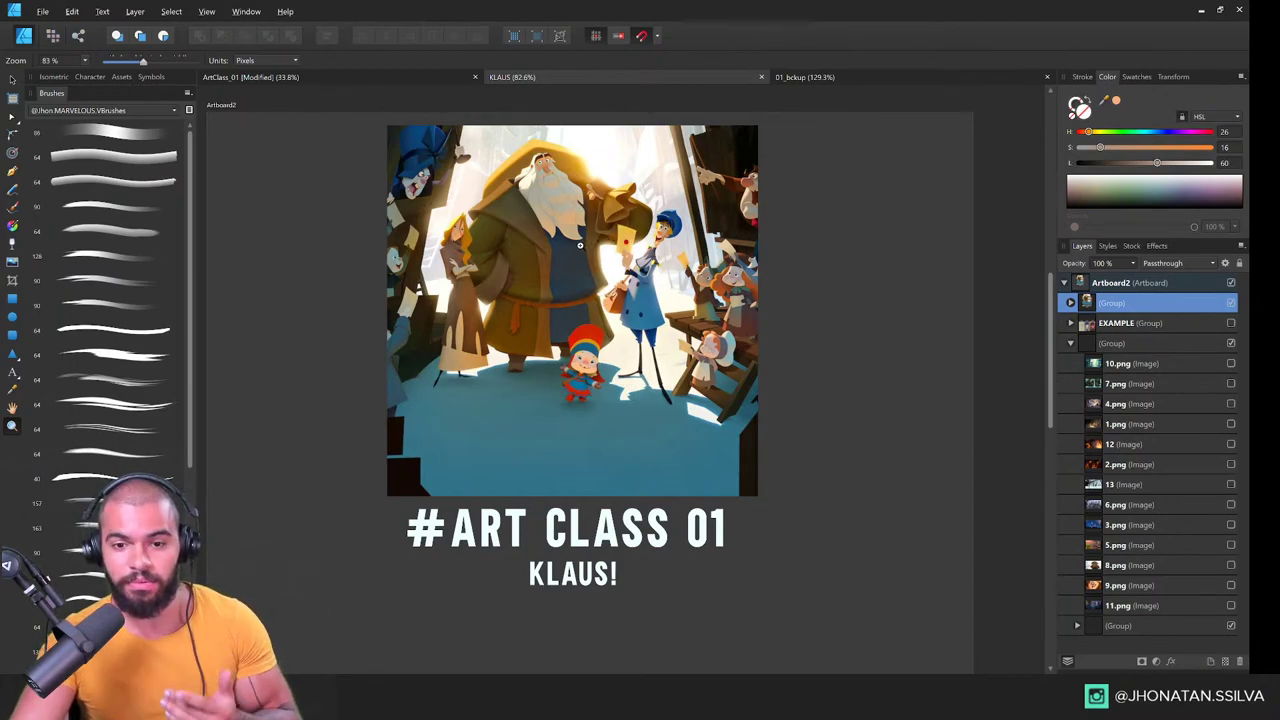
# Step: Hide the group holding the numbered reference images and show the EXAMPLE group on the KLAUS artboard
pyautogui.click(585, 249)
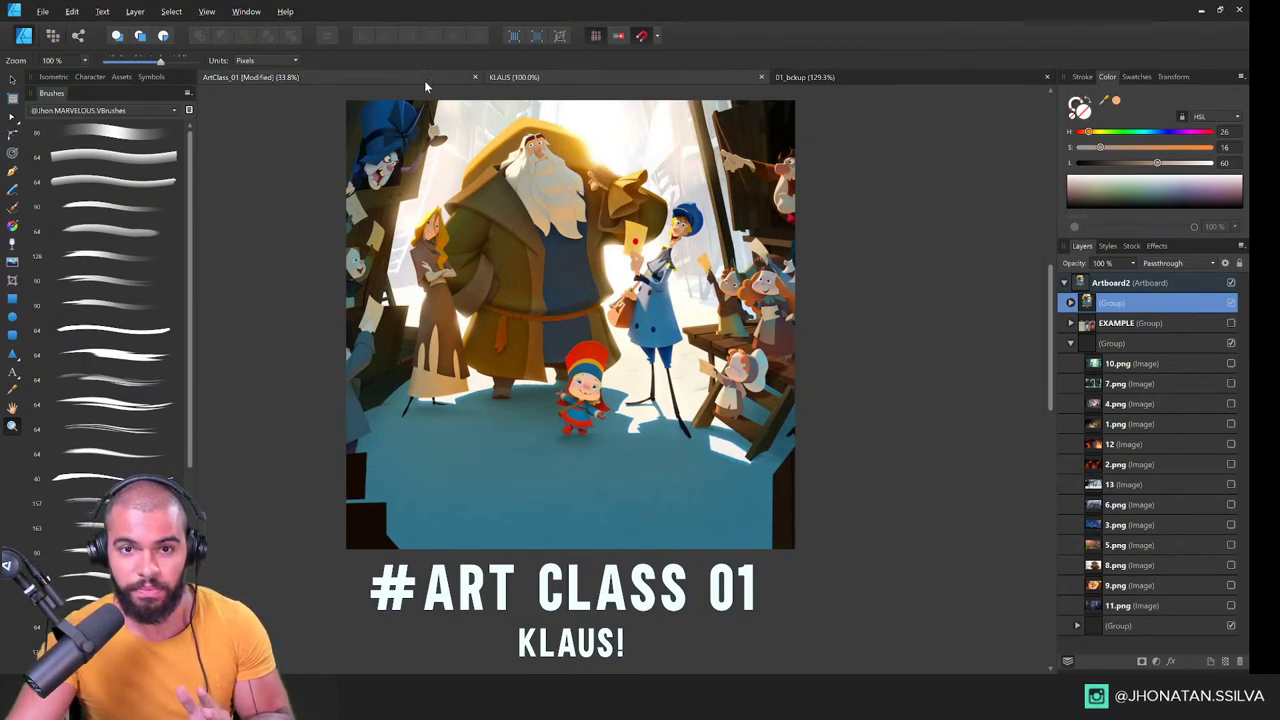
pyautogui.click(1070, 344)
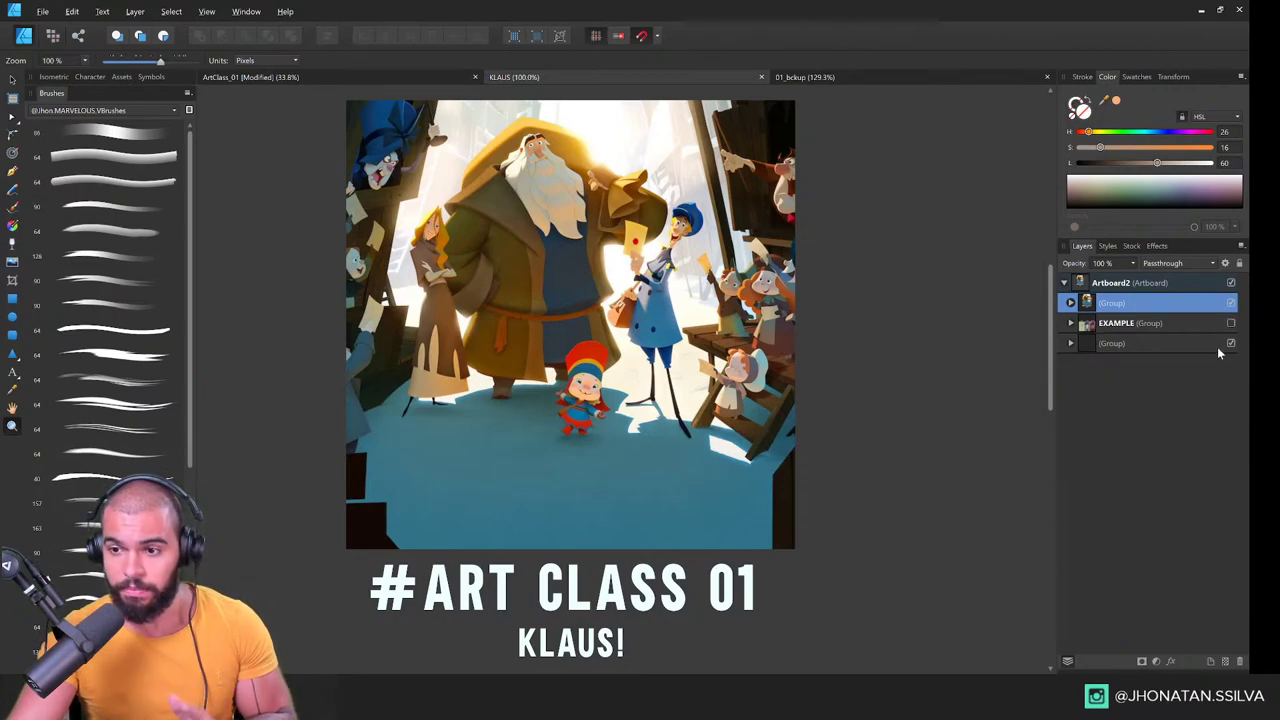
pyautogui.click(1071, 344)
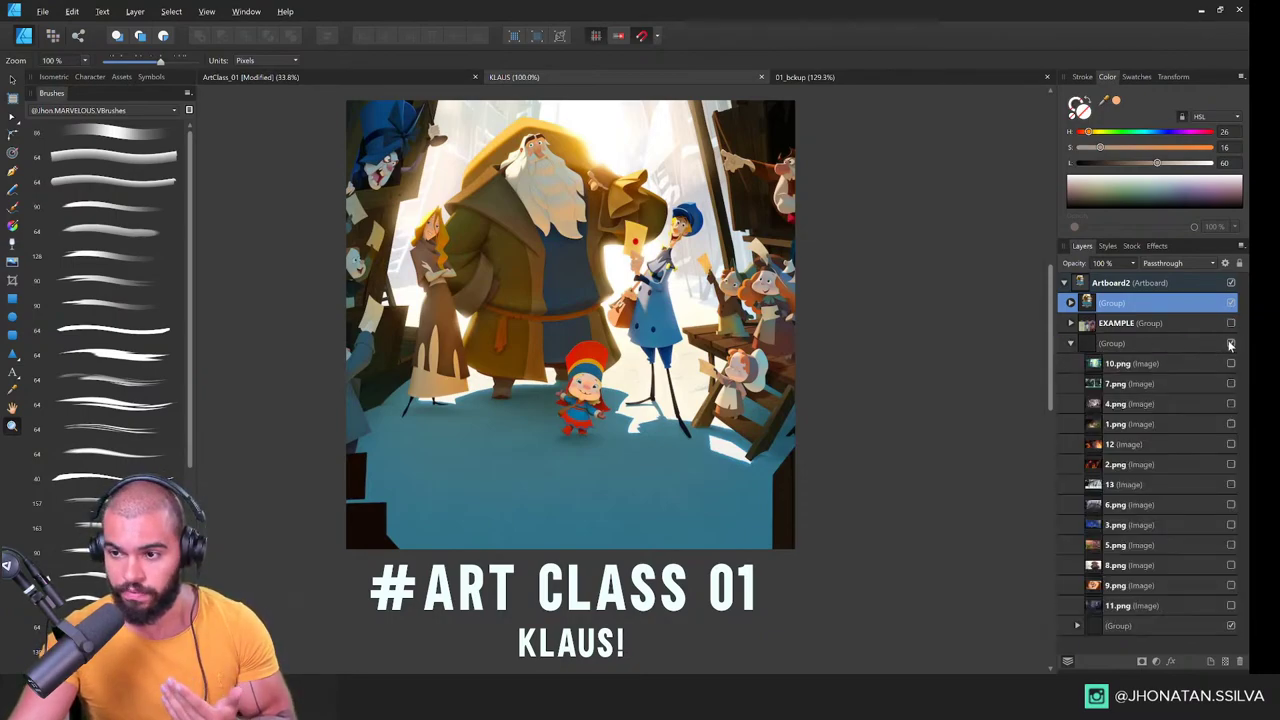
pyautogui.click(1231, 343)
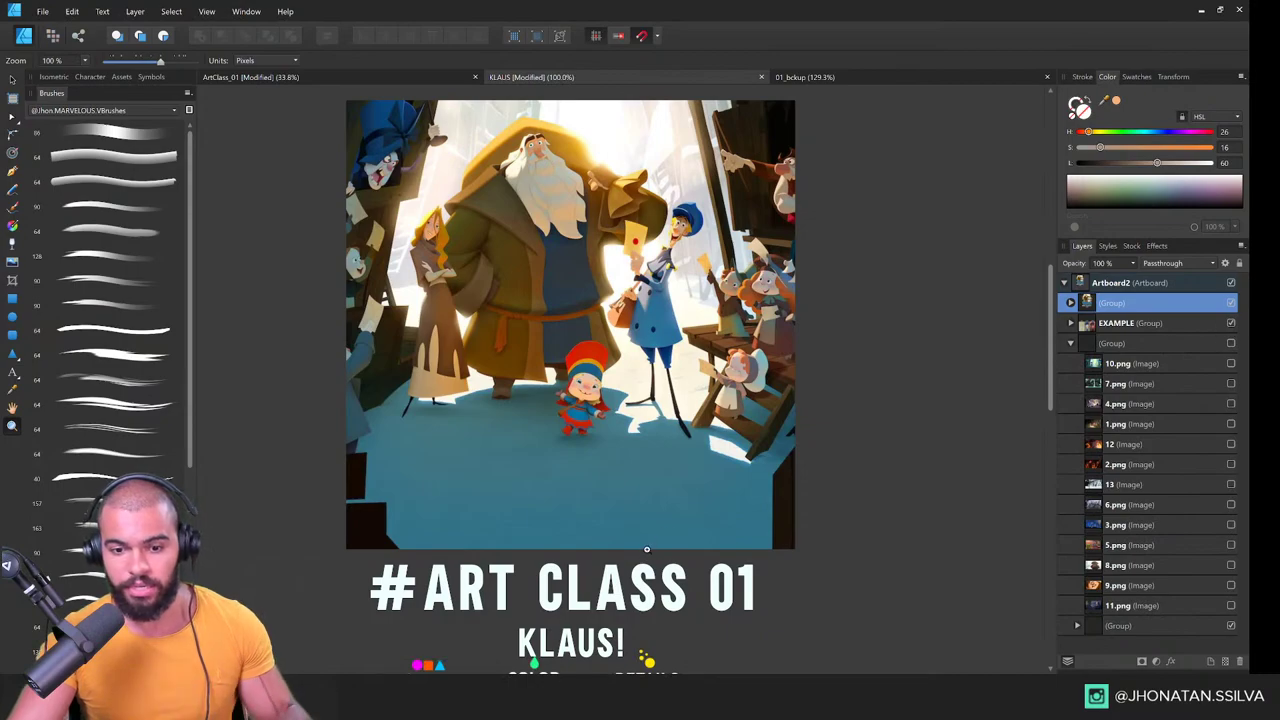
# Step: Examine the SHAPE, COLOR and DETAILS stages of the capped character's portrait below the Klaus artwork
pyautogui.scroll(-6, 637, 575)
pyautogui.scroll(2, 550, 400)
pyautogui.moveTo(550, 414); pyautogui.dragTo(607, 425)
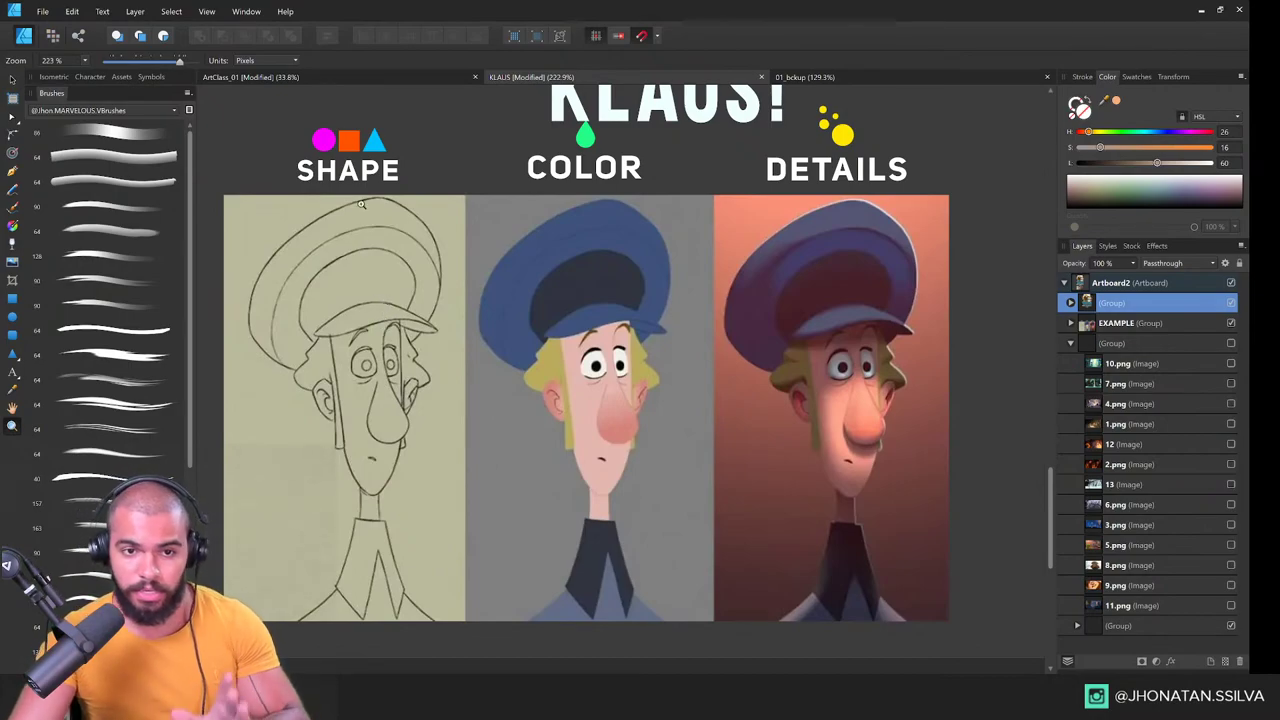
pyautogui.scroll(2, 292, 241)
pyautogui.moveTo(559, 236); pyautogui.dragTo(387, 229)
pyautogui.scroll(-2, 689, 229)
pyautogui.moveTo(716, 273); pyautogui.dragTo(627, 287)
pyautogui.moveTo(788, 292); pyautogui.dragTo(781, 270)
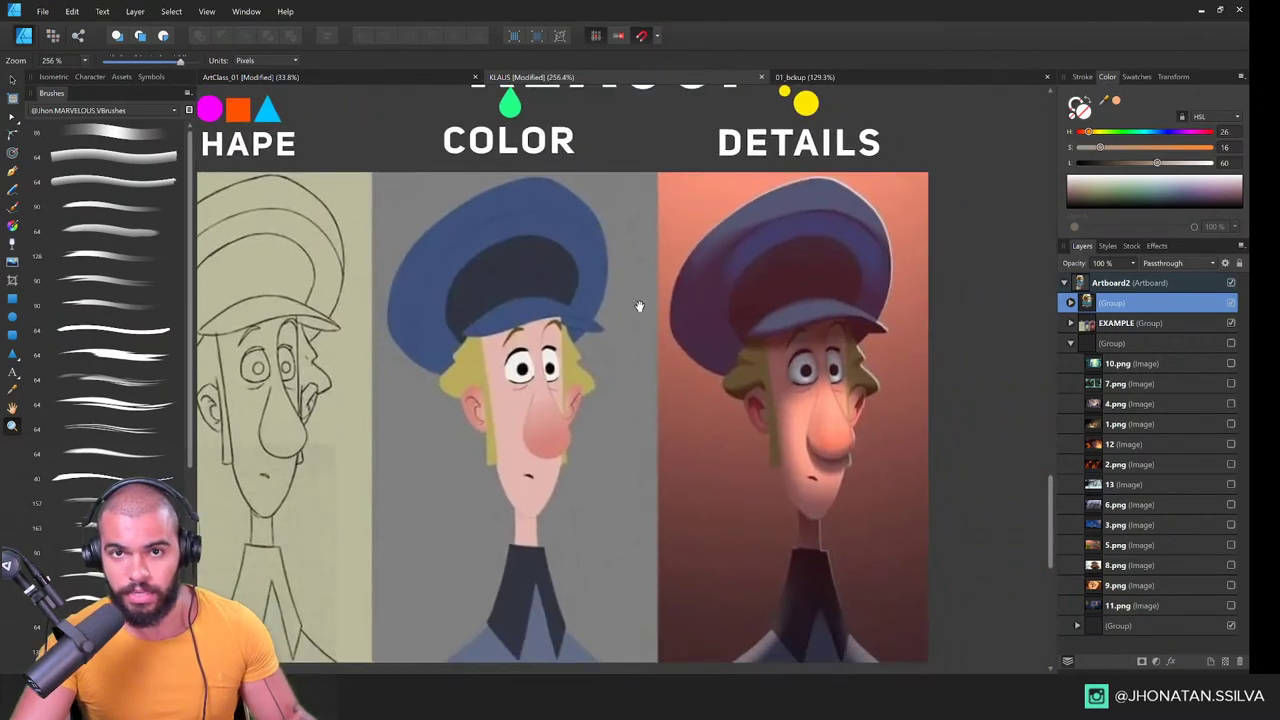
pyautogui.moveTo(639, 305); pyautogui.dragTo(704, 310)
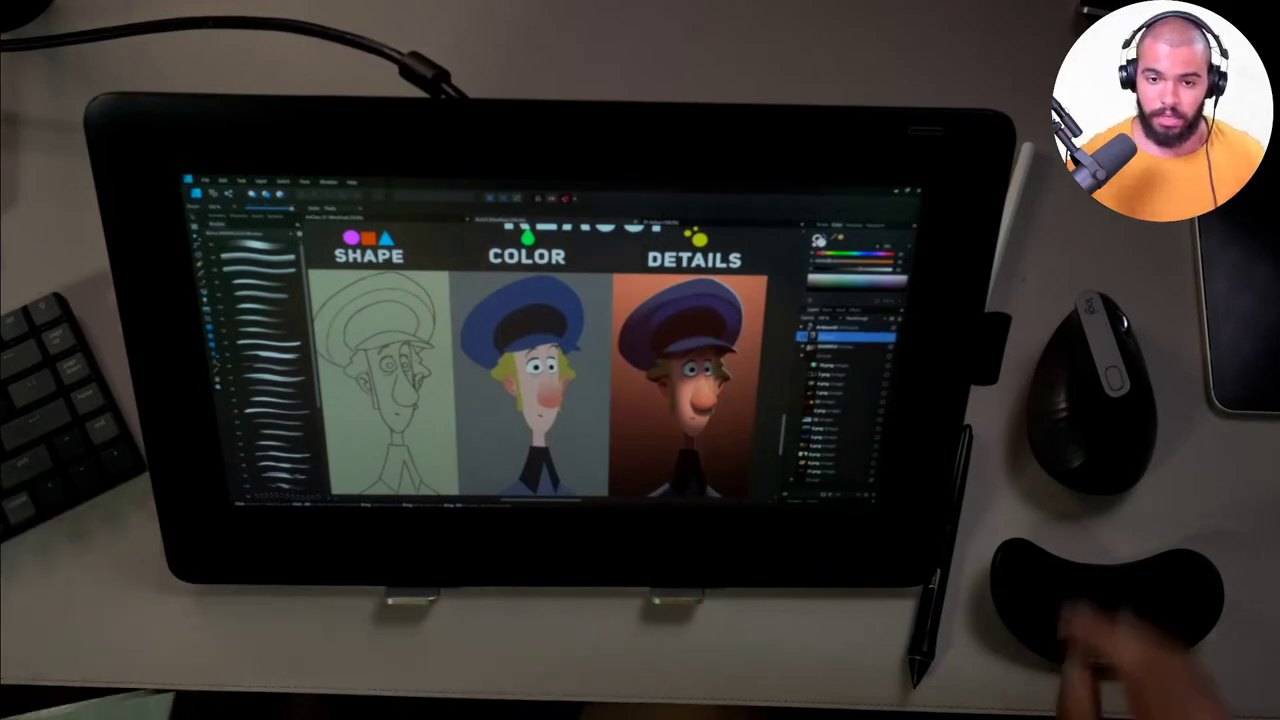
# Step: Return to the Affinity Designer window and compare the portrait's line sketch with its flat-color version
pyautogui.press('super+Tab')
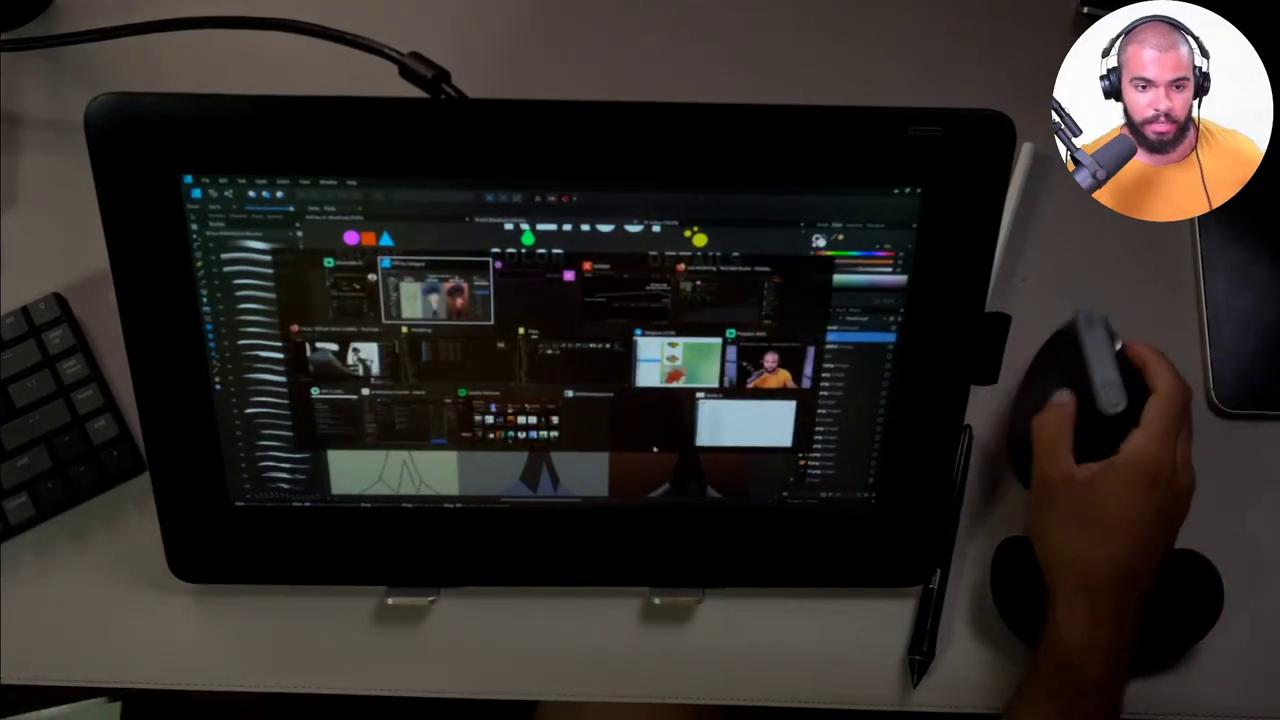
pyautogui.click(437, 292)
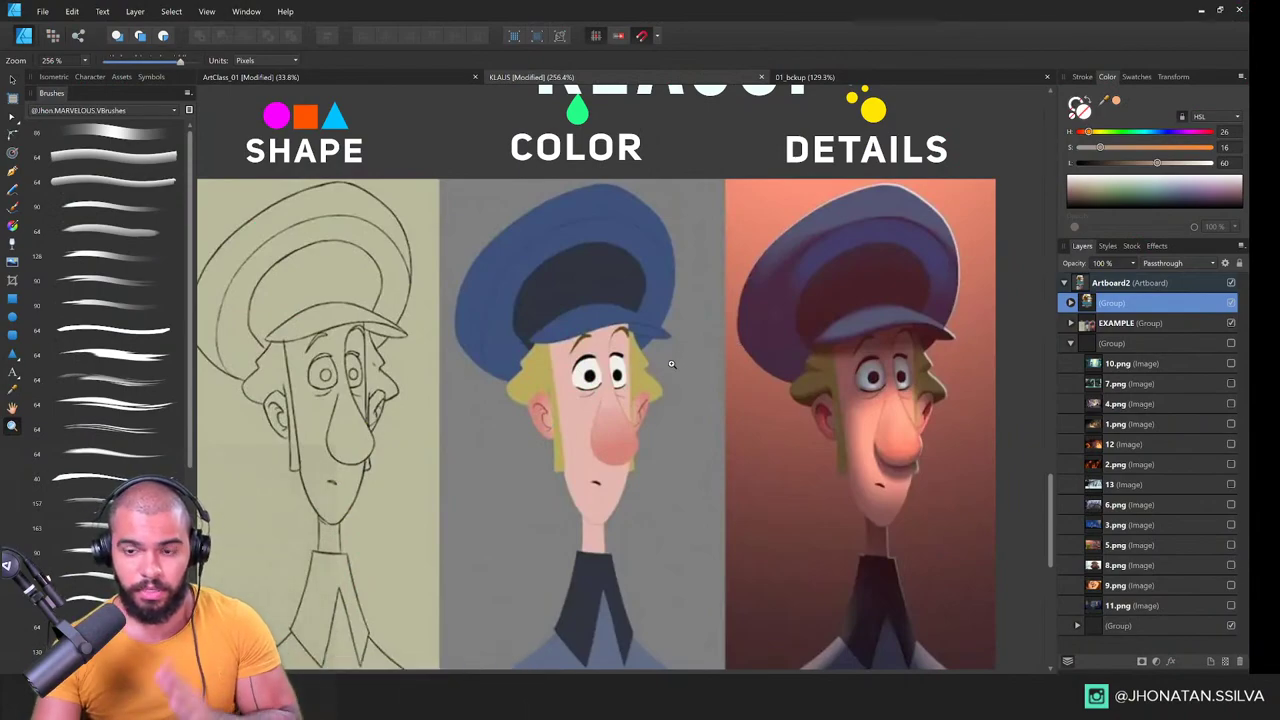
pyautogui.moveTo(393, 400); pyautogui.dragTo(556, 349)
pyautogui.moveTo(424, 328); pyautogui.dragTo(655, 315)
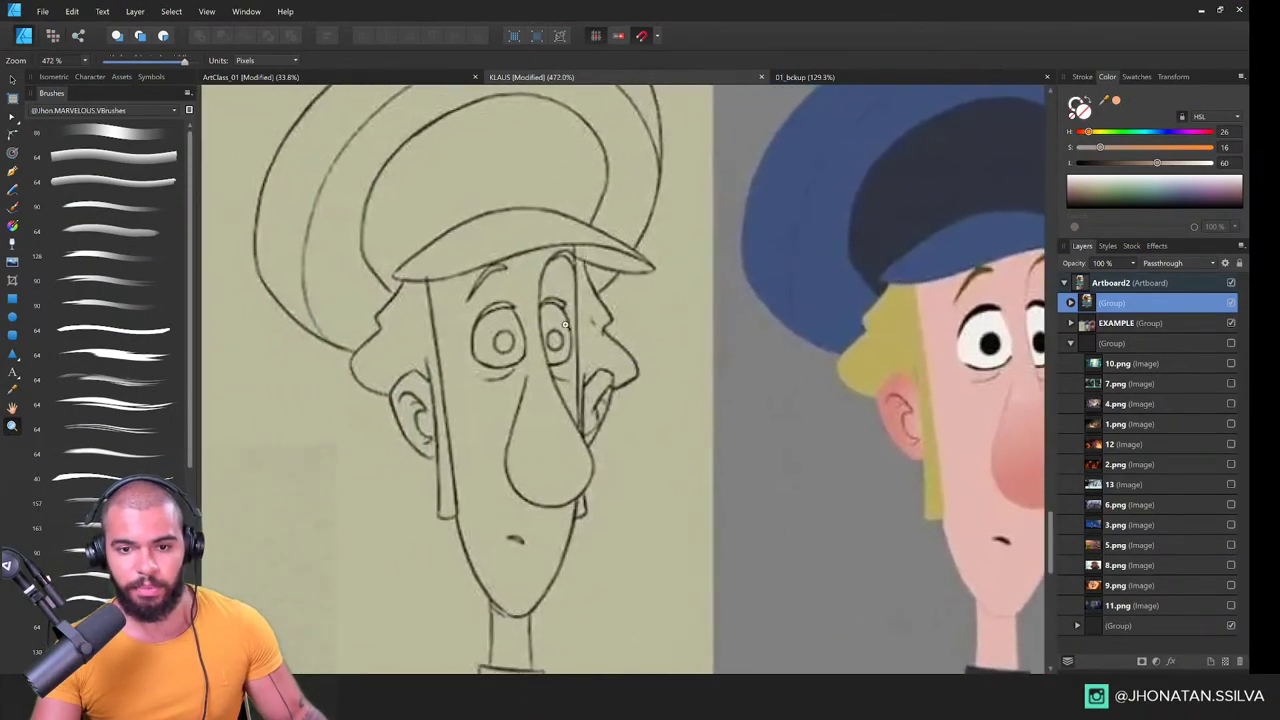
pyautogui.moveTo(507, 332)
pyautogui.mouseDown()
pyautogui.moveTo(535, 338)
pyautogui.moveTo(584, 296)
pyautogui.moveTo(536, 322)
pyautogui.mouseUp()
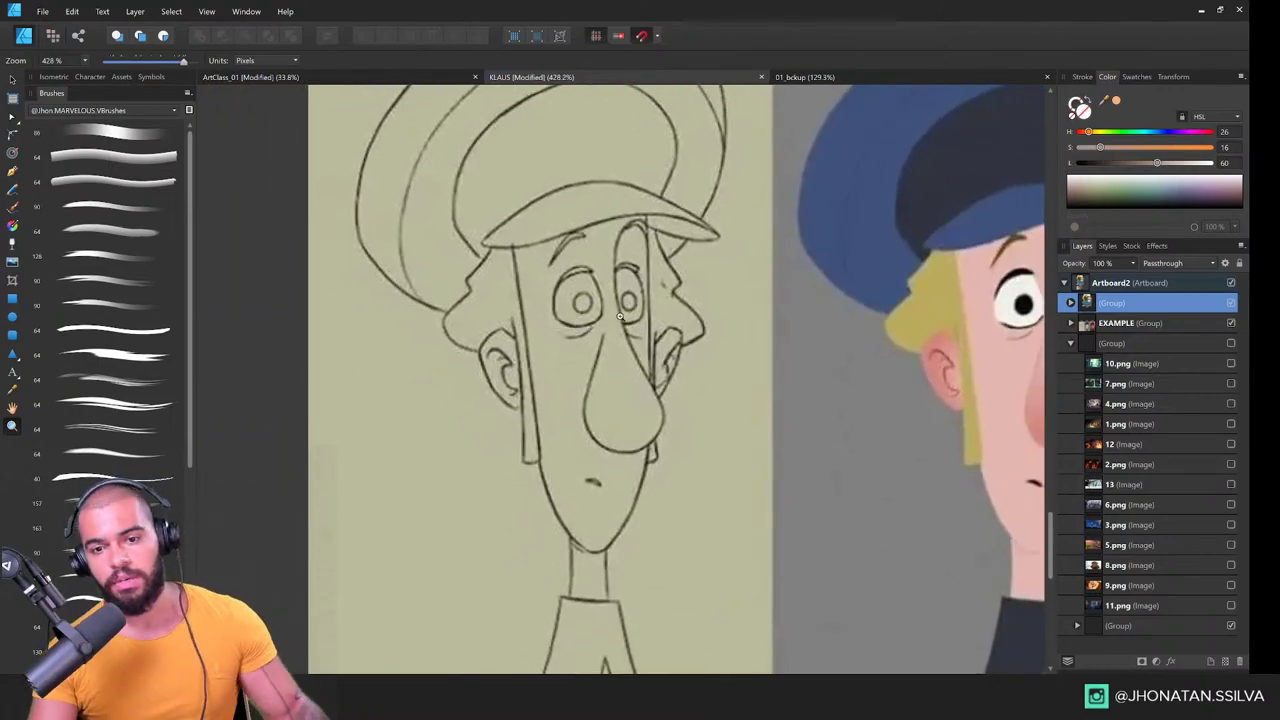
pyautogui.hscroll(5, 600, 330)
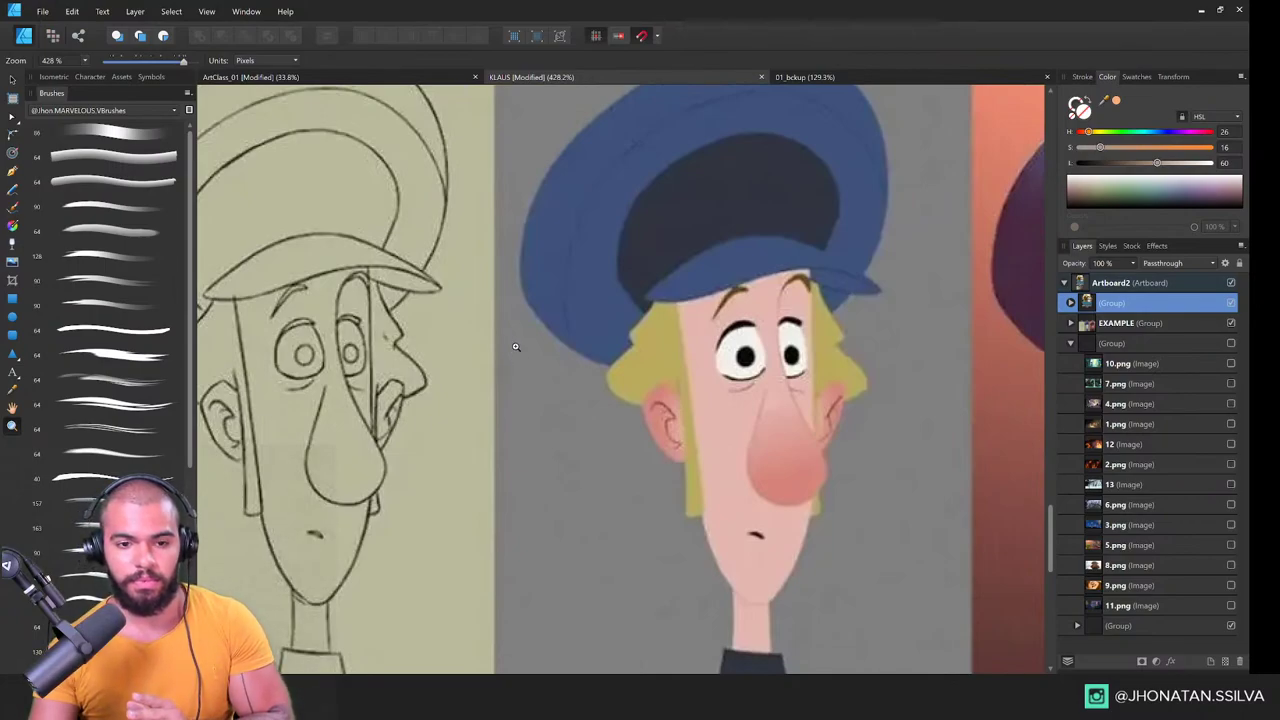
pyautogui.hscroll(-2, 418, 366)
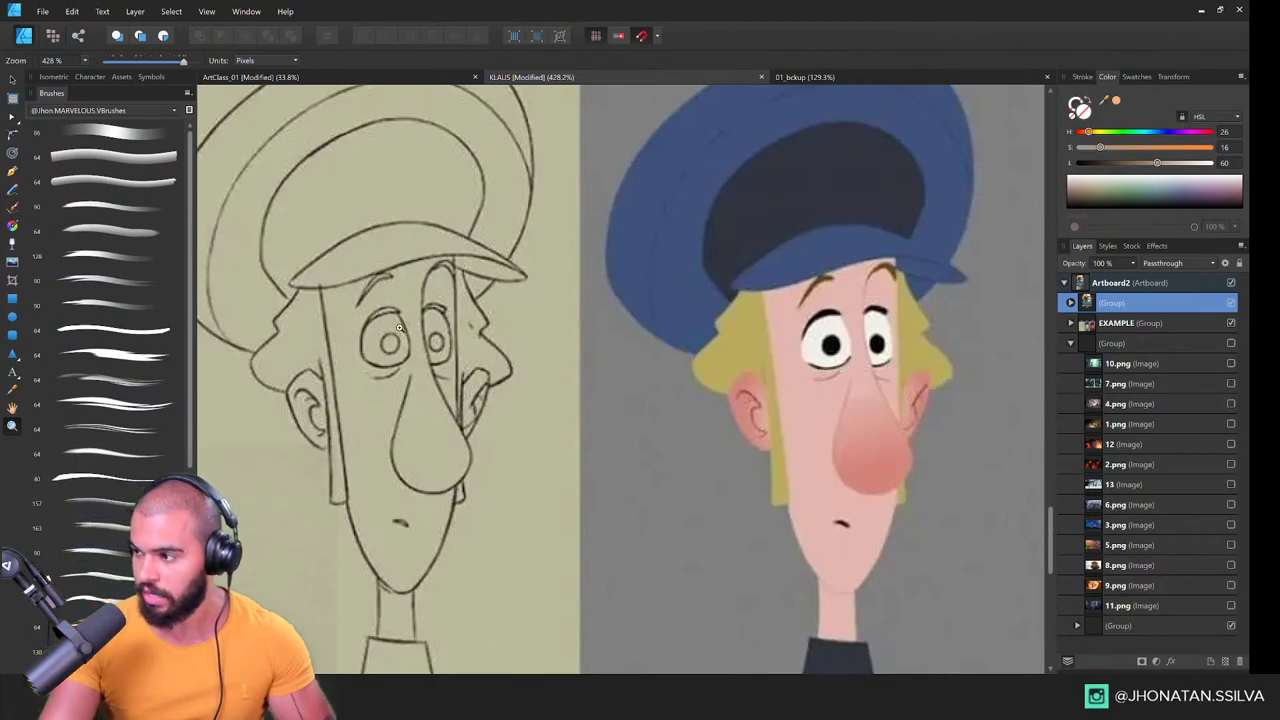
pyautogui.scroll(-8, 398, 328)
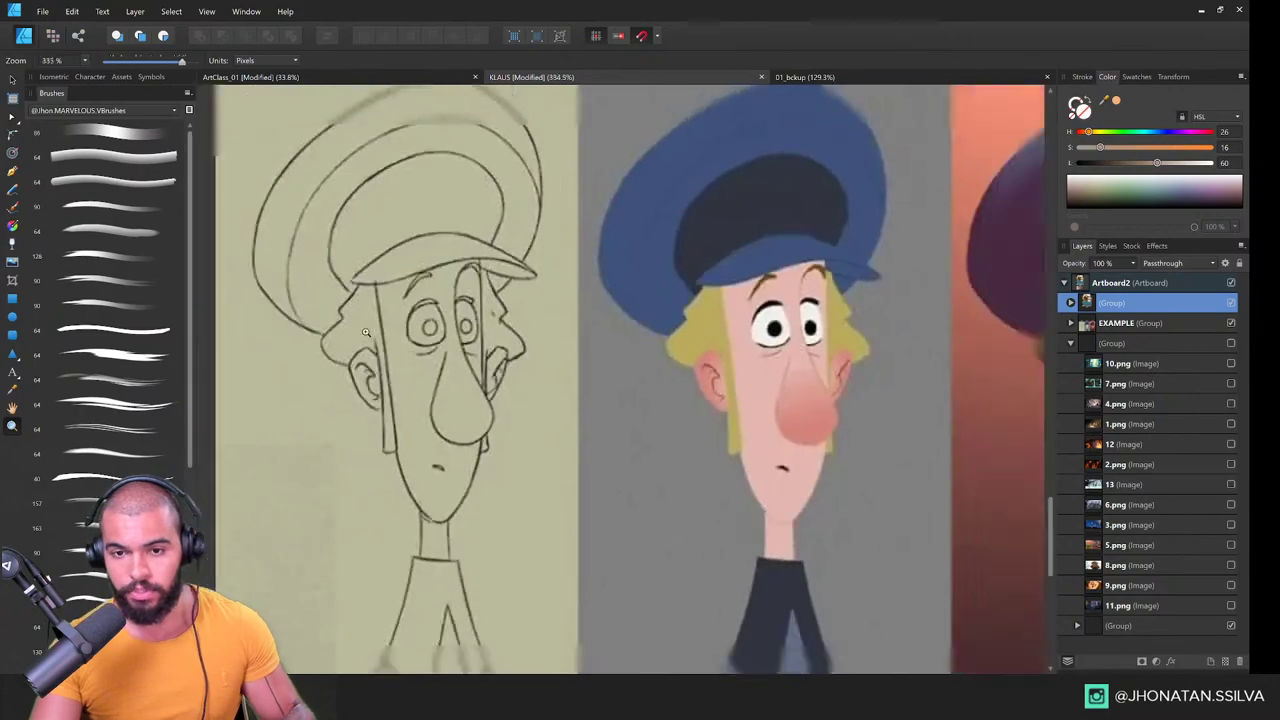
pyautogui.hscroll(1, 525, 428)
pyautogui.scroll(3, 525, 428)
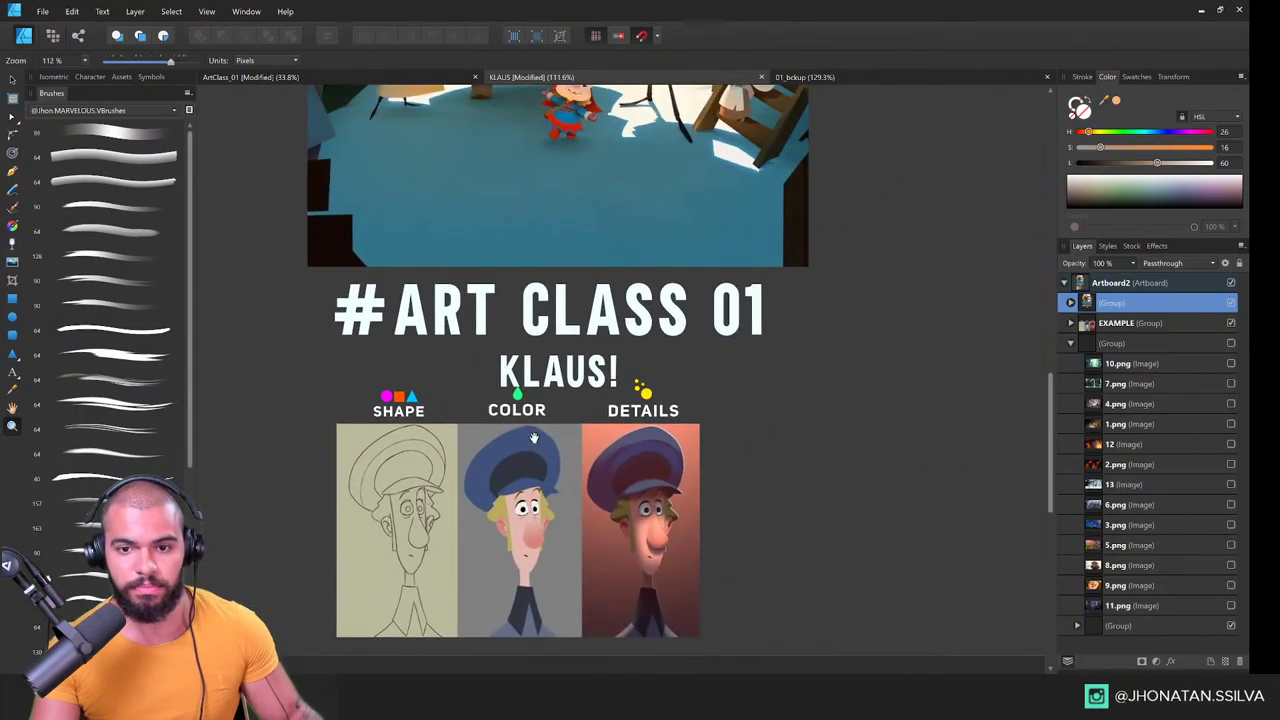
pyautogui.scroll(-4, 538, 436)
pyautogui.hscroll(1, 530, 420)
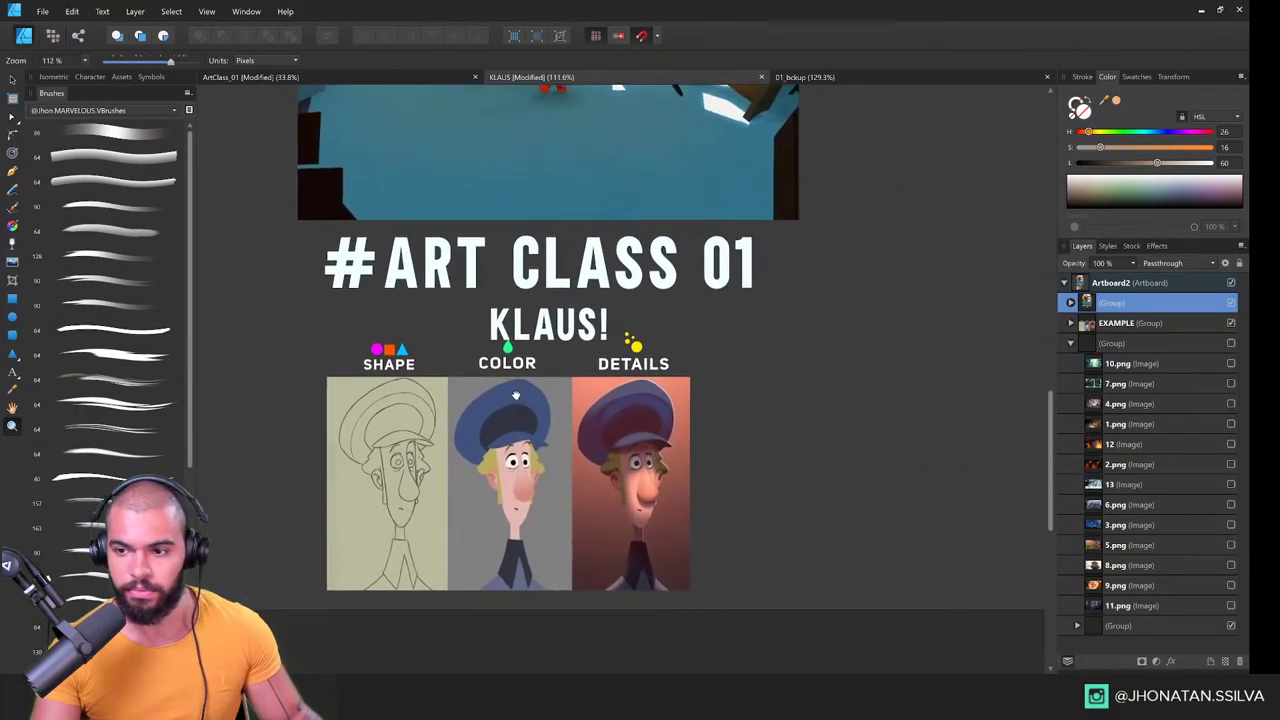
pyautogui.scroll(-1, 505, 381)
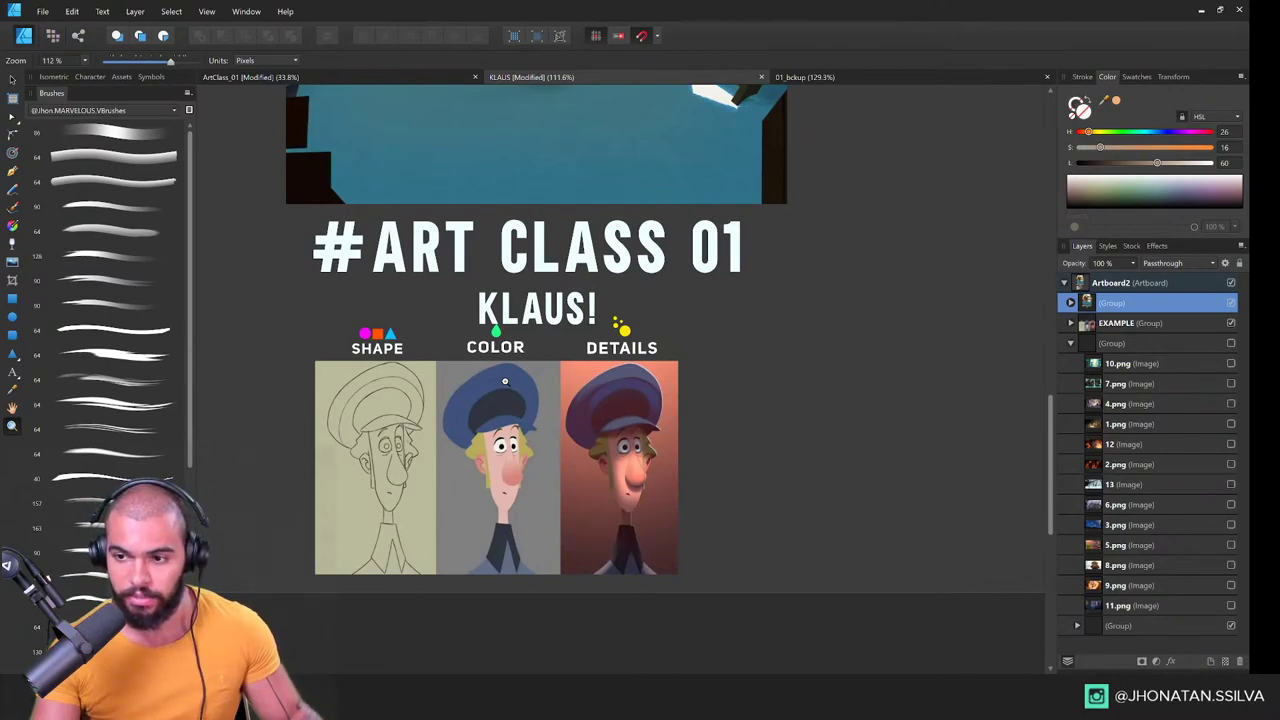
# Step: Select the EXAMPLE group containing the three portrait stages on the canvas
pyautogui.press('v')
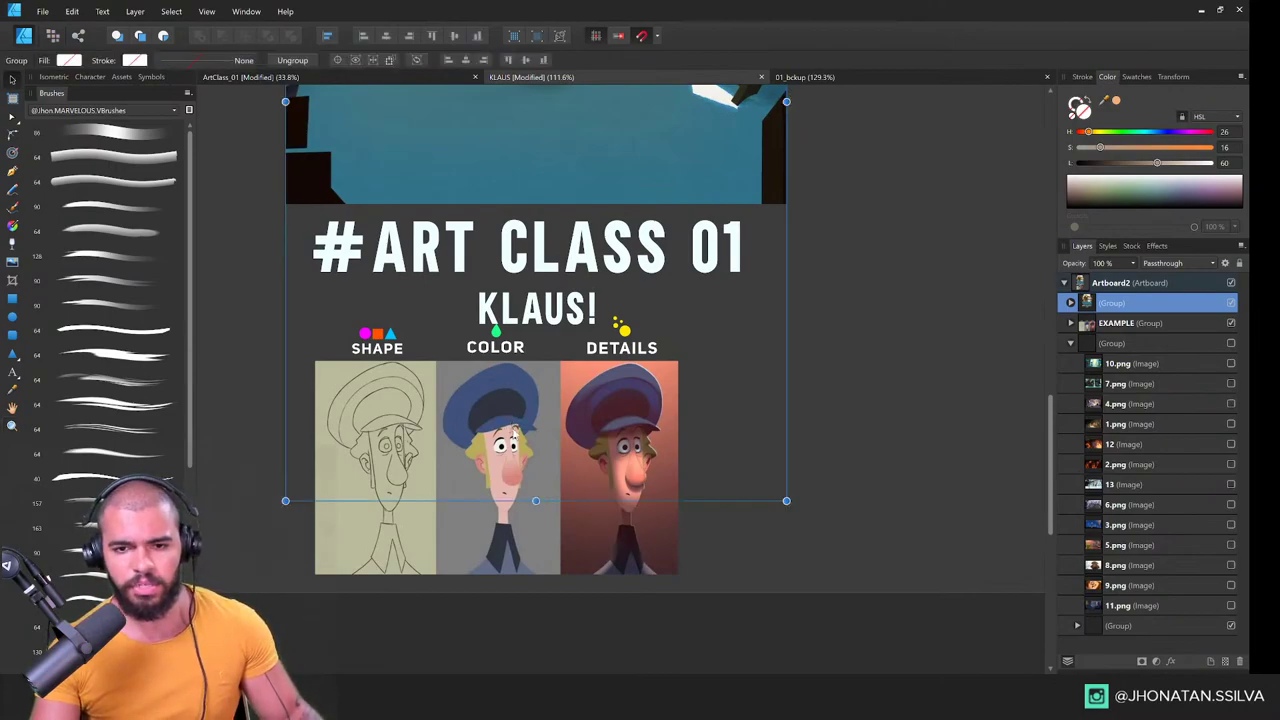
pyautogui.click(528, 488)
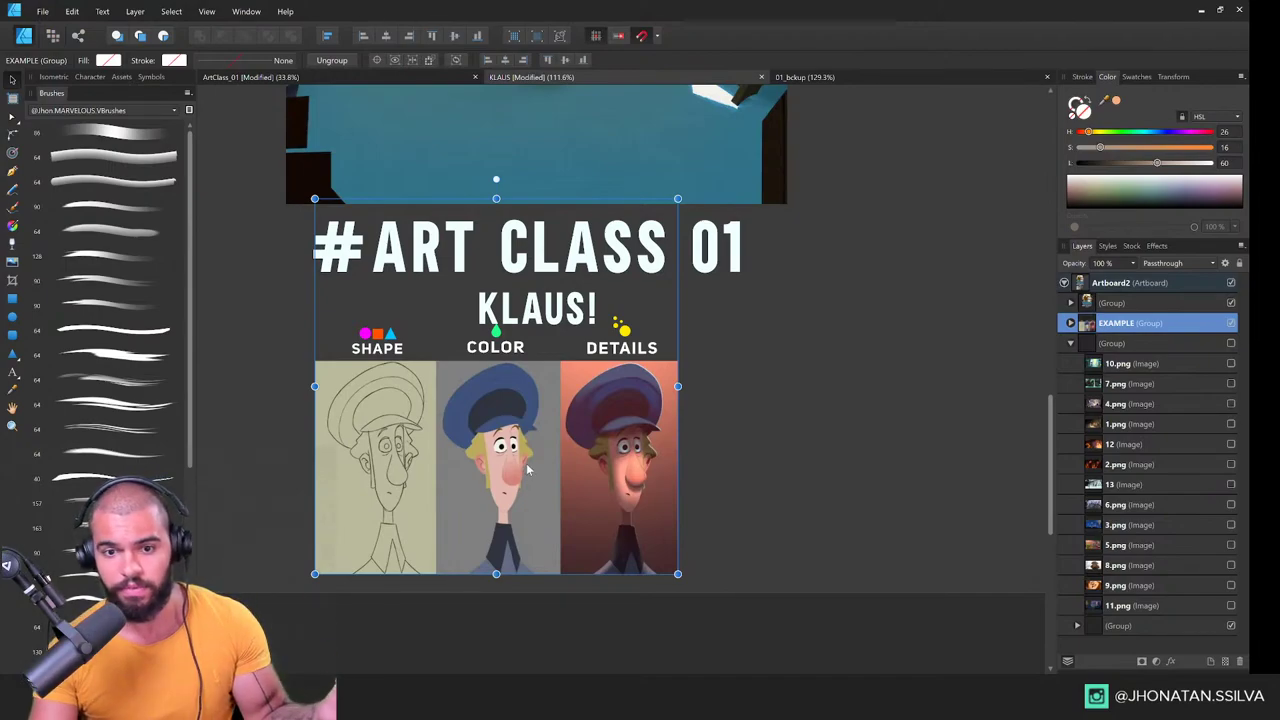
pyautogui.click(36, 9)
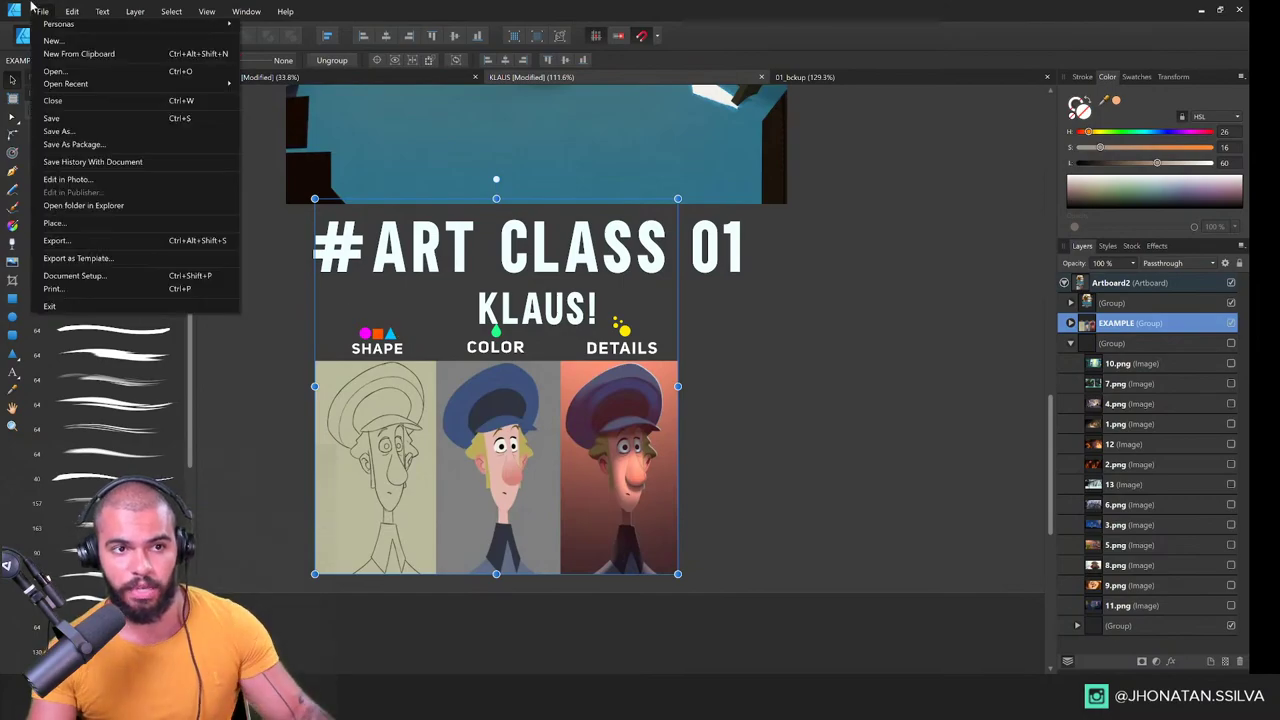
pyautogui.click(33, 8)
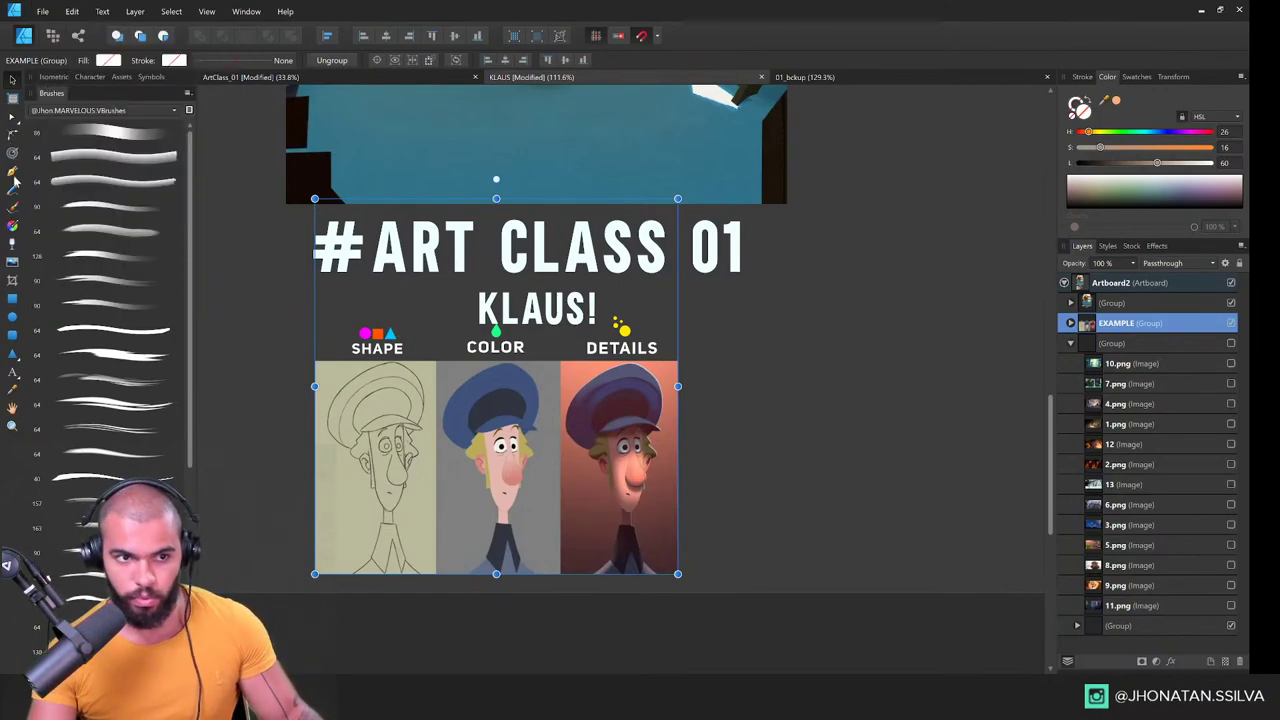
pyautogui.press('z')
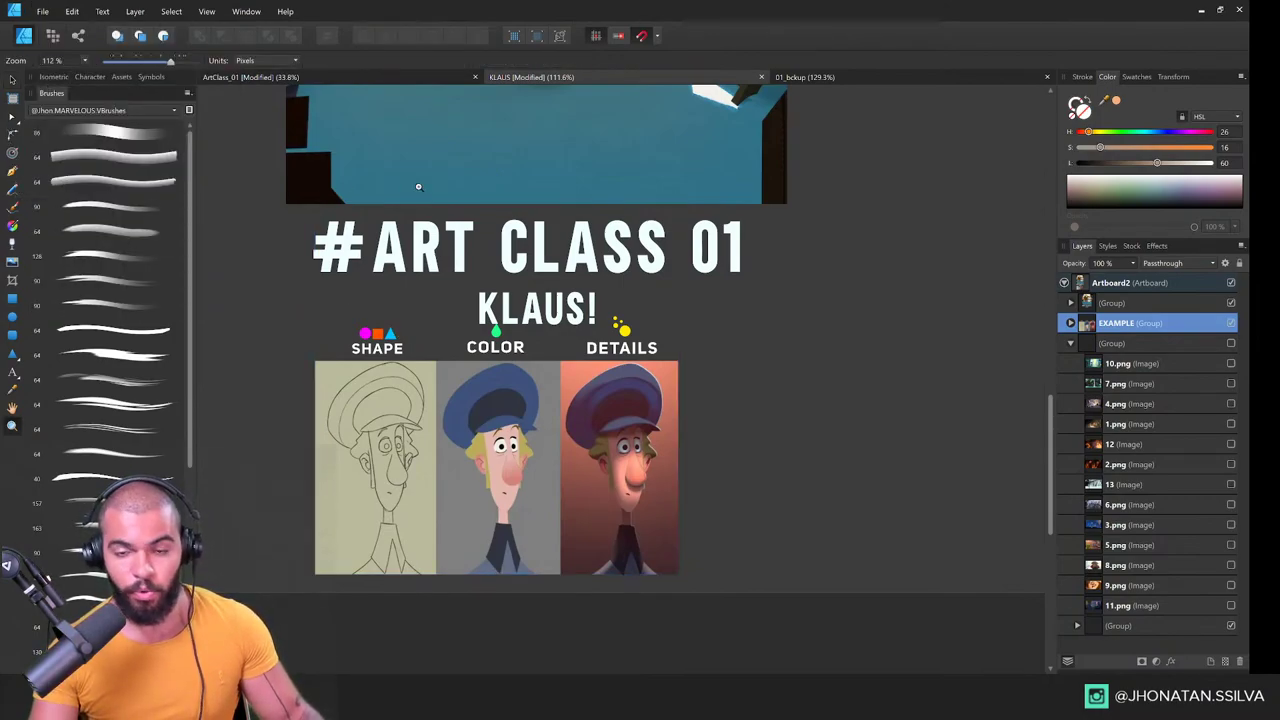
pyautogui.scroll(5, 546, 297)
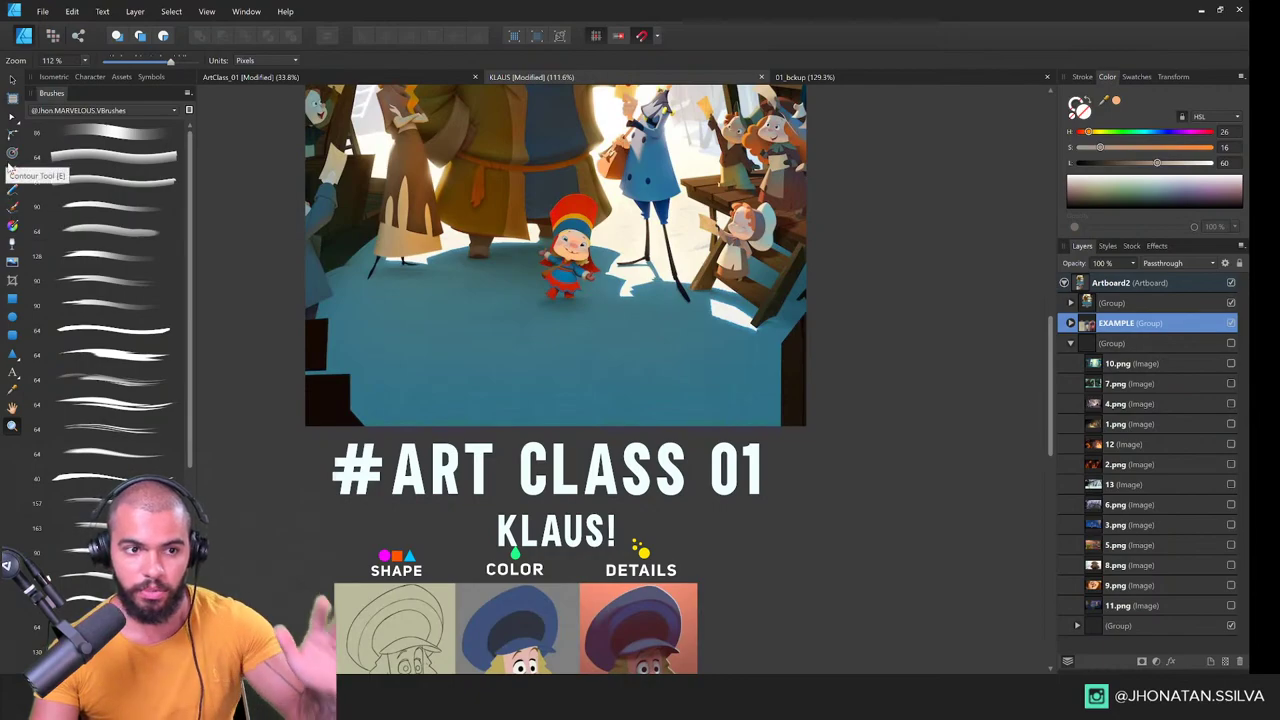
# Step: Switch to the 01_bckup document and select the shading pixel layer on the wooden house's front wall
pyautogui.click(810, 77)
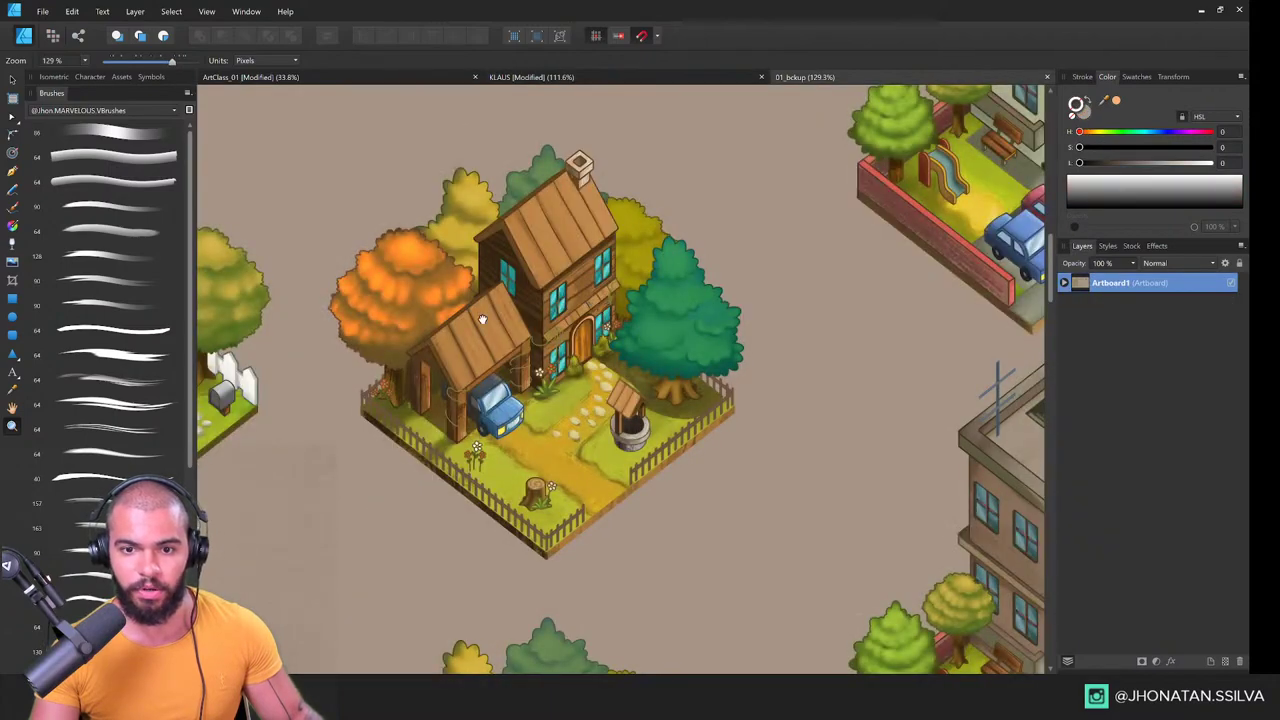
pyautogui.moveTo(482, 320); pyautogui.dragTo(788, 304)
pyautogui.moveTo(604, 330); pyautogui.dragTo(464, 313)
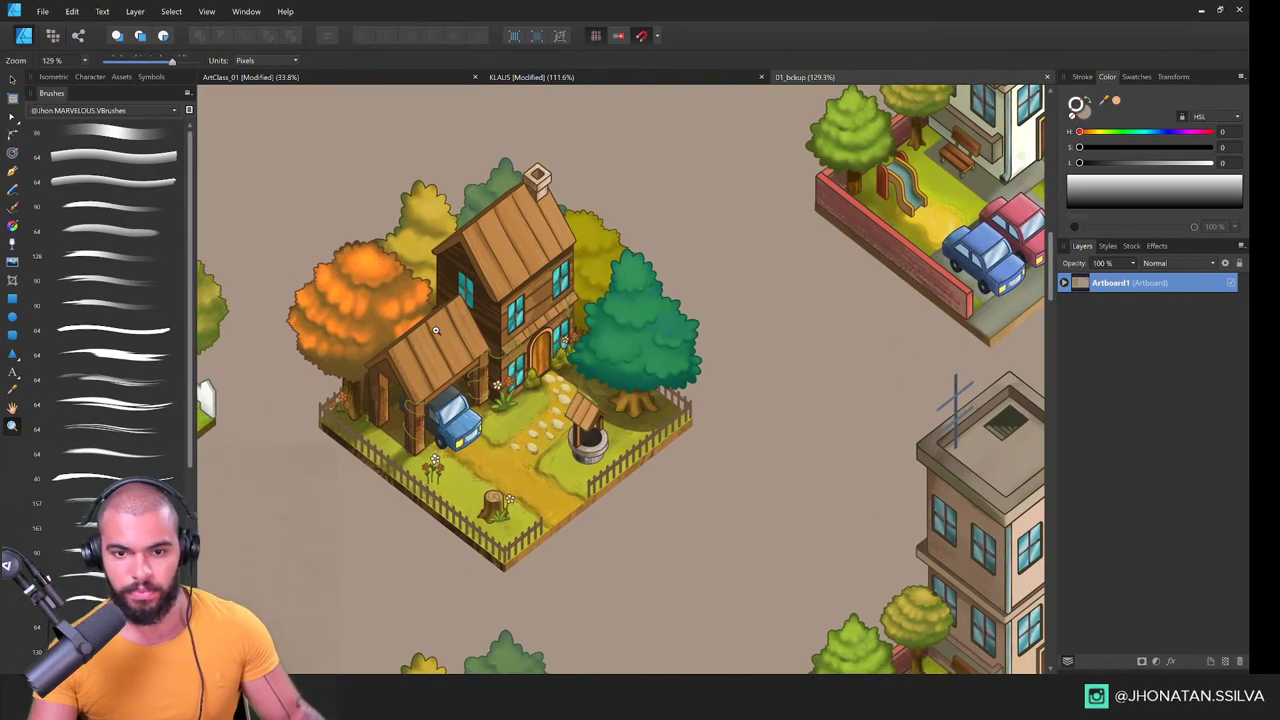
pyautogui.click(435, 330)
pyautogui.press('v')
pyautogui.click(644, 289)
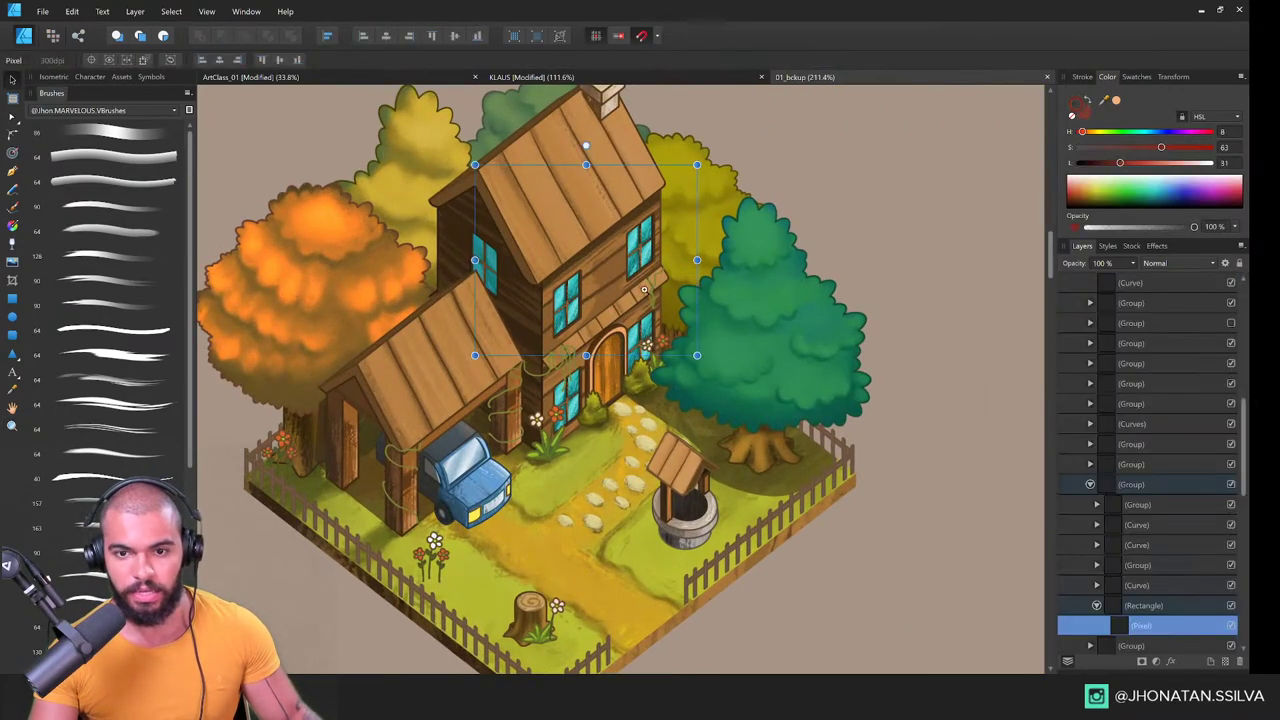
# Step: Try moving the wood shading layer off the wooden house's front wall, and undo the move
pyautogui.press('z')
pyautogui.scroll(-3, 1143, 503)
pyautogui.click(567, 328)
pyautogui.press('v')
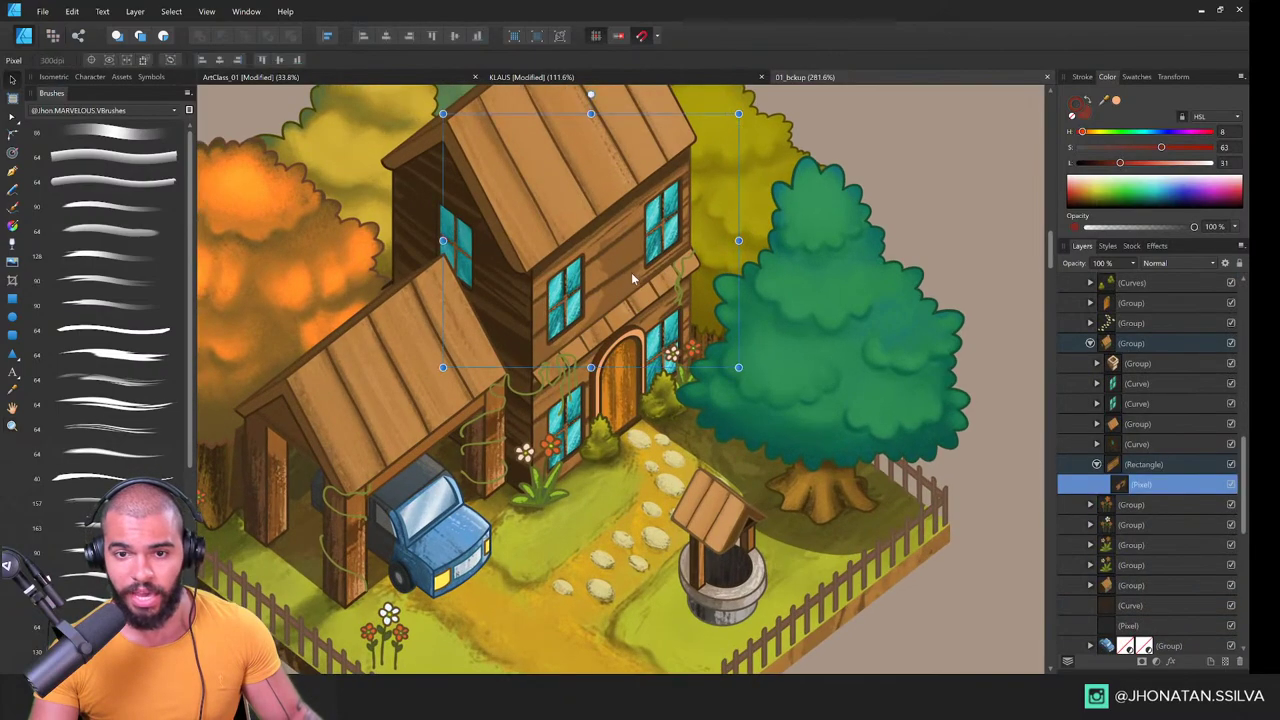
pyautogui.moveTo(635, 251); pyautogui.dragTo(606, 266)
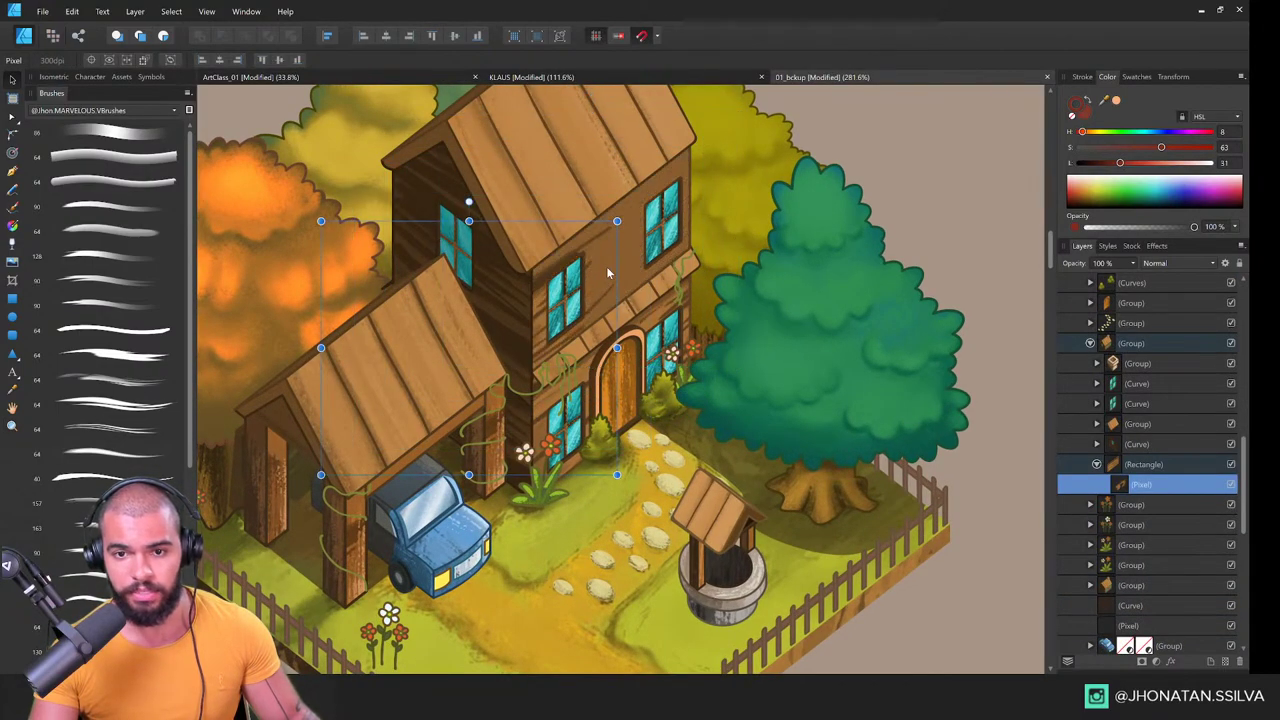
pyautogui.hotkey('ctrl', 'z')
# Step: Examine the painted texture of the trees, roof and walls in the isometric wooden house illustration
pyautogui.moveTo(527, 366); pyautogui.dragTo(739, 431)
pyautogui.press('z')
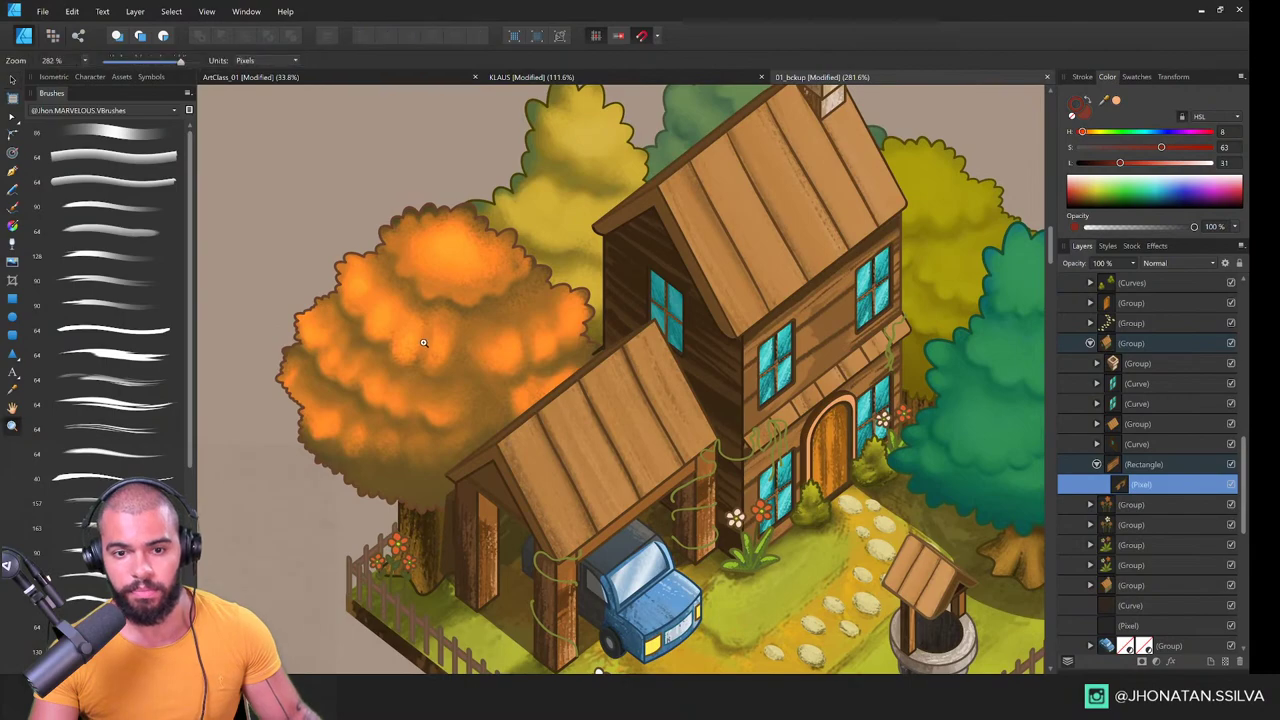
pyautogui.moveTo(580, 400); pyautogui.dragTo(534, 370)
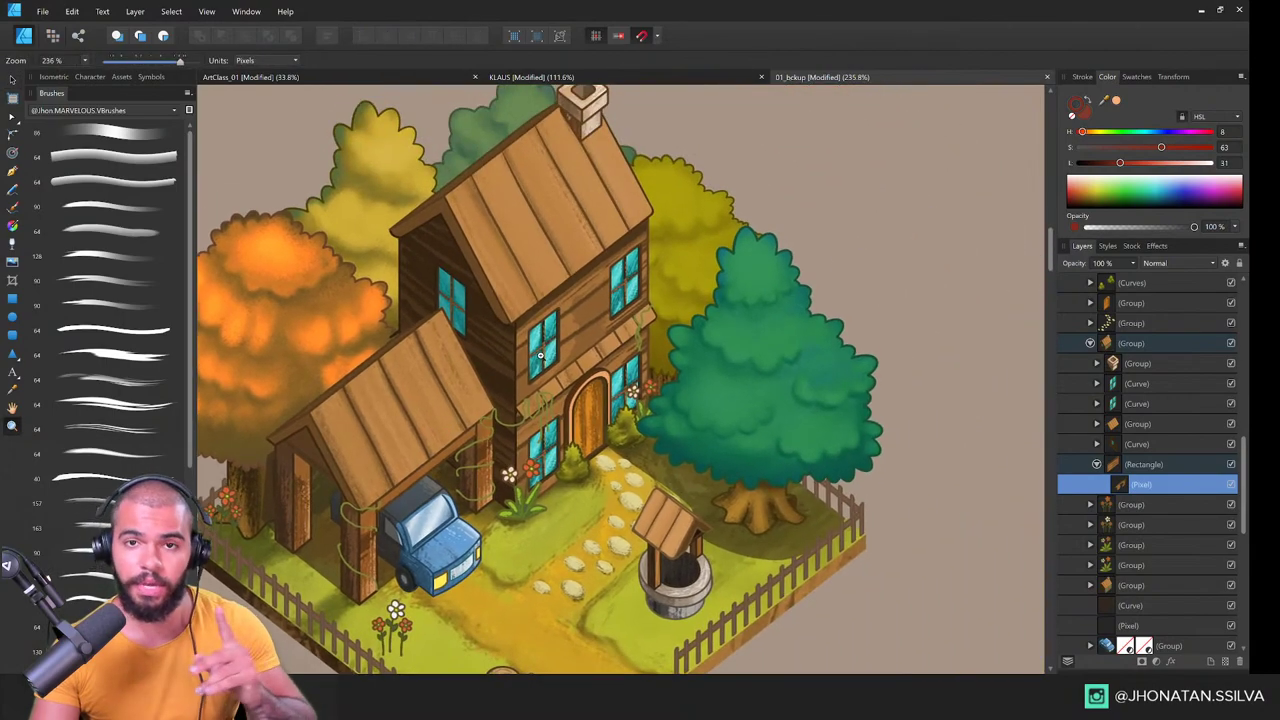
pyautogui.moveTo(580, 296); pyautogui.dragTo(558, 303)
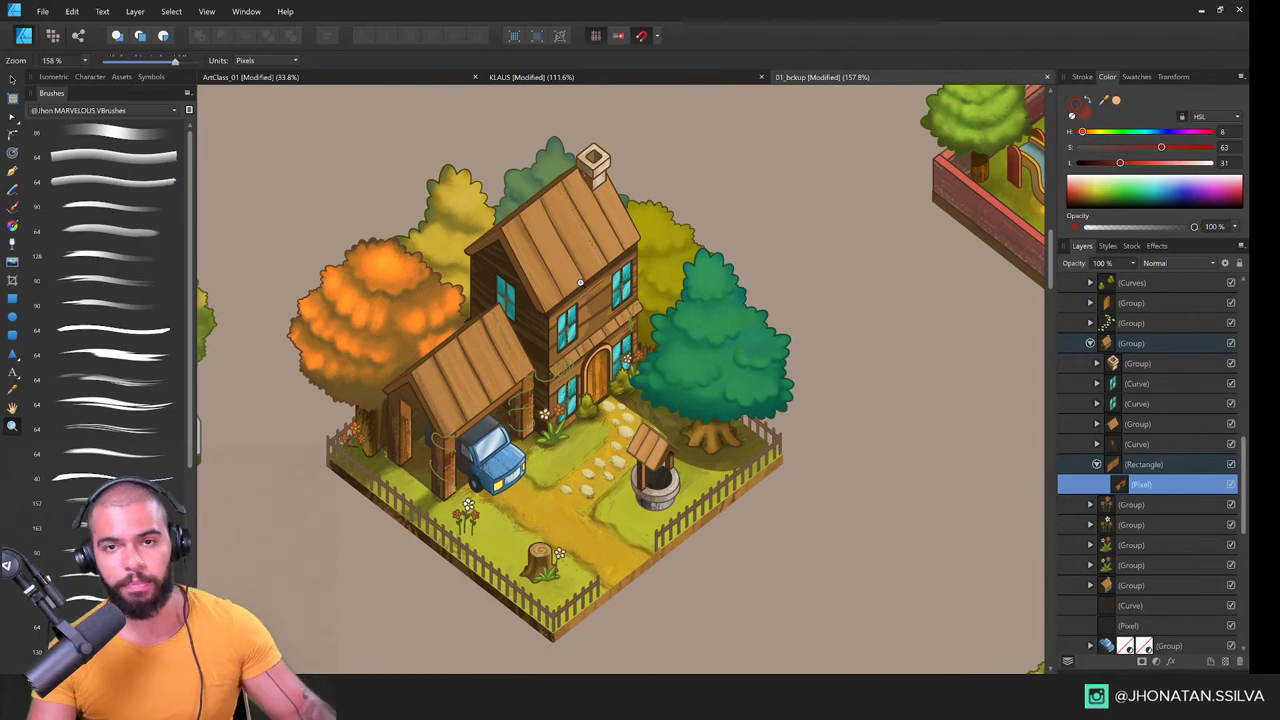
pyautogui.moveTo(585, 293); pyautogui.dragTo(571, 285)
pyautogui.moveTo(624, 230); pyautogui.dragTo(718, 378)
pyautogui.moveTo(616, 372)
pyautogui.mouseDown()
pyautogui.moveTo(523, 420)
pyautogui.moveTo(593, 344)
pyautogui.moveTo(510, 400)
pyautogui.moveTo(541, 402)
pyautogui.moveTo(555, 359)
pyautogui.moveTo(526, 394)
pyautogui.moveTo(538, 374)
pyautogui.mouseUp()
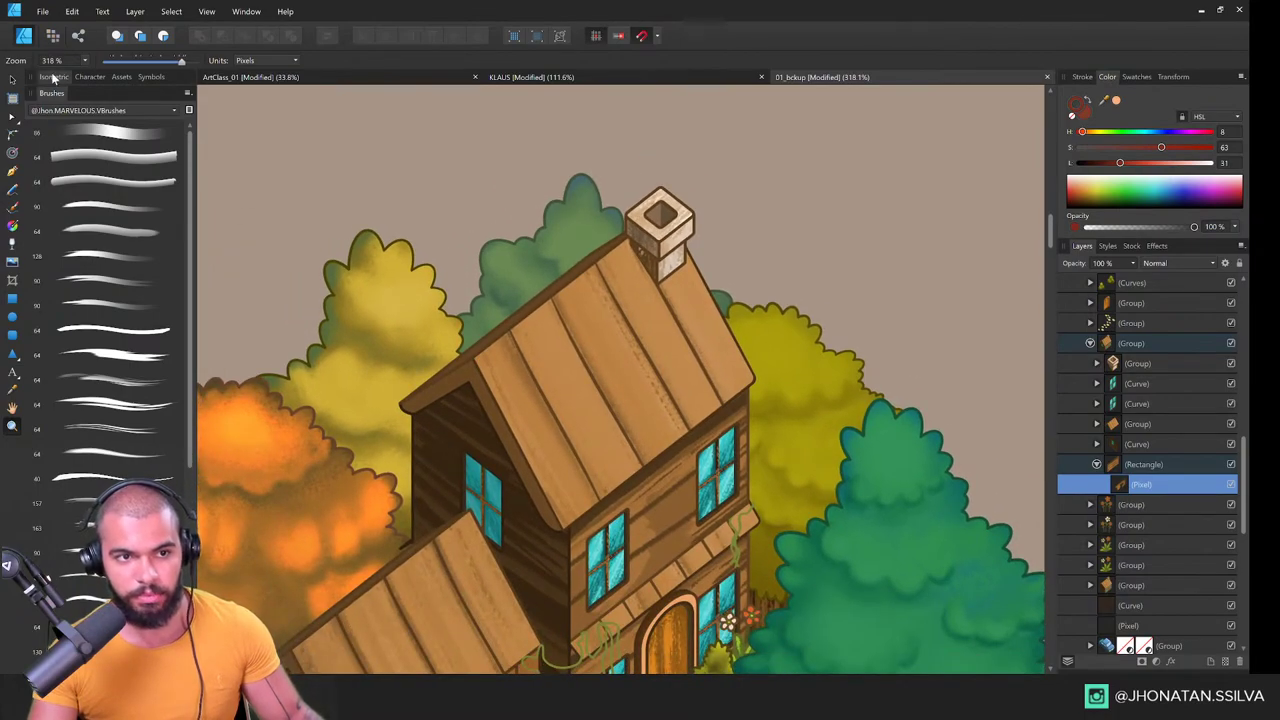
# Step: Bring up the isometric drawing options and examine the red-roofed house with the white fence and carrot patch
pyautogui.click(54, 77)
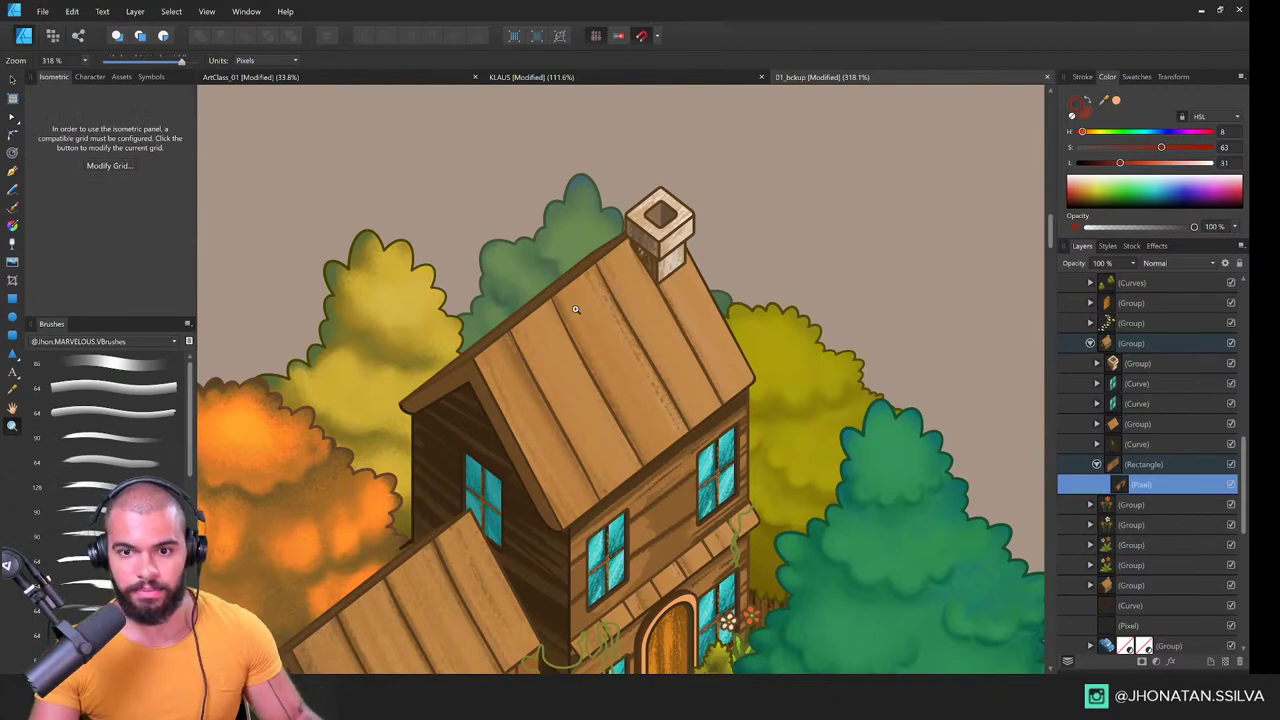
pyautogui.moveTo(500, 348); pyautogui.dragTo(862, 291)
pyautogui.moveTo(862, 291); pyautogui.dragTo(720, 334)
pyautogui.moveTo(360, 426); pyautogui.dragTo(753, 297)
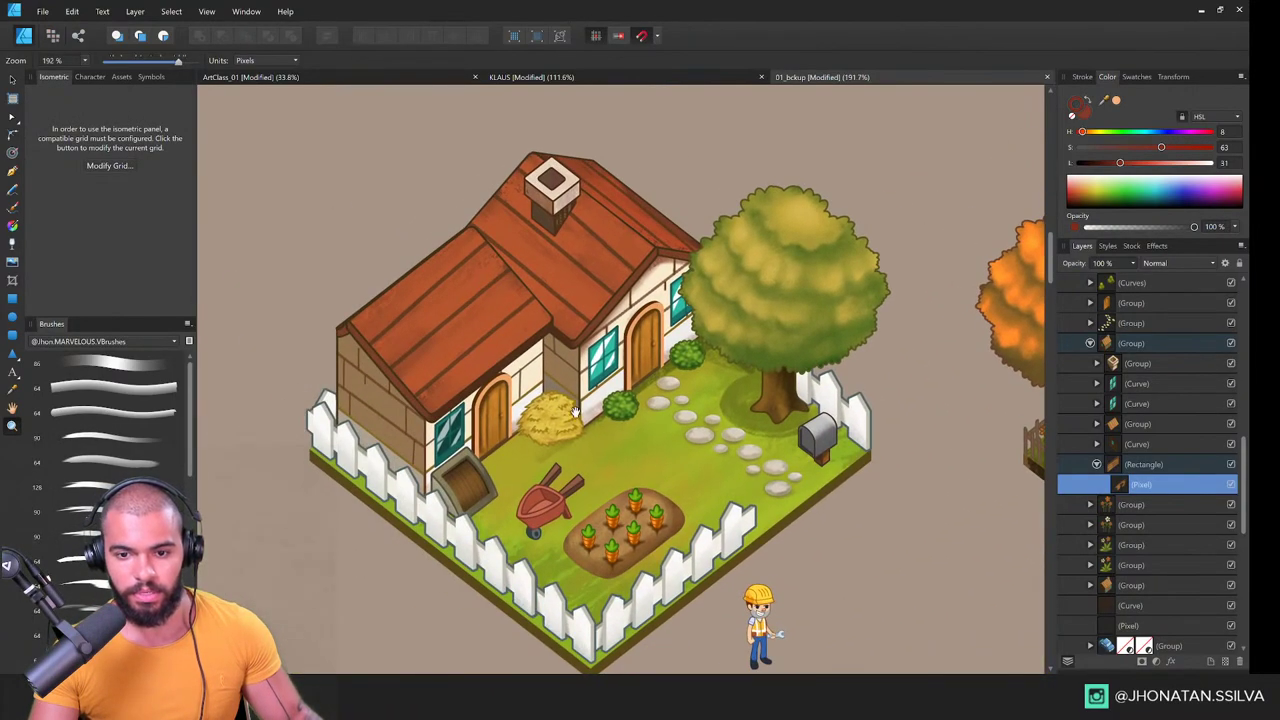
pyautogui.moveTo(575, 411); pyautogui.dragTo(551, 366)
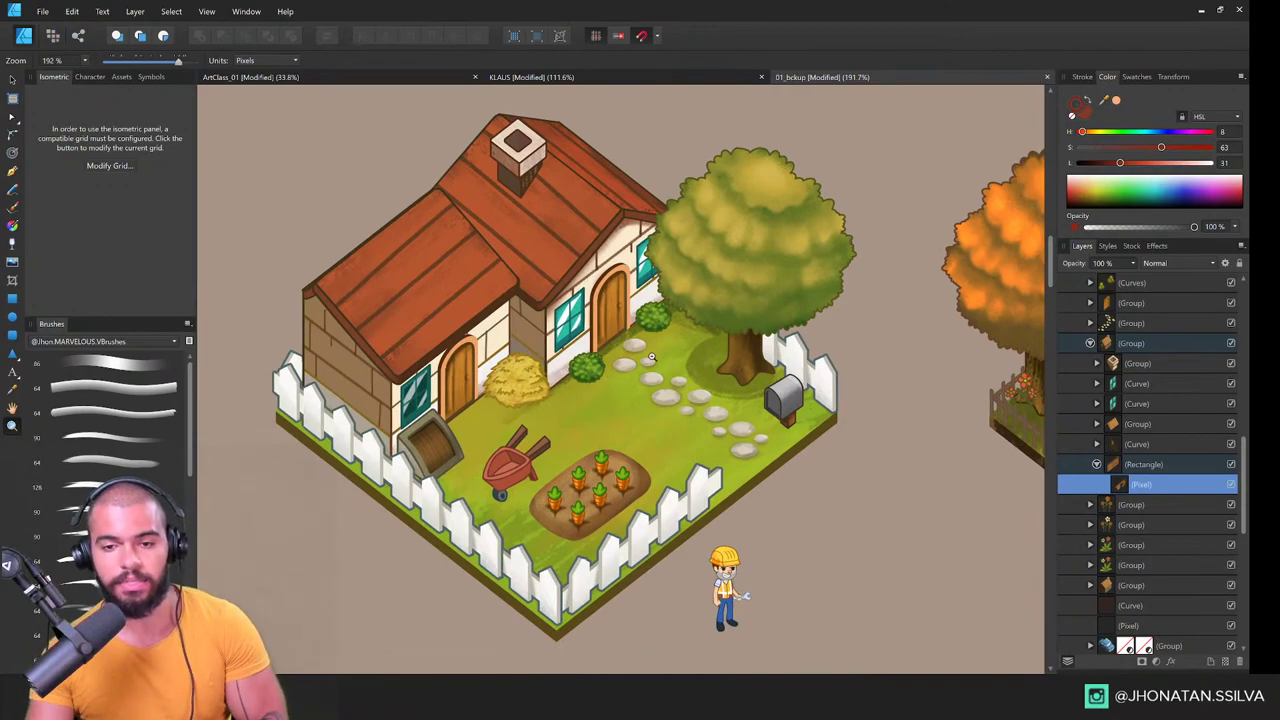
# Step: Return to the KLAUS document and bring the shape, color and details portraits into close view
pyautogui.scroll(-1, 716, 340)
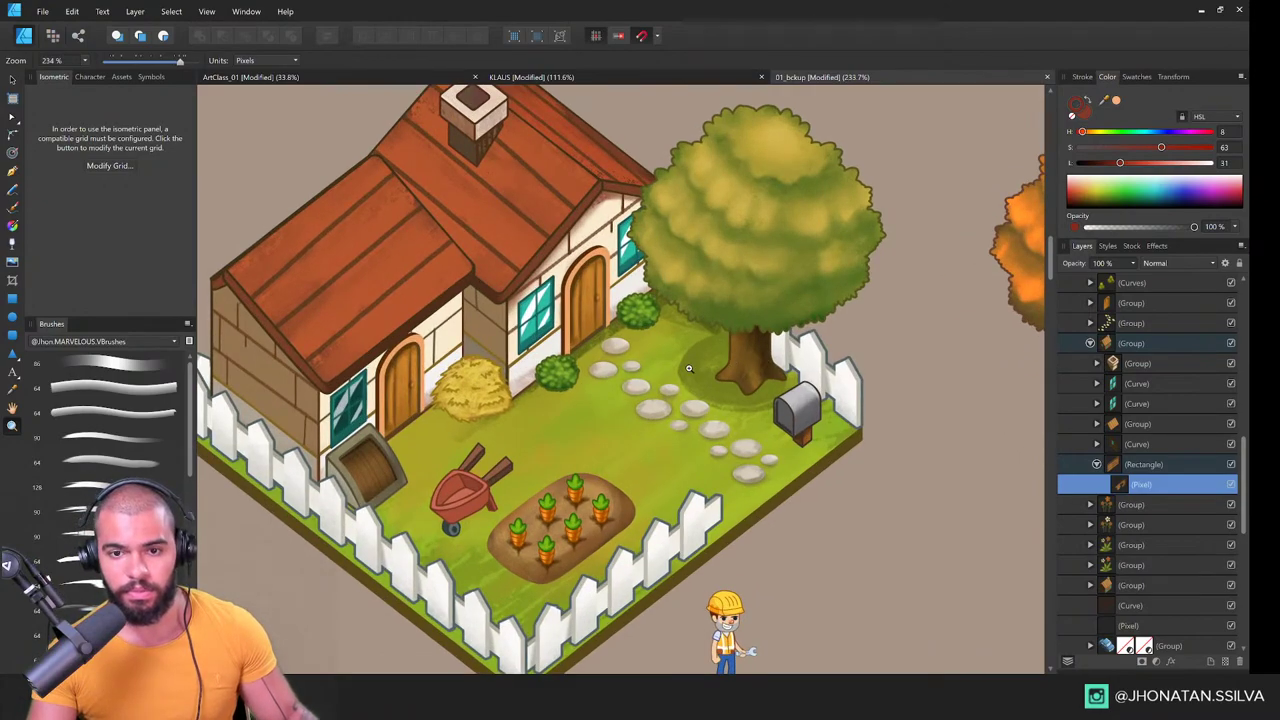
pyautogui.scroll(-1, 707, 360)
pyautogui.moveTo(707, 360); pyautogui.dragTo(594, 365)
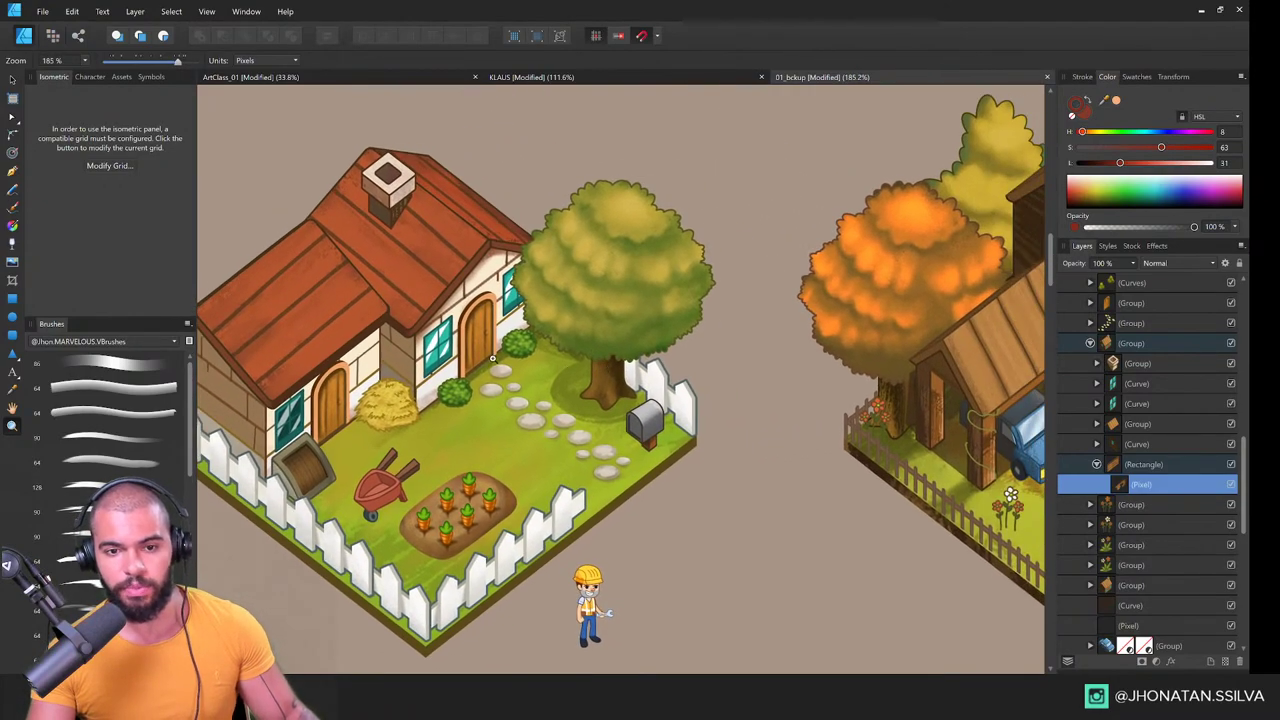
pyautogui.click(582, 77)
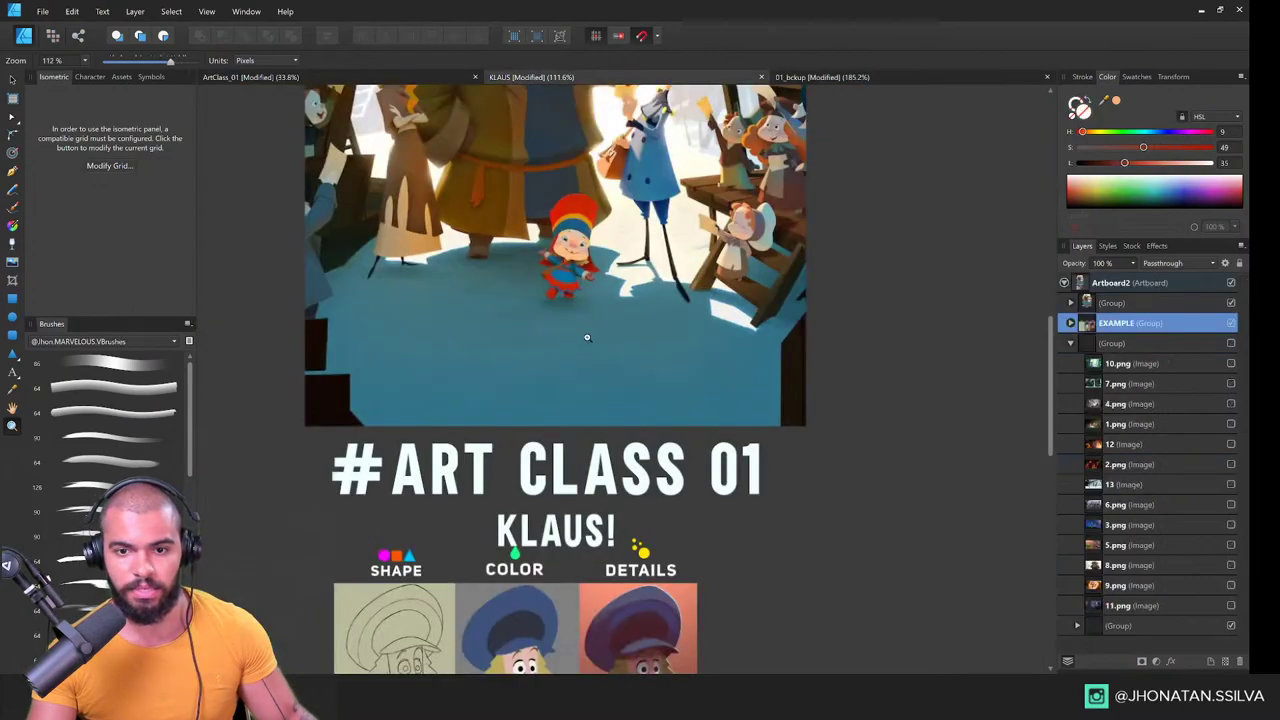
pyautogui.moveTo(571, 650); pyautogui.dragTo(532, 390)
pyautogui.scroll(3, 520, 445)
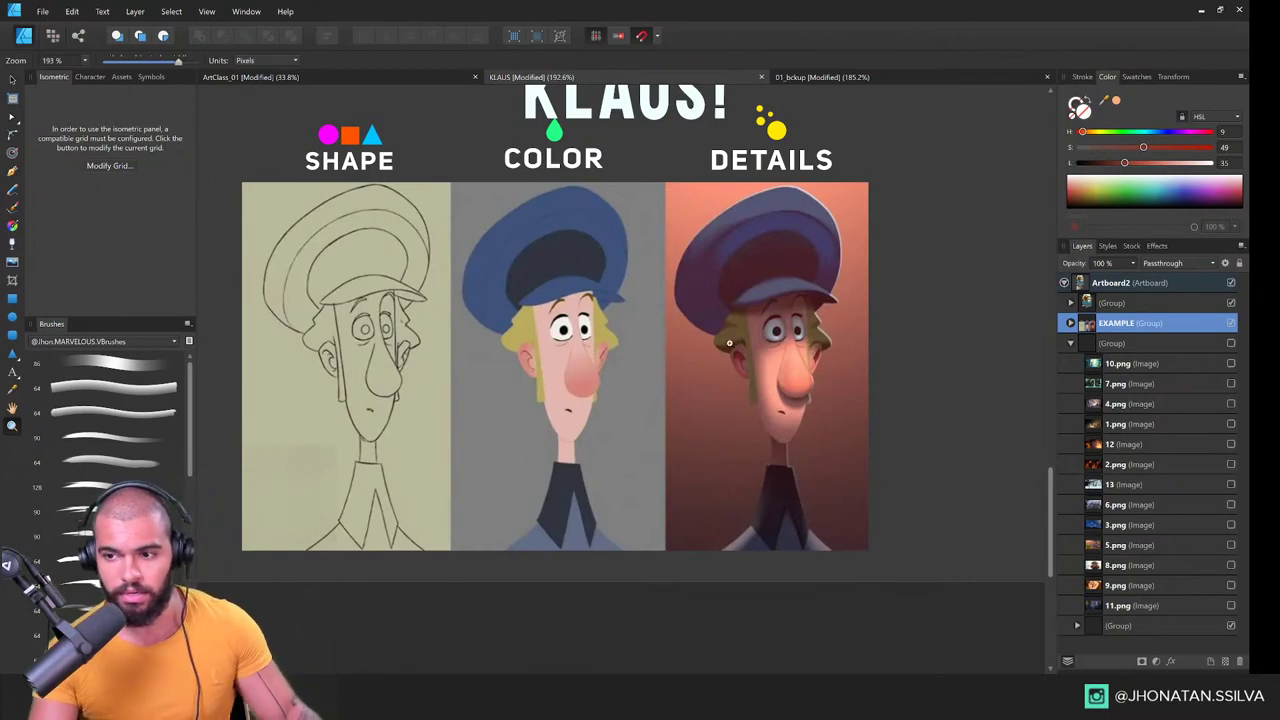
# Step: Examine the Klaus poster together with the Art Class 01 heading and the three portrait stages below it
pyautogui.scroll(-2, 566, 290)
pyautogui.moveTo(567, 294); pyautogui.dragTo(540, 435)
pyautogui.moveTo(620, 343); pyautogui.dragTo(611, 460)
pyautogui.scroll(-1, 614, 400)
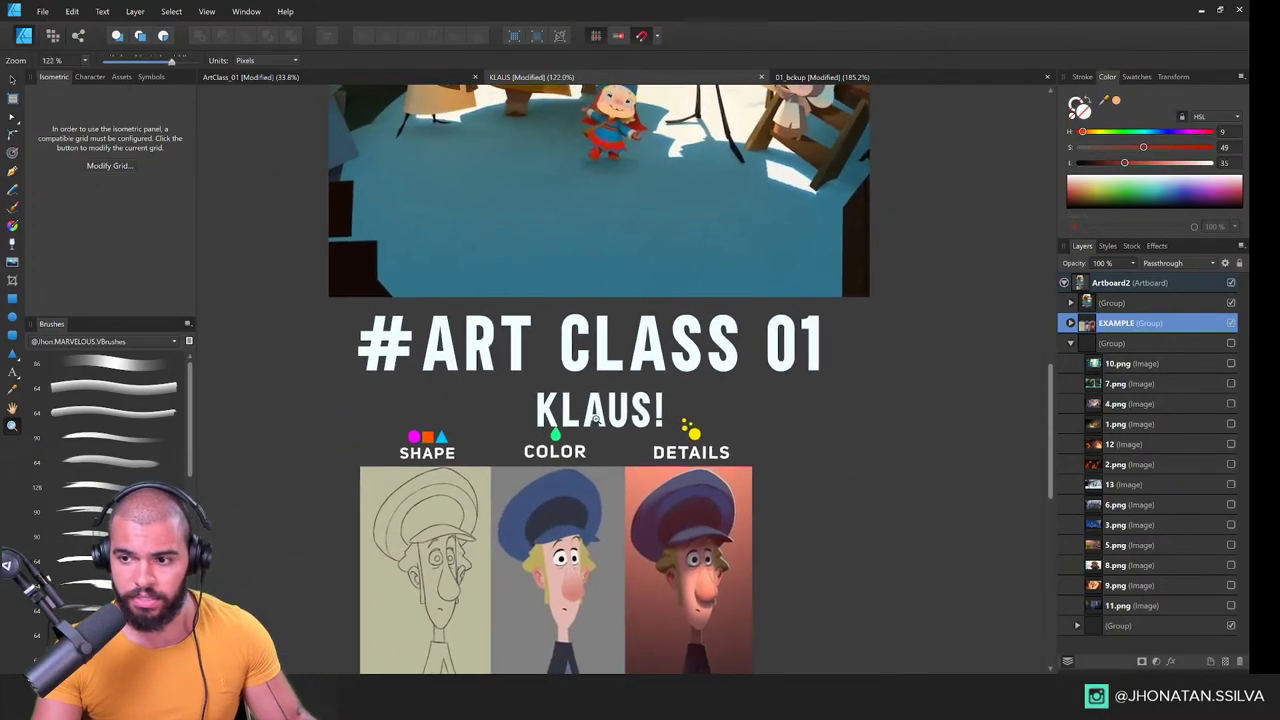
pyautogui.moveTo(628, 214); pyautogui.dragTo(582, 419)
pyautogui.scroll(-1, 640, 485)
pyautogui.moveTo(564, 573); pyautogui.dragTo(535, 481)
pyautogui.moveTo(744, 332); pyautogui.dragTo(746, 403)
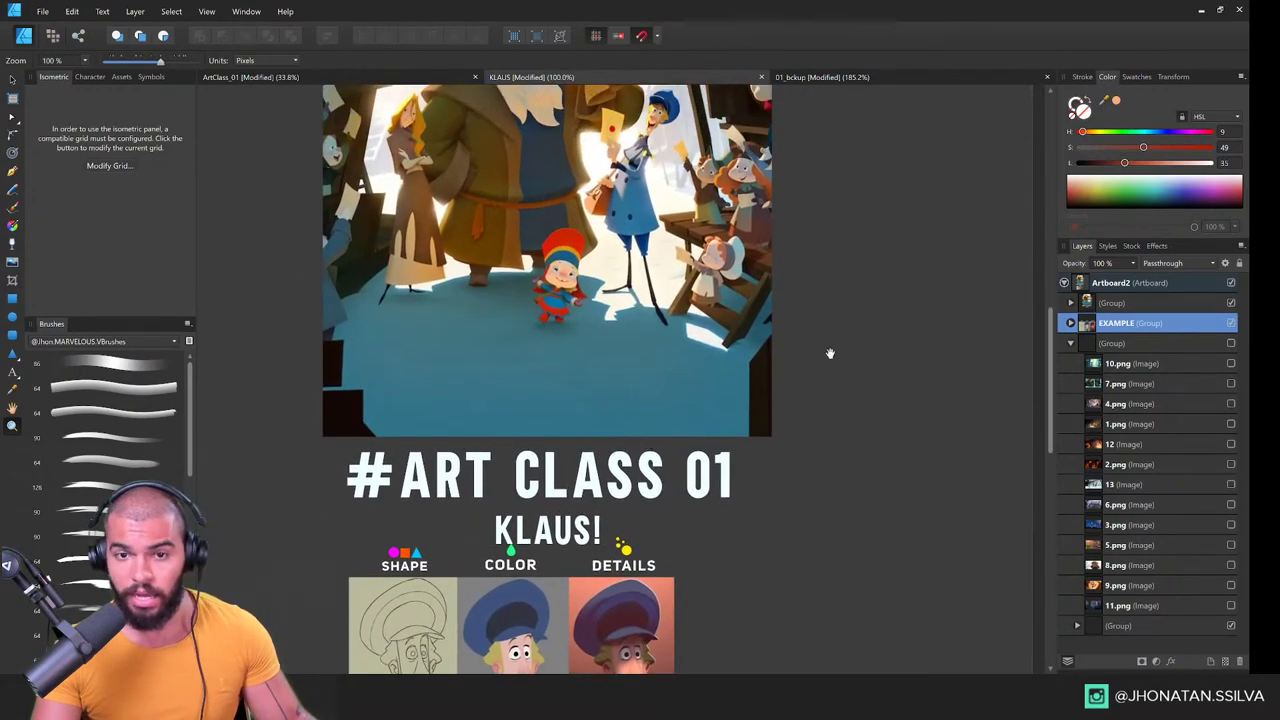
pyautogui.moveTo(686, 338); pyautogui.dragTo(712, 417)
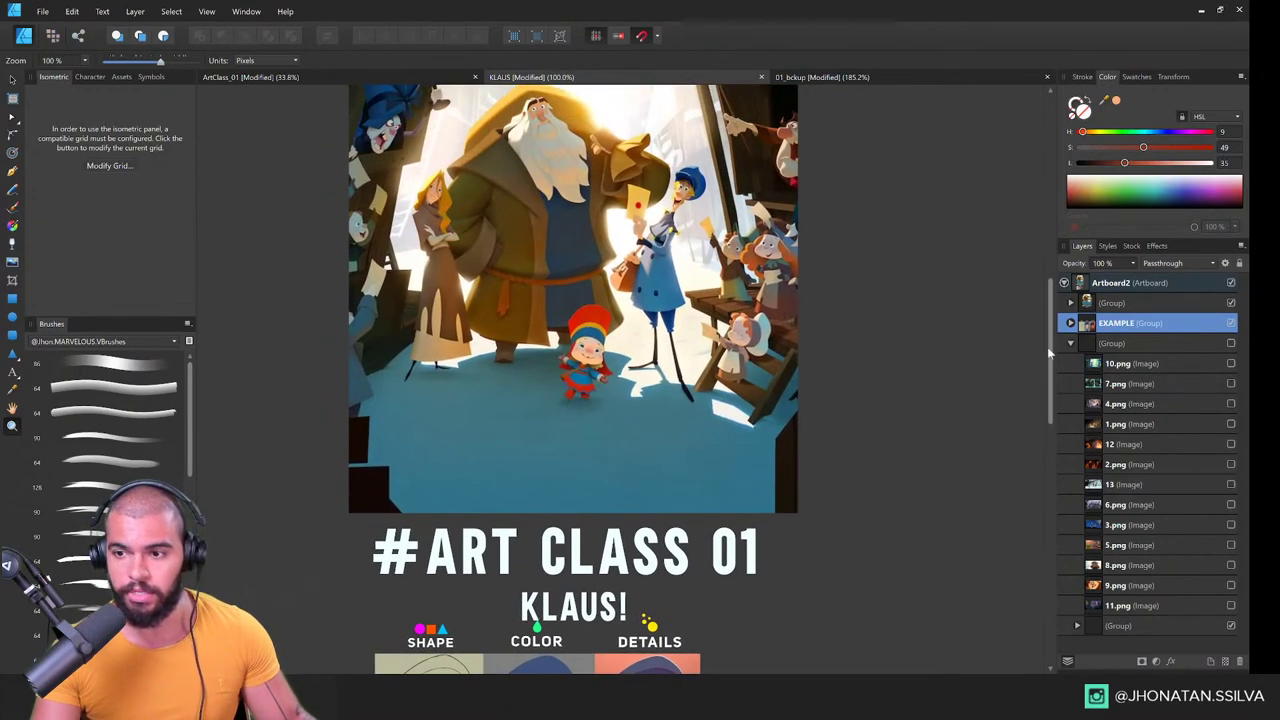
# Step: Hide the Klaus poster group and show the reference image group with 10.png visible
pyautogui.click(1187, 345)
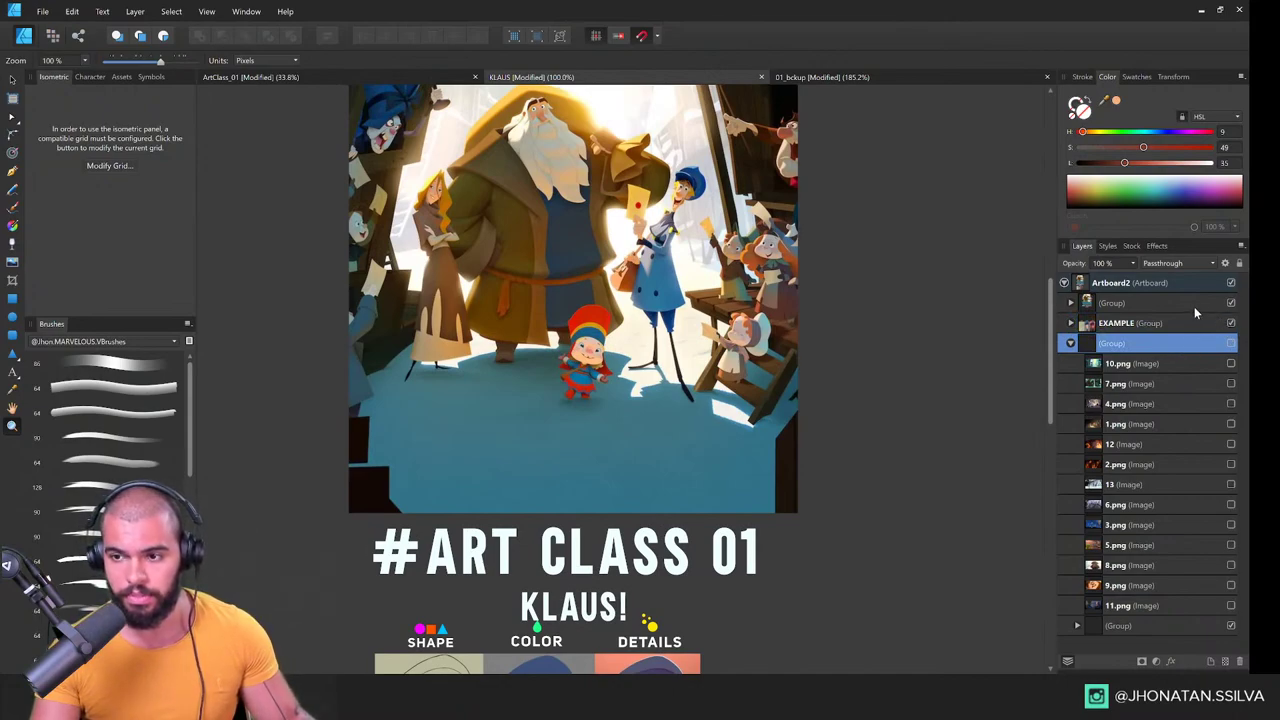
pyautogui.click(1197, 304)
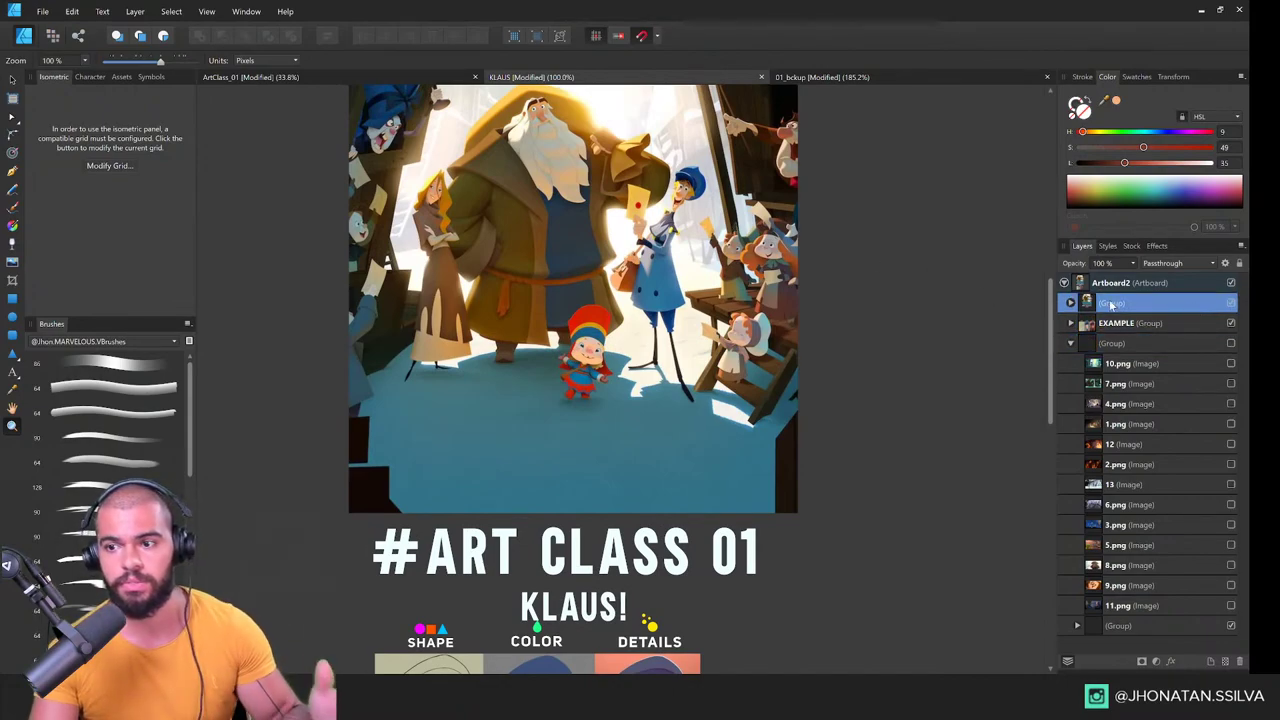
pyautogui.click(1234, 305)
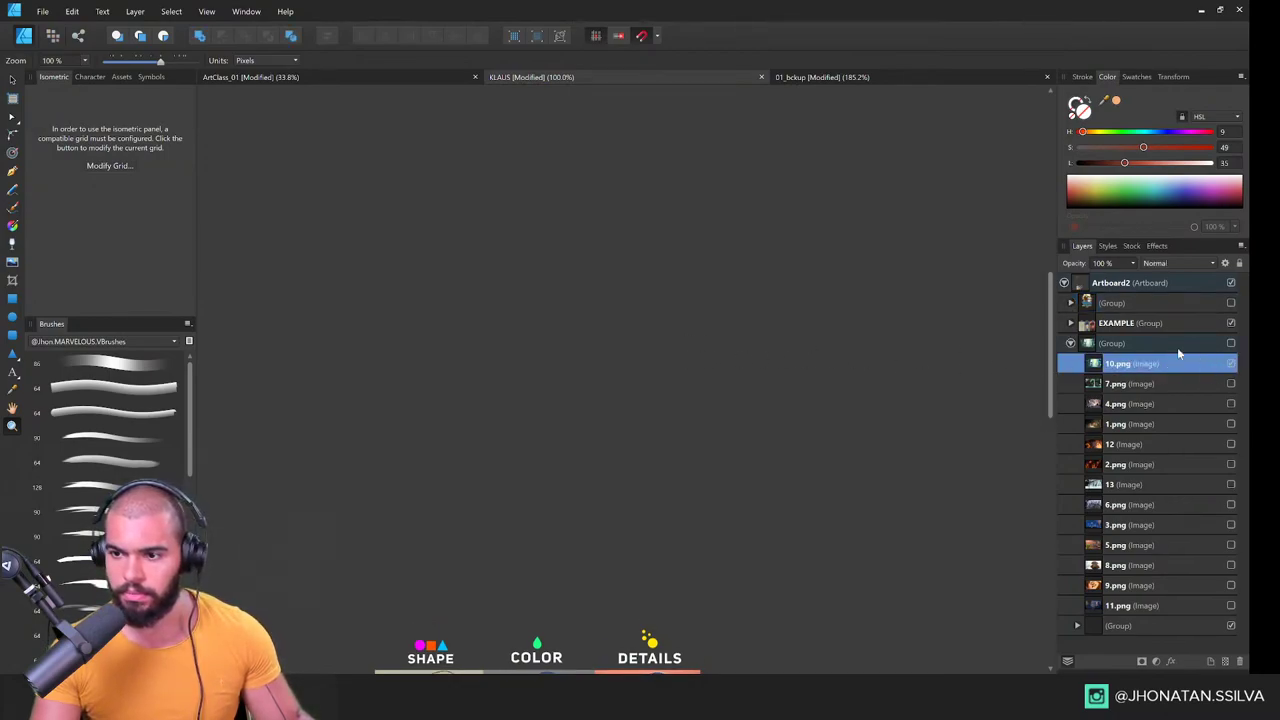
pyautogui.click(1231, 343)
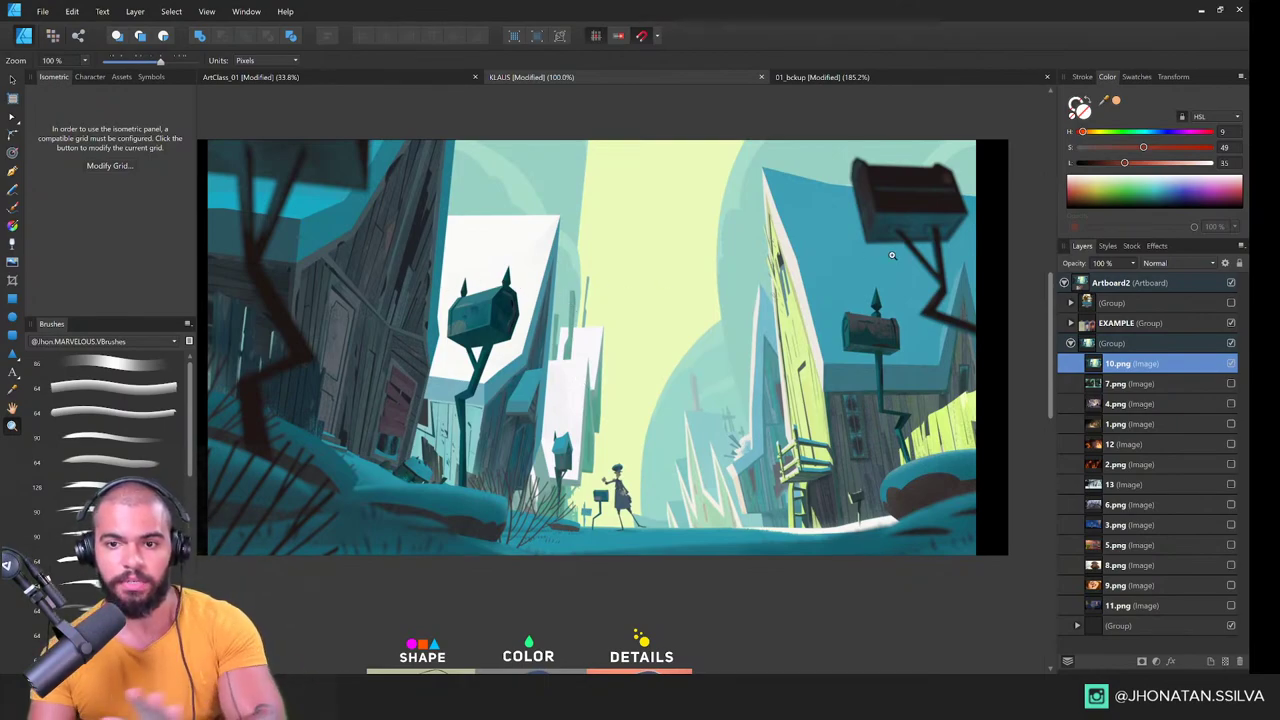
# Step: Examine the walking postman and the crooked mailbox in the snowy village painting 10.png
pyautogui.scroll(7, 629, 481)
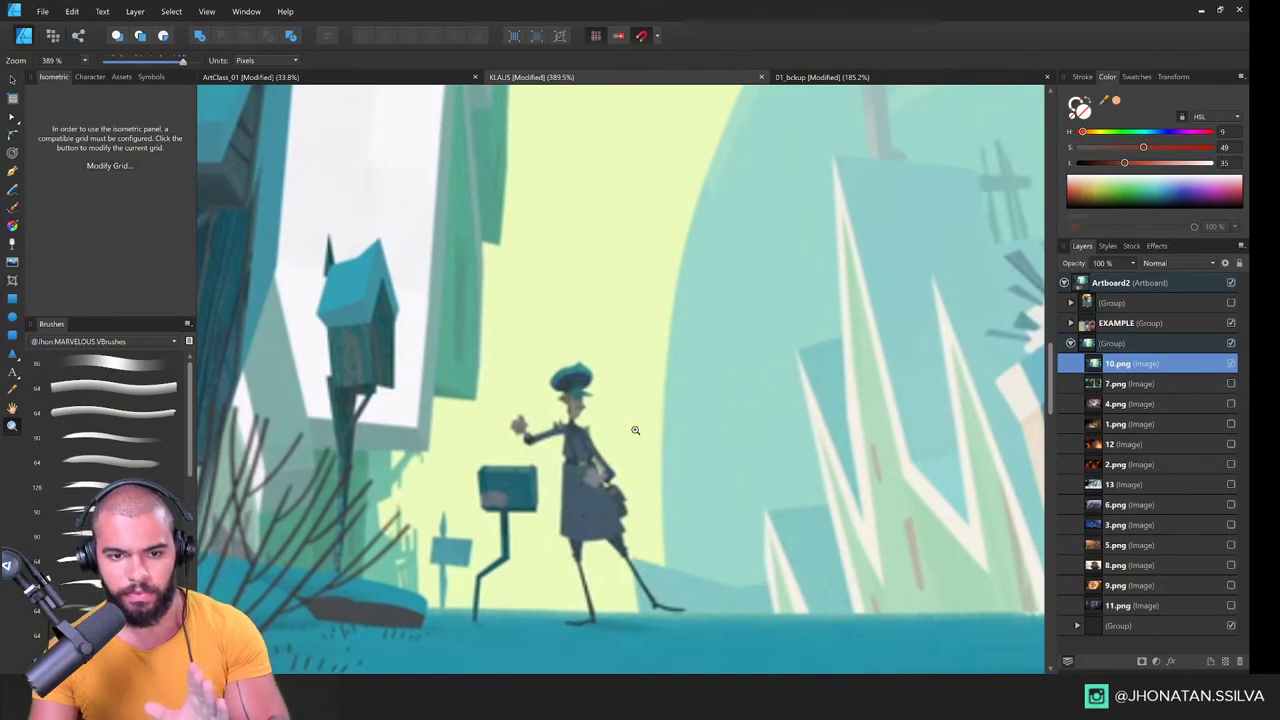
pyautogui.scroll(-3, 547, 409)
pyautogui.scroll(-3, 547, 409)
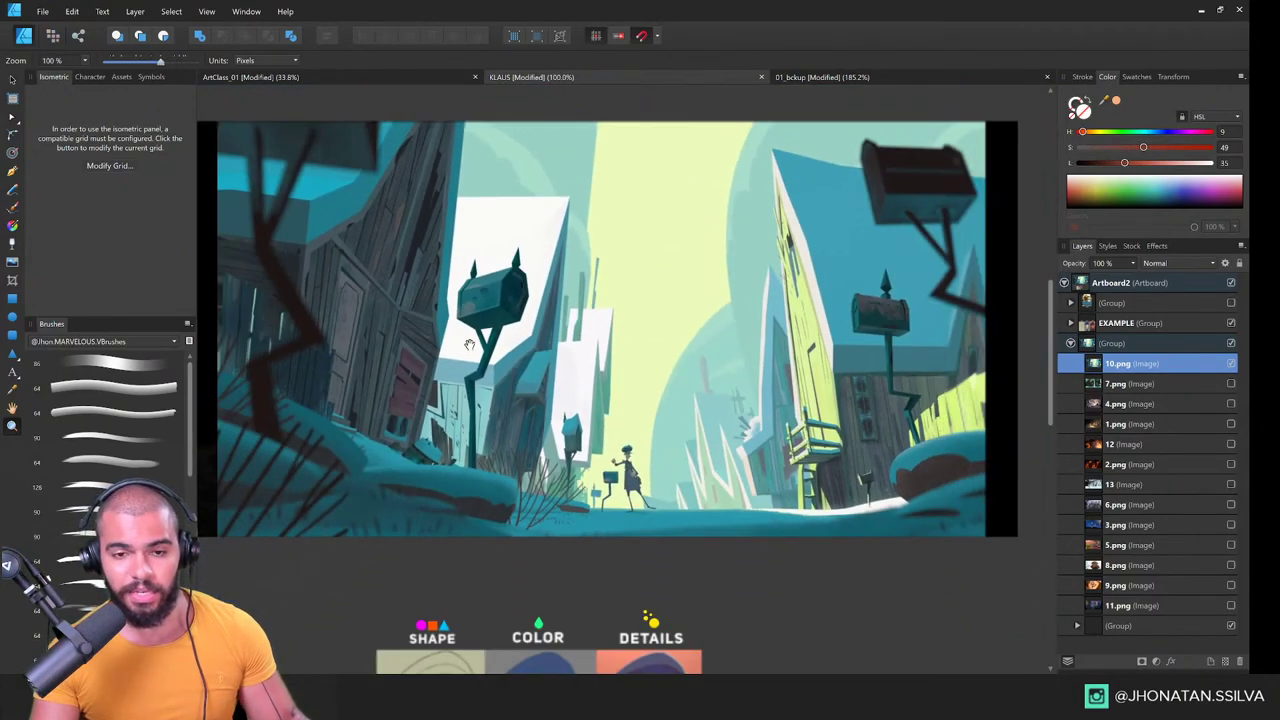
pyautogui.scroll(4, 481, 397)
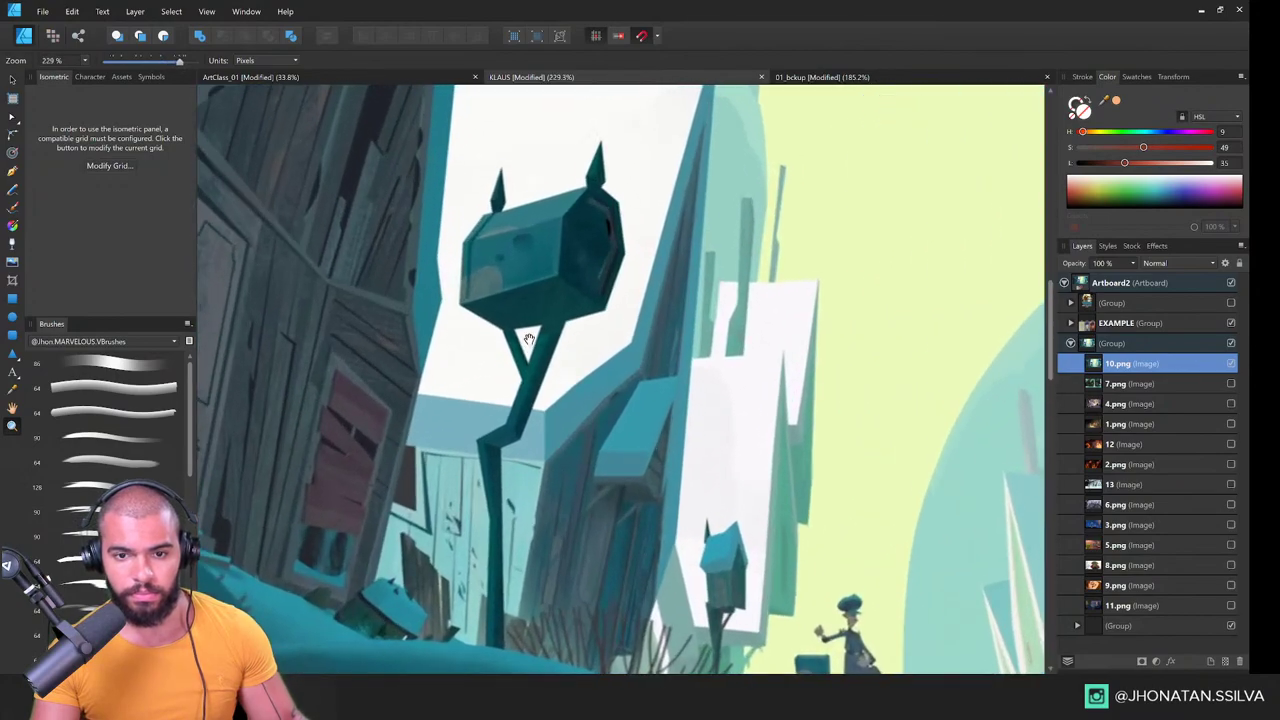
pyautogui.moveTo(528, 340); pyautogui.dragTo(528, 317)
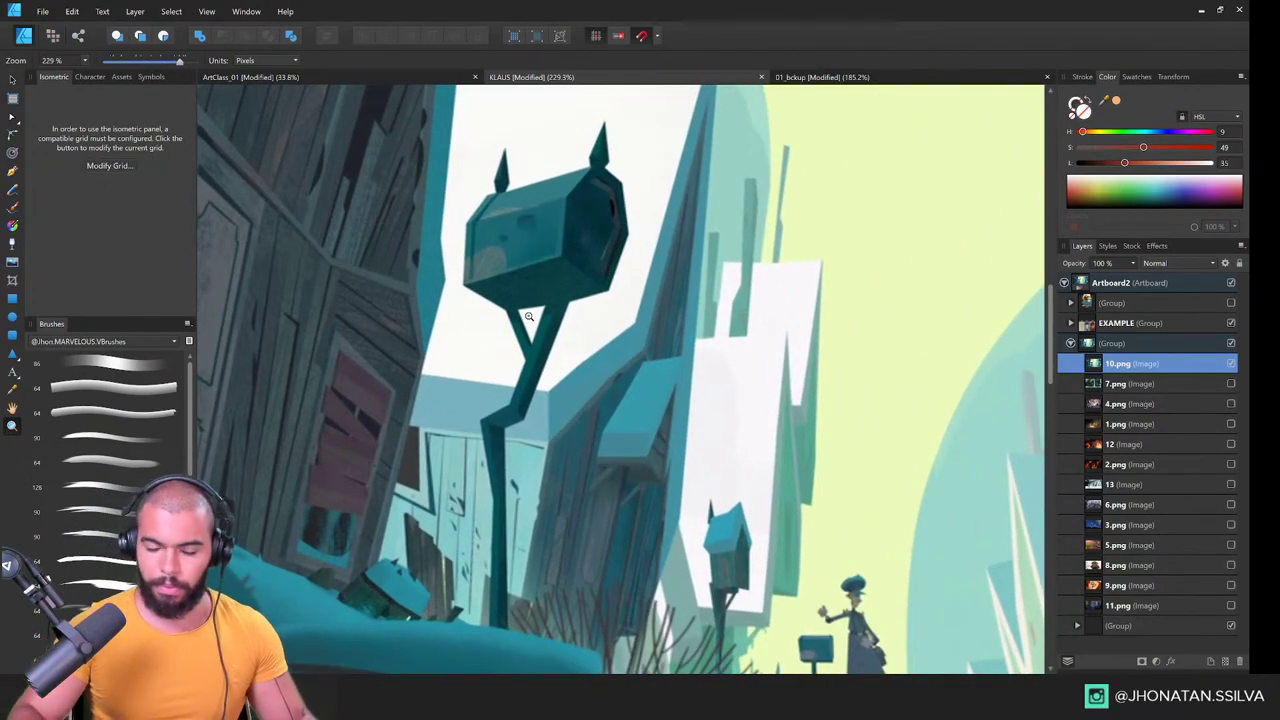
pyautogui.scroll(-5, 528, 317)
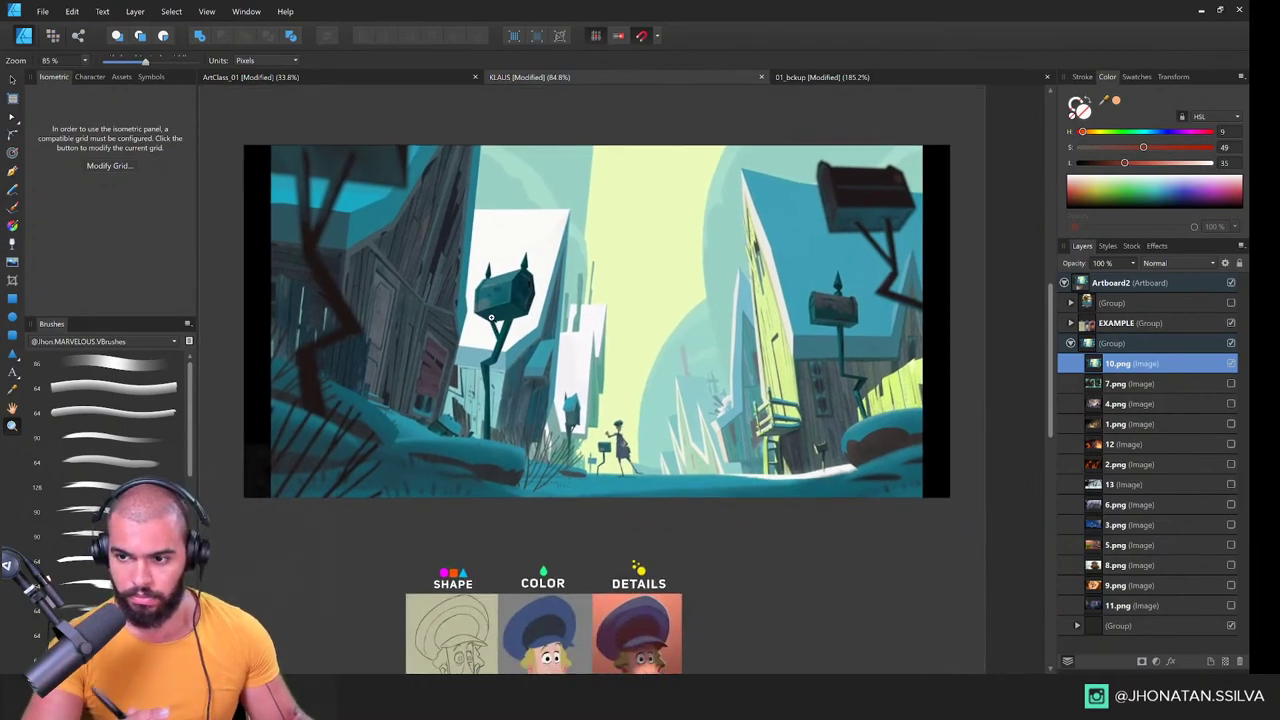
# Step: Add a pixel layer above 10.png and set the brush colour to purple with hue 283, saturation 74 and lightness 42
pyautogui.hotkey('ctrl', 'shift', 'n')
pyautogui.press('b')
pyautogui.moveTo(626, 400); pyautogui.dragTo(606, 374)
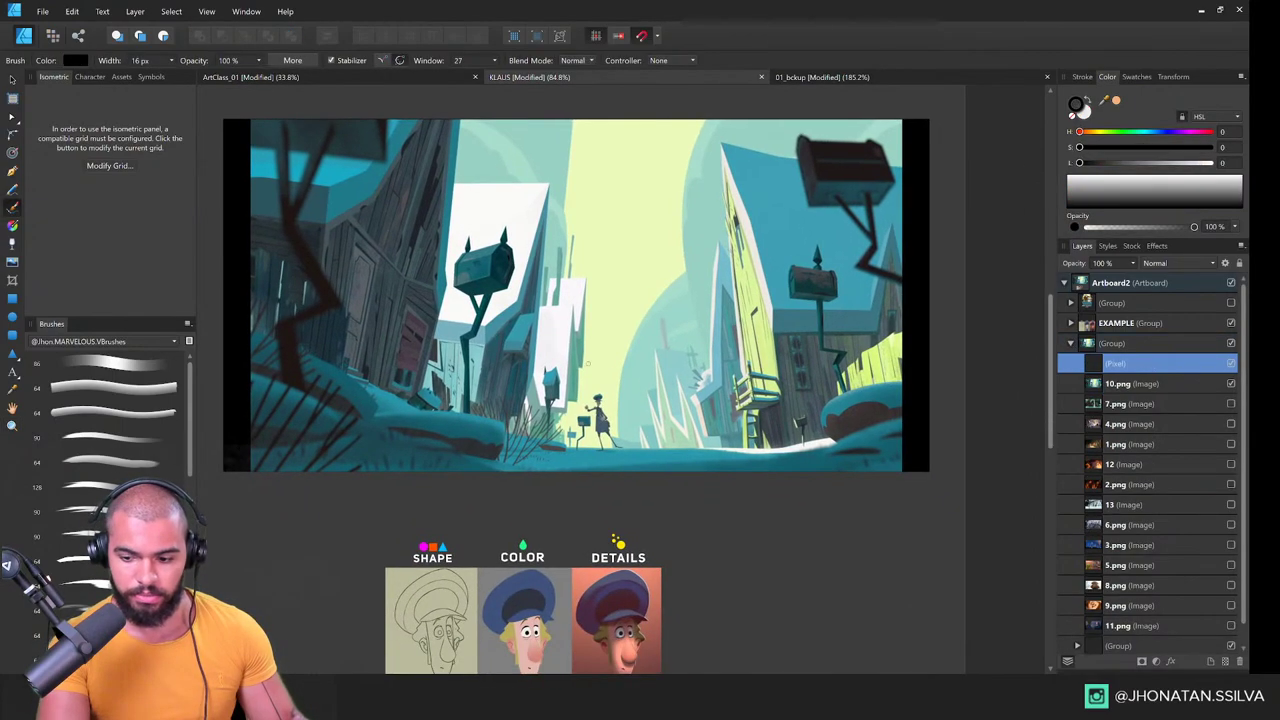
pyautogui.click(1135, 163)
pyautogui.moveTo(1142, 148); pyautogui.dragTo(1176, 148)
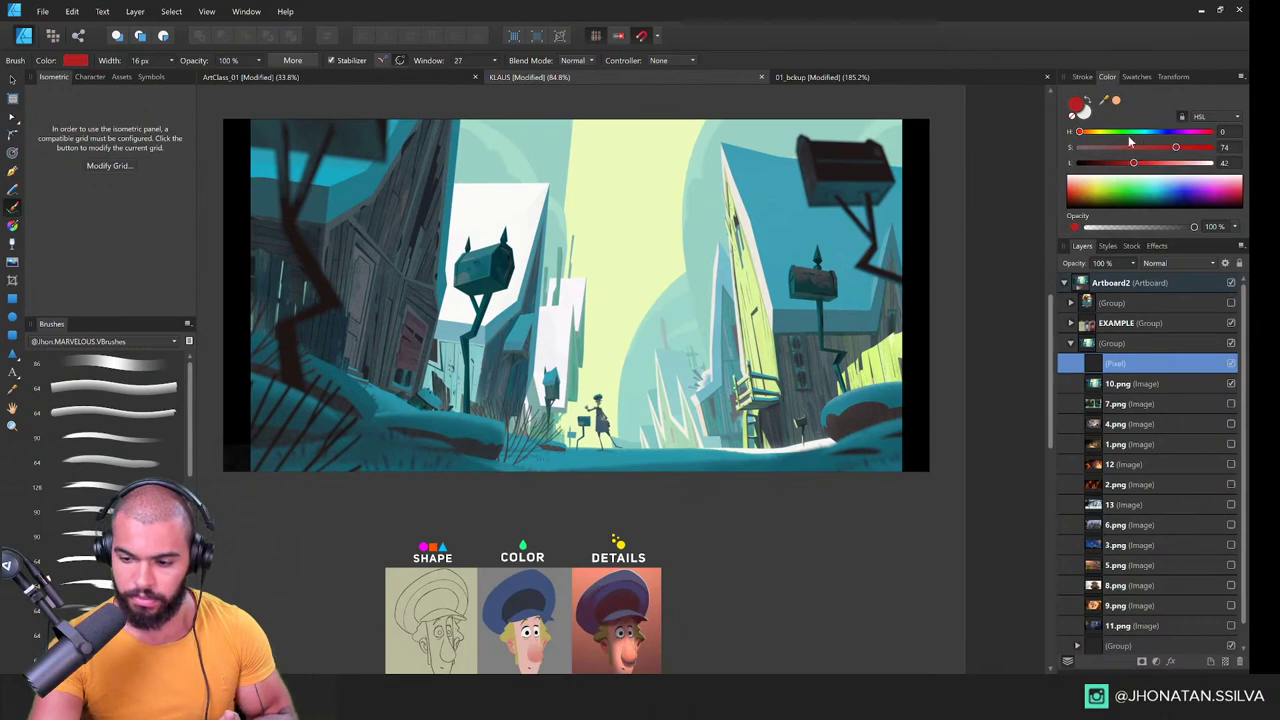
pyautogui.moveTo(1089, 131); pyautogui.dragTo(1099, 132)
pyautogui.click(1184, 133)
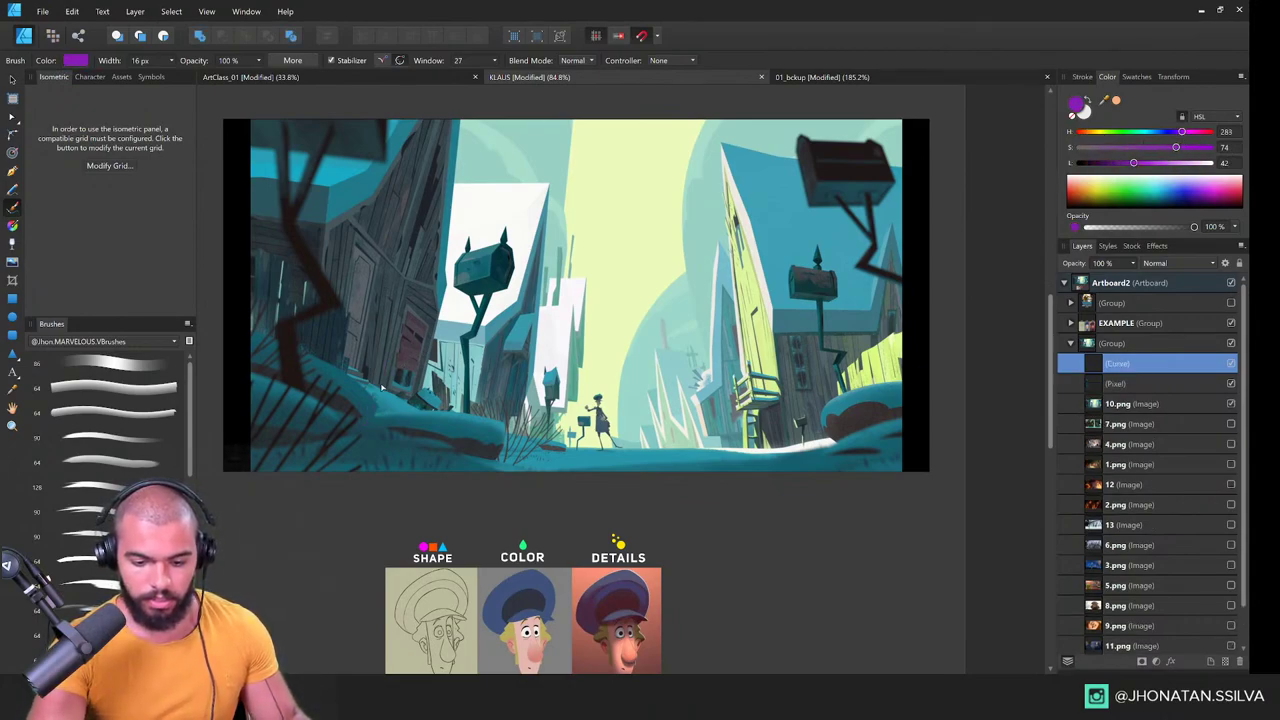
# Step: Switch to the Pixel Persona and ready the paint brush in purple with lightness 46
pyautogui.click(53, 36)
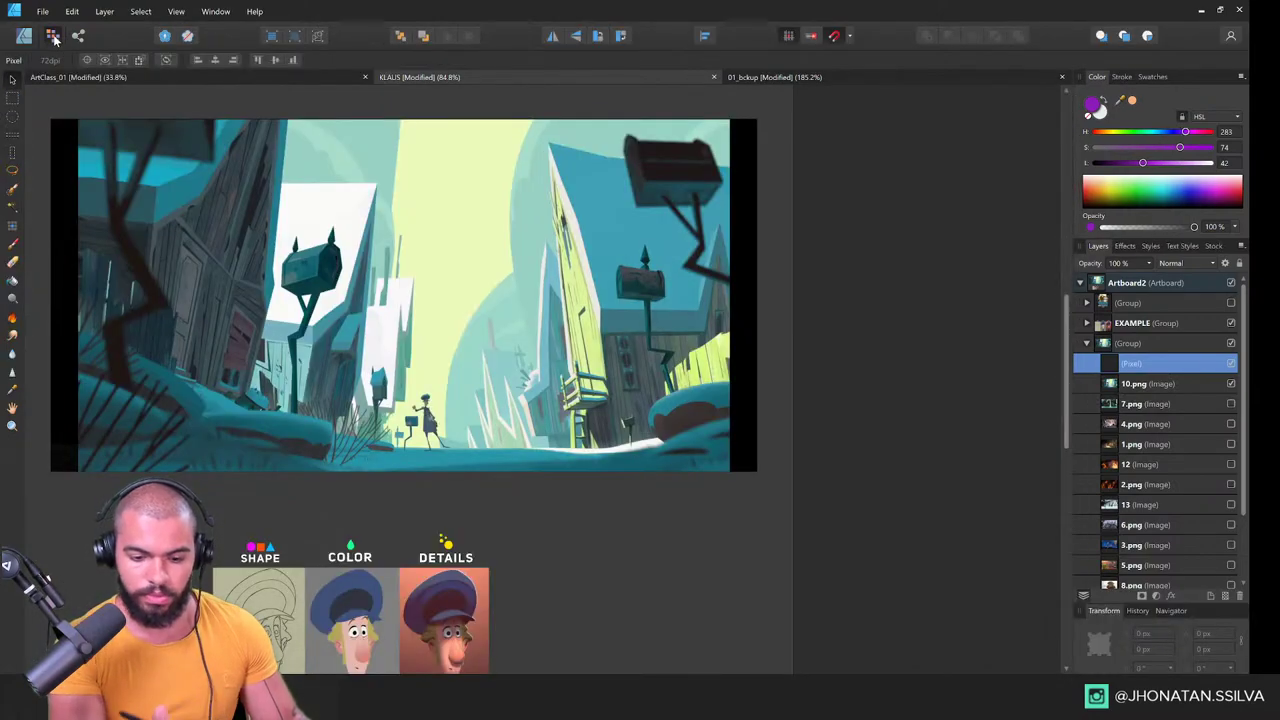
pyautogui.press('b')
pyautogui.scroll(2, 300, 310)
pyautogui.moveTo(378, 332); pyautogui.dragTo(484, 374)
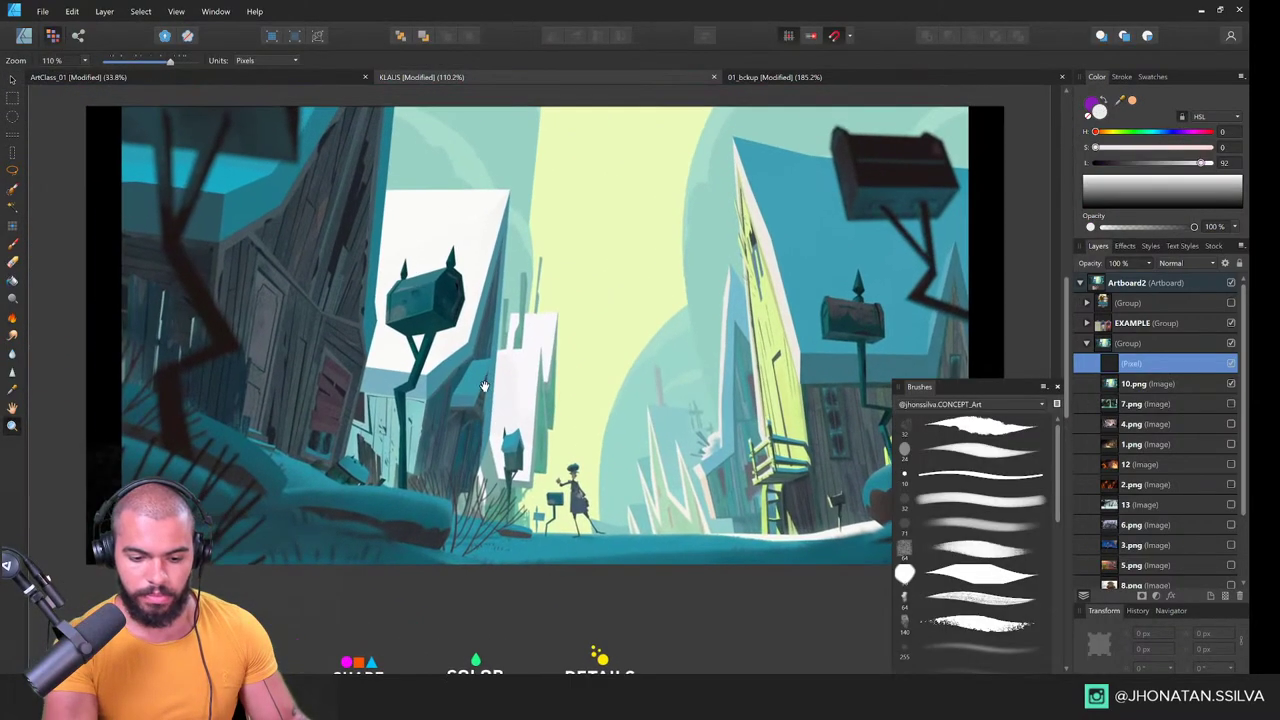
pyautogui.click(1148, 161)
# Step: Paint slanted purple guide lines along the leaning houses and mailbox on the left side of the village painting
pyautogui.moveTo(188, 490); pyautogui.dragTo(337, 118)
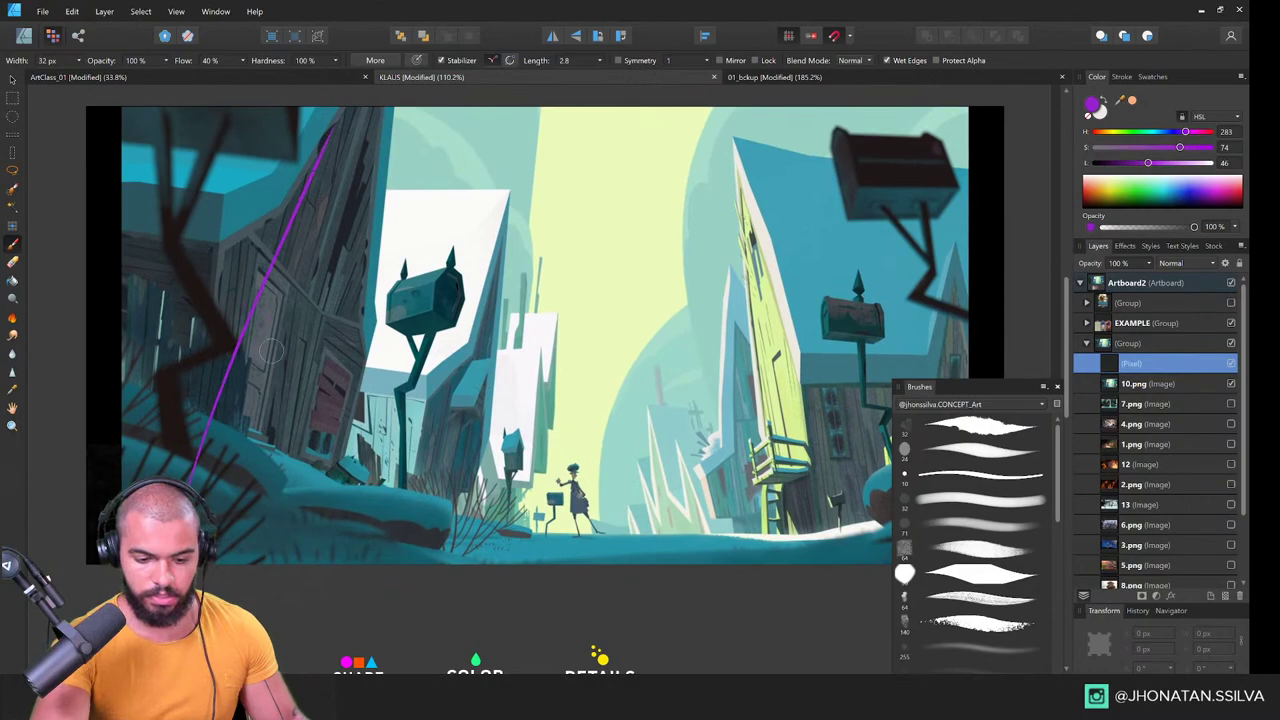
pyautogui.moveTo(262, 522); pyautogui.dragTo(438, 122)
pyautogui.hotkey('ctrl', 'z')
pyautogui.moveTo(311, 514); pyautogui.dragTo(419, 192)
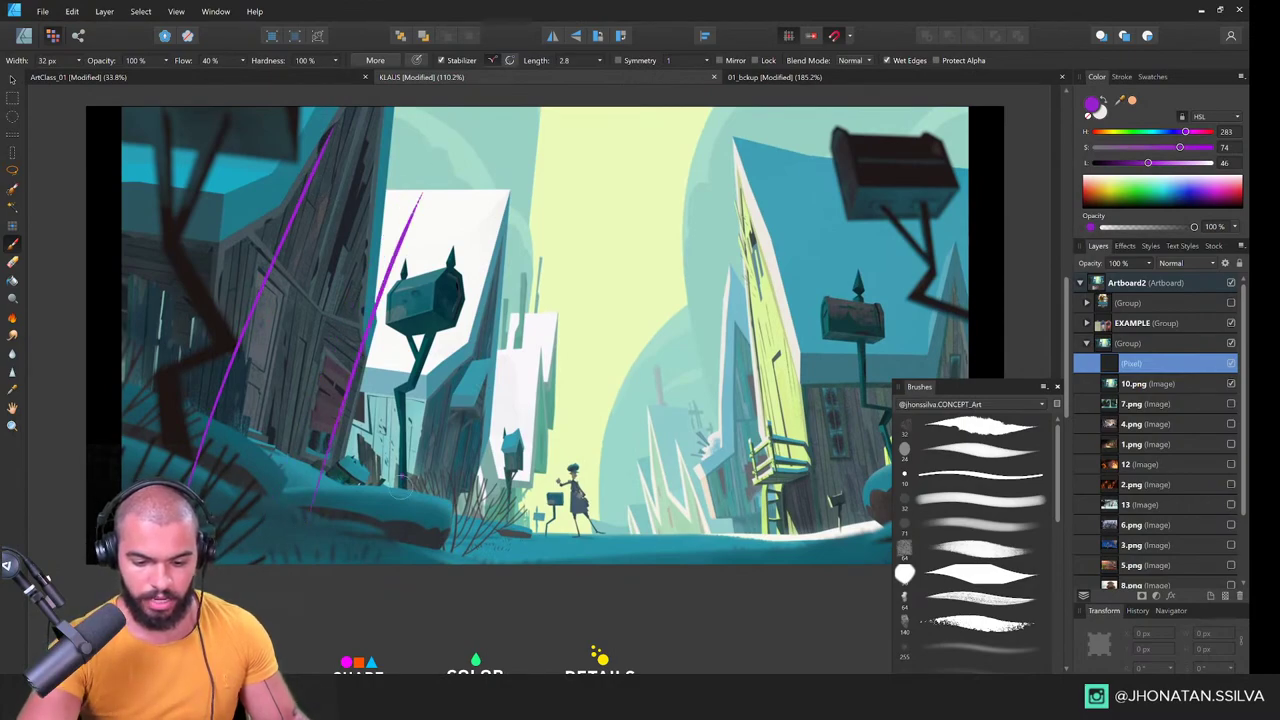
pyautogui.hotkey('ctrl', 'space')
pyautogui.moveTo(390, 468)
pyautogui.mouseDown()
pyautogui.moveTo(421, 483)
pyautogui.moveTo(512, 177)
pyautogui.moveTo(347, 539)
pyautogui.mouseUp()
pyautogui.press('space')
pyautogui.moveTo(424, 600); pyautogui.dragTo(536, 143)
pyautogui.hotkey('ctrl', 'space')
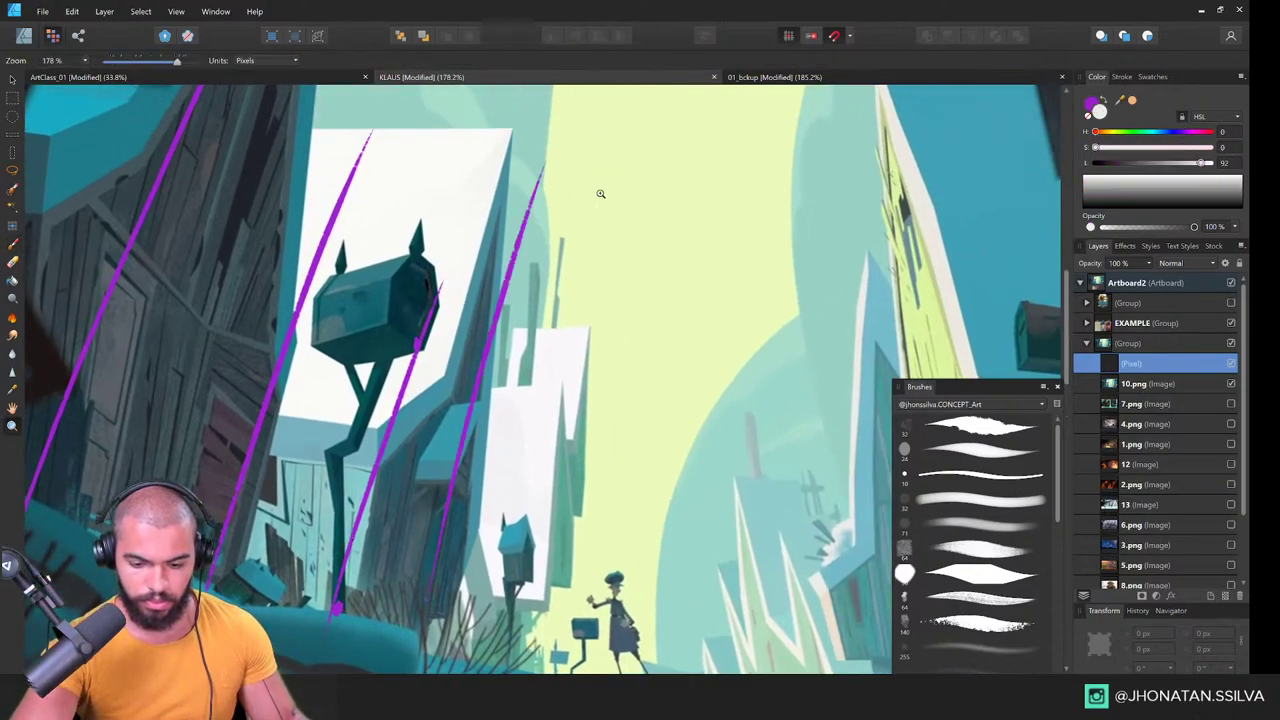
pyautogui.moveTo(604, 364); pyautogui.dragTo(577, 372)
pyautogui.moveTo(643, 412); pyautogui.dragTo(495, 422)
# Step: Paint slanted purple guide lines along the tall house on the right of the village, plus one more on the left houses
pyautogui.moveTo(638, 175); pyautogui.dragTo(710, 496)
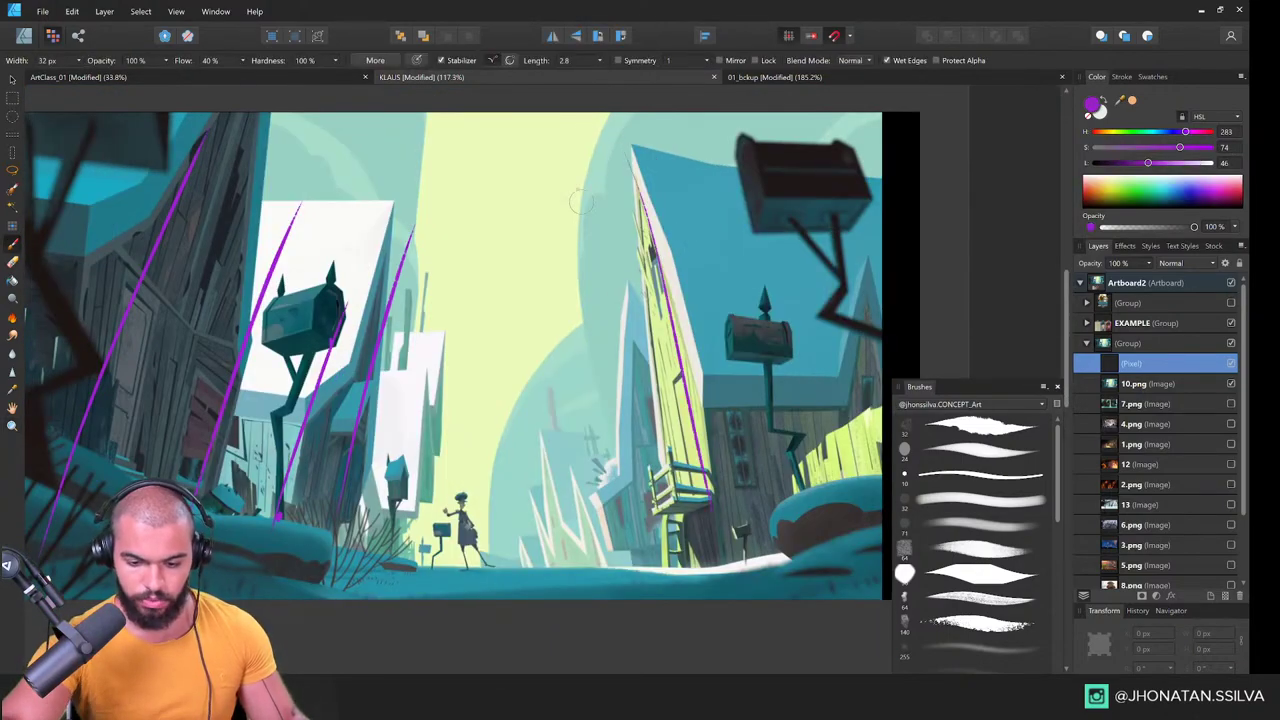
pyautogui.moveTo(596, 248); pyautogui.dragTo(633, 542)
pyautogui.moveTo(373, 455); pyautogui.dragTo(424, 226)
pyautogui.moveTo(610, 236); pyautogui.dragTo(668, 485)
pyautogui.moveTo(640, 192); pyautogui.dragTo(716, 448)
pyautogui.press('z')
pyautogui.hotkey('ctrl', '1')
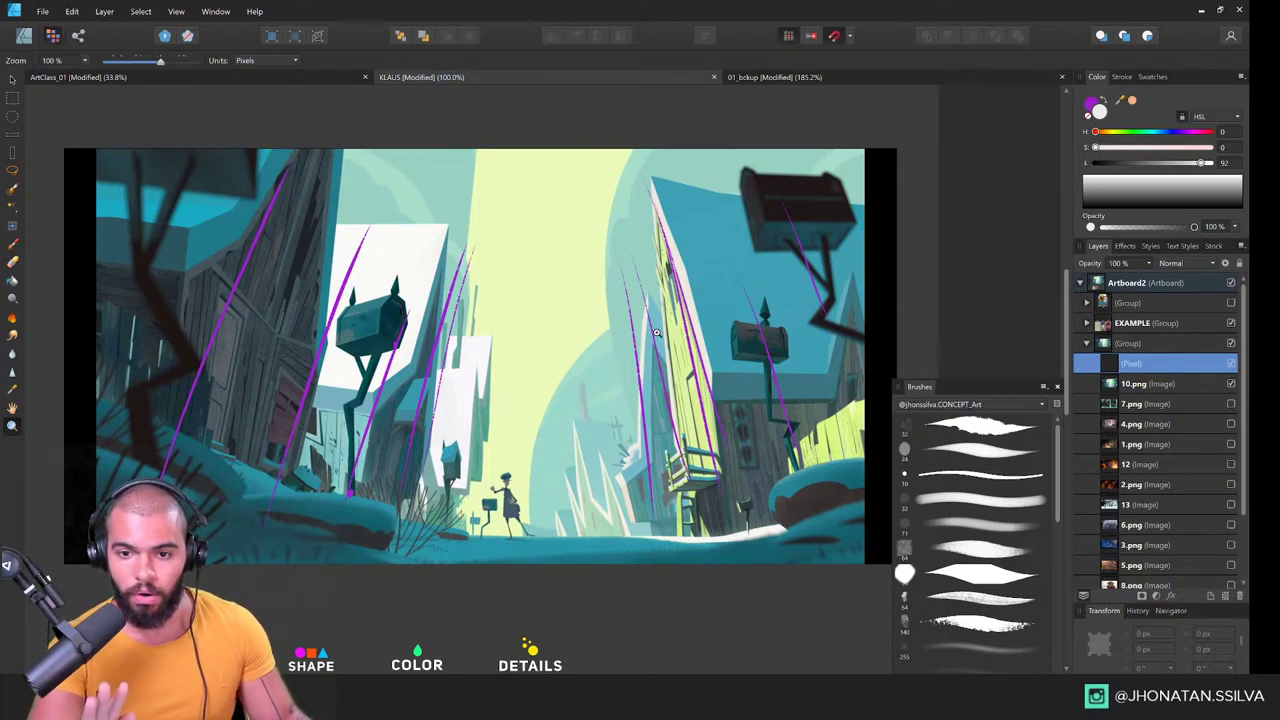
# Step: Hide the guide-line layer and darken the brush's purple to lightness 33 for the right-hand house
pyautogui.moveTo(728, 297); pyautogui.dragTo(636, 294)
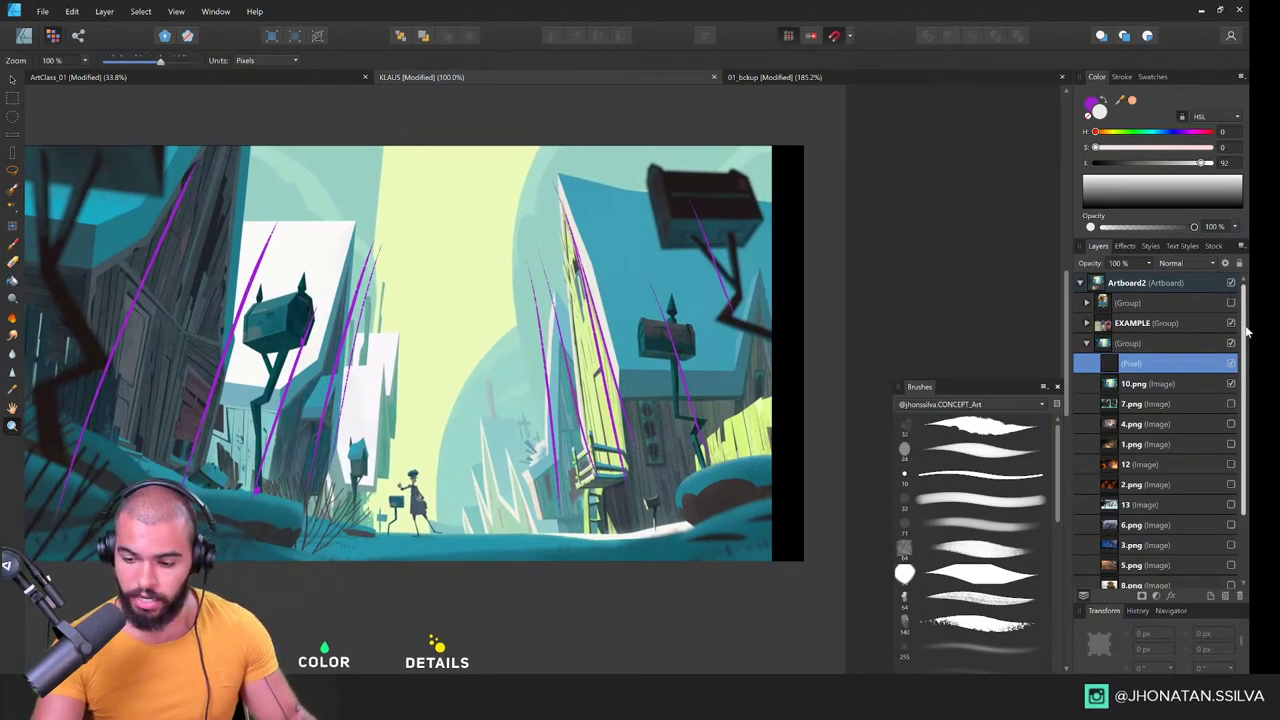
pyautogui.click(1231, 363)
pyautogui.scroll(2, 622, 384)
pyautogui.moveTo(637, 352); pyautogui.dragTo(621, 372)
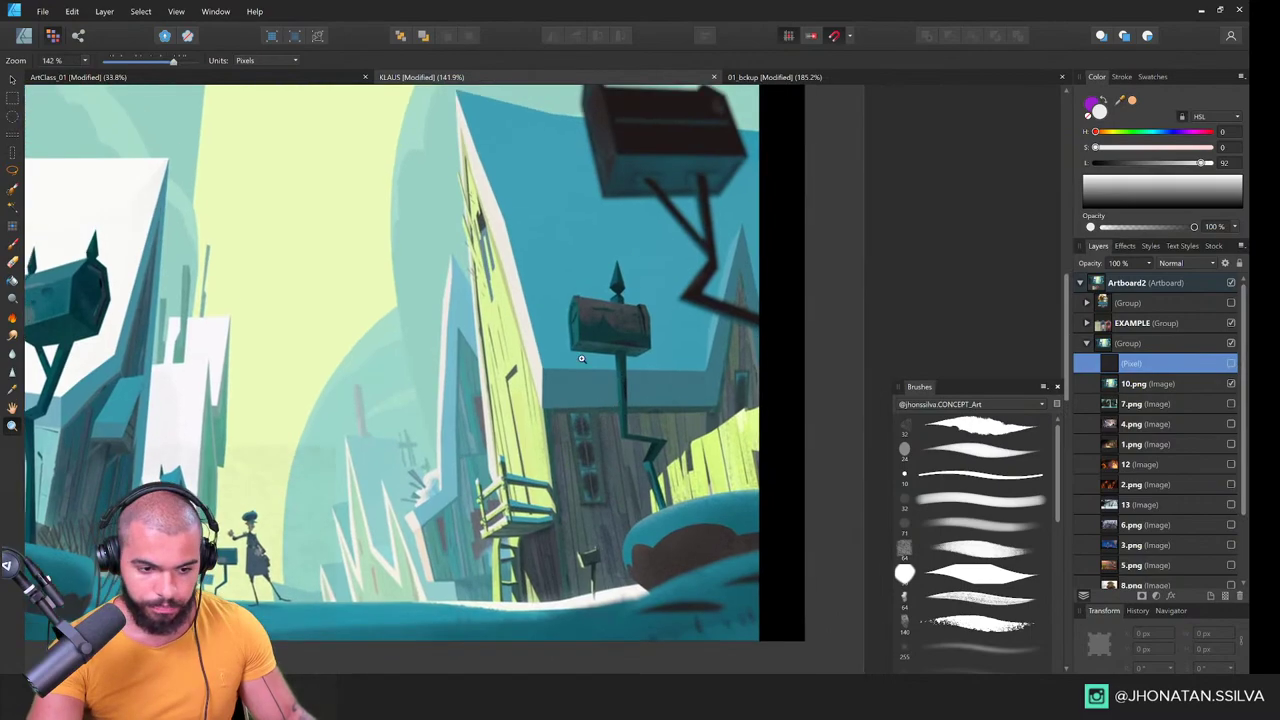
pyautogui.press('b')
pyautogui.moveTo(549, 341); pyautogui.dragTo(573, 393)
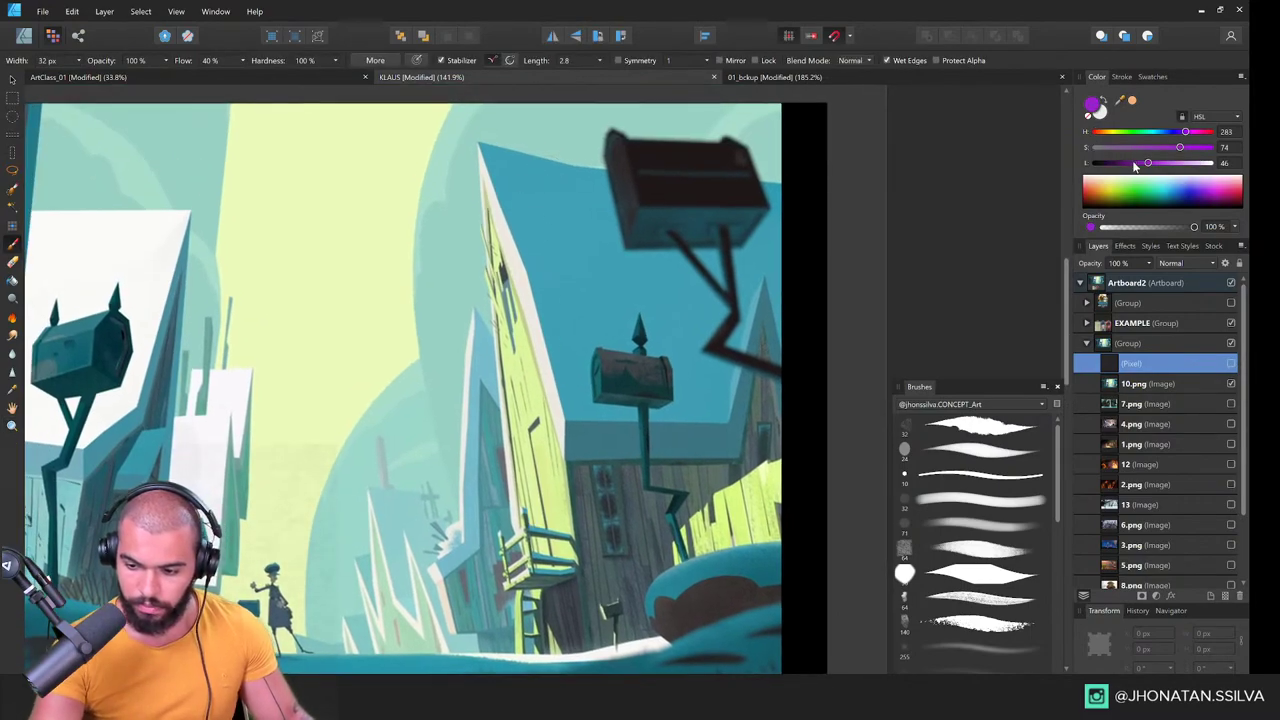
pyautogui.moveTo(1148, 162); pyautogui.dragTo(1133, 162)
pyautogui.moveTo(488, 374); pyautogui.dragTo(496, 311)
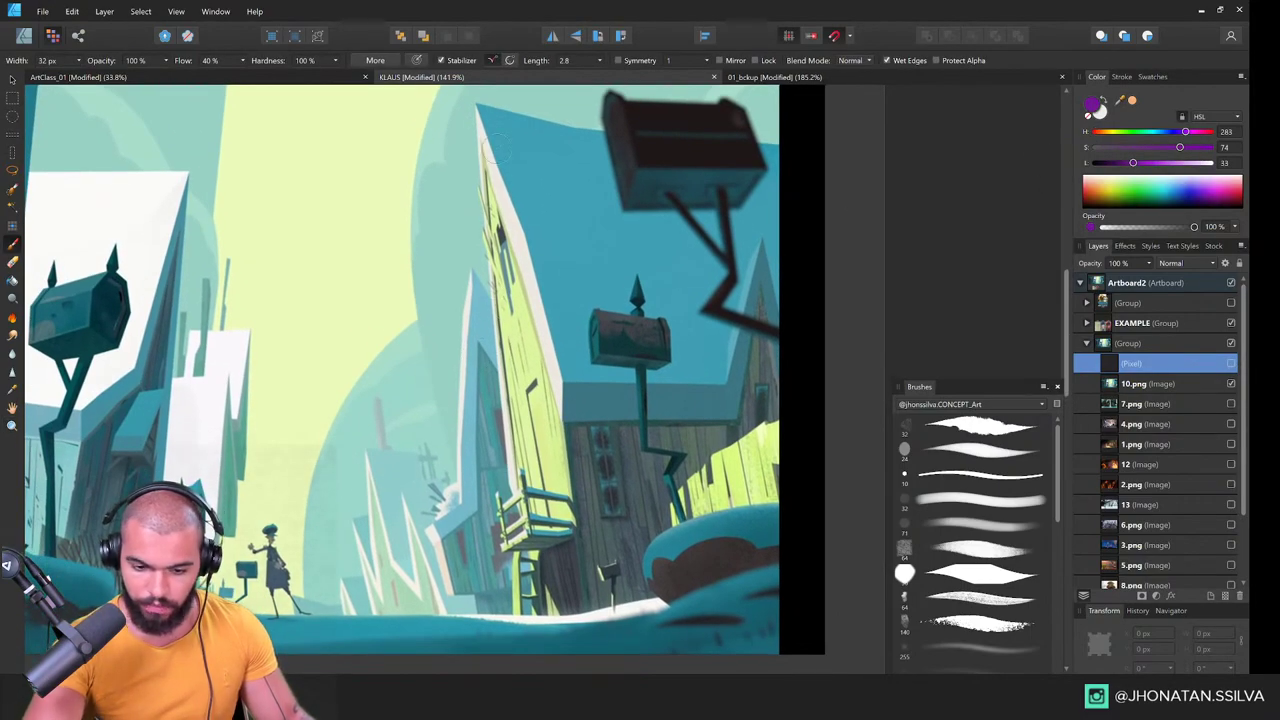
# Step: Add a new pixel layer above the purple guide lines and hide the guide-line layer
pyautogui.click(1231, 365)
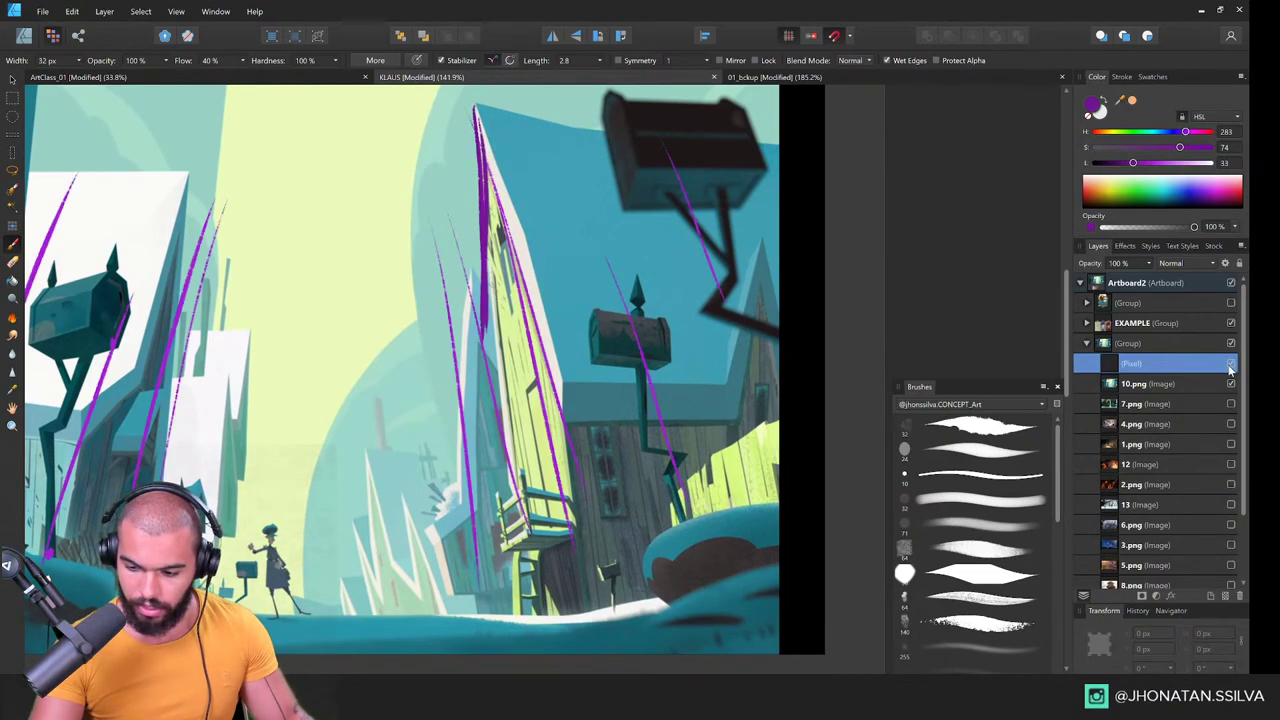
pyautogui.click(1224, 595)
pyautogui.click(1231, 384)
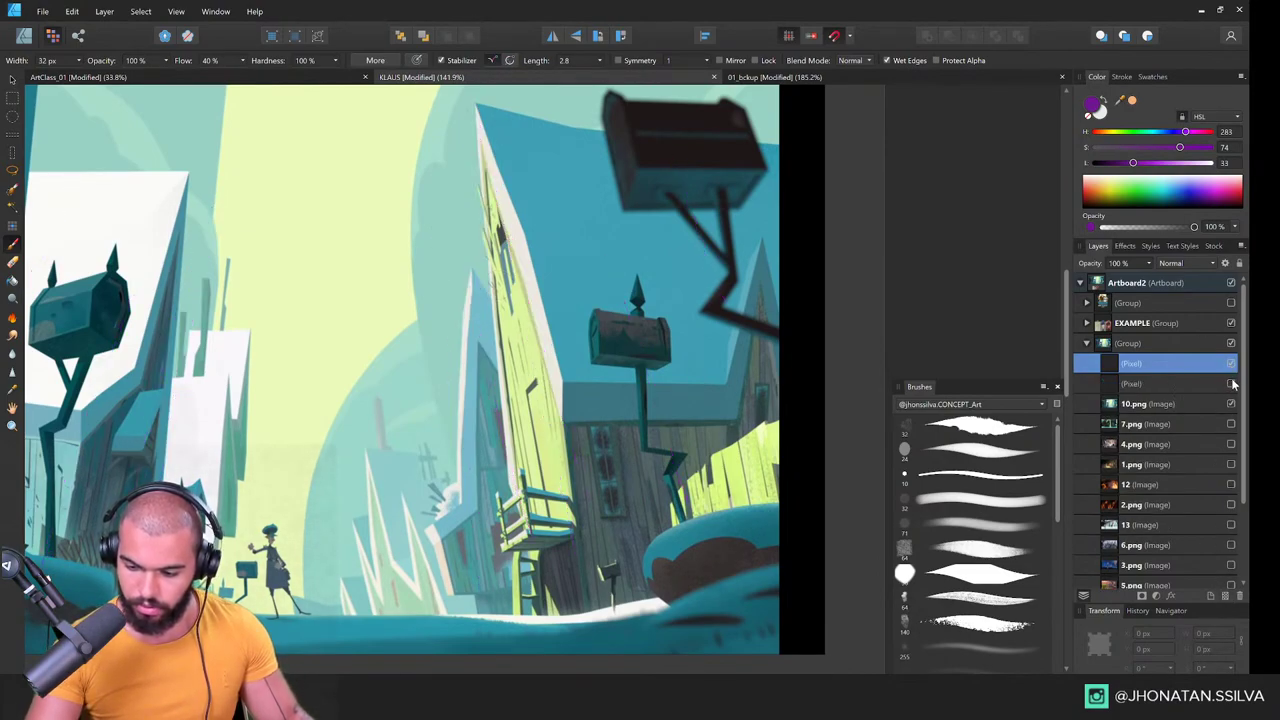
# Step: Set the brush lightness to 52 and outline the narrow yellow-green facade of the right-hand house in purple
pyautogui.click(1154, 163)
pyautogui.moveTo(561, 306); pyautogui.dragTo(583, 332)
pyautogui.moveTo(494, 137)
pyautogui.mouseDown()
pyautogui.moveTo(535, 570)
pyautogui.moveTo(600, 622)
pyautogui.mouseUp()
pyautogui.moveTo(495, 133)
pyautogui.mouseDown()
pyautogui.moveTo(563, 310)
pyautogui.moveTo(618, 628)
pyautogui.mouseUp()
# Step: Outline the right-hand house's blue roof and the wooden side wall beneath it in purple
pyautogui.moveTo(594, 407); pyautogui.dragTo(778, 403)
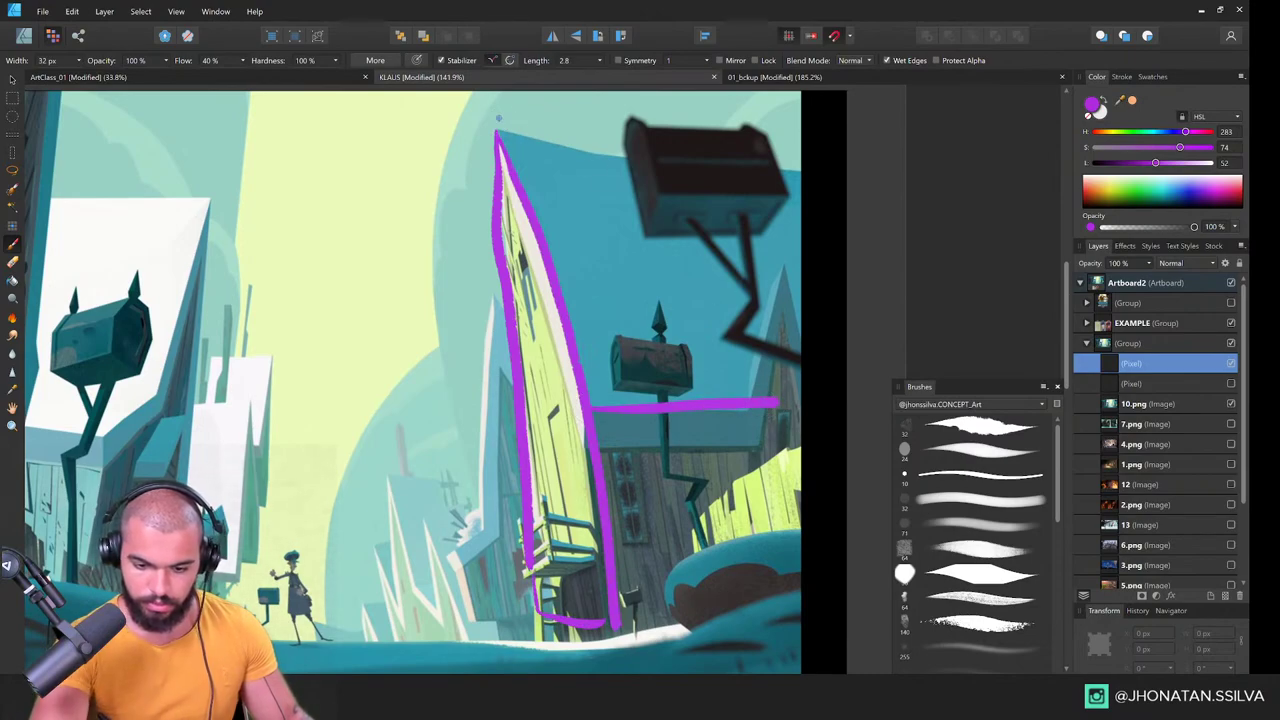
pyautogui.moveTo(498, 120)
pyautogui.mouseDown()
pyautogui.moveTo(796, 167)
pyautogui.moveTo(780, 402)
pyautogui.mouseUp()
pyautogui.moveTo(622, 622); pyautogui.dragTo(768, 603)
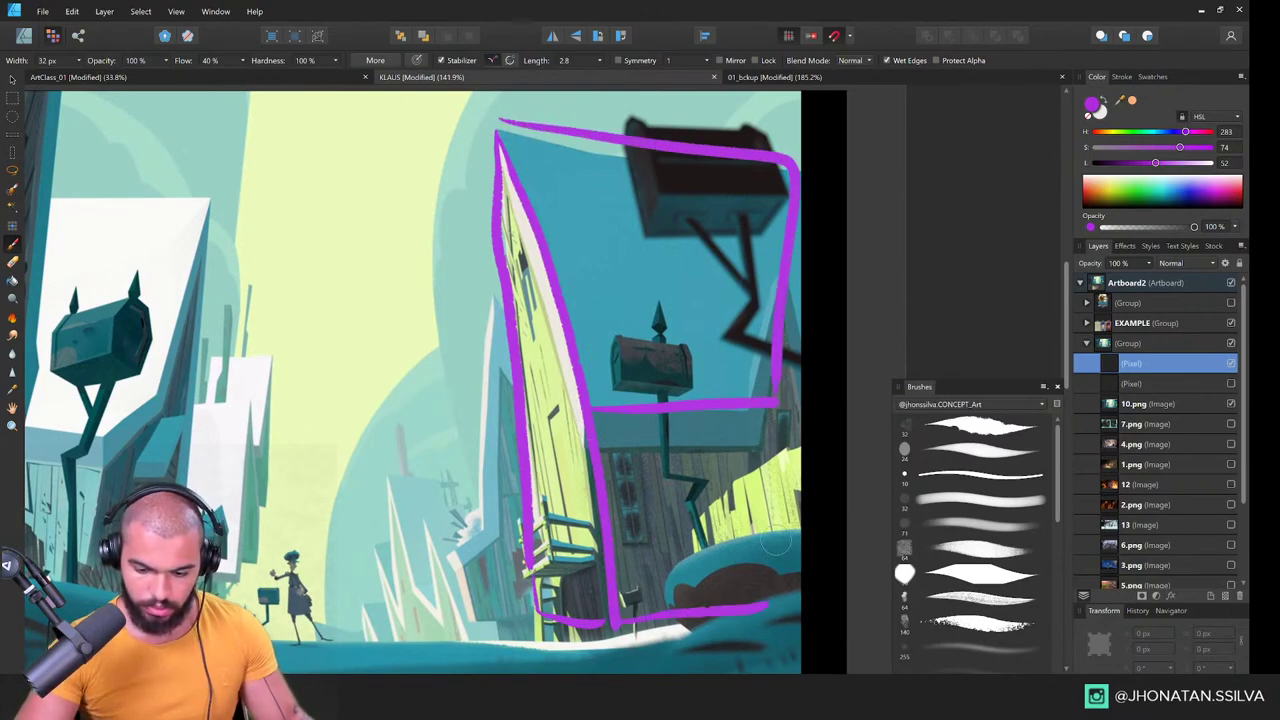
pyautogui.moveTo(778, 404); pyautogui.dragTo(774, 600)
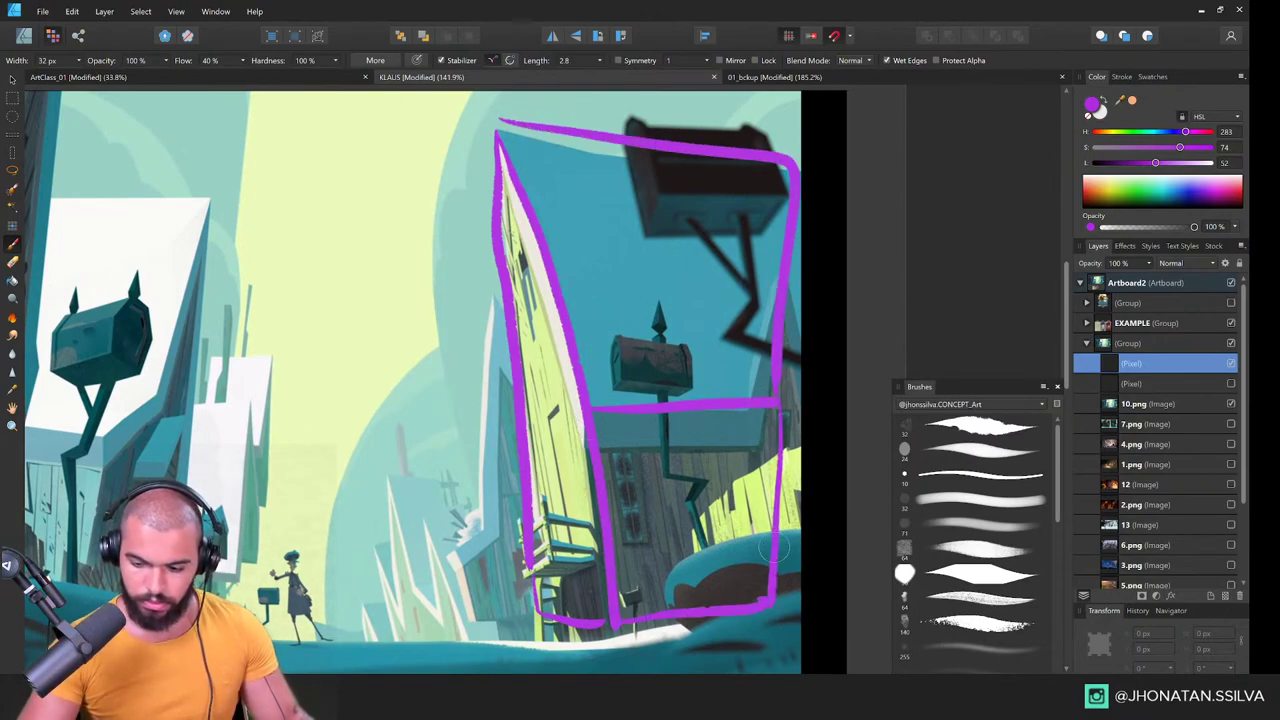
# Step: Hide and reshow the 10.png reference image to examine the right-hand house's purple outline on its own
pyautogui.click(1231, 404)
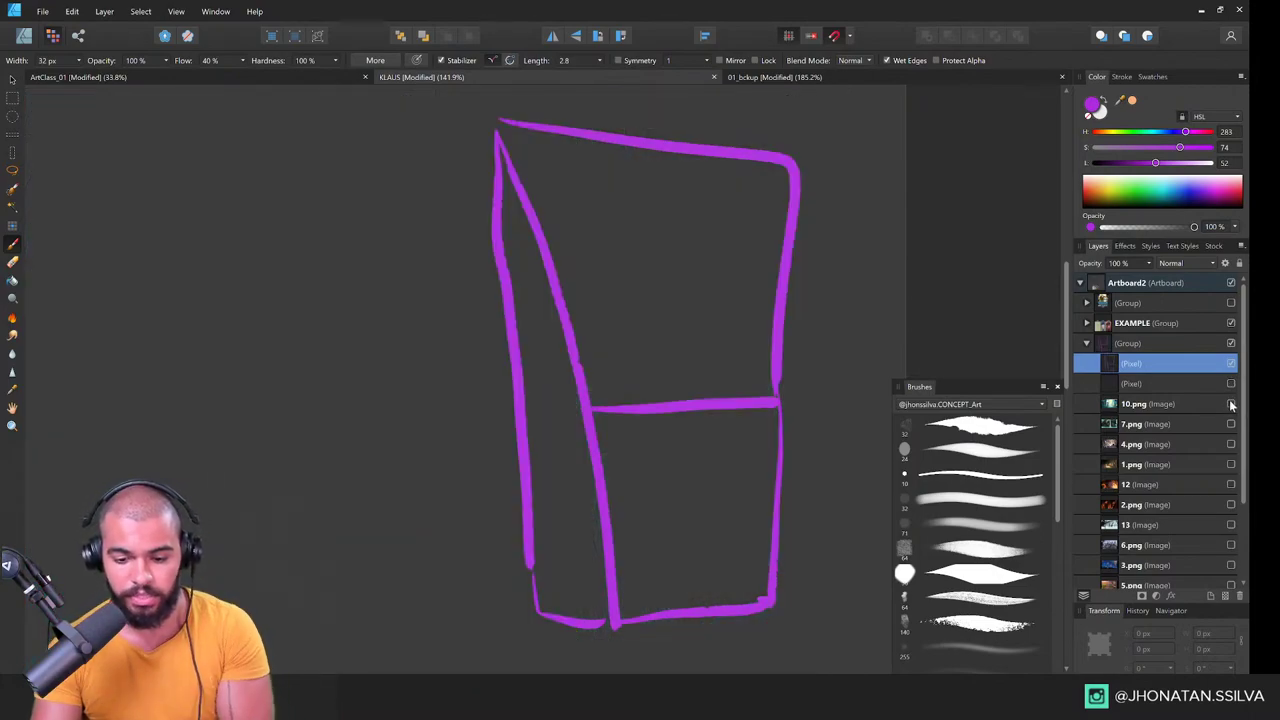
pyautogui.click(1231, 404)
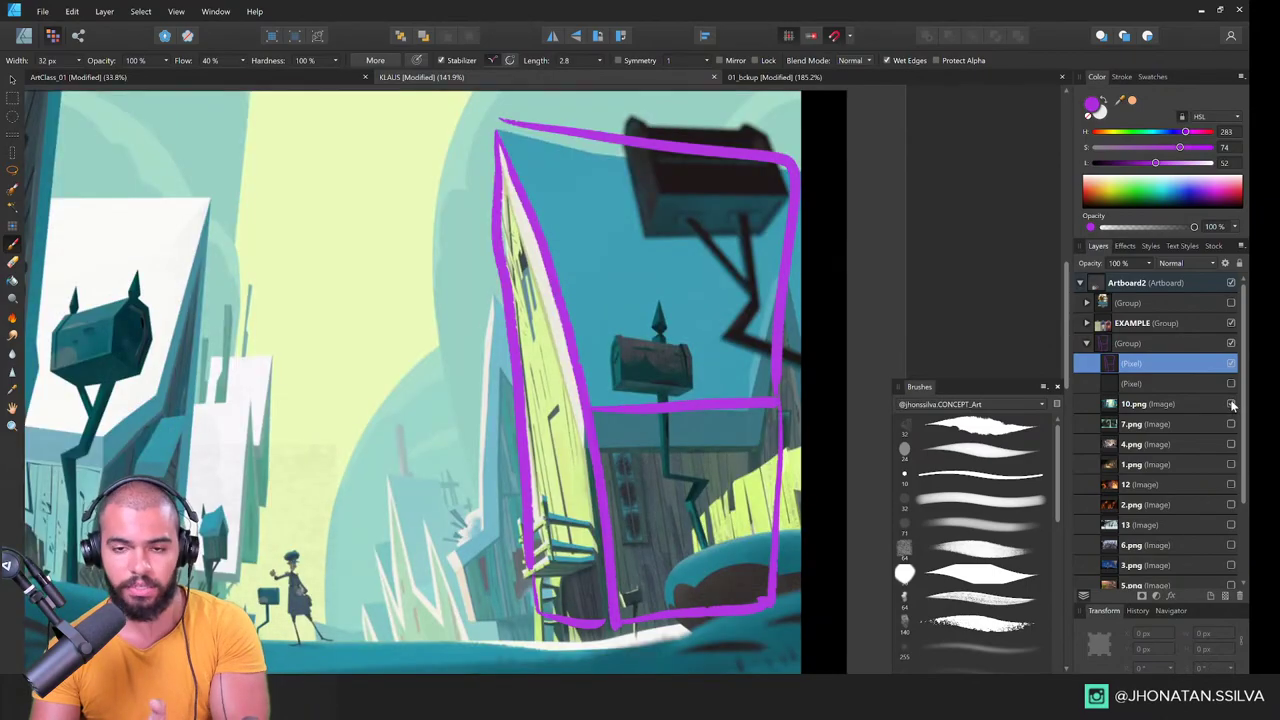
pyautogui.click(1231, 404)
pyautogui.click(1231, 404)
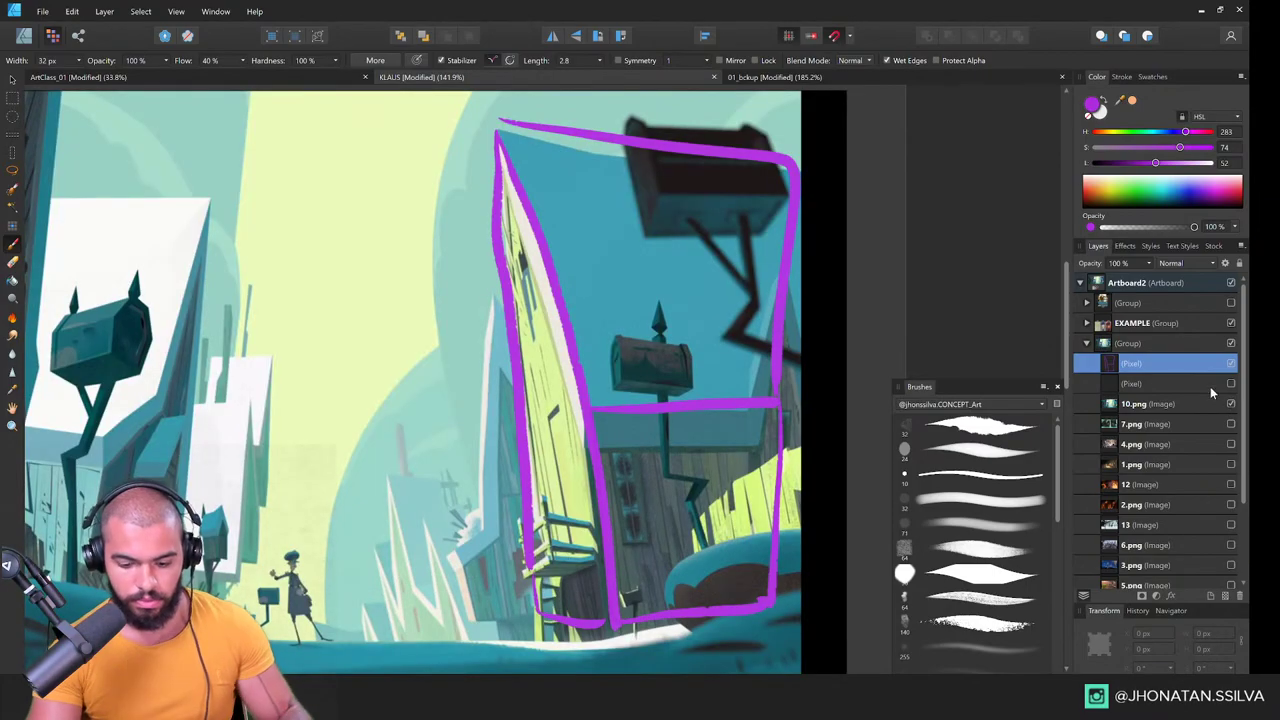
# Step: Outline the underside of the balcony on the yellow-green facade in purple
pyautogui.moveTo(563, 567)
pyautogui.mouseDown()
pyautogui.moveTo(587, 566)
pyautogui.moveTo(575, 577)
pyautogui.moveTo(681, 391)
pyautogui.mouseUp()
pyautogui.hotkey('ctrl', 'space')
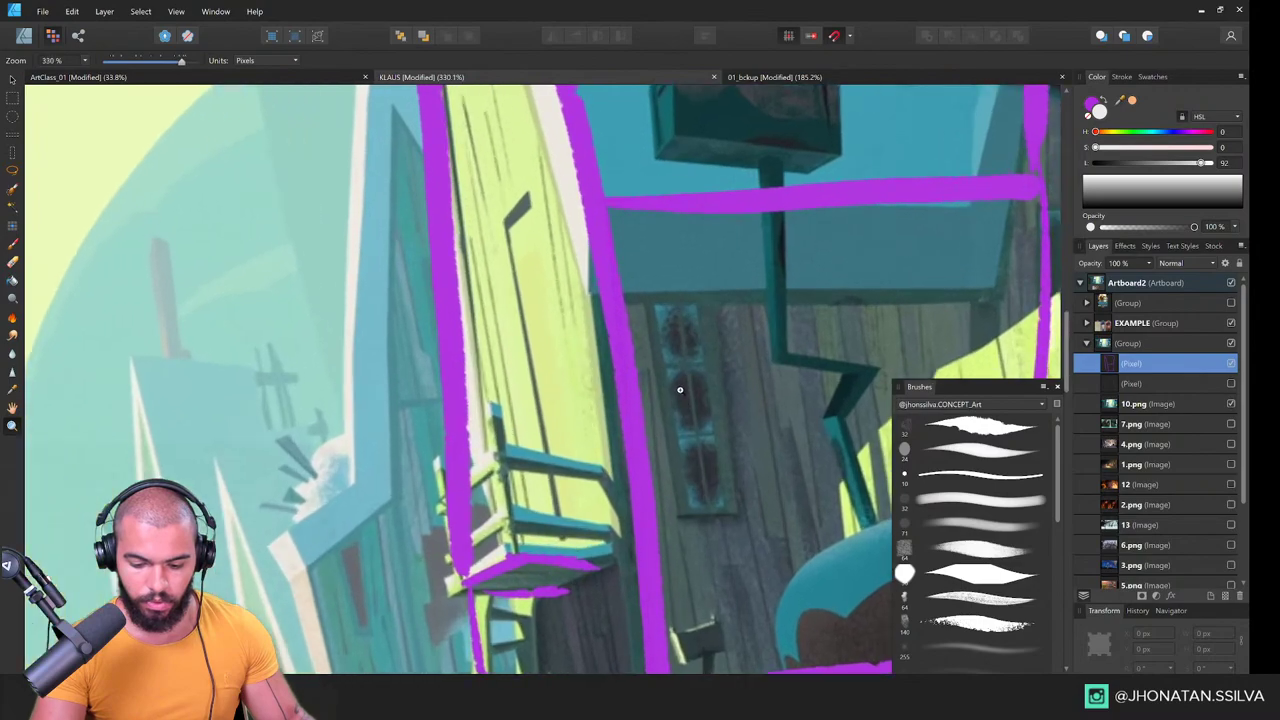
pyautogui.moveTo(595, 491)
pyautogui.mouseDown()
pyautogui.moveTo(610, 536)
pyautogui.moveTo(680, 346)
pyautogui.mouseUp()
pyautogui.moveTo(611, 440); pyautogui.dragTo(690, 385)
pyautogui.moveTo(690, 385); pyautogui.dragTo(660, 420)
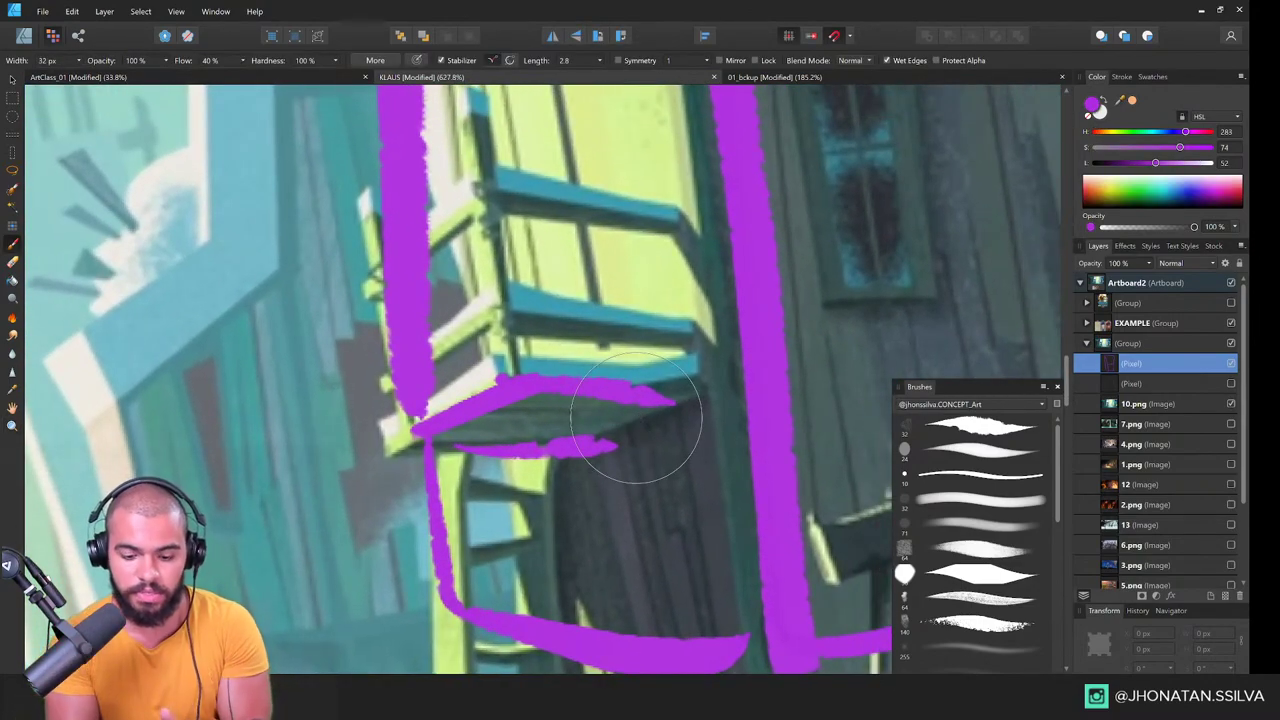
pyautogui.moveTo(602, 438)
pyautogui.mouseDown()
pyautogui.moveTo(674, 384)
pyautogui.moveTo(500, 380)
pyautogui.moveTo(440, 437)
pyautogui.mouseUp()
pyautogui.hotkey('ctrl', 'space')
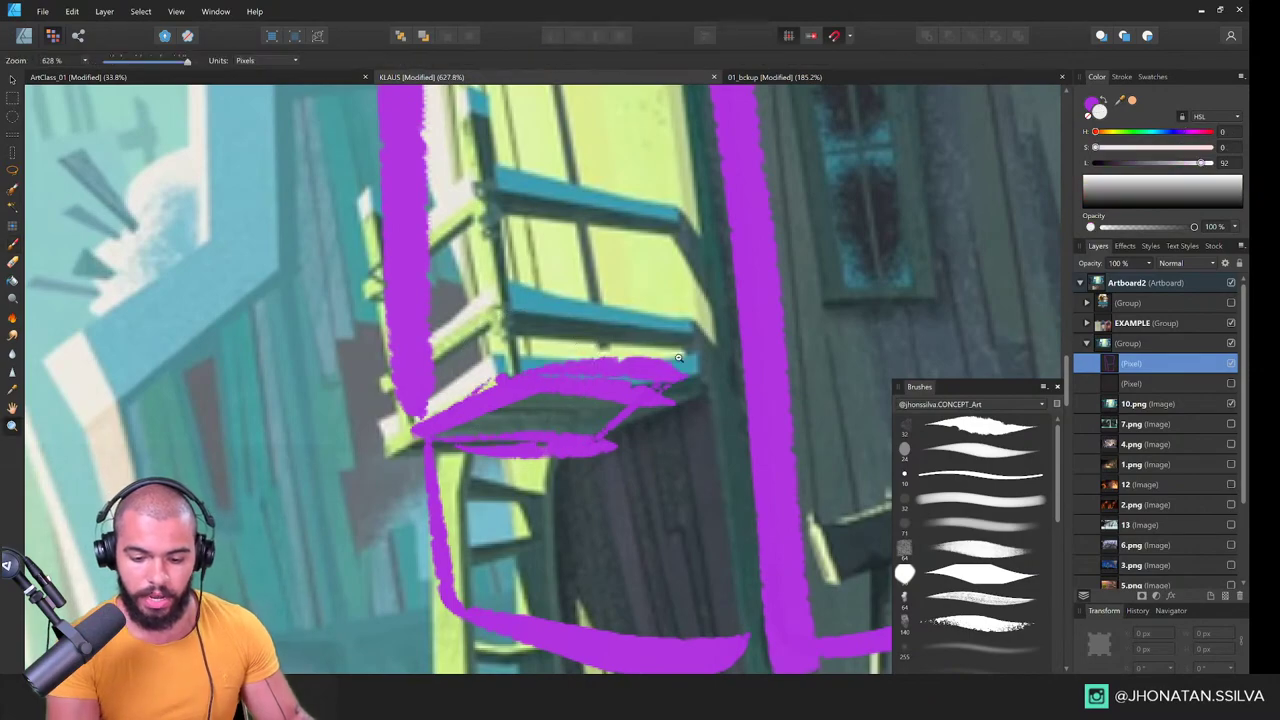
# Step: Trace the balcony's corner post above the floor outline in purple
pyautogui.moveTo(679, 358); pyautogui.dragTo(590, 285)
pyautogui.moveTo(581, 281); pyautogui.dragTo(571, 394)
pyautogui.moveTo(475, 287); pyautogui.dragTo(512, 435)
pyautogui.moveTo(475, 286)
pyautogui.mouseDown()
pyautogui.moveTo(510, 258)
pyautogui.moveTo(521, 477)
pyautogui.mouseUp()
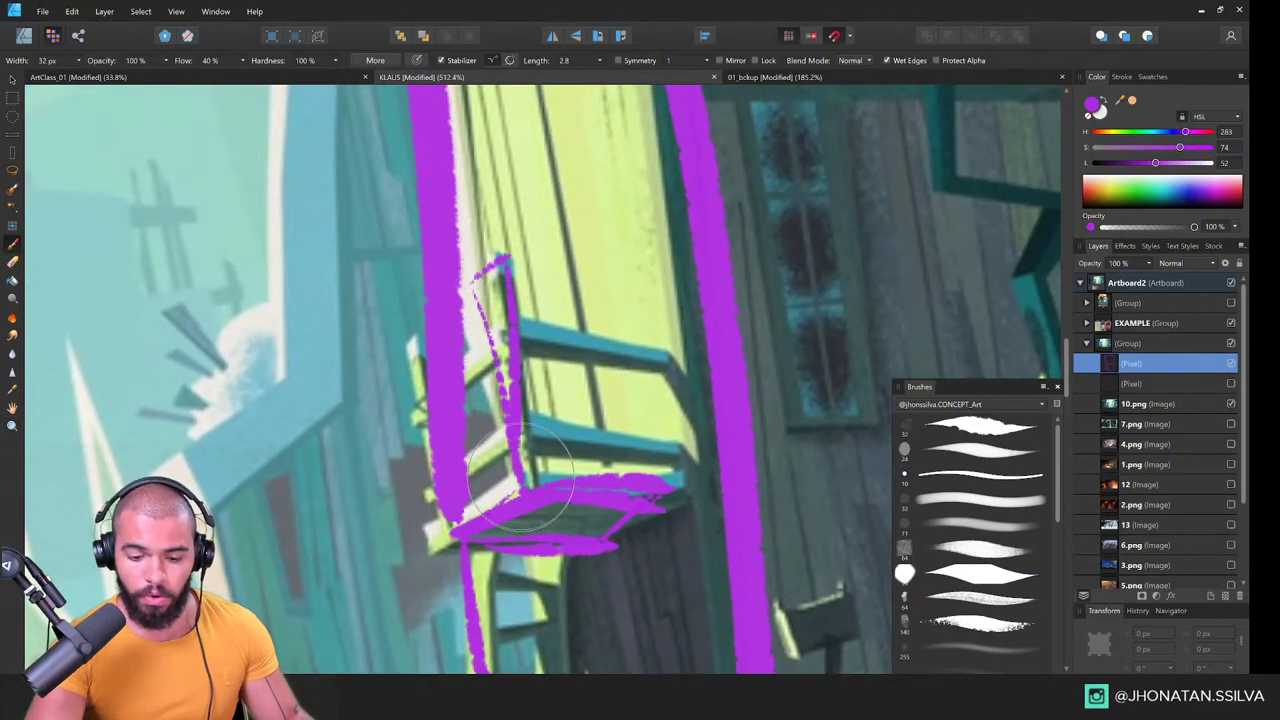
pyautogui.press('z')
pyautogui.press('x')
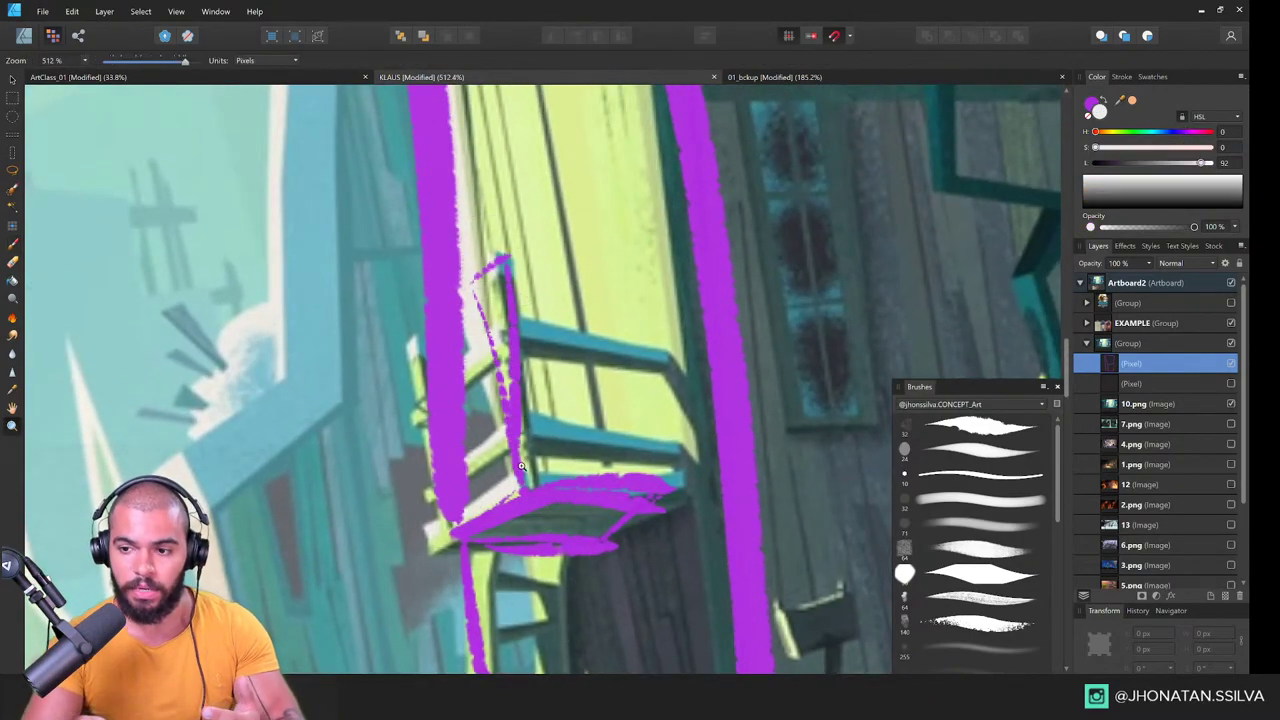
# Step: Add a new pixel layer and circle the teal mailbox in front of the white left-hand house in purple
pyautogui.moveTo(521, 466); pyautogui.dragTo(785, 502)
pyautogui.moveTo(491, 363); pyautogui.dragTo(553, 327)
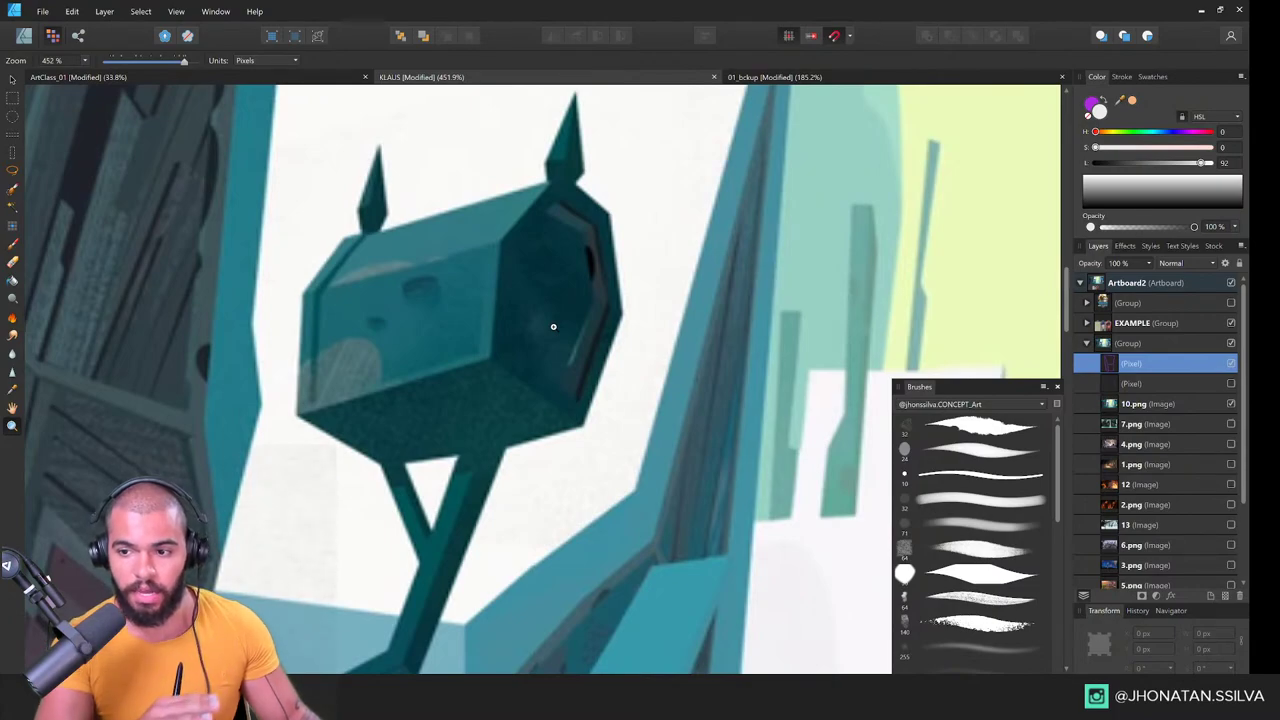
pyautogui.hotkey('ctrl', 'shift', 'n')
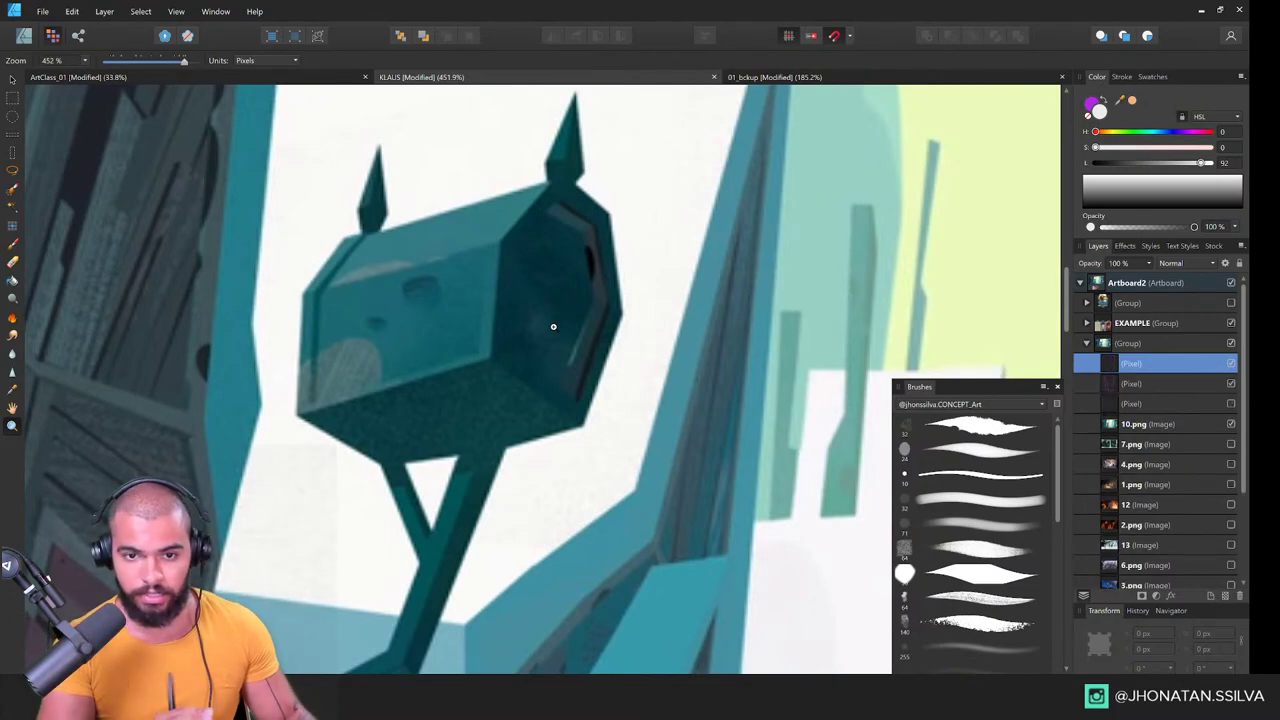
pyautogui.moveTo(553, 327); pyautogui.dragTo(512, 393)
pyautogui.moveTo(512, 393)
pyautogui.mouseDown()
pyautogui.moveTo(454, 397)
pyautogui.moveTo(401, 368)
pyautogui.mouseUp()
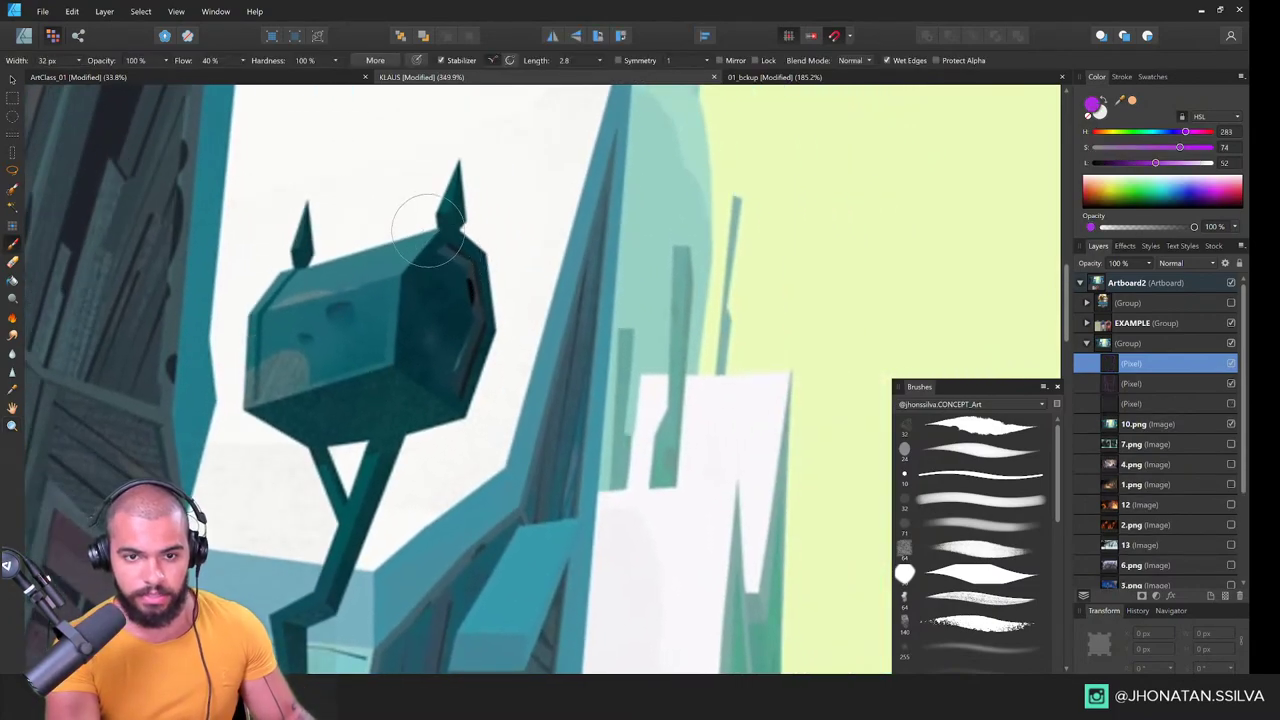
pyautogui.moveTo(408, 180)
pyautogui.mouseDown()
pyautogui.moveTo(197, 352)
pyautogui.moveTo(368, 145)
pyautogui.moveTo(225, 215)
pyautogui.mouseUp()
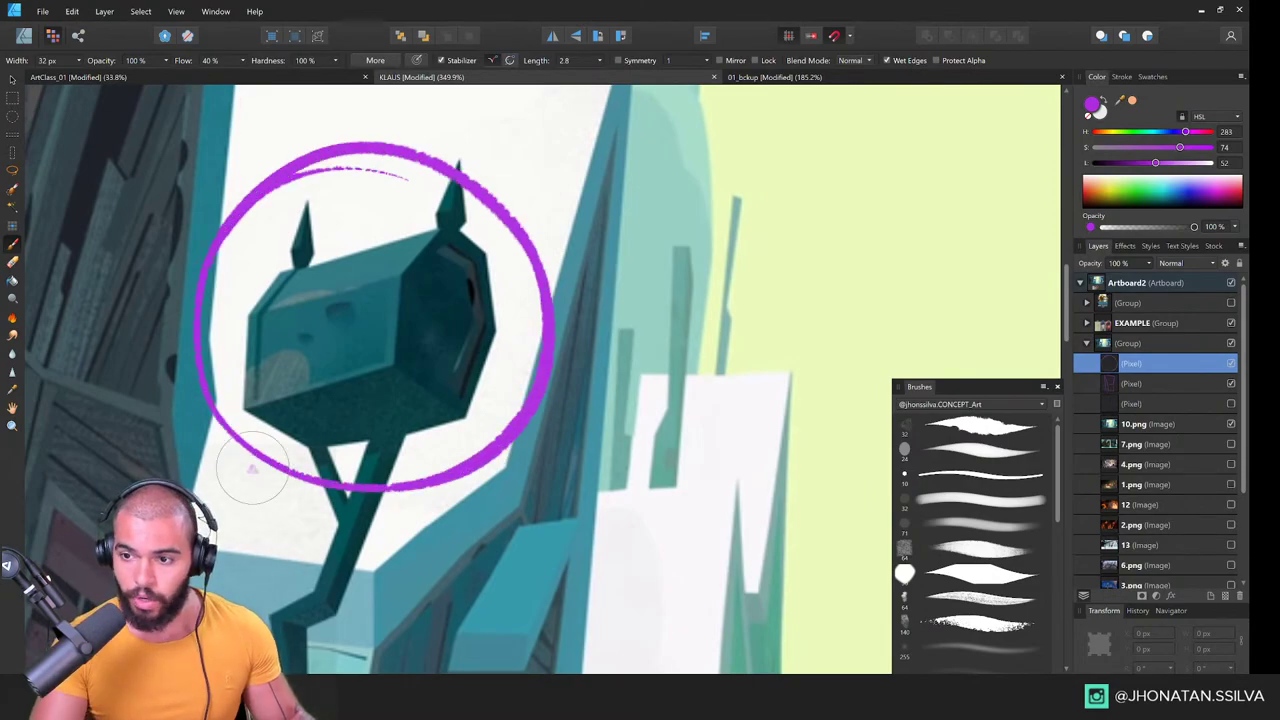
# Step: Add another pixel layer and set the brush colour to hue 0, saturation 31 and lightness 27, undoing the test stroke
pyautogui.hotkey('ctrl', 'shift', 'n')
pyautogui.moveTo(526, 397); pyautogui.dragTo(437, 394)
pyautogui.moveTo(1155, 163); pyautogui.dragTo(1126, 163)
pyautogui.click(1131, 148)
pyautogui.moveTo(629, 451); pyautogui.dragTo(605, 447)
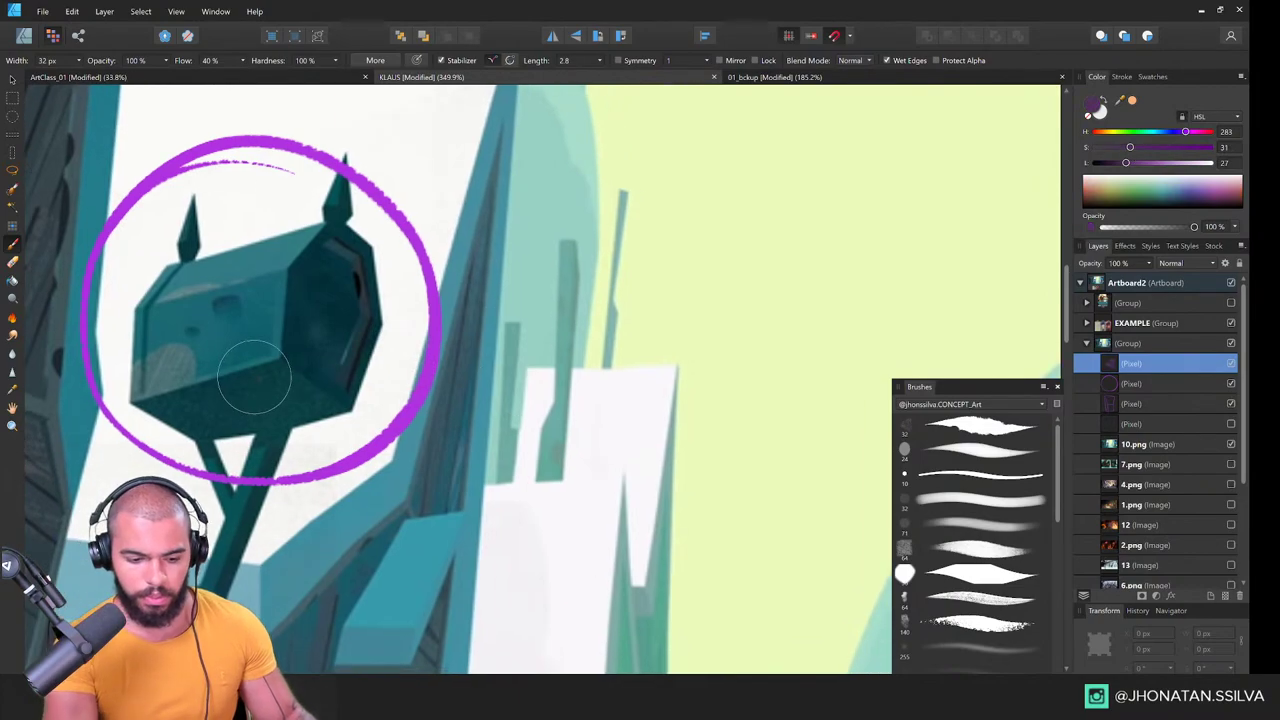
pyautogui.moveTo(550, 405); pyautogui.dragTo(646, 351)
pyautogui.hotkey('ctrl', 'z')
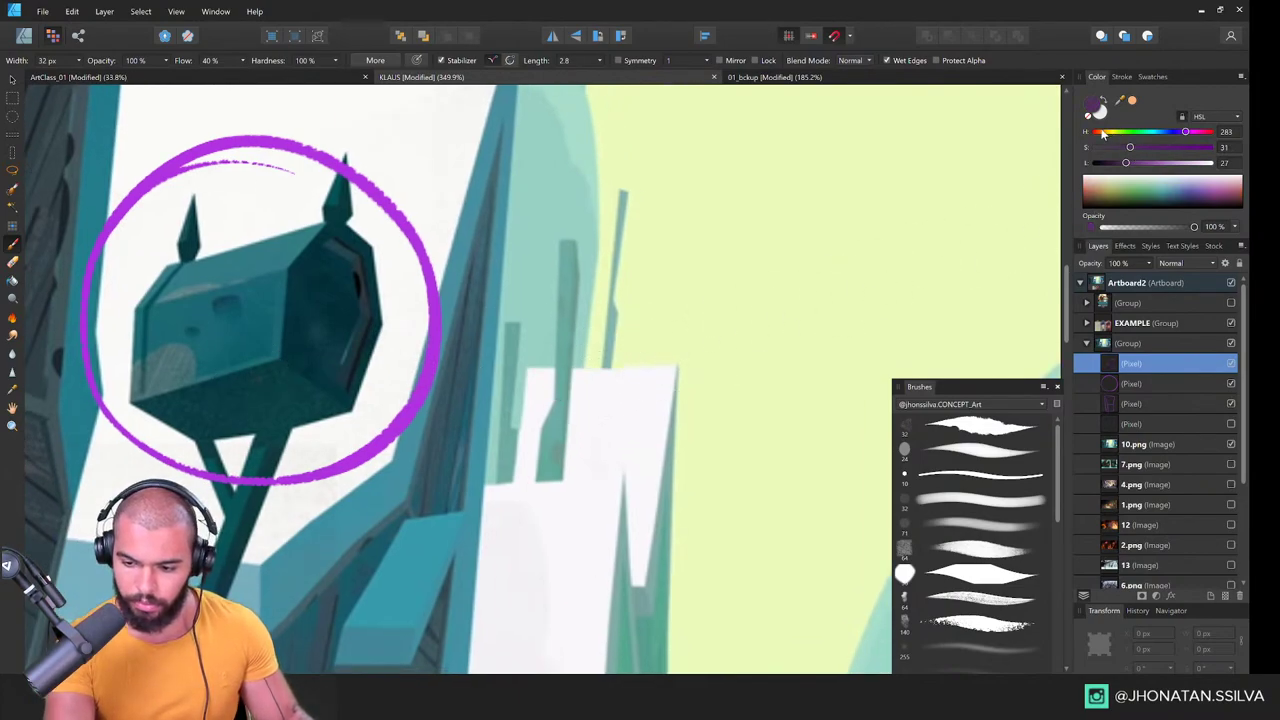
# Step: Sketch the mailbox's side panel and underside in dark brown on the yellow sky beside the circled original
pyautogui.moveTo(661, 347)
pyautogui.mouseDown()
pyautogui.moveTo(591, 337)
pyautogui.moveTo(514, 356)
pyautogui.mouseUp()
pyautogui.moveTo(521, 411)
pyautogui.mouseDown()
pyautogui.moveTo(643, 337)
pyautogui.moveTo(765, 358)
pyautogui.moveTo(597, 425)
pyautogui.moveTo(752, 367)
pyautogui.mouseUp()
pyautogui.moveTo(512, 420)
pyautogui.mouseDown()
pyautogui.moveTo(528, 290)
pyautogui.moveTo(676, 240)
pyautogui.moveTo(641, 337)
pyautogui.mouseUp()
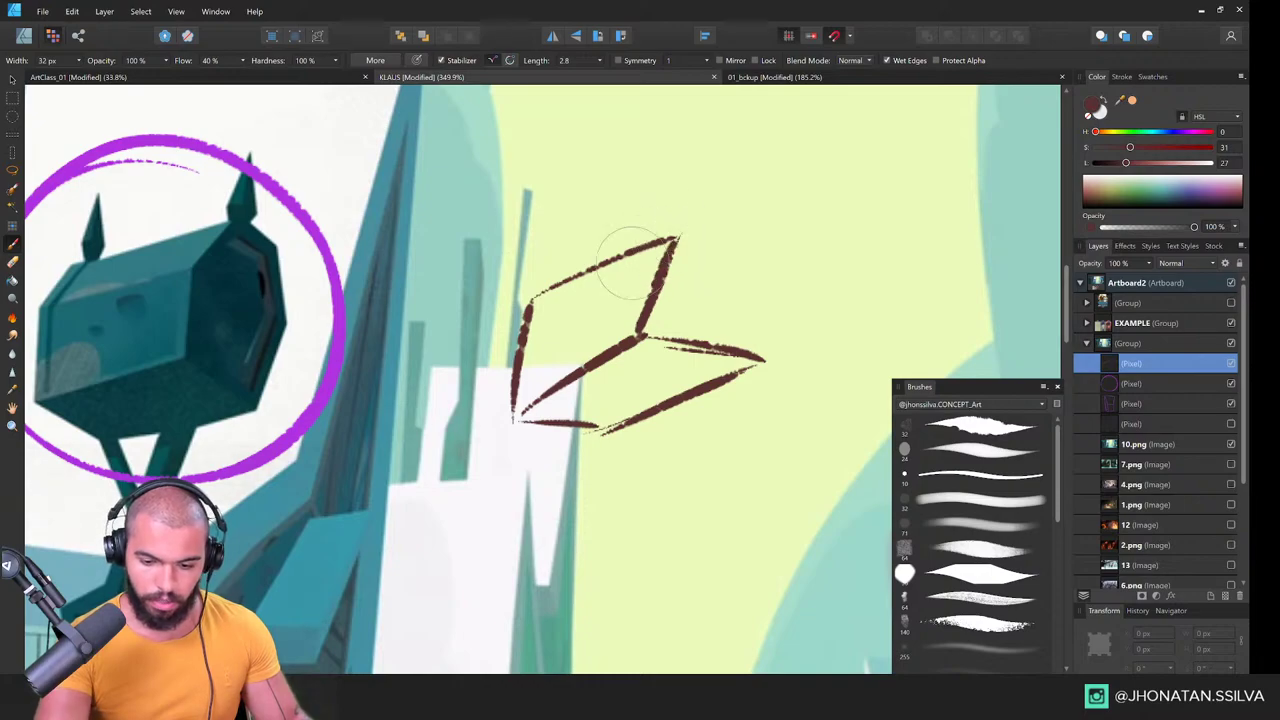
# Step: Add the sloping top facet and the angular end face to the brown mailbox sketch
pyautogui.moveTo(520, 300)
pyautogui.mouseDown()
pyautogui.moveTo(563, 220)
pyautogui.moveTo(715, 175)
pyautogui.mouseUp()
pyautogui.moveTo(713, 178); pyautogui.dragTo(676, 238)
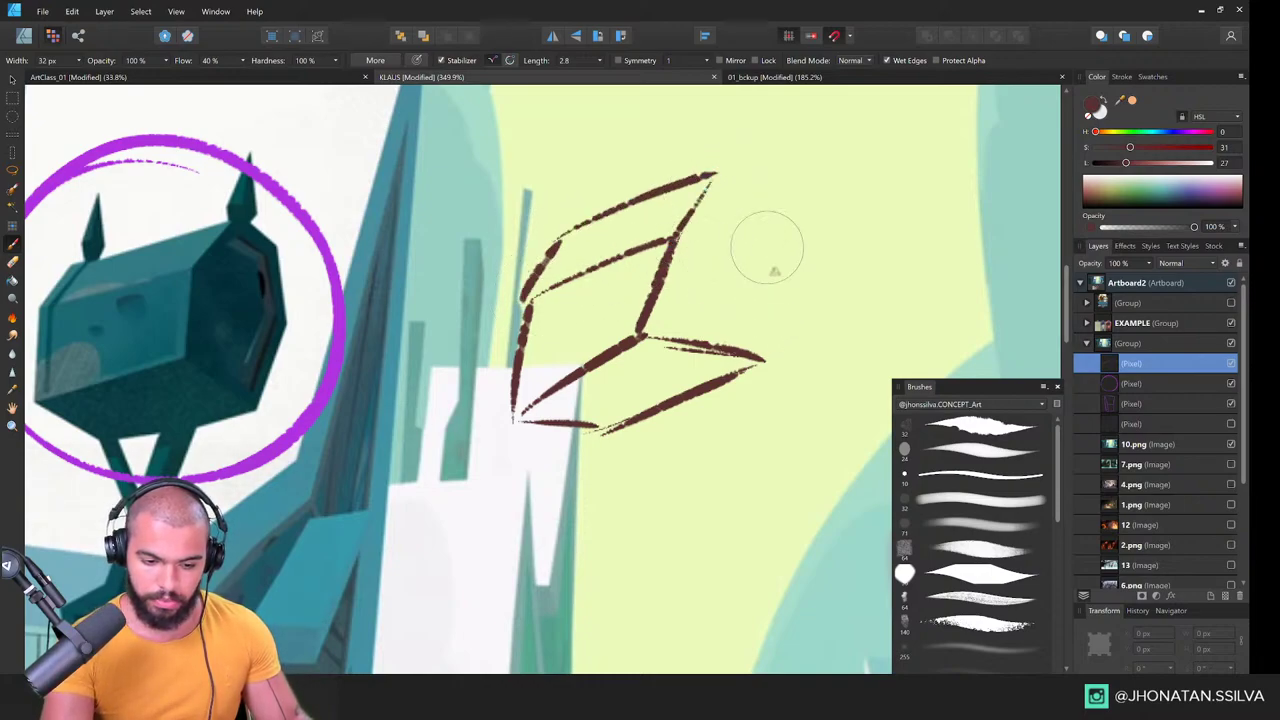
pyautogui.moveTo(711, 176)
pyautogui.mouseDown()
pyautogui.moveTo(765, 196)
pyautogui.moveTo(771, 286)
pyautogui.moveTo(757, 334)
pyautogui.mouseUp()
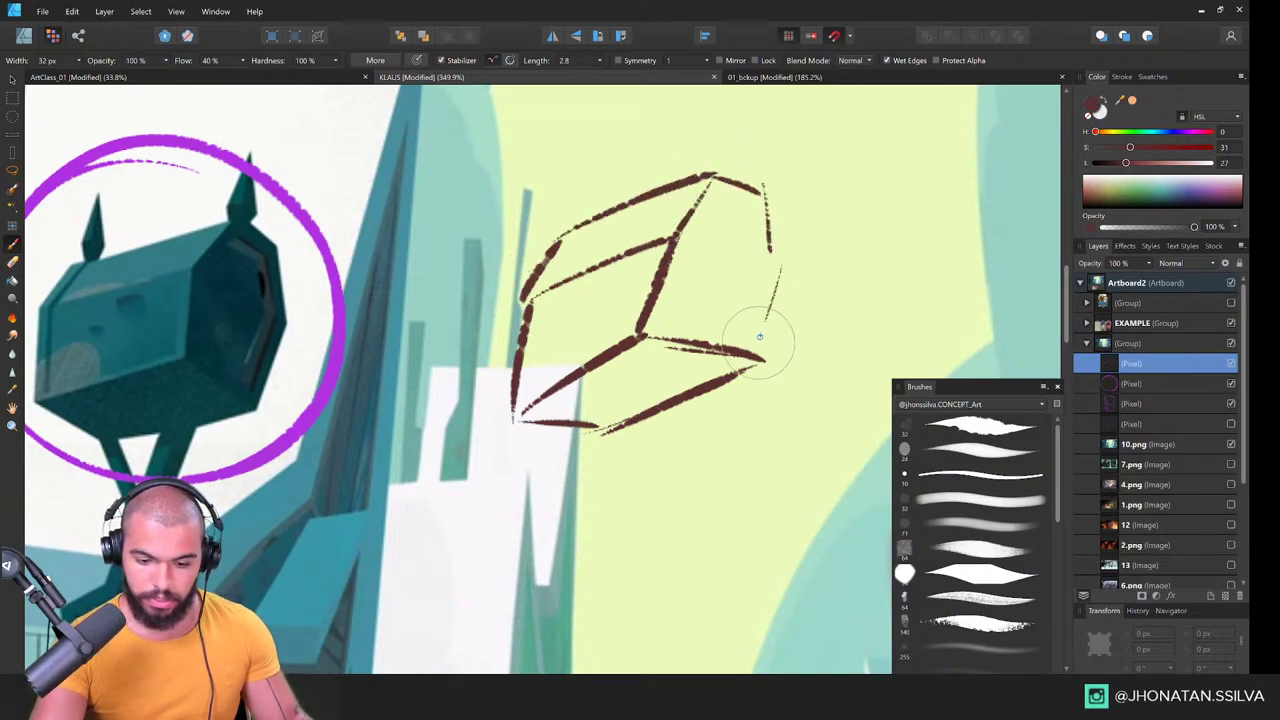
pyautogui.moveTo(763, 194); pyautogui.dragTo(778, 250)
pyautogui.press('z')
pyautogui.moveTo(484, 371); pyautogui.dragTo(635, 366)
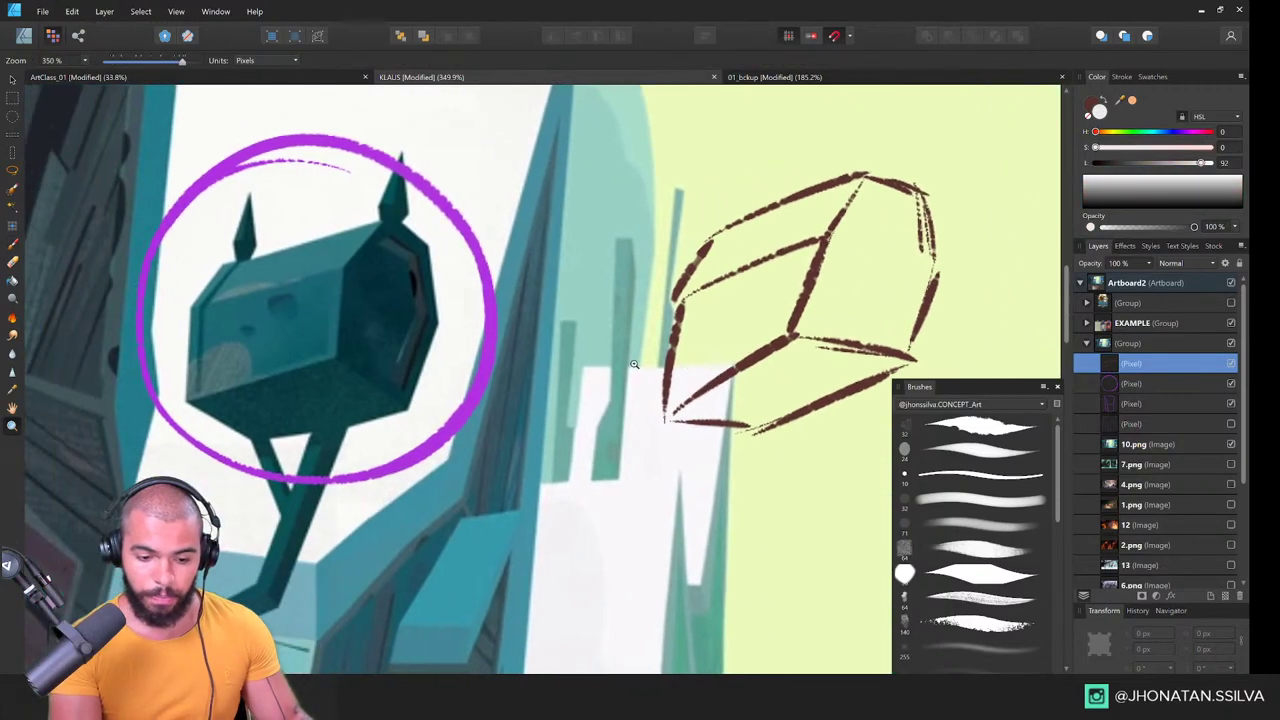
# Step: Add short brown strokes at the lower-left corner of the mailbox sketch, undoing the unwanted one
pyautogui.moveTo(300, 313)
pyautogui.mouseDown()
pyautogui.moveTo(457, 320)
pyautogui.moveTo(525, 352)
pyautogui.moveTo(657, 330)
pyautogui.mouseUp()
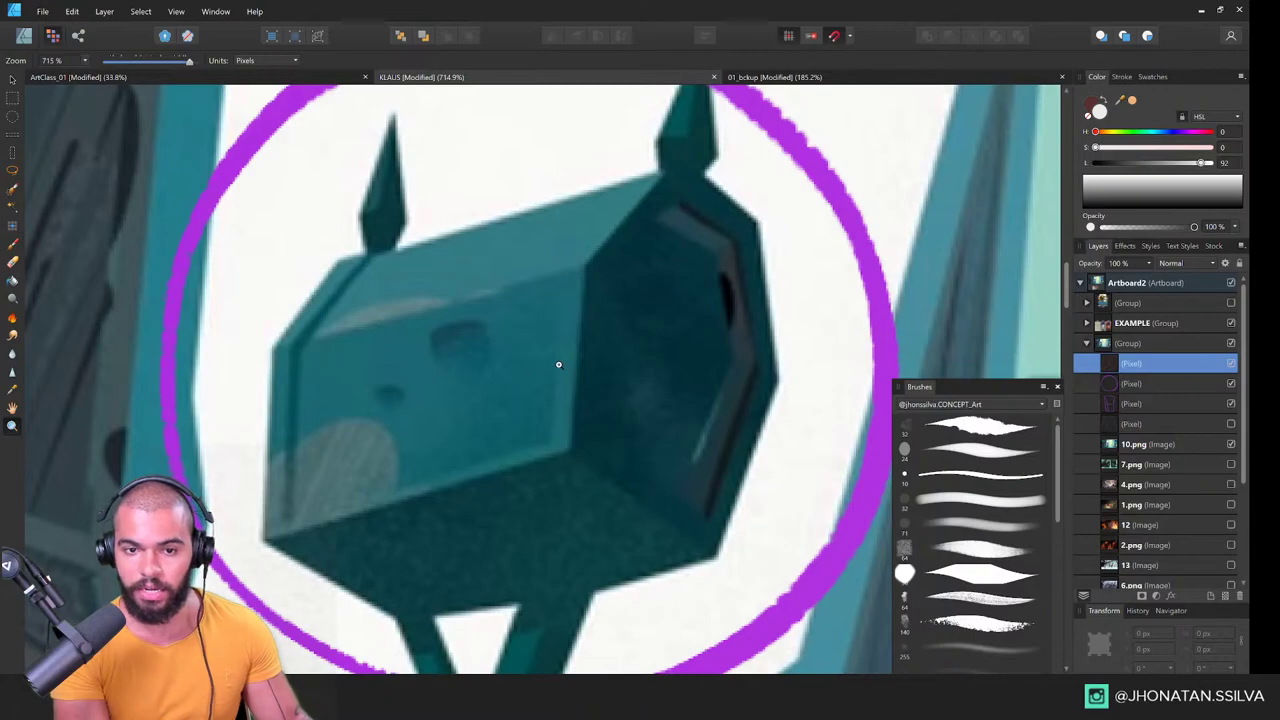
pyautogui.moveTo(648, 263); pyautogui.dragTo(660, 383)
pyautogui.moveTo(834, 375); pyautogui.dragTo(411, 410)
pyautogui.moveTo(666, 398); pyautogui.dragTo(699, 392)
pyautogui.moveTo(550, 424)
pyautogui.mouseDown()
pyautogui.moveTo(574, 440)
pyautogui.moveTo(556, 444)
pyautogui.moveTo(588, 442)
pyautogui.mouseUp()
pyautogui.hotkey('ctrl', 'z')
pyautogui.press('space')
# Step: Trace the lower-left edge of the painted mailbox in dark brown, redoing the stroke once
pyautogui.moveTo(267, 432); pyautogui.dragTo(540, 335)
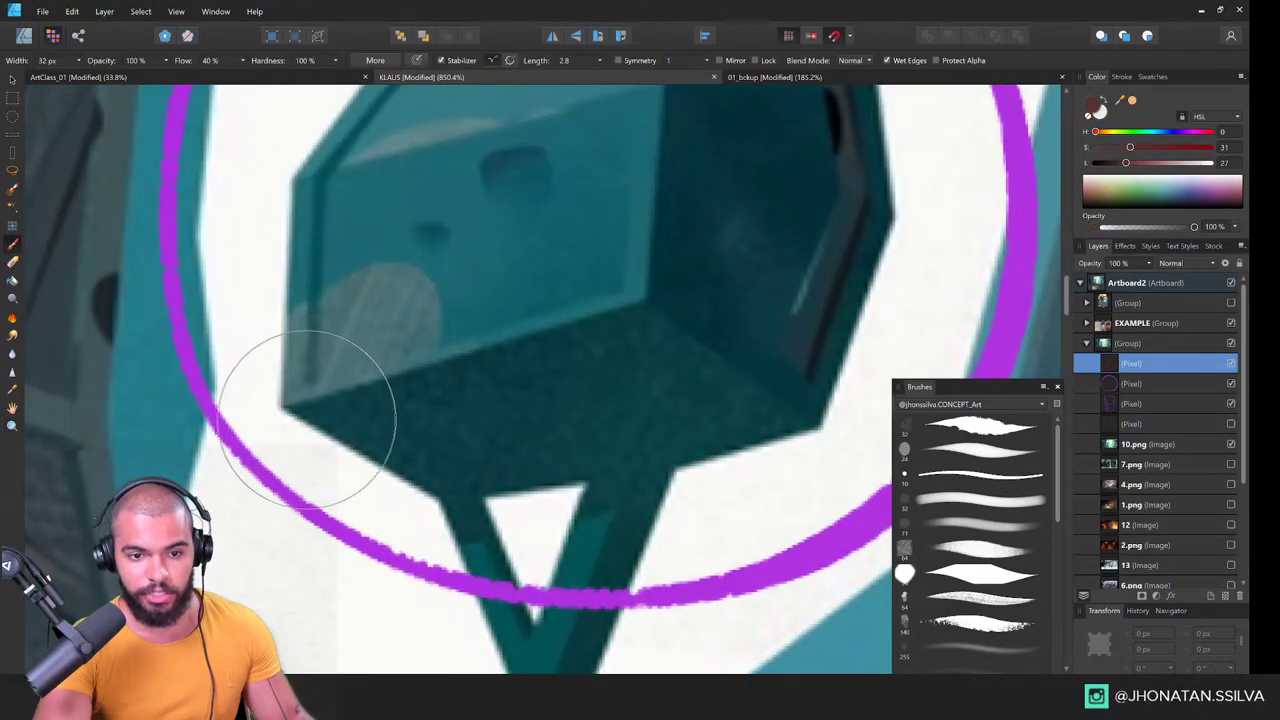
pyautogui.moveTo(290, 412); pyautogui.dragTo(416, 483)
pyautogui.hotkey('ctrl', 'z')
pyautogui.hotkey('ctrl', 'z')
pyautogui.moveTo(290, 414); pyautogui.dragTo(429, 523)
# Step: Try to trace the left side and upper-left edges of the painted mailbox in brown, and undo these strokes
pyautogui.press('space')
pyautogui.moveTo(330, 468)
pyautogui.mouseDown()
pyautogui.moveTo(331, 484)
pyautogui.moveTo(360, 306)
pyautogui.mouseUp()
pyautogui.hotkey('ctrl', 'z')
pyautogui.hotkey('ctrl', 'z')
pyautogui.moveTo(362, 504)
pyautogui.mouseDown()
pyautogui.moveTo(357, 262)
pyautogui.moveTo(460, 178)
pyautogui.moveTo(397, 260)
pyautogui.moveTo(752, 172)
pyautogui.mouseUp()
pyautogui.hotkey('ctrl', 'space')
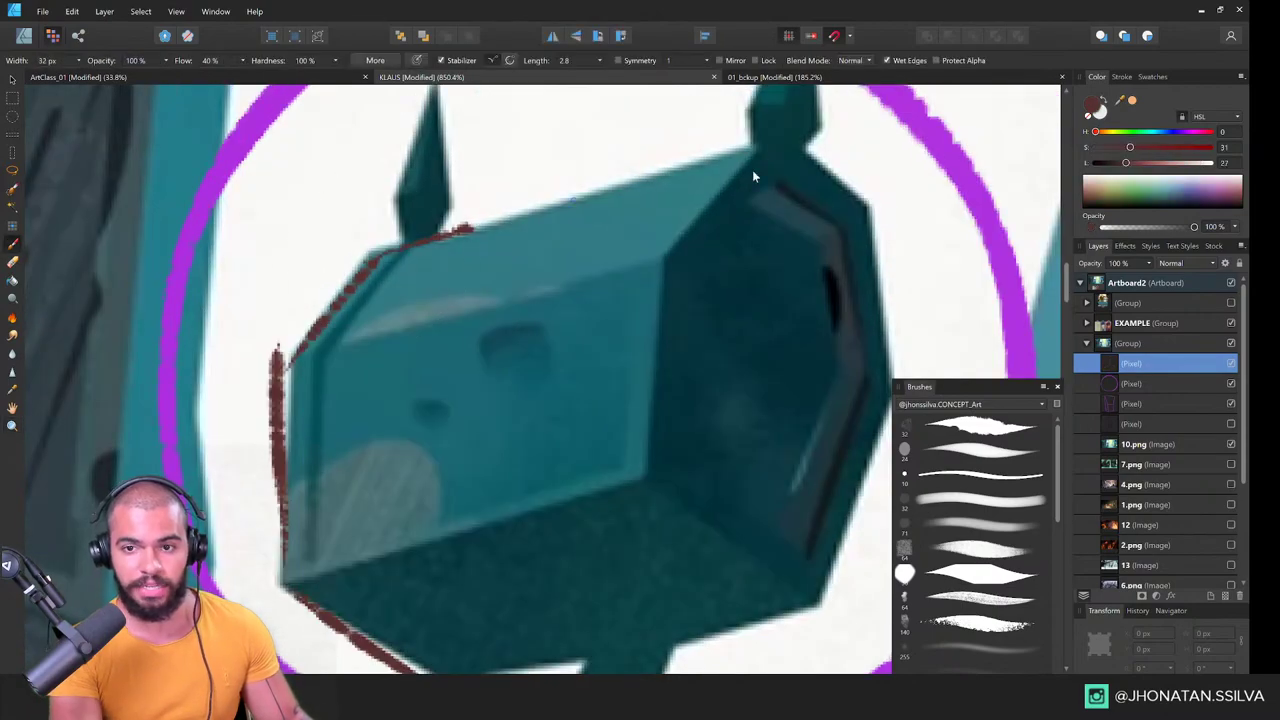
pyautogui.hotkey('ctrl', 'space')
pyautogui.moveTo(662, 211); pyautogui.dragTo(300, 394)
pyautogui.moveTo(622, 316); pyautogui.dragTo(359, 327)
pyautogui.hotkey('ctrl', 'z')
pyautogui.hotkey('ctrl', 'z')
pyautogui.hotkey('ctrl', 'z')
pyautogui.hotkey('ctrl', 'z')
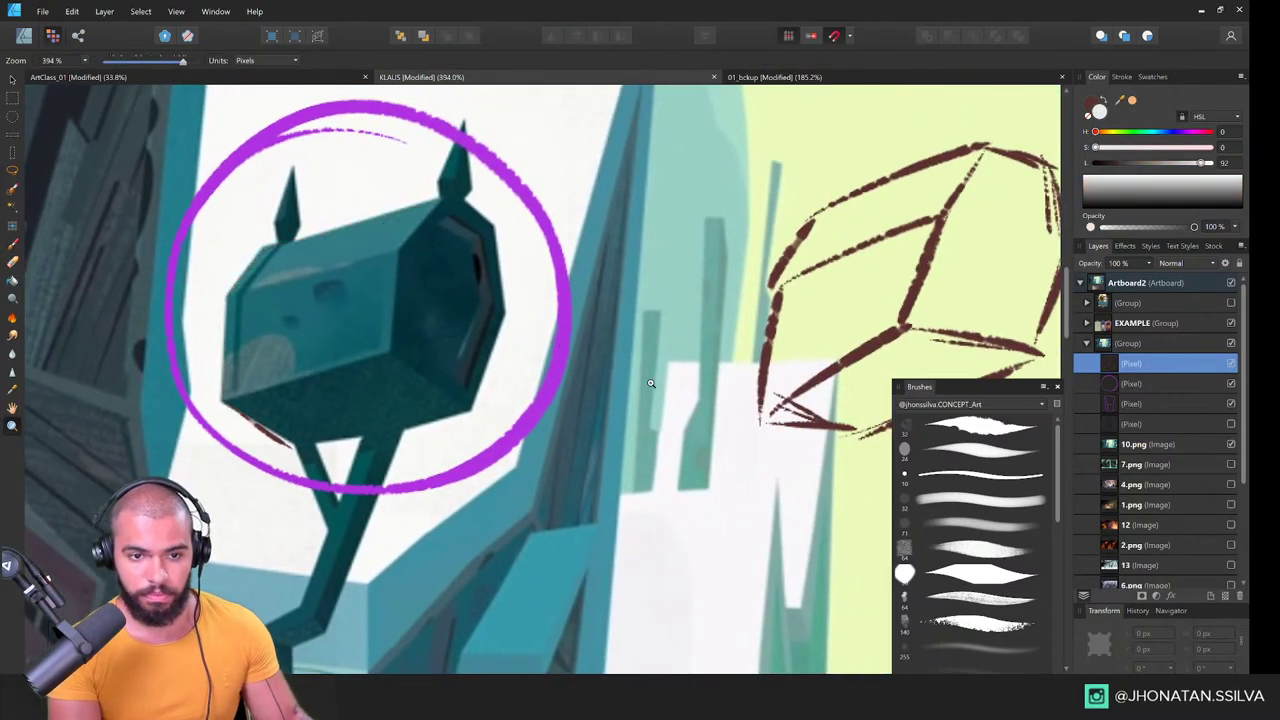
# Step: Switch to the Designer Persona for vector work on the brown mailbox sketch
pyautogui.moveTo(690, 387)
pyautogui.mouseDown()
pyautogui.moveTo(443, 380)
pyautogui.moveTo(471, 407)
pyautogui.mouseUp()
pyautogui.moveTo(410, 343); pyautogui.dragTo(620, 336)
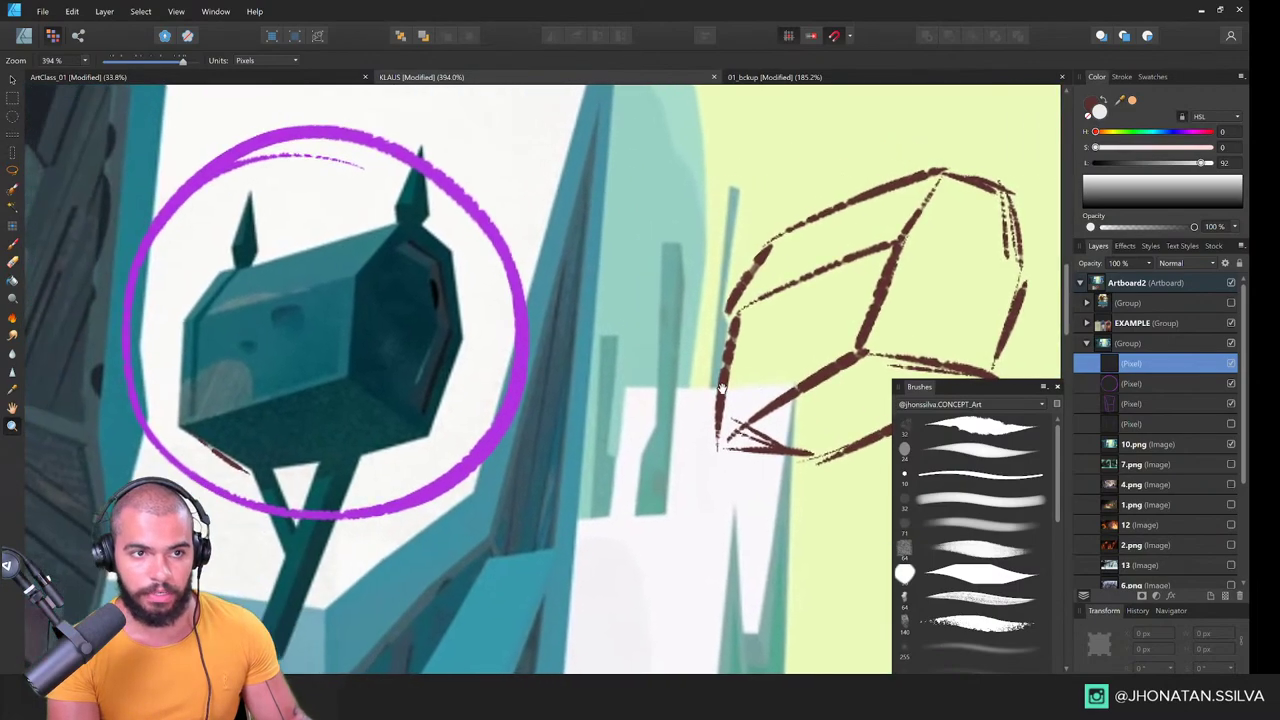
pyautogui.click(30, 39)
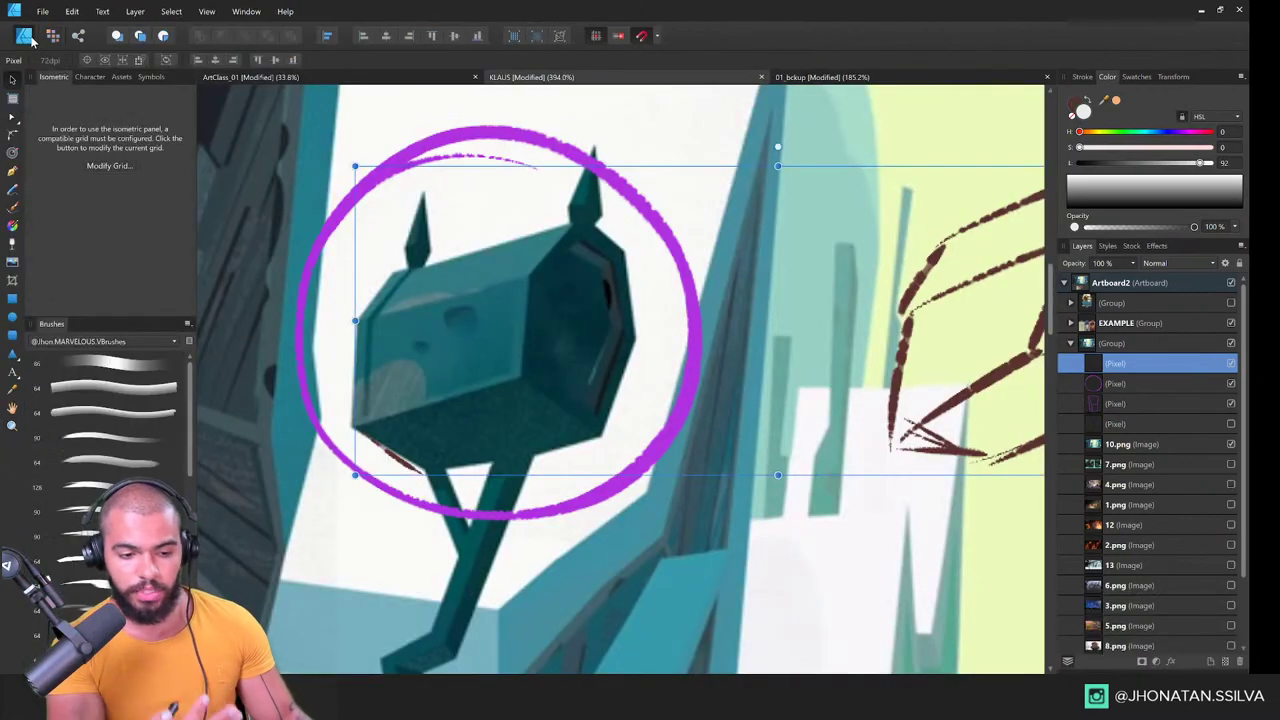
pyautogui.moveTo(835, 388)
pyautogui.mouseDown()
pyautogui.moveTo(497, 383)
pyautogui.moveTo(463, 400)
pyautogui.mouseUp()
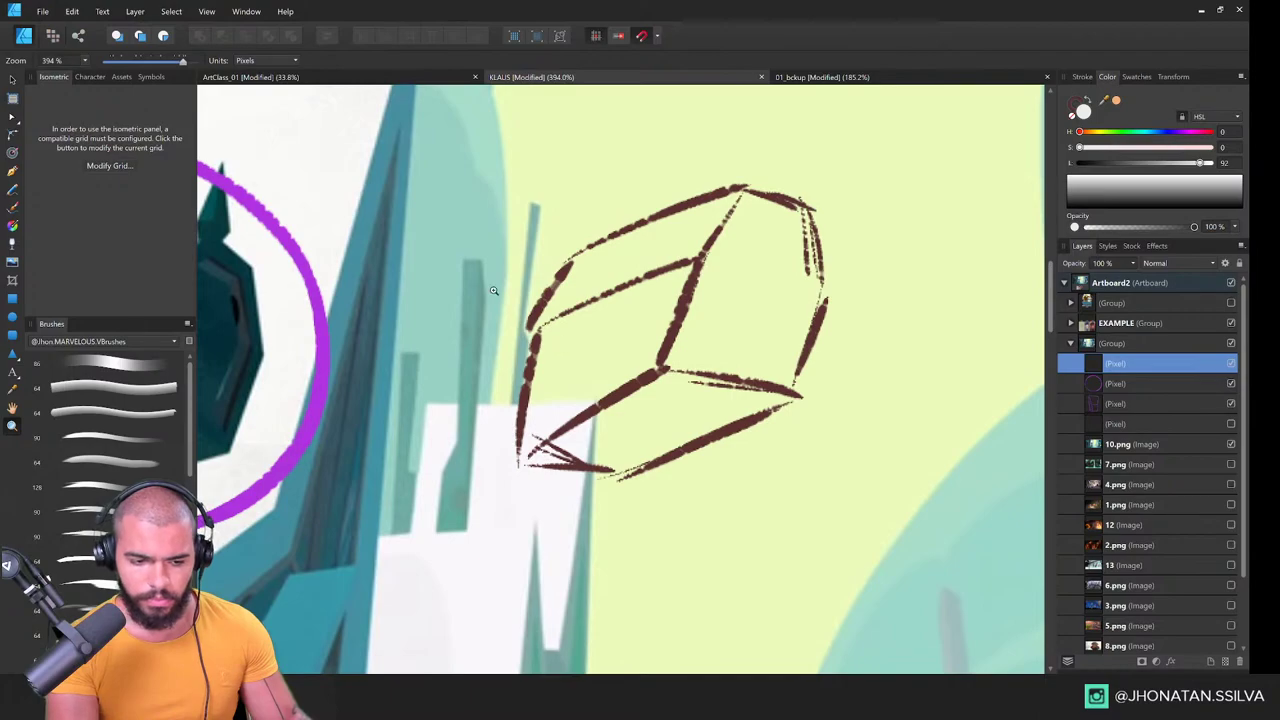
pyautogui.moveTo(434, 207); pyautogui.dragTo(556, 343)
# Step: Draw a closed silhouette around the whole mailbox sketch with the Pen tool and set its fill lightness to 17
pyautogui.click(13, 171)
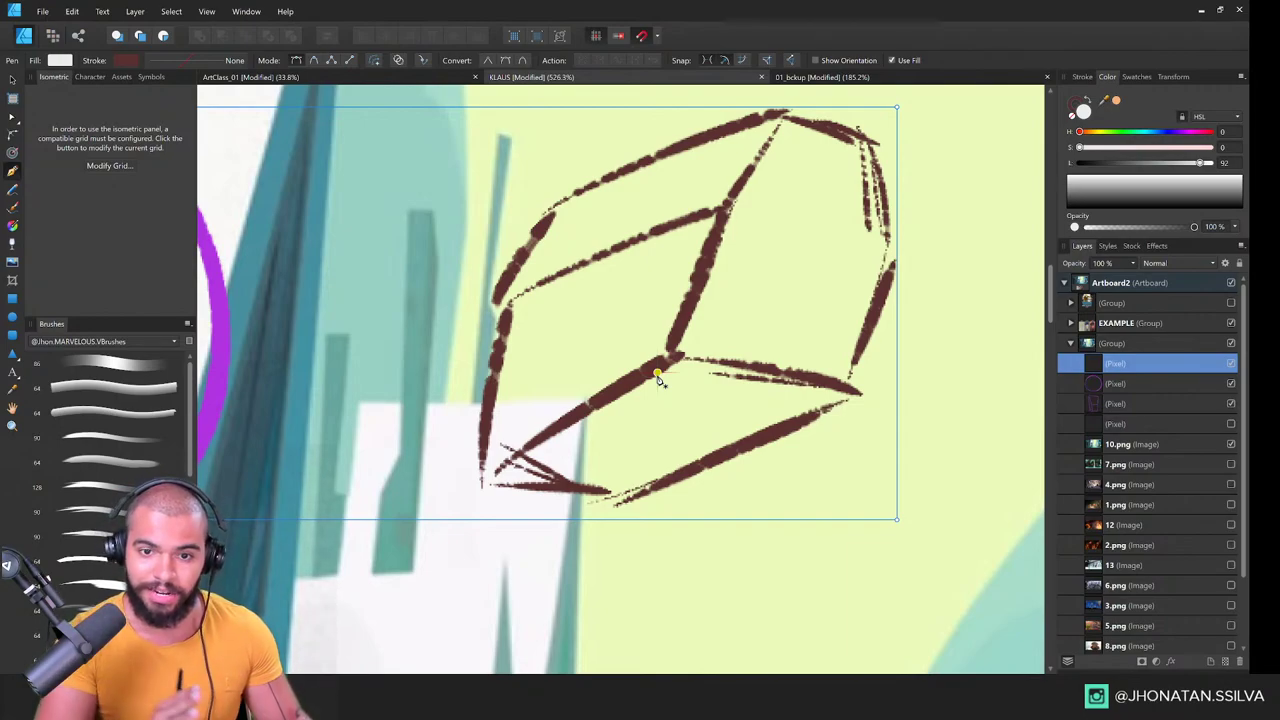
pyautogui.moveTo(574, 414); pyautogui.dragTo(489, 417)
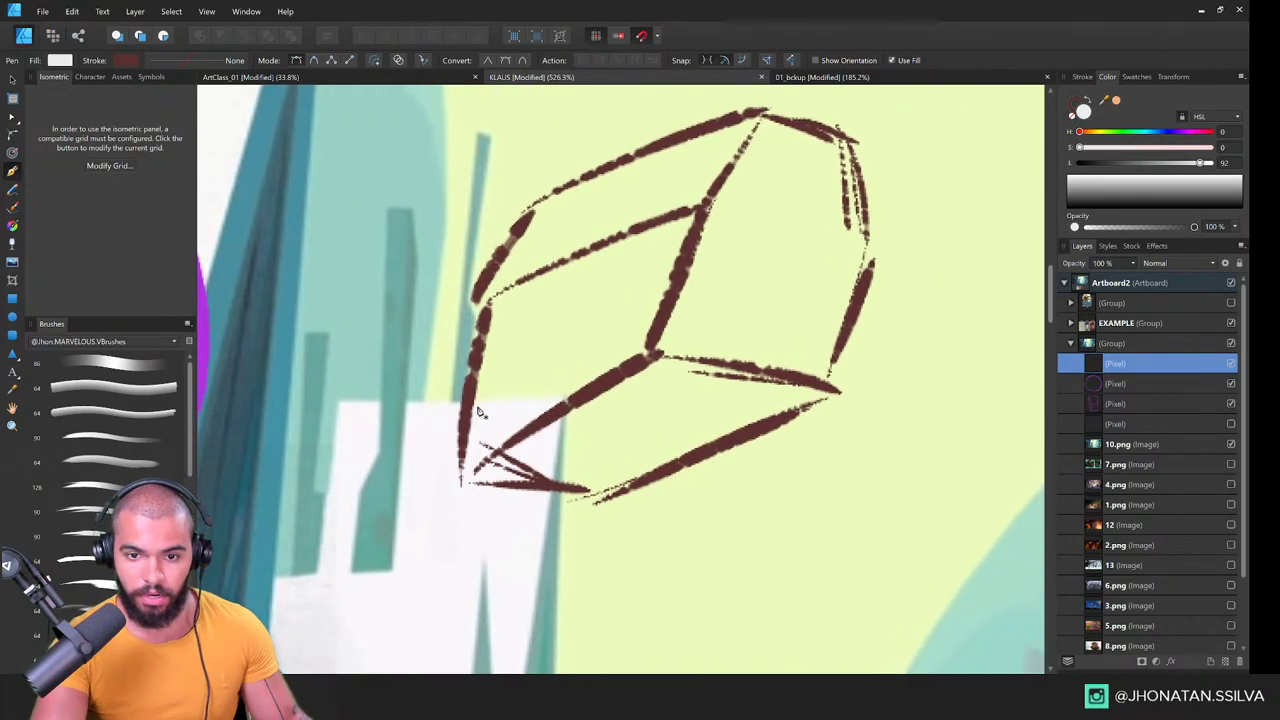
pyautogui.click(465, 456)
pyautogui.click(457, 302)
pyautogui.click(536, 200)
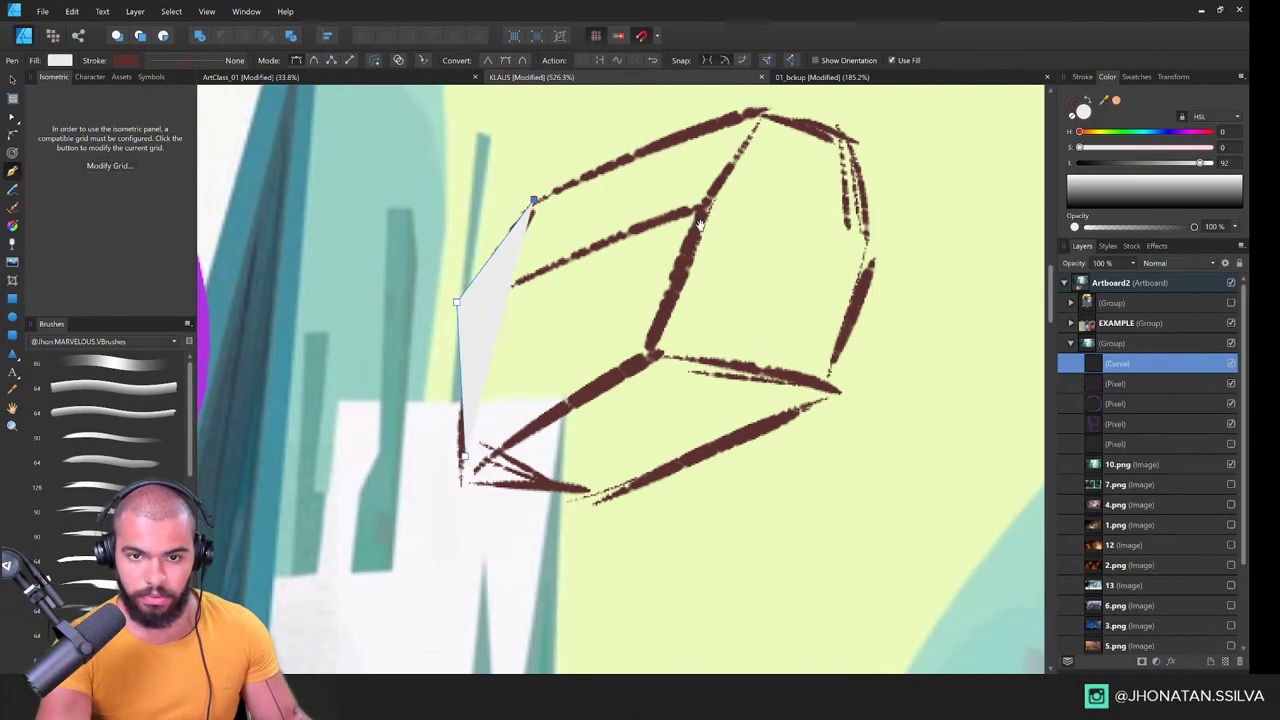
pyautogui.hscroll(2, 700, 150)
pyautogui.click(676, 131)
pyautogui.click(770, 158)
pyautogui.click(787, 296)
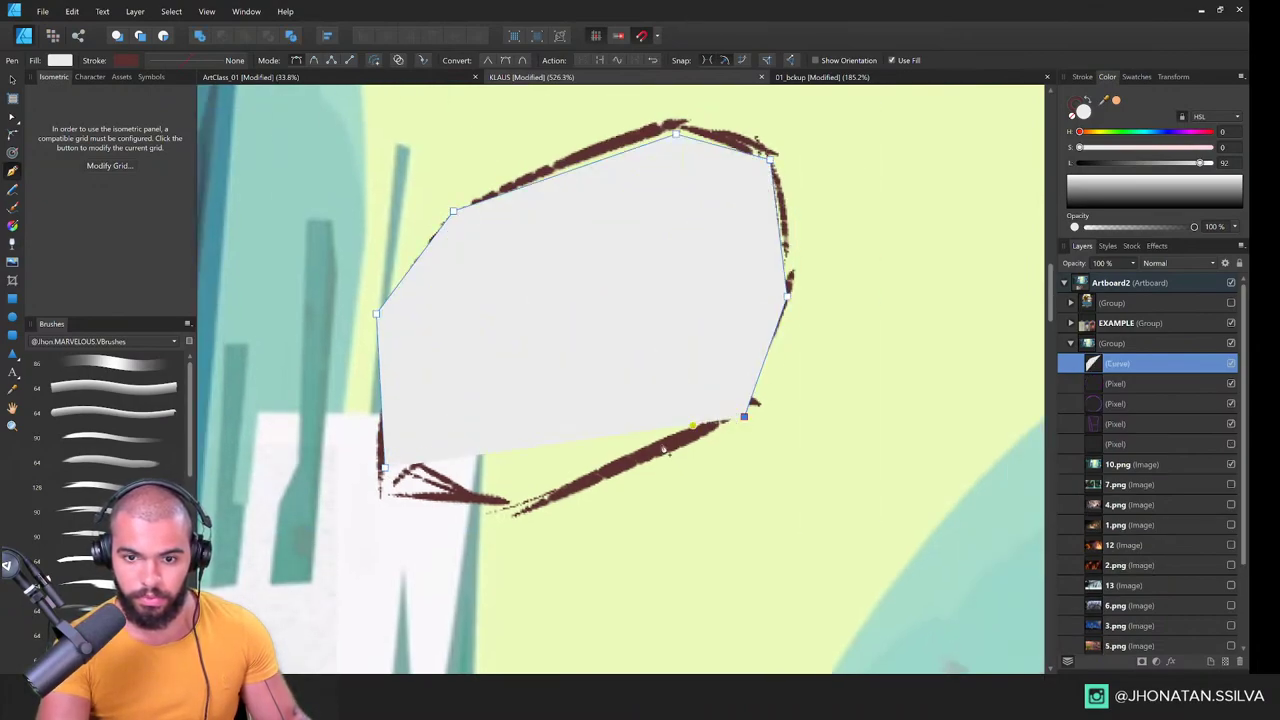
pyautogui.click(744, 416)
pyautogui.click(547, 510)
pyautogui.click(400, 466)
pyautogui.press('v')
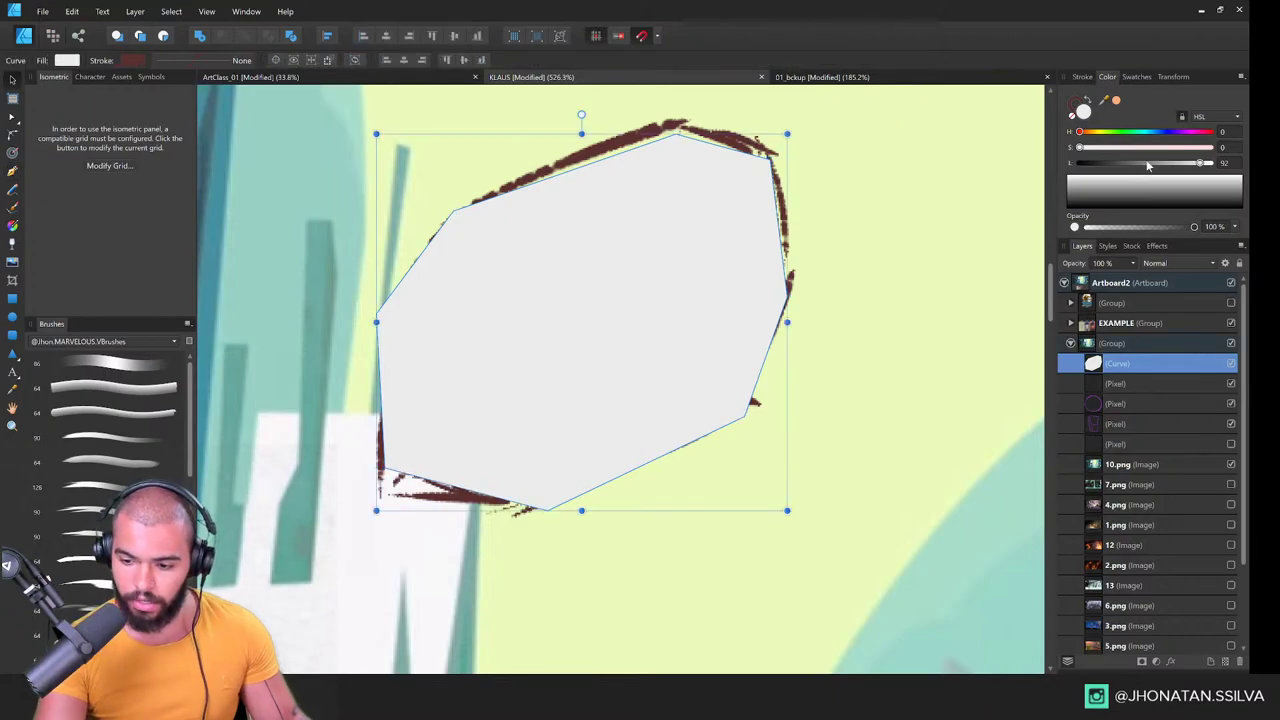
pyautogui.moveTo(1147, 167); pyautogui.dragTo(1101, 163)
# Step: Compare the dark vector silhouette with the facets of the circled mailbox in the artwork
pyautogui.press('z')
pyautogui.moveTo(590, 457); pyautogui.dragTo(450, 452)
pyautogui.moveTo(450, 452); pyautogui.dragTo(790, 451)
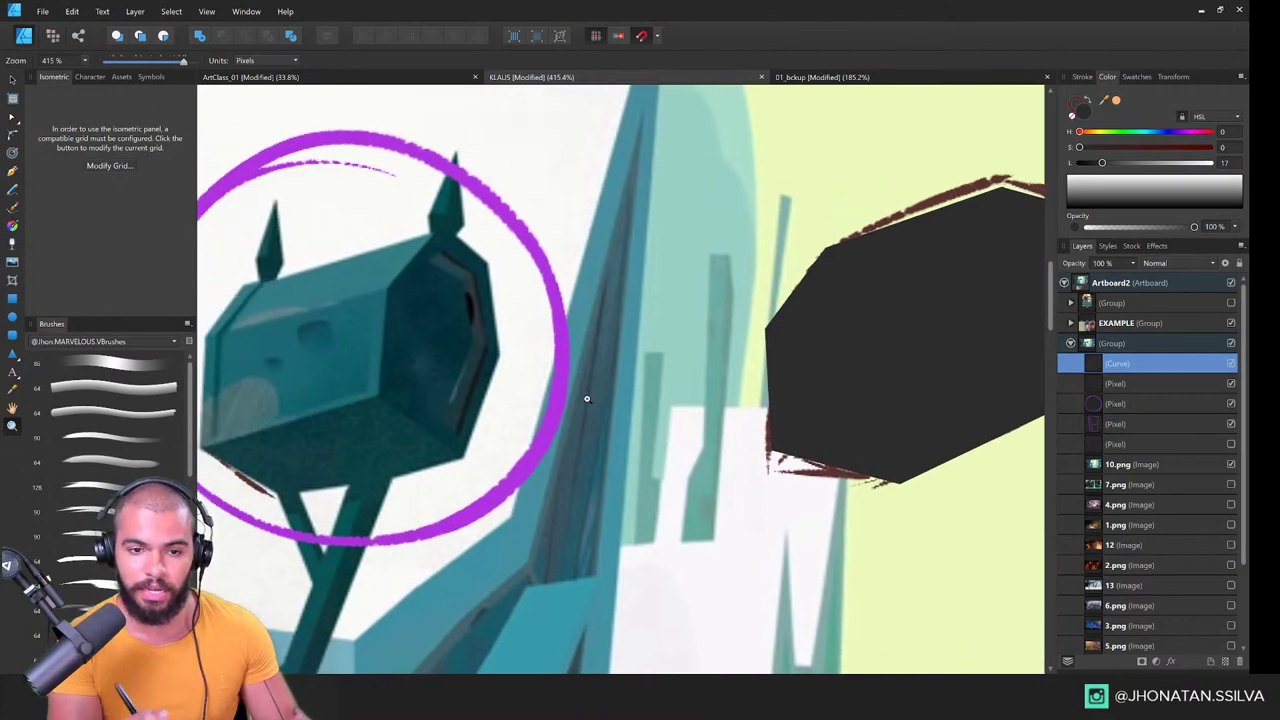
pyautogui.moveTo(870, 418); pyautogui.dragTo(812, 418)
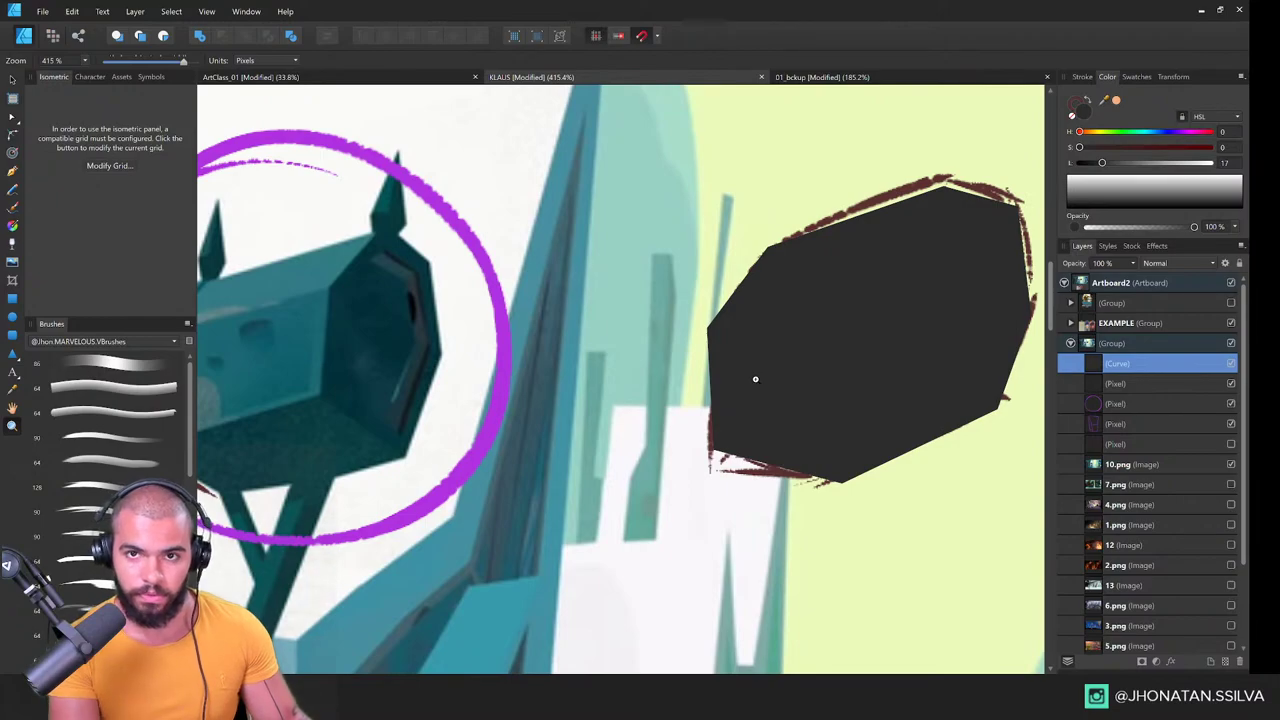
pyautogui.hscroll(6, 797, 463)
pyautogui.hscroll(1, 645, 421)
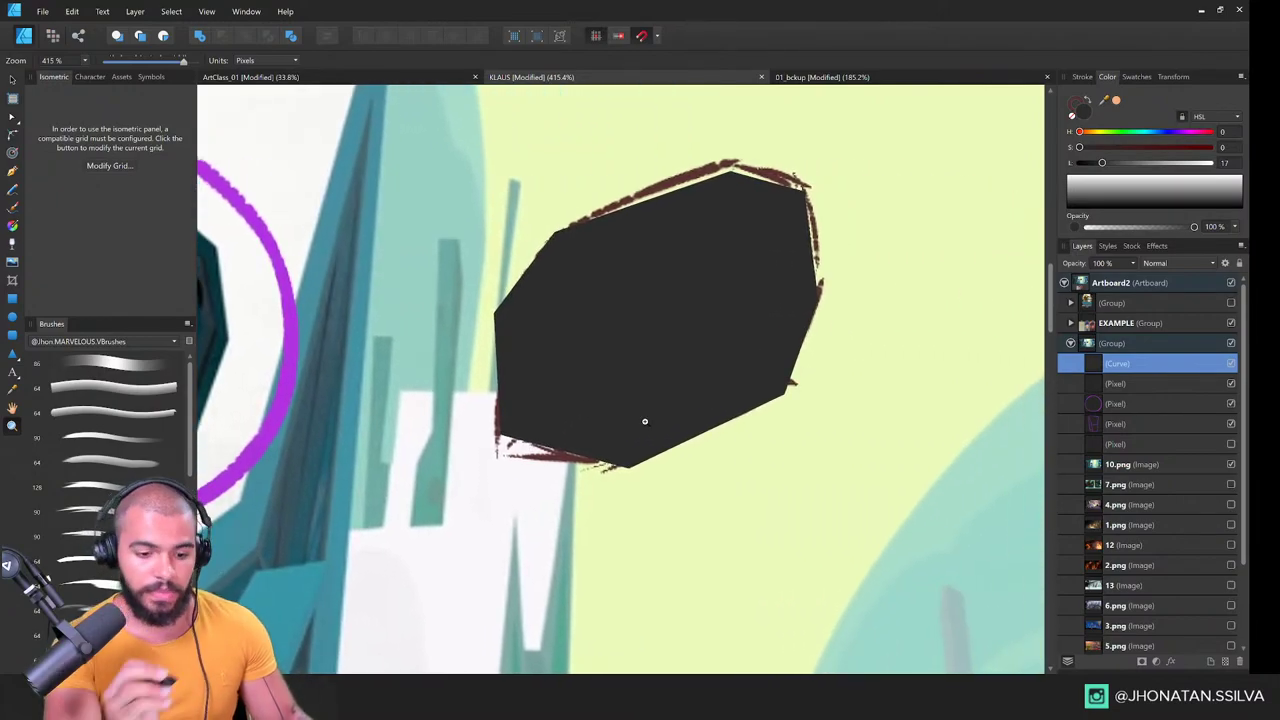
pyautogui.hscroll(-11, 340, 343)
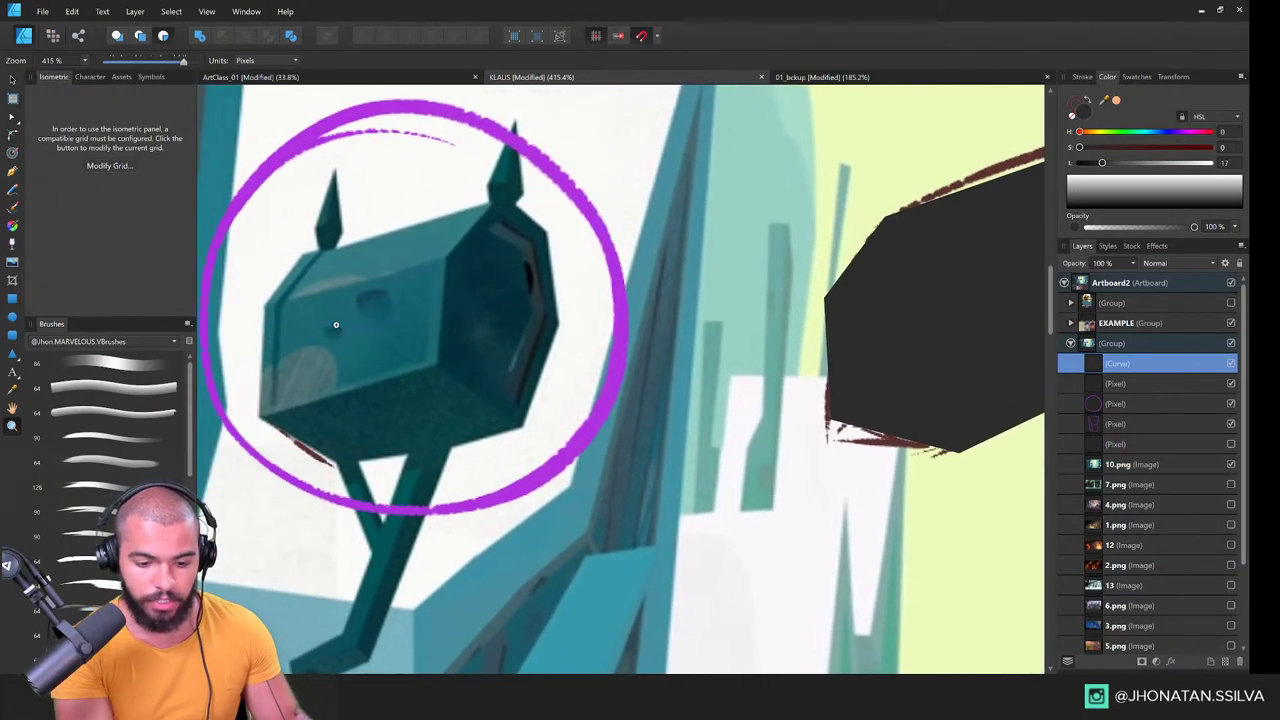
pyautogui.hscroll(9, 659, 390)
pyautogui.press('p')
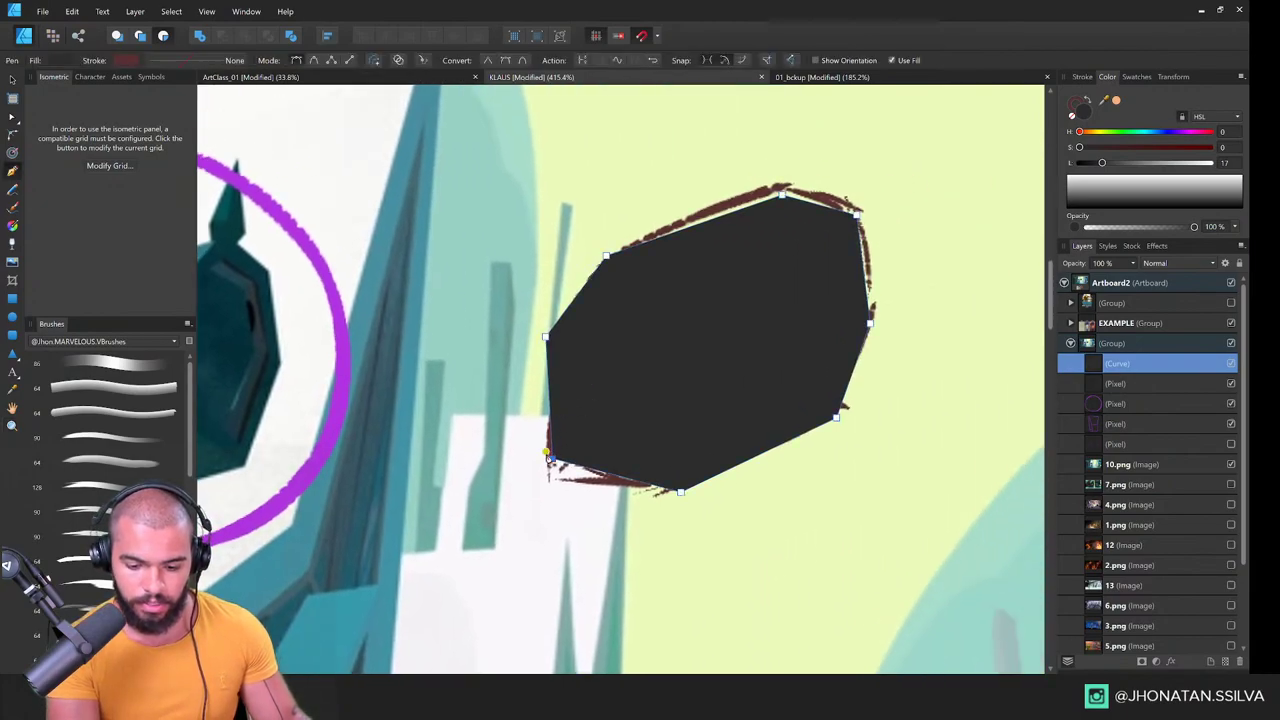
# Step: Draw the mailbox's long side panel as a four-cornered Pen shape within the silhouette and set its fill lightness to 35
pyautogui.click(741, 389)
pyautogui.click(741, 276)
pyautogui.click(539, 330)
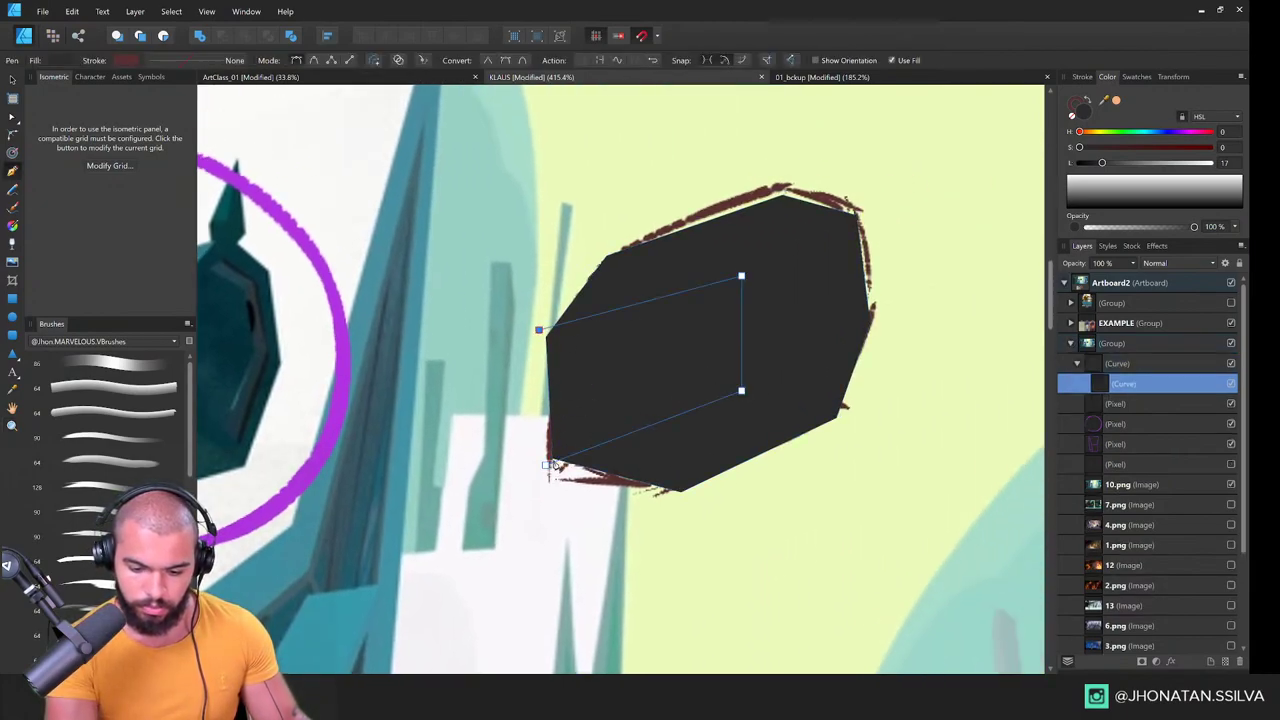
pyautogui.moveTo(1102, 163); pyautogui.dragTo(1125, 163)
# Step: Draw the sloping upper panel with the Pen tool, align its lower-left corner with the side panel, and set its fill lightness to 49
pyautogui.moveTo(641, 323); pyautogui.dragTo(557, 386)
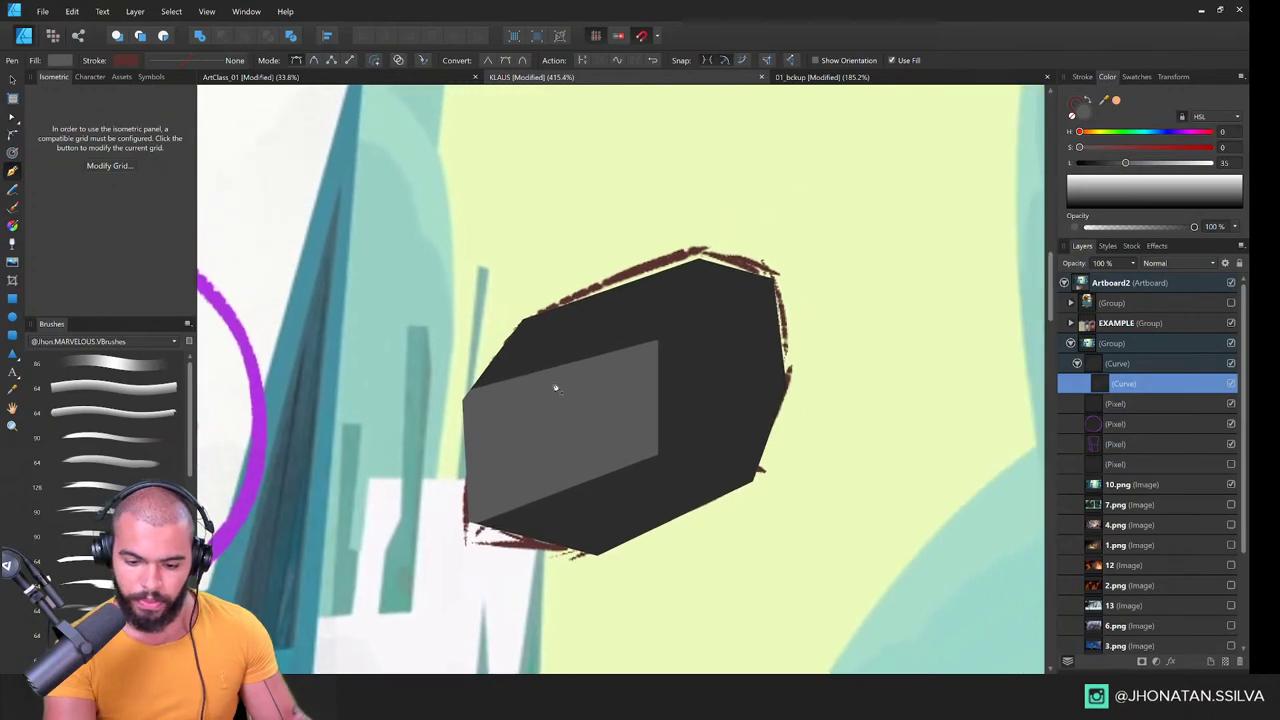
pyautogui.click(459, 401)
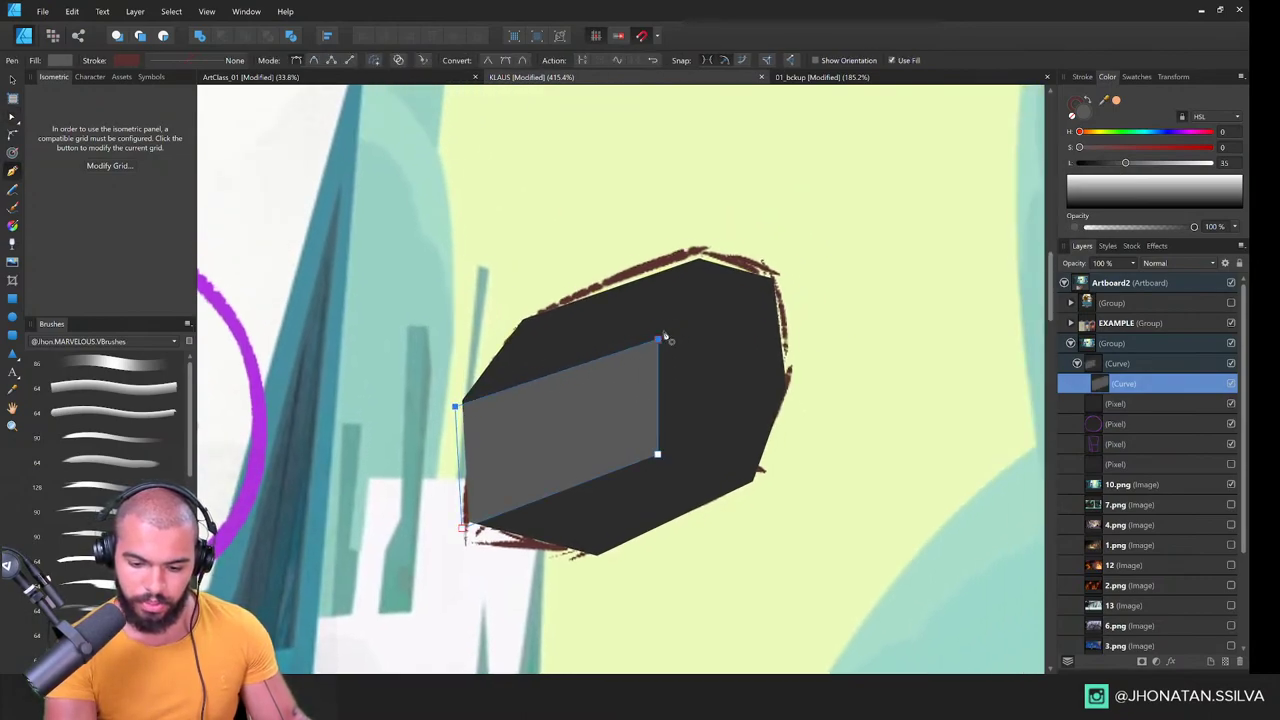
pyautogui.click(657, 340)
pyautogui.click(698, 258)
pyautogui.click(523, 313)
pyautogui.click(463, 398)
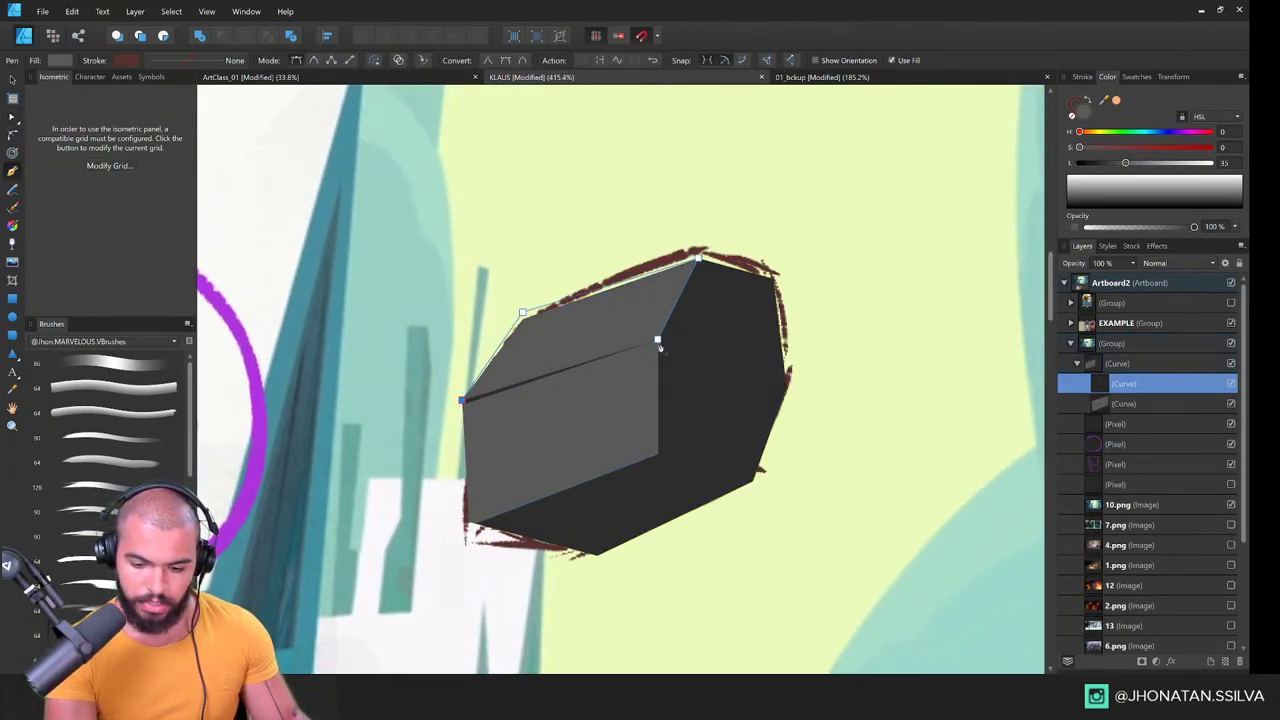
pyautogui.press('a')
pyautogui.moveTo(463, 398); pyautogui.dragTo(455, 406)
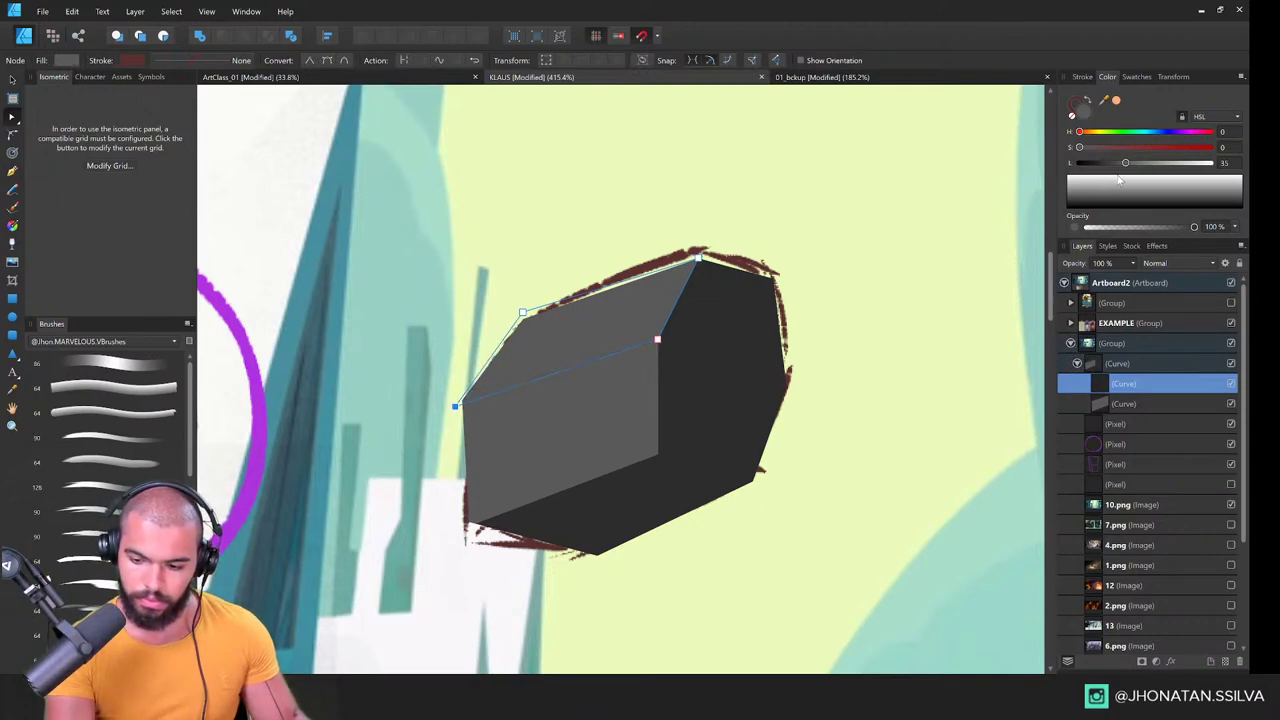
pyautogui.moveTo(1125, 163); pyautogui.dragTo(1144, 165)
# Step: Draw the mailbox's underside facet along the silhouette's bottom edge with the Pen tool and set its fill lightness to 24
pyautogui.press('space')
pyautogui.moveTo(686, 394); pyautogui.dragTo(633, 380)
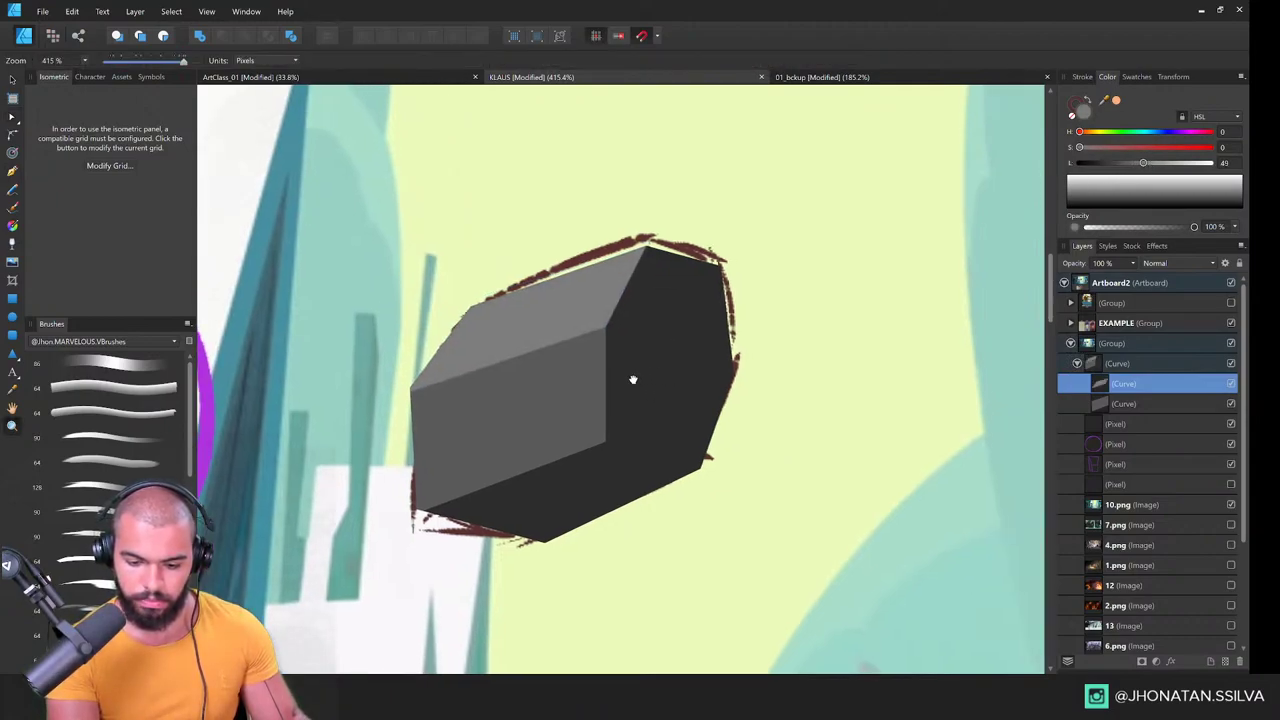
pyautogui.moveTo(540, 490); pyautogui.dragTo(572, 409)
pyautogui.moveTo(711, 409); pyautogui.dragTo(668, 381)
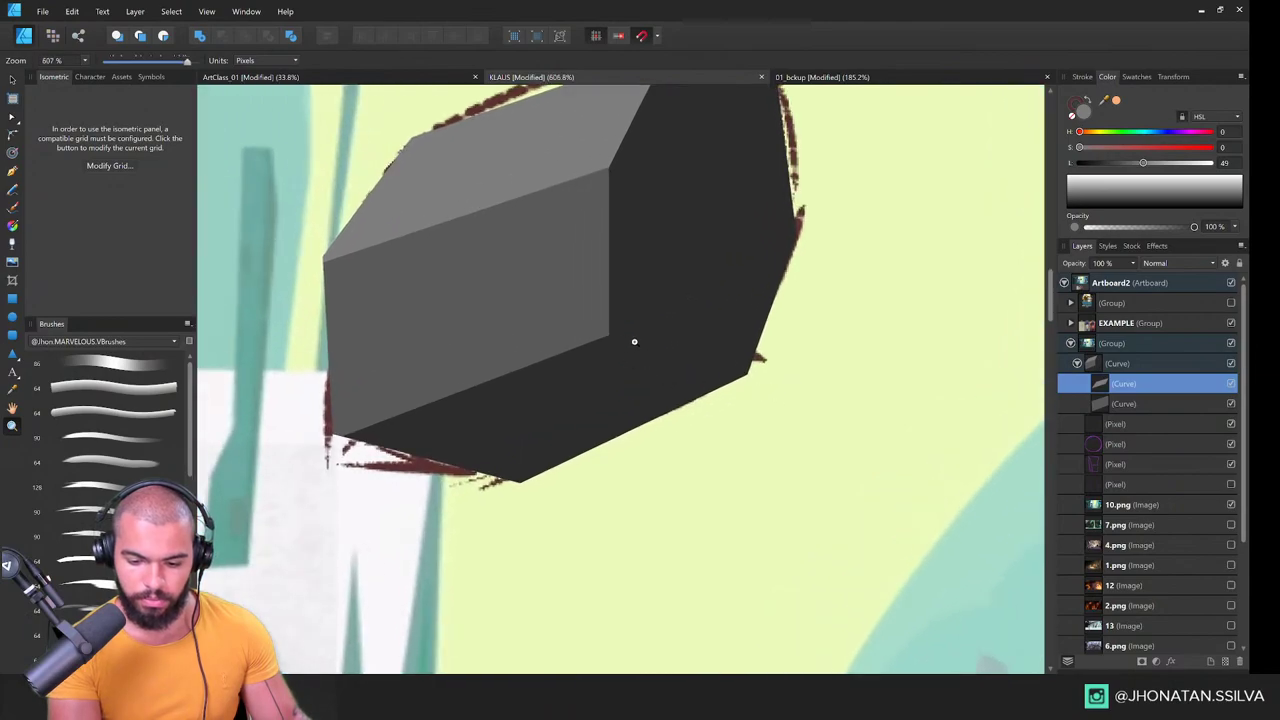
pyautogui.press('v')
pyautogui.click(557, 451)
pyautogui.press('p')
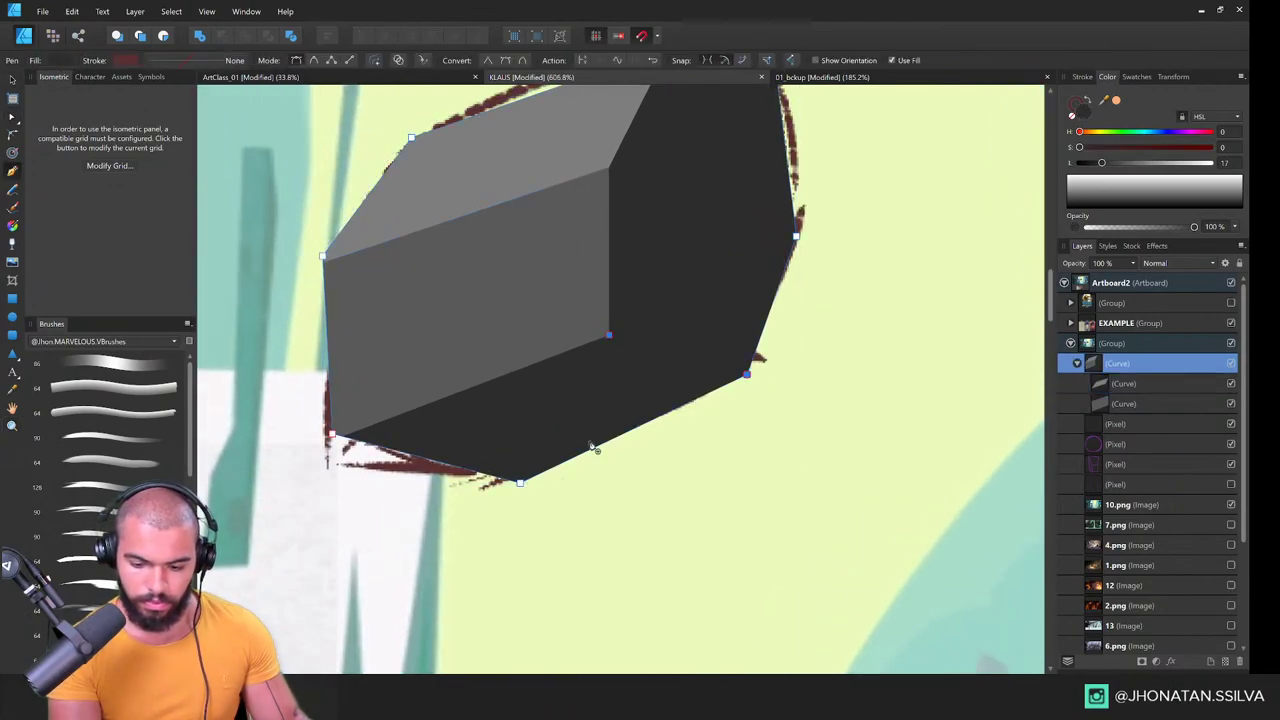
pyautogui.click(520, 483)
pyautogui.click(746, 374)
pyautogui.click(608, 335)
pyautogui.click(330, 435)
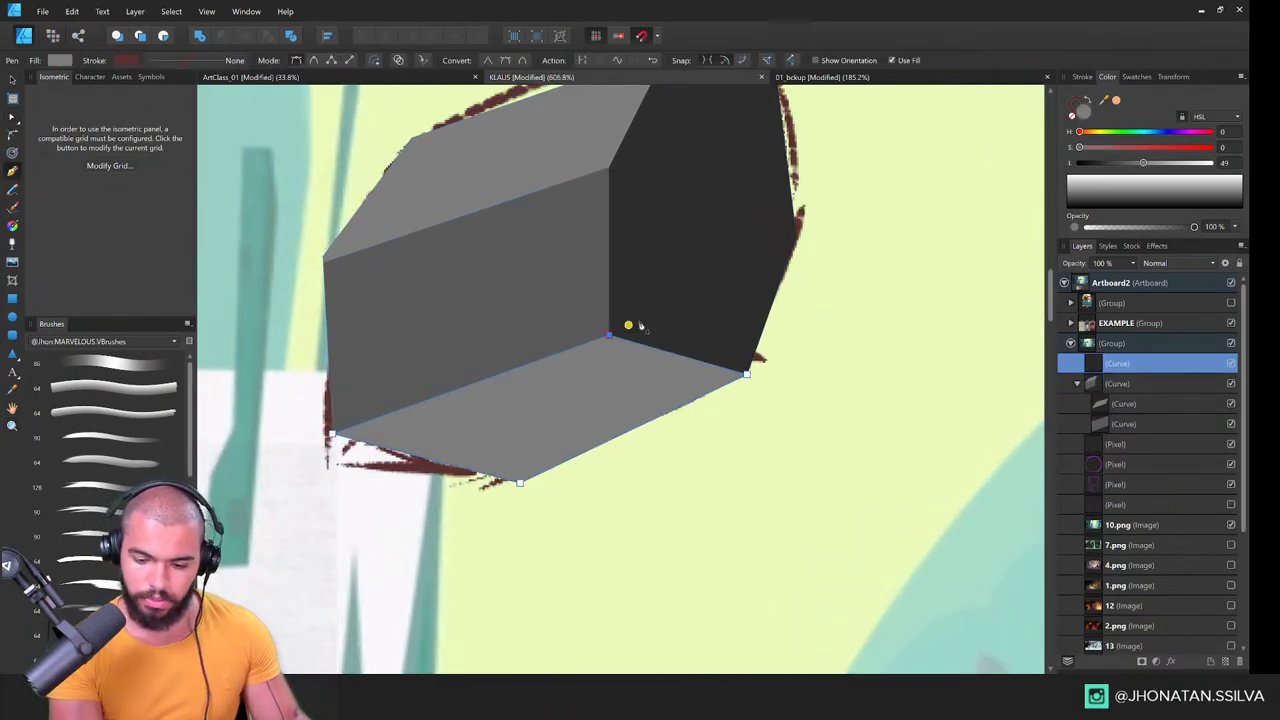
pyautogui.press('v')
pyautogui.moveTo(1127, 164); pyautogui.dragTo(1111, 164)
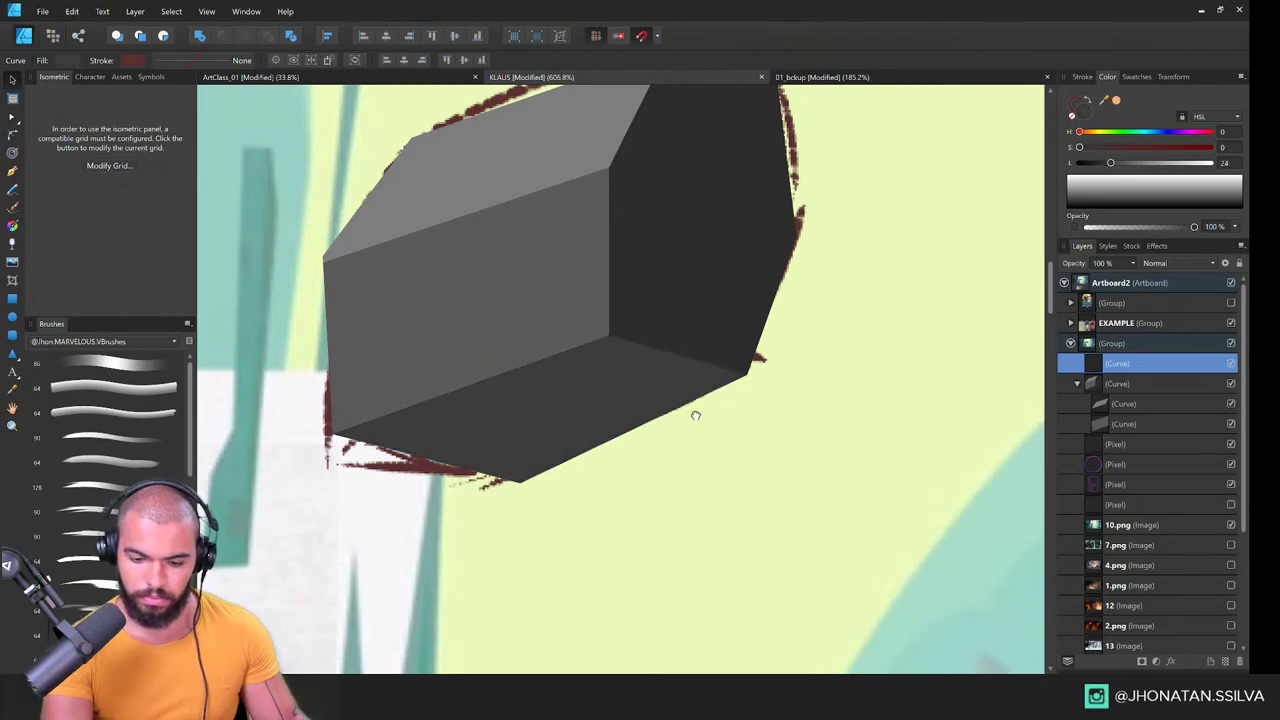
# Step: Select the underside curve and the silhouette with its panels, and move the whole vector mailbox up off the brown sketch
pyautogui.moveTo(696, 416); pyautogui.dragTo(650, 524)
pyautogui.press('z')
pyautogui.moveTo(654, 311); pyautogui.dragTo(566, 403)
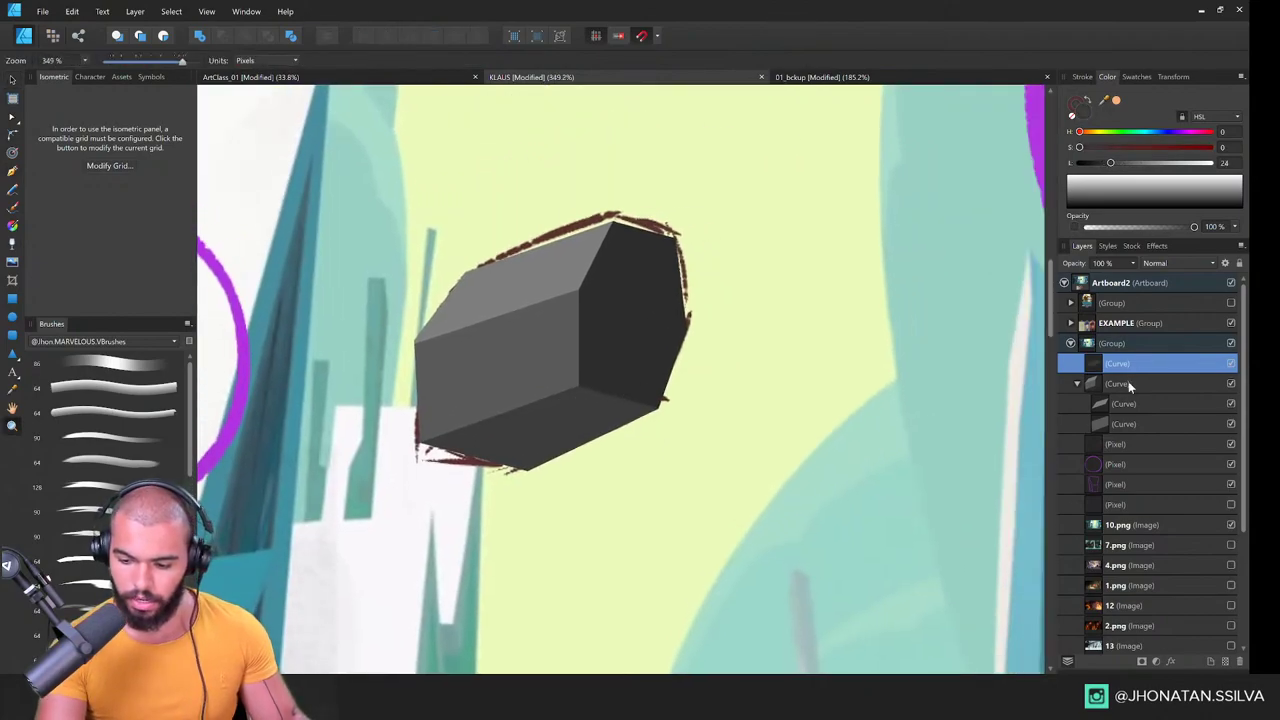
pyautogui.click(1077, 383)
pyautogui.keyDown('shift'); pyautogui.click(1117, 383); pyautogui.keyUp('shift')
pyautogui.press('v')
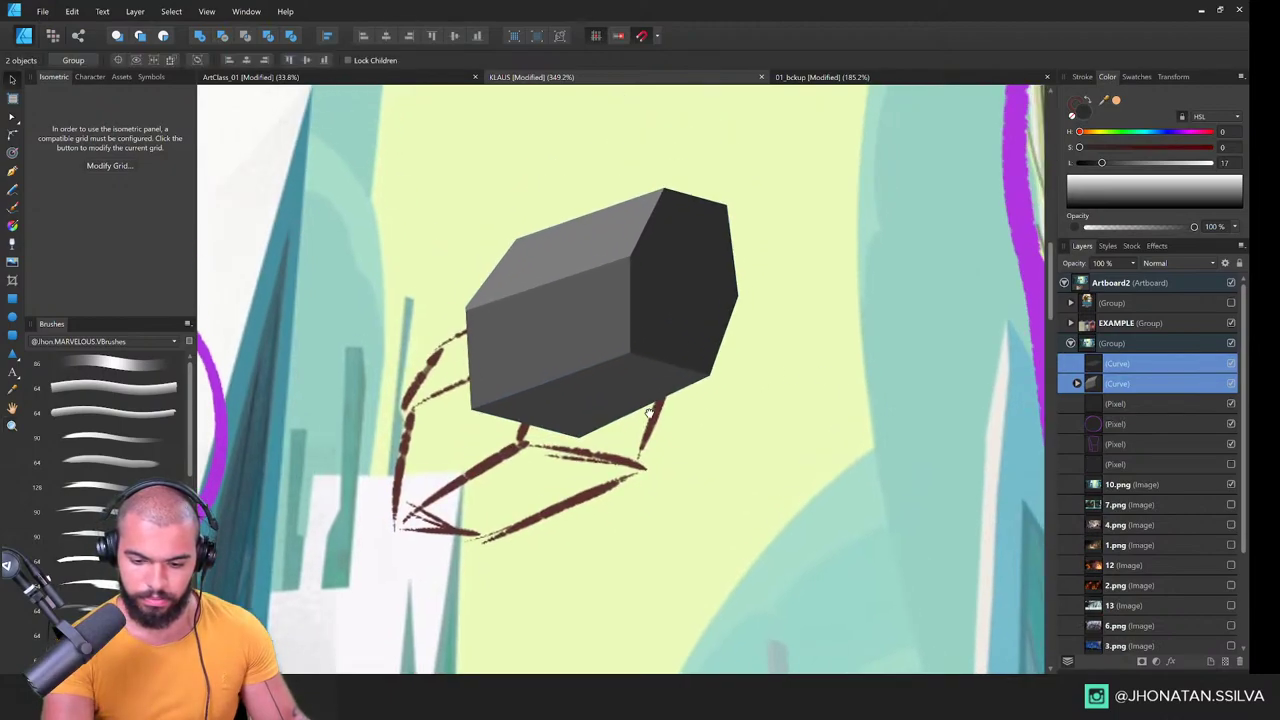
pyautogui.moveTo(649, 413); pyautogui.dragTo(625, 519)
pyautogui.moveTo(647, 404)
pyautogui.mouseDown()
pyautogui.moveTo(659, 318)
pyautogui.moveTo(636, 233)
pyautogui.mouseUp()
# Step: Move the gray vector mailbox beside the brown sketch onto the circled mailbox in the artwork
pyautogui.press('z')
pyautogui.moveTo(548, 345); pyautogui.dragTo(506, 398)
pyautogui.moveTo(604, 343)
pyautogui.mouseDown()
pyautogui.moveTo(660, 434)
pyautogui.moveTo(723, 332)
pyautogui.moveTo(557, 383)
pyautogui.moveTo(383, 498)
pyautogui.mouseUp()
pyautogui.press('v')
pyautogui.press('z')
pyautogui.moveTo(425, 446); pyautogui.dragTo(475, 434)
pyautogui.moveTo(508, 428); pyautogui.dragTo(746, 354)
pyautogui.press('v')
pyautogui.moveTo(650, 395); pyautogui.dragTo(500, 438)
pyautogui.press('z')
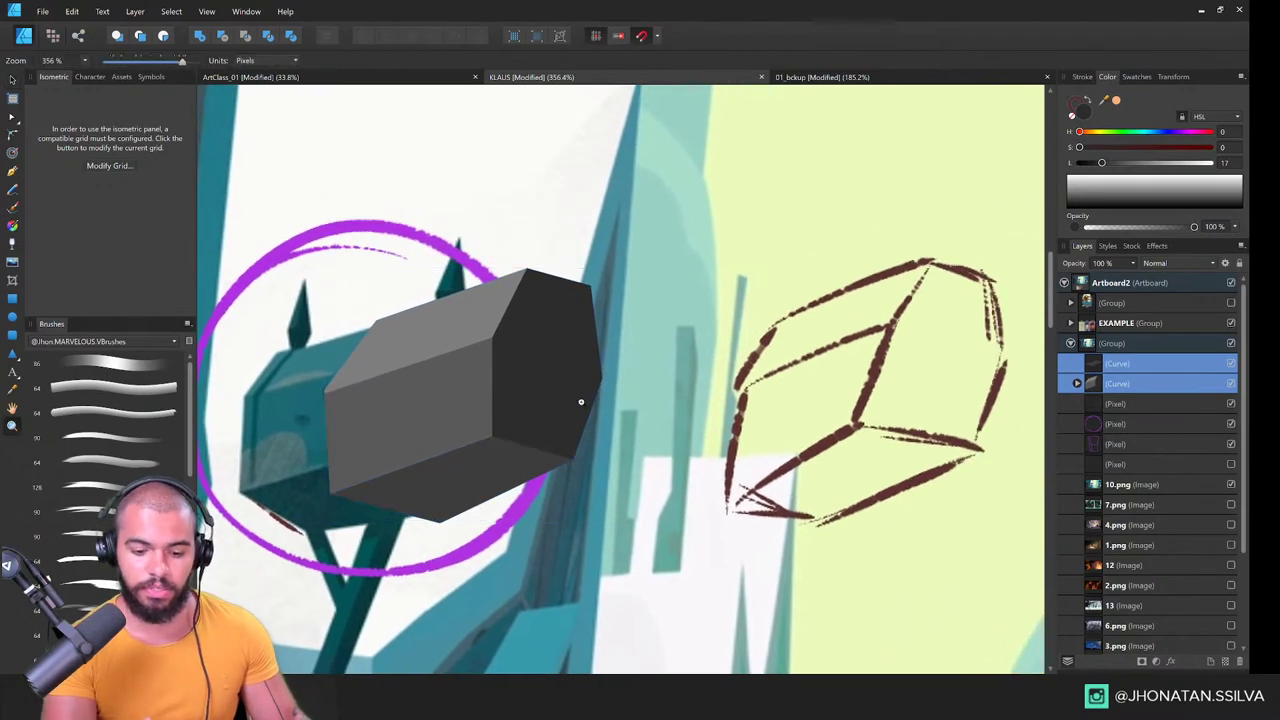
# Step: Move the gray vector mailbox back to the open yellow area directly above the brown sketch
pyautogui.moveTo(632, 384)
pyautogui.mouseDown()
pyautogui.moveTo(565, 394)
pyautogui.moveTo(485, 449)
pyautogui.mouseUp()
pyautogui.moveTo(481, 451); pyautogui.dragTo(423, 495)
pyautogui.press('v')
pyautogui.moveTo(443, 425); pyautogui.dragTo(719, 246)
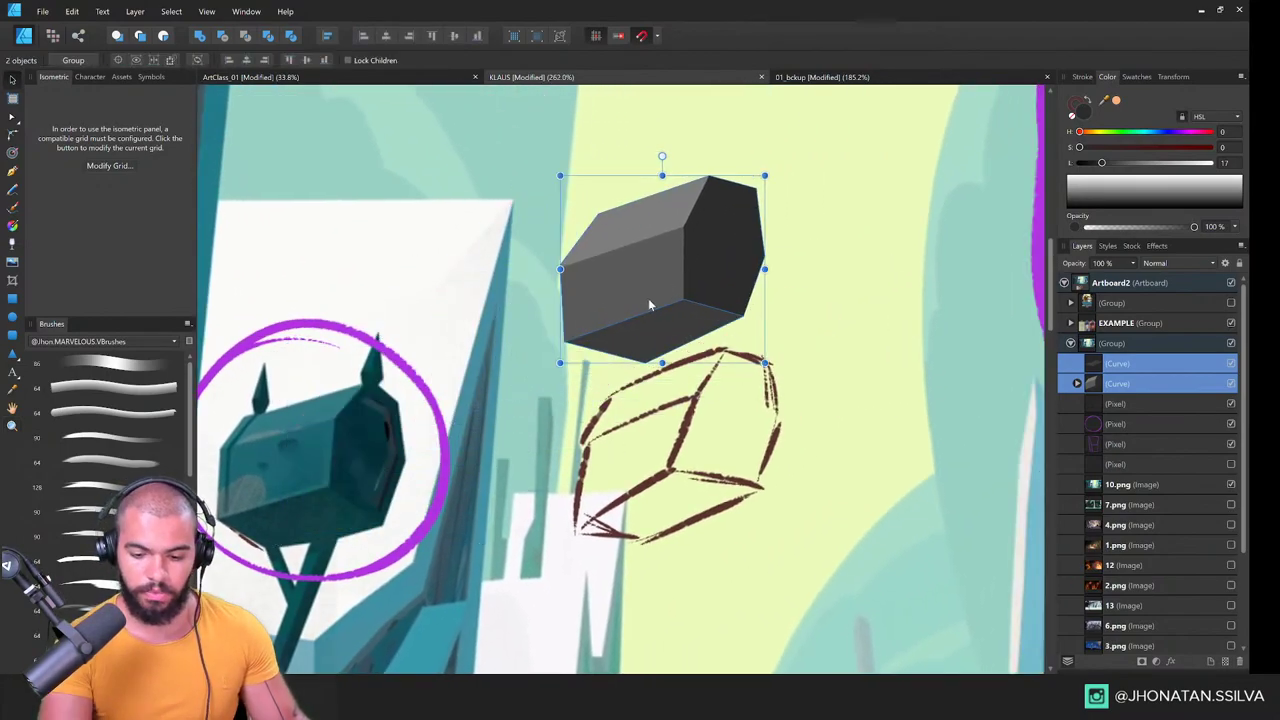
# Step: Compare the gray vector mailbox and the brown sketch with the facets of the circled mailbox, up close and within the whole scene
pyautogui.press('z')
pyautogui.moveTo(673, 467); pyautogui.dragTo(551, 455)
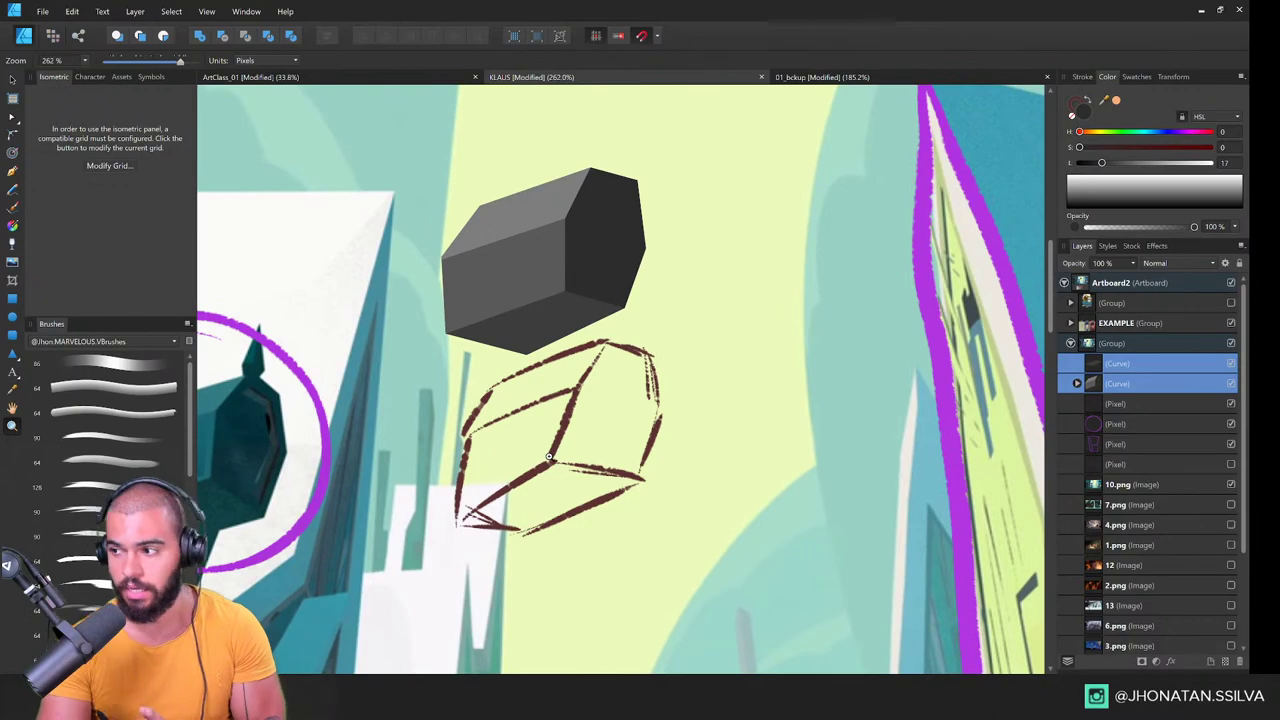
pyautogui.moveTo(444, 417); pyautogui.dragTo(800, 352)
pyautogui.moveTo(545, 353); pyautogui.dragTo(671, 357)
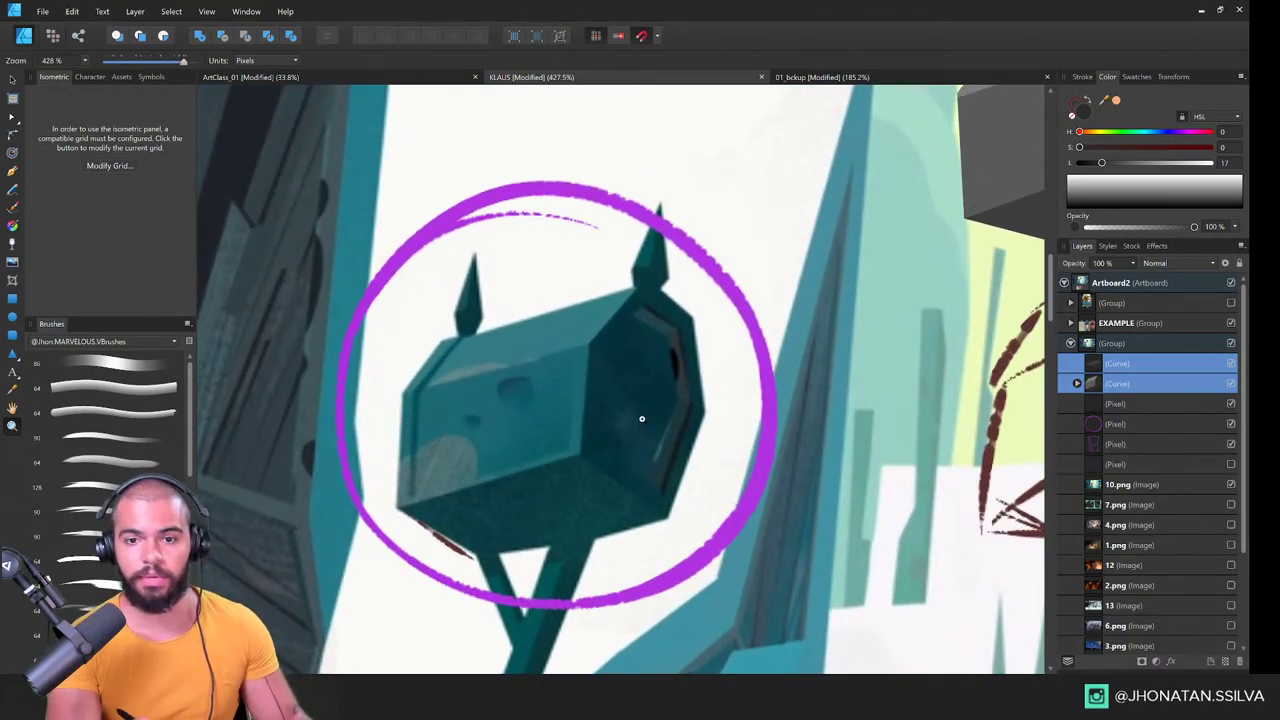
pyautogui.moveTo(642, 419); pyautogui.dragTo(414, 477)
pyautogui.moveTo(798, 409); pyautogui.dragTo(563, 423)
pyautogui.moveTo(460, 410); pyautogui.dragTo(569, 400)
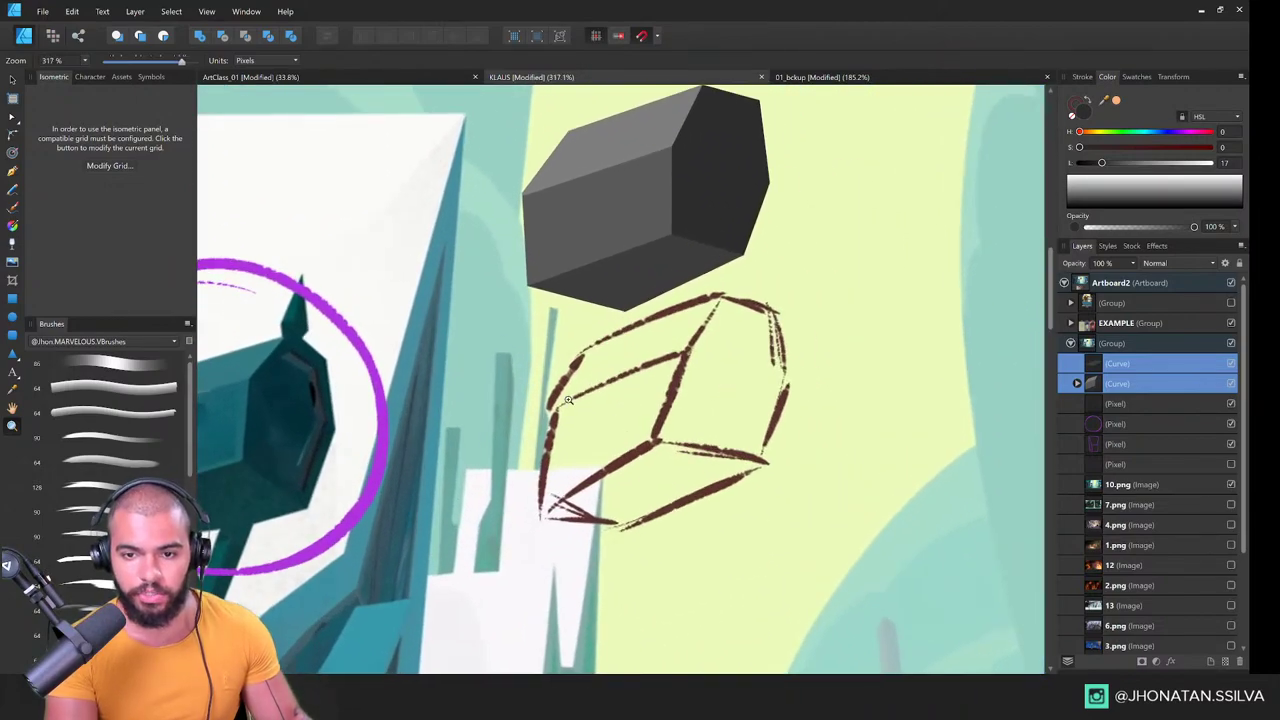
pyautogui.moveTo(653, 384); pyautogui.dragTo(621, 471)
pyautogui.scroll(1, 680, 272)
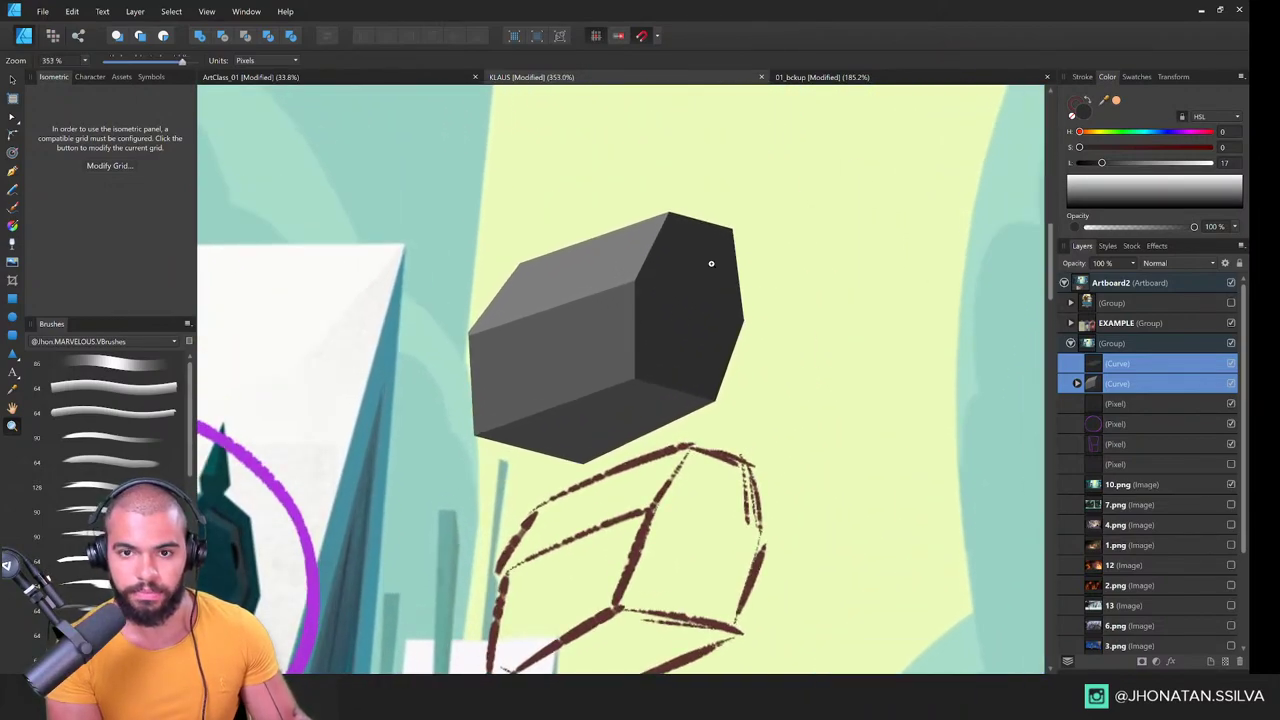
pyautogui.moveTo(532, 446); pyautogui.dragTo(677, 386)
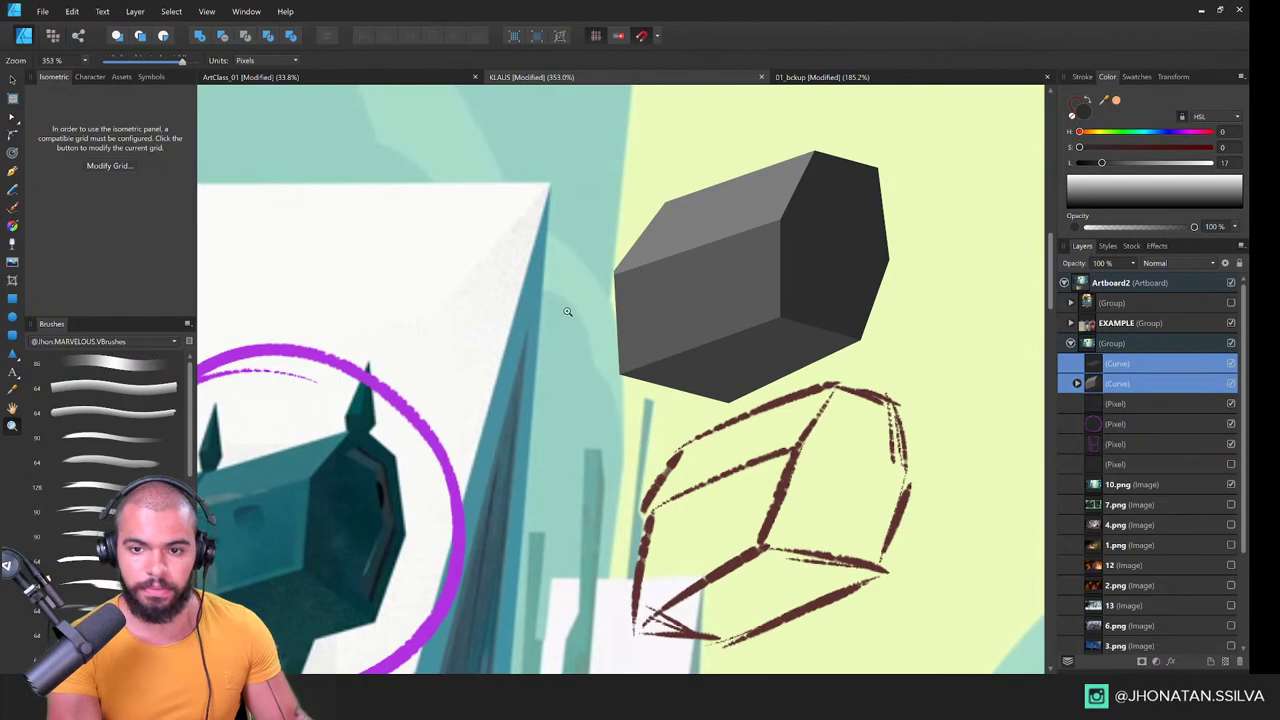
pyautogui.hotkey('ctrl', '1')
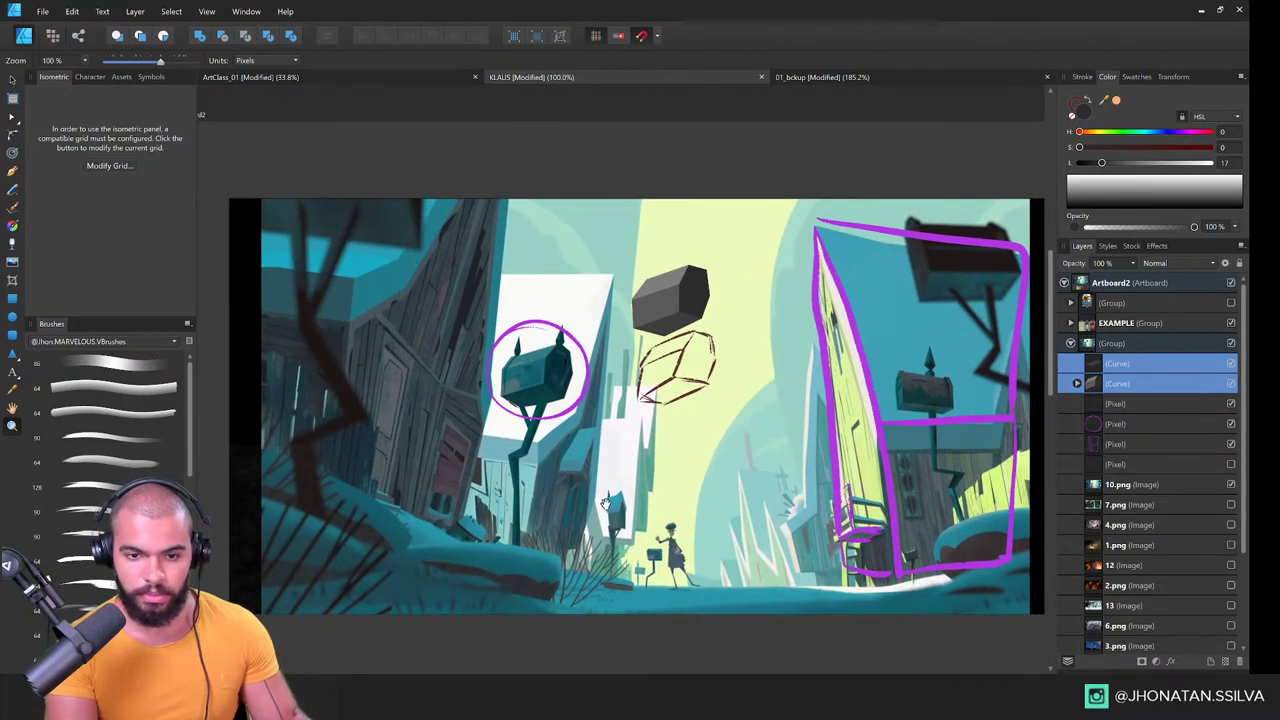
pyautogui.moveTo(605, 503); pyautogui.dragTo(559, 501)
pyautogui.scroll(3, 492, 366)
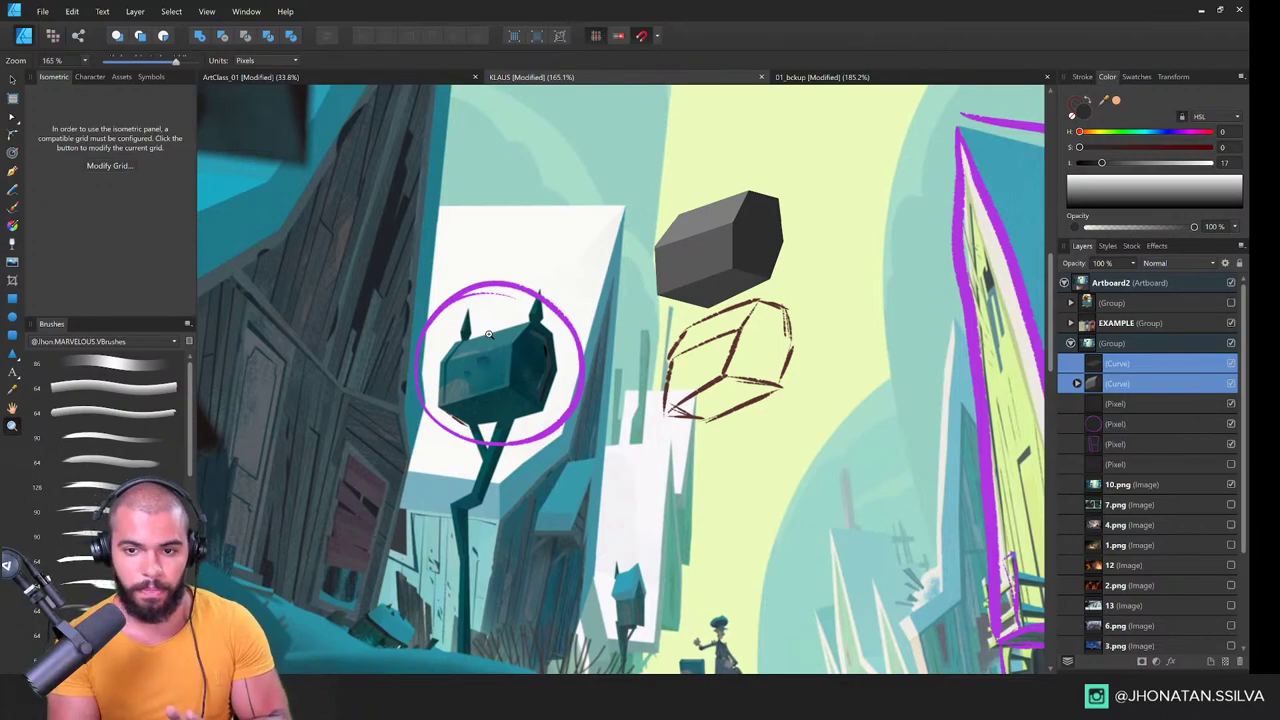
pyautogui.scroll(-2, 669, 361)
pyautogui.moveTo(669, 361); pyautogui.dragTo(538, 421)
pyautogui.scroll(-1, 556, 386)
# Step: Group the mailbox curves with all the tracing pixel layers above 10.png and hide the group
pyautogui.click(1158, 464)
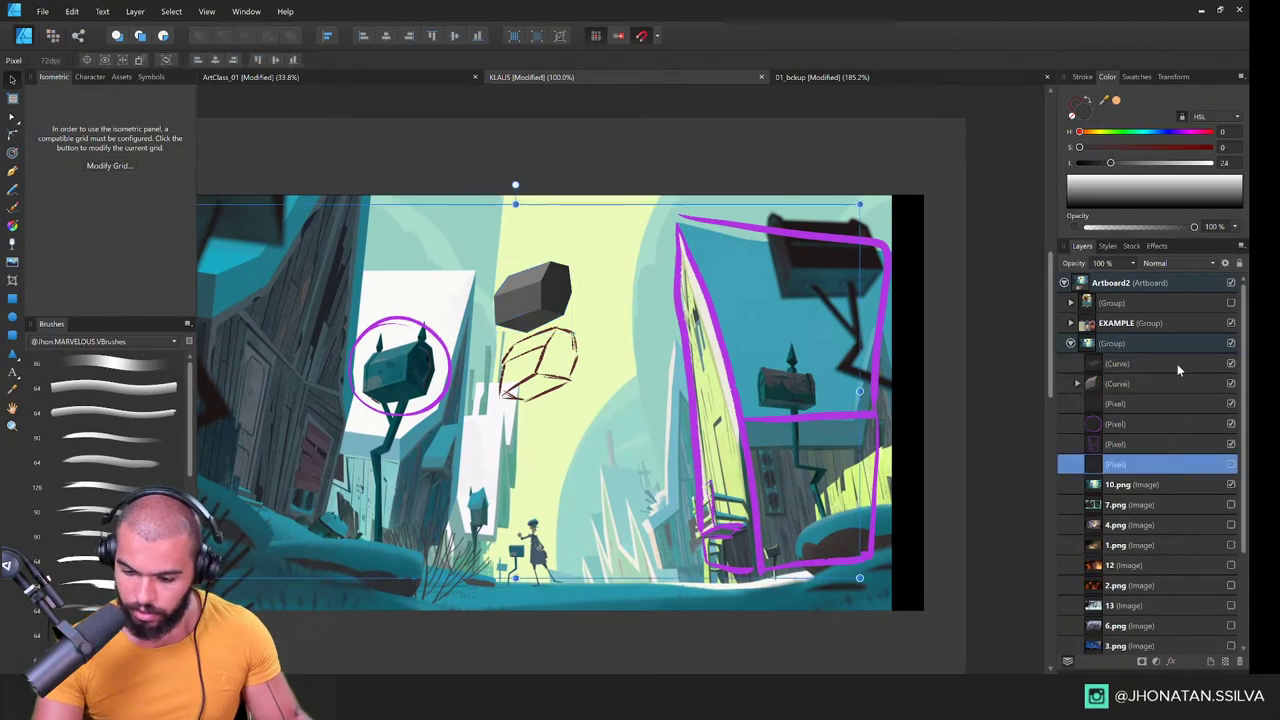
pyautogui.keyDown('shift'); pyautogui.click(1174, 363); pyautogui.keyUp('shift')
pyautogui.hotkey('ctrl', 'g')
pyautogui.click(1233, 364)
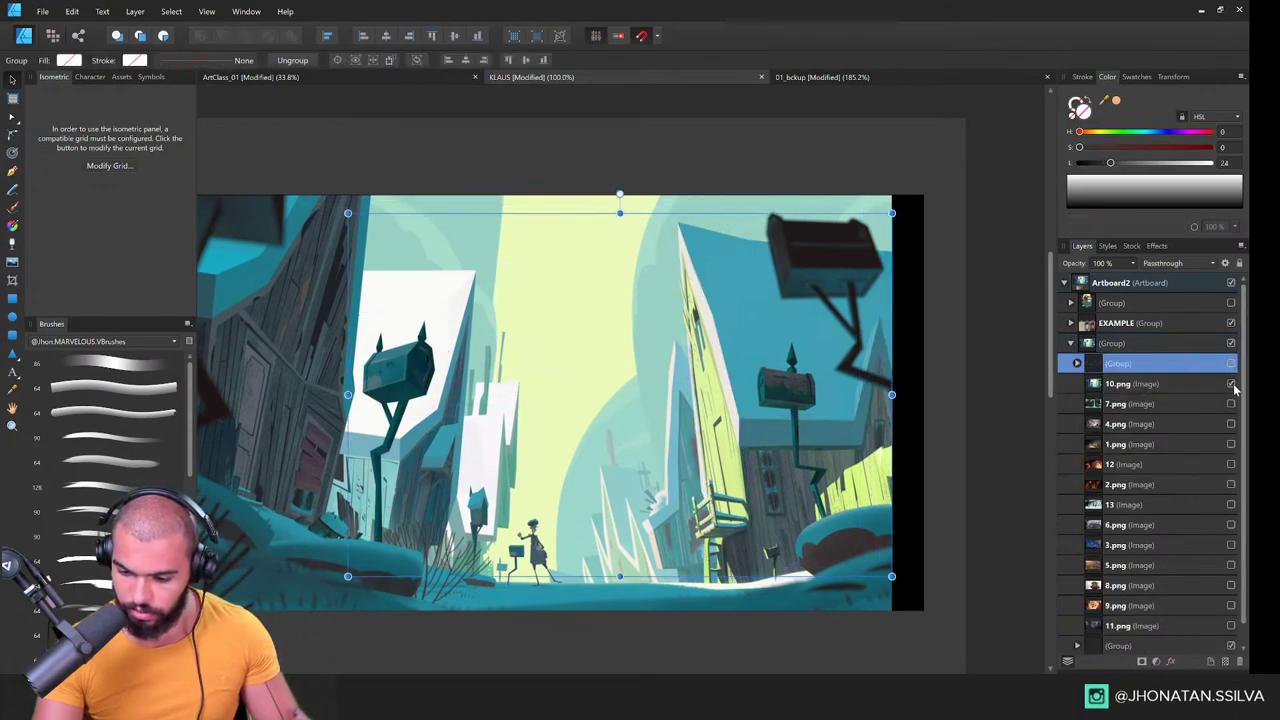
# Step: Hide the 10.png artwork, show the 7.png artwork in its place, and select the 7.png layer
pyautogui.click(1231, 384)
pyautogui.click(1231, 404)
pyautogui.click(1174, 400)
# Step: Examine the crooked houses, characters and horn in the 7.png artwork, up close and as a whole
pyautogui.press('space')
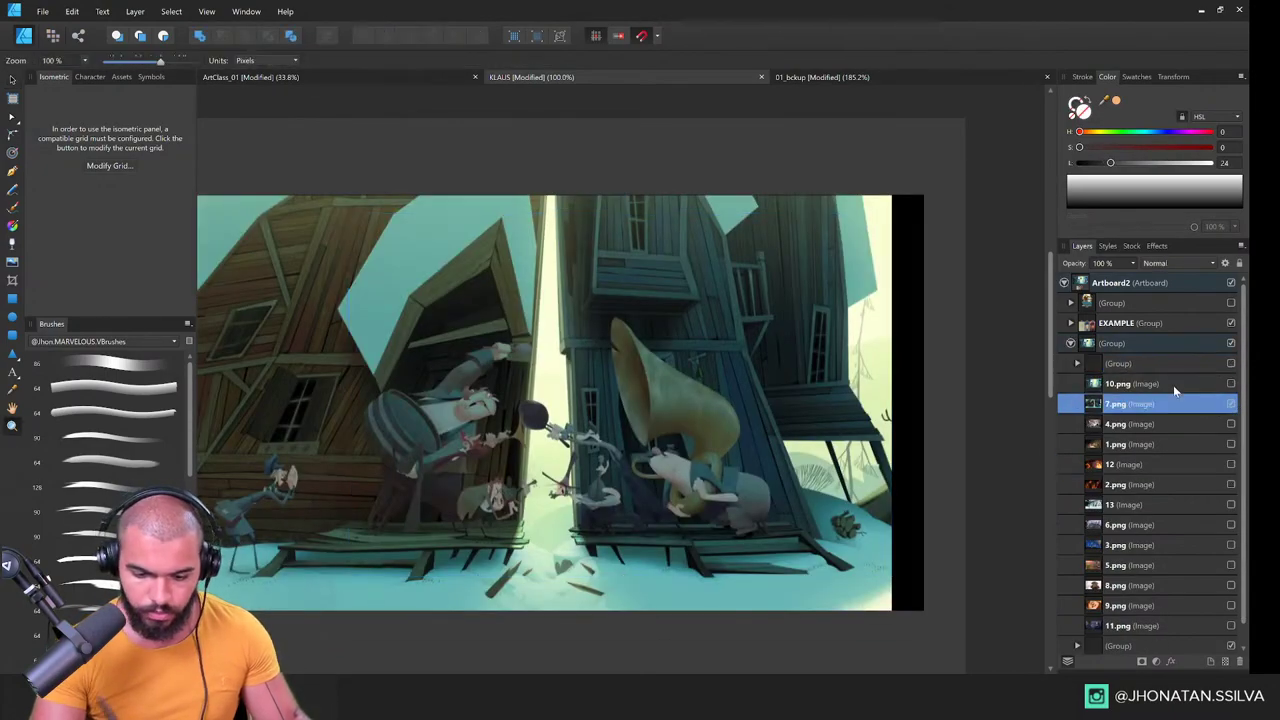
pyautogui.moveTo(637, 507); pyautogui.dragTo(697, 503)
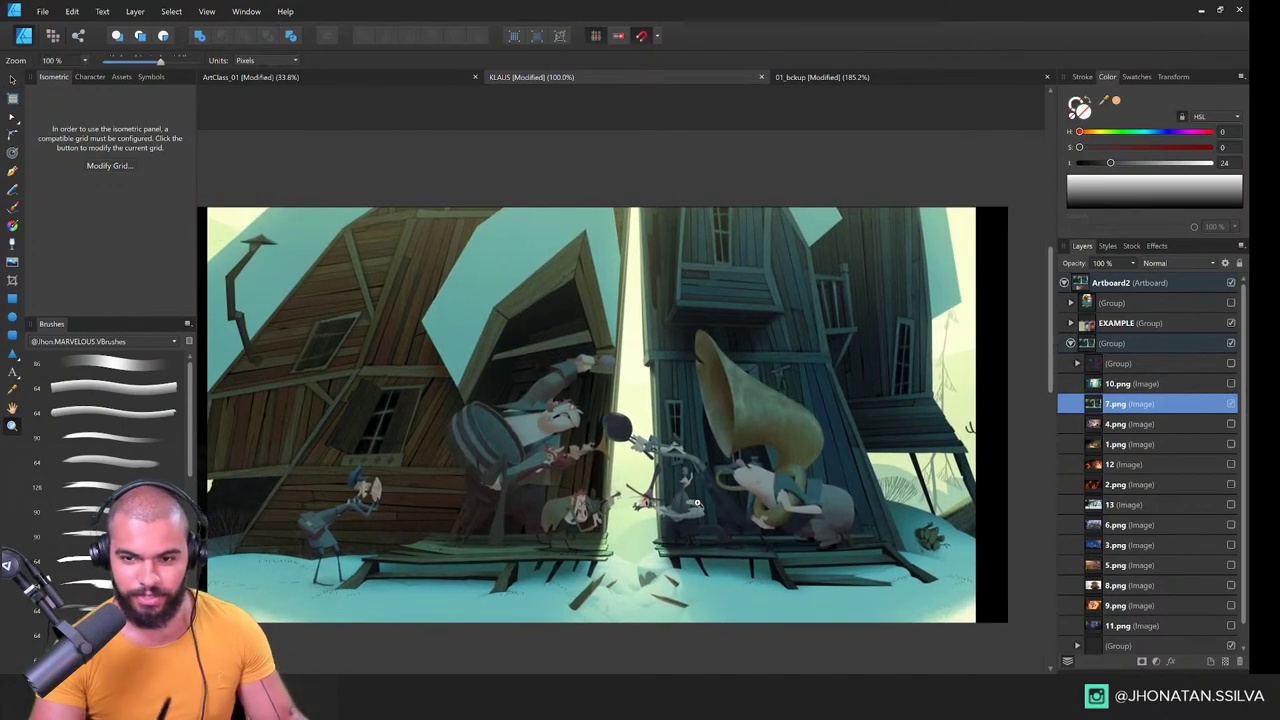
pyautogui.moveTo(697, 503); pyautogui.dragTo(687, 429)
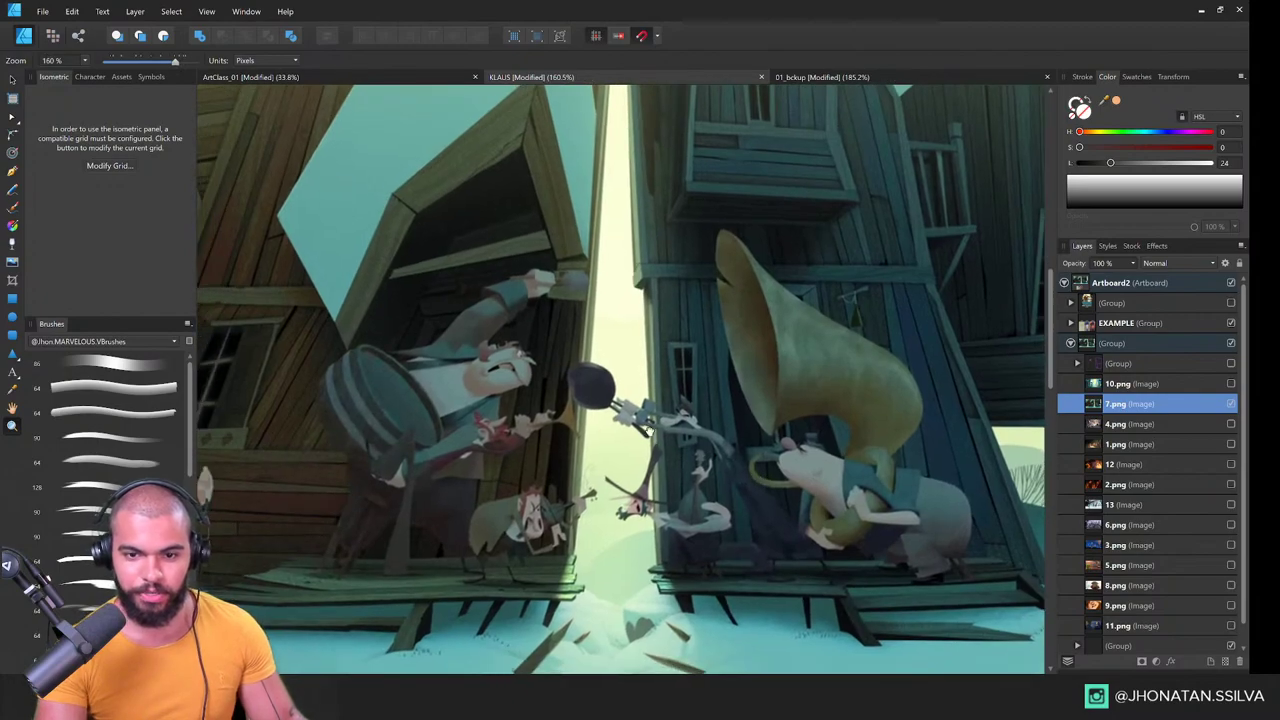
pyautogui.moveTo(718, 473); pyautogui.dragTo(697, 438)
pyautogui.moveTo(618, 433); pyautogui.dragTo(608, 428)
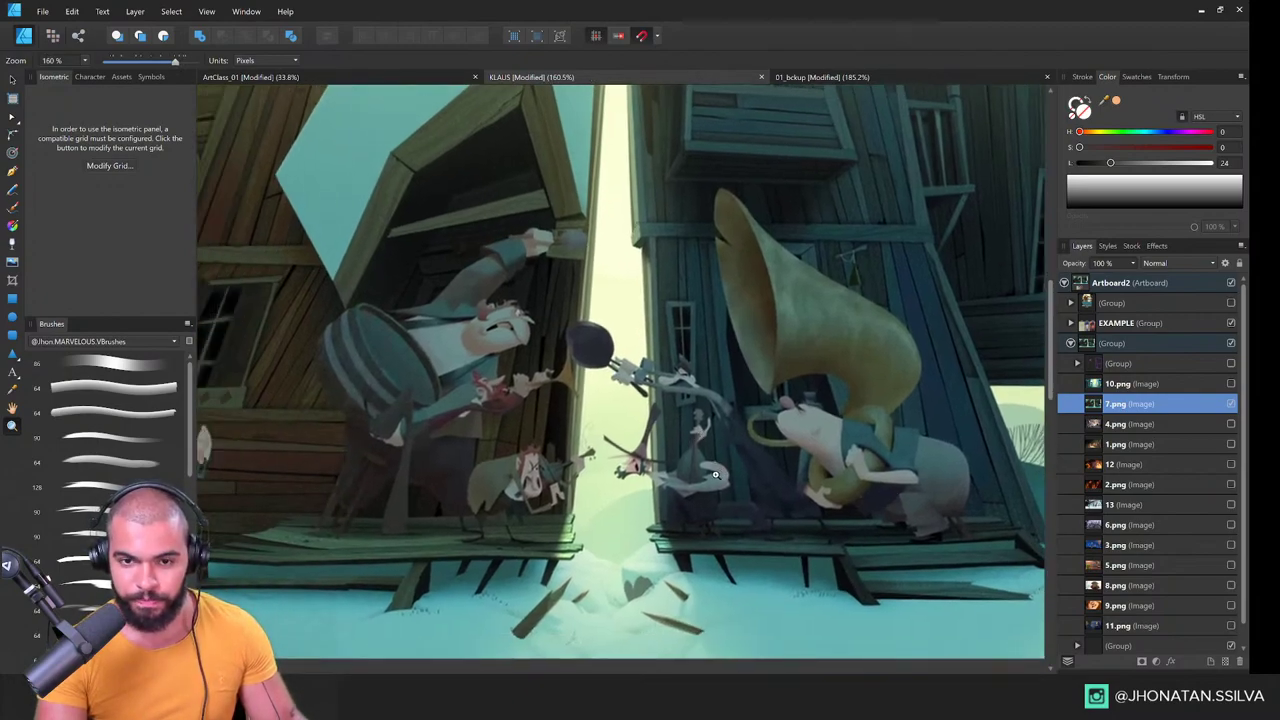
pyautogui.moveTo(714, 450); pyautogui.dragTo(670, 457)
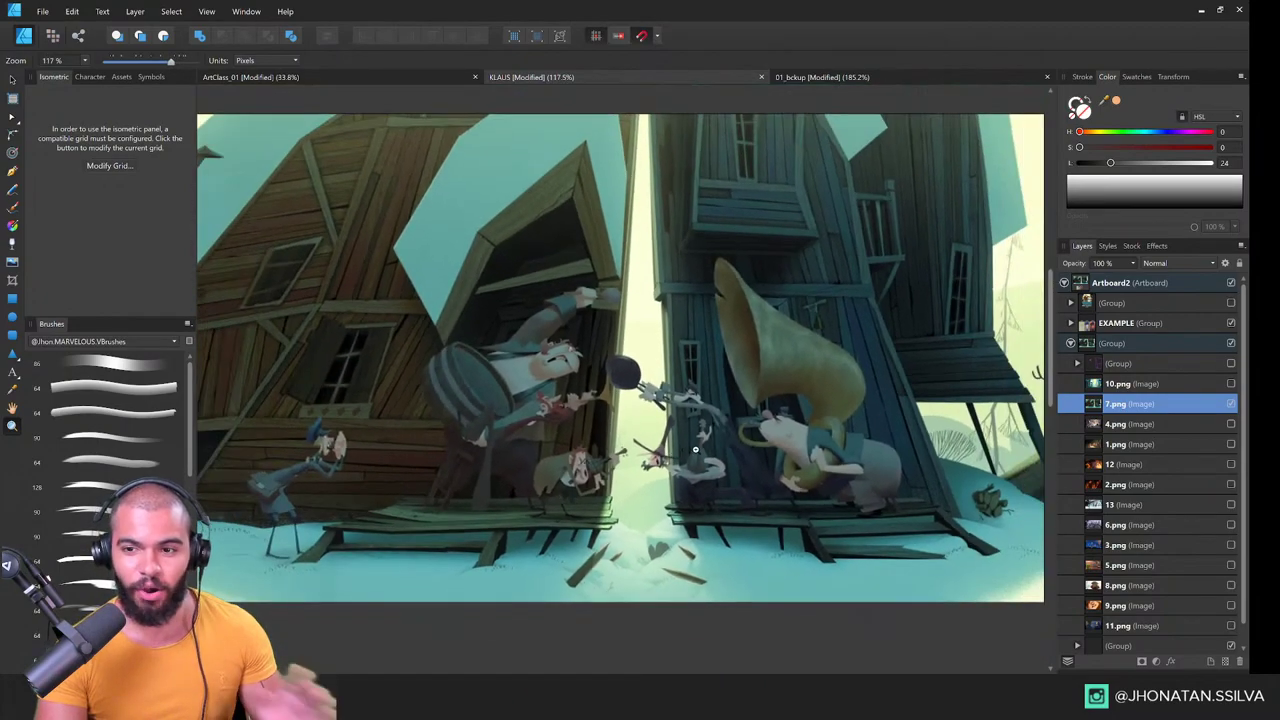
pyautogui.scroll(-1, 748, 436)
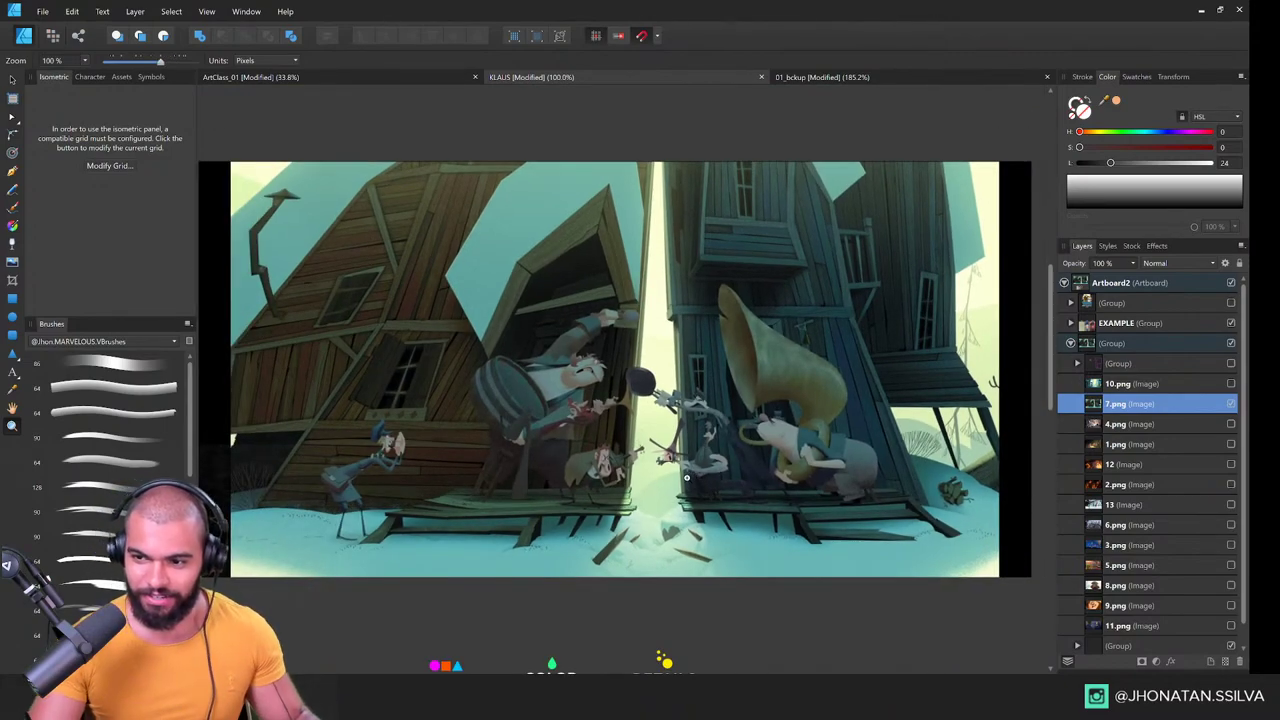
# Step: Add a pixel layer above 7.png and set the brush color to red with saturation 50 and lightness 41
pyautogui.hotkey('ctrl', 'shift', 'n')
pyautogui.moveTo(691, 482); pyautogui.dragTo(687, 464)
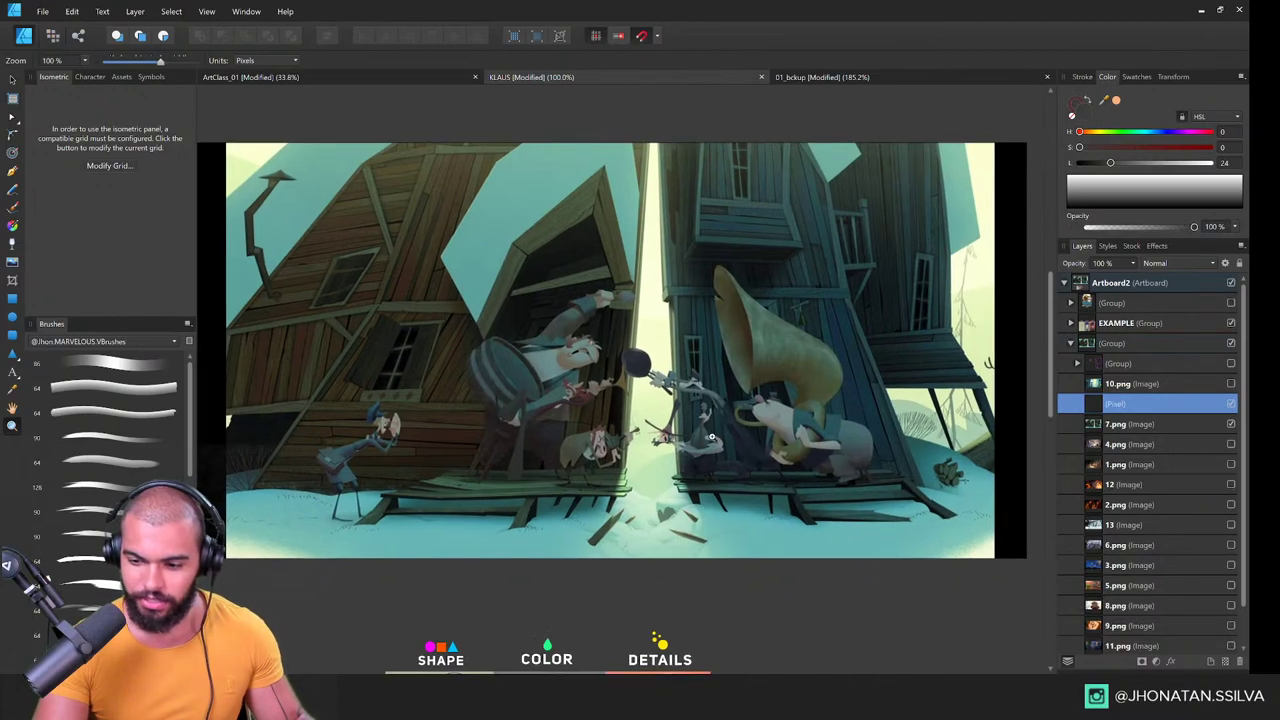
pyautogui.press('b')
pyautogui.moveTo(1120, 148); pyautogui.dragTo(1145, 148)
pyautogui.click(1132, 163)
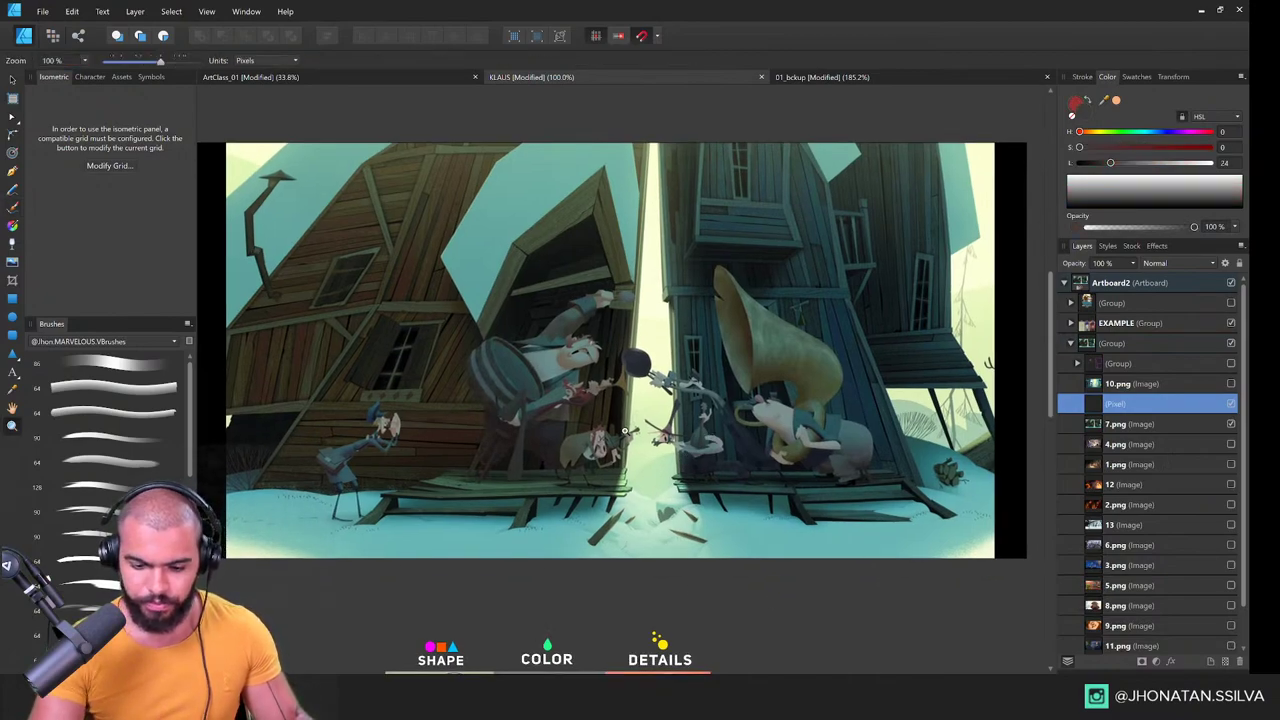
# Step: Paint straight red brush lines along the slanted outer edges of the crooked houses in the 7.png artwork
pyautogui.moveTo(619, 471); pyautogui.dragTo(643, 487)
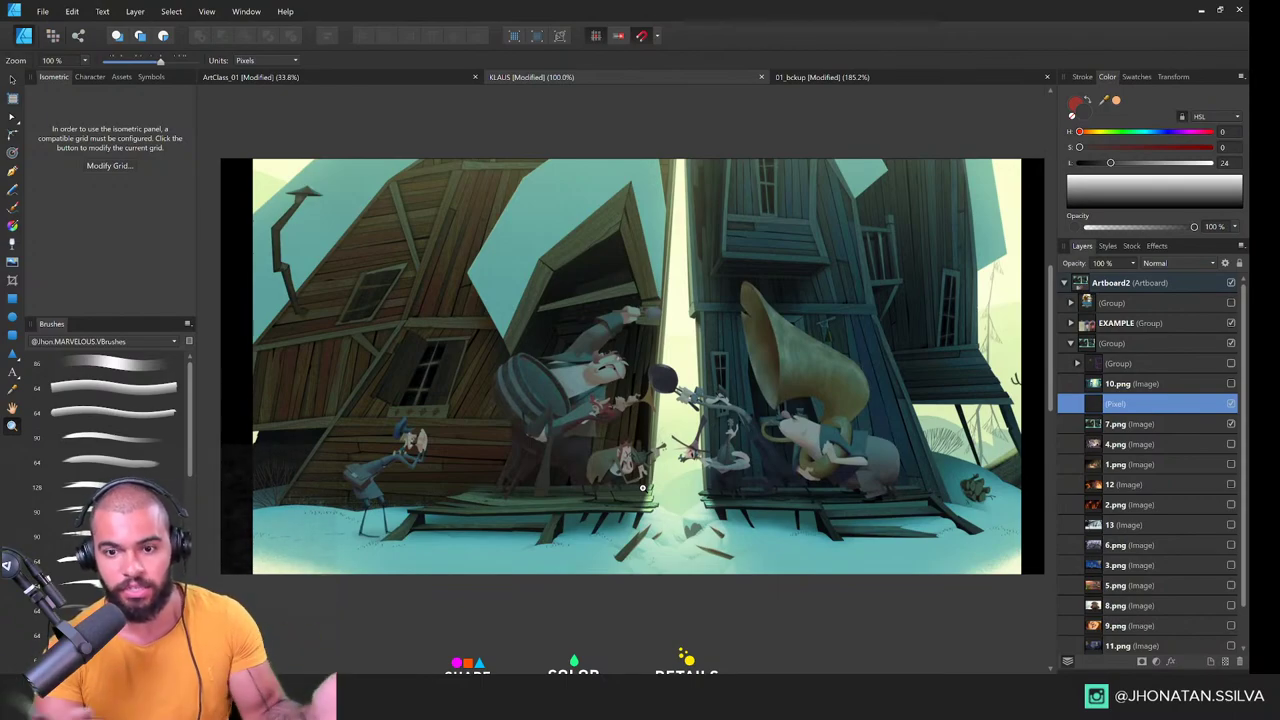
pyautogui.moveTo(348, 291)
pyautogui.mouseDown()
pyautogui.moveTo(434, 314)
pyautogui.moveTo(349, 340)
pyautogui.moveTo(351, 423)
pyautogui.mouseUp()
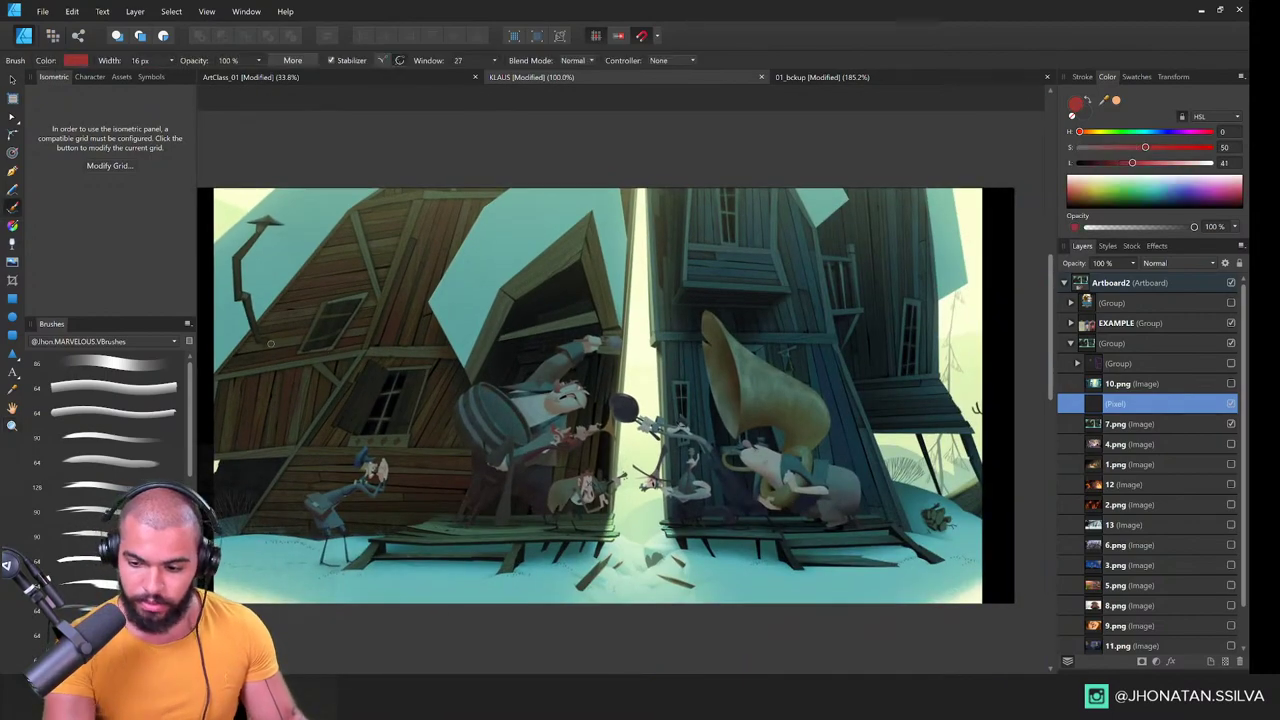
pyautogui.moveTo(200, 385); pyautogui.dragTo(400, 172)
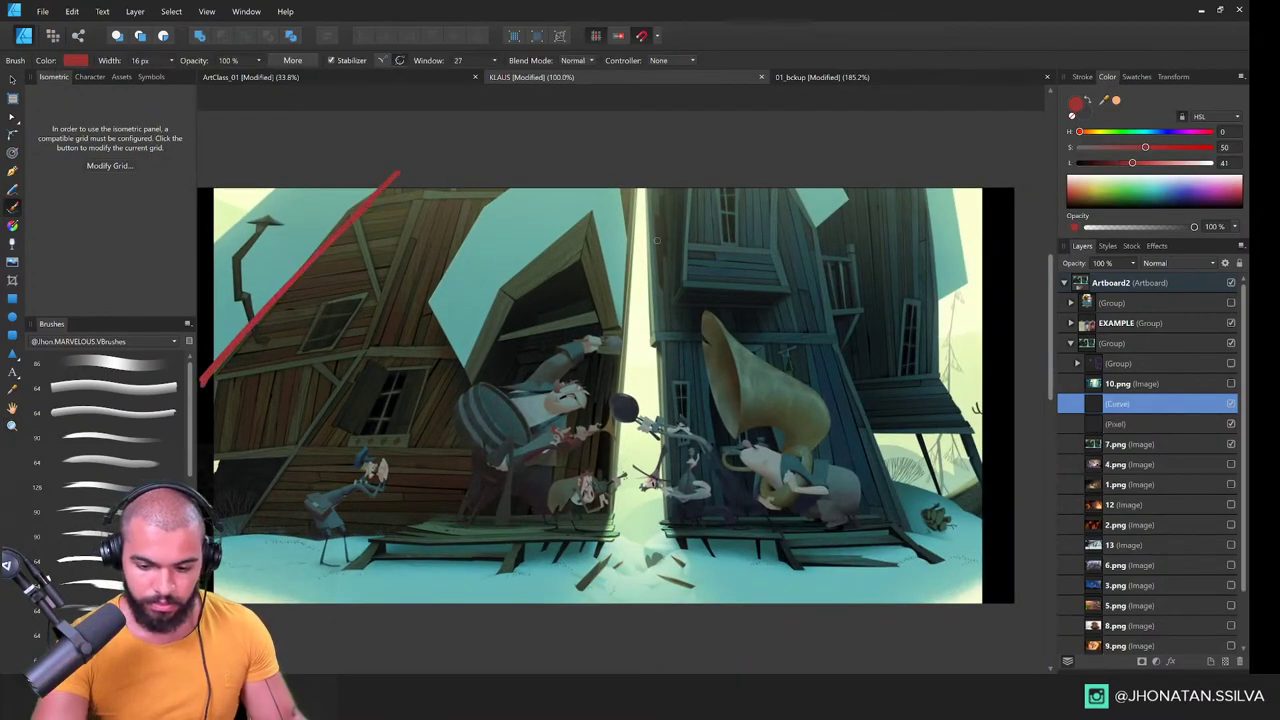
pyautogui.moveTo(637, 172); pyautogui.dragTo(620, 420)
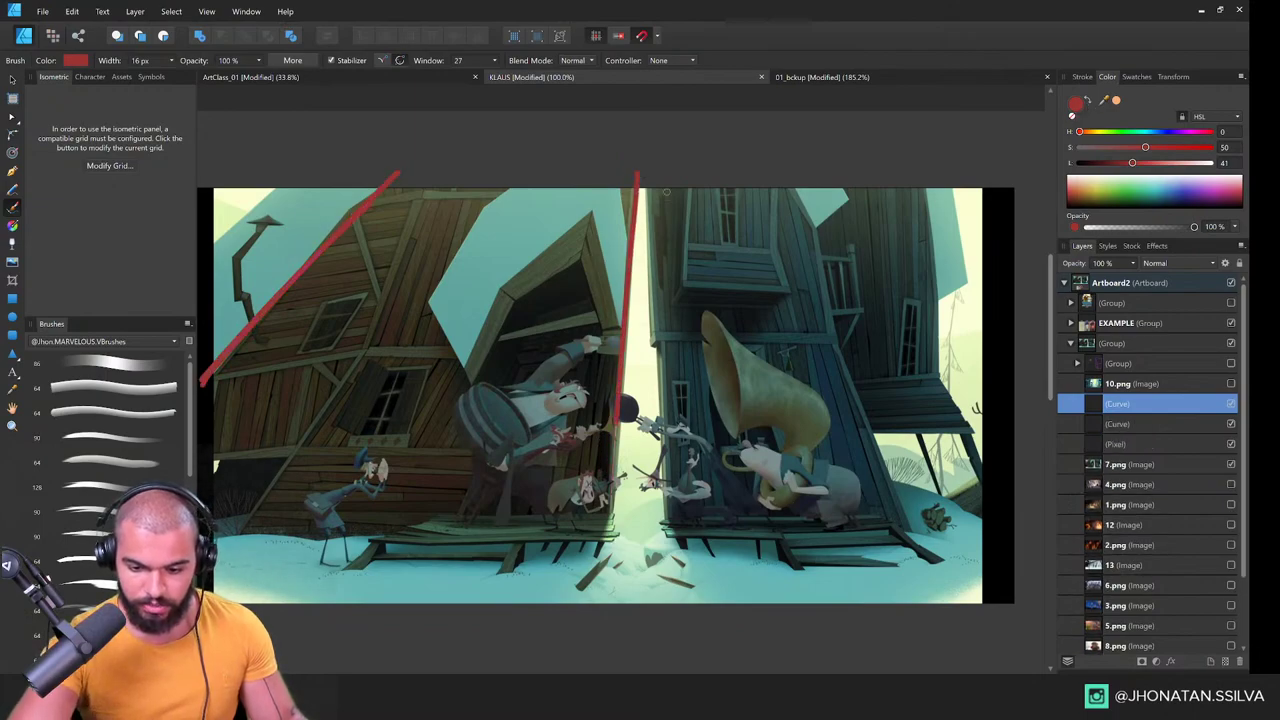
pyautogui.moveTo(652, 174)
pyautogui.mouseDown()
pyautogui.moveTo(656, 255)
pyautogui.moveTo(676, 515)
pyautogui.mouseUp()
pyautogui.moveTo(806, 194); pyautogui.dragTo(895, 520)
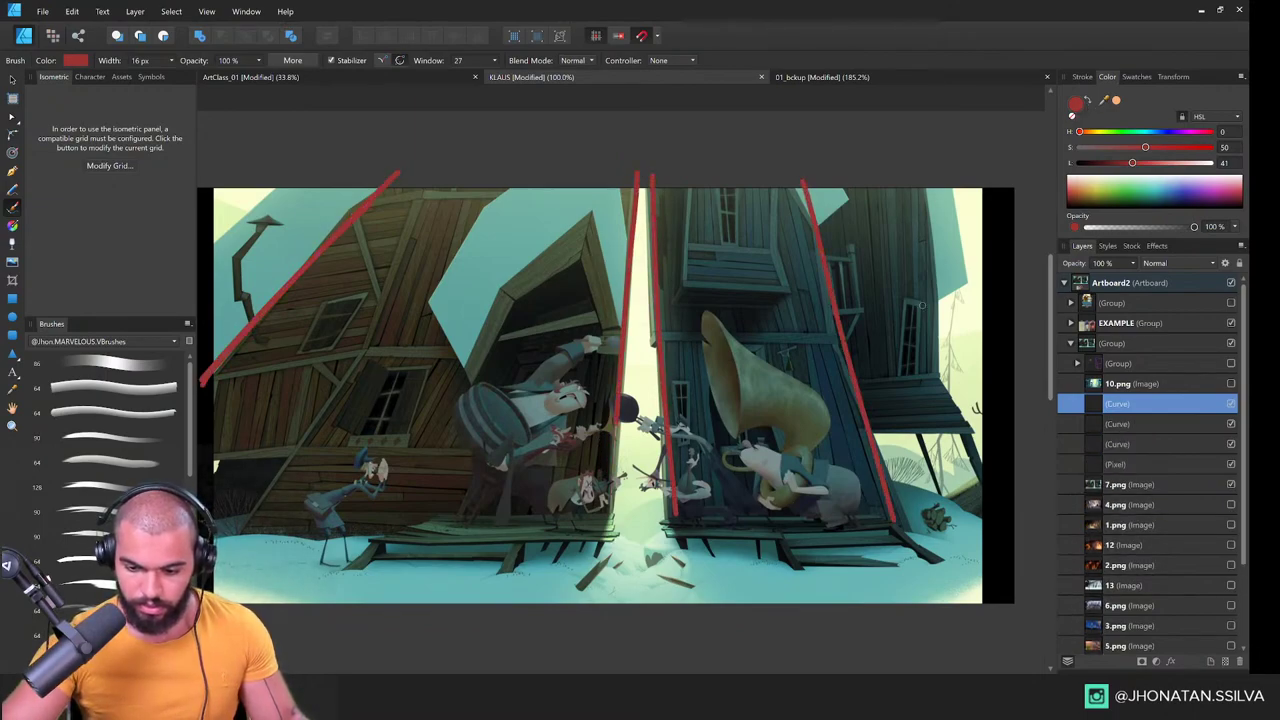
pyautogui.moveTo(857, 168); pyautogui.dragTo(881, 210)
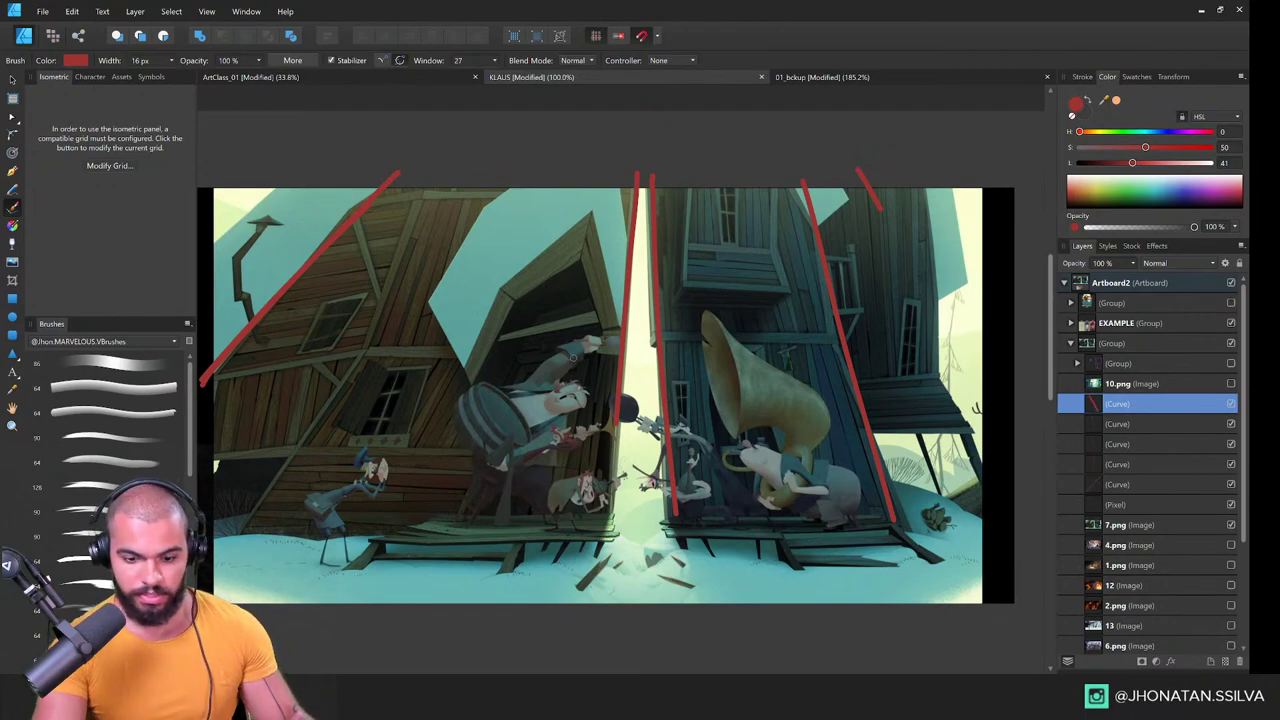
# Step: Paint one red arc over the drum-carrying group and a mirrored arc over the horn and its player
pyautogui.moveTo(573, 357); pyautogui.dragTo(516, 339)
pyautogui.moveTo(496, 420); pyautogui.dragTo(639, 475)
pyautogui.moveTo(337, 545)
pyautogui.mouseDown()
pyautogui.moveTo(360, 450)
pyautogui.moveTo(701, 309)
pyautogui.mouseUp()
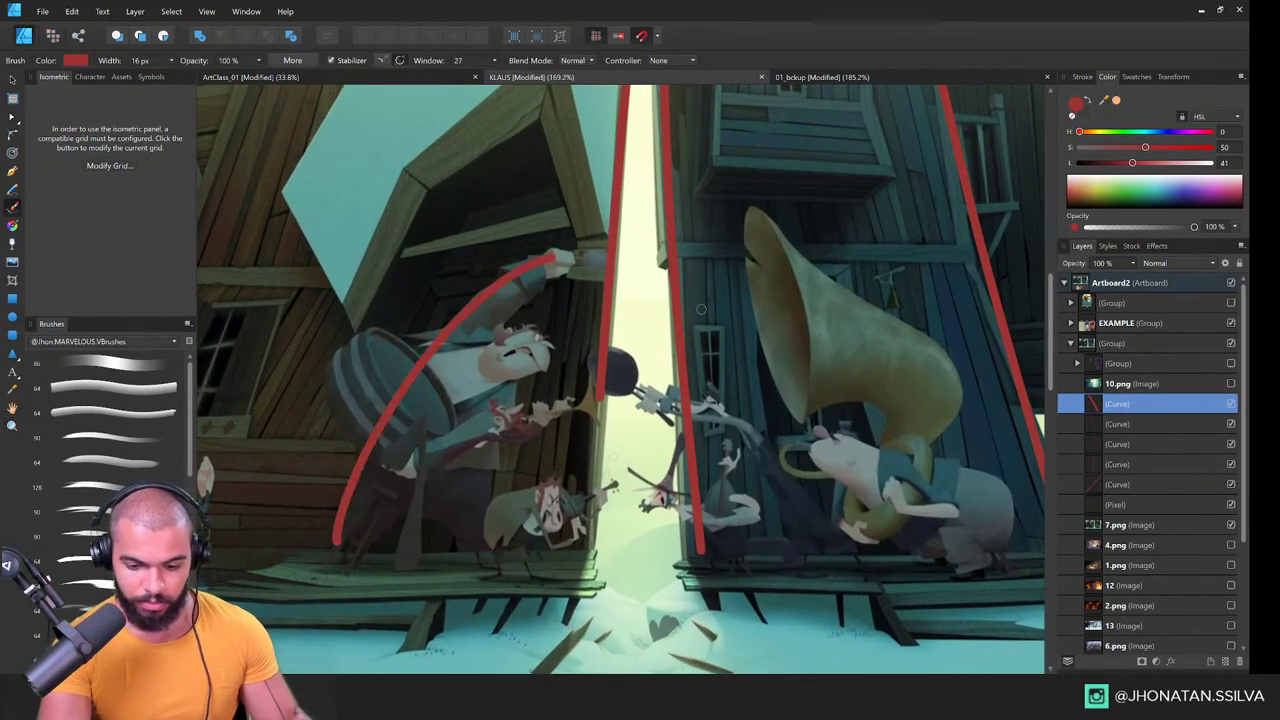
pyautogui.scroll(-2, 741, 384)
pyautogui.moveTo(871, 462)
pyautogui.mouseDown()
pyautogui.moveTo(796, 496)
pyautogui.moveTo(668, 330)
pyautogui.mouseUp()
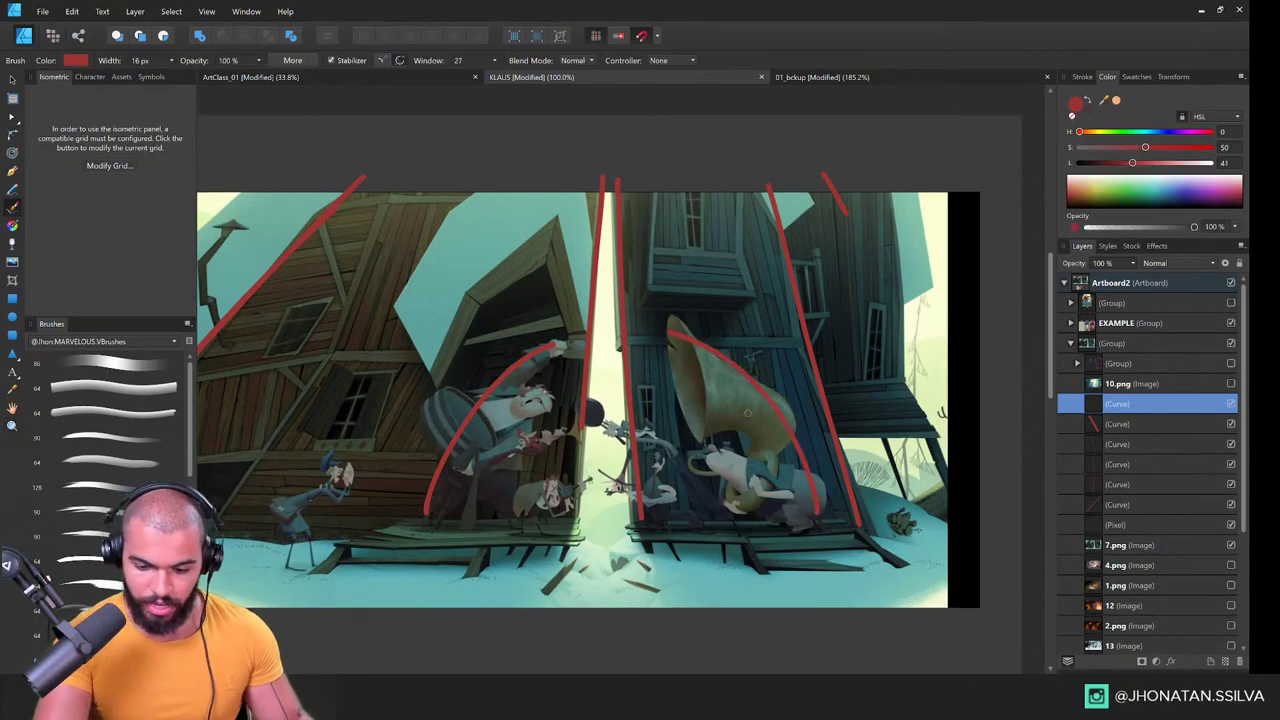
# Step: Examine how the red lines follow the houses, the characters and the horn, both up close and across the whole artwork
pyautogui.press('z')
pyautogui.scroll(4, 504, 427)
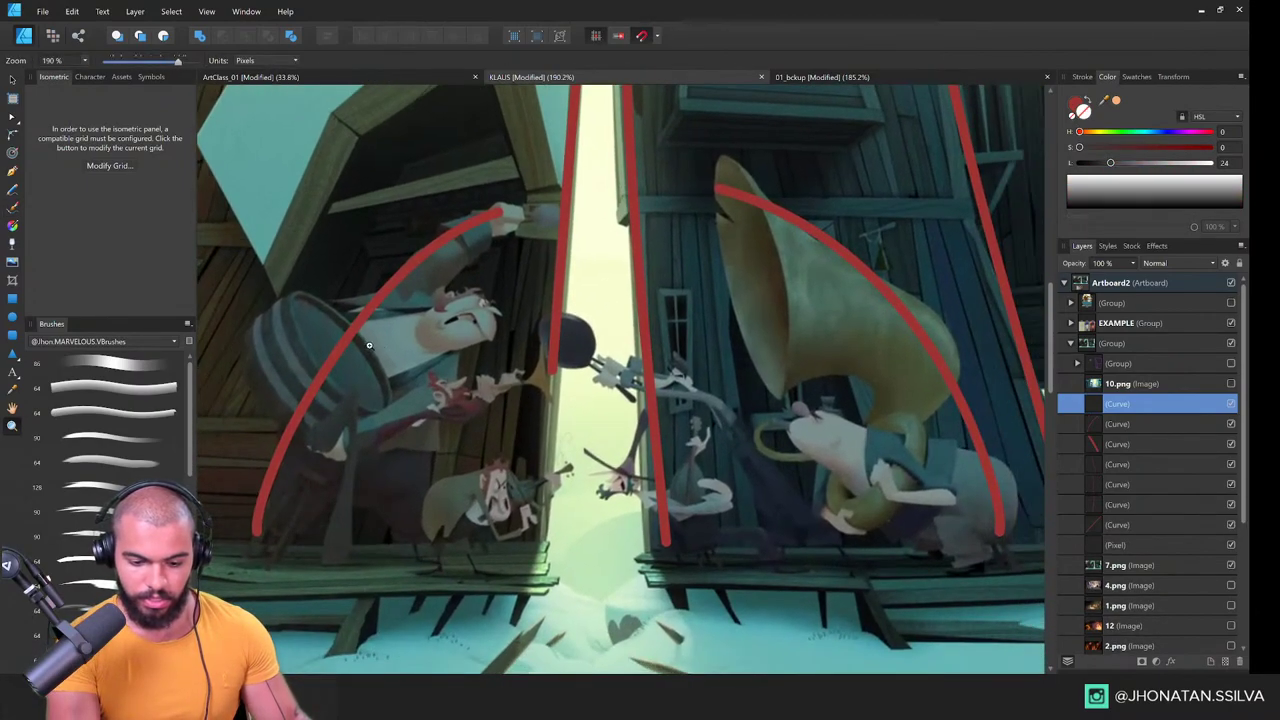
pyautogui.scroll(-5, 597, 393)
pyautogui.scroll(5, 489, 218)
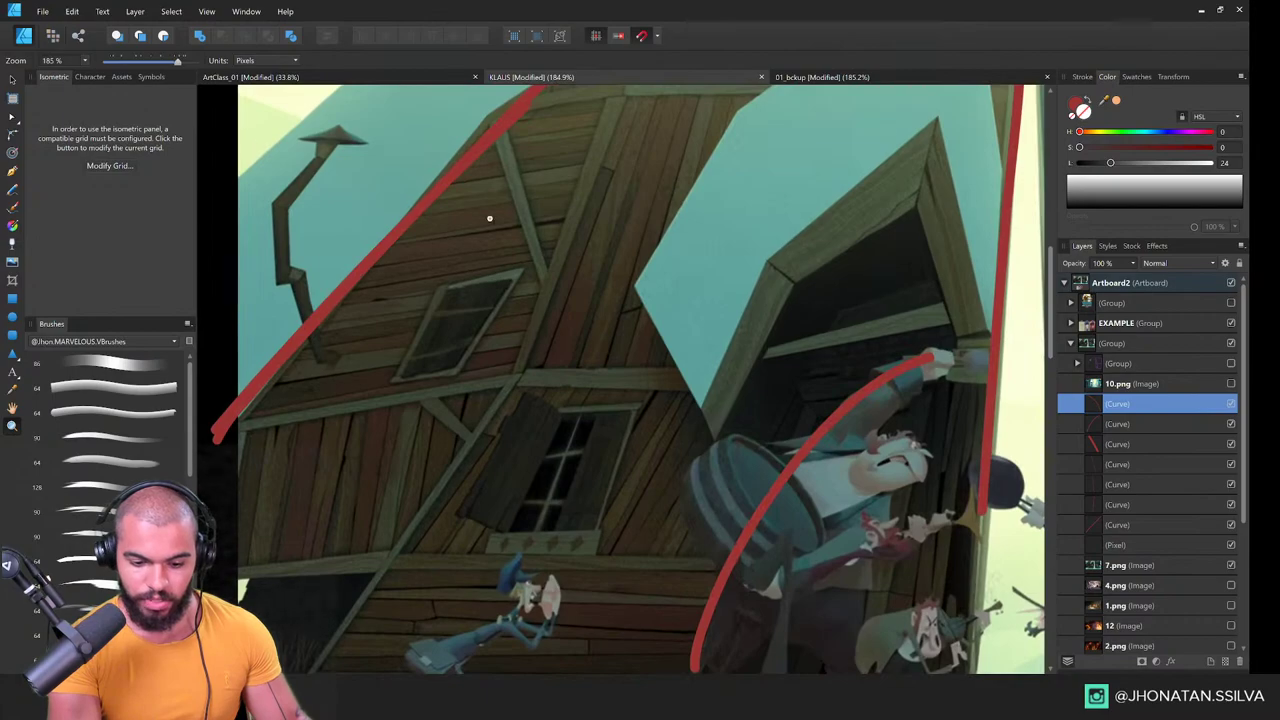
pyautogui.scroll(-5, 492, 291)
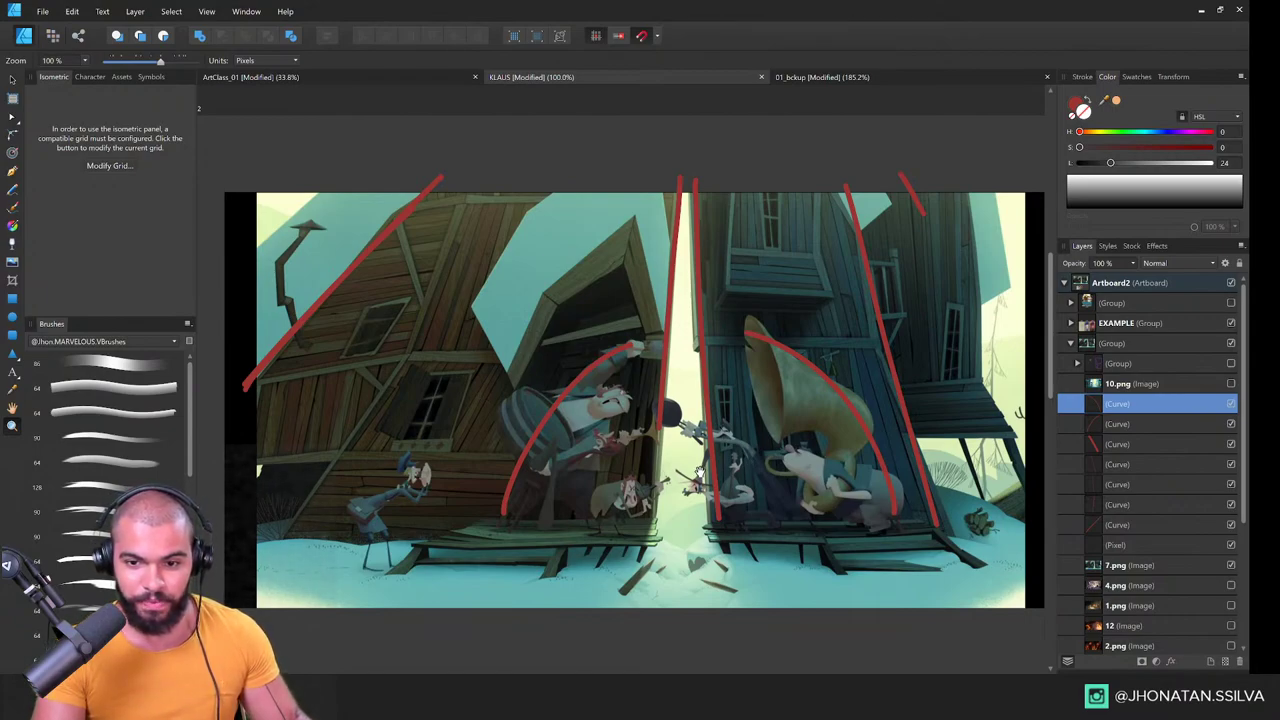
pyautogui.moveTo(700, 472)
pyautogui.mouseDown()
pyautogui.moveTo(437, 380)
pyautogui.moveTo(714, 457)
pyautogui.mouseUp()
pyautogui.moveTo(456, 309); pyautogui.dragTo(399, 330)
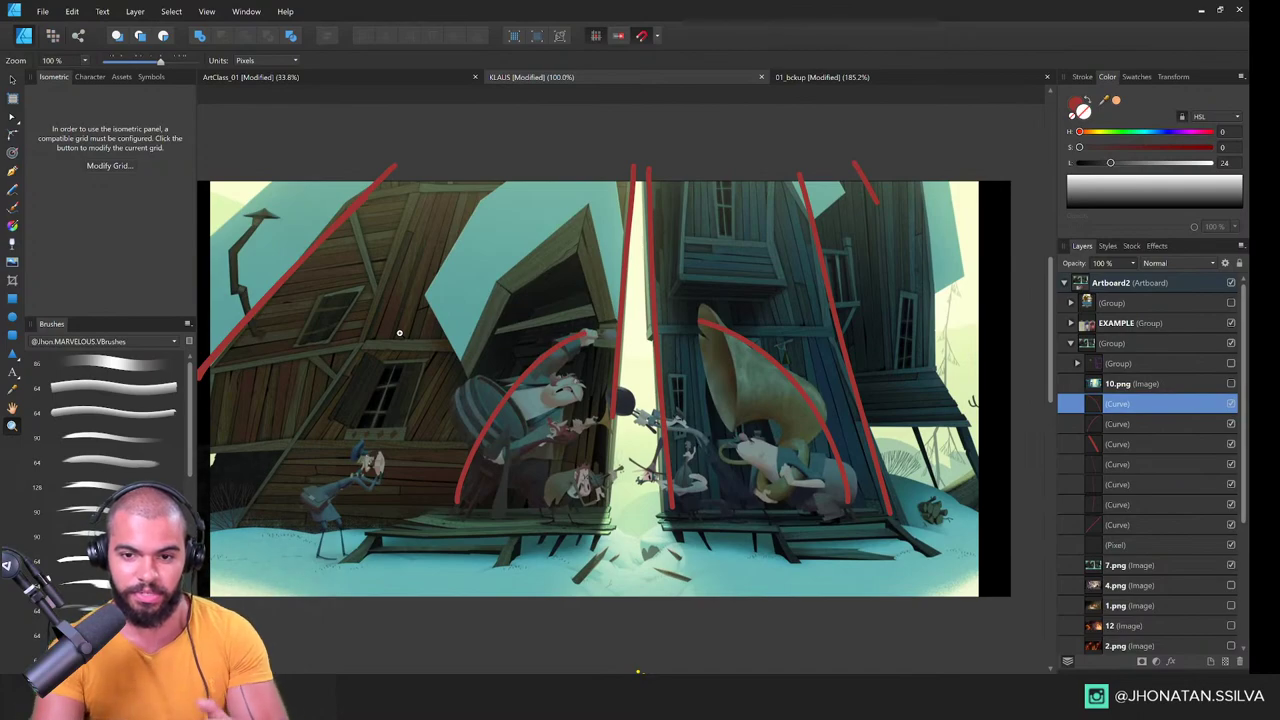
pyautogui.moveTo(676, 396)
pyautogui.mouseDown()
pyautogui.moveTo(652, 392)
pyautogui.moveTo(682, 393)
pyautogui.mouseUp()
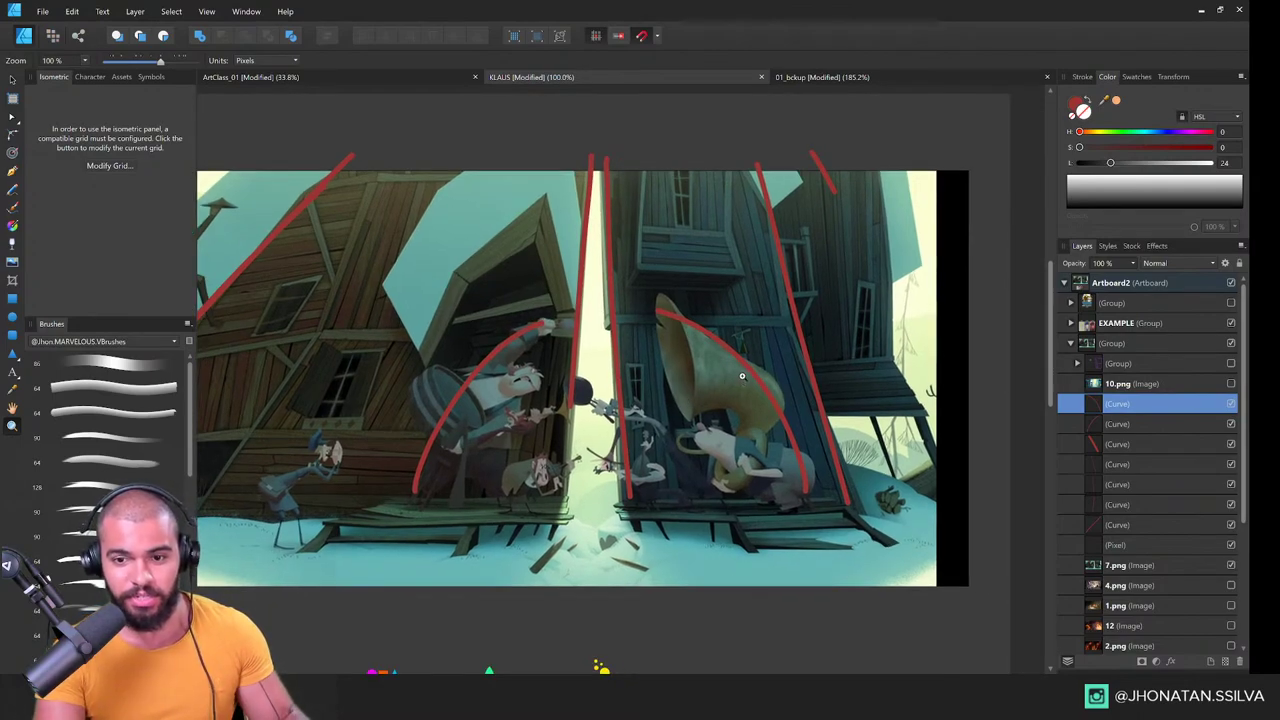
pyautogui.scroll(2, 801, 414)
pyautogui.scroll(2, 783, 446)
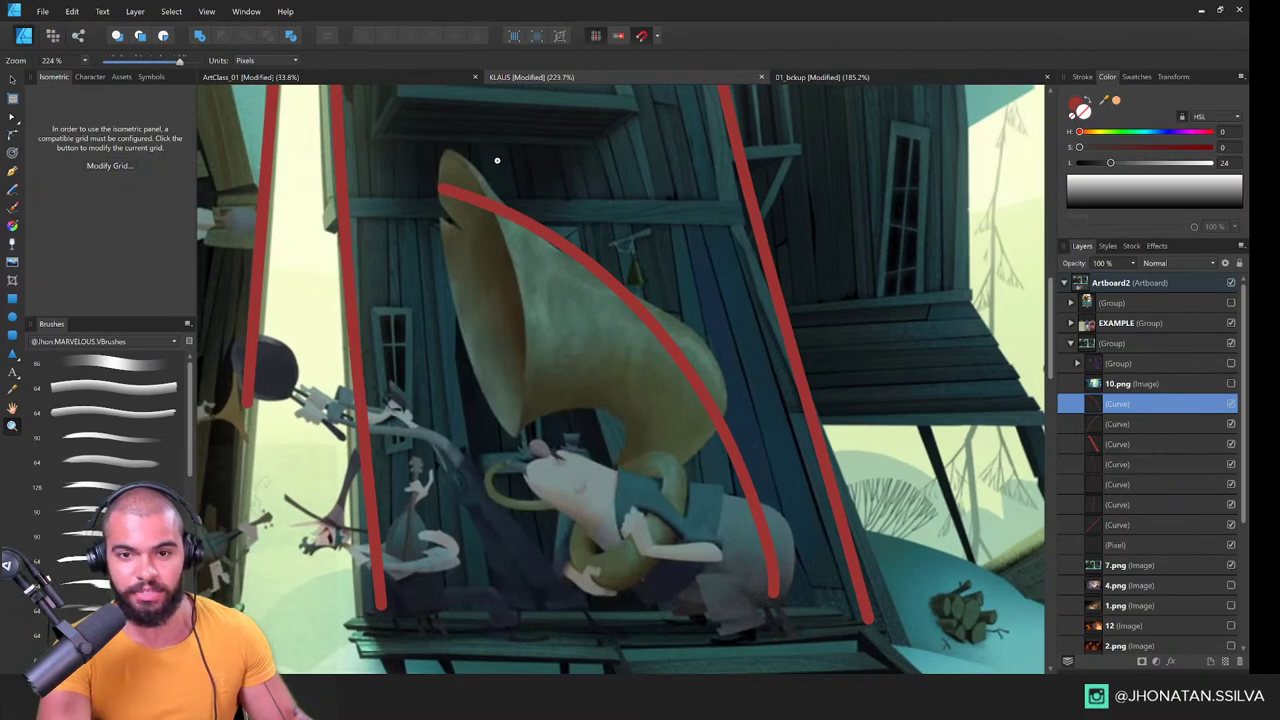
pyautogui.scroll(-3, 640, 350)
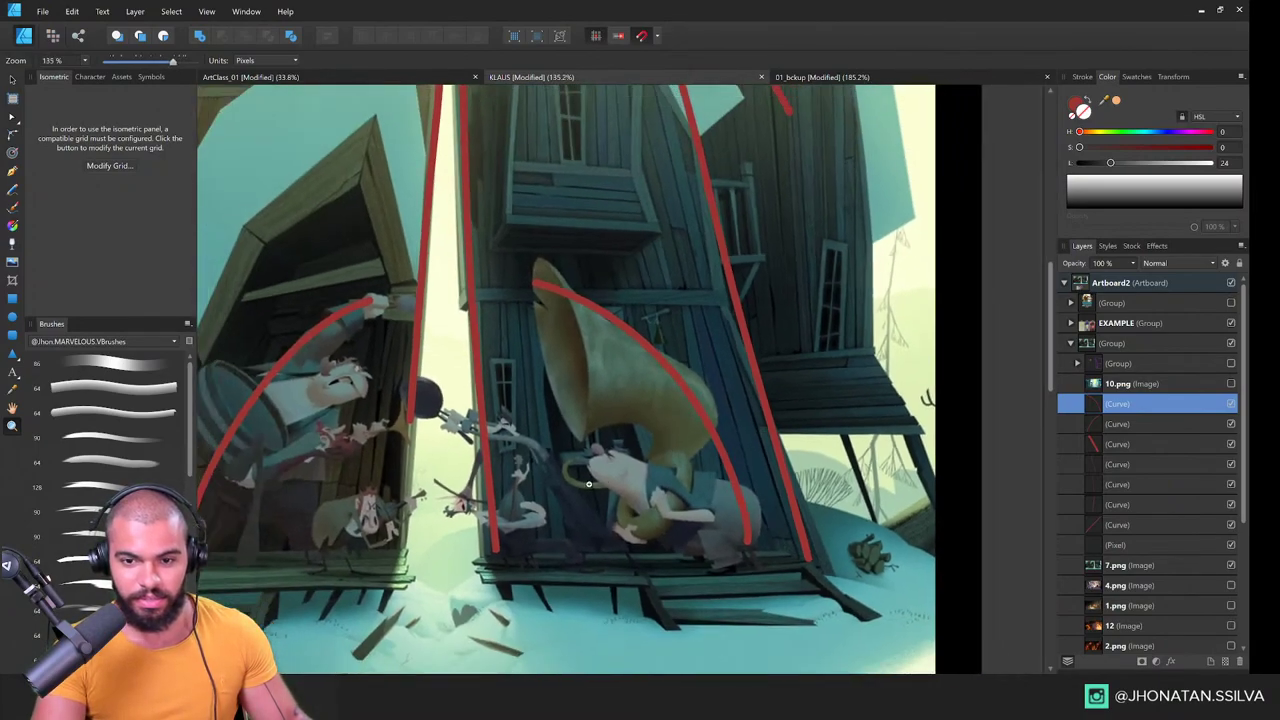
# Step: Delete the red arc over the horn and shift the 7.png image slightly to the right
pyautogui.press('Delete')
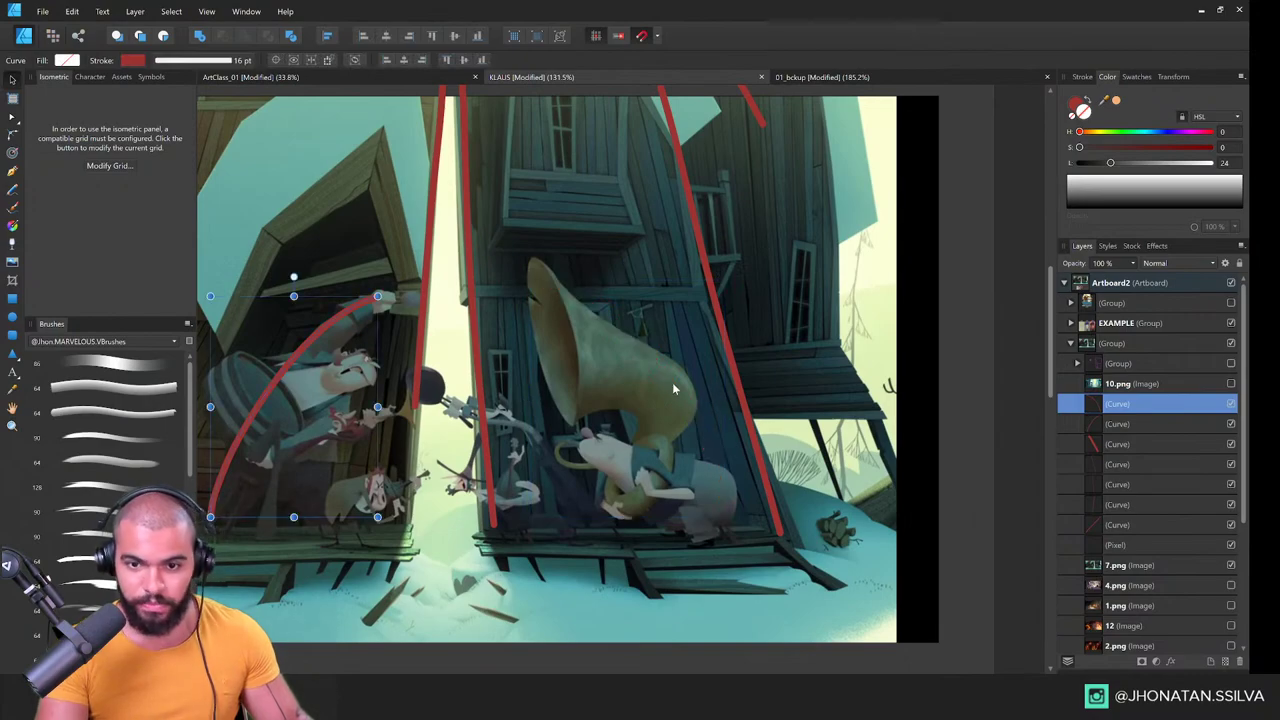
pyautogui.moveTo(605, 415); pyautogui.dragTo(681, 405)
pyautogui.press('space')
pyautogui.scroll(3, 651, 337)
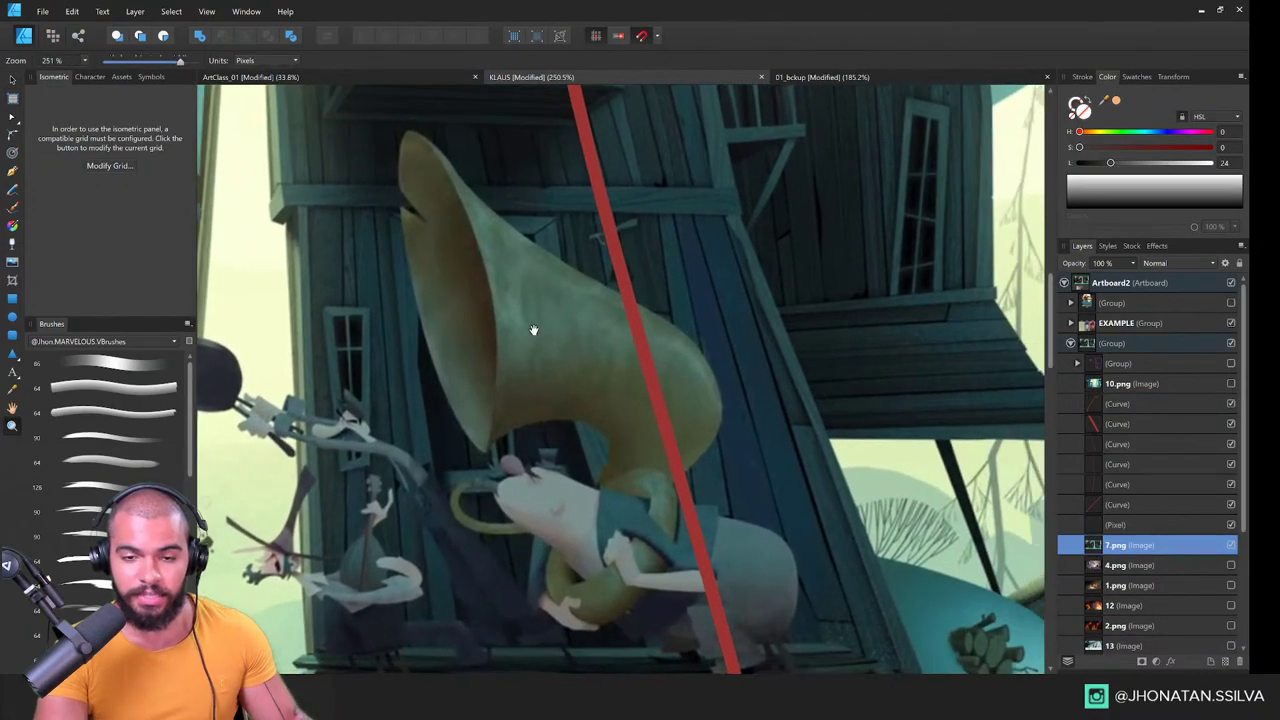
pyautogui.scroll(-5, 614, 328)
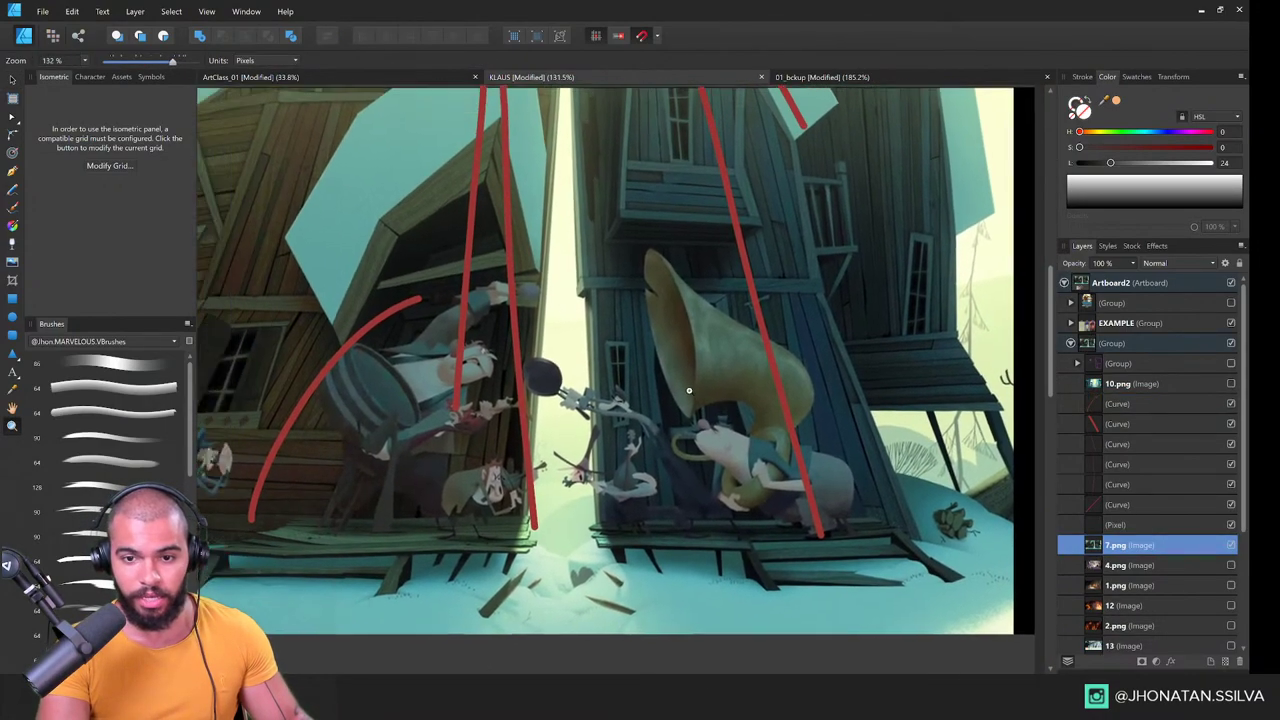
pyautogui.press('v')
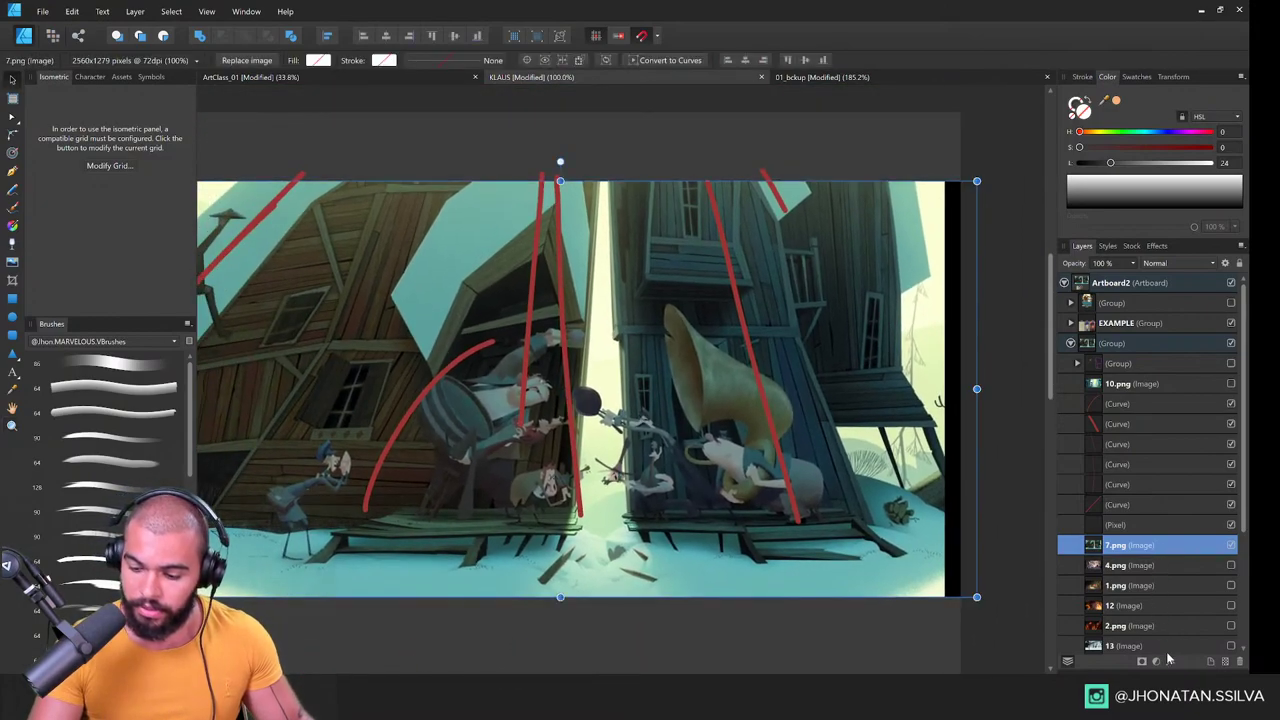
# Step: Turn the 7.png image grayscale with a black Color Overlay layer effect in Hue blend mode
pyautogui.click(1170, 661)
pyautogui.click(866, 321)
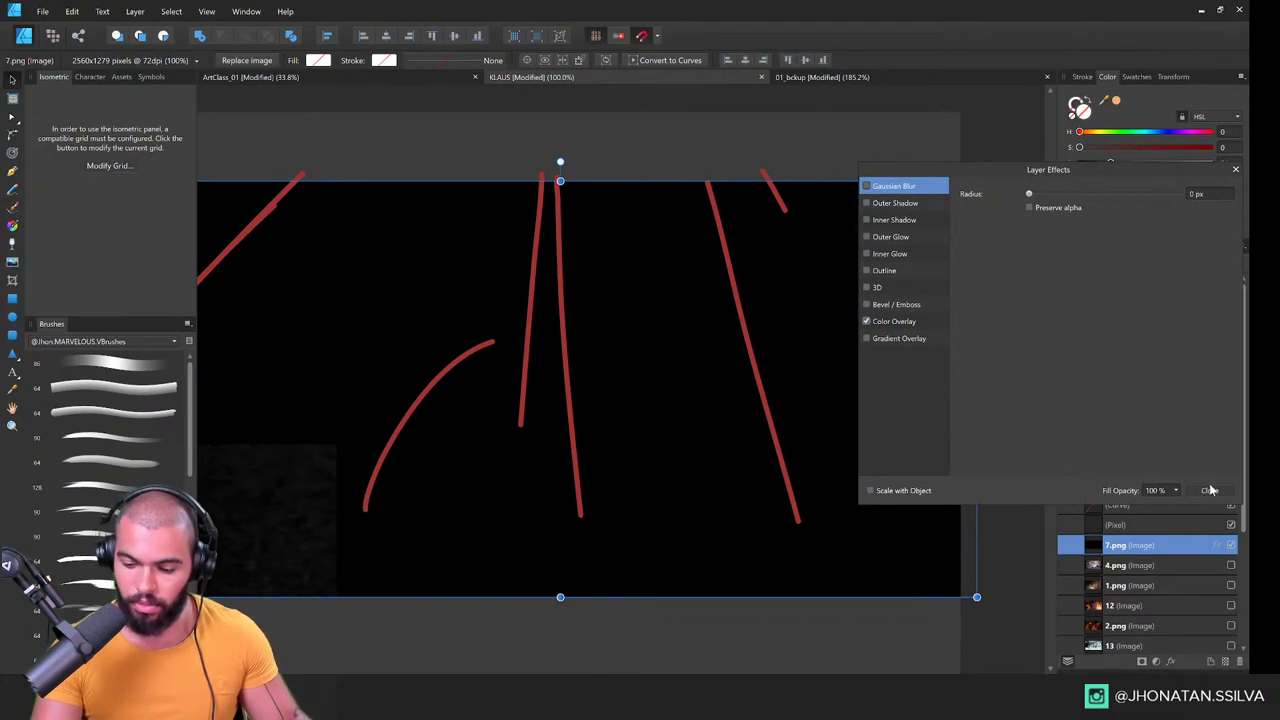
pyautogui.click(913, 322)
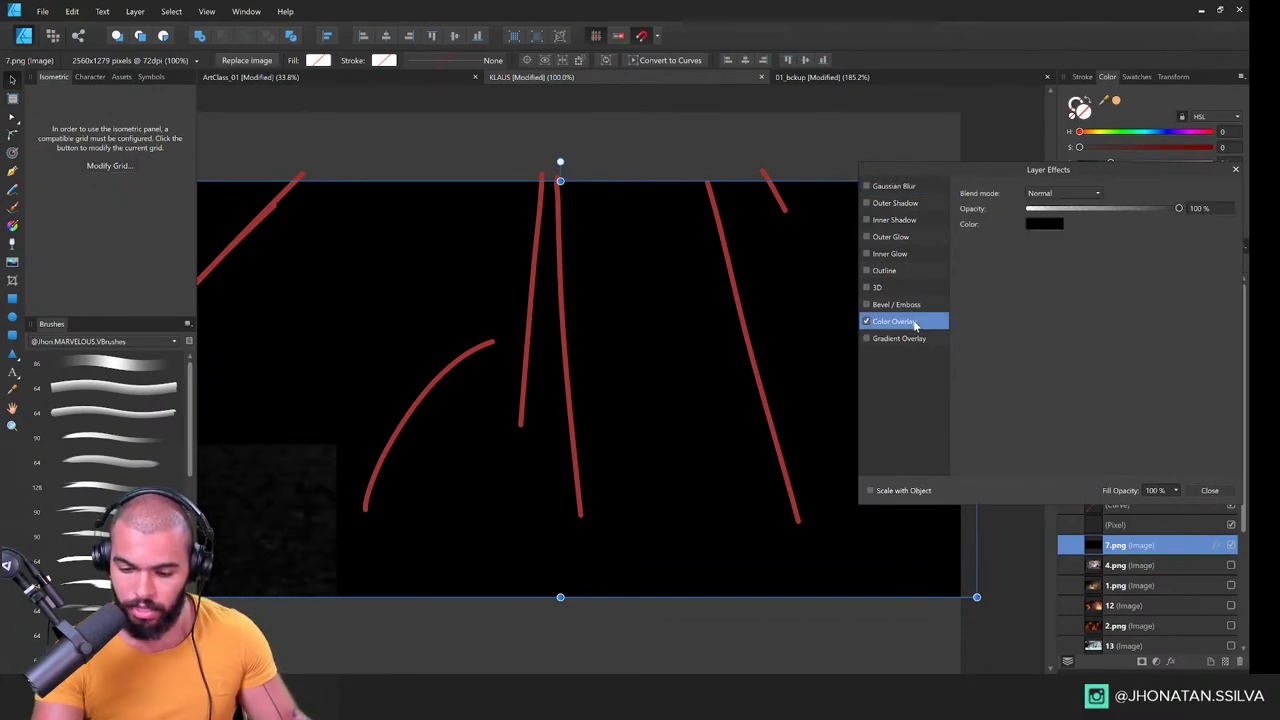
pyautogui.click(1058, 195)
pyautogui.moveTo(1097, 301); pyautogui.dragTo(1096, 383)
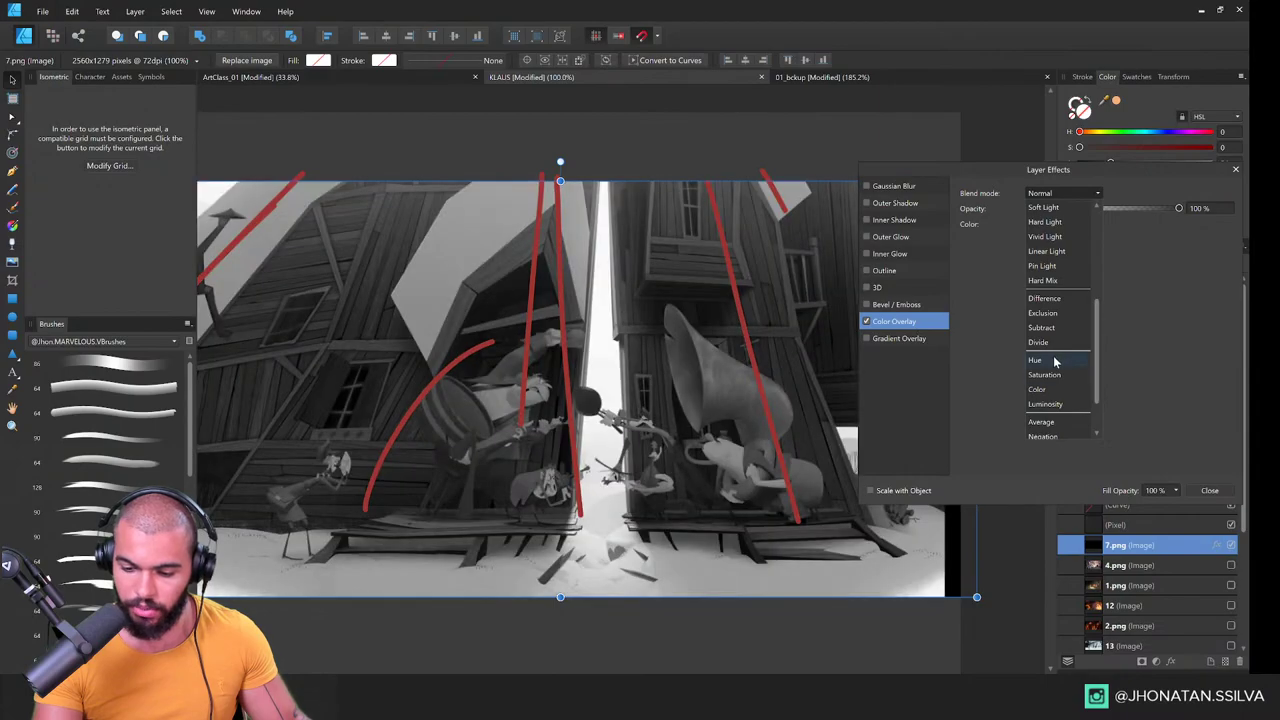
pyautogui.click(1057, 362)
pyautogui.click(1210, 490)
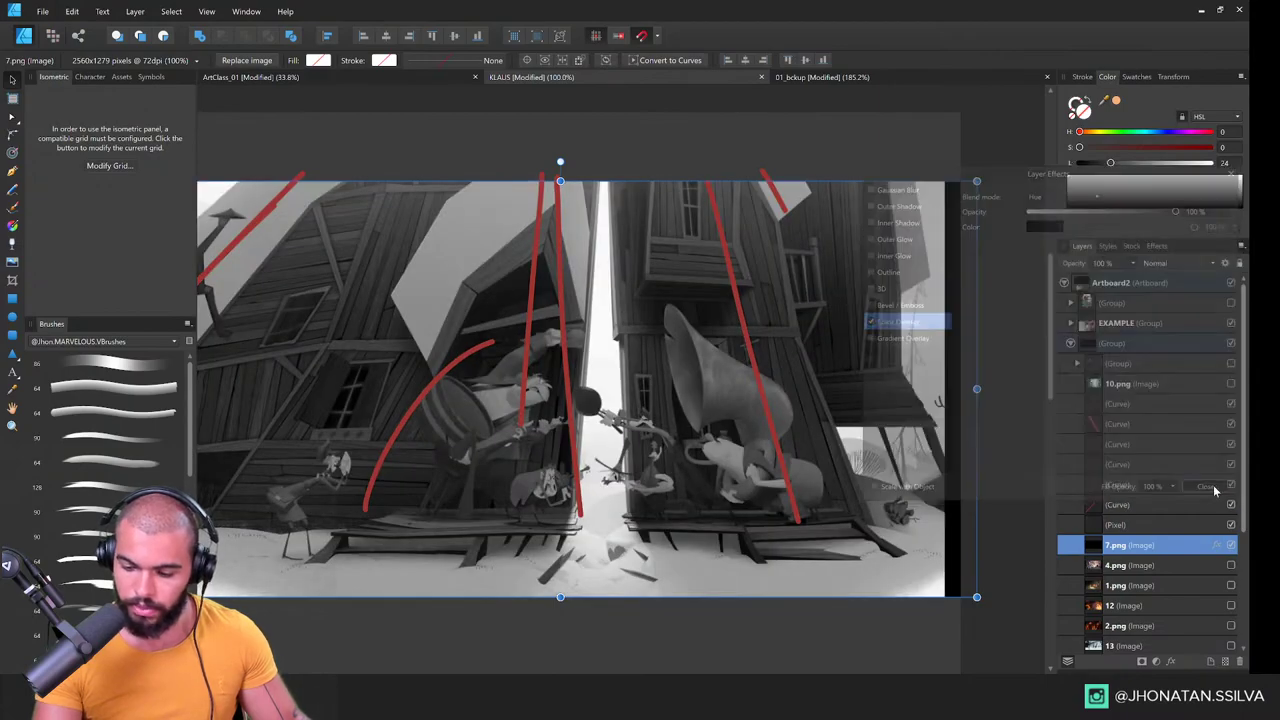
# Step: Select the six red curves above the pixel layer and hide them all
pyautogui.click(1131, 407)
pyautogui.keyDown('shift'); pyautogui.click(1144, 503); pyautogui.keyUp('shift')
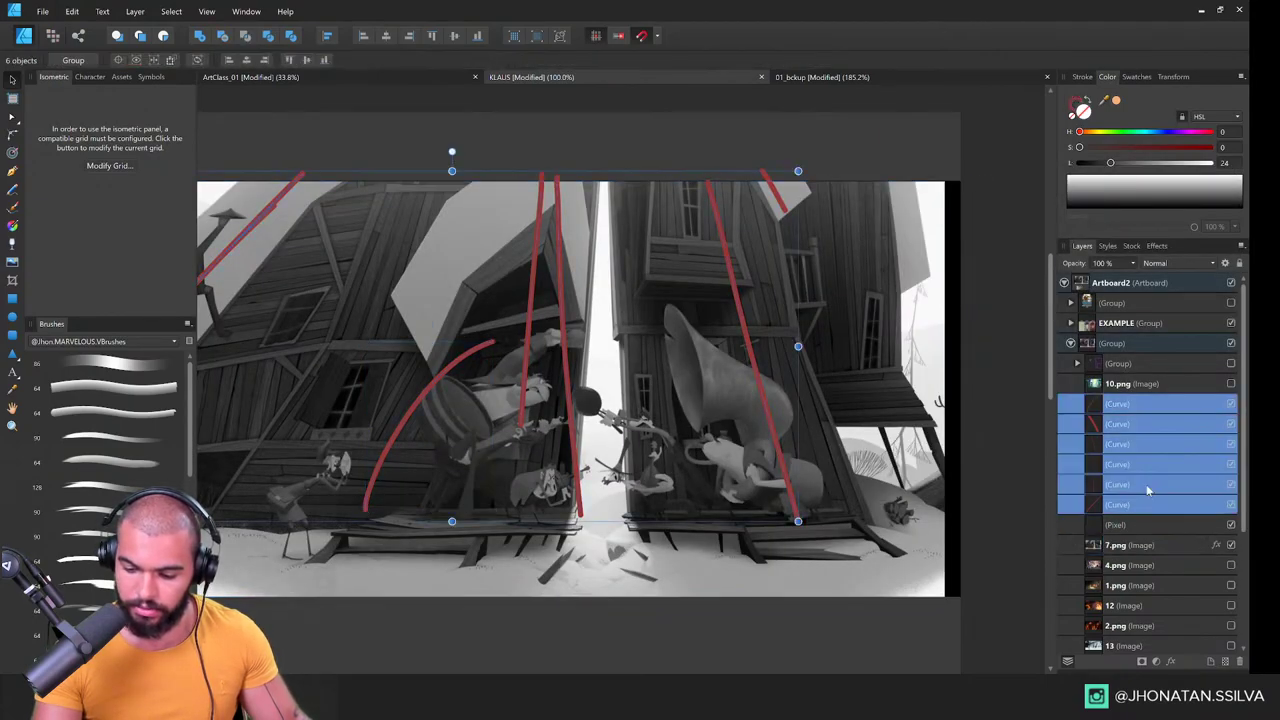
pyautogui.click(1231, 404)
pyautogui.press('z')
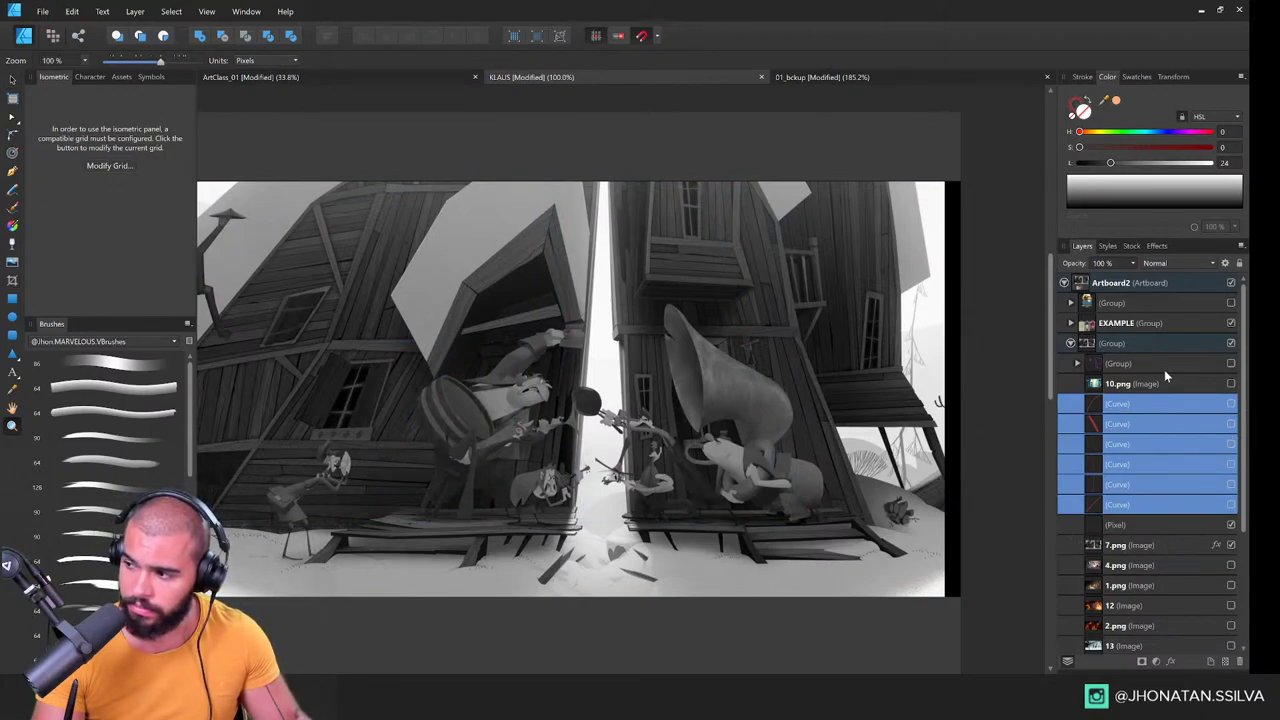
pyautogui.scroll(4, 740, 400)
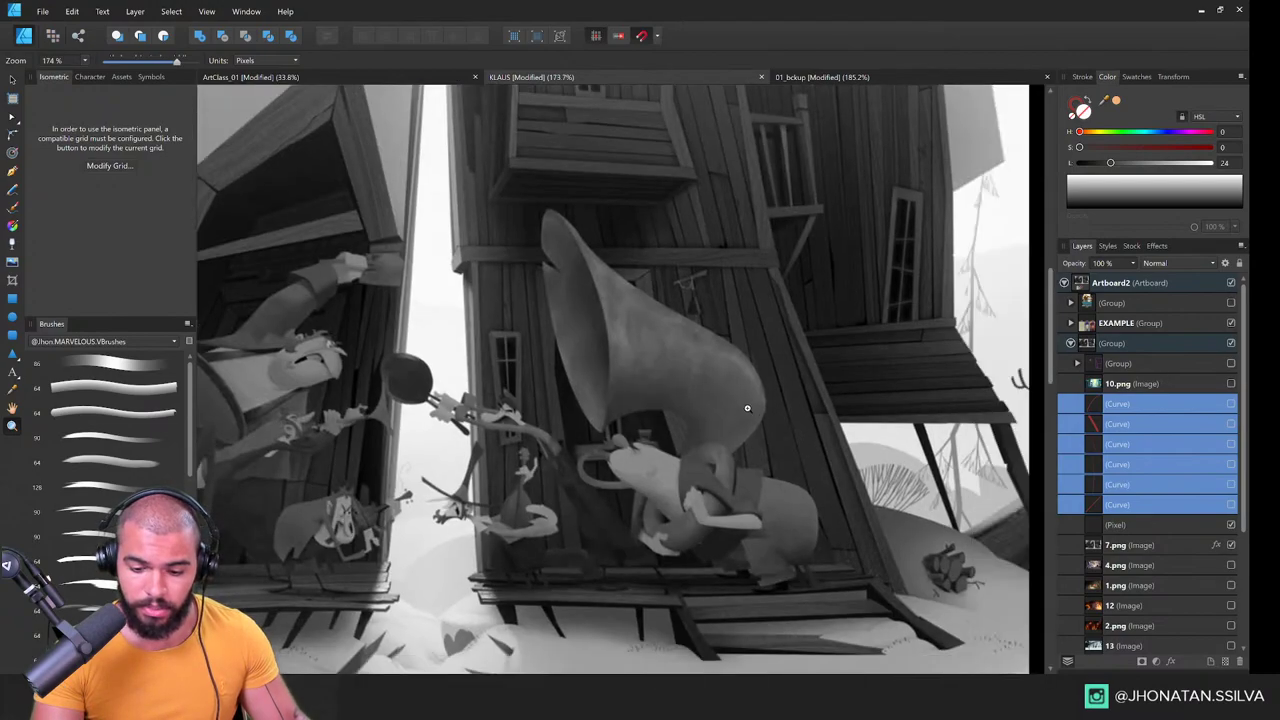
pyautogui.hotkey('ctrl', '1')
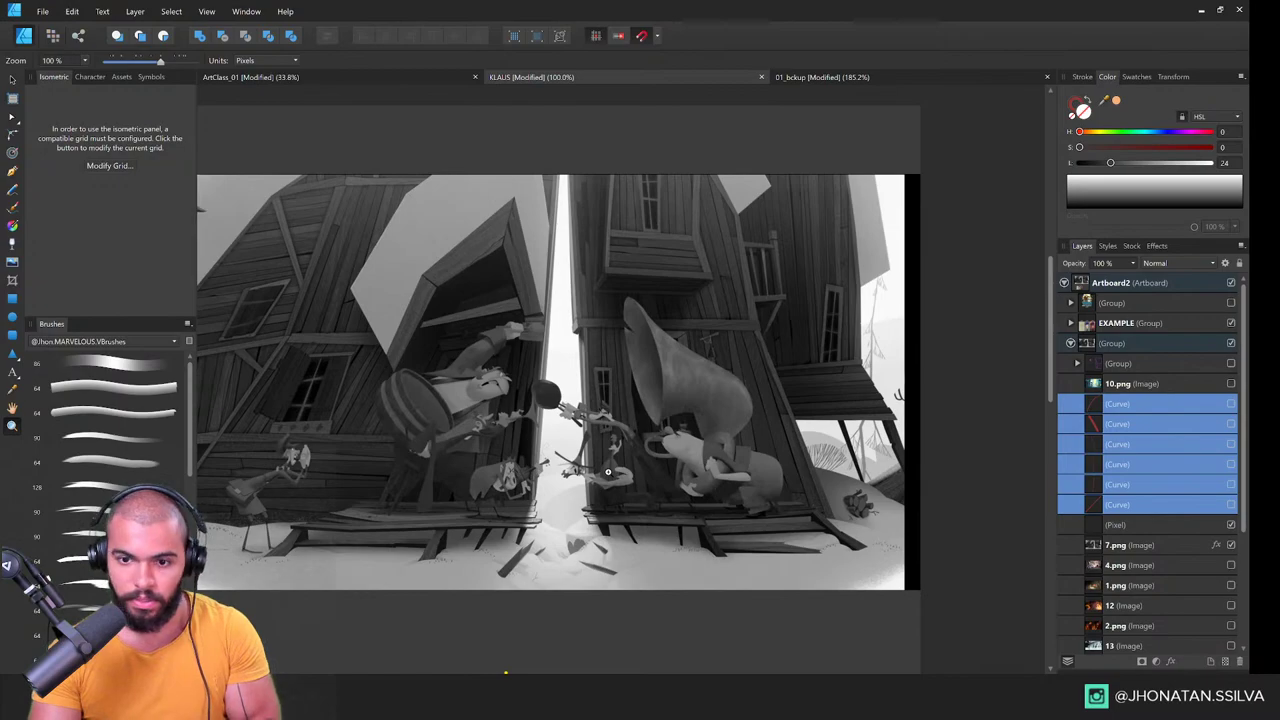
pyautogui.moveTo(720, 403); pyautogui.dragTo(590, 442)
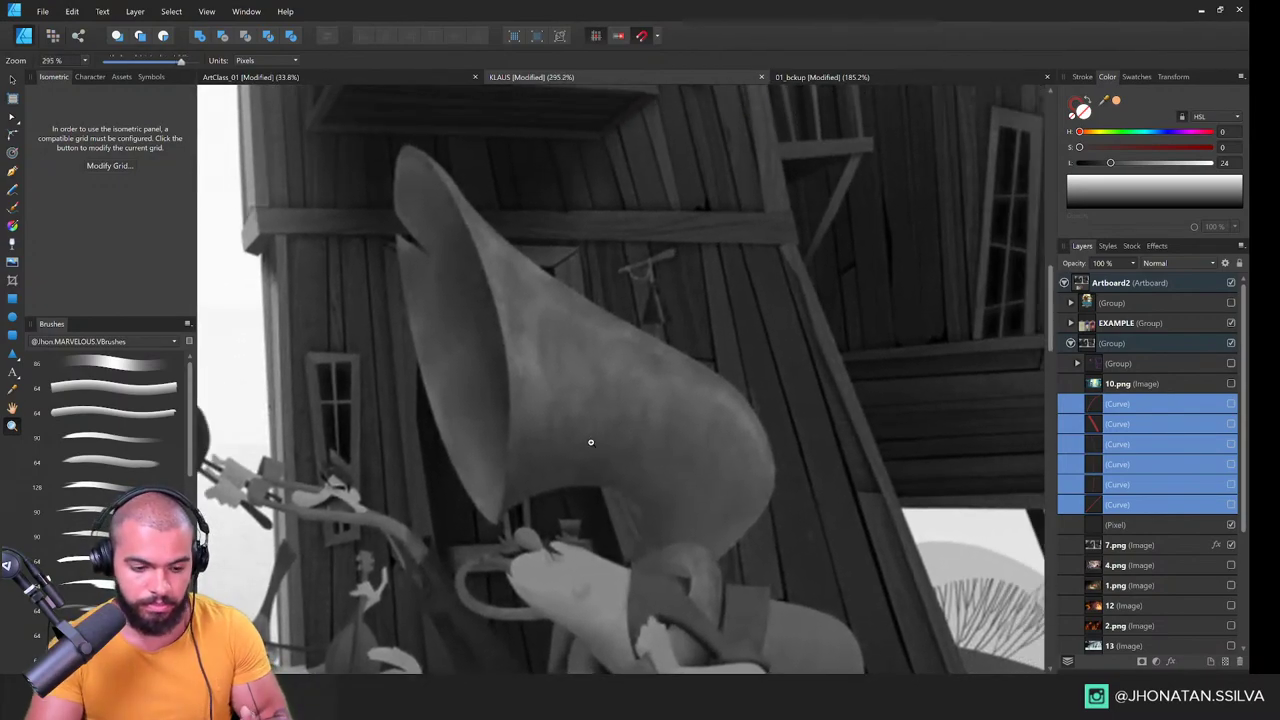
# Step: Try to trace the edge of the horn's opening with the Pencil tool
pyautogui.press('b')
pyautogui.scroll(2, 629, 434)
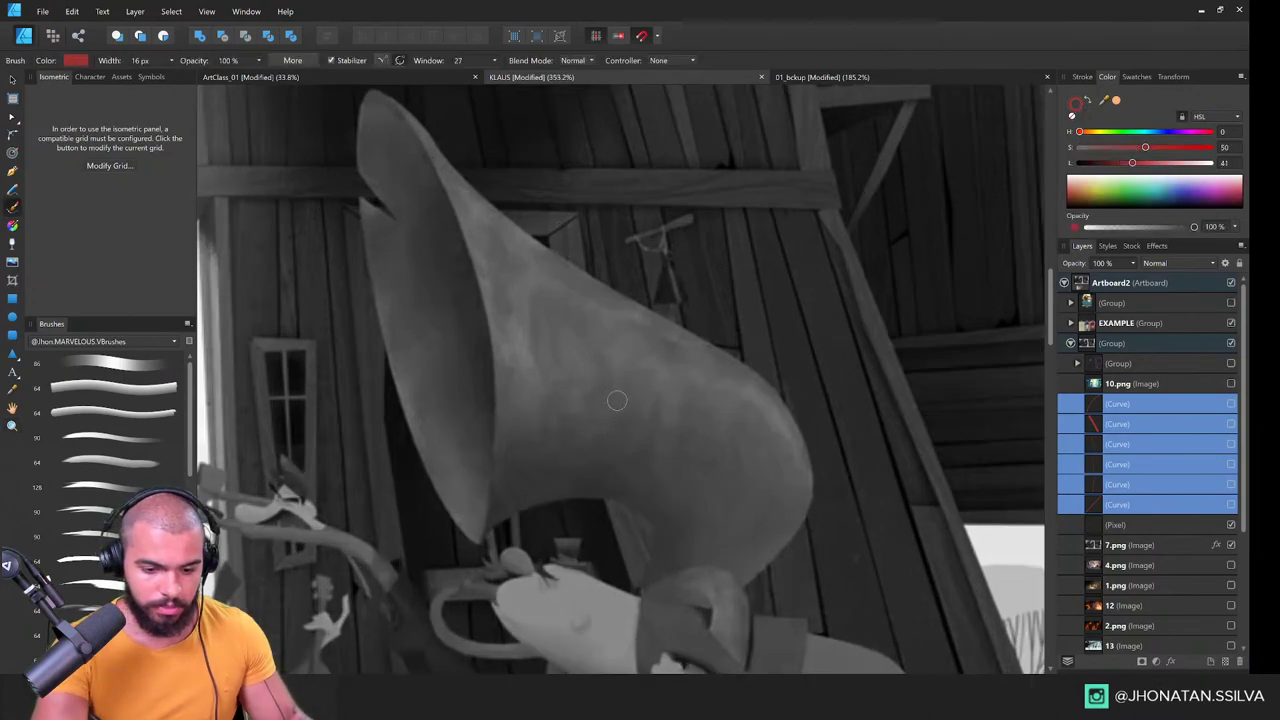
pyautogui.moveTo(544, 469); pyautogui.dragTo(548, 452)
pyautogui.press('n')
pyautogui.moveTo(527, 528); pyautogui.dragTo(551, 565)
pyautogui.moveTo(546, 396); pyautogui.dragTo(540, 368)
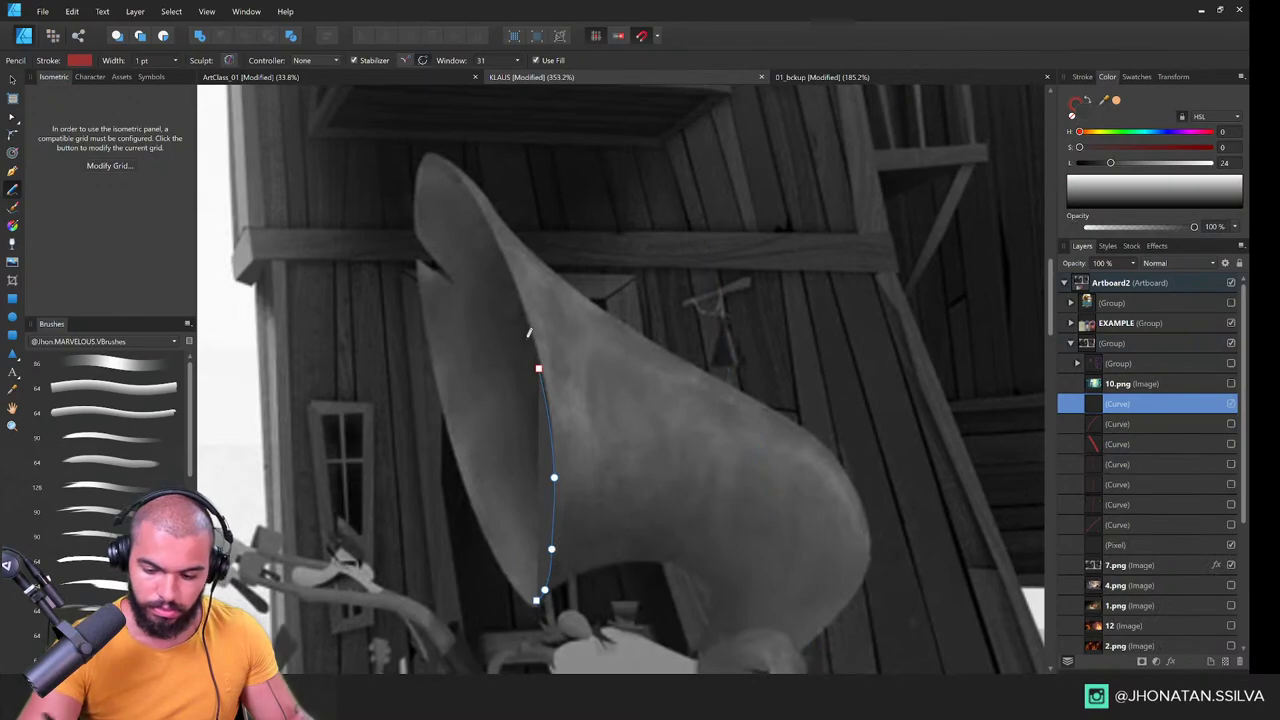
pyautogui.hotkey('ctrl', 'z')
# Step: Clear the selection, set the fill to red with saturation 62 and lightness 61, and select the pixel layer above 7.png
pyautogui.hotkey('ctrl', 'd')
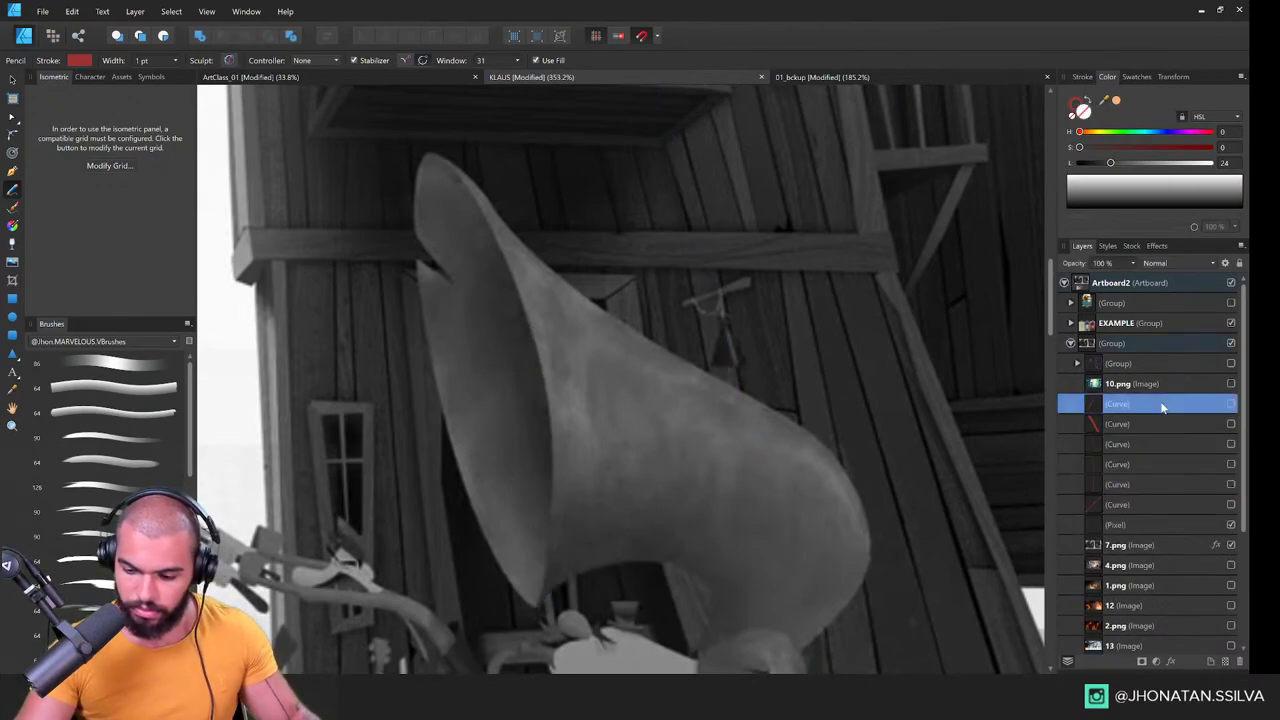
pyautogui.click(1160, 147)
pyautogui.moveTo(1147, 163); pyautogui.dragTo(1160, 163)
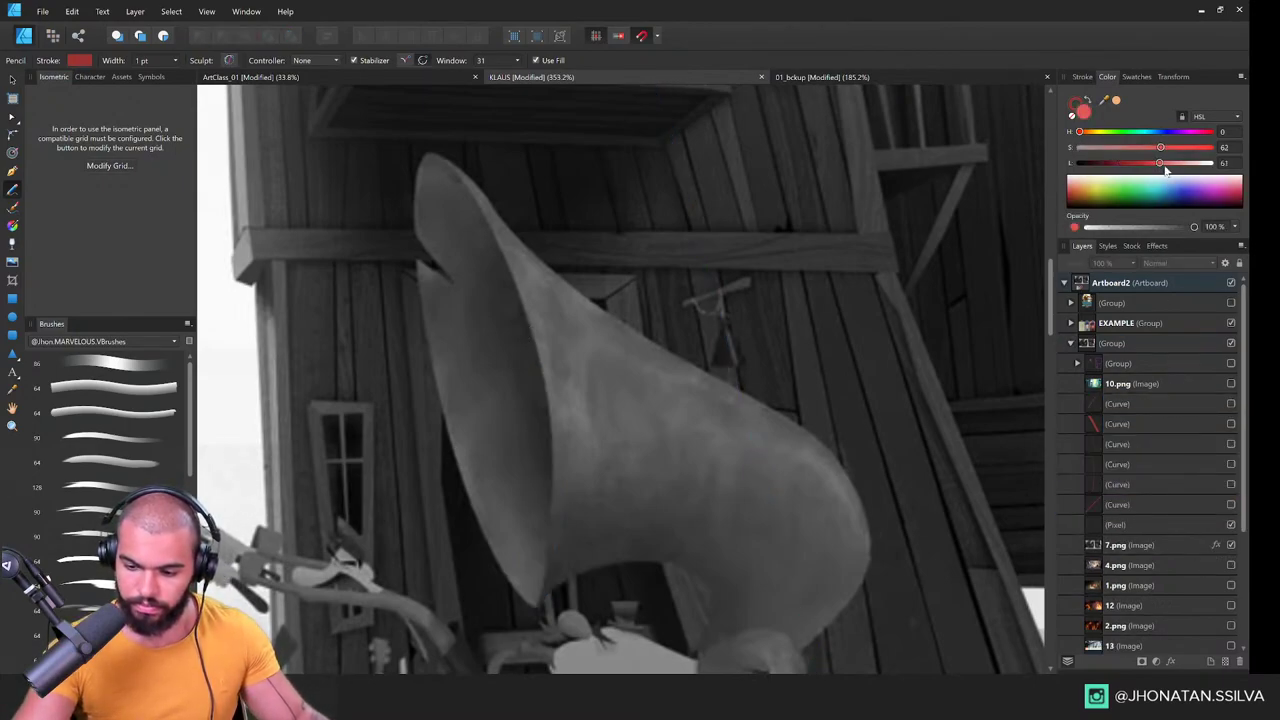
pyautogui.click(1133, 523)
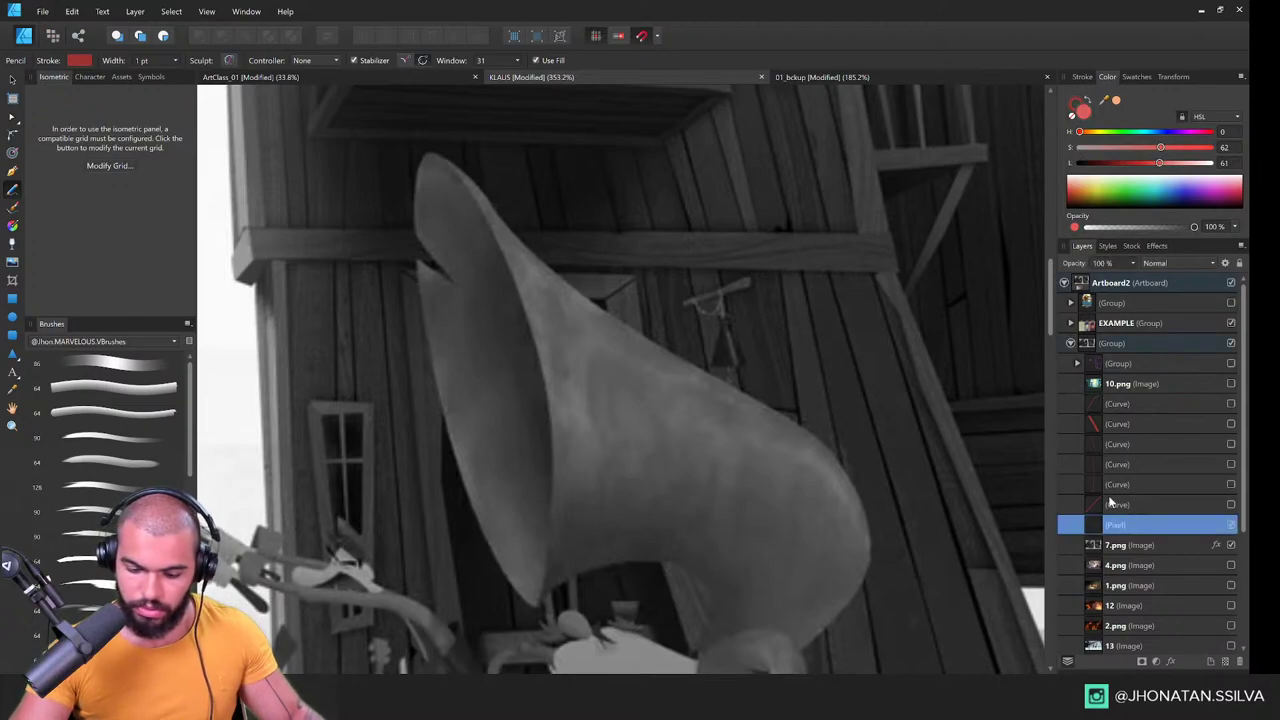
# Step: Trace the horn's opening, including its notch, as a closed red-filled shape with the Pencil tool
pyautogui.moveTo(557, 551)
pyautogui.mouseDown()
pyautogui.moveTo(545, 410)
pyautogui.moveTo(478, 198)
pyautogui.moveTo(412, 200)
pyautogui.moveTo(452, 410)
pyautogui.moveTo(538, 598)
pyautogui.mouseUp()
pyautogui.press('a')
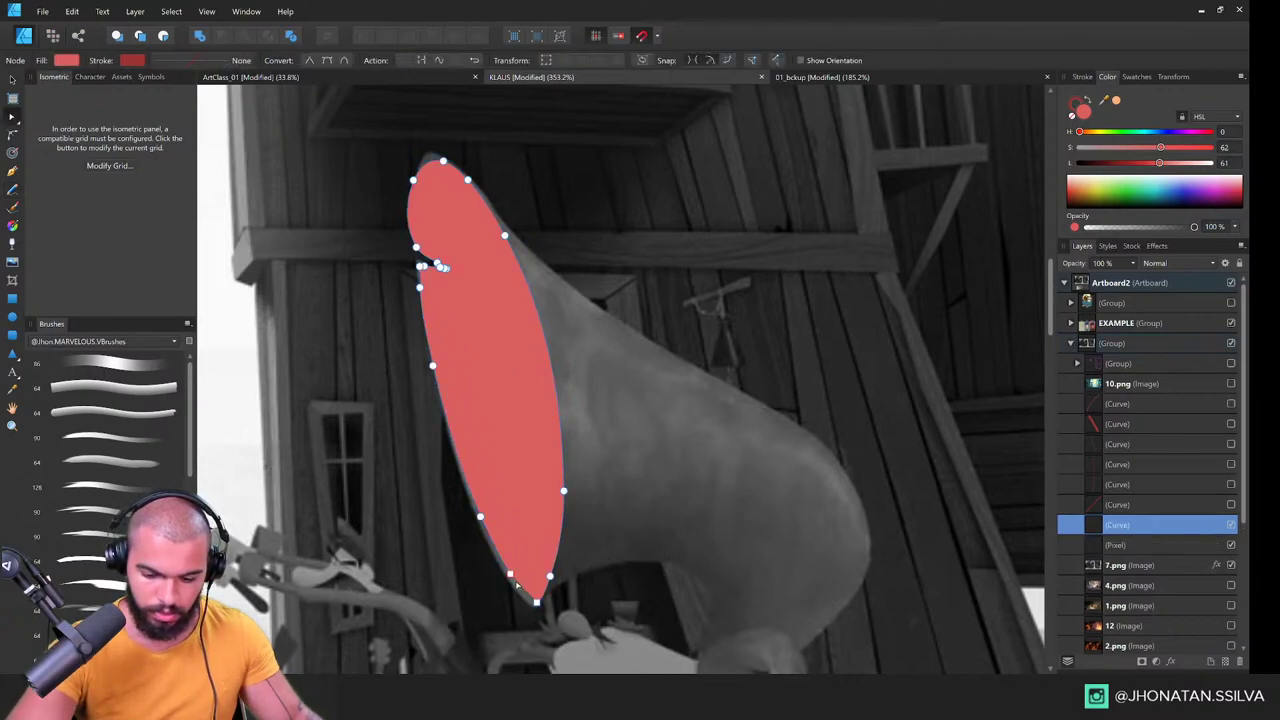
pyautogui.press('space')
pyautogui.scroll(-1, 623, 431)
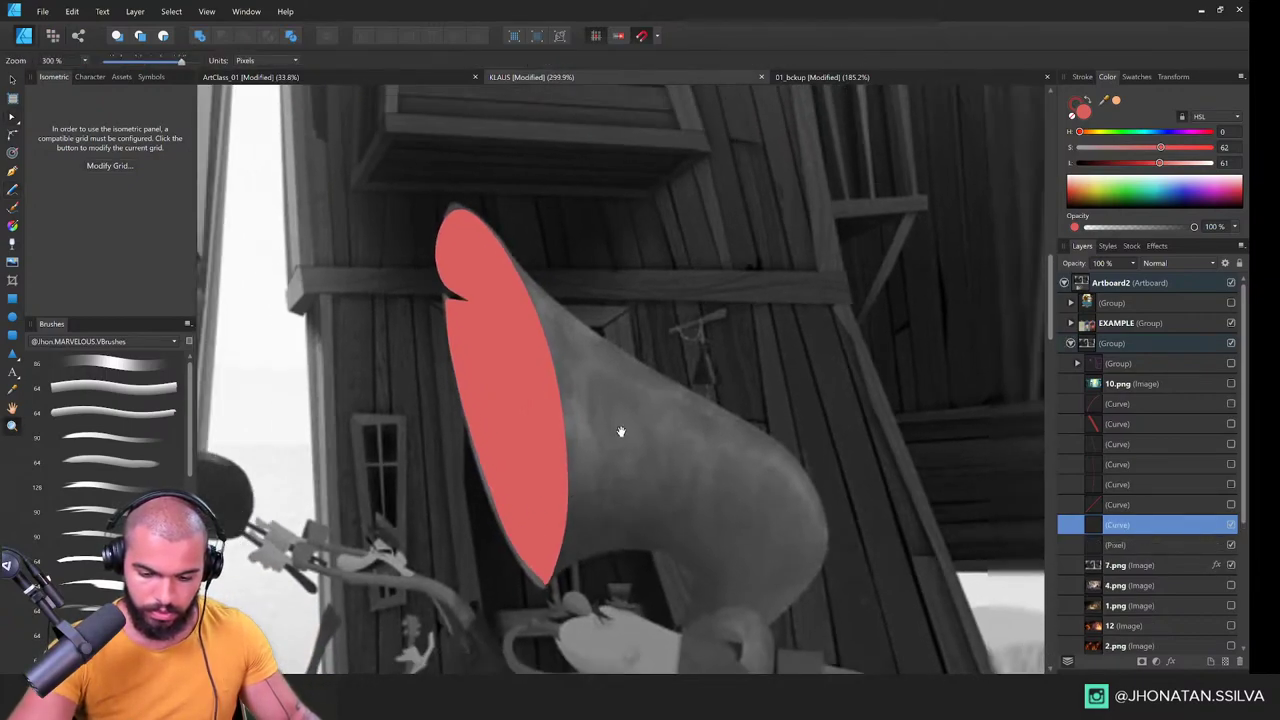
# Step: Trace the horn's flared body as a closed red-filled shape with the Pencil tool and place it behind the opening shape
pyautogui.moveTo(623, 431); pyautogui.dragTo(508, 365)
pyautogui.press('n')
pyautogui.moveTo(386, 165); pyautogui.dragTo(333, 111)
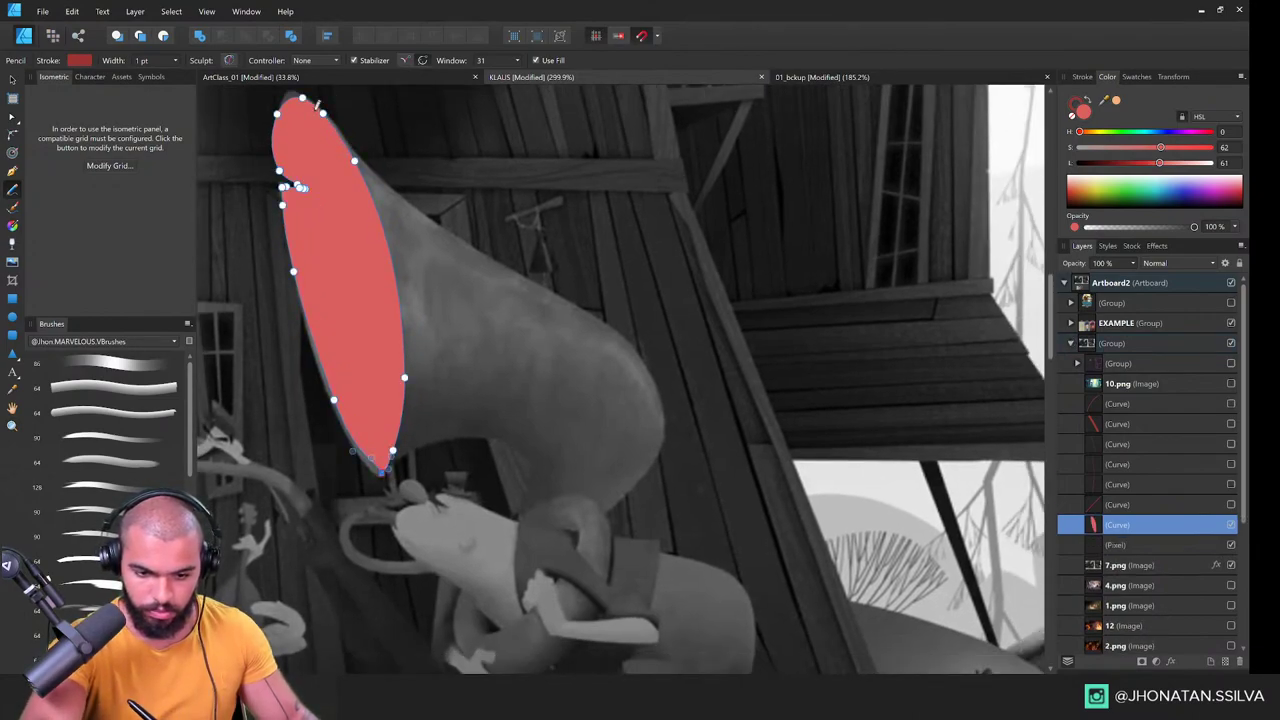
pyautogui.moveTo(342, 134)
pyautogui.mouseDown()
pyautogui.moveTo(448, 236)
pyautogui.moveTo(632, 356)
pyautogui.moveTo(656, 448)
pyautogui.moveTo(565, 524)
pyautogui.moveTo(495, 450)
pyautogui.moveTo(380, 476)
pyautogui.mouseUp()
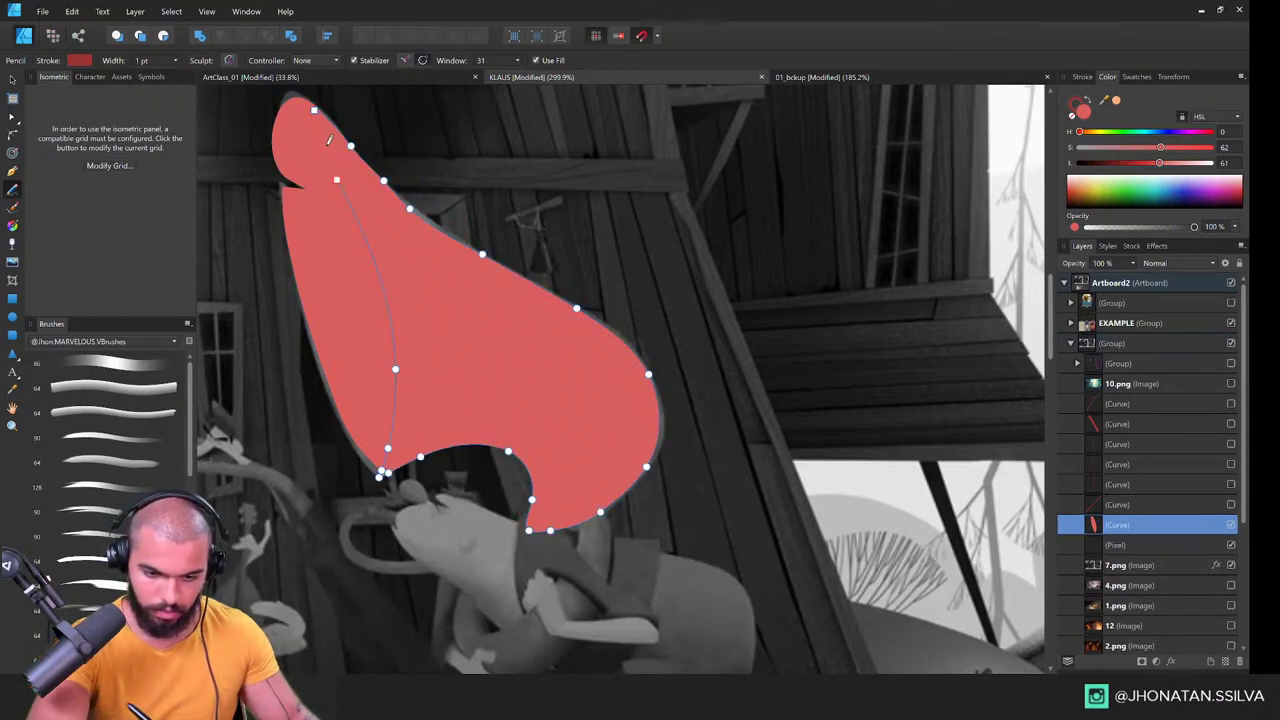
pyautogui.press('v')
pyautogui.hotkey('ctrl', '[')
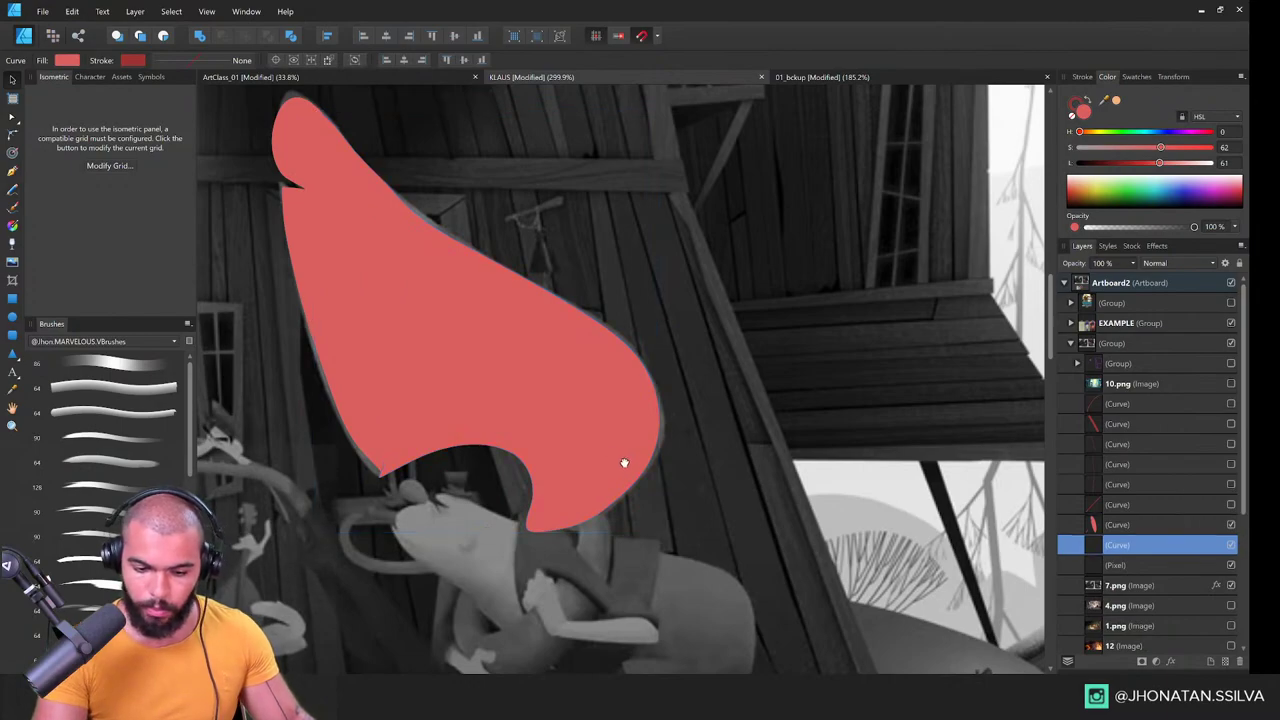
# Step: Select both traced horn shapes and move them sideways so they sit beside the reference horn
pyautogui.moveTo(624, 463); pyautogui.dragTo(676, 492)
pyautogui.keyDown('shift'); pyautogui.click(1138, 528); pyautogui.keyUp('shift')
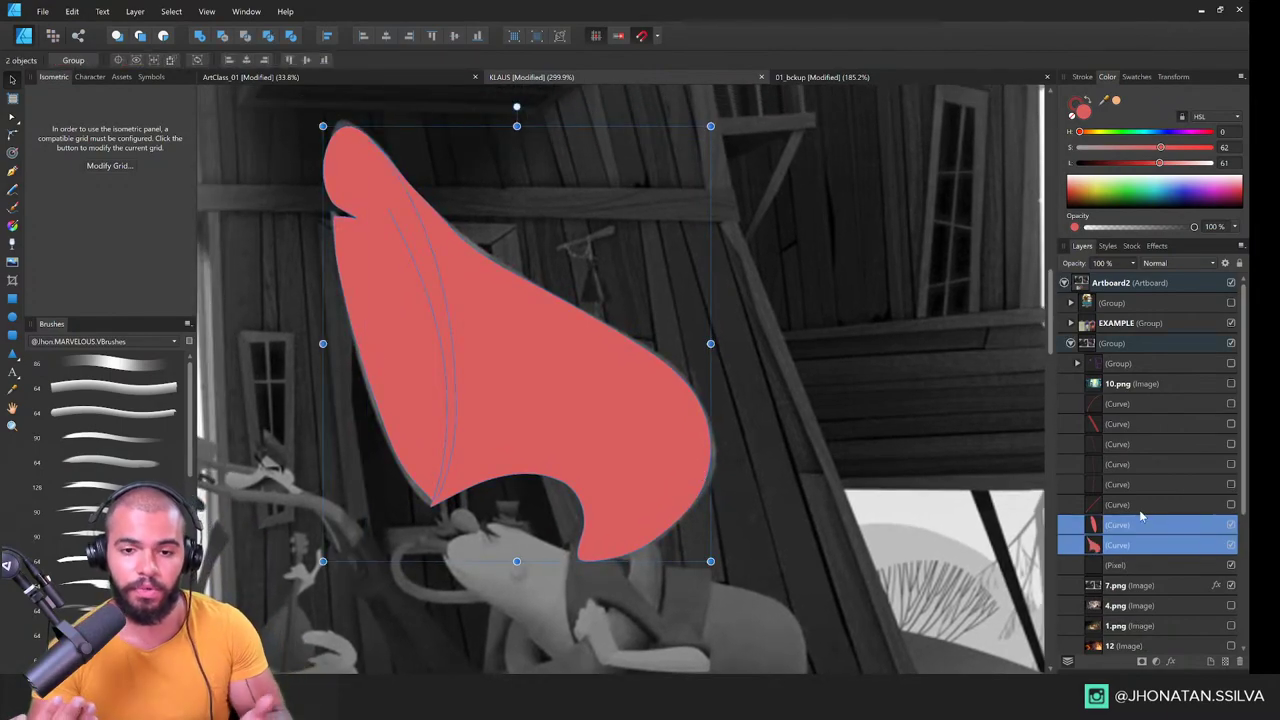
pyautogui.scroll(-2, 634, 466)
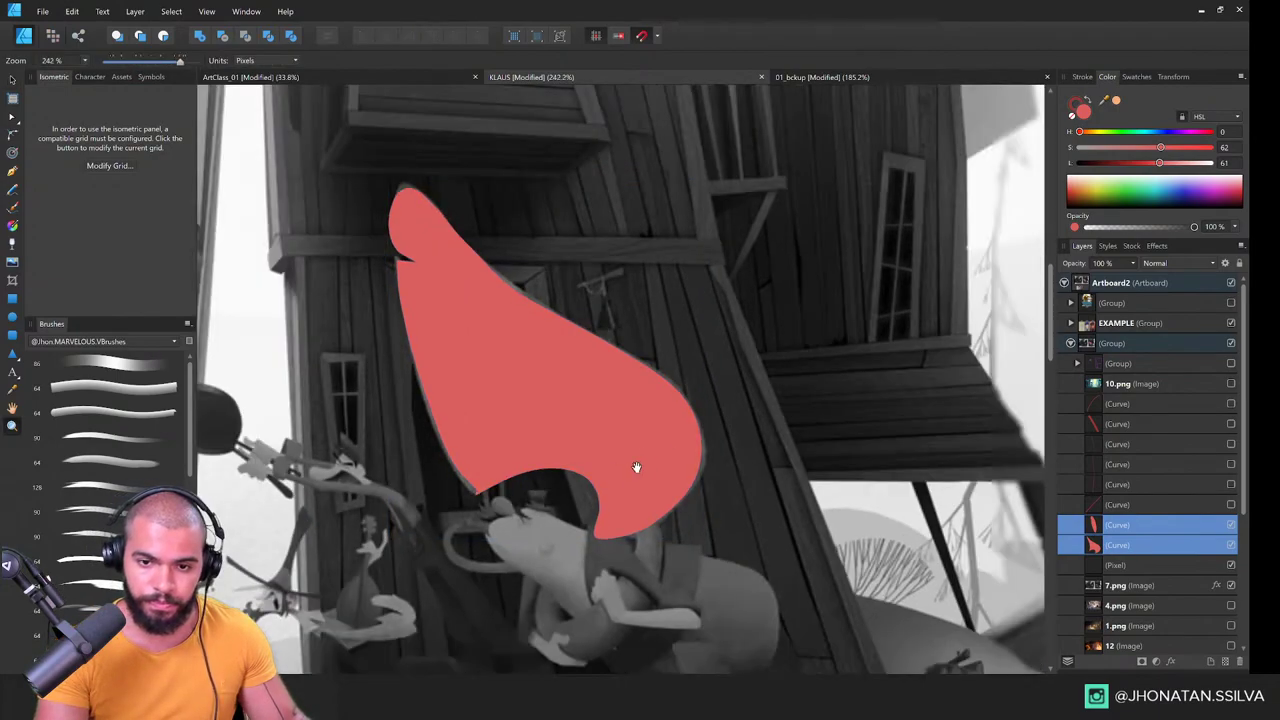
pyautogui.moveTo(606, 443); pyautogui.dragTo(769, 447)
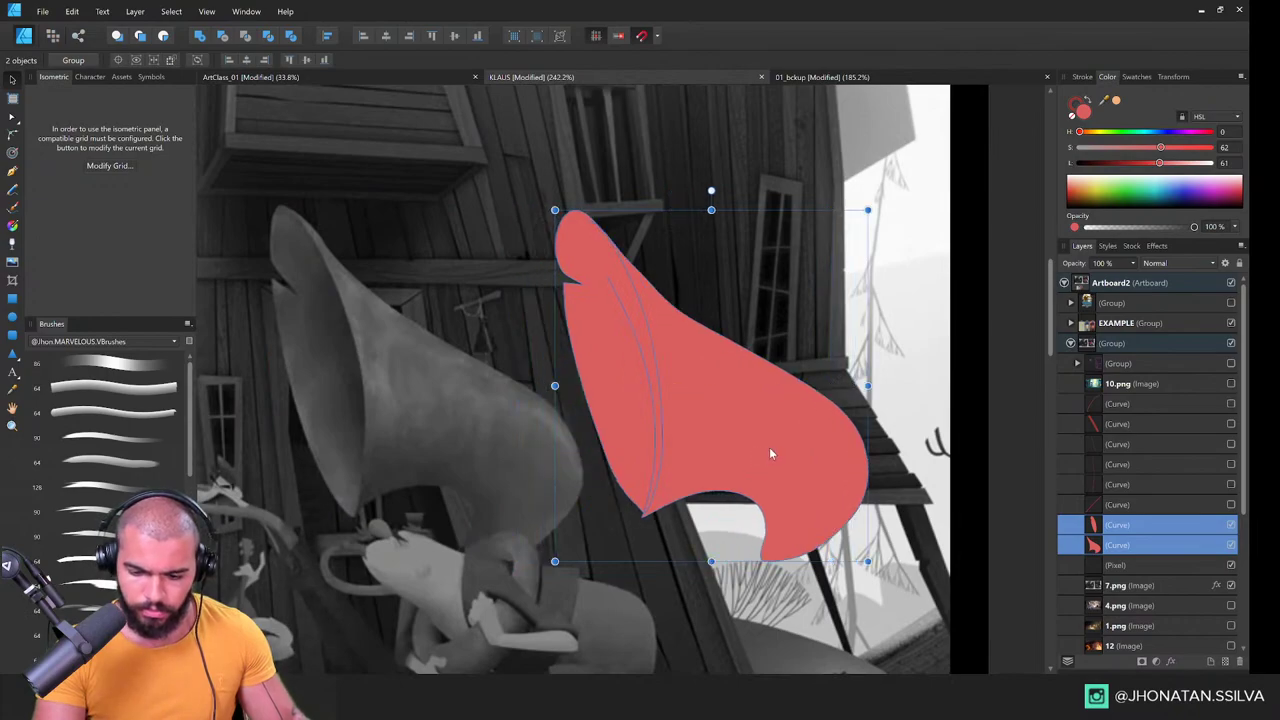
# Step: Set the fill saturation of both horn shapes to 0 and darken the opening shape to lightness 49
pyautogui.click(772, 440)
pyautogui.keyDown('shift'); pyautogui.click(1128, 522); pyautogui.keyUp('shift')
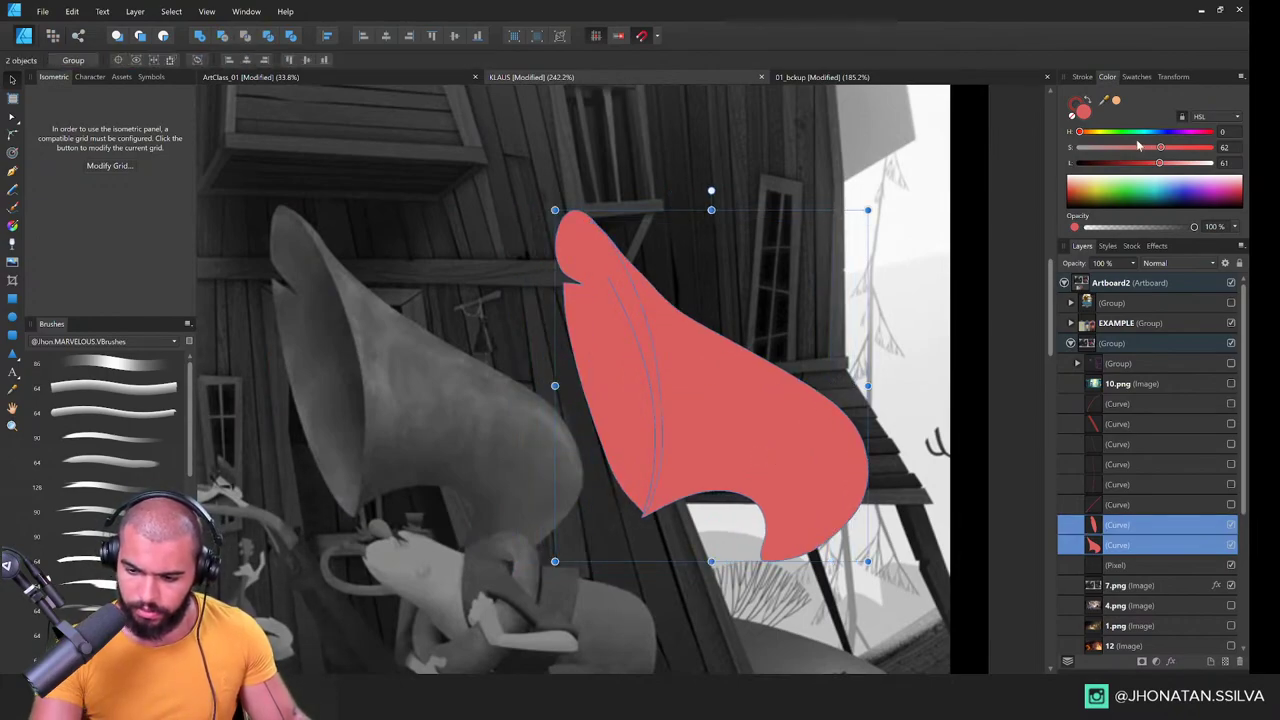
pyautogui.click(1114, 148)
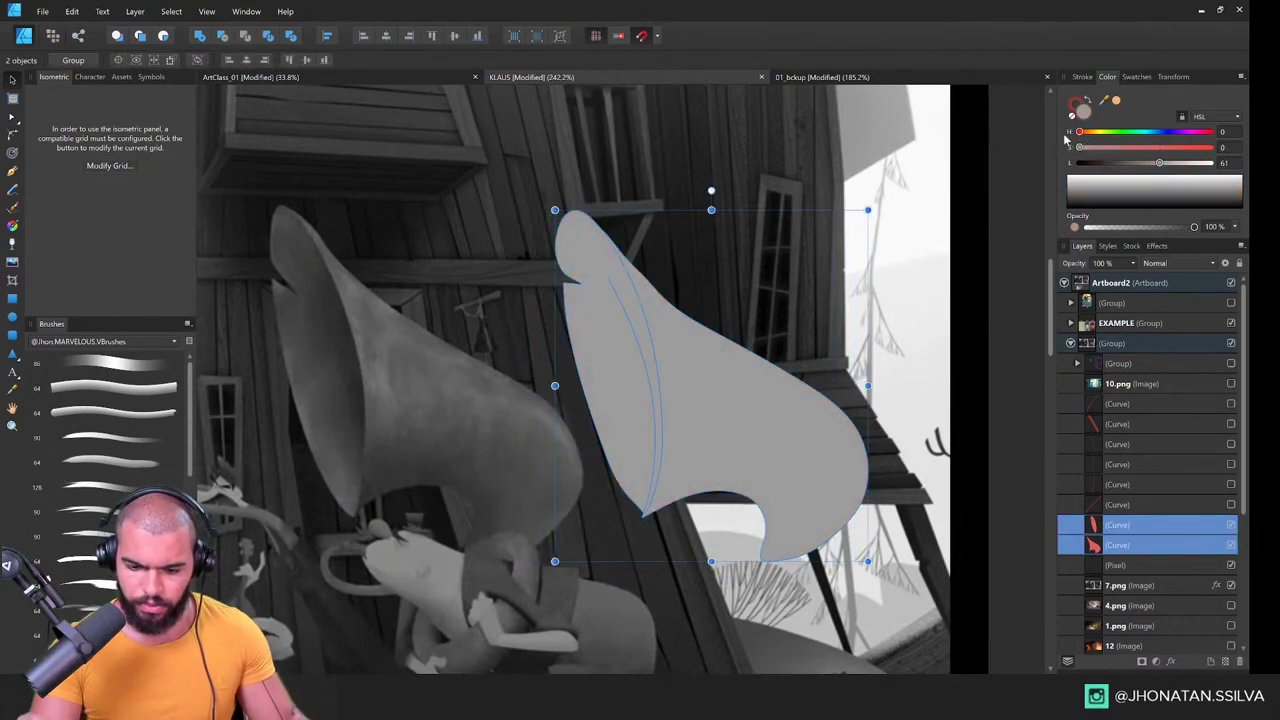
pyautogui.click(637, 390)
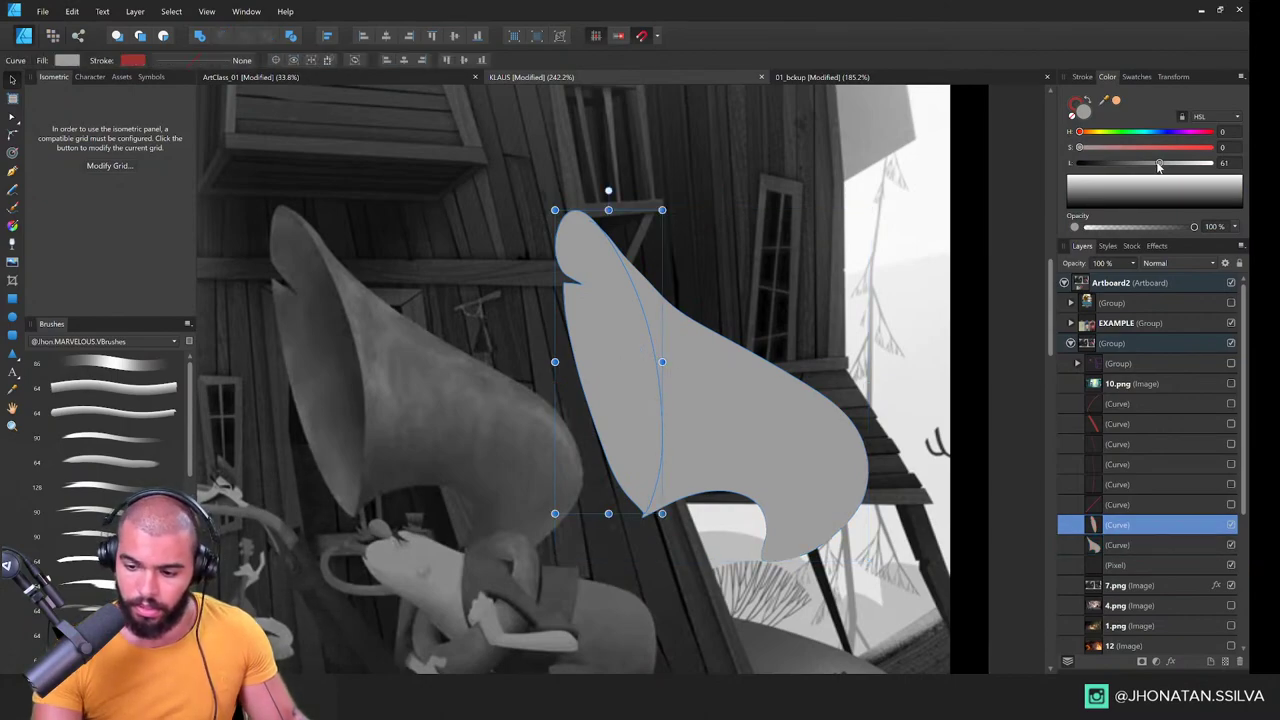
pyautogui.moveTo(1159, 163); pyautogui.dragTo(1144, 166)
pyautogui.press('z')
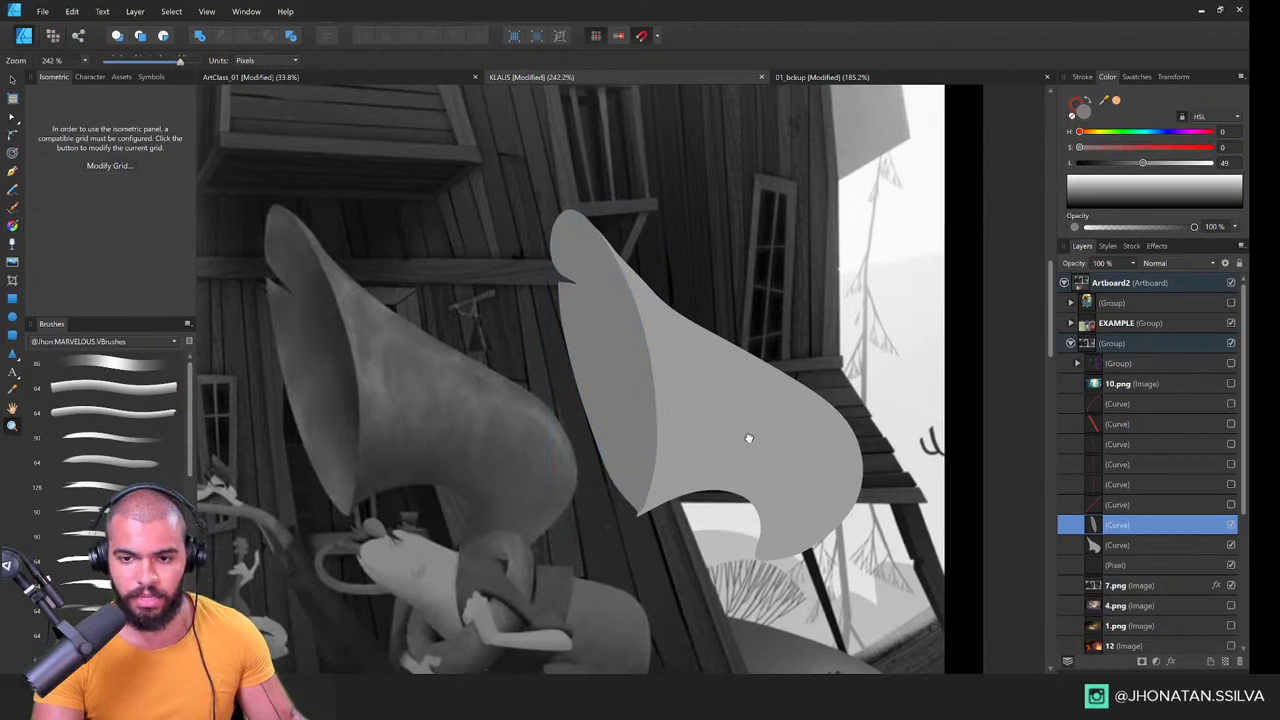
pyautogui.moveTo(834, 461)
pyautogui.mouseDown()
pyautogui.moveTo(717, 429)
pyautogui.moveTo(751, 411)
pyautogui.moveTo(700, 414)
pyautogui.mouseUp()
pyautogui.press('b')
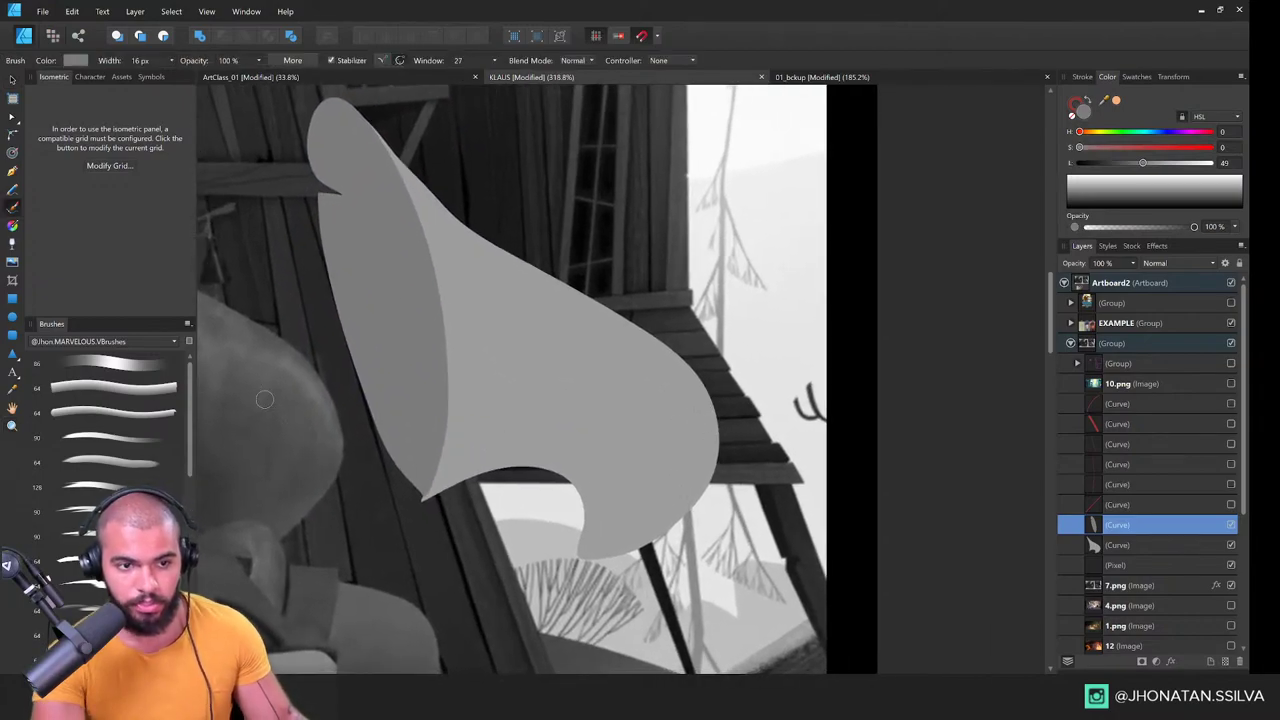
pyautogui.click(136, 342)
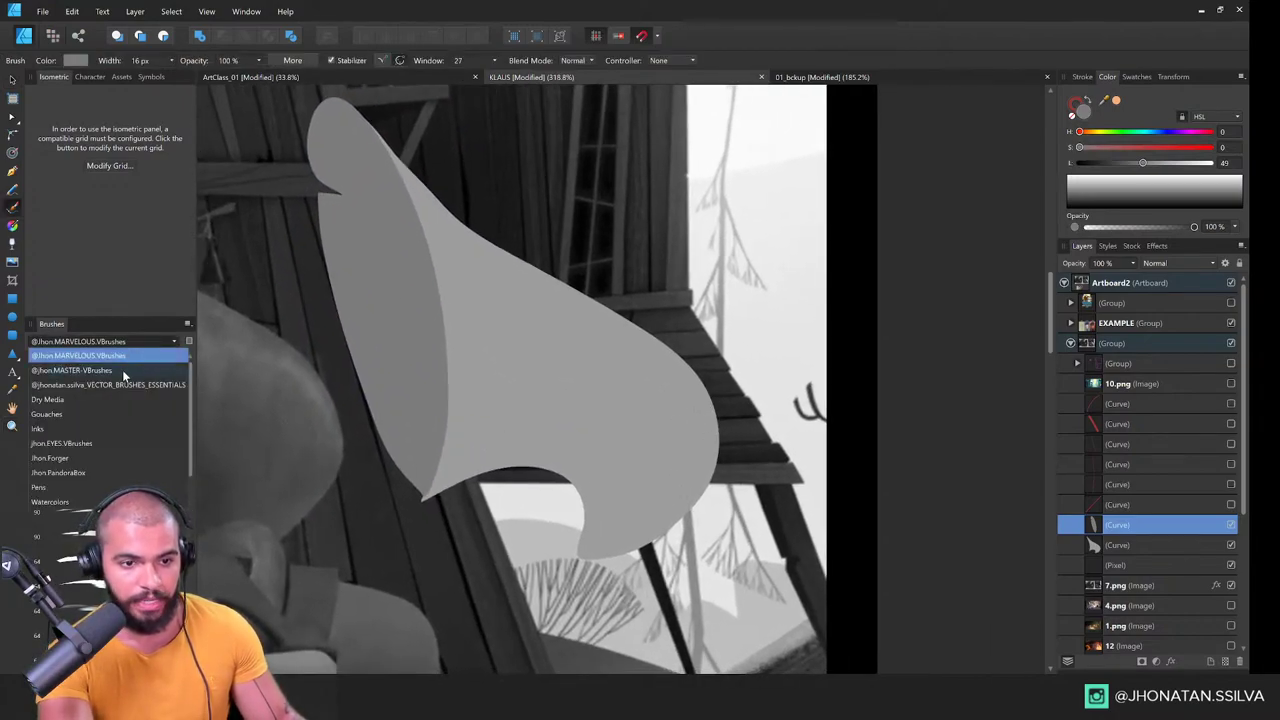
pyautogui.click(90, 370)
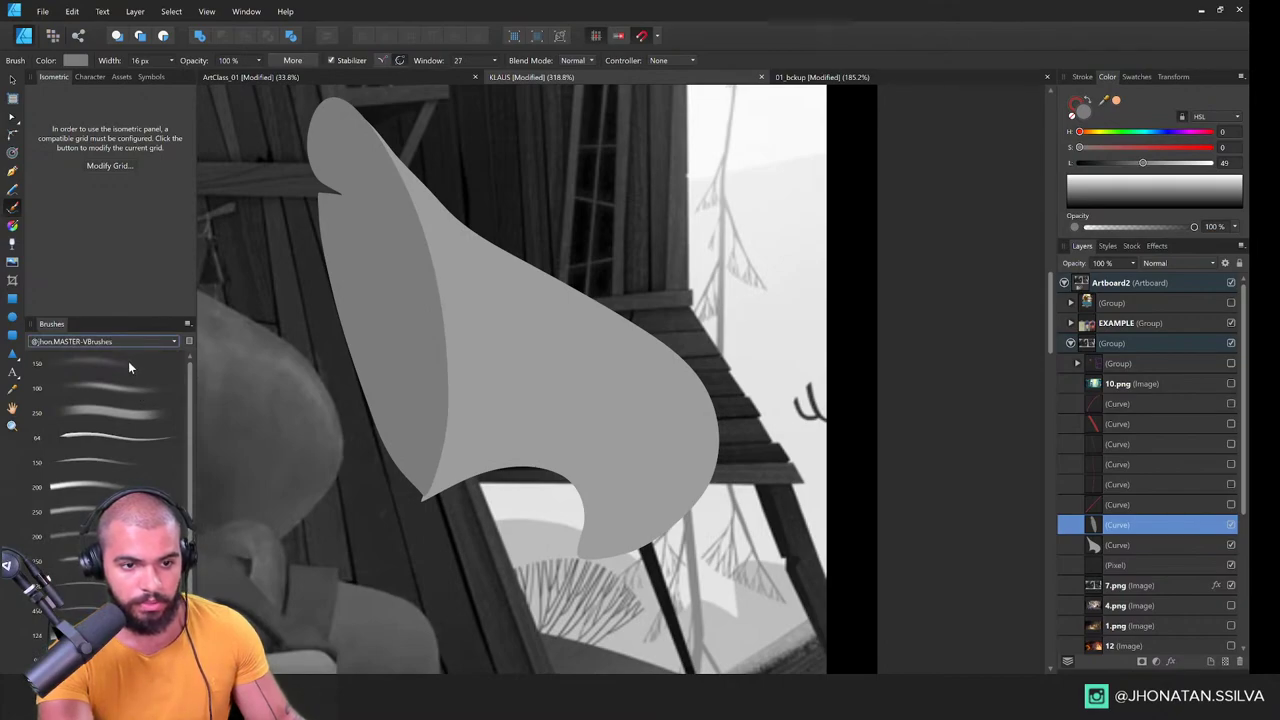
pyautogui.click(129, 390)
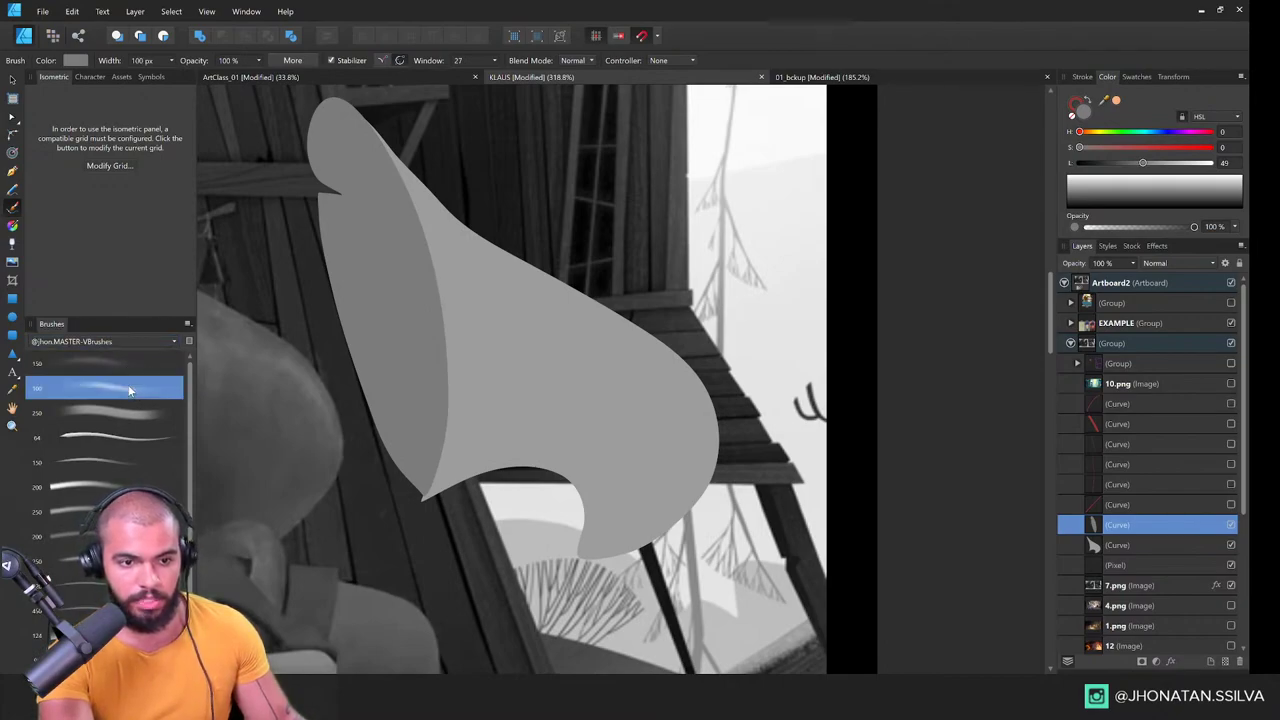
pyautogui.moveTo(1136, 168); pyautogui.dragTo(1118, 166)
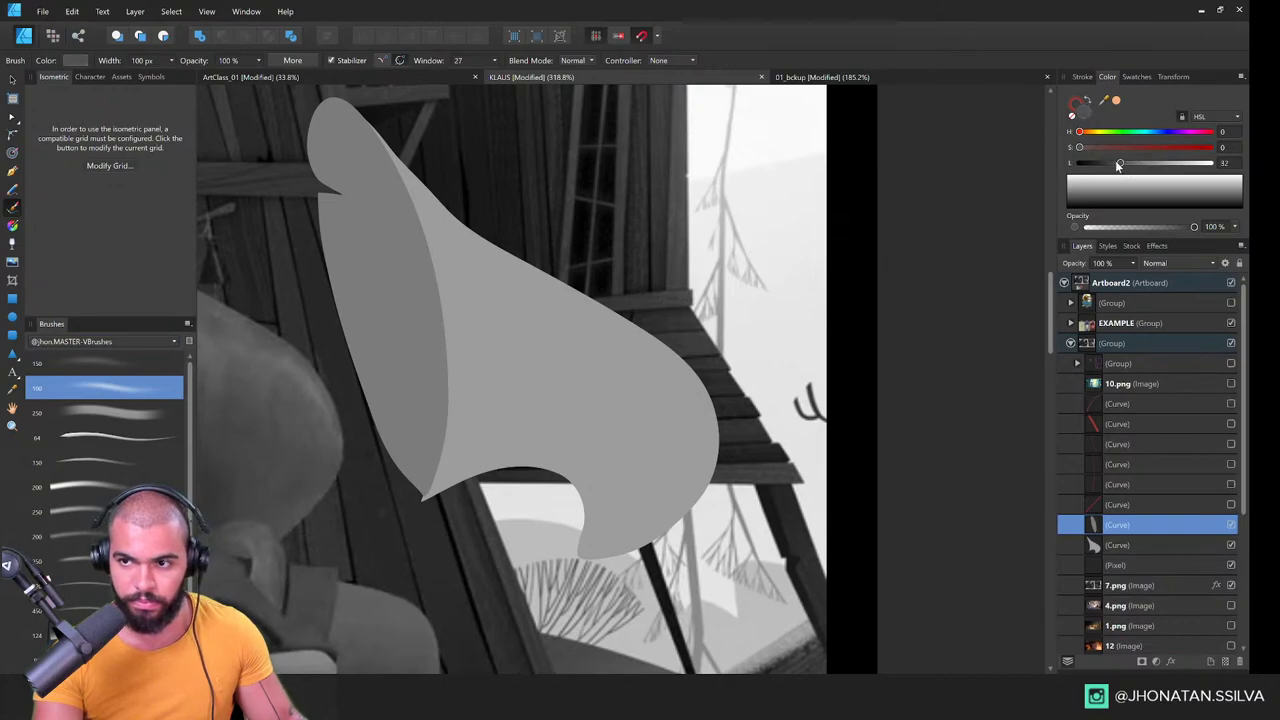
pyautogui.moveTo(621, 358)
pyautogui.mouseDown()
pyautogui.moveTo(497, 423)
pyautogui.moveTo(666, 386)
pyautogui.moveTo(648, 360)
pyautogui.moveTo(664, 336)
pyautogui.mouseUp()
# Step: Select the horn's body, set new objects to insert inside it, and brush a soft dark shadow along its curved lower edge
pyautogui.press('v')
pyautogui.click(654, 417)
pyautogui.press('b')
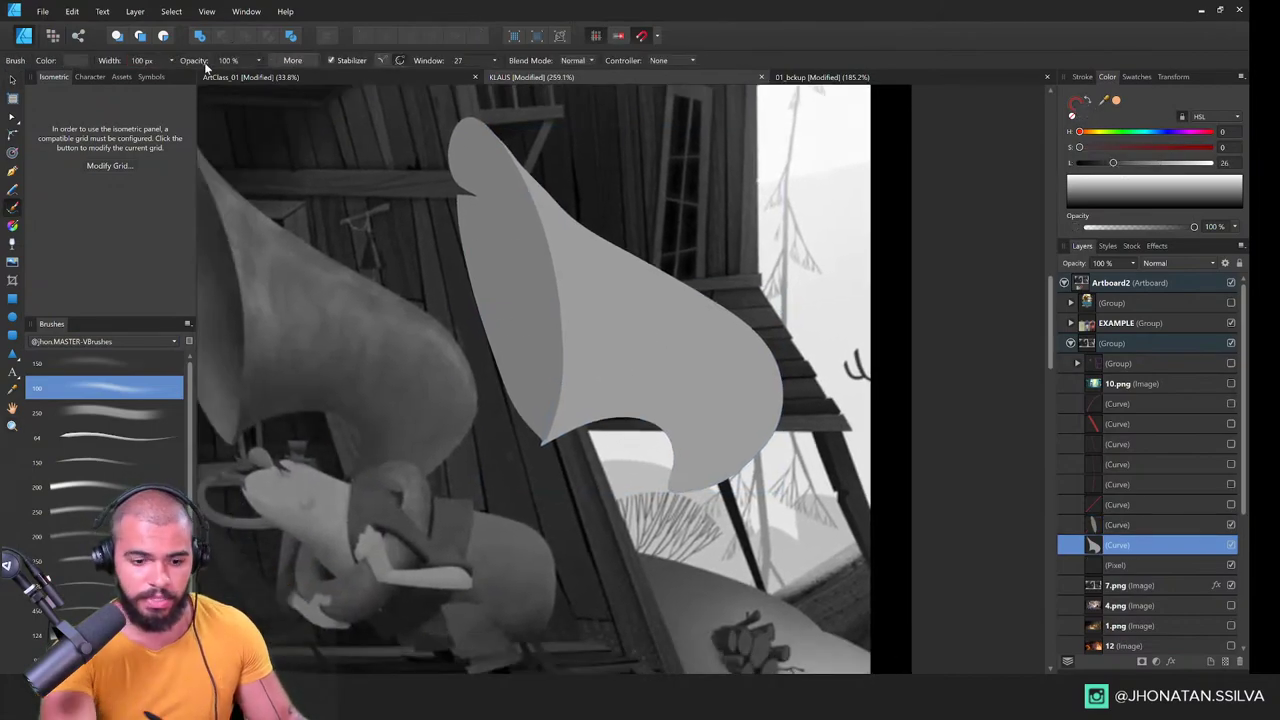
pyautogui.click(163, 37)
pyautogui.moveTo(470, 383); pyautogui.dragTo(521, 373)
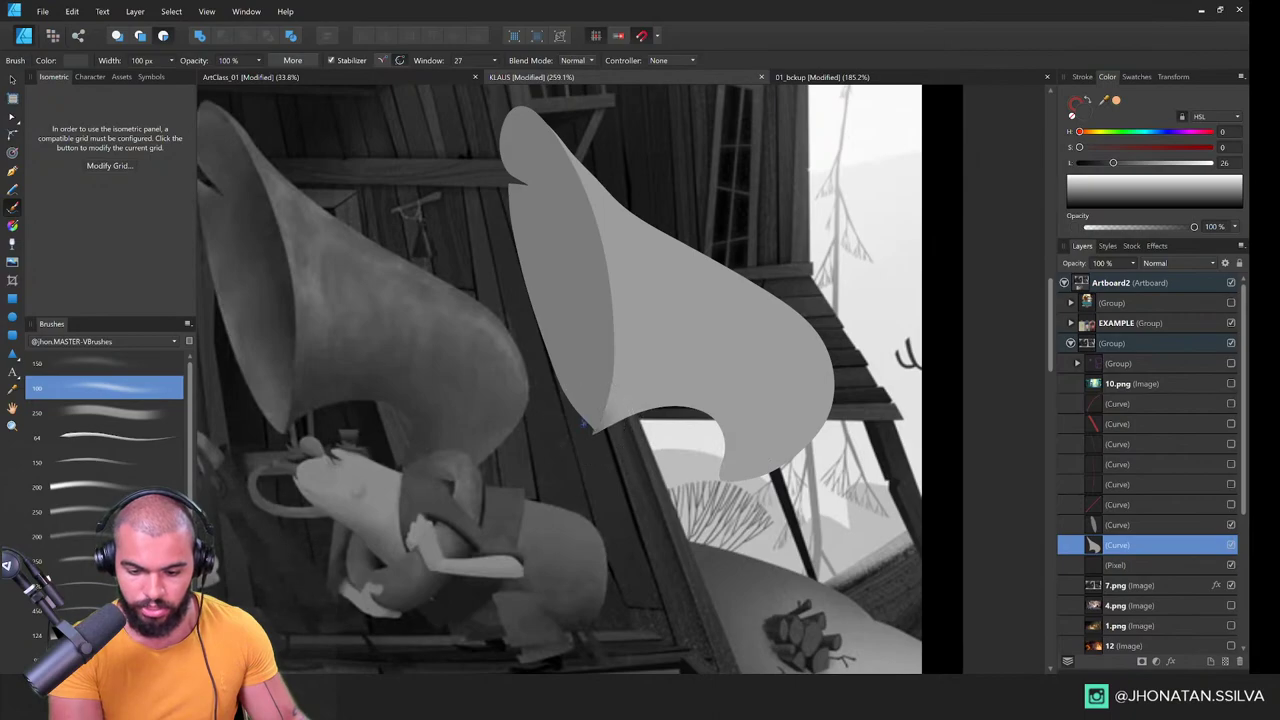
pyautogui.moveTo(612, 405)
pyautogui.mouseDown()
pyautogui.moveTo(735, 395)
pyautogui.moveTo(728, 462)
pyautogui.mouseUp()
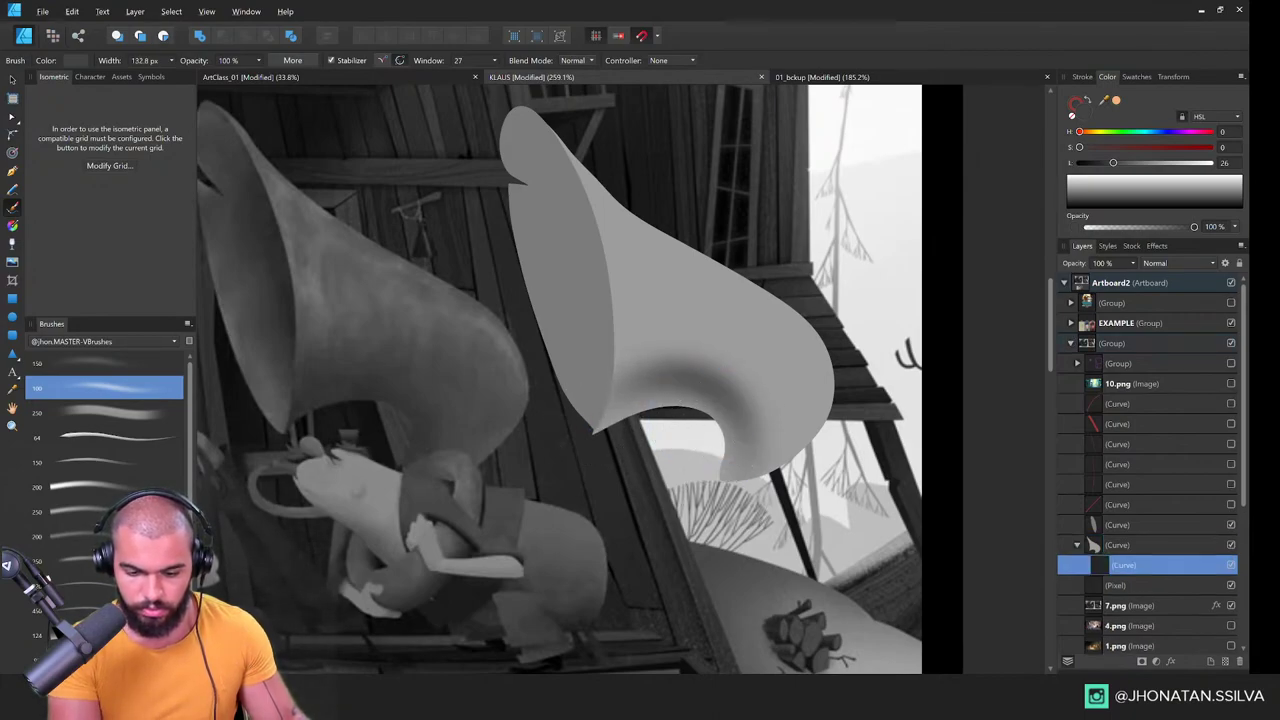
pyautogui.hotkey('ctrl', 'z')
pyautogui.moveTo(577, 418)
pyautogui.mouseDown()
pyautogui.moveTo(695, 405)
pyautogui.moveTo(728, 472)
pyautogui.mouseUp()
# Step: Brush a soft dark shadow along the upper edge of the horn's body, from the opening to the outer bend
pyautogui.moveTo(708, 248); pyautogui.dragTo(698, 298)
pyautogui.moveTo(585, 178)
pyautogui.mouseDown()
pyautogui.moveTo(610, 240)
pyautogui.moveTo(720, 320)
pyautogui.moveTo(800, 440)
pyautogui.mouseUp()
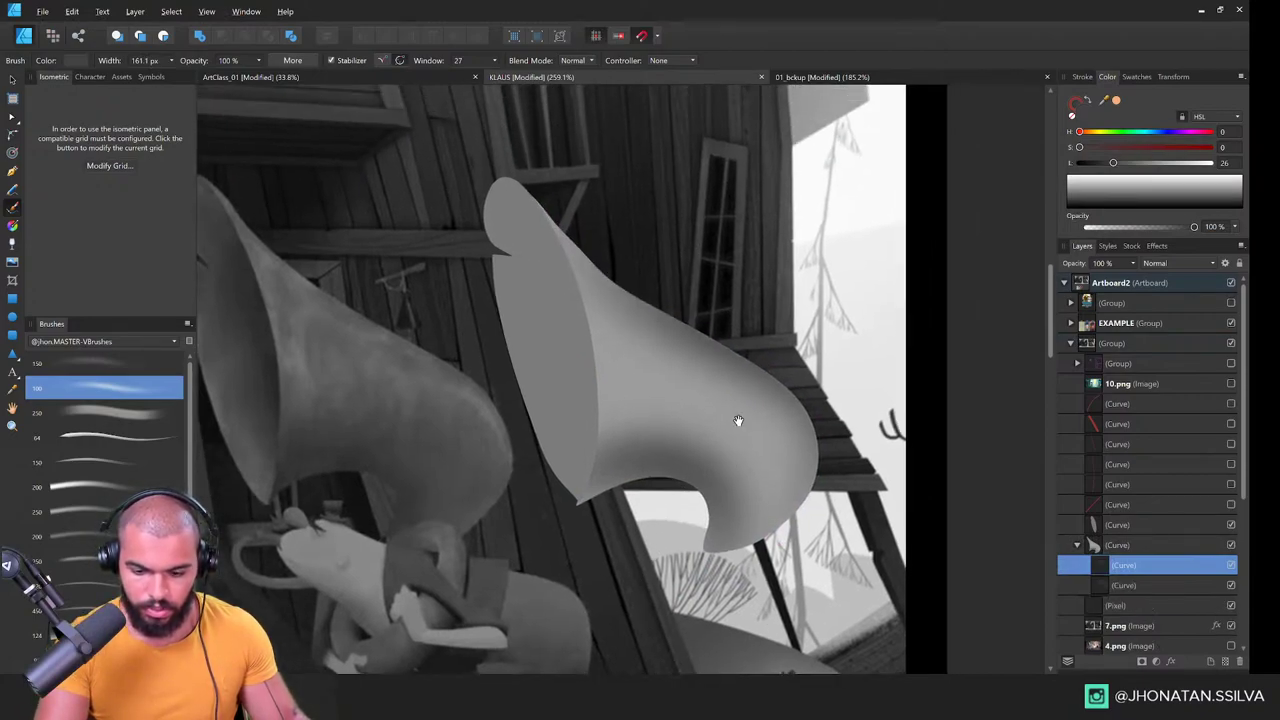
pyautogui.scroll(1, 740, 420)
# Step: Select the horn's body shape and darken its fill to lightness 45
pyautogui.press('v')
pyautogui.click(1143, 547)
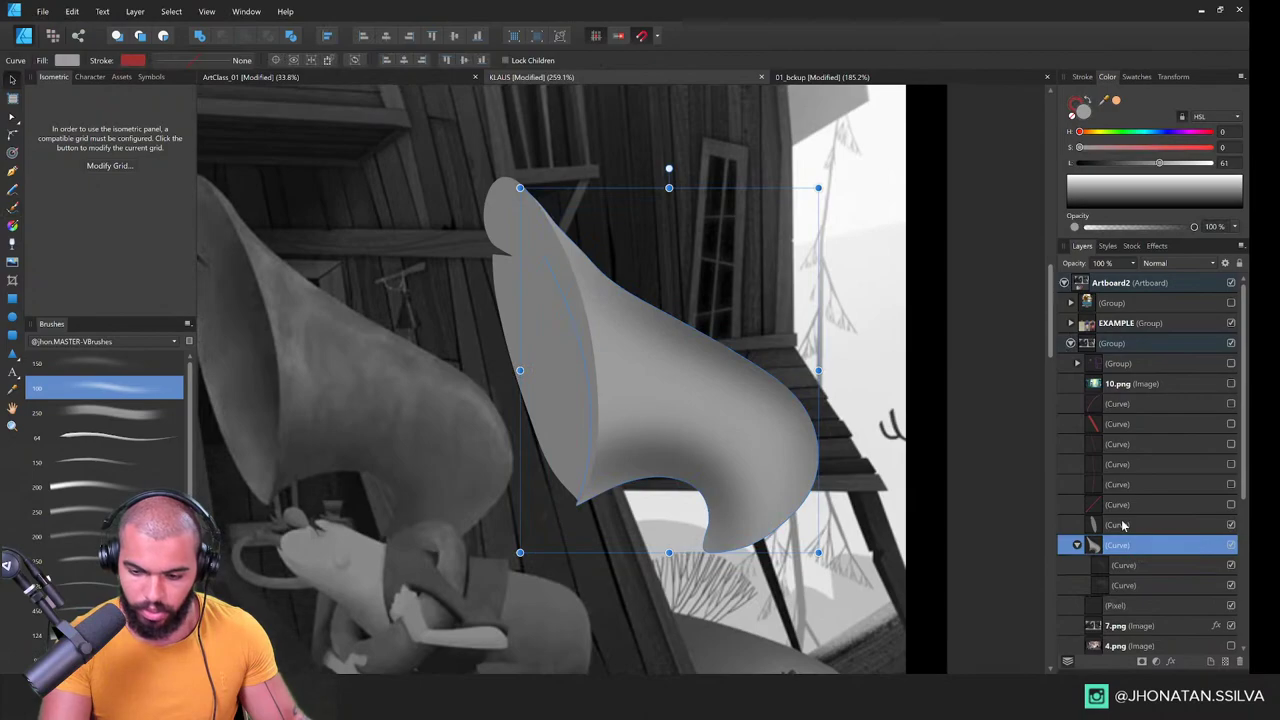
pyautogui.moveTo(1157, 165); pyautogui.dragTo(1139, 165)
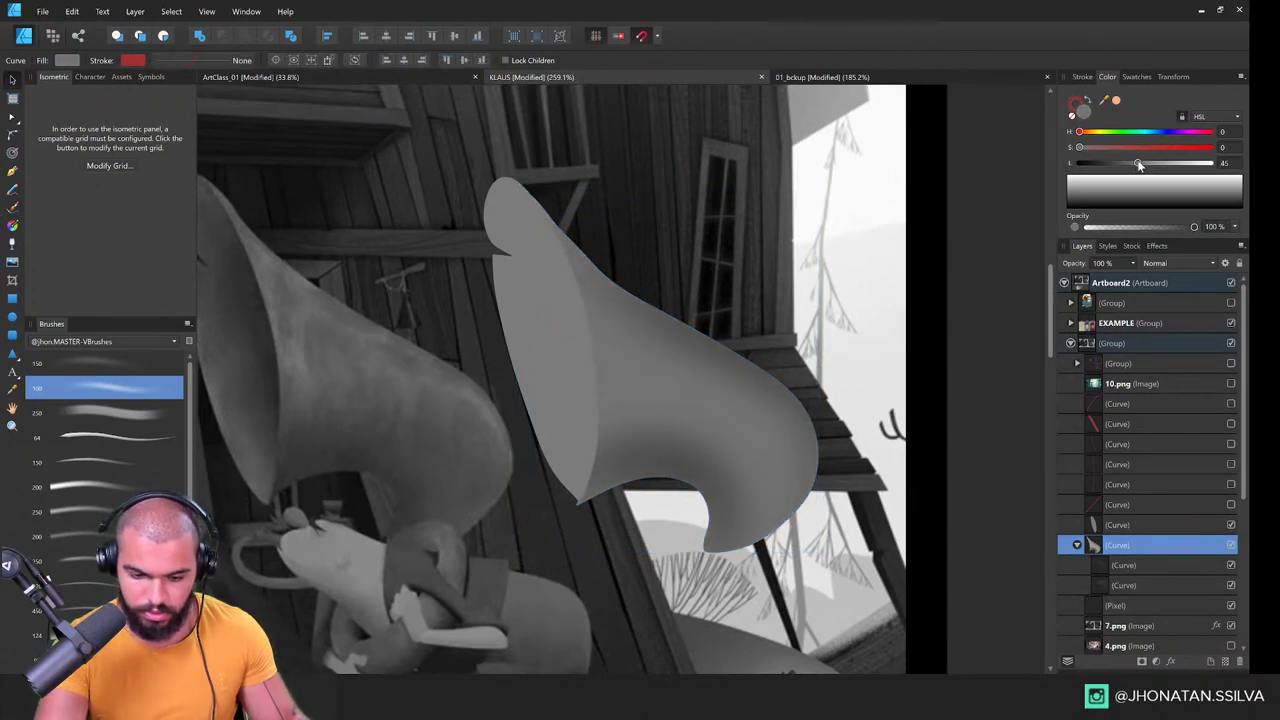
# Step: Add another soft brush stroke inside the body along its lower edge, using a grey of lightness 26
pyautogui.press('b')
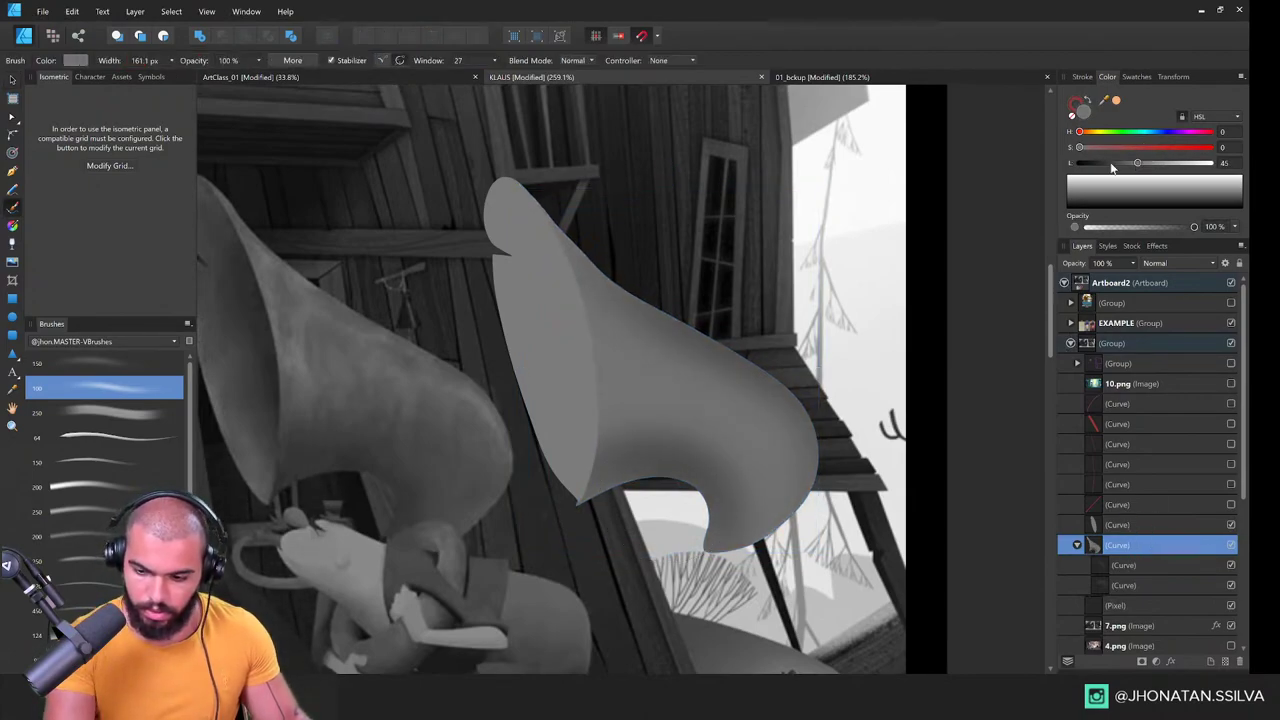
pyautogui.moveTo(561, 532)
pyautogui.mouseDown()
pyautogui.moveTo(651, 479)
pyautogui.moveTo(685, 490)
pyautogui.mouseUp()
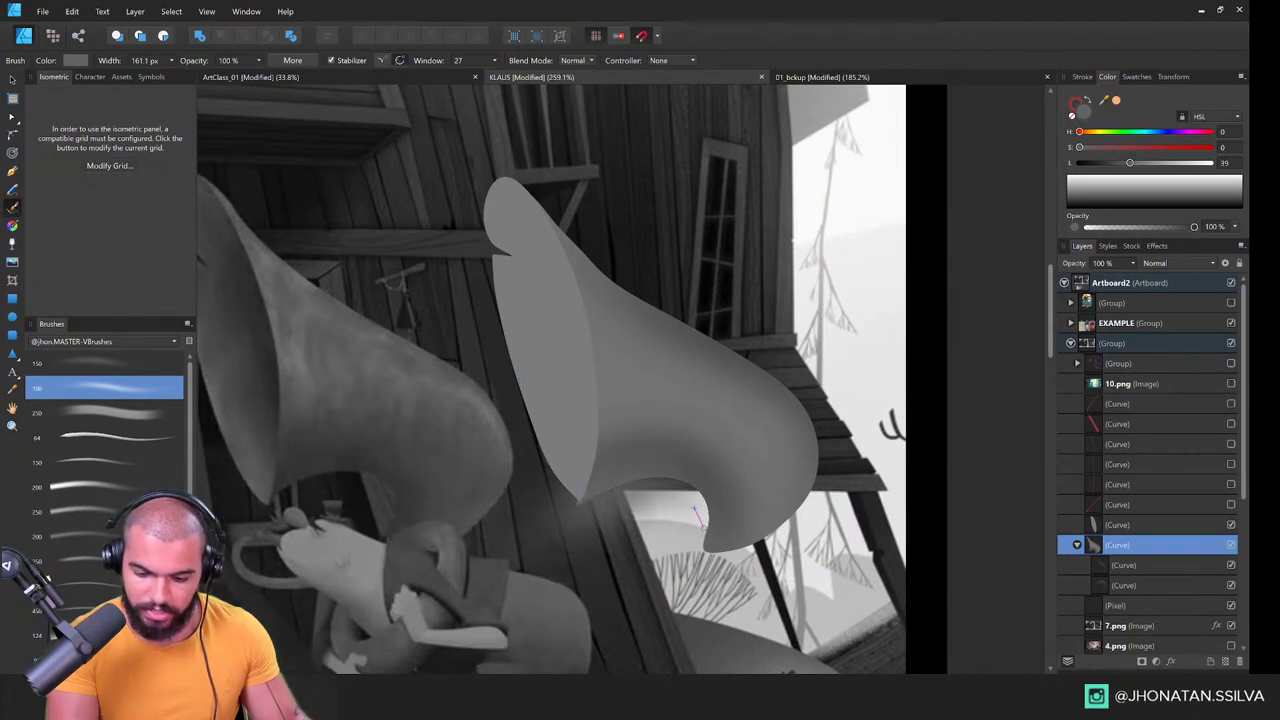
pyautogui.moveTo(1155, 545); pyautogui.dragTo(1149, 561)
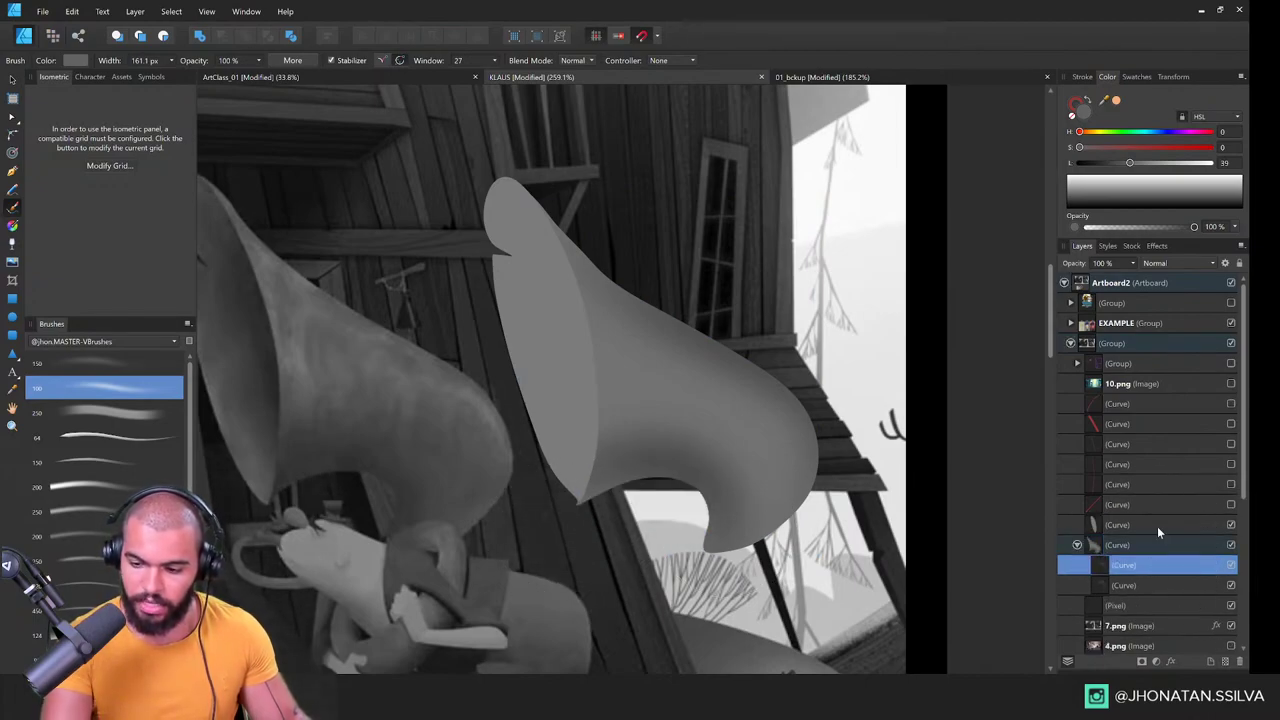
pyautogui.moveTo(1130, 164); pyautogui.dragTo(1117, 166)
pyautogui.moveTo(561, 525)
pyautogui.mouseDown()
pyautogui.moveTo(538, 532)
pyautogui.moveTo(693, 508)
pyautogui.mouseUp()
# Step: Darken the new lower shadow stroke to lightness 18 and stretch it to a width of about 212 px
pyautogui.press('v')
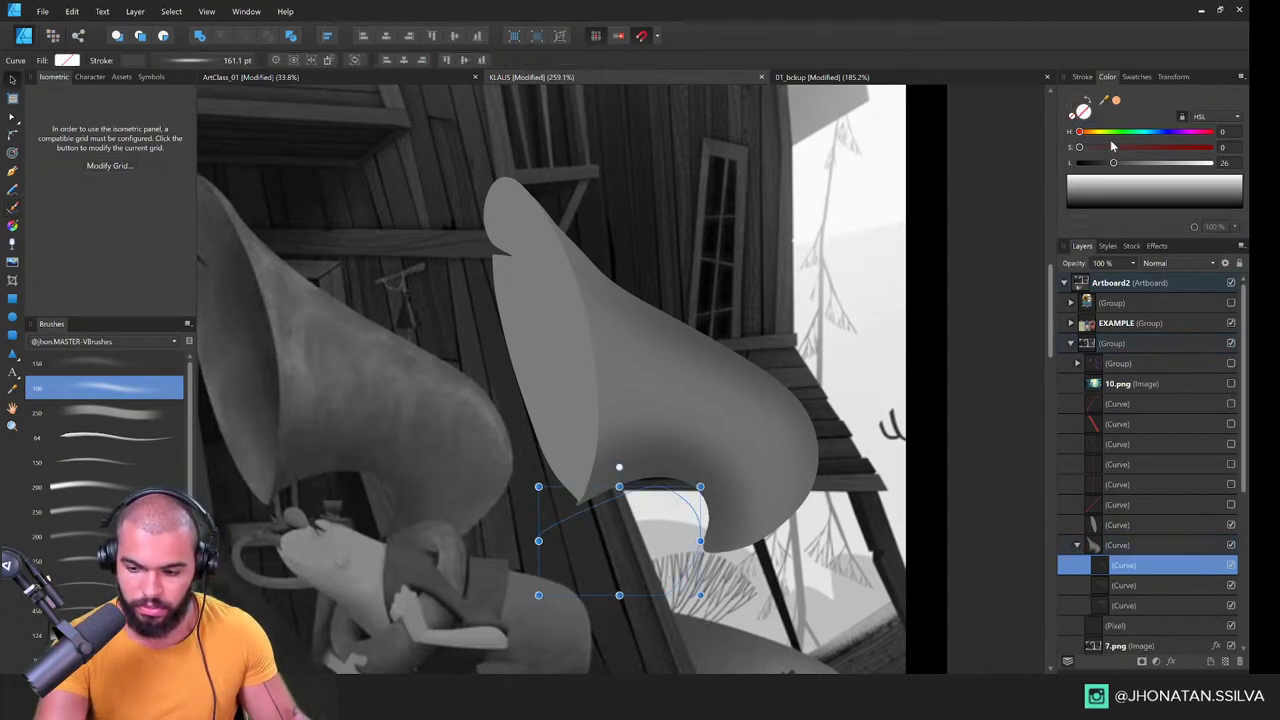
pyautogui.moveTo(1116, 165); pyautogui.dragTo(1102, 166)
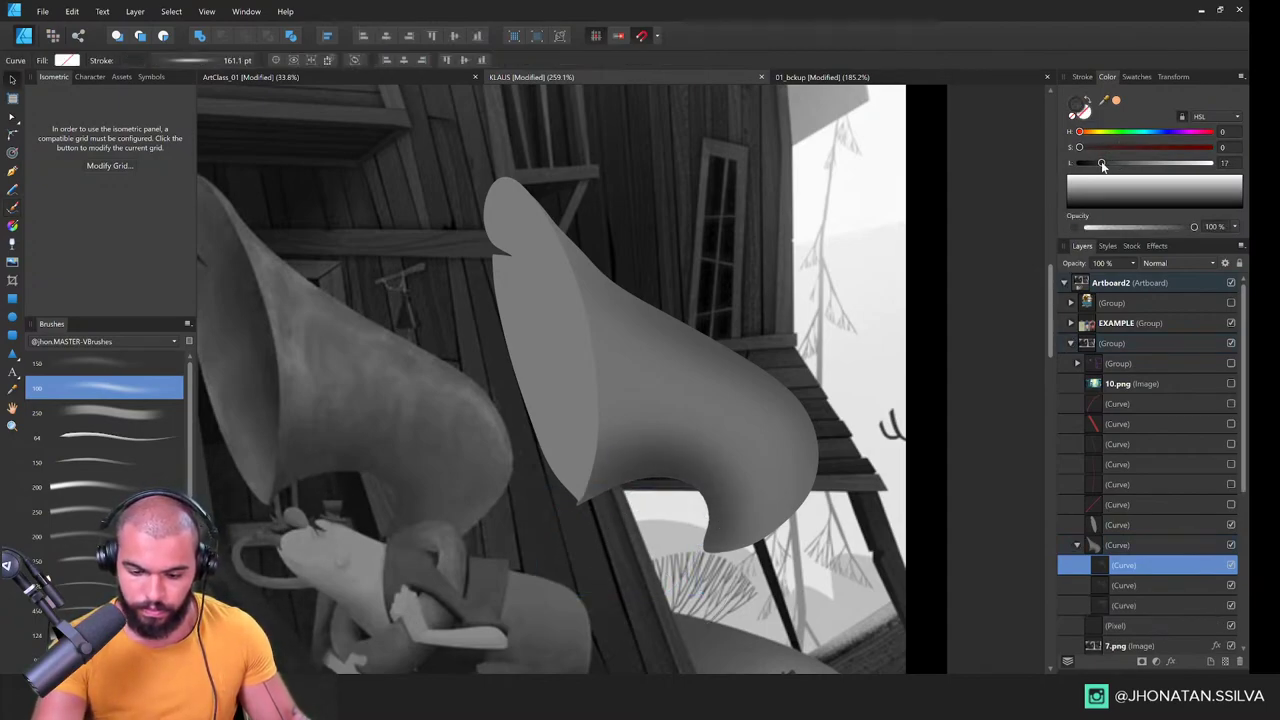
pyautogui.moveTo(700, 541); pyautogui.dragTo(717, 541)
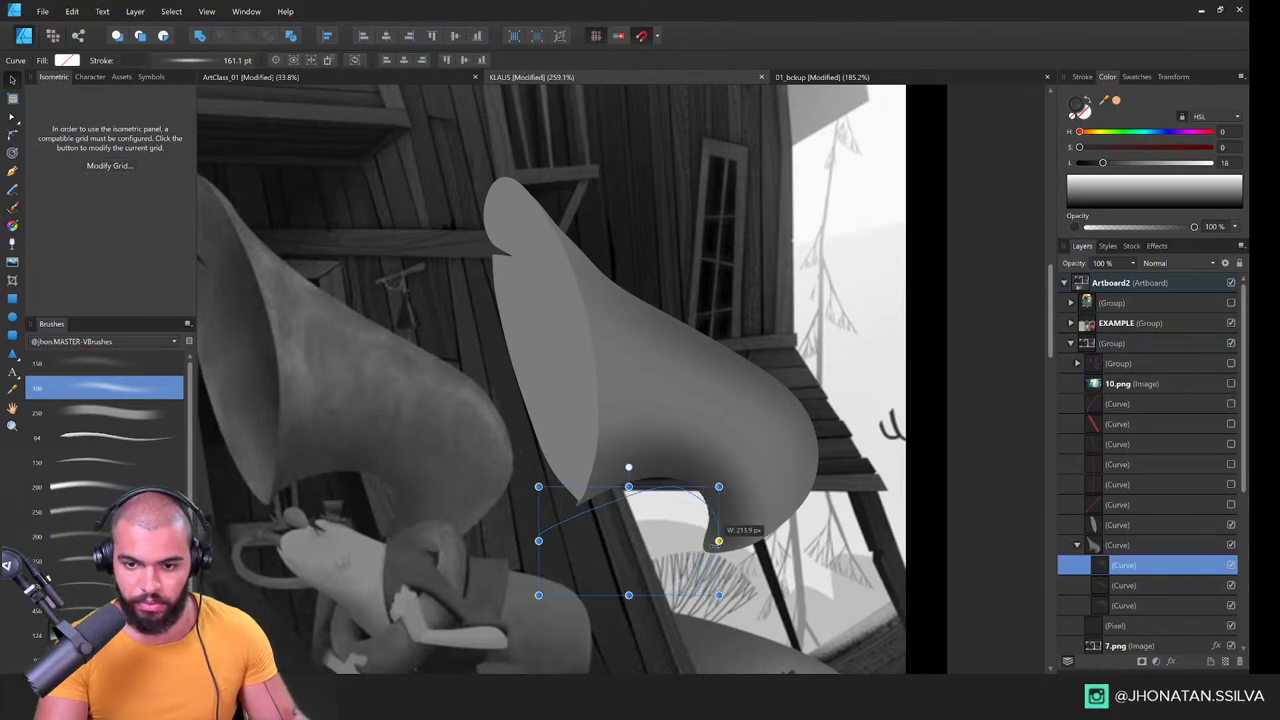
# Step: Examine the shaded horn up close and compare its opening and shading with the reference horn
pyautogui.press('z')
pyautogui.moveTo(705, 495); pyautogui.dragTo(950, 460)
pyautogui.press('space')
pyautogui.moveTo(737, 472); pyautogui.dragTo(685, 460)
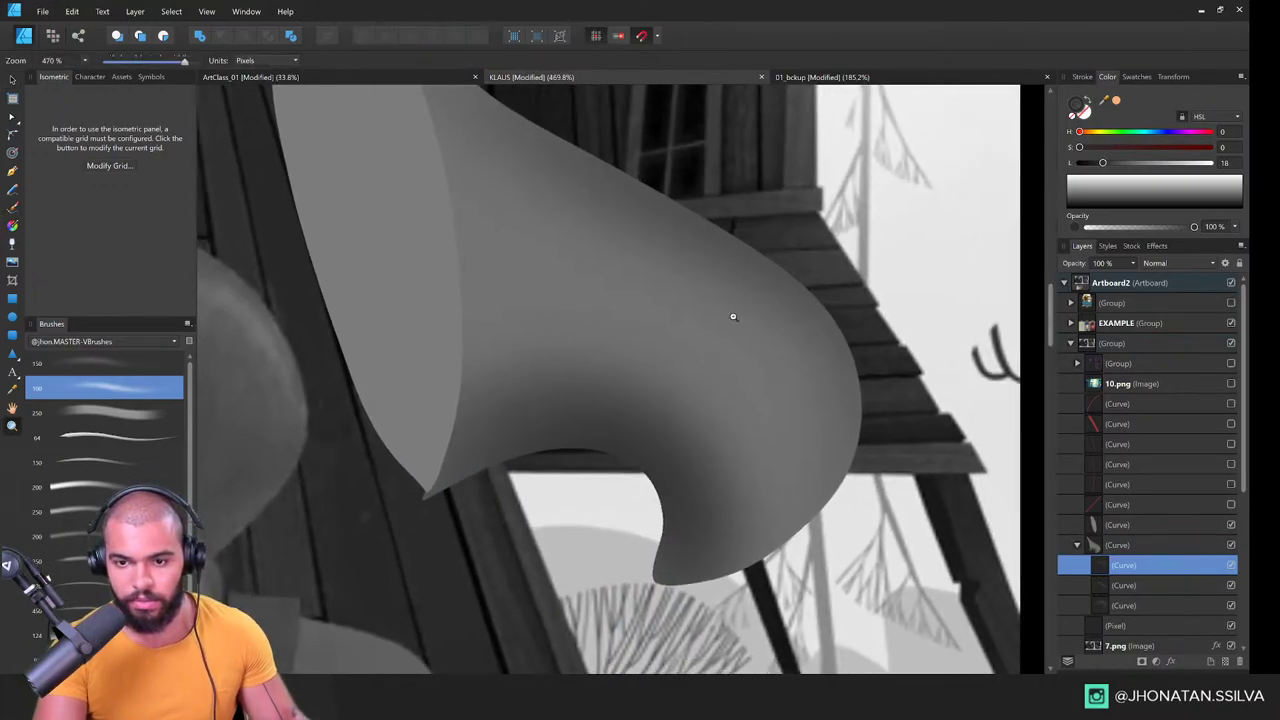
pyautogui.moveTo(683, 414); pyautogui.dragTo(655, 440)
pyautogui.moveTo(652, 386); pyautogui.dragTo(832, 477)
pyautogui.moveTo(460, 366); pyautogui.dragTo(656, 451)
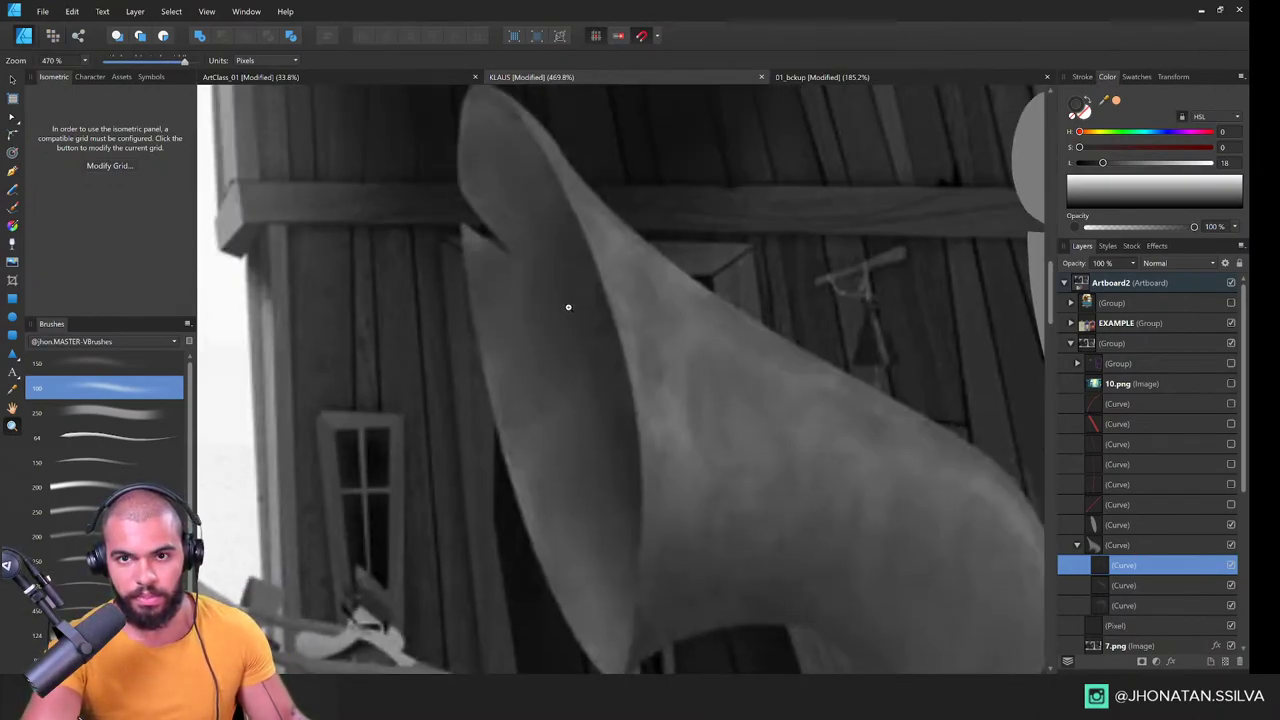
pyautogui.moveTo(568, 307); pyautogui.dragTo(410, 470)
pyautogui.moveTo(702, 411); pyautogui.dragTo(454, 400)
# Step: Select the horn's opening shape and try to adjust the node at its lower tip
pyautogui.click(647, 377)
pyautogui.moveTo(647, 377); pyautogui.dragTo(697, 356)
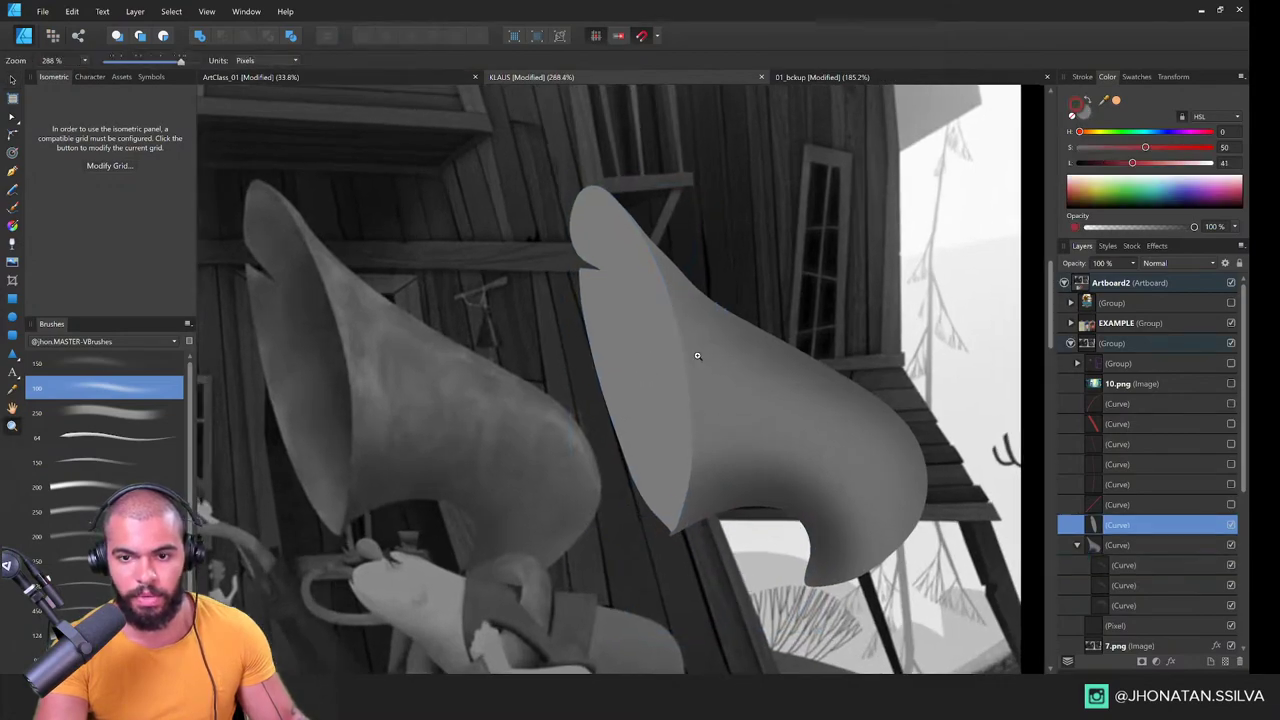
pyautogui.scroll(5, 697, 355)
pyautogui.press('a')
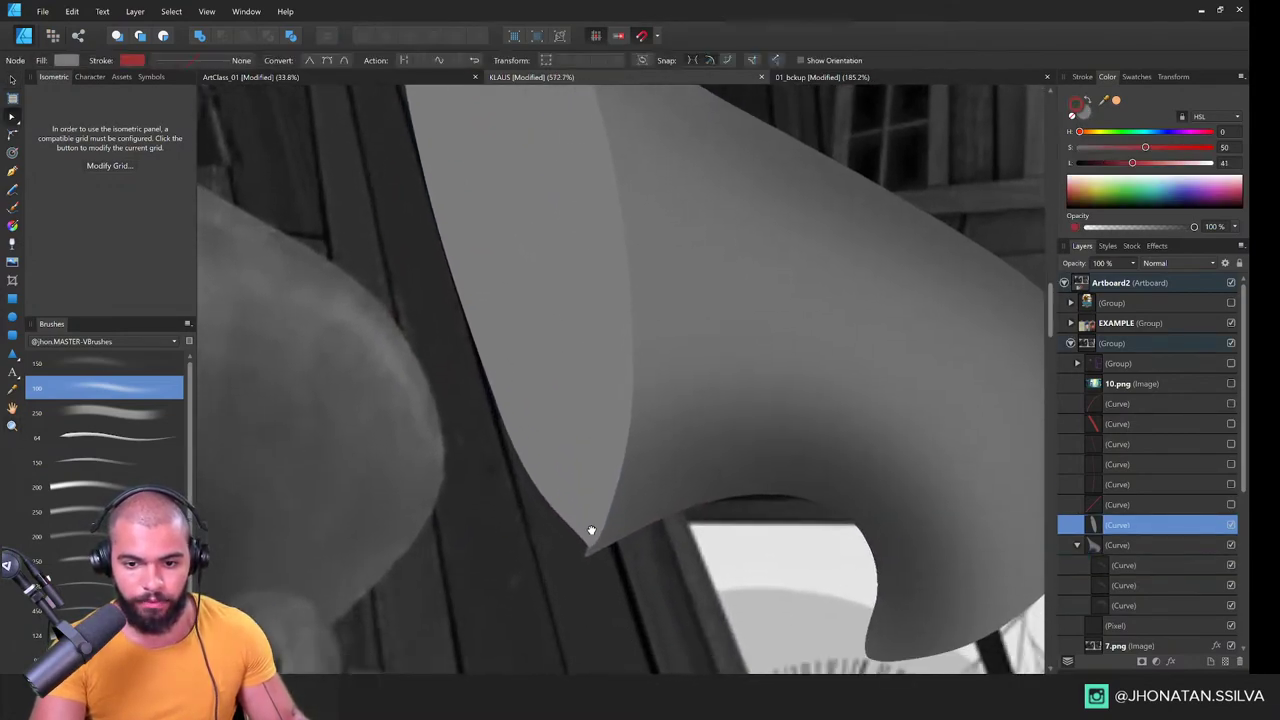
pyautogui.moveTo(602, 528); pyautogui.dragTo(597, 526)
pyautogui.press('z')
pyautogui.hotkey('ctrl', 'z')
pyautogui.scroll(-3, 673, 323)
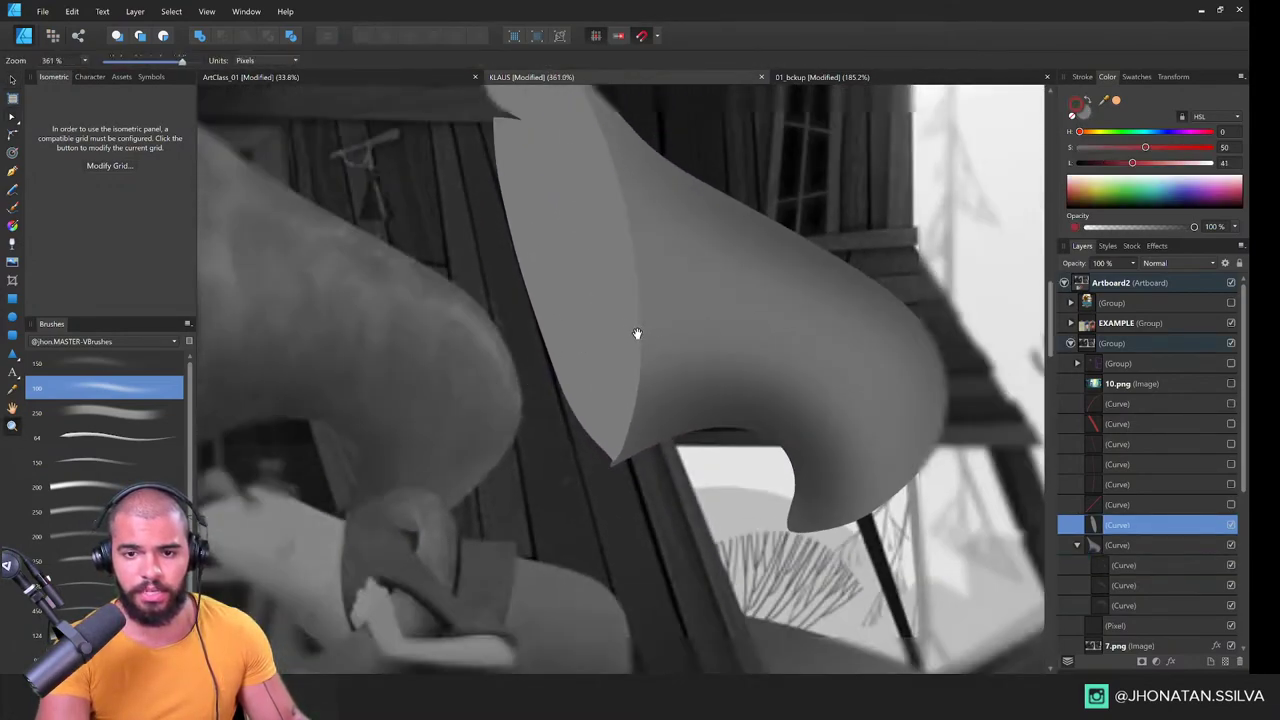
# Step: Switch to the Pixel Persona, choose the soft 255 px concept-art brush and set the paint color to lightness 16
pyautogui.moveTo(636, 333); pyautogui.dragTo(545, 464)
pyautogui.click(55, 36)
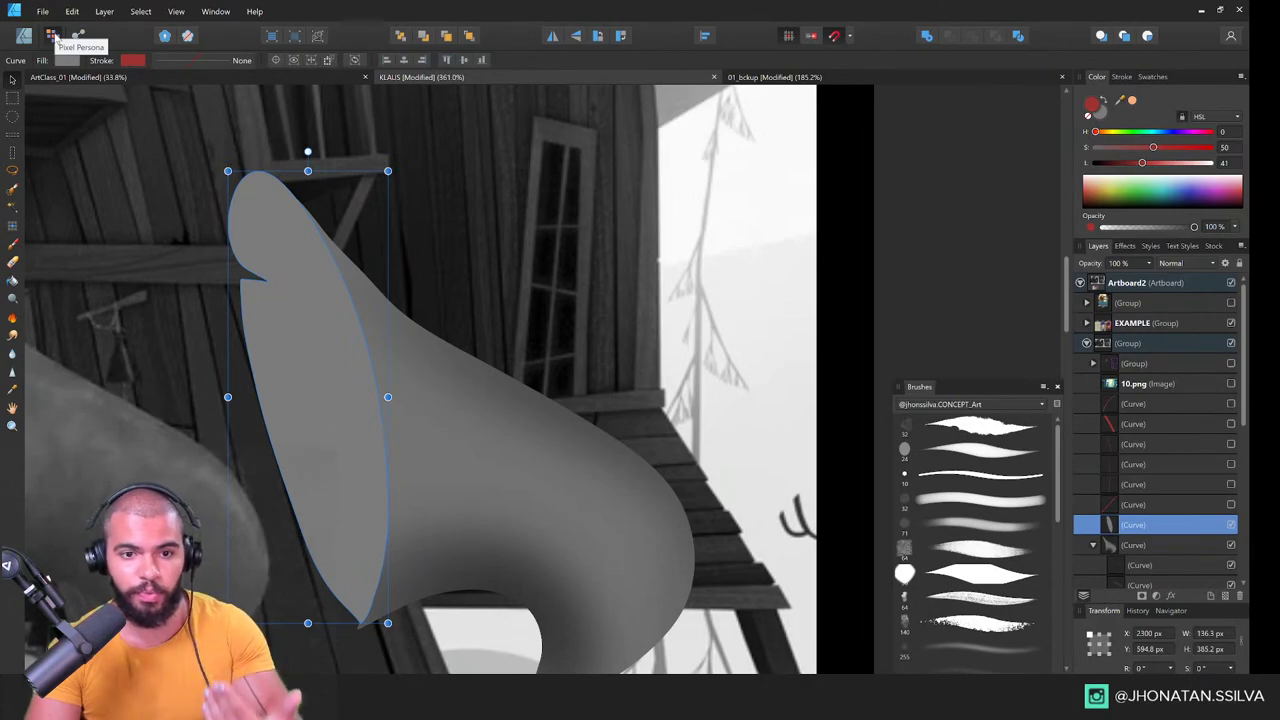
pyautogui.click(55, 36)
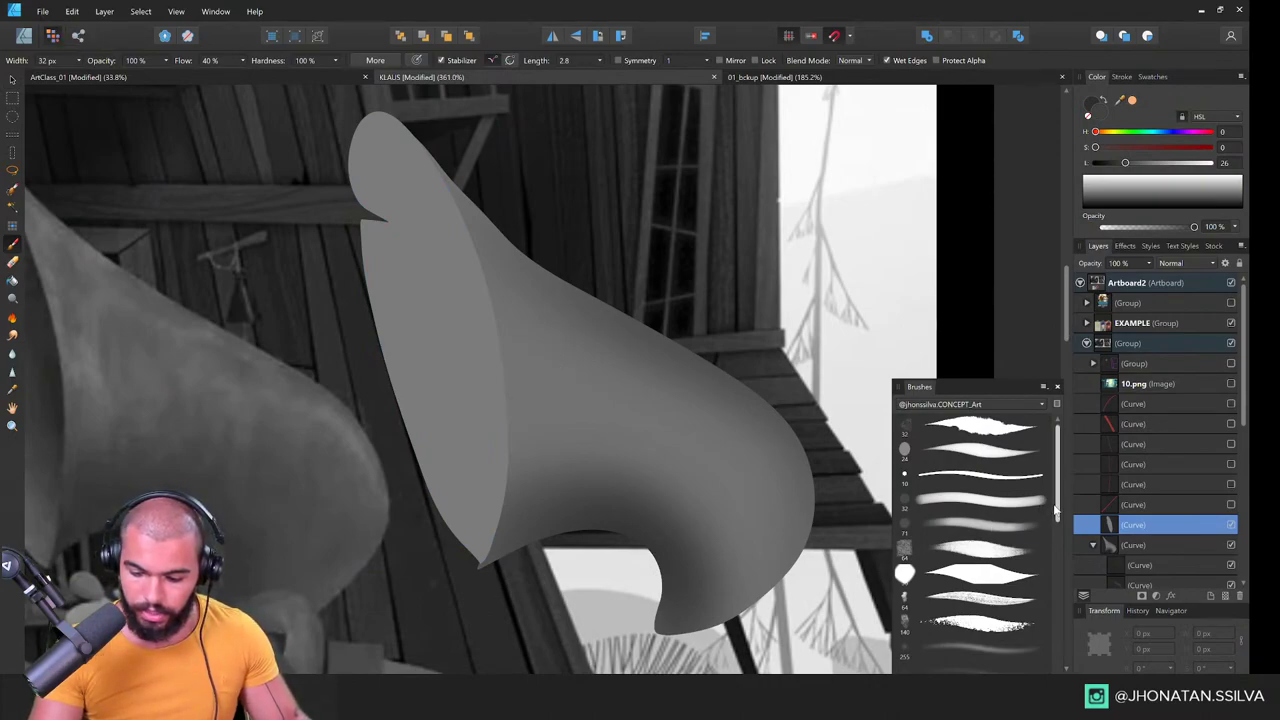
pyautogui.scroll(-2, 1038, 563)
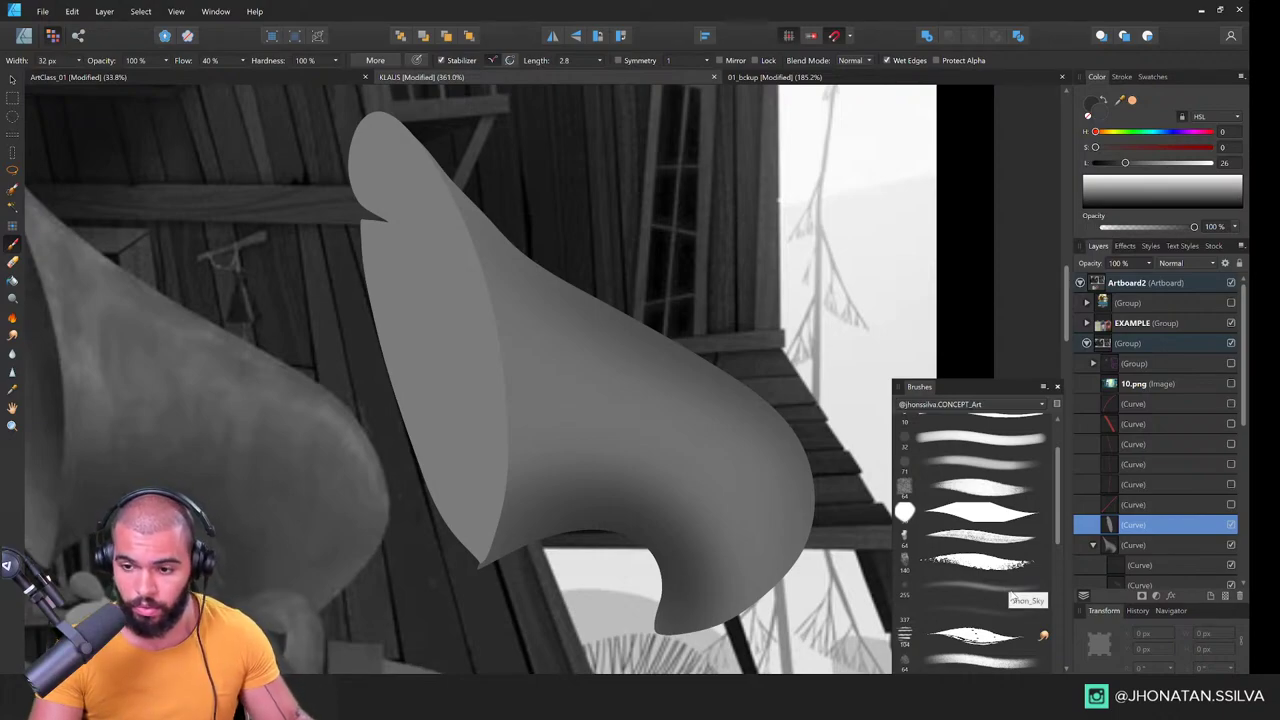
pyautogui.click(1012, 596)
pyautogui.moveTo(1120, 167); pyautogui.dragTo(1095, 192)
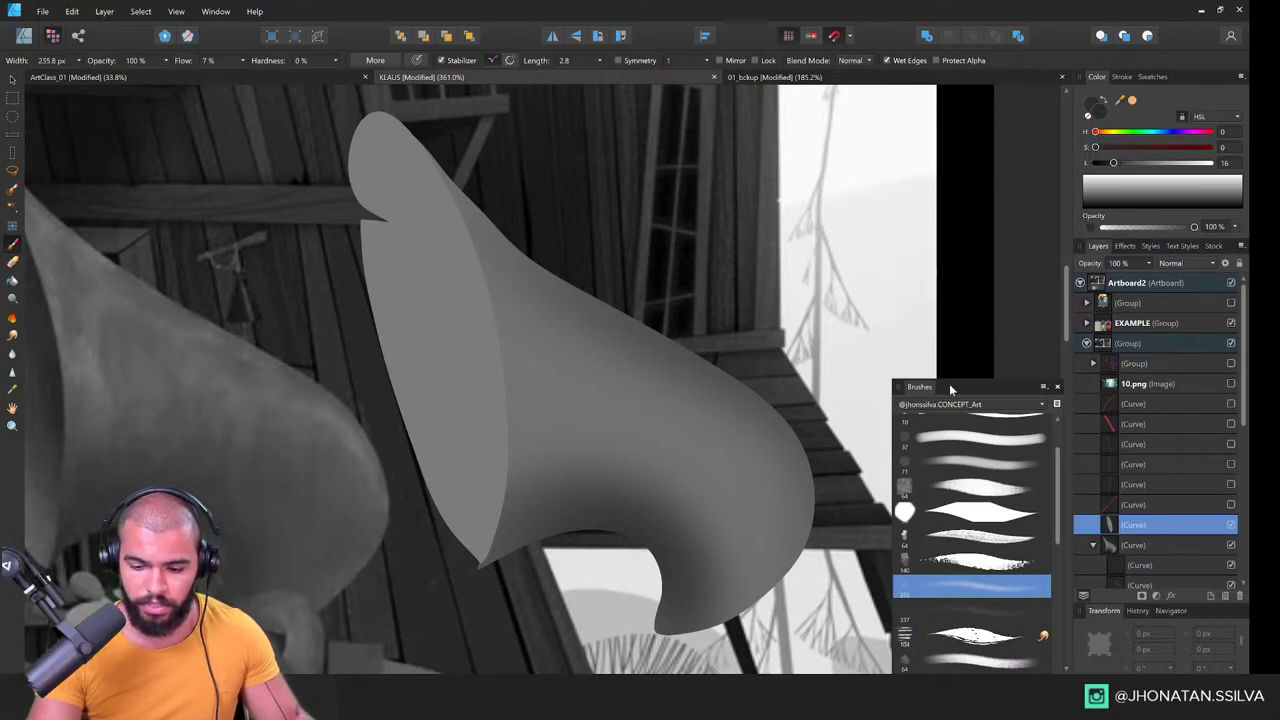
# Step: Paint a dark soft shadow inside the horn's opening along its inner edge, using a brush about 256 px wide
pyautogui.moveTo(552, 428); pyautogui.dragTo(613, 471)
pyautogui.moveTo(610, 387)
pyautogui.mouseDown()
pyautogui.moveTo(622, 359)
pyautogui.moveTo(517, 449)
pyautogui.moveTo(563, 400)
pyautogui.mouseUp()
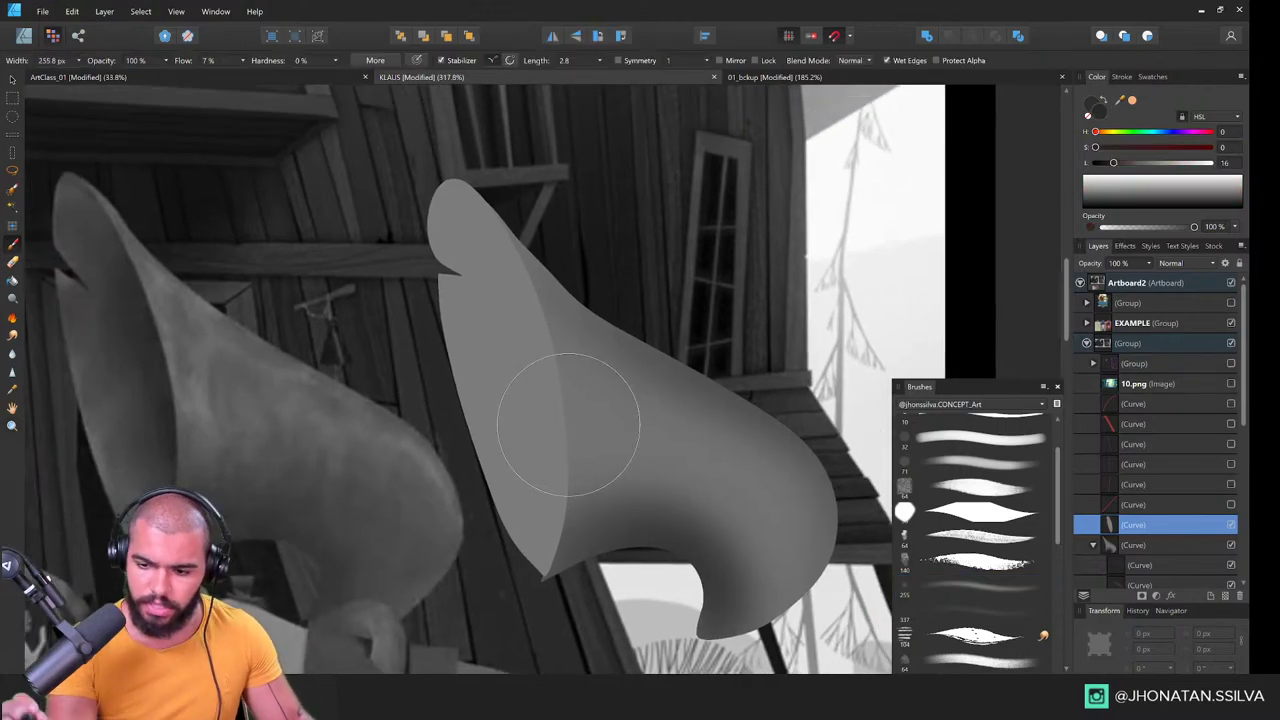
pyautogui.click(1146, 38)
pyautogui.moveTo(547, 257)
pyautogui.mouseDown()
pyautogui.moveTo(570, 415)
pyautogui.moveTo(556, 325)
pyautogui.moveTo(507, 223)
pyautogui.moveTo(561, 202)
pyautogui.mouseUp()
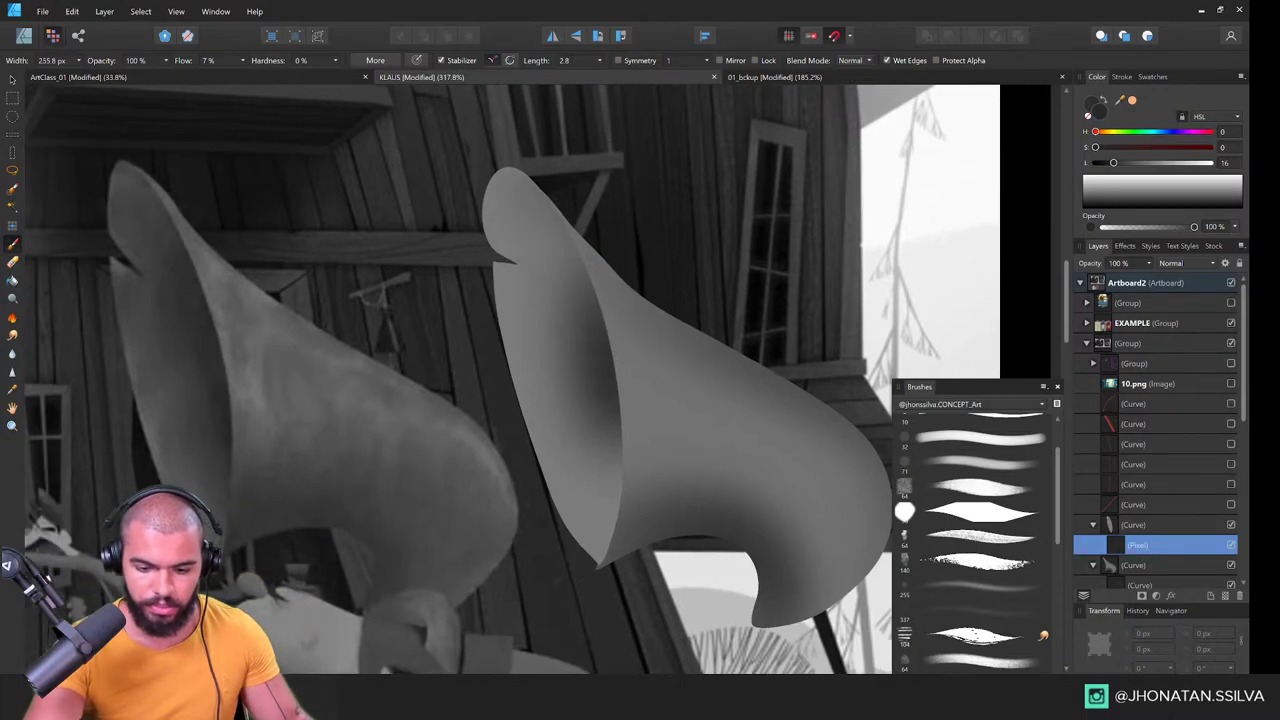
pyautogui.moveTo(611, 323)
pyautogui.mouseDown()
pyautogui.moveTo(548, 191)
pyautogui.moveTo(608, 340)
pyautogui.moveTo(564, 185)
pyautogui.mouseUp()
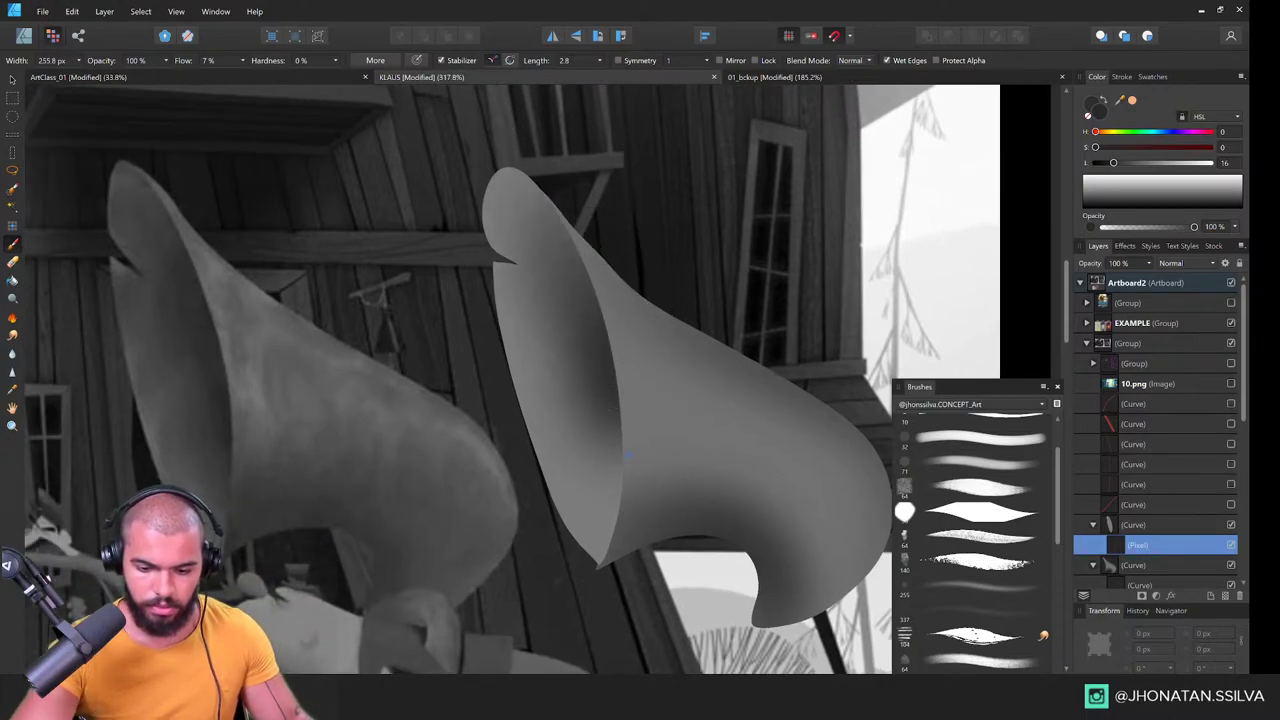
pyautogui.moveTo(595, 264); pyautogui.dragTo(572, 203)
pyautogui.moveTo(602, 442); pyautogui.dragTo(604, 447)
# Step: Extend the opening's shading toward its upper lip, notch and lower tip, varying the soft brush between about 75 and 184 px
pyautogui.moveTo(665, 392)
pyautogui.keyDown('alt'); pyautogui.mouseDown()
pyautogui.moveTo(597, 418)
pyautogui.moveTo(635, 399)
pyautogui.moveTo(648, 484)
pyautogui.mouseUp(); pyautogui.keyUp('alt')
pyautogui.moveTo(644, 550); pyautogui.dragTo(645, 488)
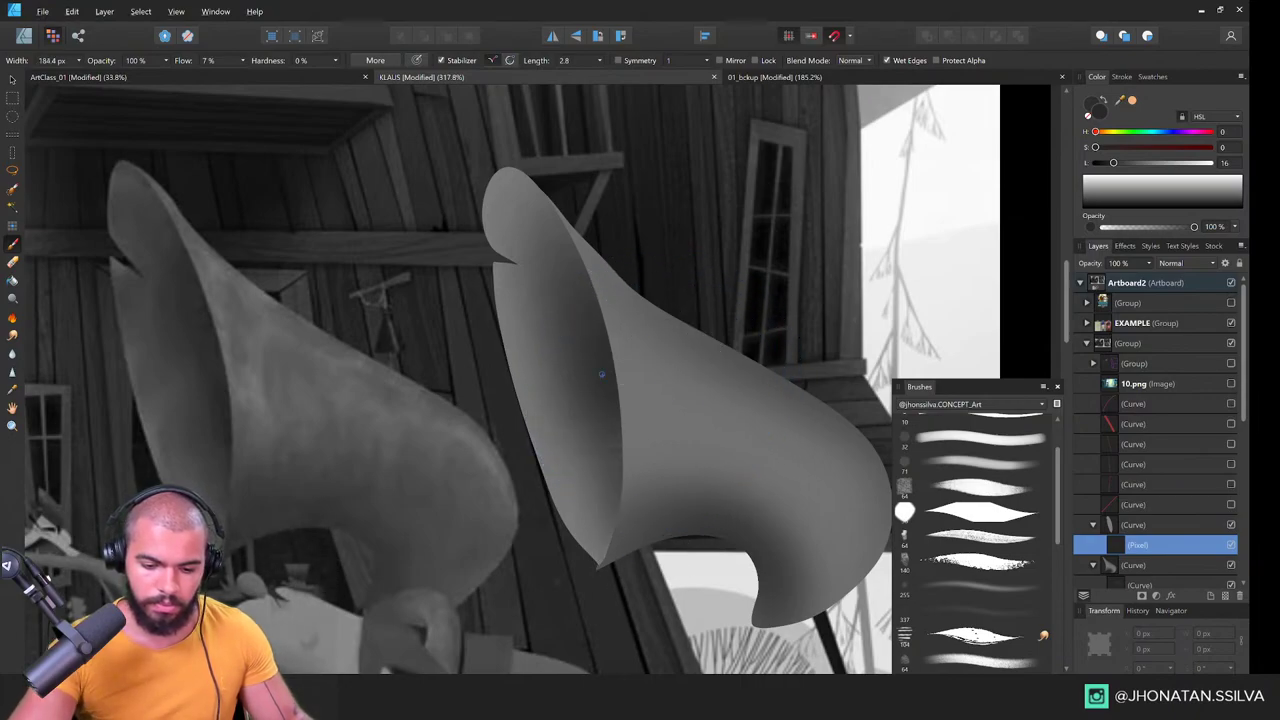
pyautogui.moveTo(566, 280); pyautogui.dragTo(578, 282)
pyautogui.moveTo(566, 214)
pyautogui.mouseDown()
pyautogui.moveTo(590, 195)
pyautogui.moveTo(528, 222)
pyautogui.moveTo(522, 182)
pyautogui.mouseUp()
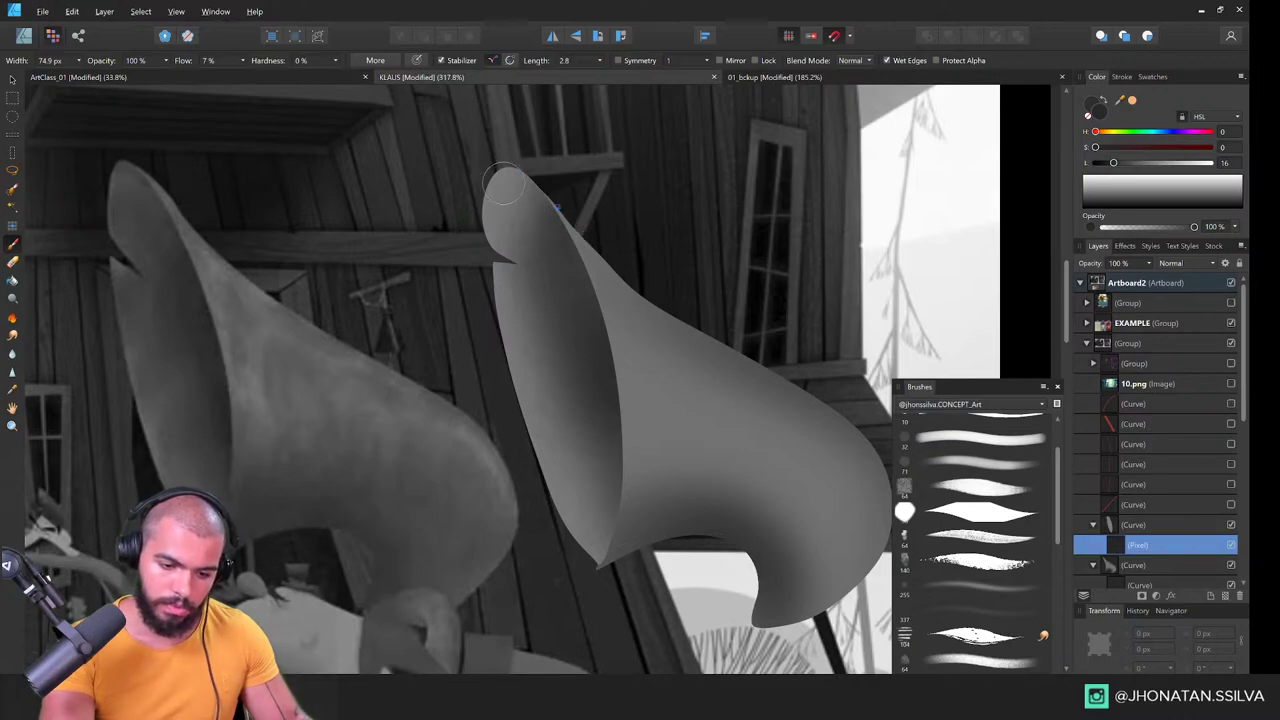
pyautogui.moveTo(540, 229); pyautogui.dragTo(566, 229)
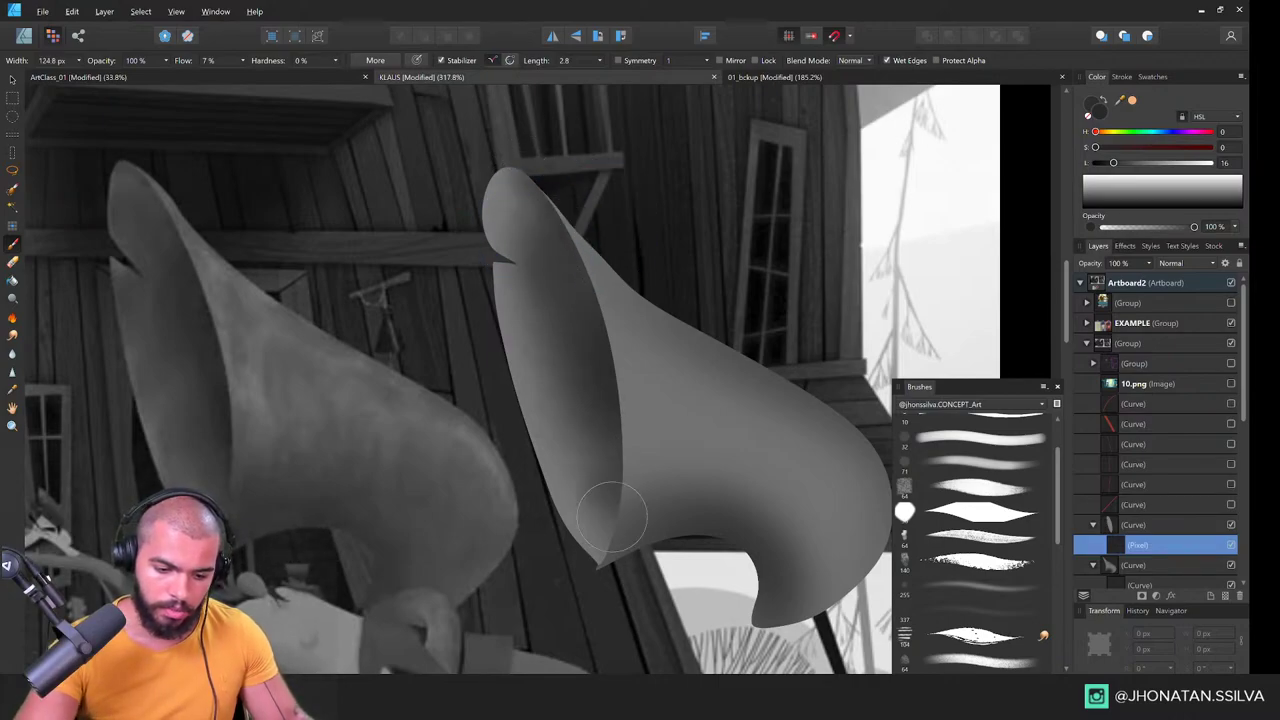
pyautogui.moveTo(528, 288); pyautogui.dragTo(506, 272)
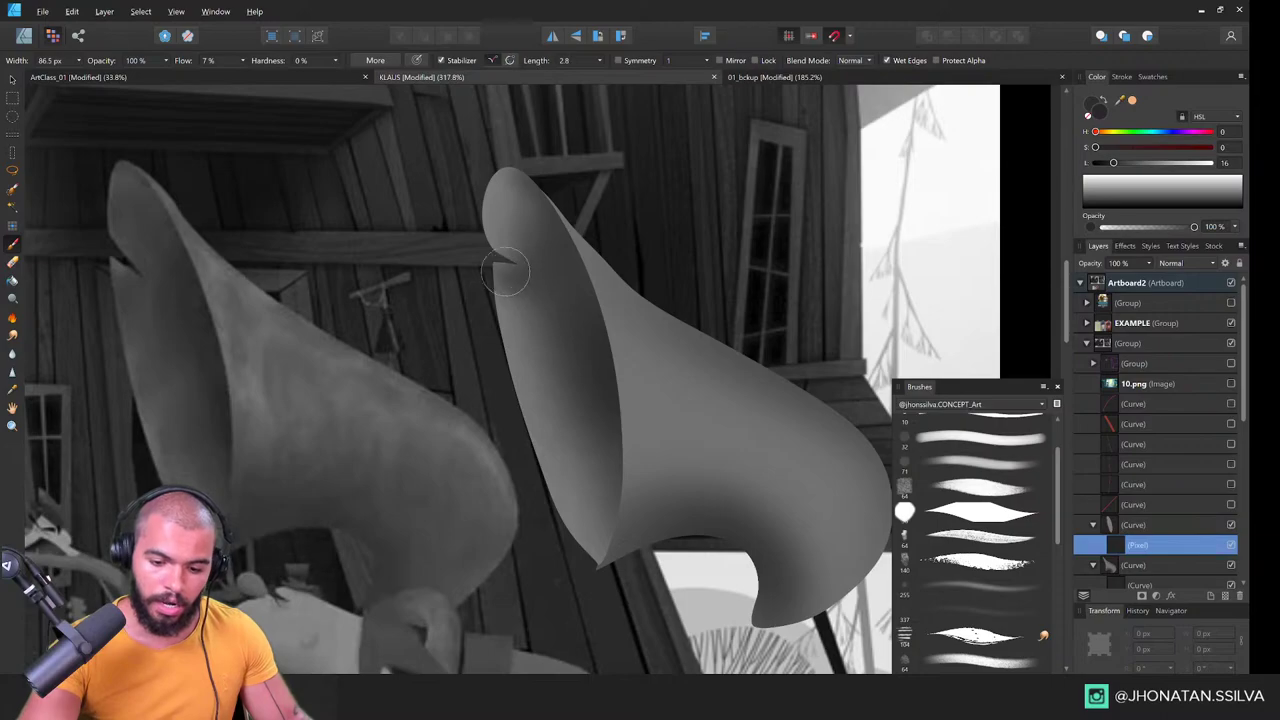
pyautogui.moveTo(590, 431); pyautogui.dragTo(595, 393)
pyautogui.moveTo(588, 393); pyautogui.dragTo(649, 381)
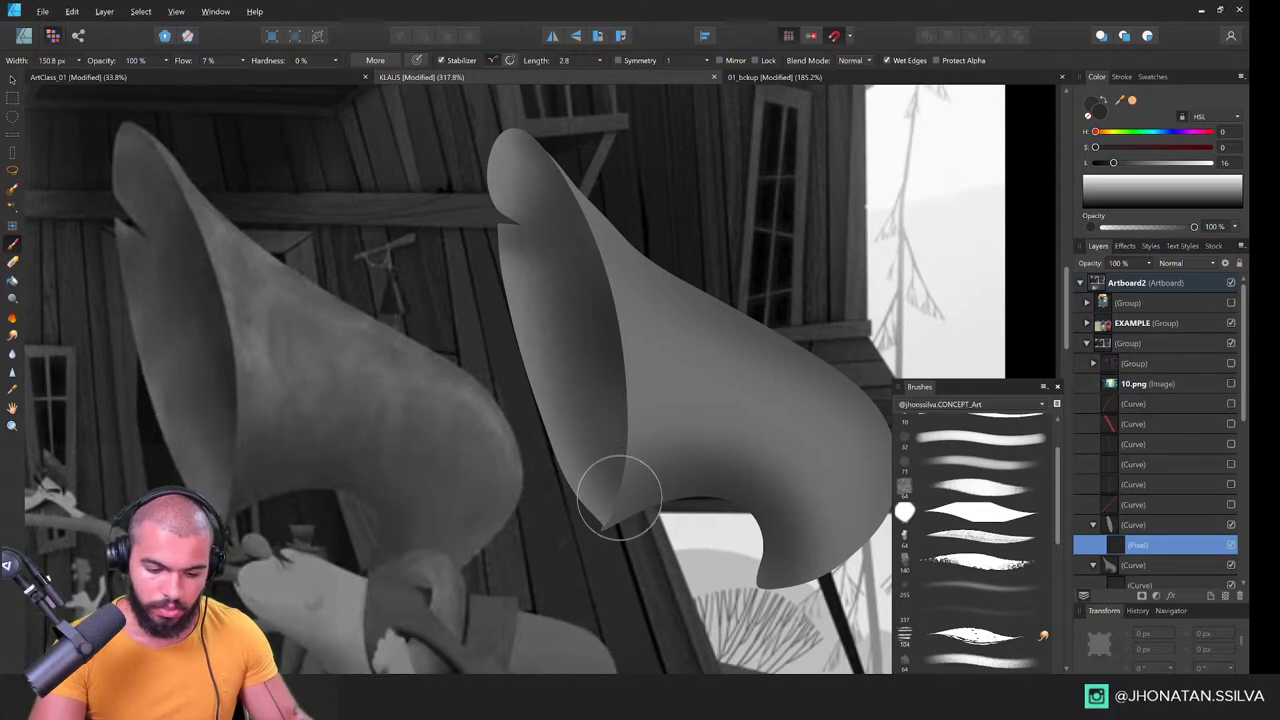
# Step: Examine the lower tip of the shaded opening up close and compare the whole horn with the reference horn
pyautogui.press('z')
pyautogui.moveTo(619, 508); pyautogui.dragTo(799, 402)
pyautogui.moveTo(603, 533); pyautogui.dragTo(720, 452)
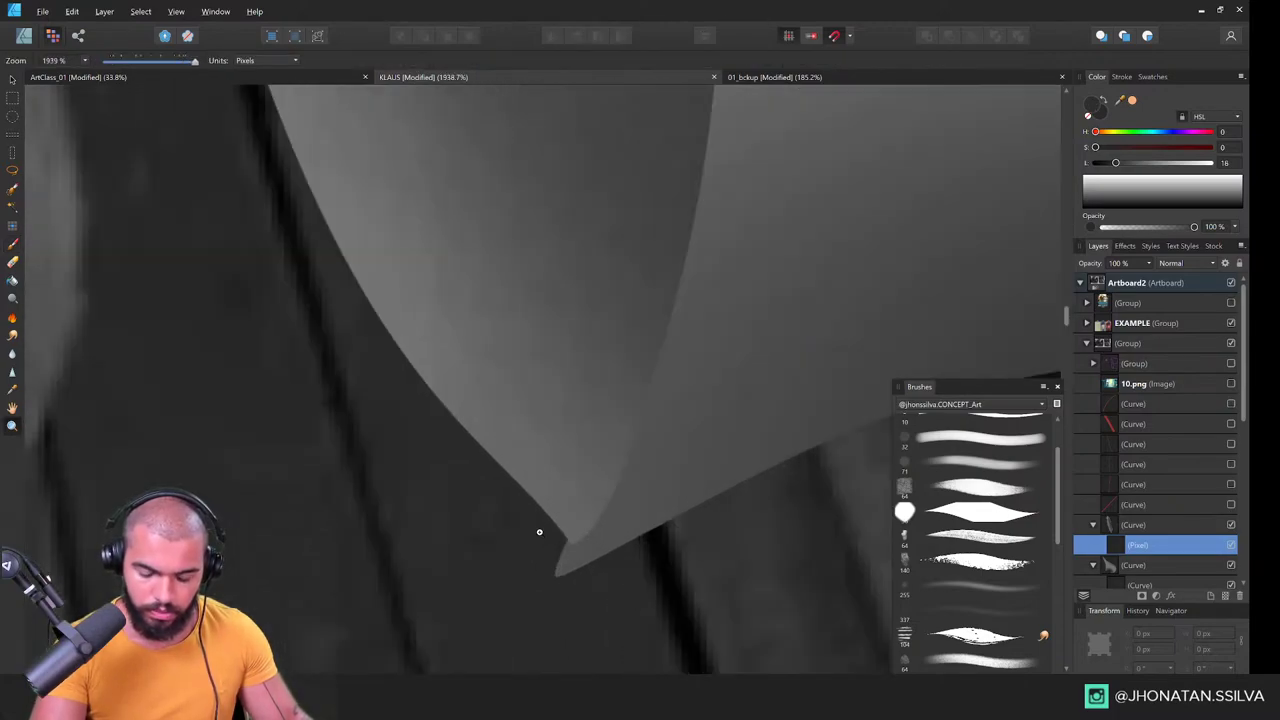
pyautogui.scroll(-8, 543, 533)
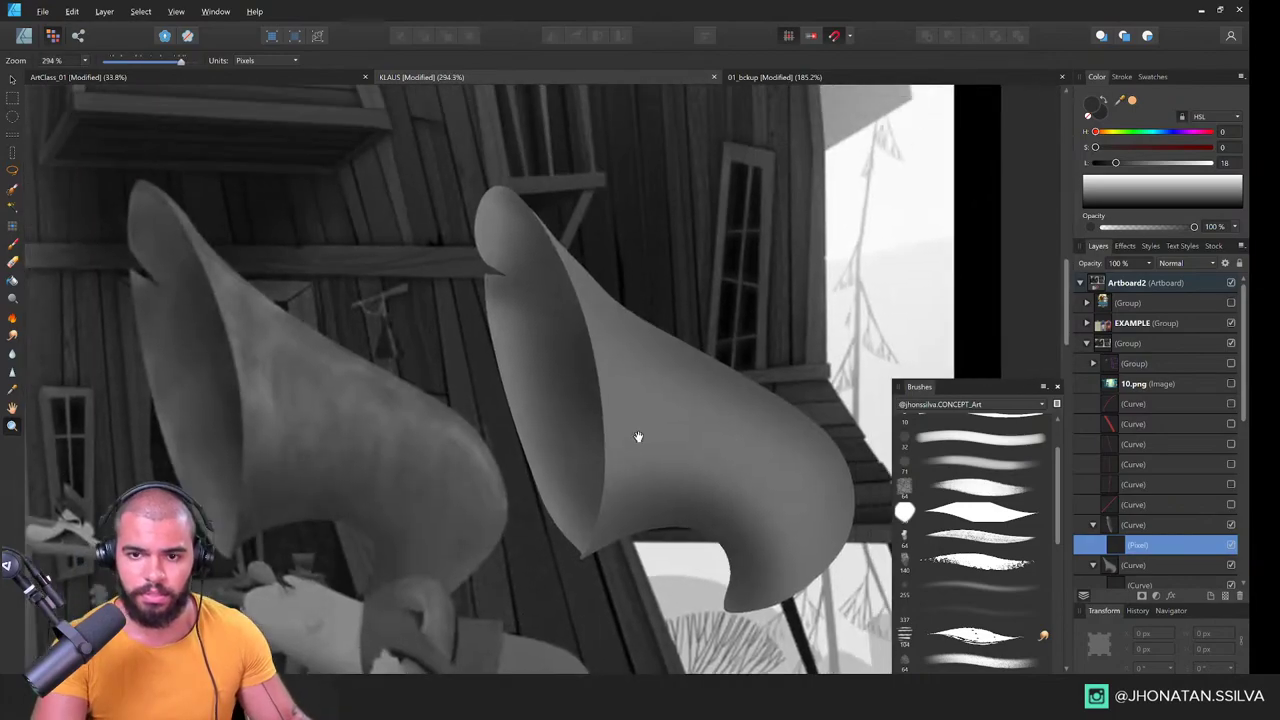
pyautogui.moveTo(632, 349); pyautogui.dragTo(650, 328)
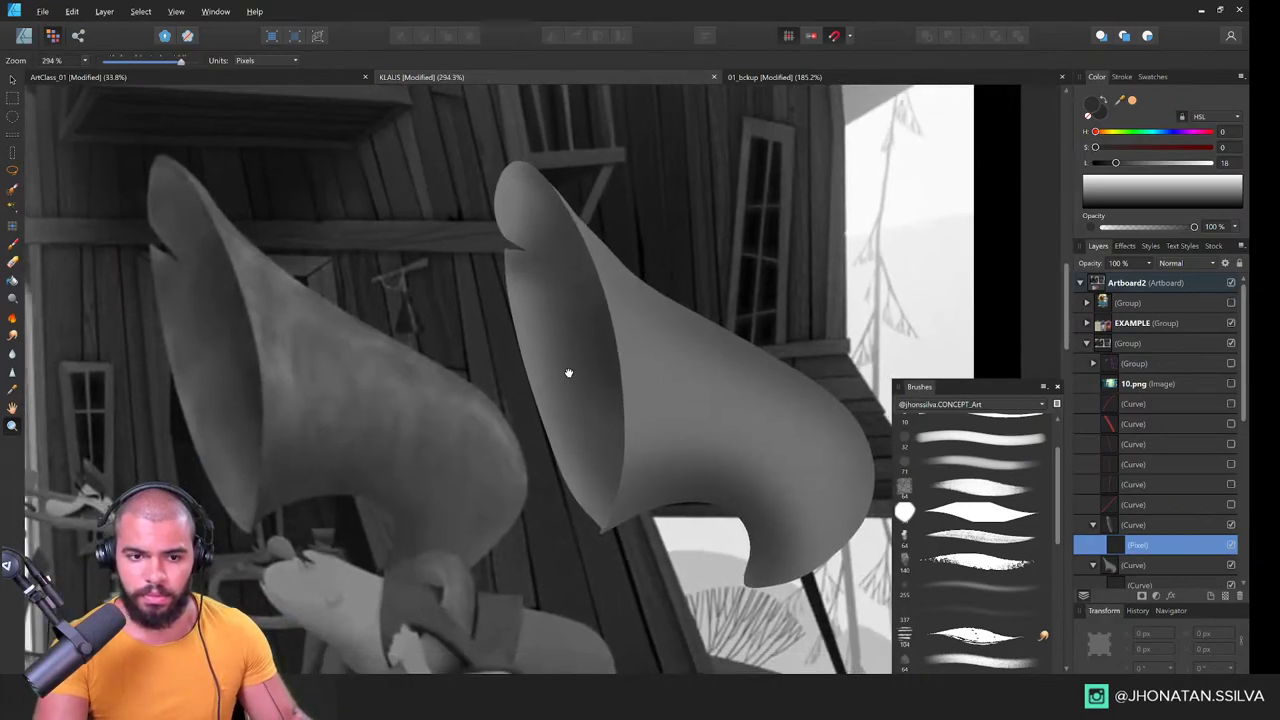
pyautogui.moveTo(569, 374); pyautogui.dragTo(475, 332)
# Step: Select a shading curve within the horn's body and choose the textured 128 px concept-art brush to match the reference surface
pyautogui.press('v')
pyautogui.click(667, 416)
pyautogui.moveTo(680, 439); pyautogui.dragTo(644, 429)
pyautogui.moveTo(314, 354); pyautogui.dragTo(474, 350)
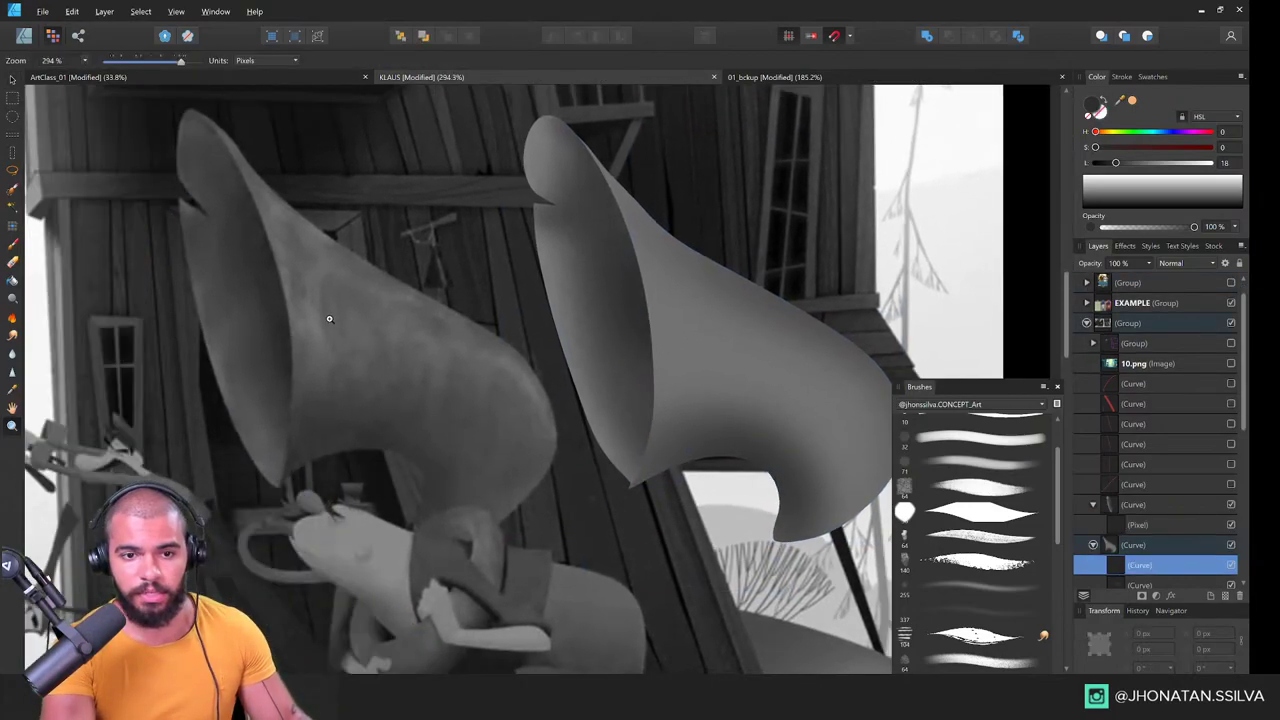
pyautogui.moveTo(329, 320); pyautogui.dragTo(403, 388)
pyautogui.moveTo(850, 376)
pyautogui.mouseDown()
pyautogui.moveTo(514, 377)
pyautogui.moveTo(606, 369)
pyautogui.mouseUp()
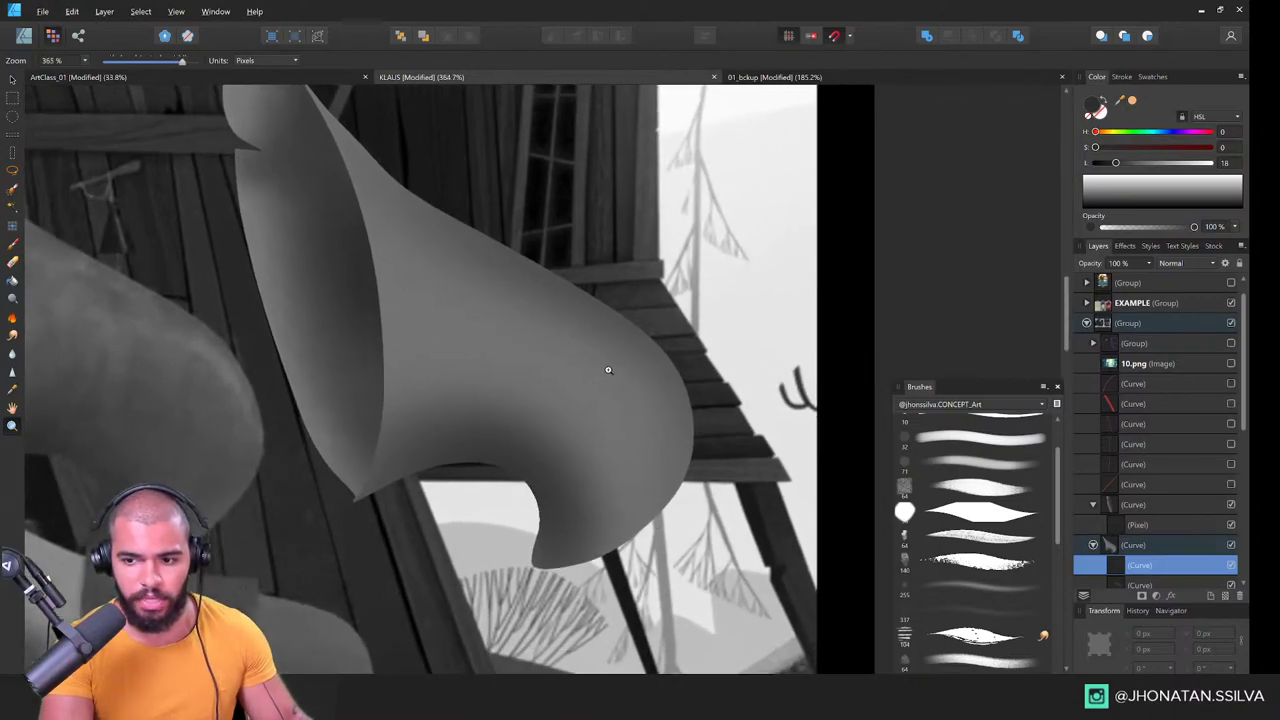
pyautogui.press('b')
pyautogui.moveTo(1056, 482); pyautogui.dragTo(1058, 541)
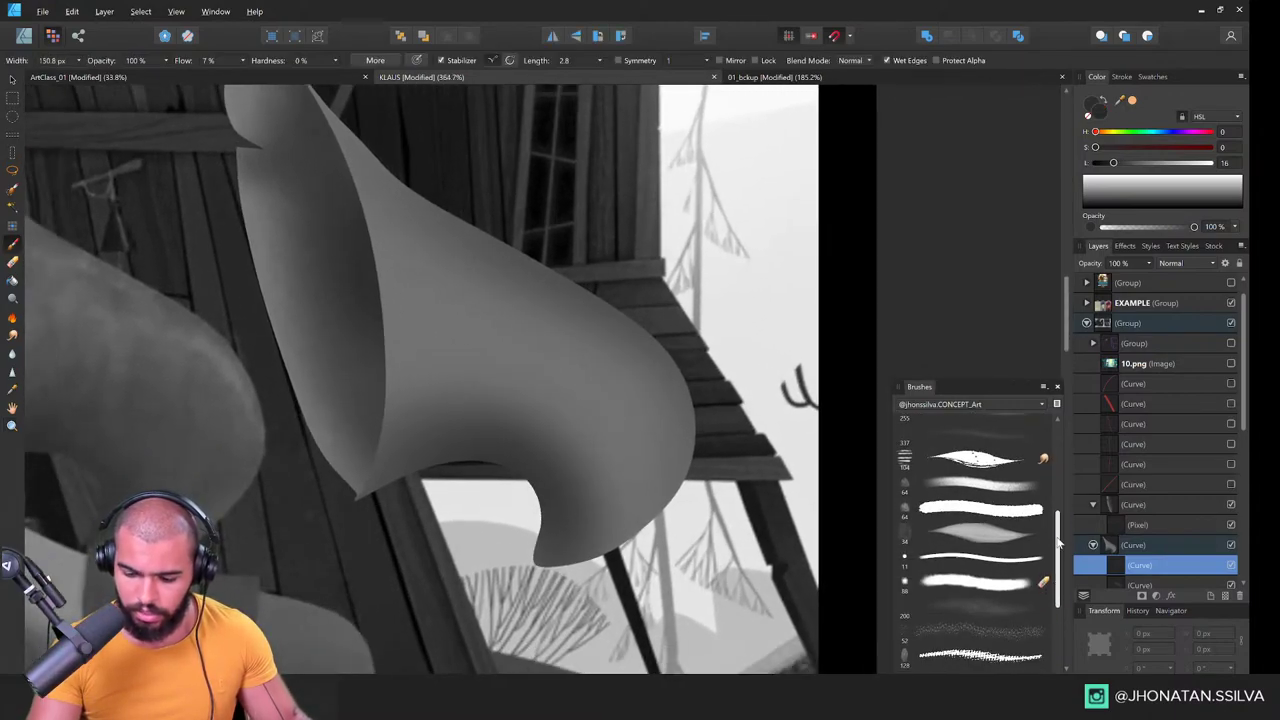
pyautogui.scroll(-2, 1063, 567)
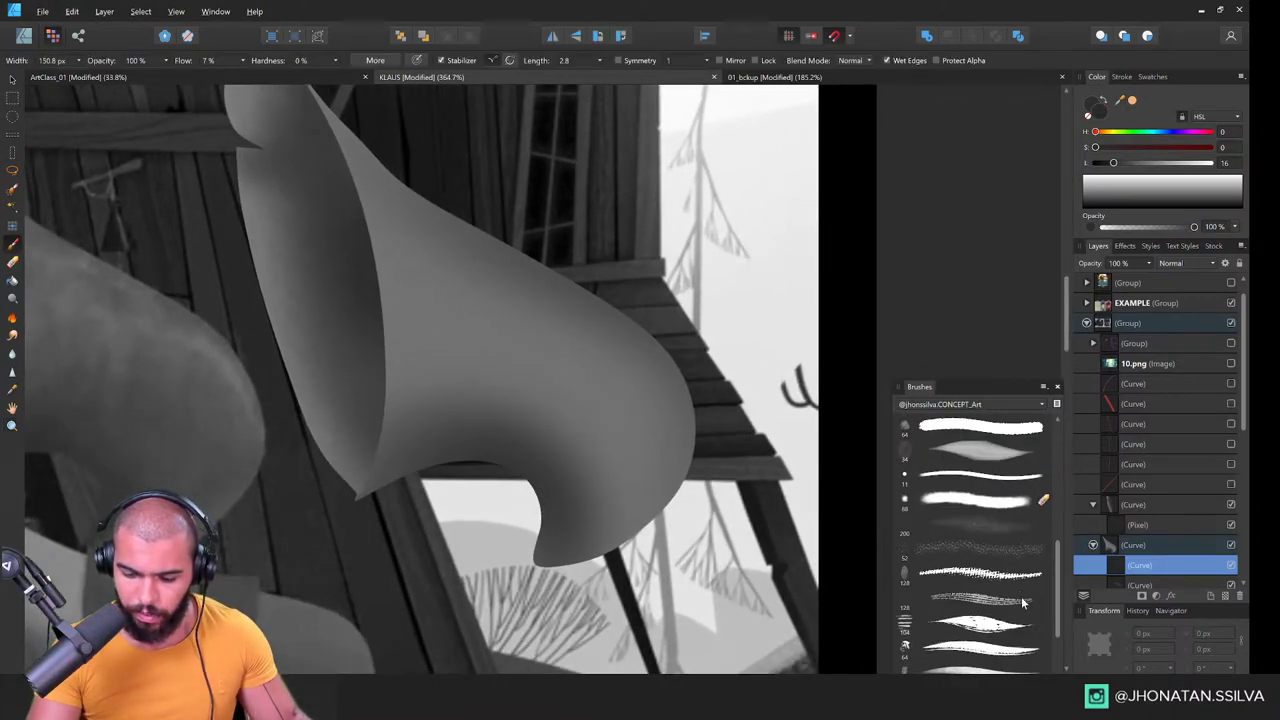
pyautogui.click(1022, 591)
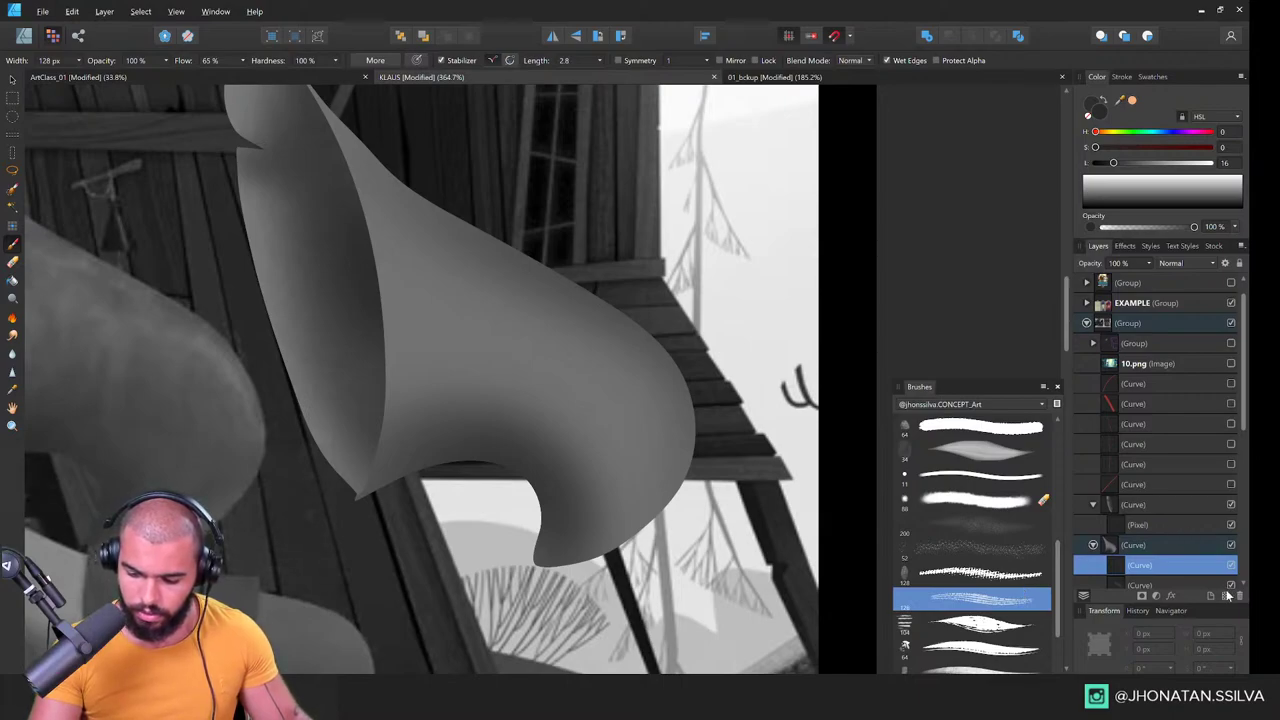
# Step: Paint a mottled dark texture over the horn's body on a new pixel layer, with the brush at 171.6 px, undoing unwanted strokes
pyautogui.moveTo(463, 276); pyautogui.dragTo(507, 267)
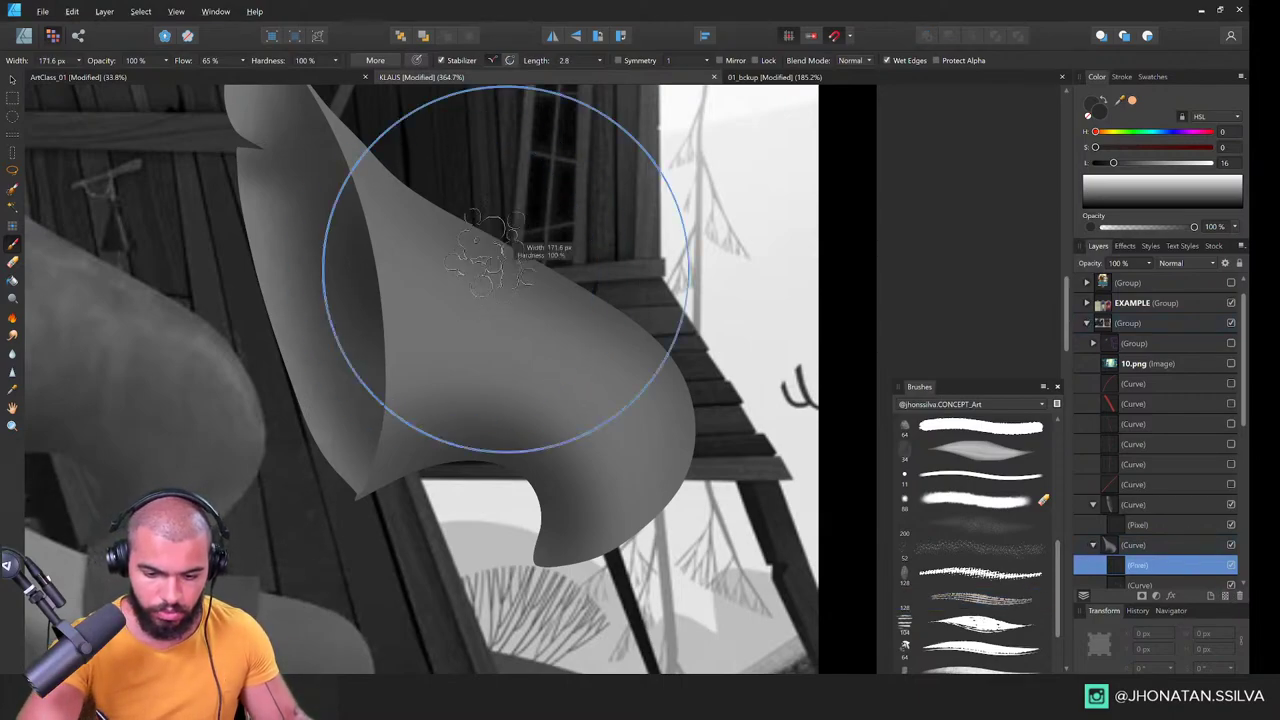
pyautogui.moveTo(404, 174)
pyautogui.mouseDown()
pyautogui.moveTo(430, 280)
pyautogui.moveTo(501, 283)
pyautogui.moveTo(640, 430)
pyautogui.moveTo(620, 530)
pyautogui.moveTo(467, 328)
pyautogui.mouseUp()
pyautogui.hotkey('ctrl', 'z')
pyautogui.hotkey('ctrl', 'z')
pyautogui.hotkey('ctrl', 'z')
pyautogui.hotkey('ctrl', 'z')
pyautogui.hotkey('ctrl', 'z')
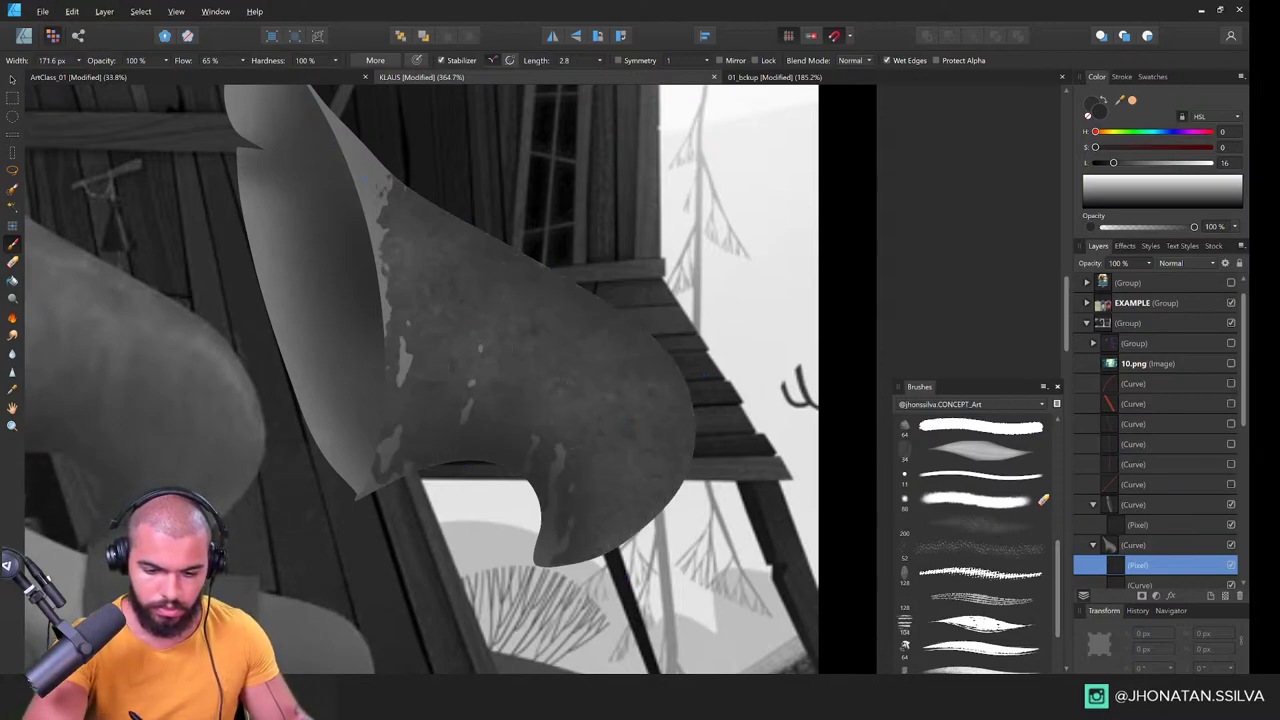
# Step: Soften the texture on the upper part of the horn's body with a 121.2 px eraser at 6% flow and 55% hardness
pyautogui.moveTo(559, 273); pyautogui.dragTo(603, 329)
pyautogui.moveTo(509, 266); pyautogui.dragTo(606, 241)
pyautogui.moveTo(484, 309); pyautogui.dragTo(664, 406)
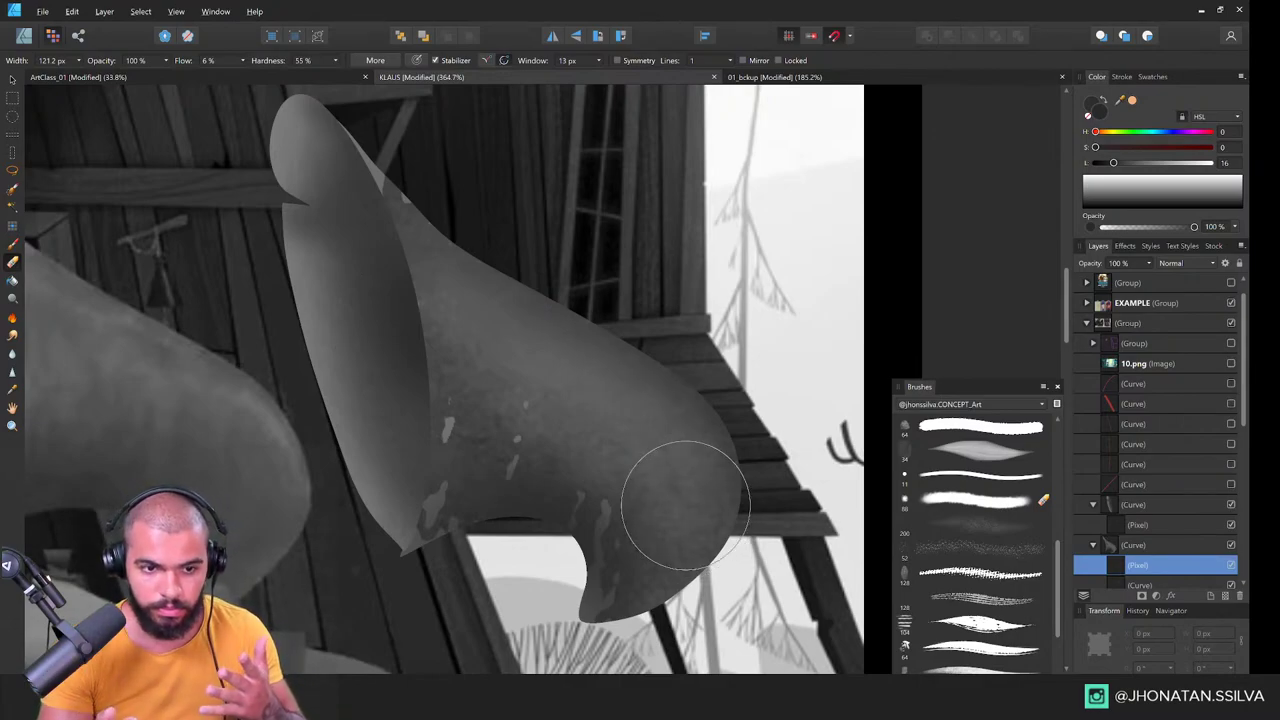
# Step: Compare the textured horn's surface with the reference horn
pyautogui.hotkey('ctrl', 'space')
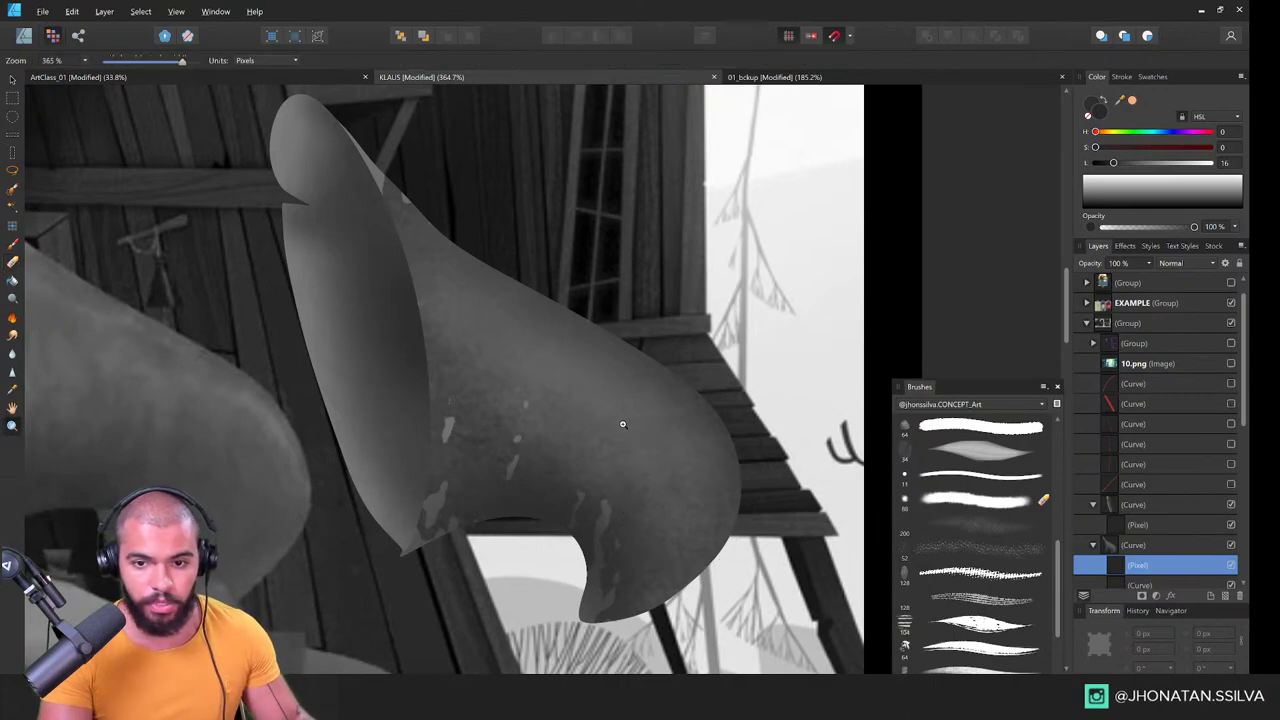
pyautogui.moveTo(628, 421)
pyautogui.mouseDown()
pyautogui.moveTo(614, 406)
pyautogui.moveTo(586, 432)
pyautogui.moveTo(638, 430)
pyautogui.moveTo(636, 406)
pyautogui.moveTo(692, 406)
pyautogui.mouseUp()
pyautogui.moveTo(379, 393); pyautogui.dragTo(549, 409)
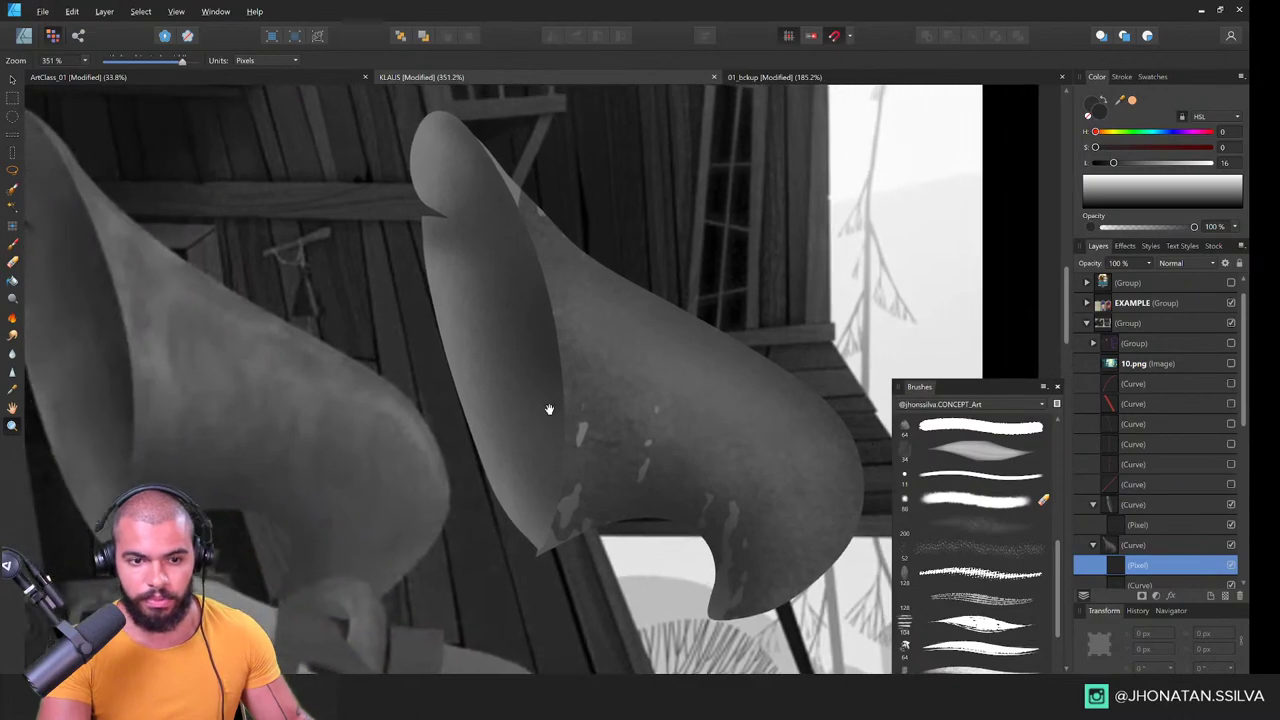
pyautogui.moveTo(638, 448); pyautogui.dragTo(498, 428)
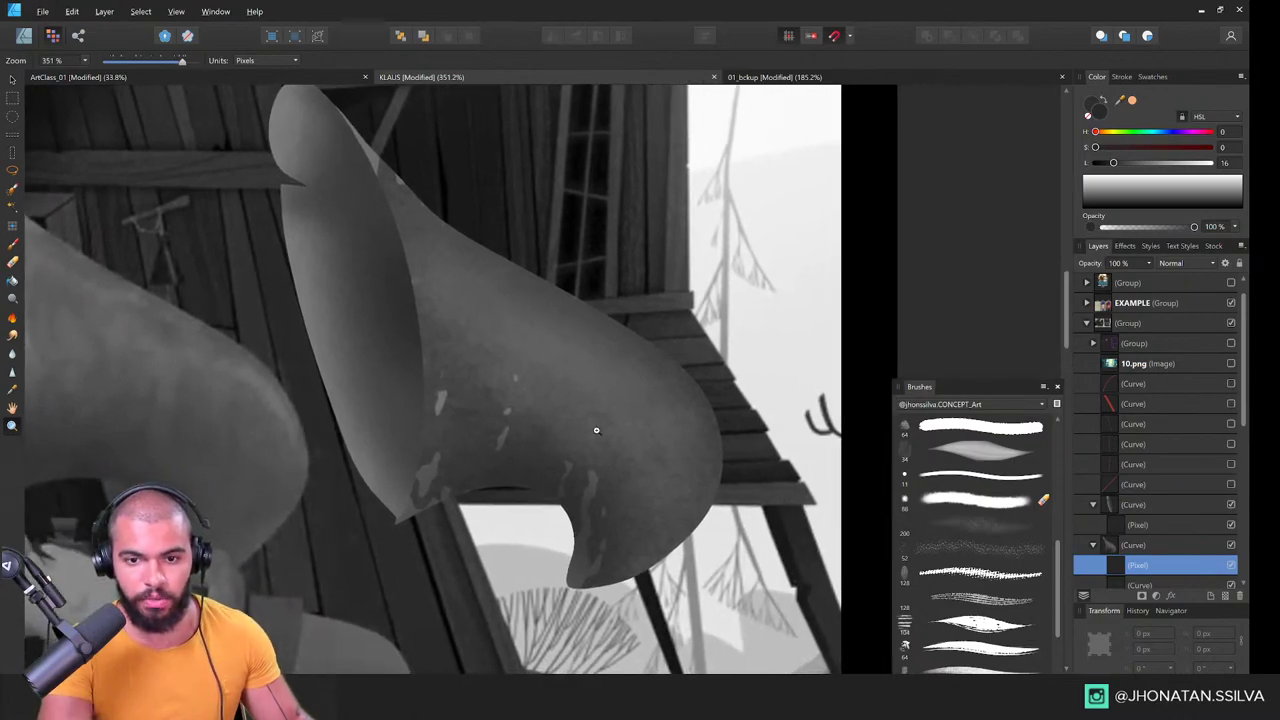
pyautogui.moveTo(600, 463); pyautogui.dragTo(462, 444)
# Step: Review the Shape, Color and Details stages on the character example panels below the scene
pyautogui.moveTo(461, 630); pyautogui.dragTo(695, 233)
pyautogui.moveTo(324, 454); pyautogui.dragTo(717, 269)
pyautogui.moveTo(429, 465); pyautogui.dragTo(821, 249)
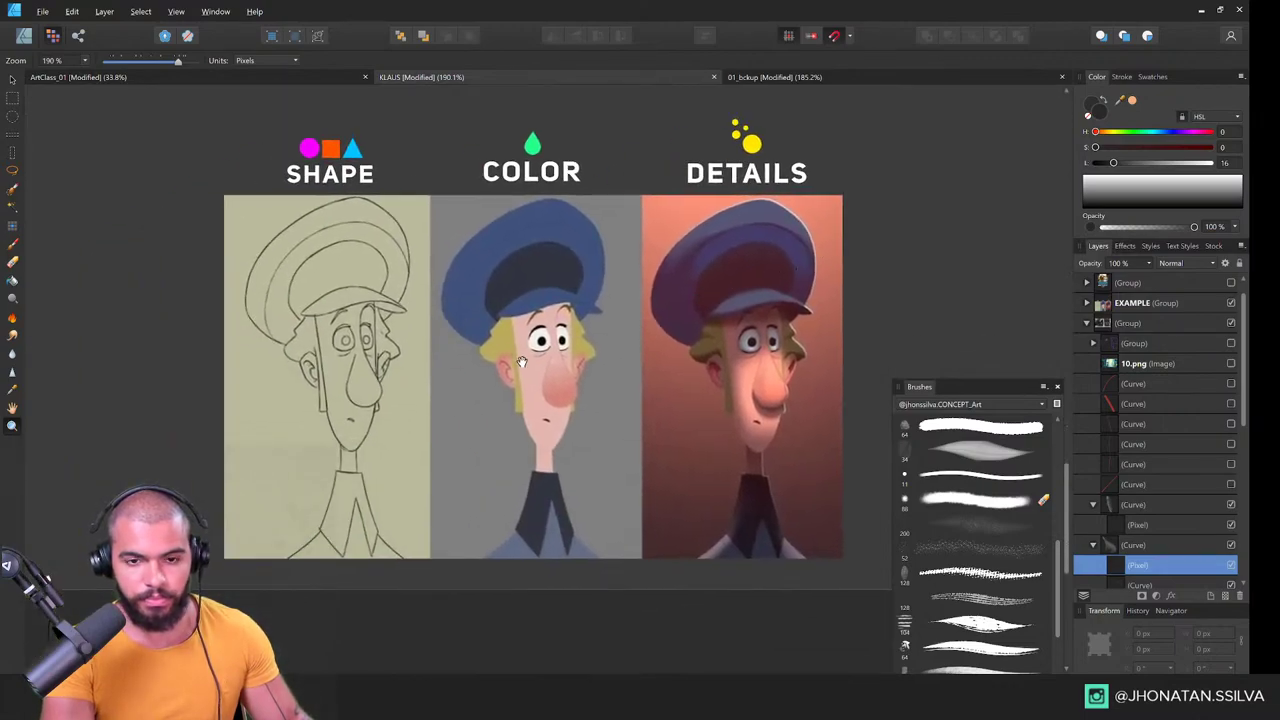
pyautogui.scroll(2, 521, 362)
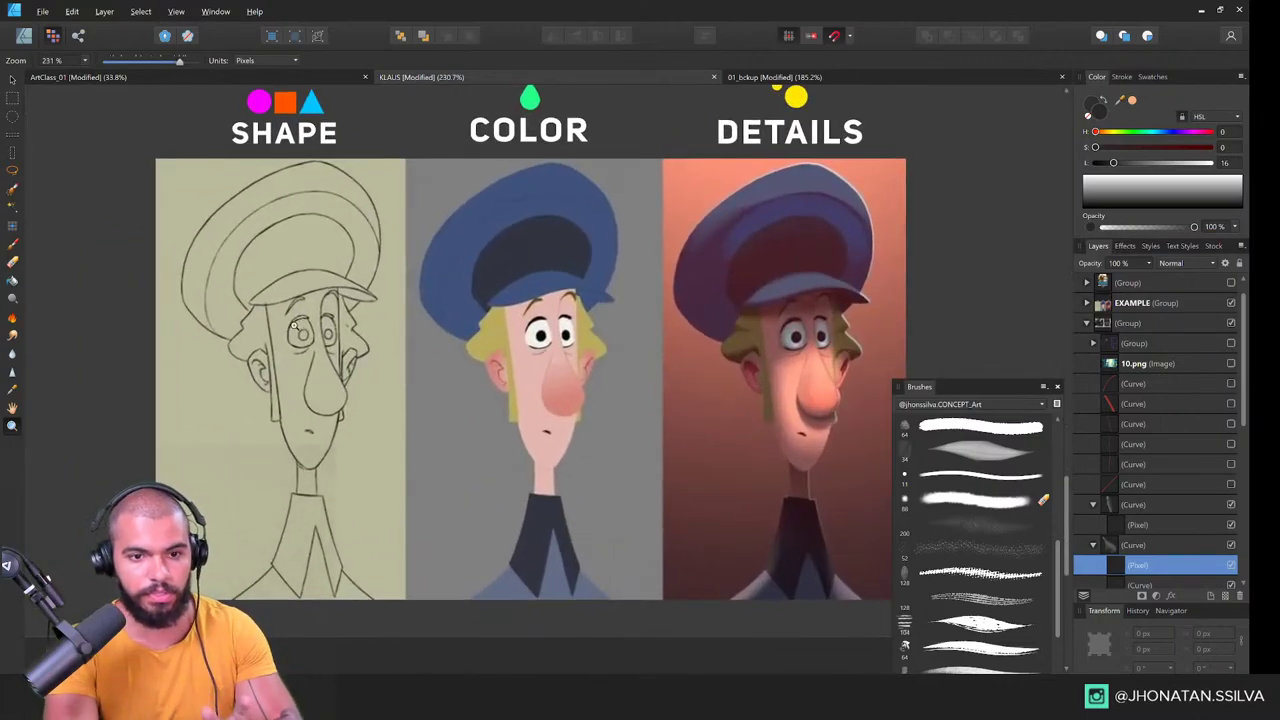
pyautogui.moveTo(293, 325); pyautogui.dragTo(324, 325)
pyautogui.moveTo(293, 292); pyautogui.dragTo(388, 325)
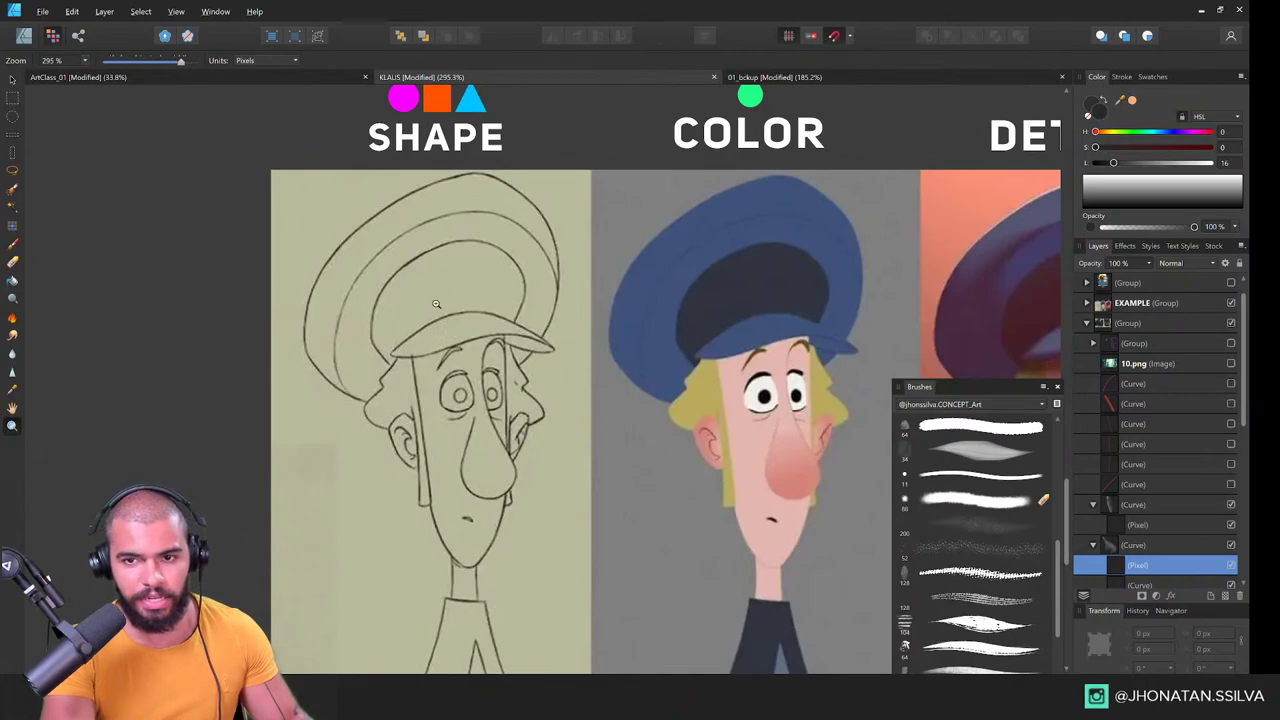
pyautogui.moveTo(531, 381); pyautogui.dragTo(365, 370)
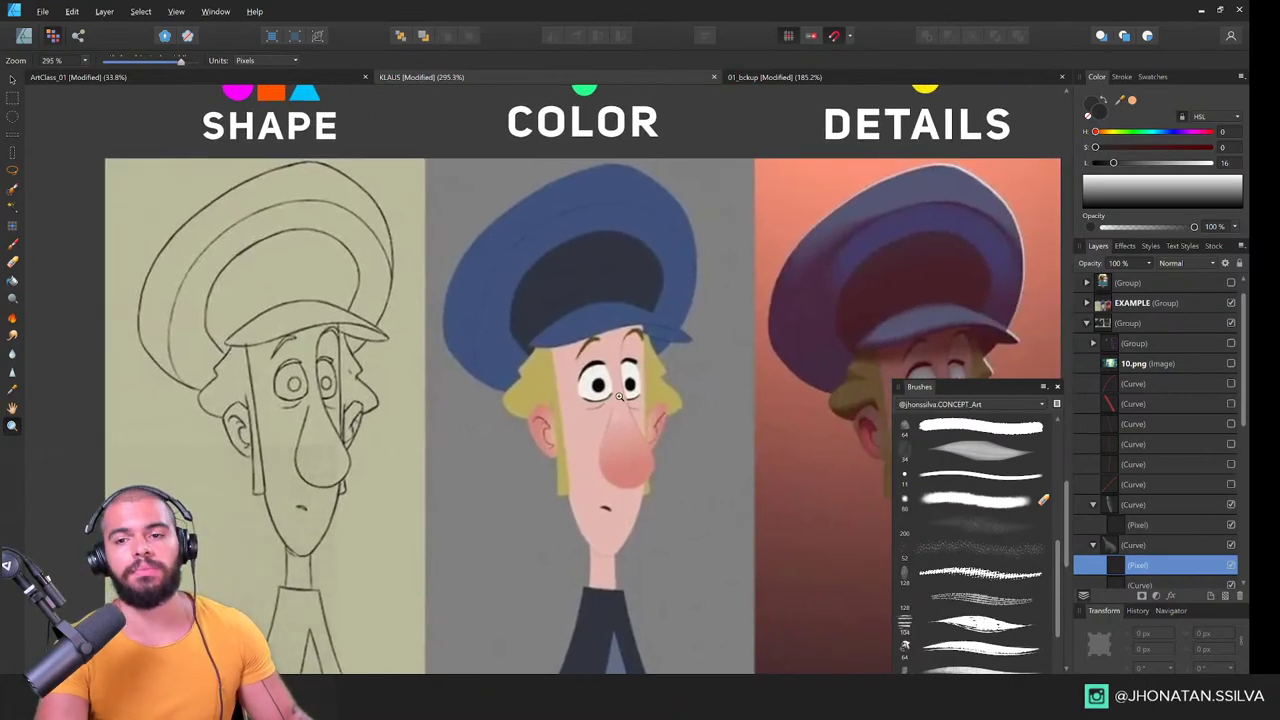
pyautogui.scroll(-6, 619, 397)
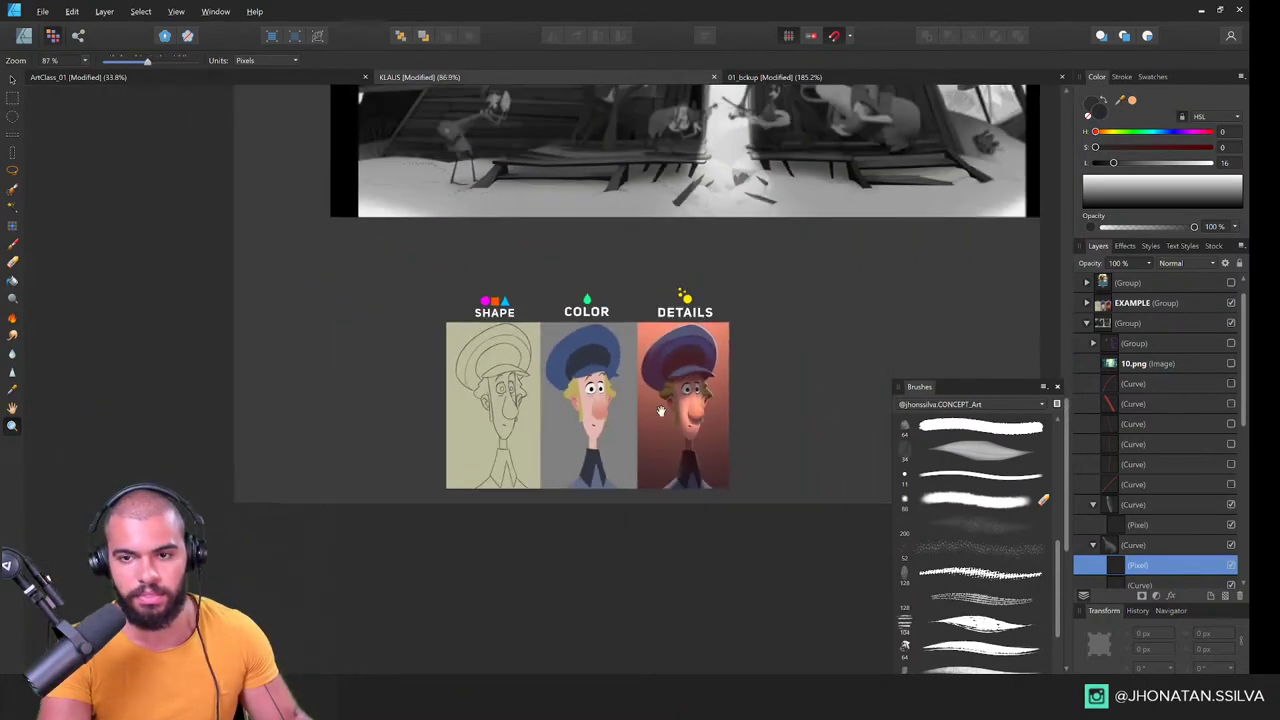
# Step: Return to the scene, select the opening's pixel shading and compare the rebuilt horn with the original within the whole artwork
pyautogui.moveTo(848, 235); pyautogui.dragTo(528, 547)
pyautogui.scroll(3, 634, 363)
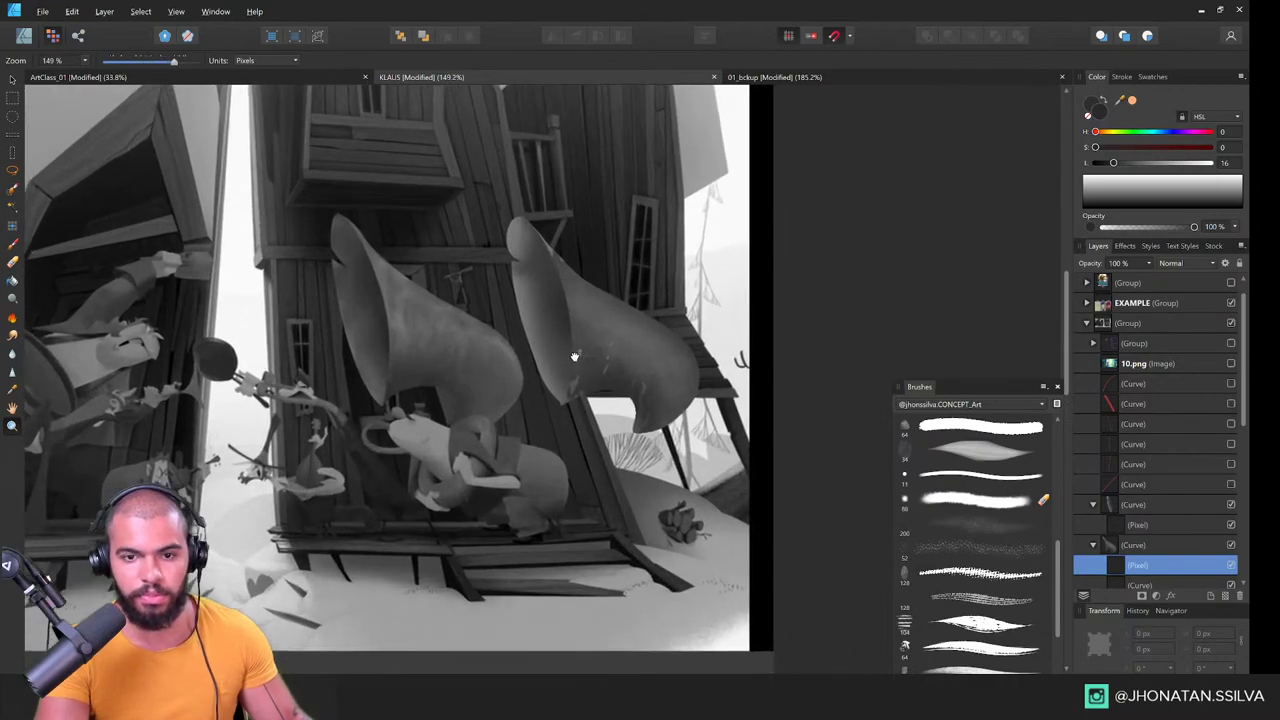
pyautogui.press('v')
pyautogui.click(517, 314)
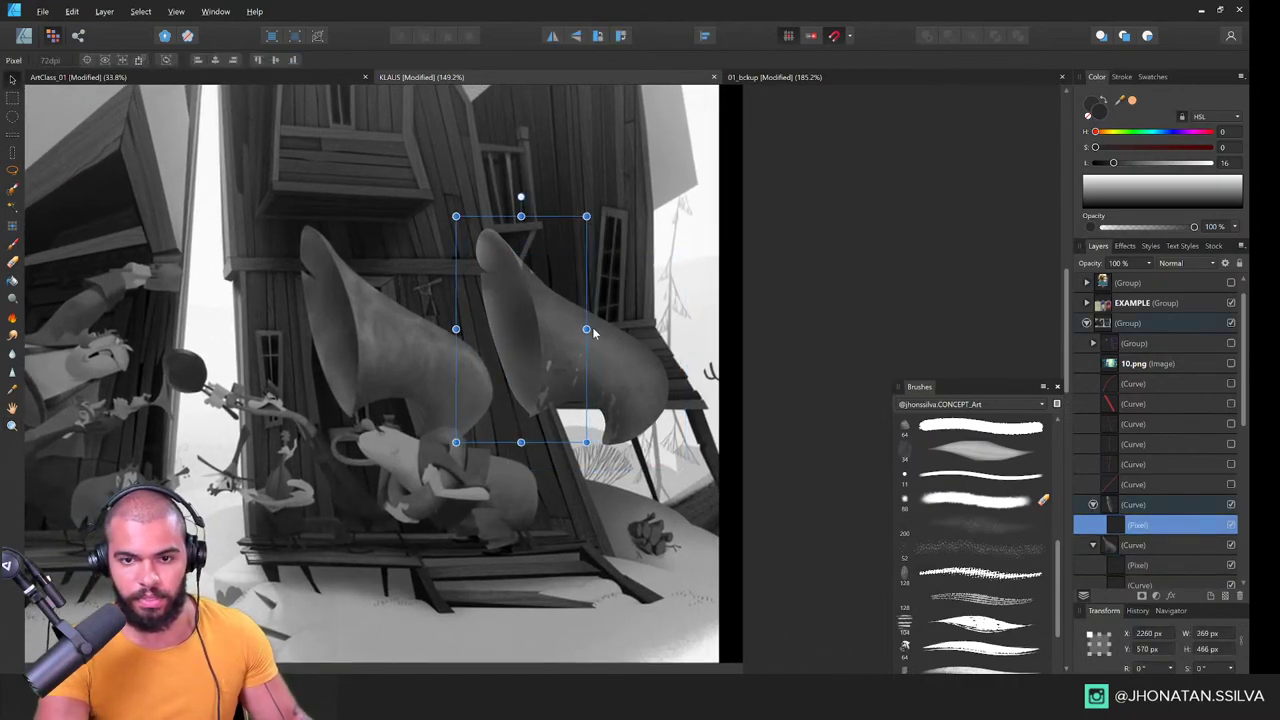
pyautogui.press('z')
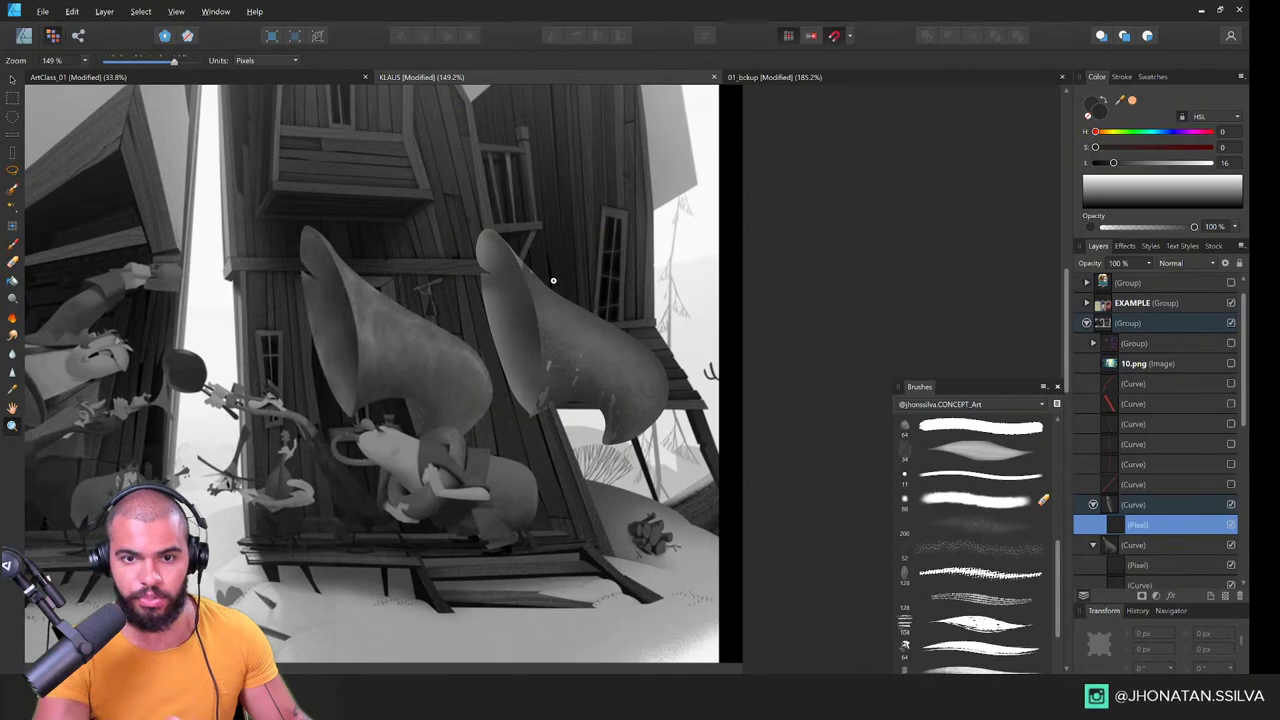
pyautogui.moveTo(522, 327); pyautogui.dragTo(672, 408)
pyautogui.scroll(-3, 680, 392)
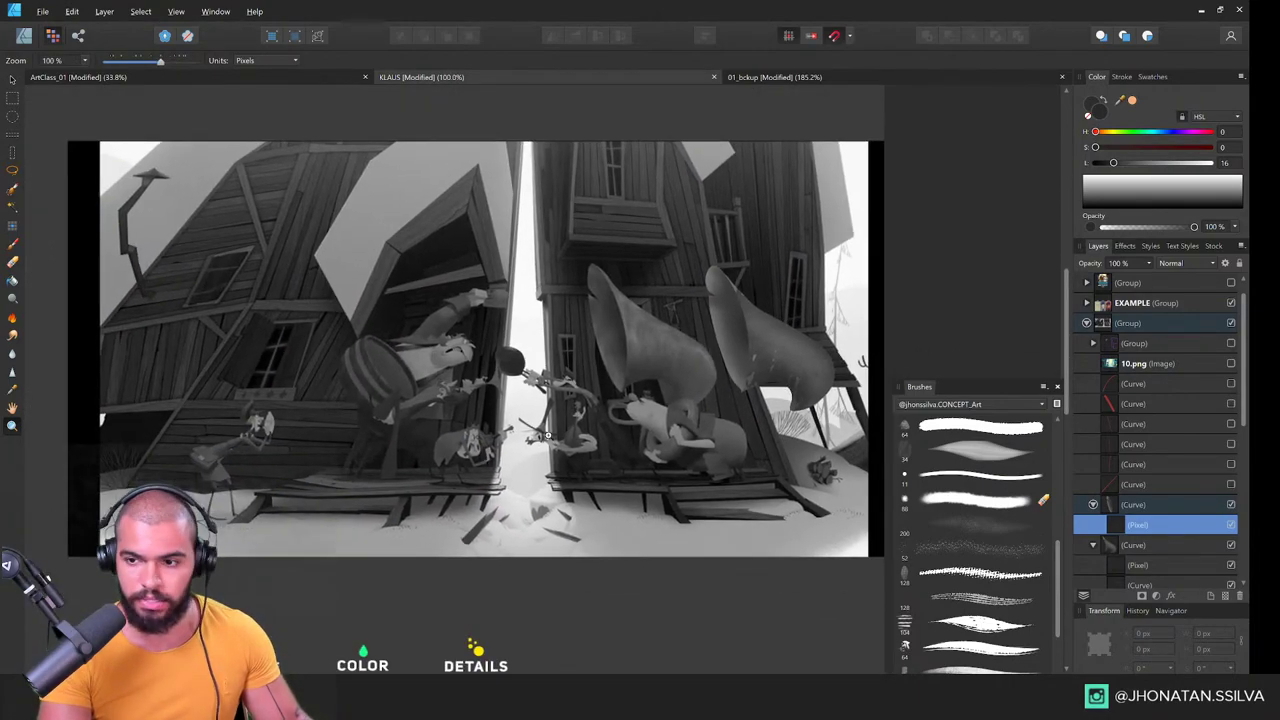
# Step: Collapse the horn's two curve layers and select the hidden group at the top of the scene group
pyautogui.click(1093, 504)
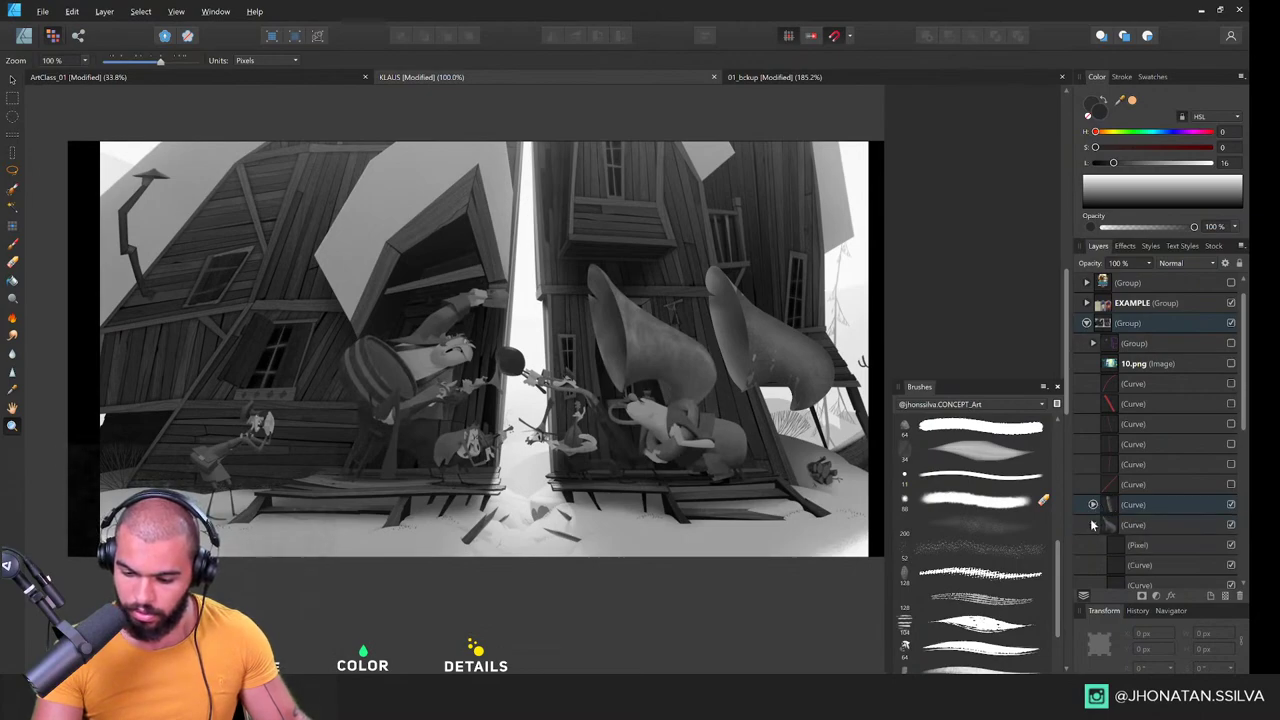
pyautogui.click(1093, 524)
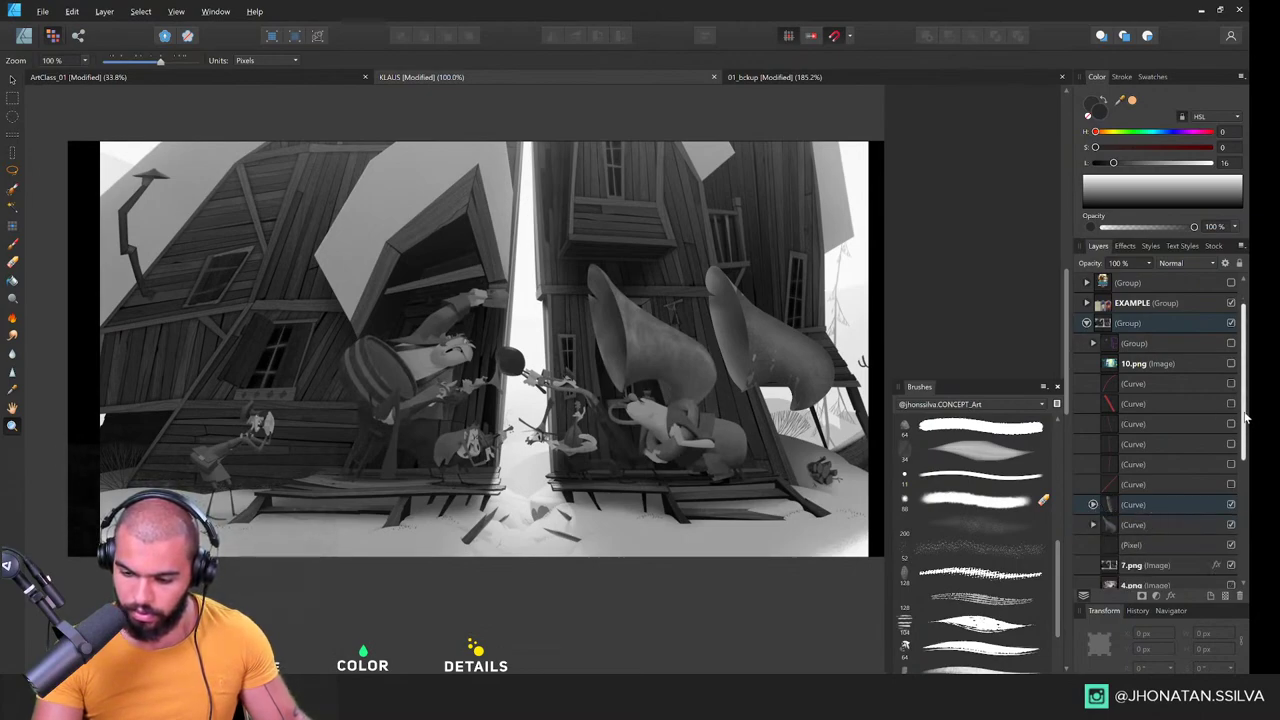
pyautogui.click(1173, 342)
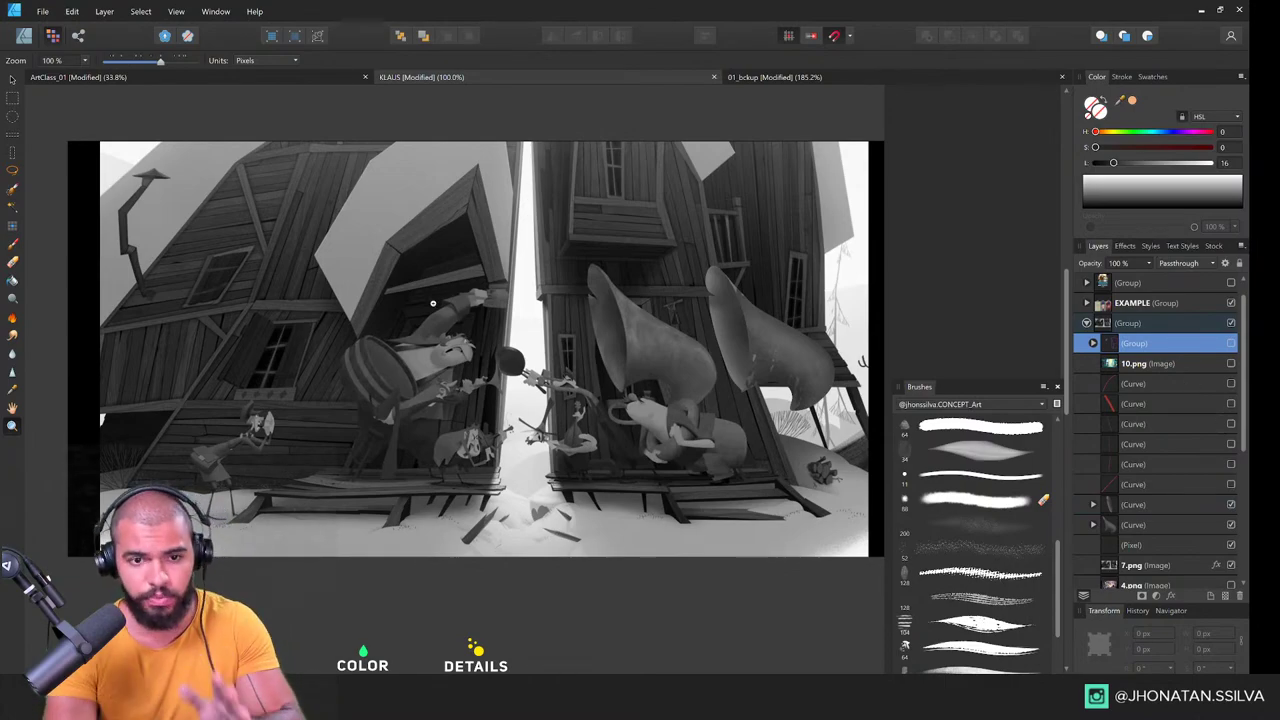
# Step: Examine the shapes and shading of the shouting character's face in the greyscale scene
pyautogui.moveTo(400, 331); pyautogui.dragTo(546, 355)
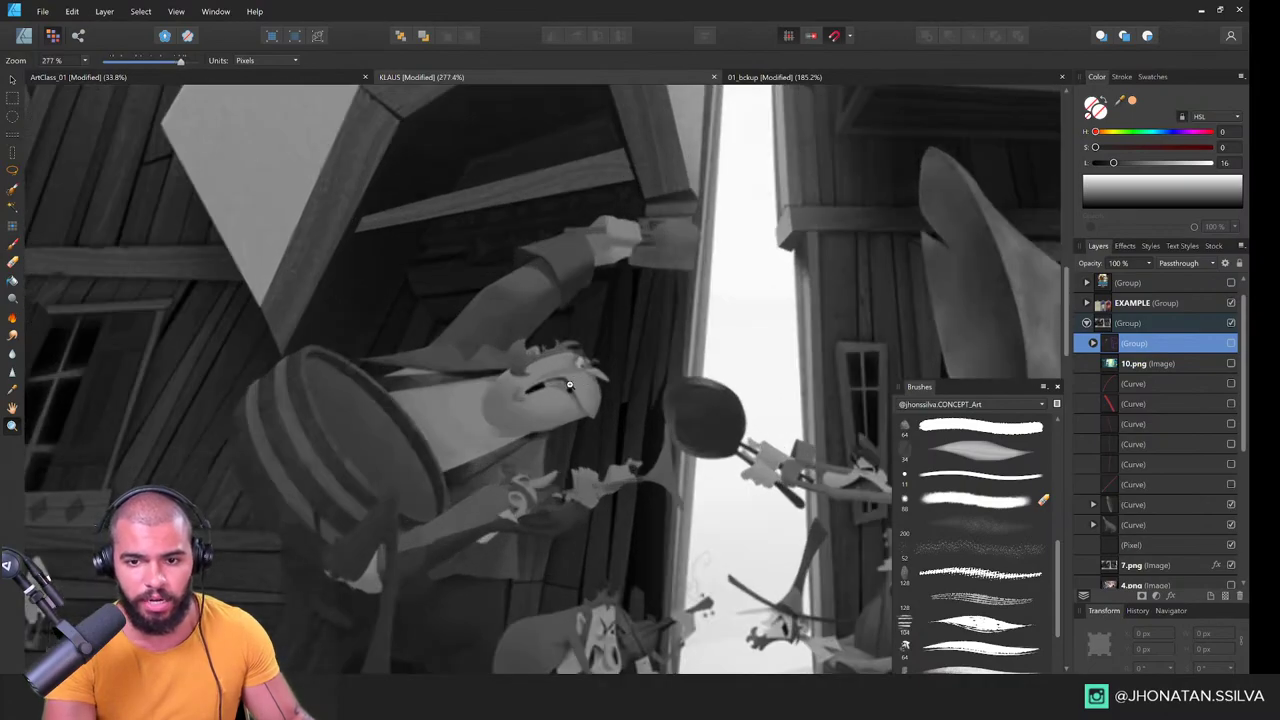
pyautogui.moveTo(600, 397); pyautogui.dragTo(487, 357)
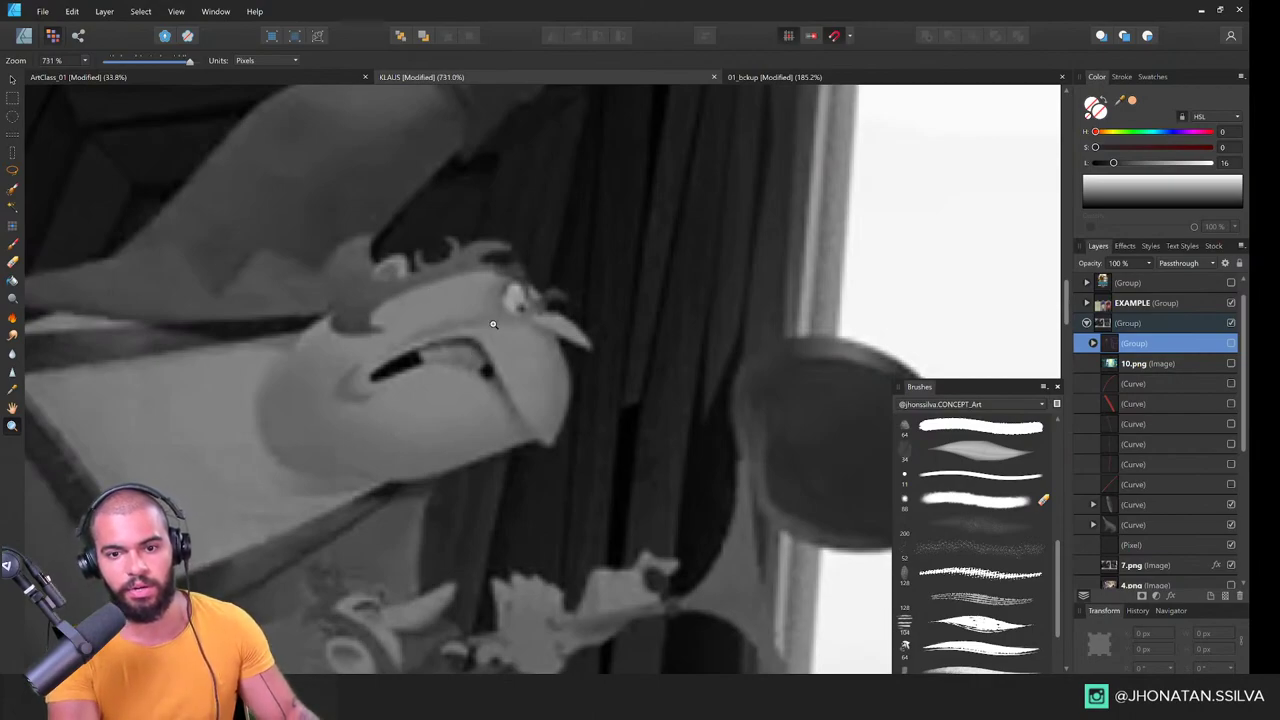
pyautogui.moveTo(590, 322); pyautogui.dragTo(311, 406)
pyautogui.moveTo(650, 352); pyautogui.dragTo(406, 446)
pyautogui.moveTo(672, 383); pyautogui.dragTo(638, 400)
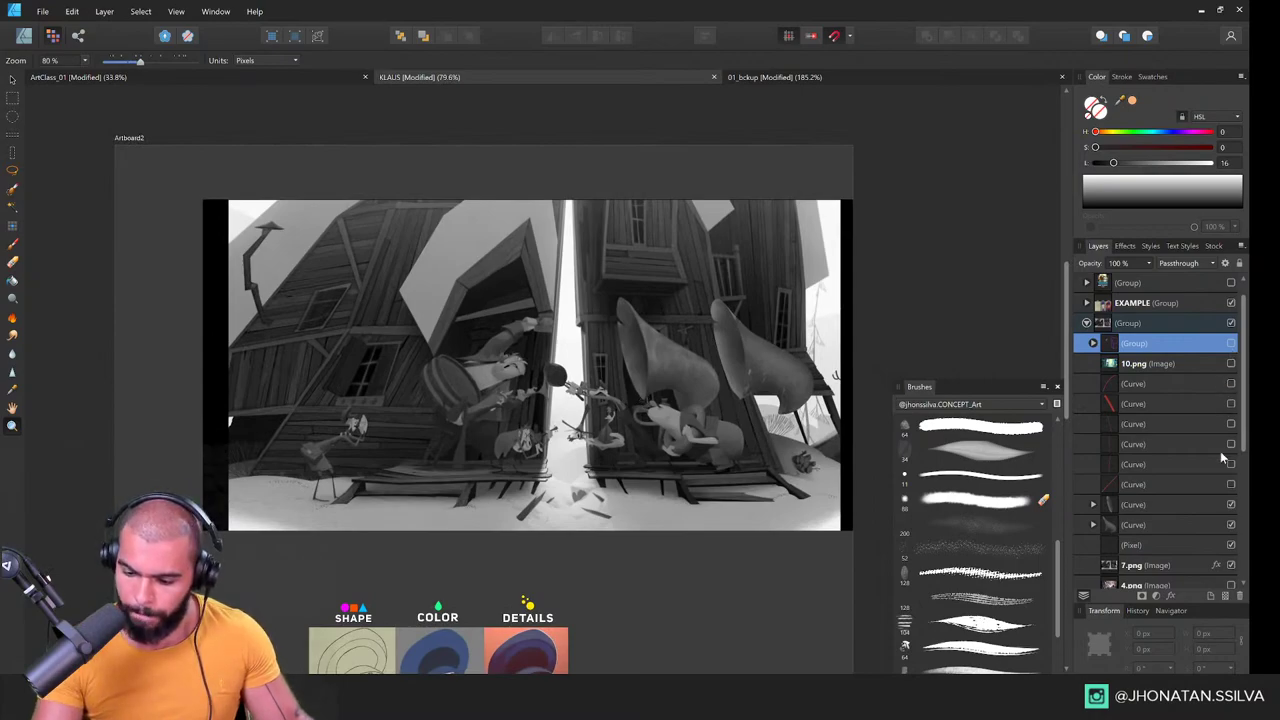
# Step: Group all the horn's curve layers, from the hidden construction curves down to the textured body
pyautogui.click(1167, 384)
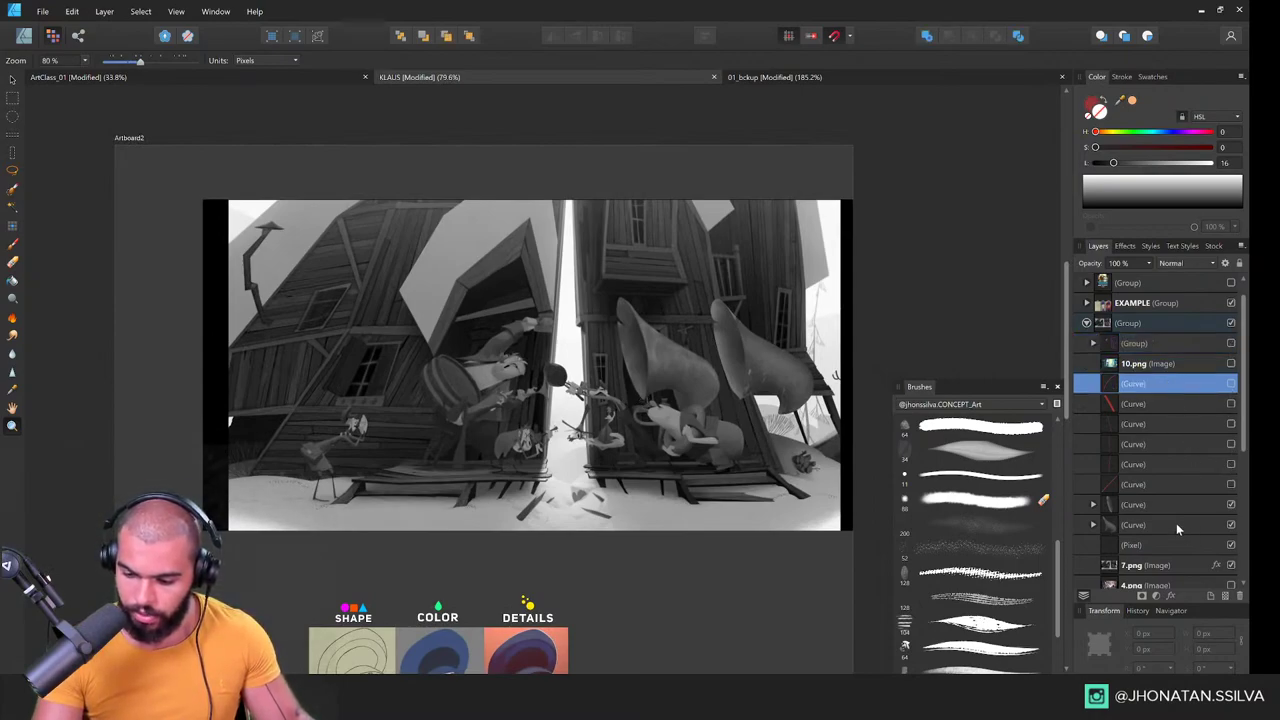
pyautogui.keyDown('shift'); pyautogui.click(1176, 523); pyautogui.keyUp('shift')
pyautogui.press('v')
pyautogui.hotkey('ctrl', 'g')
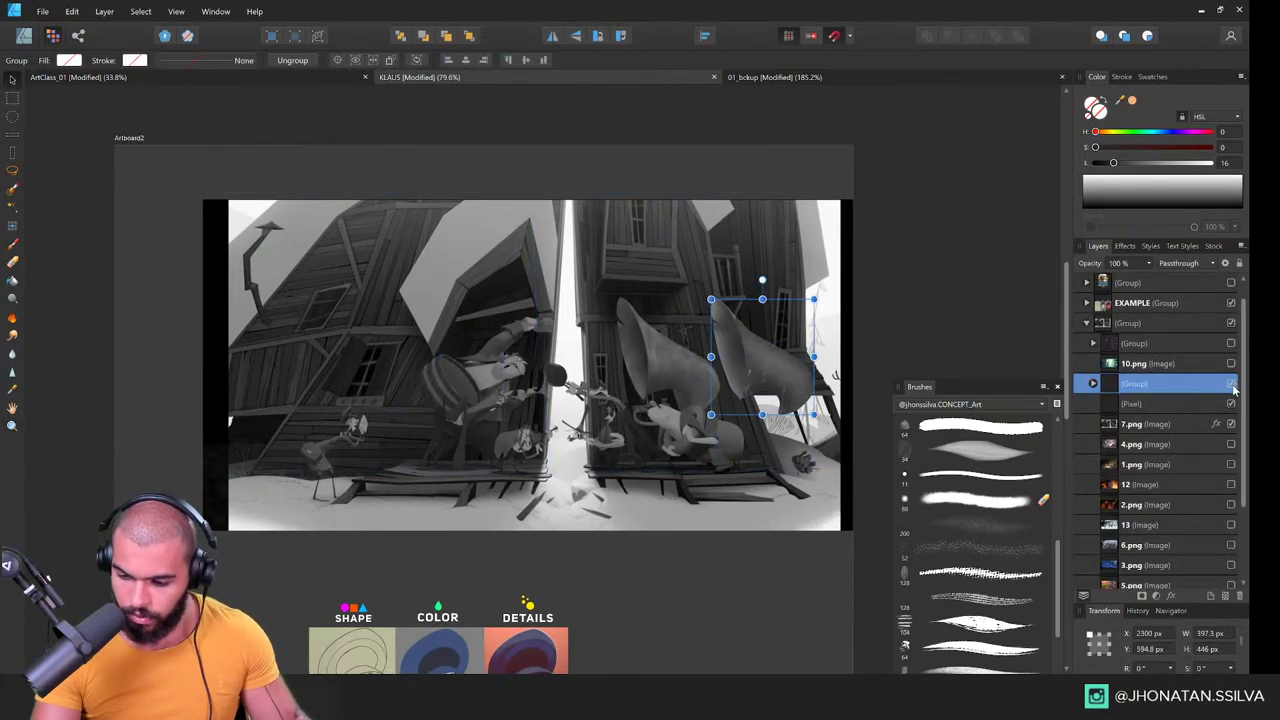
# Step: Hide the horn group, the pixel layer and the 7.png image, then show and select the 4.png image
pyautogui.click(1231, 404)
pyautogui.click(1231, 424)
pyautogui.click(1231, 444)
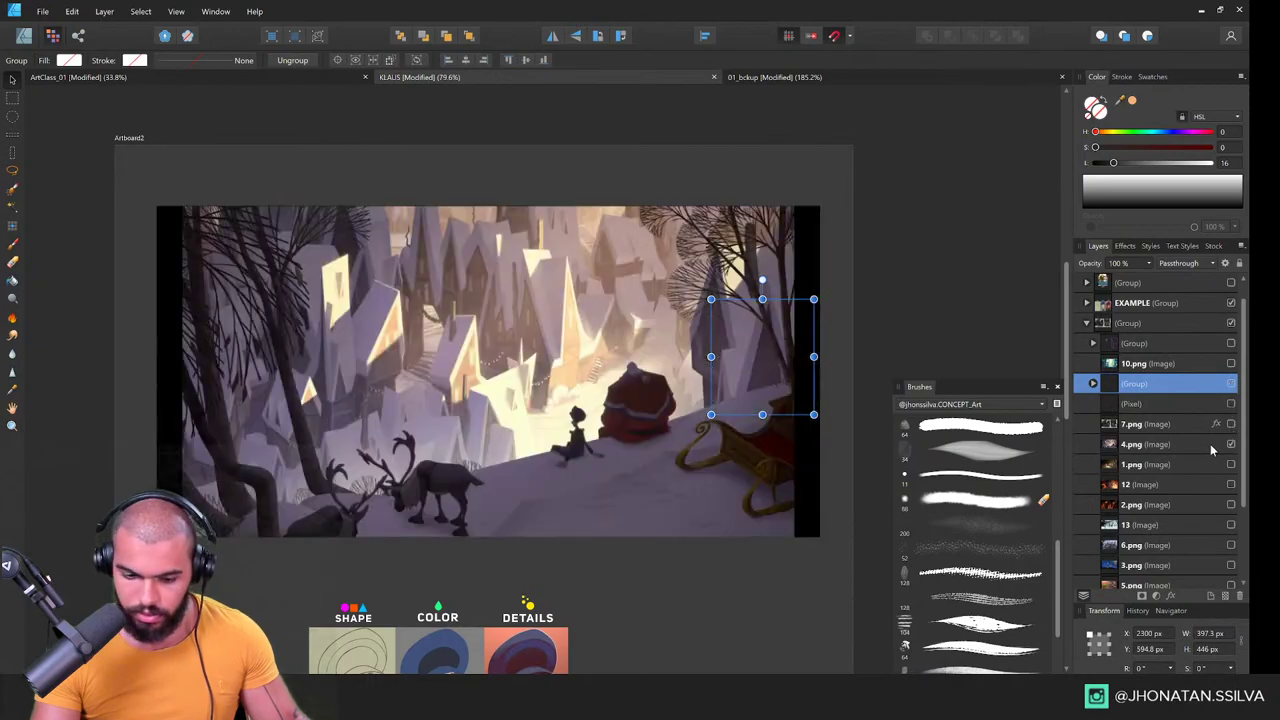
pyautogui.click(1211, 448)
# Step: Examine the snowy village artwork up close, covering the seated figures, the reindeer and the lit houses
pyautogui.press('z')
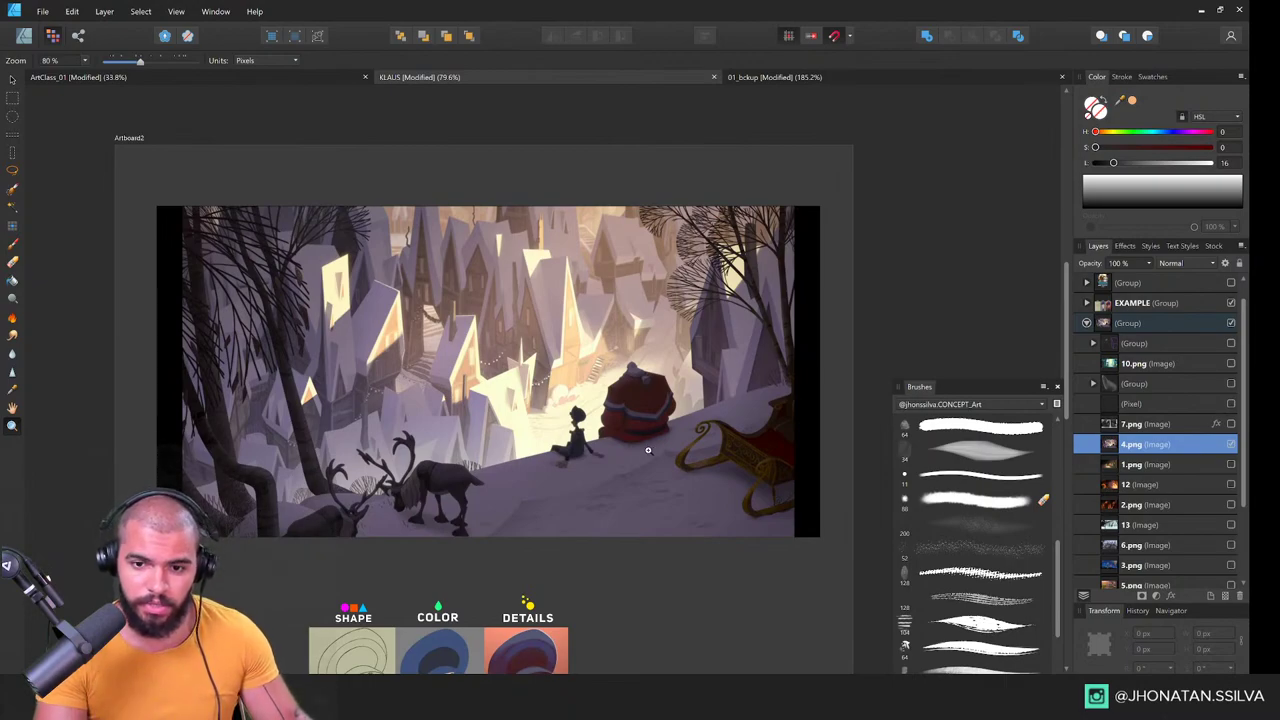
pyautogui.scroll(5, 648, 450)
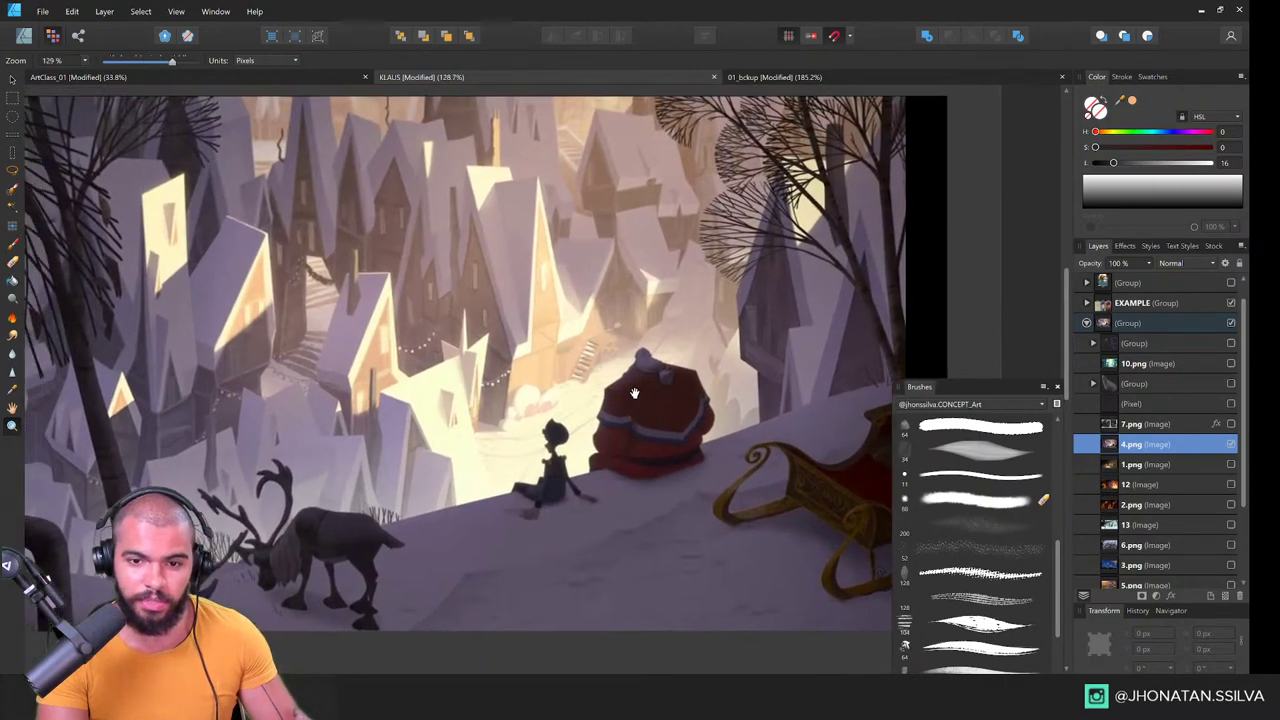
pyautogui.scroll(3, 630, 389)
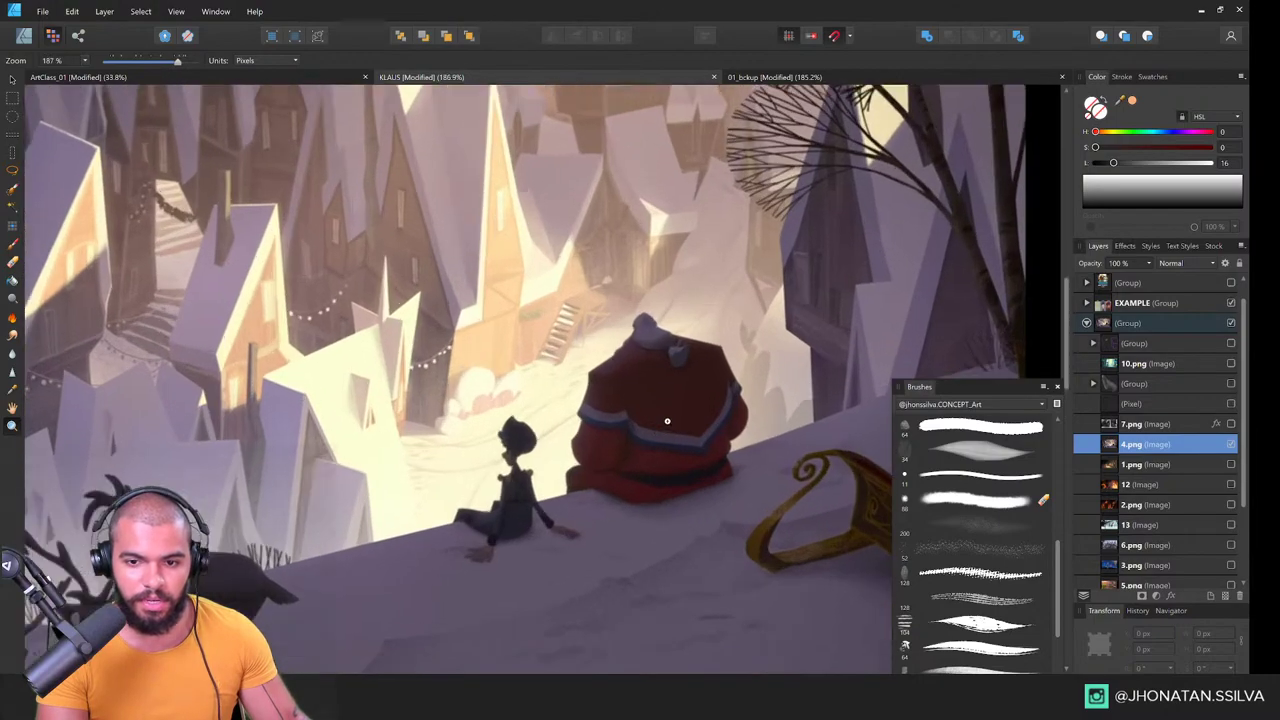
pyautogui.moveTo(520, 480); pyautogui.dragTo(638, 511)
pyautogui.scroll(-1, 600, 501)
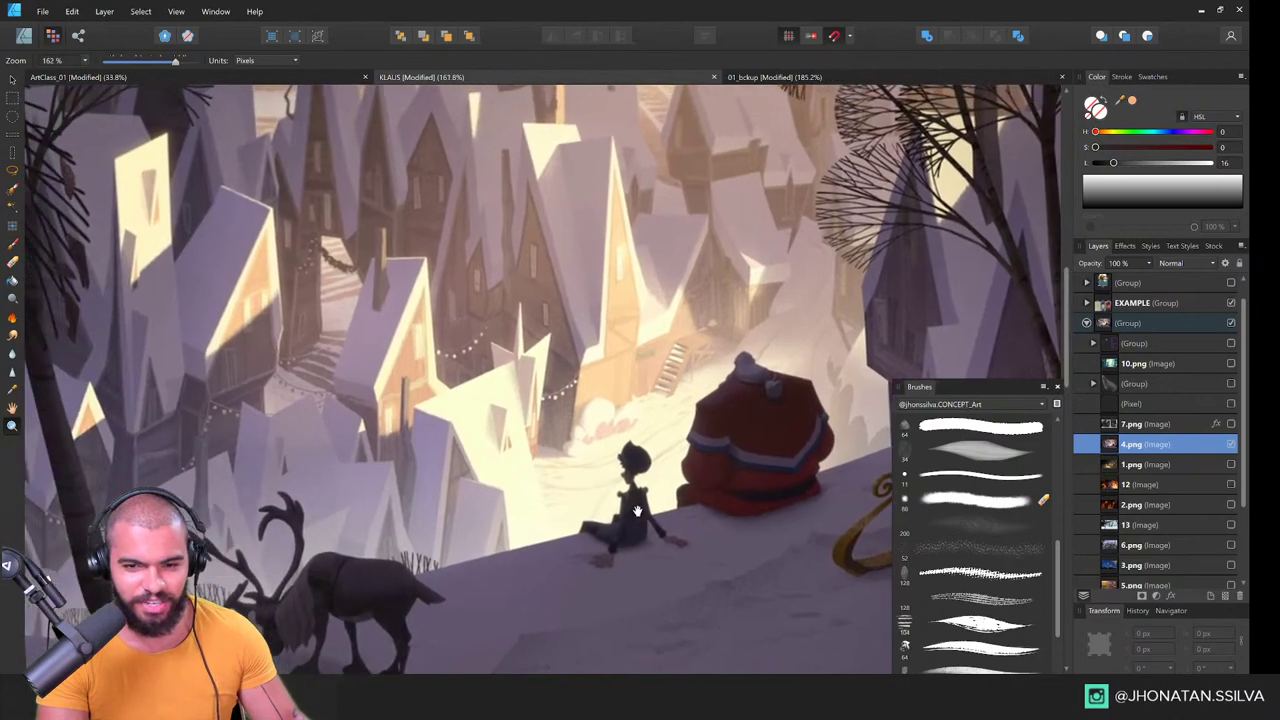
pyautogui.scroll(-5, 631, 509)
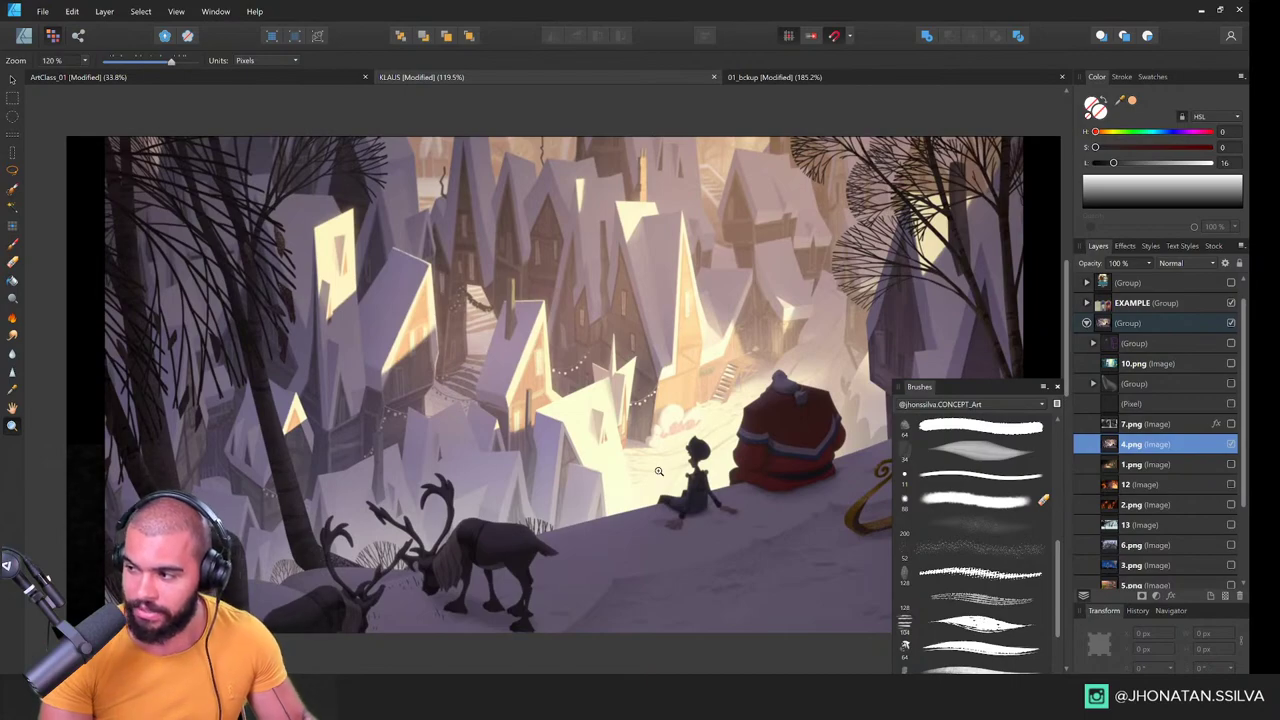
pyautogui.scroll(1, 511, 455)
pyautogui.scroll(-1, 511, 455)
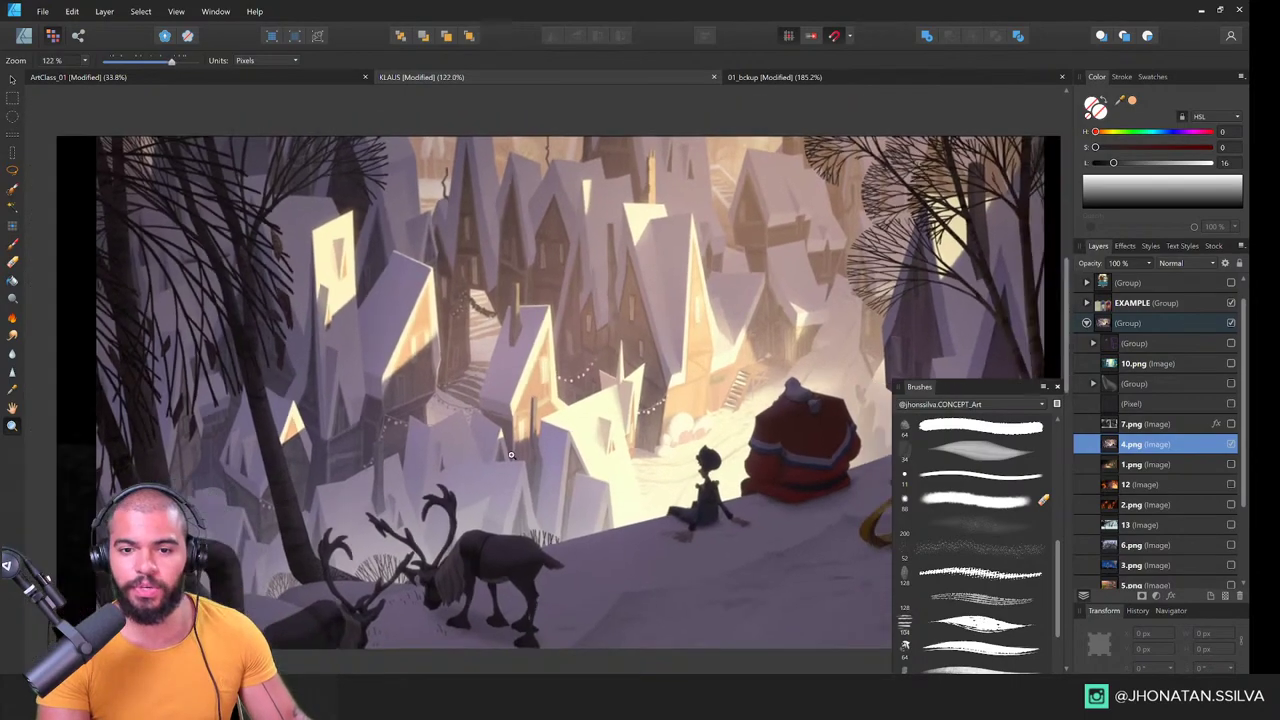
pyautogui.scroll(1, 510, 455)
pyautogui.scroll(2, 530, 360)
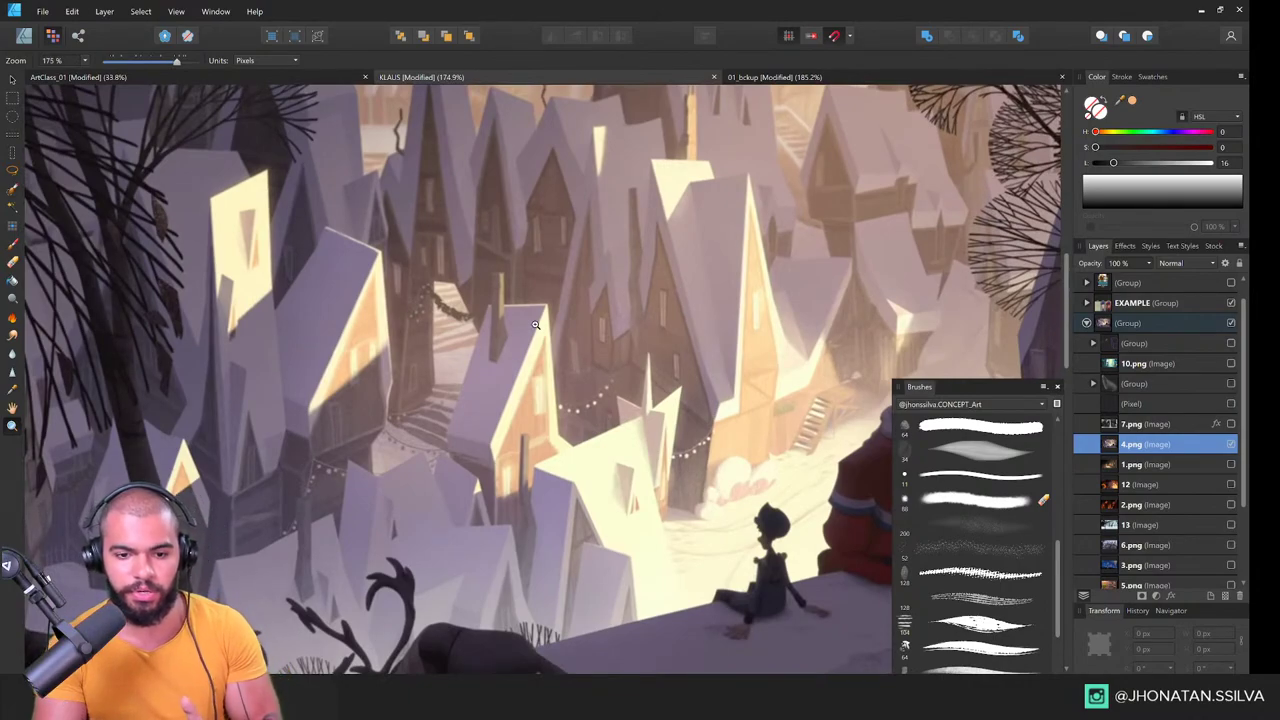
# Step: Collapse the Brushes panel, move it clear of the artwork and view the village scene with the interface hidden
pyautogui.doubleClick(925, 390)
pyautogui.moveTo(966, 389); pyautogui.dragTo(970, 607)
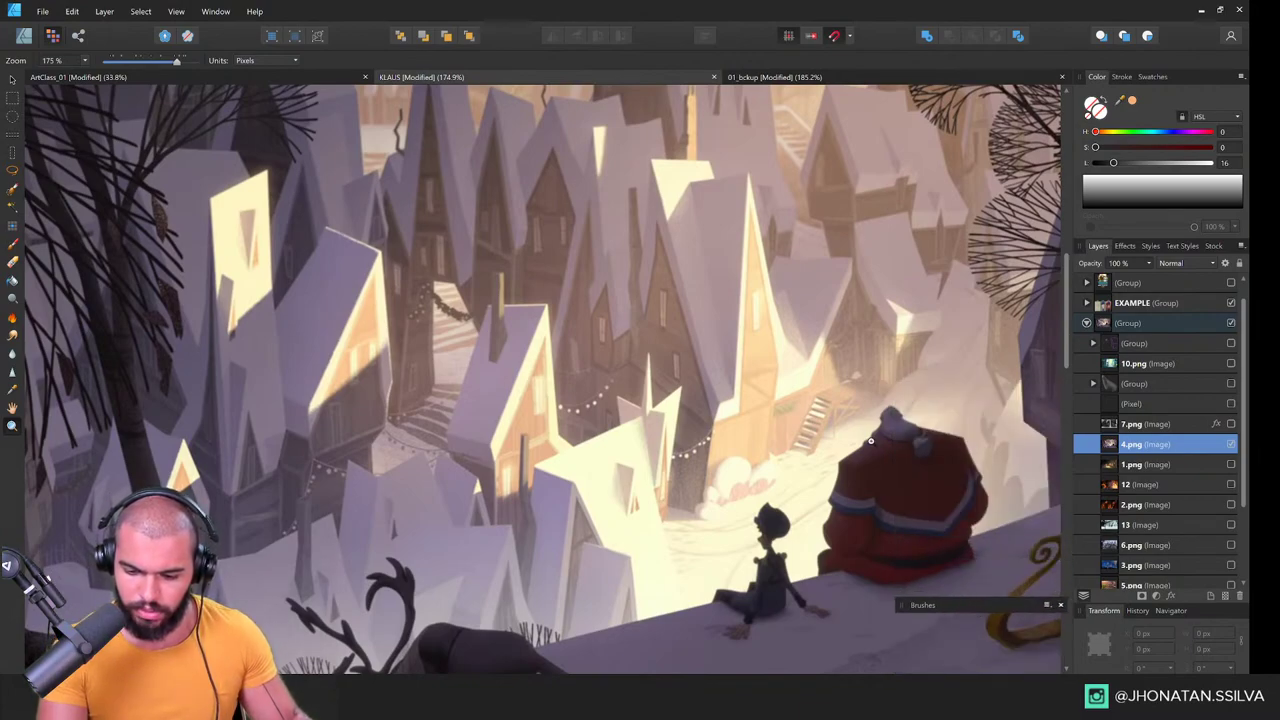
pyautogui.scroll(-1, 805, 456)
pyautogui.moveTo(784, 474); pyautogui.dragTo(673, 476)
pyautogui.press('Tab')
pyautogui.scroll(-2, 711, 490)
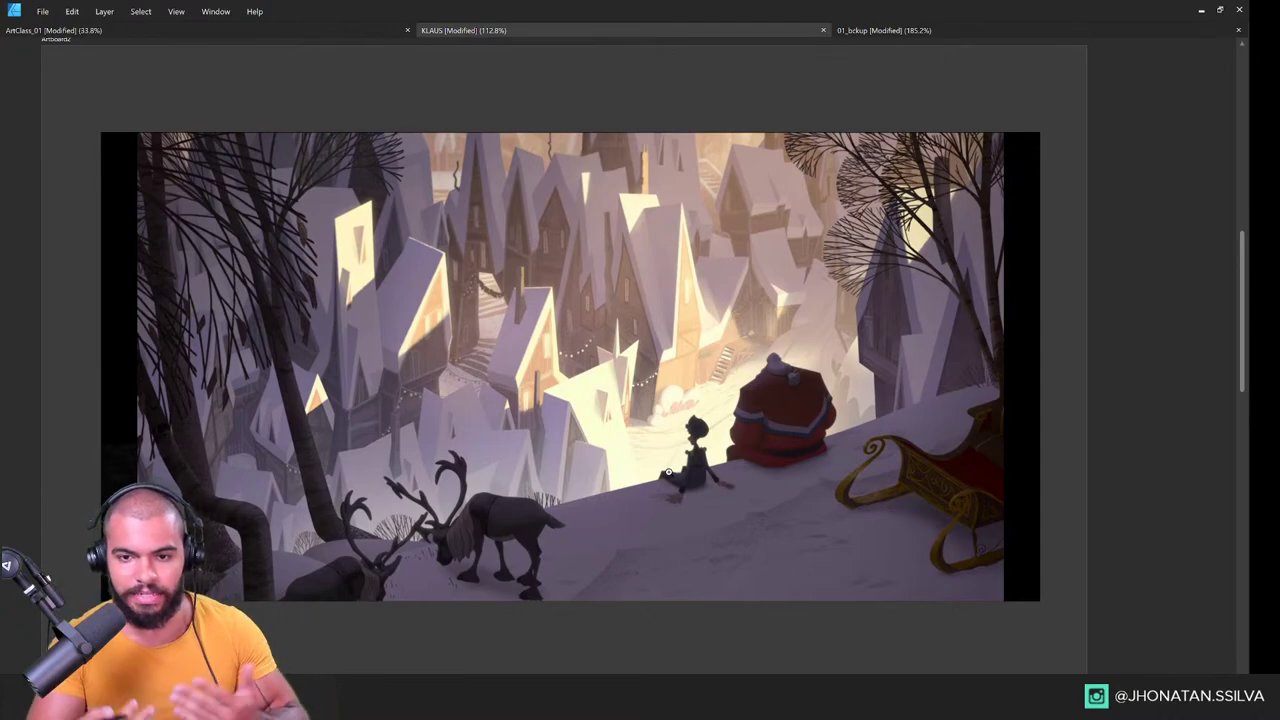
pyautogui.press('Tab')
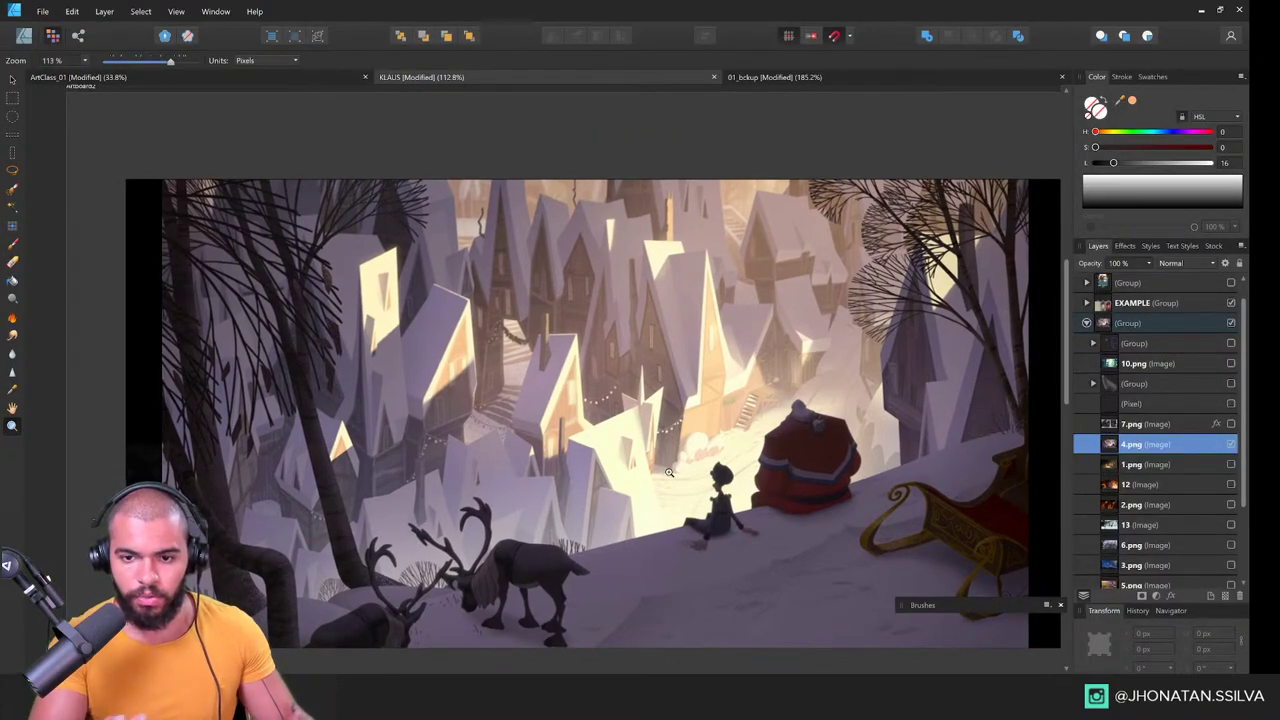
# Step: Review the village scene together with the Shape, Color and Details example panels below it
pyautogui.scroll(-2, 731, 550)
pyautogui.moveTo(736, 555); pyautogui.dragTo(603, 428)
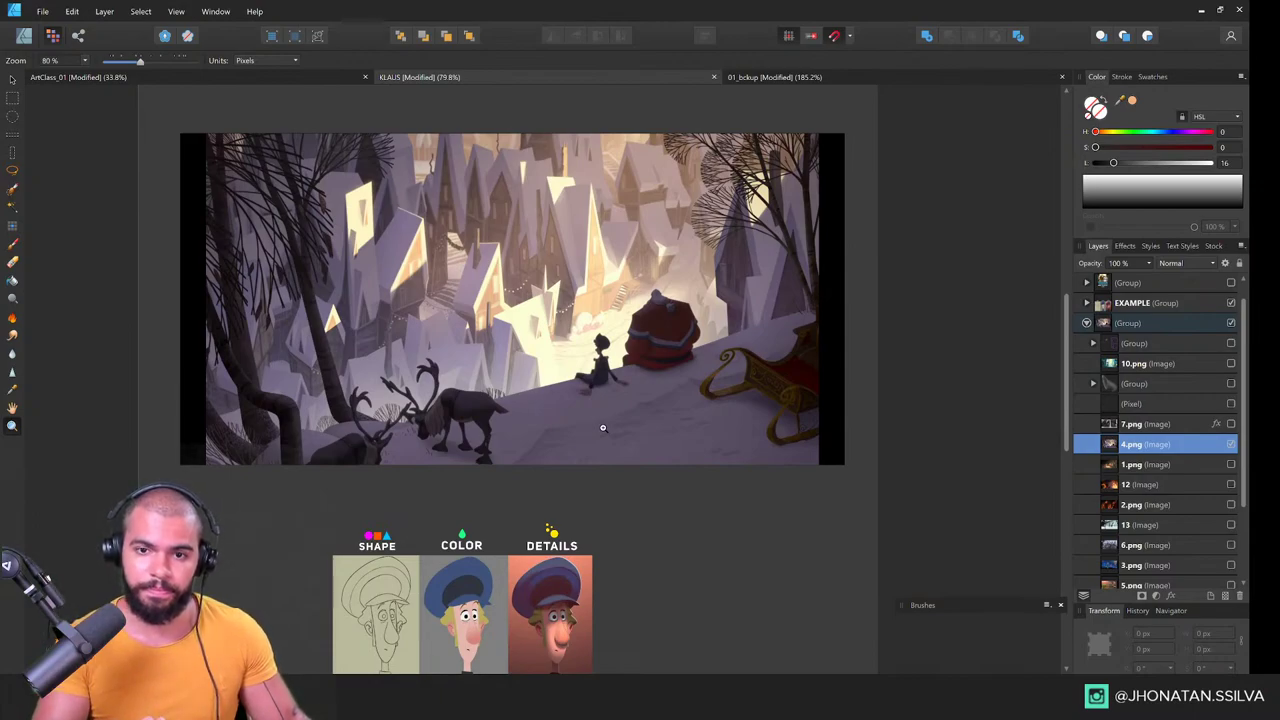
pyautogui.moveTo(610, 399); pyautogui.dragTo(609, 402)
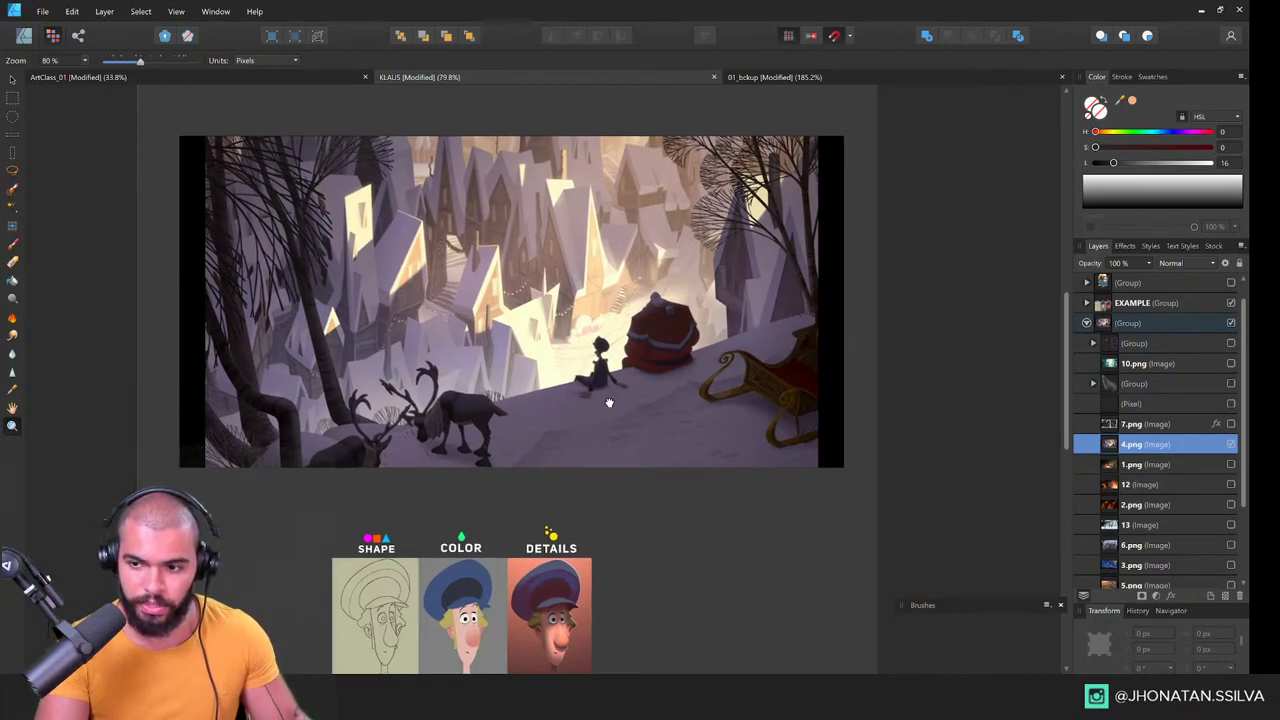
pyautogui.moveTo(702, 453); pyautogui.dragTo(782, 506)
pyautogui.moveTo(717, 443); pyautogui.dragTo(555, 456)
# Step: Add an empty pixel layer above the 4.png image and bring the Shape, Color and Details examples into view
pyautogui.hotkey('ctrl', 'shift', 'n')
pyautogui.moveTo(716, 474); pyautogui.dragTo(624, 391)
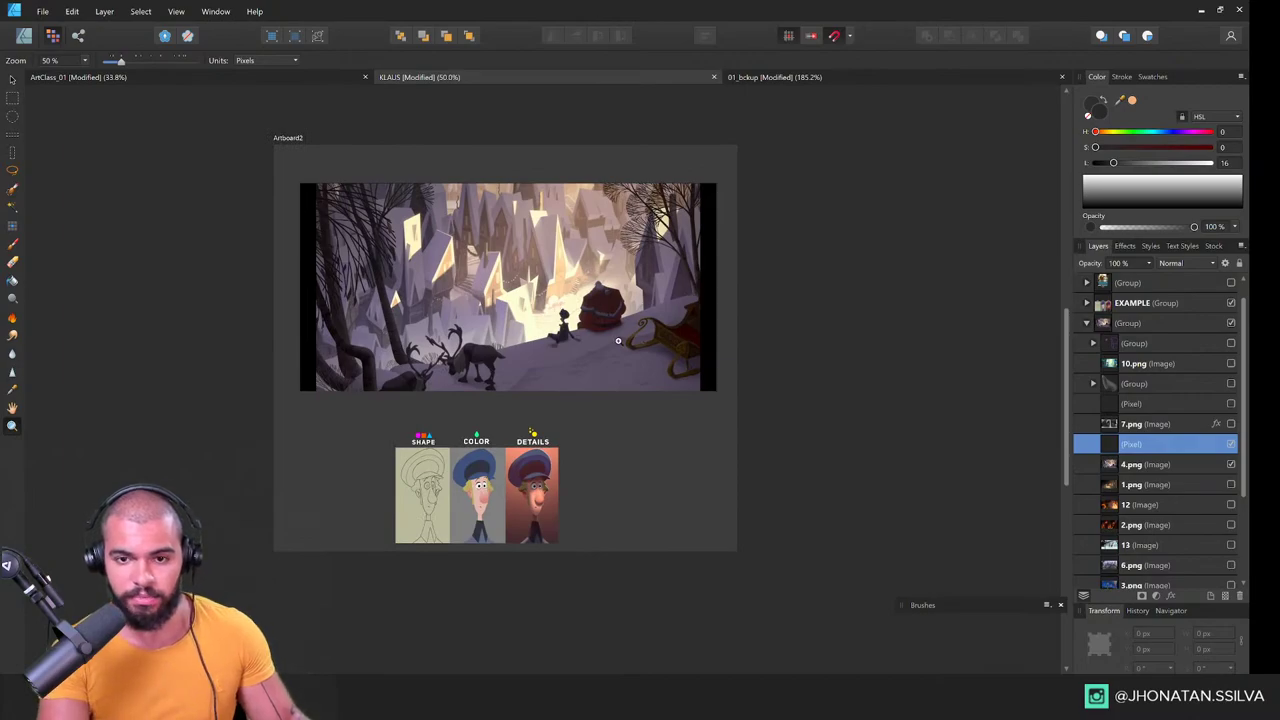
pyautogui.scroll(1, 618, 341)
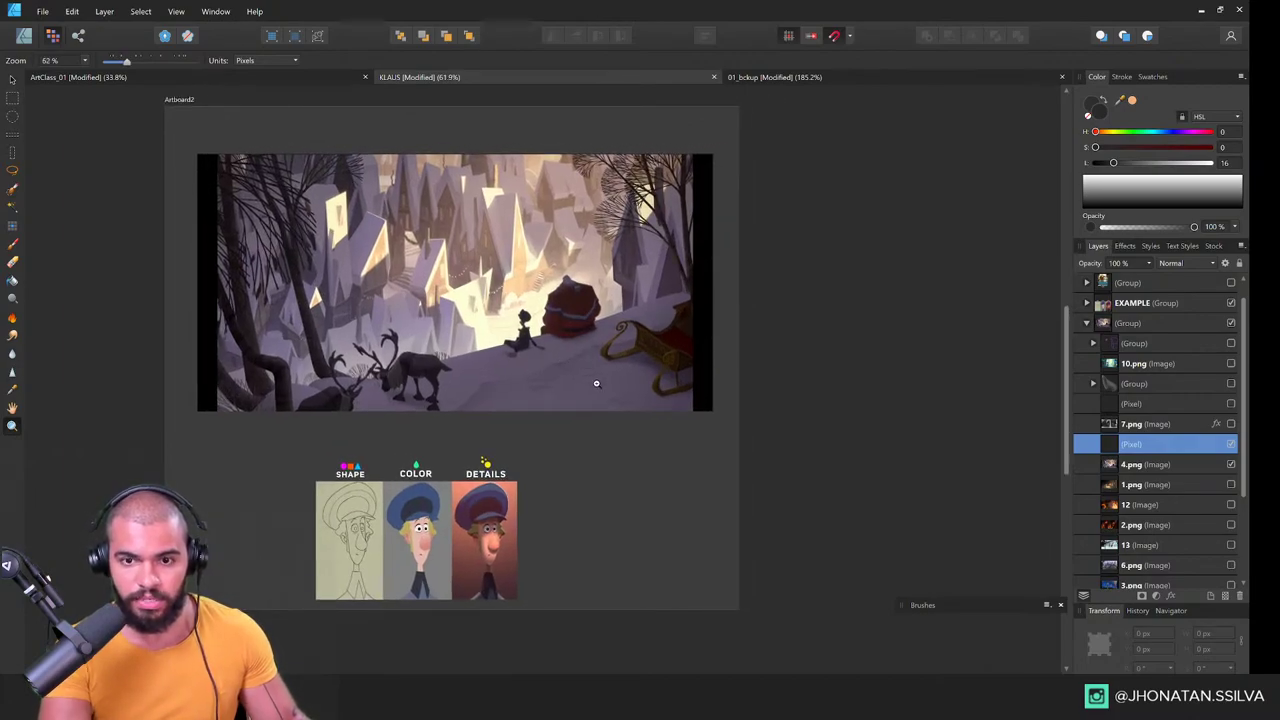
pyautogui.scroll(1, 618, 387)
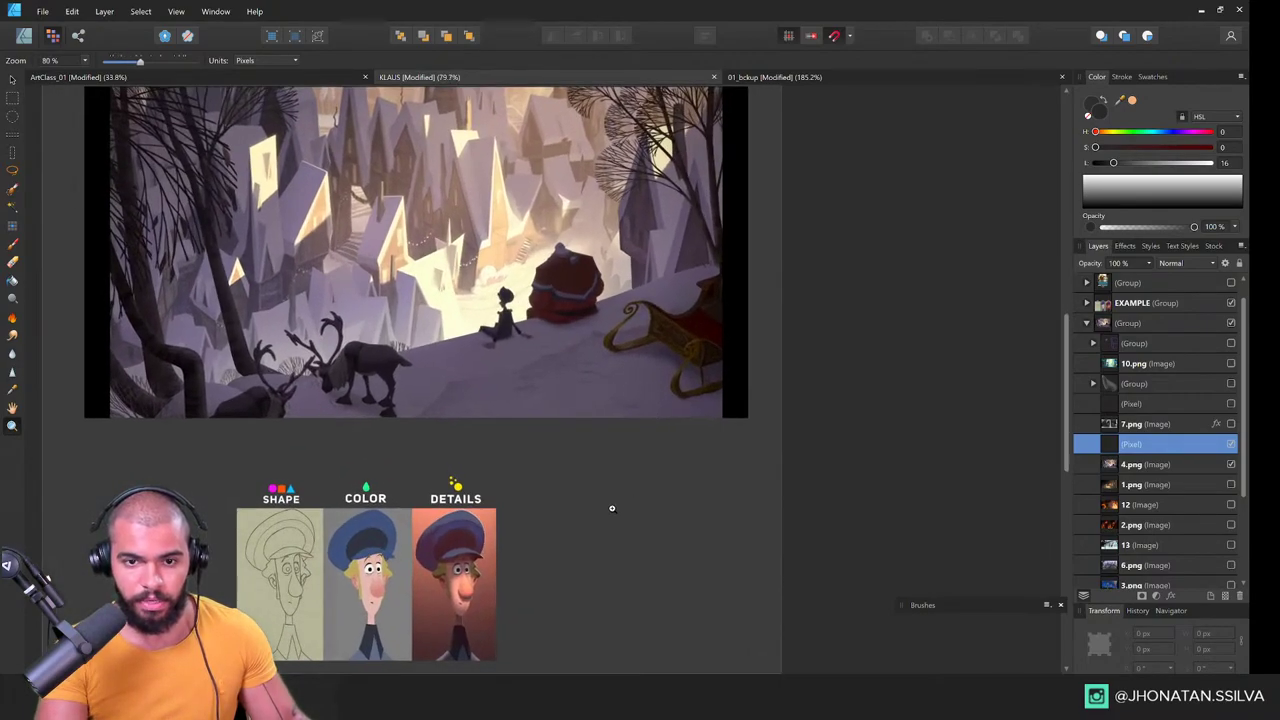
pyautogui.scroll(1, 567, 483)
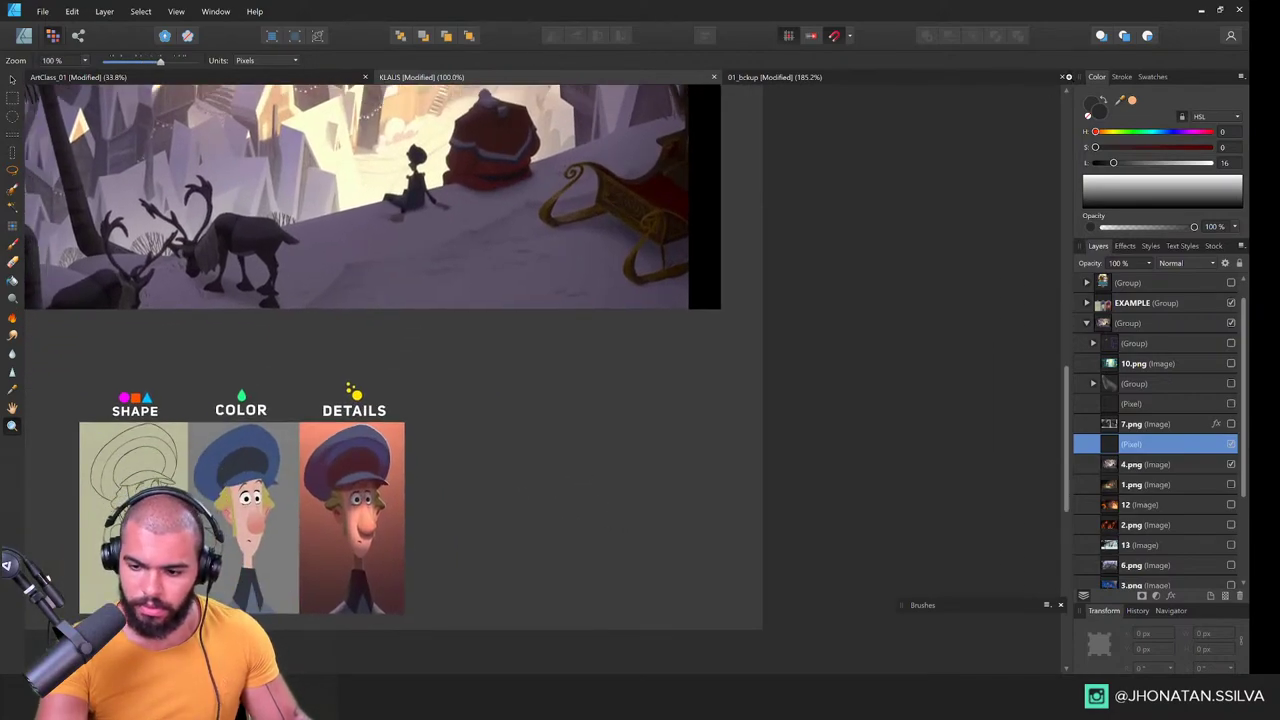
# Step: Deselect all layers and save the KLAUS document
pyautogui.press('v')
pyautogui.hotkey('ctrl', 'd')
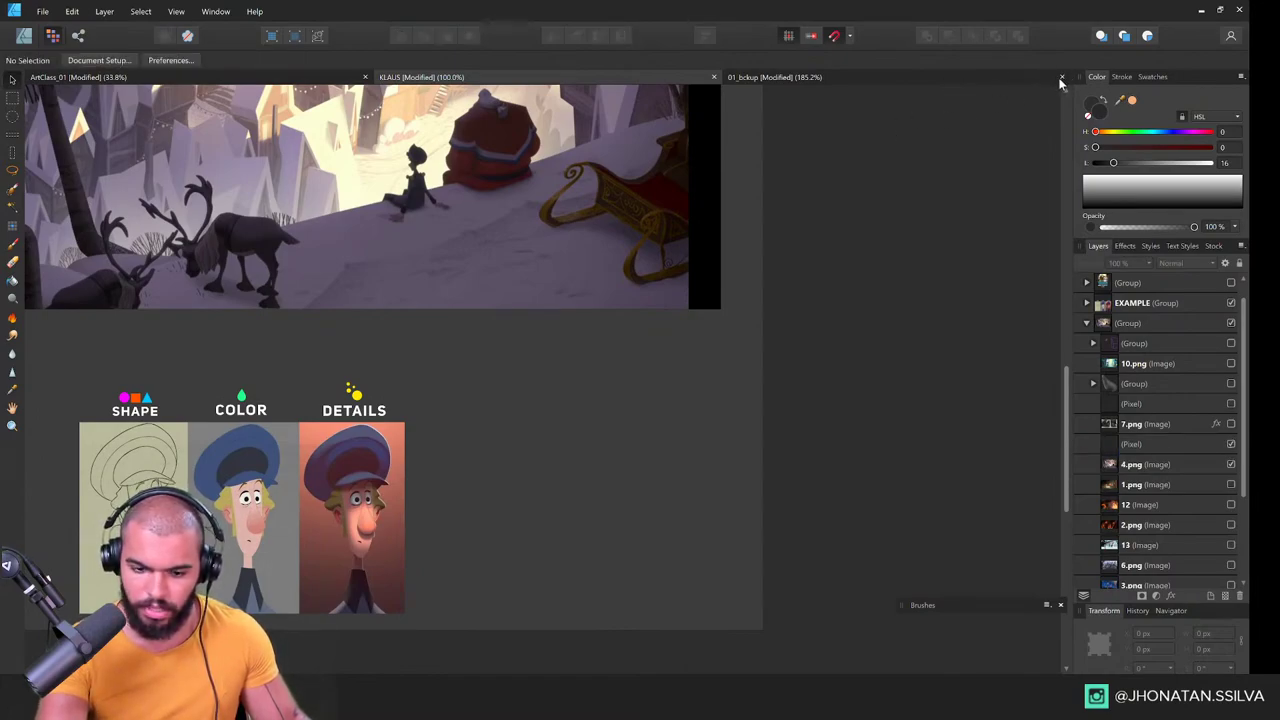
pyautogui.moveTo(732, 288); pyautogui.dragTo(745, 306)
pyautogui.moveTo(843, 198); pyautogui.dragTo(878, 267)
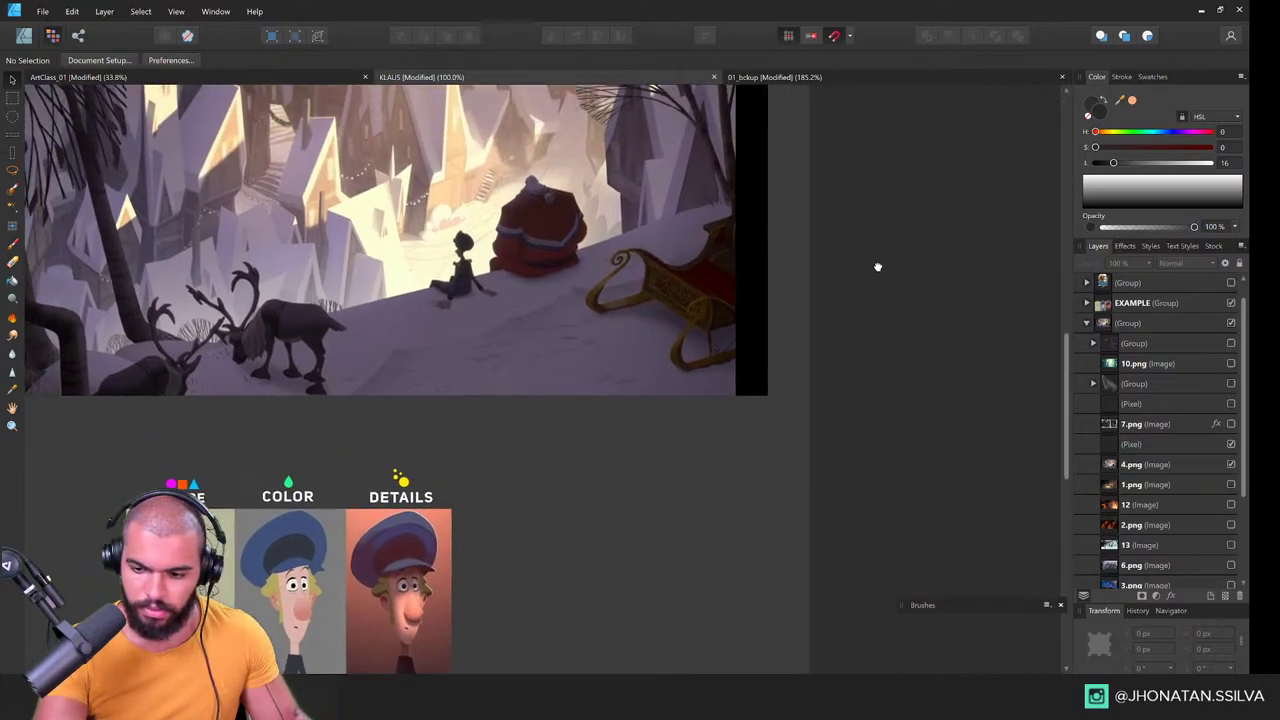
pyautogui.hotkey('ctrl', 's')
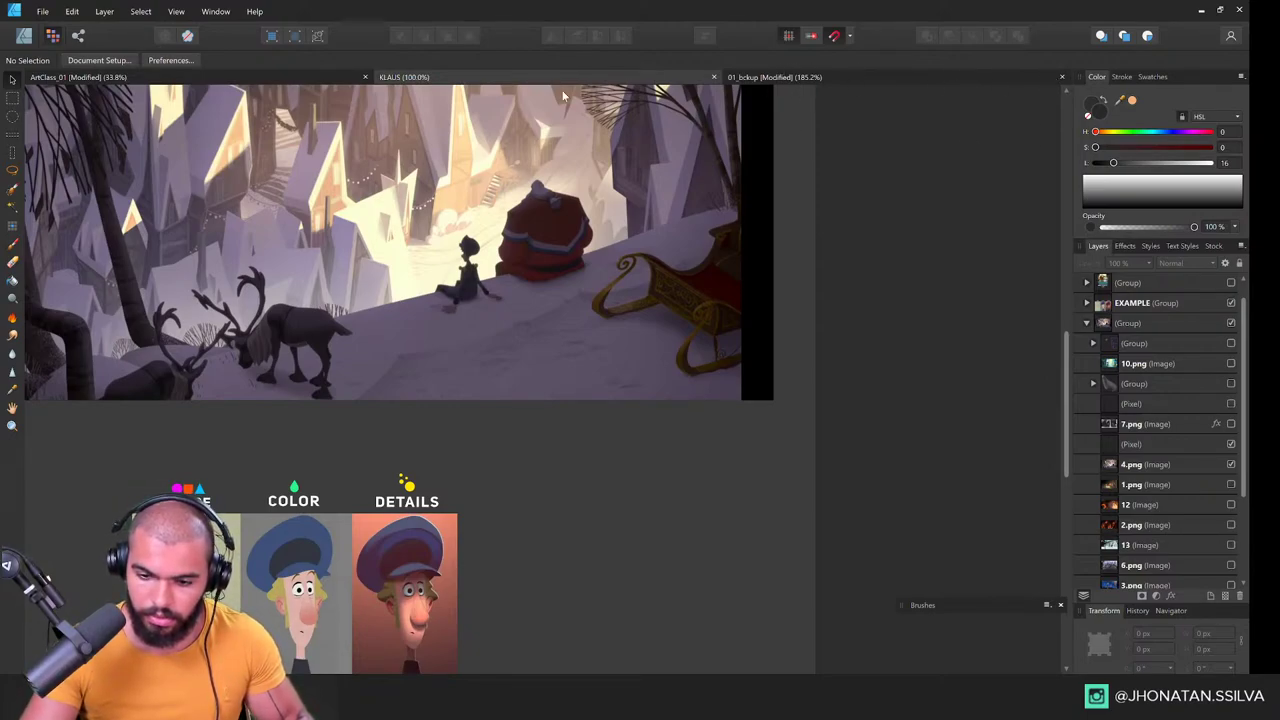
pyautogui.click(548, 167)
pyautogui.moveTo(543, 212)
pyautogui.mouseDown()
pyautogui.moveTo(589, 282)
pyautogui.moveTo(568, 269)
pyautogui.mouseUp()
pyautogui.click(668, 476)
pyautogui.moveTo(661, 436); pyautogui.dragTo(653, 396)
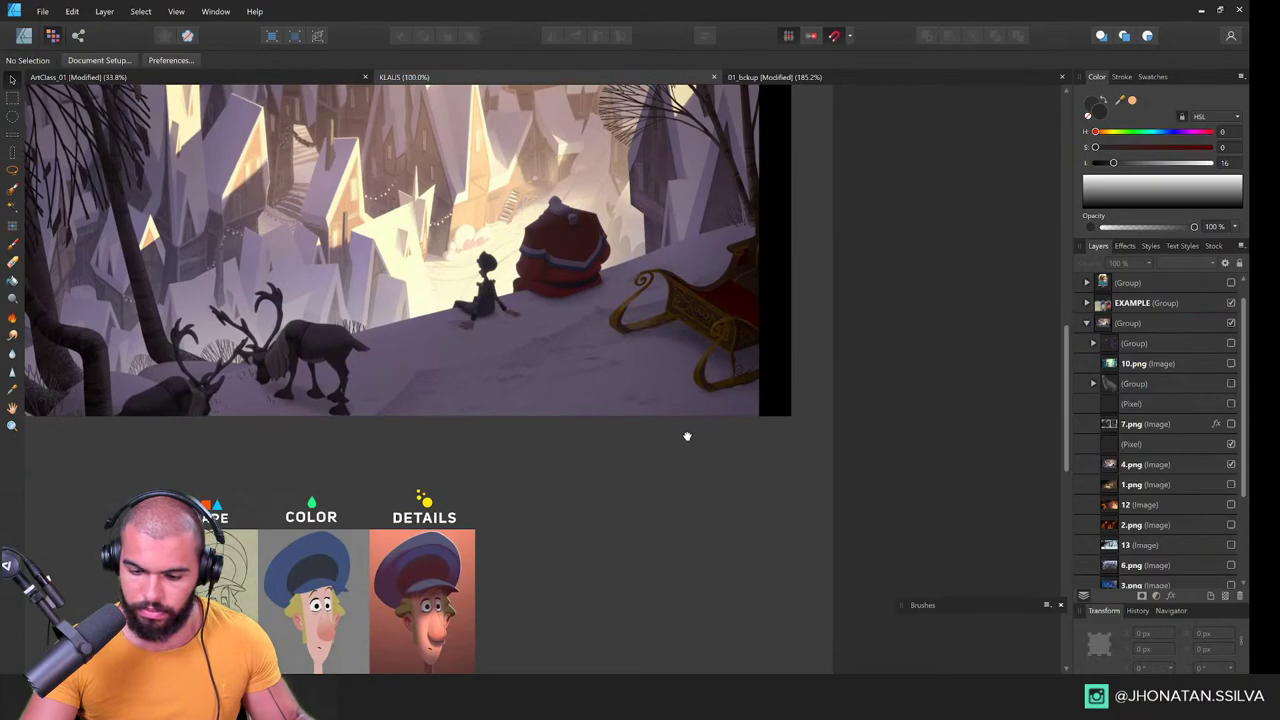
pyautogui.scroll(-2, 687, 436)
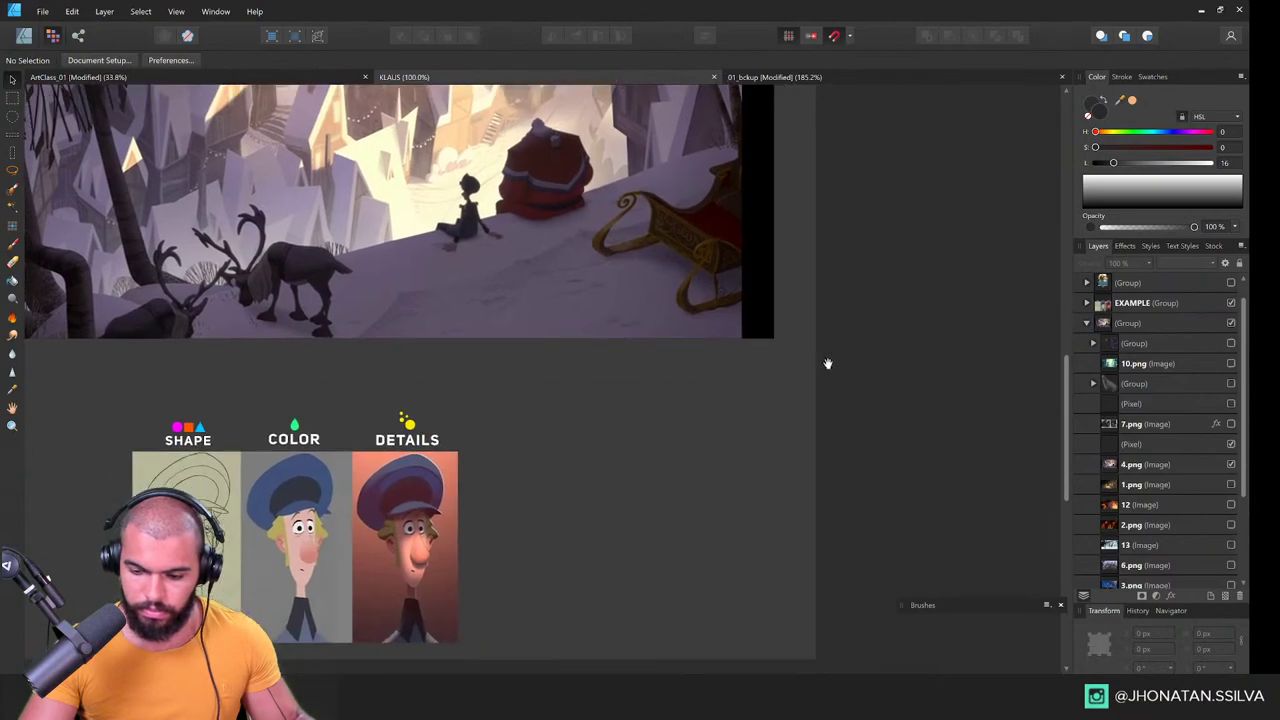
# Step: Add an empty pixel layer at the top of the scene group and frame the free space beside the example panels
pyautogui.click(1127, 323)
pyautogui.hotkey('ctrl', 'shift', 'n')
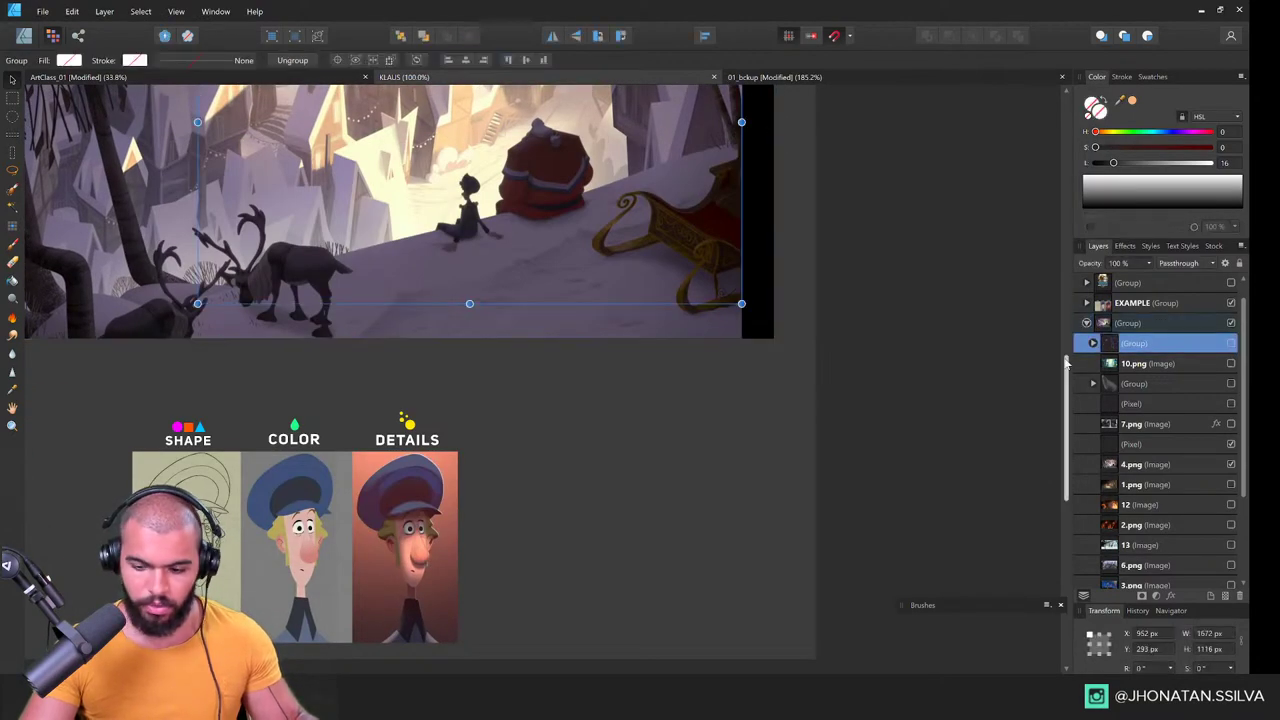
pyautogui.press('z')
pyautogui.moveTo(660, 403); pyautogui.dragTo(566, 371)
# Step: Pick the thin line brush and set the paint colour to light grey with lightness 74 for sketching beside the Details panel
pyautogui.click(13, 244)
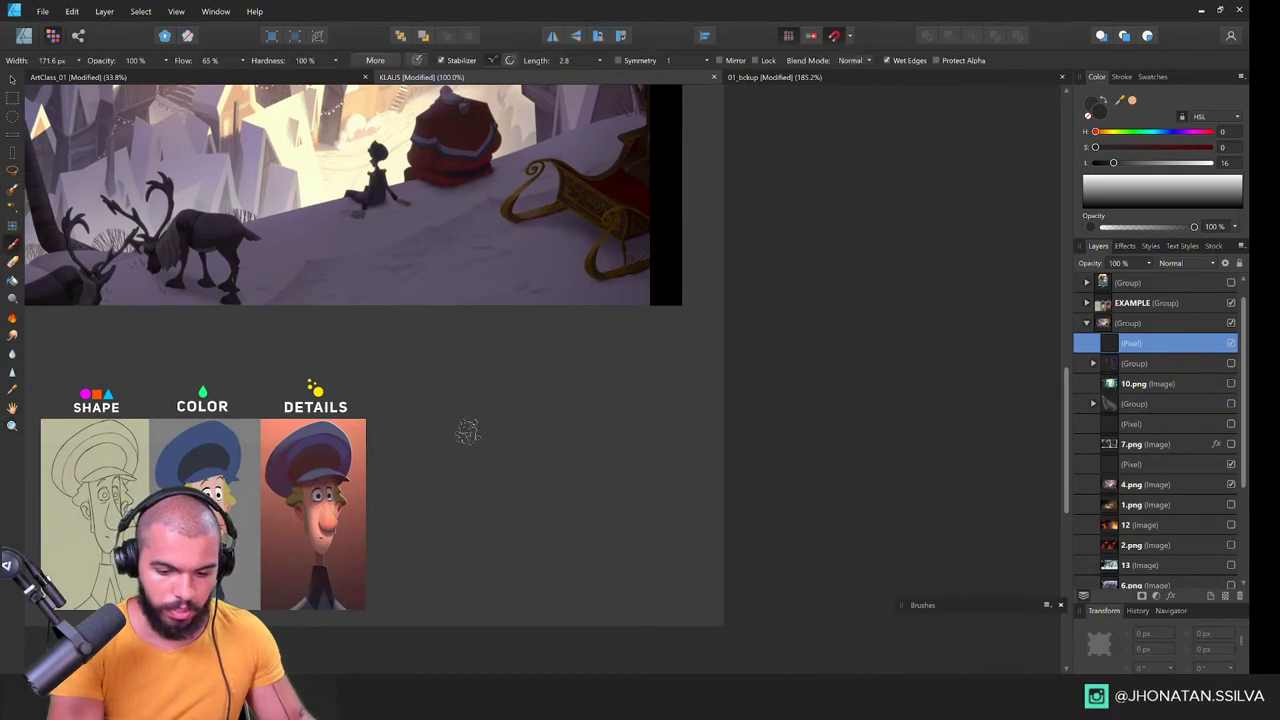
pyautogui.moveTo(508, 447)
pyautogui.mouseDown()
pyautogui.moveTo(533, 529)
pyautogui.moveTo(666, 668)
pyautogui.mouseUp()
pyautogui.moveTo(616, 515); pyautogui.dragTo(463, 375)
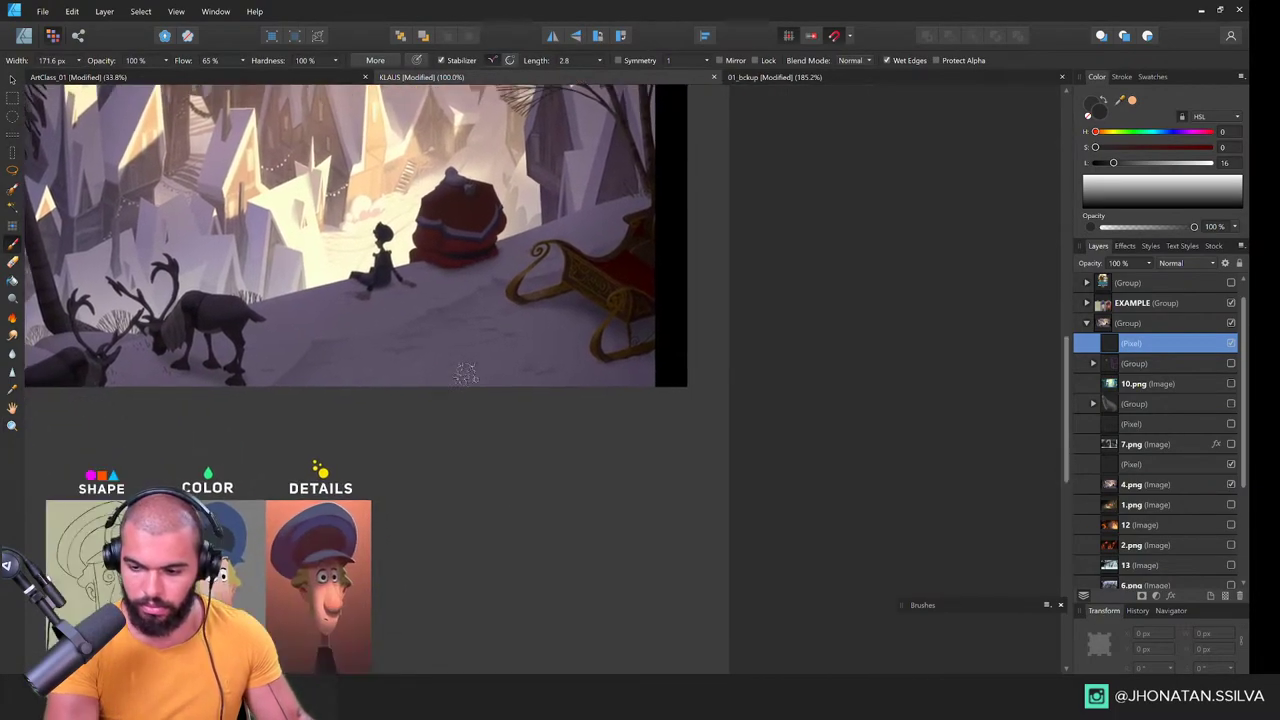
pyautogui.moveTo(1160, 168); pyautogui.dragTo(1180, 163)
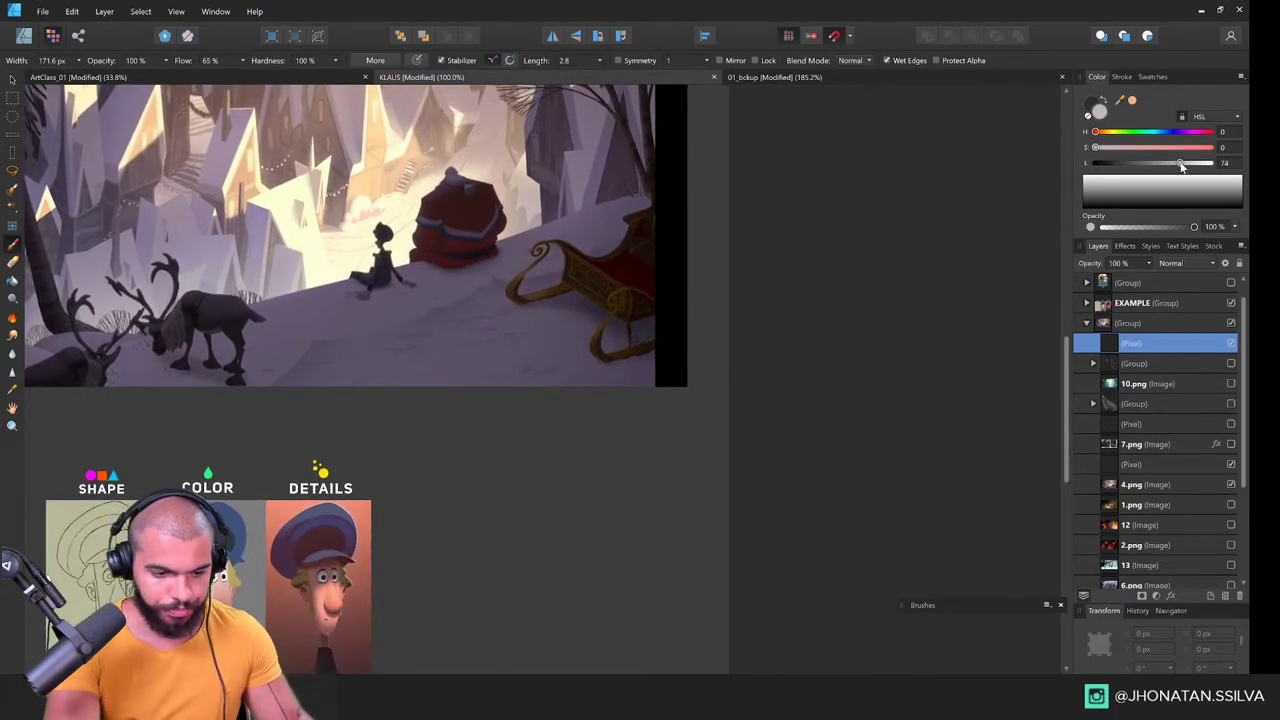
pyautogui.click(930, 606)
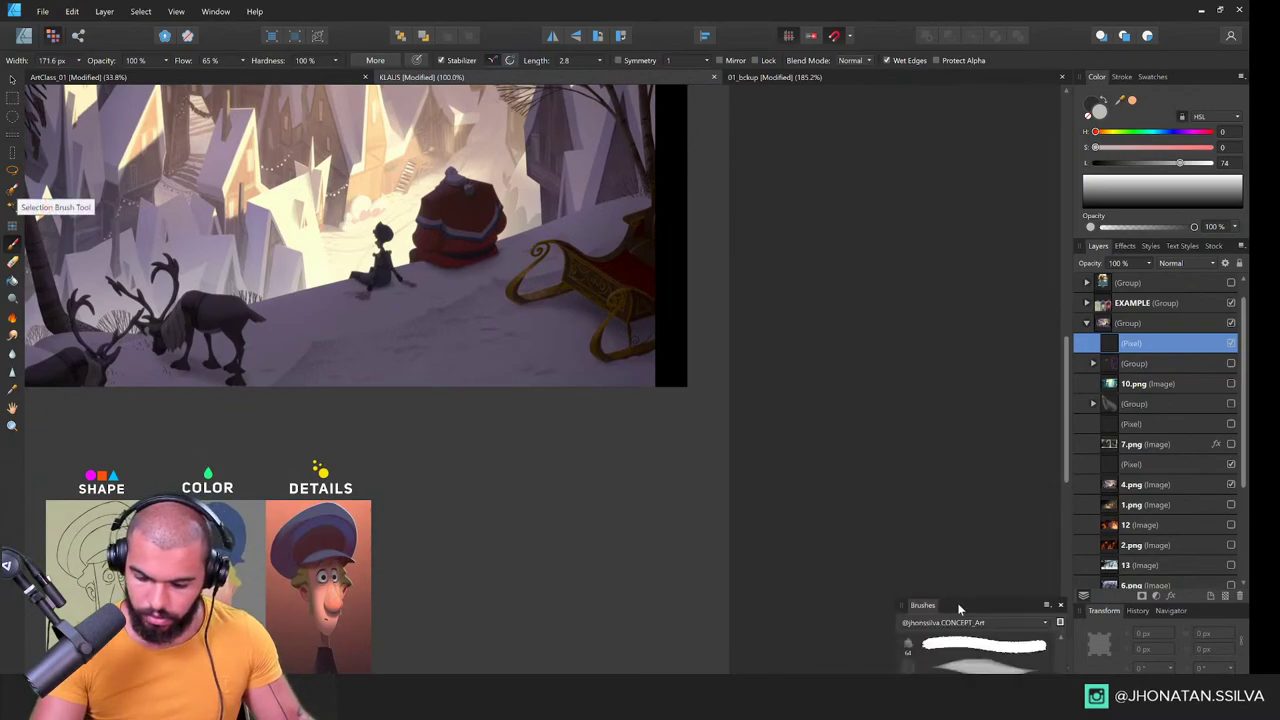
pyautogui.moveTo(960, 606); pyautogui.dragTo(965, 435)
pyautogui.click(945, 517)
pyautogui.scroll(3, 536, 416)
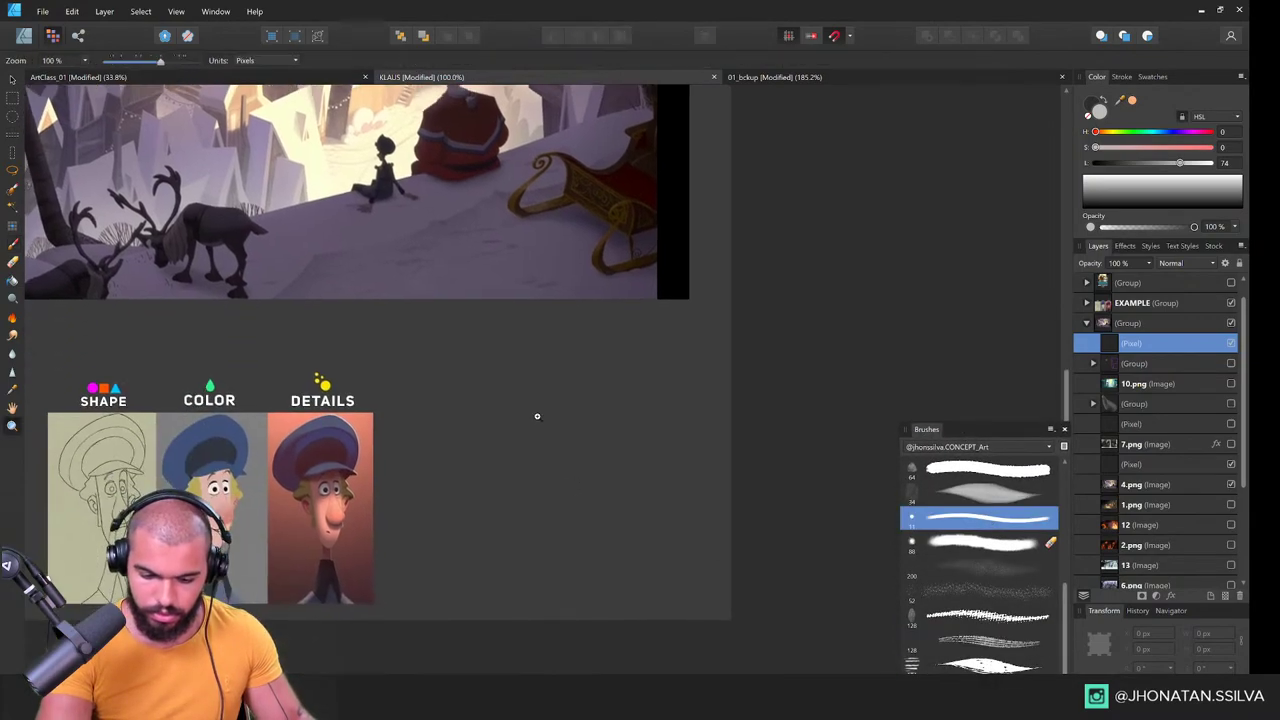
pyautogui.moveTo(515, 399); pyautogui.dragTo(493, 365)
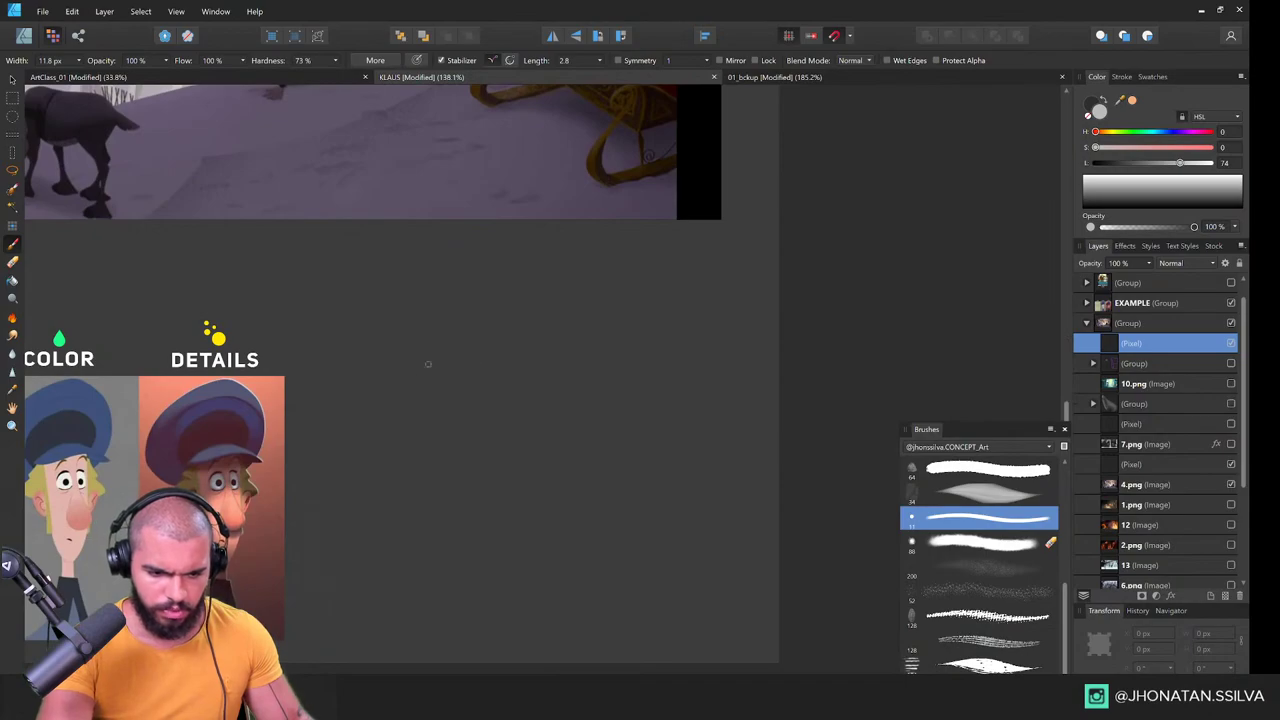
# Step: Draw an L-shaped pair of light grey lines beside the Details panel, about 451 px wide and 306 px high
pyautogui.moveTo(413, 439); pyautogui.dragTo(413, 448)
pyautogui.moveTo(412, 343); pyautogui.dragTo(413, 411)
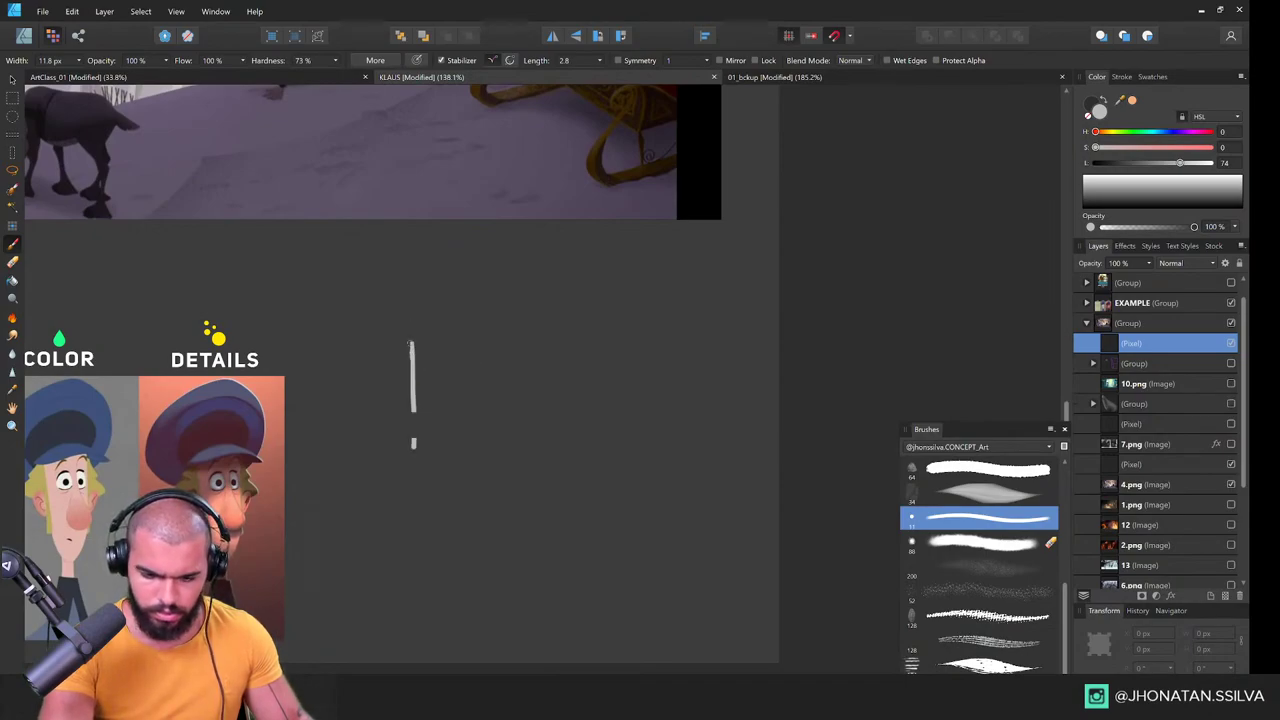
pyautogui.moveTo(411, 340); pyautogui.dragTo(412, 445)
pyautogui.moveTo(410, 327)
pyautogui.mouseDown()
pyautogui.moveTo(411, 453)
pyautogui.moveTo(603, 451)
pyautogui.mouseUp()
pyautogui.moveTo(450, 453)
pyautogui.mouseDown()
pyautogui.moveTo(424, 453)
pyautogui.moveTo(474, 457)
pyautogui.moveTo(400, 459)
pyautogui.mouseUp()
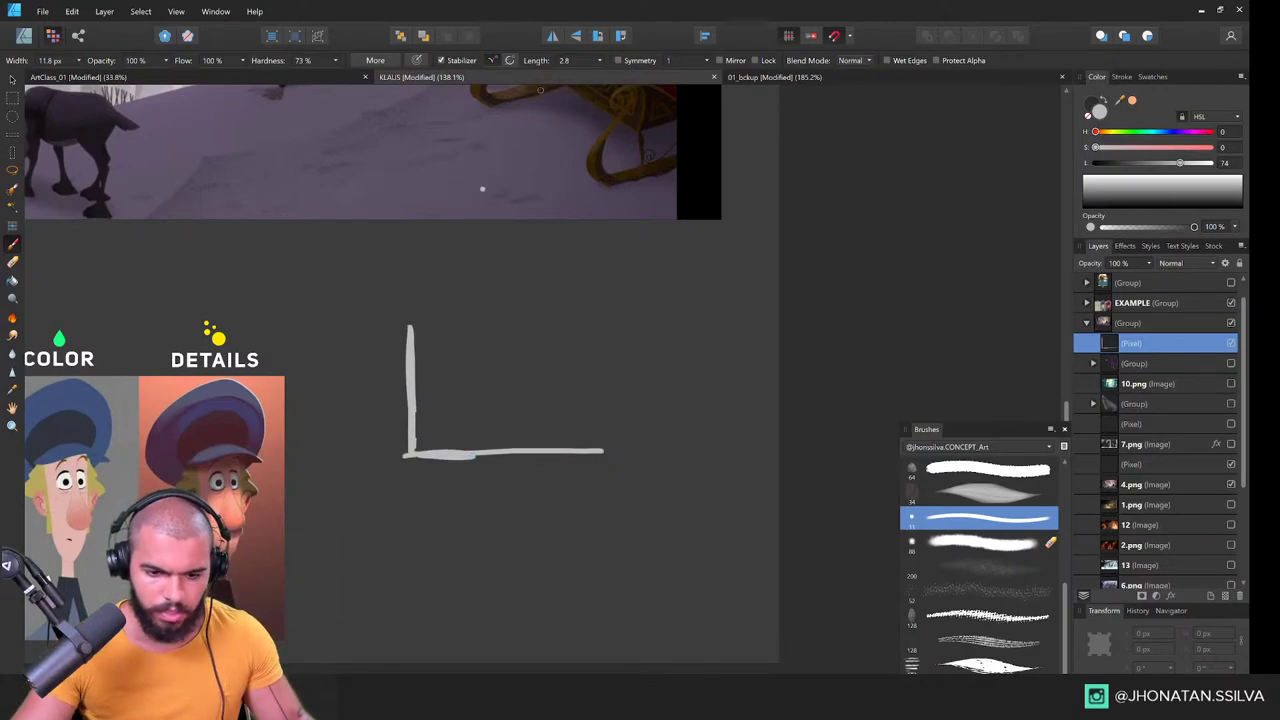
# Step: Close the 01_bckup document without saving, but cancel closing KLAUS
pyautogui.click(1240, 11)
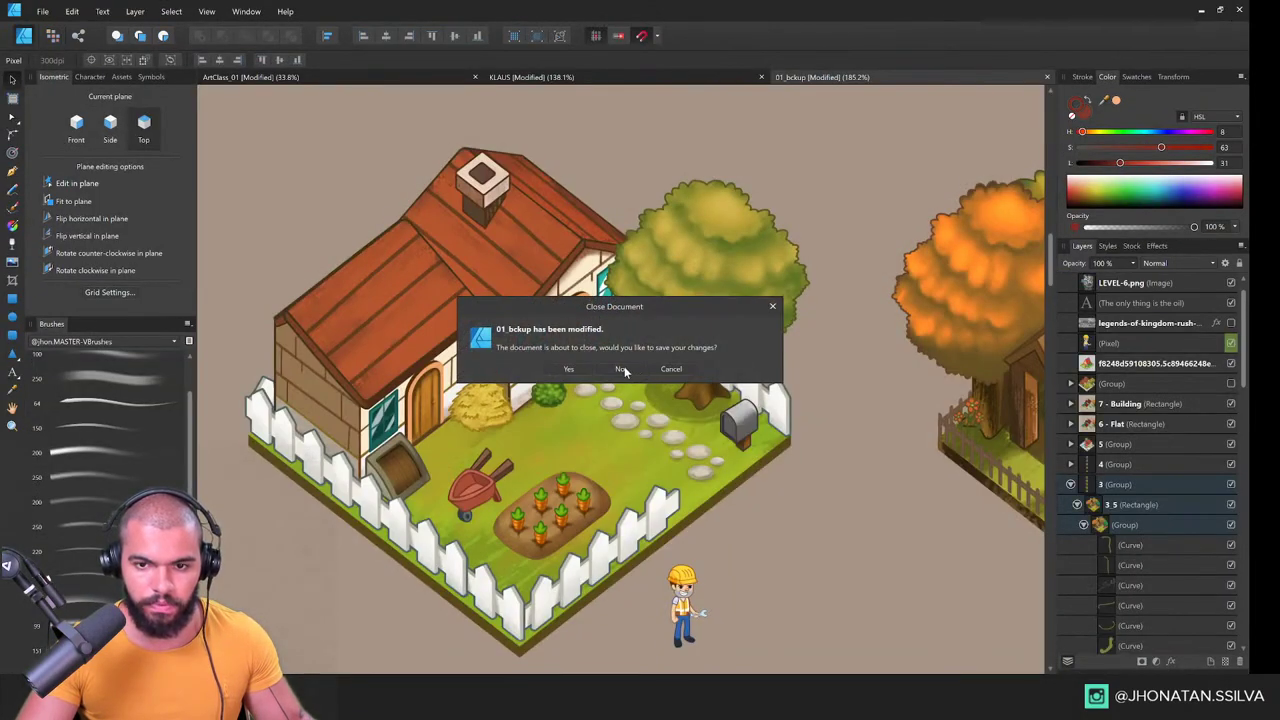
pyautogui.click(621, 368)
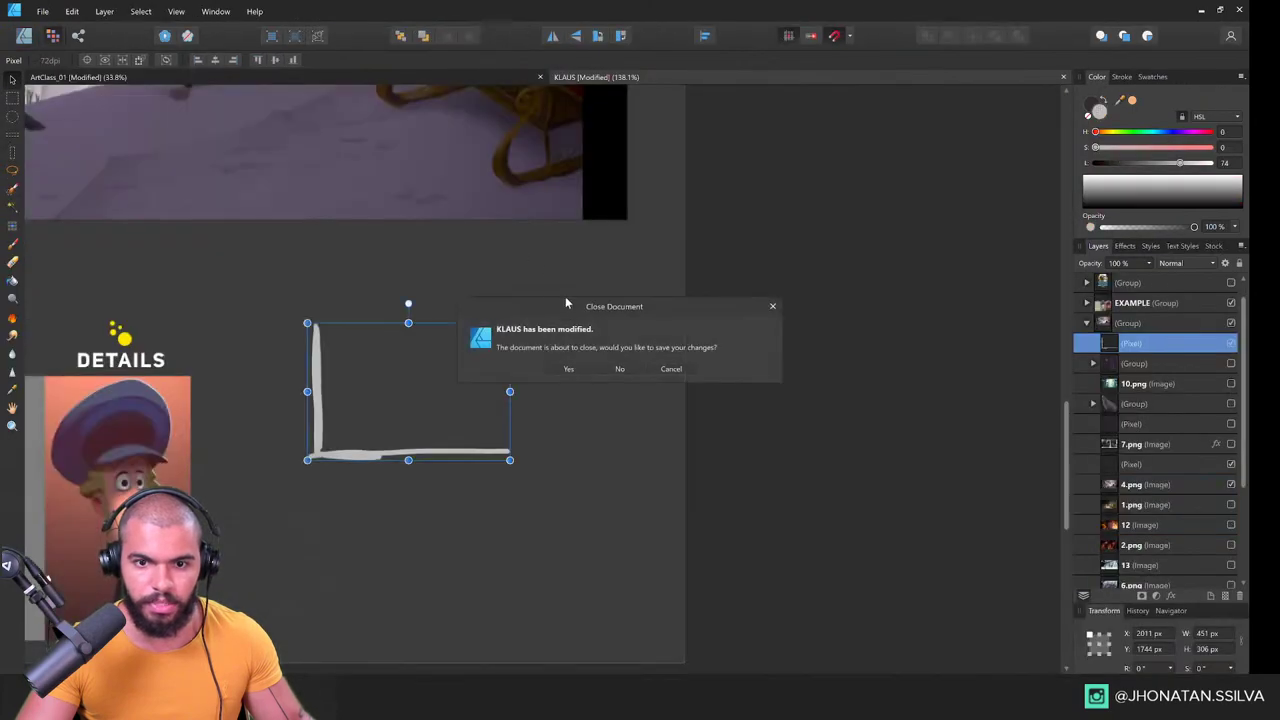
pyautogui.click(670, 370)
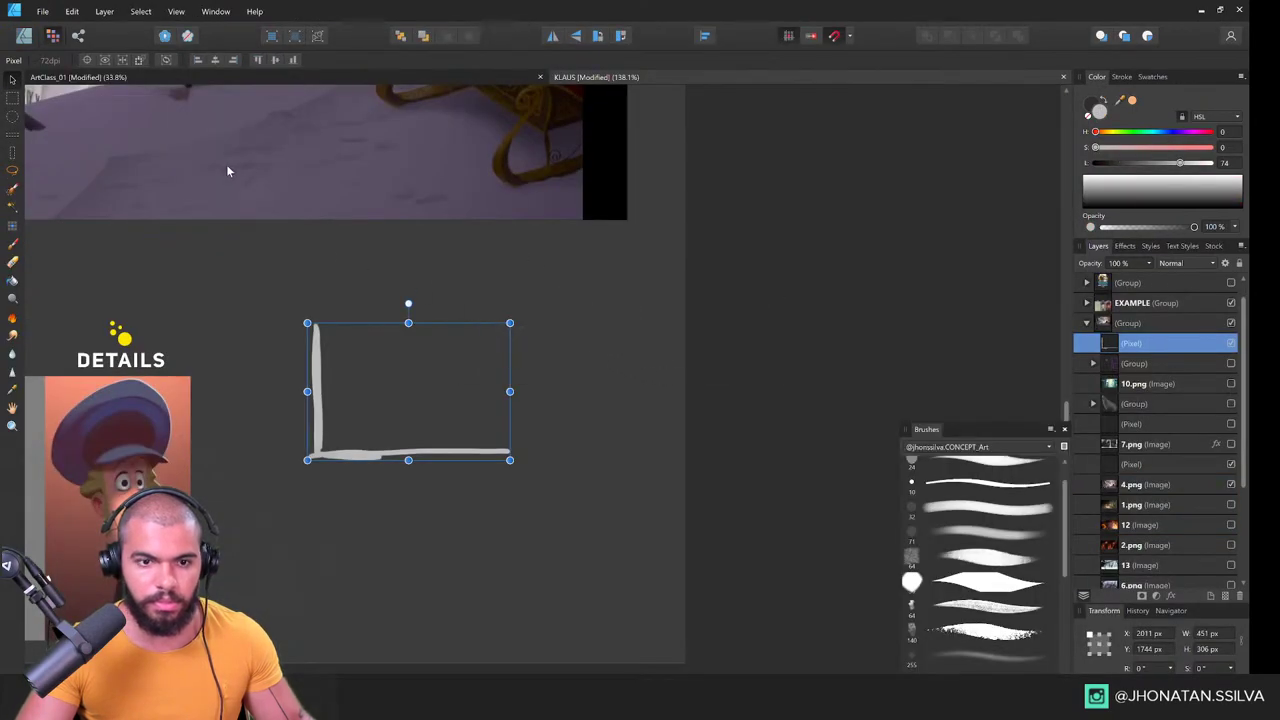
# Step: Delete the L-shaped sketch and bring back an empty pixel layer at the top of the scene group
pyautogui.press('Delete')
pyautogui.moveTo(441, 284); pyautogui.dragTo(479, 294)
pyautogui.press('z')
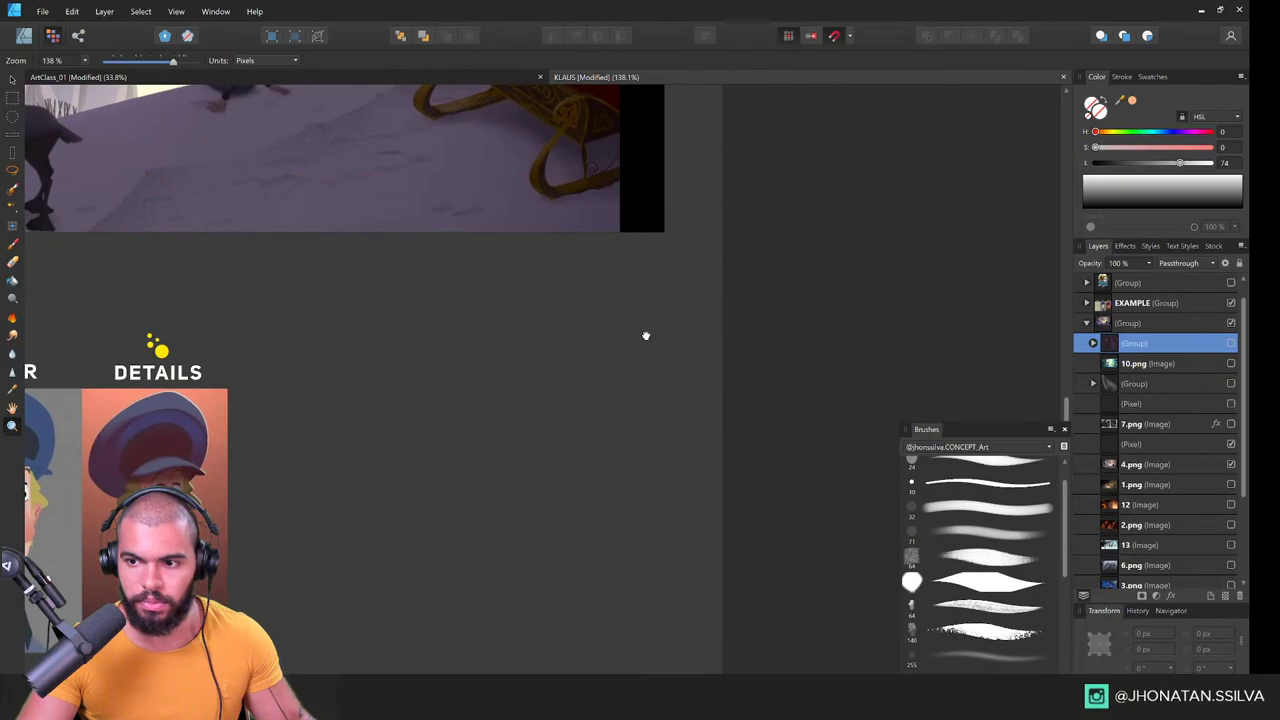
pyautogui.moveTo(447, 361); pyautogui.dragTo(489, 354)
pyautogui.hotkey('ctrl', 'z')
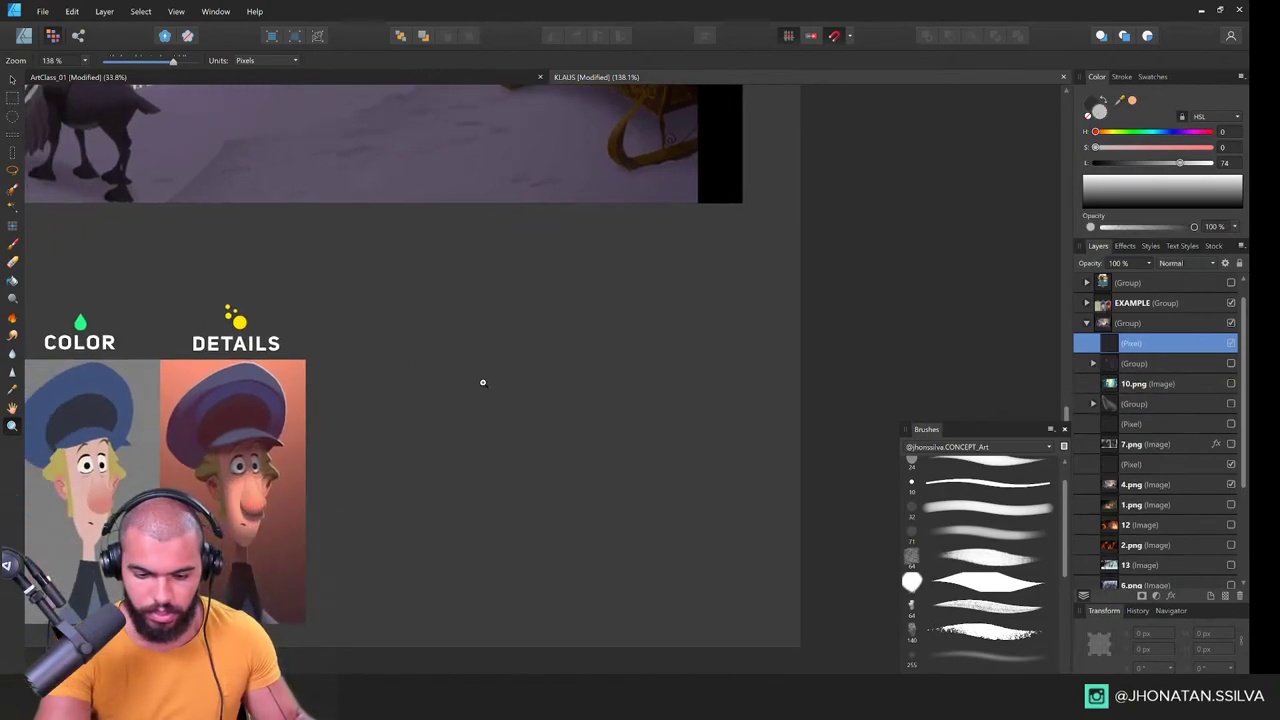
# Step: Try a vertical light grey stroke in the free space beside the Details panel
pyautogui.scroll(1, 480, 380)
pyautogui.press('b')
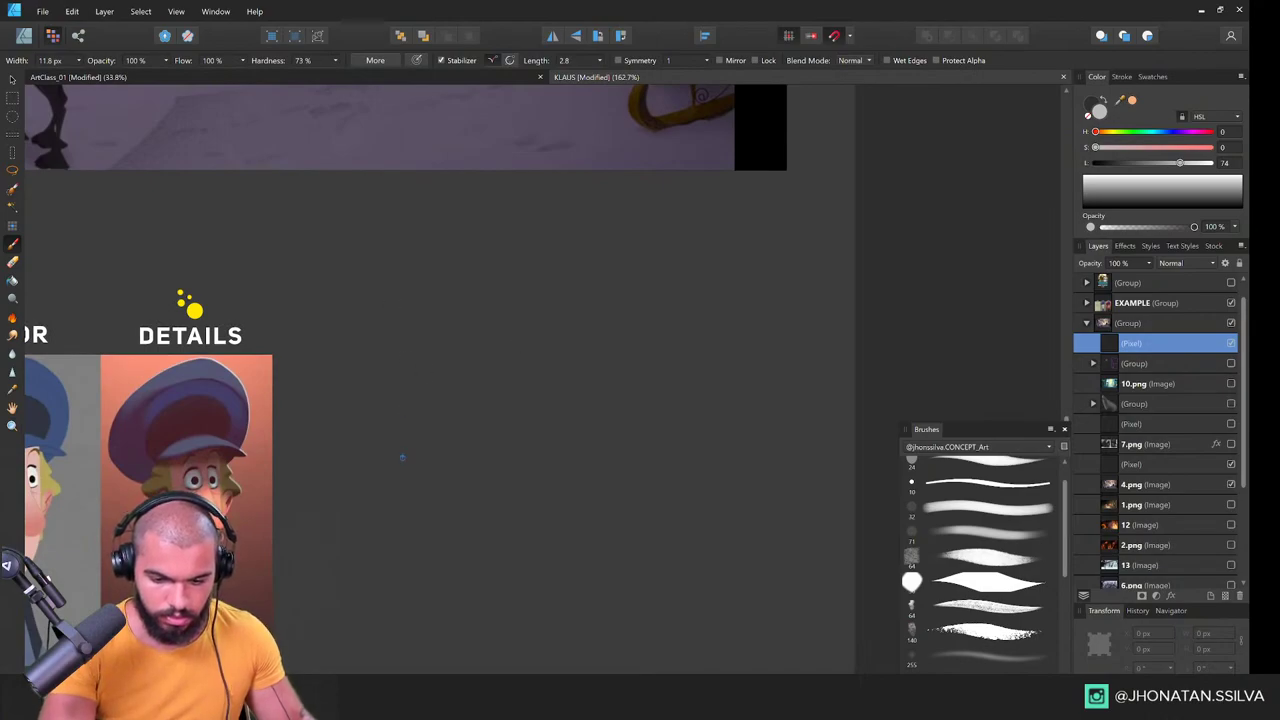
pyautogui.moveTo(404, 459)
pyautogui.mouseDown()
pyautogui.moveTo(432, 461)
pyautogui.moveTo(428, 450)
pyautogui.mouseUp()
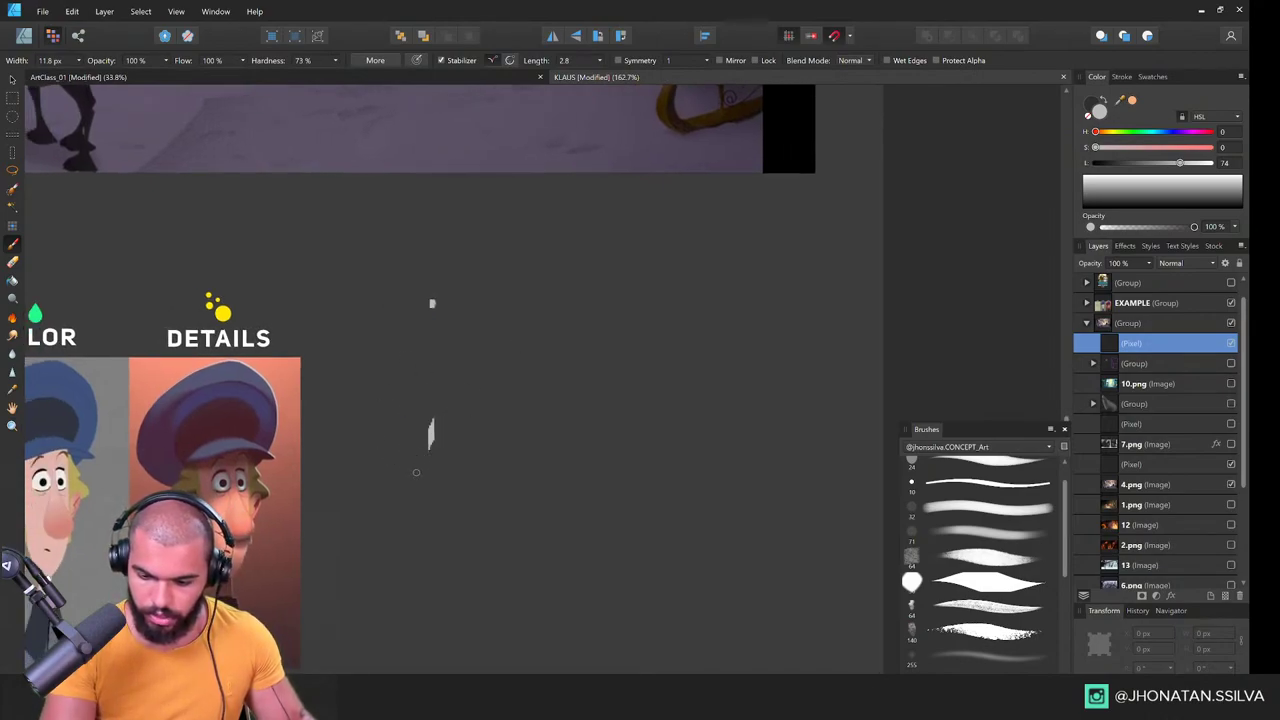
# Step: Close KLAUS without saving, and close ArtClass_01 with its changes saved
pyautogui.click(1239, 10)
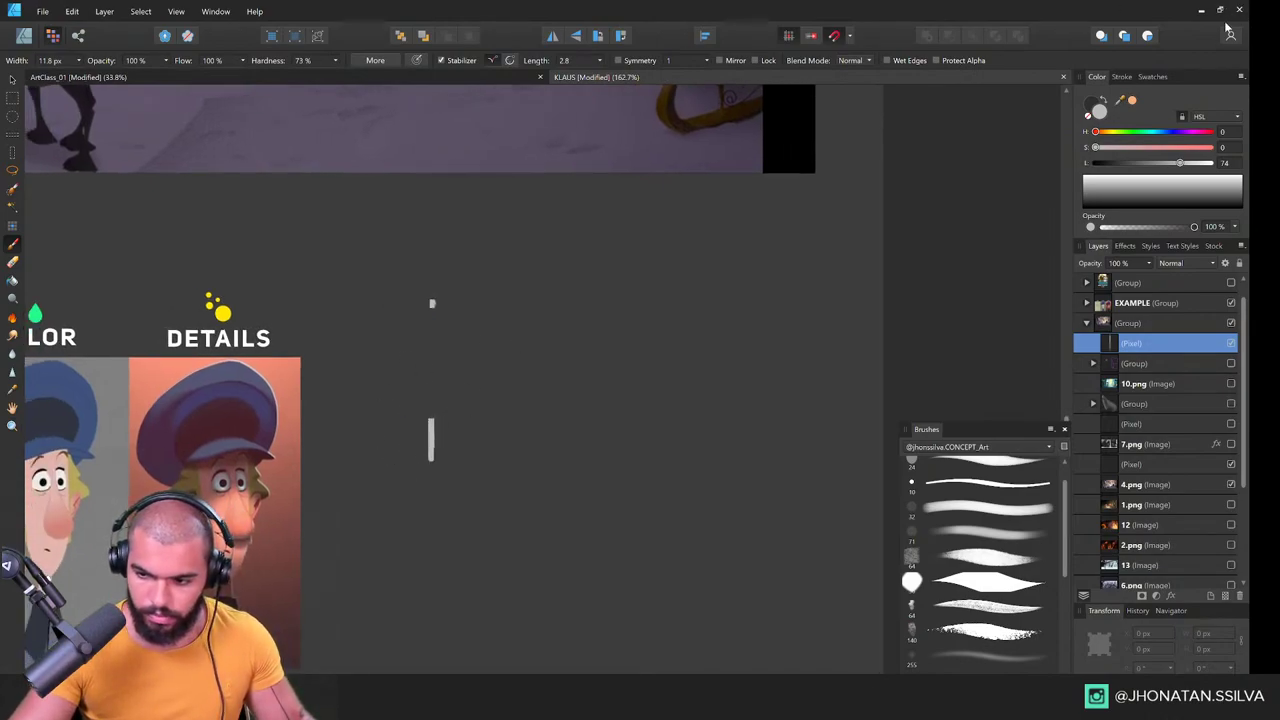
pyautogui.click(617, 369)
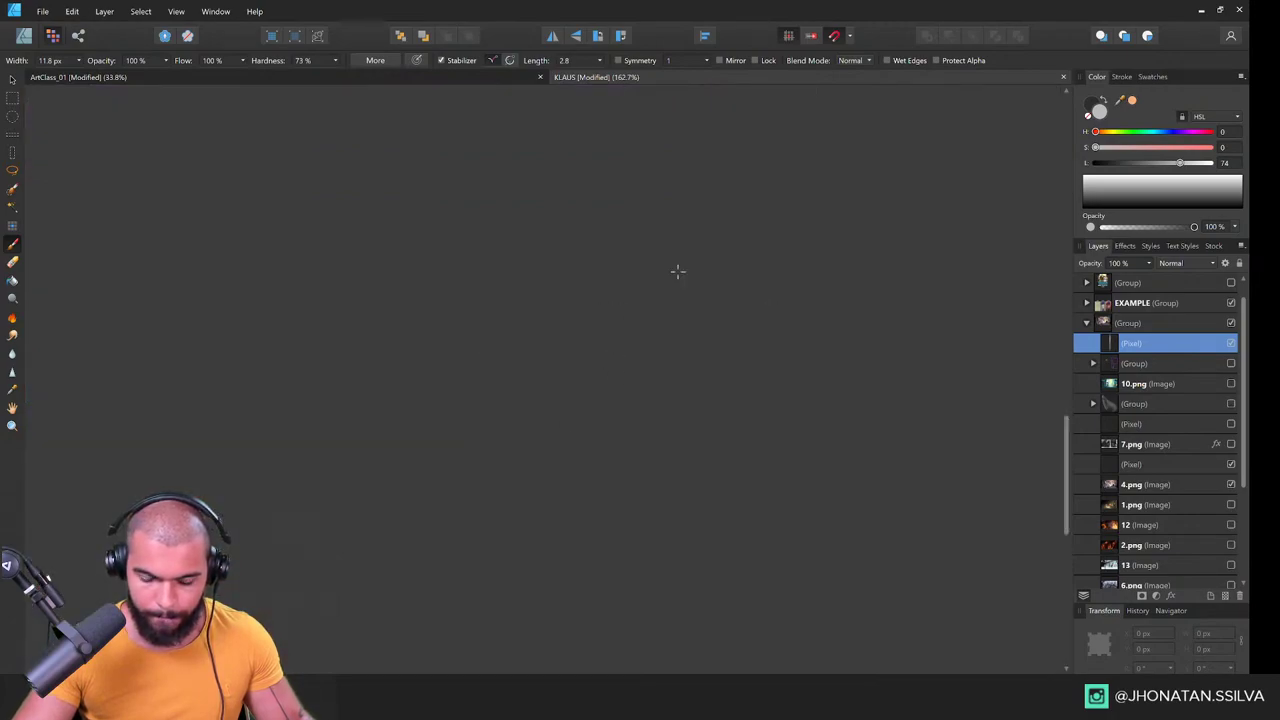
pyautogui.hotkey('ctrl', 'w')
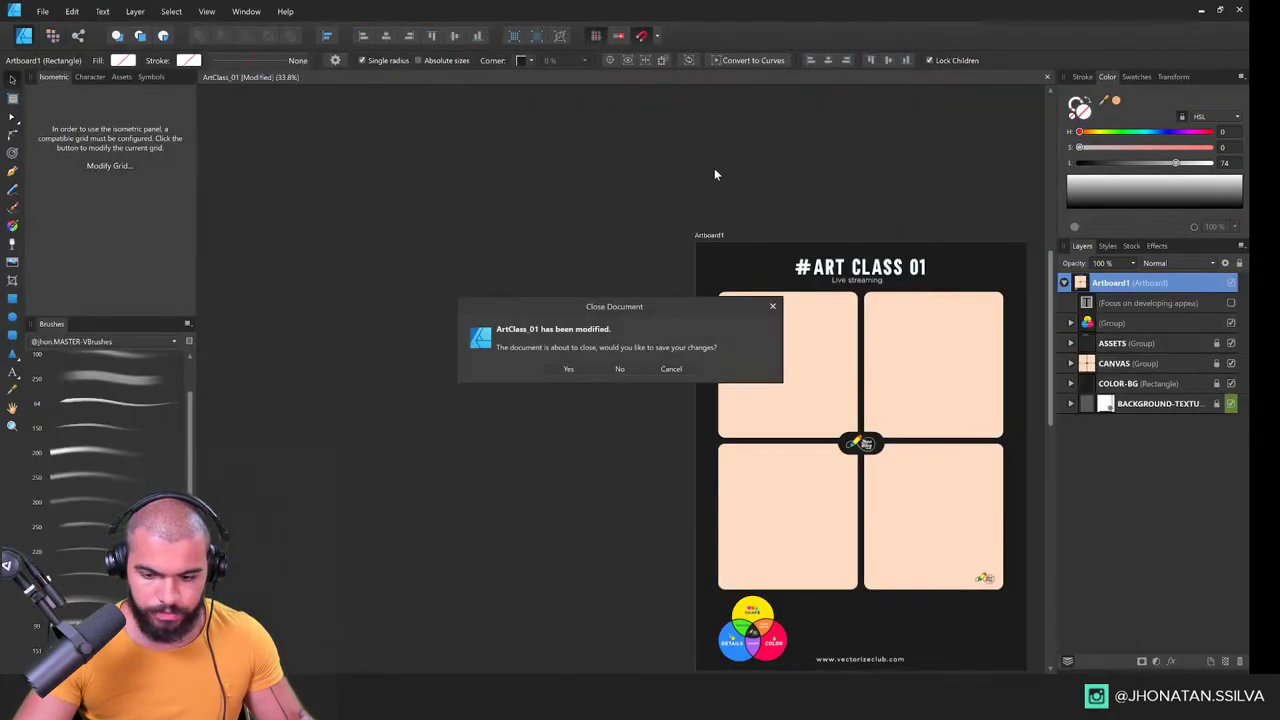
pyautogui.click(570, 371)
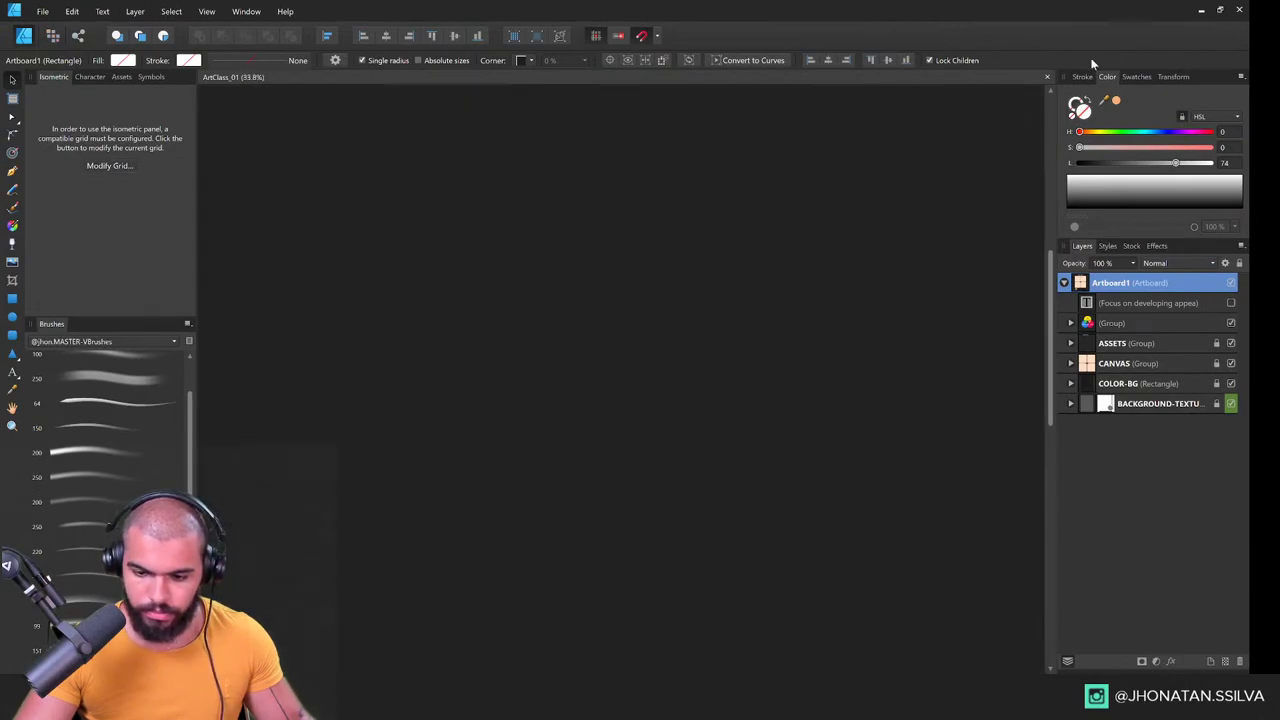
# Step: Switch to the Klaus trailer in the browser and scrub ahead to the scene in front of the post office
pyautogui.click(1201, 10)
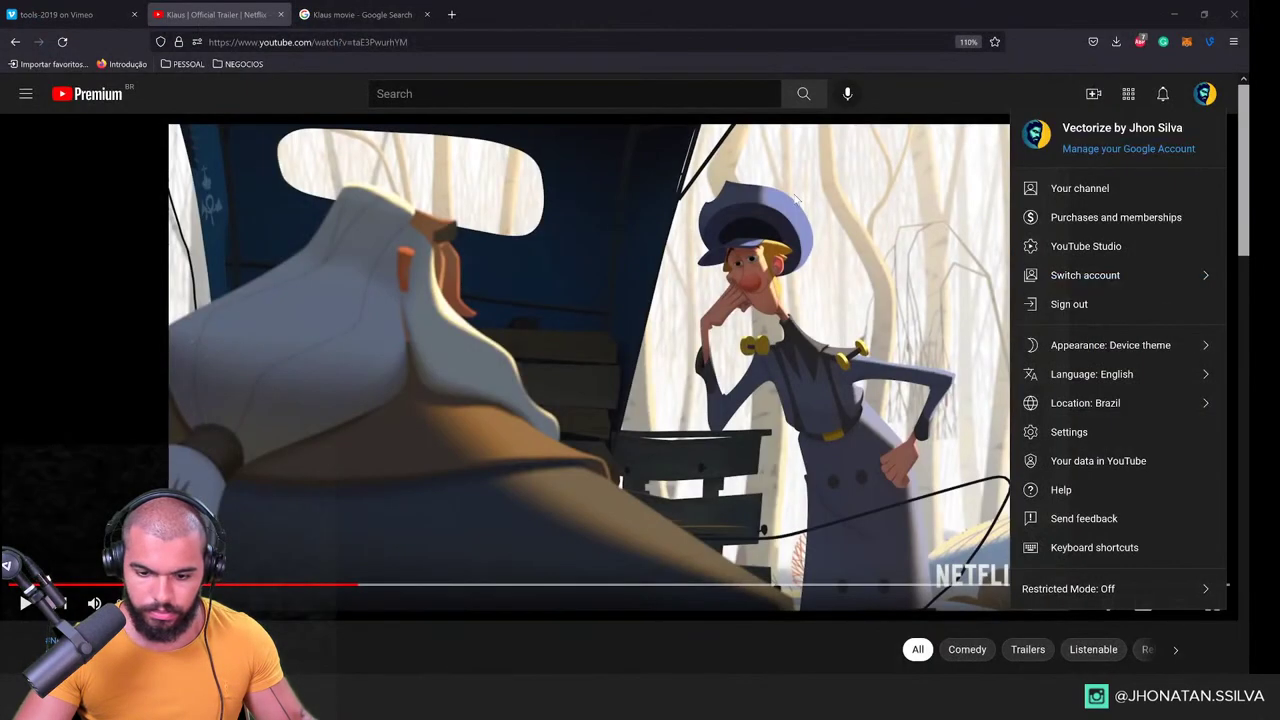
pyautogui.moveTo(370, 590); pyautogui.dragTo(401, 590)
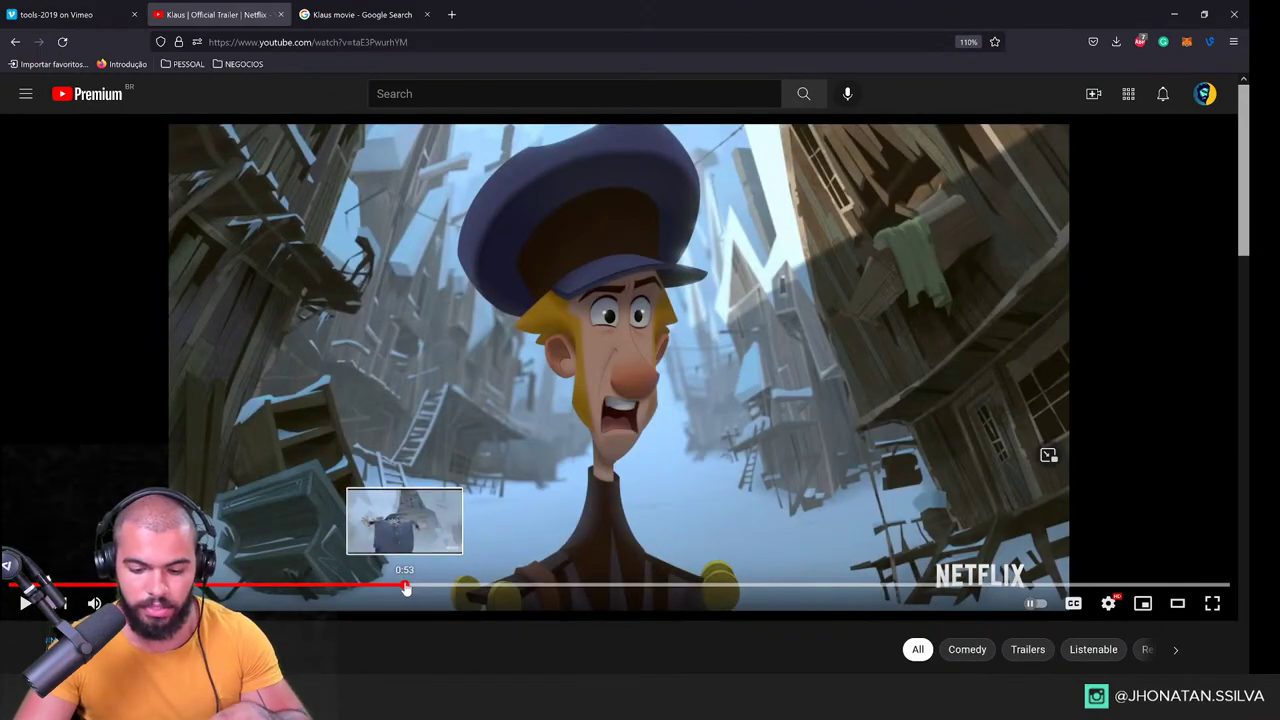
pyautogui.moveTo(404, 590); pyautogui.dragTo(433, 590)
pyautogui.click(433, 590)
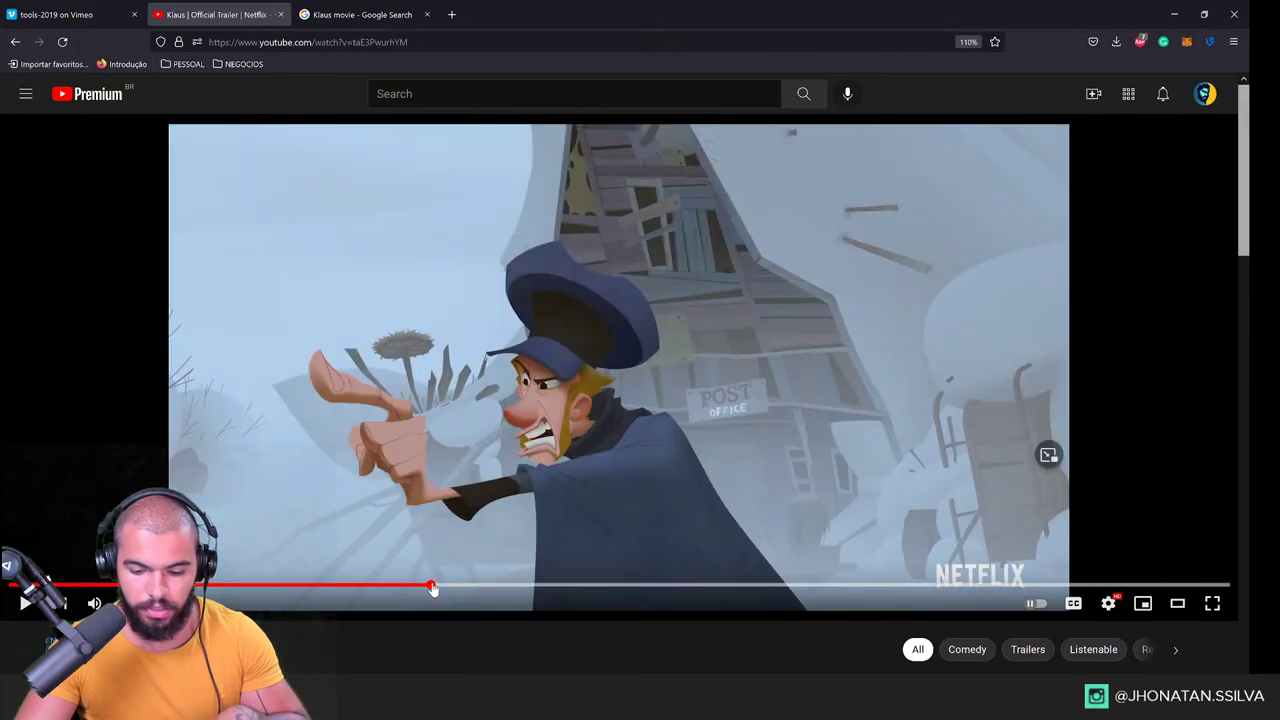
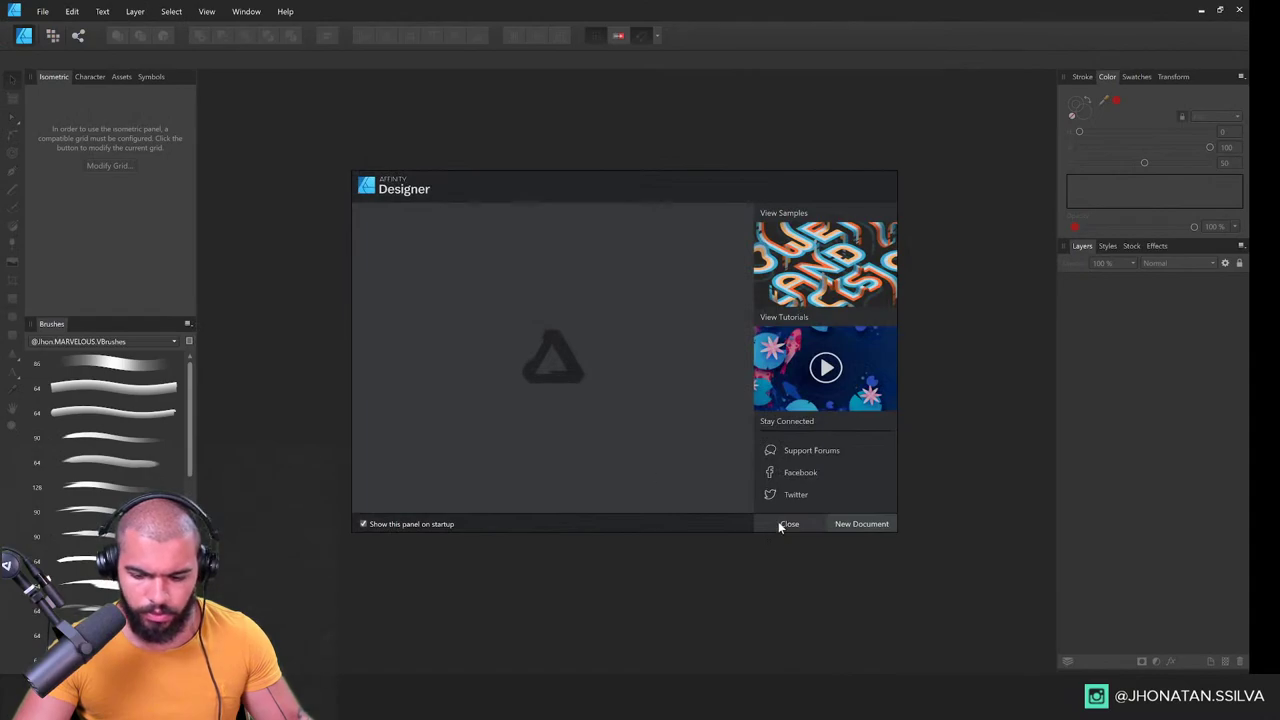
# Step: Switch back to Affinity Designer, dismiss the welcome screen and reopen the recent file KLAUS.afdesign
pyautogui.click(786, 523)
pyautogui.click(43, 11)
pyautogui.moveTo(60, 85)
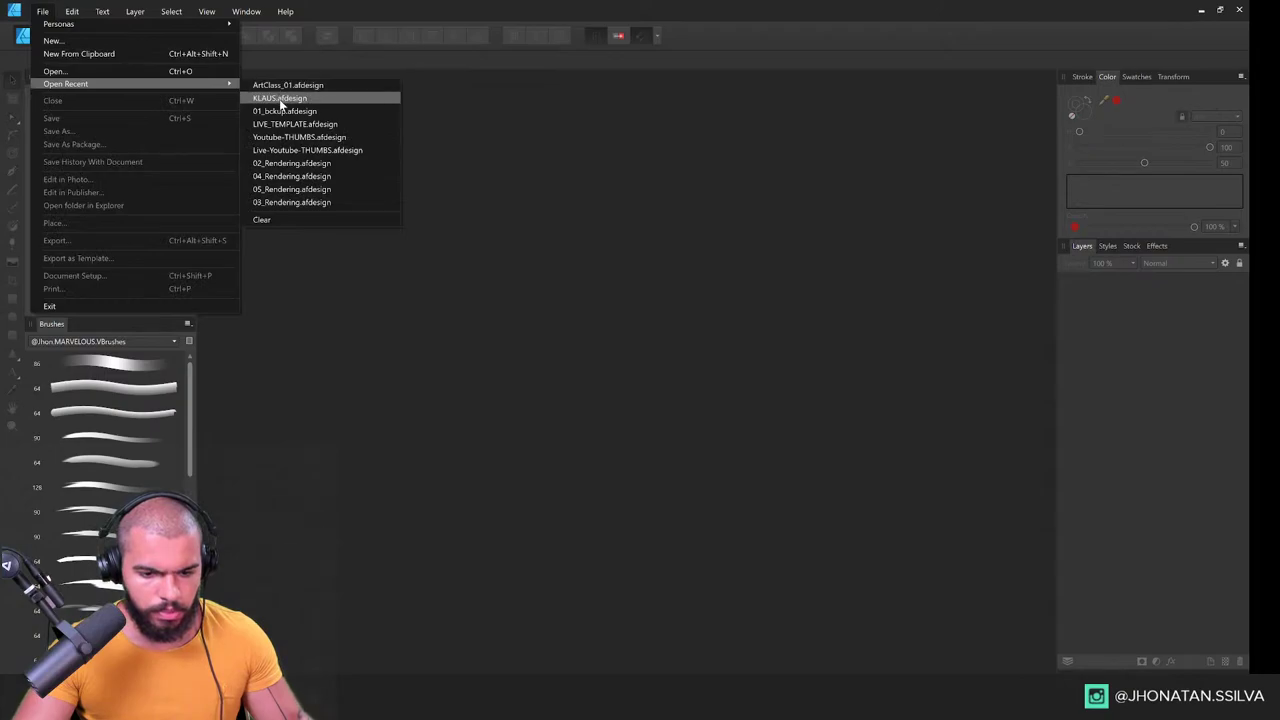
pyautogui.click(281, 97)
# Step: Expand Artboard2 and add an empty pixel layer above its topmost group
pyautogui.press('z')
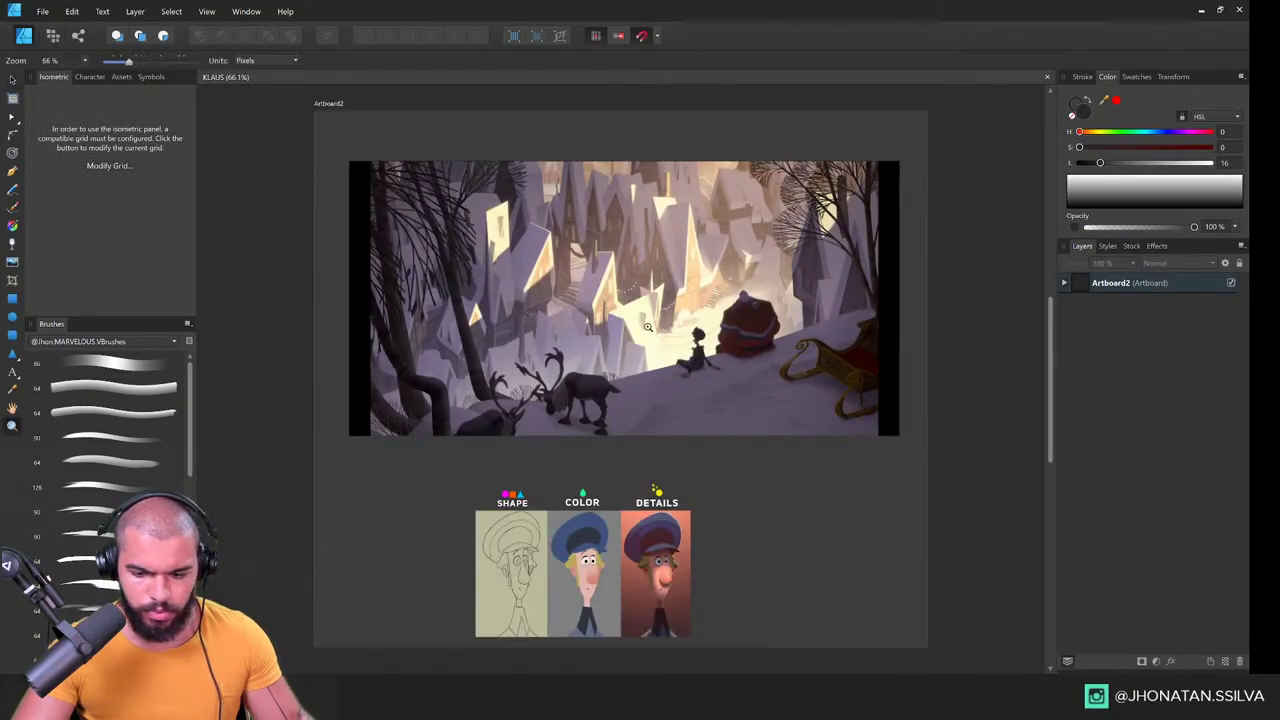
pyautogui.click(620, 316)
pyautogui.click(1102, 284)
pyautogui.click(1064, 283)
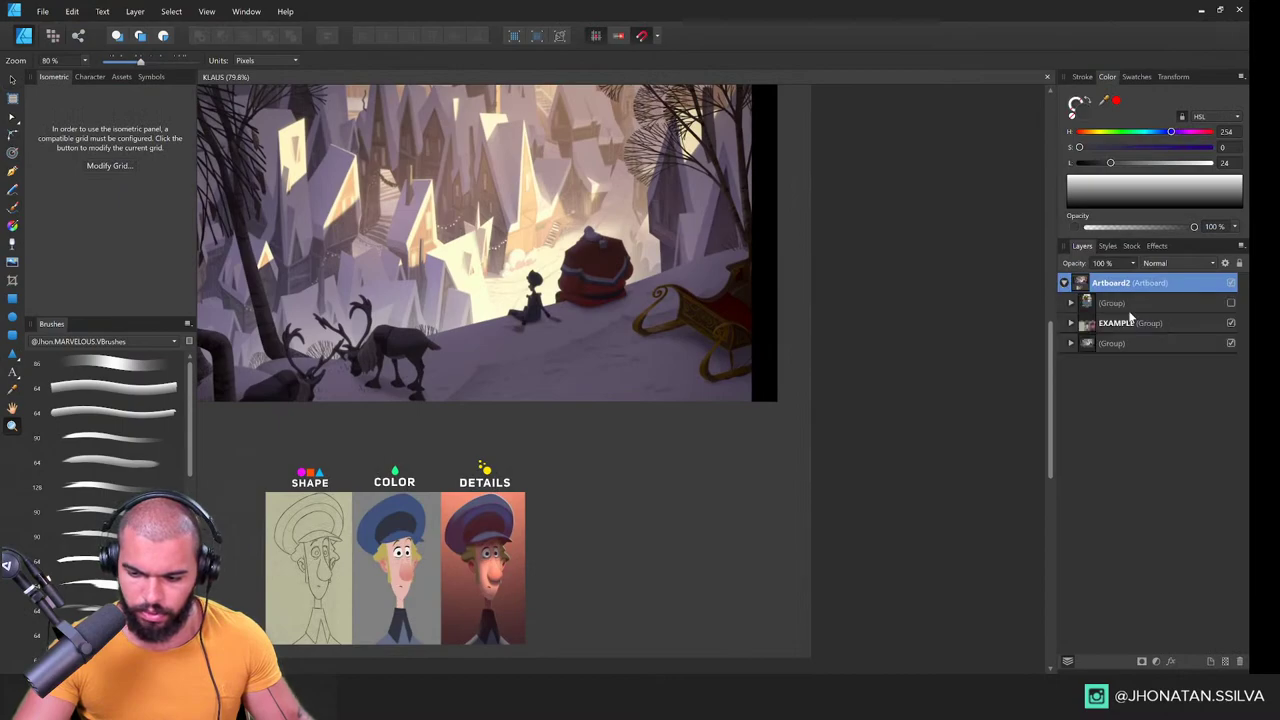
pyautogui.click(1102, 305)
pyautogui.hotkey('ctrl', 'shift', 'n')
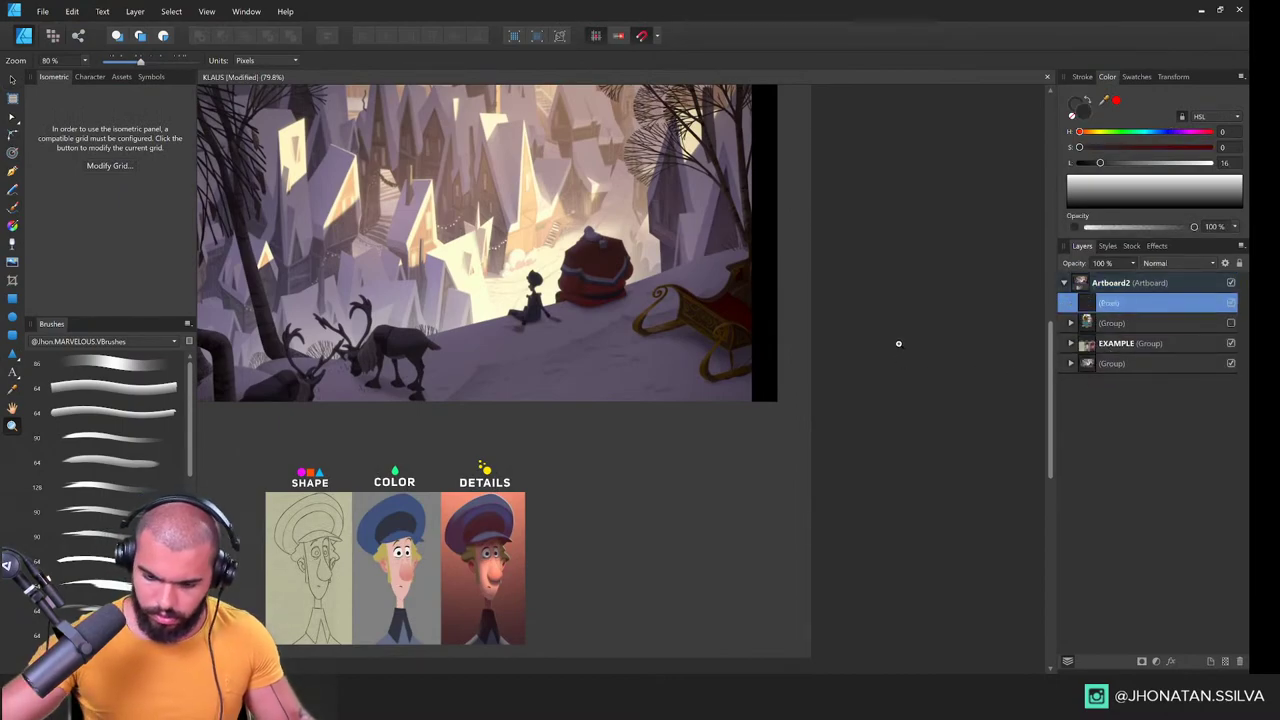
# Step: Switch to the Pixel Persona and pick the thin line brush for sketching beside the Details panel
pyautogui.click(690, 530)
pyautogui.moveTo(737, 537); pyautogui.dragTo(711, 466)
pyautogui.press('b')
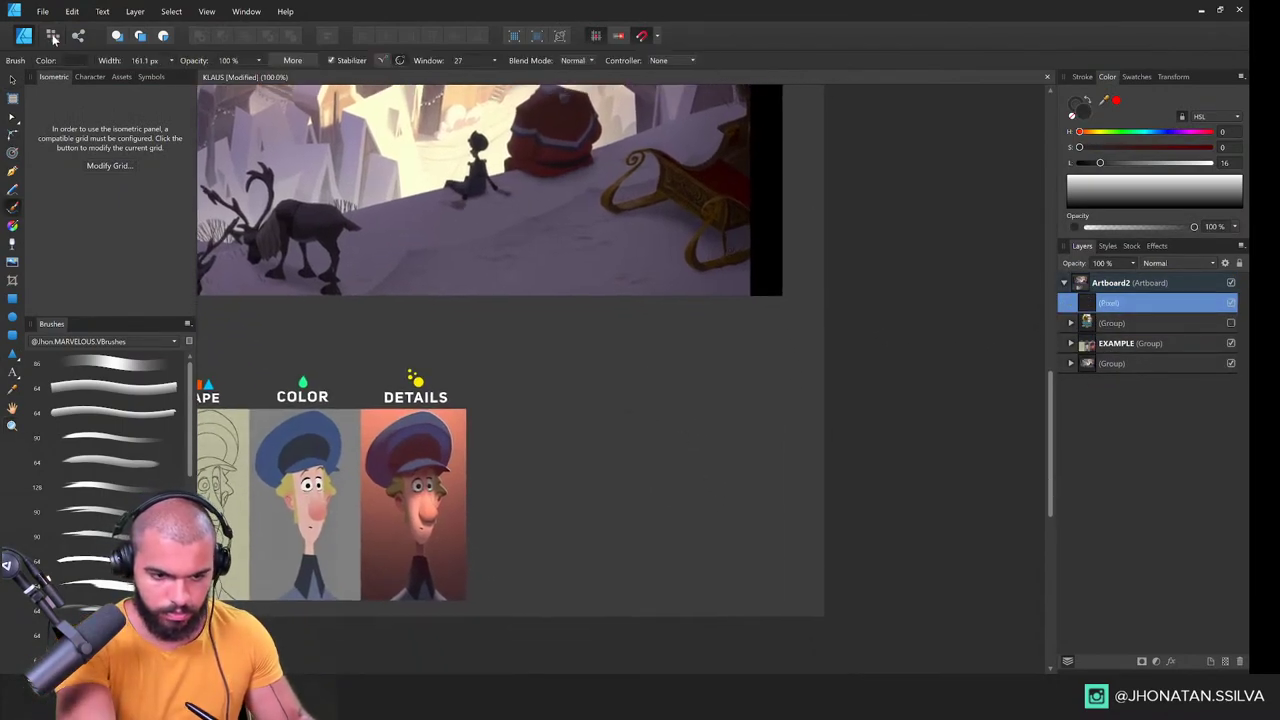
pyautogui.click(53, 36)
pyautogui.press('b')
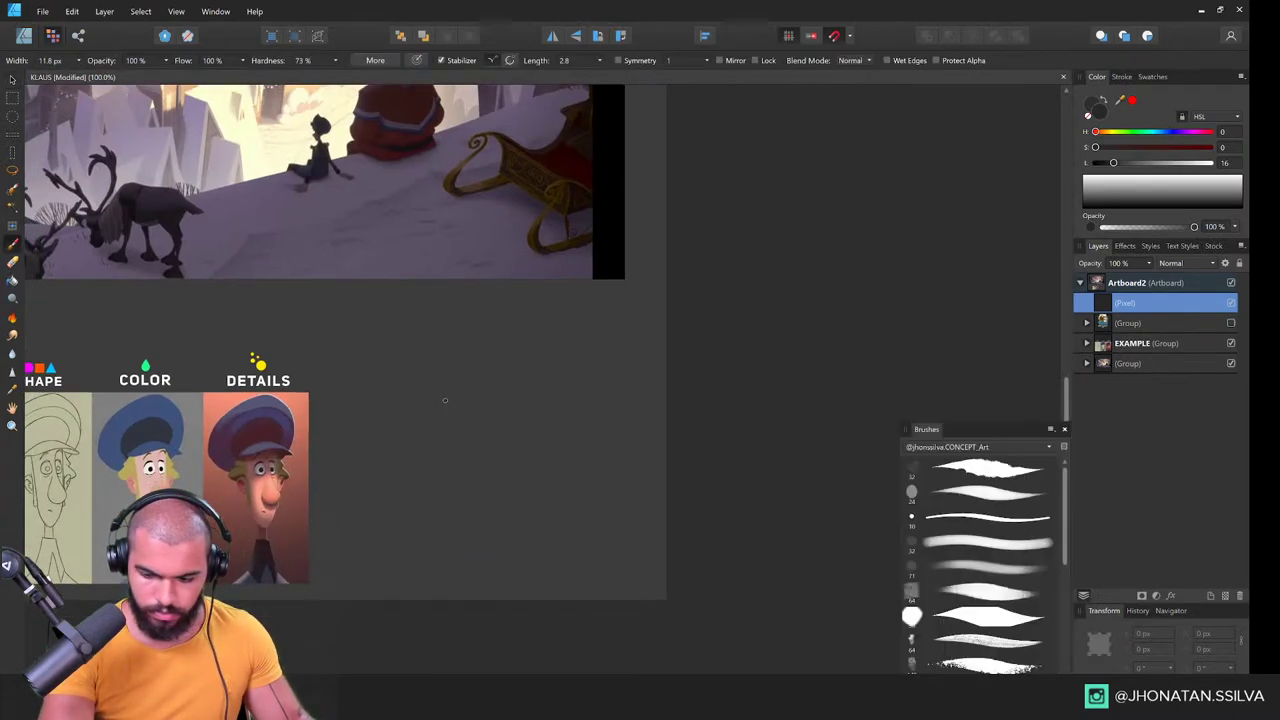
pyautogui.click(981, 519)
# Step: Try a dark vertical stroke in the free space beside the Details panel
pyautogui.moveTo(404, 404); pyautogui.dragTo(406, 427)
pyautogui.moveTo(420, 412); pyautogui.dragTo(454, 406)
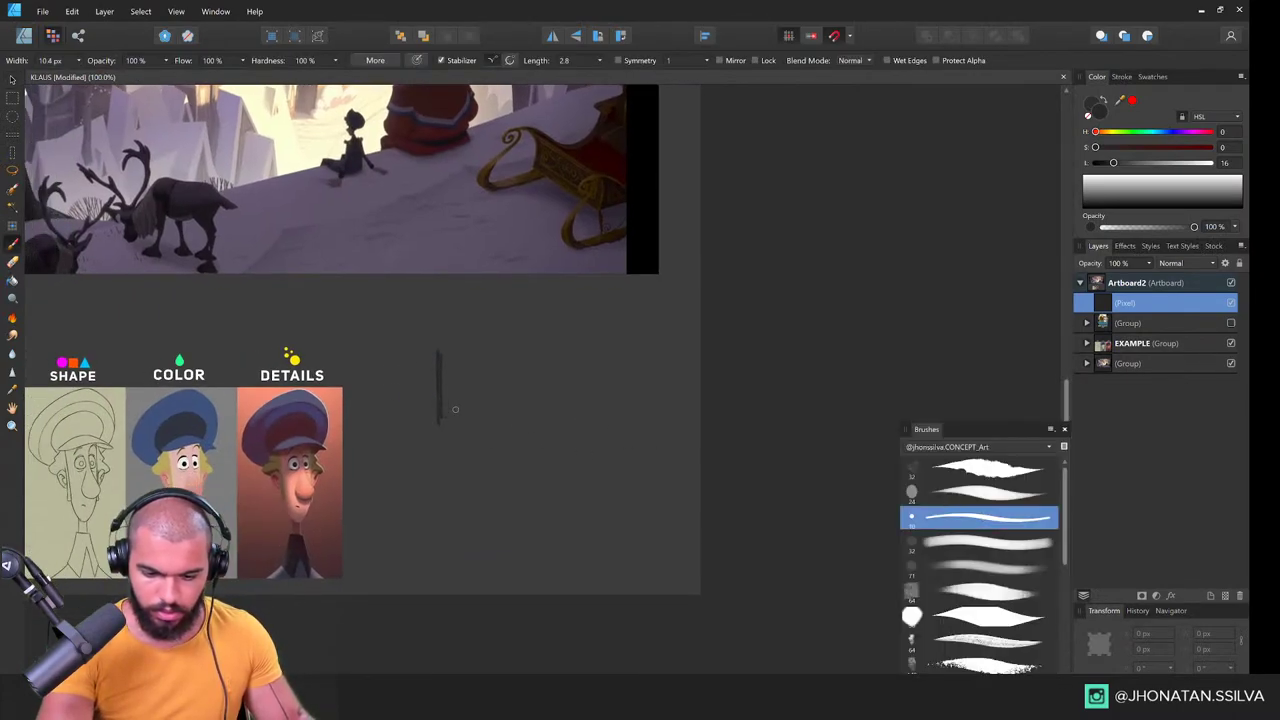
pyautogui.hotkey('ctrl', 'z')
# Step: Set the paint colour to white with lightness 100 and hide the EXAMPLE group below the village scene
pyautogui.moveTo(1176, 163); pyautogui.dragTo(1241, 170)
pyautogui.moveTo(500, 404); pyautogui.dragTo(625, 635)
pyautogui.moveTo(485, 373); pyautogui.dragTo(490, 322)
pyautogui.press('v')
pyautogui.click(379, 530)
pyautogui.click(1231, 343)
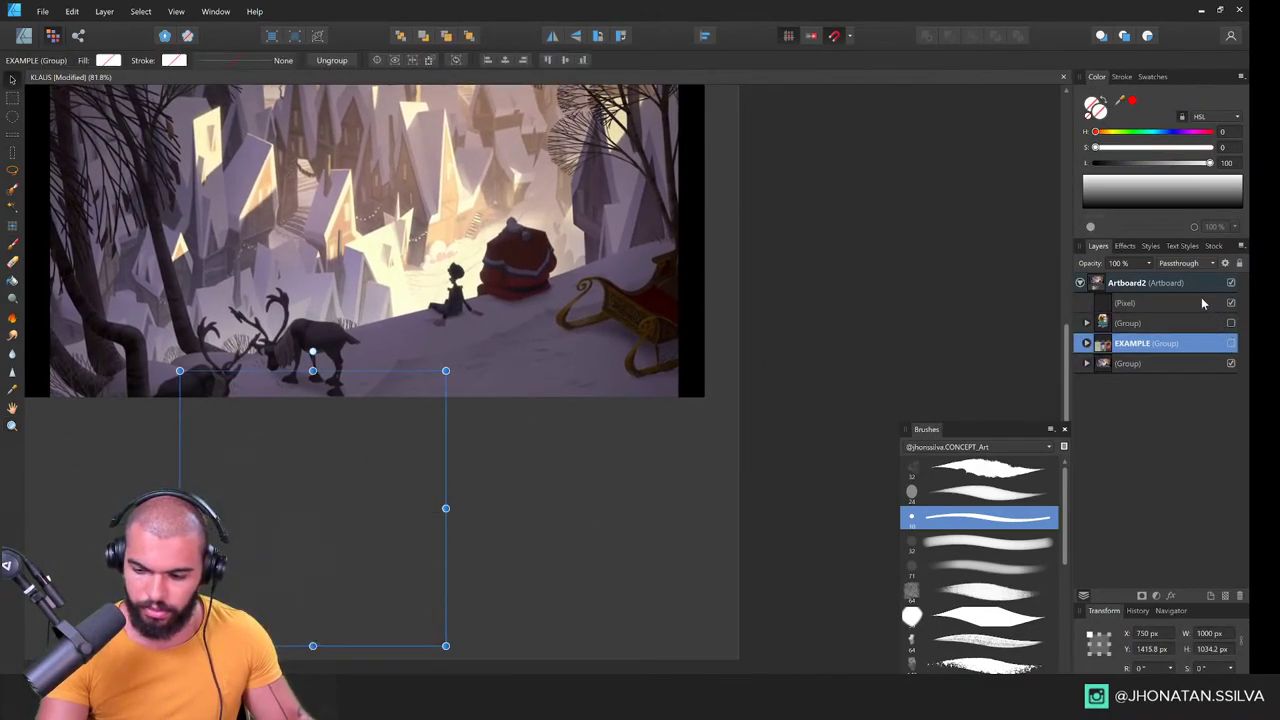
# Step: Draw a white rectangular frame freehand on the top pixel layer, in the free space below the village scene
pyautogui.click(1150, 302)
pyautogui.moveTo(577, 449); pyautogui.dragTo(635, 464)
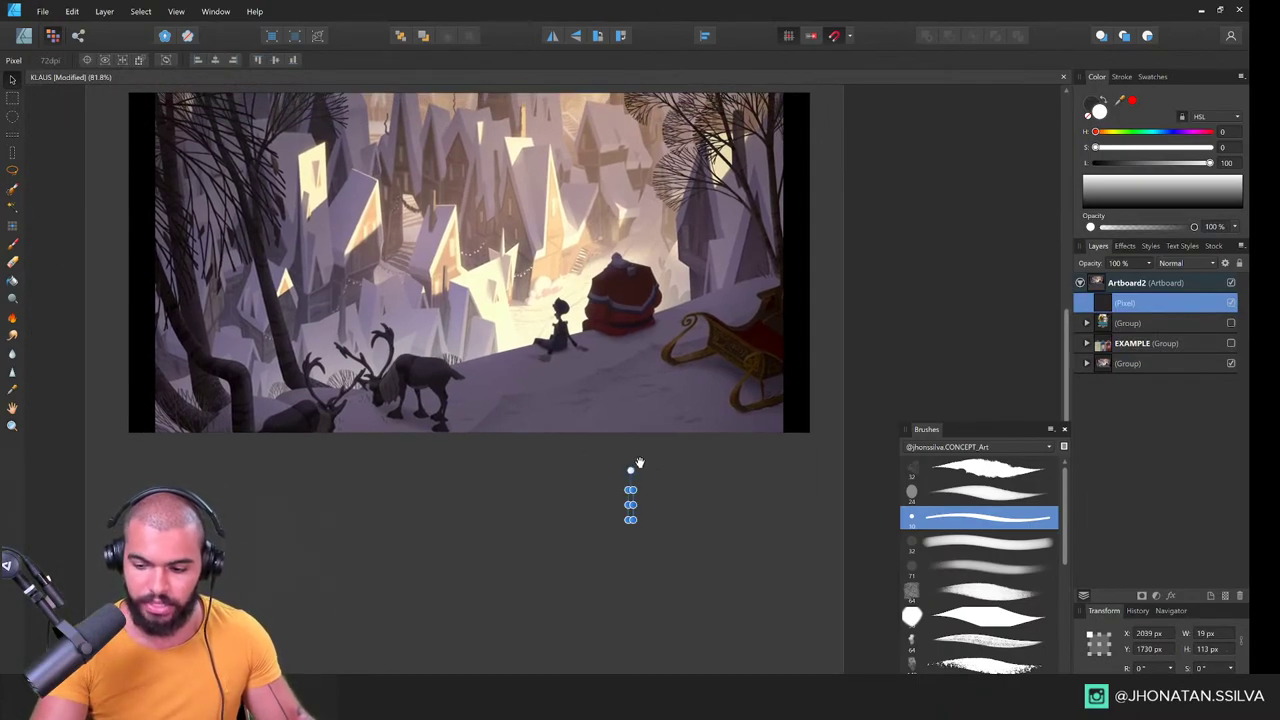
pyautogui.moveTo(600, 514); pyautogui.dragTo(652, 481)
pyautogui.press('b')
pyautogui.moveTo(732, 508); pyautogui.dragTo(737, 519)
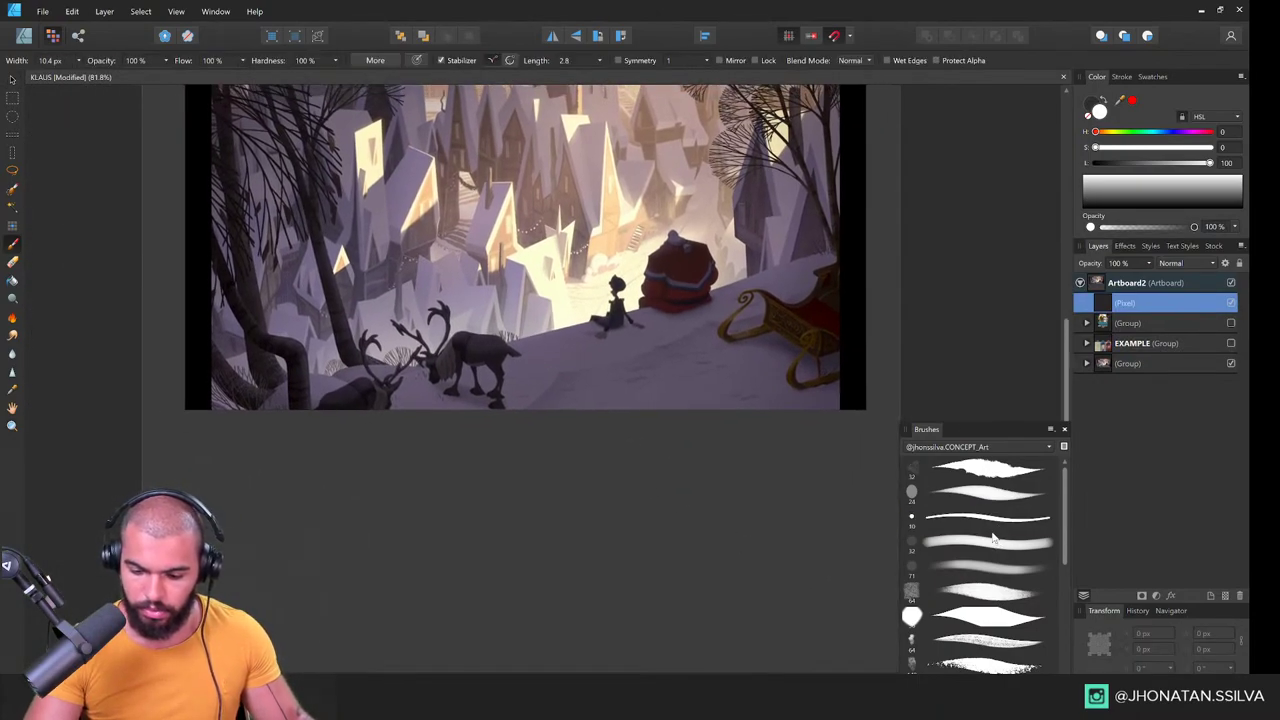
pyautogui.scroll(-1, 617, 474)
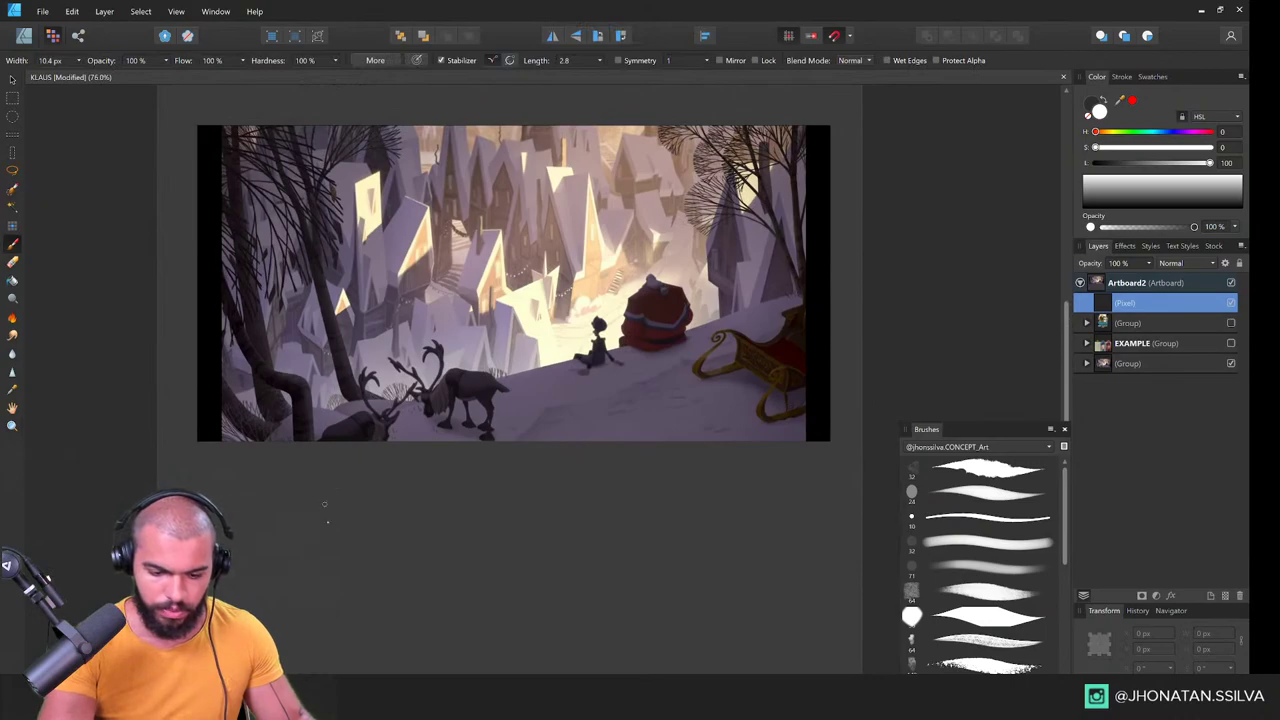
pyautogui.moveTo(335, 628)
pyautogui.mouseDown()
pyautogui.moveTo(581, 625)
pyautogui.moveTo(584, 597)
pyautogui.moveTo(581, 474)
pyautogui.moveTo(333, 485)
pyautogui.mouseUp()
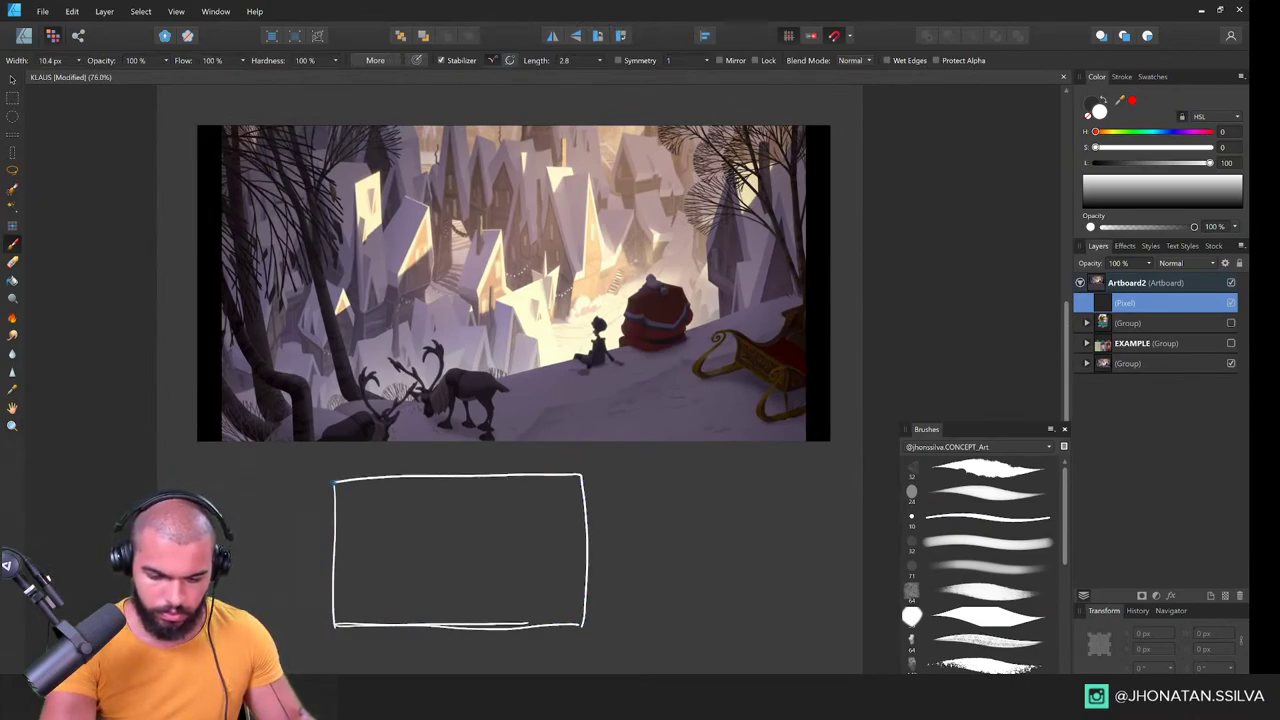
pyautogui.press('g')
pyautogui.click(478, 537)
pyautogui.hotkey('ctrl', 'z')
pyautogui.press('b')
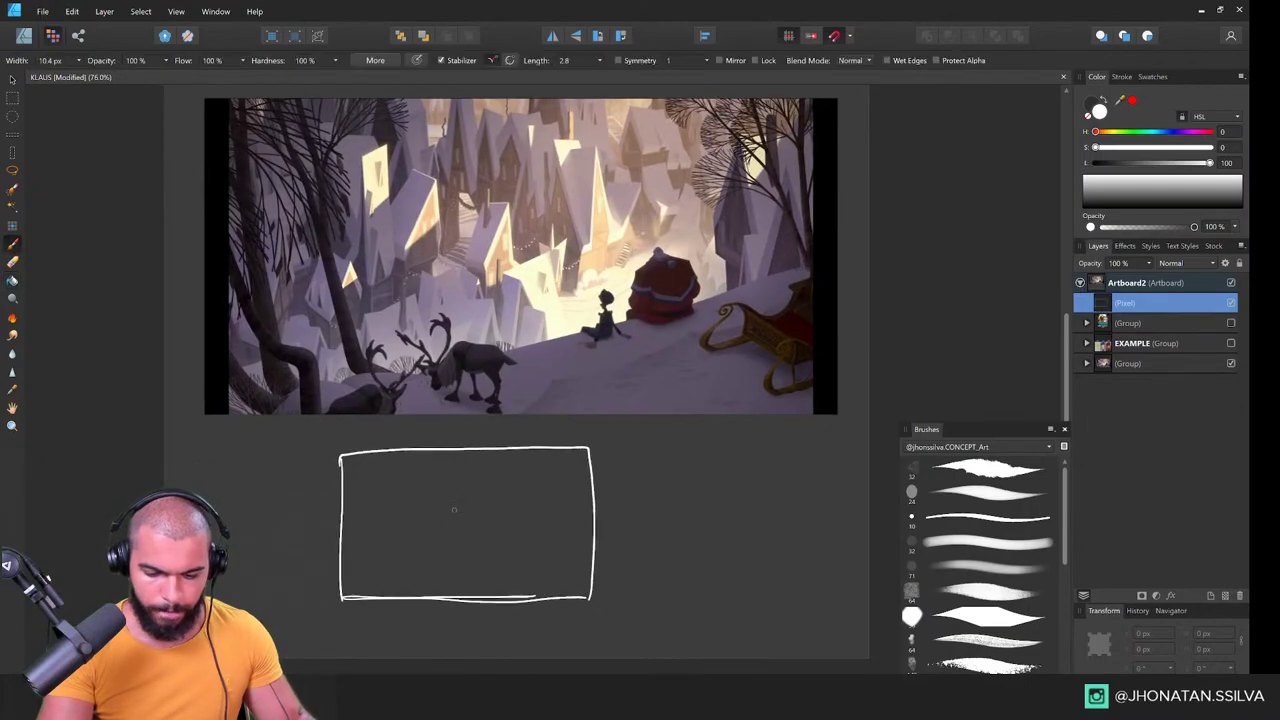
# Step: Select the inside of the sketched frame with a polygonal freehand selection and paint it solid white
pyautogui.press('l')
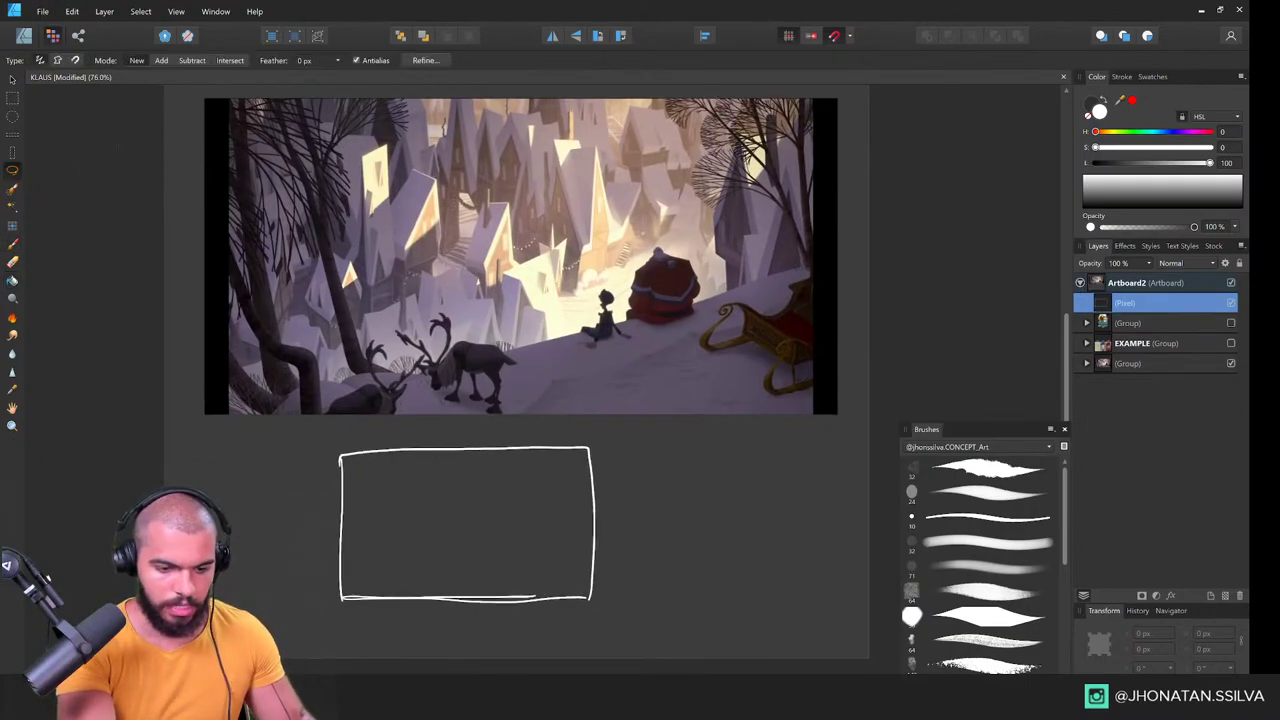
pyautogui.click(58, 61)
pyautogui.click(341, 455)
pyautogui.click(342, 598)
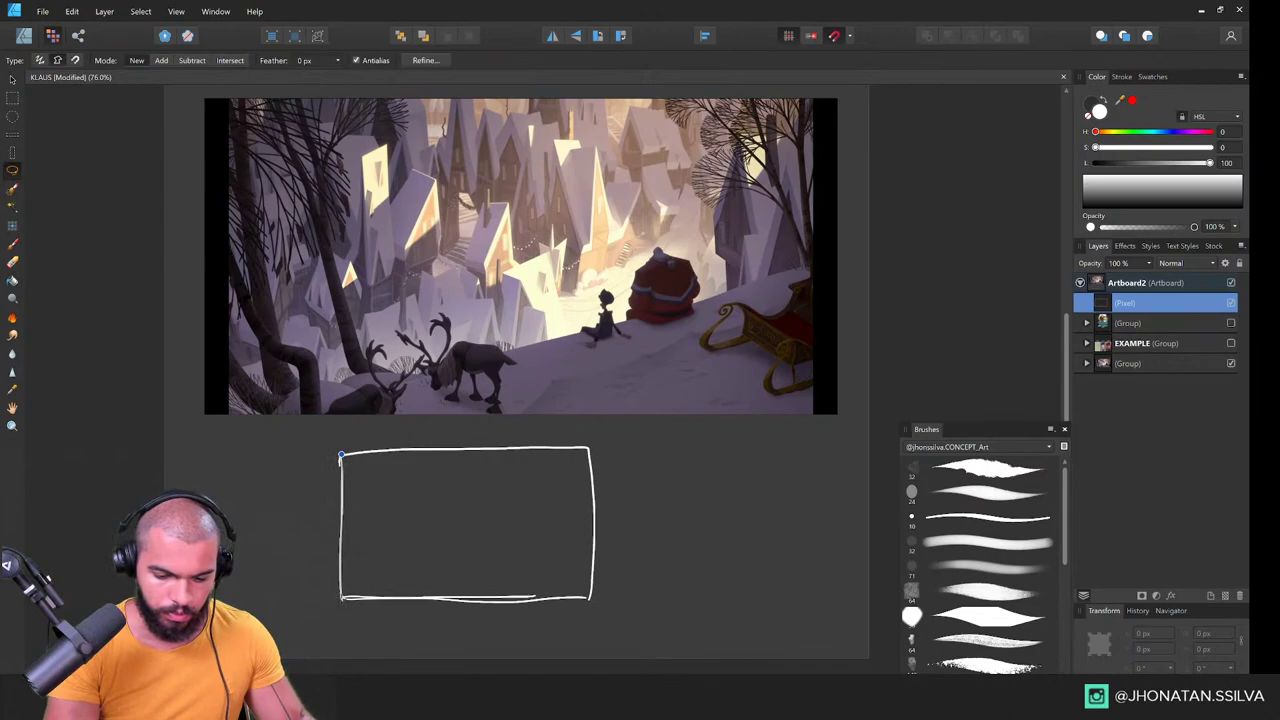
pyautogui.moveTo(592, 598)
pyautogui.mouseDown()
pyautogui.moveTo(590, 450)
pyautogui.moveTo(341, 456)
pyautogui.moveTo(392, 468)
pyautogui.mouseUp()
pyautogui.press('b')
pyautogui.moveTo(345, 470)
pyautogui.mouseDown()
pyautogui.moveTo(471, 432)
pyautogui.moveTo(370, 598)
pyautogui.moveTo(395, 608)
pyautogui.moveTo(525, 573)
pyautogui.moveTo(590, 585)
pyautogui.mouseUp()
pyautogui.scroll(1, 657, 517)
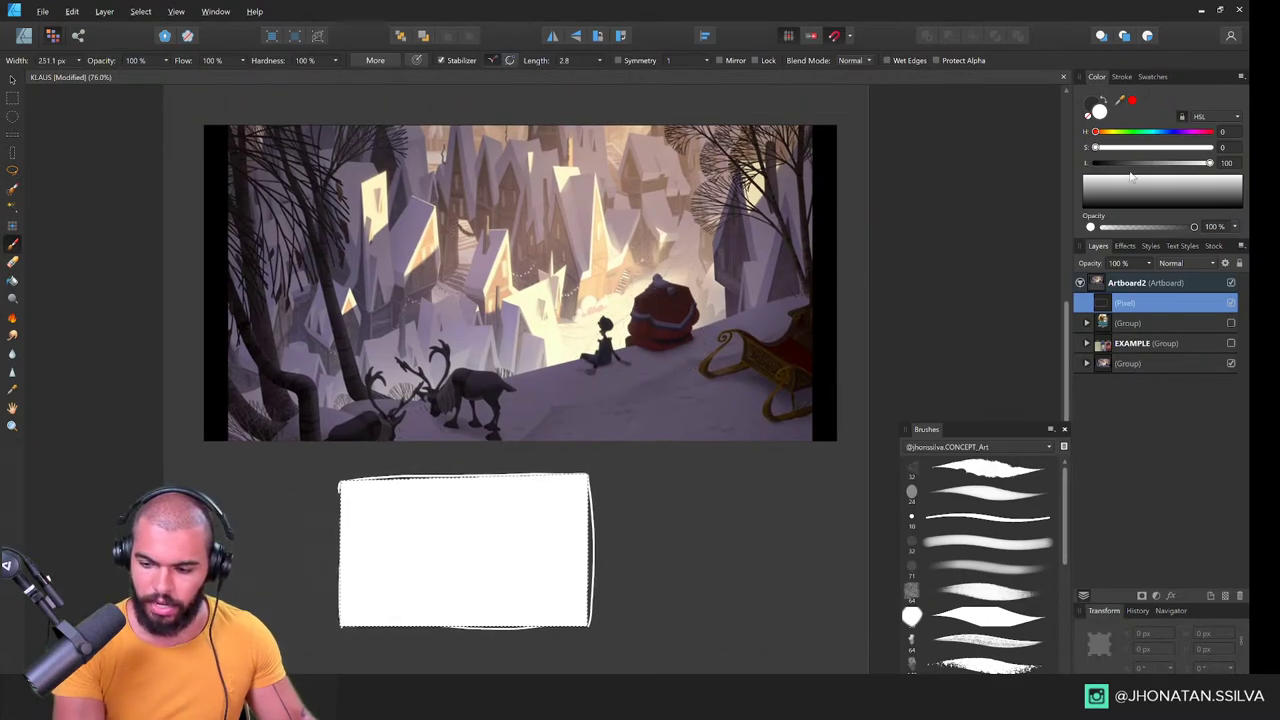
# Step: Add a pixel layer and paint a sloping ground in grey of lightness 67 across the frame's lower right
pyautogui.moveTo(1210, 163); pyautogui.dragTo(1187, 167)
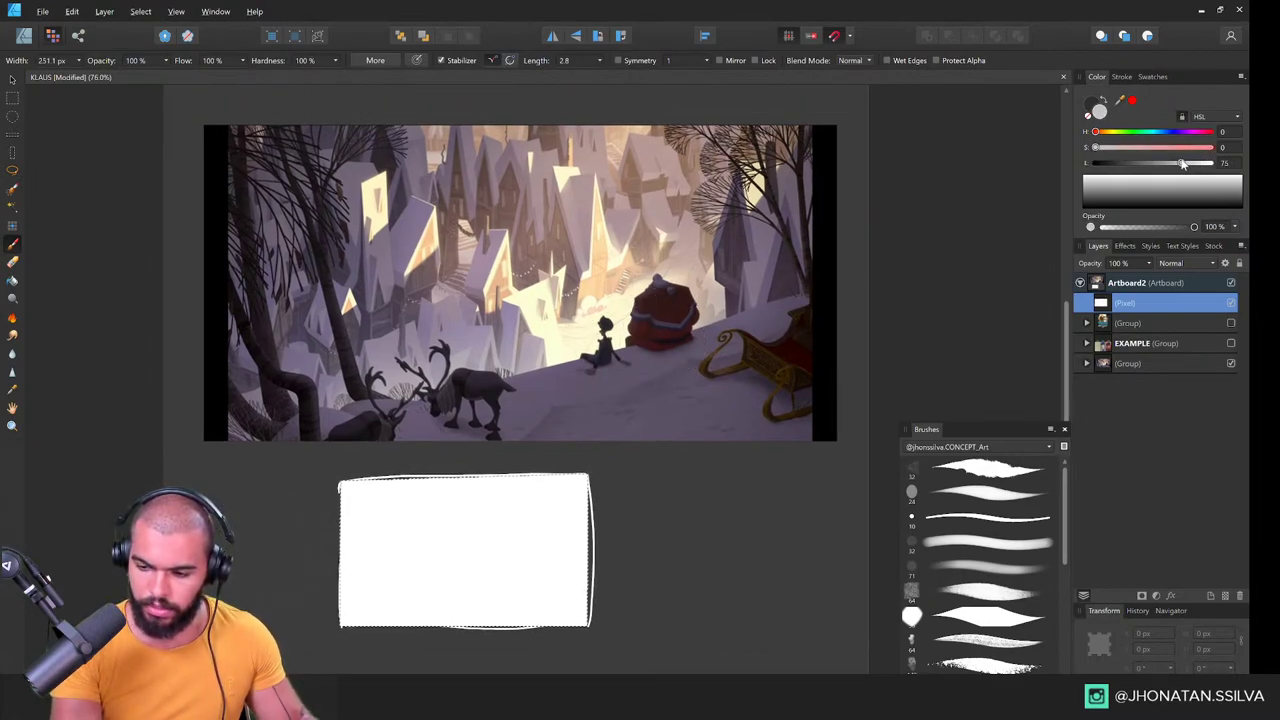
pyautogui.hotkey('ctrl', 'shift', 'n')
pyautogui.moveTo(1188, 163); pyautogui.dragTo(1169, 163)
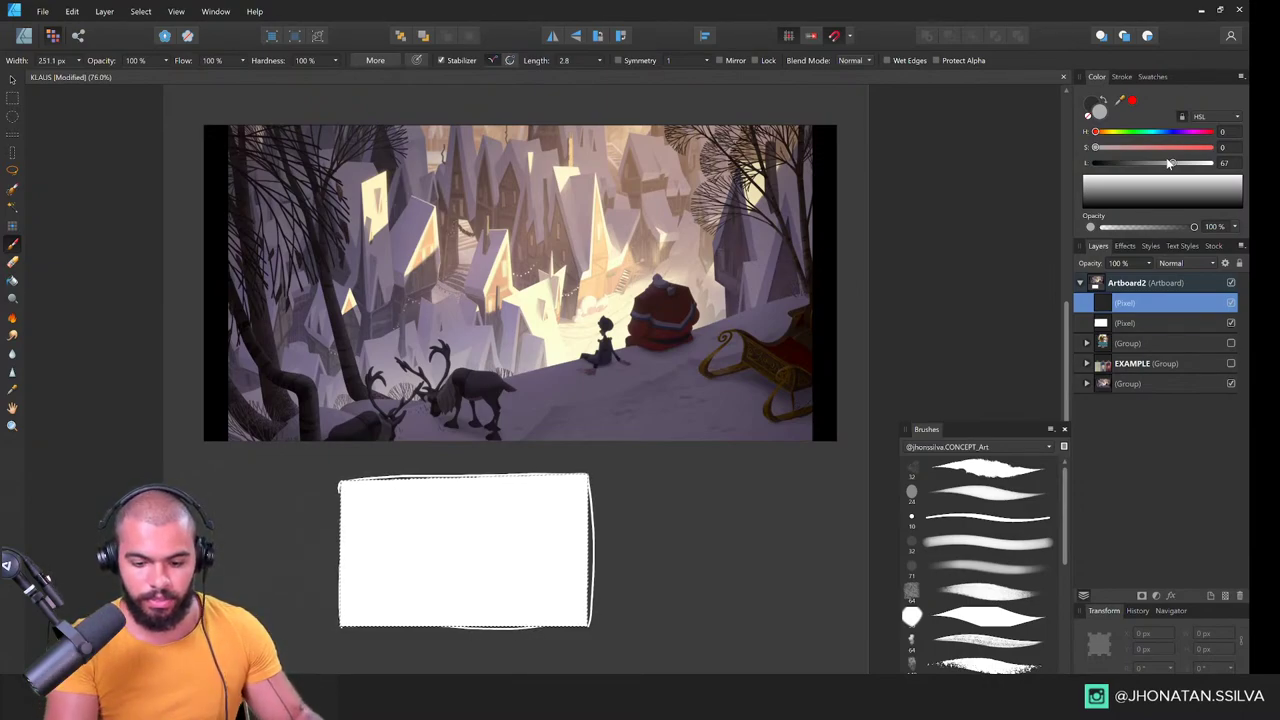
pyautogui.moveTo(583, 544); pyautogui.dragTo(617, 514)
pyautogui.moveTo(695, 405); pyautogui.dragTo(695, 420)
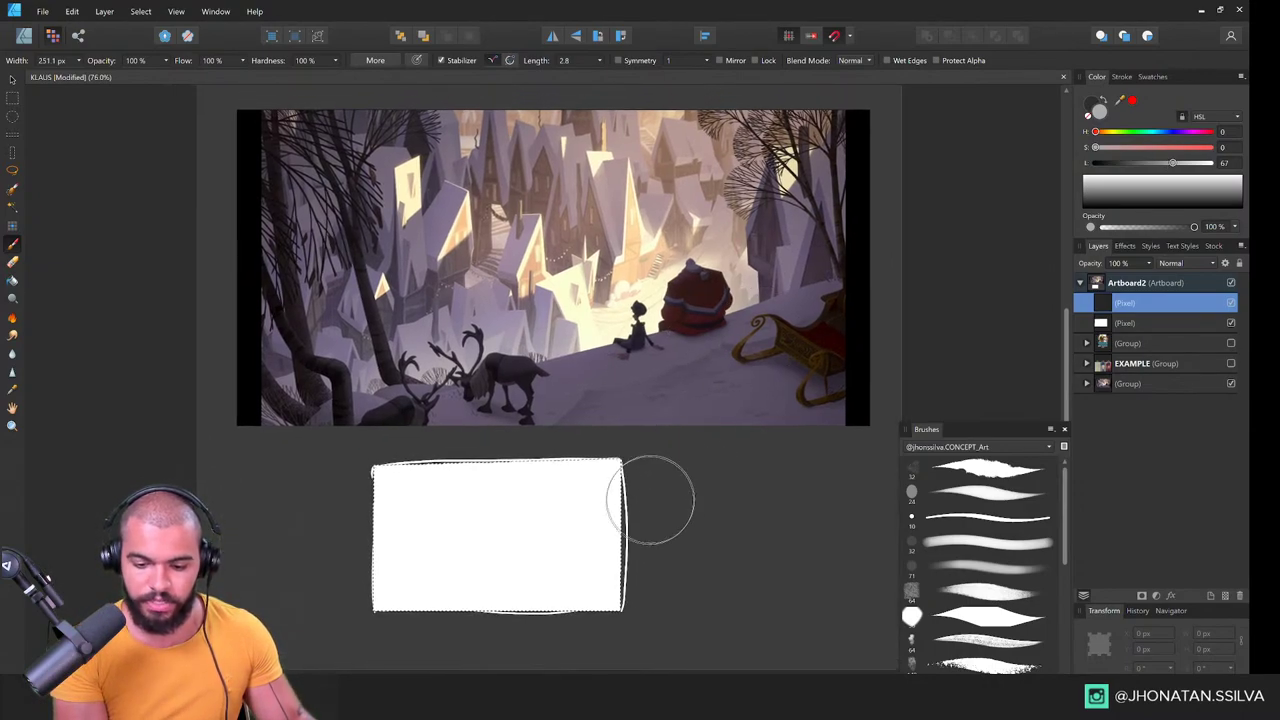
pyautogui.scroll(-1, 650, 500)
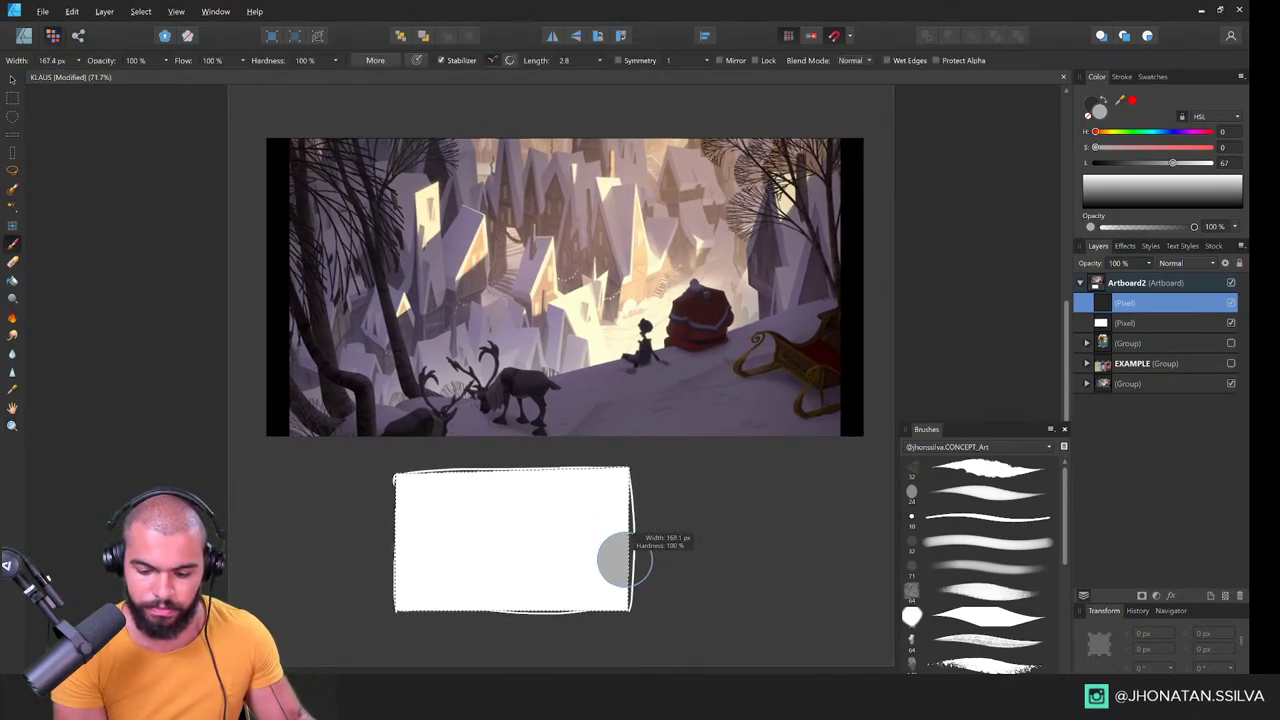
pyautogui.moveTo(625, 560); pyautogui.dragTo(617, 560)
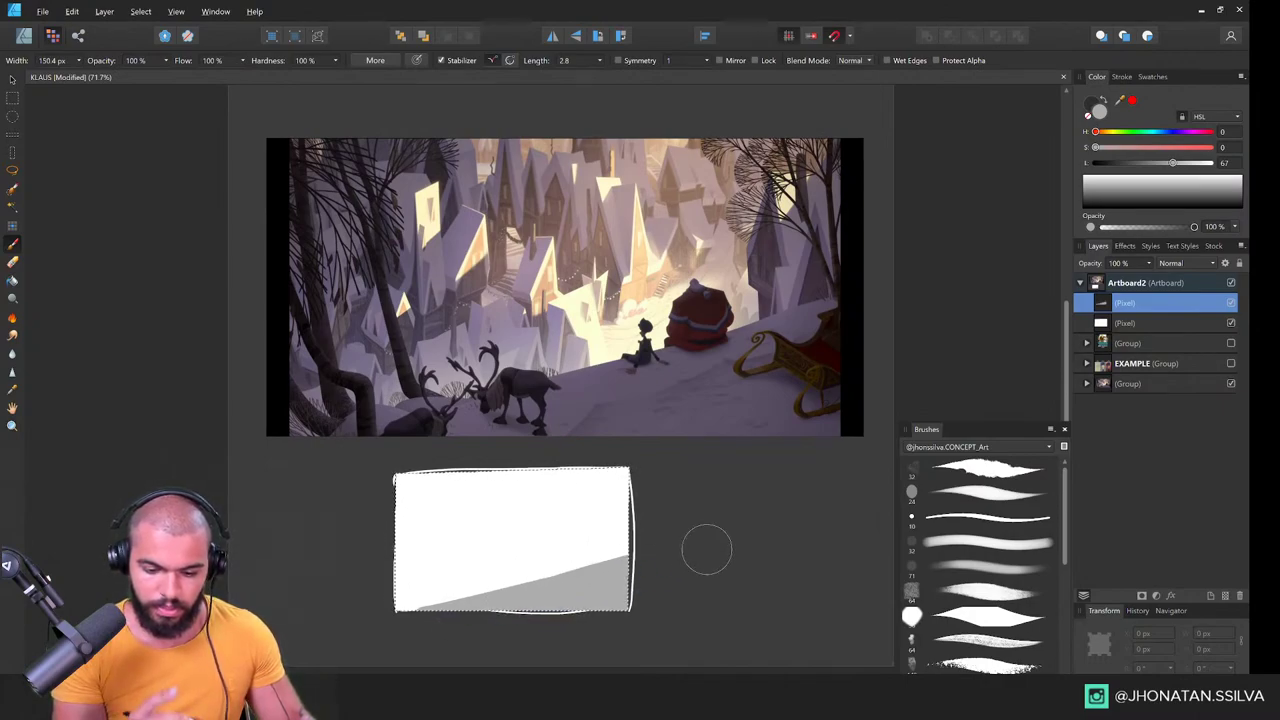
# Step: Add a pixel layer, sample the ground's grey, and paint tree trunks along the frame's left edge and branches in its upper right corner
pyautogui.moveTo(1172, 163); pyautogui.dragTo(1153, 165)
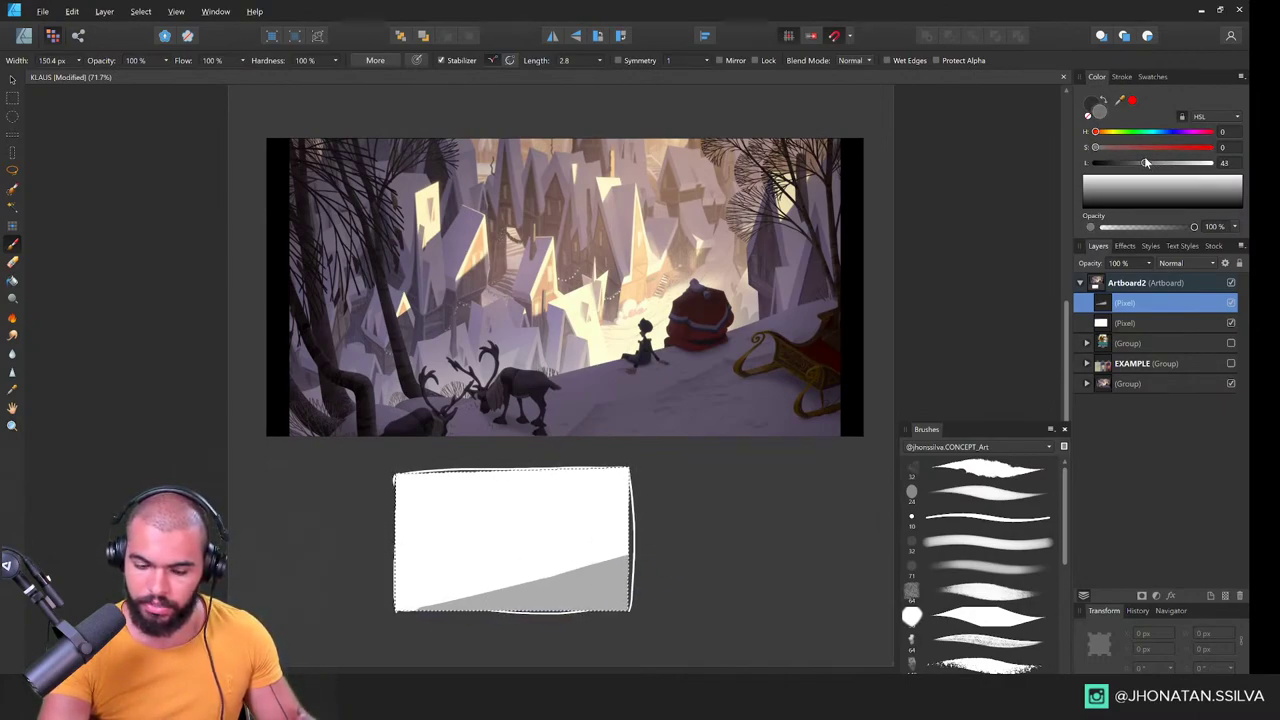
pyautogui.hotkey('ctrl', 'shift', 'n')
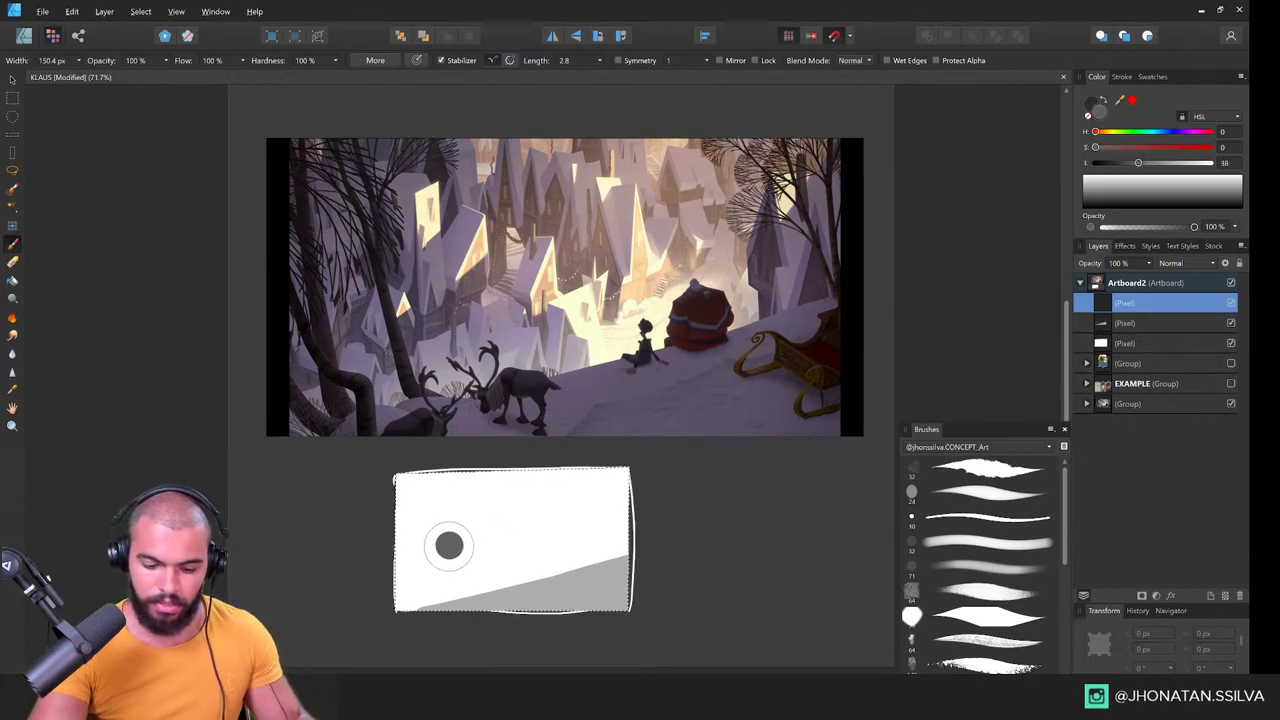
pyautogui.keyDown('alt'); pyautogui.click(516, 598); pyautogui.keyUp('alt')
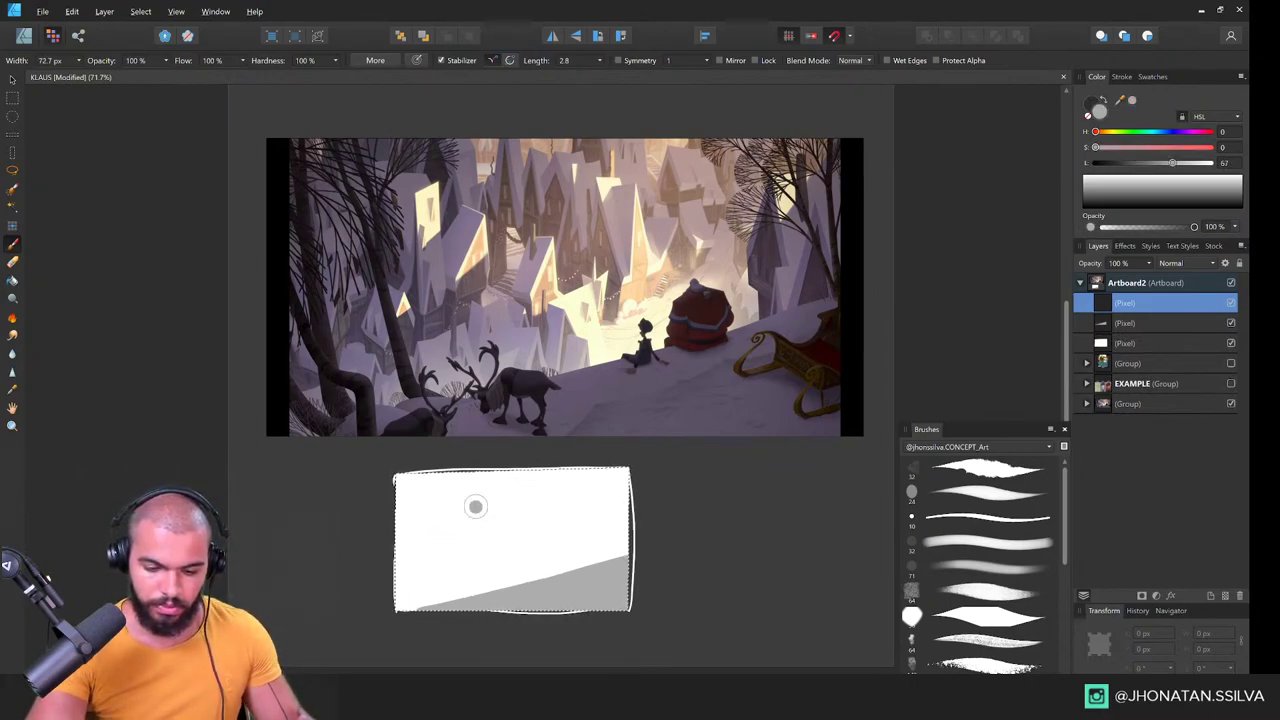
pyautogui.moveTo(430, 559); pyautogui.dragTo(419, 559)
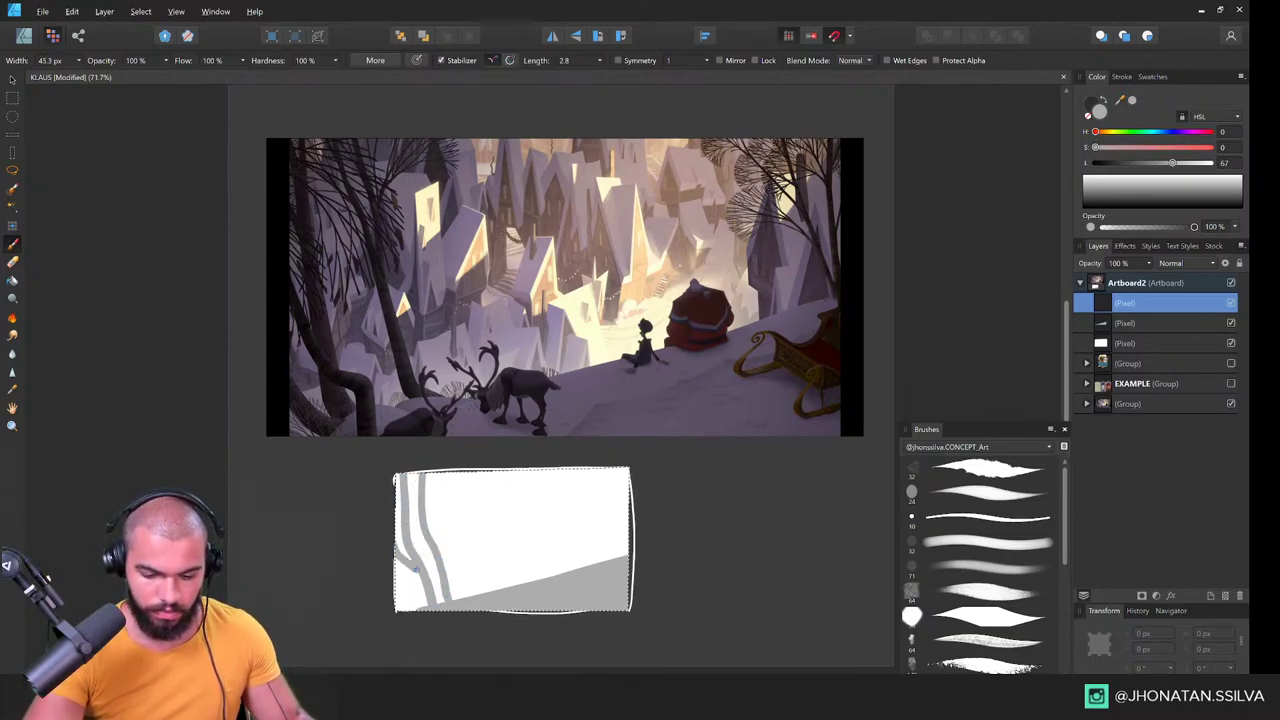
pyautogui.moveTo(416, 569); pyautogui.dragTo(427, 607)
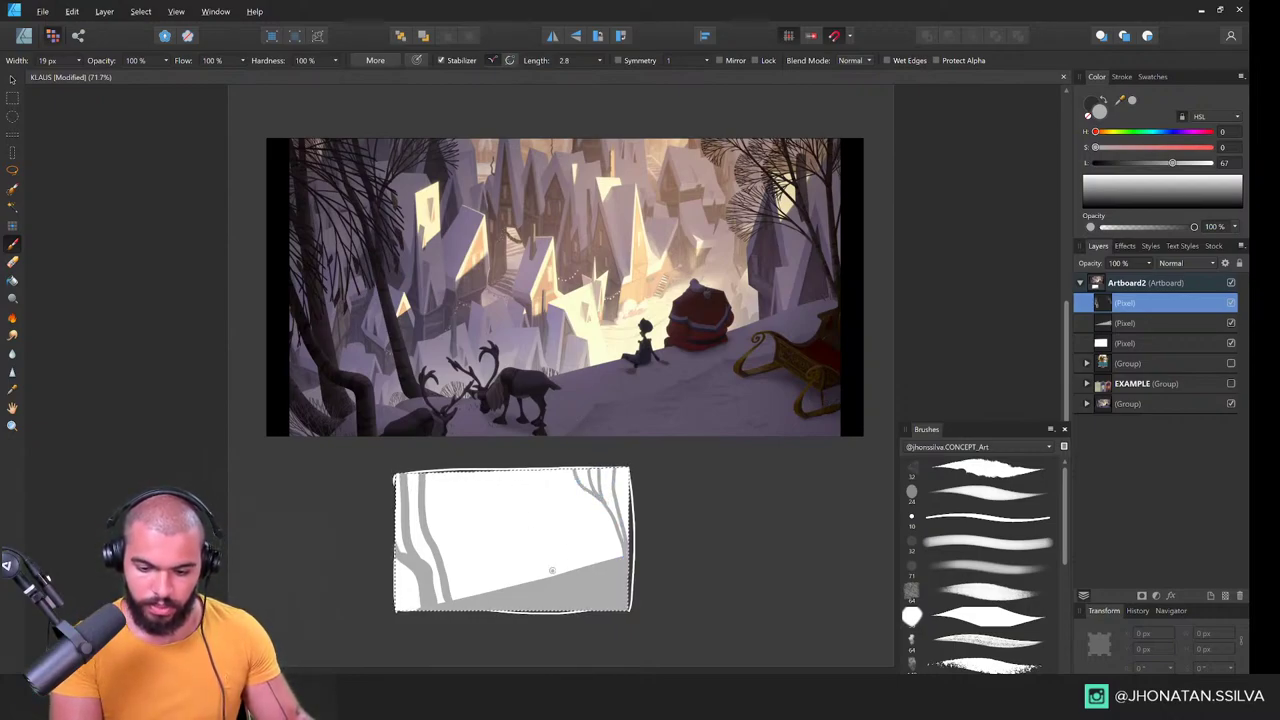
# Step: Add a new pixel layer above the painted trees
pyautogui.press('z')
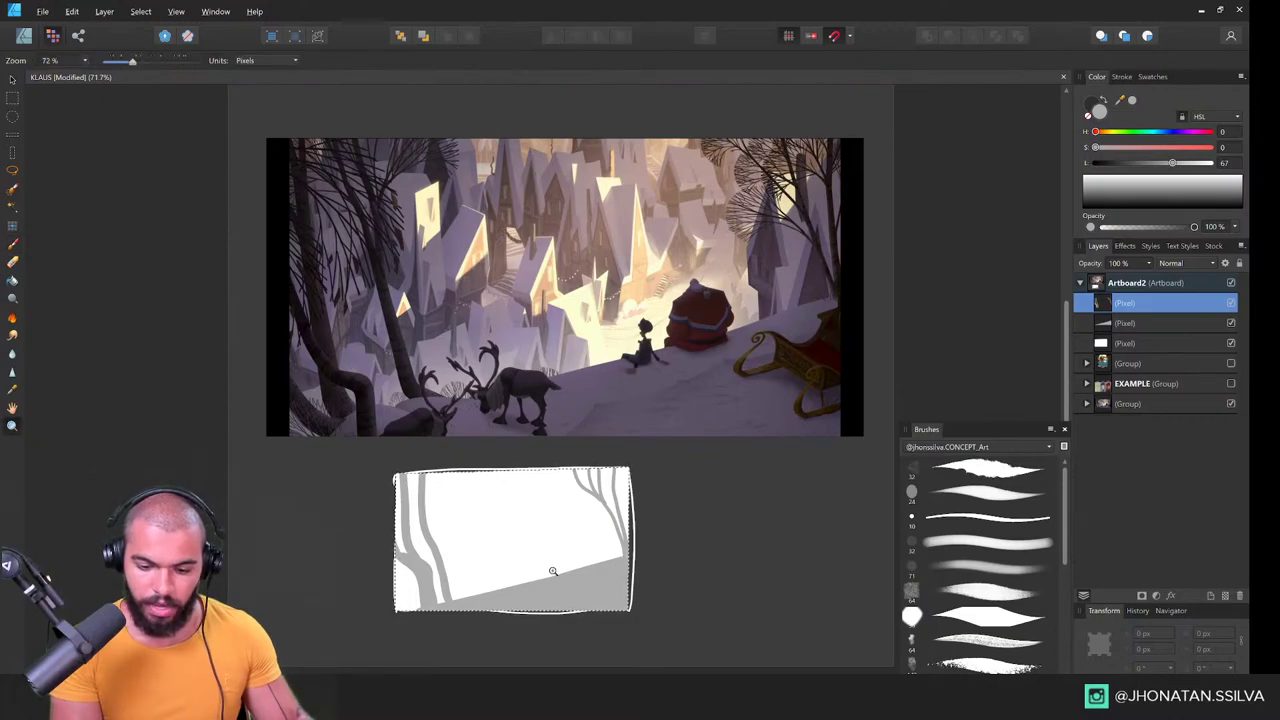
pyautogui.moveTo(638, 335); pyautogui.dragTo(679, 370)
pyautogui.moveTo(610, 395); pyautogui.dragTo(542, 442)
pyautogui.moveTo(639, 441); pyautogui.dragTo(651, 411)
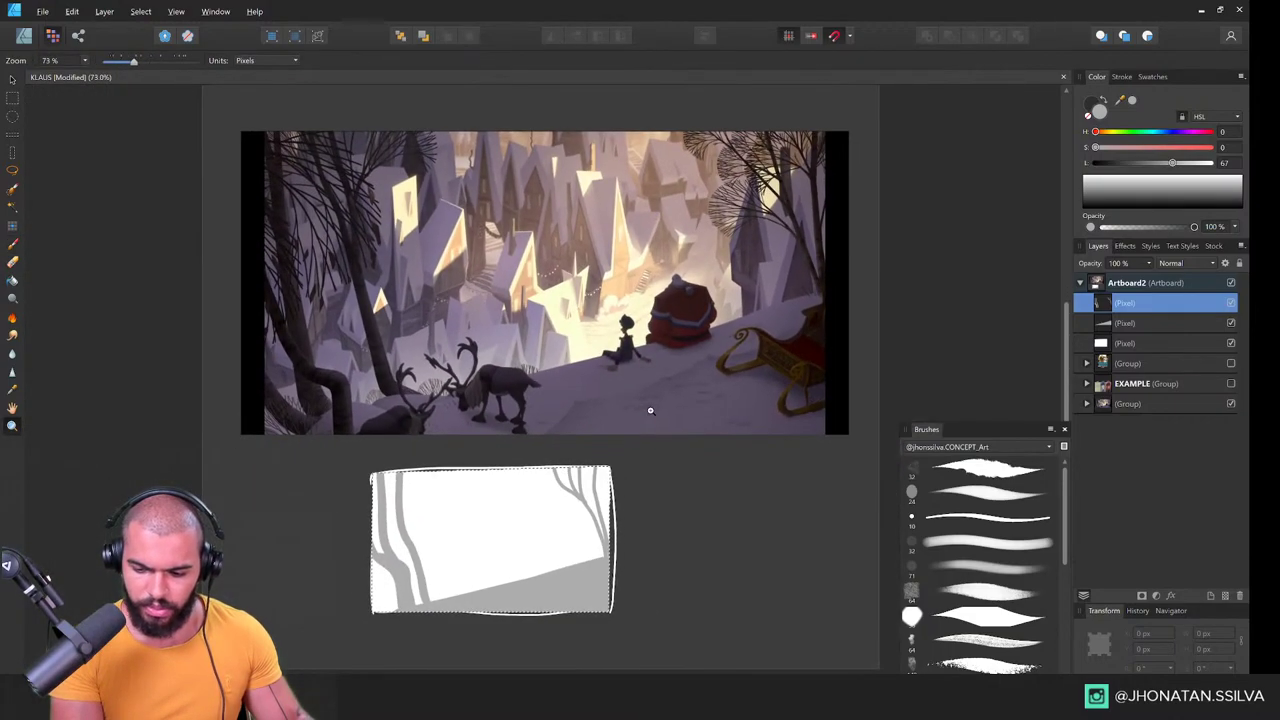
pyautogui.hotkey('ctrl', 'shift', 'n')
# Step: Examine the silhouette of the large red-coated figure in the village scene and compare it with the grey sketch
pyautogui.moveTo(693, 320); pyautogui.dragTo(820, 298)
pyautogui.moveTo(718, 269); pyautogui.dragTo(755, 303)
pyautogui.moveTo(661, 288); pyautogui.dragTo(701, 318)
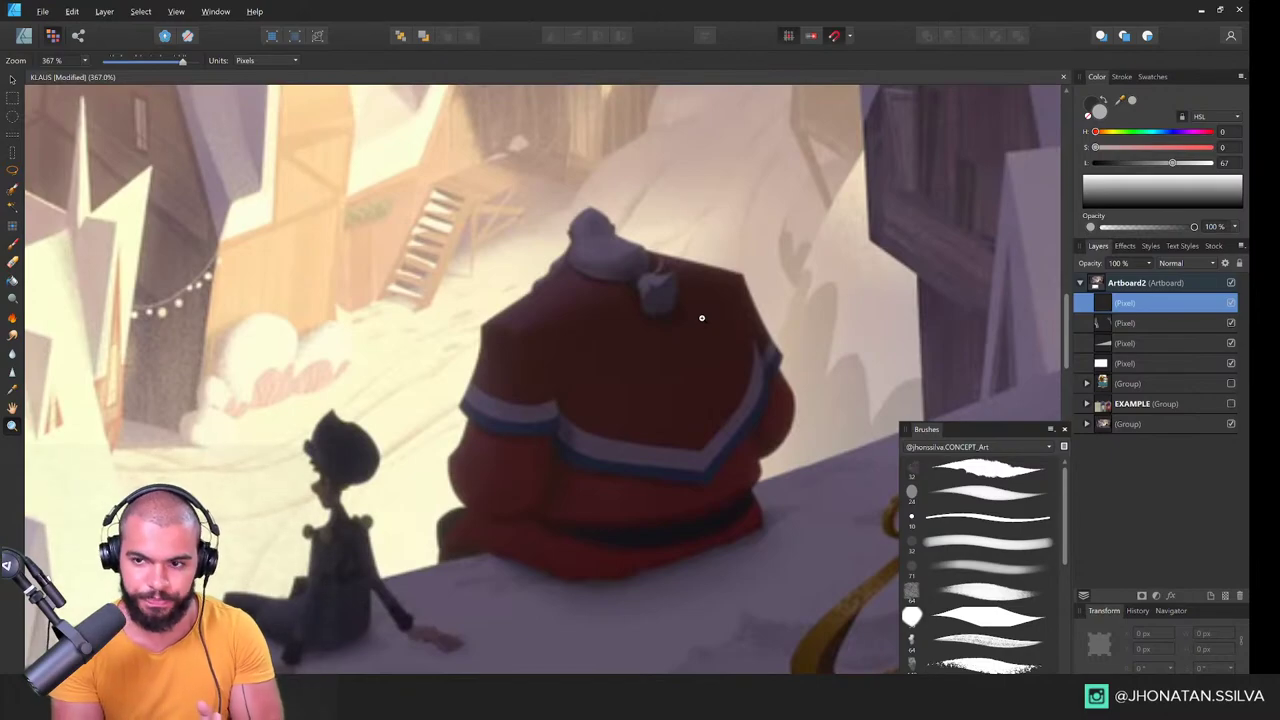
pyautogui.moveTo(730, 414); pyautogui.dragTo(610, 425)
pyautogui.moveTo(570, 490); pyautogui.dragTo(666, 311)
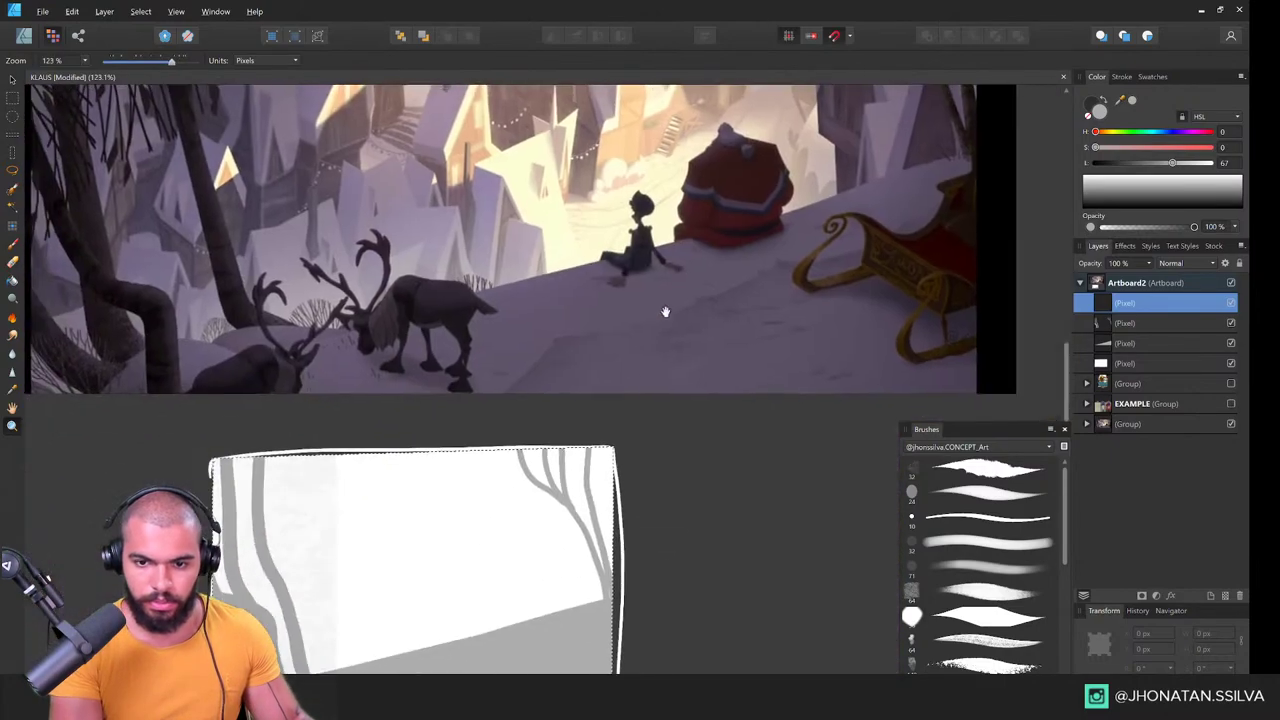
pyautogui.moveTo(680, 390); pyautogui.dragTo(655, 395)
pyautogui.moveTo(590, 575); pyautogui.dragTo(600, 527)
pyautogui.scroll(-2, 599, 527)
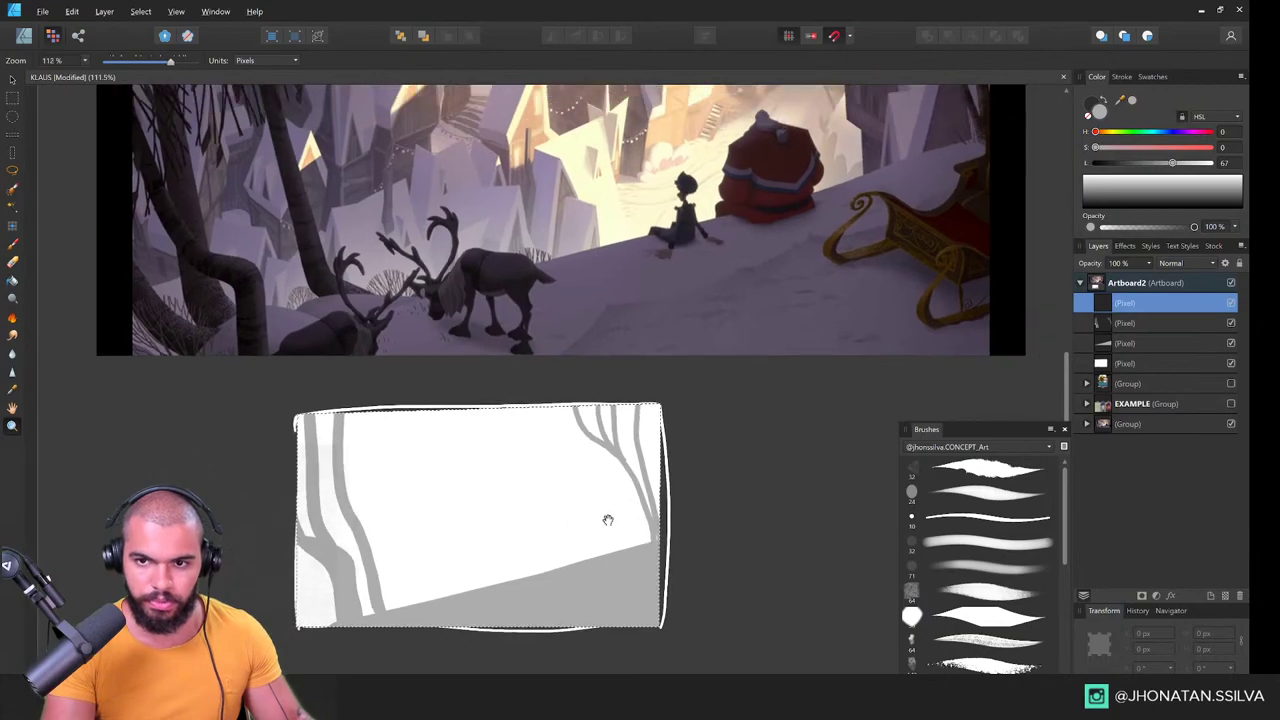
# Step: Outline the large rounded figure on the slope with the 19 px brush and fill it with grey of lightness 59
pyautogui.press('b')
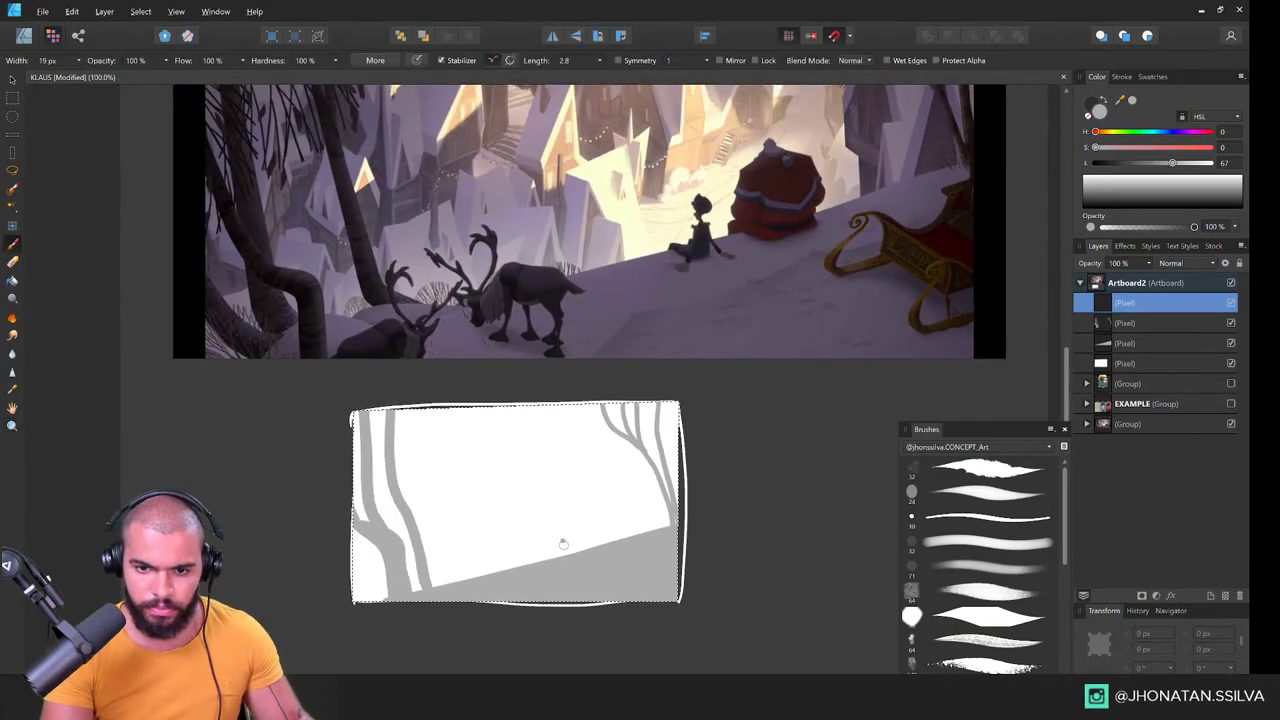
pyautogui.moveTo(553, 548)
pyautogui.mouseDown()
pyautogui.moveTo(562, 504)
pyautogui.moveTo(580, 488)
pyautogui.moveTo(611, 499)
pyautogui.moveTo(618, 532)
pyautogui.moveTo(553, 551)
pyautogui.mouseUp()
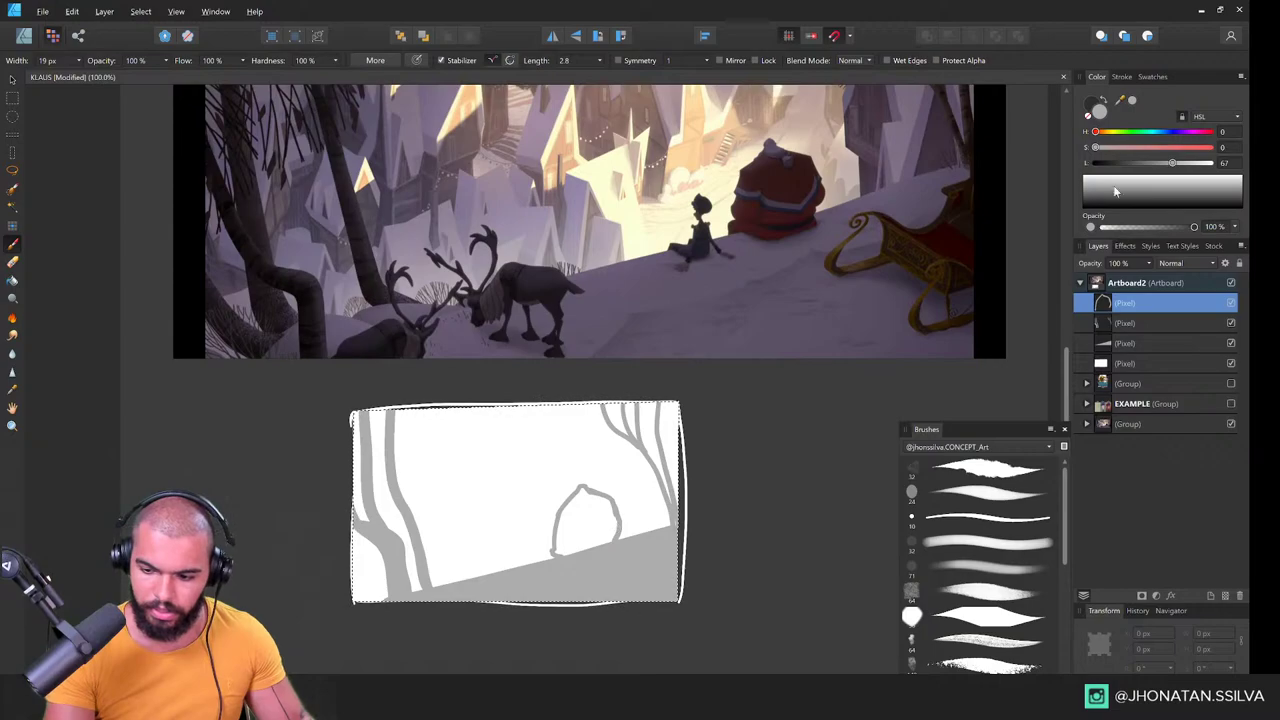
pyautogui.moveTo(1172, 163); pyautogui.dragTo(1162, 165)
pyautogui.press('g')
pyautogui.scroll(4, 568, 534)
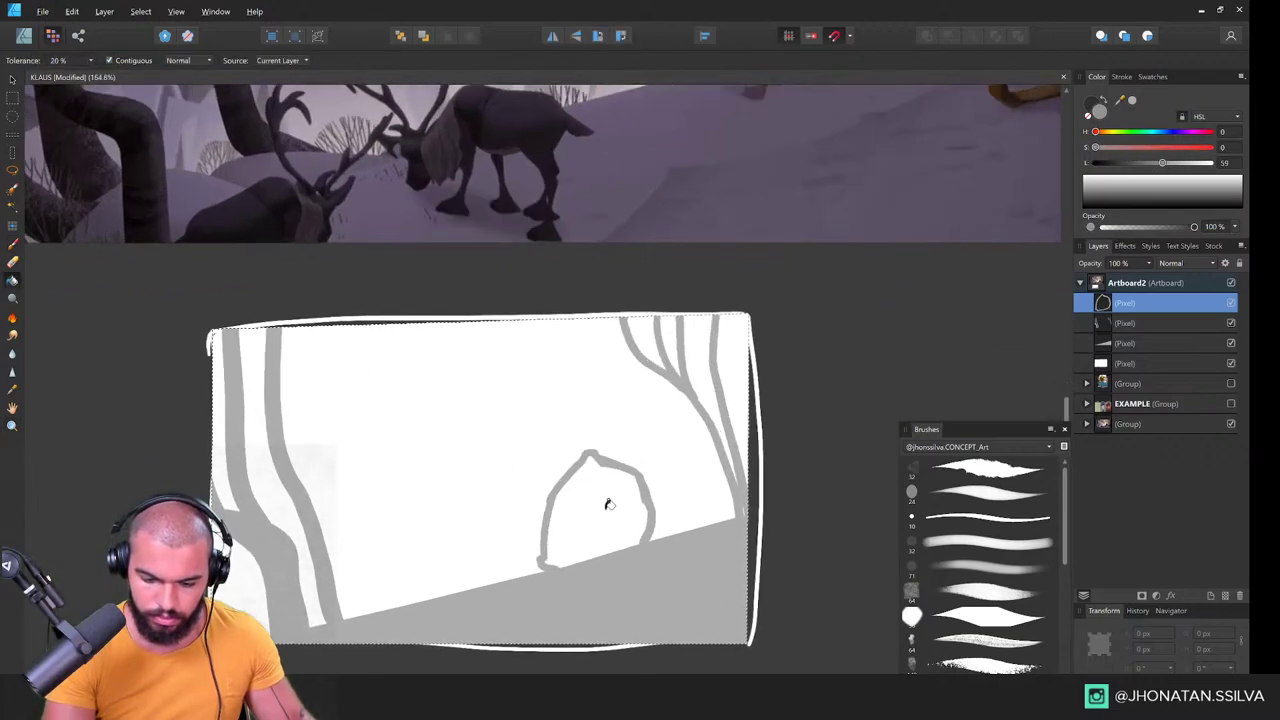
pyautogui.click(609, 503)
pyautogui.hotkey('ctrl', 'z')
pyautogui.click(614, 509)
pyautogui.press('b')
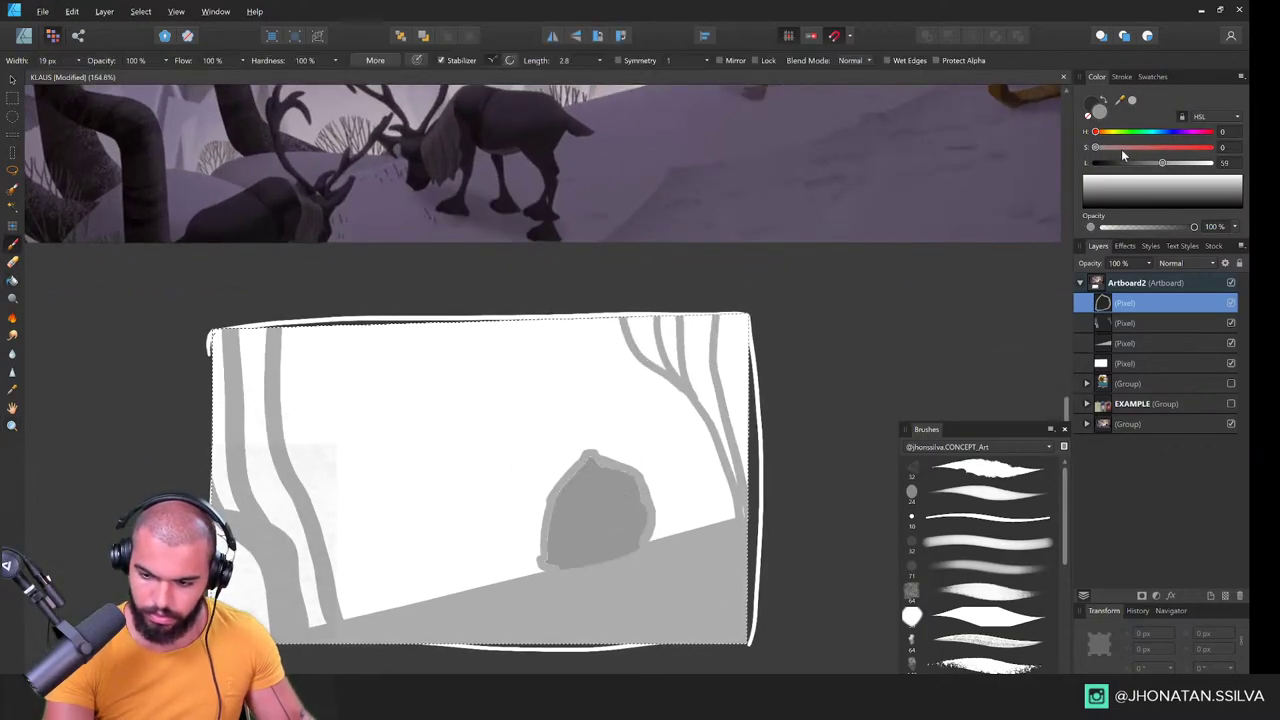
# Step: Trace the large figure's contour again in darker grey of lightness 43 and flood fill its inside with that grey
pyautogui.moveTo(1162, 162); pyautogui.dragTo(1145, 162)
pyautogui.scroll(2, 583, 492)
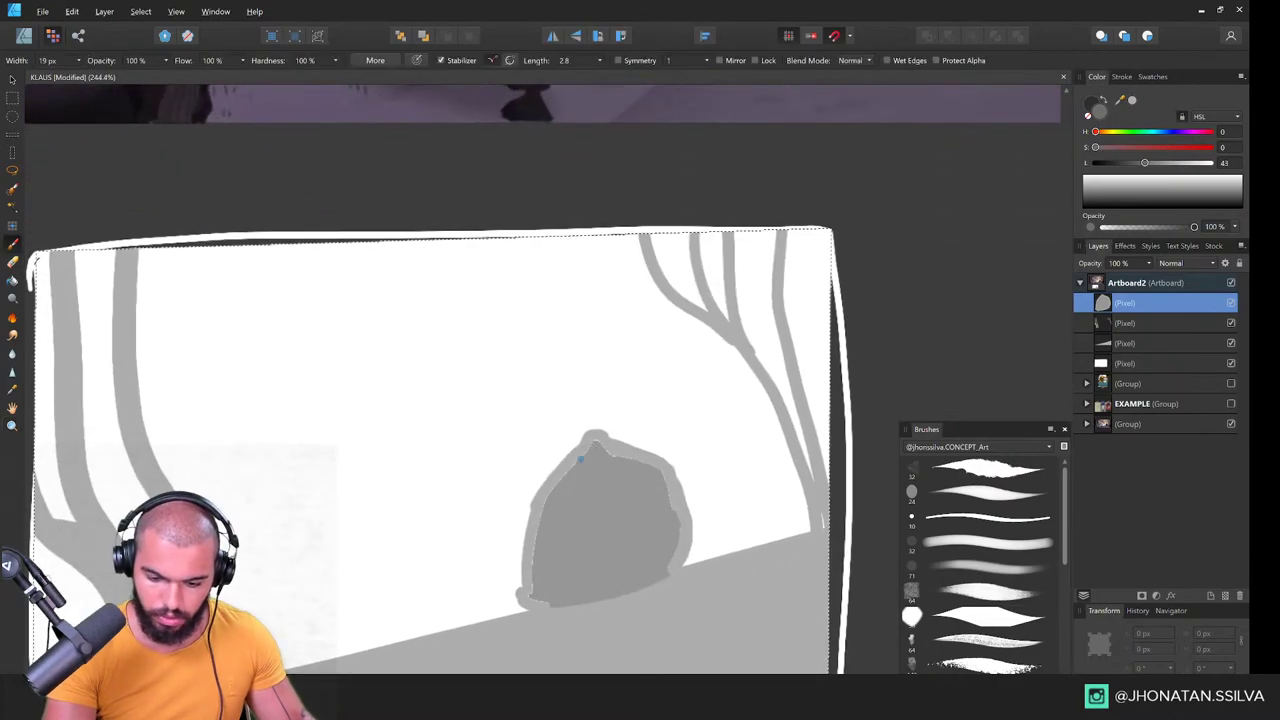
pyautogui.moveTo(580, 458)
pyautogui.mouseDown()
pyautogui.moveTo(550, 494)
pyautogui.moveTo(523, 595)
pyautogui.moveTo(558, 598)
pyautogui.moveTo(544, 603)
pyautogui.moveTo(667, 573)
pyautogui.moveTo(670, 540)
pyautogui.mouseUp()
pyautogui.hotkey('ctrl', 'space')
pyautogui.moveTo(650, 450)
pyautogui.mouseDown()
pyautogui.moveTo(508, 548)
pyautogui.moveTo(503, 586)
pyautogui.moveTo(520, 556)
pyautogui.mouseUp()
pyautogui.moveTo(640, 497)
pyautogui.mouseDown()
pyautogui.moveTo(648, 556)
pyautogui.moveTo(662, 528)
pyautogui.moveTo(668, 556)
pyautogui.mouseUp()
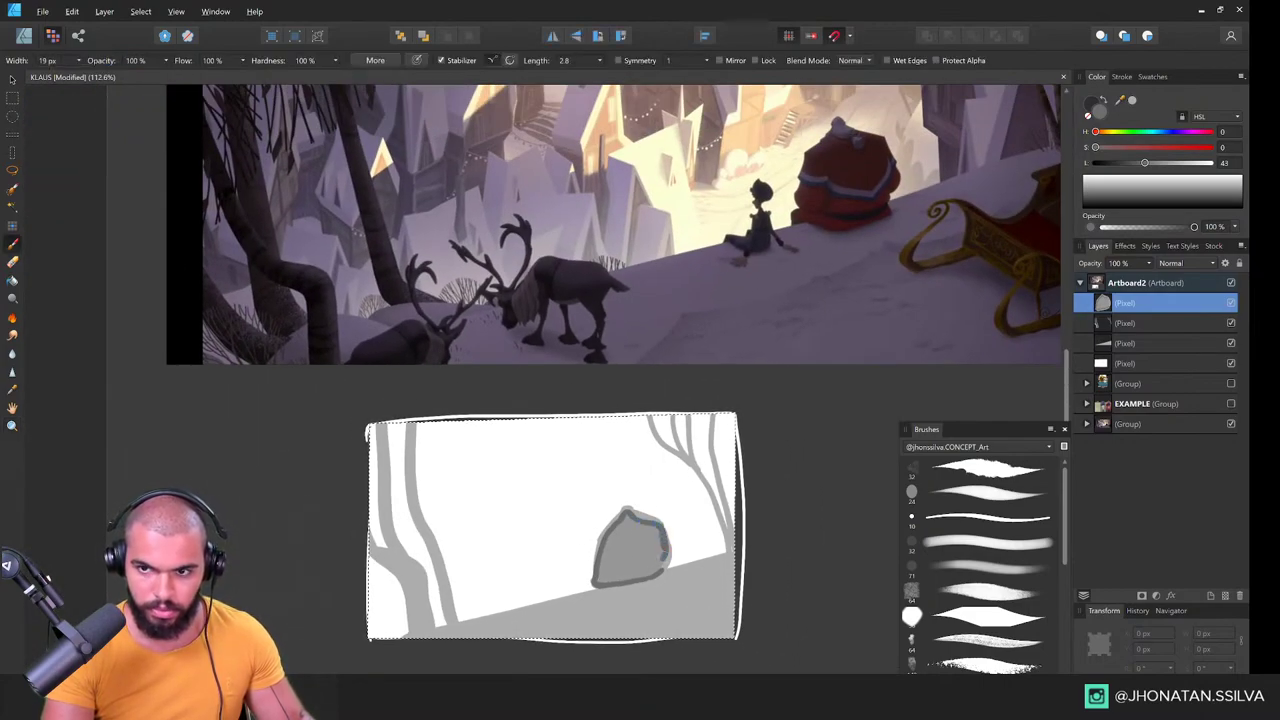
pyautogui.press('g')
pyautogui.click(648, 538)
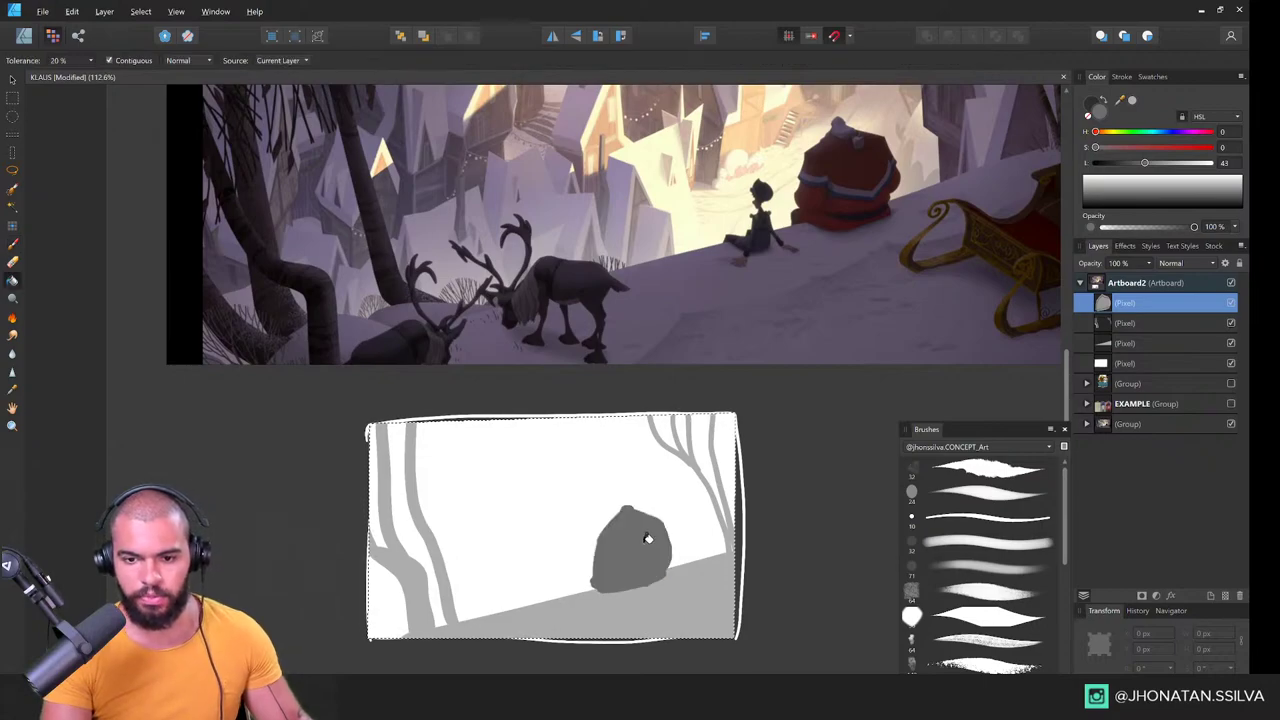
# Step: Add a pixel layer and paint the small seated figure in the same dark grey, beside the large figure on the slope
pyautogui.press('space')
pyautogui.moveTo(579, 527); pyautogui.dragTo(487, 608)
pyautogui.moveTo(663, 320); pyautogui.dragTo(610, 300)
pyautogui.moveTo(634, 445)
pyautogui.mouseDown()
pyautogui.moveTo(671, 387)
pyautogui.moveTo(700, 378)
pyautogui.mouseUp()
pyautogui.press('b')
pyautogui.press('space')
pyautogui.moveTo(543, 564); pyautogui.dragTo(579, 546)
pyautogui.hotkey('ctrl', 'shift', 'n')
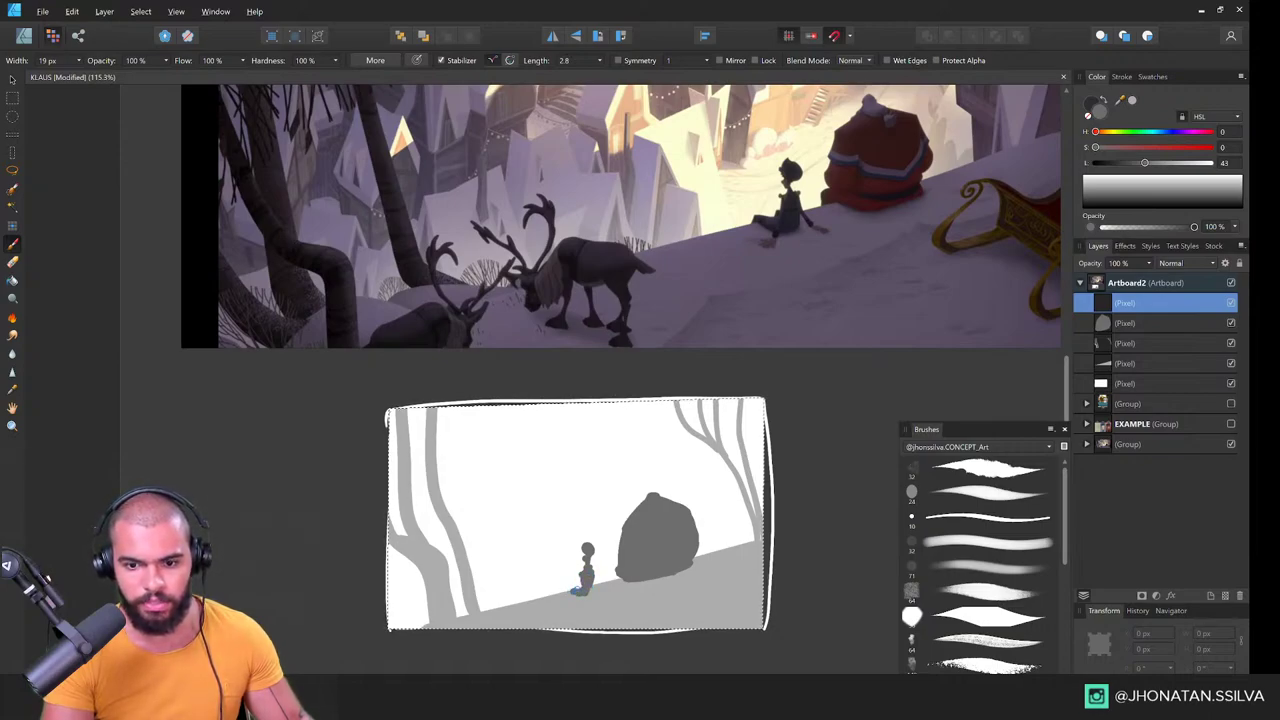
pyautogui.press('e')
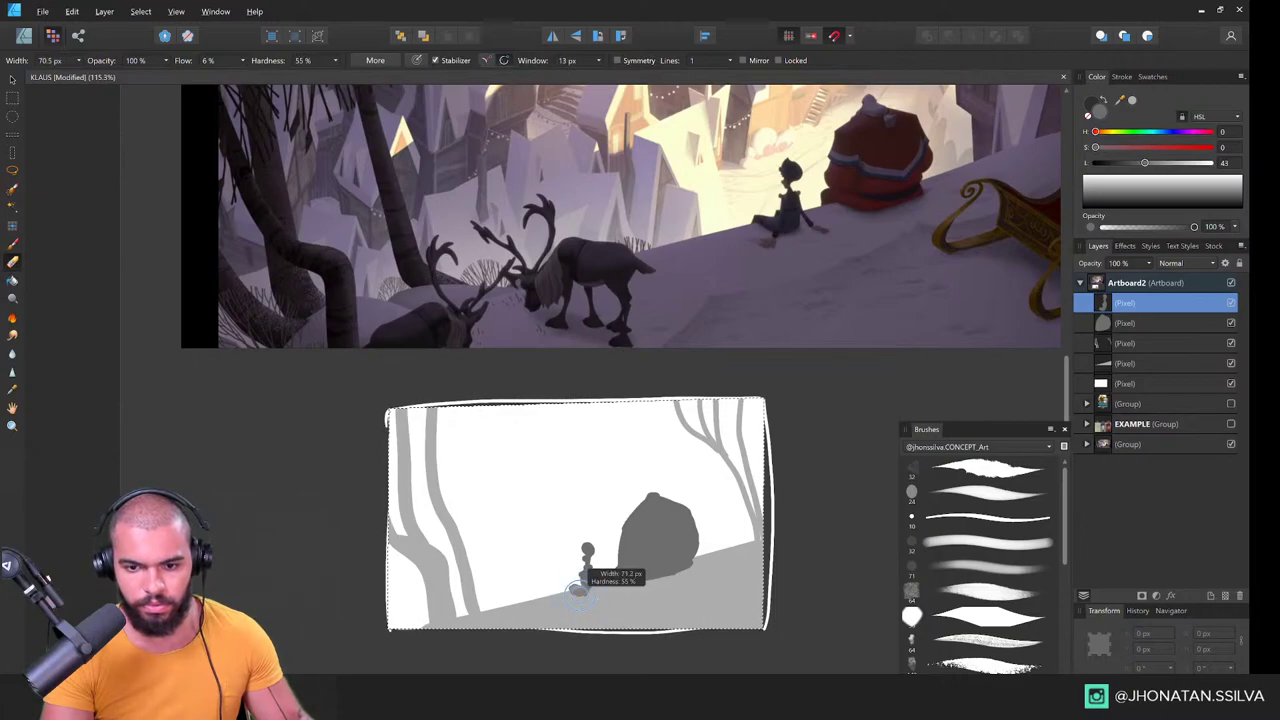
pyautogui.press('b')
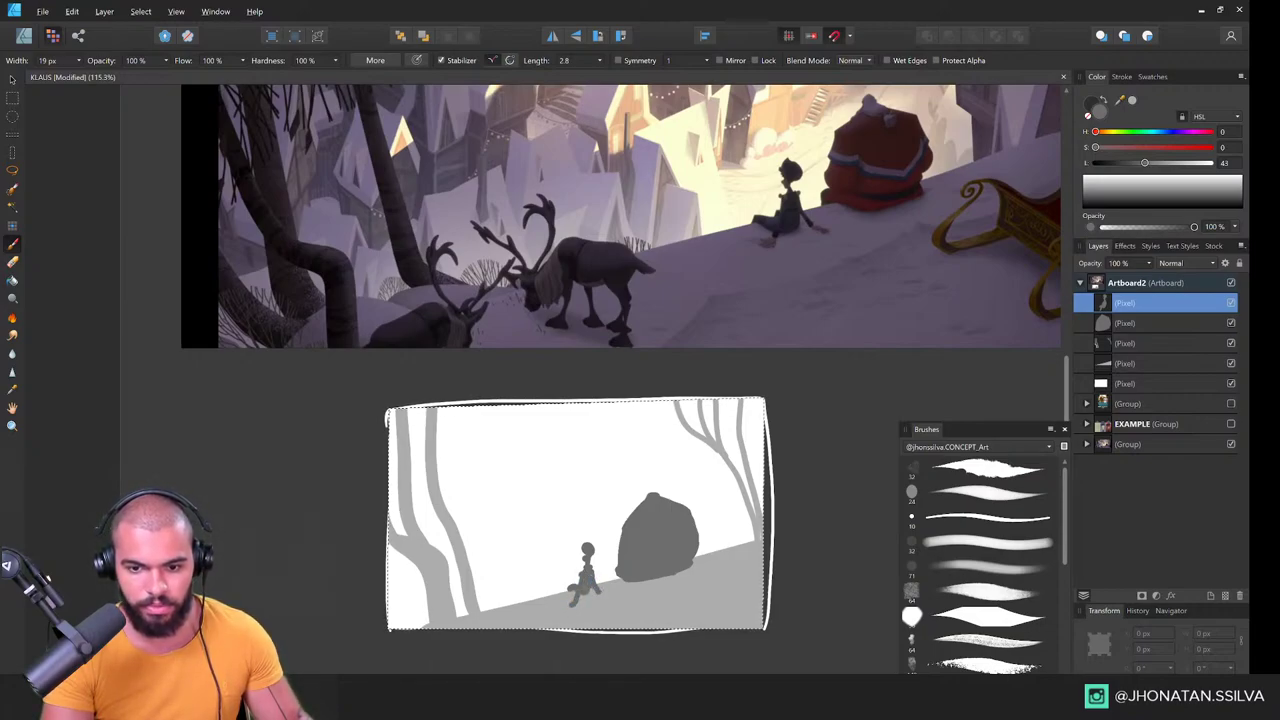
# Step: Add a pixel layer and move it two levels down, beneath the large figure's layer
pyautogui.press('z')
pyautogui.moveTo(594, 593); pyautogui.dragTo(603, 592)
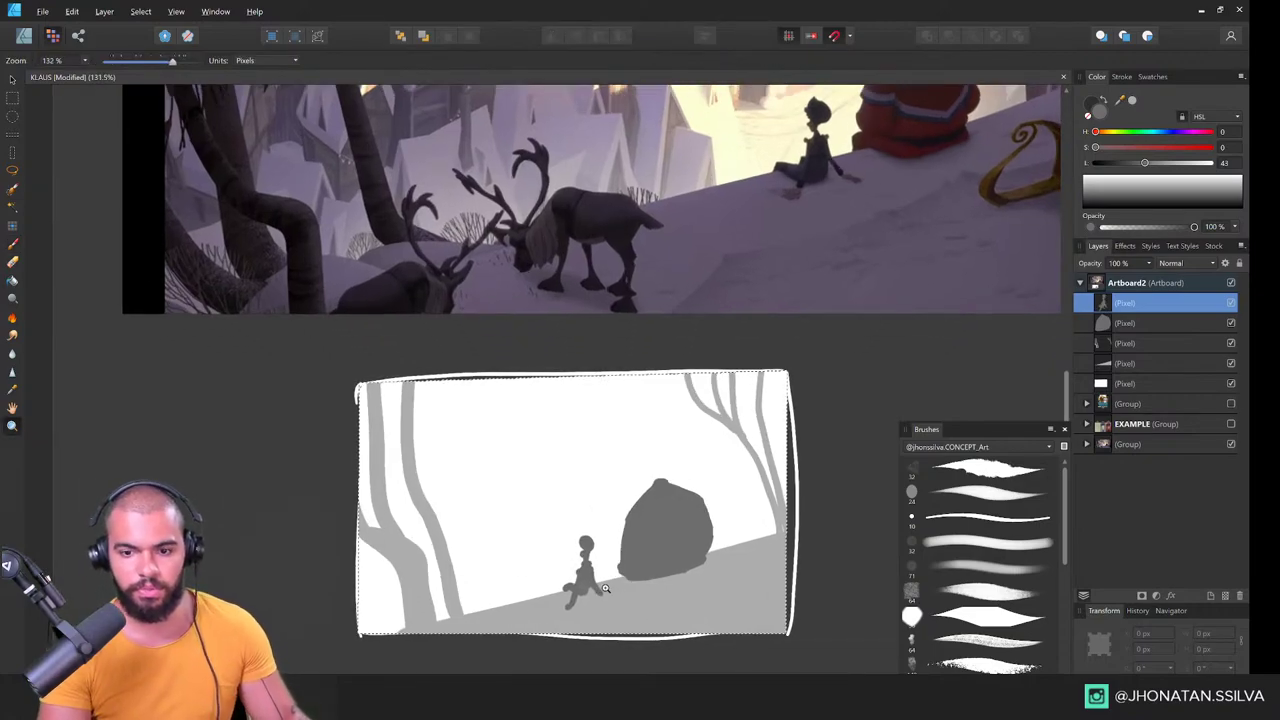
pyautogui.keyDown('alt'); pyautogui.click(603, 585); pyautogui.keyUp('alt')
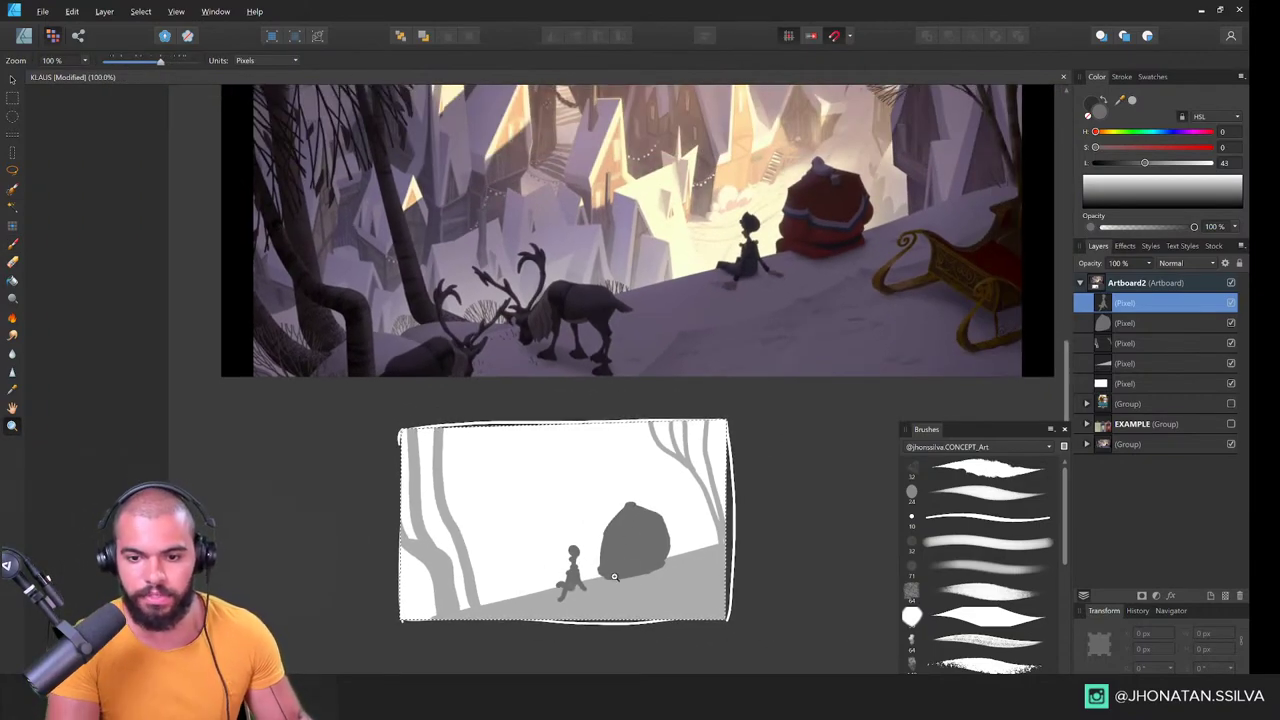
pyautogui.moveTo(621, 541); pyautogui.dragTo(610, 589)
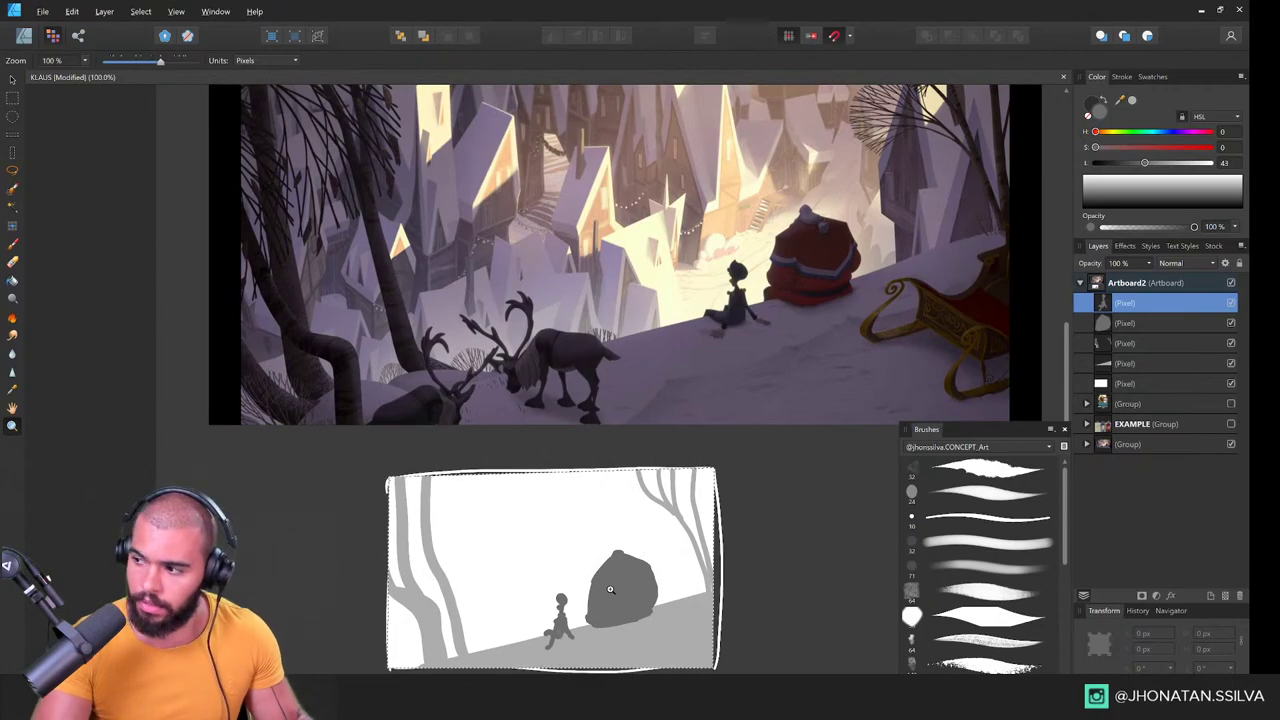
pyautogui.hotkey('ctrl', 'shift', 'n')
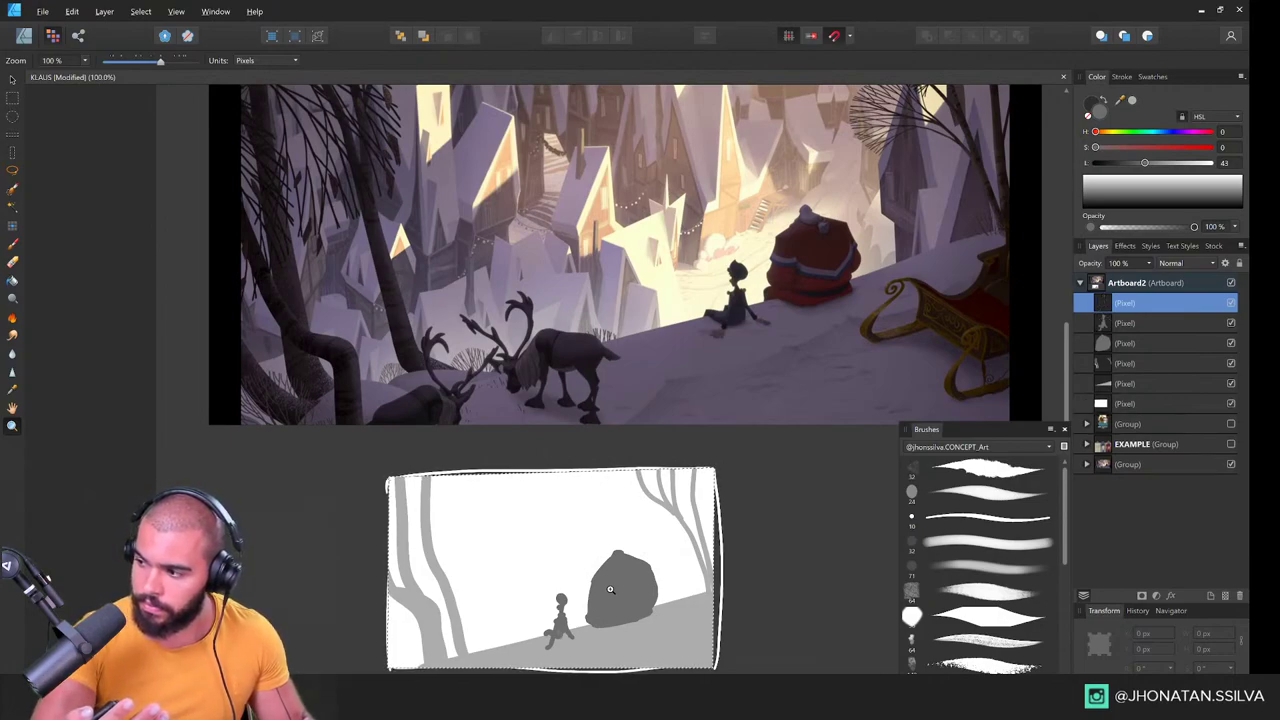
pyautogui.hotkey('ctrl', '[')
pyautogui.hotkey('ctrl', '[')
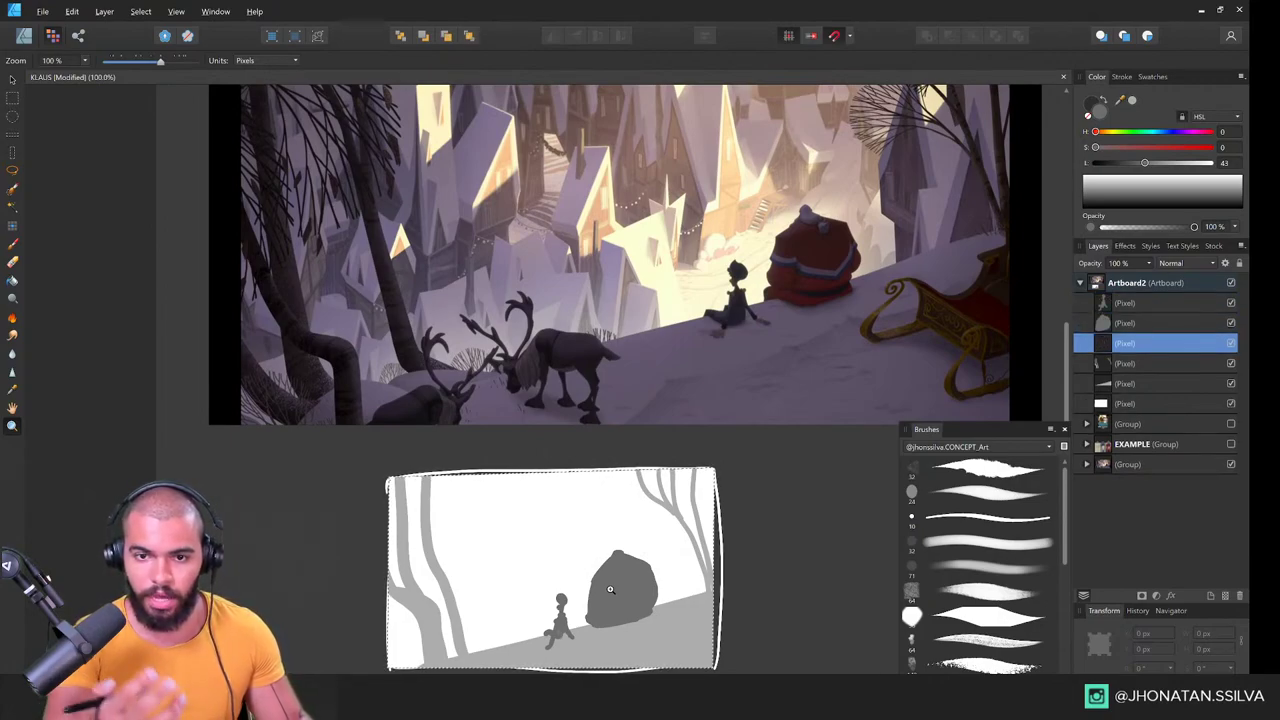
# Step: Examine the shapes of the houses in the village scene behind the two figures and compare them with the sketch's empty background
pyautogui.moveTo(578, 502); pyautogui.dragTo(550, 500)
pyautogui.moveTo(594, 440); pyautogui.dragTo(573, 525)
pyautogui.moveTo(609, 277); pyautogui.dragTo(712, 291)
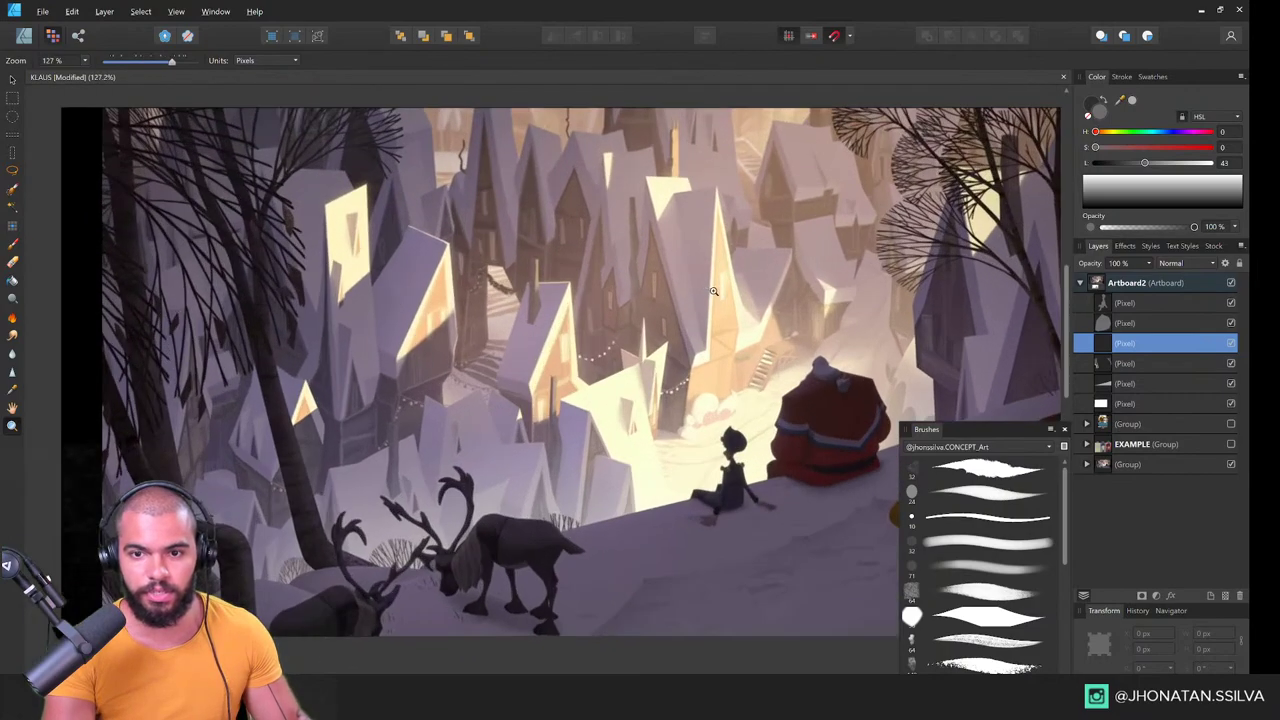
pyautogui.moveTo(684, 212); pyautogui.dragTo(654, 258)
pyautogui.moveTo(672, 310); pyautogui.dragTo(630, 352)
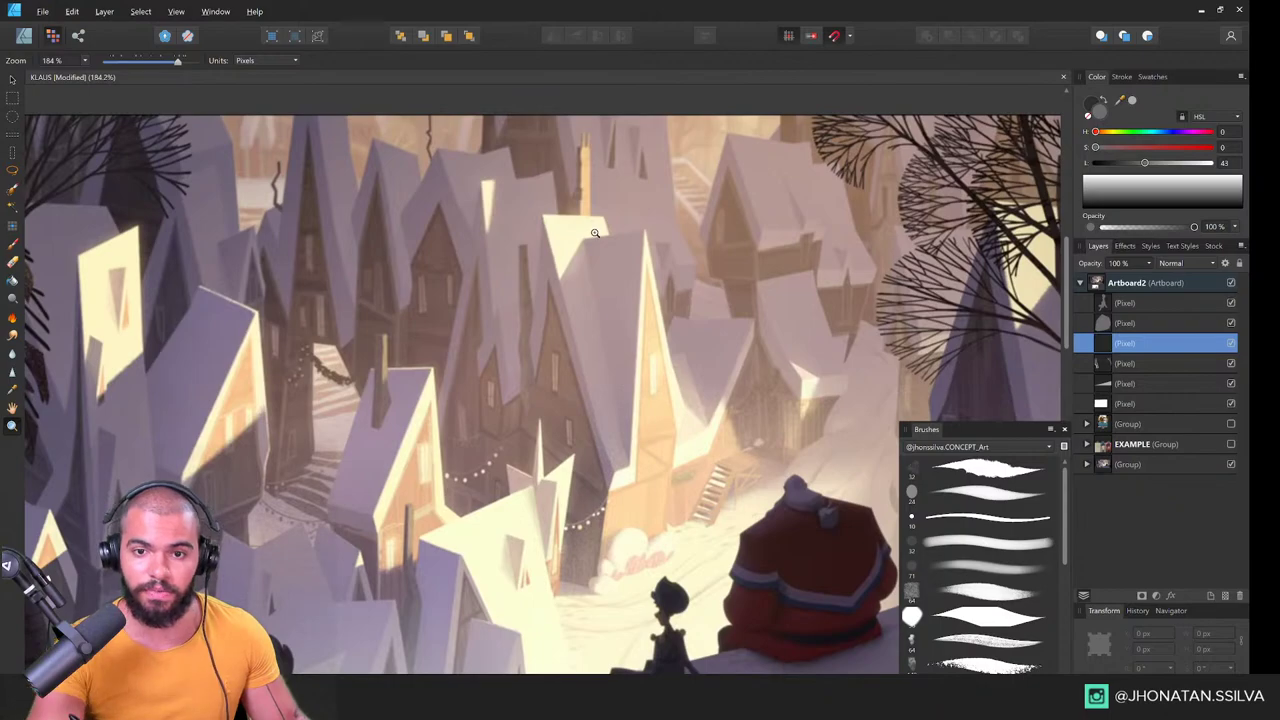
pyautogui.moveTo(627, 317)
pyautogui.mouseDown()
pyautogui.moveTo(575, 345)
pyautogui.moveTo(540, 400)
pyautogui.mouseUp()
pyautogui.moveTo(540, 480)
pyautogui.mouseDown()
pyautogui.moveTo(588, 500)
pyautogui.moveTo(601, 366)
pyautogui.mouseUp()
pyautogui.scroll(-4, 601, 366)
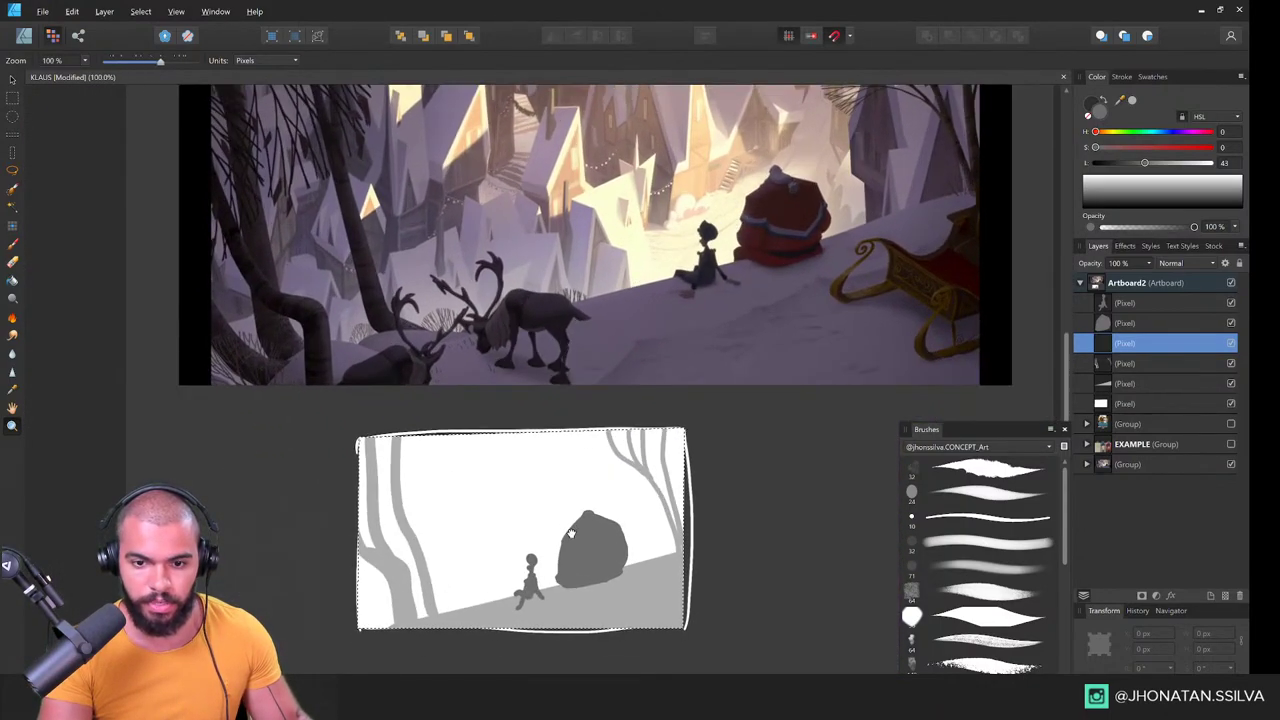
pyautogui.moveTo(587, 452); pyautogui.dragTo(579, 500)
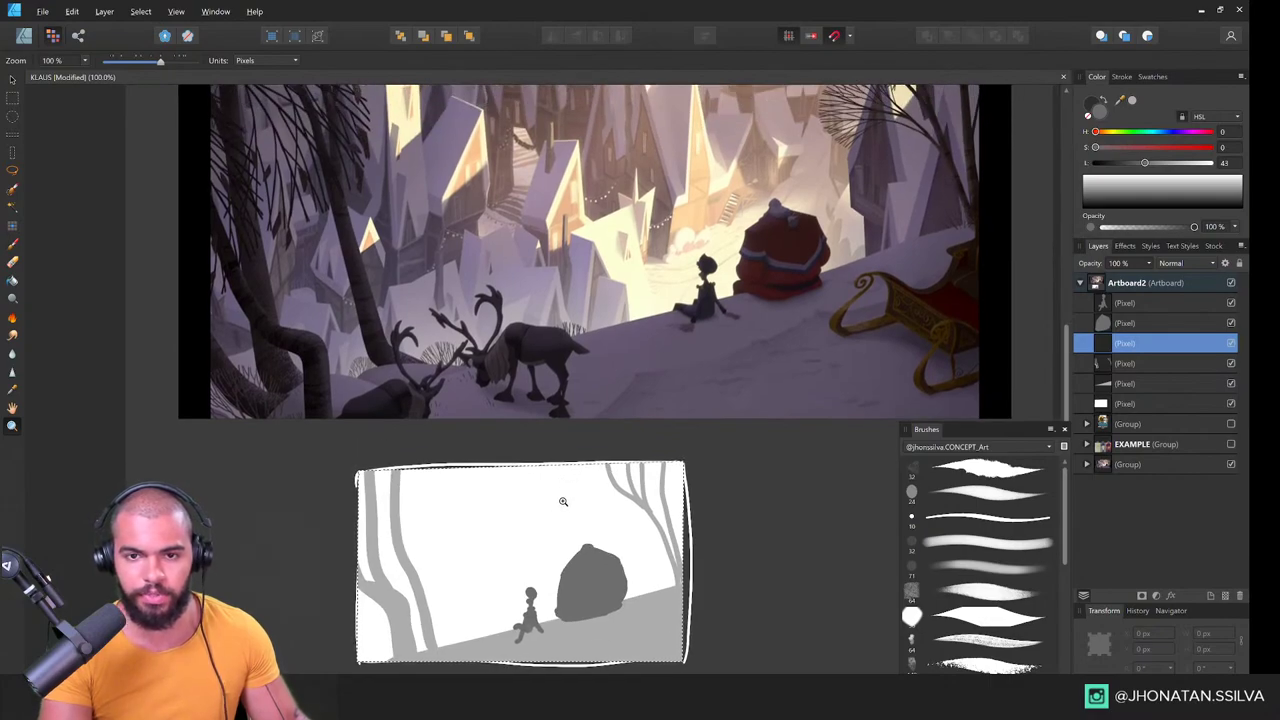
# Step: Pick the Freehand Selection tool and frame the village scene together with the grey sketch
pyautogui.click(14, 170)
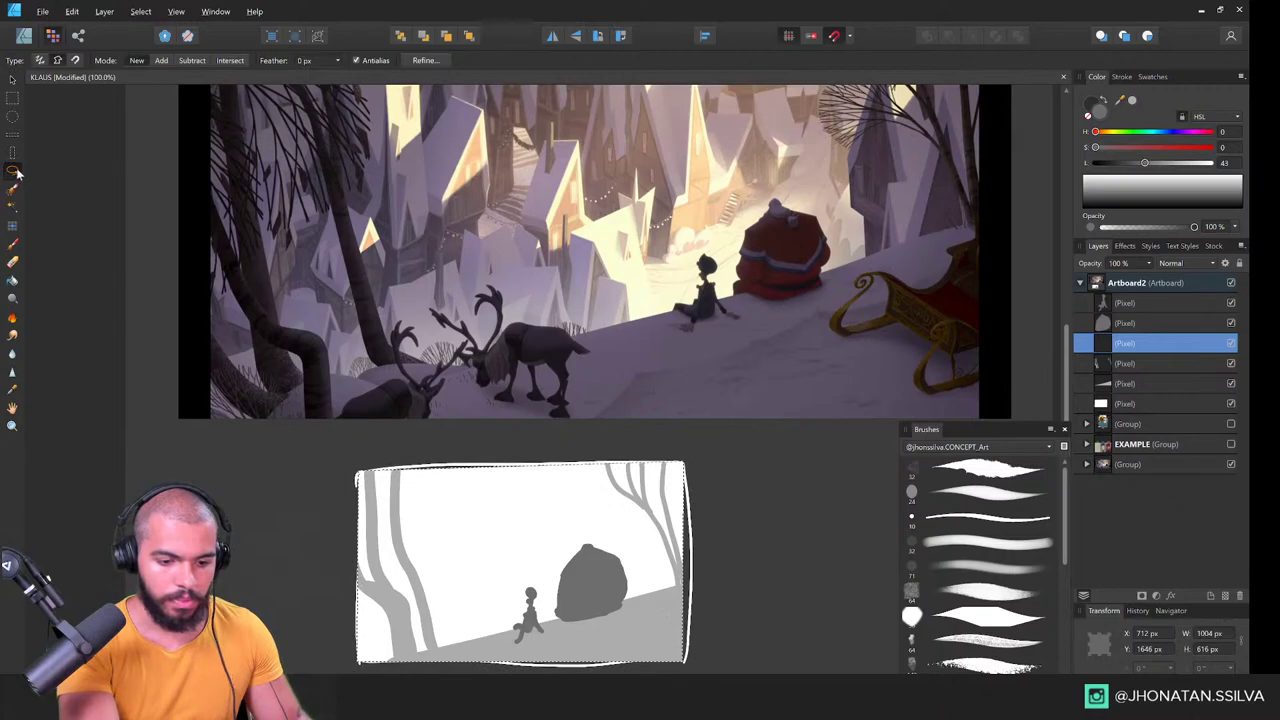
pyautogui.press('z')
pyautogui.scroll(1, 520, 510)
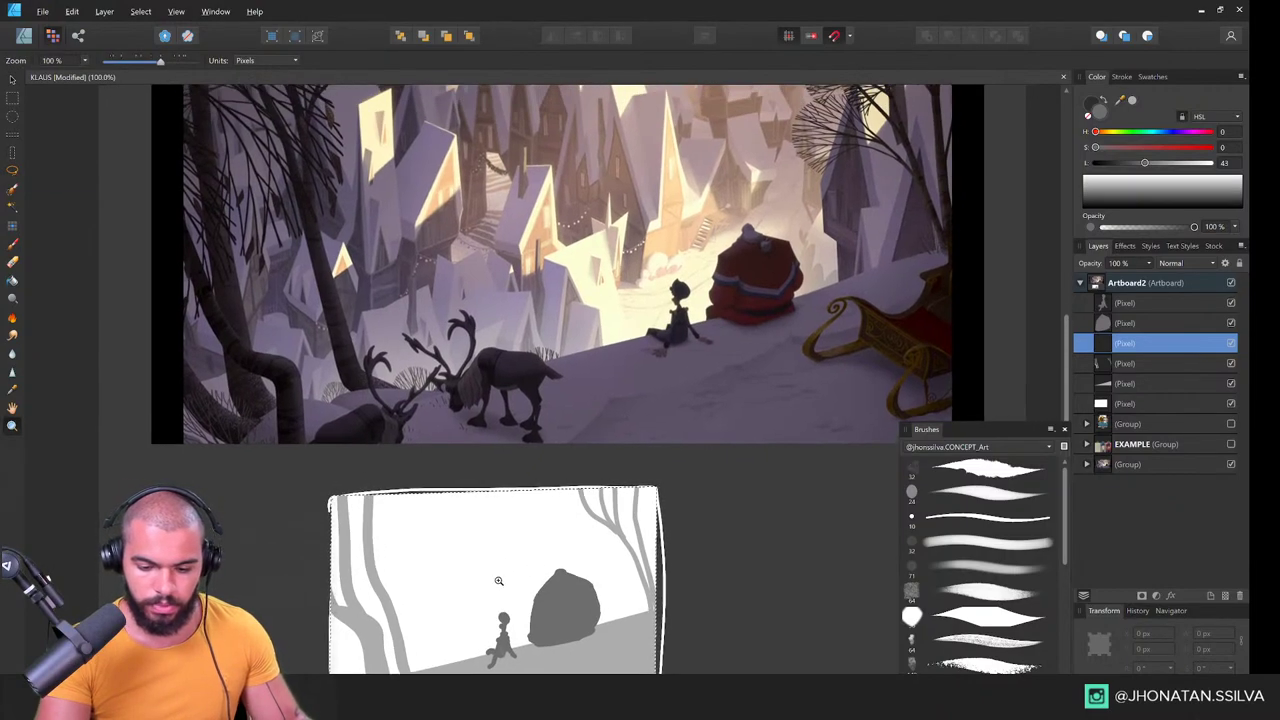
# Step: Outline a slanted four-sided house shape with a lasso selection above the seated figure in the thumbnail sketch, ready for the brush
pyautogui.scroll(-2, 560, 520)
pyautogui.moveTo(563, 540); pyautogui.dragTo(561, 562)
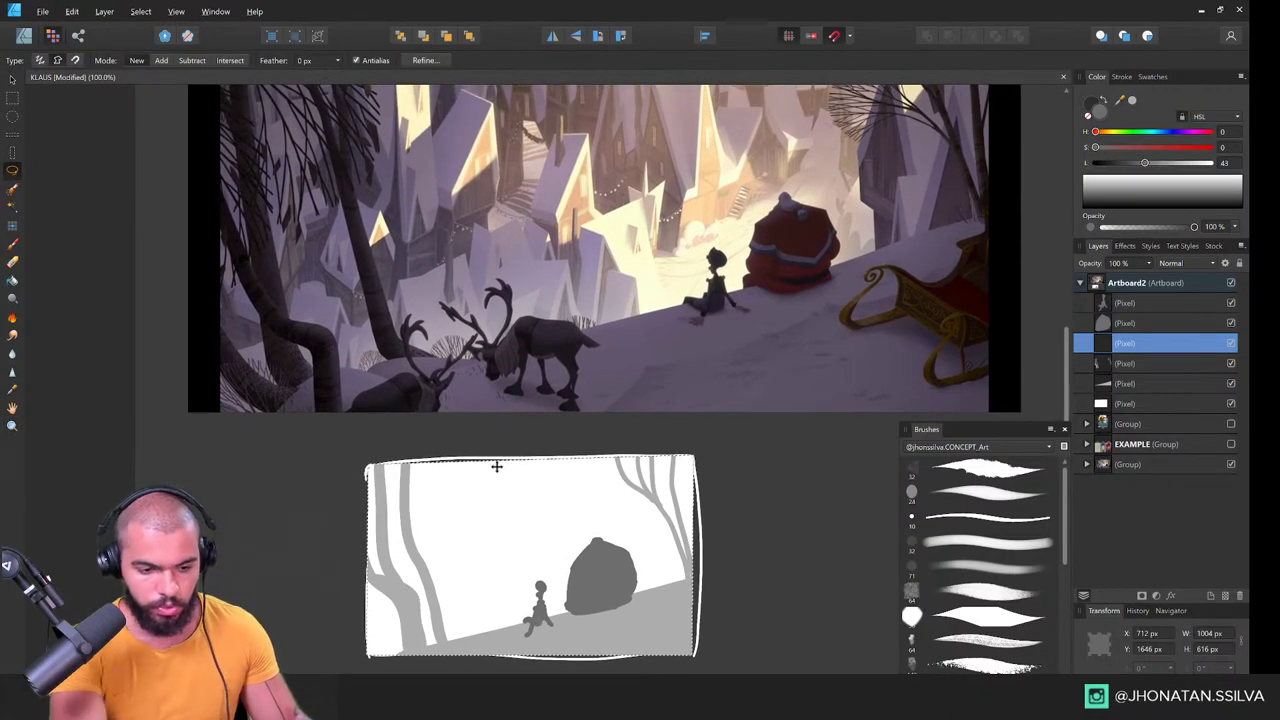
pyautogui.scroll(1, 542, 534)
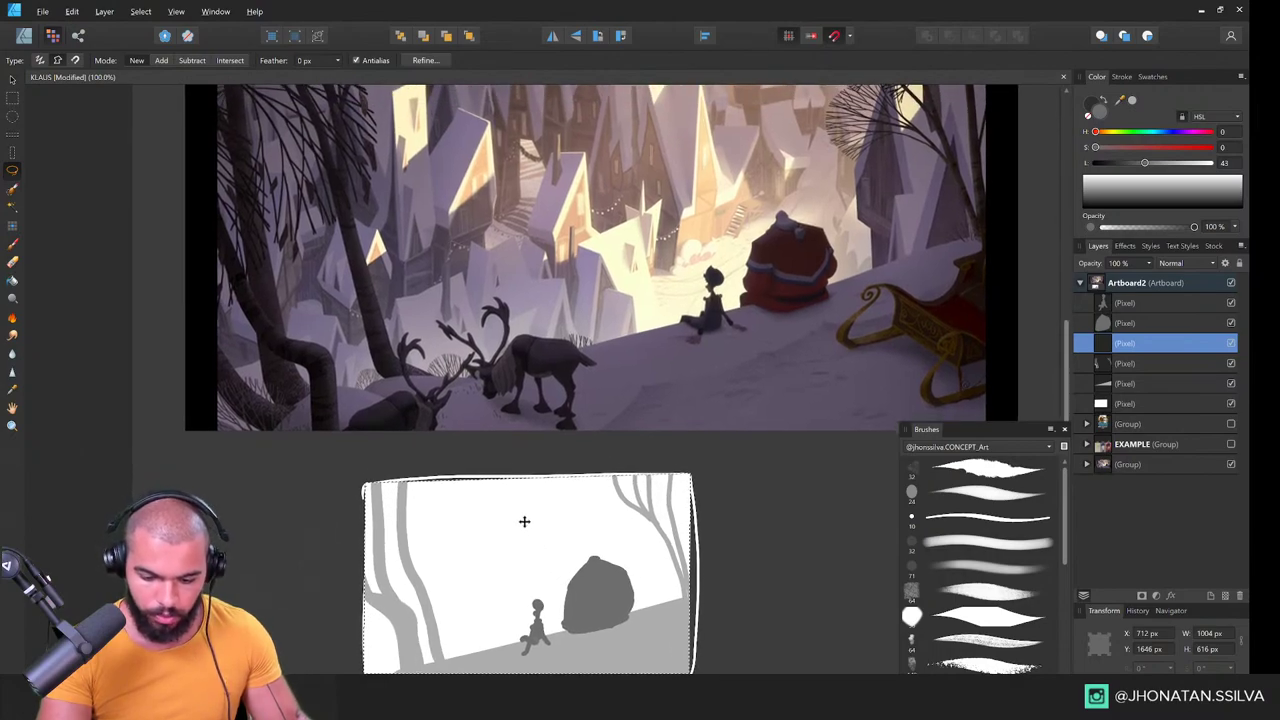
pyautogui.click(540, 569)
pyautogui.click(548, 500)
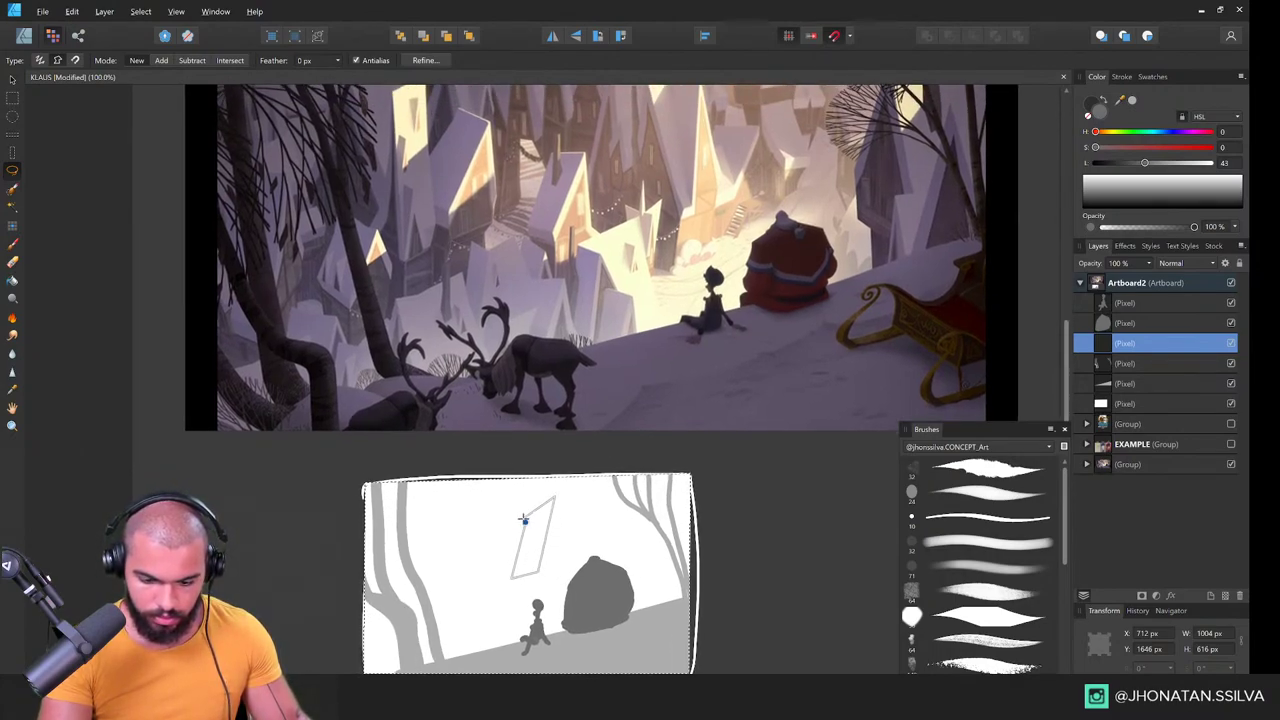
pyautogui.click(525, 522)
pyautogui.press('b')
pyautogui.moveTo(528, 532); pyautogui.dragTo(558, 532)
pyautogui.moveTo(548, 510)
pyautogui.mouseDown()
pyautogui.moveTo(507, 579)
pyautogui.moveTo(546, 547)
pyautogui.mouseUp()
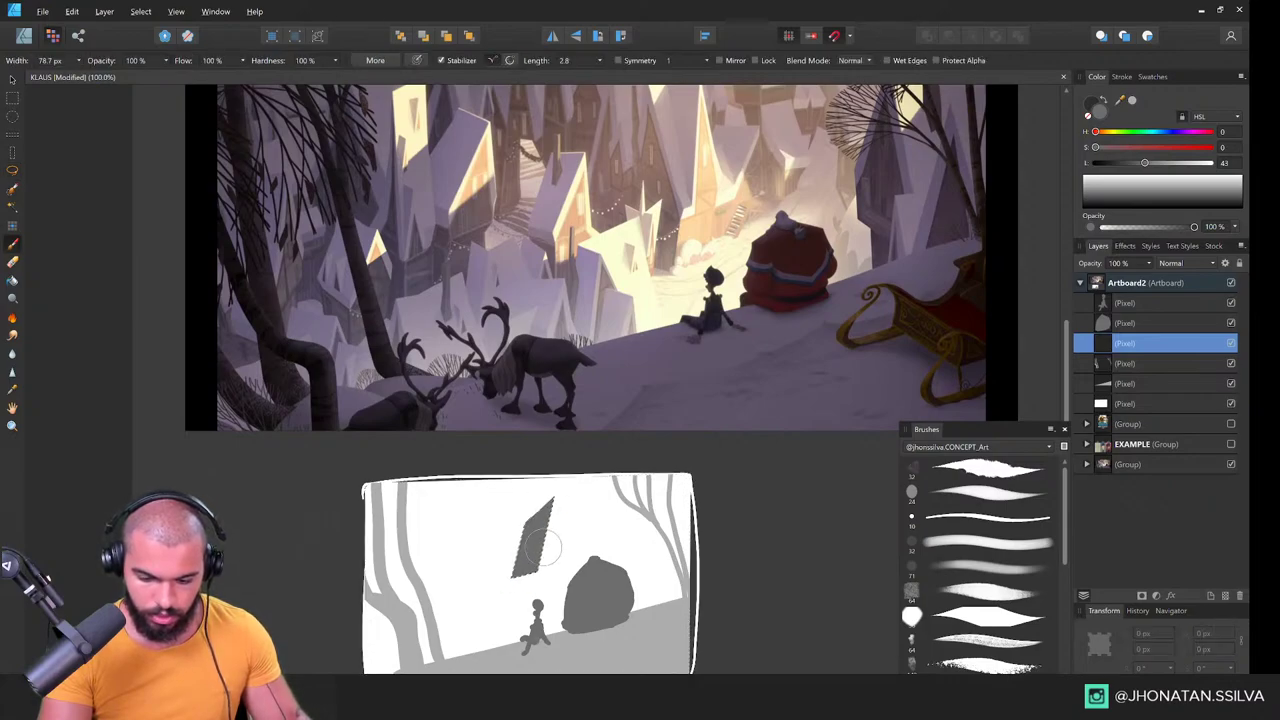
pyautogui.hotkey('ctrl', 'z')
# Step: Set the paint colour's lightness to 75 and fill the selected house shape with it
pyautogui.moveTo(1170, 163); pyautogui.dragTo(1182, 163)
pyautogui.moveTo(543, 508)
pyautogui.mouseDown()
pyautogui.moveTo(517, 536)
pyautogui.moveTo(522, 565)
pyautogui.mouseUp()
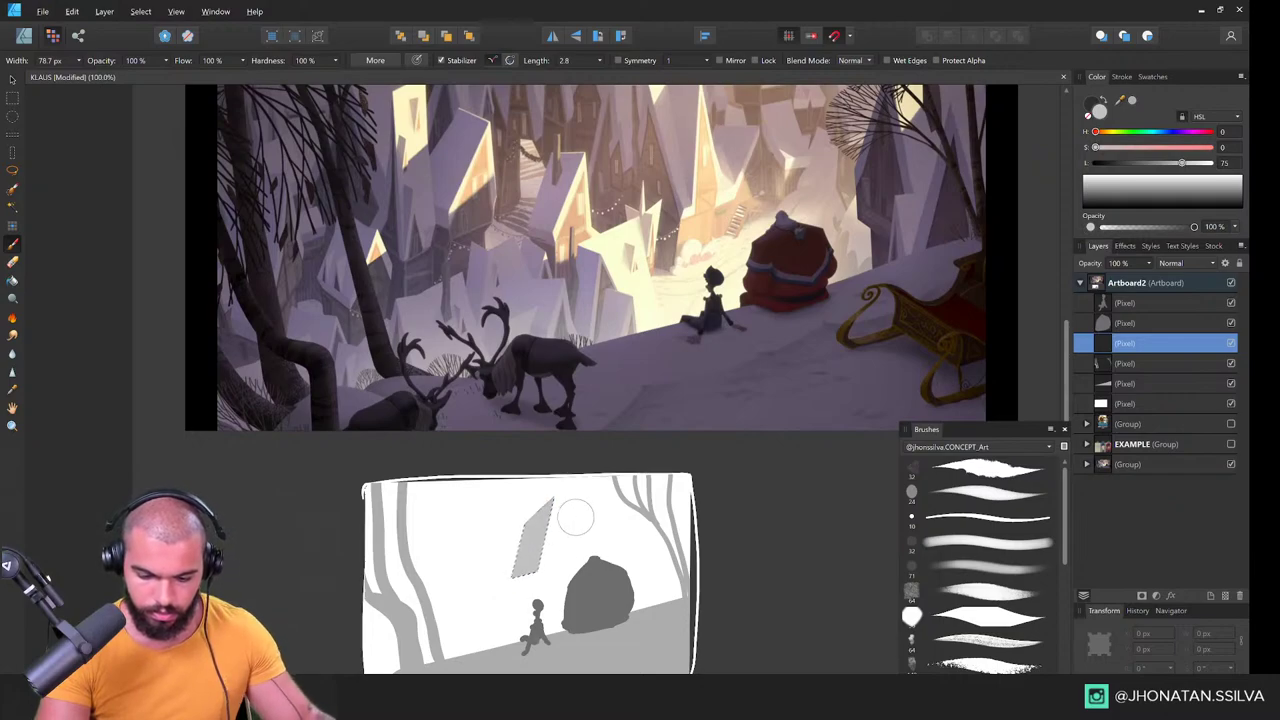
# Step: Outline a narrow slanted plane between the new house and the large sack and fill it with the same light grey
pyautogui.press('l')
pyautogui.click(553, 502)
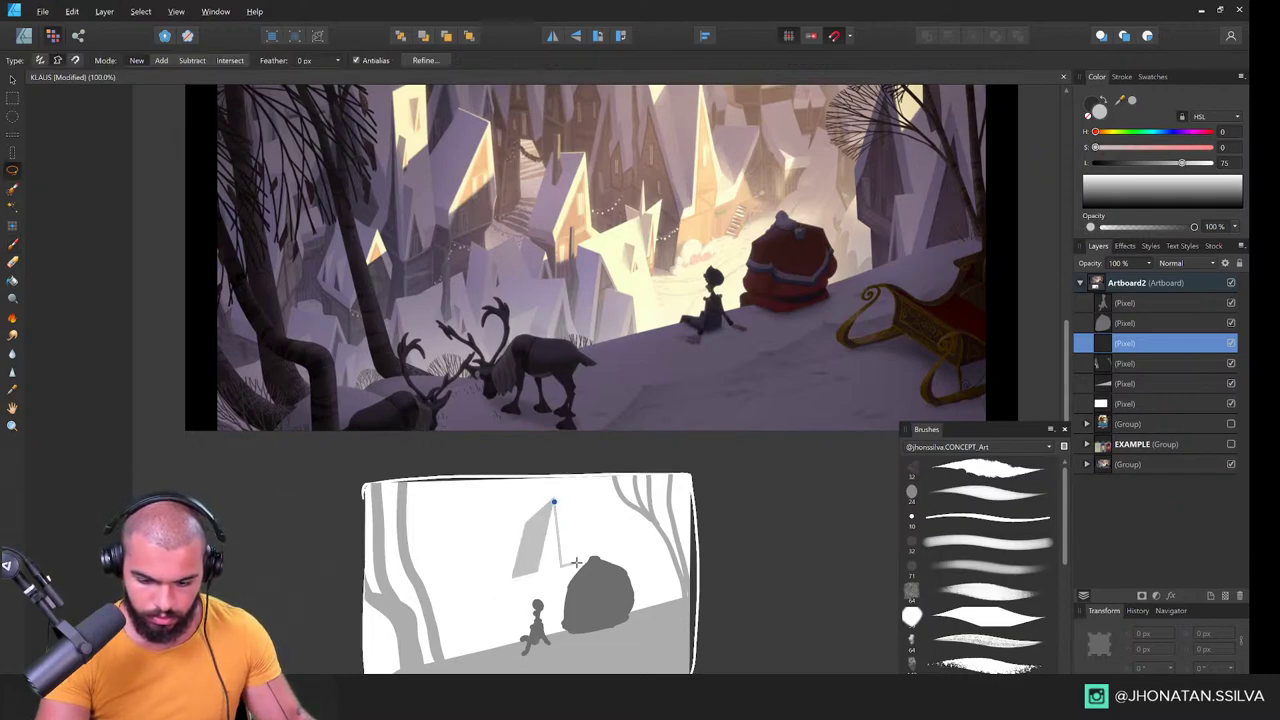
pyautogui.click(576, 563)
pyautogui.click(565, 497)
pyautogui.click(554, 501)
pyautogui.press('b')
pyautogui.moveTo(561, 510)
pyautogui.mouseDown()
pyautogui.moveTo(565, 533)
pyautogui.moveTo(611, 504)
pyautogui.mouseUp()
# Step: Add a tall, slanted light grey house shape between the left-hand trees and the central house, and clear the selection
pyautogui.press('l')
pyautogui.click(539, 477)
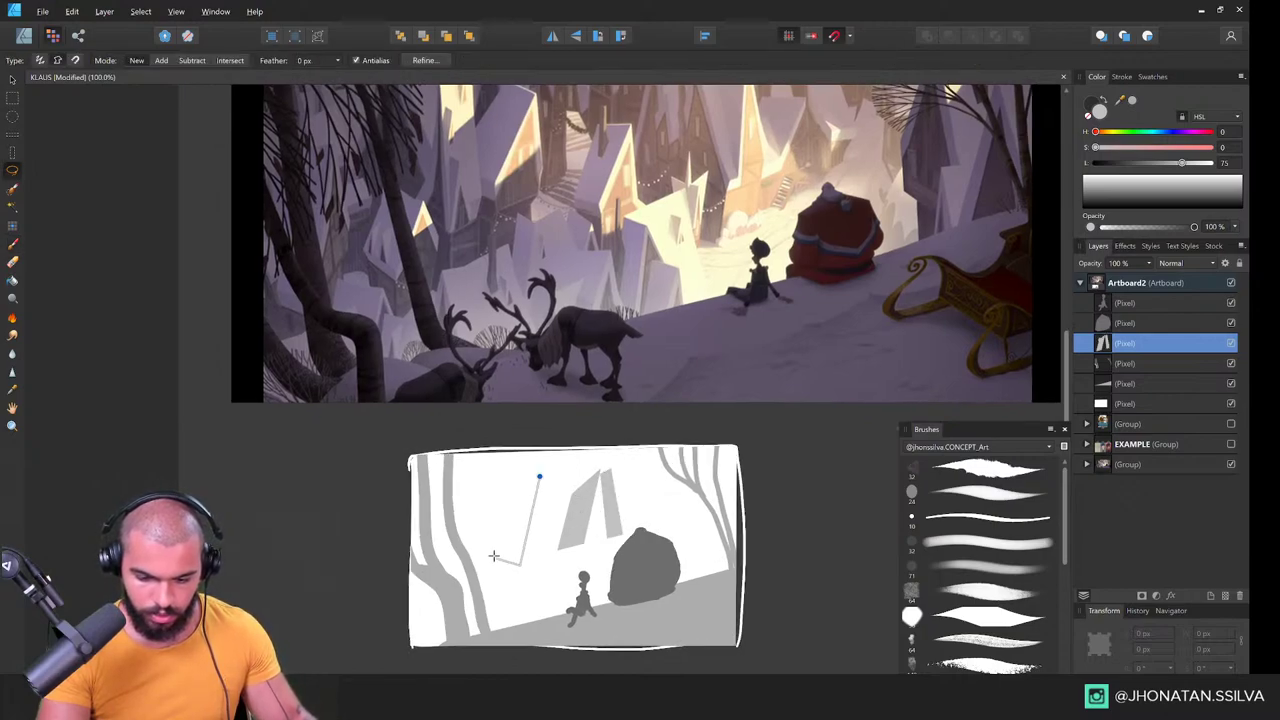
pyautogui.click(493, 556)
pyautogui.click(525, 464)
pyautogui.click(540, 475)
pyautogui.press('b')
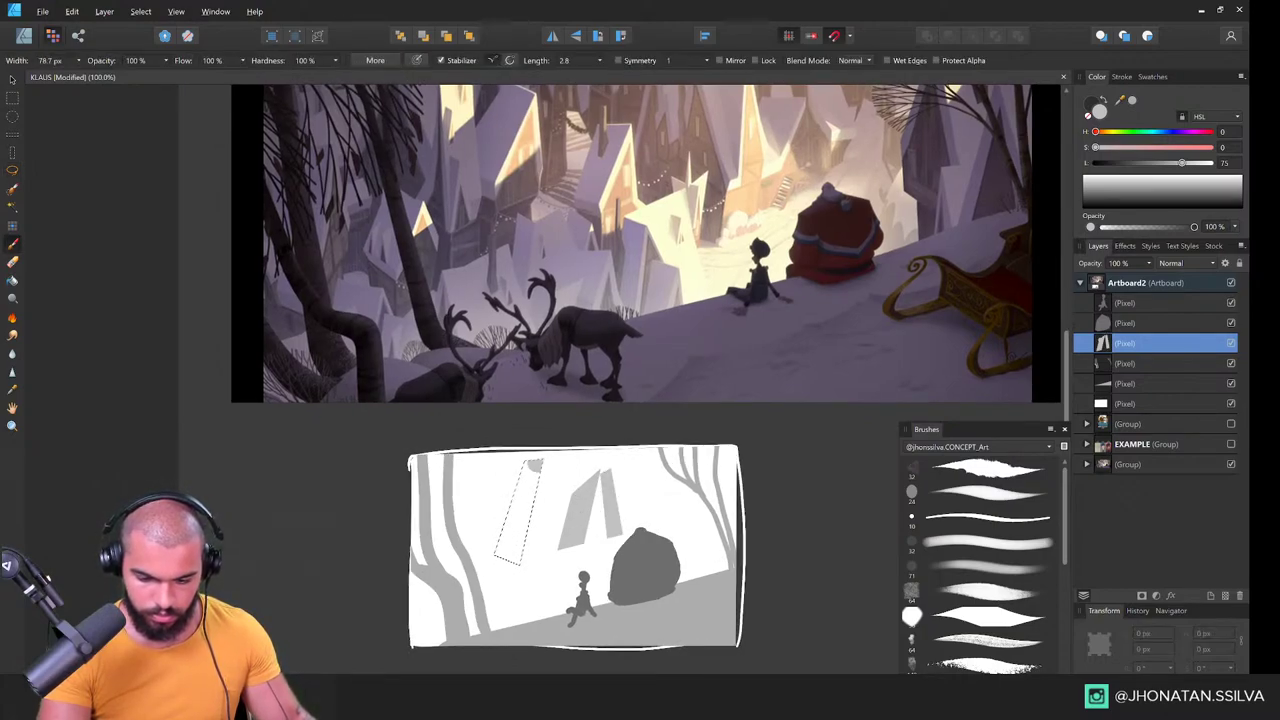
pyautogui.moveTo(532, 478)
pyautogui.mouseDown()
pyautogui.moveTo(485, 475)
pyautogui.moveTo(472, 502)
pyautogui.moveTo(467, 525)
pyautogui.moveTo(490, 530)
pyautogui.moveTo(504, 495)
pyautogui.moveTo(500, 523)
pyautogui.moveTo(506, 473)
pyautogui.moveTo(505, 518)
pyautogui.mouseUp()
pyautogui.hotkey('ctrl', 'd')
# Step: Add a shorter slanted light grey house shape between the tall house and the left-hand tree trunks
pyautogui.press('l')
pyautogui.click(486, 528)
pyautogui.click(504, 467)
pyautogui.click(488, 470)
pyautogui.click(466, 523)
pyautogui.click(486, 528)
pyautogui.press('b')
pyautogui.hotkey('ctrl', 'd')
# Step: Fill a thin triangular side plane in light grey between the two houses beside the left-hand trees
pyautogui.press('l')
pyautogui.click(503, 467)
pyautogui.click(502, 524)
pyautogui.click(511, 502)
pyautogui.click(503, 467)
pyautogui.press('b')
pyautogui.hotkey('ctrl', 'd')
# Step: Softly erase the outer part of the narrow plane beside the central house so it fades out
pyautogui.press('z')
pyautogui.moveTo(574, 496); pyautogui.dragTo(634, 497)
pyautogui.moveTo(638, 552)
pyautogui.mouseDown()
pyautogui.moveTo(642, 425)
pyautogui.moveTo(625, 476)
pyautogui.mouseUp()
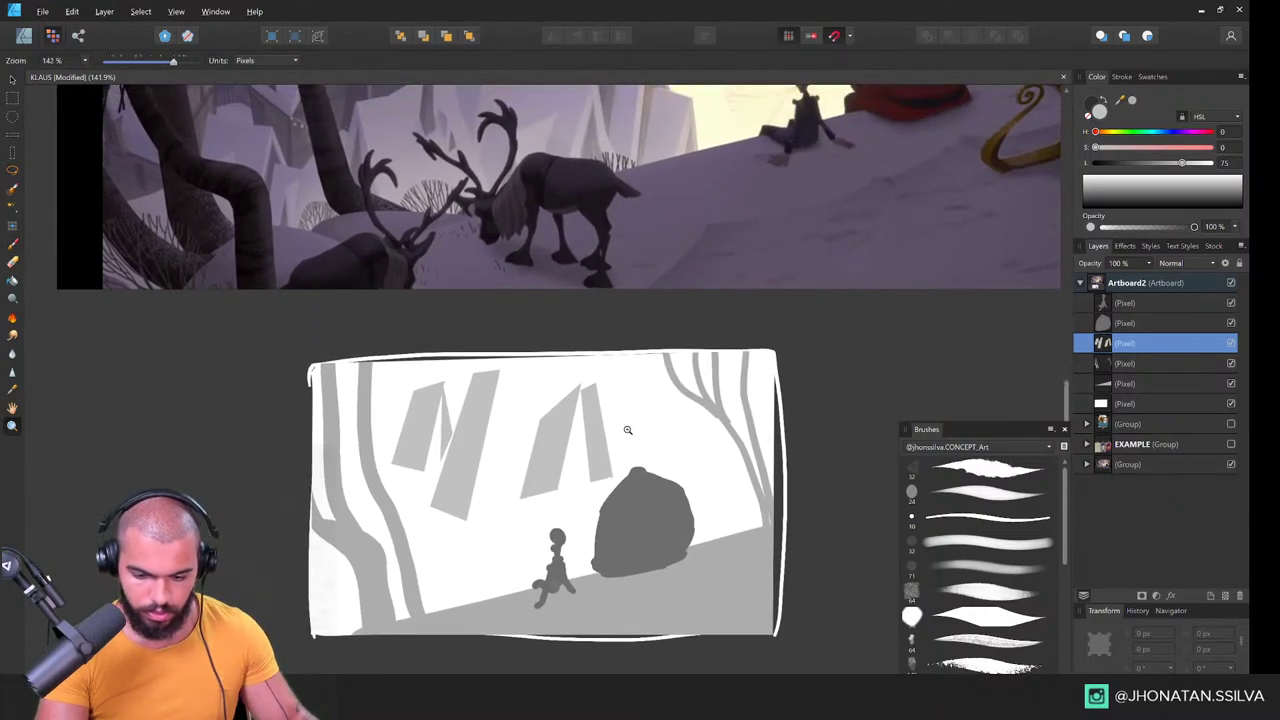
pyautogui.press('e')
pyautogui.moveTo(607, 418)
pyautogui.mouseDown()
pyautogui.moveTo(592, 388)
pyautogui.moveTo(597, 416)
pyautogui.mouseUp()
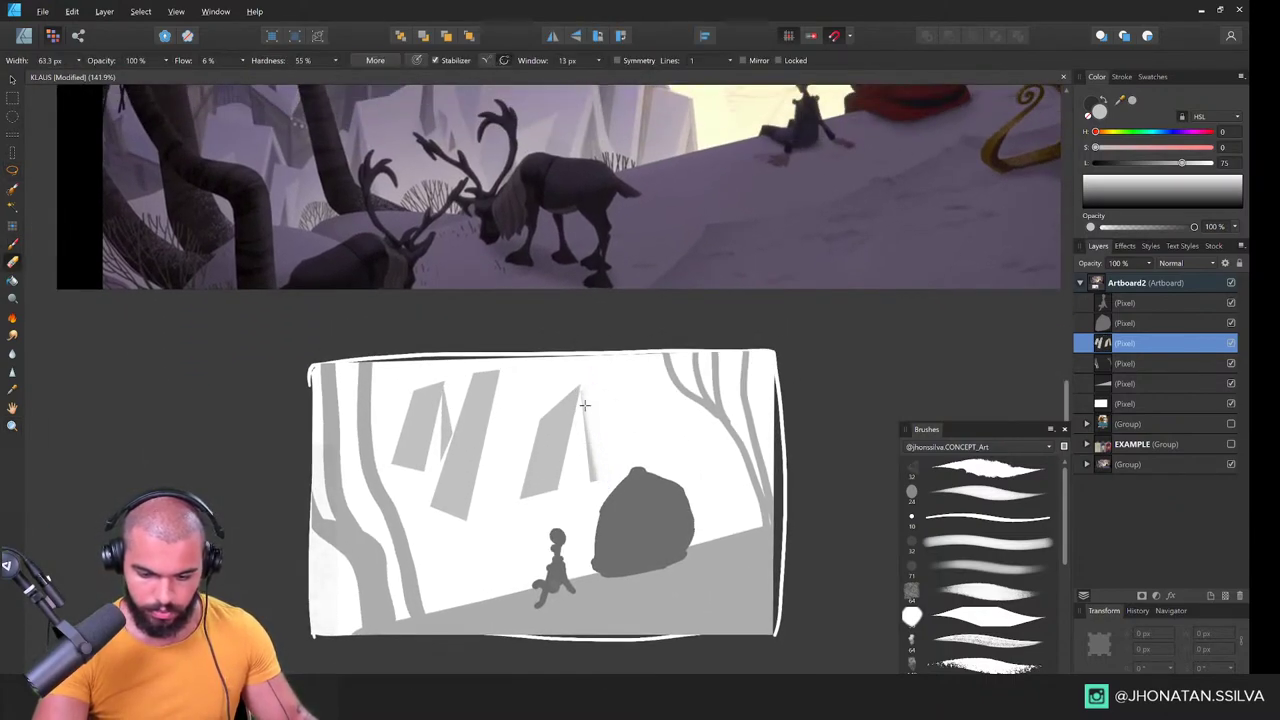
# Step: Outline a tapering house shape above the sack, reaching the frame's upper edge, and fill it with light grey
pyautogui.press('l')
pyautogui.click(628, 449)
pyautogui.click(632, 355)
pyautogui.click(662, 438)
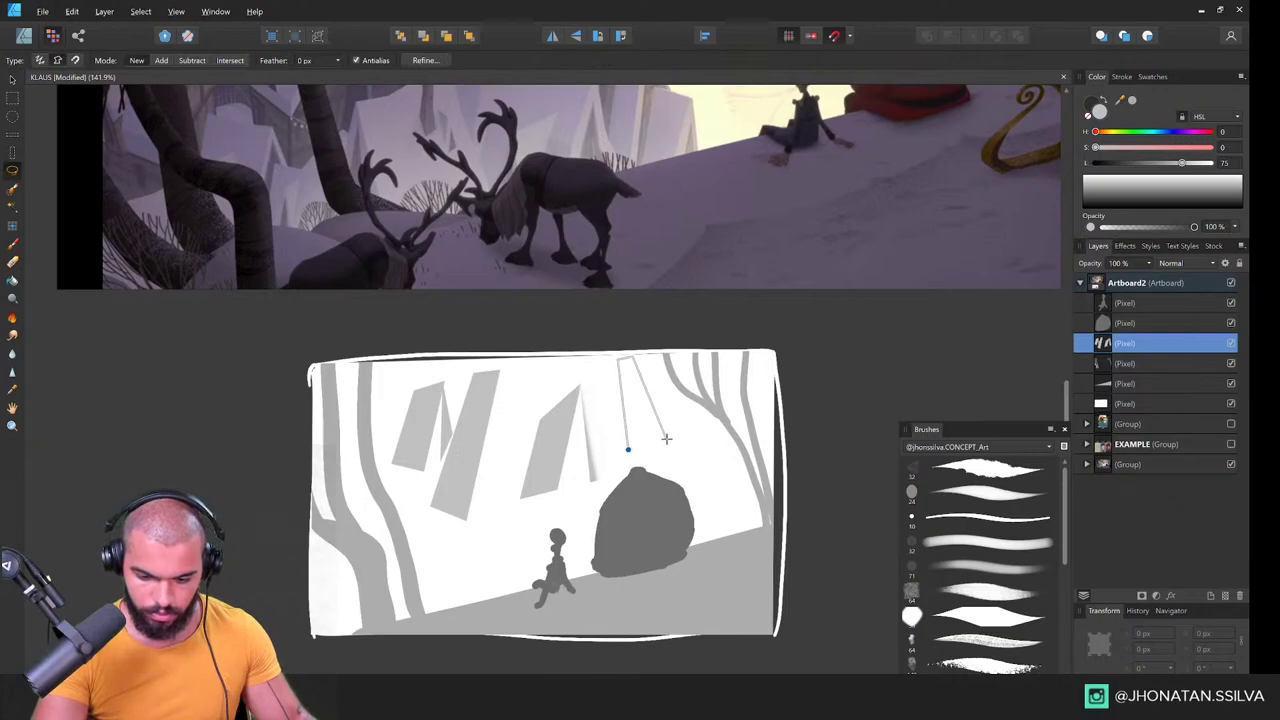
pyautogui.click(628, 449)
pyautogui.press('b')
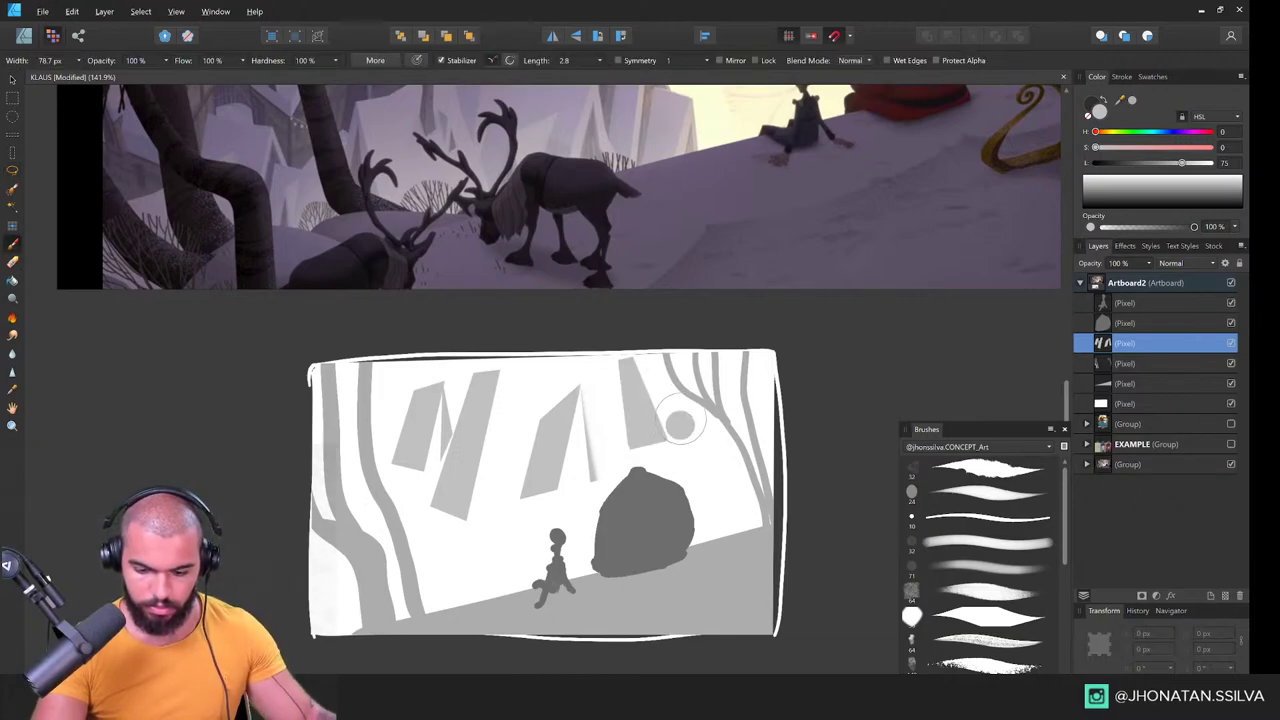
# Step: Fill a thin vertical side plane in light grey along the left edge of the house above the sack
pyautogui.press('l')
pyautogui.click(615, 366)
pyautogui.click(616, 447)
pyautogui.click(606, 440)
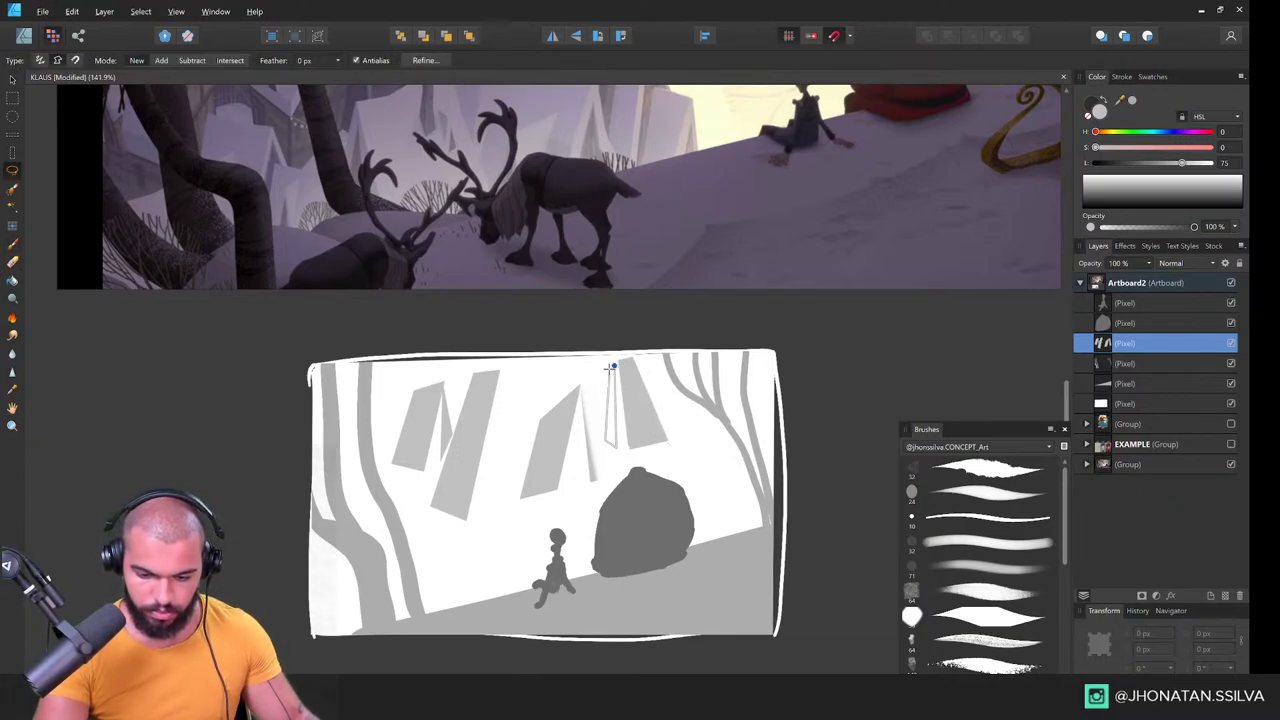
pyautogui.click(609, 359)
pyautogui.click(615, 366)
pyautogui.press('b')
pyautogui.moveTo(611, 364)
pyautogui.mouseDown()
pyautogui.moveTo(610, 406)
pyautogui.moveTo(610, 369)
pyautogui.moveTo(675, 443)
pyautogui.moveTo(563, 501)
pyautogui.moveTo(606, 510)
pyautogui.mouseUp()
pyautogui.hotkey('ctrl', 'd')
# Step: Add an angular light grey house shape behind the seated figure and the sack
pyautogui.press('space')
pyautogui.scroll(-4, 606, 510)
pyautogui.press('l')
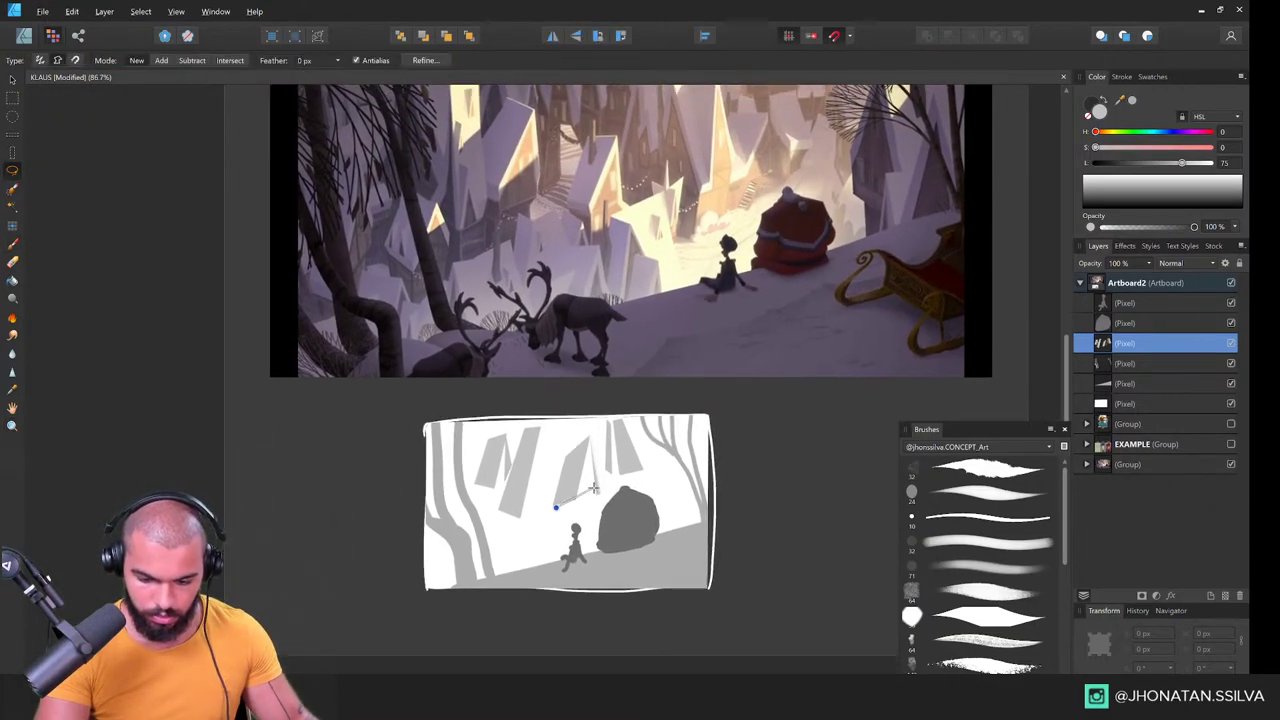
pyautogui.click(576, 543)
pyautogui.click(556, 508)
pyautogui.press('b')
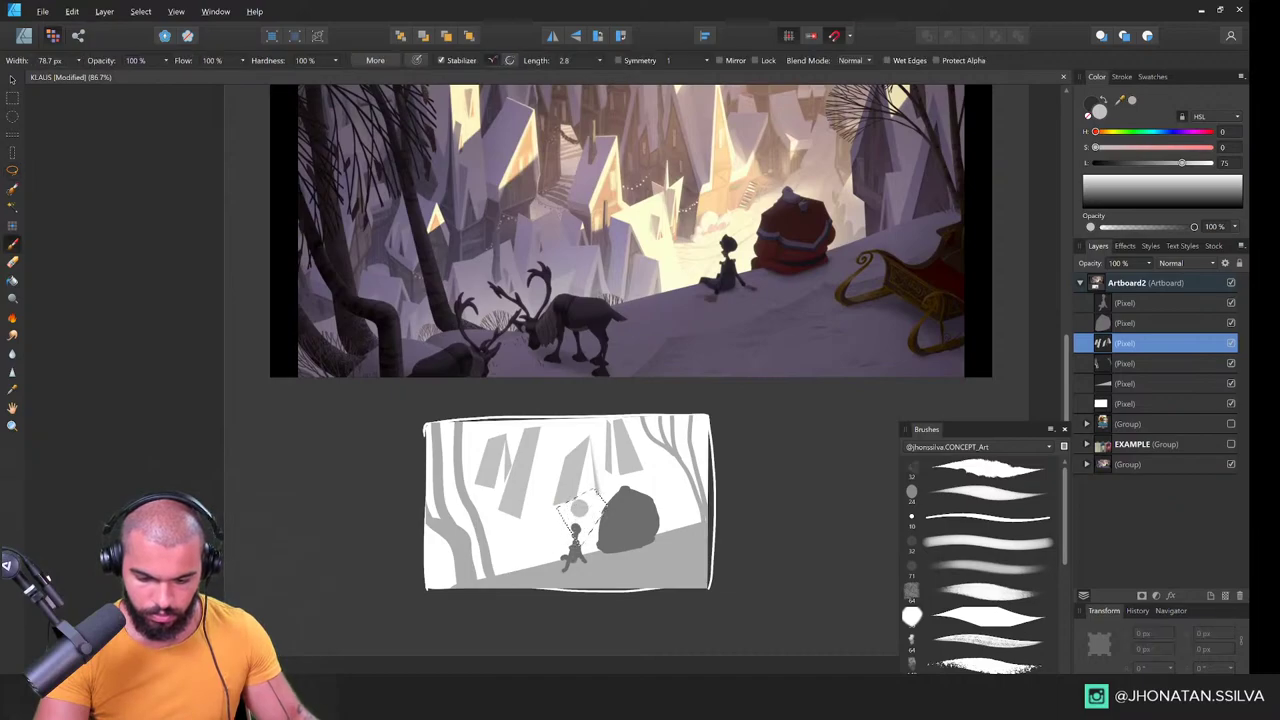
pyautogui.moveTo(577, 501)
pyautogui.mouseDown()
pyautogui.moveTo(561, 542)
pyautogui.moveTo(608, 527)
pyautogui.mouseUp()
# Step: Add a low four-sided light grey house shape on the slope between the left-hand trees and the seated figure
pyautogui.press('l')
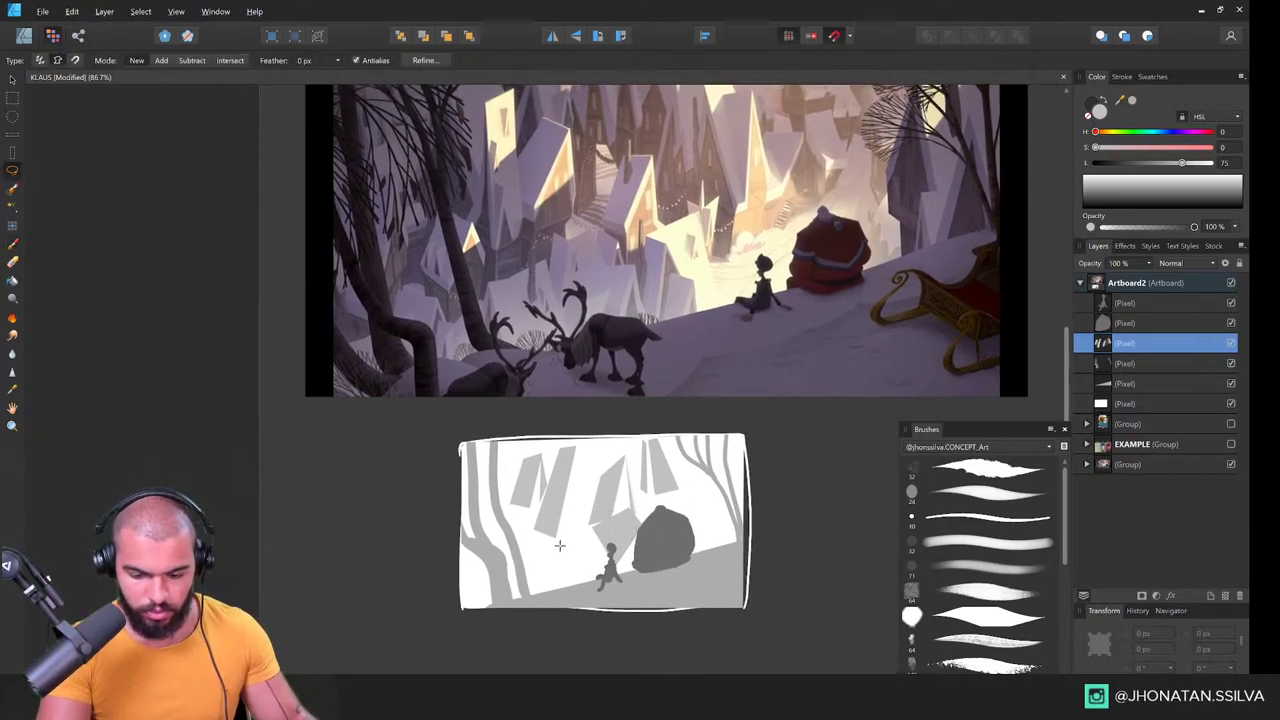
pyautogui.click(545, 545)
pyautogui.click(586, 538)
pyautogui.click(576, 575)
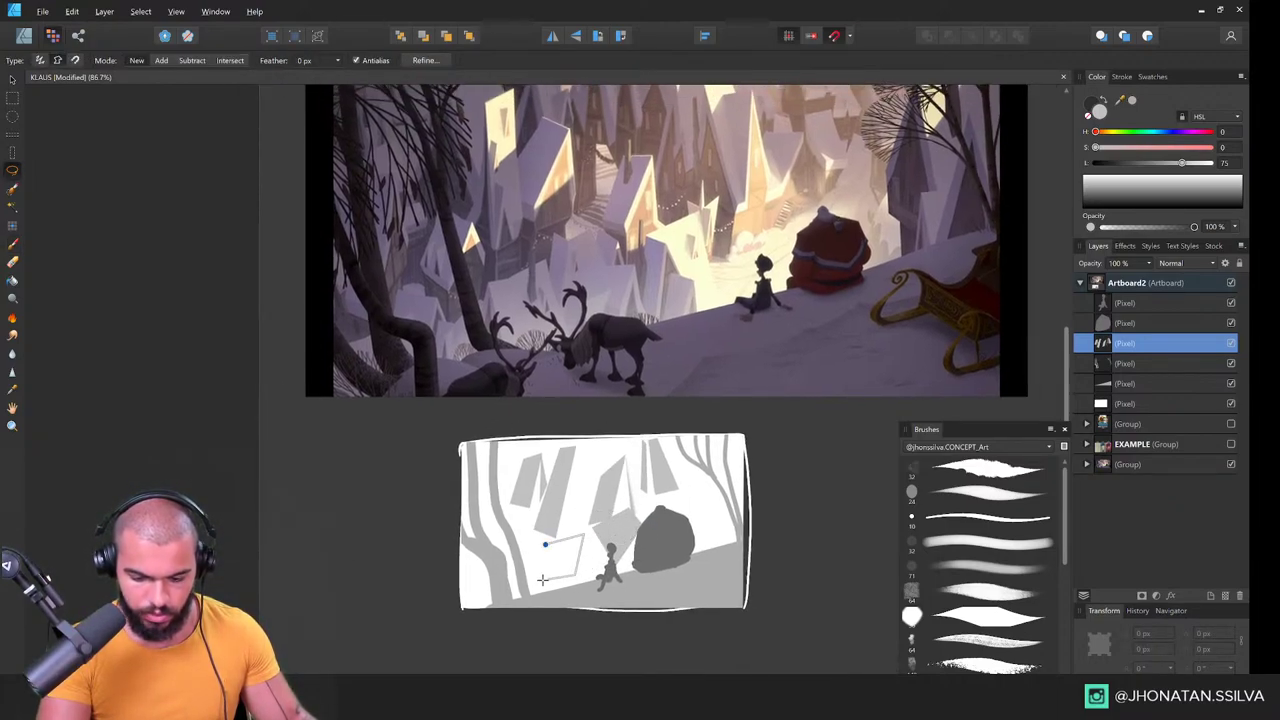
pyautogui.click(533, 584)
pyautogui.click(545, 545)
pyautogui.press('b')
pyautogui.moveTo(546, 543)
pyautogui.mouseDown()
pyautogui.moveTo(521, 585)
pyautogui.moveTo(608, 522)
pyautogui.mouseUp()
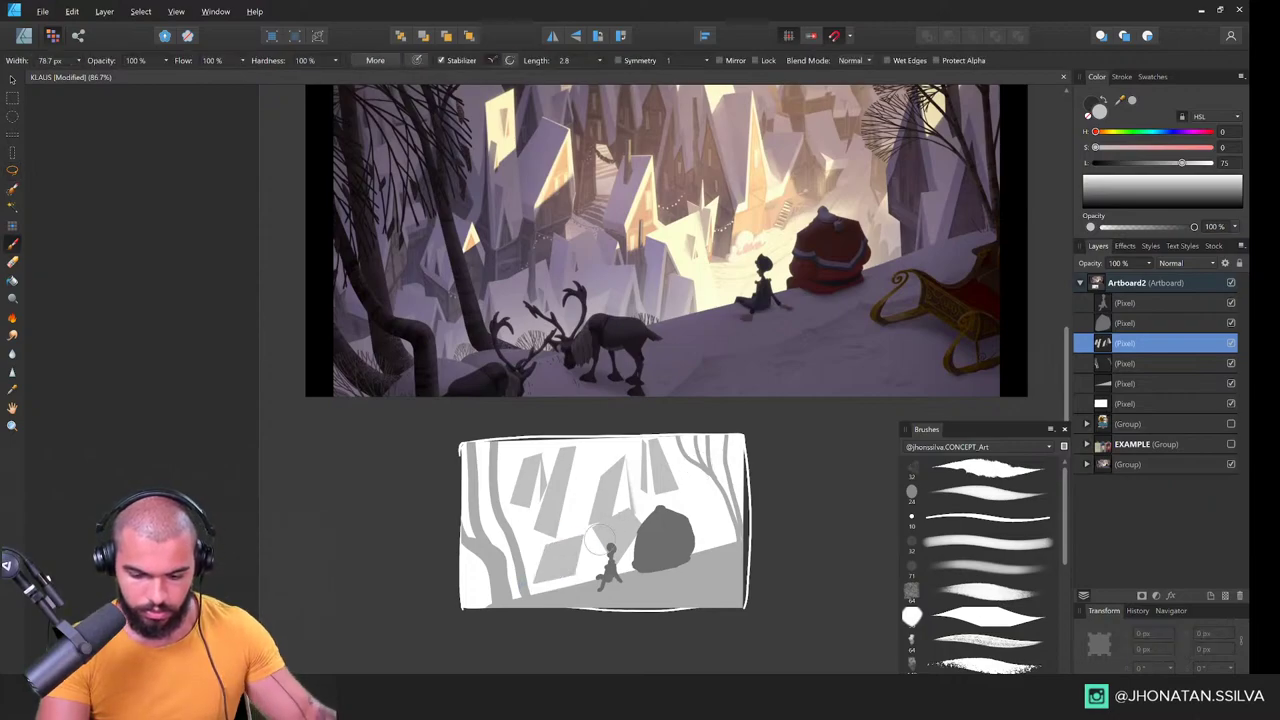
# Step: Fill a small light grey side plane between the low house and the seated figure, and clear the selection
pyautogui.press('l')
pyautogui.hotkey('ctrl', 'd')
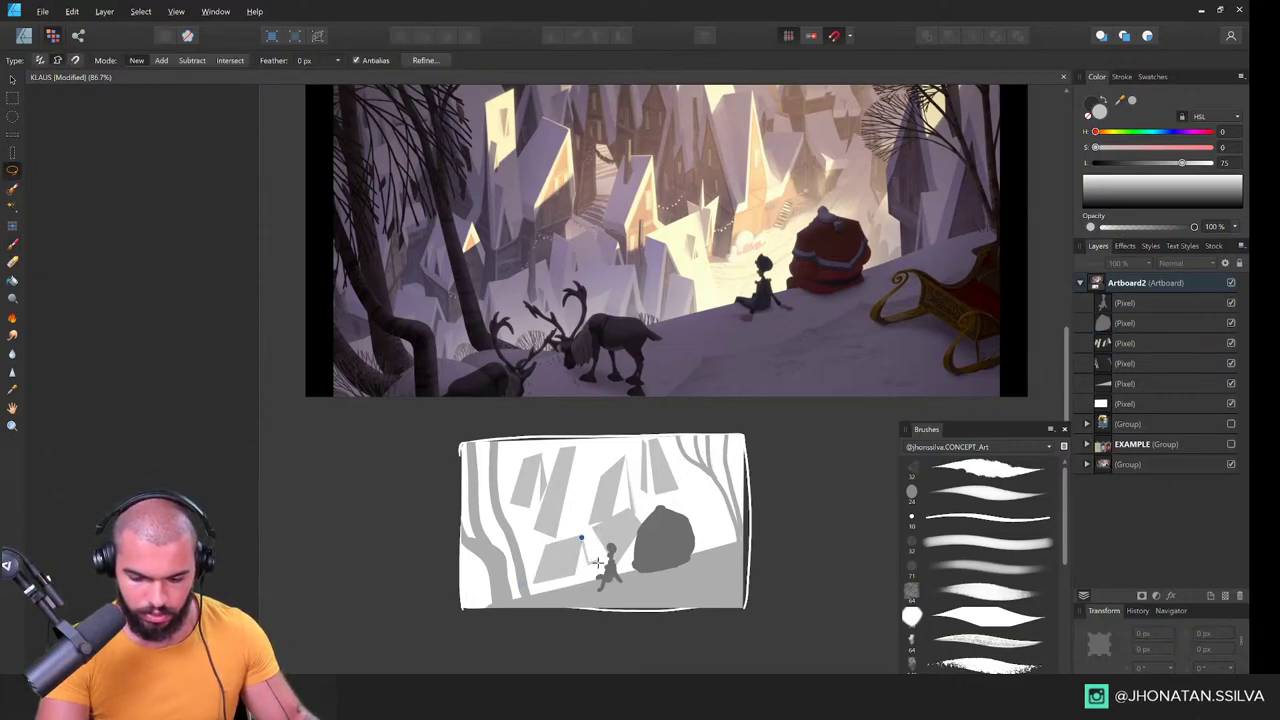
pyautogui.click(593, 545)
pyautogui.click(582, 538)
pyautogui.press('b')
pyautogui.moveTo(586, 543); pyautogui.dragTo(593, 562)
pyautogui.hotkey('ctrl', 'd')
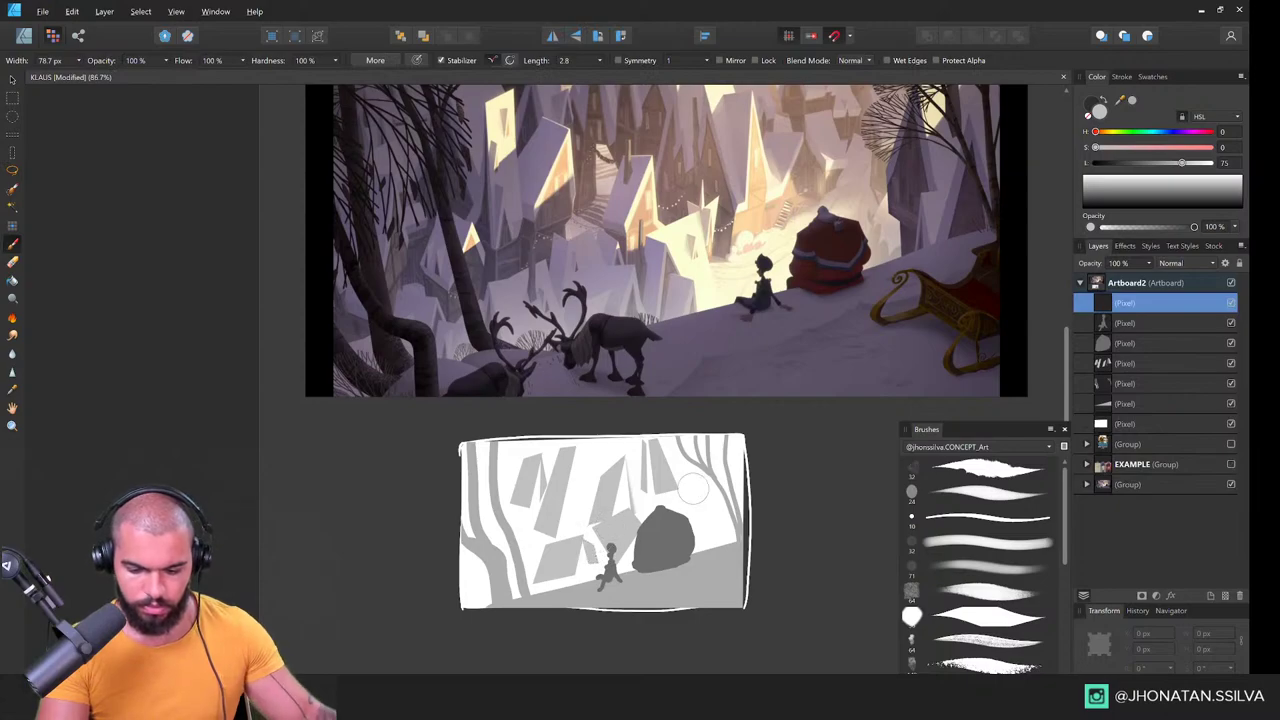
# Step: Outline a large angular house shape around the right-hand tree branches and fill it with light grey, repainting the first fill
pyautogui.click(656, 508)
pyautogui.moveTo(675, 504); pyautogui.dragTo(635, 506)
pyautogui.press('l')
pyautogui.click(647, 456)
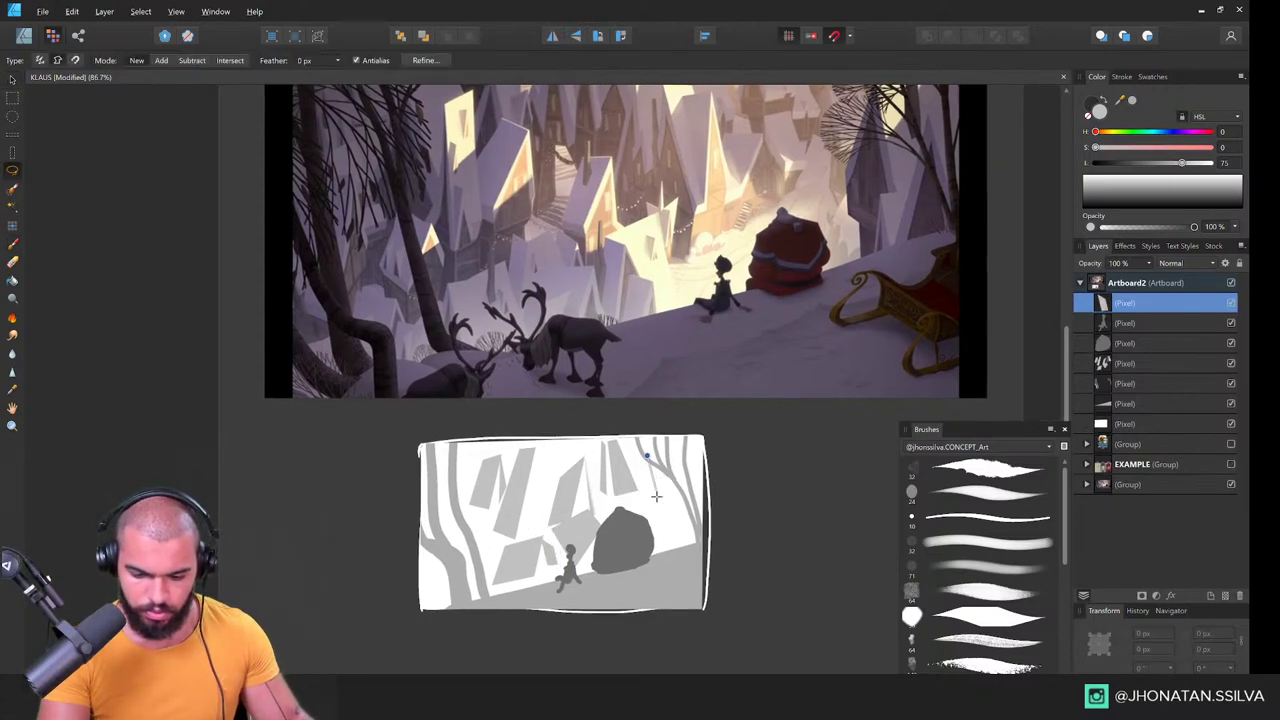
pyautogui.click(678, 534)
pyautogui.click(685, 501)
pyautogui.click(672, 457)
pyautogui.click(647, 456)
pyautogui.press('b')
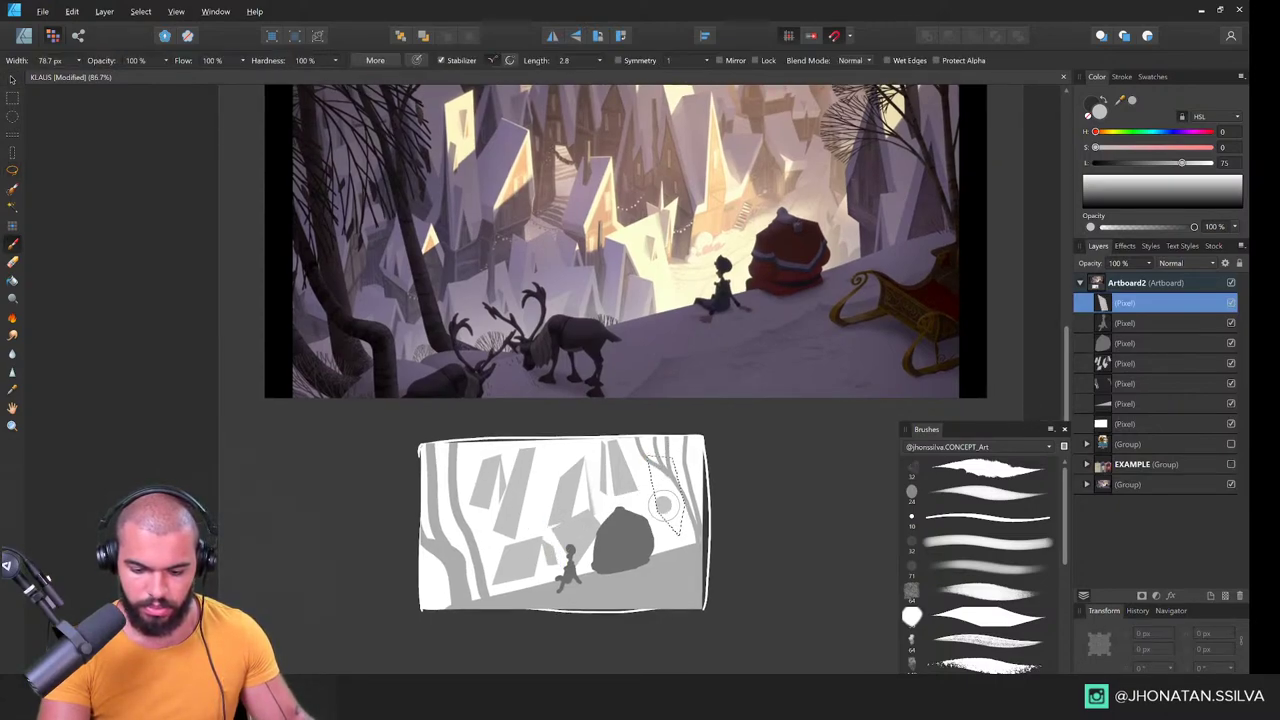
pyautogui.moveTo(664, 506)
pyautogui.mouseDown()
pyautogui.moveTo(652, 440)
pyautogui.moveTo(671, 452)
pyautogui.moveTo(698, 504)
pyautogui.mouseUp()
pyautogui.hotkey('ctrl', 'z')
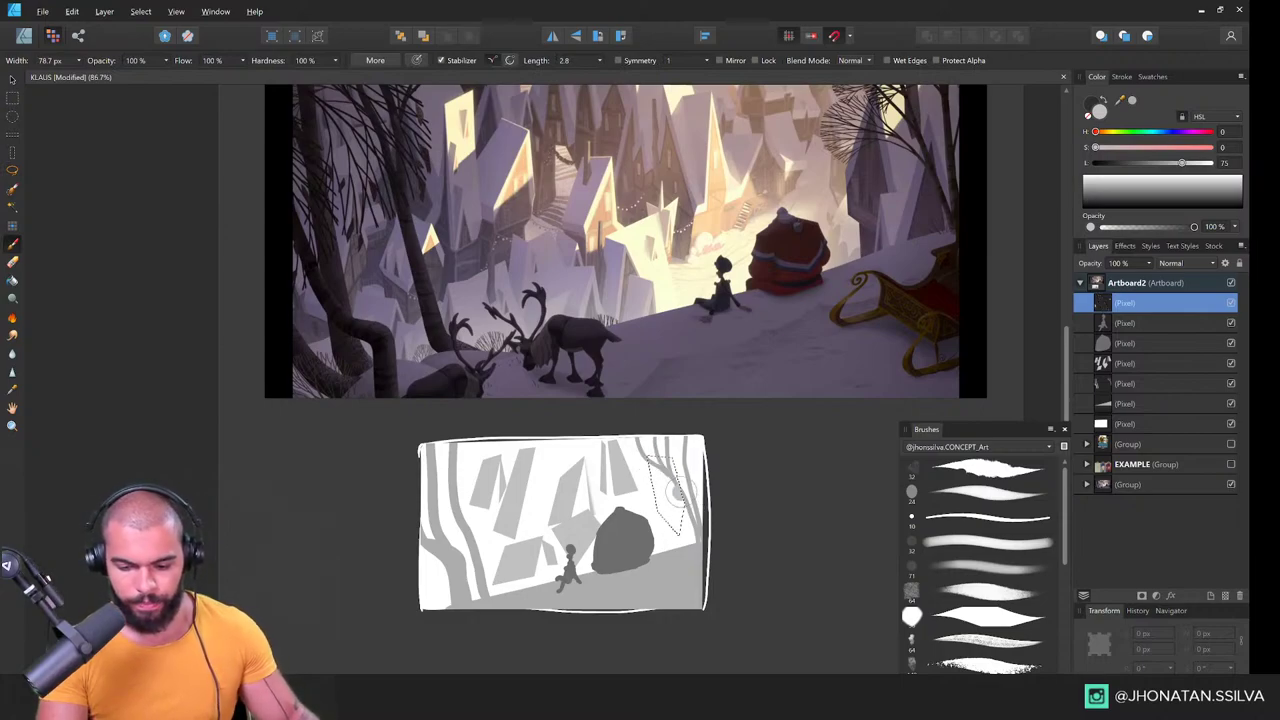
pyautogui.moveTo(648, 466); pyautogui.dragTo(686, 502)
pyautogui.hotkey('ctrl', 'd')
# Step: Move the layer with the newest house shapes four places back so it sits beneath the tree layer
pyautogui.press('v')
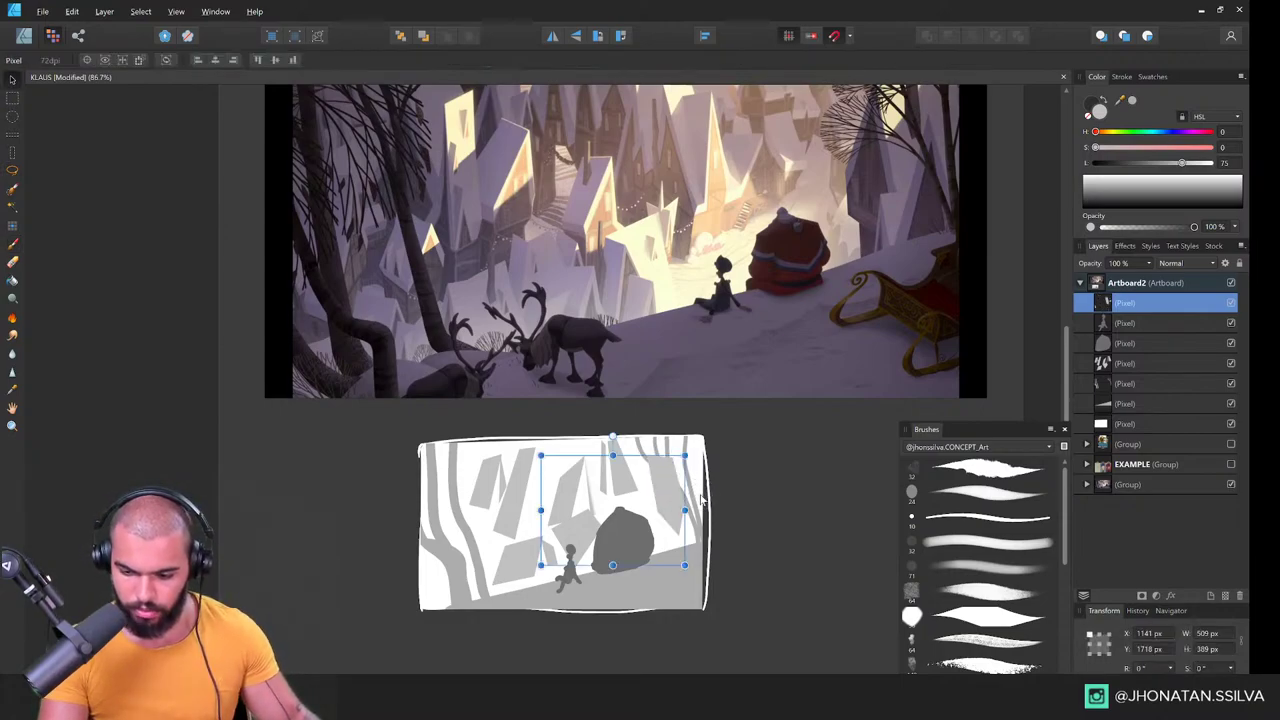
pyautogui.hotkey('ctrl', '[')
pyautogui.hotkey('ctrl', '[')
pyautogui.hotkey('ctrl', '[')
pyautogui.hotkey('ctrl', '[')
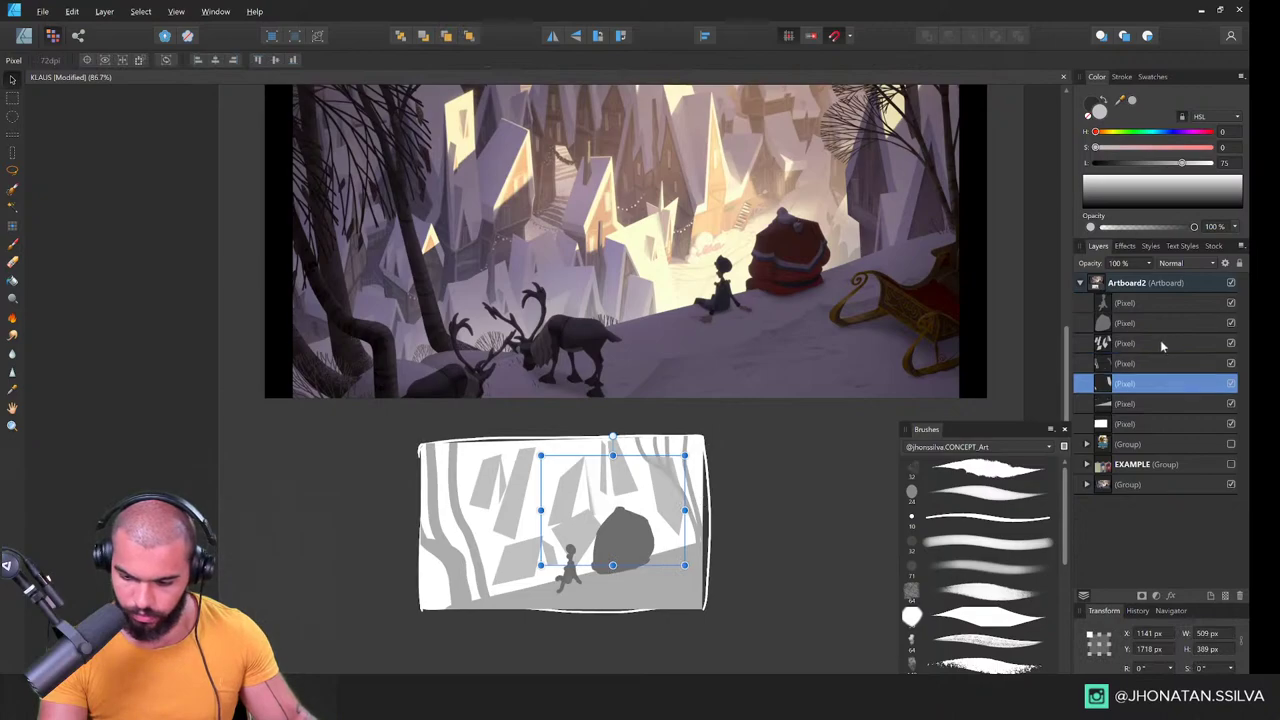
# Step: Examine the reference painting's trees, village and foreground, and compare them with the grey value thumbnail
pyautogui.press('z')
pyautogui.moveTo(667, 507)
pyautogui.mouseDown()
pyautogui.moveTo(628, 470)
pyautogui.moveTo(689, 443)
pyautogui.moveTo(604, 535)
pyautogui.mouseUp()
pyautogui.scroll(2, 529, 550)
pyautogui.scroll(4, 548, 355)
pyautogui.moveTo(548, 355); pyautogui.dragTo(523, 510)
pyautogui.scroll(-2, 668, 366)
pyautogui.moveTo(660, 448); pyautogui.dragTo(585, 478)
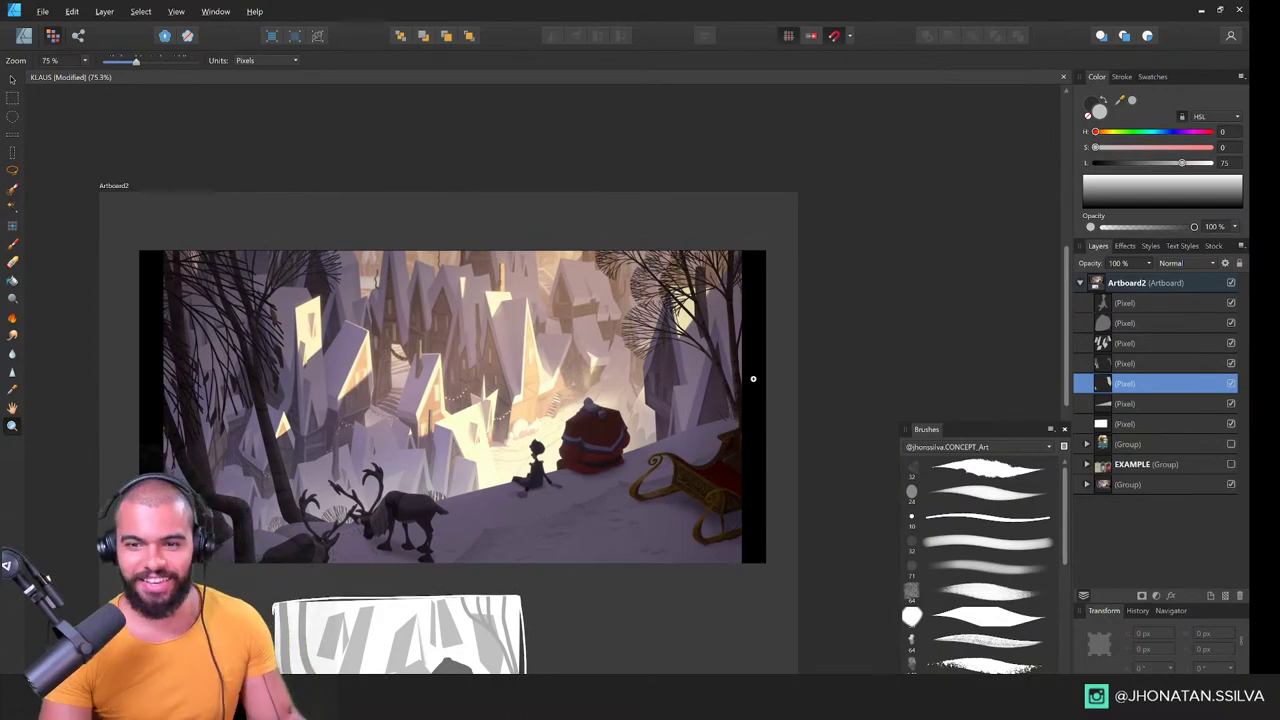
pyautogui.moveTo(714, 370); pyautogui.dragTo(740, 363)
pyautogui.scroll(1, 657, 362)
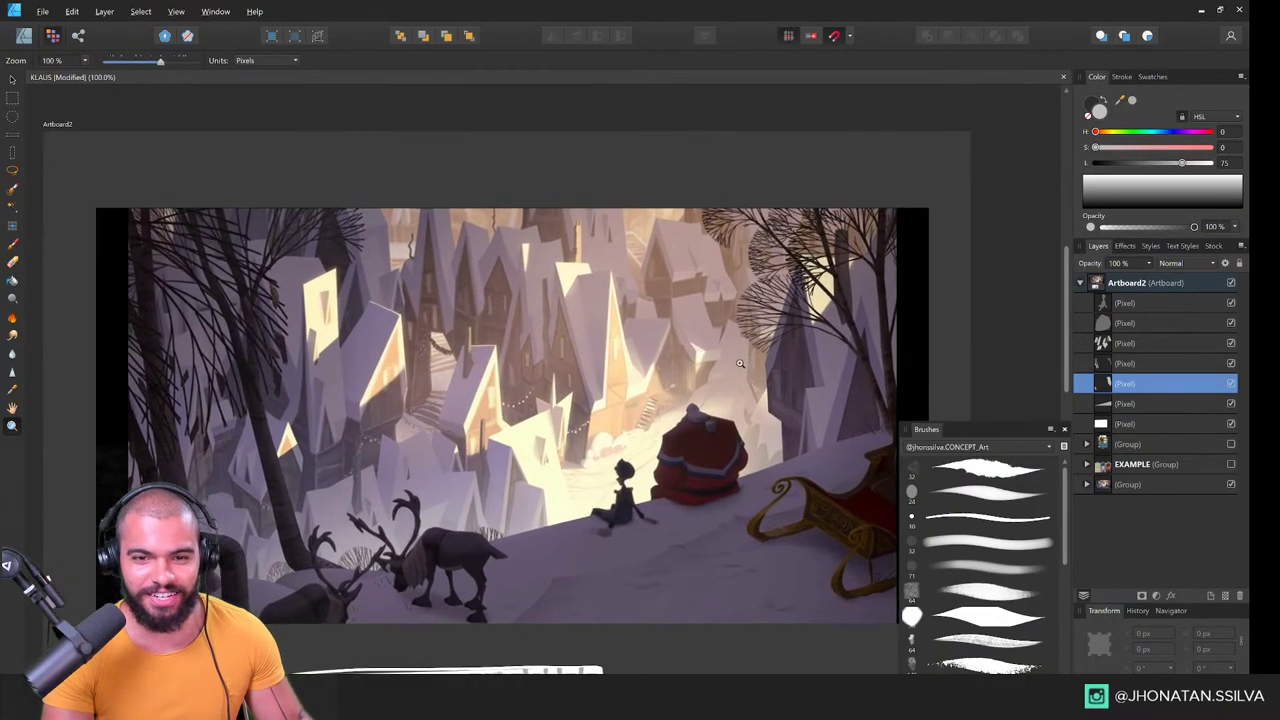
pyautogui.hscroll(-3, 731, 349)
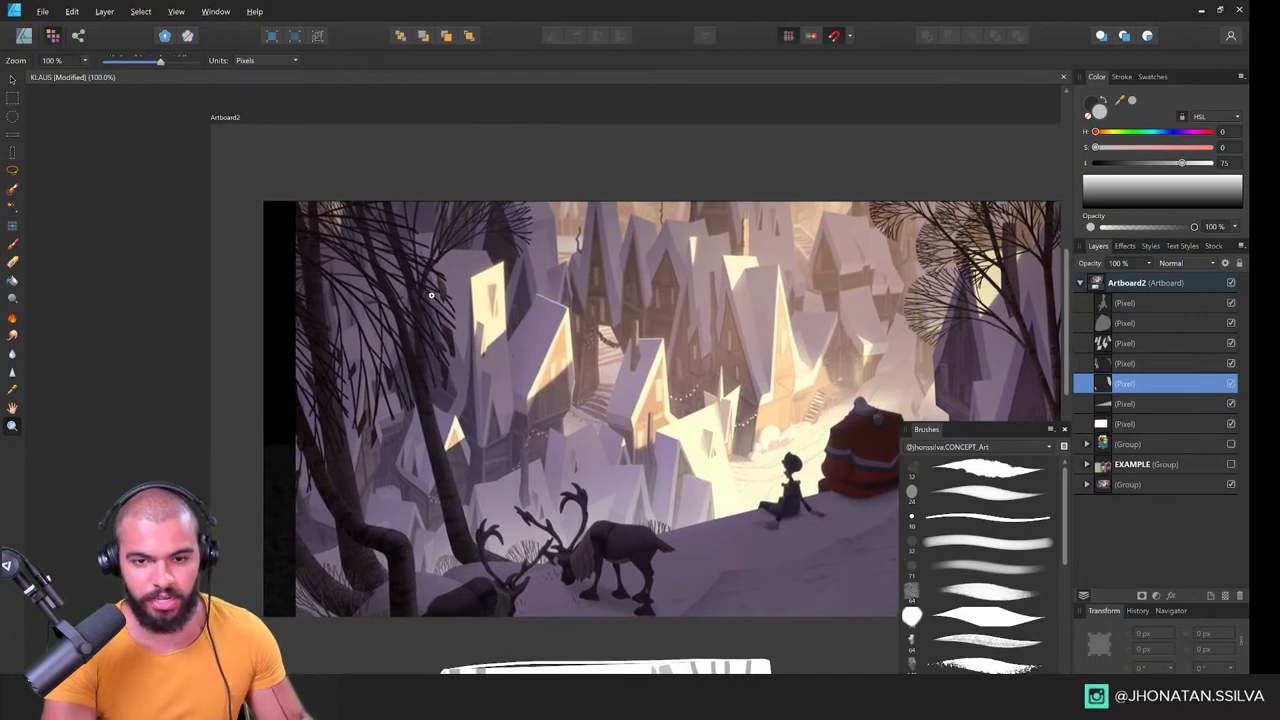
pyautogui.scroll(-1, 715, 420)
pyautogui.moveTo(688, 537); pyautogui.dragTo(614, 414)
pyautogui.scroll(1, 606, 544)
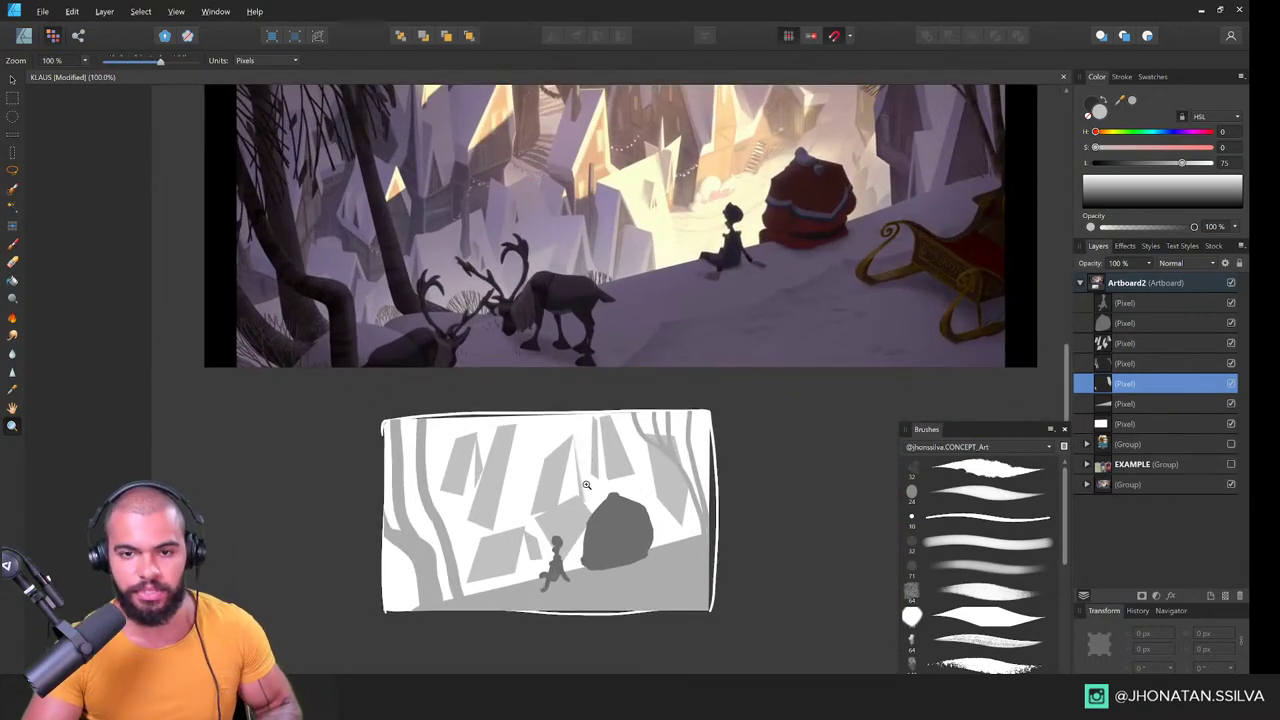
pyautogui.scroll(-3, 586, 484)
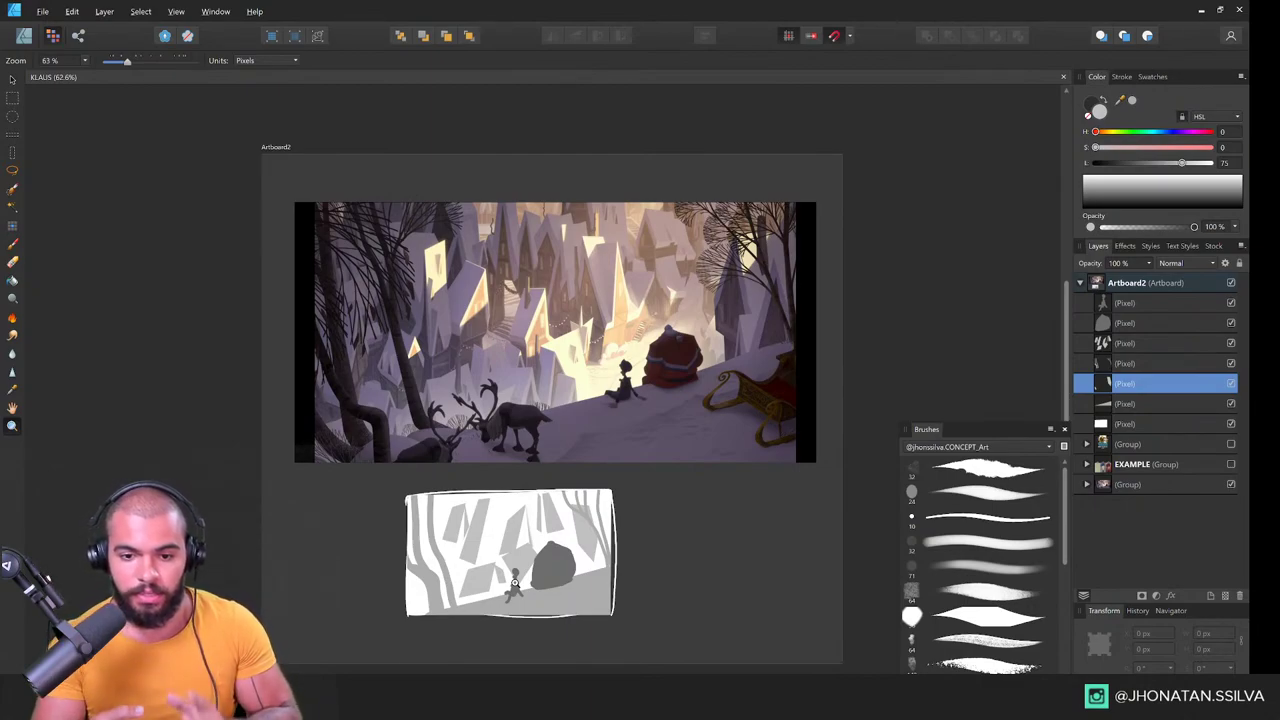
pyautogui.scroll(2, 505, 563)
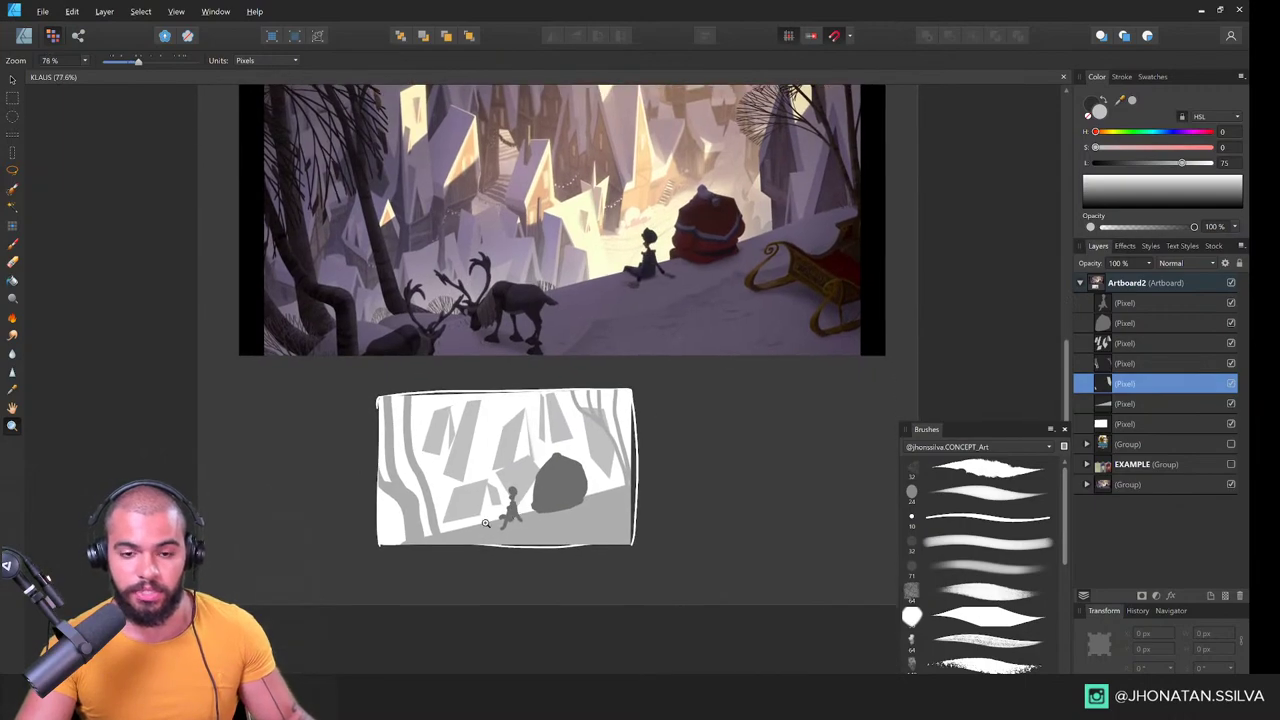
pyautogui.scroll(-2, 509, 494)
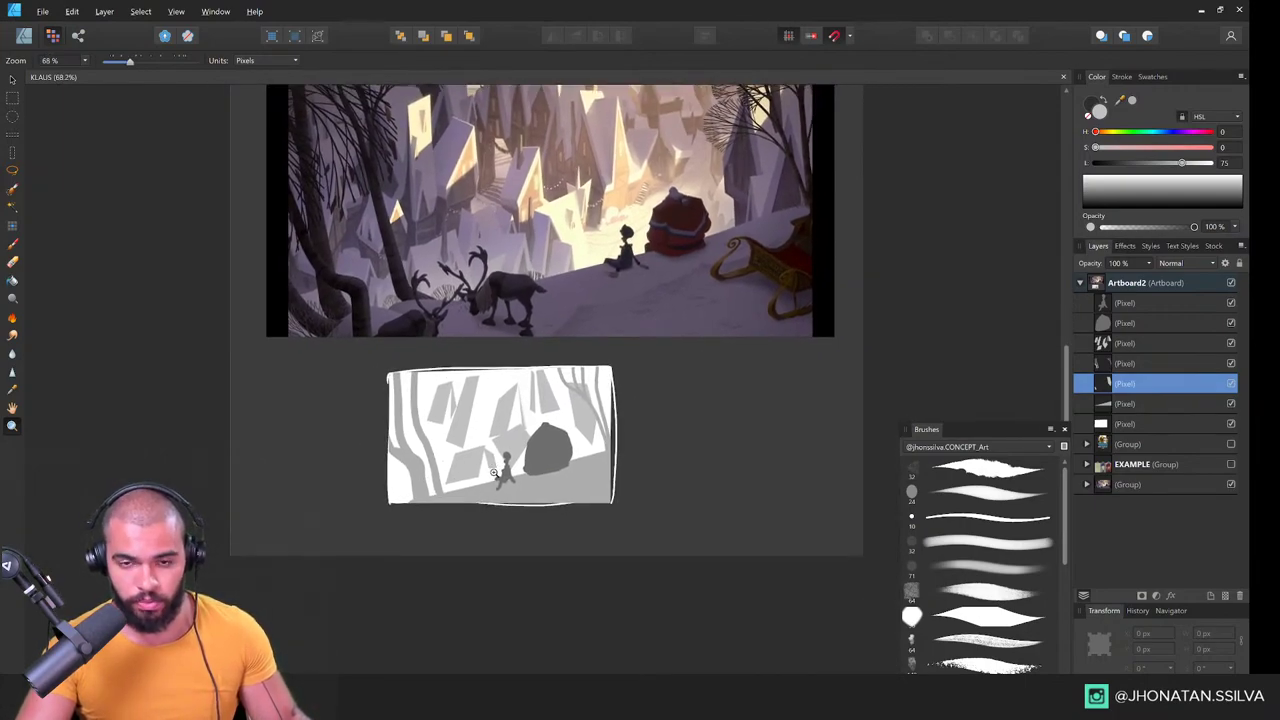
pyautogui.moveTo(503, 445); pyautogui.dragTo(500, 415)
pyautogui.moveTo(533, 262); pyautogui.dragTo(509, 441)
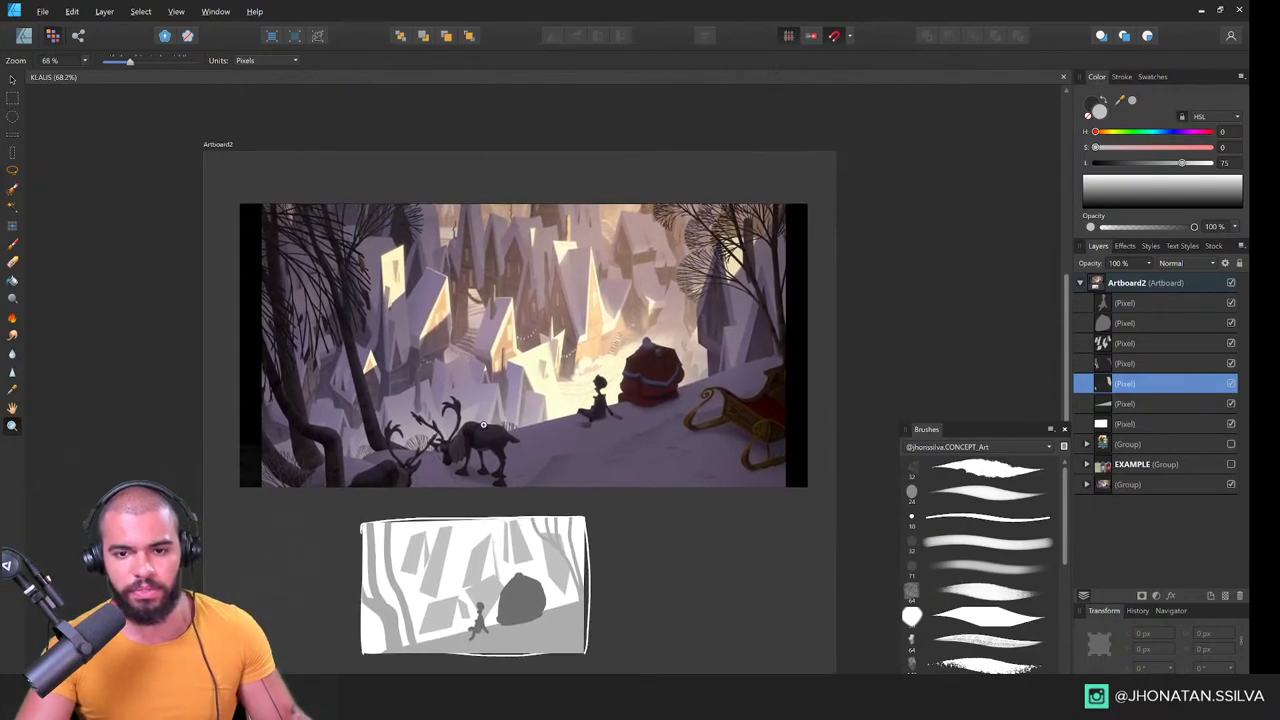
pyautogui.moveTo(470, 500); pyautogui.dragTo(478, 457)
pyautogui.scroll(-1, 478, 457)
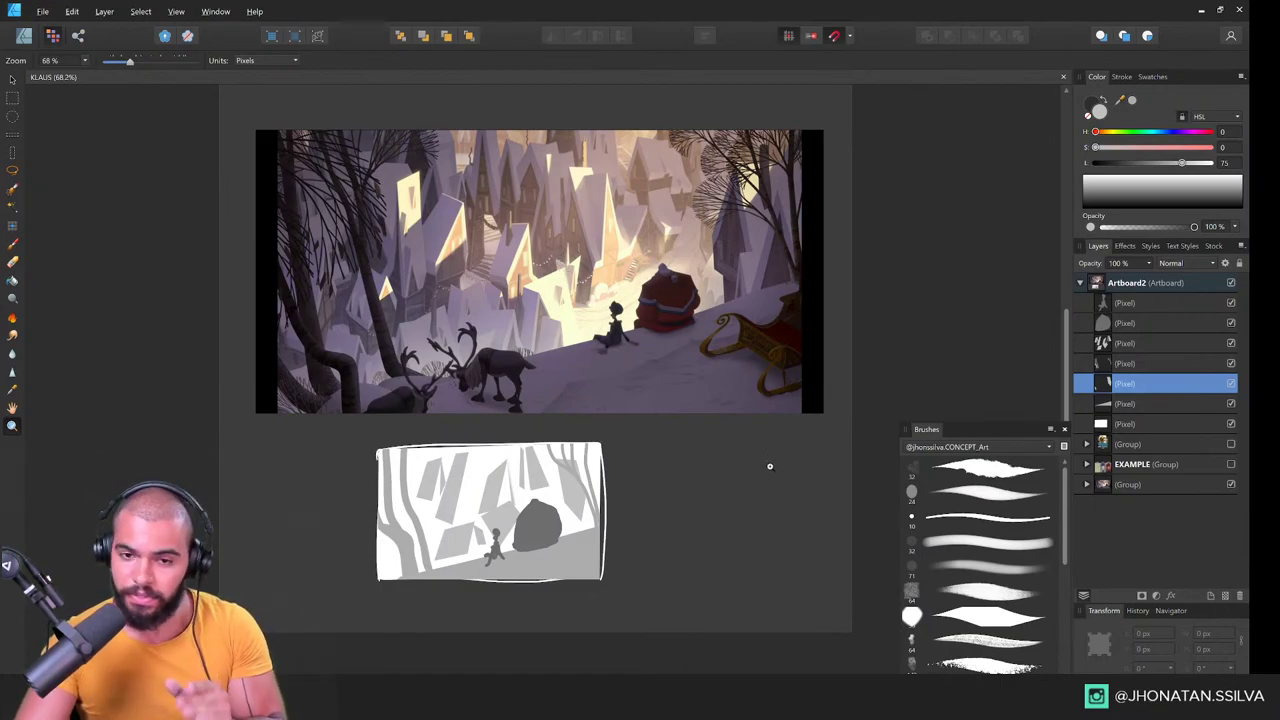
pyautogui.moveTo(492, 536)
pyautogui.mouseDown()
pyautogui.moveTo(546, 567)
pyautogui.moveTo(600, 401)
pyautogui.moveTo(524, 497)
pyautogui.mouseUp()
pyautogui.scroll(-3, 546, 567)
# Step: Group all the value thumbnail's layers and move the group to the artboard's lower-left area beneath the reference painting
pyautogui.click(1150, 302)
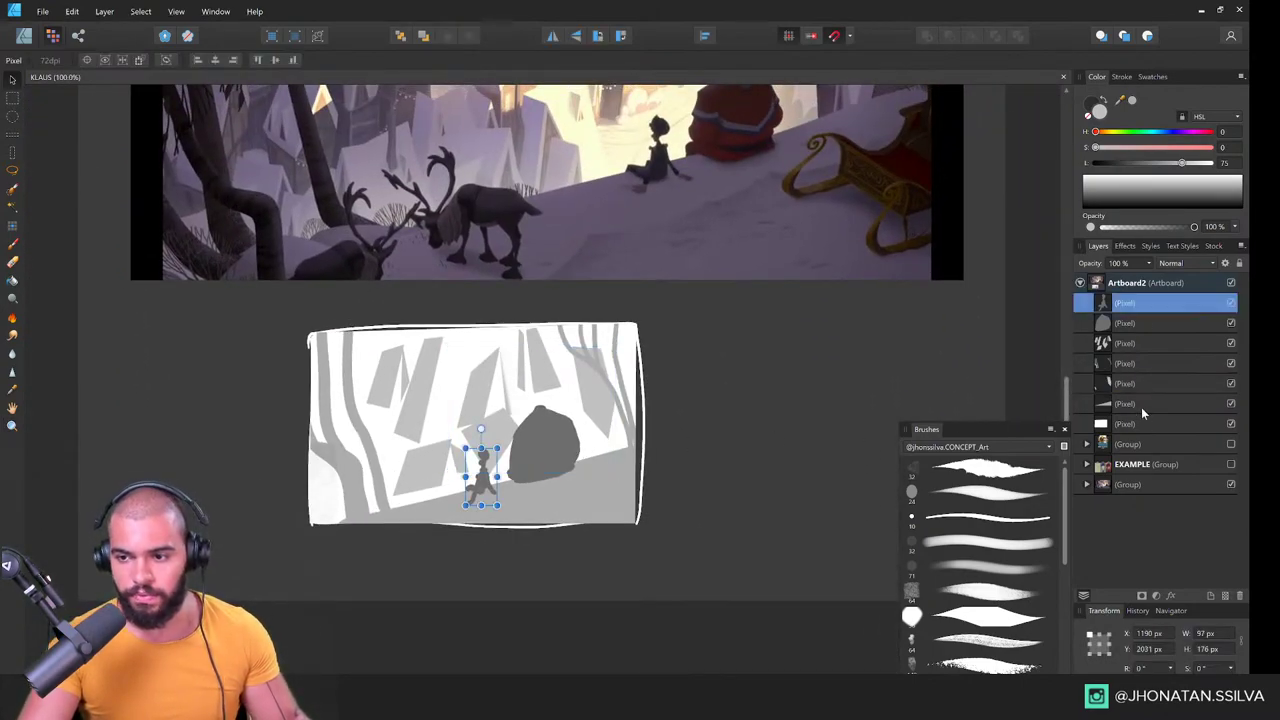
pyautogui.keyDown('shift'); pyautogui.click(1141, 405); pyautogui.keyUp('shift')
pyautogui.keyDown('shift'); pyautogui.click(1141, 424); pyautogui.keyUp('shift')
pyautogui.hotkey('ctrl', 'g')
pyautogui.moveTo(543, 443); pyautogui.dragTo(322, 438)
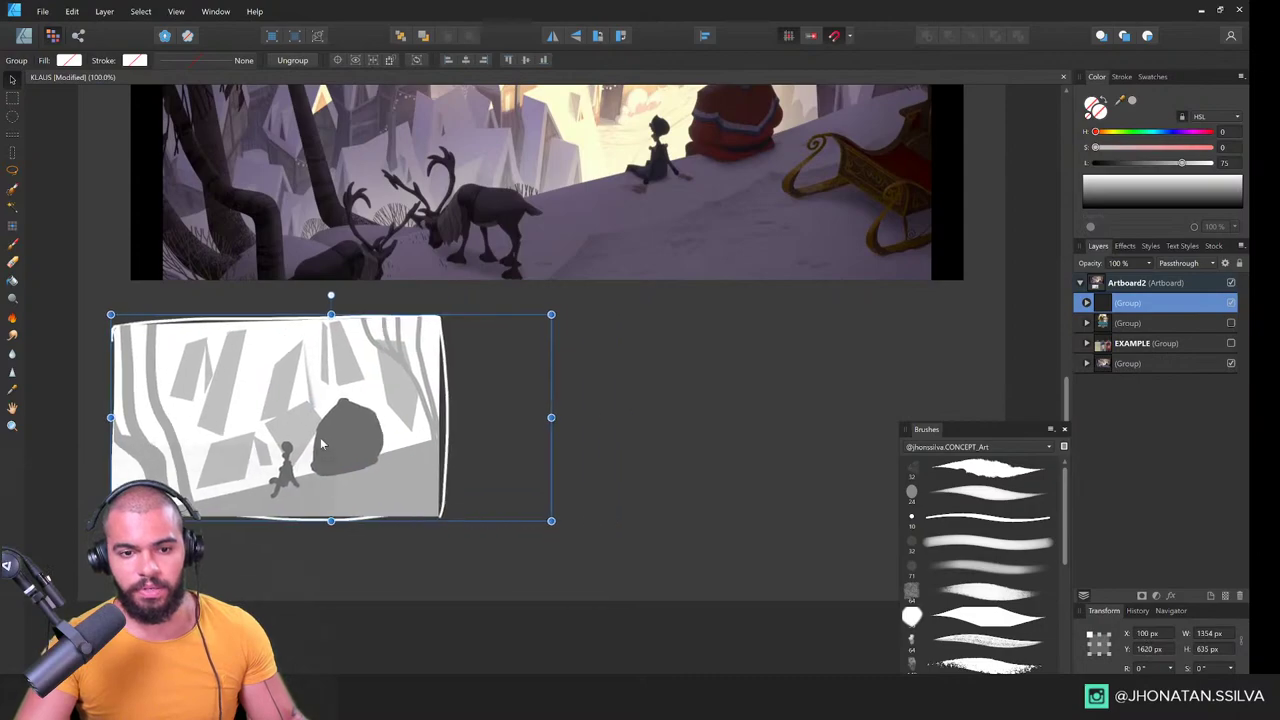
pyautogui.moveTo(440, 440); pyautogui.dragTo(374, 461)
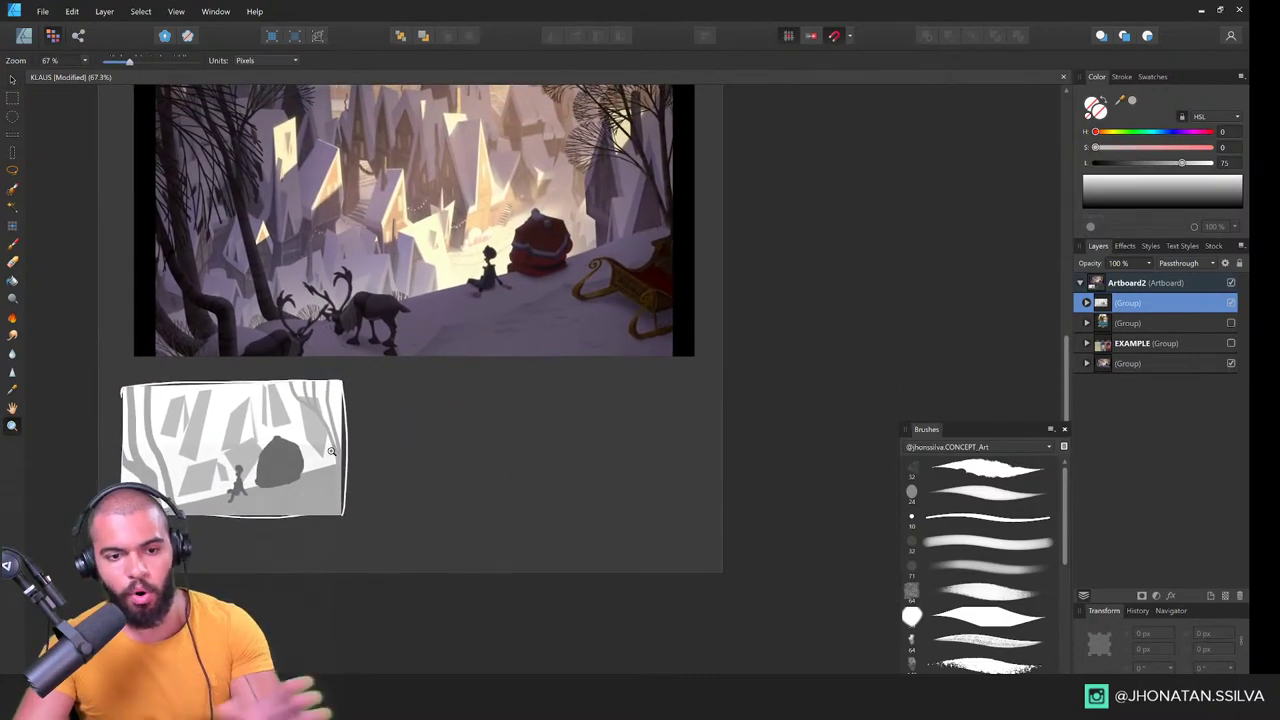
pyautogui.keyDown('alt'); pyautogui.click(371, 440); pyautogui.keyUp('alt')
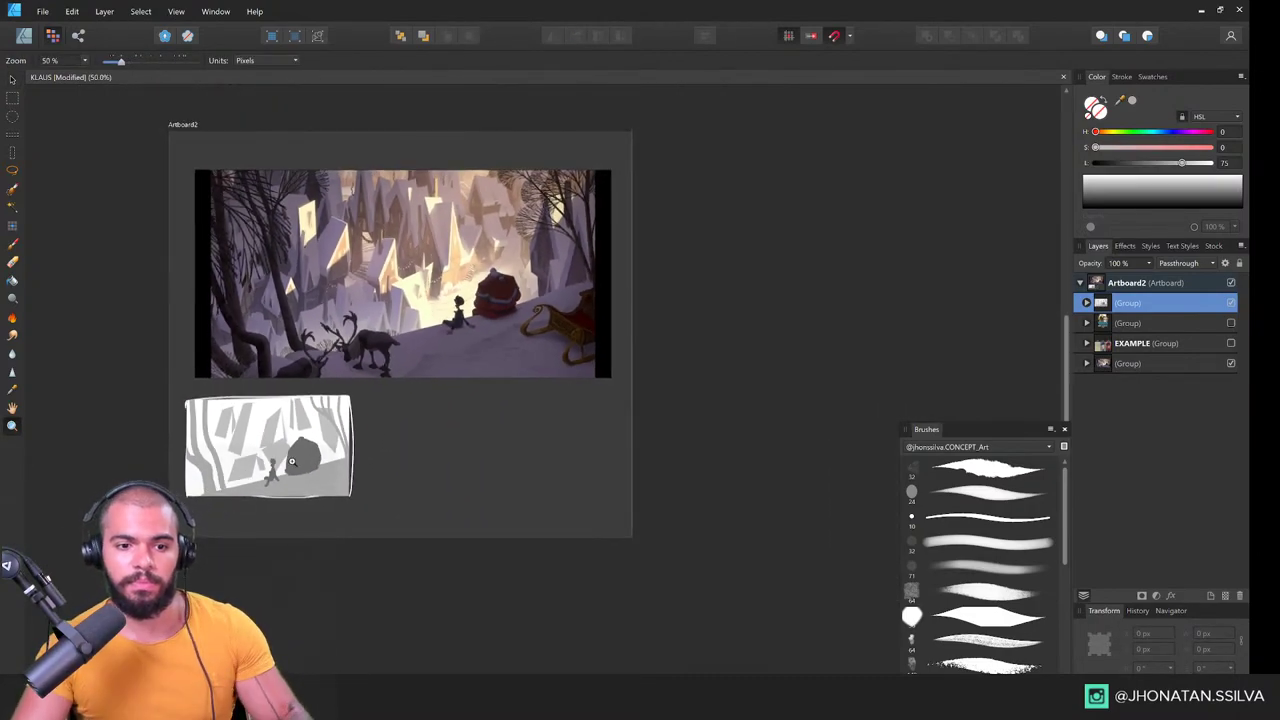
pyautogui.click(1087, 303)
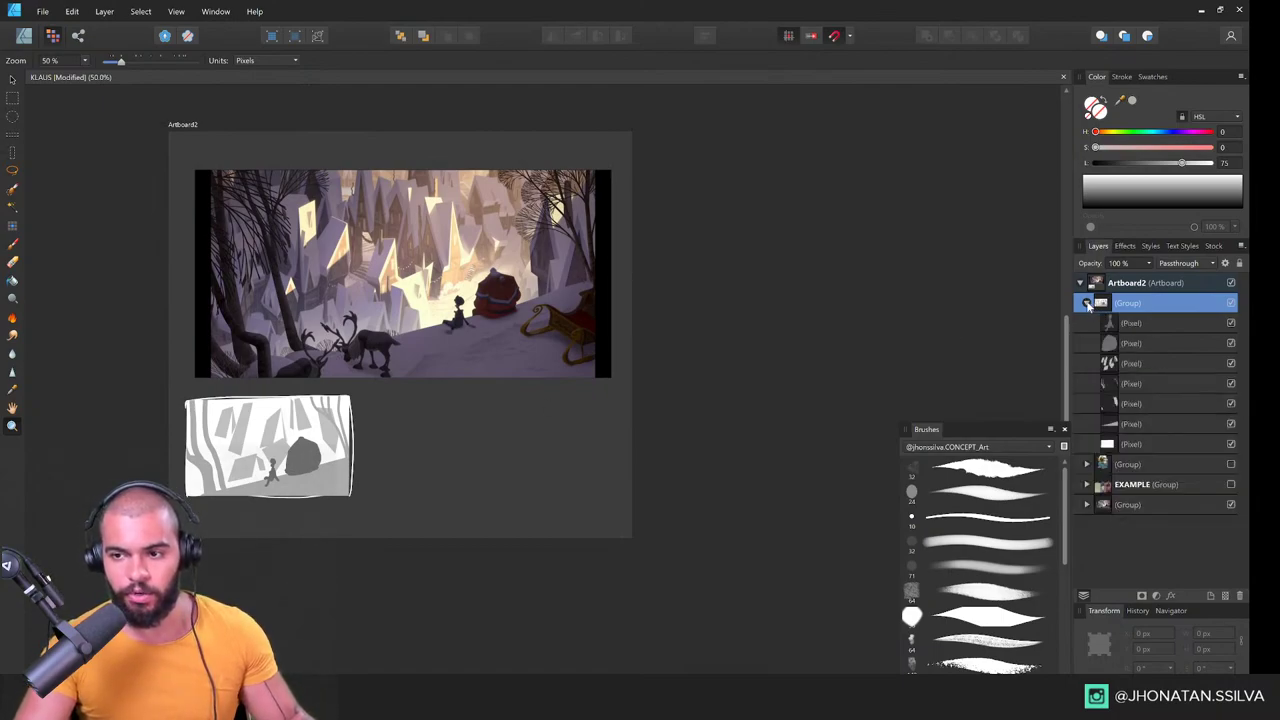
pyautogui.moveTo(357, 360); pyautogui.dragTo(390, 366)
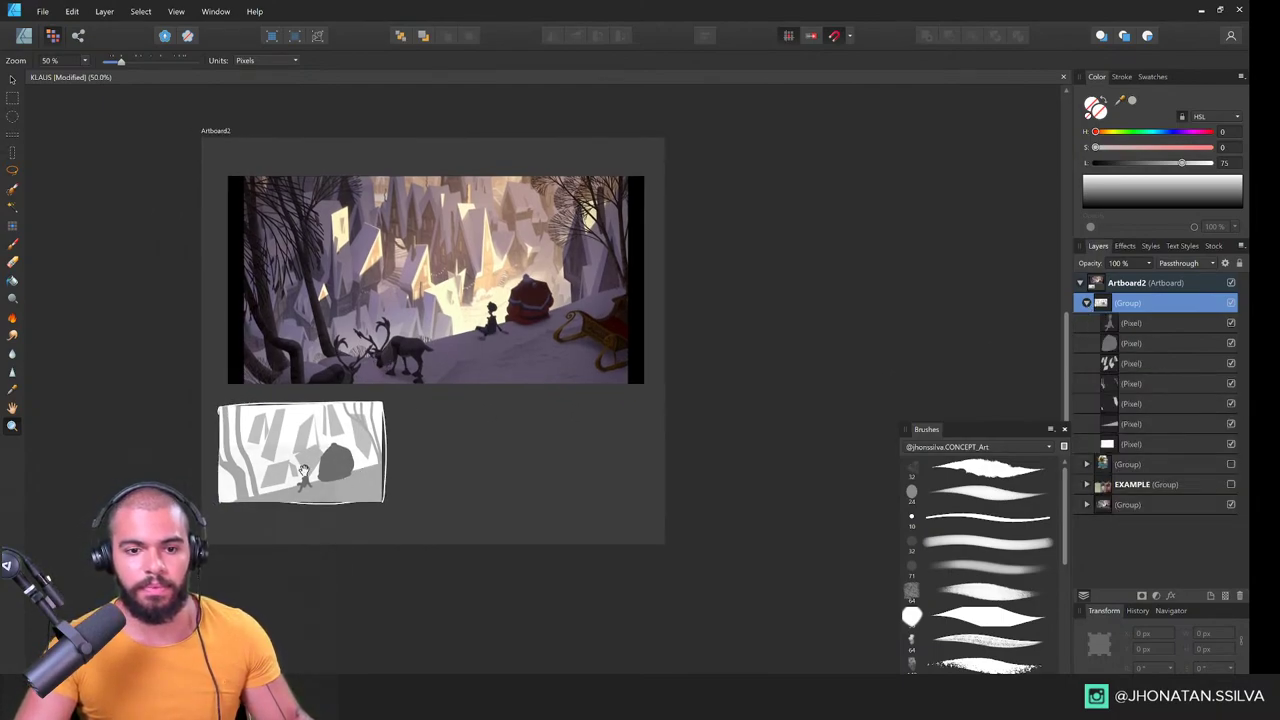
pyautogui.moveTo(399, 419); pyautogui.dragTo(437, 443)
pyautogui.scroll(1, 428, 352)
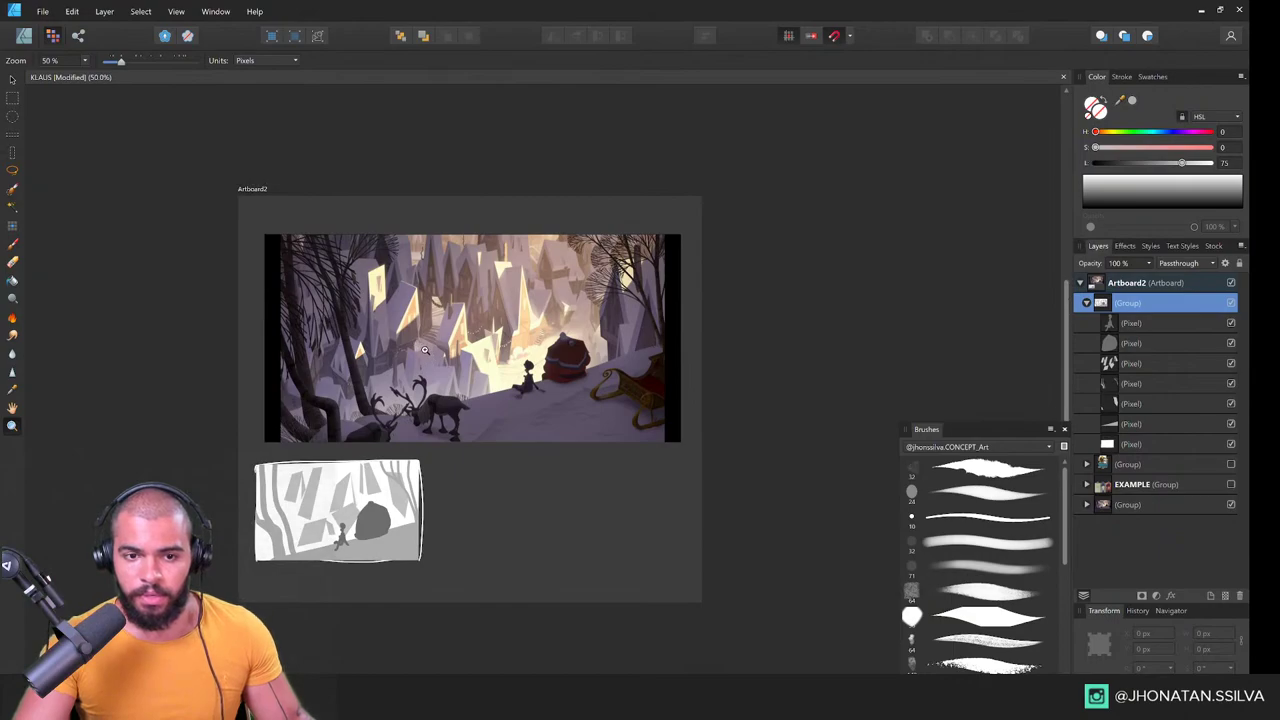
pyautogui.click(1087, 303)
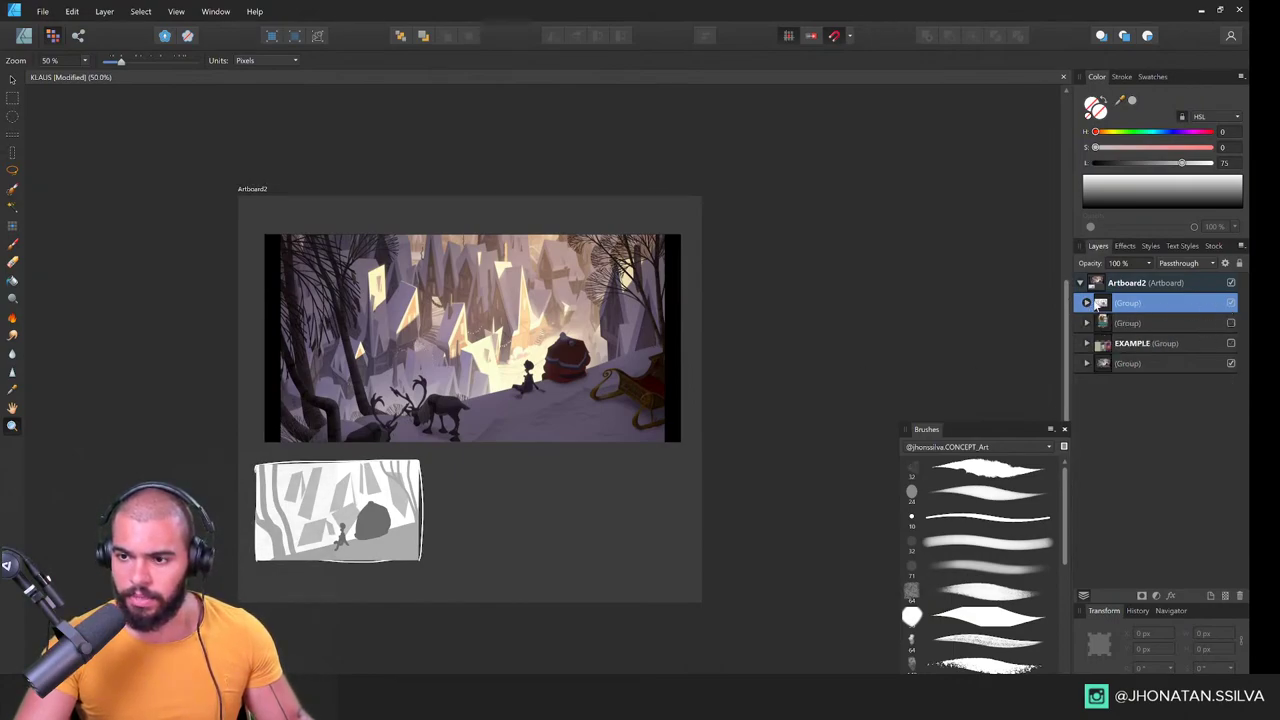
# Step: Hide the thumbnail group and, inside the reference group, show image 1.png in place of 4.png
pyautogui.click(1231, 303)
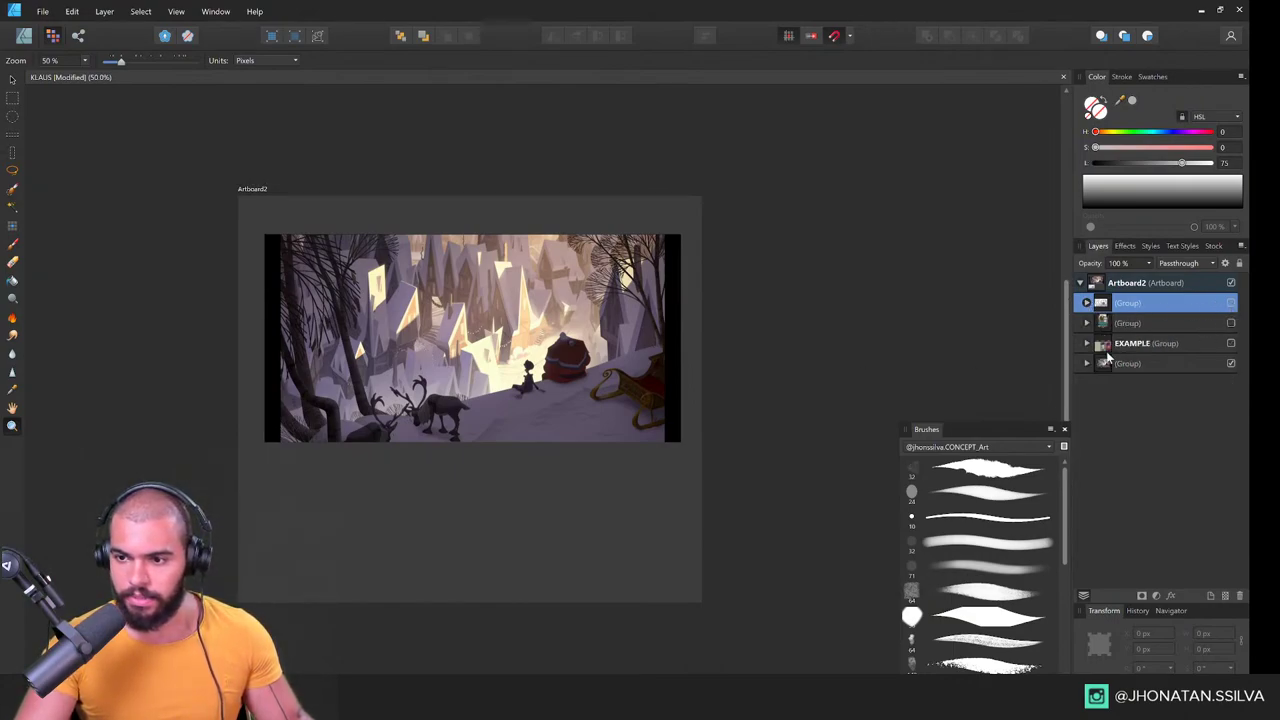
pyautogui.click(1087, 366)
pyautogui.scroll(-3, 1168, 438)
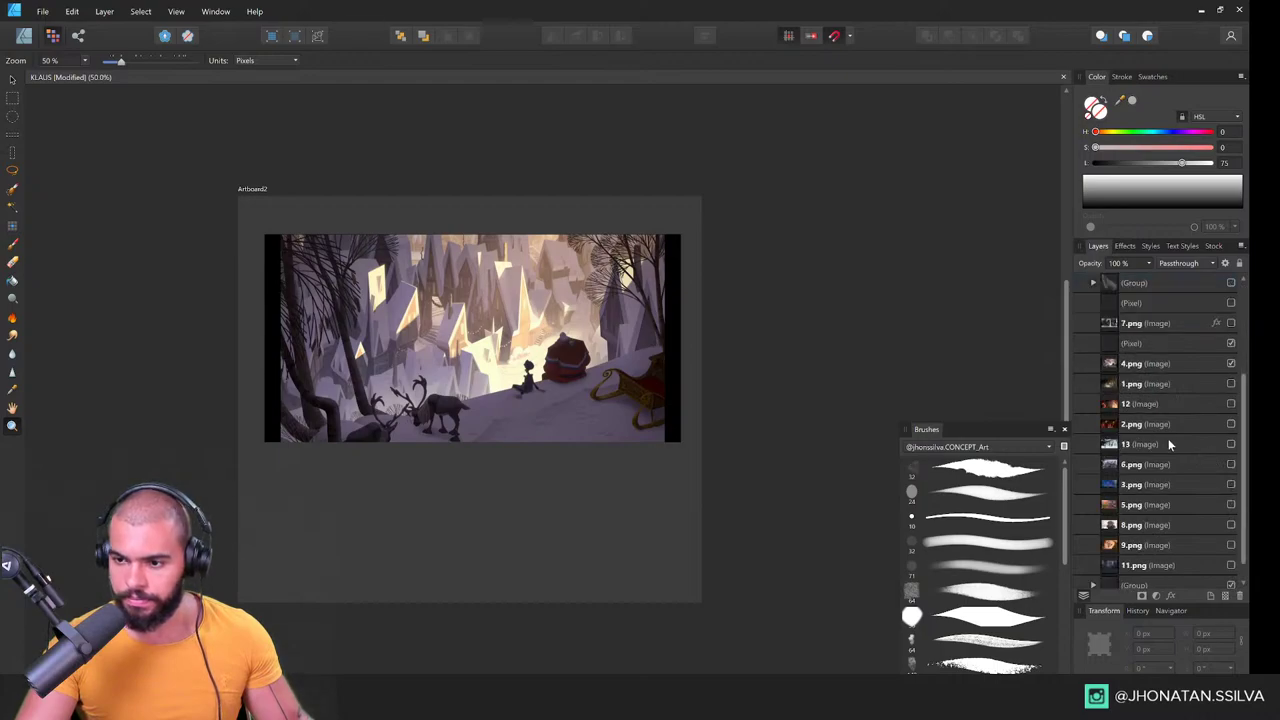
pyautogui.click(1185, 383)
pyautogui.click(1231, 364)
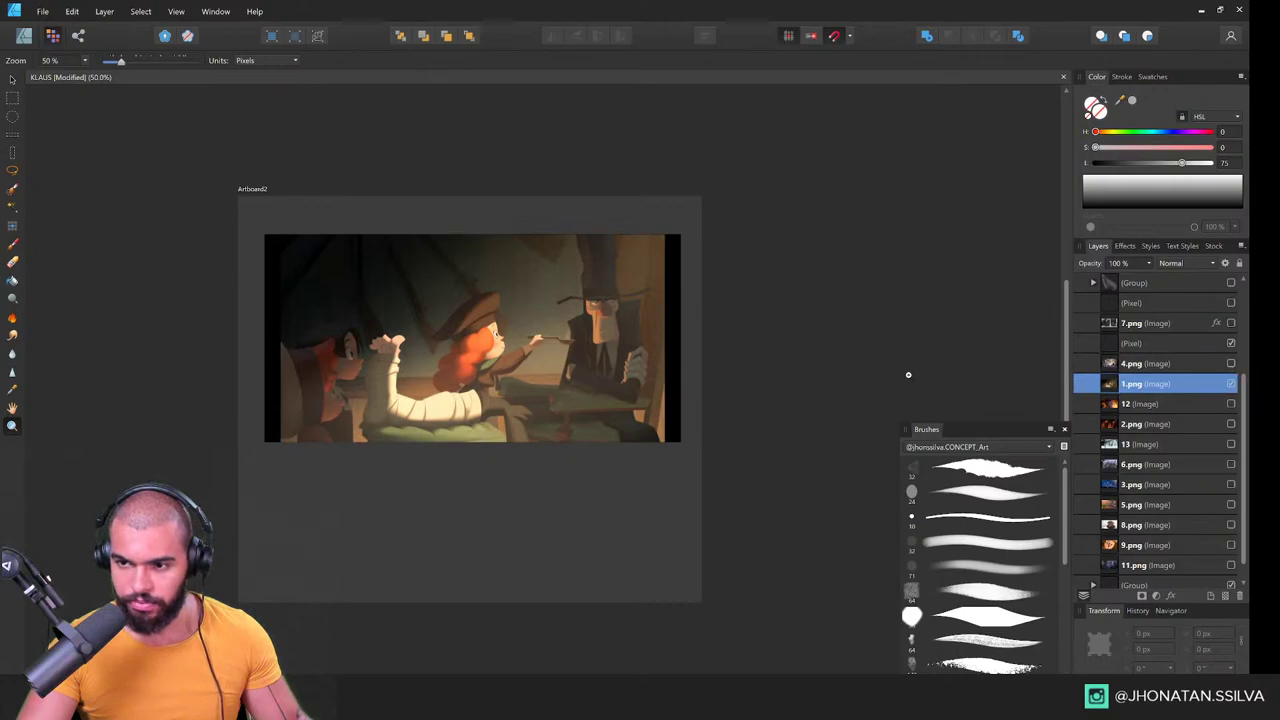
# Step: Examine the reference of the red-haired girl feeding the man in the top hat, comparing its shapes and lighting
pyautogui.scroll(4, 501, 321)
pyautogui.scroll(1, 488, 346)
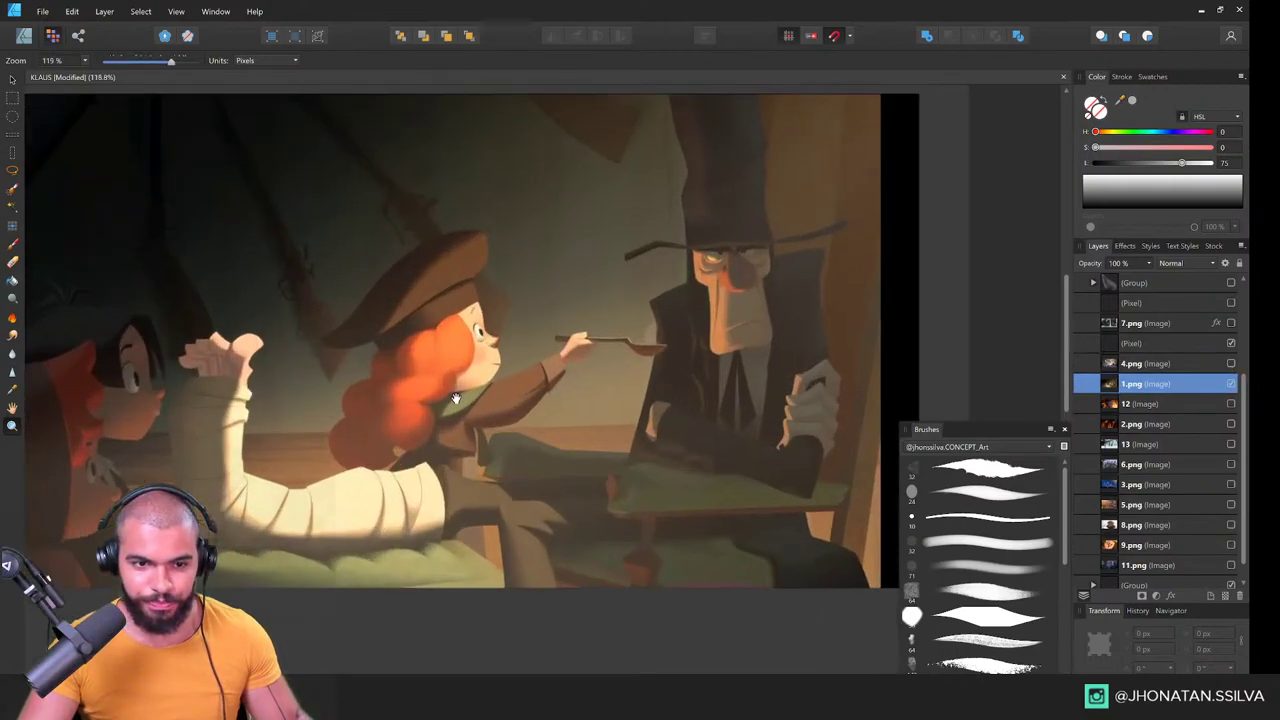
pyautogui.moveTo(455, 398); pyautogui.dragTo(499, 397)
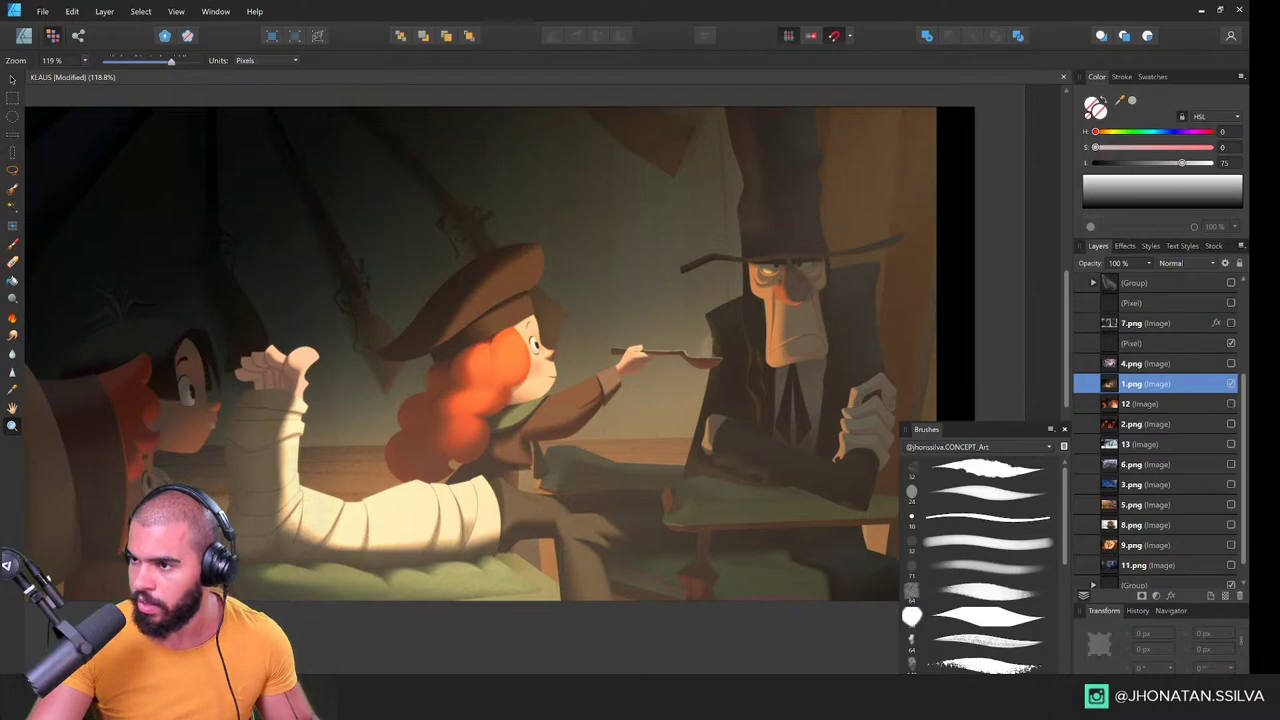
pyautogui.hotkey('alt', 'Tab')
pyautogui.scroll(1, 533, 392)
pyautogui.moveTo(480, 417); pyautogui.dragTo(510, 419)
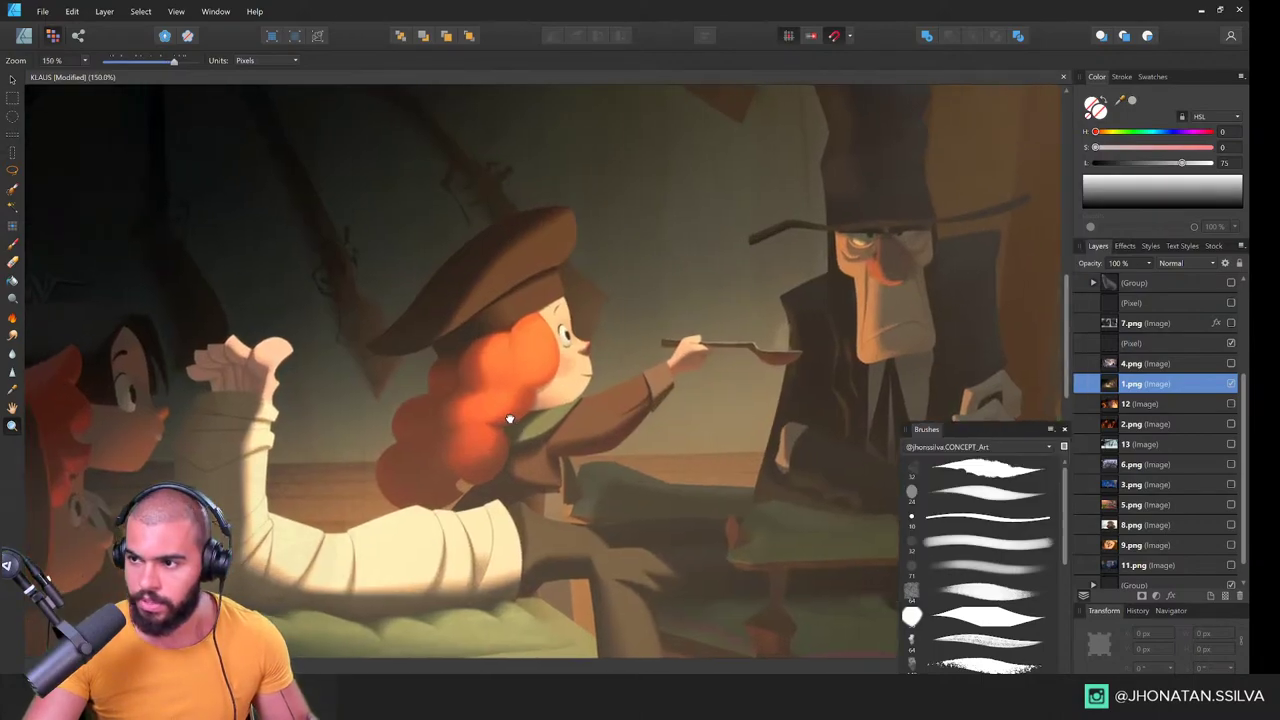
pyautogui.keyDown('alt'); pyautogui.click(509, 419); pyautogui.keyUp('alt')
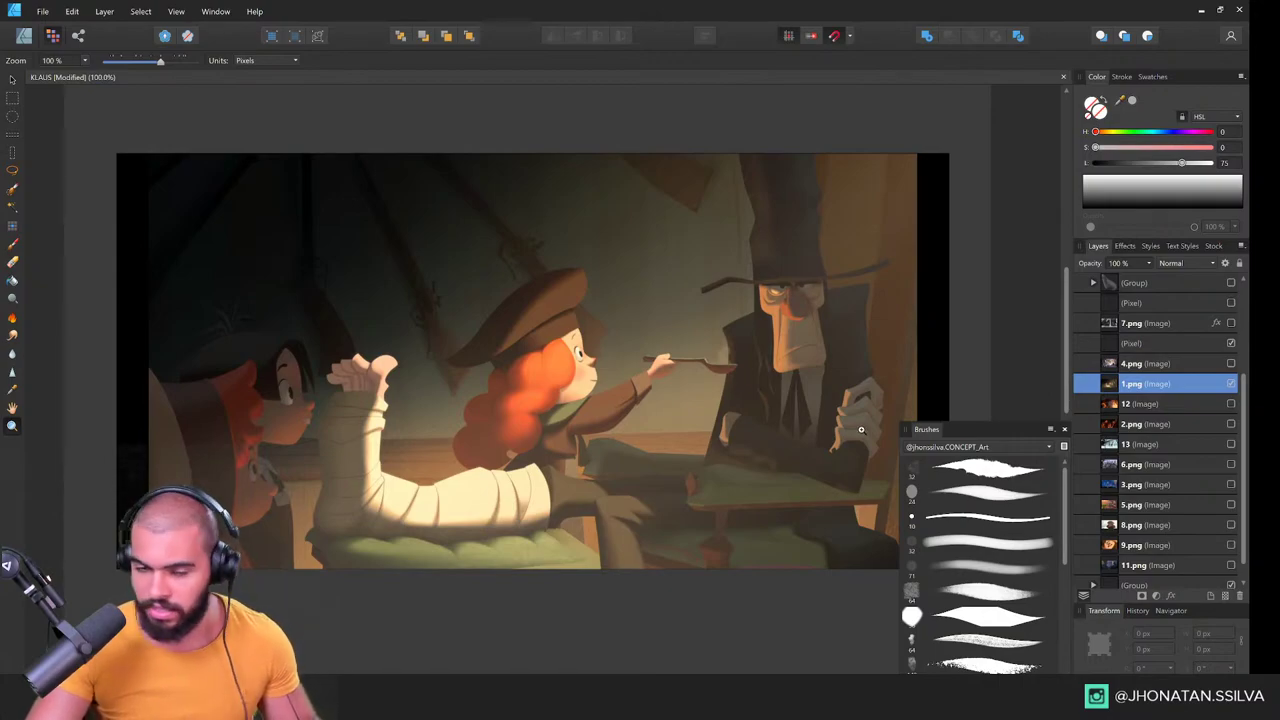
pyautogui.moveTo(625, 453); pyautogui.dragTo(584, 415)
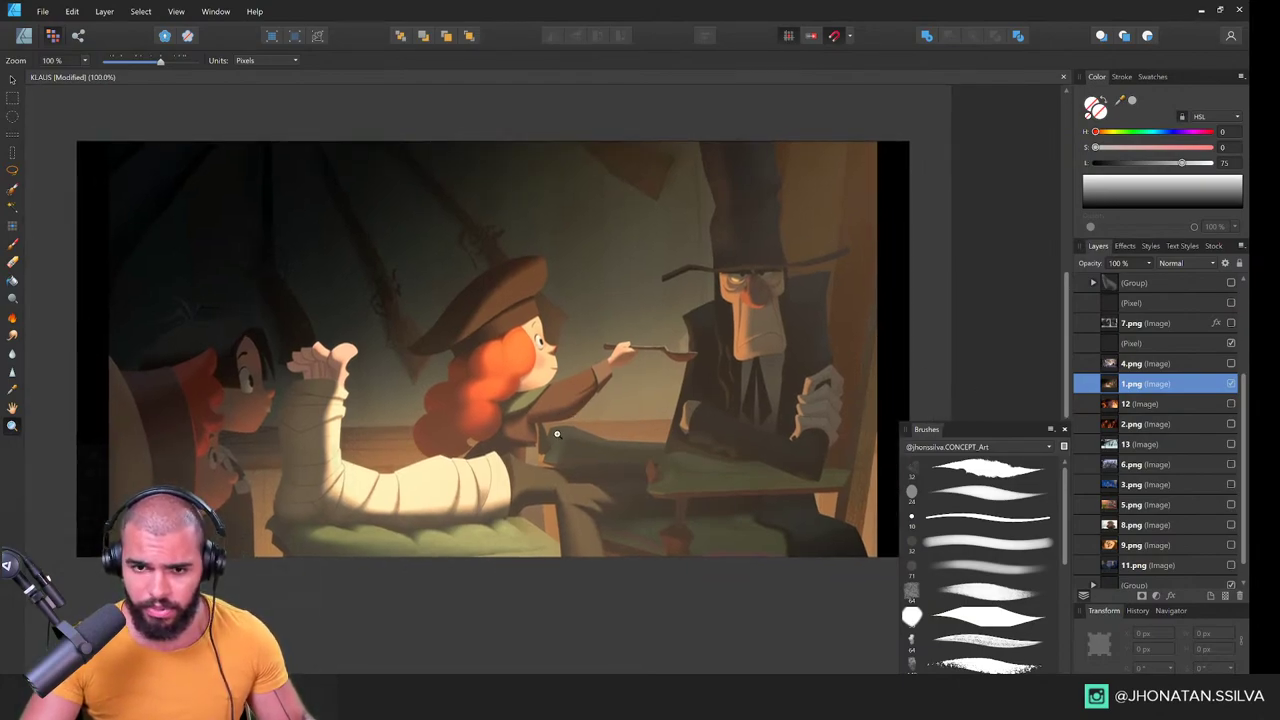
pyautogui.hscroll(2, 556, 428)
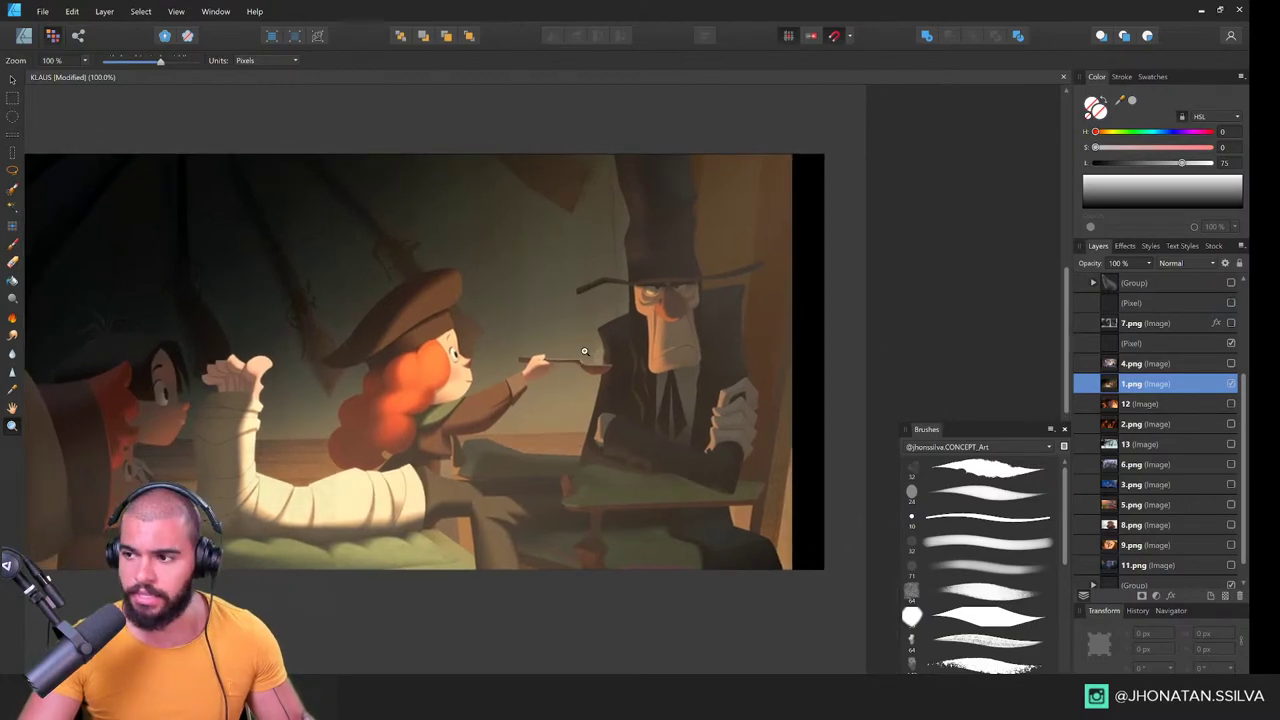
pyautogui.hotkey('alt', 'Tab')
pyautogui.click(1002, 232)
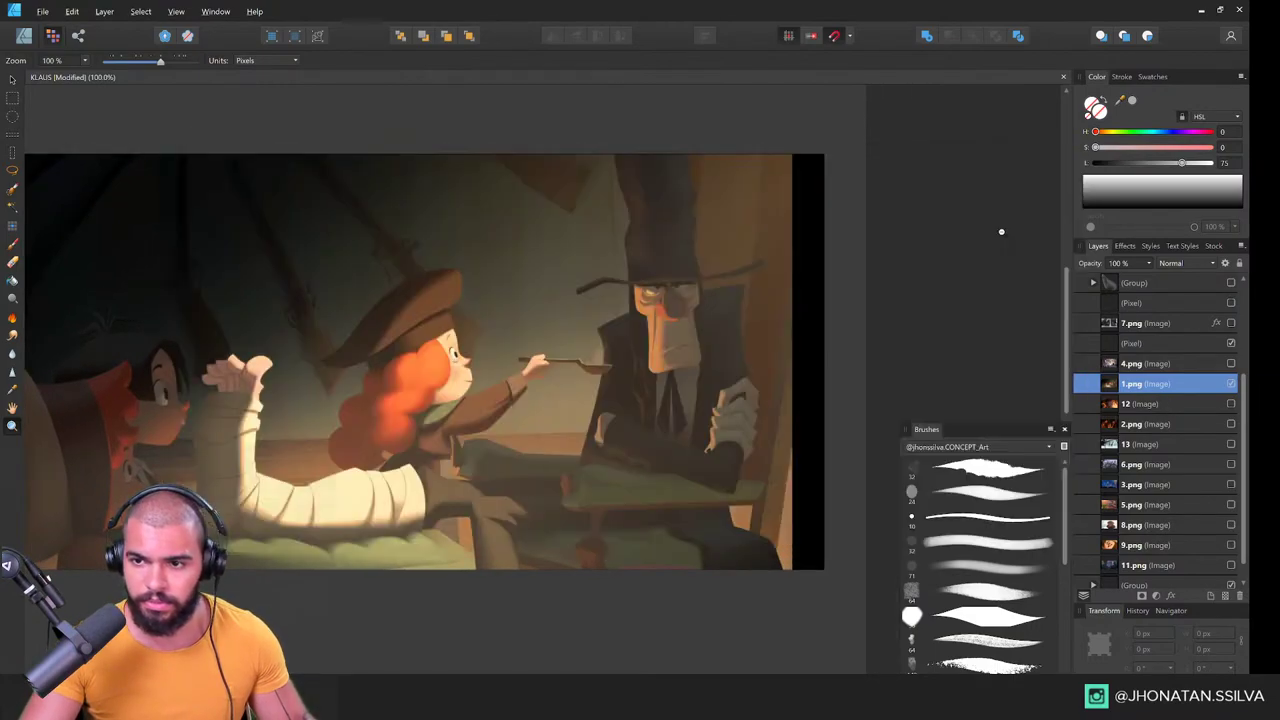
# Step: Add a pixel layer above 1.png for the man's face and set the brush colour to red, saturation 62 and lightness 33
pyautogui.moveTo(451, 427); pyautogui.dragTo(578, 282)
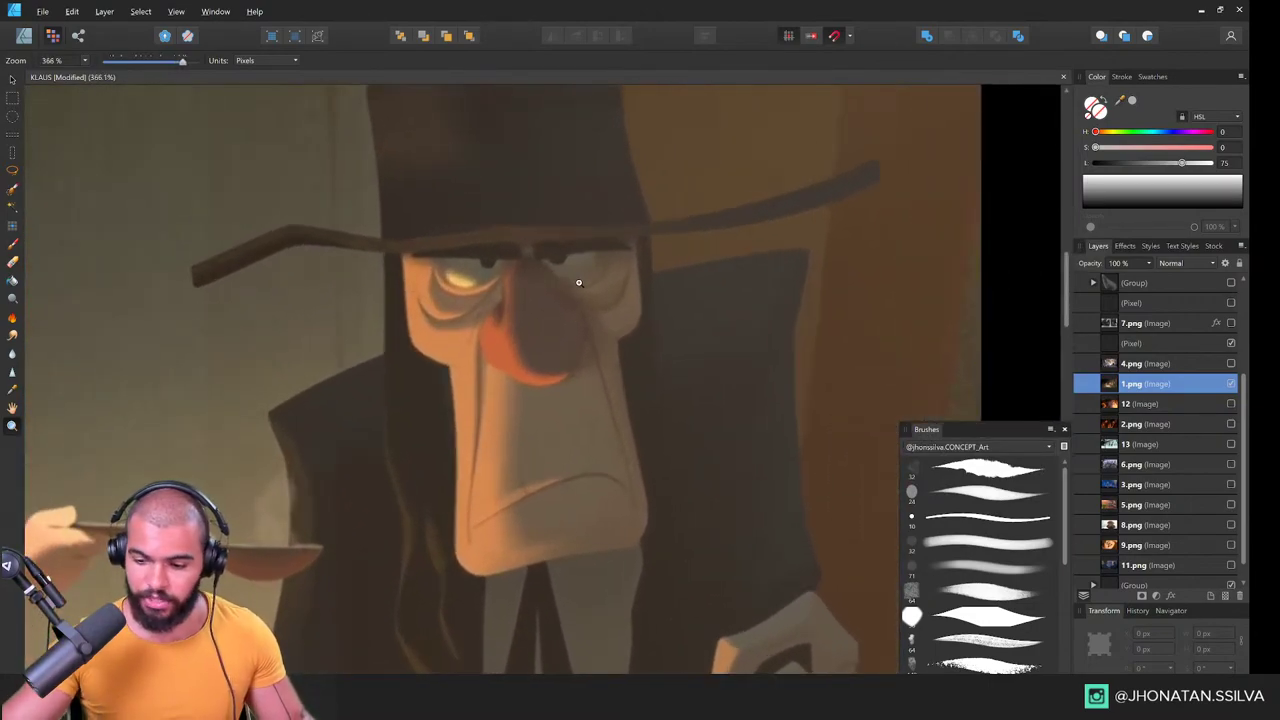
pyautogui.hotkey('ctrl', 'shift', 'n')
pyautogui.press('b')
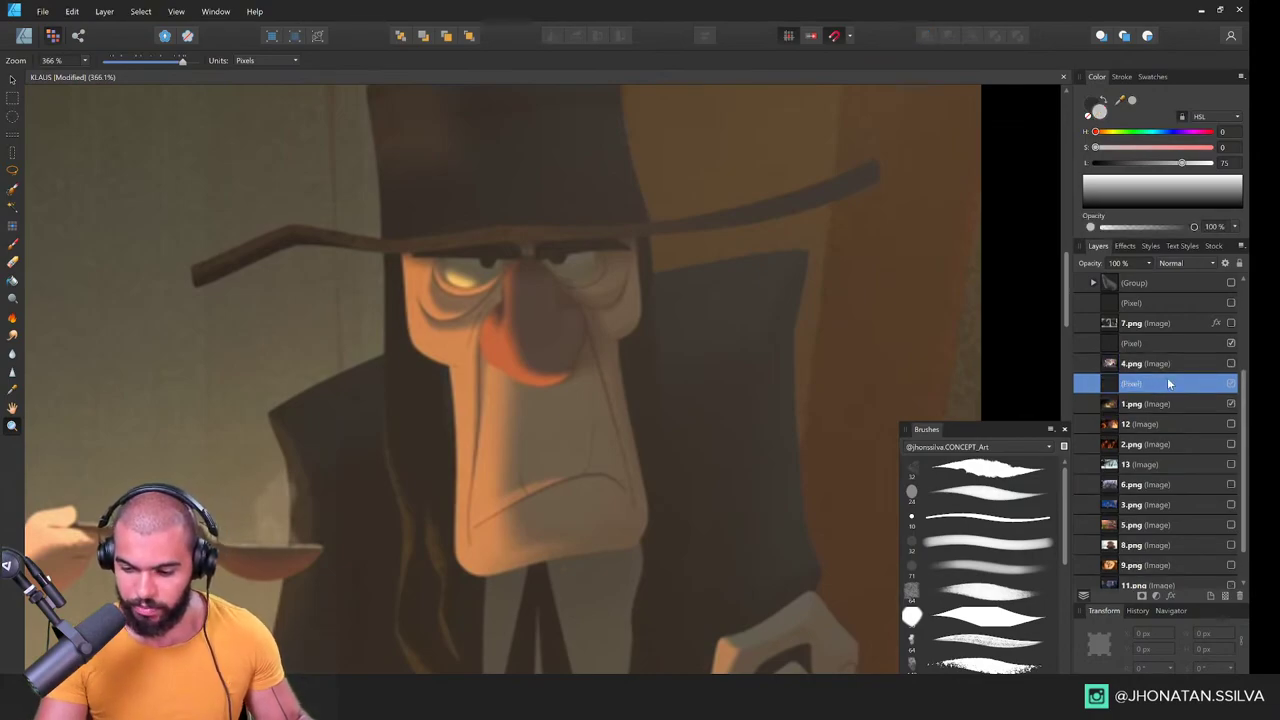
pyautogui.scroll(-2, 667, 380)
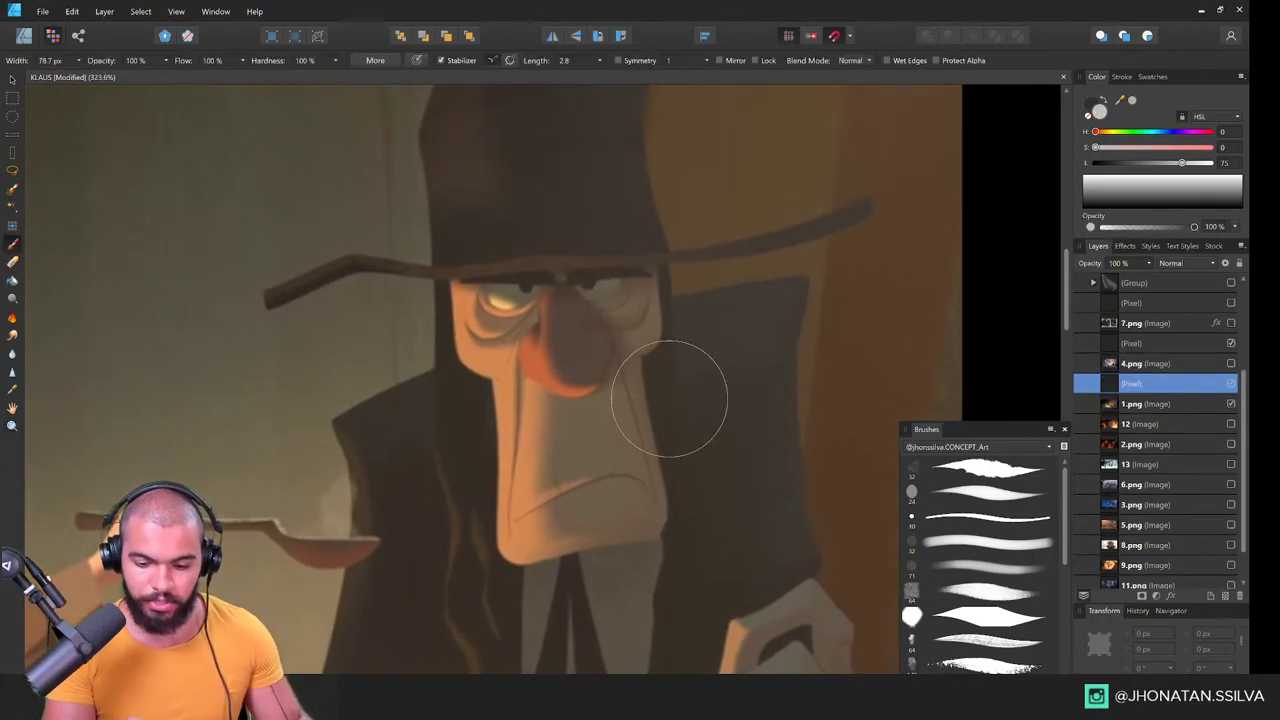
pyautogui.moveTo(1153, 148); pyautogui.dragTo(1166, 148)
pyautogui.moveTo(1164, 163); pyautogui.dragTo(1132, 163)
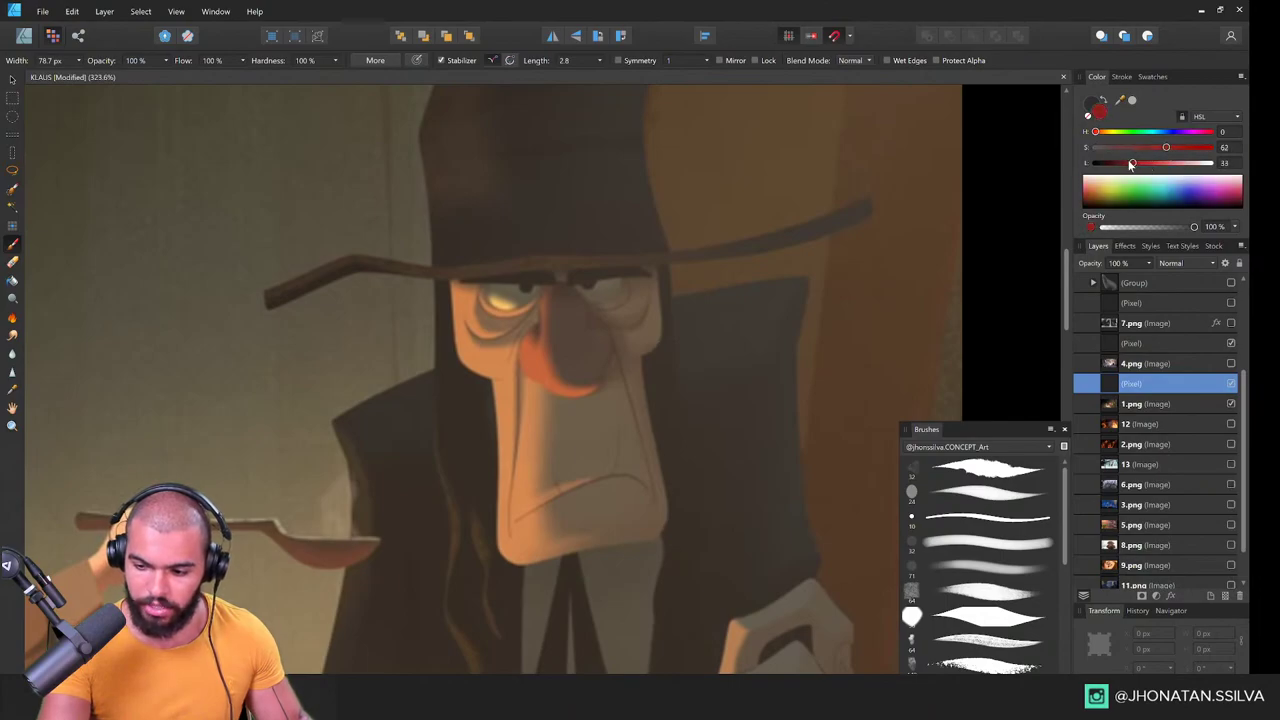
# Step: Add a second pixel layer above 1.png and darken the brush colour to saturation 22 and lightness 15
pyautogui.hotkey('ctrl', 'shift', 'n')
pyautogui.hotkey('ctrl', 'space')
pyautogui.moveTo(631, 360); pyautogui.dragTo(556, 349)
pyautogui.moveTo(631, 308)
pyautogui.mouseDown()
pyautogui.moveTo(606, 346)
pyautogui.moveTo(540, 350)
pyautogui.moveTo(663, 311)
pyautogui.moveTo(635, 337)
pyautogui.moveTo(573, 337)
pyautogui.moveTo(583, 360)
pyautogui.mouseUp()
pyautogui.hotkey('ctrl', 'space')
pyautogui.click(1120, 148)
pyautogui.click(1113, 163)
# Step: Trace the man's straight brow line and the curved lower outlines of both eyes in dark brown
pyautogui.moveTo(477, 282); pyautogui.dragTo(703, 283)
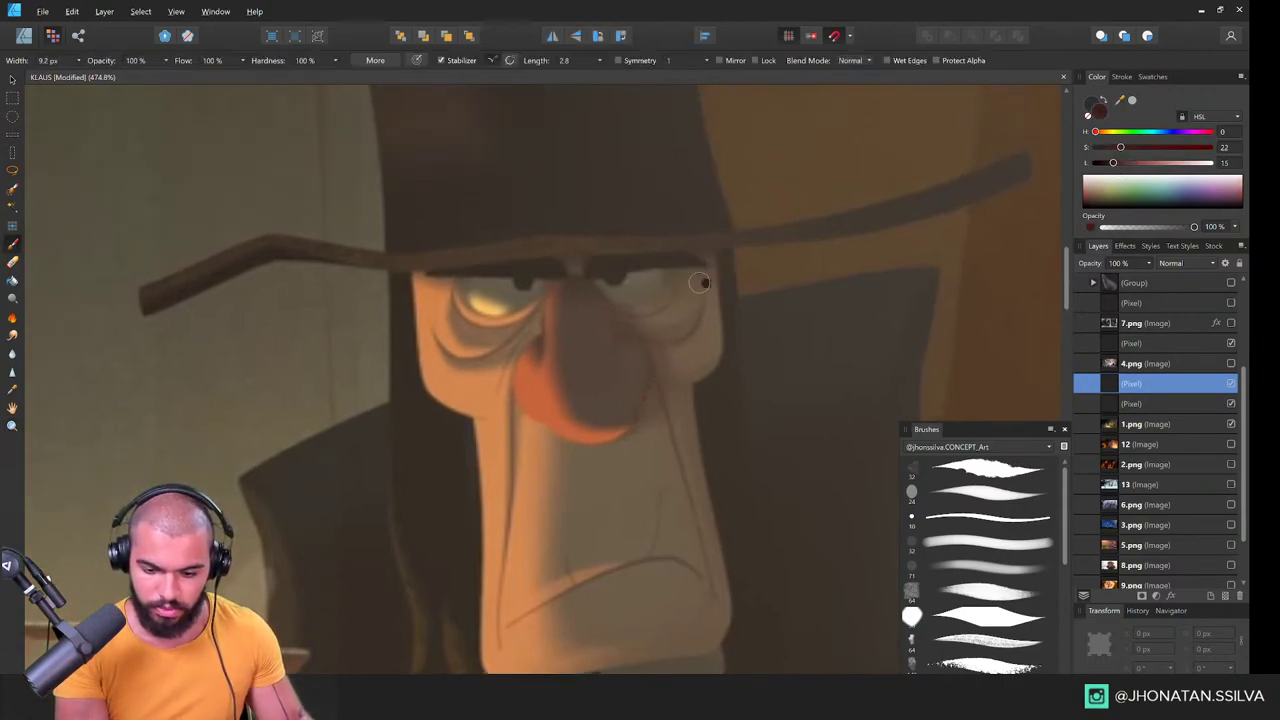
pyautogui.scroll(3, 588, 286)
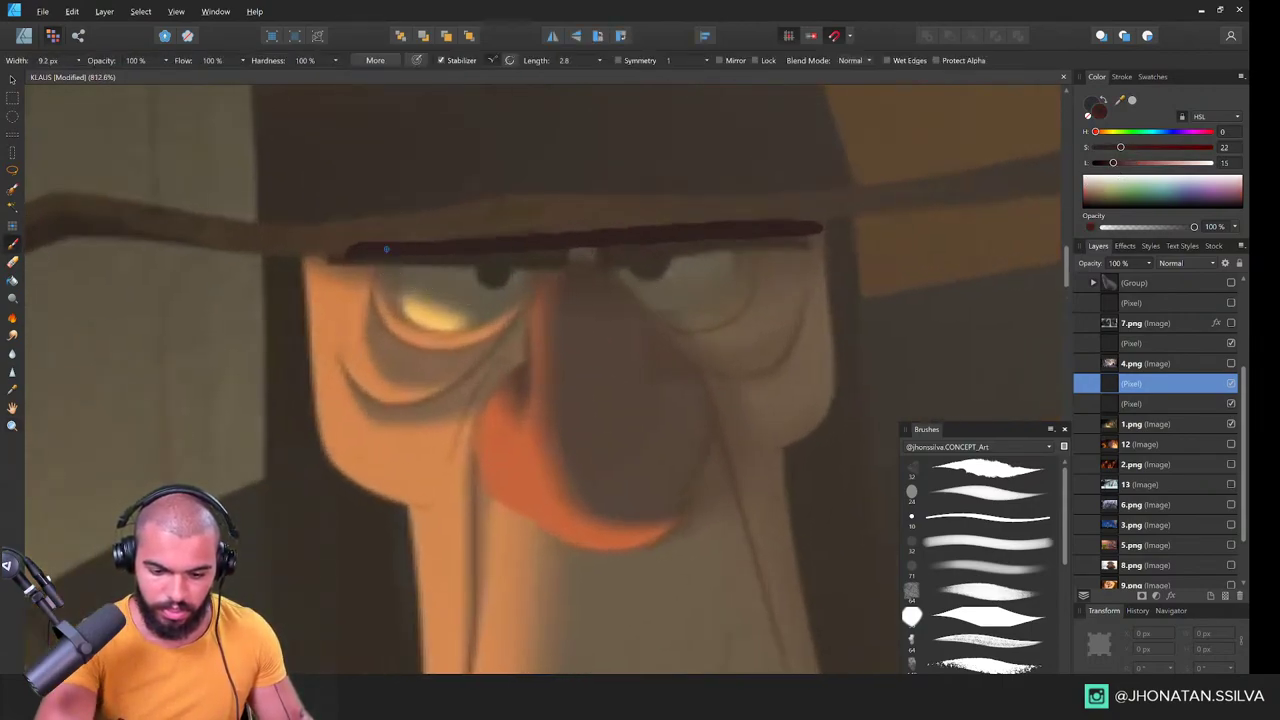
pyautogui.moveTo(372, 260)
pyautogui.mouseDown()
pyautogui.moveTo(460, 334)
pyautogui.moveTo(553, 248)
pyautogui.moveTo(657, 308)
pyautogui.moveTo(775, 232)
pyautogui.mouseUp()
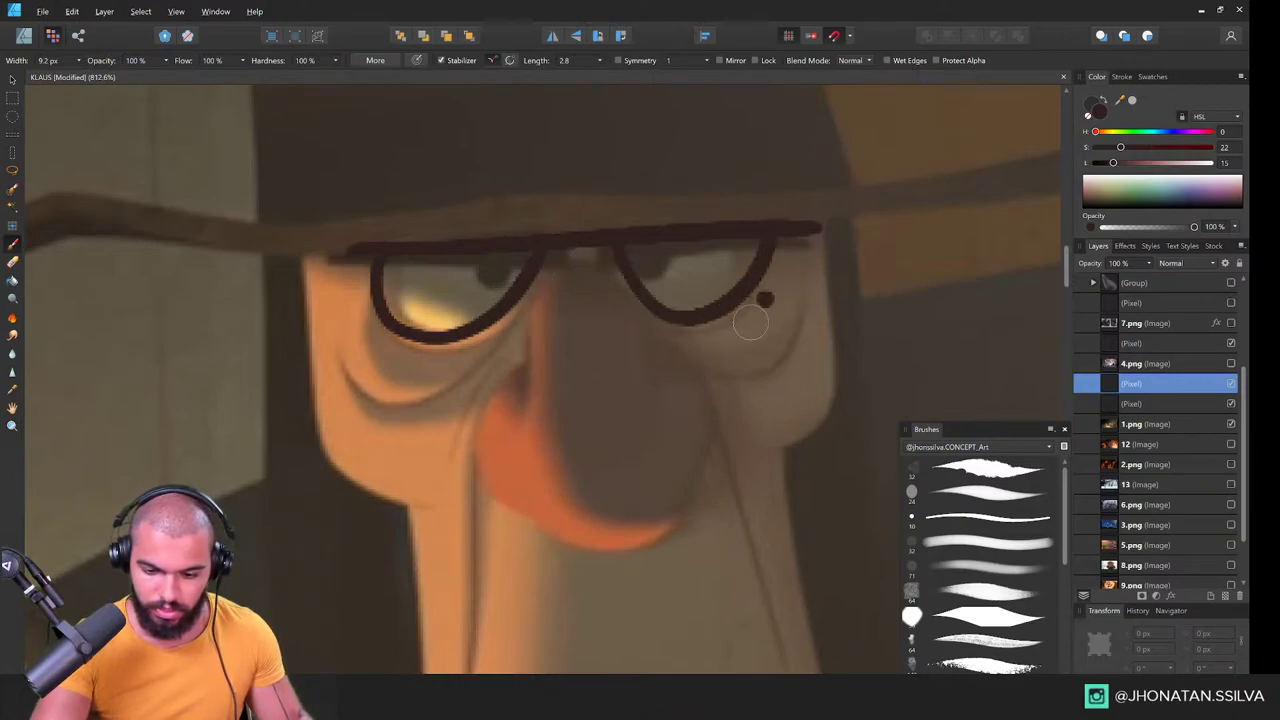
pyautogui.moveTo(740, 328)
pyautogui.mouseDown()
pyautogui.moveTo(652, 391)
pyautogui.moveTo(620, 311)
pyautogui.moveTo(626, 271)
pyautogui.mouseUp()
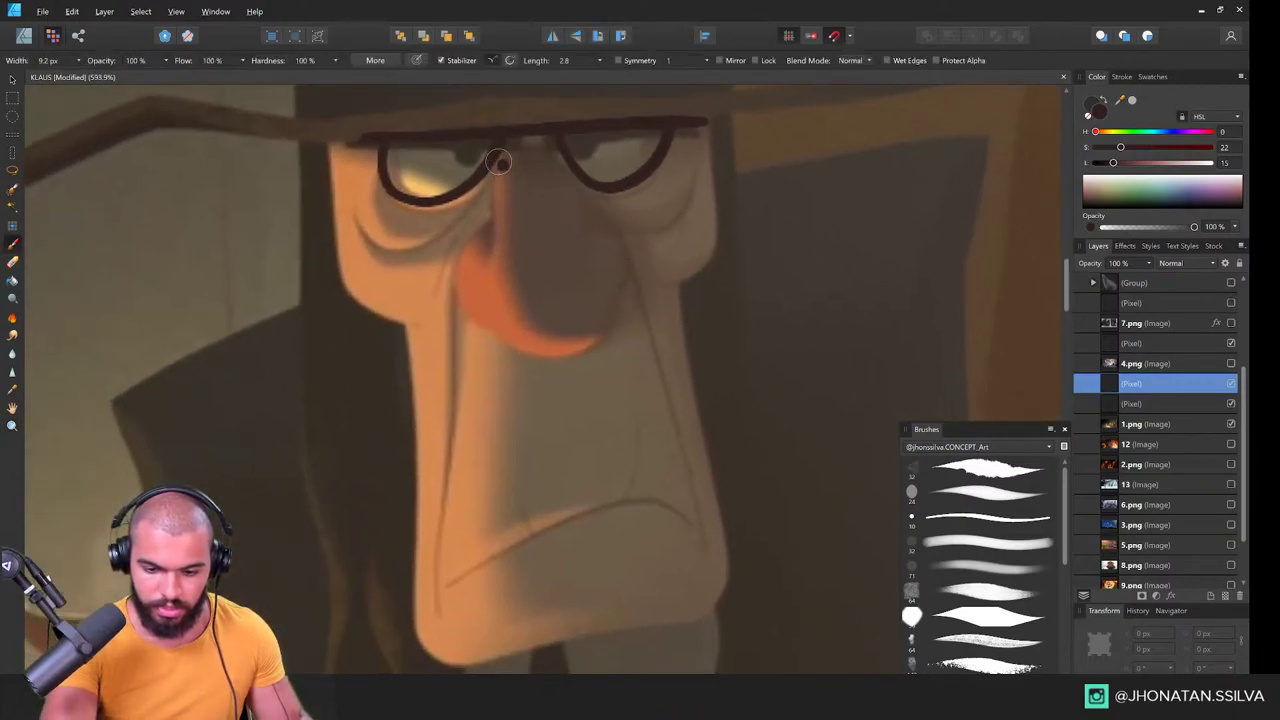
# Step: Trace the outline of the man's nose, the curved frown and the two cheek lines between them
pyautogui.moveTo(498, 156)
pyautogui.mouseDown()
pyautogui.moveTo(504, 187)
pyautogui.moveTo(463, 243)
pyautogui.moveTo(548, 343)
pyautogui.moveTo(623, 280)
pyautogui.moveTo(564, 160)
pyautogui.mouseUp()
pyautogui.moveTo(572, 460); pyautogui.dragTo(584, 416)
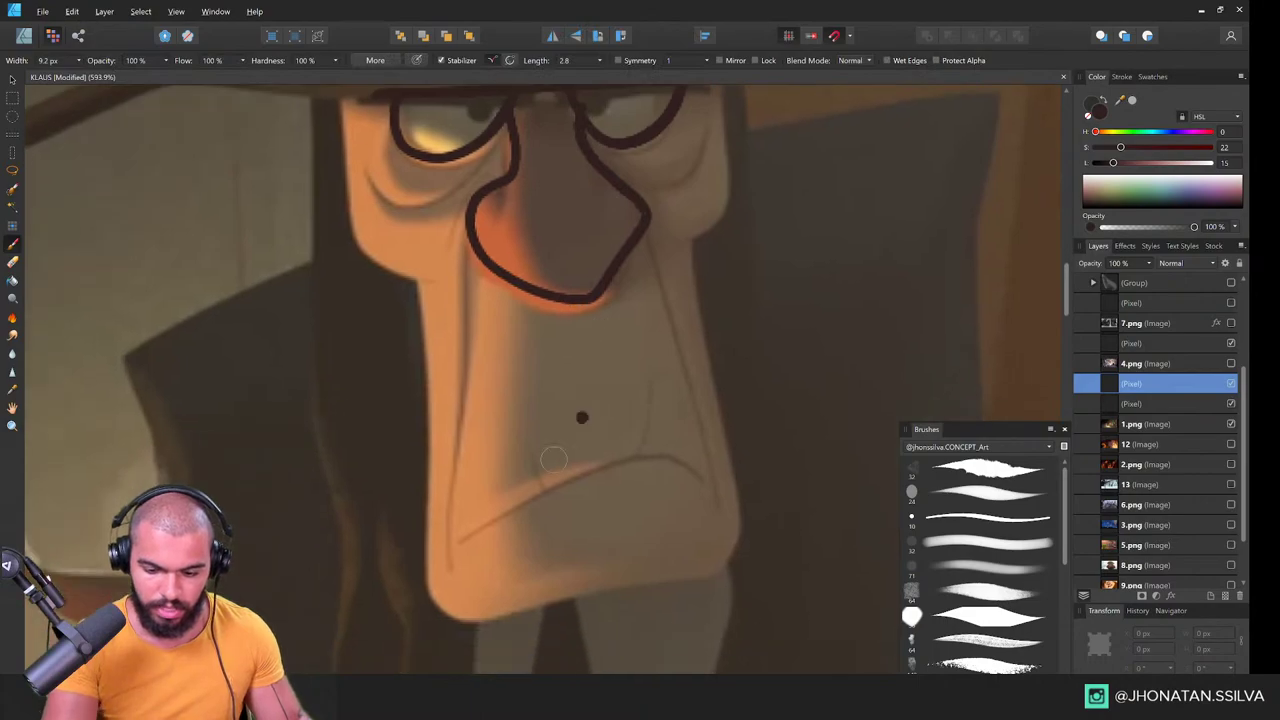
pyautogui.moveTo(461, 548); pyautogui.dragTo(724, 460)
pyautogui.moveTo(471, 267); pyautogui.dragTo(477, 508)
pyautogui.moveTo(649, 243)
pyautogui.mouseDown()
pyautogui.moveTo(655, 281)
pyautogui.moveTo(458, 527)
pyautogui.mouseUp()
# Step: Move the traced line sketch off the man's face onto the plain background beside him and hide image 1.png
pyautogui.press('v')
pyautogui.moveTo(646, 446)
pyautogui.mouseDown()
pyautogui.moveTo(456, 368)
pyautogui.moveTo(404, 366)
pyautogui.moveTo(543, 370)
pyautogui.mouseUp()
pyautogui.scroll(1, 456, 368)
pyautogui.moveTo(462, 304); pyautogui.dragTo(609, 318)
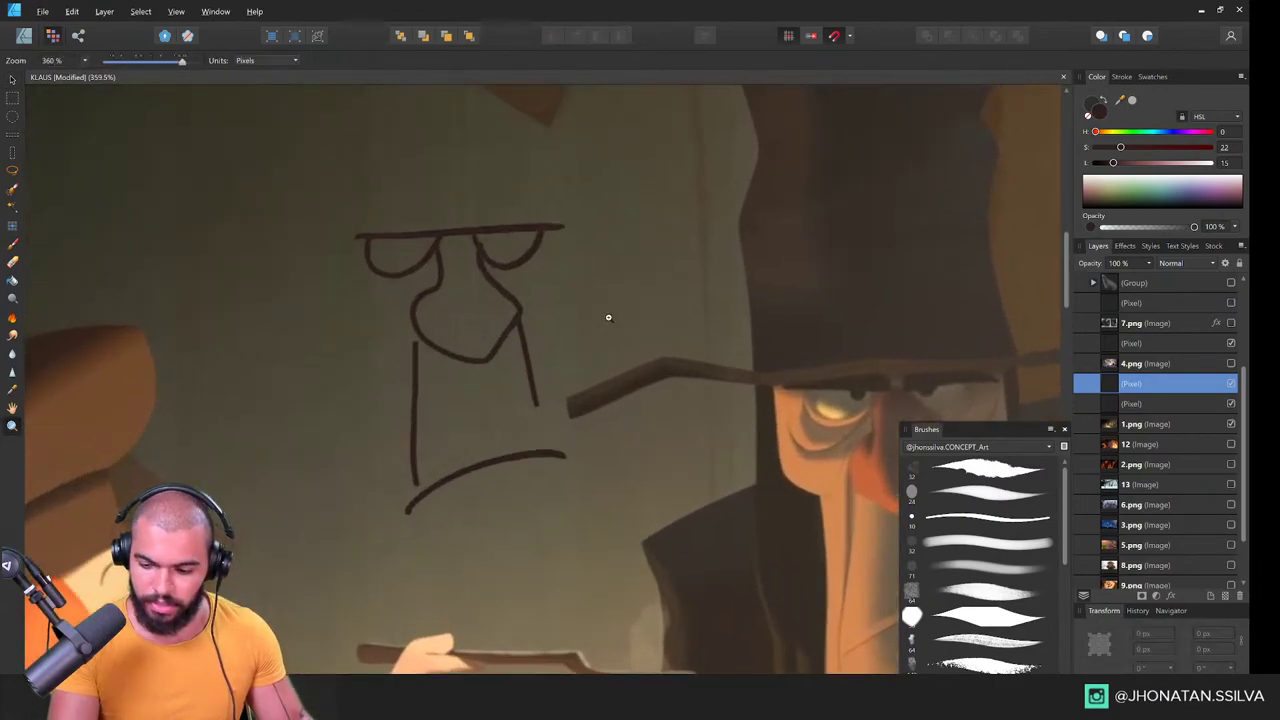
pyautogui.click(1231, 425)
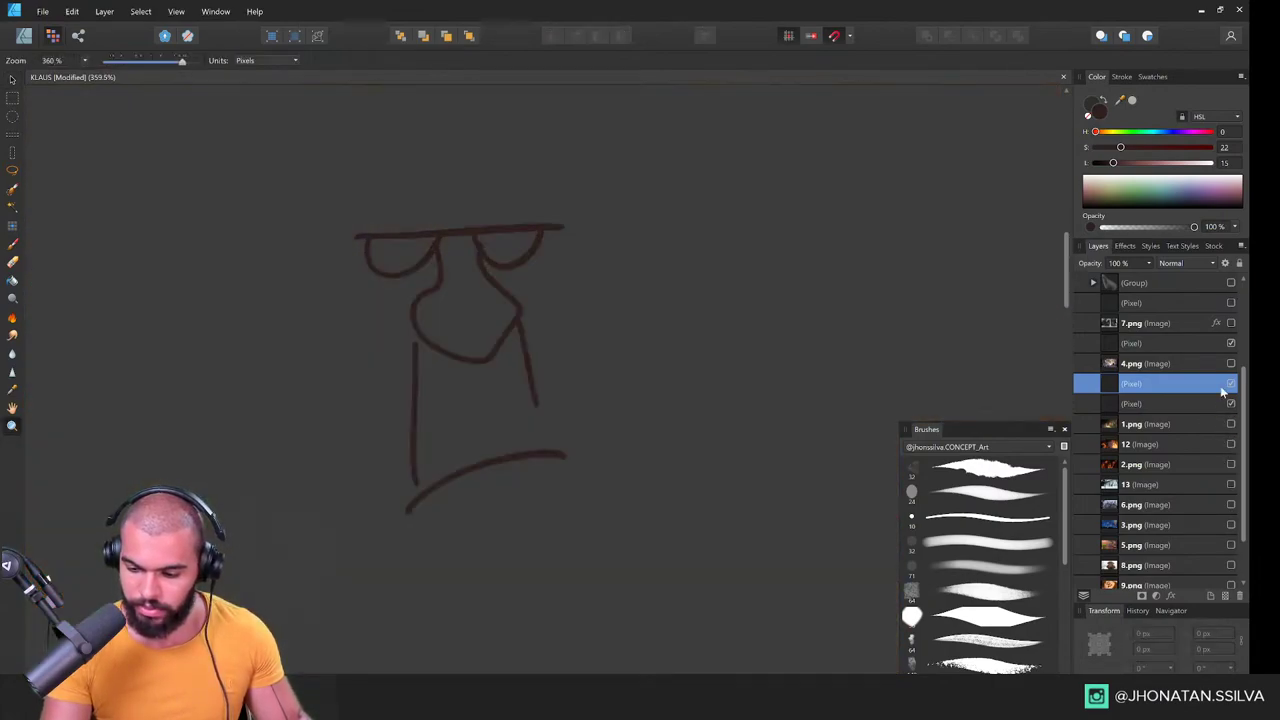
pyautogui.press('v')
pyautogui.click(745, 423)
# Step: Change Artboard2's background fill to a light grey with lightness 79
pyautogui.scroll(-3, 1243, 535)
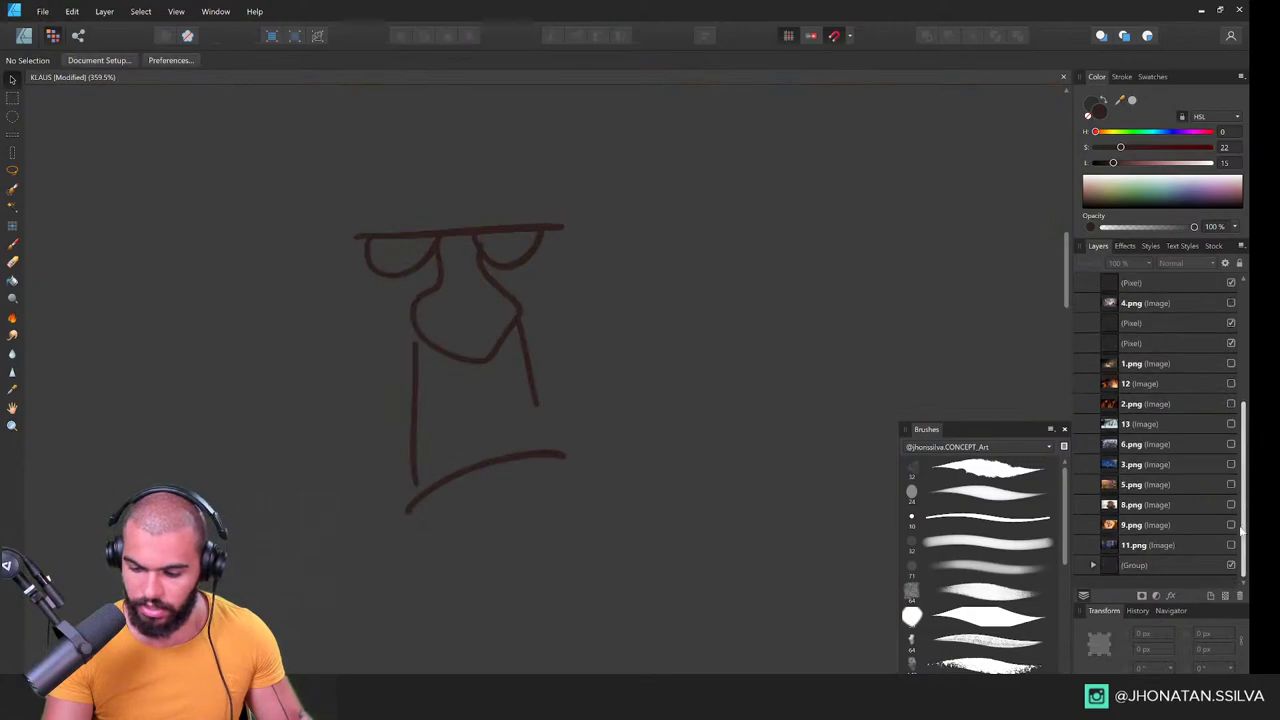
pyautogui.scroll(-4, 605, 316)
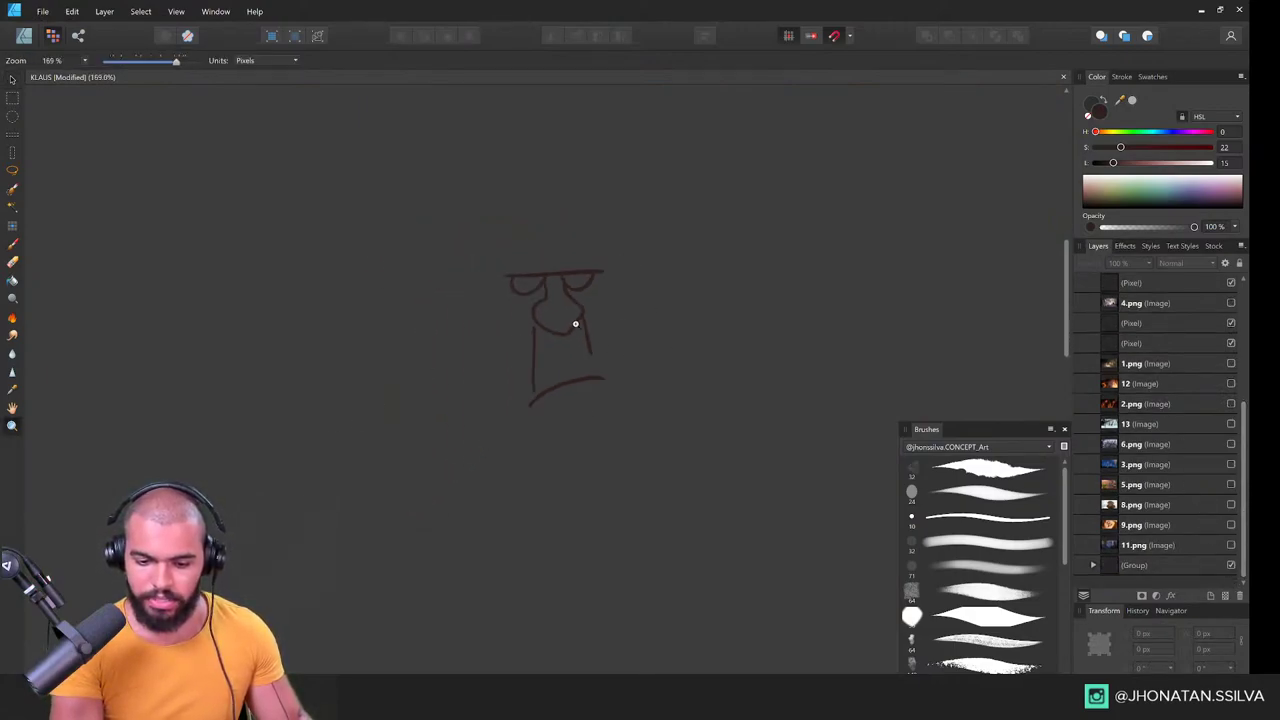
pyautogui.hotkey('ctrl', 'space')
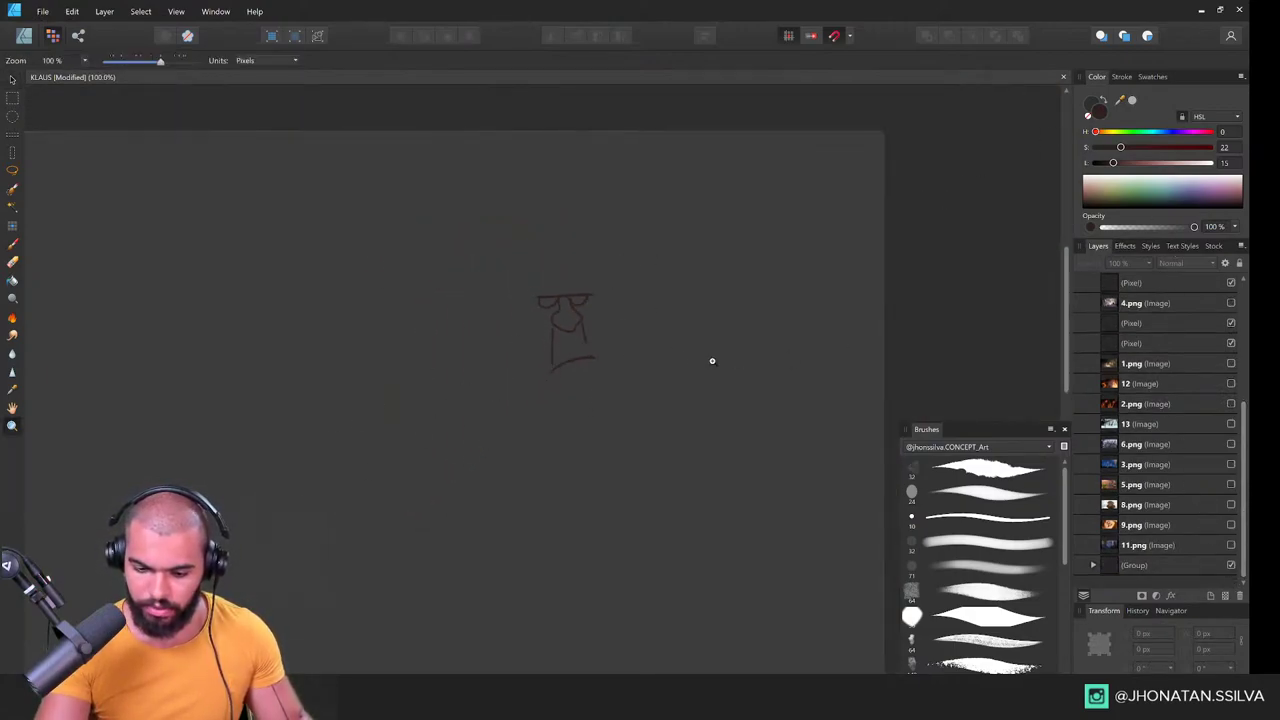
pyautogui.moveTo(565, 312); pyautogui.dragTo(311, 505)
pyautogui.hotkey('ctrl', 'space')
pyautogui.moveTo(683, 476); pyautogui.dragTo(711, 411)
pyautogui.click(98, 100)
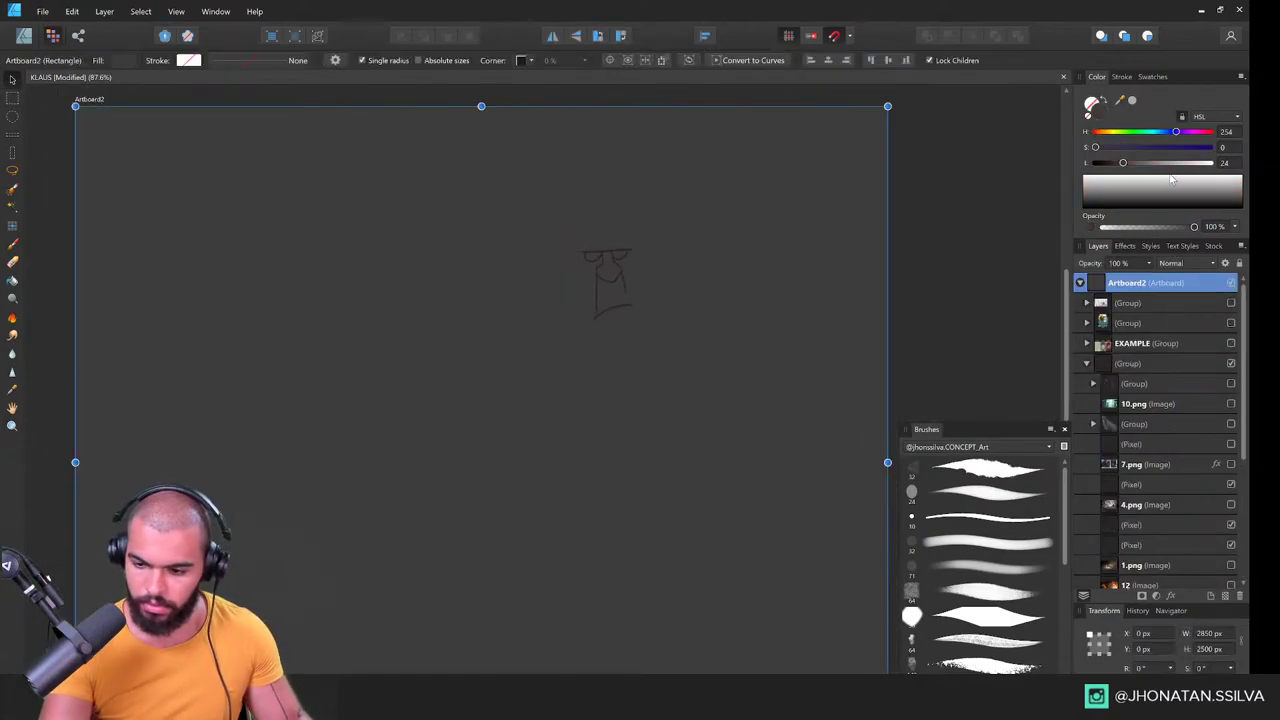
pyautogui.moveTo(1122, 162); pyautogui.dragTo(1176, 167)
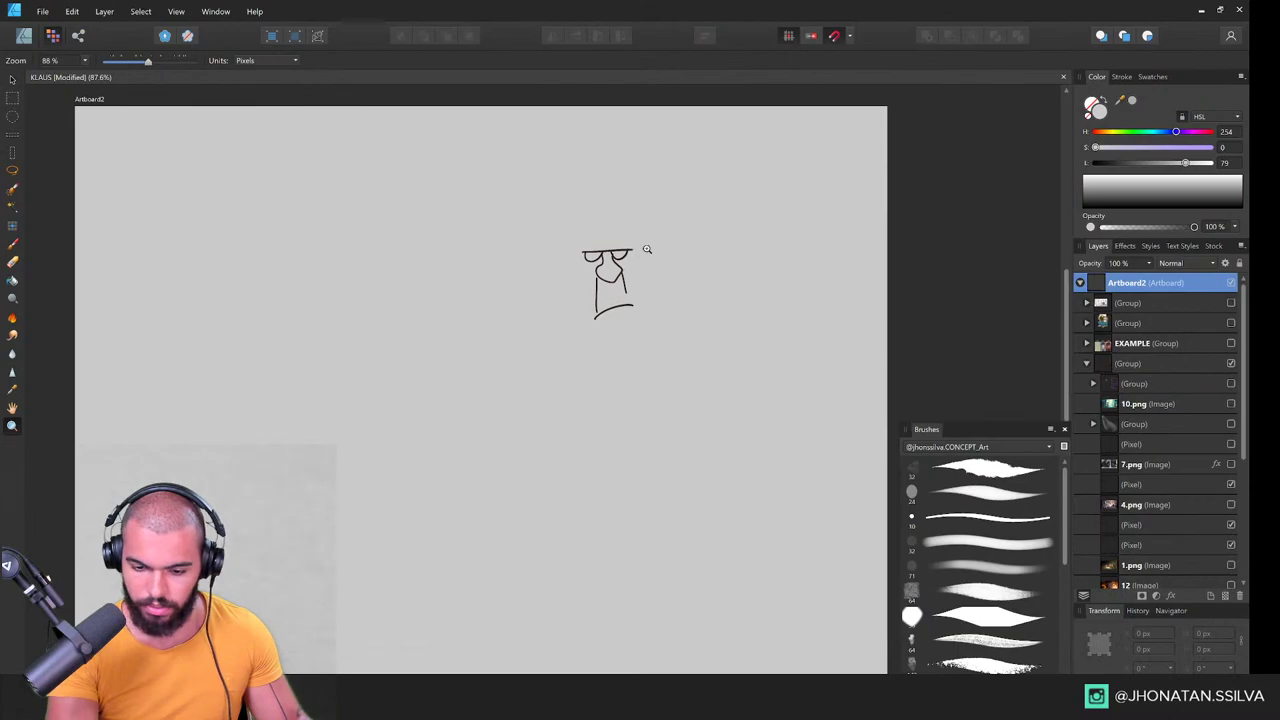
# Step: Select the traced face sketch and move it further left on the artboard to leave empty space beside it
pyautogui.scroll(3, 646, 249)
pyautogui.click(600, 313)
pyautogui.moveTo(600, 313)
pyautogui.mouseDown()
pyautogui.moveTo(469, 333)
pyautogui.moveTo(365, 287)
pyautogui.mouseUp()
pyautogui.moveTo(445, 330); pyautogui.dragTo(420, 326)
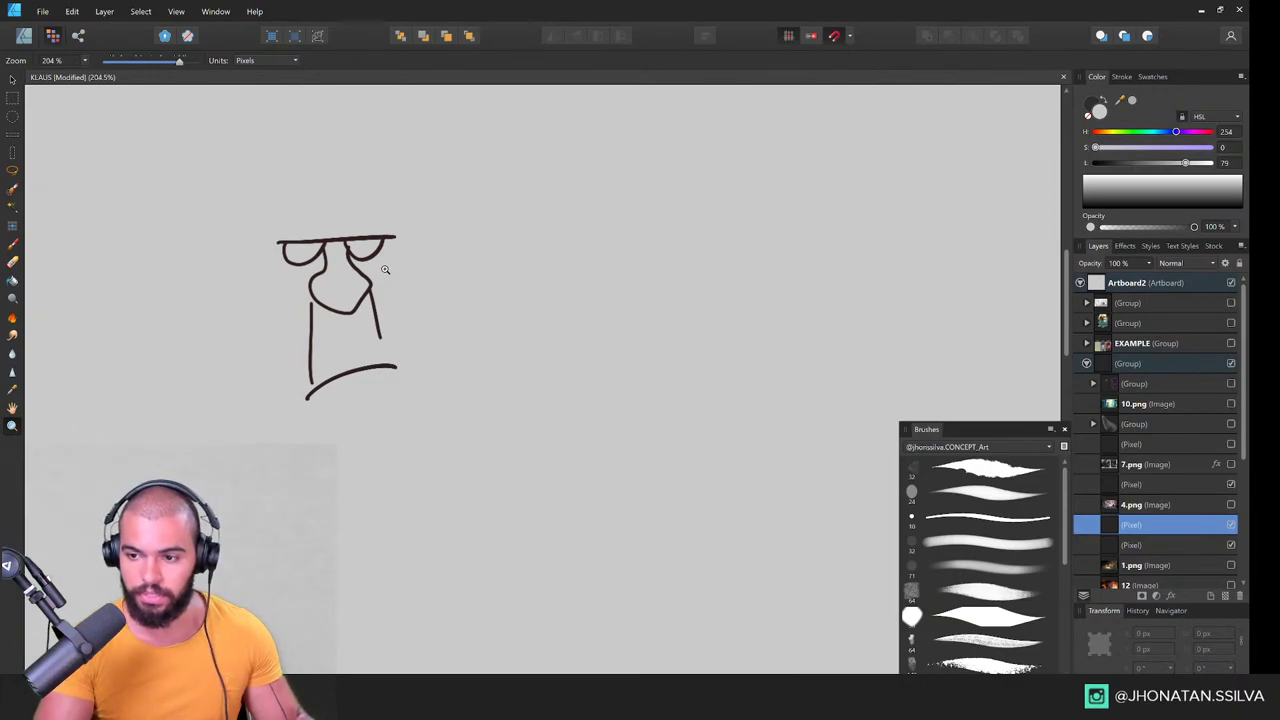
pyautogui.press('b')
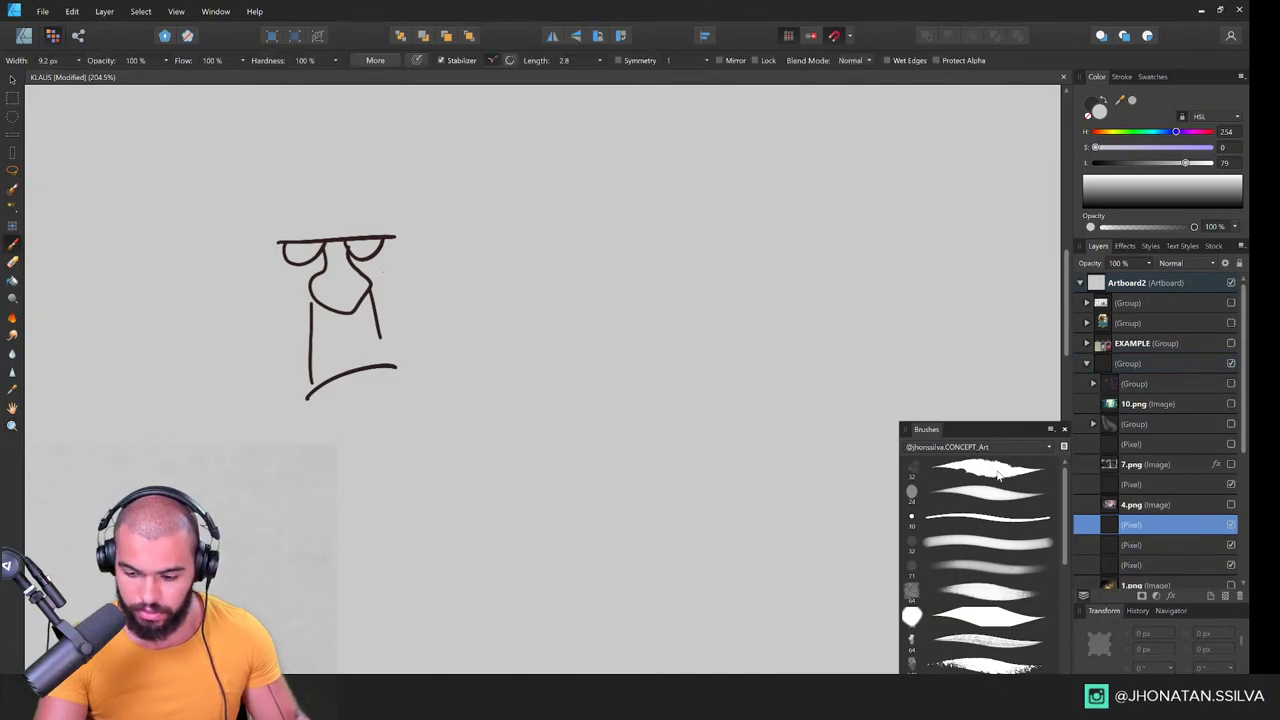
pyautogui.click(1006, 517)
pyautogui.click(1009, 502)
pyautogui.hotkey('ctrl', 'space')
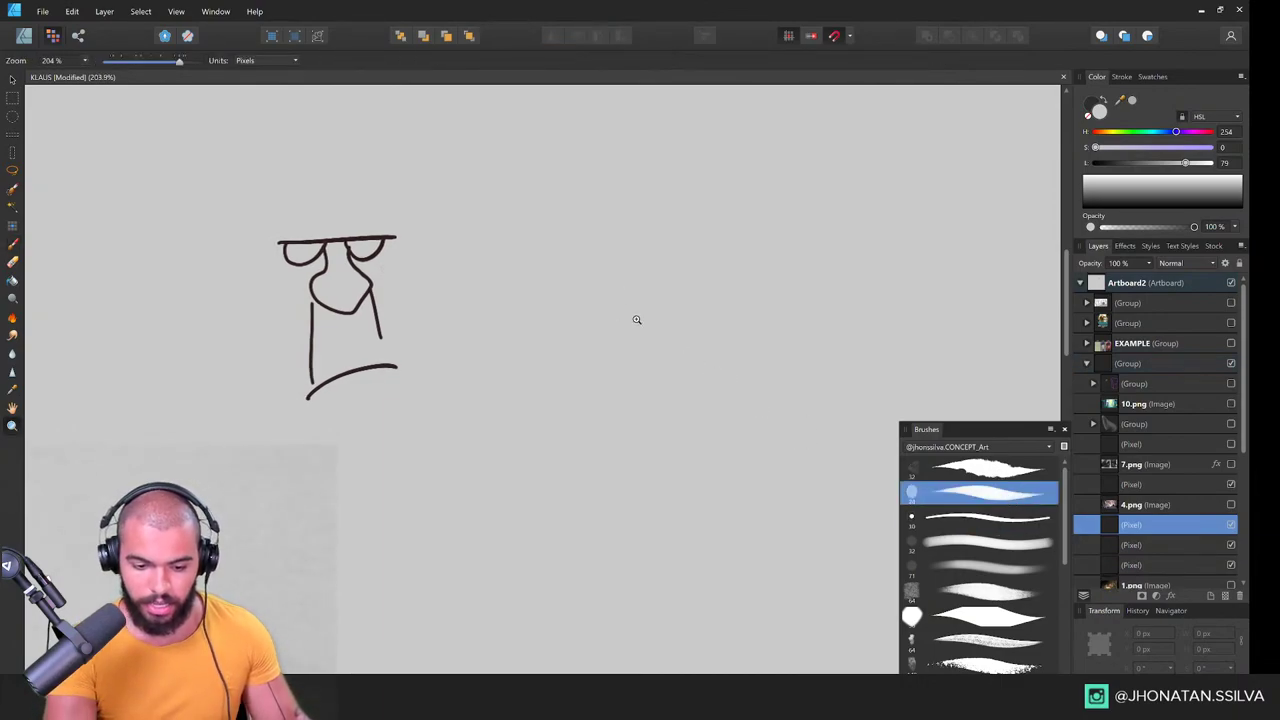
pyautogui.moveTo(622, 323); pyautogui.dragTo(540, 350)
pyautogui.press('b')
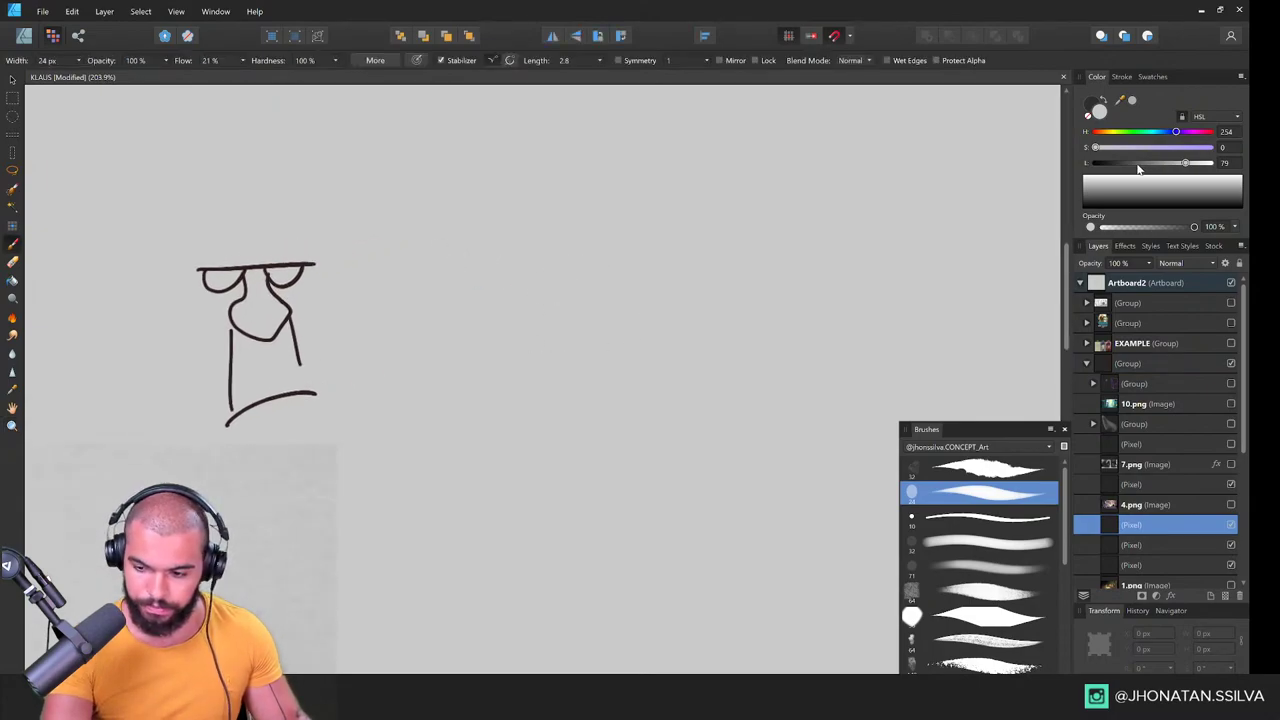
pyautogui.moveTo(1138, 166); pyautogui.dragTo(1121, 164)
pyautogui.moveTo(484, 268); pyautogui.dragTo(588, 296)
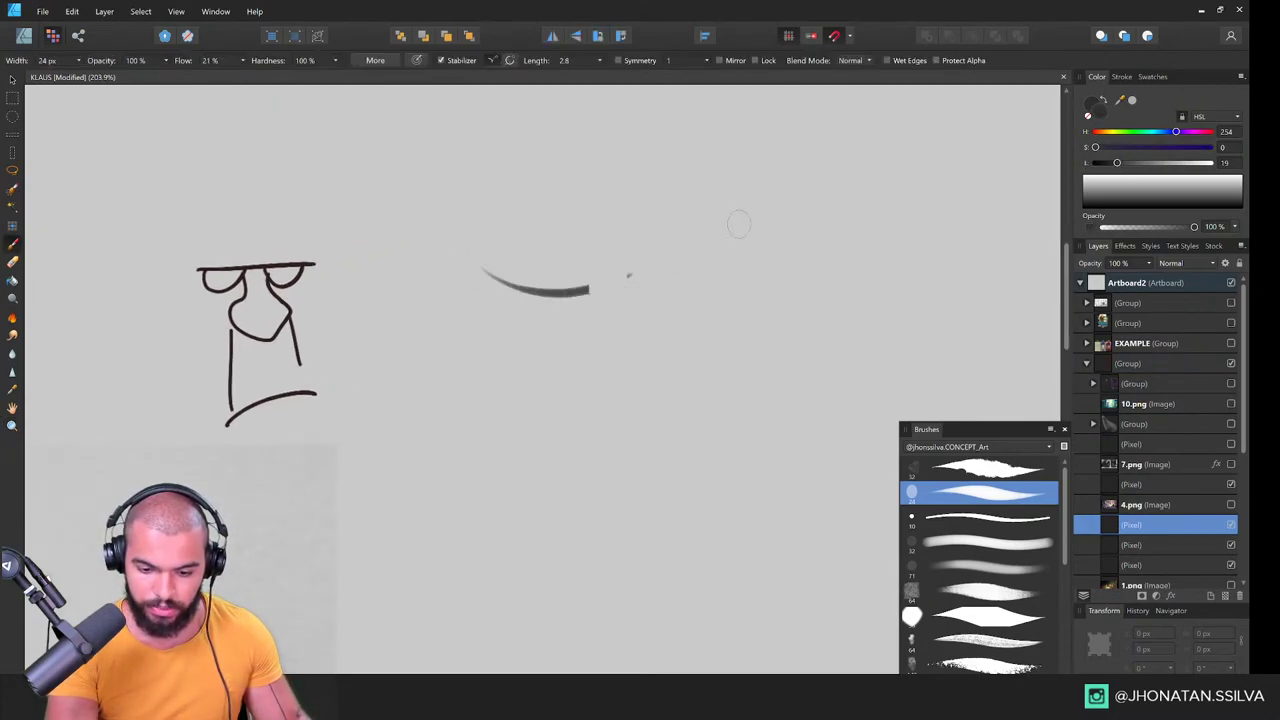
pyautogui.hotkey('ctrl', 'z')
# Step: Draw a thick, downward-curved angry brow in the empty space beside the traced sketch, using the thin 10 brush at lightness 9
pyautogui.moveTo(1120, 166); pyautogui.dragTo(1106, 164)
pyautogui.click(985, 518)
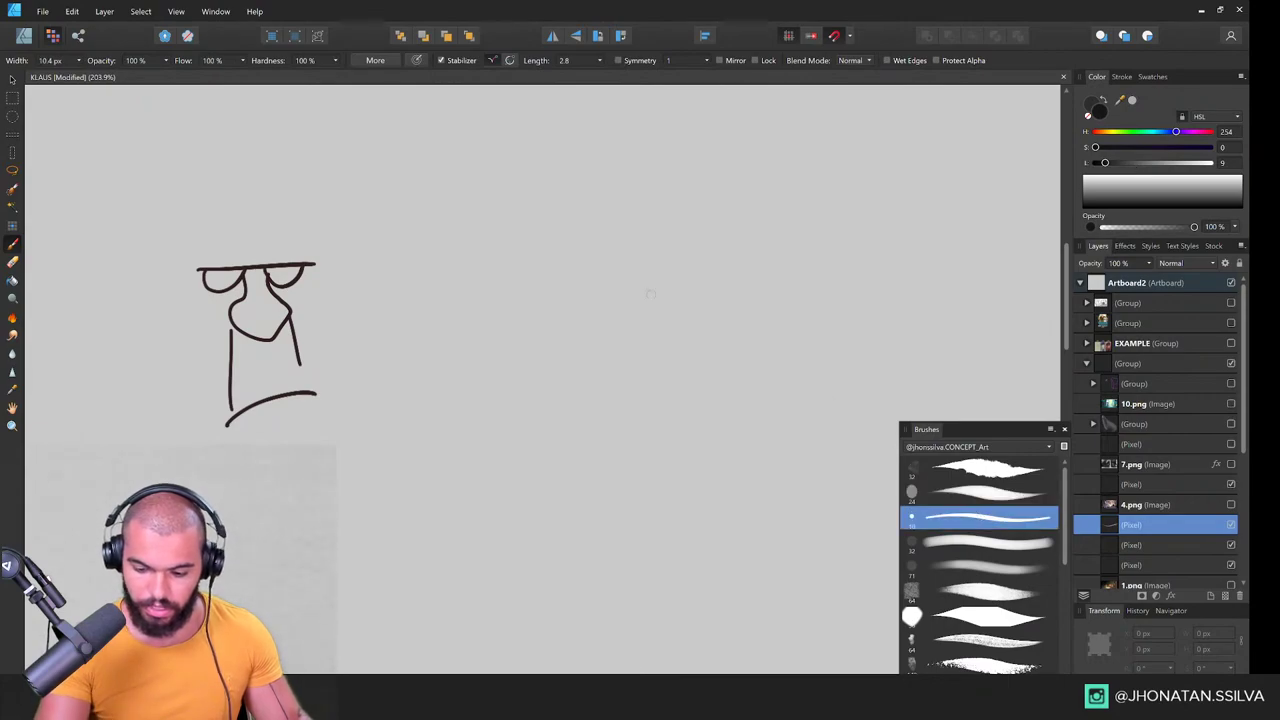
pyautogui.moveTo(493, 257)
pyautogui.mouseDown()
pyautogui.moveTo(544, 280)
pyautogui.moveTo(623, 265)
pyautogui.moveTo(515, 266)
pyautogui.moveTo(601, 283)
pyautogui.mouseUp()
pyautogui.hotkey('ctrl', 'z')
pyautogui.hotkey('ctrl', 'z')
pyautogui.hotkey('ctrl', 'space')
pyautogui.moveTo(707, 241); pyautogui.dragTo(667, 280)
pyautogui.moveTo(706, 242); pyautogui.dragTo(610, 288)
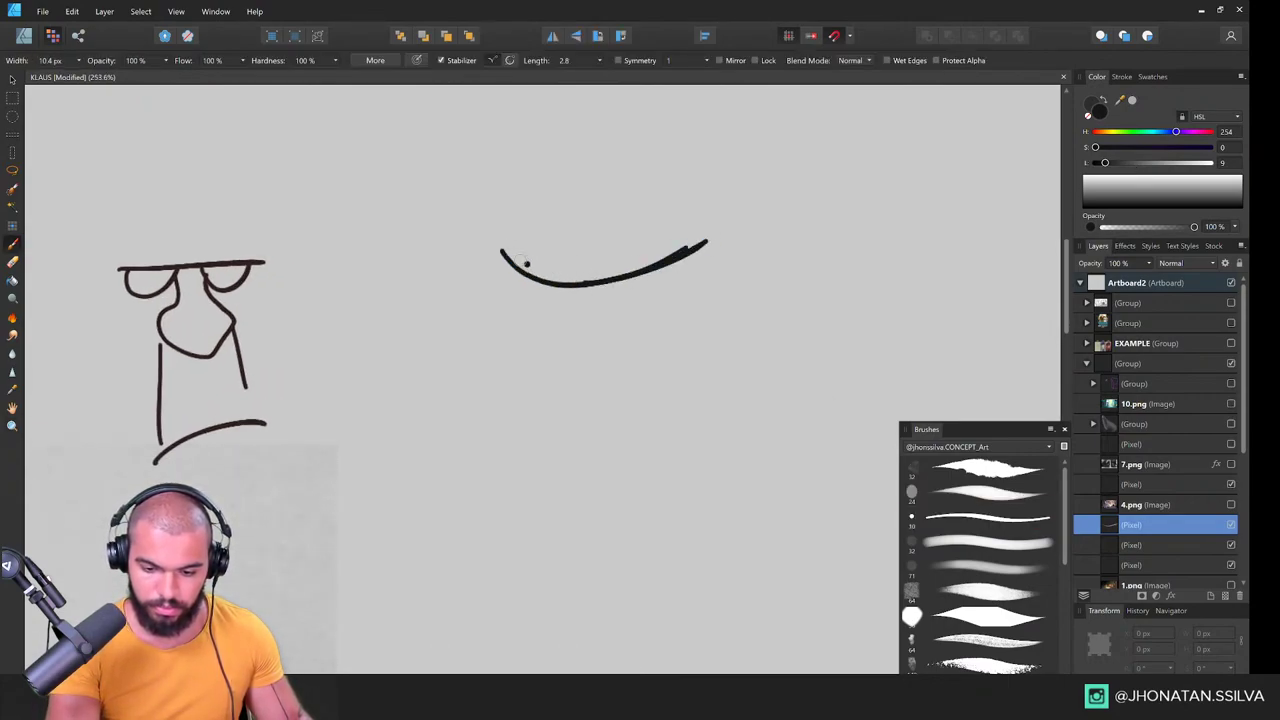
pyautogui.moveTo(527, 263); pyautogui.dragTo(697, 241)
# Step: Draw two half-circle eyes hanging beneath the curved brow line
pyautogui.hotkey('ctrl', 'space')
pyautogui.moveTo(527, 300); pyautogui.dragTo(635, 280)
pyautogui.moveTo(514, 263)
pyautogui.mouseDown()
pyautogui.moveTo(508, 281)
pyautogui.moveTo(590, 274)
pyautogui.mouseUp()
pyautogui.moveTo(682, 275); pyautogui.dragTo(753, 251)
# Step: Draw a slanted nose line with a short base beneath the eyes, and a short downturned mouth under it
pyautogui.scroll(-2, 611, 357)
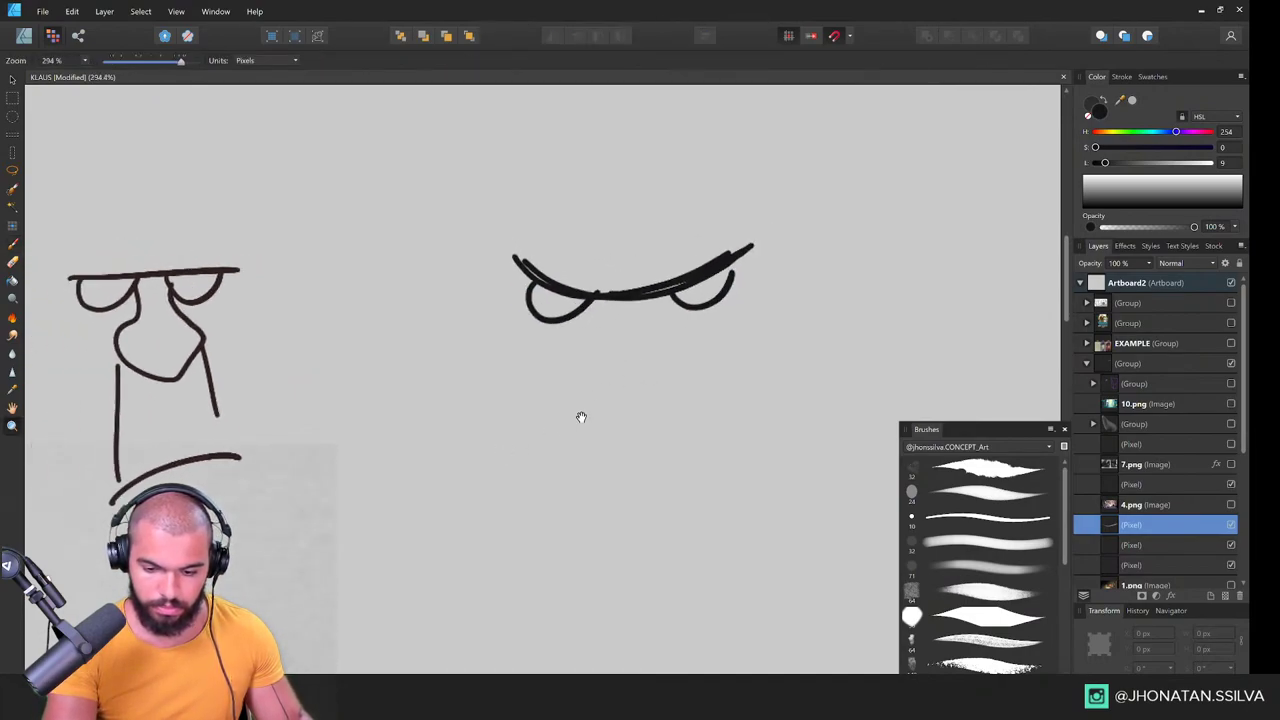
pyautogui.moveTo(580, 420)
pyautogui.mouseDown()
pyautogui.moveTo(643, 323)
pyautogui.moveTo(675, 352)
pyautogui.moveTo(662, 336)
pyautogui.mouseUp()
pyautogui.hotkey('ctrl', 'z')
pyautogui.hotkey('ctrl', 'z')
pyautogui.moveTo(641, 281); pyautogui.dragTo(614, 379)
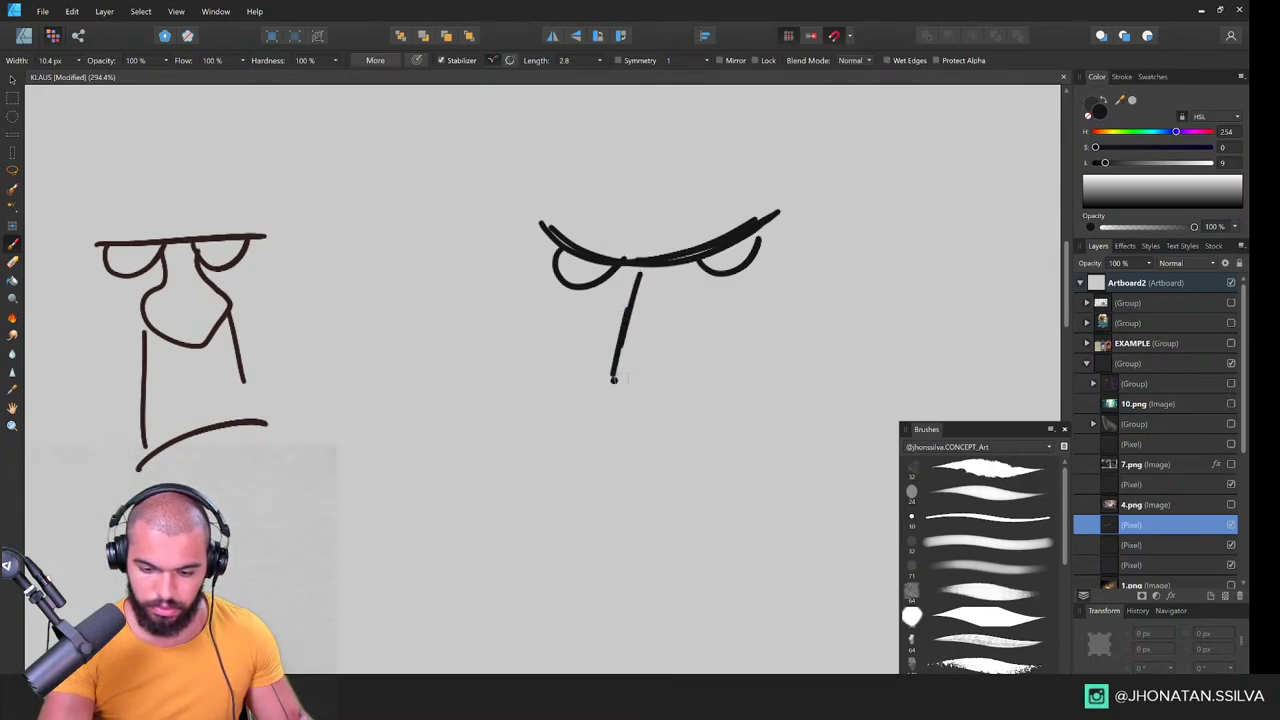
pyautogui.moveTo(579, 450); pyautogui.dragTo(691, 444)
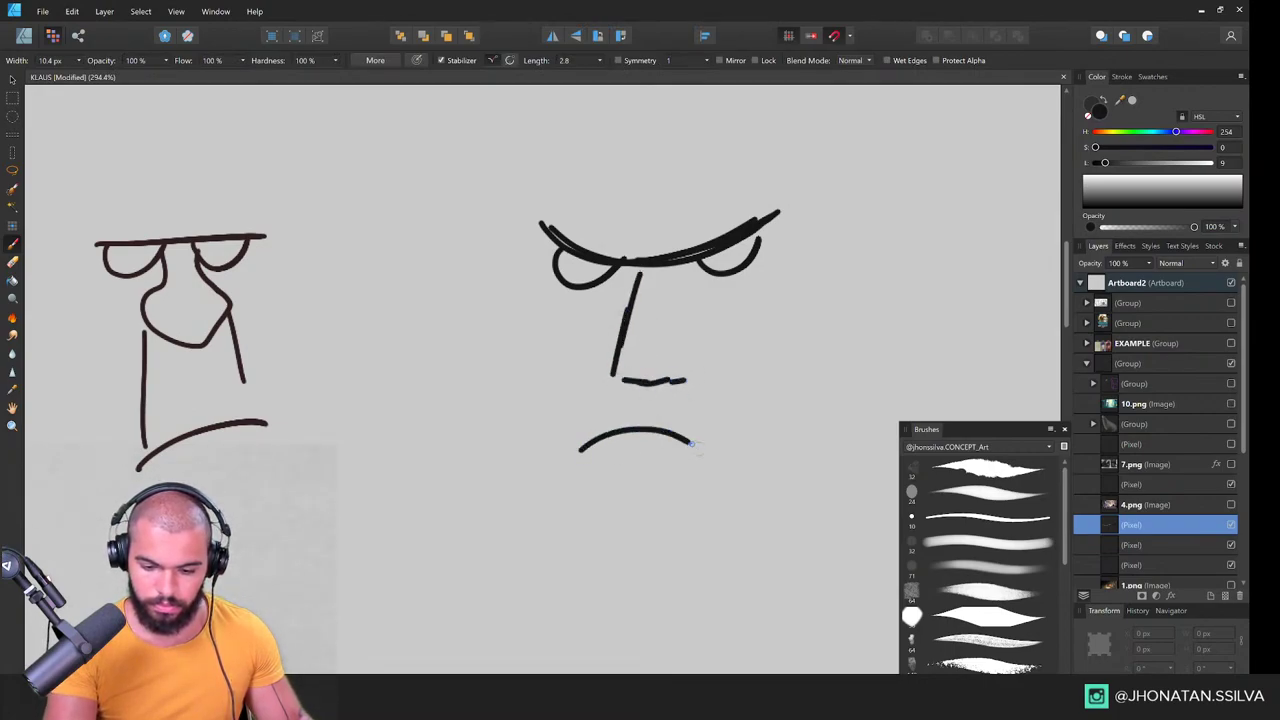
pyautogui.moveTo(613, 335); pyautogui.dragTo(598, 390)
pyautogui.hotkey('ctrl', 'z')
pyautogui.hotkey('ctrl', 'z')
pyautogui.moveTo(610, 433); pyautogui.dragTo(712, 433)
pyautogui.moveTo(620, 334); pyautogui.dragTo(602, 390)
# Step: With the rough 32 brush, draw a rounded nose tip at the nose's base and short lines under both eyes
pyautogui.click(1000, 478)
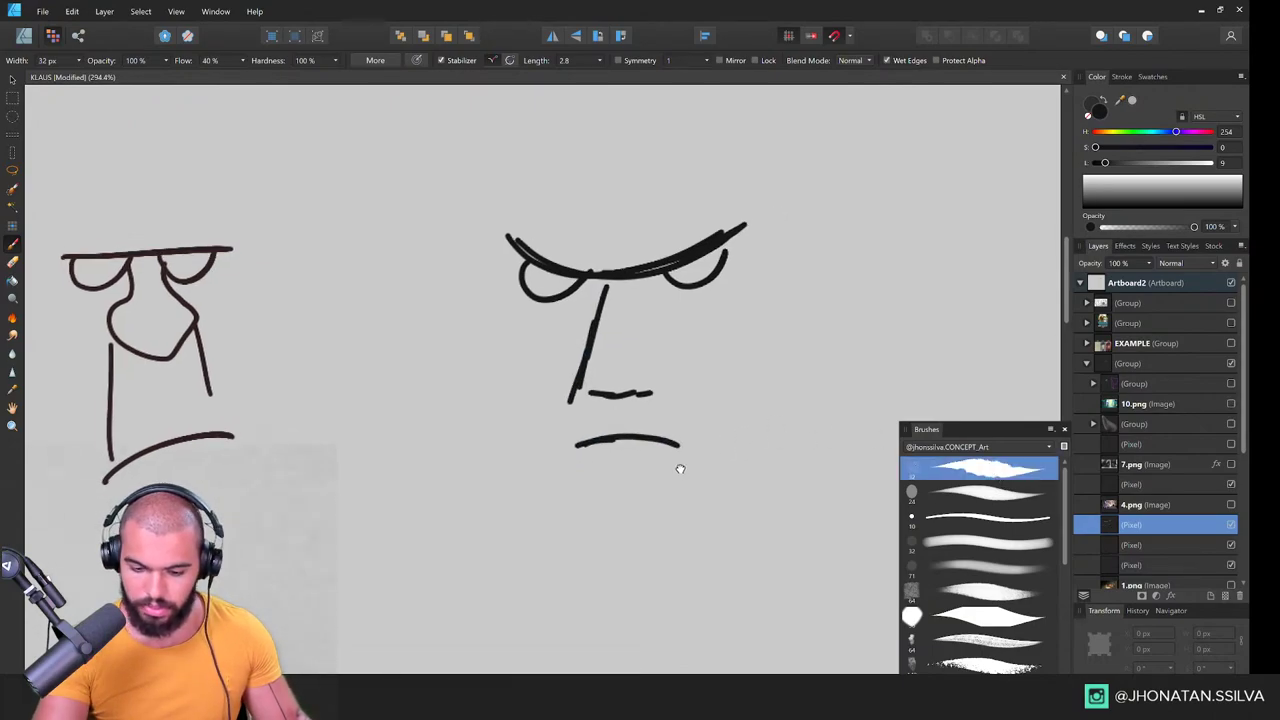
pyautogui.hscroll(2, 680, 466)
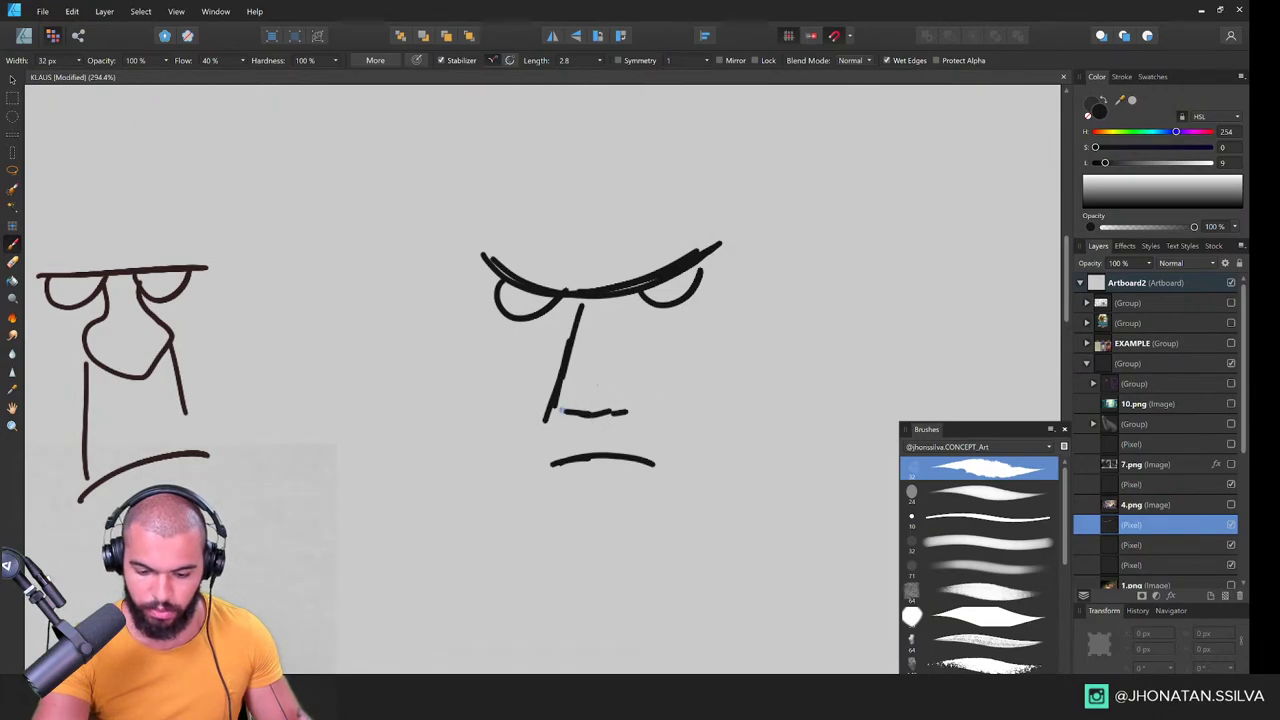
pyautogui.moveTo(562, 410)
pyautogui.mouseDown()
pyautogui.moveTo(627, 404)
pyautogui.moveTo(575, 372)
pyautogui.mouseUp()
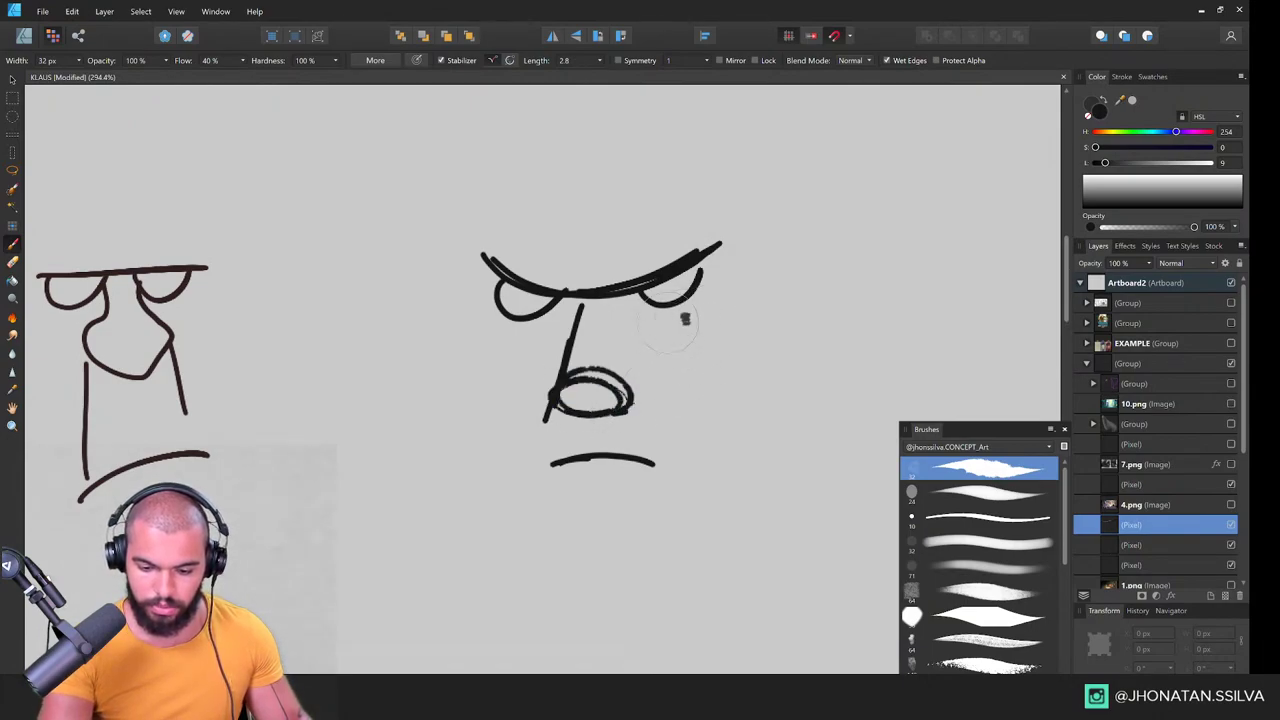
pyautogui.moveTo(668, 321); pyautogui.dragTo(653, 325)
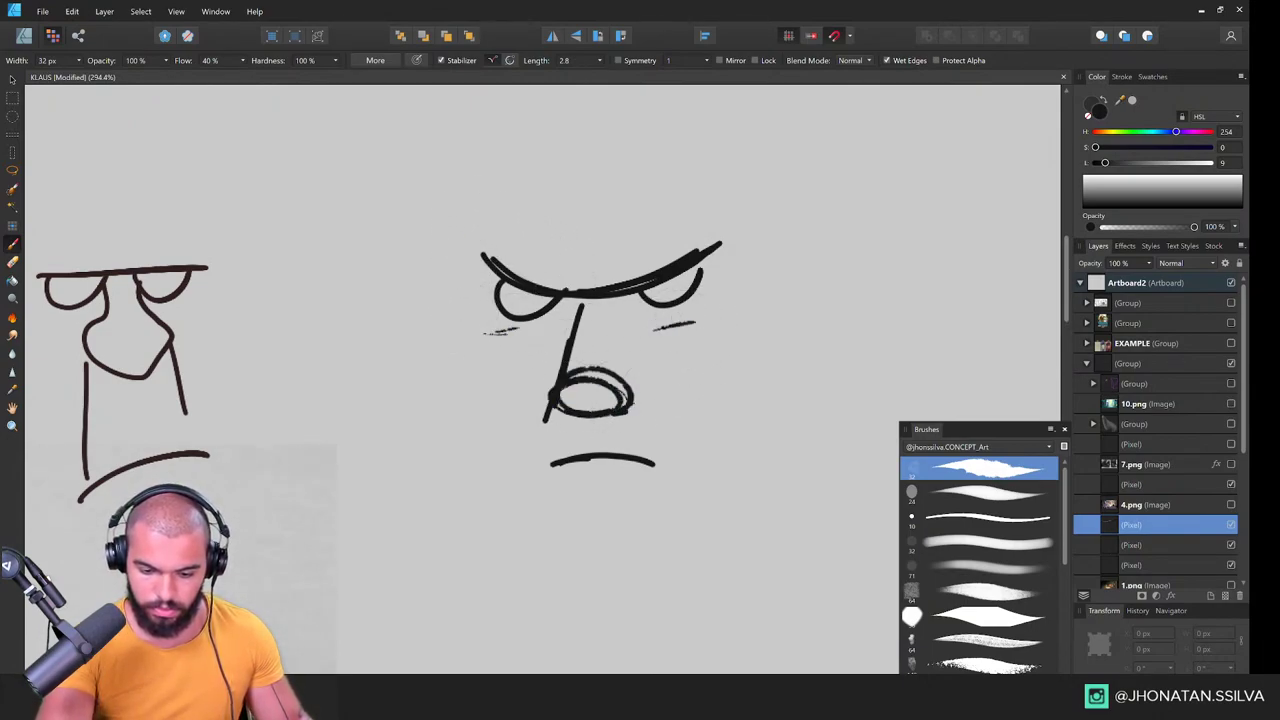
# Step: Sketch the head outline around the features: tapering cheeks, a flat chin, a straight side and the forehead line
pyautogui.moveTo(471, 369); pyautogui.dragTo(510, 485)
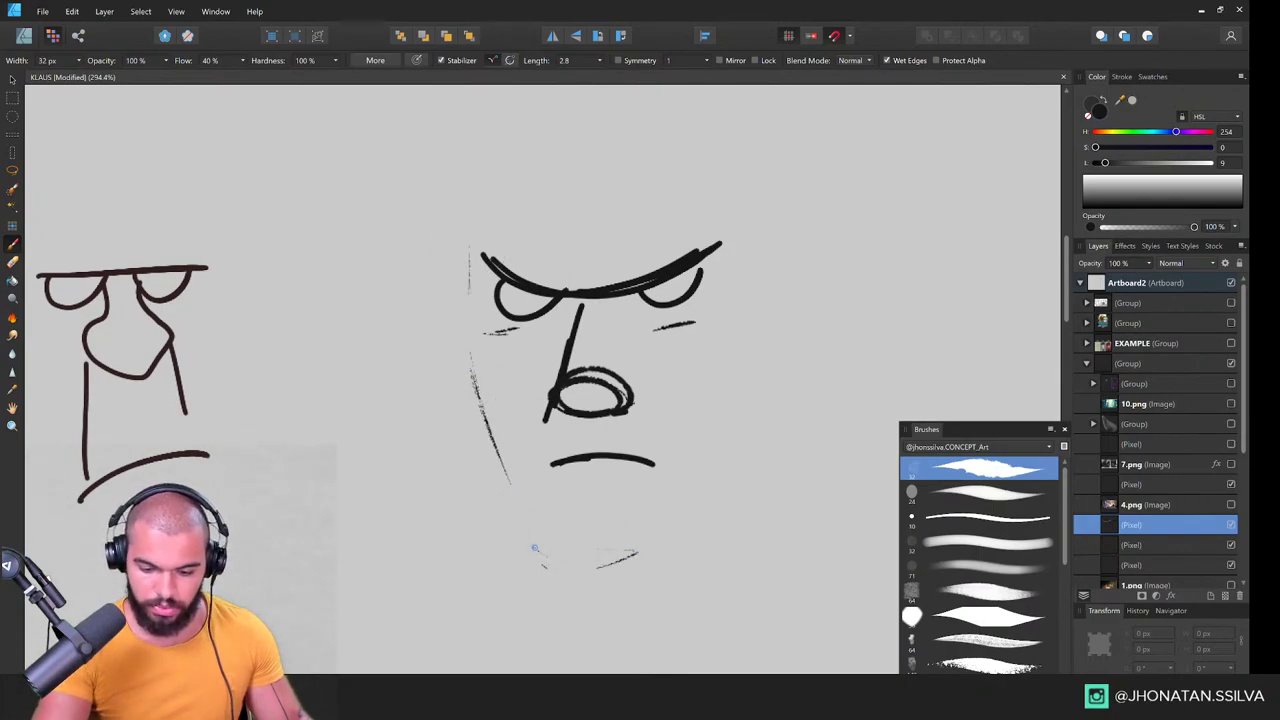
pyautogui.moveTo(532, 548); pyautogui.dragTo(669, 545)
pyautogui.moveTo(720, 402)
pyautogui.mouseDown()
pyautogui.moveTo(656, 563)
pyautogui.moveTo(726, 408)
pyautogui.mouseUp()
pyautogui.moveTo(719, 248)
pyautogui.mouseDown()
pyautogui.moveTo(726, 395)
pyautogui.moveTo(716, 196)
pyautogui.mouseUp()
pyautogui.moveTo(521, 207); pyautogui.dragTo(716, 210)
pyautogui.moveTo(486, 228); pyautogui.dragTo(484, 256)
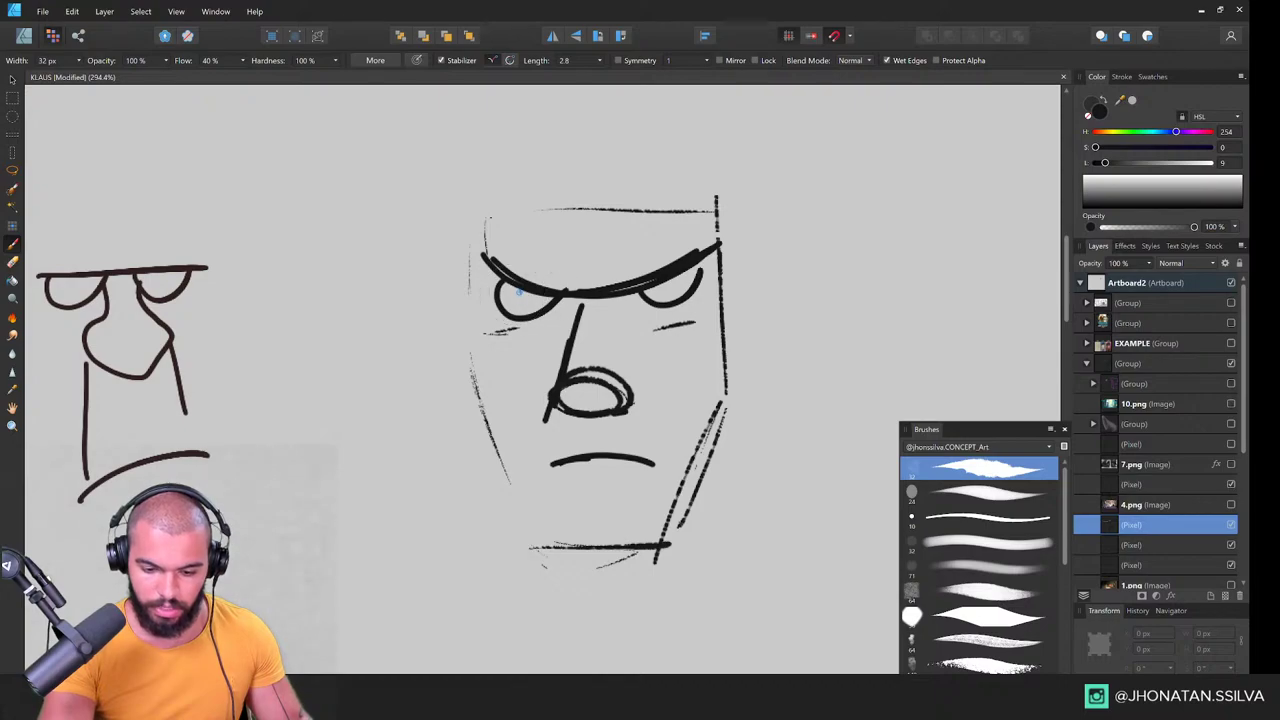
# Step: Add small dark pupils, fade the nose tip's upper arc with the eraser and darken its lower edge
pyautogui.hotkey('ctrl', 'space')
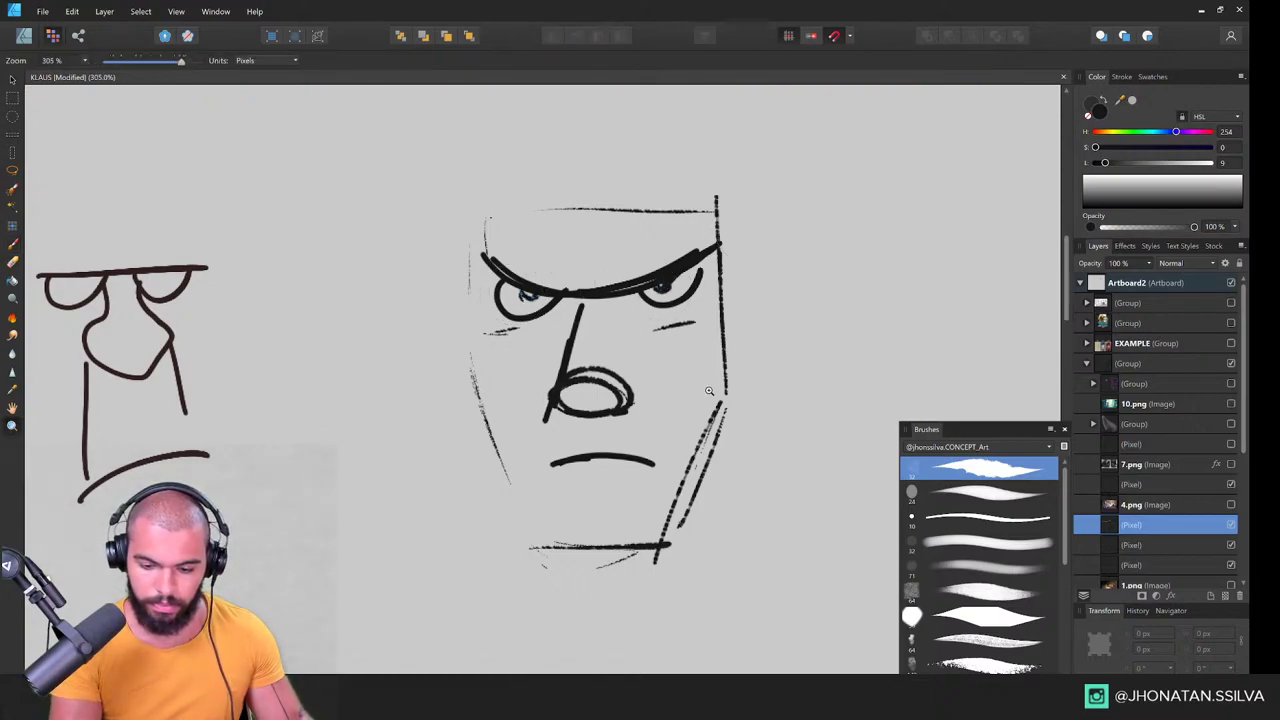
pyautogui.moveTo(691, 418); pyautogui.dragTo(728, 416)
pyautogui.press('e')
pyautogui.moveTo(548, 374)
pyautogui.mouseDown()
pyautogui.moveTo(566, 388)
pyautogui.moveTo(603, 373)
pyautogui.mouseUp()
pyautogui.press('b')
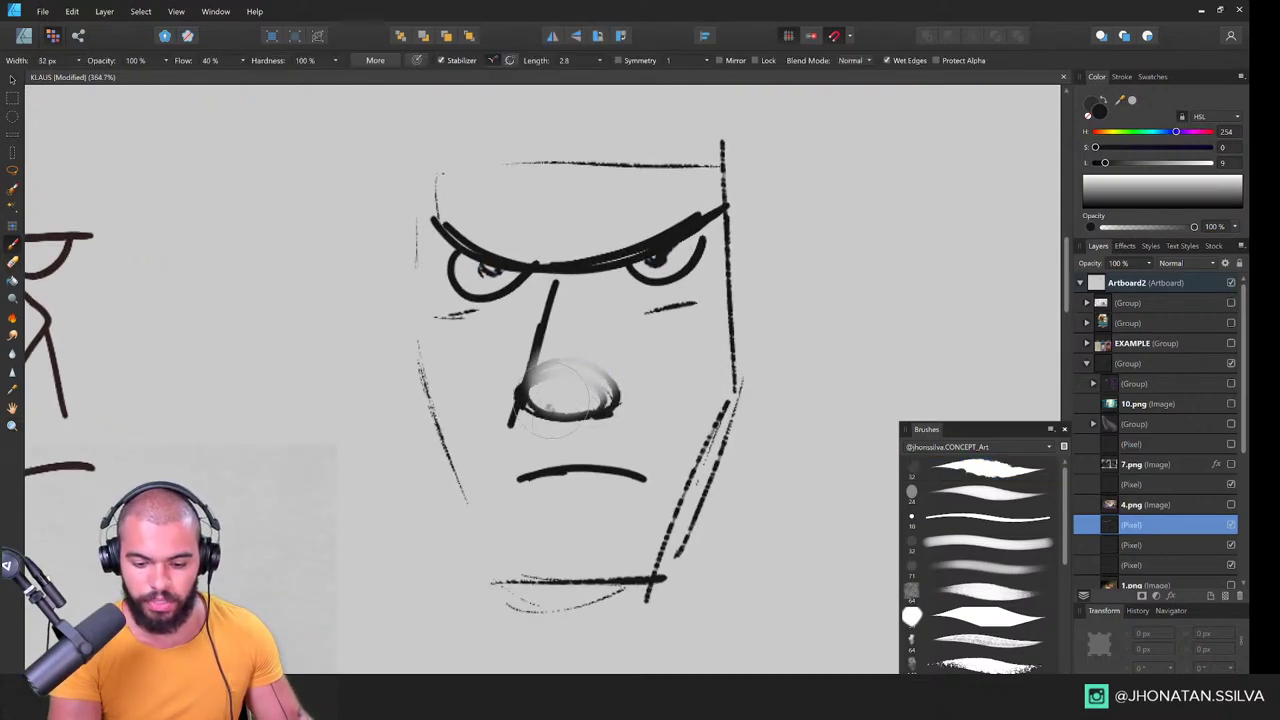
pyautogui.moveTo(540, 415); pyautogui.dragTo(607, 392)
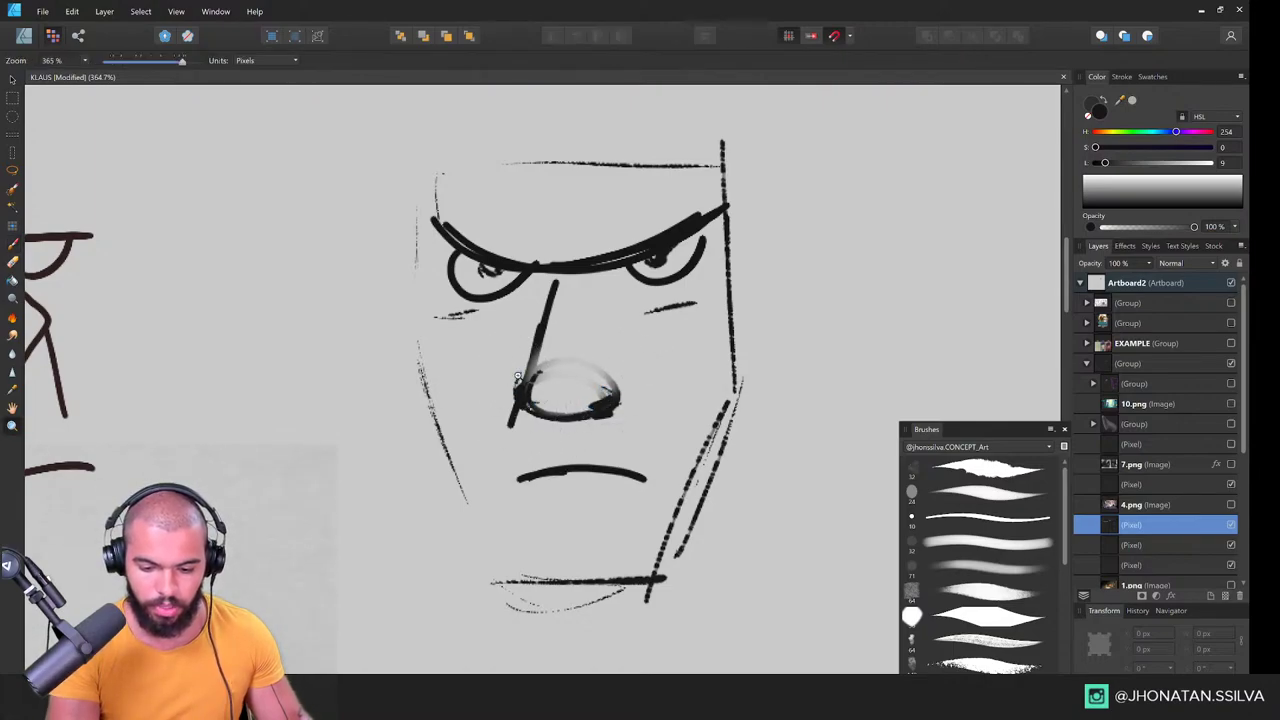
# Step: Draw an ear on each side of the angry head at eye level
pyautogui.moveTo(408, 238); pyautogui.dragTo(401, 278)
pyautogui.moveTo(396, 228)
pyautogui.mouseDown()
pyautogui.moveTo(364, 290)
pyautogui.moveTo(392, 326)
pyautogui.mouseUp()
pyautogui.moveTo(757, 265); pyautogui.dragTo(738, 335)
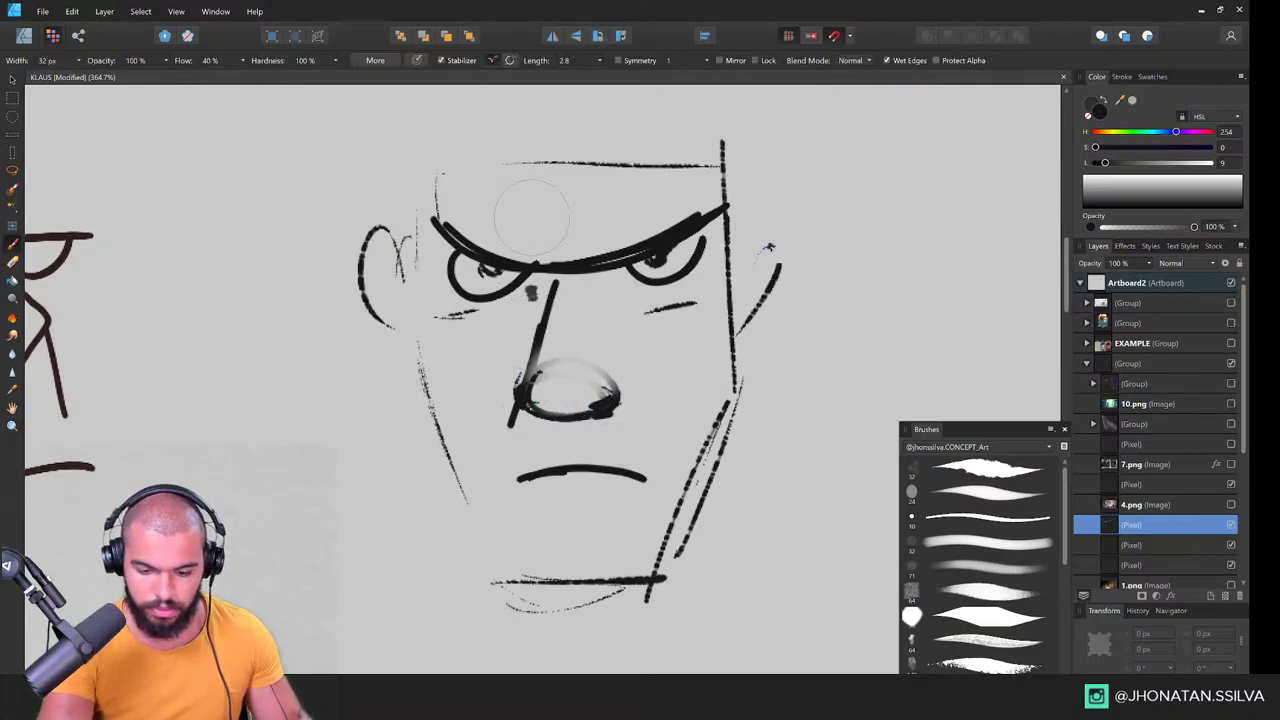
# Step: Sketch the hairline and thick curved hair strokes across the top of the head
pyautogui.moveTo(415, 179)
pyautogui.mouseDown()
pyautogui.moveTo(451, 135)
pyautogui.moveTo(726, 174)
pyautogui.mouseUp()
pyautogui.moveTo(644, 186); pyautogui.dragTo(631, 251)
pyautogui.moveTo(732, 209); pyautogui.dragTo(648, 159)
pyautogui.moveTo(450, 149); pyautogui.dragTo(397, 227)
pyautogui.moveTo(685, 176)
pyautogui.mouseDown()
pyautogui.moveTo(570, 133)
pyautogui.moveTo(455, 193)
pyautogui.mouseUp()
pyautogui.moveTo(586, 257); pyautogui.dragTo(562, 152)
# Step: Reinforce the cheek and jaw lines on the lighter side of the face and draw the two neck lines
pyautogui.moveTo(381, 333); pyautogui.dragTo(420, 427)
pyautogui.moveTo(406, 364); pyautogui.dragTo(456, 537)
pyautogui.moveTo(457, 541); pyautogui.dragTo(466, 562)
pyautogui.moveTo(410, 420); pyautogui.dragTo(413, 535)
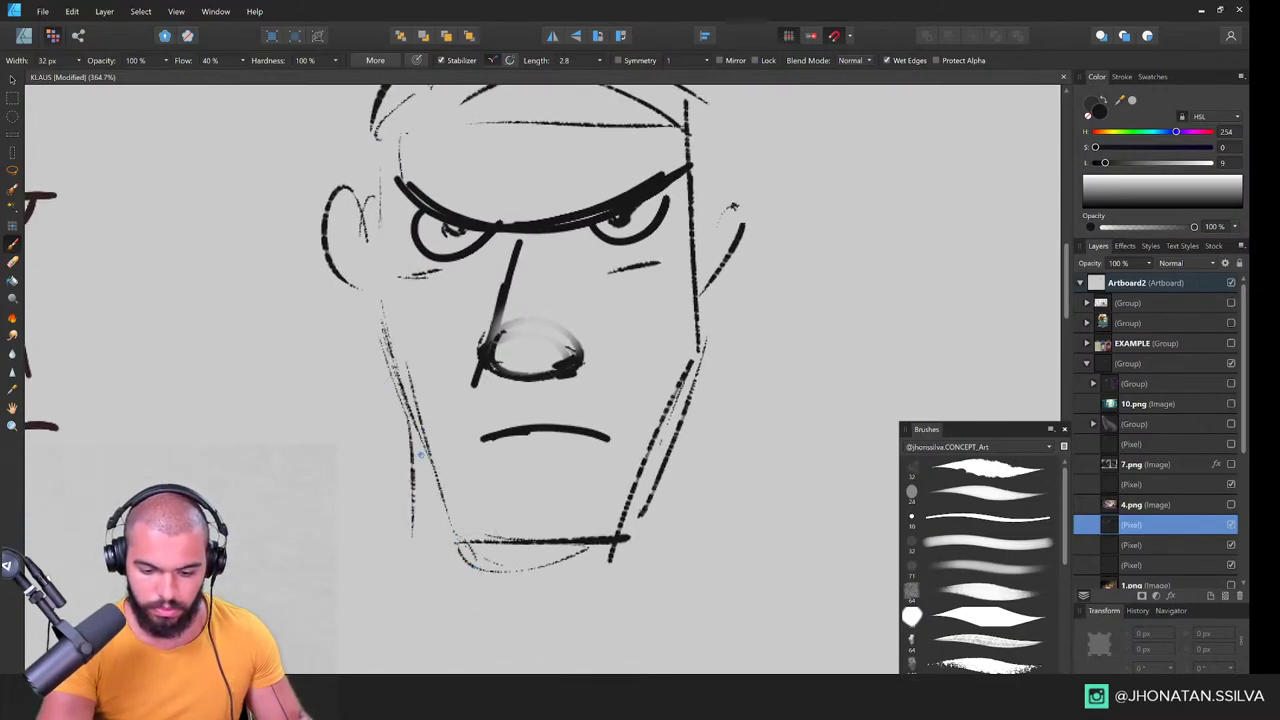
pyautogui.moveTo(422, 455); pyautogui.dragTo(413, 596)
pyautogui.moveTo(668, 410)
pyautogui.mouseDown()
pyautogui.moveTo(662, 466)
pyautogui.moveTo(684, 584)
pyautogui.mouseUp()
# Step: Add a short crease running down from the nose tip toward the corner of the mouth
pyautogui.hotkey('ctrl', 'space')
pyautogui.moveTo(684, 440); pyautogui.dragTo(557, 481)
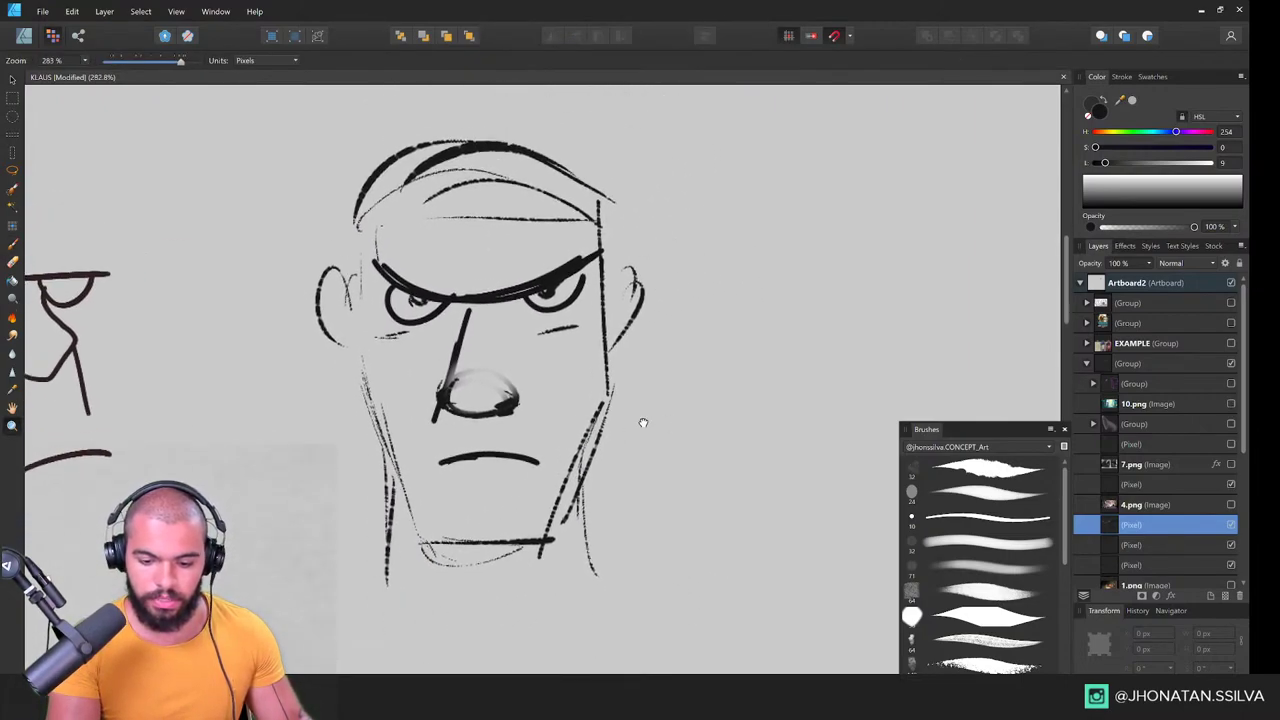
pyautogui.moveTo(643, 421); pyautogui.dragTo(517, 428)
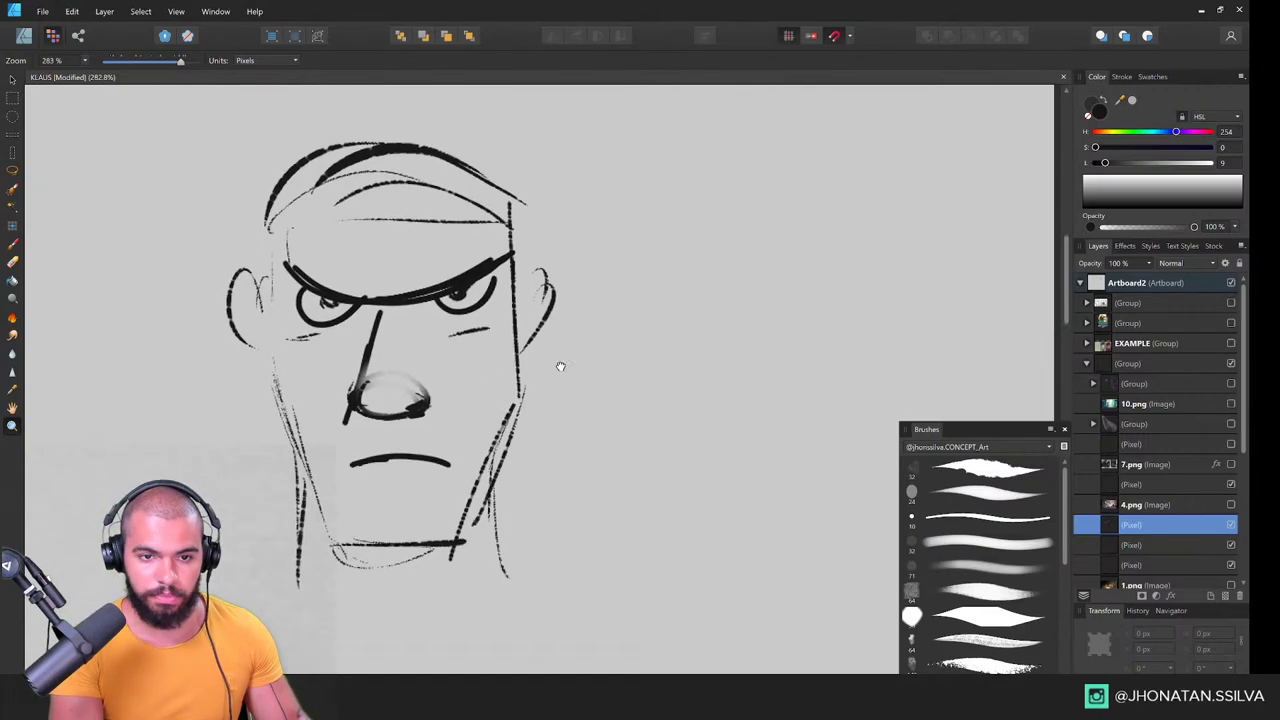
pyautogui.hscroll(-8, 557, 366)
pyautogui.press('b')
pyautogui.moveTo(742, 412); pyautogui.dragTo(750, 445)
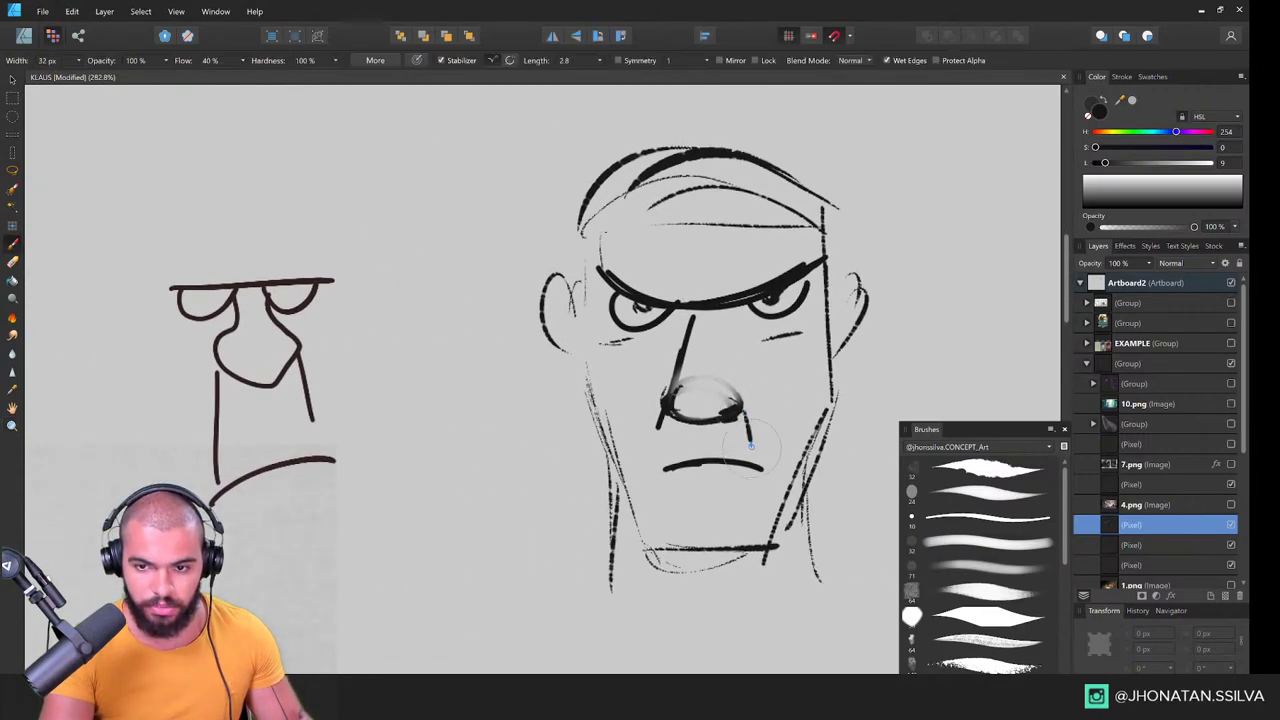
pyautogui.press('z')
pyautogui.moveTo(747, 376); pyautogui.dragTo(638, 355)
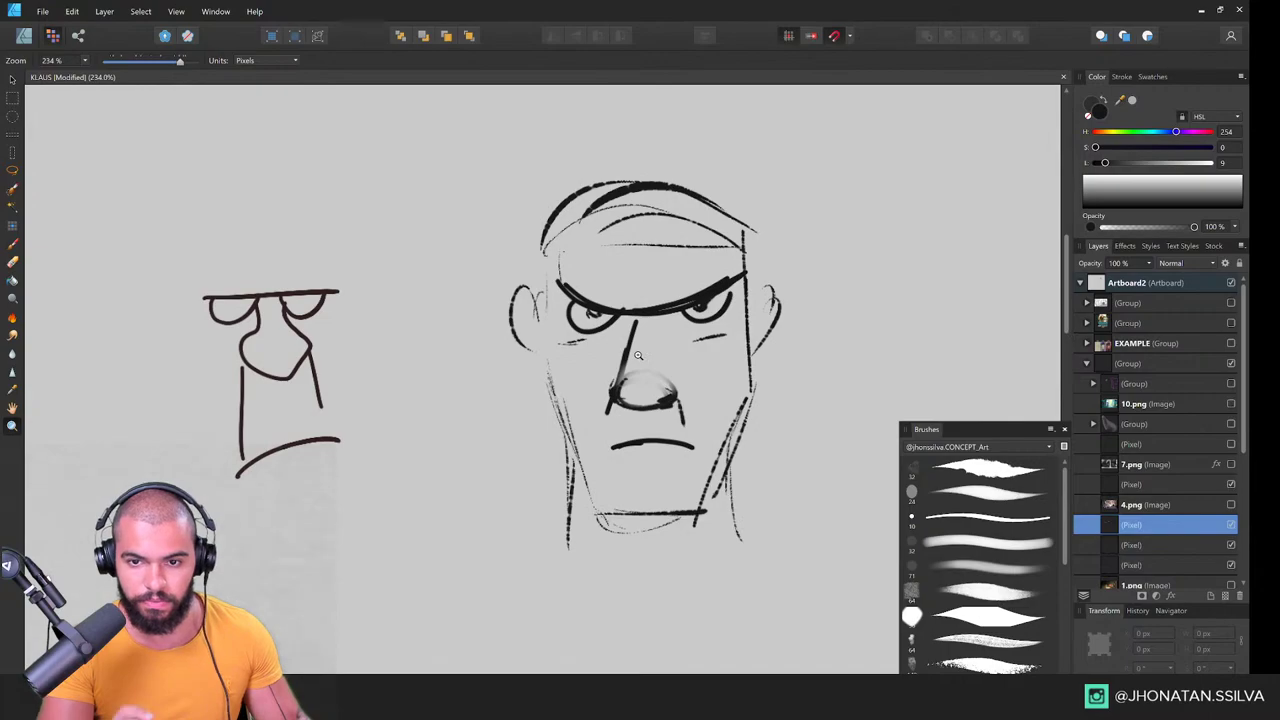
pyautogui.scroll(5, 735, 366)
pyautogui.press('b')
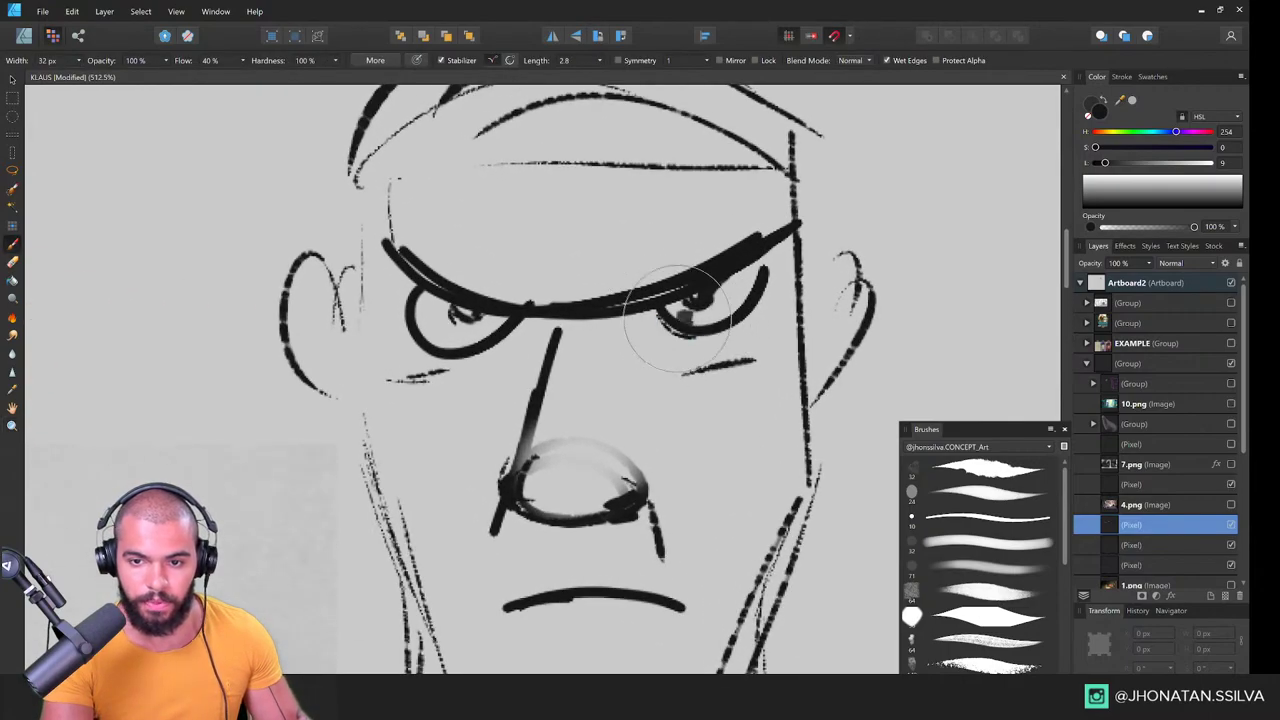
pyautogui.press('z')
pyautogui.scroll(-4, 670, 337)
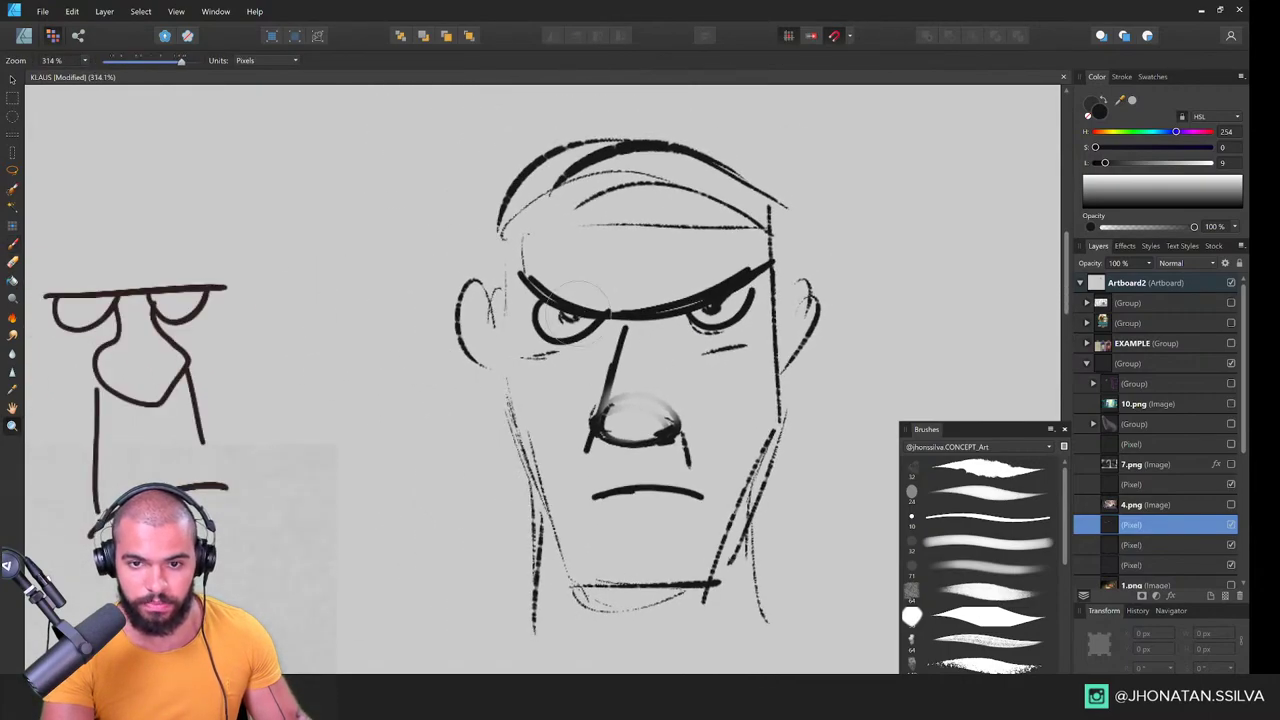
pyautogui.scroll(-2, 369, 429)
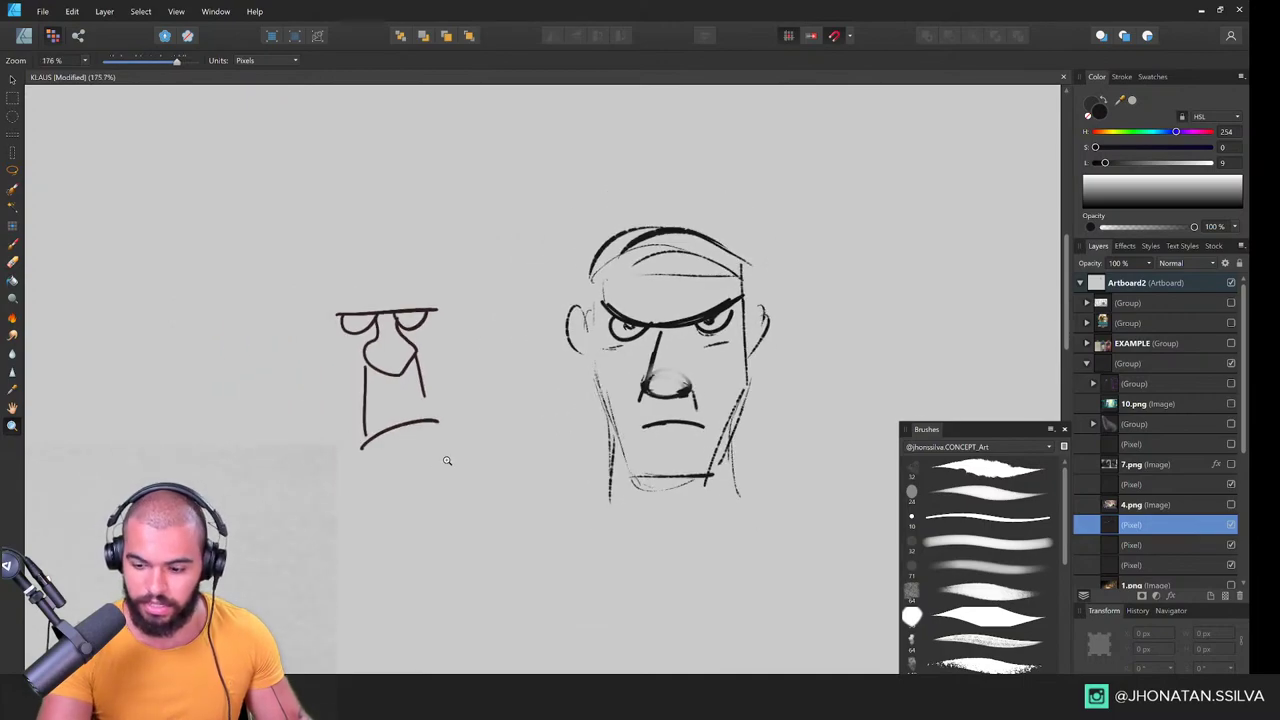
# Step: Hide the pixel layer with the angry head sketch and show the 1.png reference painting again
pyautogui.click(1231, 526)
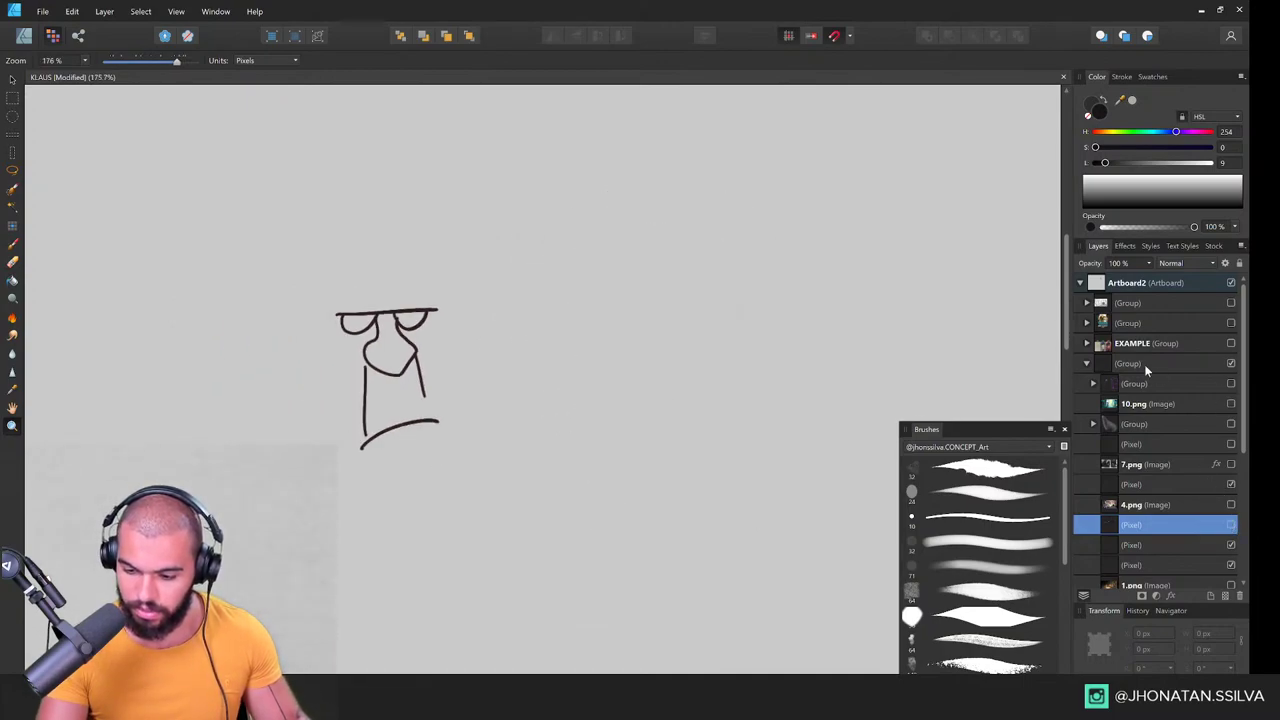
pyautogui.click(1088, 363)
pyautogui.click(1088, 363)
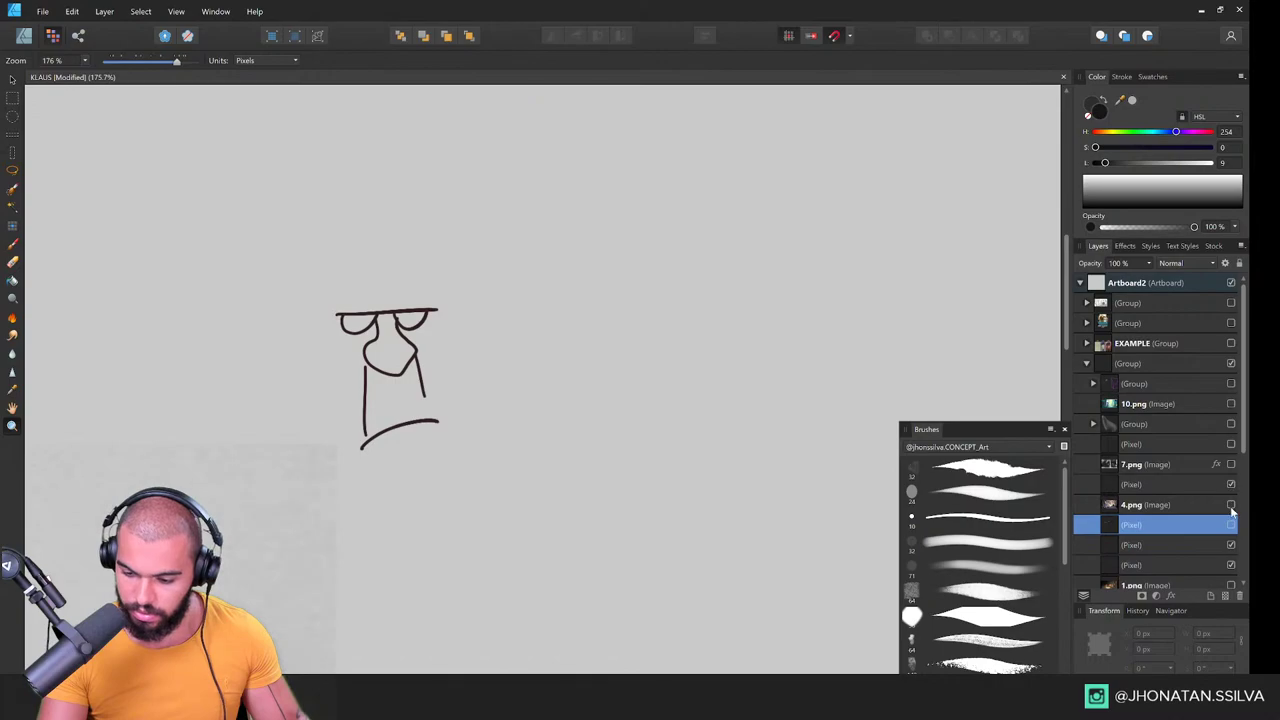
pyautogui.click(1231, 506)
pyautogui.click(1231, 506)
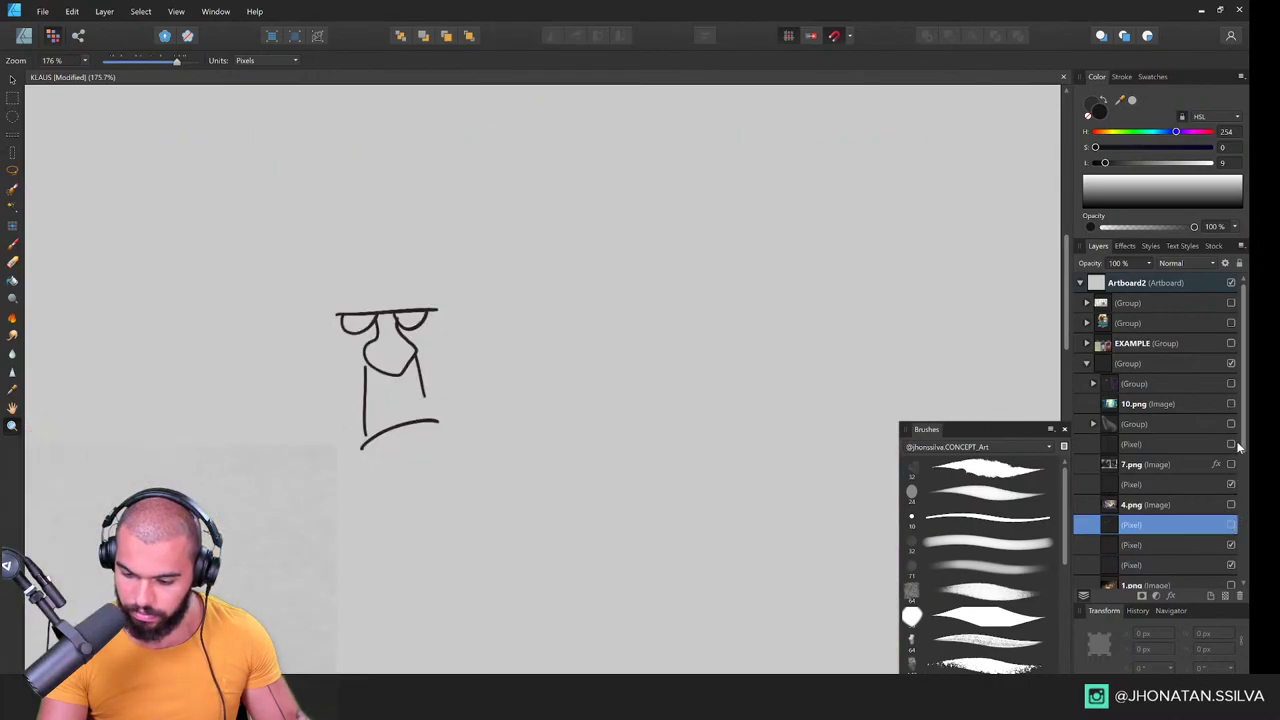
pyautogui.moveTo(1243, 450); pyautogui.dragTo(1245, 470)
pyautogui.click(1231, 565)
# Step: Select the traced face sketch lying over the painting above the red-haired girl and hide its layer
pyautogui.moveTo(604, 487)
pyautogui.mouseDown()
pyautogui.moveTo(466, 539)
pyautogui.moveTo(594, 404)
pyautogui.moveTo(748, 352)
pyautogui.mouseUp()
pyautogui.press('v')
pyautogui.click(614, 228)
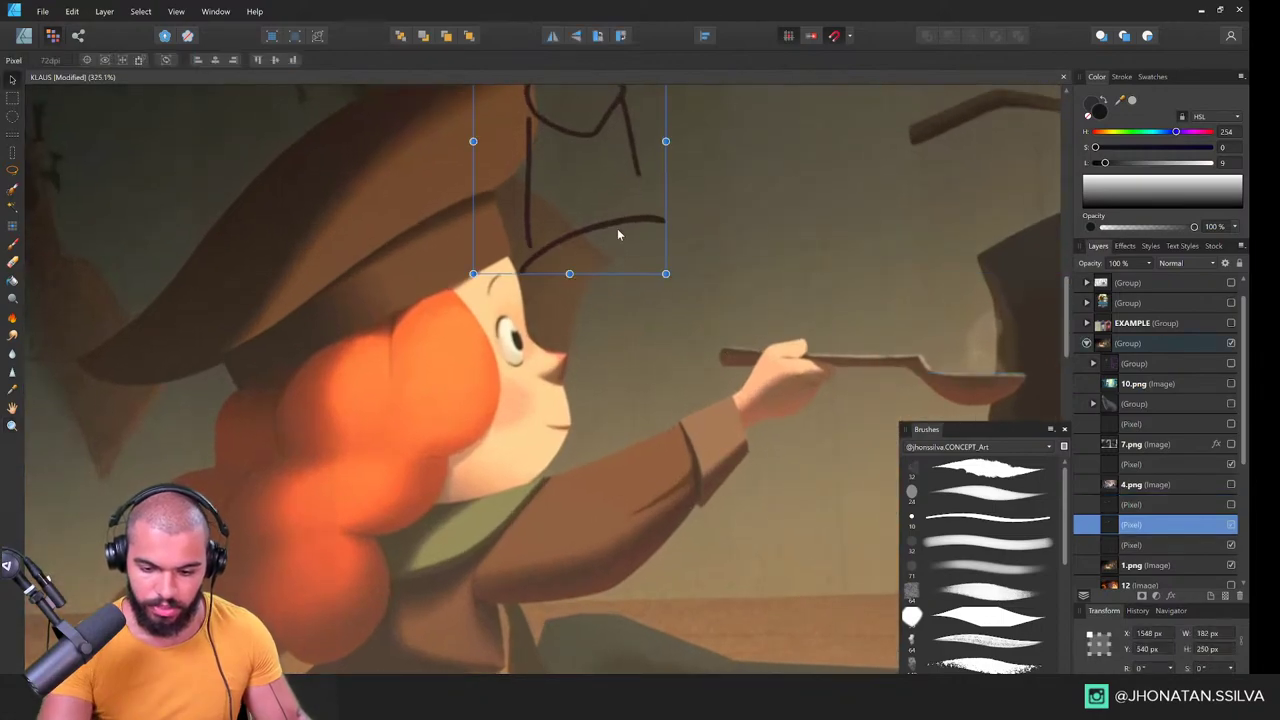
pyautogui.click(1231, 525)
# Step: Examine the red-haired girl's face up close and compare its shapes with the other figures in the full painting
pyautogui.hotkey('ctrl', 'space')
pyautogui.moveTo(523, 367); pyautogui.dragTo(634, 353)
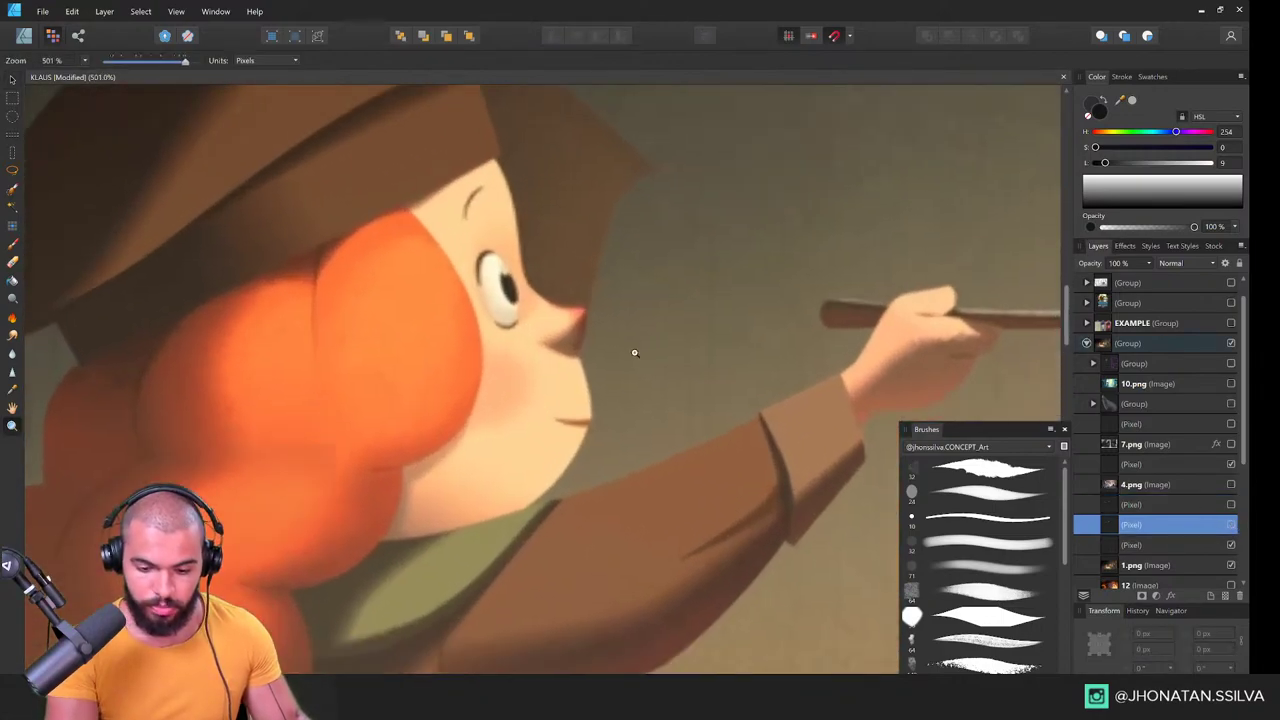
pyautogui.moveTo(704, 413); pyautogui.dragTo(573, 397)
pyautogui.scroll(-4, 592, 407)
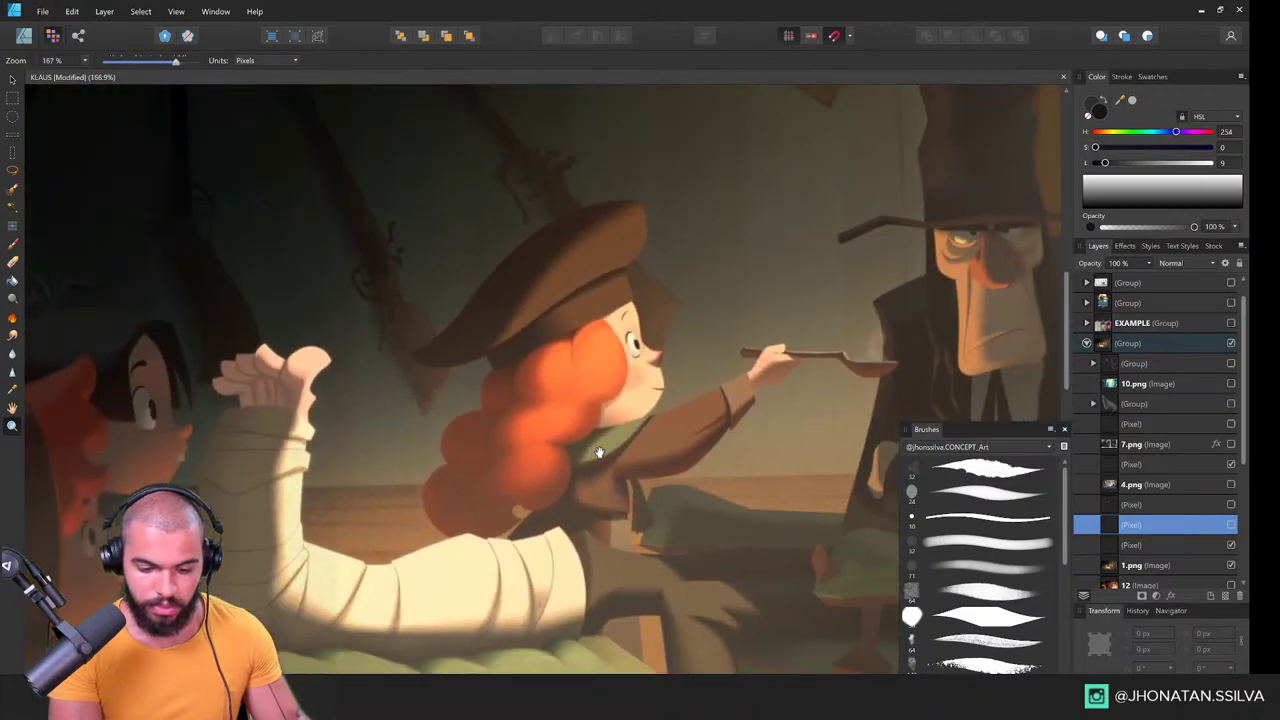
pyautogui.moveTo(599, 452); pyautogui.dragTo(660, 469)
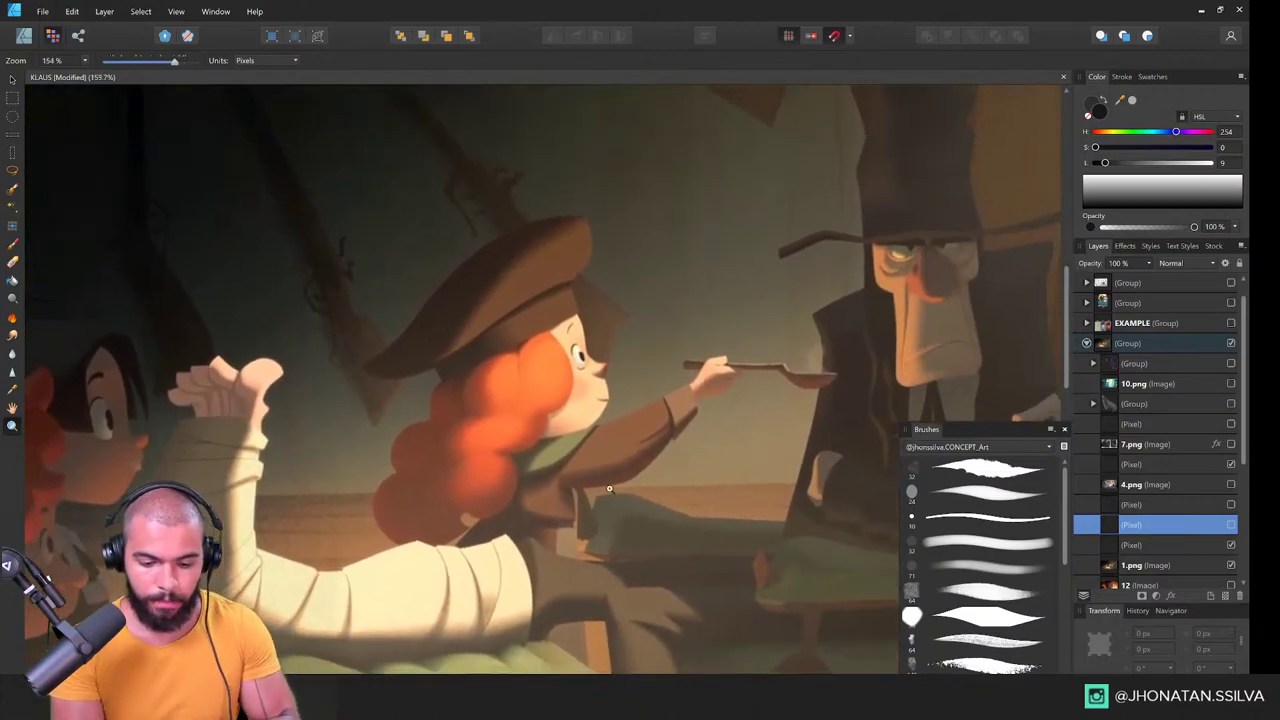
pyautogui.scroll(-2, 485, 525)
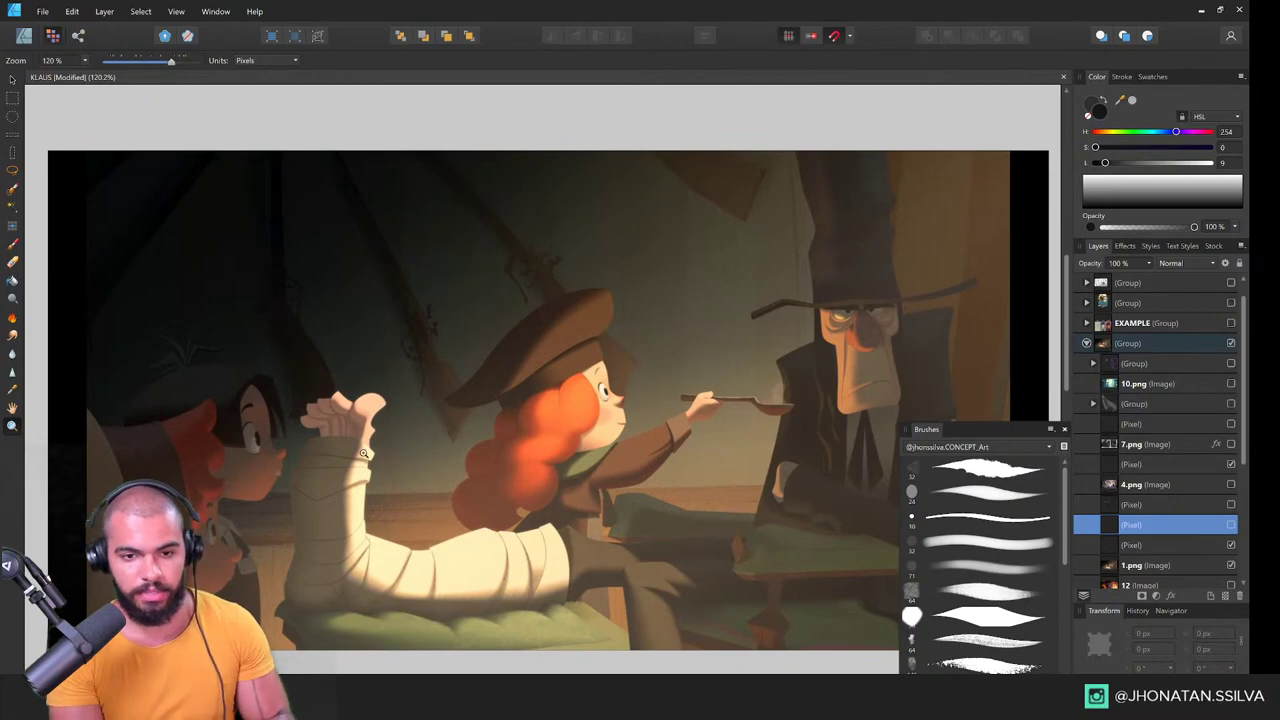
# Step: Enable a Color Overlay effect on the 1.png reference painting and set its blend mode so the painting displays in greyscale
pyautogui.scroll(2, 406, 454)
pyautogui.scroll(-3, 484, 458)
pyautogui.moveTo(471, 520); pyautogui.dragTo(419, 482)
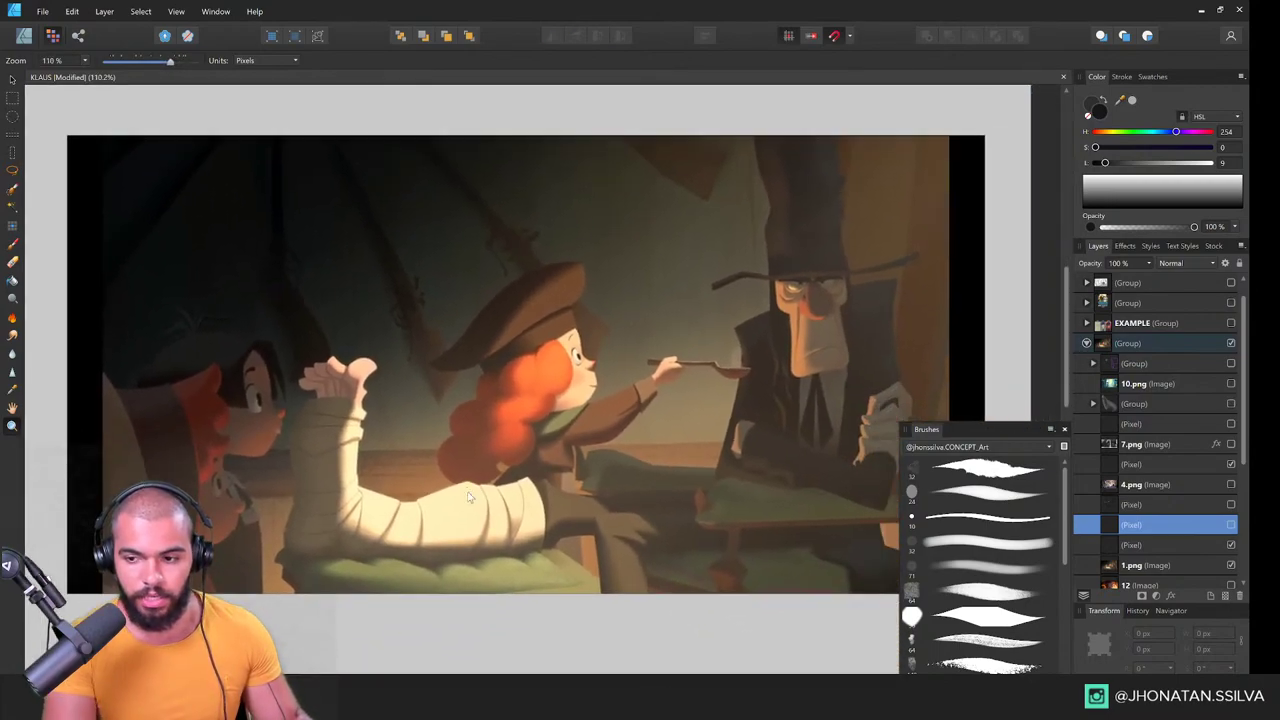
pyautogui.press('v')
pyautogui.press('Escape')
pyautogui.click(1177, 567)
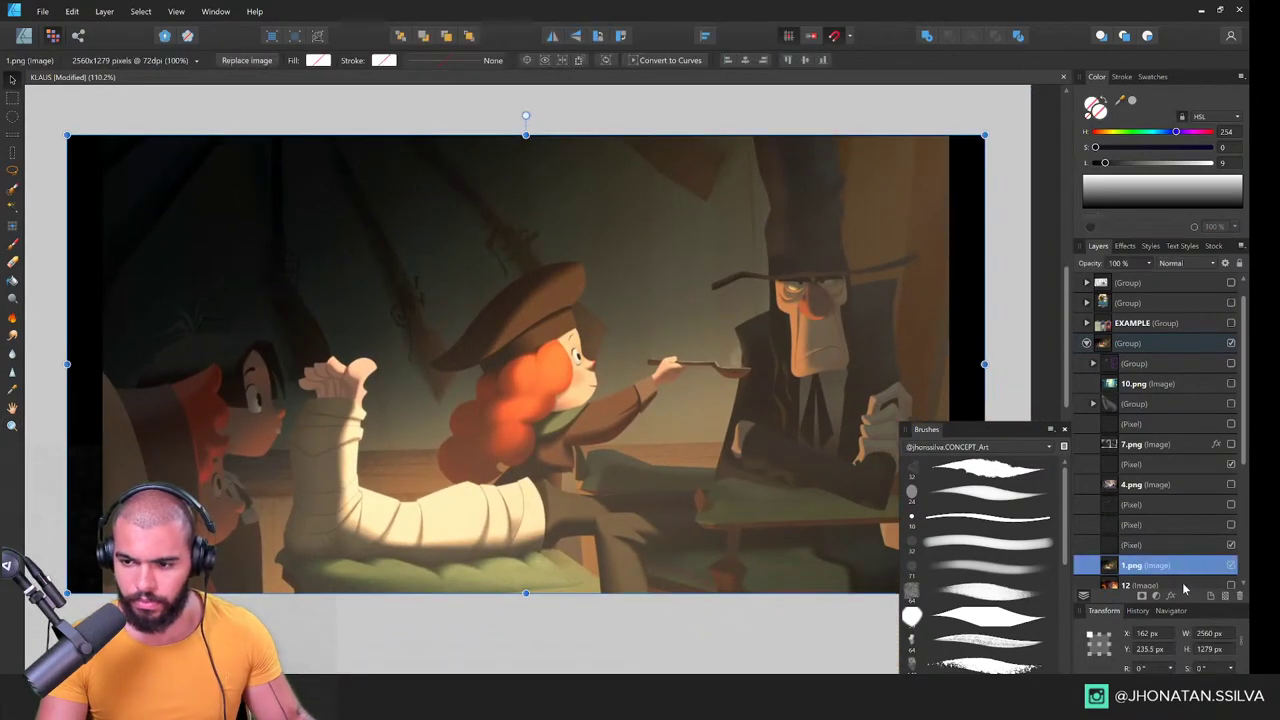
pyautogui.click(1173, 597)
pyautogui.click(437, 328)
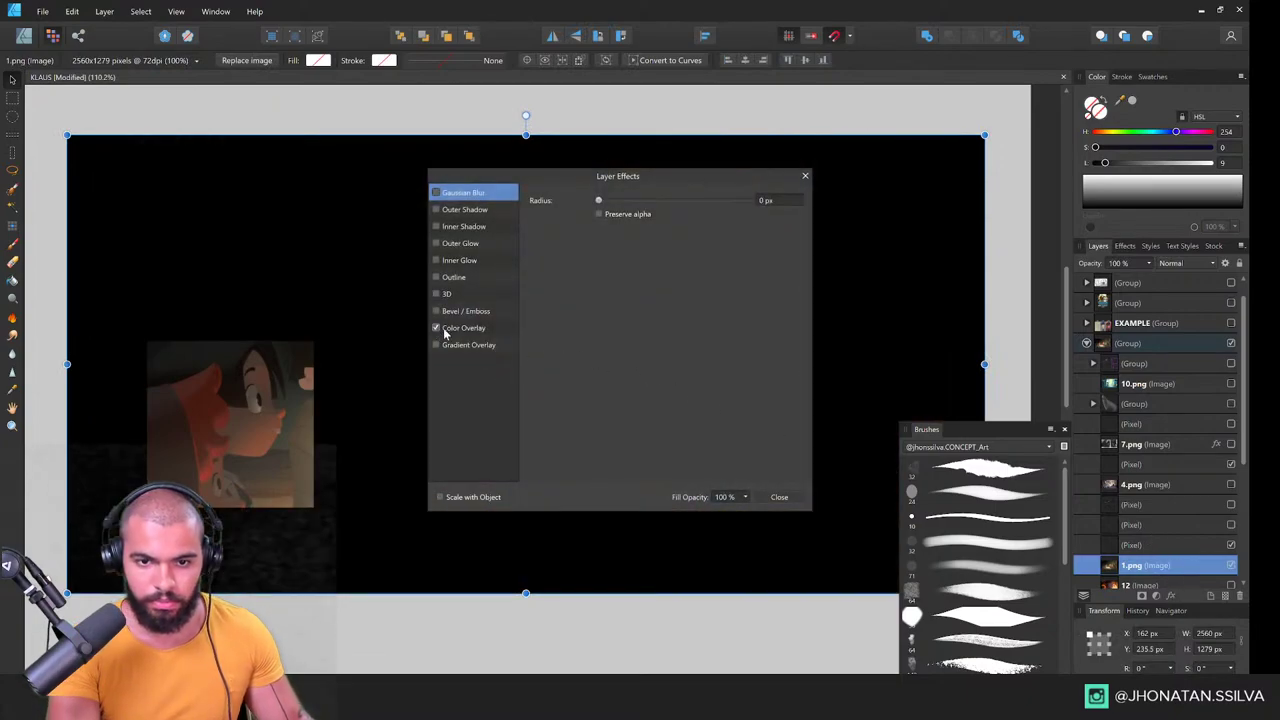
pyautogui.click(457, 329)
pyautogui.click(665, 201)
pyautogui.moveTo(666, 273); pyautogui.dragTo(665, 281)
pyautogui.scroll(-3, 666, 287)
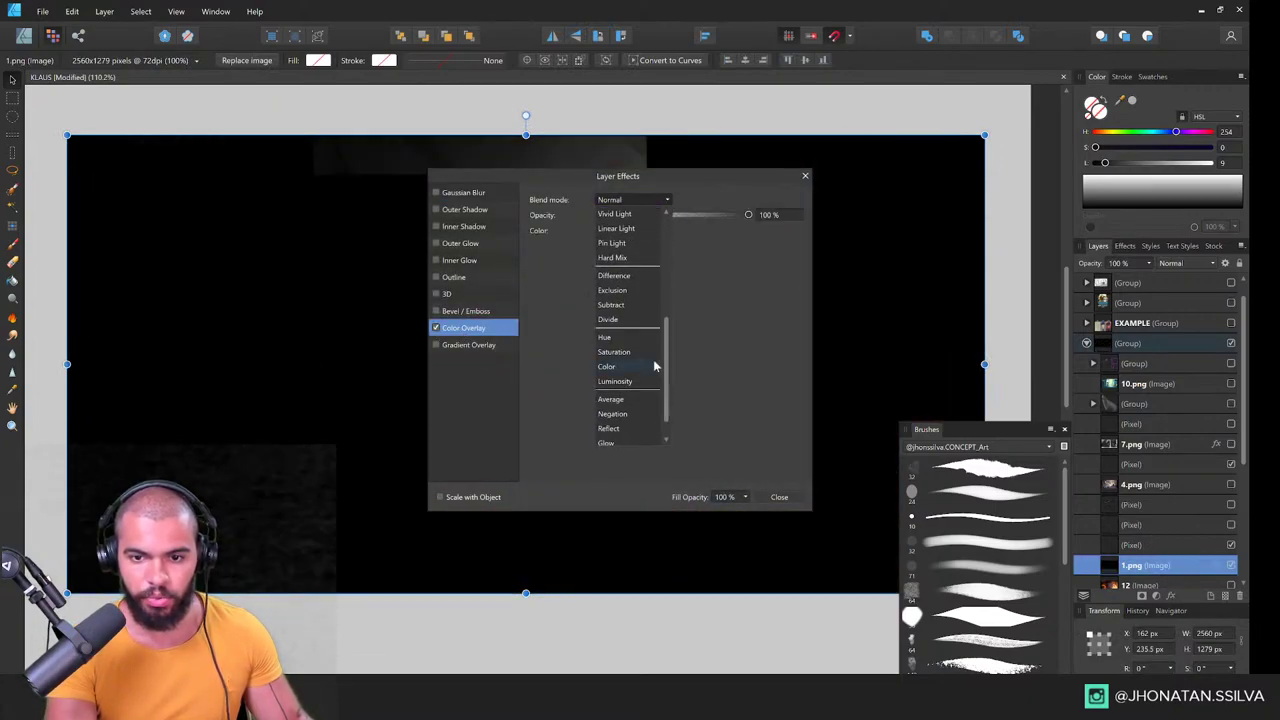
pyautogui.click(618, 344)
pyautogui.click(795, 499)
# Step: Examine the light and dark values across the greyscale painting, from the bandaged leg to the stern man's face in the hat
pyautogui.press('z')
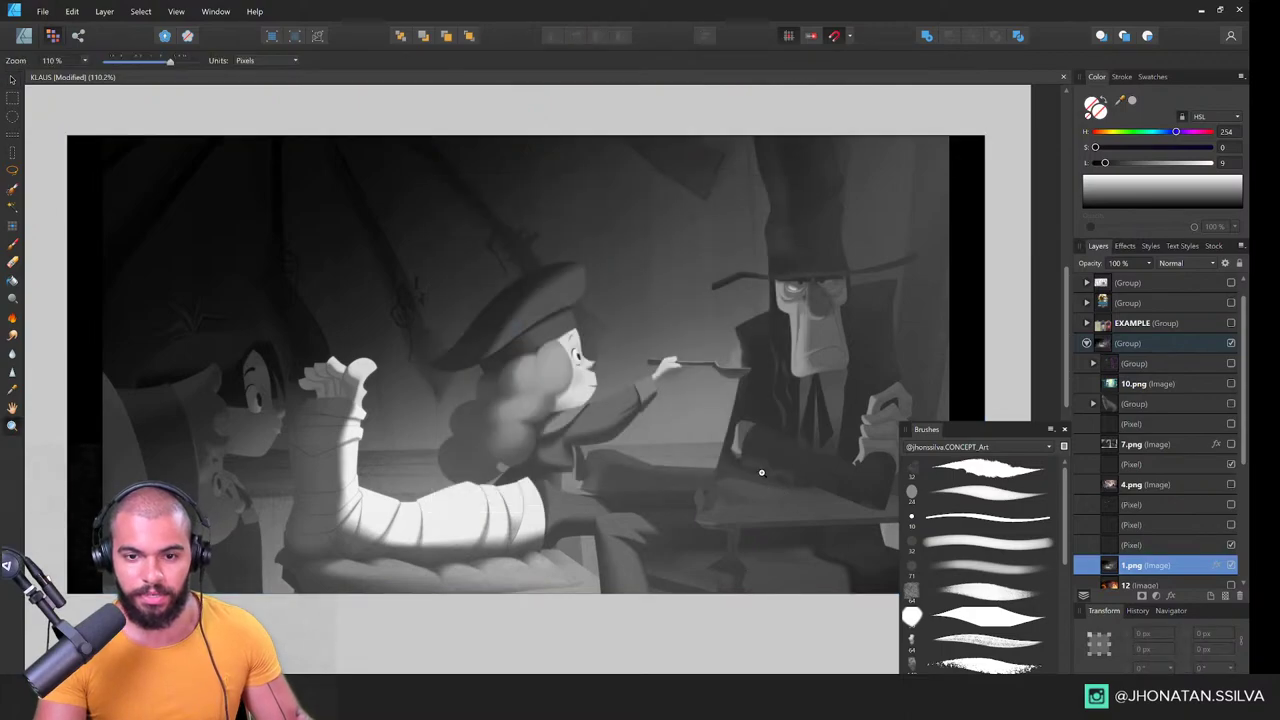
pyautogui.moveTo(760, 471); pyautogui.dragTo(702, 430)
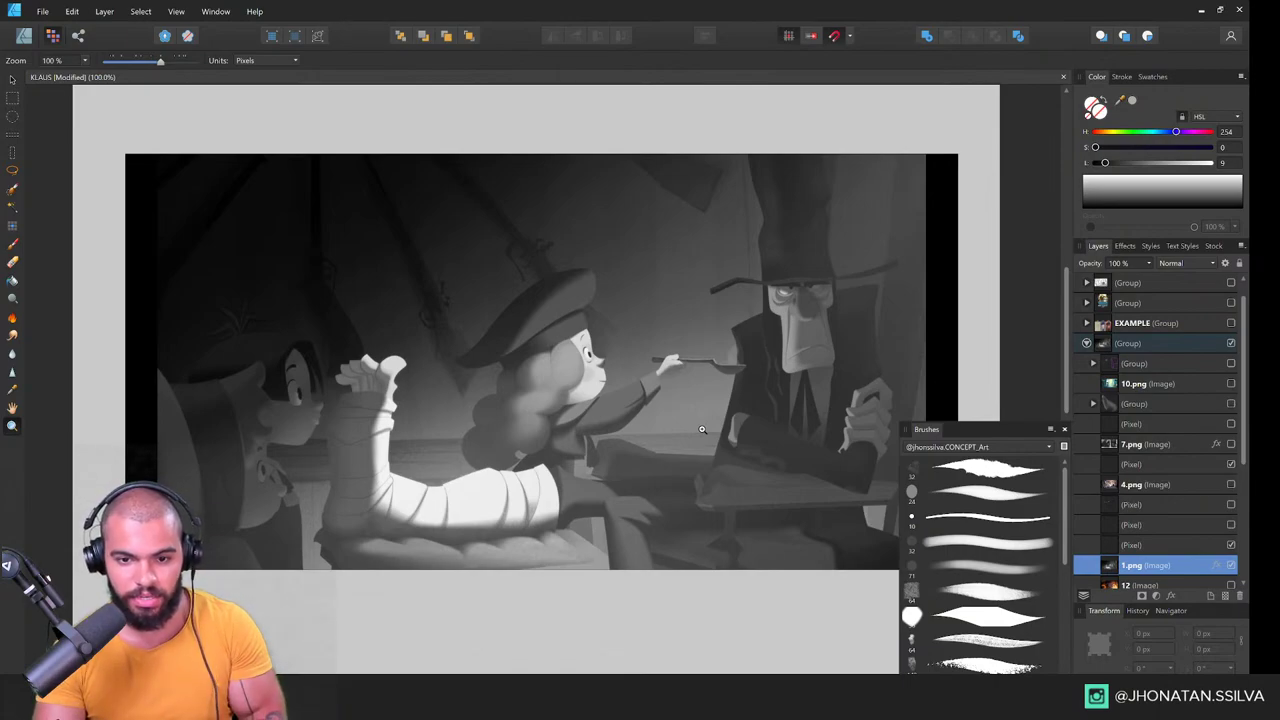
pyautogui.moveTo(580, 466)
pyautogui.mouseDown()
pyautogui.moveTo(497, 439)
pyautogui.moveTo(560, 457)
pyautogui.mouseUp()
pyautogui.moveTo(450, 367); pyautogui.dragTo(528, 391)
pyautogui.scroll(2, 490, 387)
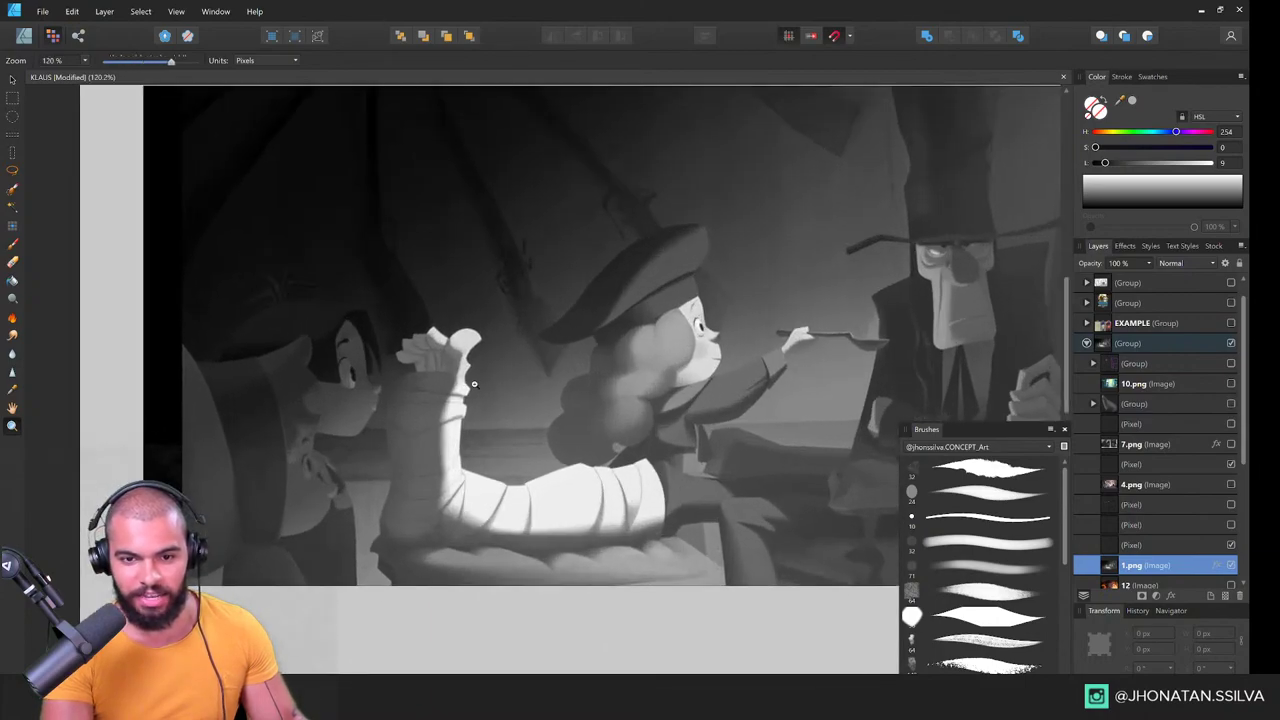
pyautogui.scroll(3, 545, 512)
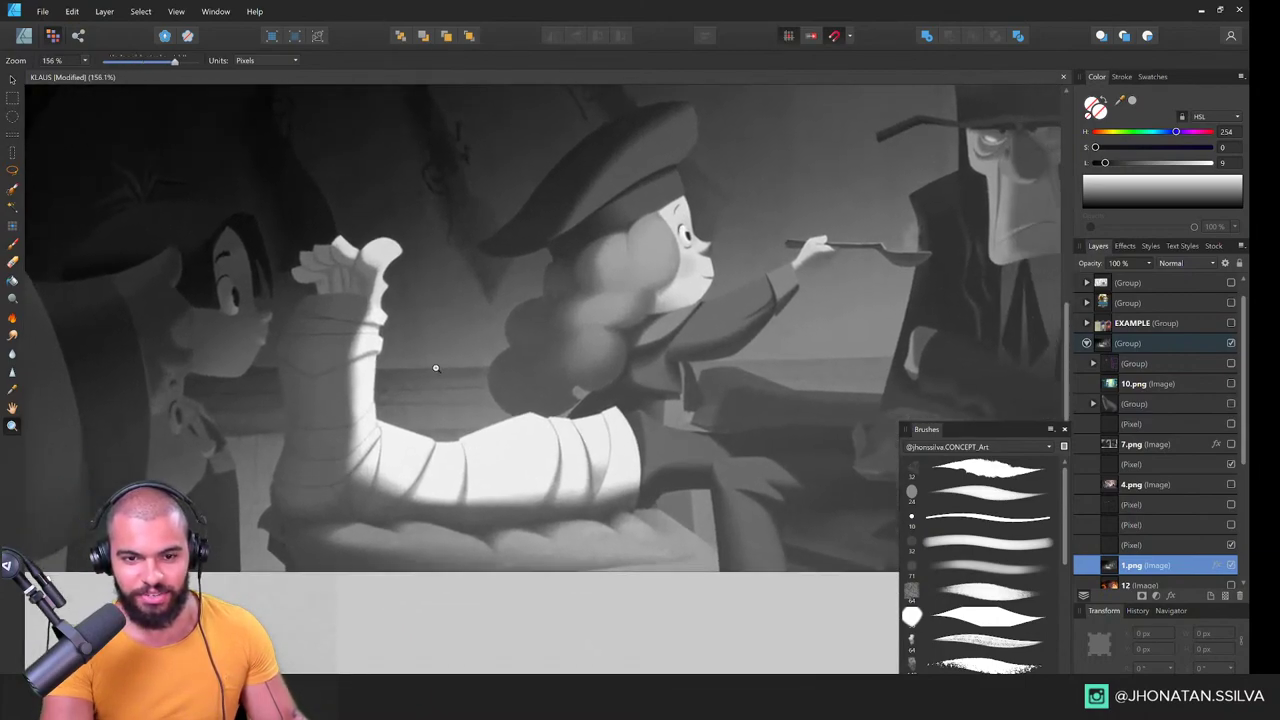
pyautogui.scroll(-2, 328, 359)
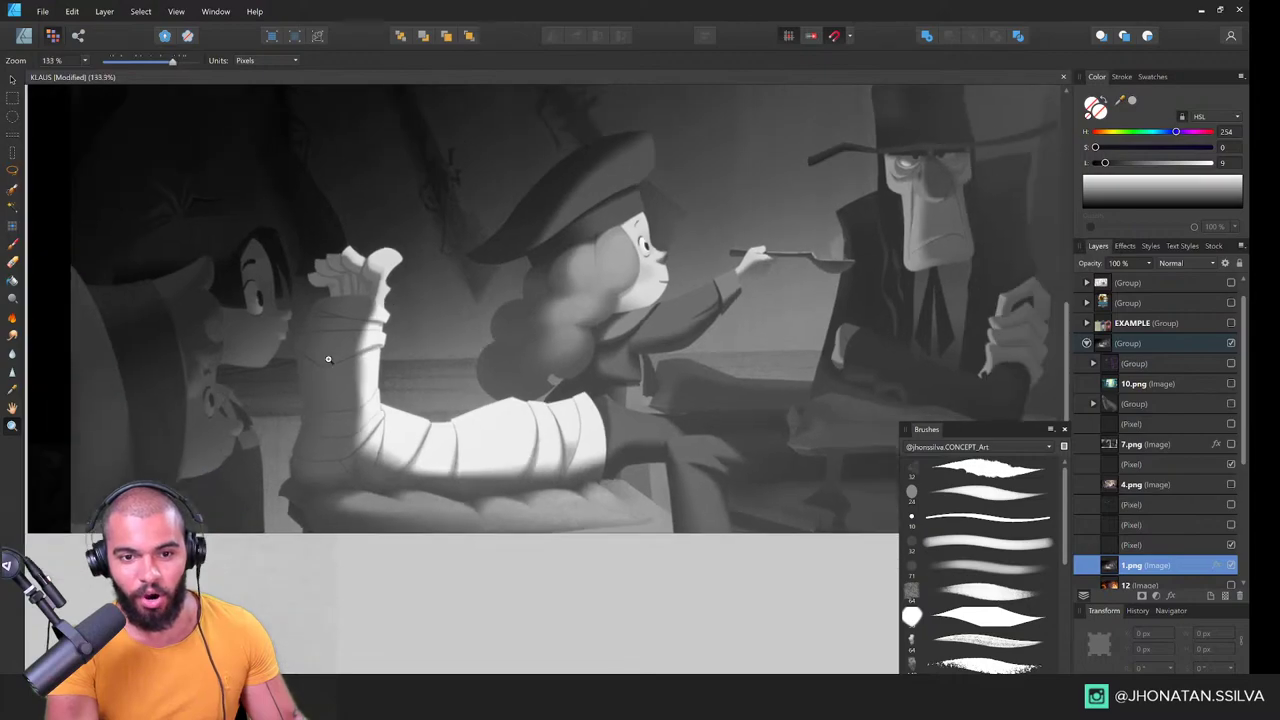
pyautogui.scroll(1, 404, 424)
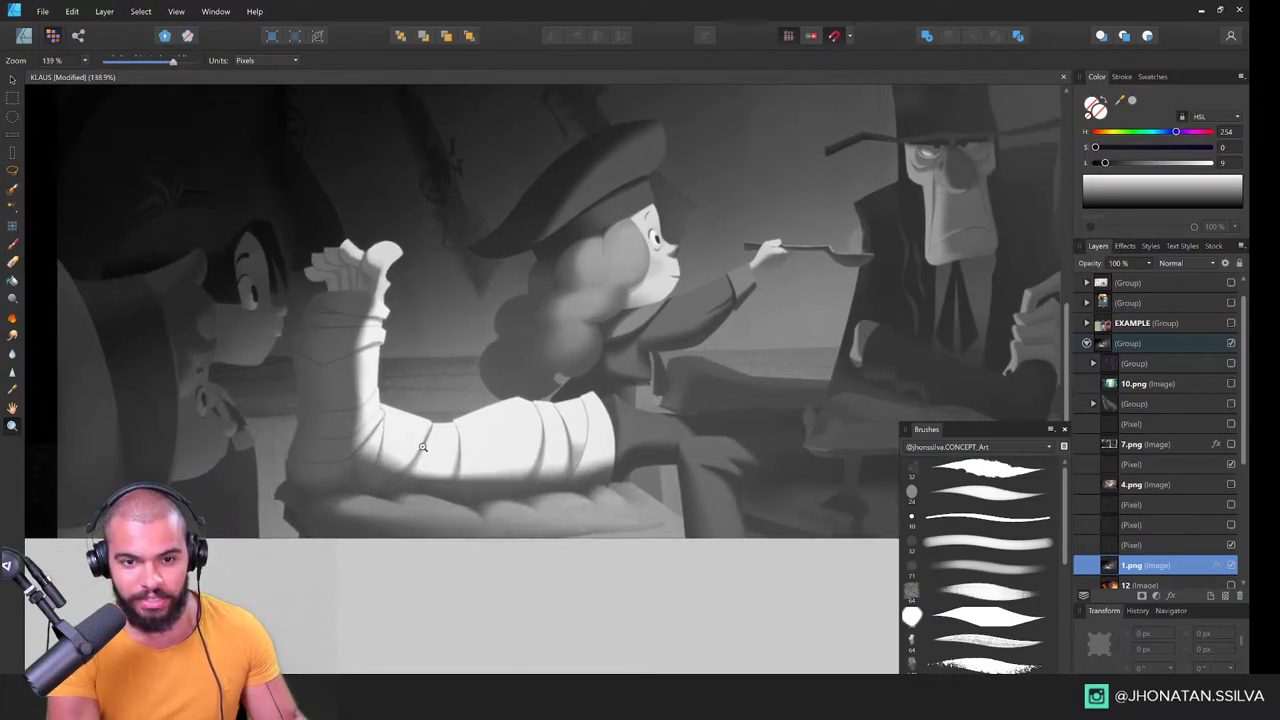
pyautogui.scroll(-2, 520, 424)
pyautogui.moveTo(526, 423)
pyautogui.mouseDown()
pyautogui.moveTo(508, 478)
pyautogui.moveTo(518, 510)
pyautogui.moveTo(542, 463)
pyautogui.mouseUp()
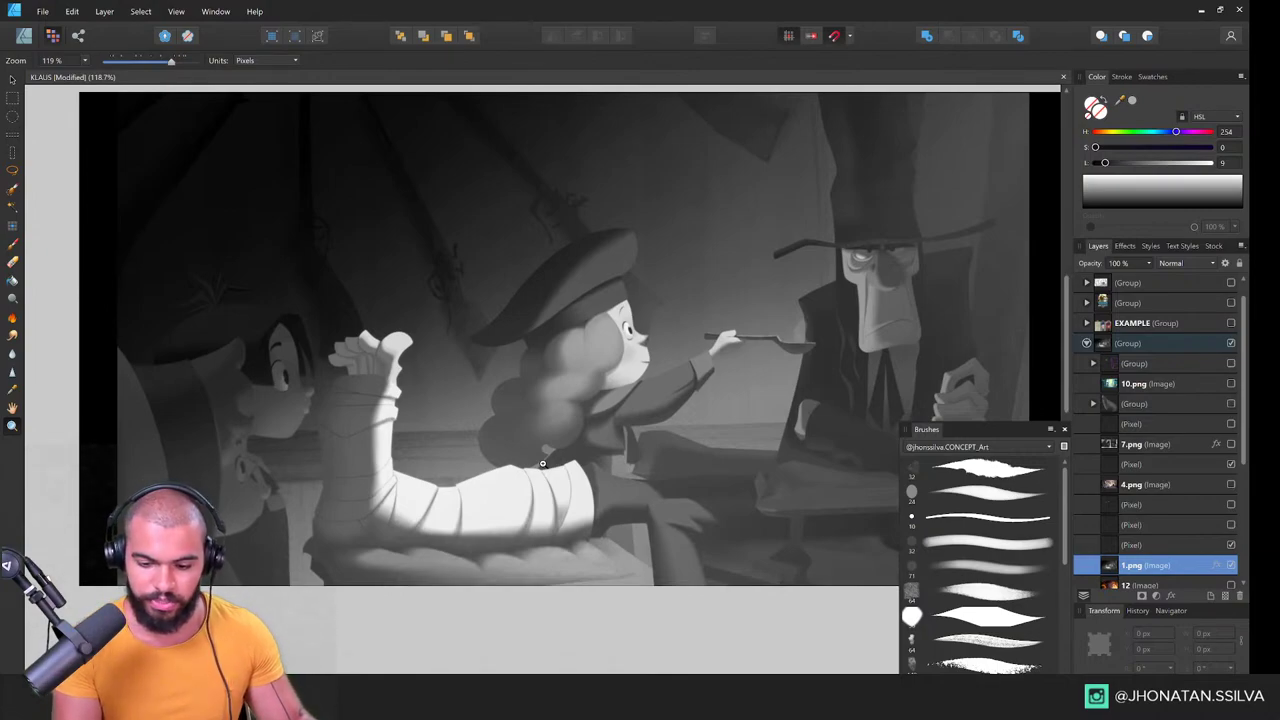
pyautogui.moveTo(738, 492); pyautogui.dragTo(514, 514)
pyautogui.moveTo(682, 292); pyautogui.dragTo(985, 312)
pyautogui.moveTo(709, 382); pyautogui.dragTo(668, 461)
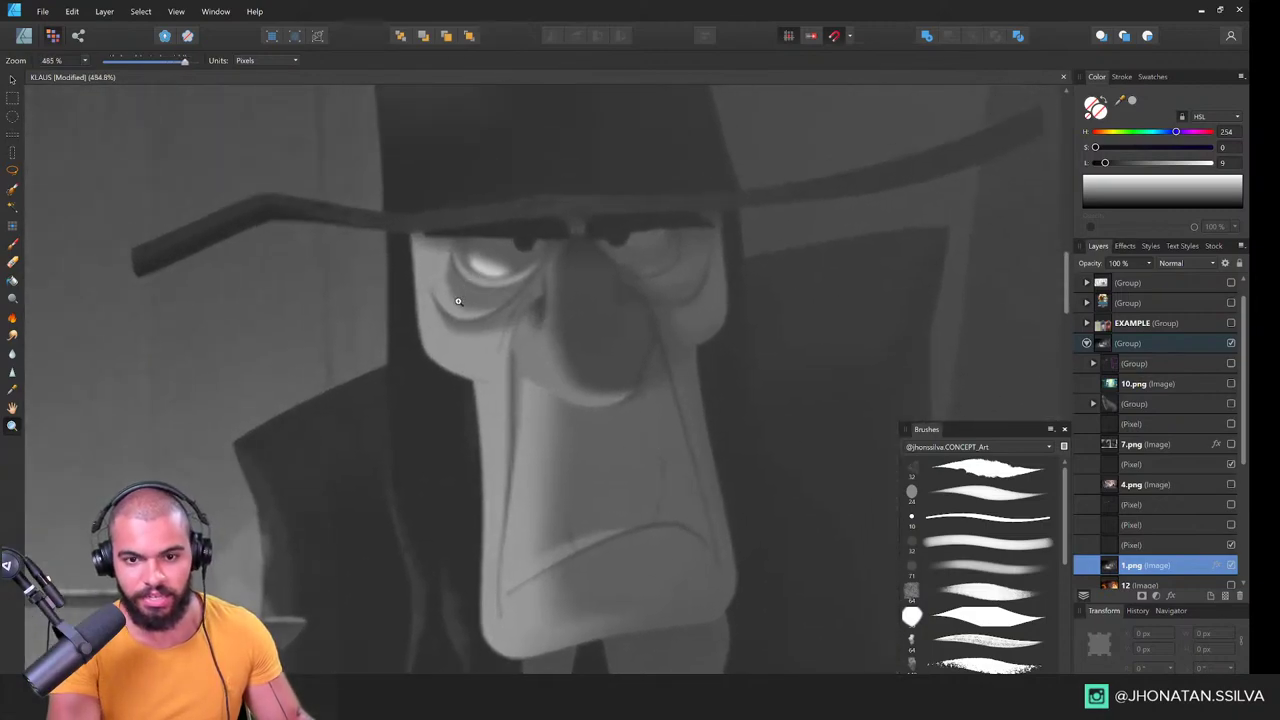
pyautogui.scroll(2, 539, 469)
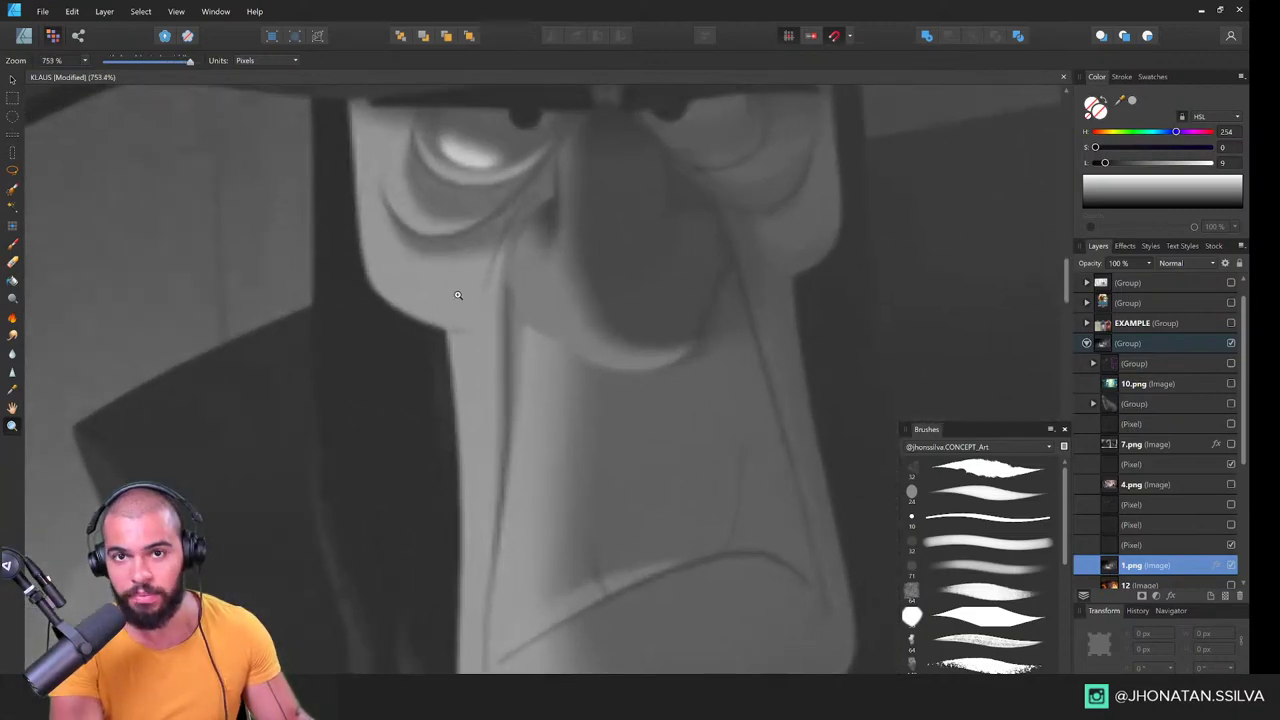
# Step: Set the brush colour to a near-white with lightness 94, matching the lit part of the bandaged leg
pyautogui.press('b')
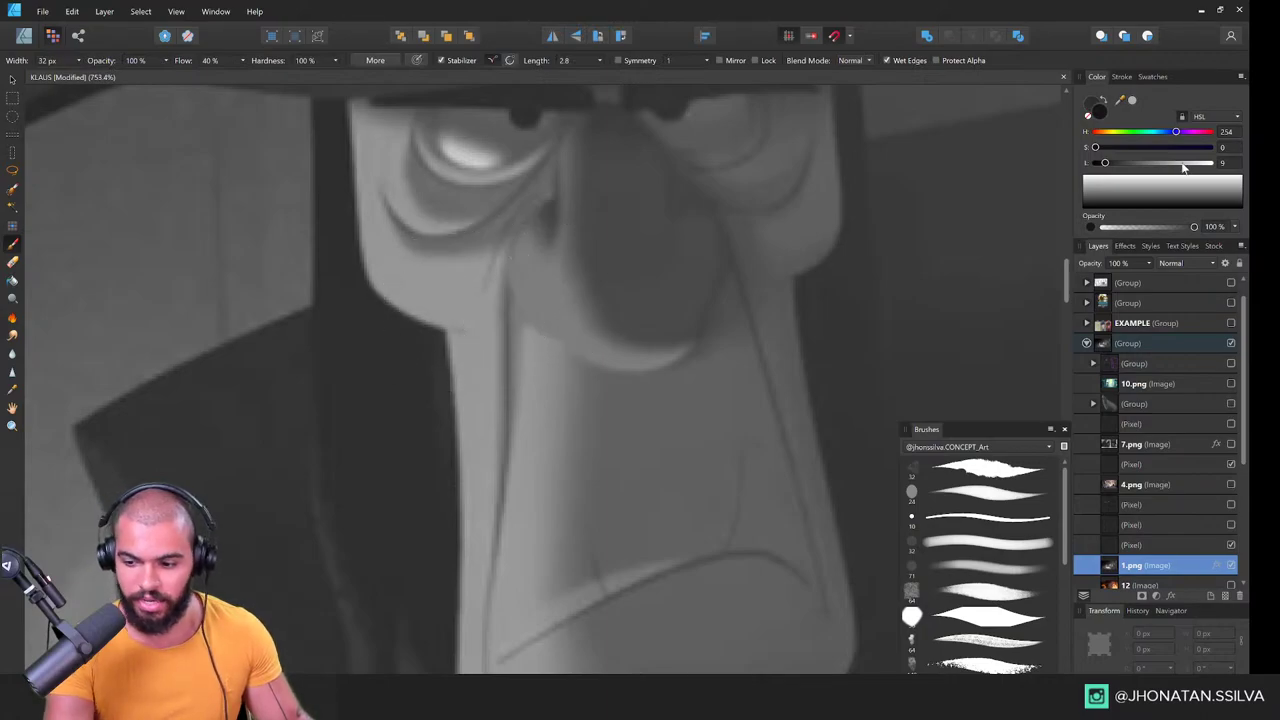
pyautogui.click(1121, 176)
pyautogui.press('z')
pyautogui.scroll(-6, 631, 403)
pyautogui.moveTo(478, 497); pyautogui.dragTo(912, 267)
pyautogui.scroll(3, 504, 454)
pyautogui.press('b')
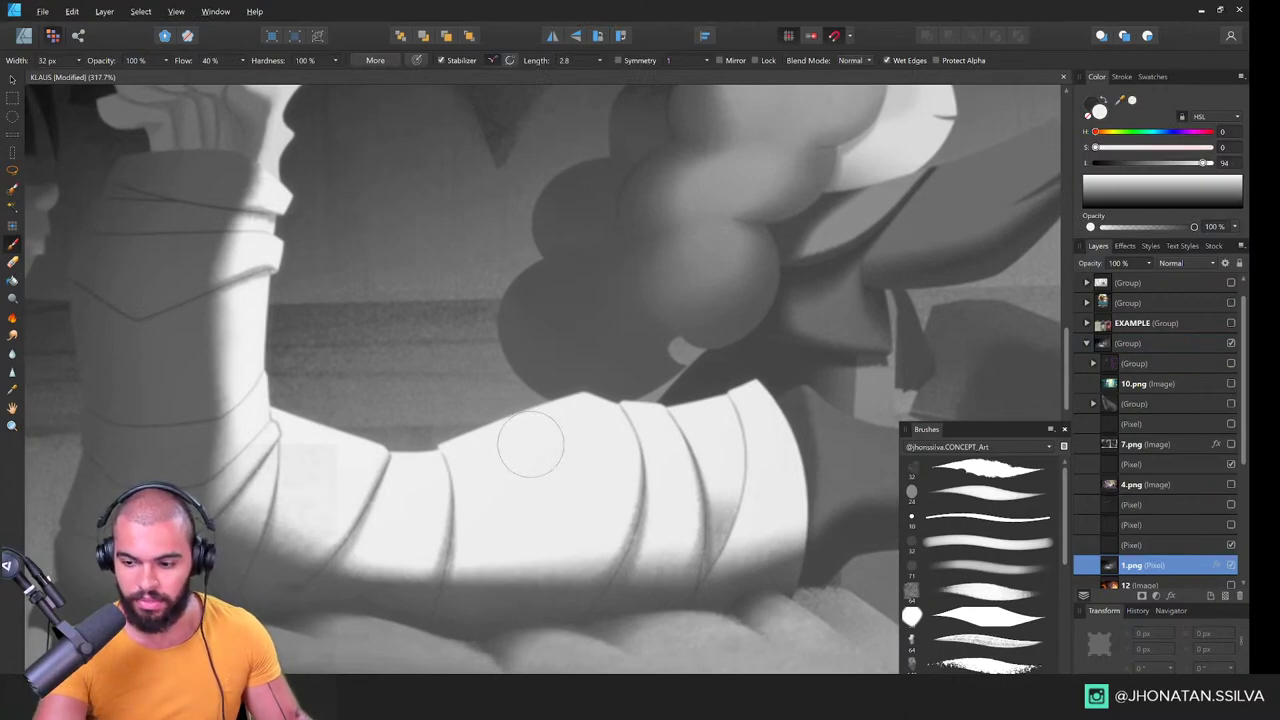
pyautogui.click(1206, 163)
# Step: Compare the greyscale values on the girl's face, hair and hat with the rest of the painting
pyautogui.press('z')
pyautogui.moveTo(915, 280); pyautogui.dragTo(680, 397)
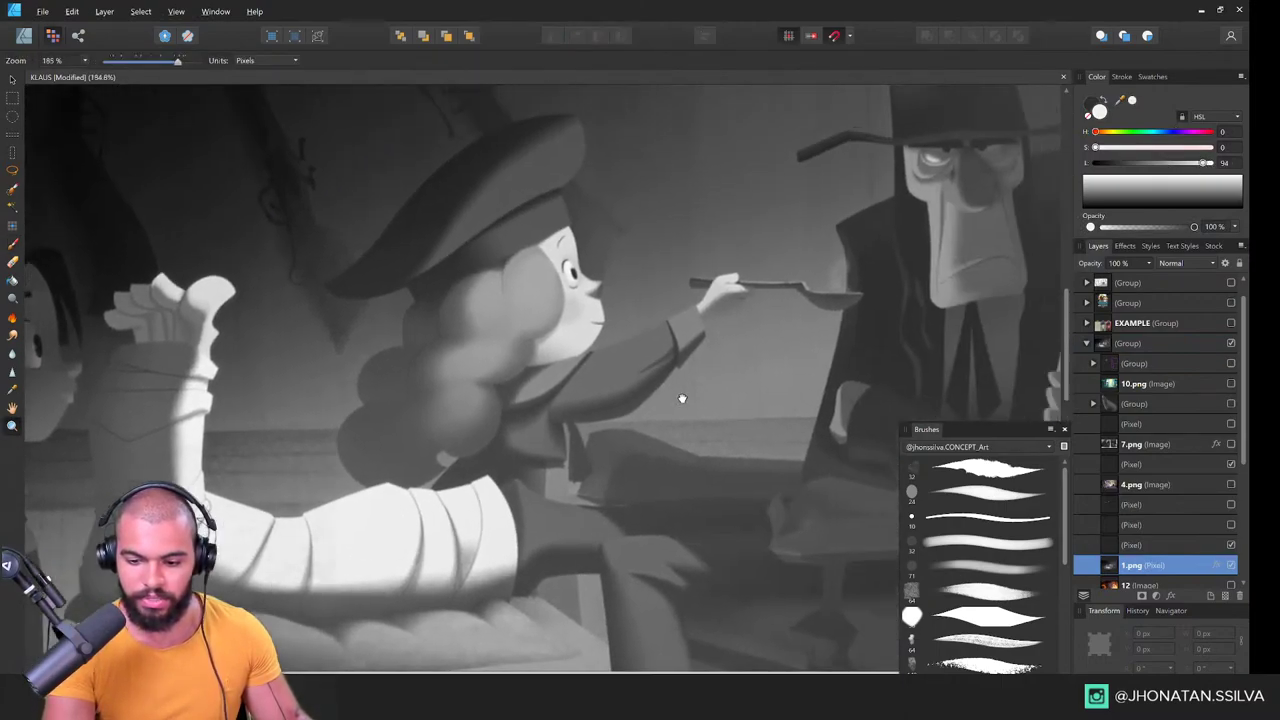
pyautogui.moveTo(877, 262); pyautogui.dragTo(718, 340)
pyautogui.scroll(2, 759, 323)
pyautogui.moveTo(832, 280)
pyautogui.mouseDown()
pyautogui.moveTo(759, 323)
pyautogui.moveTo(750, 391)
pyautogui.mouseUp()
pyautogui.moveTo(562, 470); pyautogui.dragTo(832, 397)
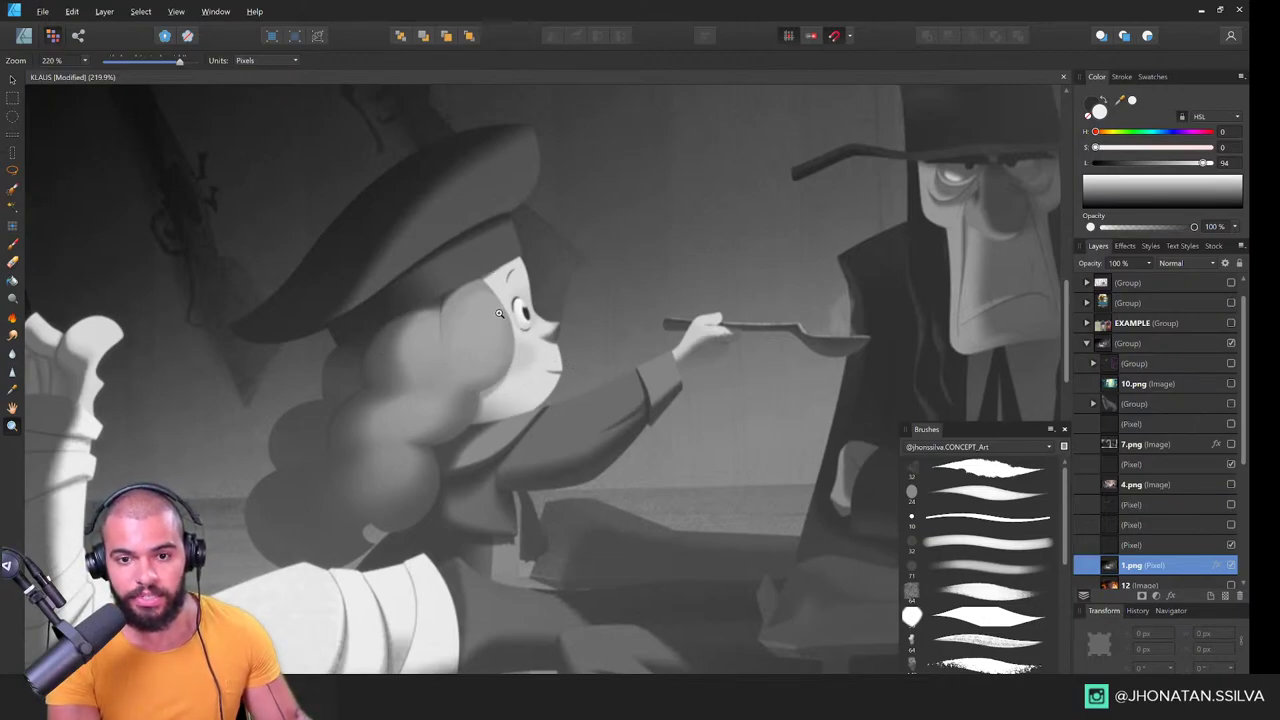
pyautogui.scroll(3, 499, 313)
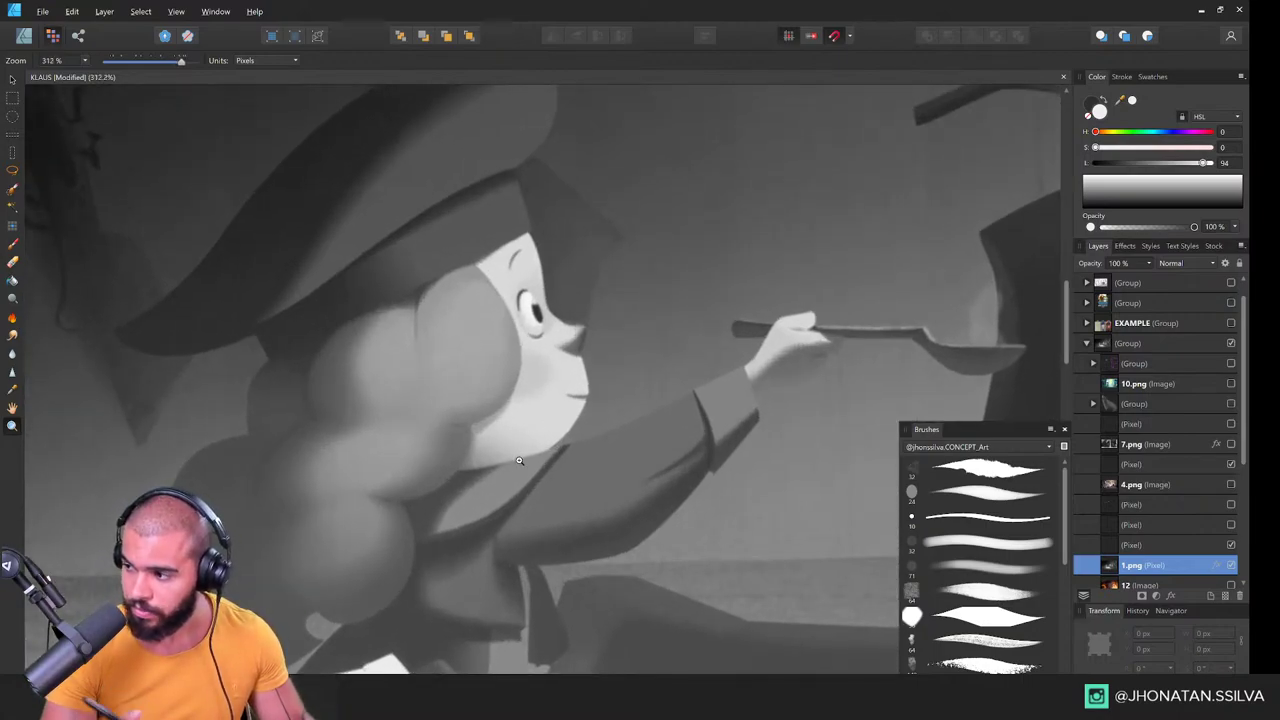
pyautogui.scroll(-5, 408, 553)
pyautogui.scroll(-2, 408, 553)
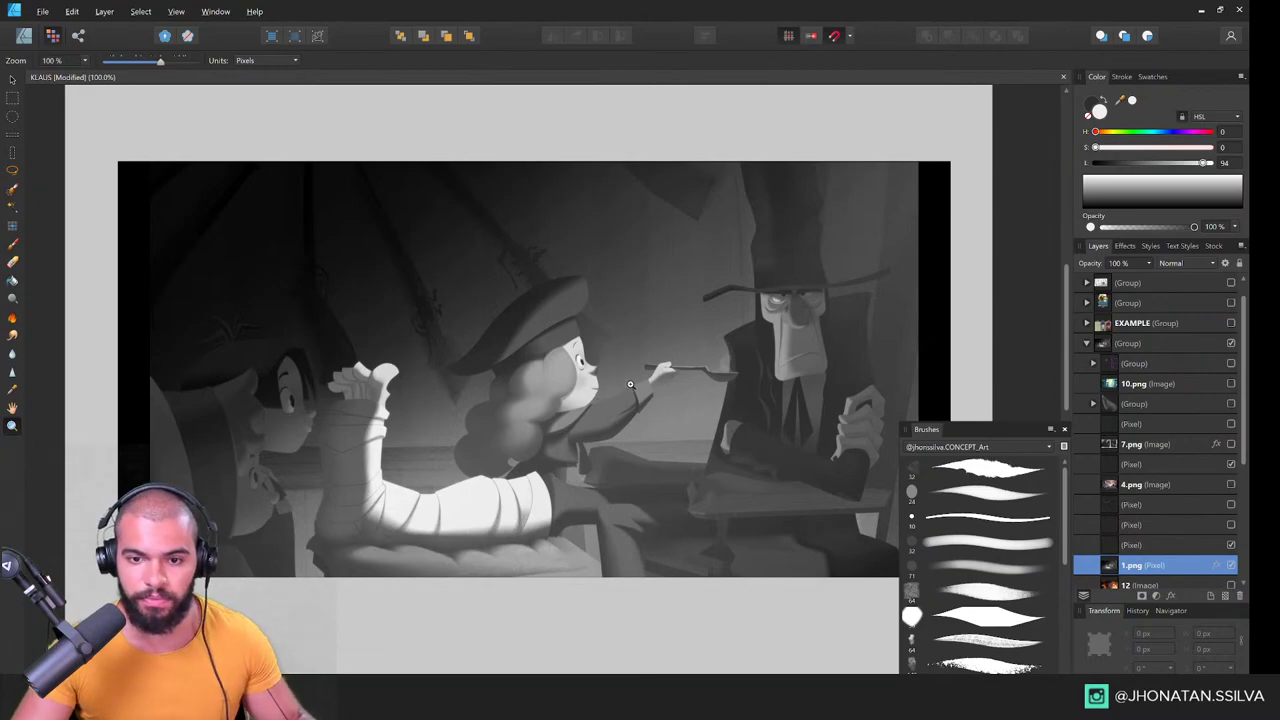
pyautogui.moveTo(586, 409)
pyautogui.mouseDown()
pyautogui.moveTo(542, 410)
pyautogui.moveTo(611, 434)
pyautogui.moveTo(575, 441)
pyautogui.mouseUp()
pyautogui.moveTo(574, 441); pyautogui.dragTo(563, 453)
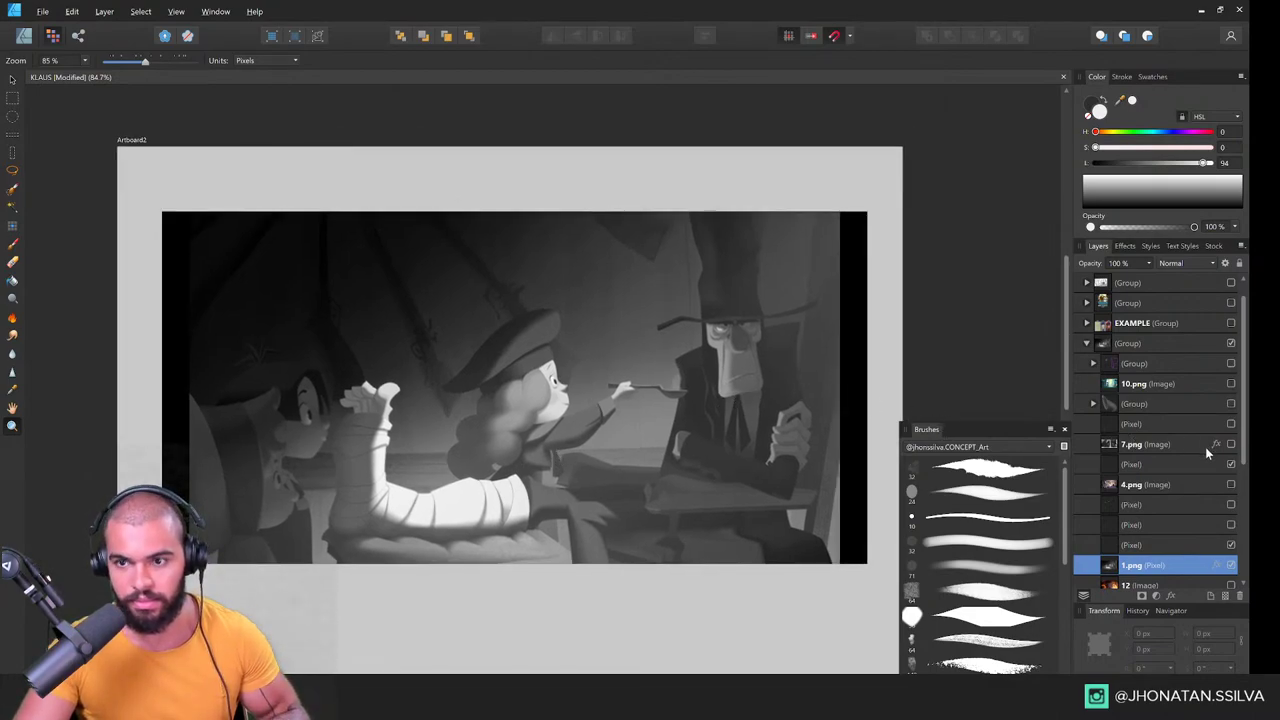
# Step: Hide the 1.png painting and show image 12 with the bearded man's startled face
pyautogui.scroll(-3, 1205, 447)
pyautogui.moveTo(569, 437); pyautogui.dragTo(591, 409)
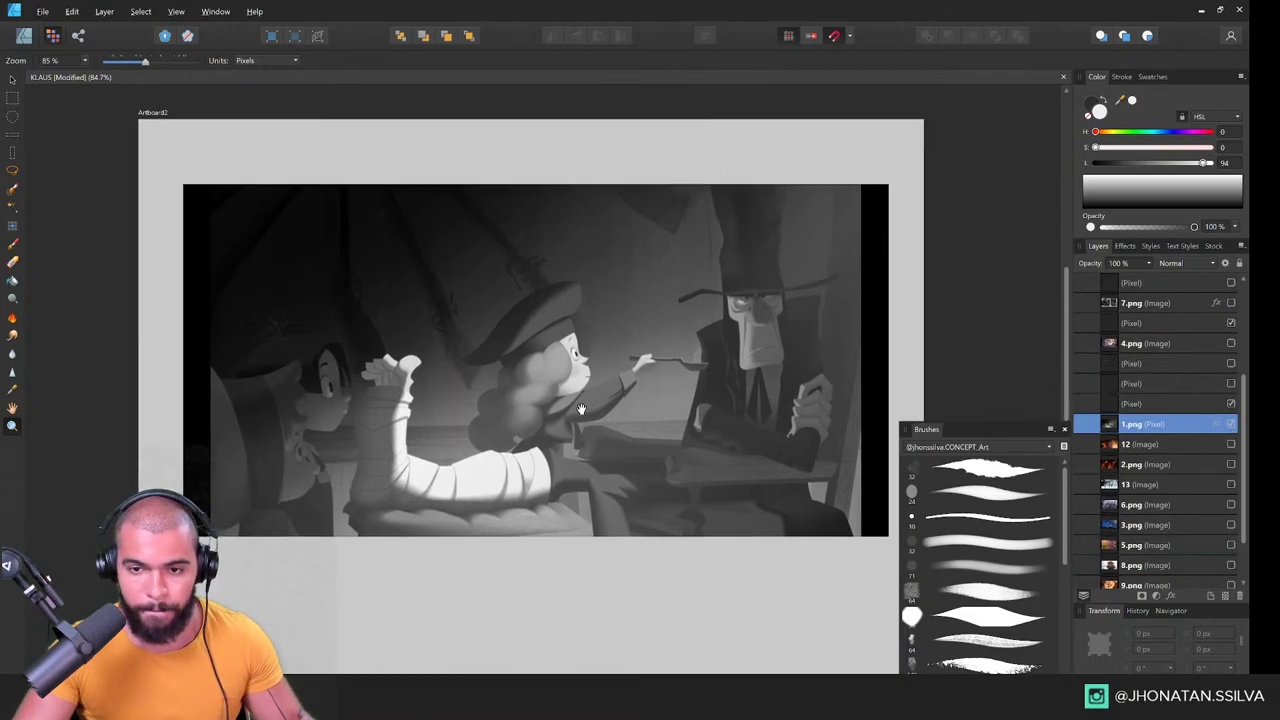
pyautogui.click(1231, 424)
pyautogui.click(1180, 450)
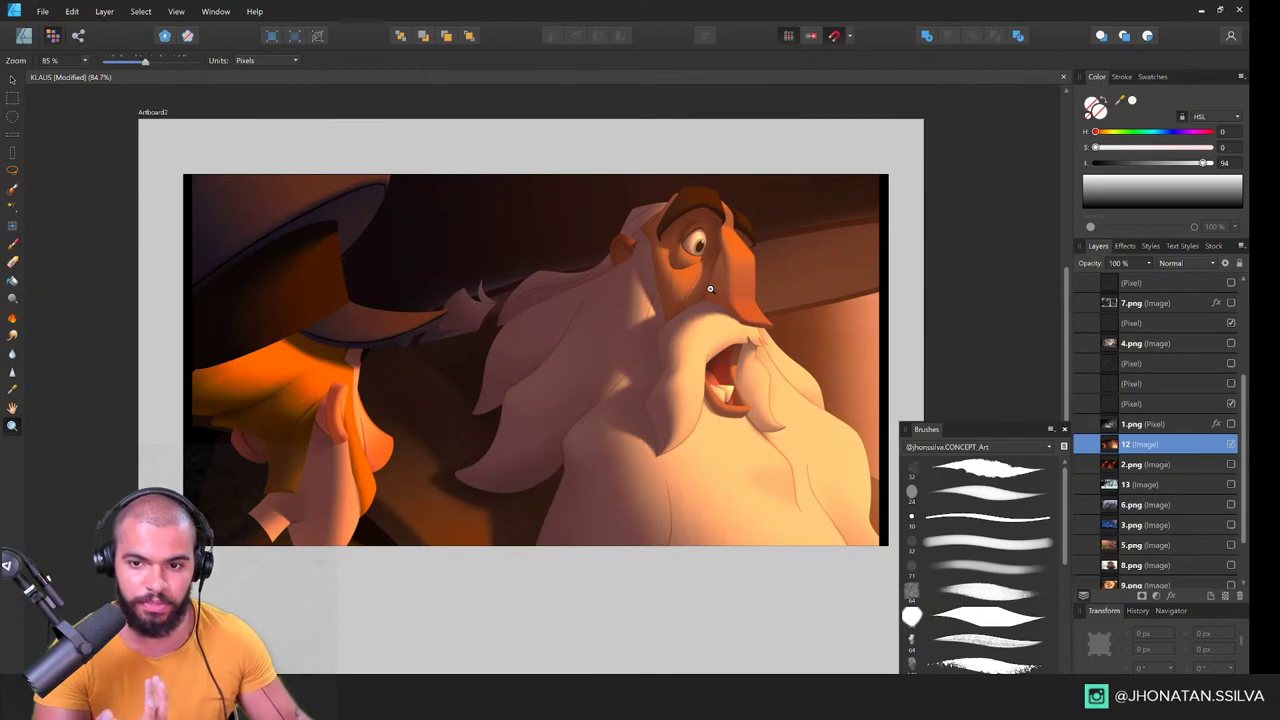
pyautogui.click(690, 258)
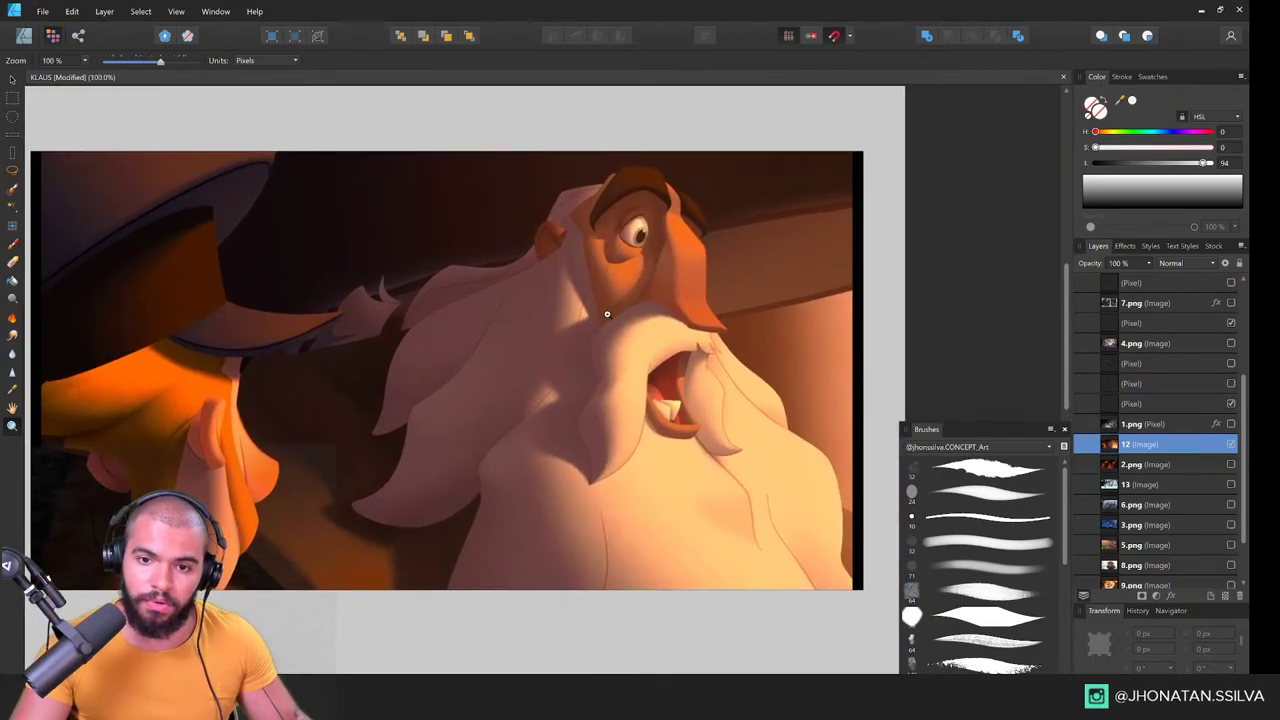
pyautogui.moveTo(604, 312); pyautogui.dragTo(576, 310)
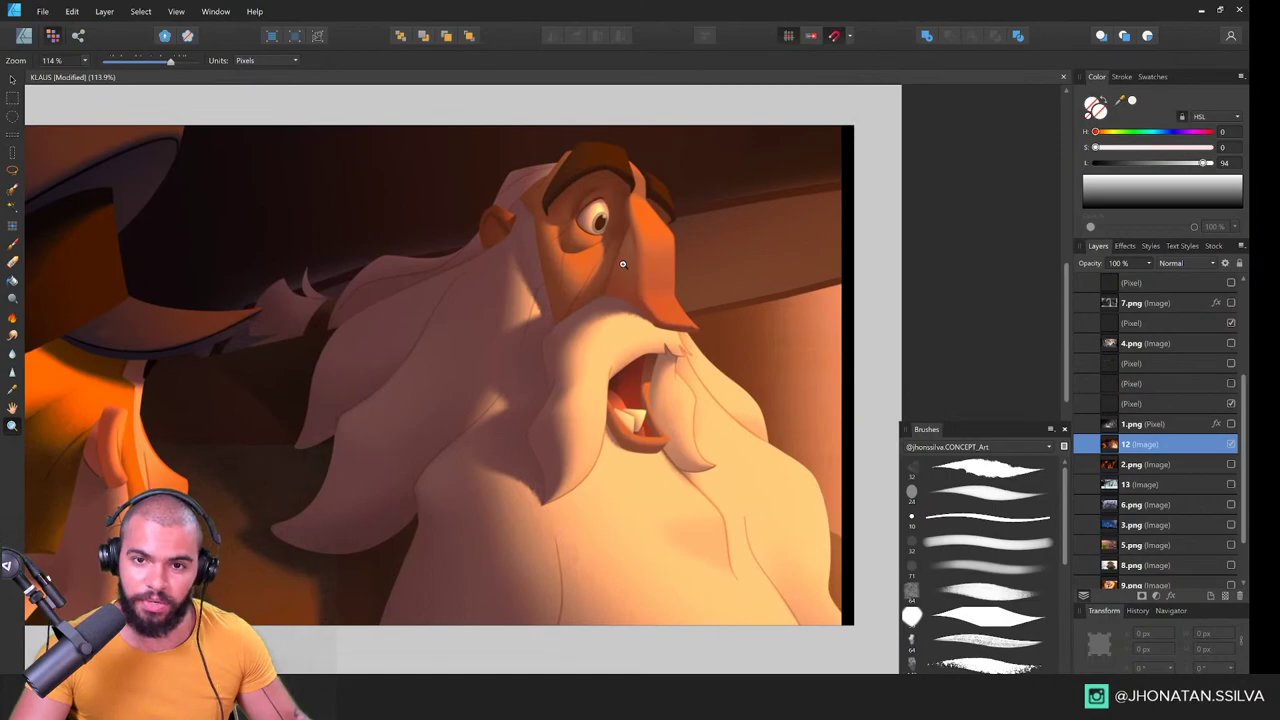
pyautogui.scroll(10, 615, 216)
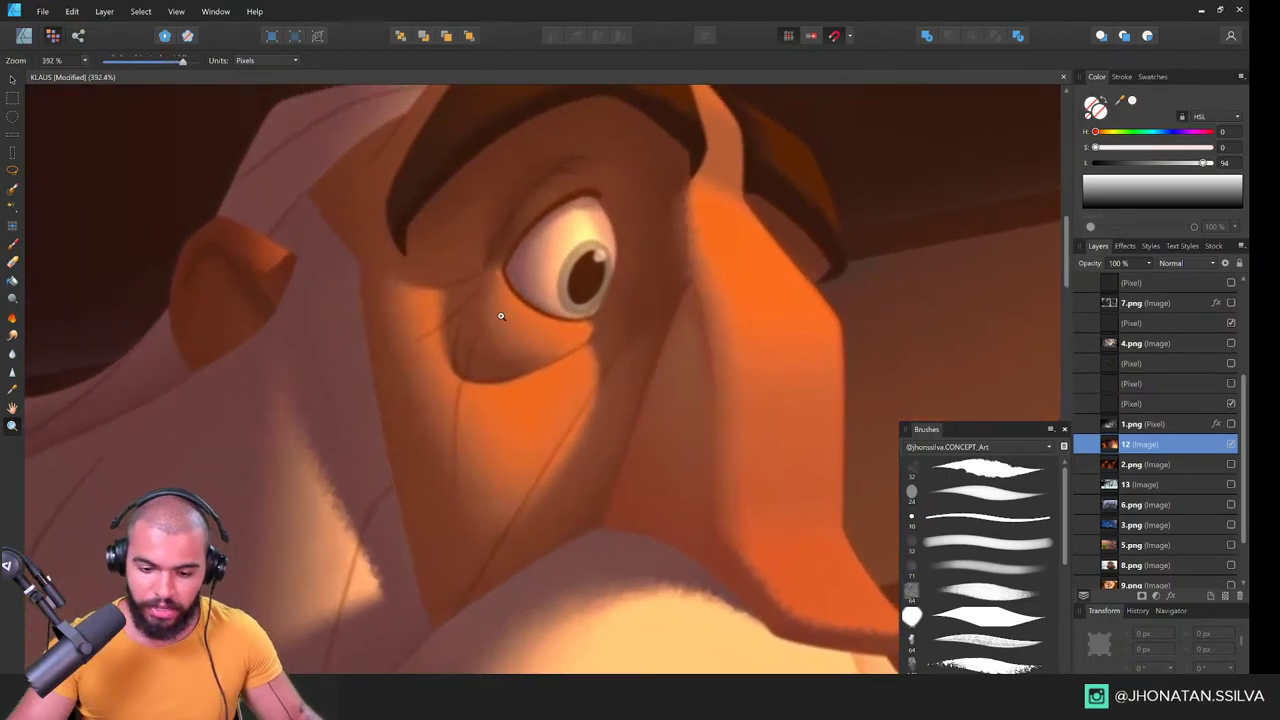
pyautogui.scroll(-5, 501, 316)
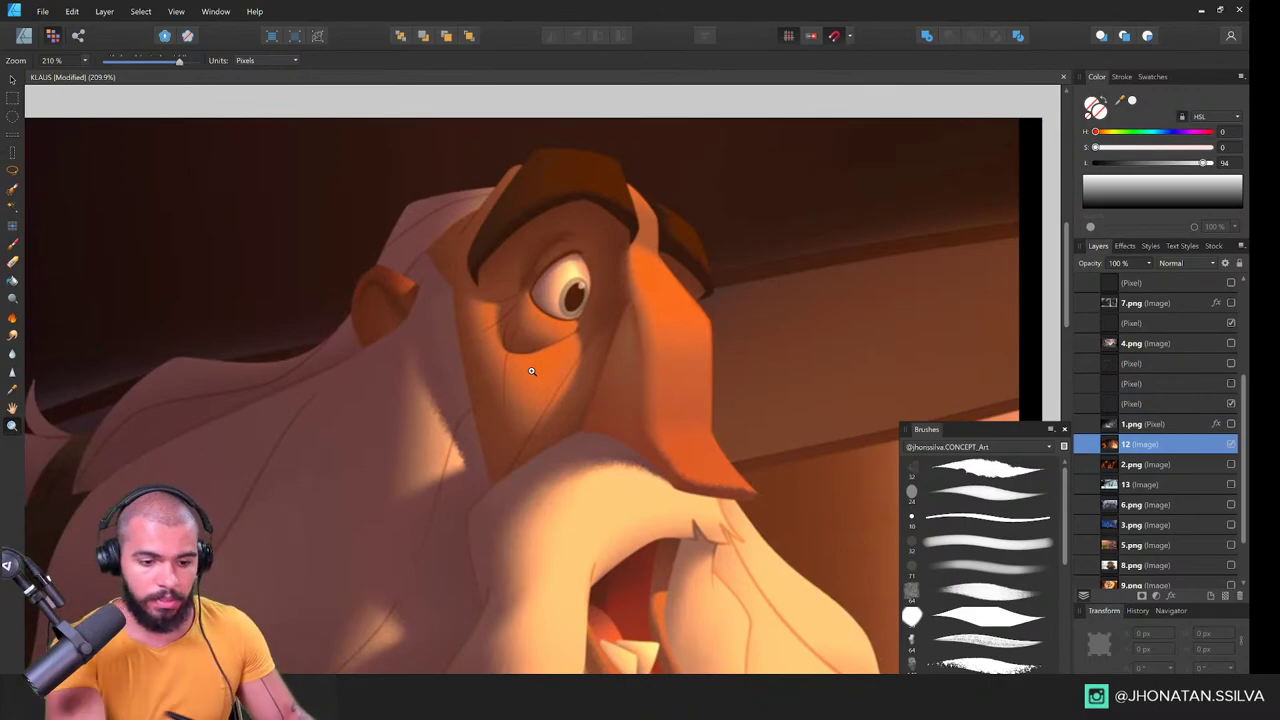
# Step: Switch to the vector workspace, choose the Pencil tool and add a new layer for tracing the bearded man's eye area
pyautogui.click(28, 38)
pyautogui.press('z')
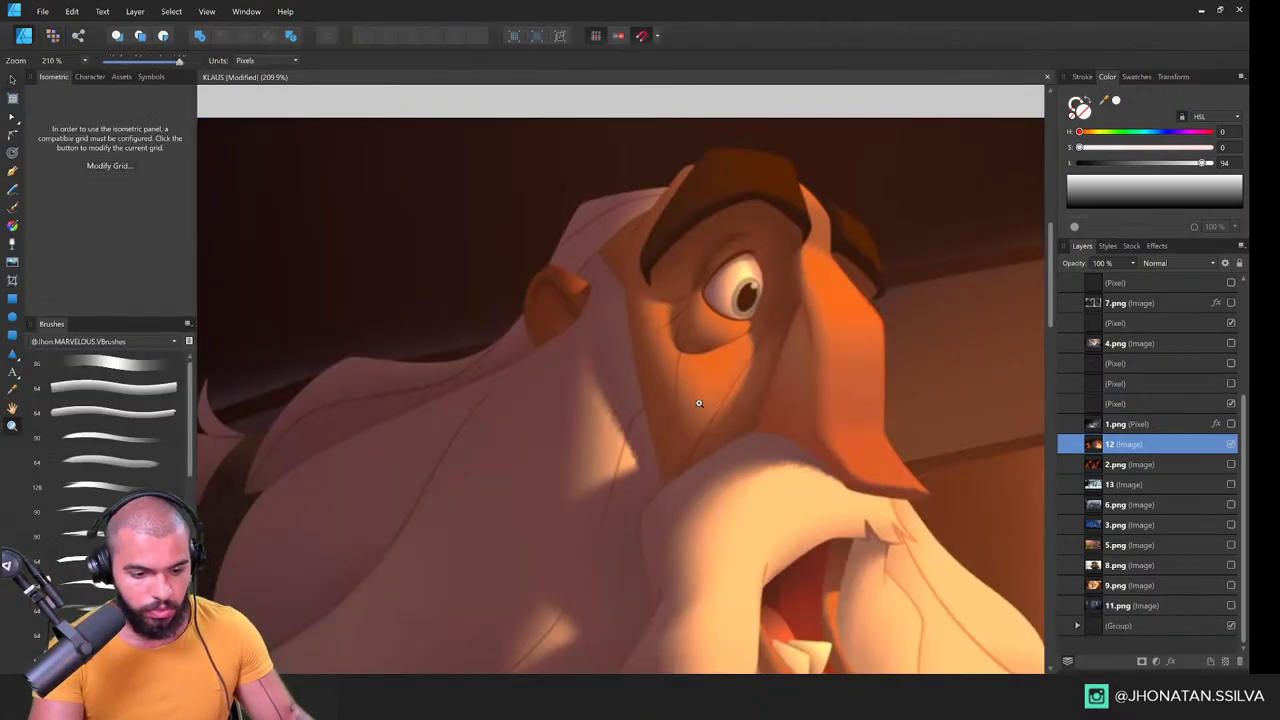
pyautogui.moveTo(699, 403); pyautogui.dragTo(662, 415)
pyautogui.moveTo(662, 415); pyautogui.dragTo(546, 423)
pyautogui.moveTo(643, 439); pyautogui.dragTo(613, 441)
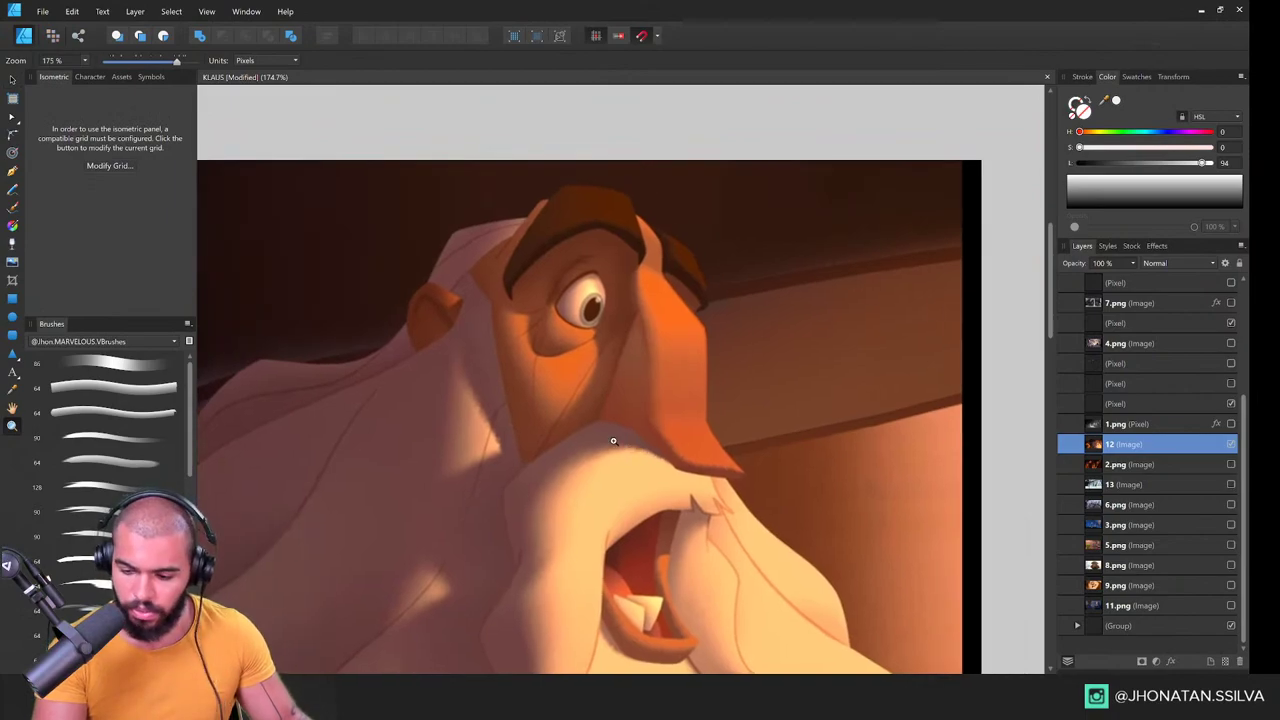
pyautogui.moveTo(577, 312)
pyautogui.mouseDown()
pyautogui.moveTo(658, 344)
pyautogui.moveTo(659, 403)
pyautogui.mouseUp()
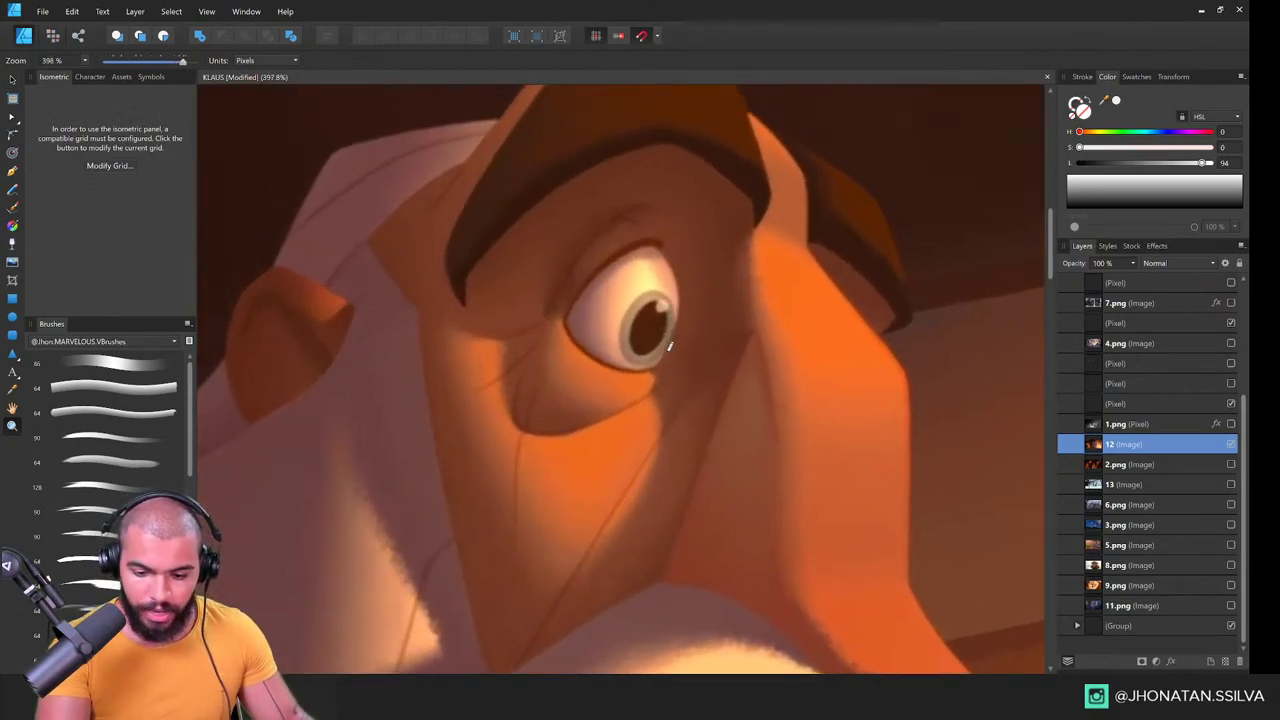
pyautogui.press('n')
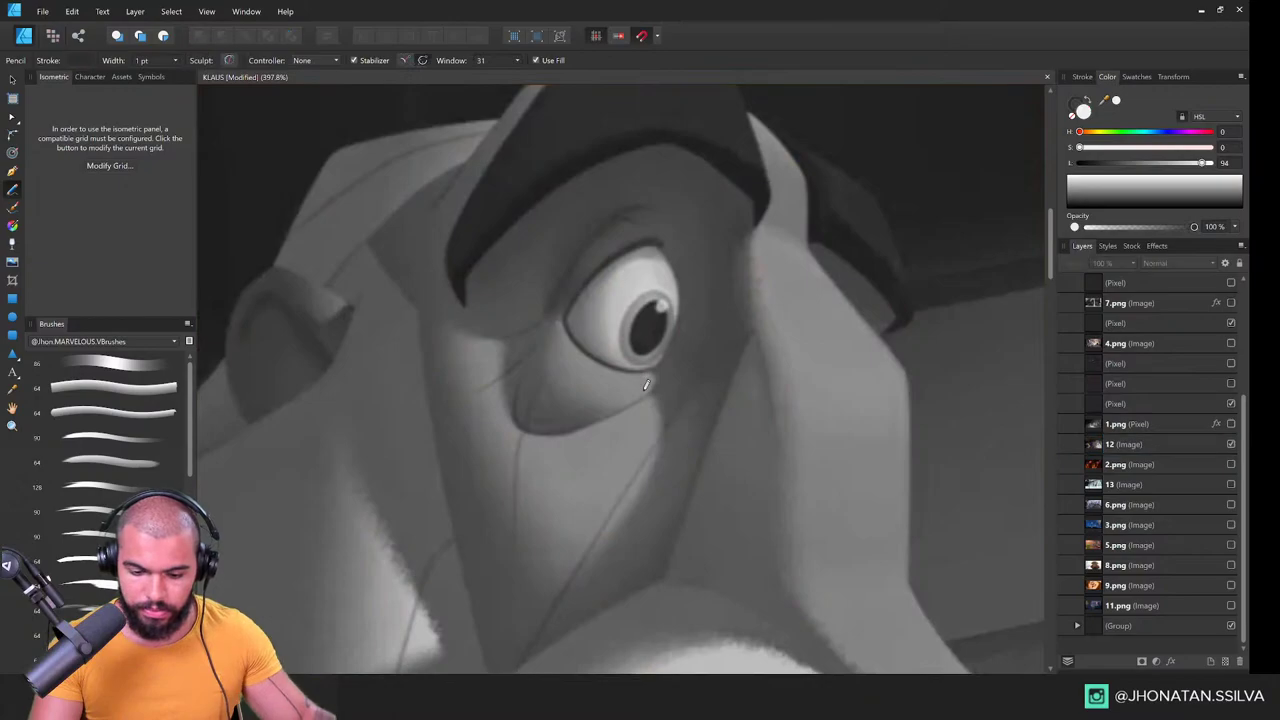
pyautogui.hotkey('ctrl', 'z')
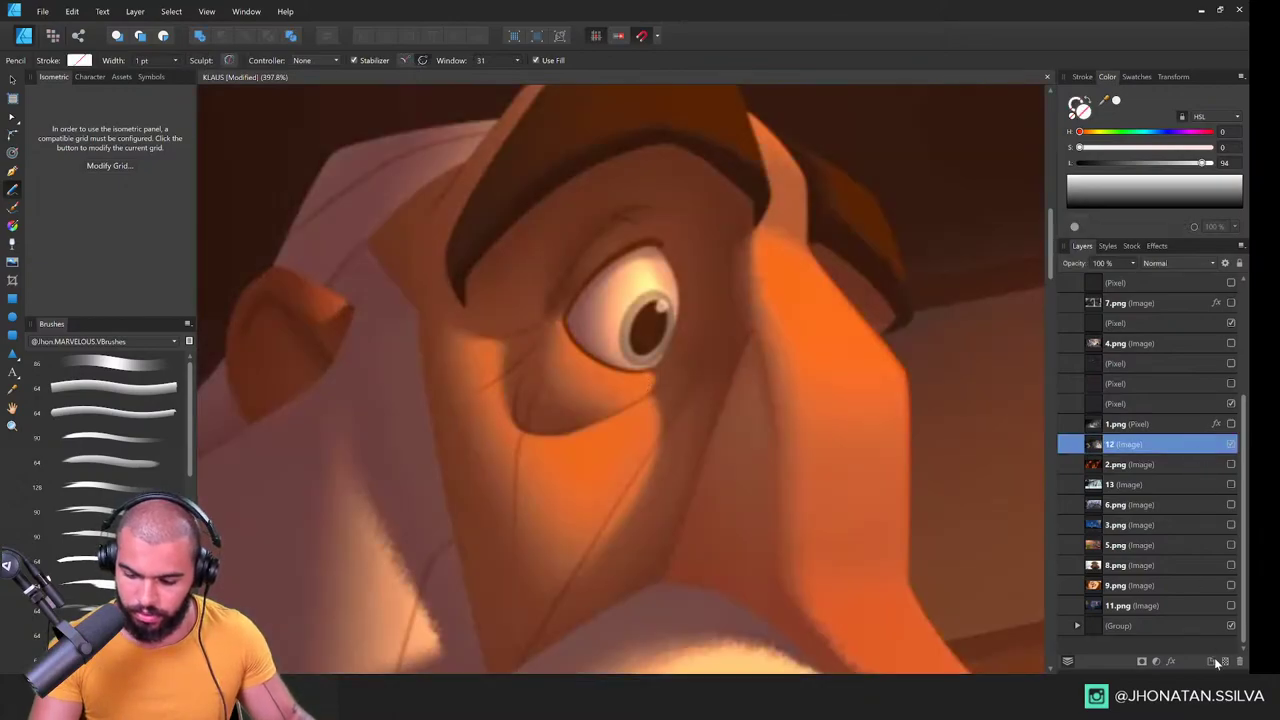
pyautogui.click(1211, 663)
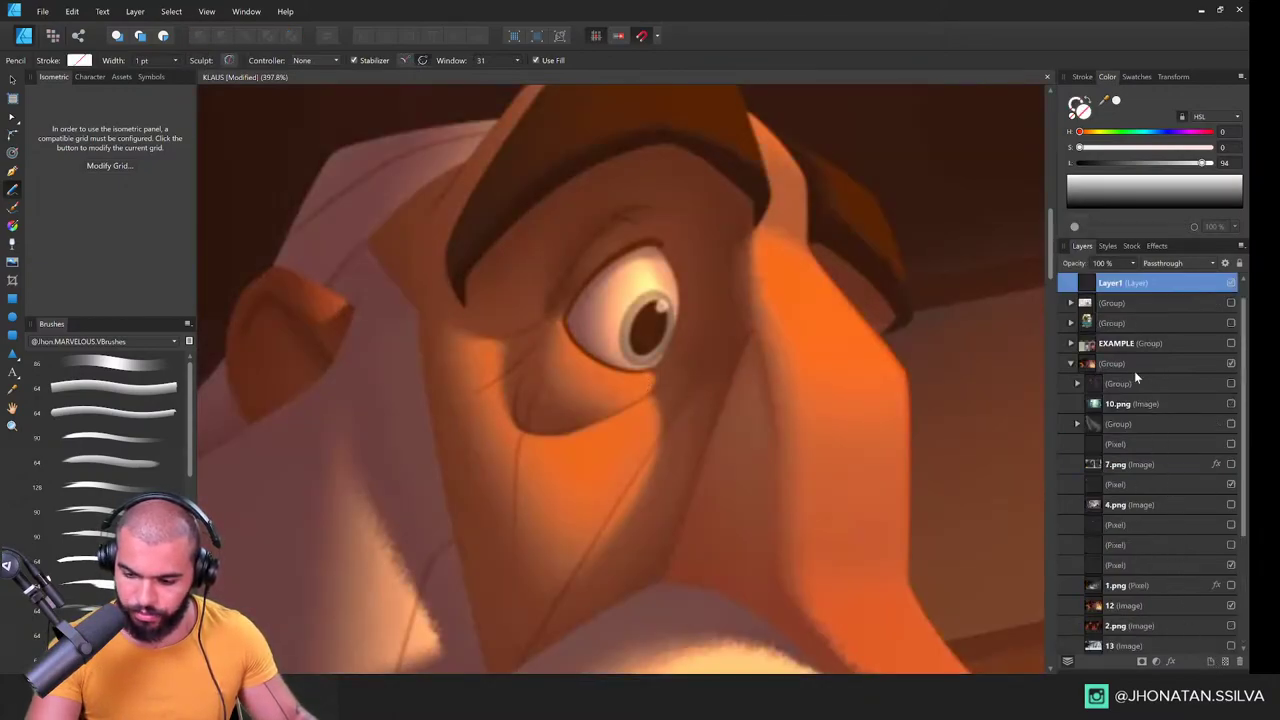
# Step: Trace the shadow wrapping the bearded man's eye as a closed Pencil shape with a near-black fill of lightness 7 and no stroke
pyautogui.scroll(2, 627, 425)
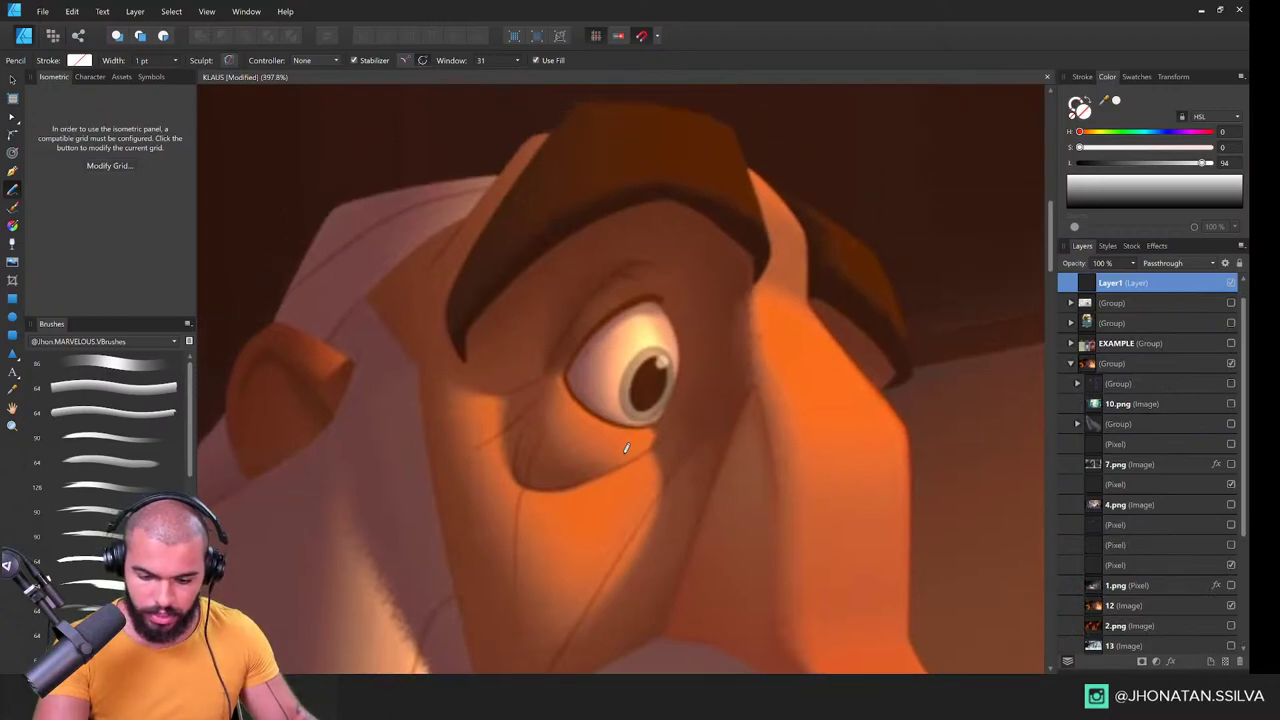
pyautogui.moveTo(583, 462)
pyautogui.mouseDown()
pyautogui.moveTo(551, 398)
pyautogui.moveTo(558, 369)
pyautogui.moveTo(590, 325)
pyautogui.moveTo(666, 340)
pyautogui.moveTo(658, 440)
pyautogui.moveTo(575, 615)
pyautogui.moveTo(746, 325)
pyautogui.moveTo(580, 212)
pyautogui.moveTo(455, 355)
pyautogui.moveTo(500, 450)
pyautogui.moveTo(638, 457)
pyautogui.moveTo(577, 407)
pyautogui.mouseUp()
pyautogui.press('a')
pyautogui.scroll(-2, 655, 428)
pyautogui.press('v')
pyautogui.moveTo(1118, 163); pyautogui.dragTo(1088, 166)
pyautogui.click(1074, 117)
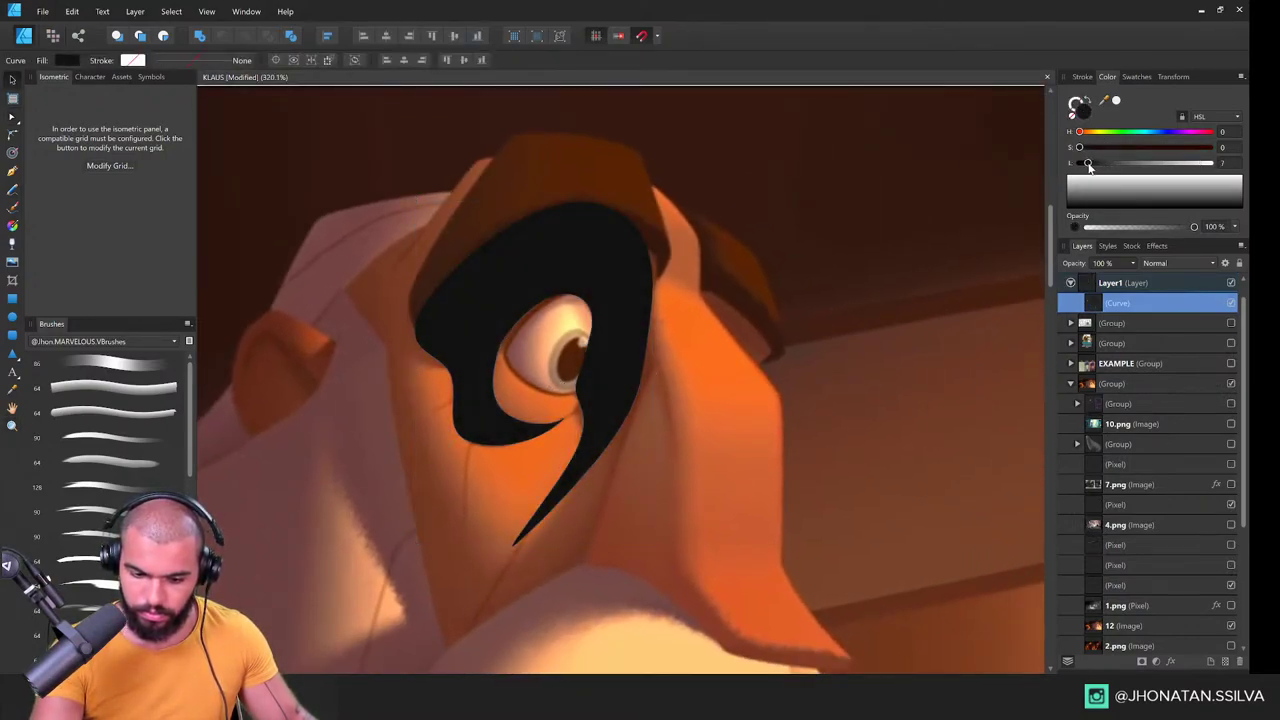
pyautogui.moveTo(670, 418); pyautogui.dragTo(688, 402)
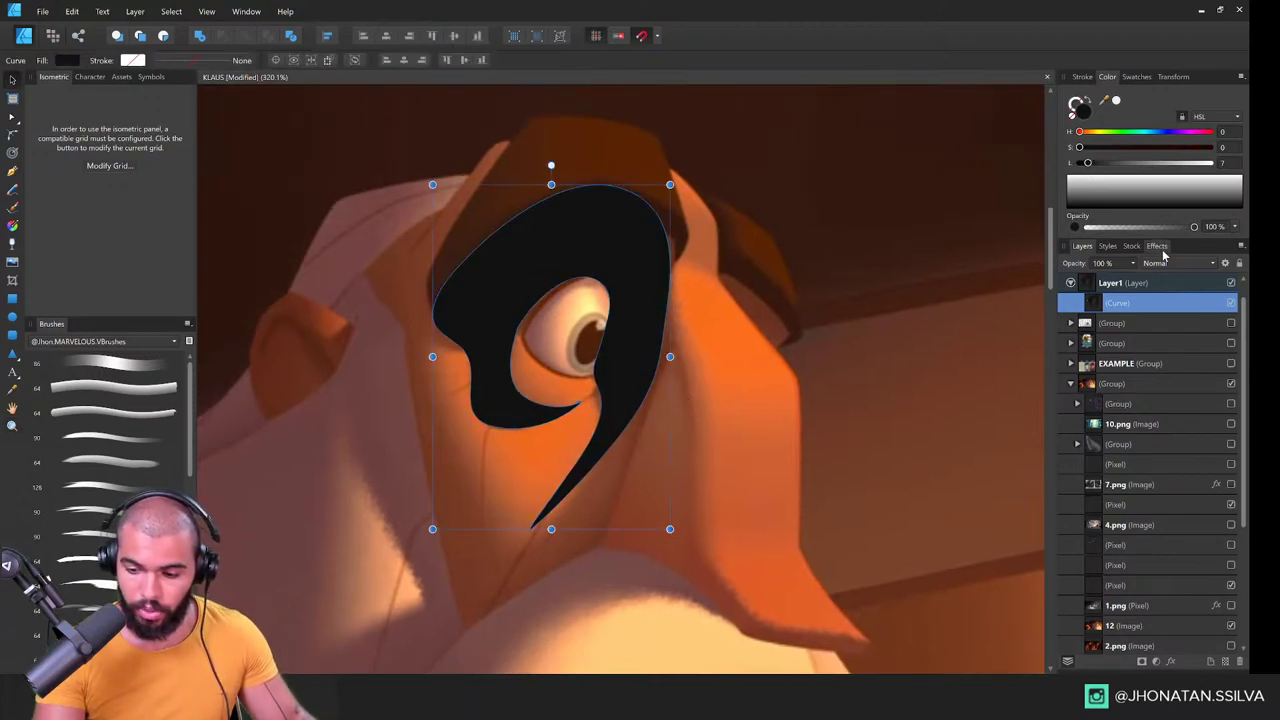
# Step: Lower the opacity of the black shadow curve over the bearded man's eye to 21 %
pyautogui.scroll(2, 686, 409)
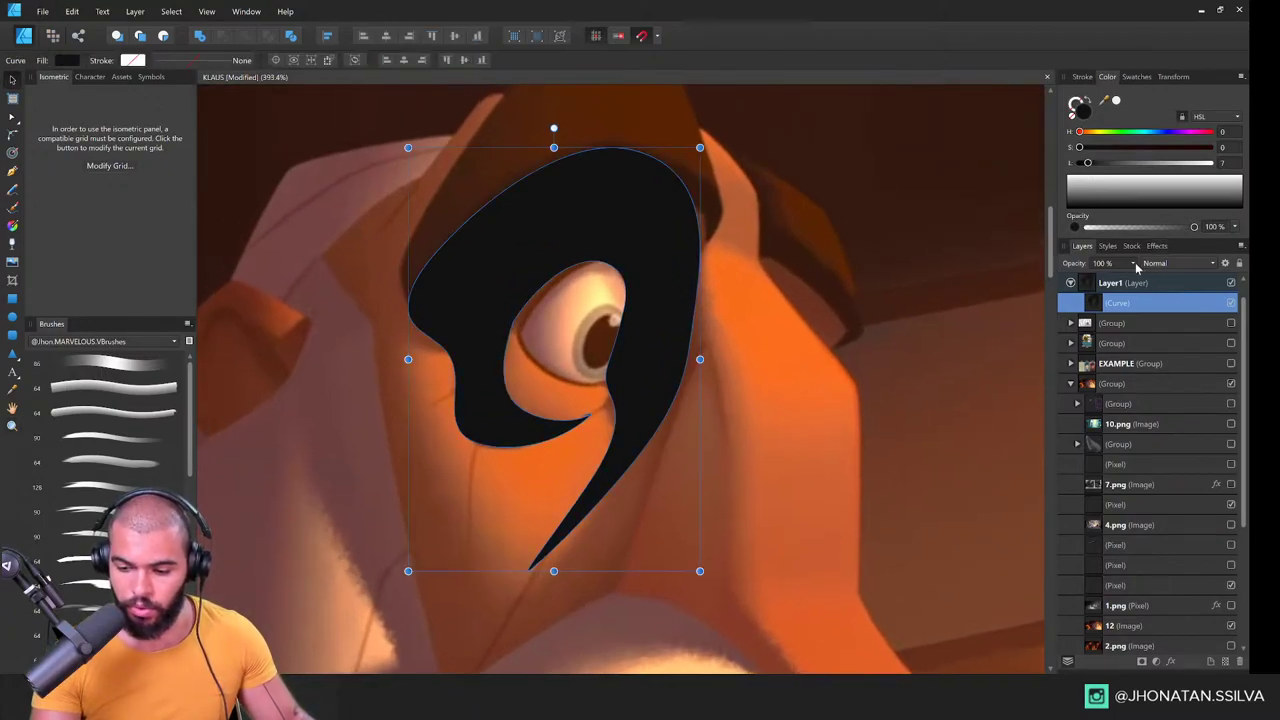
pyautogui.click(1134, 264)
pyautogui.moveTo(1130, 282); pyautogui.dragTo(1058, 273)
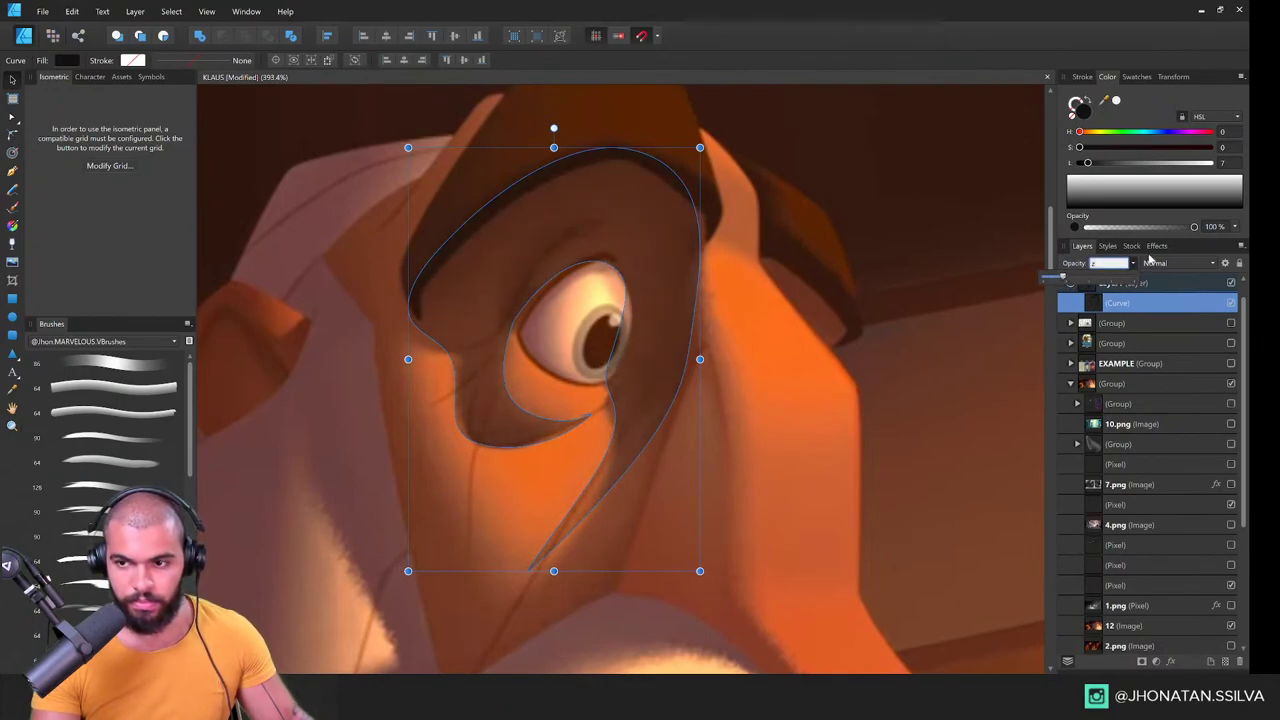
pyautogui.click(1132, 265)
pyautogui.press('z')
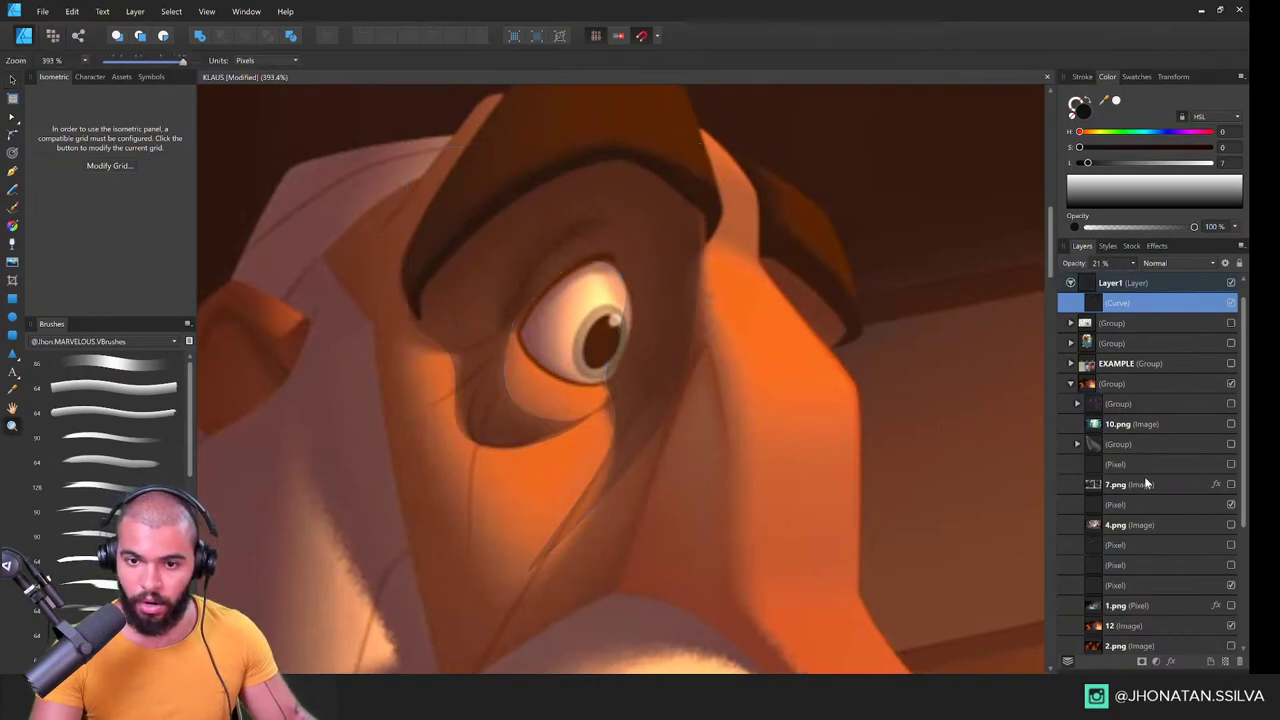
# Step: Apply a Gaussian Blur layer effect with a 5.2 px radius to the eye shadow curve
pyautogui.click(1171, 661)
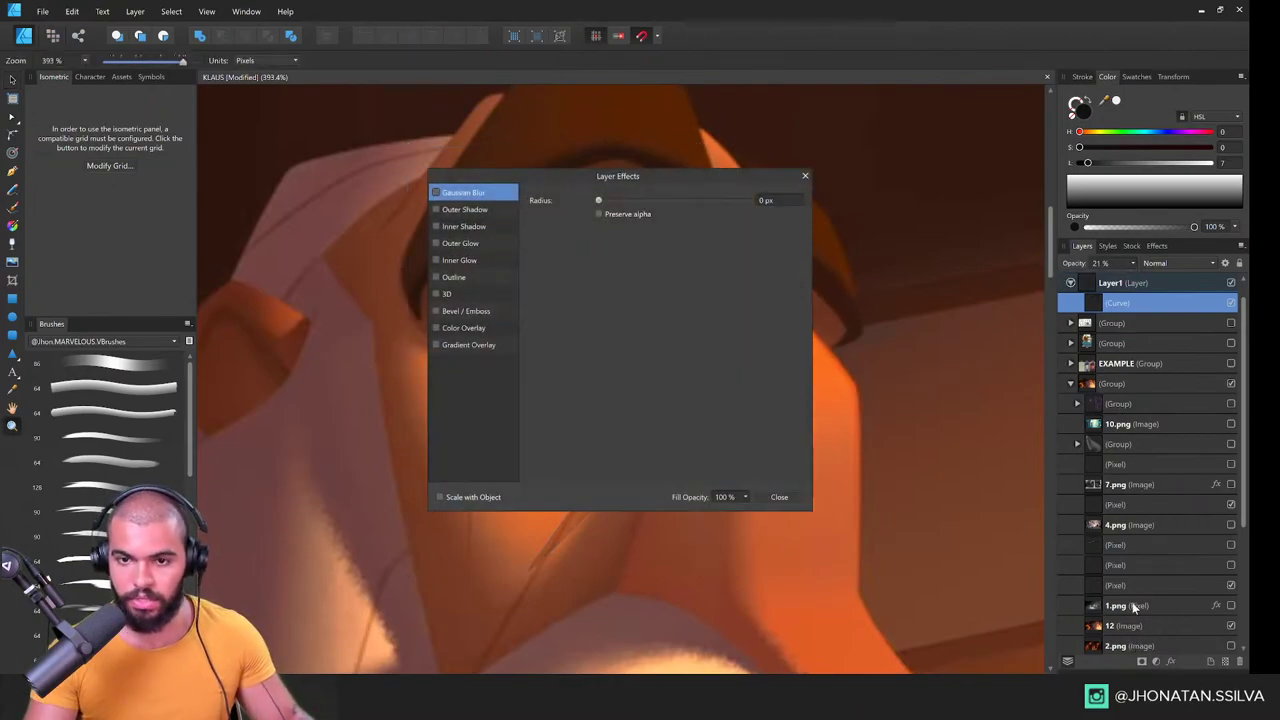
pyautogui.moveTo(710, 192); pyautogui.dragTo(1021, 242)
pyautogui.click(747, 238)
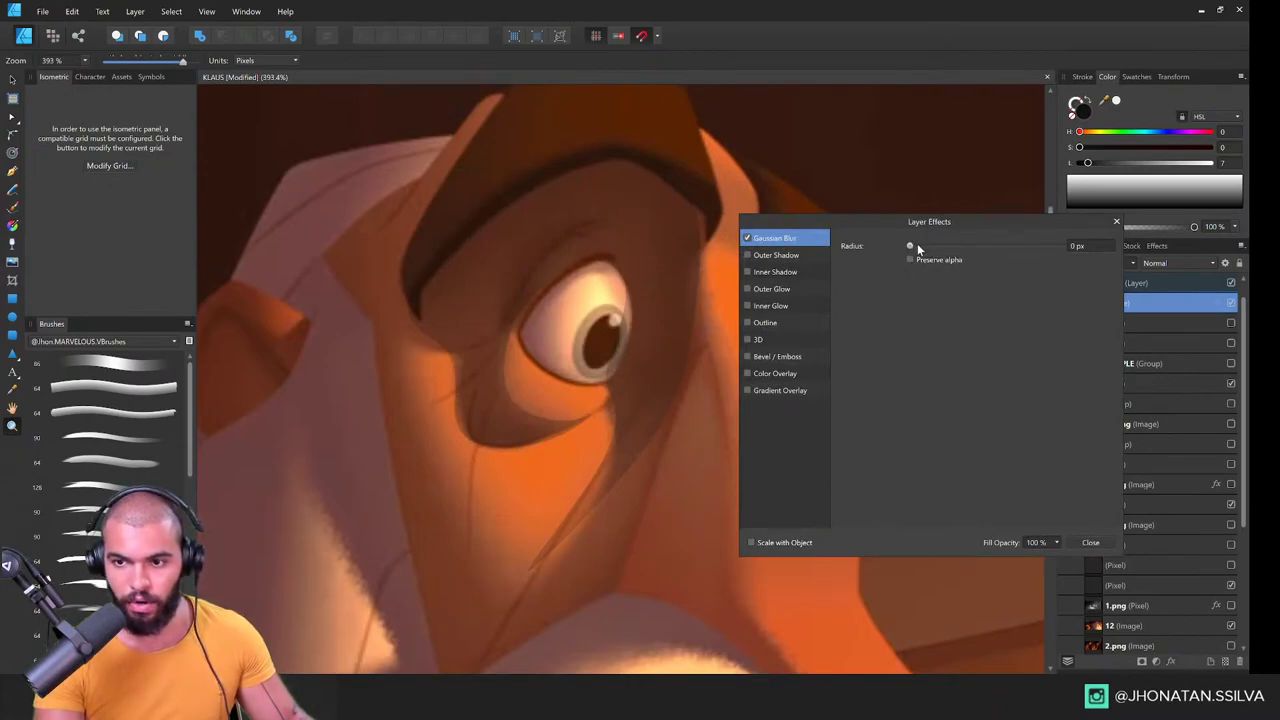
pyautogui.moveTo(917, 247); pyautogui.dragTo(958, 252)
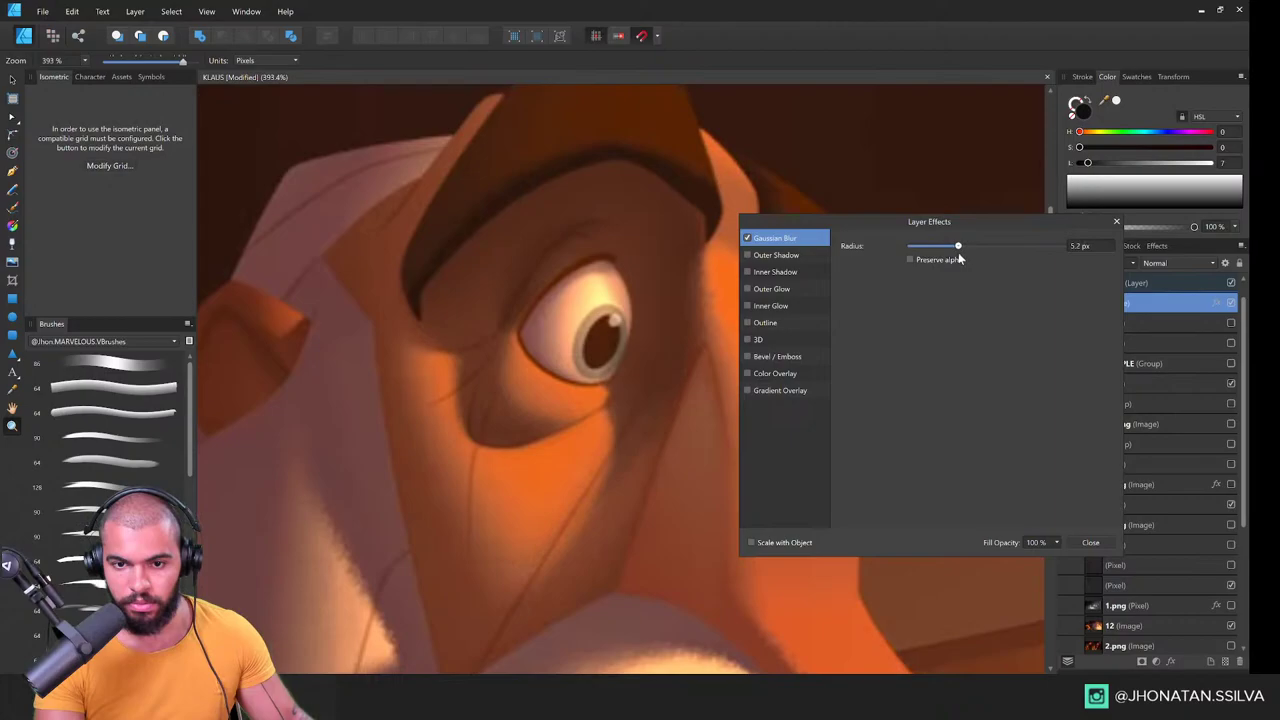
pyautogui.click(1076, 542)
# Step: Set the blurred shadow curve's opacity to 25 % and check it against the whole face
pyautogui.click(1133, 263)
pyautogui.moveTo(1146, 277)
pyautogui.mouseDown()
pyautogui.moveTo(1164, 279)
pyautogui.moveTo(1130, 280)
pyautogui.mouseUp()
pyautogui.scroll(-3, 676, 335)
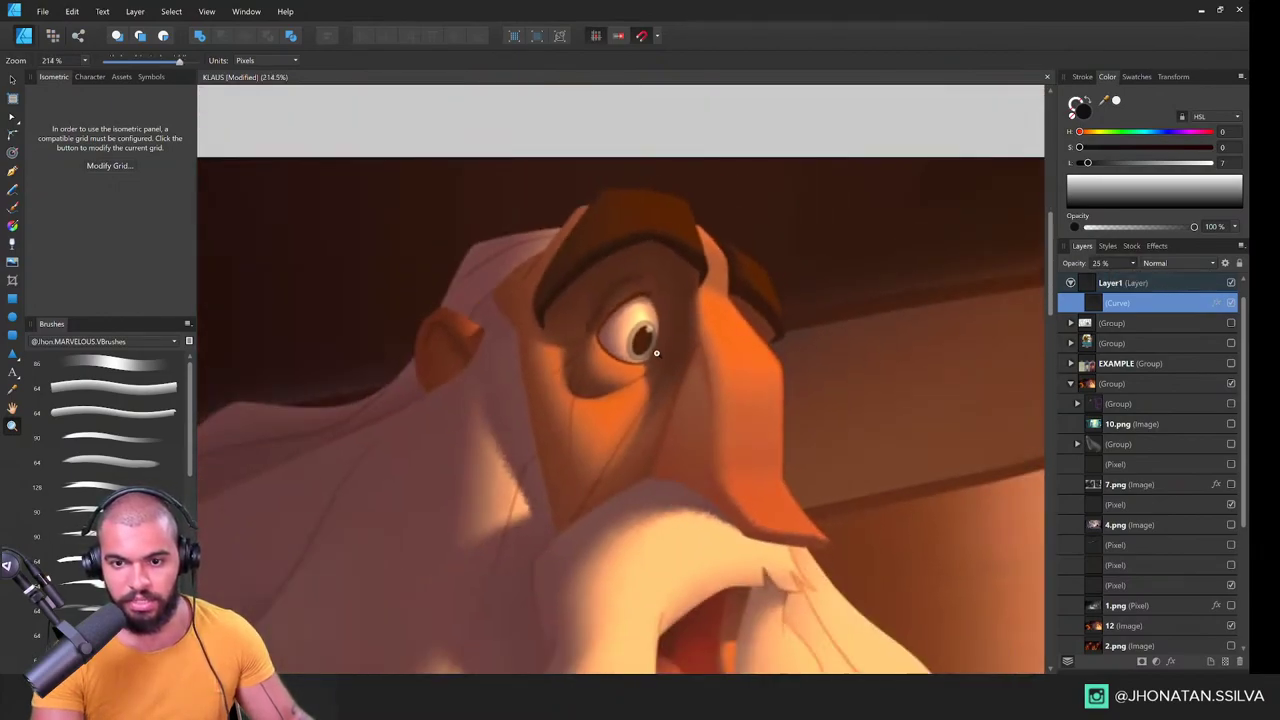
pyautogui.scroll(-1, 656, 352)
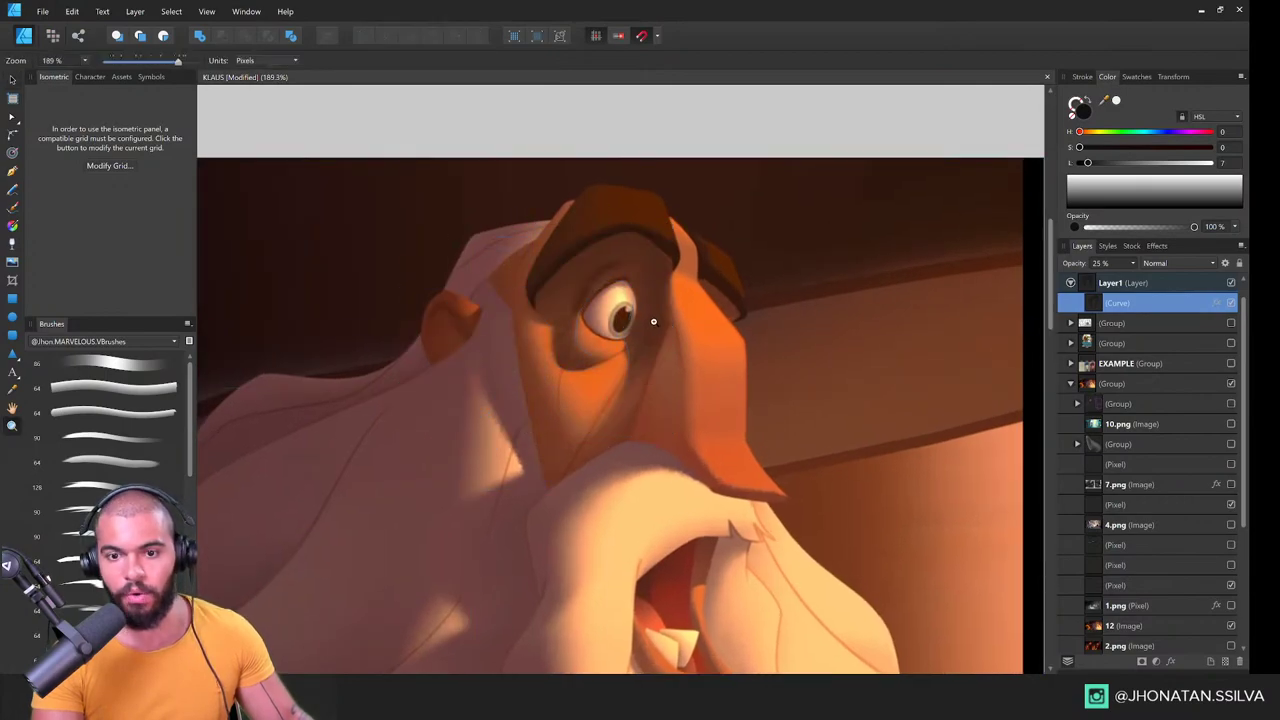
pyautogui.scroll(1, 654, 321)
# Step: Move the shadow curve back over the bearded man's eye, lower its opacity to 6 % and hide it
pyautogui.press('v')
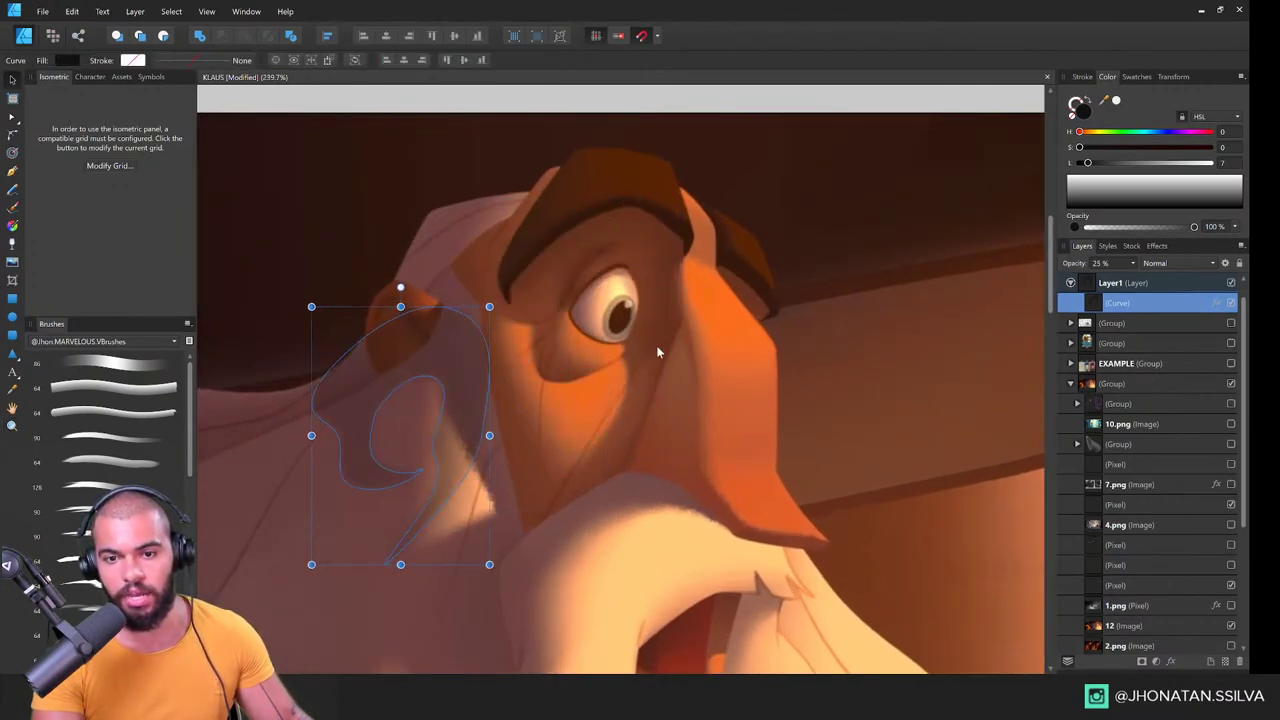
pyautogui.moveTo(455, 533); pyautogui.dragTo(644, 418)
pyautogui.scroll(1, 645, 320)
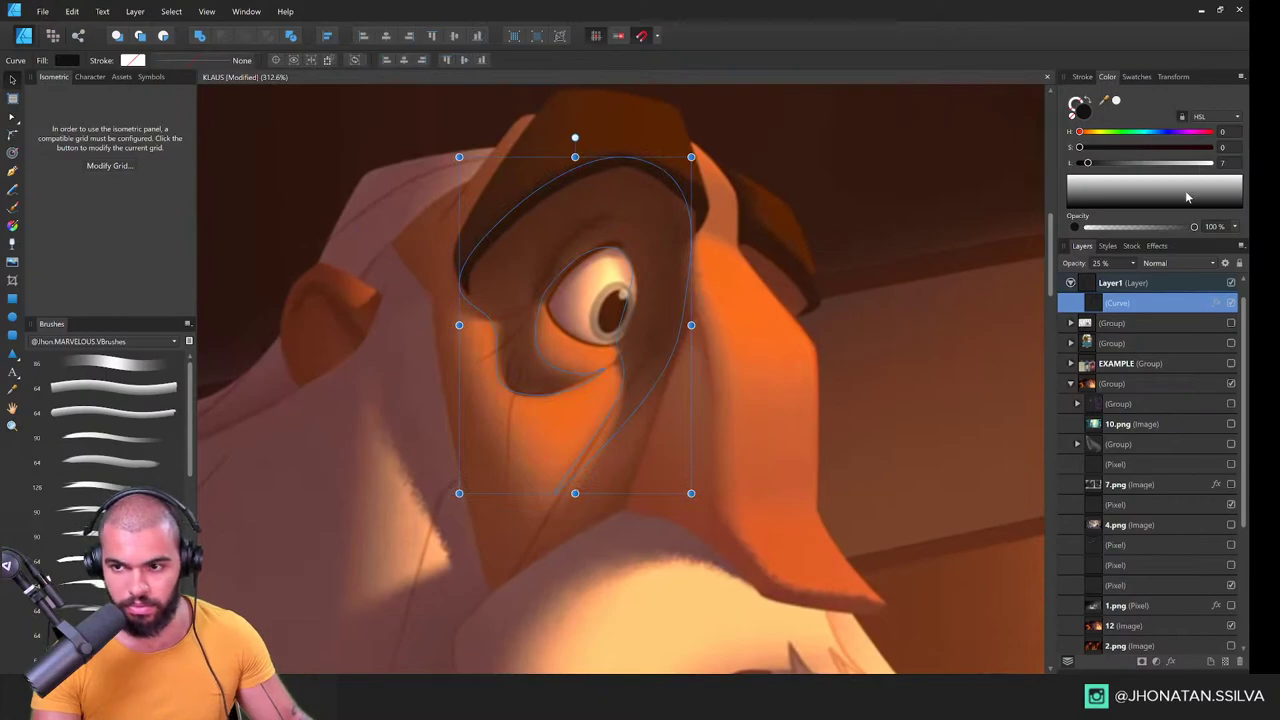
pyautogui.click(1133, 263)
pyautogui.moveTo(1140, 278); pyautogui.dragTo(1112, 280)
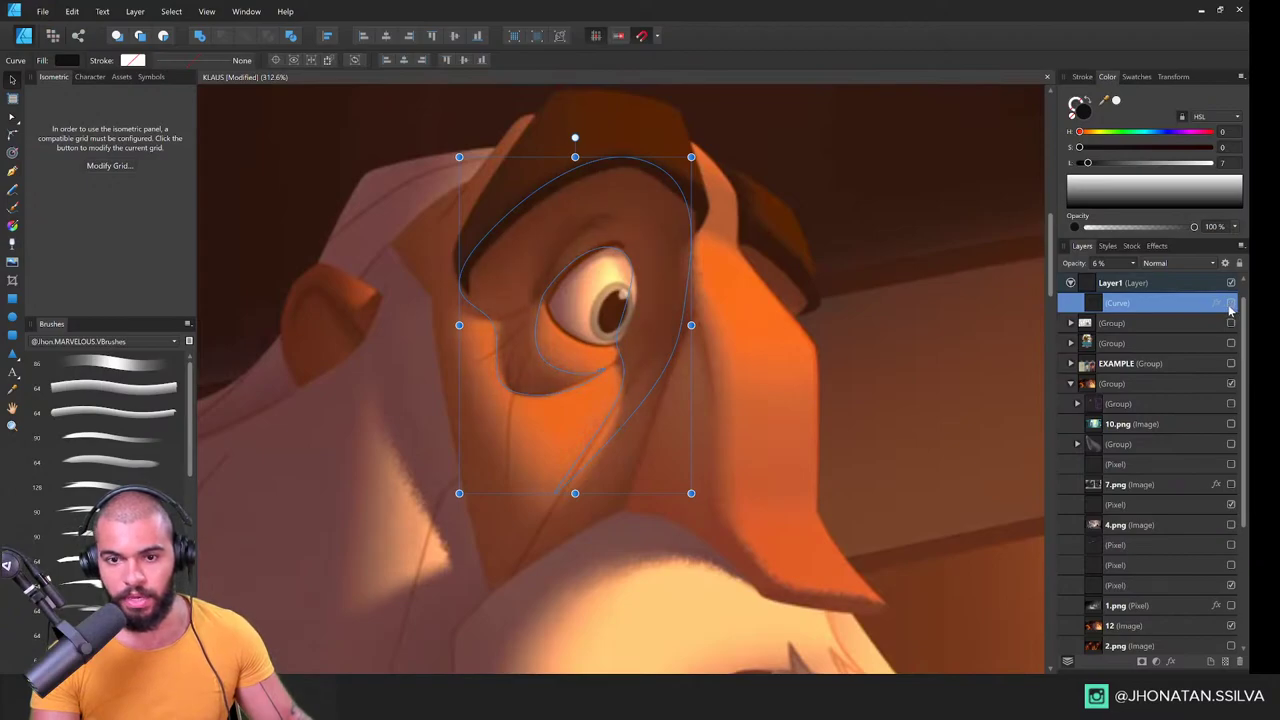
# Step: Examine the painted eye, its surrounding shadow and the nose up close and within the whole face
pyautogui.press('z')
pyautogui.moveTo(651, 294); pyautogui.dragTo(745, 282)
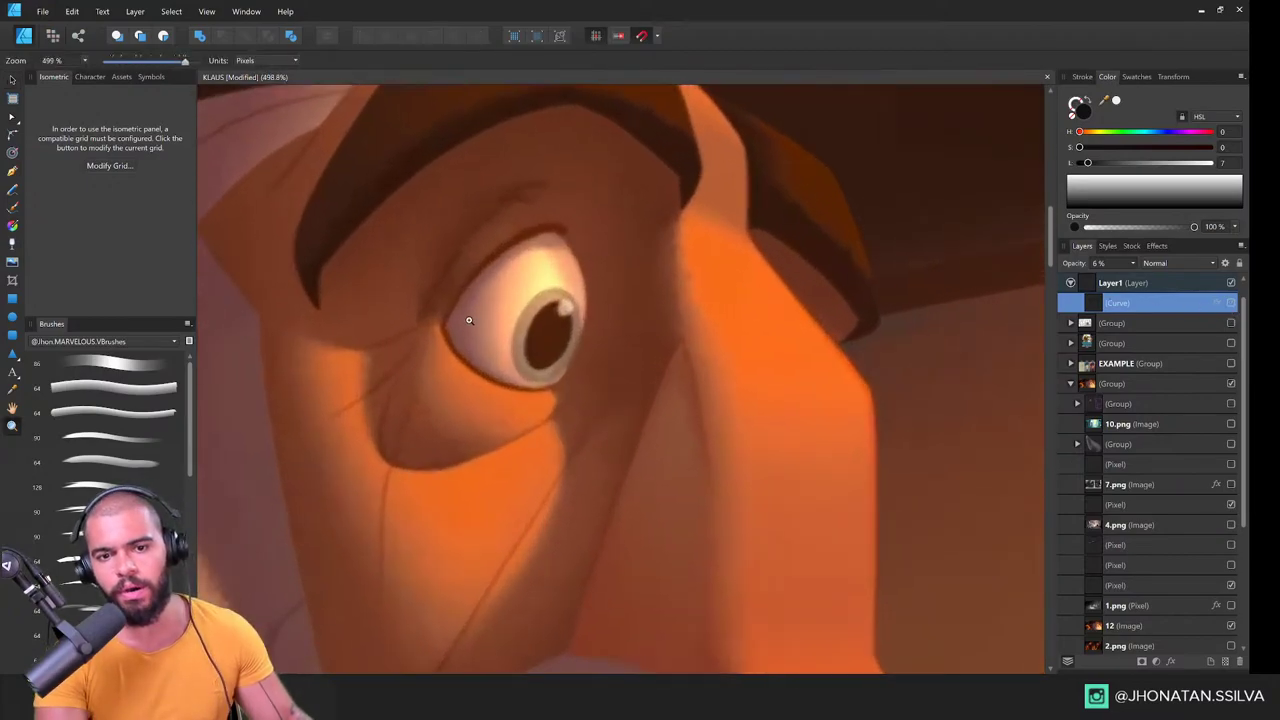
pyautogui.moveTo(601, 372); pyautogui.dragTo(511, 414)
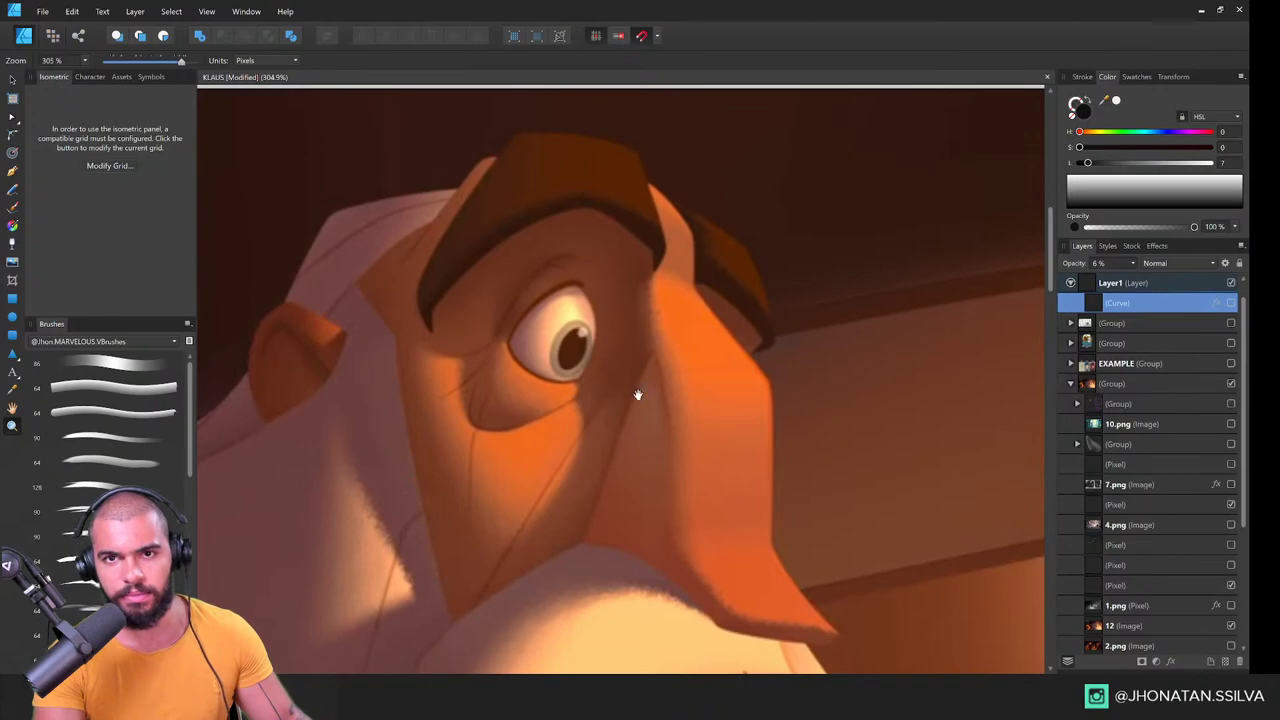
pyautogui.moveTo(637, 394); pyautogui.dragTo(508, 374)
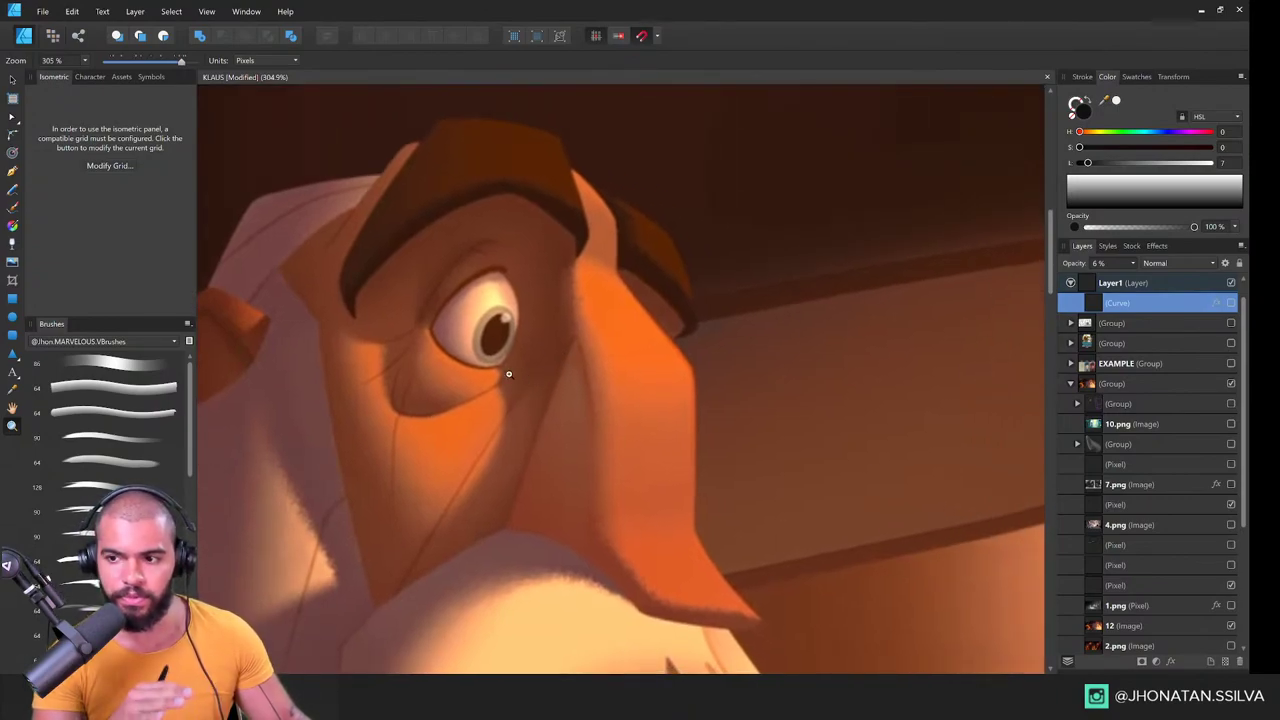
pyautogui.moveTo(459, 303); pyautogui.dragTo(516, 299)
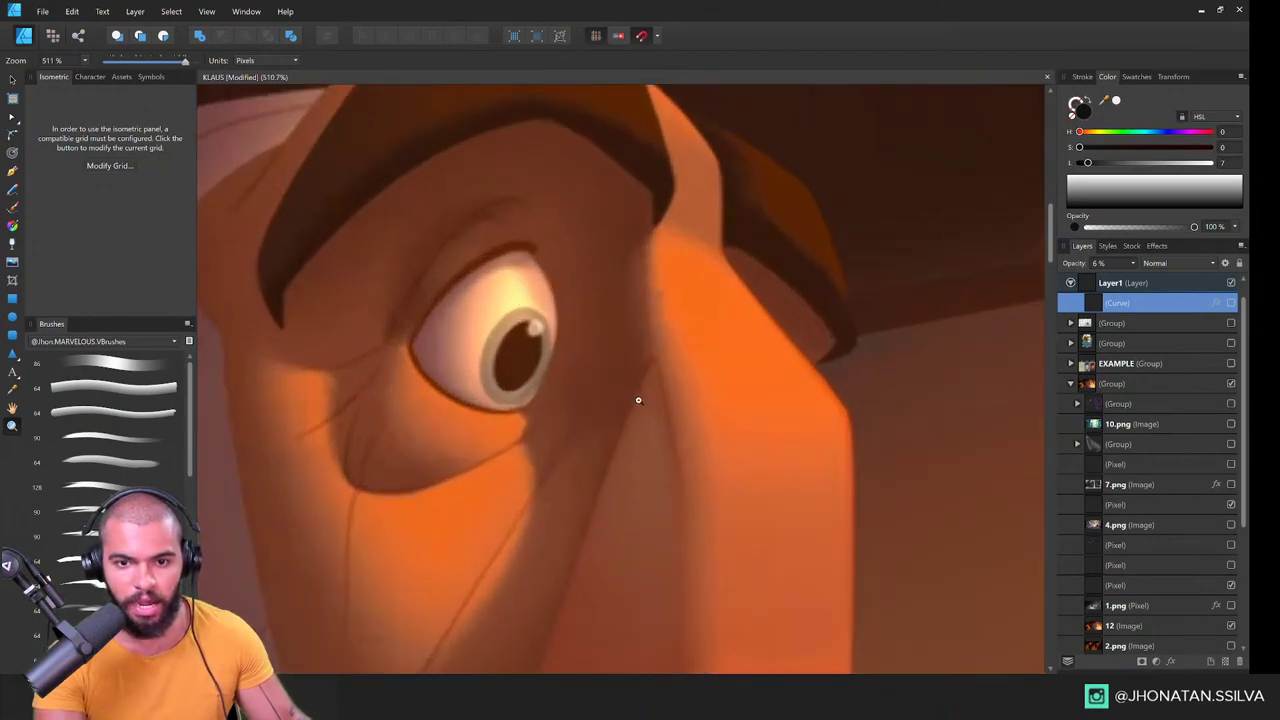
pyautogui.moveTo(638, 400); pyautogui.dragTo(425, 447)
pyautogui.moveTo(614, 434); pyautogui.dragTo(589, 414)
pyautogui.moveTo(620, 381); pyautogui.dragTo(673, 316)
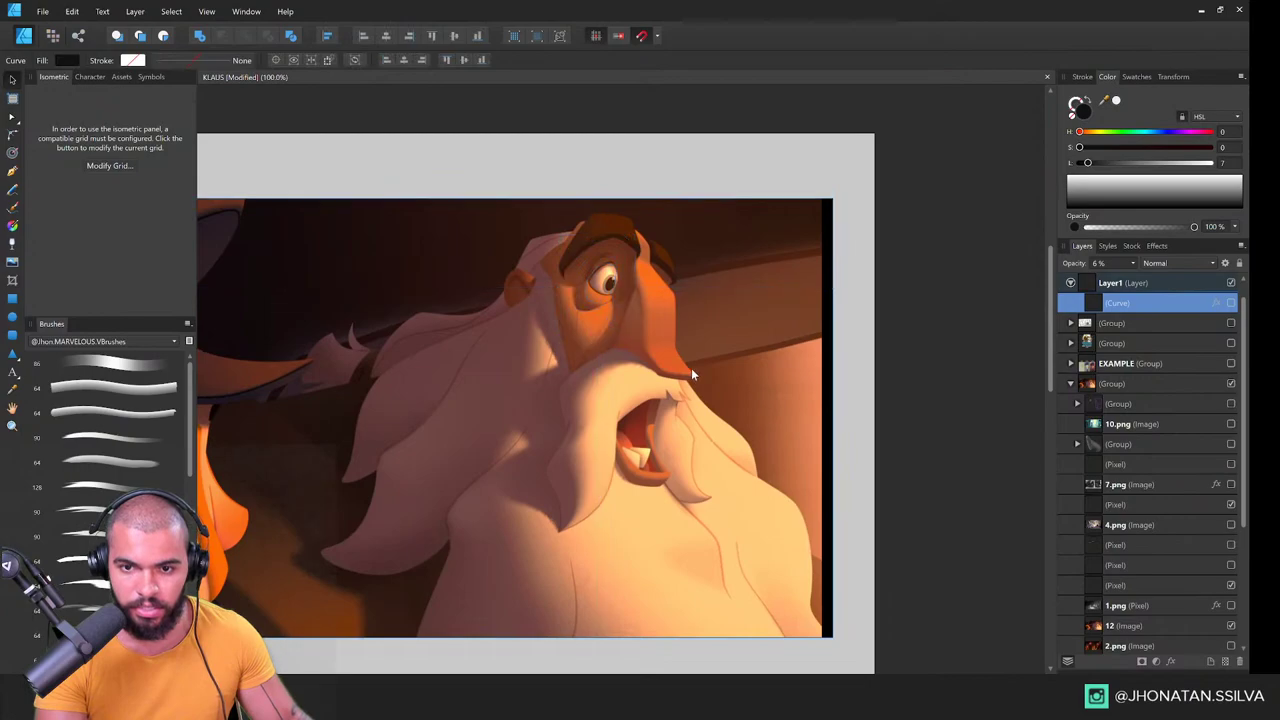
# Step: Crop the right side of image 12 to just past the bearded man's eye with the Vector Crop tool
pyautogui.click(691, 374)
pyautogui.hotkey('ctrl', 'space')
pyautogui.moveTo(617, 267); pyautogui.dragTo(763, 317)
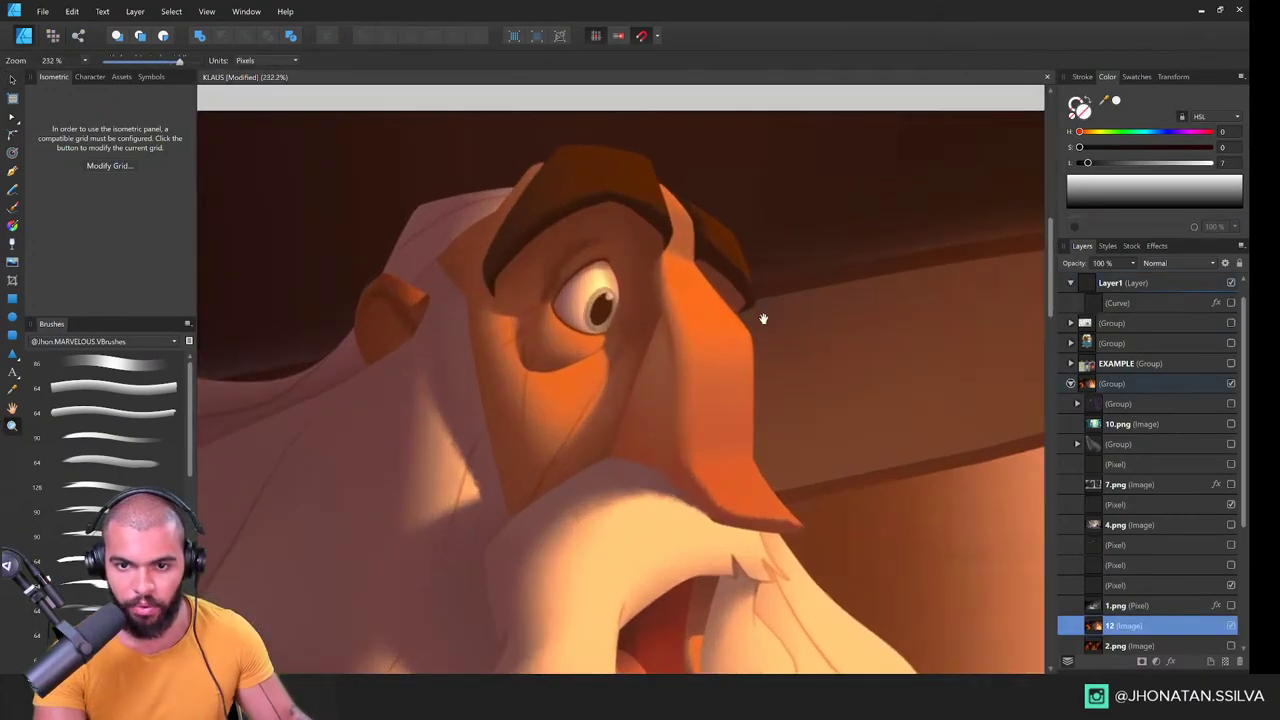
pyautogui.moveTo(688, 334); pyautogui.dragTo(588, 340)
pyautogui.hotkey('ctrl', 'space')
pyautogui.scroll(-4, 802, 369)
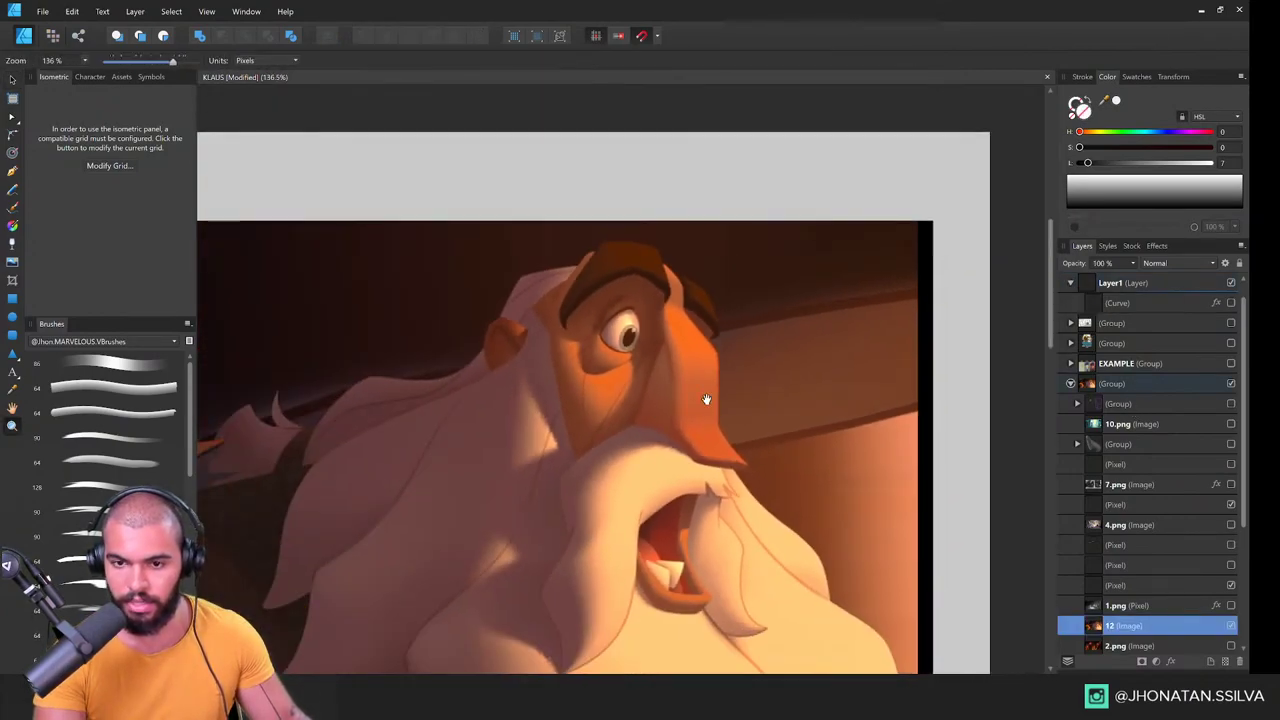
pyautogui.press('v')
pyautogui.click(13, 281)
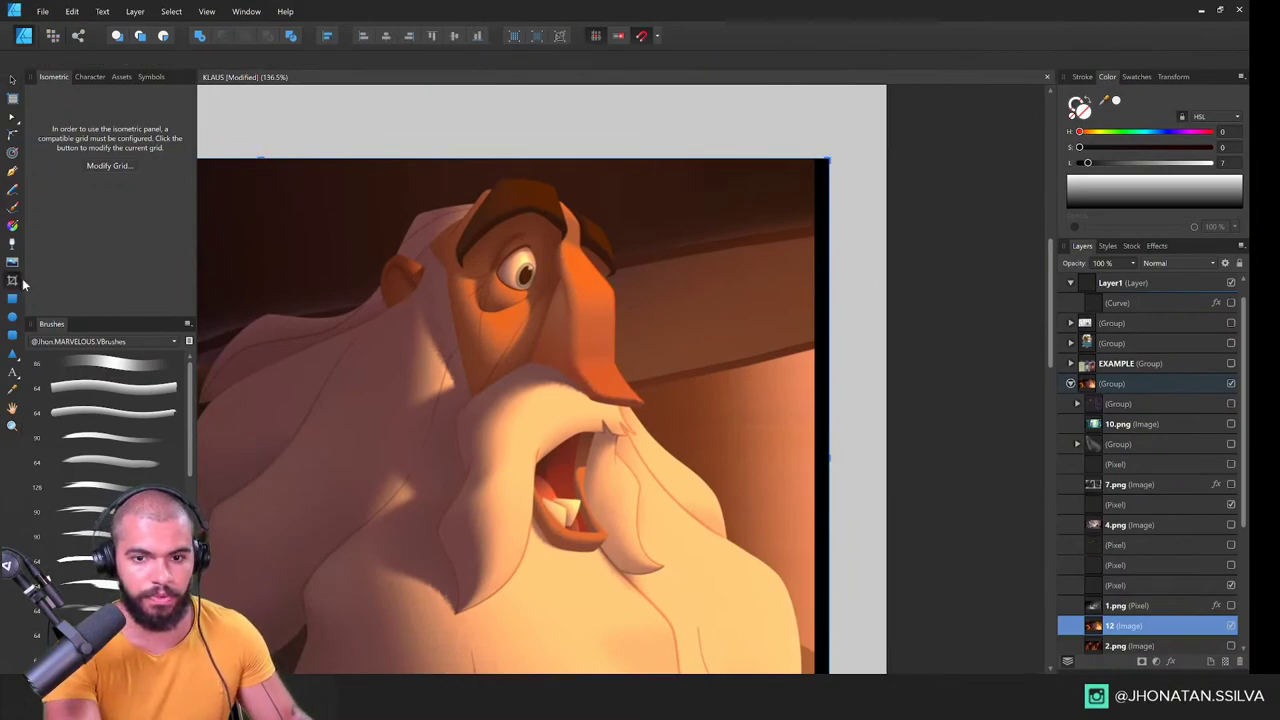
pyautogui.moveTo(828, 457); pyautogui.dragTo(567, 441)
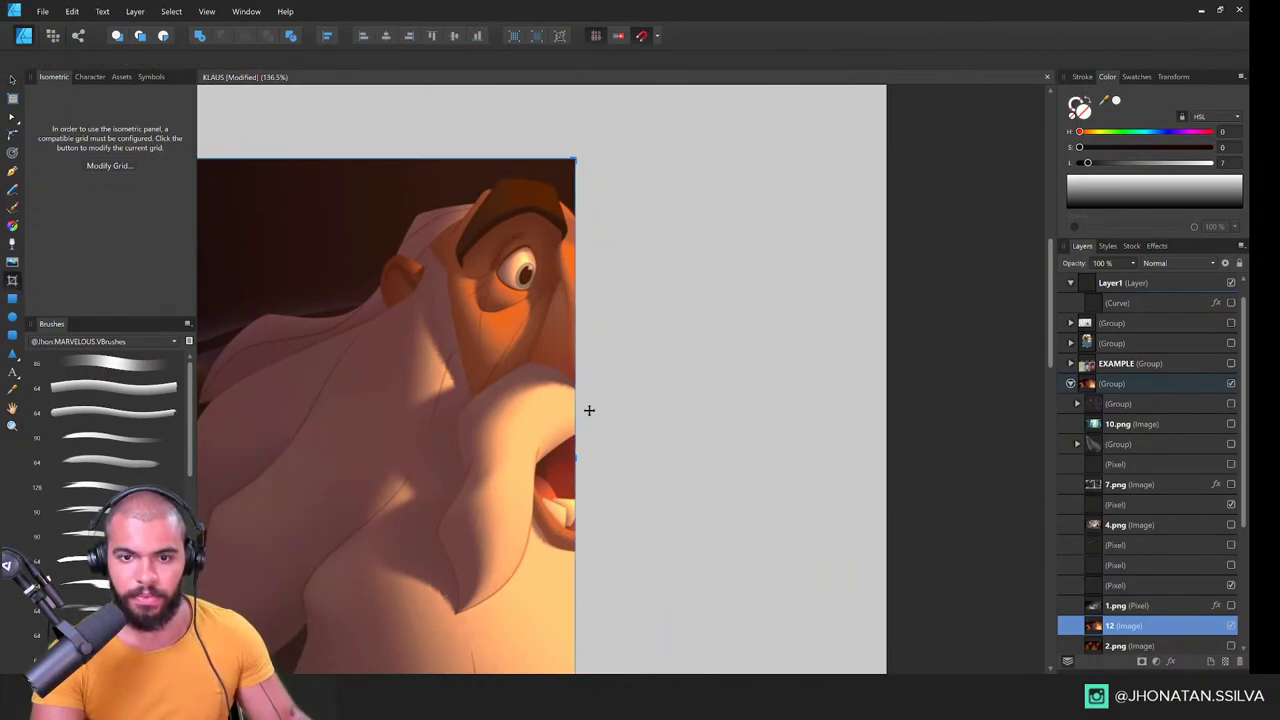
# Step: Choose the Pen tool and deselect image 12, with the empty area beside the cropped eye in view
pyautogui.hotkey('ctrl', 'space')
pyautogui.moveTo(540, 265); pyautogui.dragTo(672, 285)
pyautogui.moveTo(552, 290); pyautogui.dragTo(449, 294)
pyautogui.moveTo(587, 314)
pyautogui.mouseDown()
pyautogui.moveTo(480, 328)
pyautogui.moveTo(543, 311)
pyautogui.mouseUp()
pyautogui.press('b')
pyautogui.press('p')
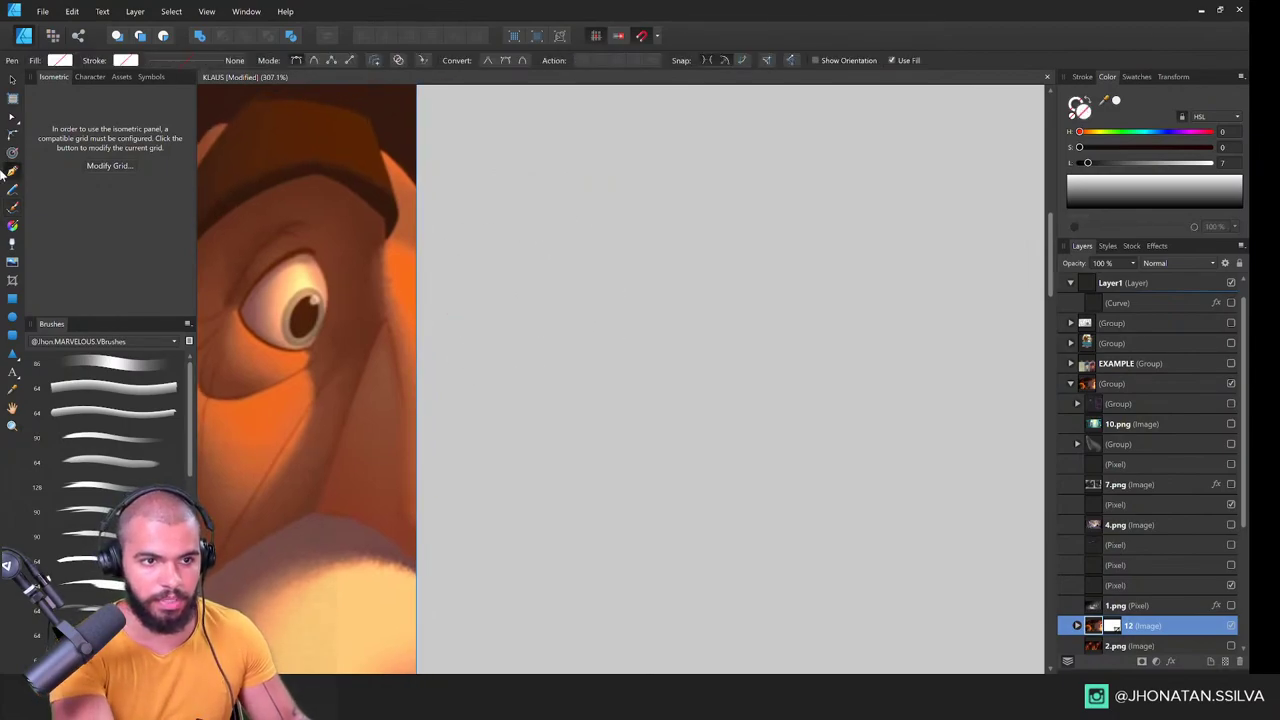
pyautogui.hscroll(-1, 520, 350)
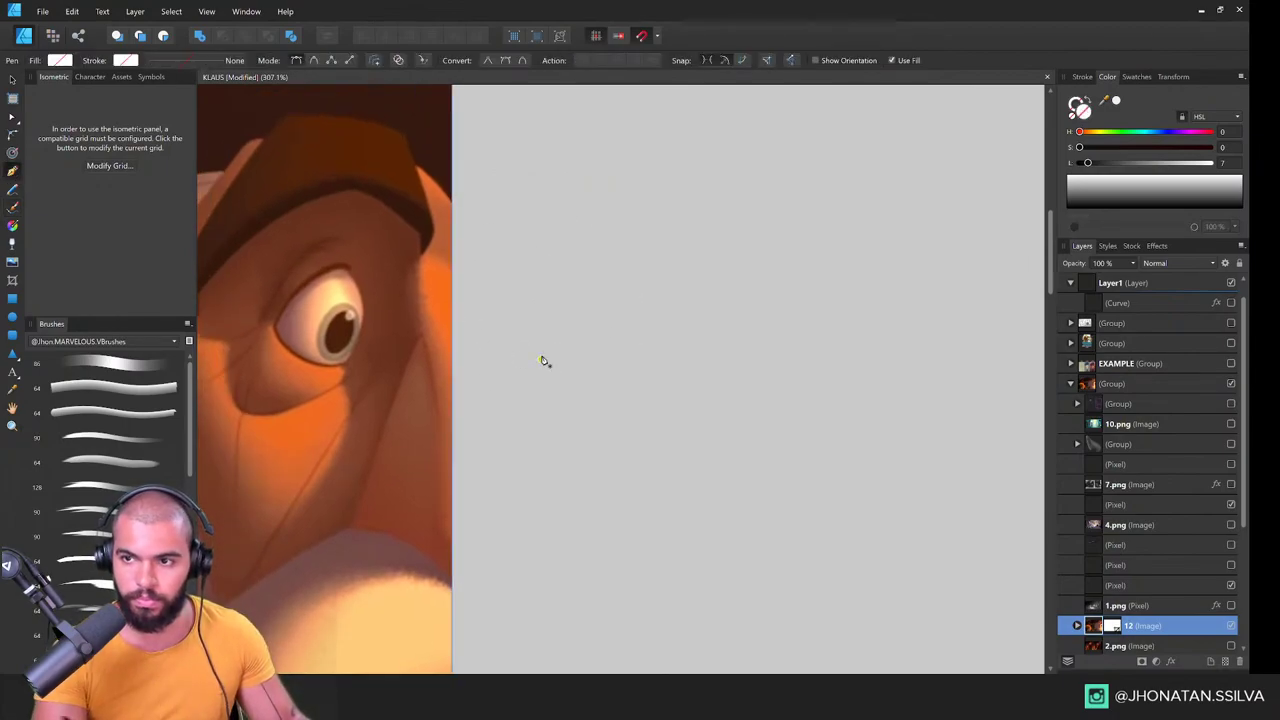
pyautogui.click(1100, 162)
pyautogui.hotkey('ctrl', 'z')
pyautogui.hotkey('ctrl', 'd')
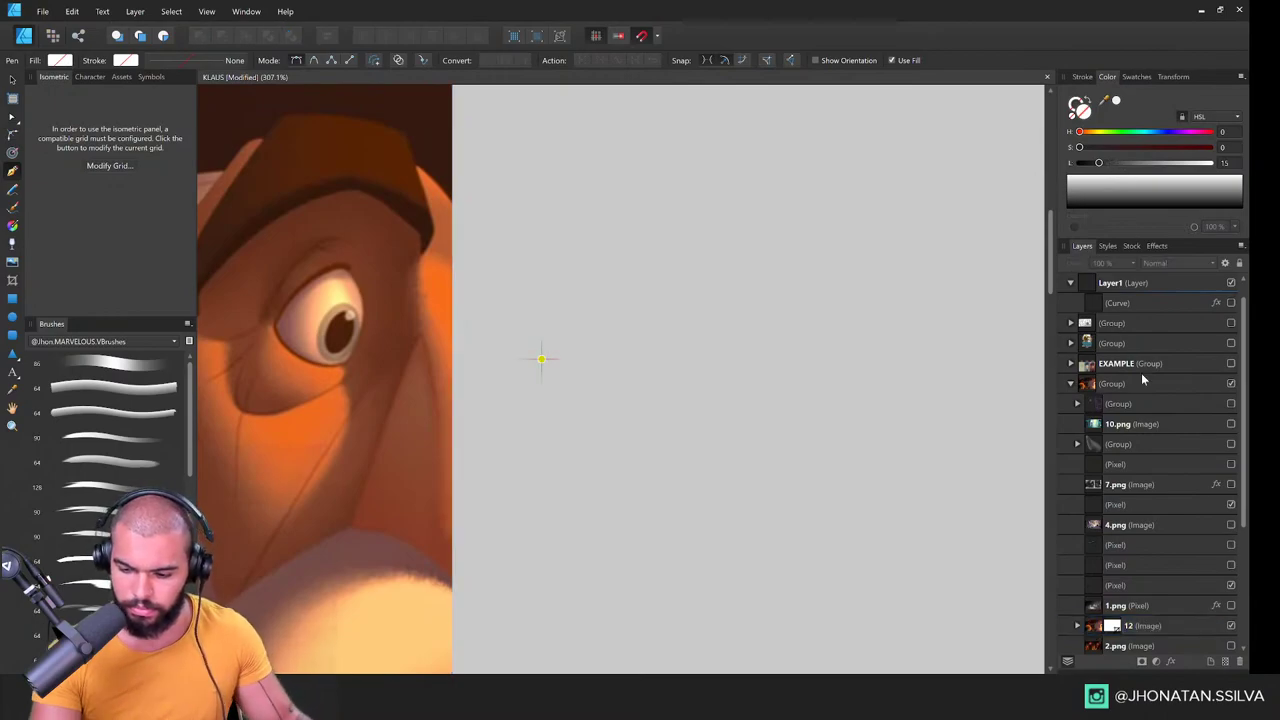
# Step: Draw a closed three-point shape beside the painted eye with a dark fill of lightness 14 and no stroke
pyautogui.click(1097, 163)
pyautogui.moveTo(612, 339); pyautogui.dragTo(571, 358)
pyautogui.click(569, 355)
pyautogui.click(649, 275)
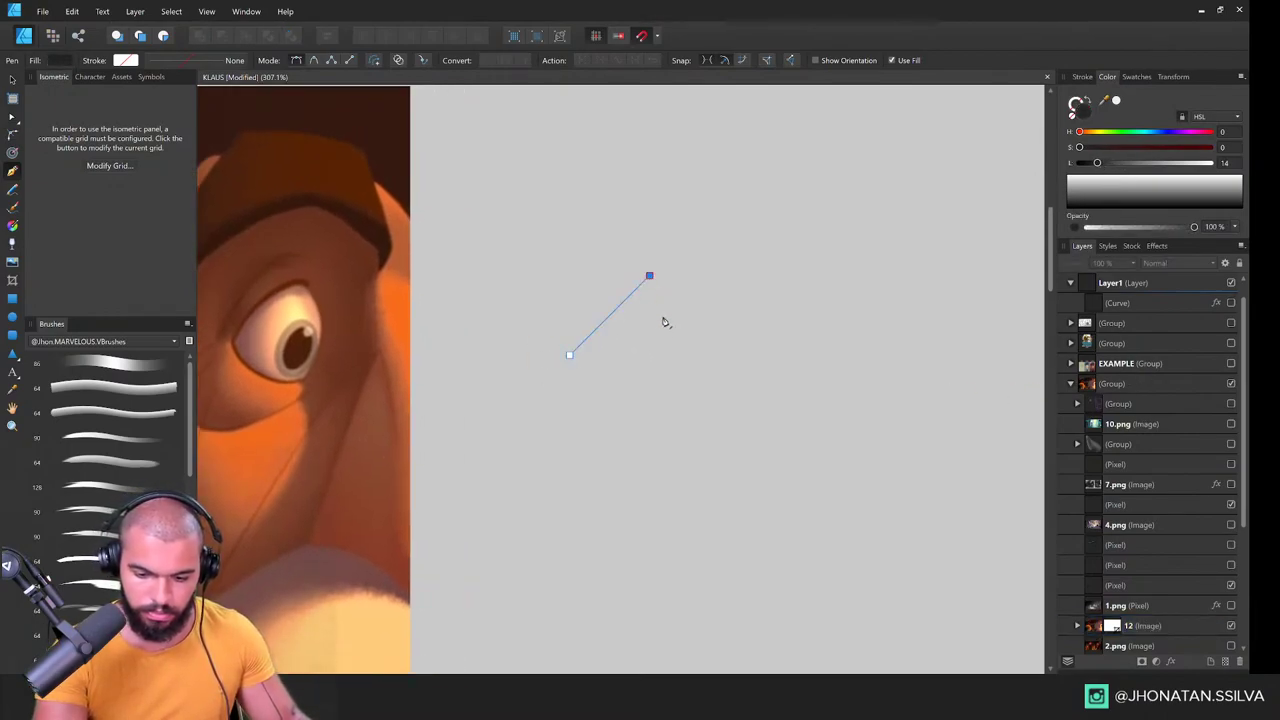
pyautogui.click(669, 375)
pyautogui.click(570, 355)
# Step: Bend the three straight sides of the dark shape outward into a rounded eye outline
pyautogui.press('a')
pyautogui.moveTo(662, 331); pyautogui.dragTo(619, 297)
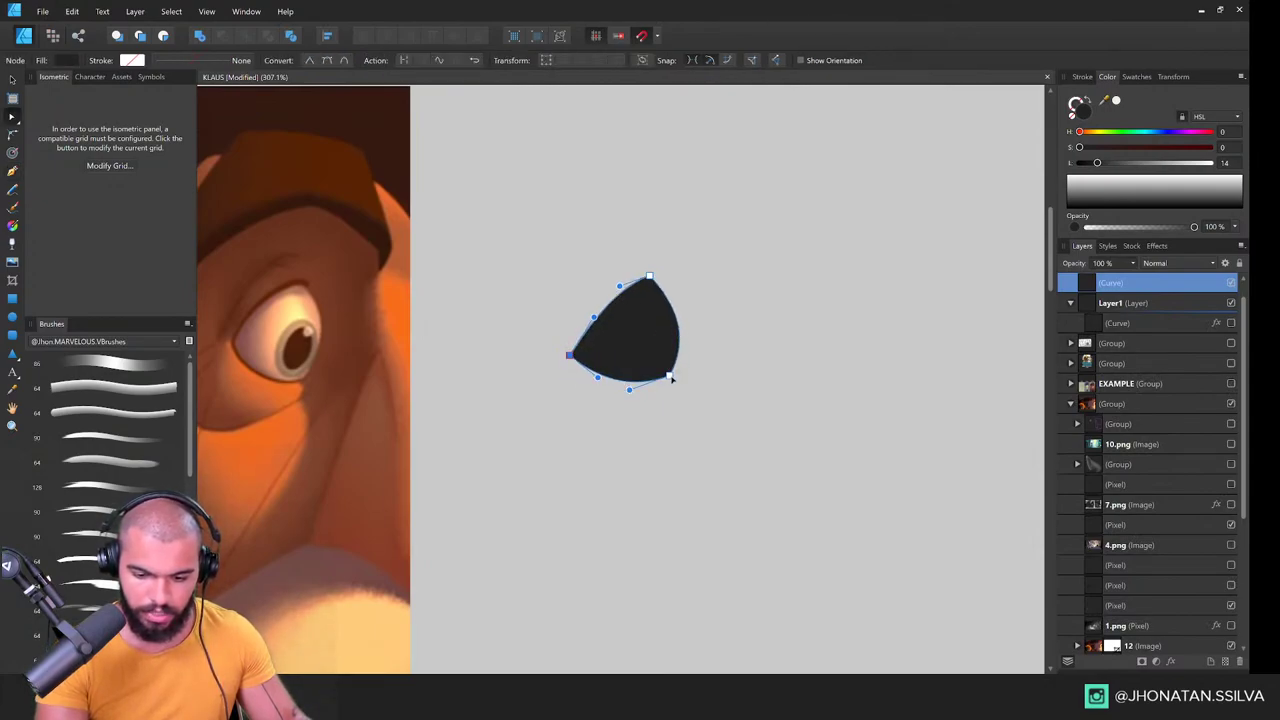
pyautogui.click(671, 377)
pyautogui.moveTo(677, 306); pyautogui.dragTo(654, 346)
pyautogui.press('v')
pyautogui.press('a')
pyautogui.press('z')
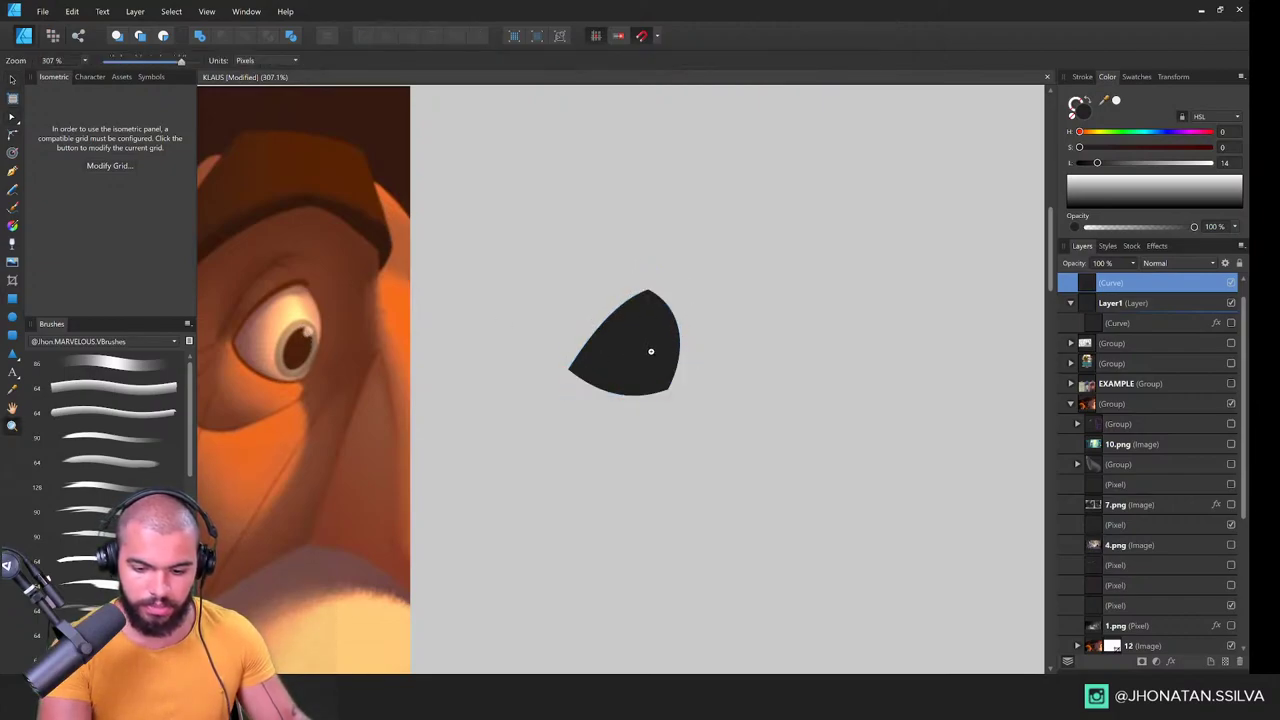
pyautogui.click(694, 326)
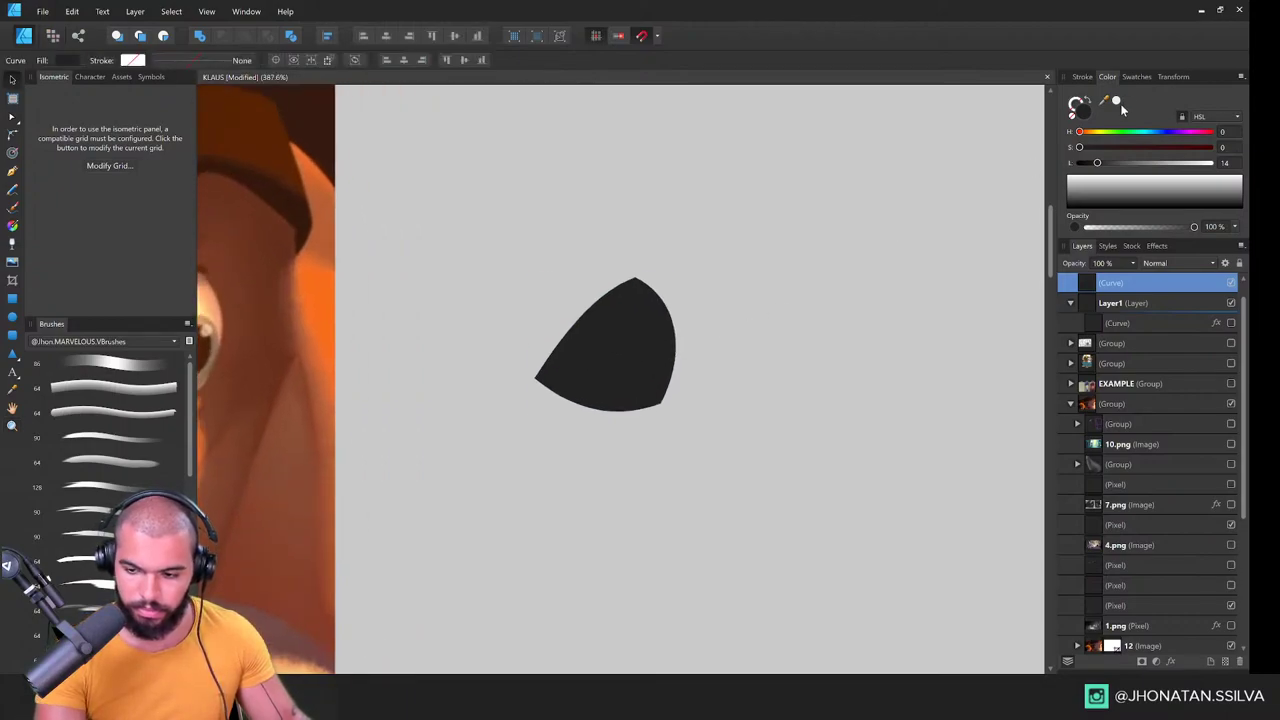
# Step: Give the eye shape a 5 pt black stroke and a white fill of lightness 100
pyautogui.press('v')
pyautogui.click(1082, 76)
pyautogui.moveTo(1118, 118); pyautogui.dragTo(1130, 118)
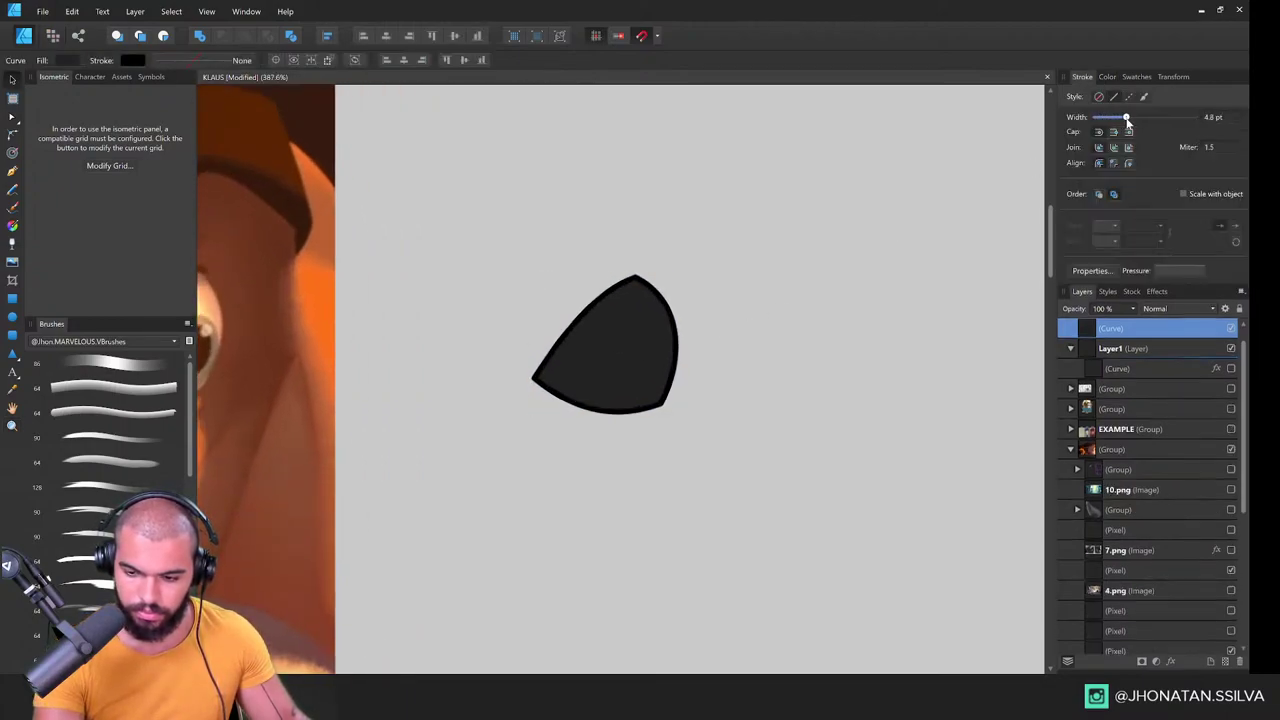
pyautogui.click(1109, 78)
pyautogui.moveTo(1164, 164); pyautogui.dragTo(1224, 167)
# Step: Draw an upright ellipse for the iris in the lower right part of the white eye shape
pyautogui.press('z')
pyautogui.moveTo(660, 375); pyautogui.dragTo(577, 400)
pyautogui.press('e')
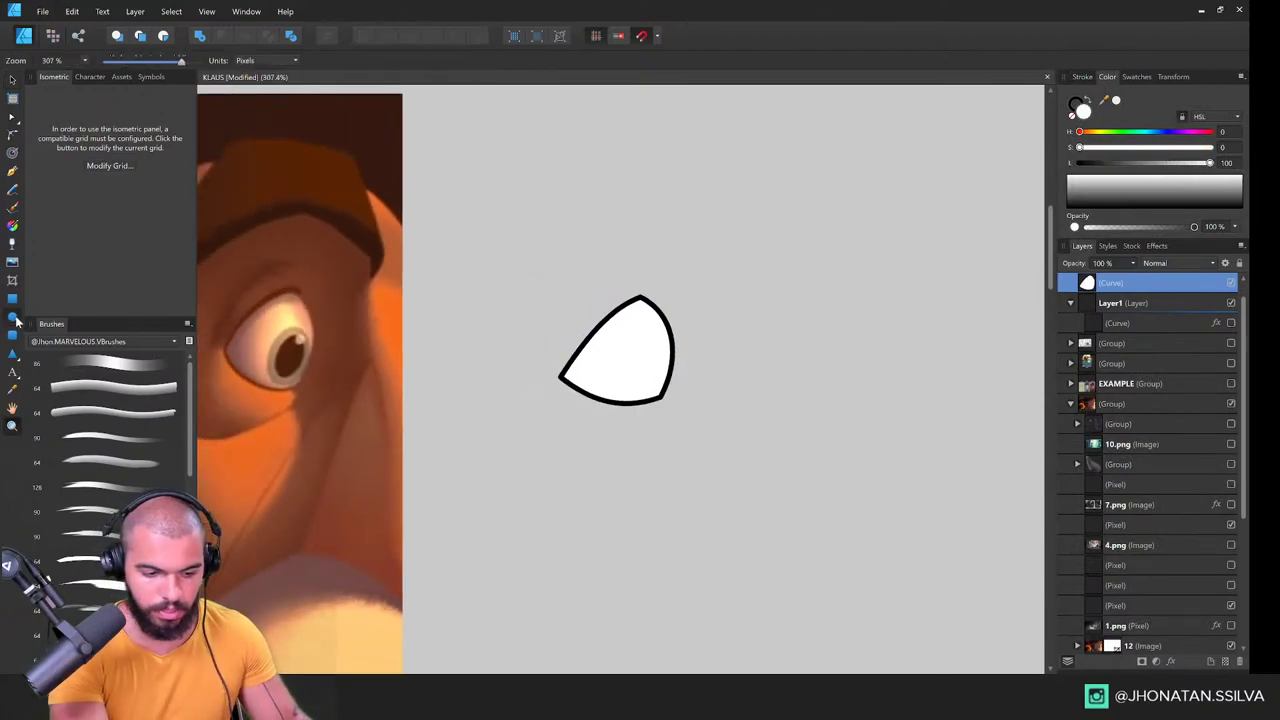
pyautogui.moveTo(629, 343); pyautogui.dragTo(670, 395)
pyautogui.moveTo(799, 308); pyautogui.dragTo(823, 307)
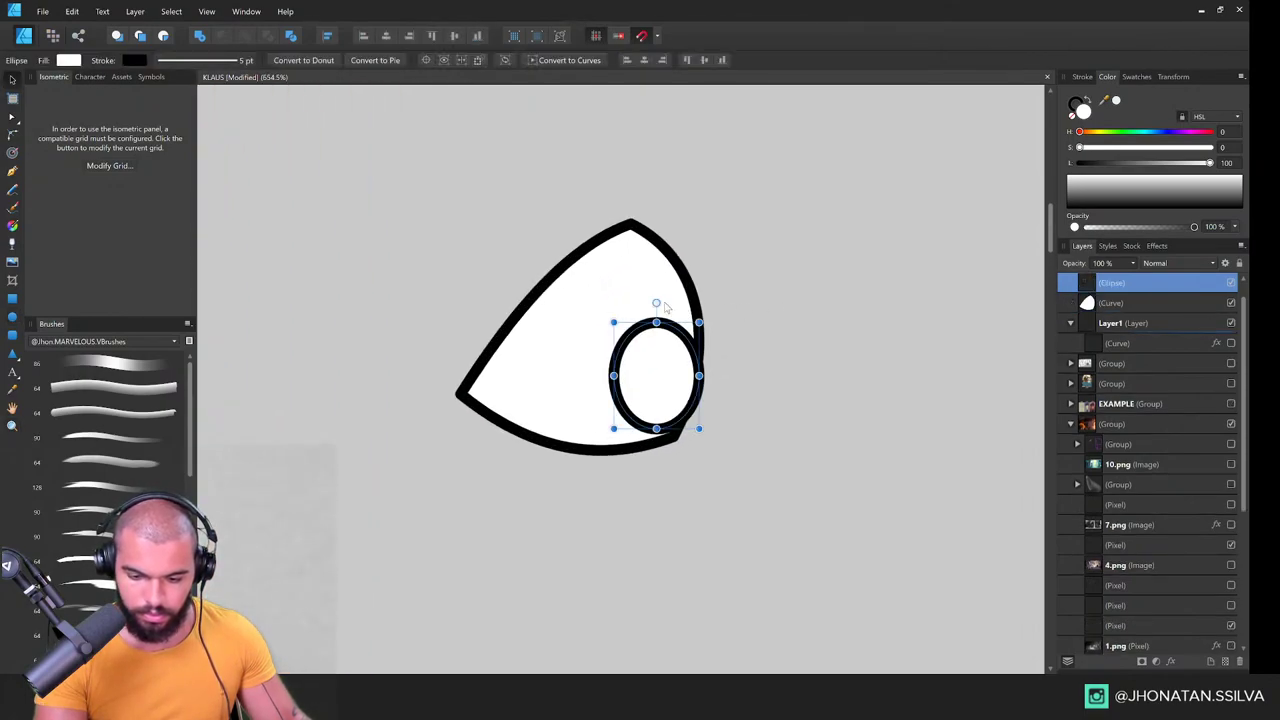
# Step: Tilt the iris ellipse slightly clockwise, resize it and position it just inside the eye's right edge
pyautogui.moveTo(659, 304); pyautogui.dragTo(679, 302)
pyautogui.moveTo(674, 359); pyautogui.dragTo(680, 386)
pyautogui.moveTo(625, 424); pyautogui.dragTo(621, 436)
pyautogui.moveTo(663, 305); pyautogui.dragTo(658, 302)
pyautogui.moveTo(652, 366); pyautogui.dragTo(656, 357)
# Step: Fill the iris ellipse with black and enlarge it slightly near the eye's right edge
pyautogui.hotkey('ctrl', 'space')
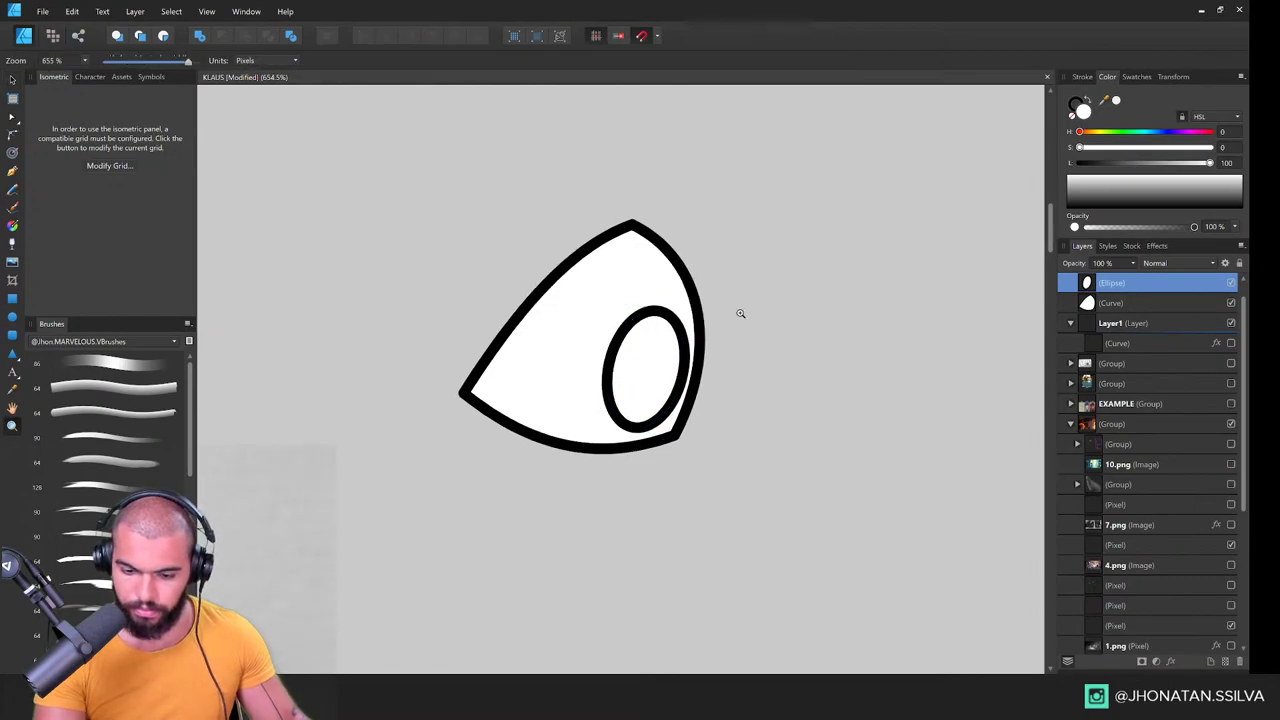
pyautogui.moveTo(740, 314); pyautogui.dragTo(608, 414)
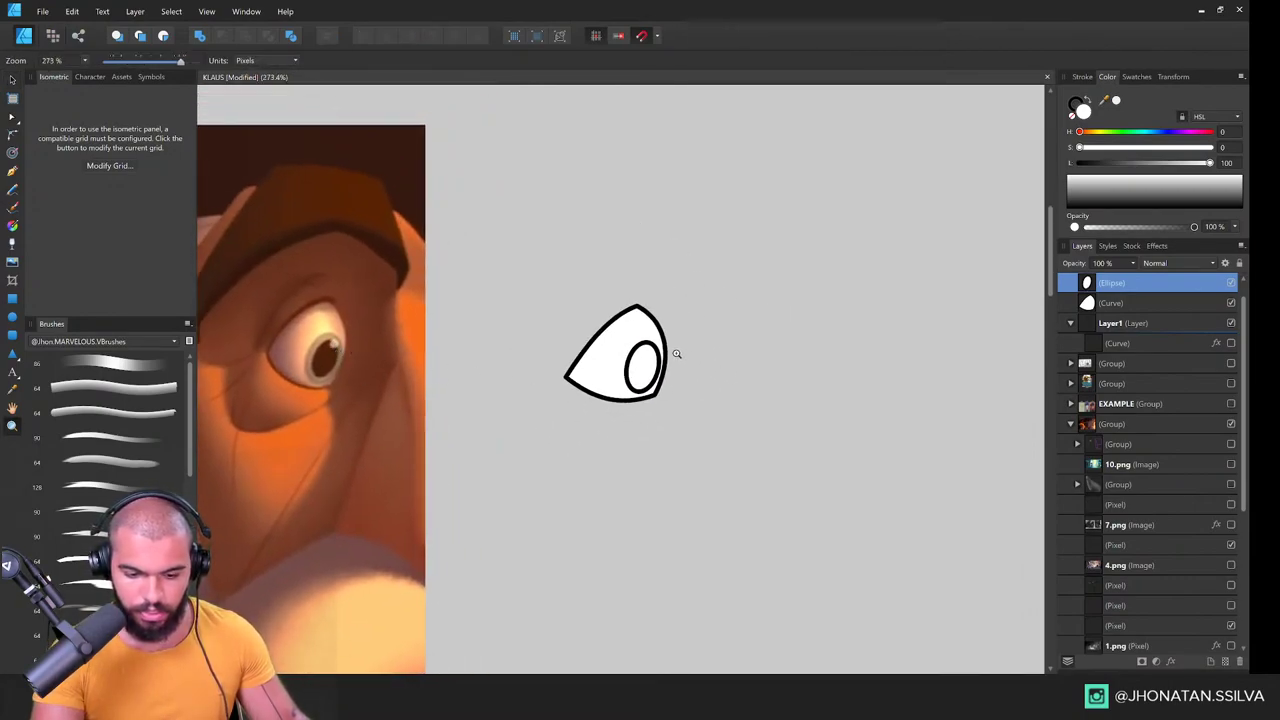
pyautogui.scroll(7, 676, 354)
pyautogui.press('v')
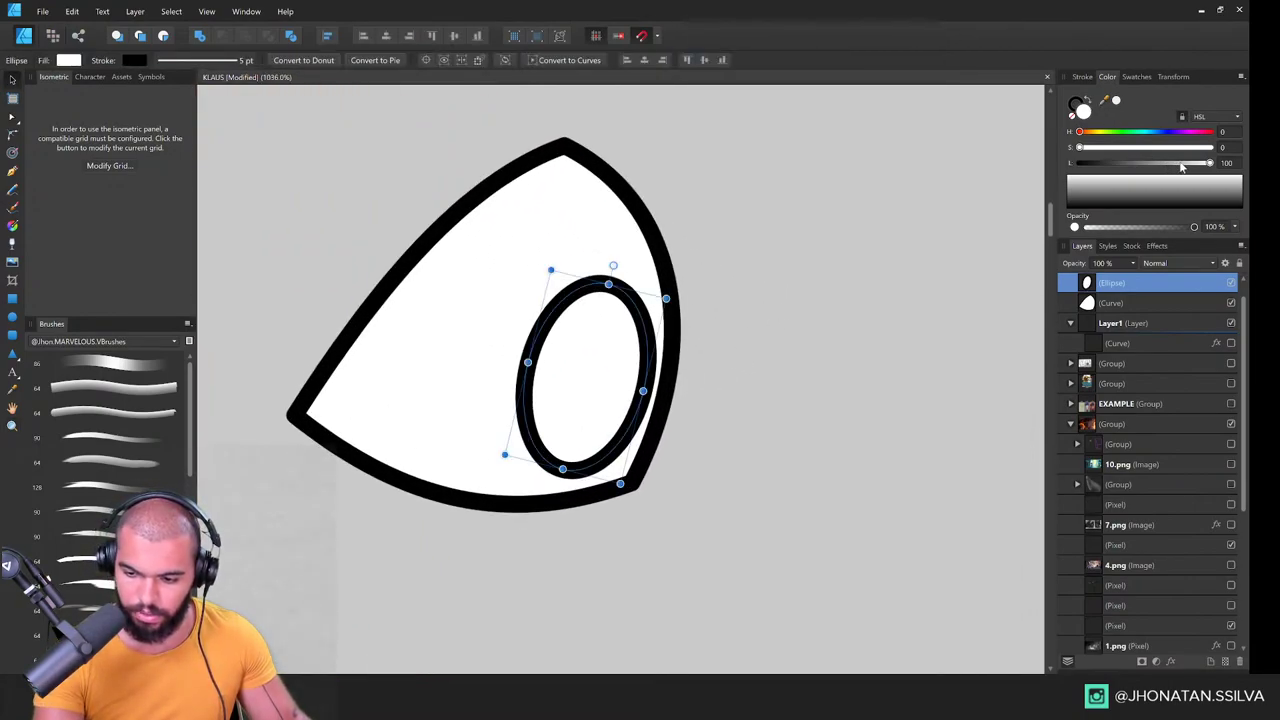
pyautogui.moveTo(1181, 167); pyautogui.dragTo(1057, 164)
pyautogui.moveTo(630, 380); pyautogui.dragTo(620, 366)
pyautogui.moveTo(609, 469); pyautogui.dragTo(616, 478)
pyautogui.moveTo(614, 442); pyautogui.dragTo(616, 452)
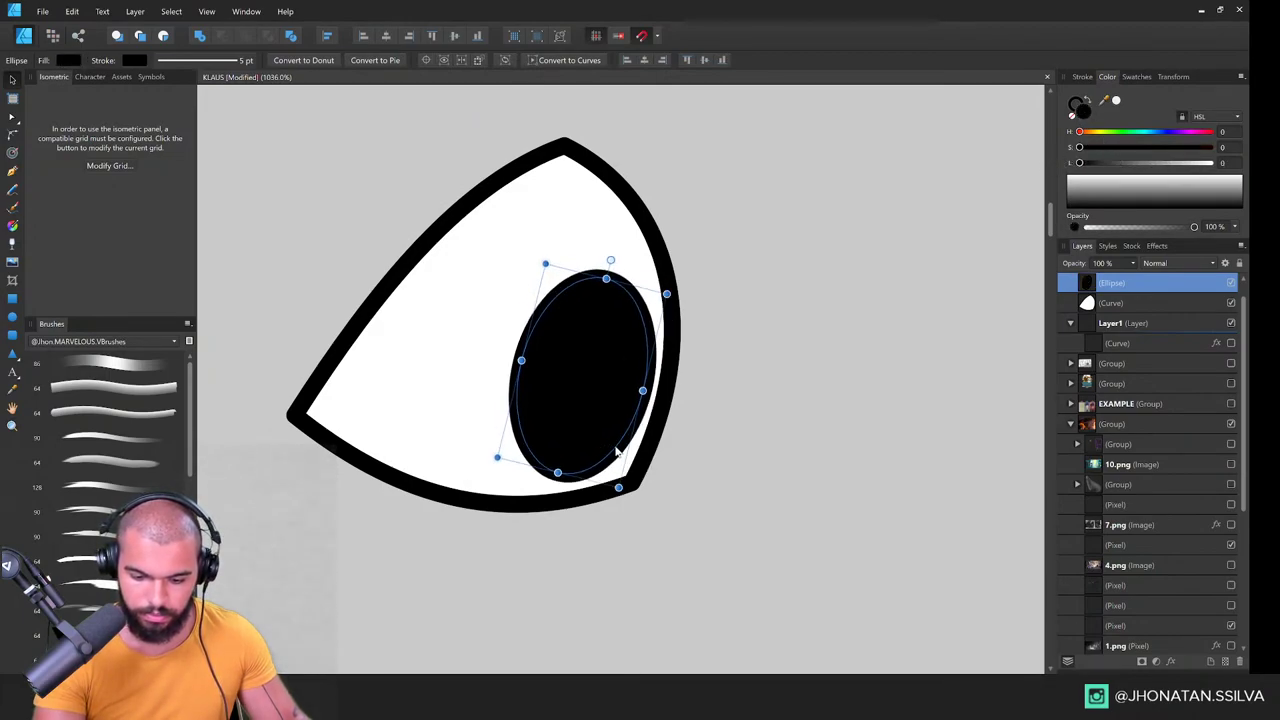
# Step: Duplicate the black iris ellipse and shrink the copy about its centre to about 22 by 35 px as the pupil
pyautogui.hotkey('ctrl', 'j')
pyautogui.moveTo(666, 294); pyautogui.dragTo(641, 337)
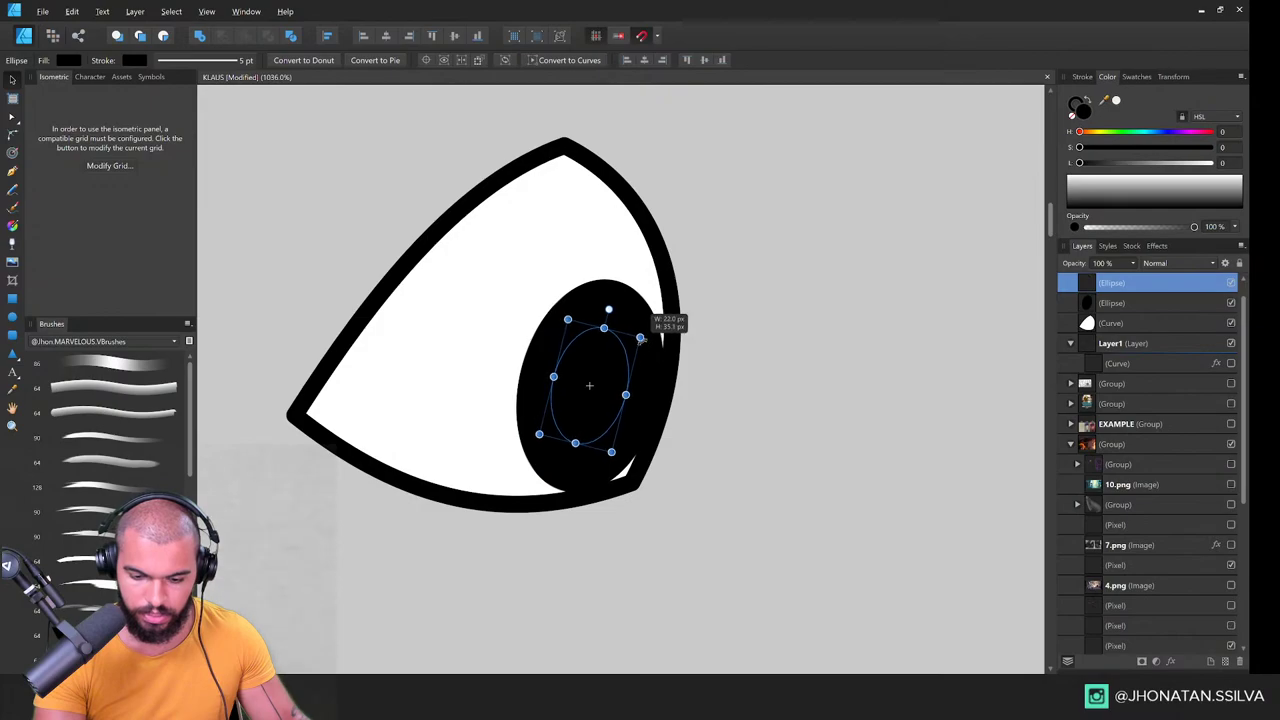
# Step: Fill the larger iris ellipse with light blue, hue 196, saturation 57 and lightness 64
pyautogui.click(634, 305)
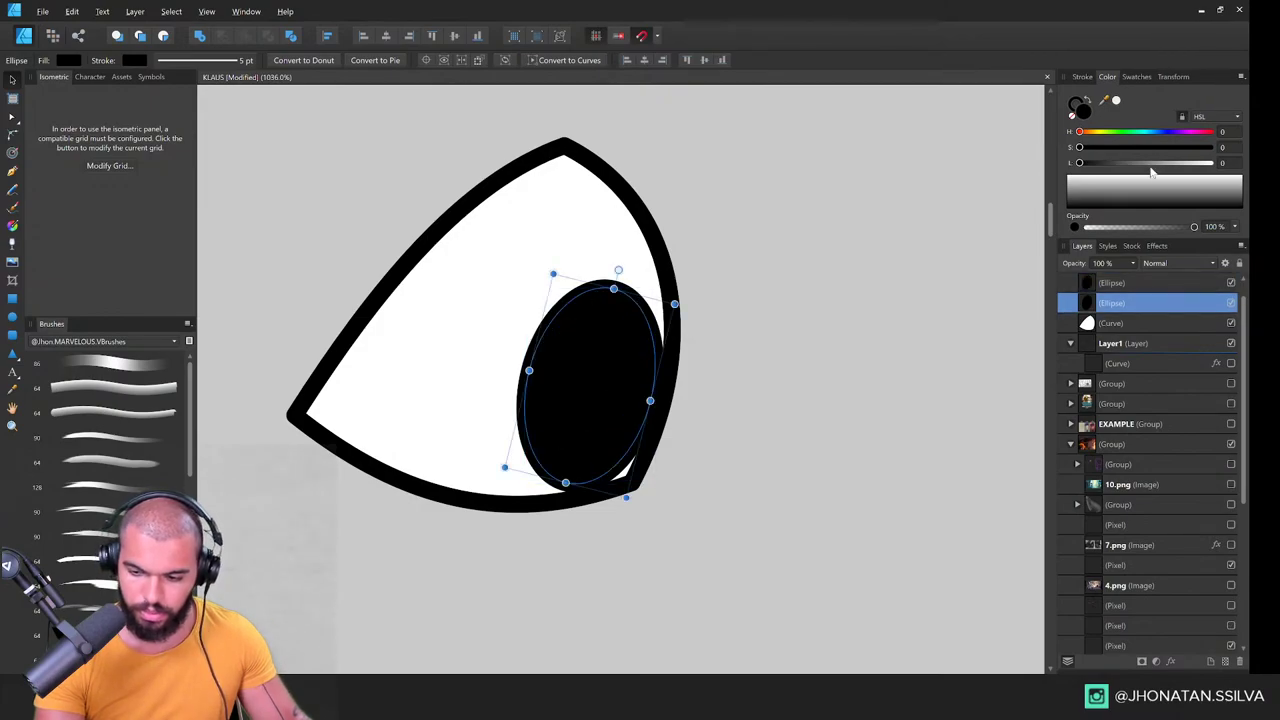
pyautogui.press('z')
pyautogui.moveTo(757, 325); pyautogui.dragTo(600, 494)
pyautogui.moveTo(485, 313); pyautogui.dragTo(487, 279)
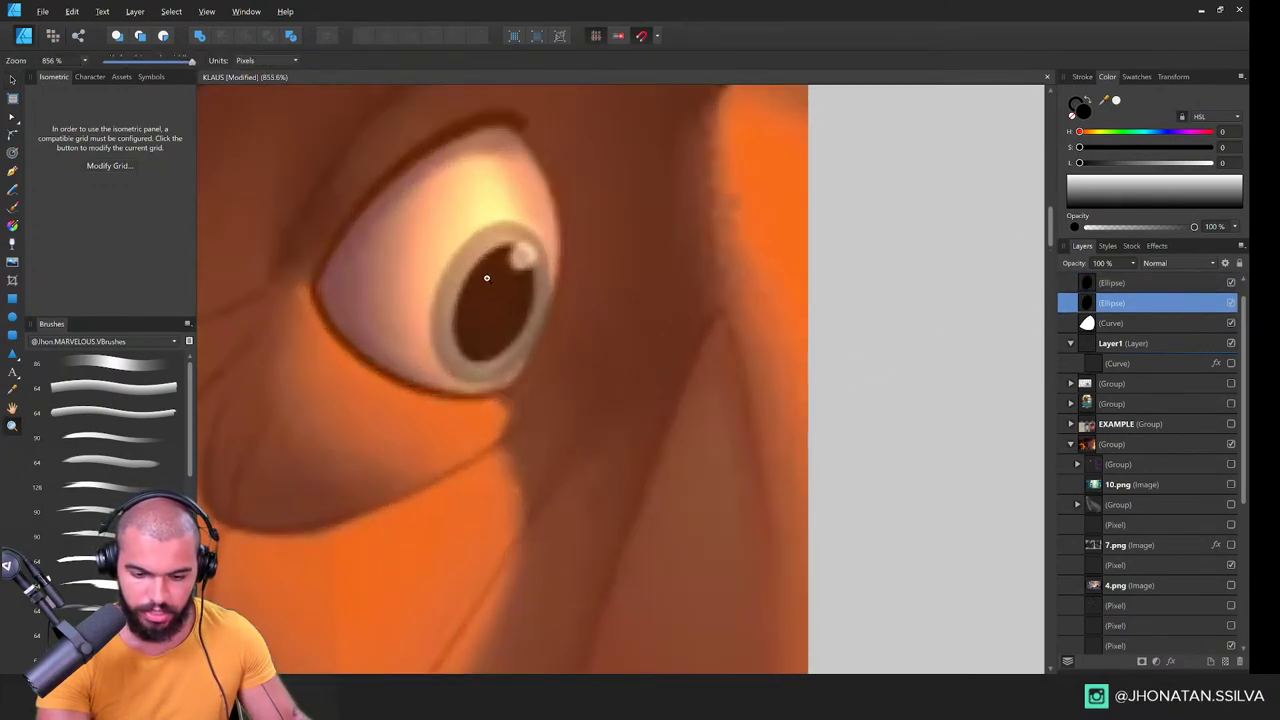
pyautogui.moveTo(627, 304); pyautogui.dragTo(480, 429)
pyautogui.moveTo(1020, 317); pyautogui.dragTo(622, 364)
pyautogui.moveTo(706, 358); pyautogui.dragTo(800, 330)
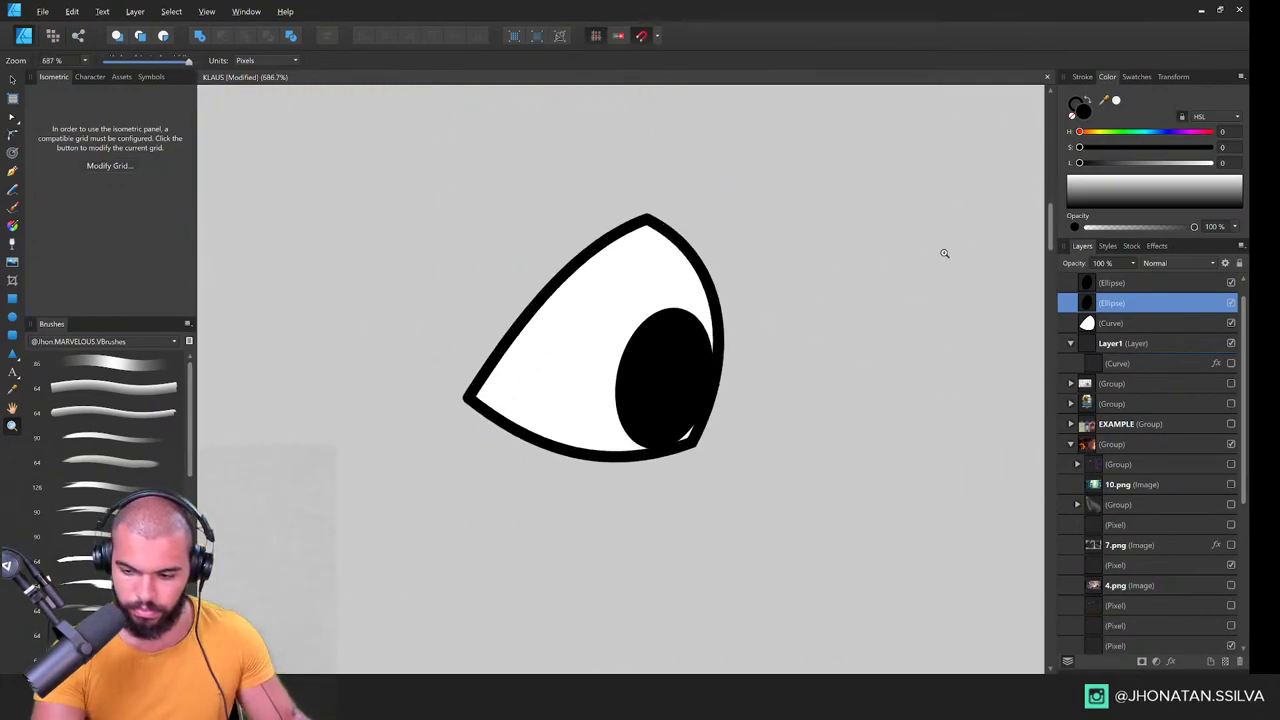
pyautogui.press('v')
pyautogui.moveTo(1146, 160); pyautogui.dragTo(1164, 168)
pyautogui.click(1152, 148)
# Step: Examine the highlight at the upper right of the painted pupil, tracing it briefly and undoing the trace
pyautogui.press('z')
pyautogui.scroll(-3, 731, 354)
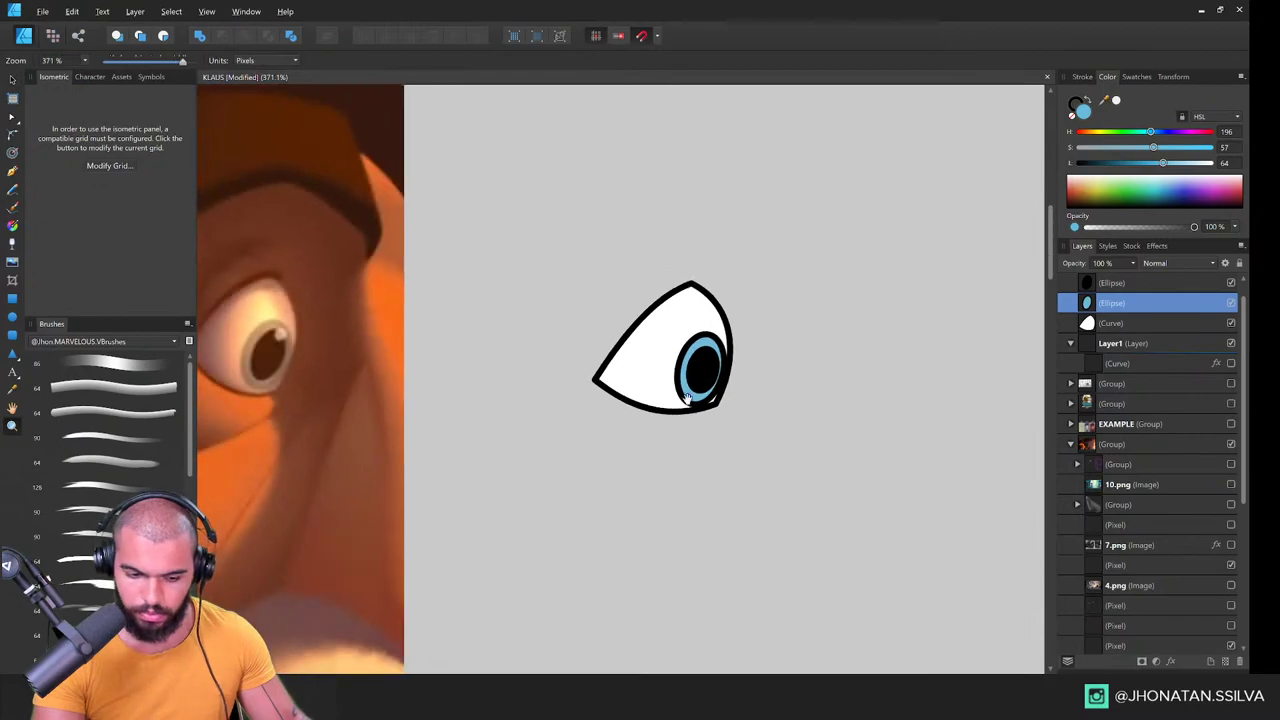
pyautogui.scroll(6, 394, 374)
pyautogui.scroll(3, 622, 340)
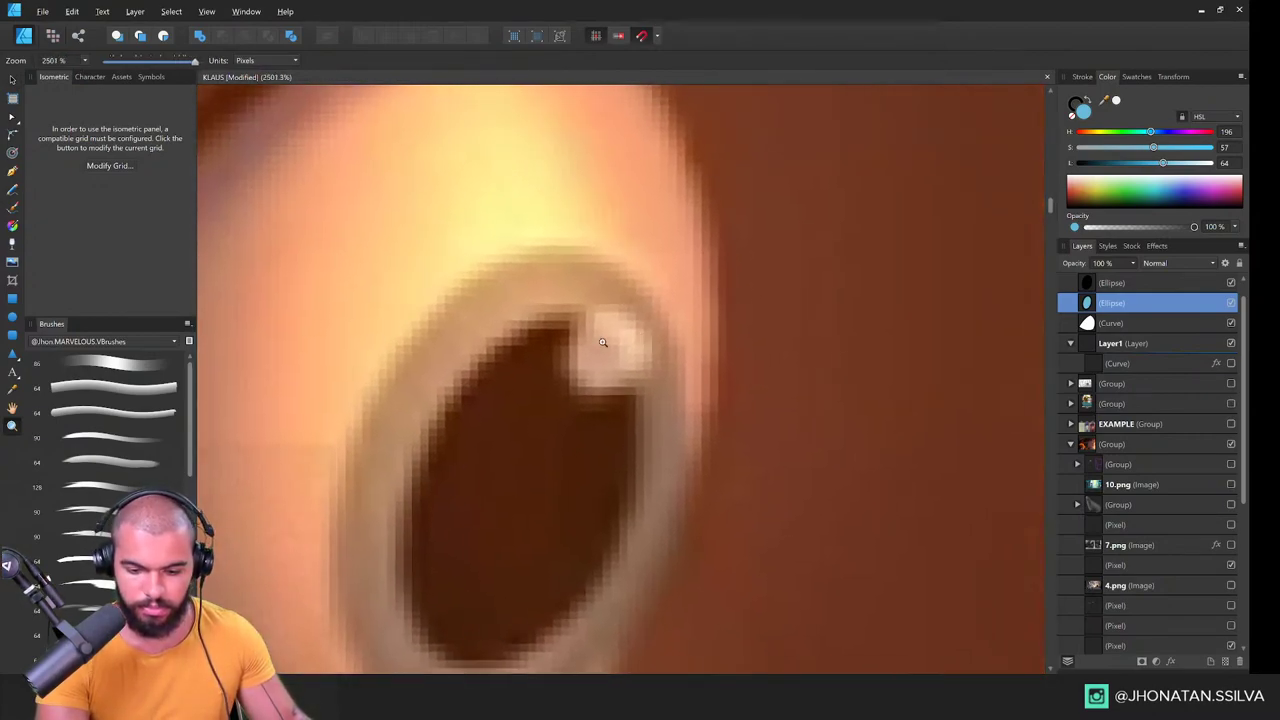
pyautogui.press('n')
pyautogui.moveTo(622, 340)
pyautogui.mouseDown()
pyautogui.moveTo(582, 318)
pyautogui.moveTo(648, 346)
pyautogui.mouseUp()
pyautogui.press('z')
pyautogui.hotkey('ctrl', 'z')
pyautogui.scroll(-10, 654, 349)
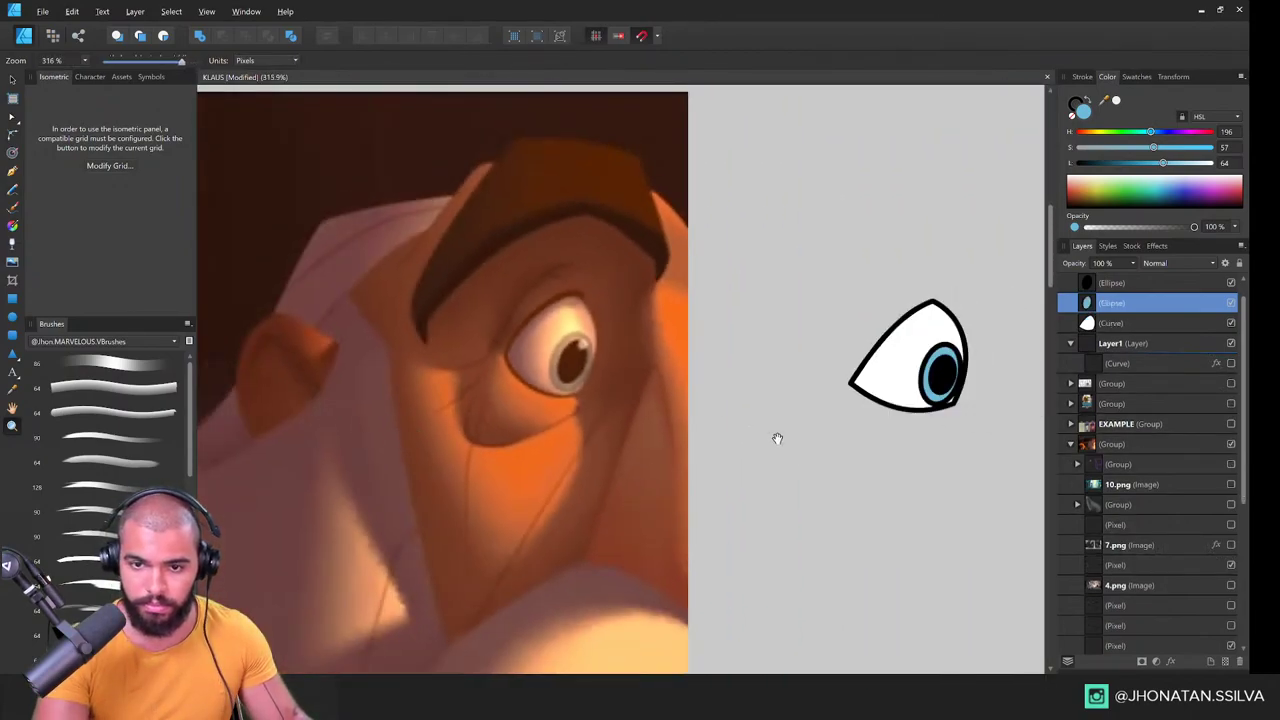
# Step: Narrow the black pupil ellipse slightly from its left side
pyautogui.moveTo(778, 438); pyautogui.dragTo(452, 403)
pyautogui.scroll(5, 660, 348)
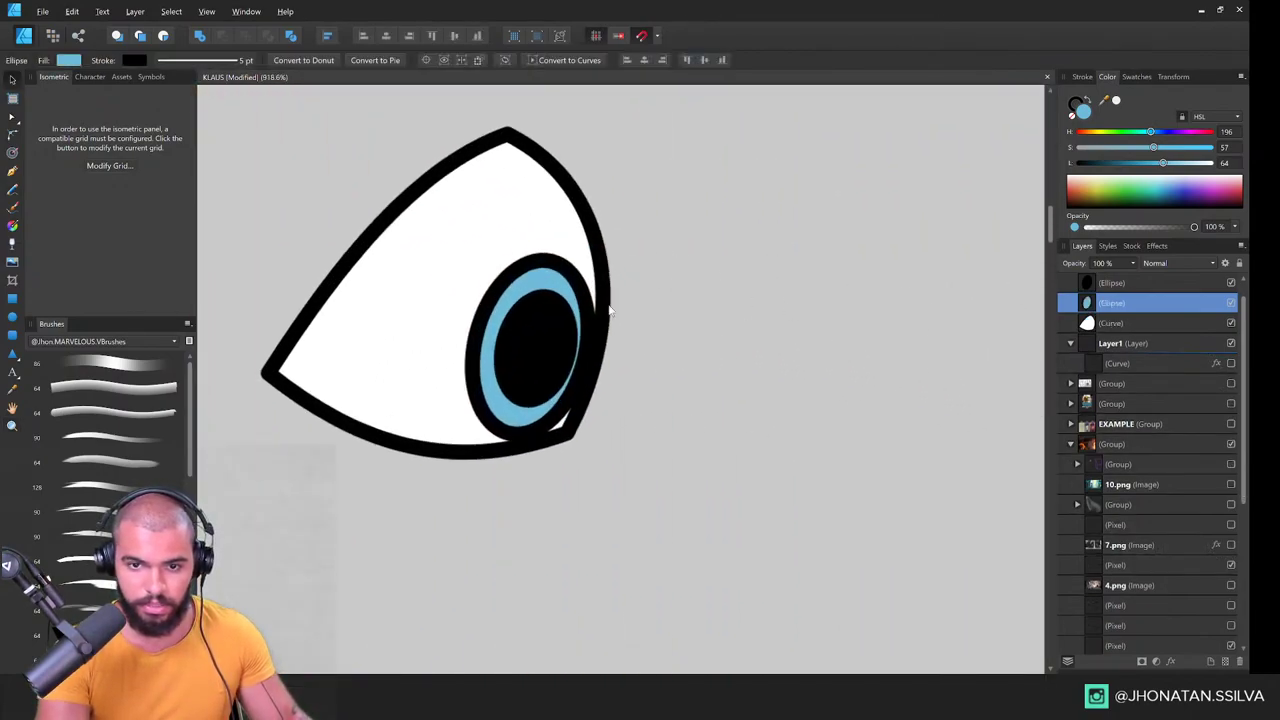
pyautogui.click(509, 343)
pyautogui.scroll(2, 509, 340)
pyautogui.moveTo(502, 337); pyautogui.dragTo(510, 339)
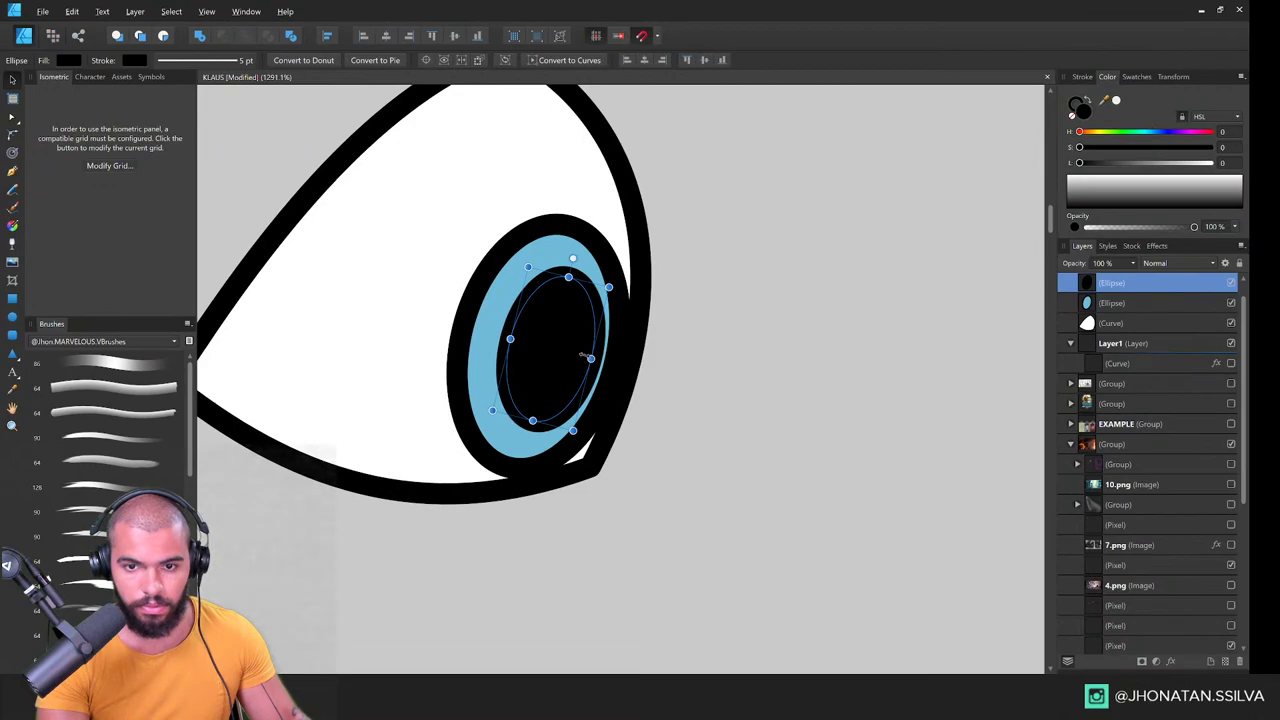
# Step: Duplicate the pupil as a highlight with white fill of lightness 100 and no stroke, shrunk over the iris's upper right edge
pyautogui.moveTo(591, 359); pyautogui.dragTo(617, 277)
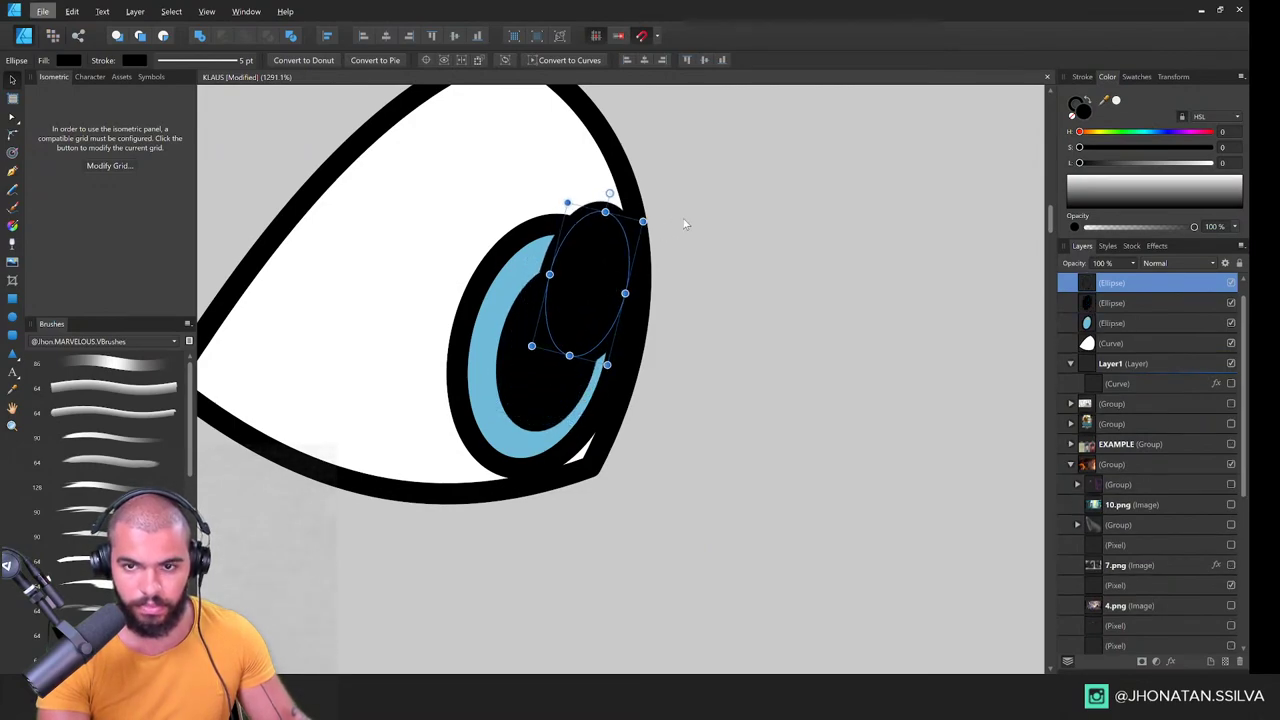
pyautogui.moveTo(1185, 164); pyautogui.dragTo(1226, 168)
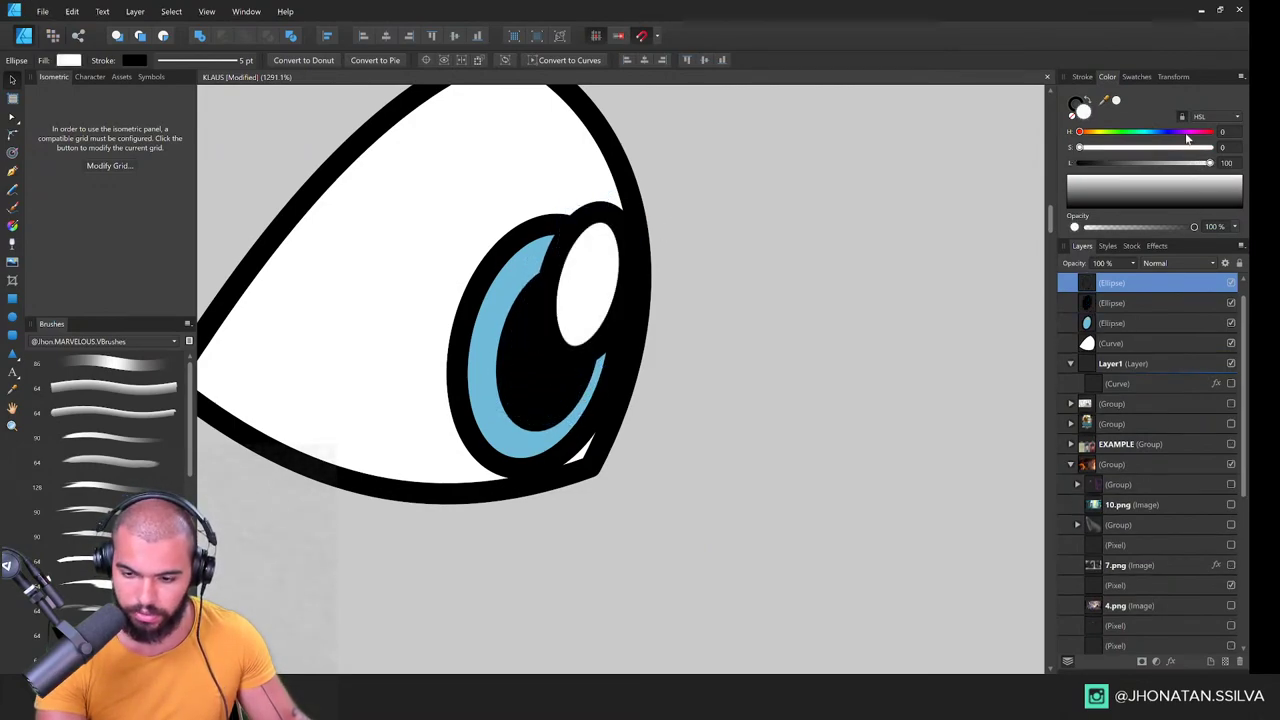
pyautogui.click(1075, 104)
pyautogui.click(1072, 116)
pyautogui.moveTo(646, 221); pyautogui.dragTo(592, 265)
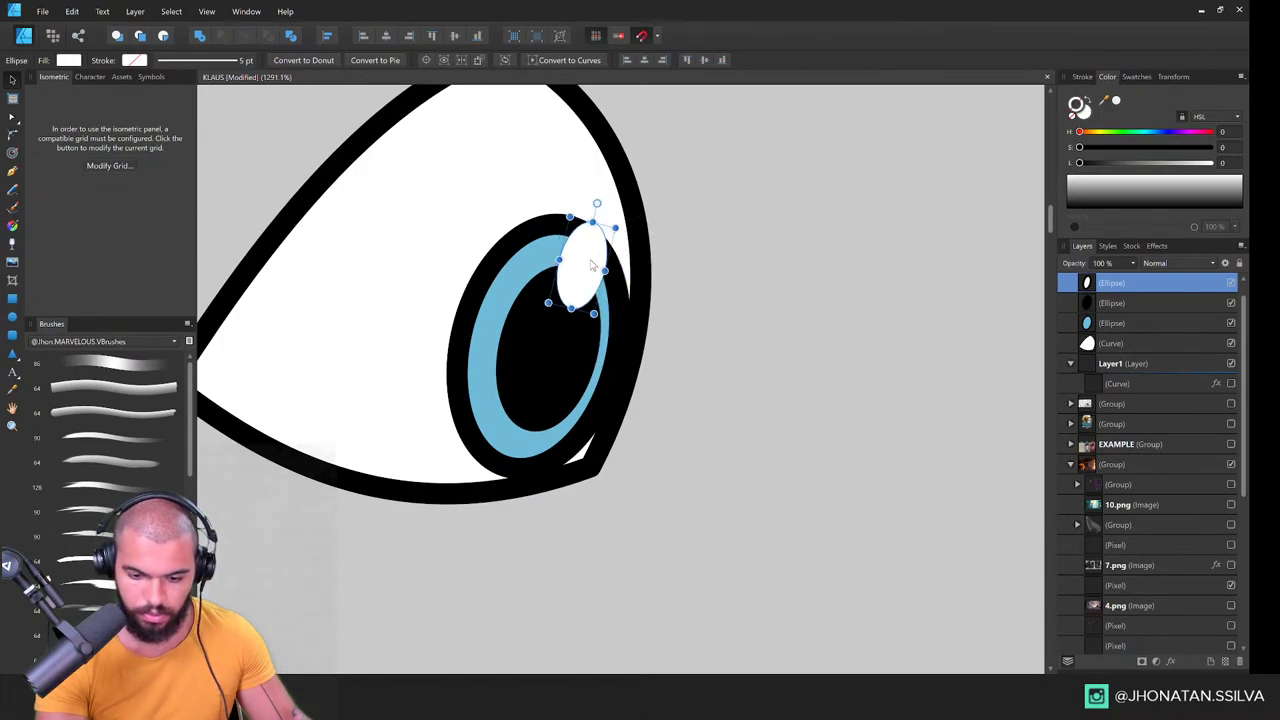
# Step: Remove the stroke from both the black pupil and the blue iris ellipses
pyautogui.click(541, 351)
pyautogui.click(474, 352)
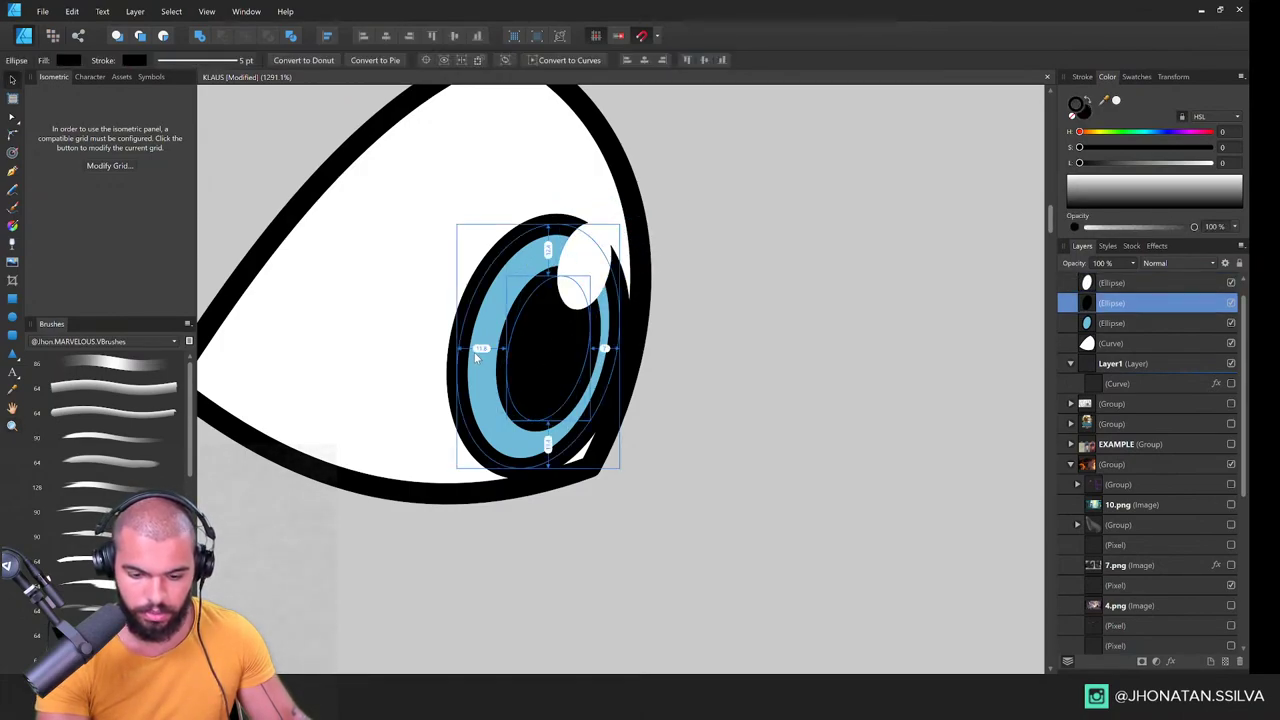
pyautogui.moveTo(538, 383); pyautogui.dragTo(563, 383)
pyautogui.keyDown('shift'); pyautogui.click(593, 350); pyautogui.keyUp('shift')
pyautogui.click(1074, 117)
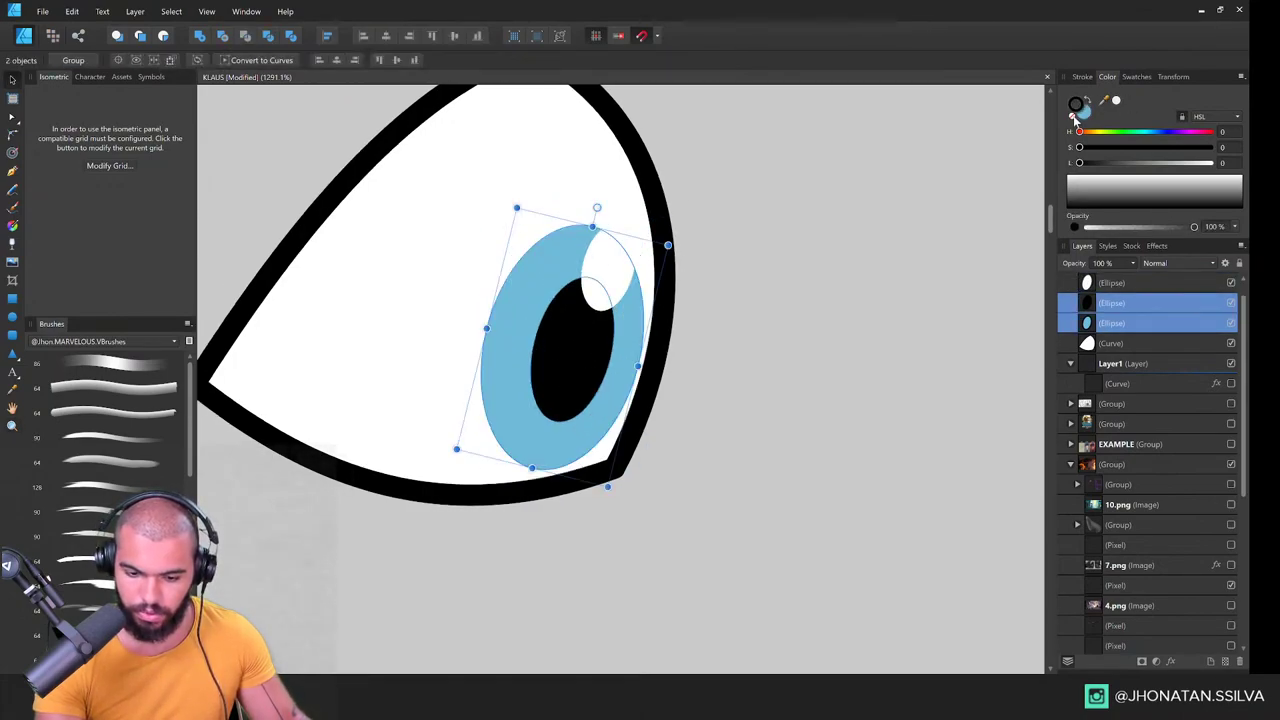
# Step: Group the blue iris, black pupil and white highlight ellipses
pyautogui.moveTo(639, 333); pyautogui.dragTo(475, 385)
pyautogui.click(657, 303)
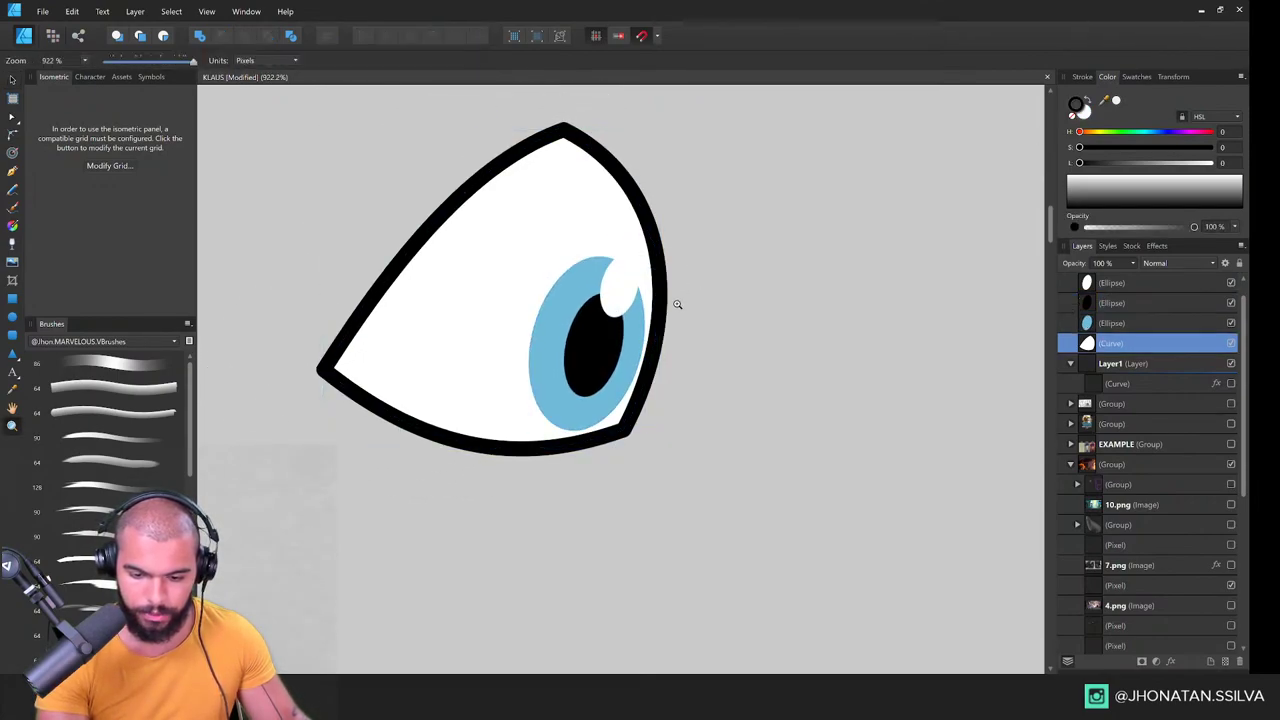
pyautogui.moveTo(637, 356); pyautogui.dragTo(890, 255)
pyautogui.click(1130, 325)
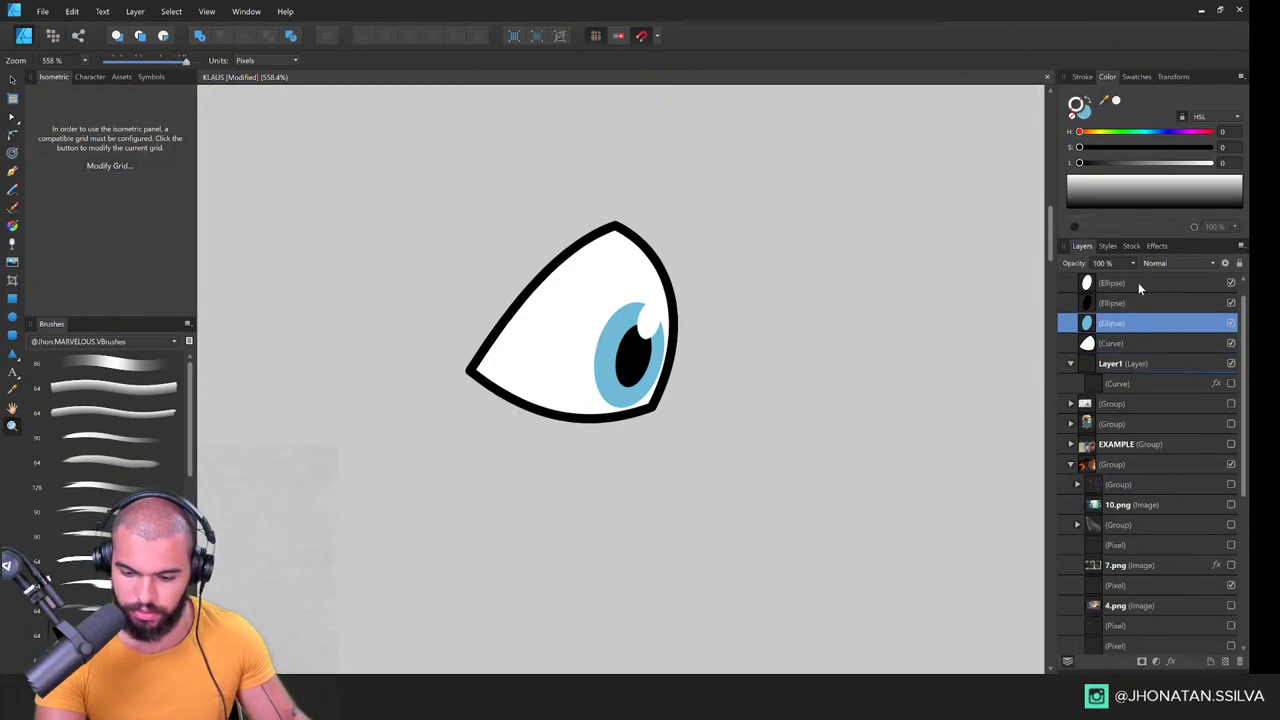
pyautogui.keyDown('shift'); pyautogui.click(1138, 283); pyautogui.keyUp('shift')
pyautogui.hotkey('ctrl', 'g')
# Step: Enlarge the iris group slightly so it fills more of the eye's right side
pyautogui.moveTo(641, 340); pyautogui.dragTo(810, 340)
pyautogui.moveTo(648, 385); pyautogui.dragTo(644, 361)
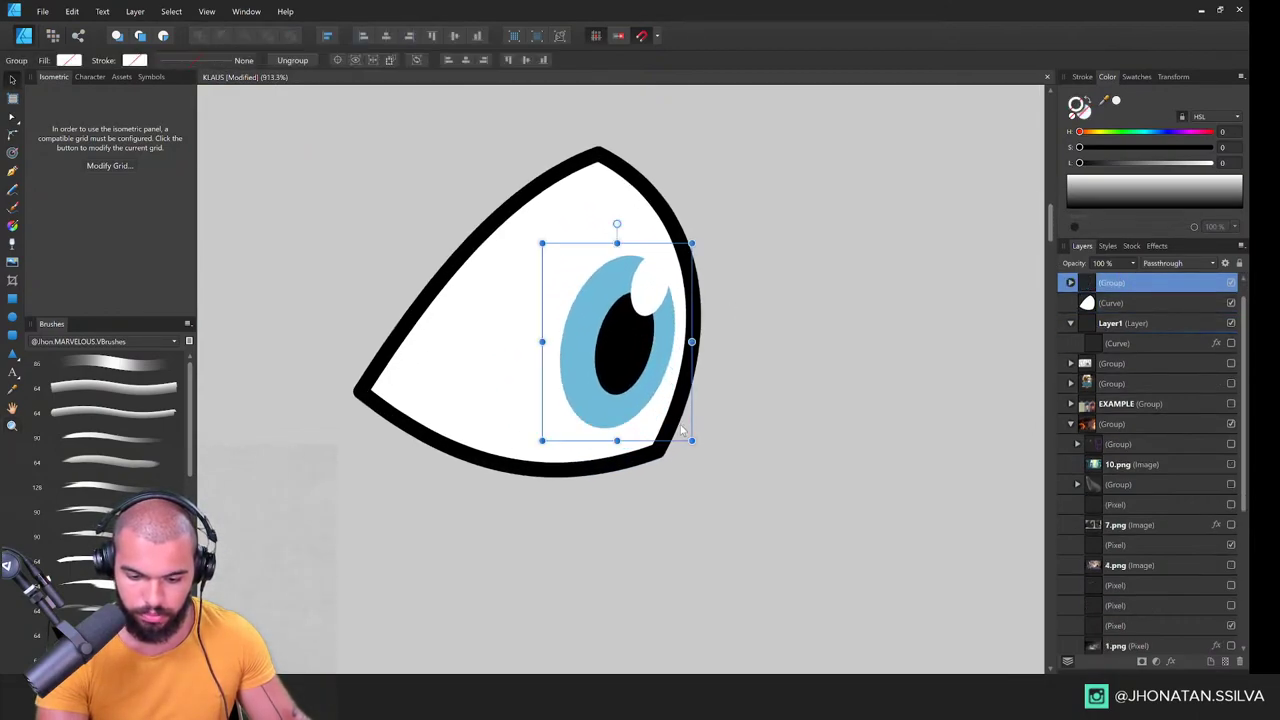
pyautogui.moveTo(691, 440)
pyautogui.mouseDown()
pyautogui.moveTo(709, 466)
pyautogui.moveTo(699, 451)
pyautogui.mouseUp()
pyautogui.moveTo(723, 387); pyautogui.dragTo(668, 338)
pyautogui.moveTo(668, 338); pyautogui.dragTo(860, 310)
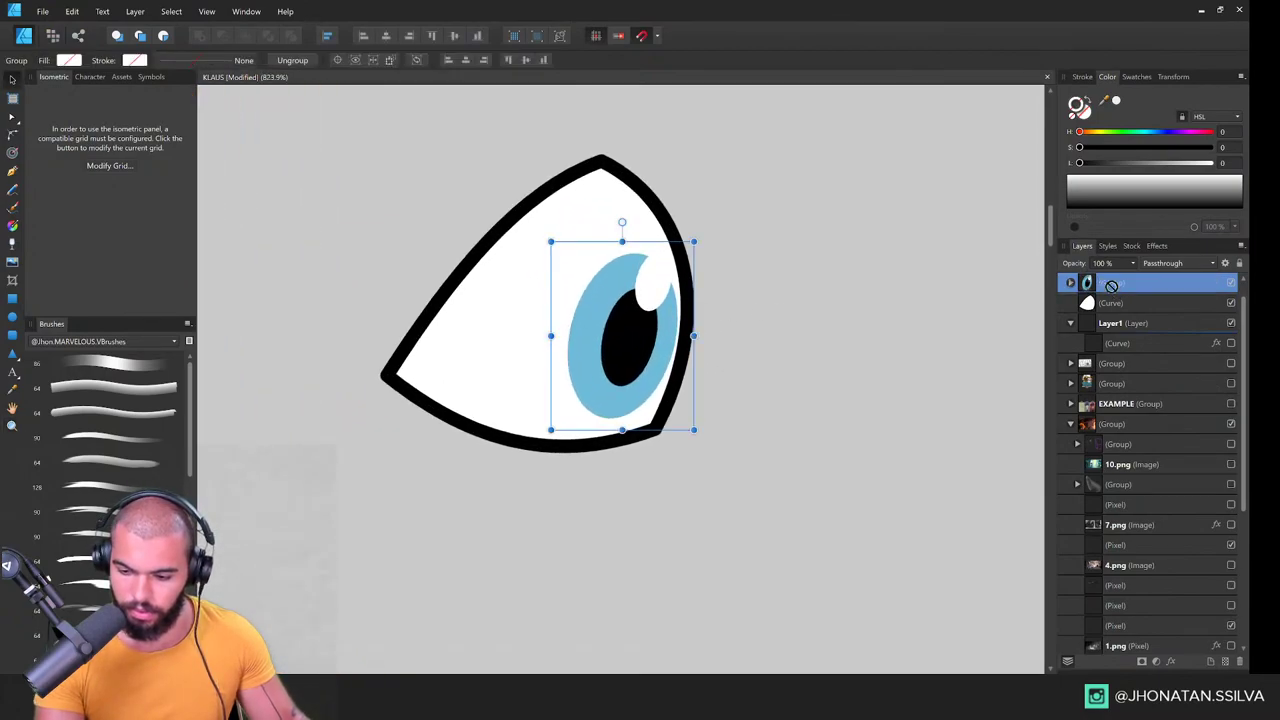
# Step: Clip the iris group inside the white eye curve and shift it right so the eye's right edge crops the iris
pyautogui.moveTo(1111, 286); pyautogui.dragTo(1137, 325)
pyautogui.moveTo(667, 379)
pyautogui.mouseDown()
pyautogui.moveTo(672, 344)
pyautogui.moveTo(700, 400)
pyautogui.moveTo(683, 384)
pyautogui.mouseUp()
pyautogui.moveTo(707, 222); pyautogui.dragTo(691, 244)
pyautogui.moveTo(665, 319); pyautogui.dragTo(675, 316)
pyautogui.moveTo(714, 284); pyautogui.dragTo(563, 329)
# Step: Shape the eye outline's stroke pressure profile so the line stays thick around the left corner and thins to nothing along the right edge
pyautogui.click(660, 222)
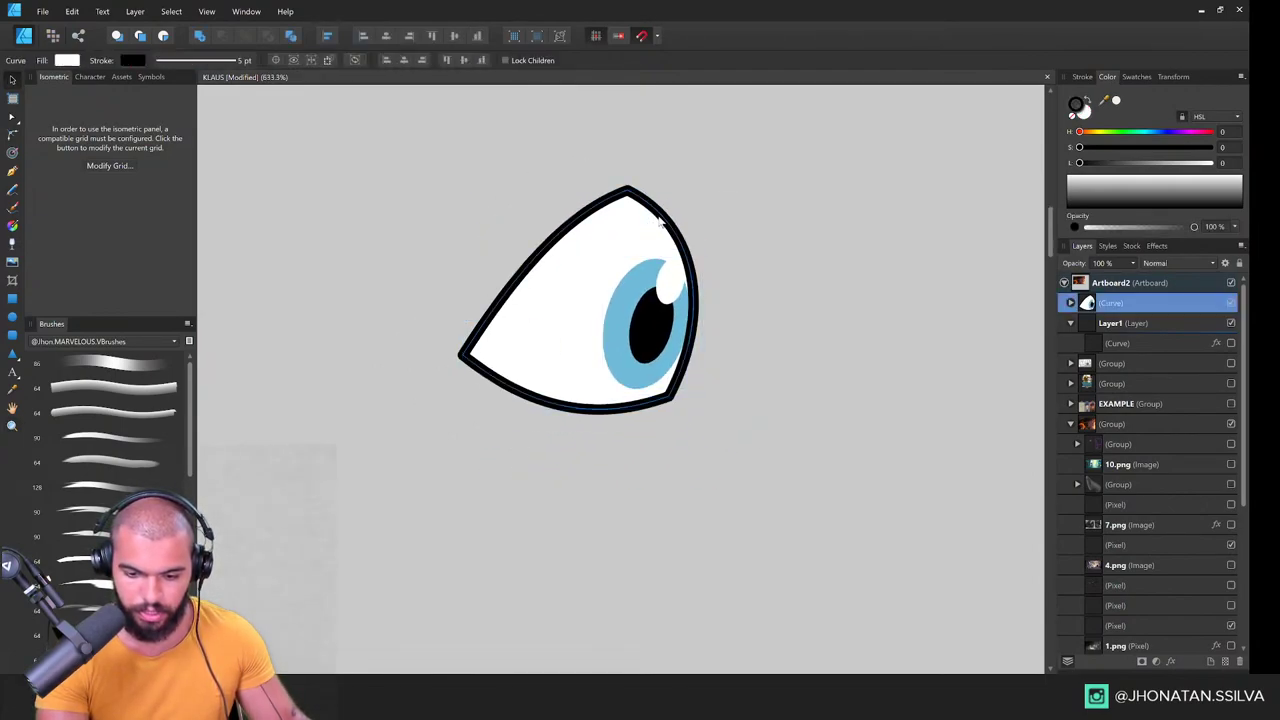
pyautogui.scroll(2, 757, 243)
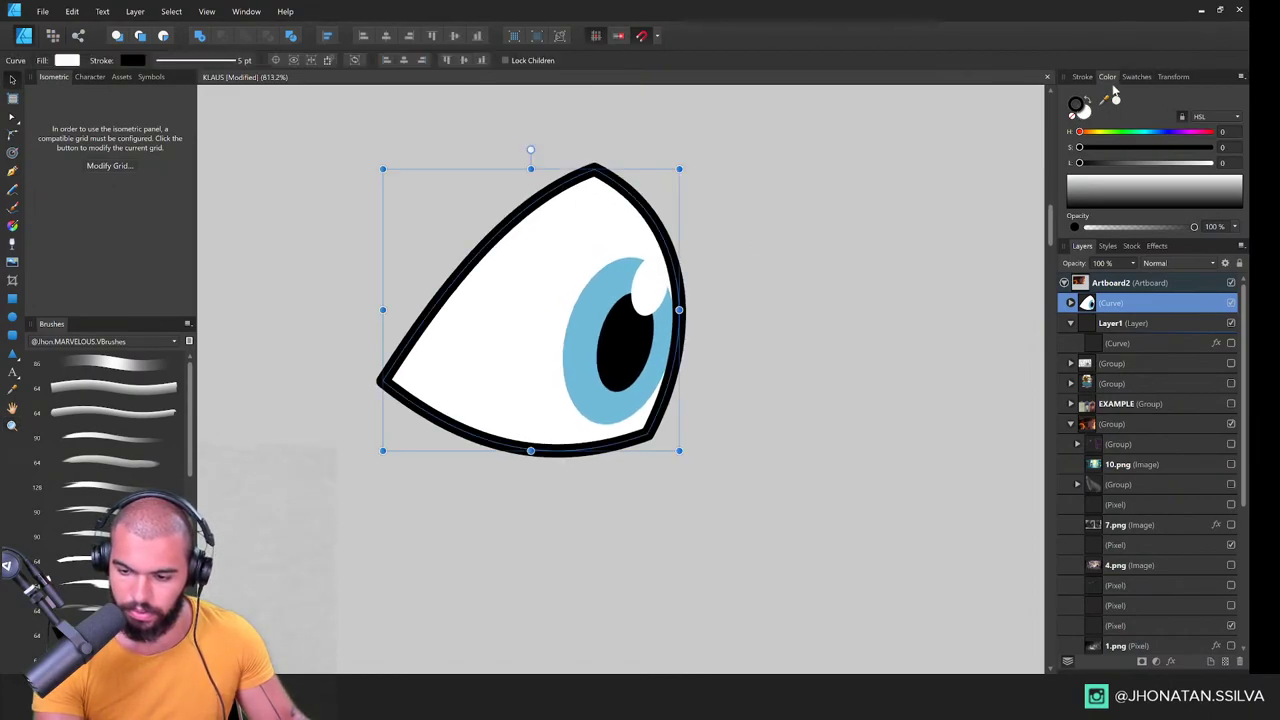
pyautogui.click(1083, 77)
pyautogui.click(1182, 273)
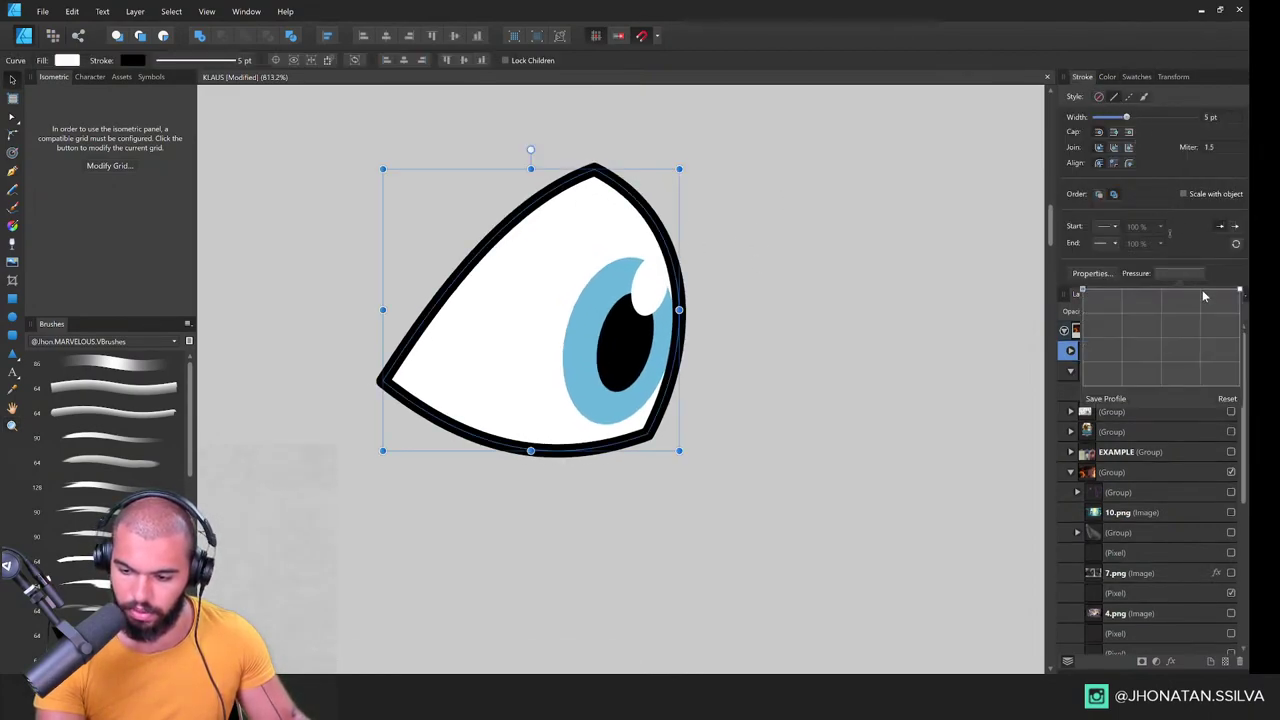
pyautogui.moveTo(1178, 291)
pyautogui.mouseDown()
pyautogui.moveTo(1173, 399)
pyautogui.moveTo(1124, 355)
pyautogui.moveTo(1137, 301)
pyautogui.moveTo(1160, 385)
pyautogui.moveTo(1211, 427)
pyautogui.moveTo(1194, 412)
pyautogui.mouseUp()
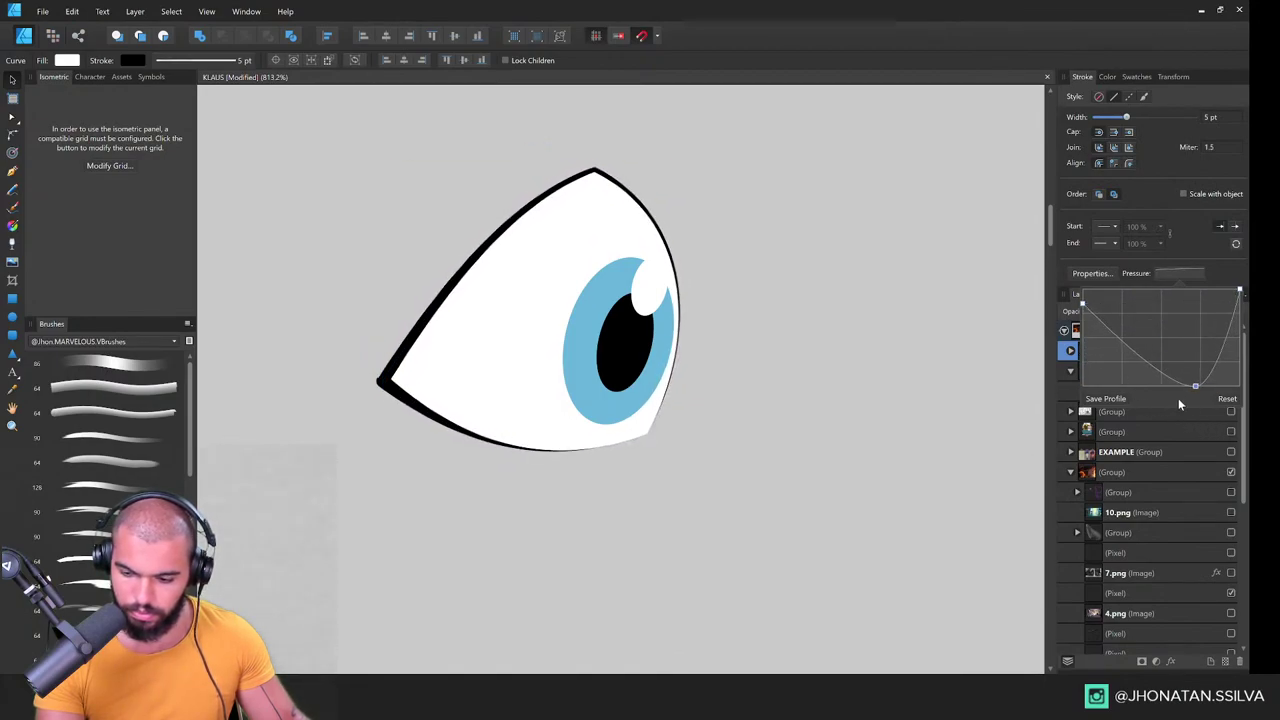
pyautogui.moveTo(1149, 376)
pyautogui.mouseDown()
pyautogui.moveTo(1138, 340)
pyautogui.moveTo(1160, 312)
pyautogui.moveTo(1176, 315)
pyautogui.moveTo(1161, 409)
pyautogui.mouseUp()
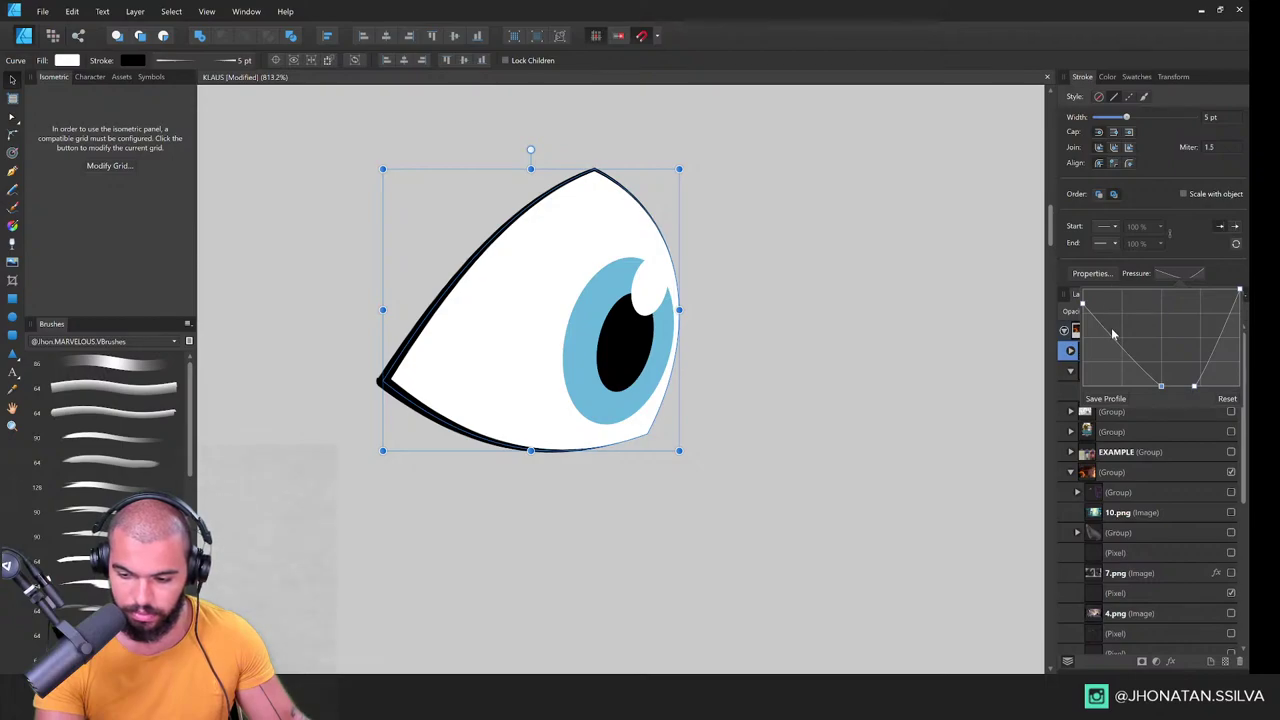
pyautogui.moveTo(1113, 333); pyautogui.dragTo(1128, 297)
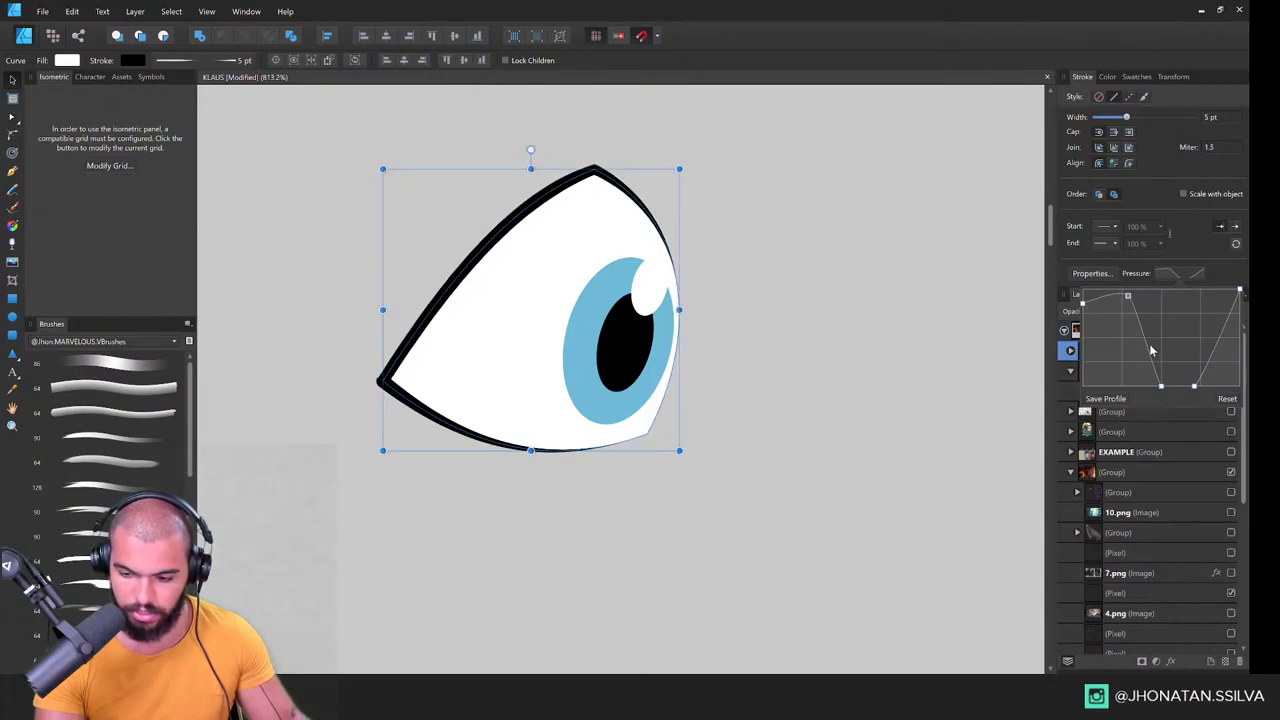
pyautogui.moveTo(1151, 349); pyautogui.dragTo(1224, 293)
# Step: Enlarge the black pupil ellipse slightly inside the blue iris
pyautogui.press('z')
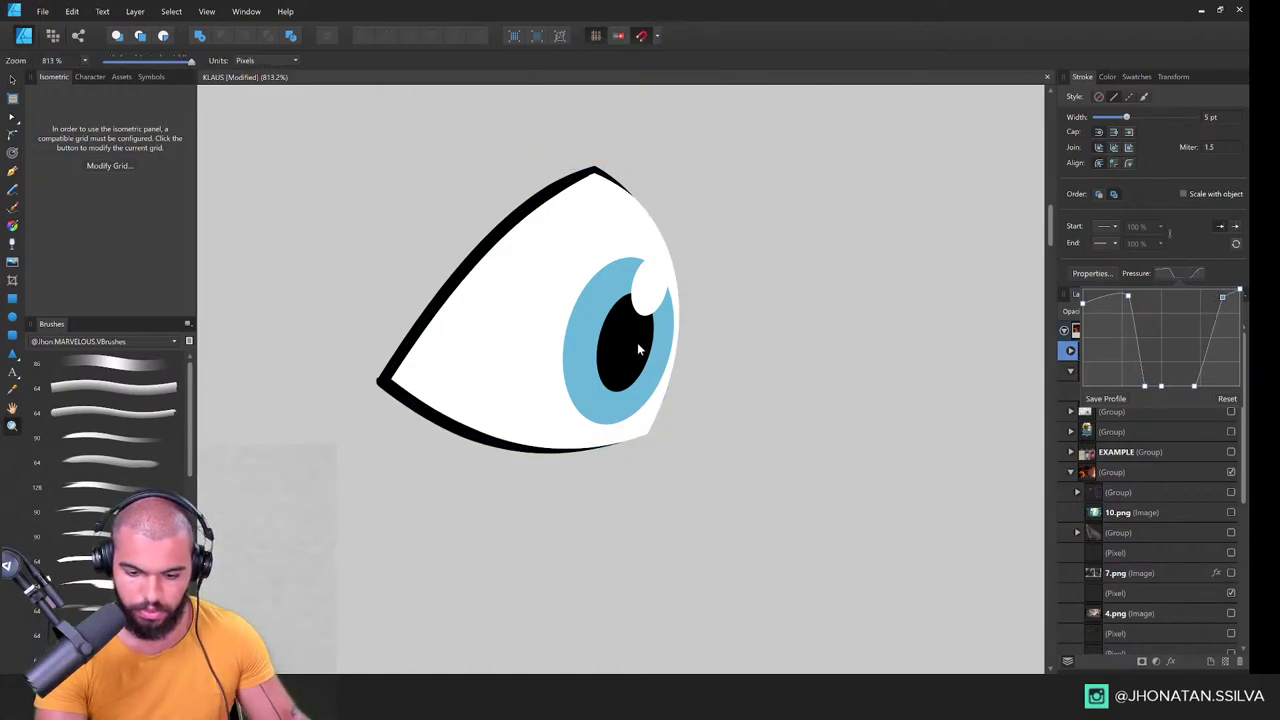
pyautogui.moveTo(638, 346); pyautogui.dragTo(589, 331)
pyautogui.press('v')
pyautogui.keyDown('ctrl'); pyautogui.click(675, 351); pyautogui.keyUp('ctrl')
pyautogui.press('z')
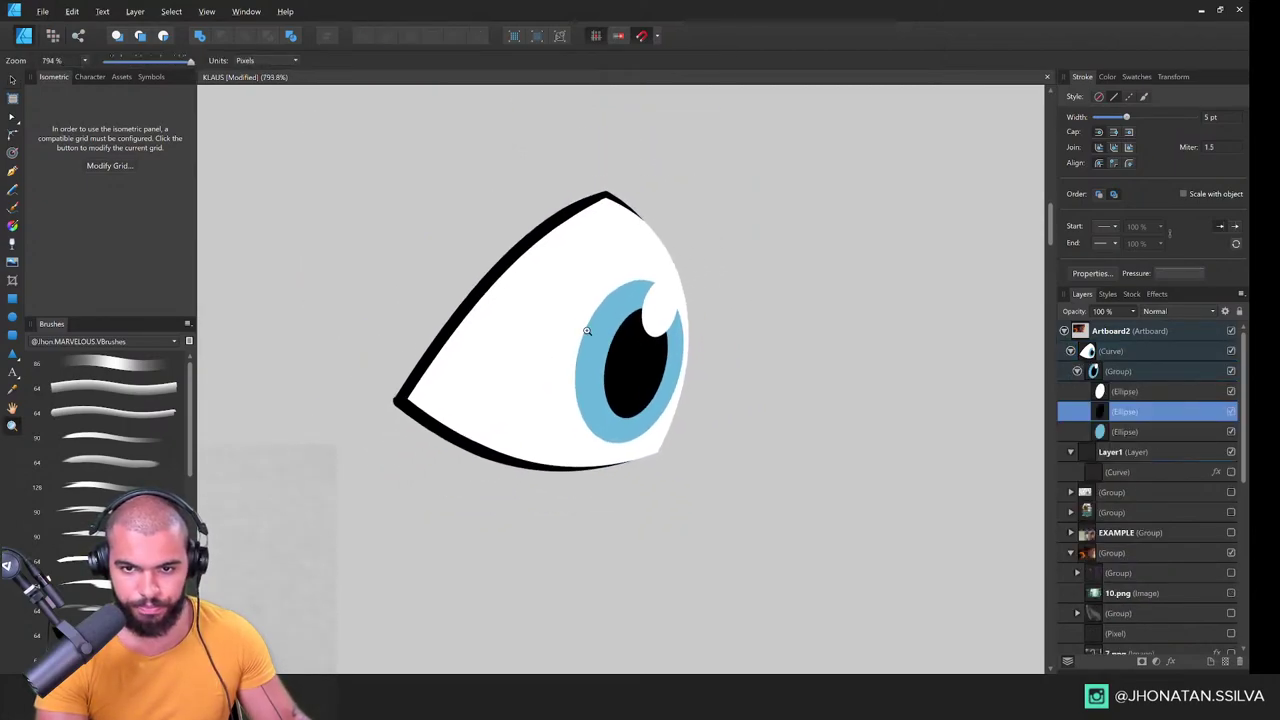
# Step: Compare the vector eye's shape and iris placement with the bearded man's painted eye
pyautogui.press('v')
pyautogui.click(591, 322)
pyautogui.press('z')
pyautogui.moveTo(667, 296); pyautogui.dragTo(462, 403)
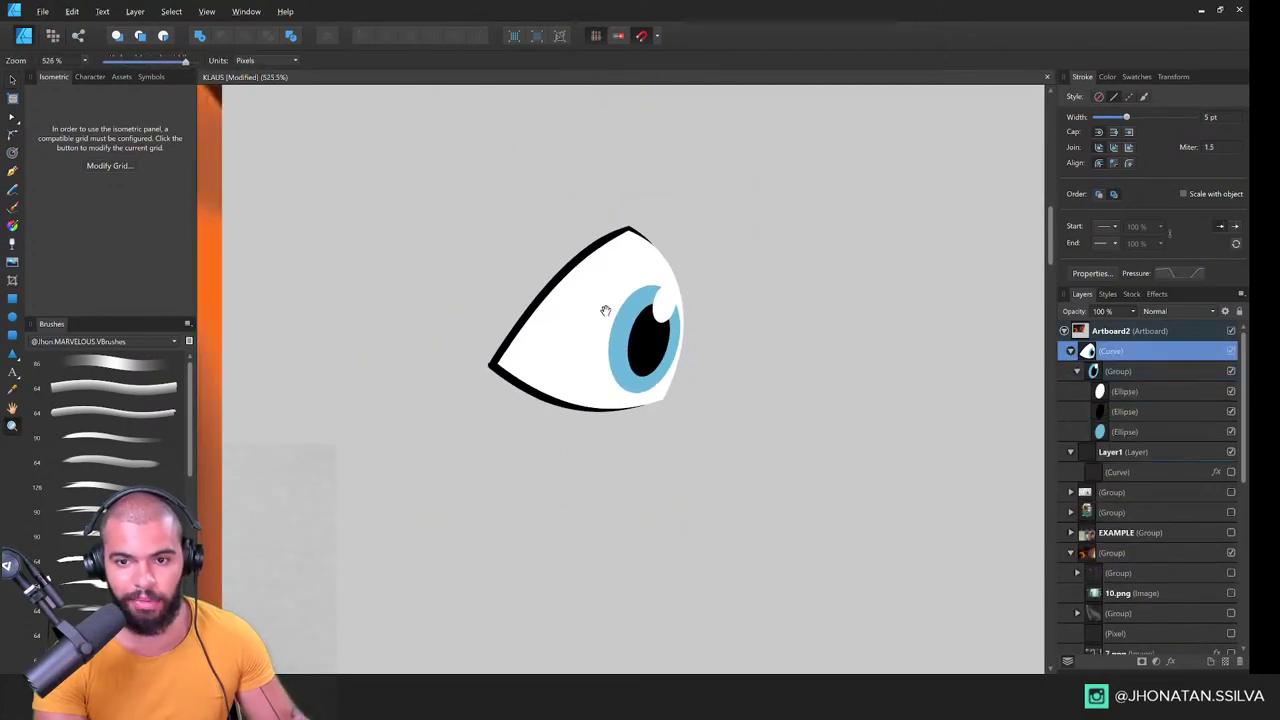
pyautogui.moveTo(605, 311); pyautogui.dragTo(730, 389)
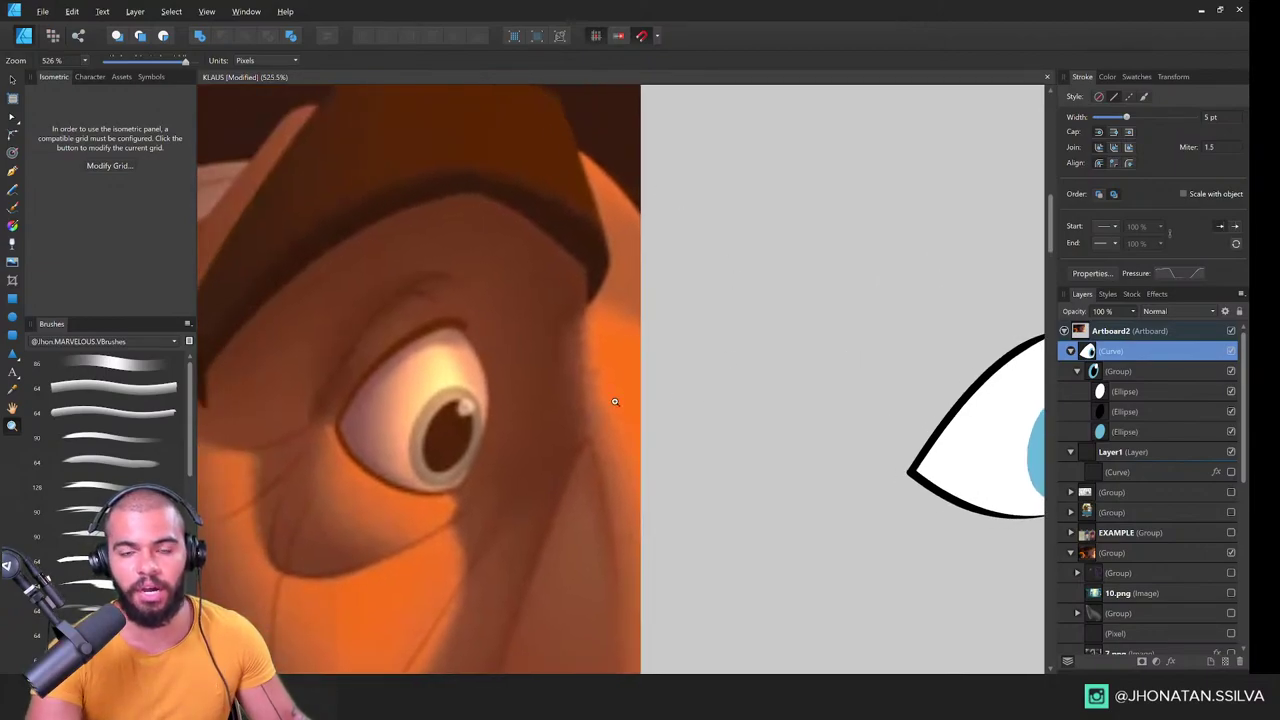
pyautogui.moveTo(720, 433)
pyautogui.mouseDown()
pyautogui.moveTo(489, 374)
pyautogui.moveTo(430, 383)
pyautogui.mouseUp()
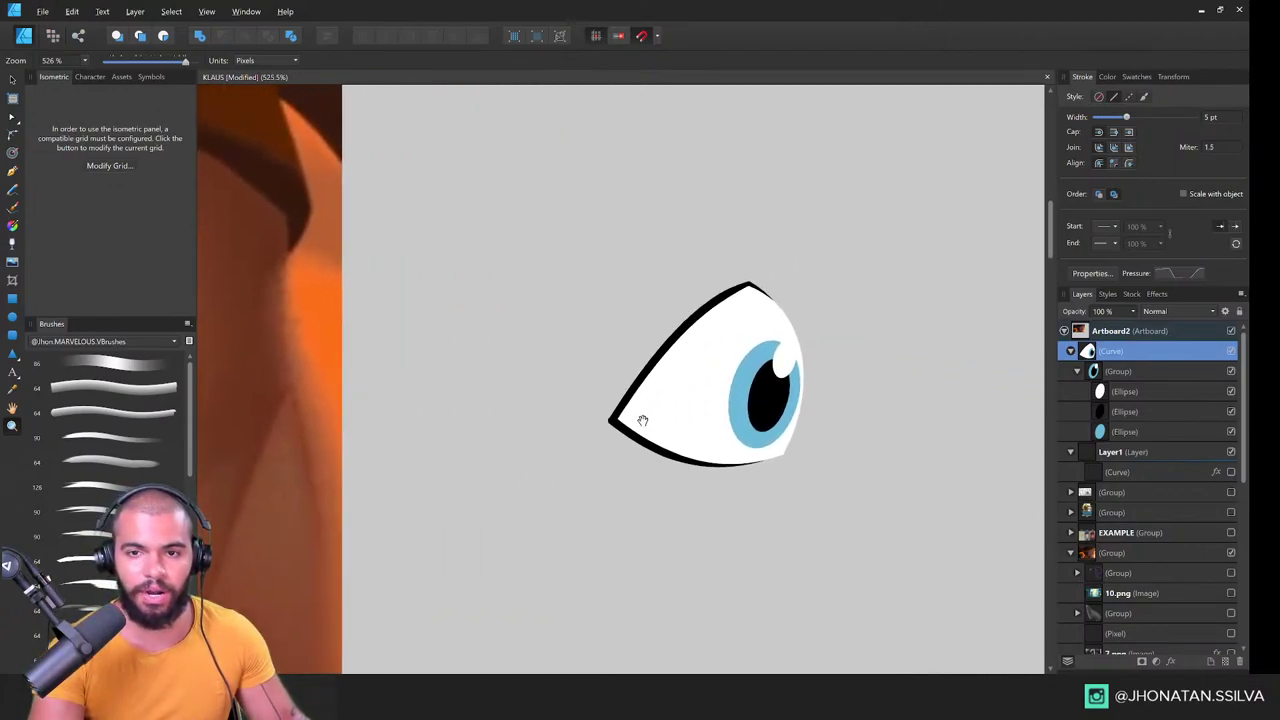
pyautogui.moveTo(686, 405); pyautogui.dragTo(569, 374)
pyautogui.moveTo(657, 350)
pyautogui.mouseDown()
pyautogui.moveTo(713, 347)
pyautogui.moveTo(649, 372)
pyautogui.mouseUp()
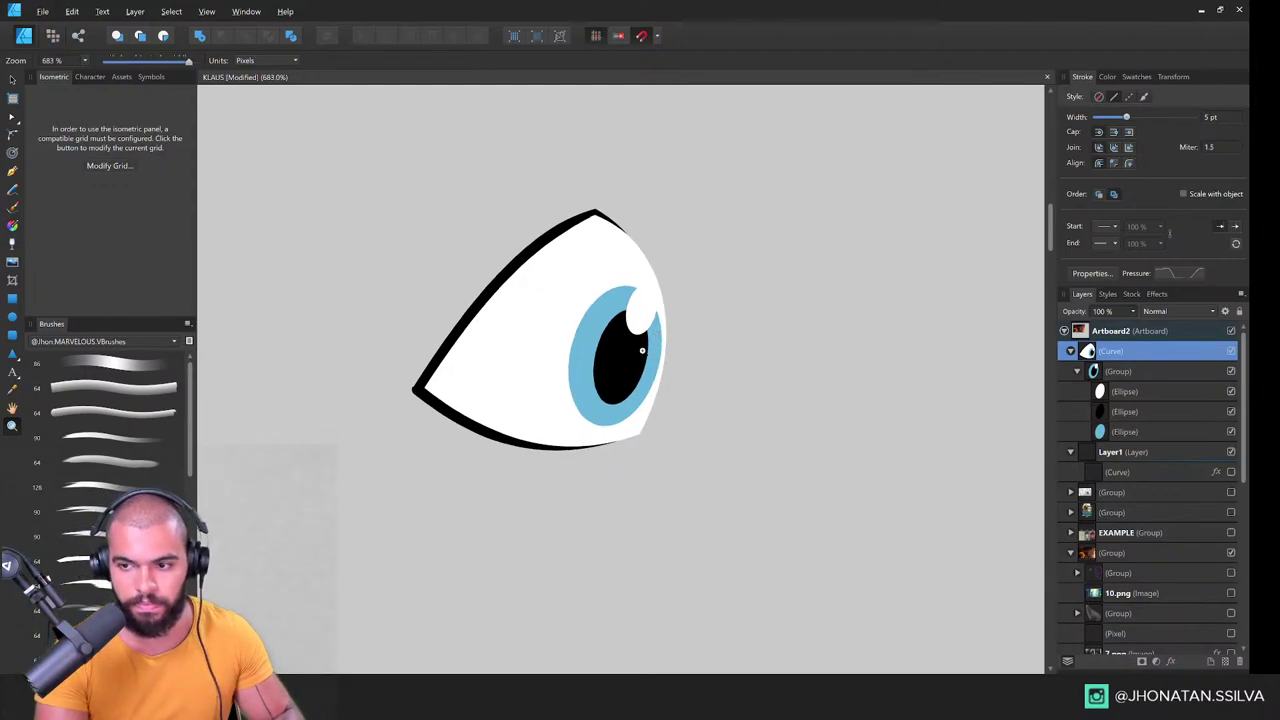
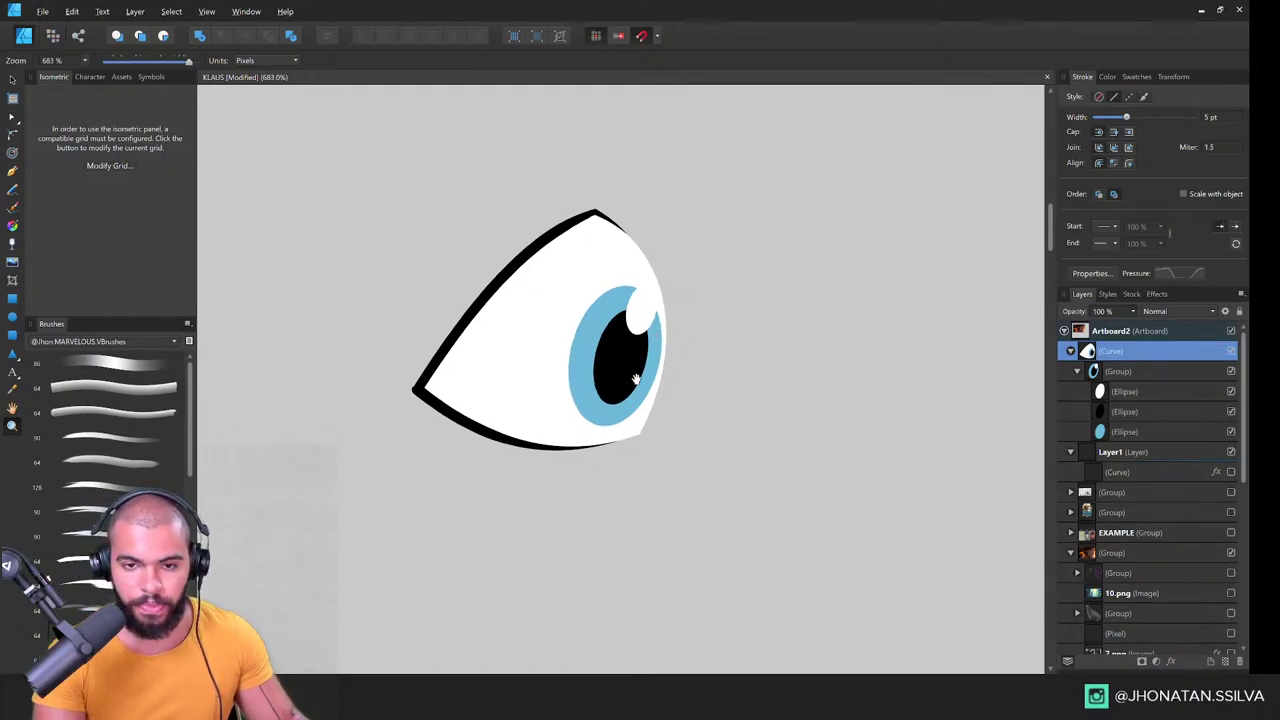
# Step: Move the eye outline's left corner node slightly inward and upward
pyautogui.moveTo(635, 378); pyautogui.dragTo(620, 376)
pyautogui.press('a')
pyautogui.moveTo(401, 388); pyautogui.dragTo(405, 381)
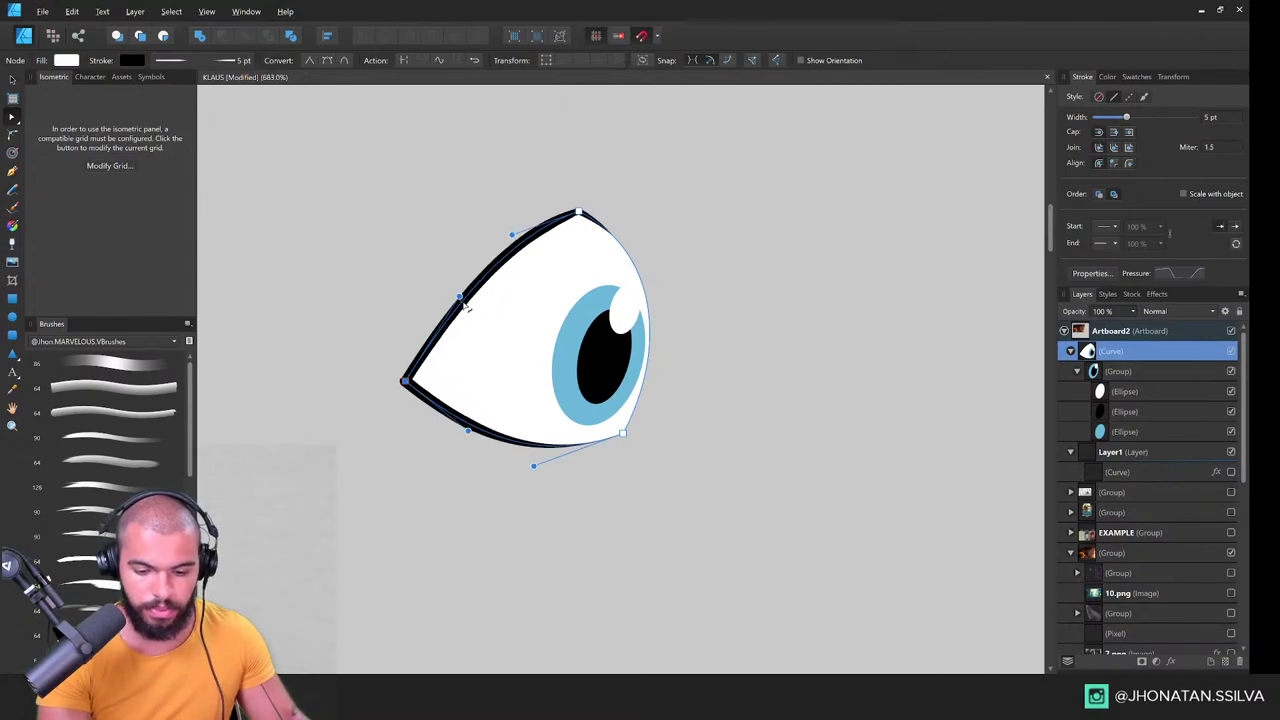
pyautogui.press('z')
pyautogui.moveTo(586, 306); pyautogui.dragTo(710, 280)
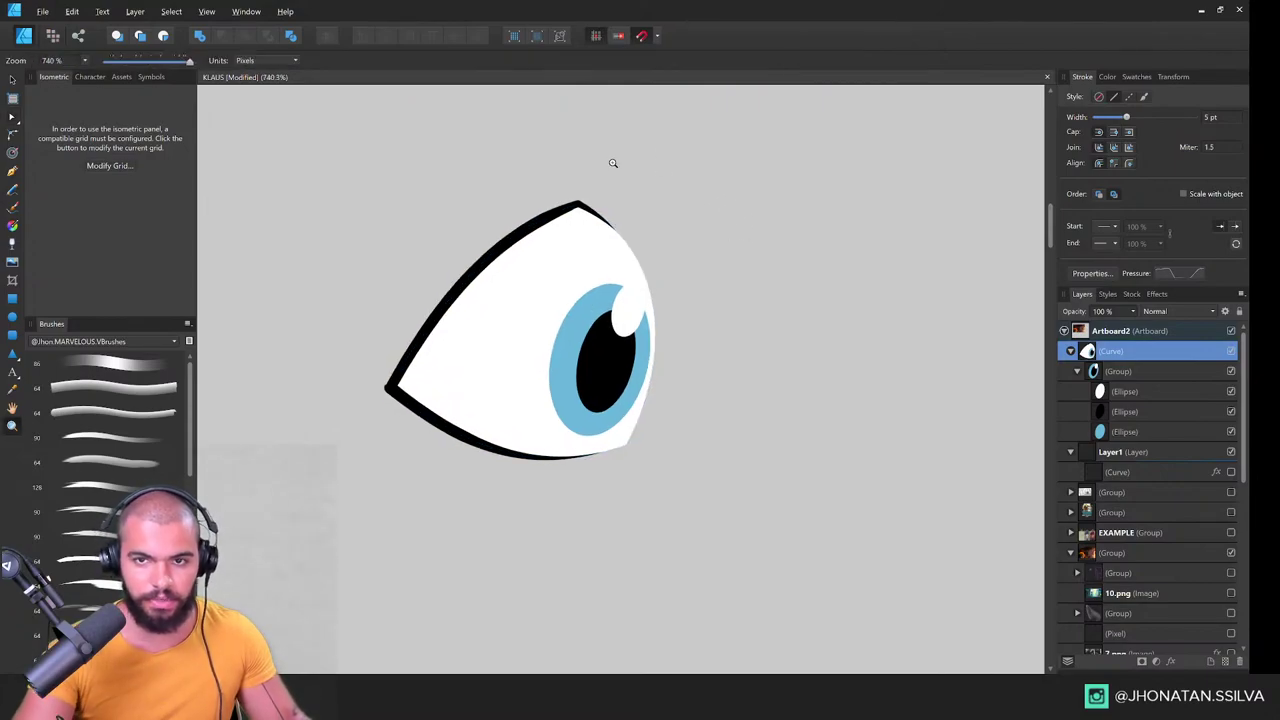
pyautogui.moveTo(714, 347); pyautogui.dragTo(570, 395)
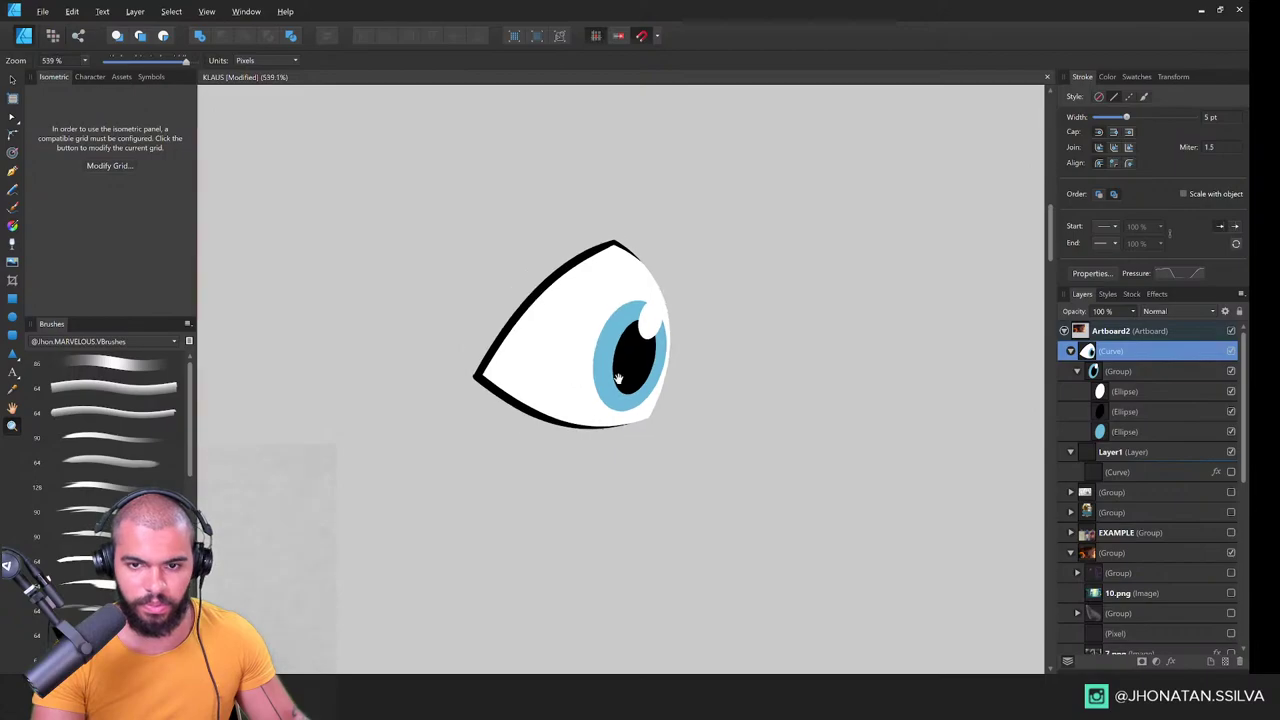
pyautogui.moveTo(685, 377); pyautogui.dragTo(333, 415)
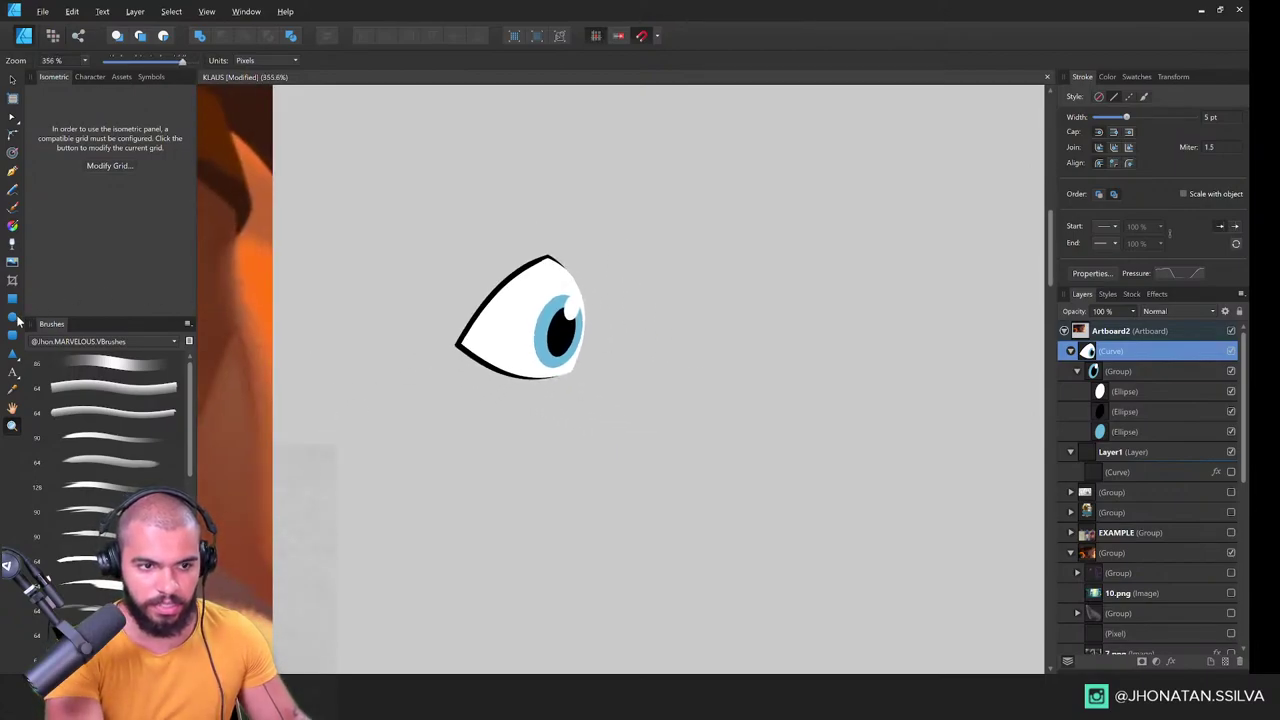
# Step: Draw a large circle behind the eye in Layer1 and fill it light blue with hue 211, saturation 71 and luminosity about 69
pyautogui.click(17, 318)
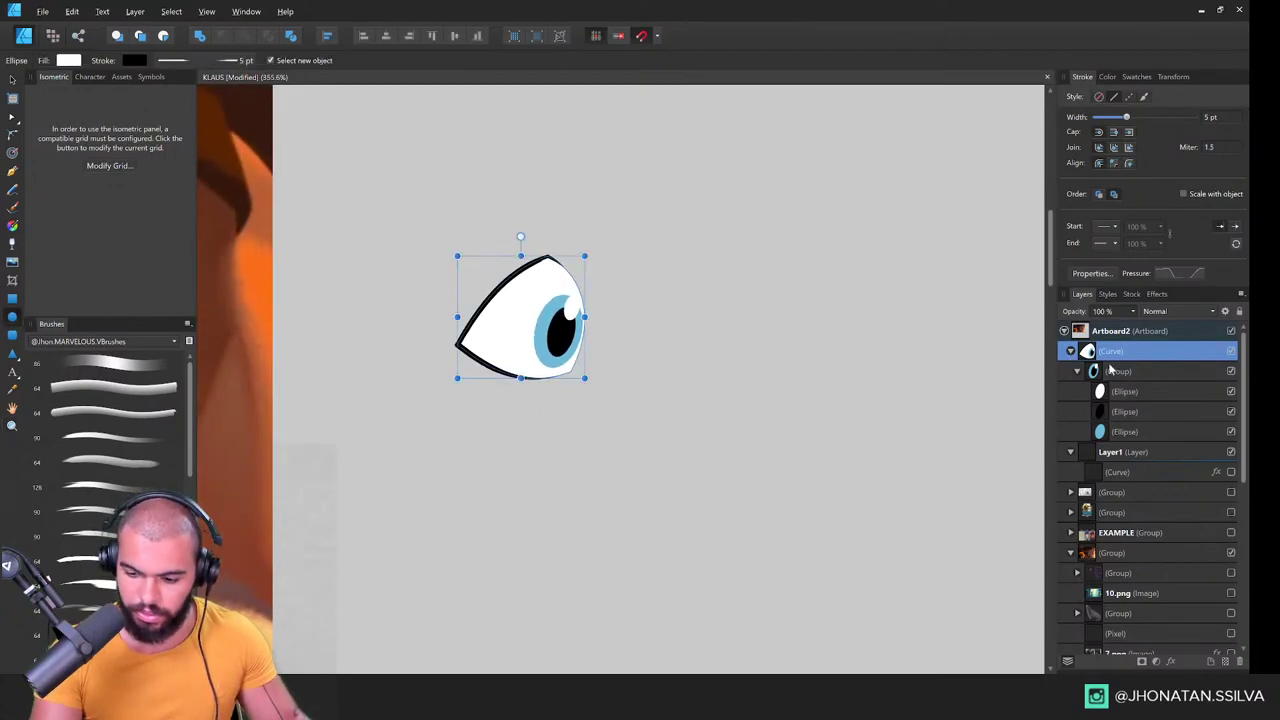
pyautogui.click(1071, 351)
pyautogui.click(1110, 371)
pyautogui.moveTo(361, 146)
pyautogui.mouseDown()
pyautogui.moveTo(654, 449)
pyautogui.moveTo(777, 532)
pyautogui.mouseUp()
pyautogui.click(1107, 76)
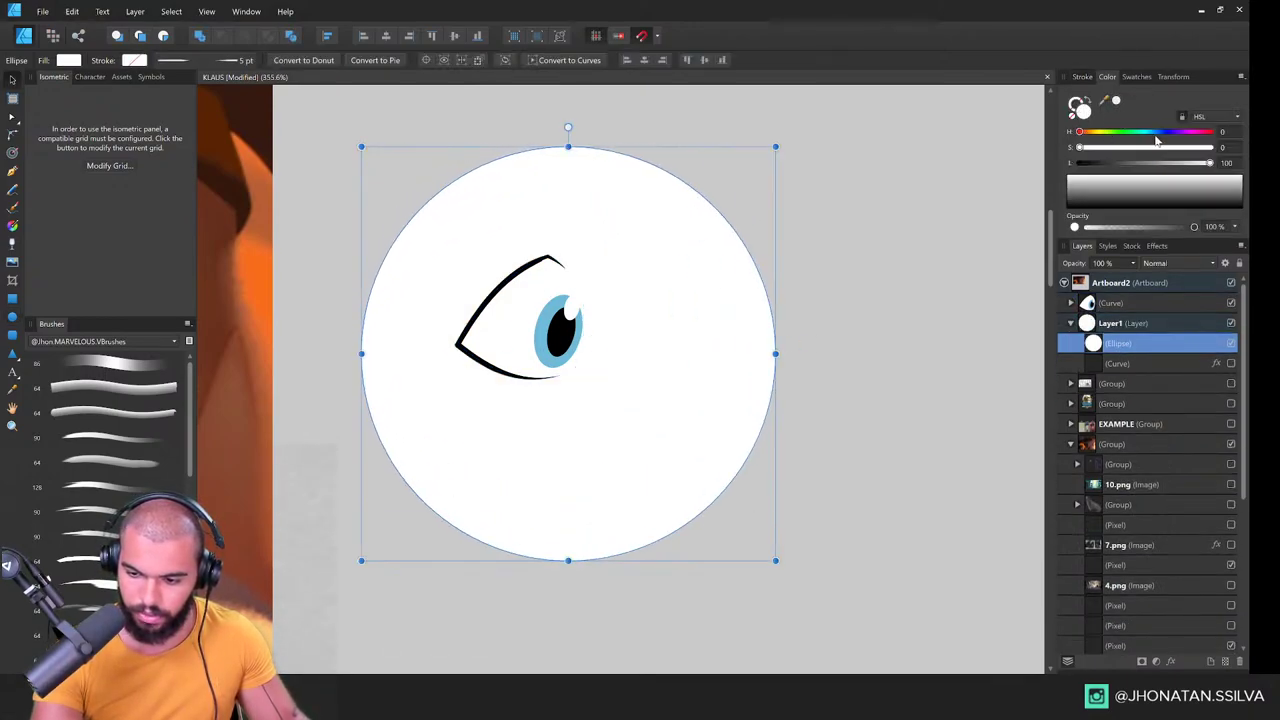
pyautogui.click(1169, 163)
pyautogui.click(1172, 148)
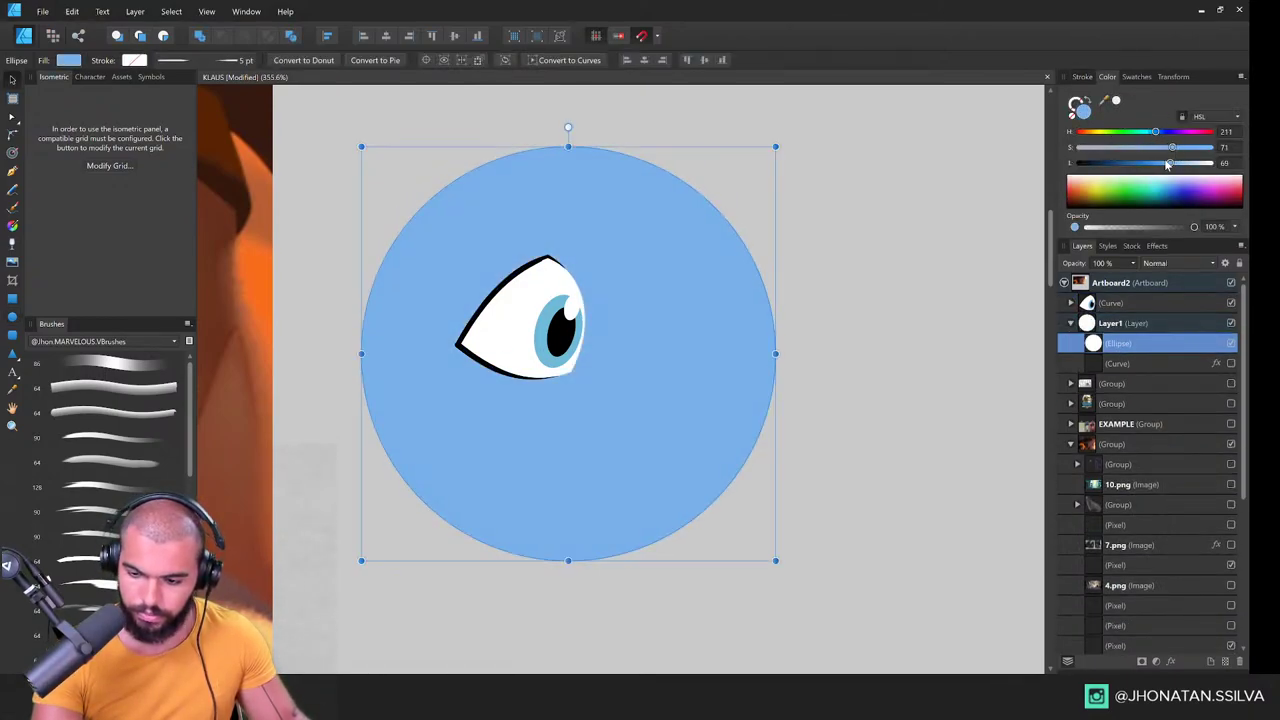
pyautogui.moveTo(1169, 163); pyautogui.dragTo(1171, 163)
# Step: Give the eye white a linear gradient fill running from white beside the iris to grey at the upper outline
pyautogui.hotkey('ctrl', 'space')
pyautogui.moveTo(488, 316); pyautogui.dragTo(588, 288)
pyautogui.click(588, 286)
pyautogui.hotkey('ctrl', 'space')
pyautogui.moveTo(562, 343)
pyautogui.mouseDown()
pyautogui.moveTo(569, 360)
pyautogui.moveTo(555, 367)
pyautogui.moveTo(561, 345)
pyautogui.mouseUp()
pyautogui.press('g')
pyautogui.press('space')
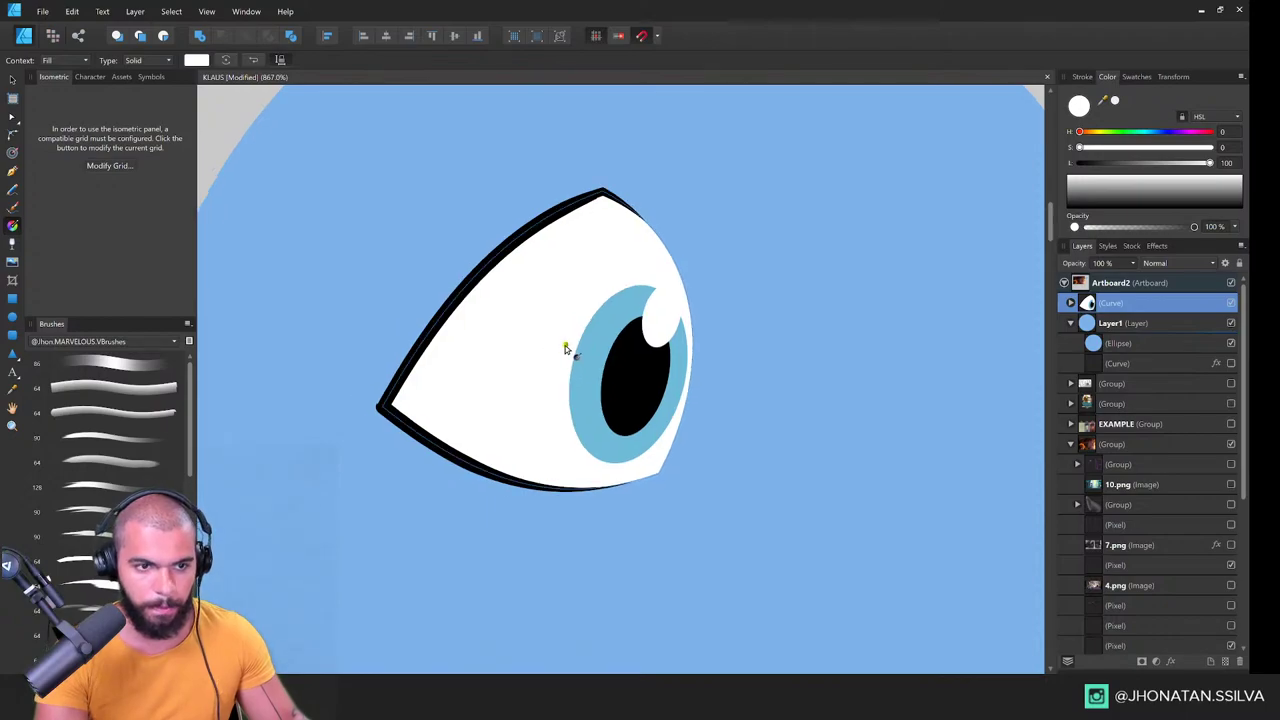
pyautogui.moveTo(569, 394); pyautogui.dragTo(531, 240)
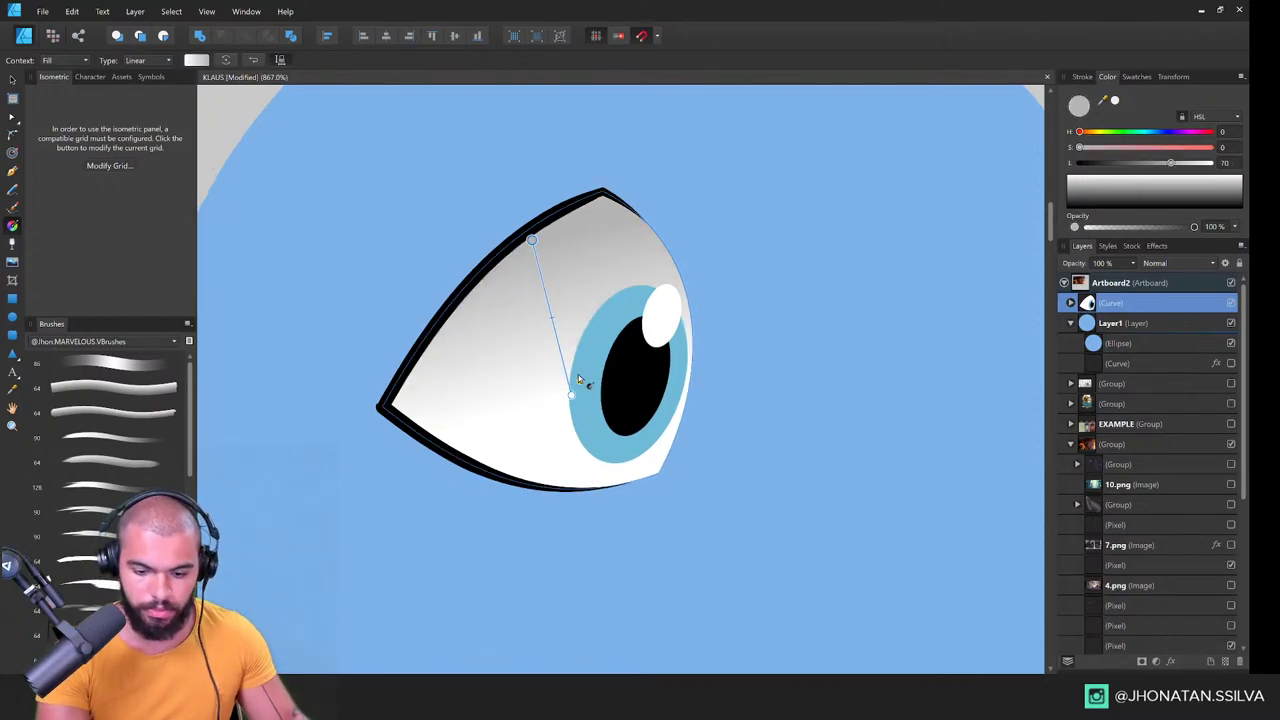
pyautogui.moveTo(571, 395); pyautogui.dragTo(552, 320)
# Step: Examine the light and dark shading on the bearded man's painted eye white and compare it with the vector eye
pyautogui.hotkey('ctrl', 'space')
pyautogui.moveTo(622, 295); pyautogui.dragTo(537, 300)
pyautogui.press('space')
pyautogui.moveTo(397, 403); pyautogui.dragTo(717, 374)
pyautogui.moveTo(526, 323); pyautogui.dragTo(765, 364)
pyautogui.hotkey('ctrl', 'space')
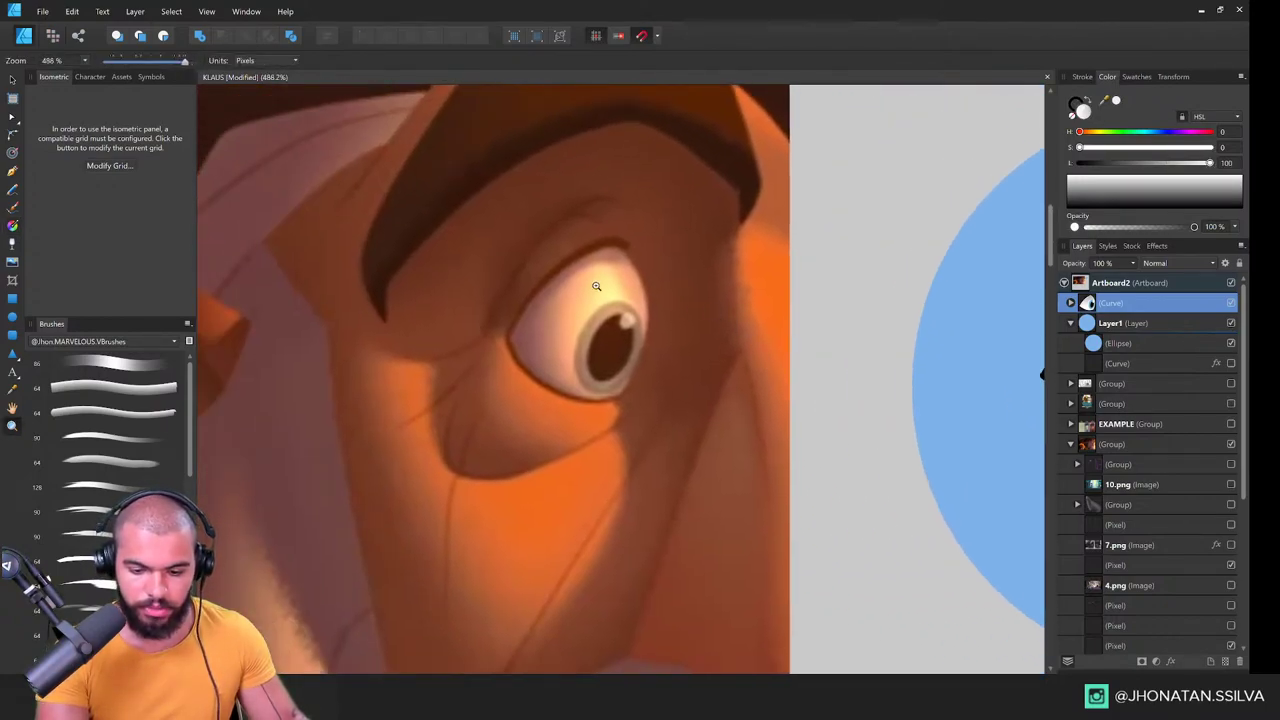
pyautogui.moveTo(595, 287); pyautogui.dragTo(699, 290)
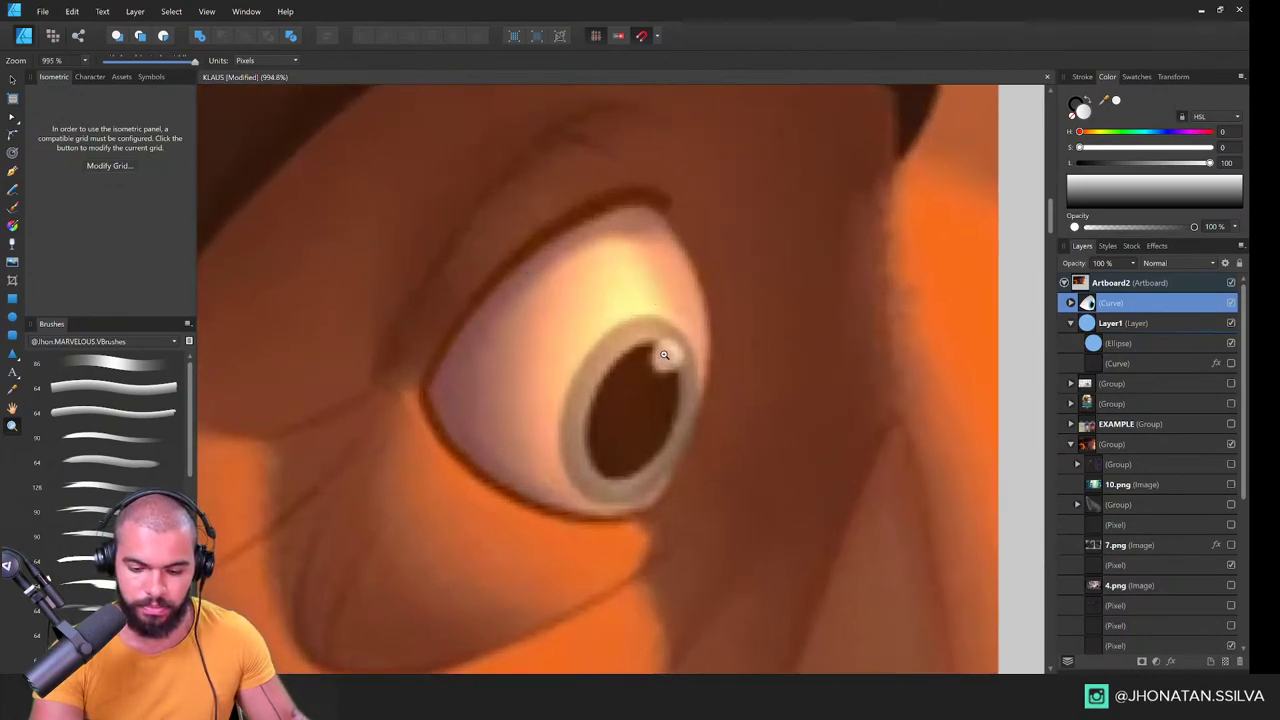
pyautogui.press('n')
pyautogui.moveTo(668, 318)
pyautogui.mouseDown()
pyautogui.moveTo(555, 290)
pyautogui.moveTo(560, 440)
pyautogui.moveTo(650, 336)
pyautogui.moveTo(707, 353)
pyautogui.mouseUp()
pyautogui.press('z')
pyautogui.press('v')
pyautogui.hotkey('ctrl', 'z')
pyautogui.moveTo(609, 311); pyautogui.dragTo(380, 395)
pyautogui.hotkey('ctrl', 'z')
pyautogui.hotkey('ctrl', 'z')
pyautogui.press('z')
pyautogui.moveTo(729, 342); pyautogui.dragTo(635, 287)
pyautogui.press('v')
pyautogui.moveTo(656, 350); pyautogui.dragTo(592, 343)
pyautogui.moveTo(582, 423); pyautogui.dragTo(567, 437)
# Step: Change the eye white's gradient to Elliptical, centre it at the iris's upper left edge and shrink its radii
pyautogui.press('g')
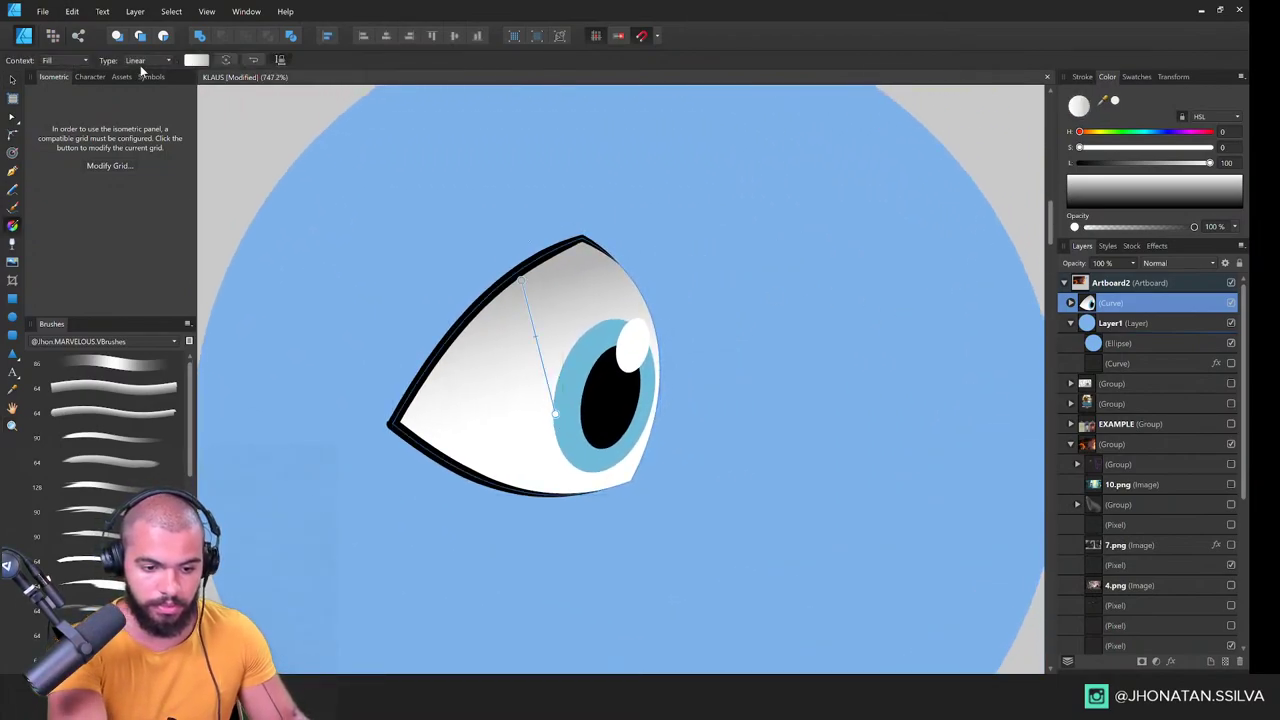
pyautogui.click(149, 61)
pyautogui.click(149, 61)
pyautogui.click(150, 62)
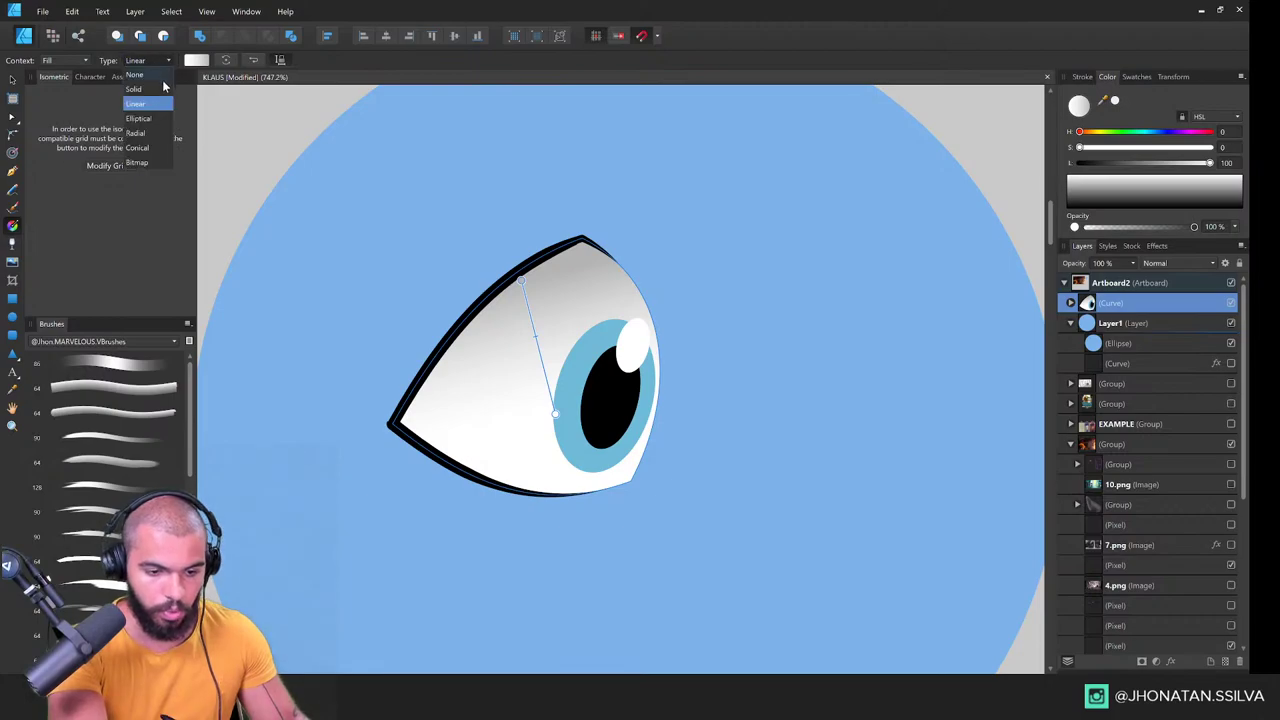
pyautogui.click(150, 117)
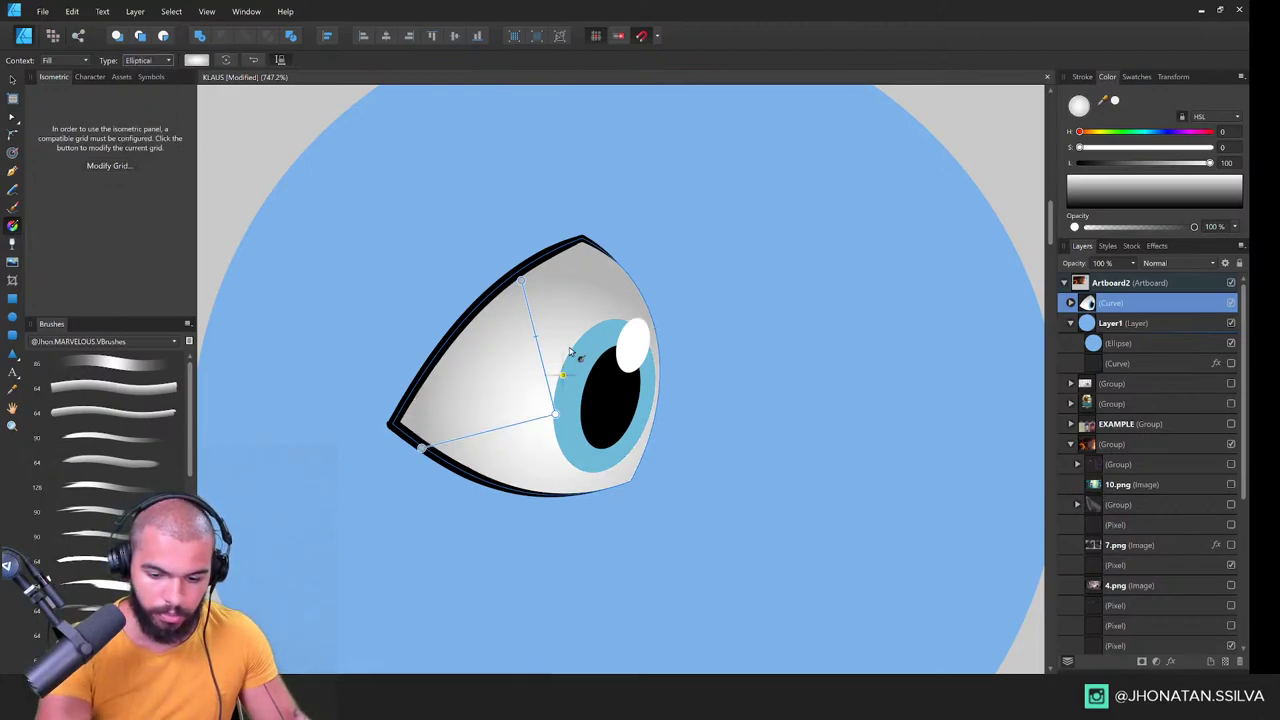
pyautogui.moveTo(556, 414); pyautogui.dragTo(572, 363)
pyautogui.moveTo(438, 397); pyautogui.dragTo(473, 375)
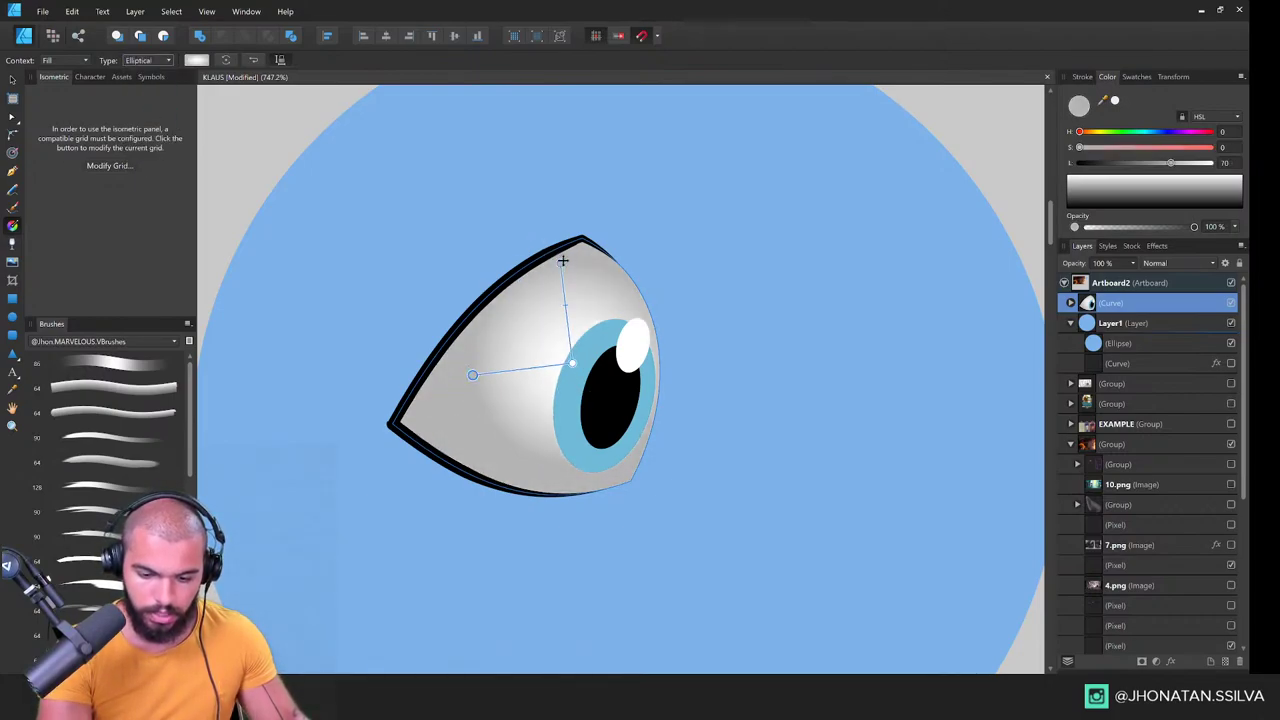
pyautogui.moveTo(575, 370); pyautogui.dragTo(575, 381)
pyautogui.click(561, 276)
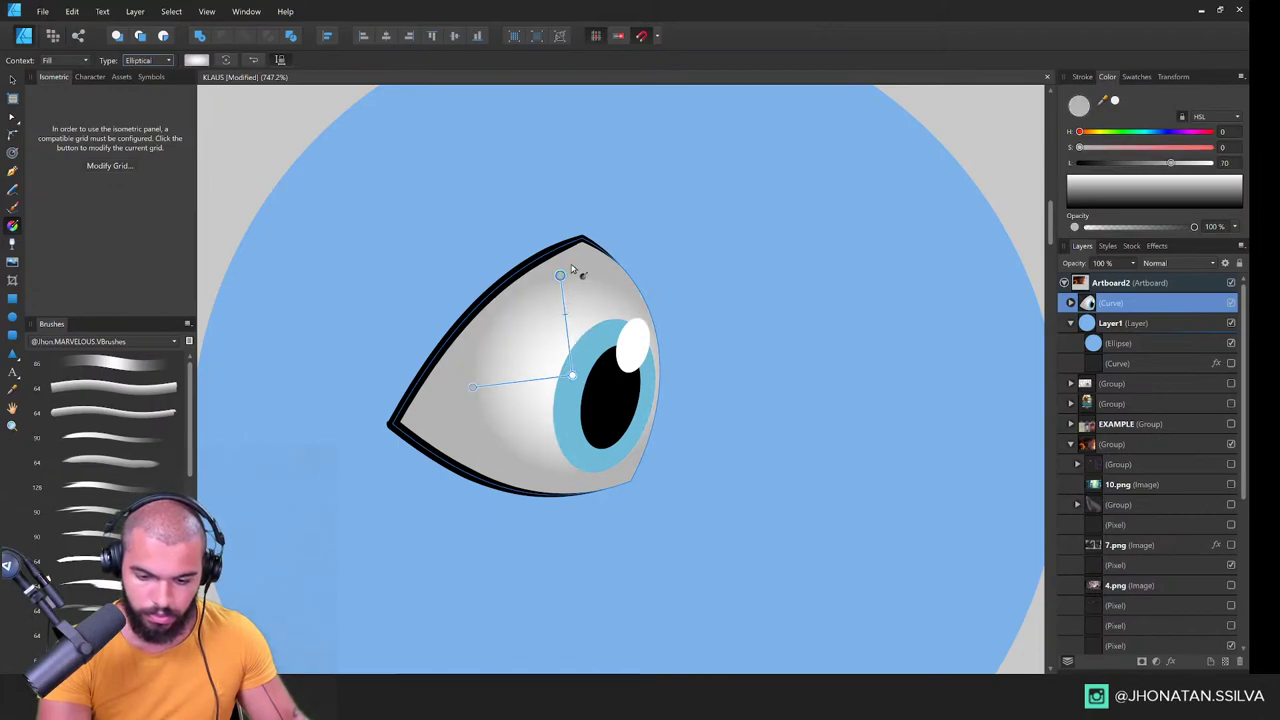
# Step: Tint the gradient's outer stop pink with saturation 23, unlock its aspect ratio and widen the gradient toward the eye outline
pyautogui.moveTo(1152, 147); pyautogui.dragTo(1104, 140)
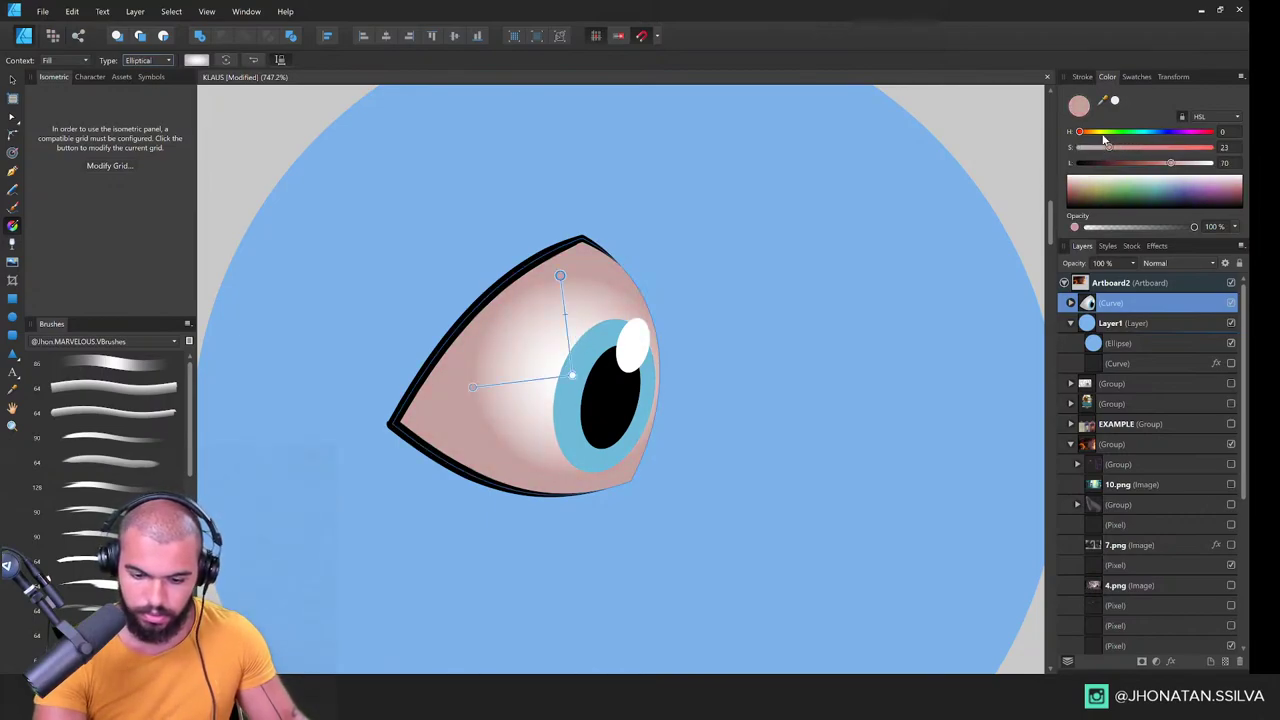
pyautogui.moveTo(572, 375); pyautogui.dragTo(587, 385)
pyautogui.moveTo(575, 286); pyautogui.dragTo(562, 239)
pyautogui.click(274, 59)
pyautogui.moveTo(587, 385); pyautogui.dragTo(587, 375)
pyautogui.moveTo(569, 277); pyautogui.dragTo(573, 292)
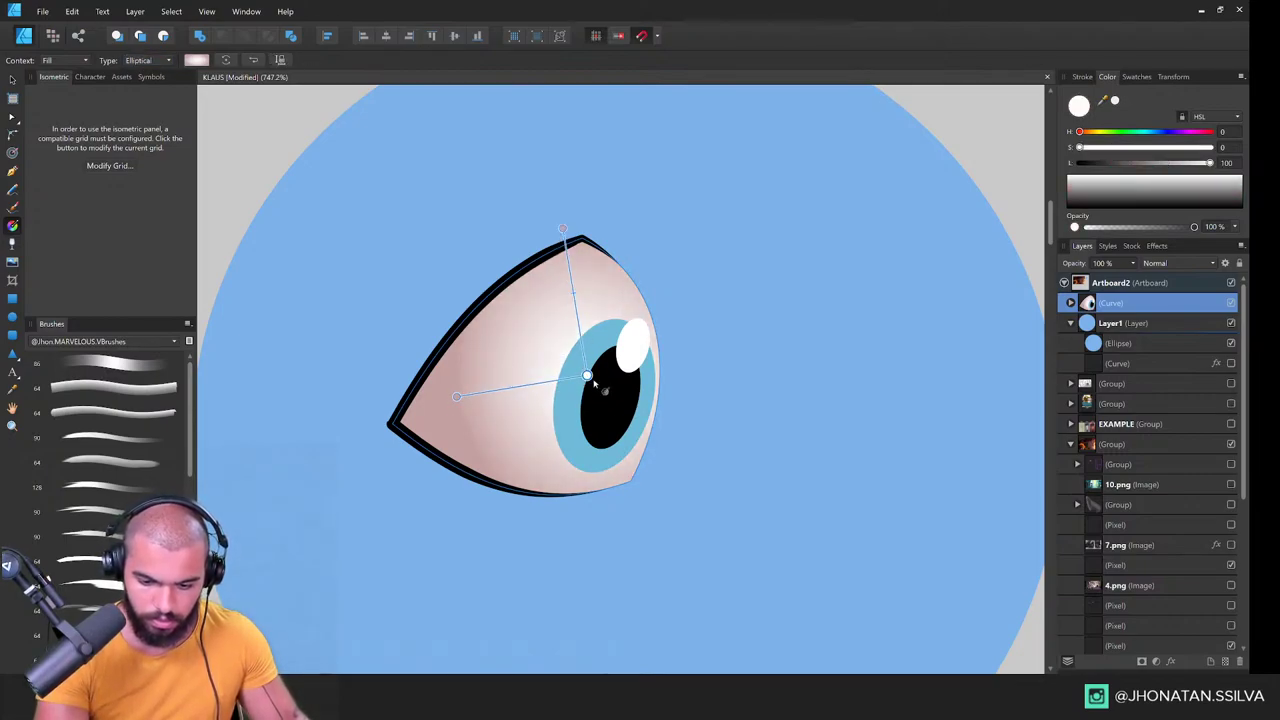
# Step: Fine-tune the elliptical gradient's centre and radii so the bright area sits at the iris's upper left edge
pyautogui.moveTo(587, 375); pyautogui.dragTo(562, 361)
pyautogui.moveTo(431, 380); pyautogui.dragTo(454, 380)
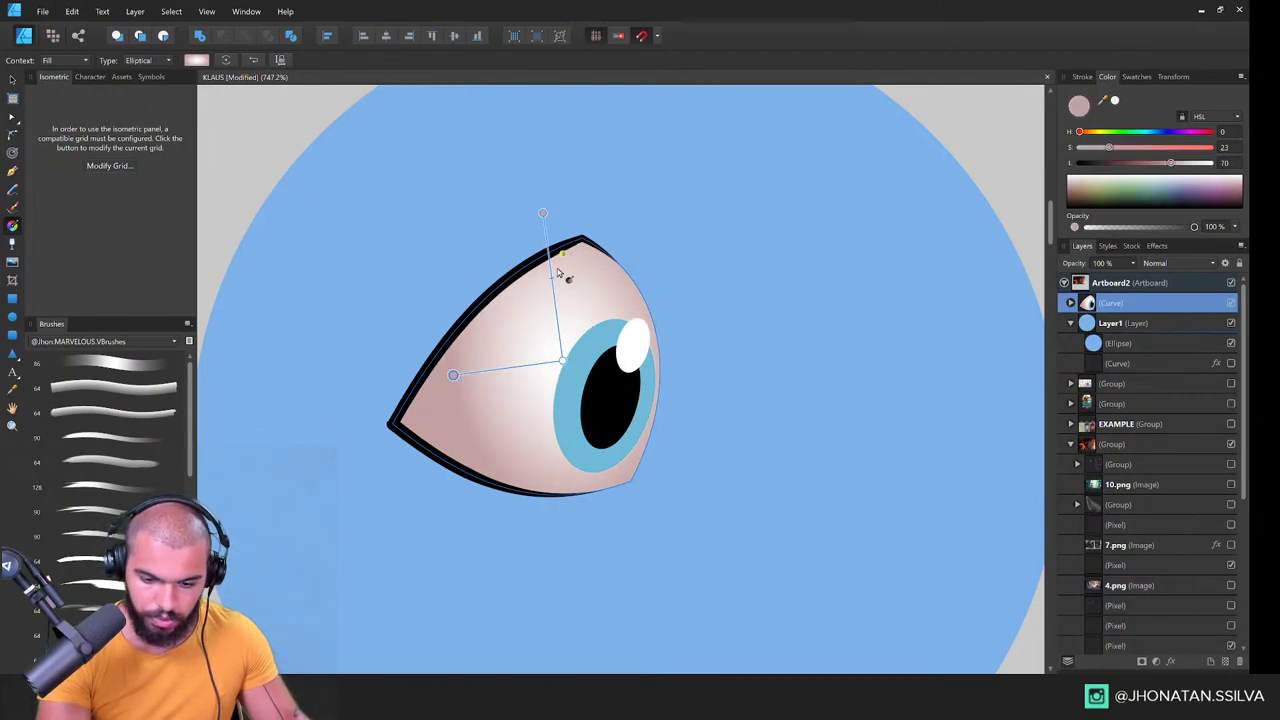
pyautogui.moveTo(538, 213); pyautogui.dragTo(538, 230)
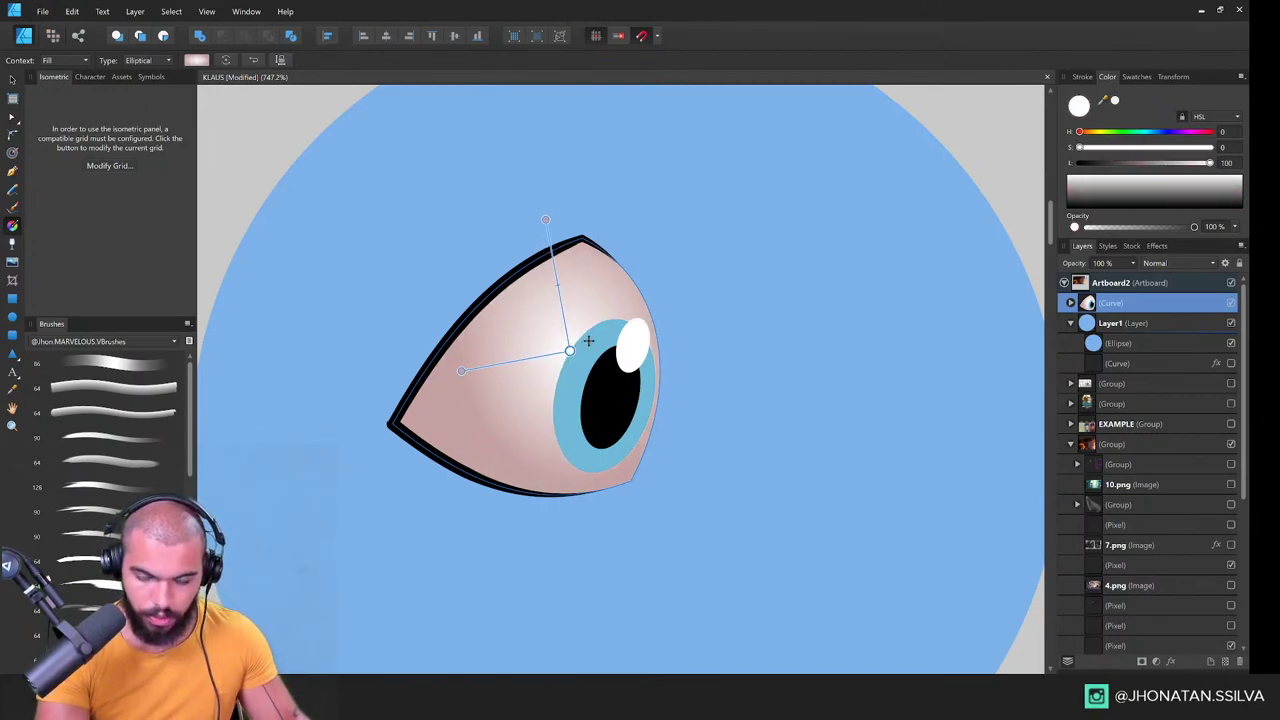
pyautogui.scroll(-5, 562, 362)
pyautogui.scroll(6, 563, 362)
pyautogui.moveTo(562, 362); pyautogui.dragTo(575, 375)
pyautogui.moveTo(558, 283); pyautogui.dragTo(559, 288)
pyautogui.press('space')
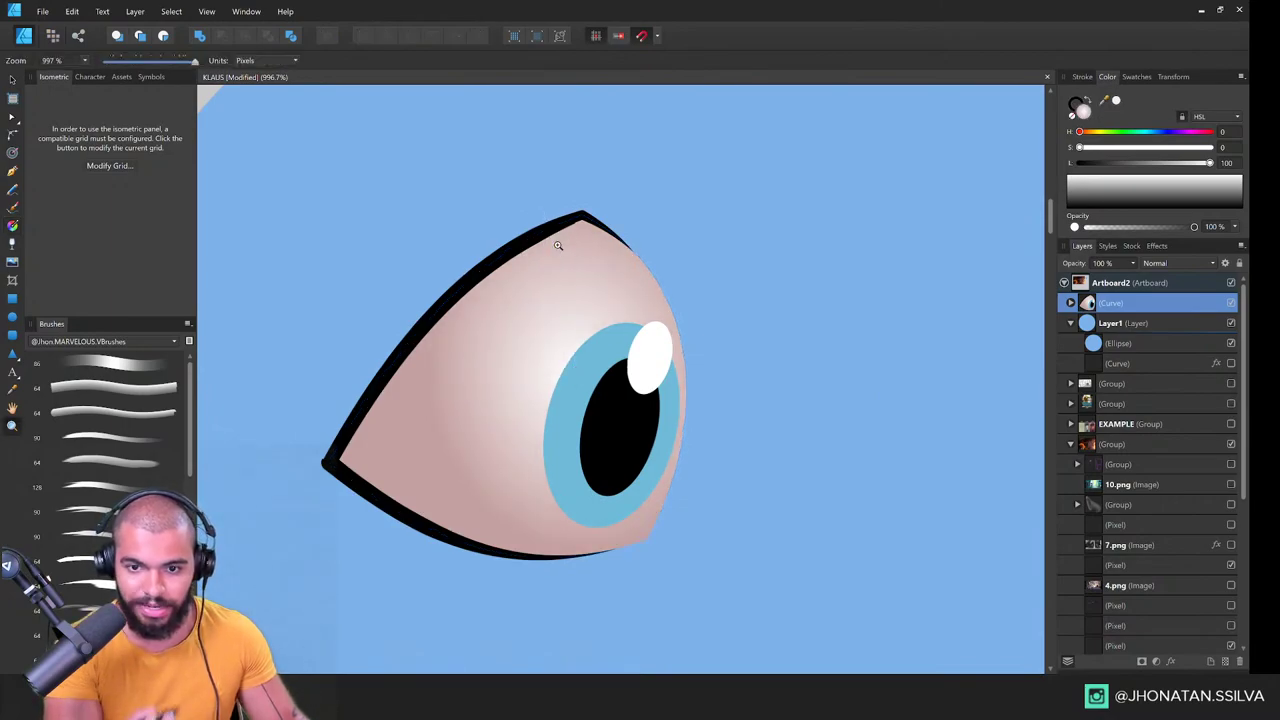
pyautogui.moveTo(486, 386); pyautogui.dragTo(497, 346)
# Step: Switch to the Pixel Persona and choose the soft 71 px brush from the CONCEPT_Art set
pyautogui.press('b')
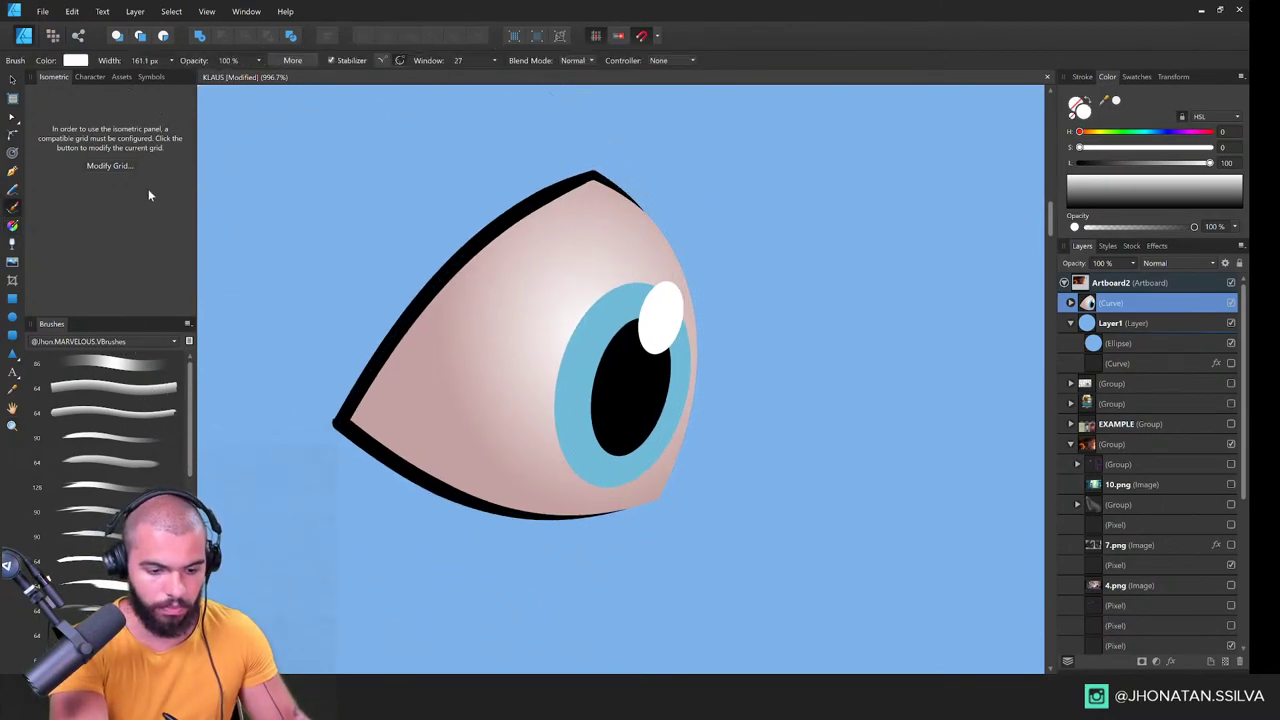
pyautogui.click(125, 342)
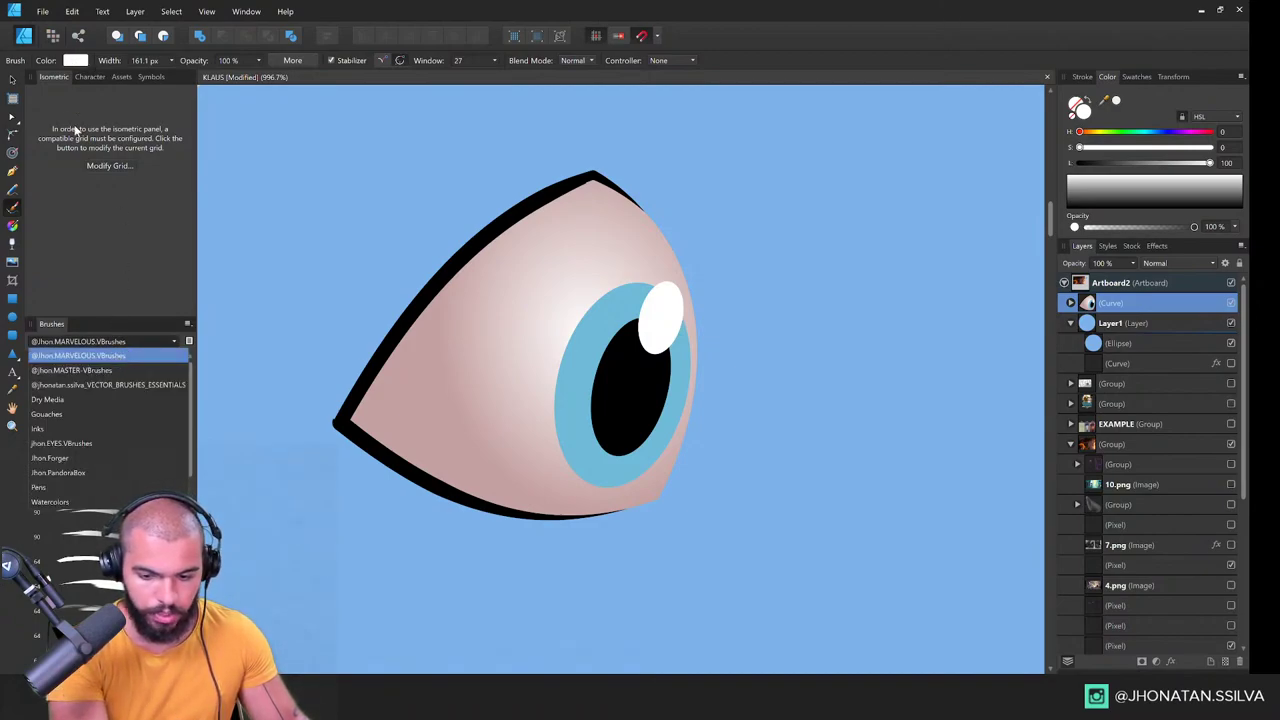
pyautogui.click(53, 36)
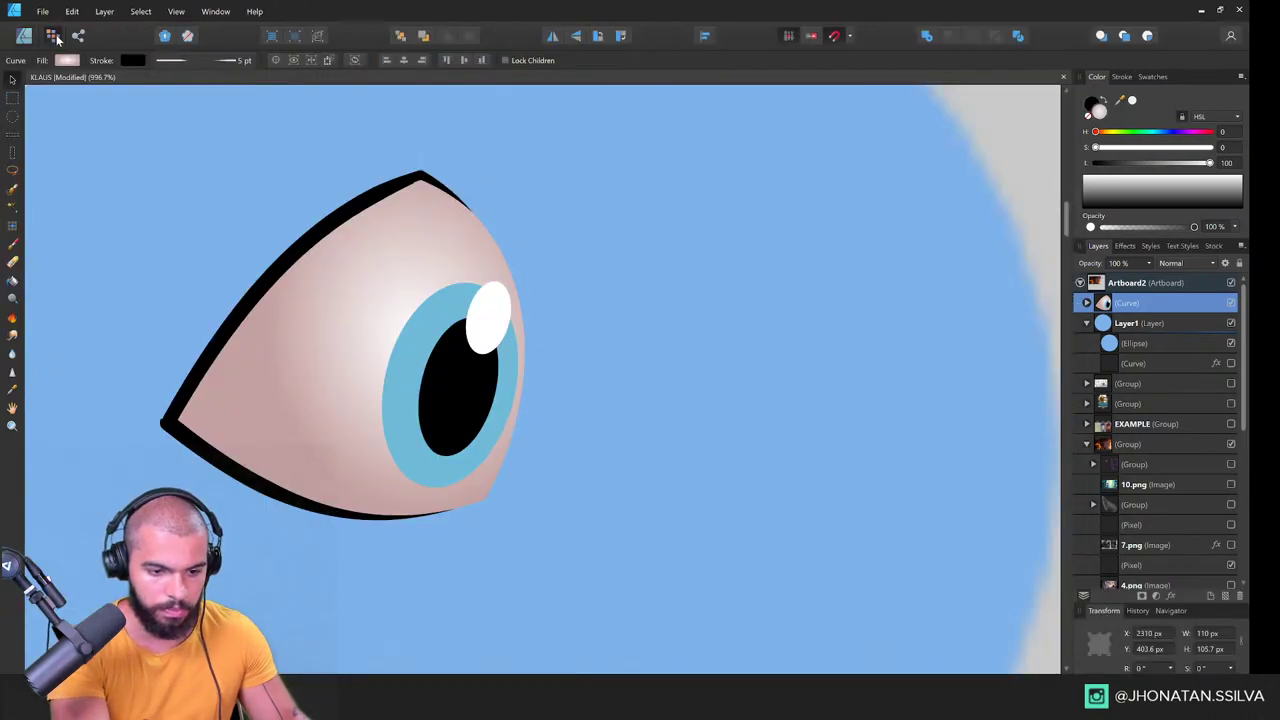
pyautogui.press('b')
pyautogui.press('space')
pyautogui.moveTo(309, 315); pyautogui.dragTo(381, 320)
pyautogui.click(1010, 567)
pyautogui.moveTo(553, 440); pyautogui.dragTo(603, 441)
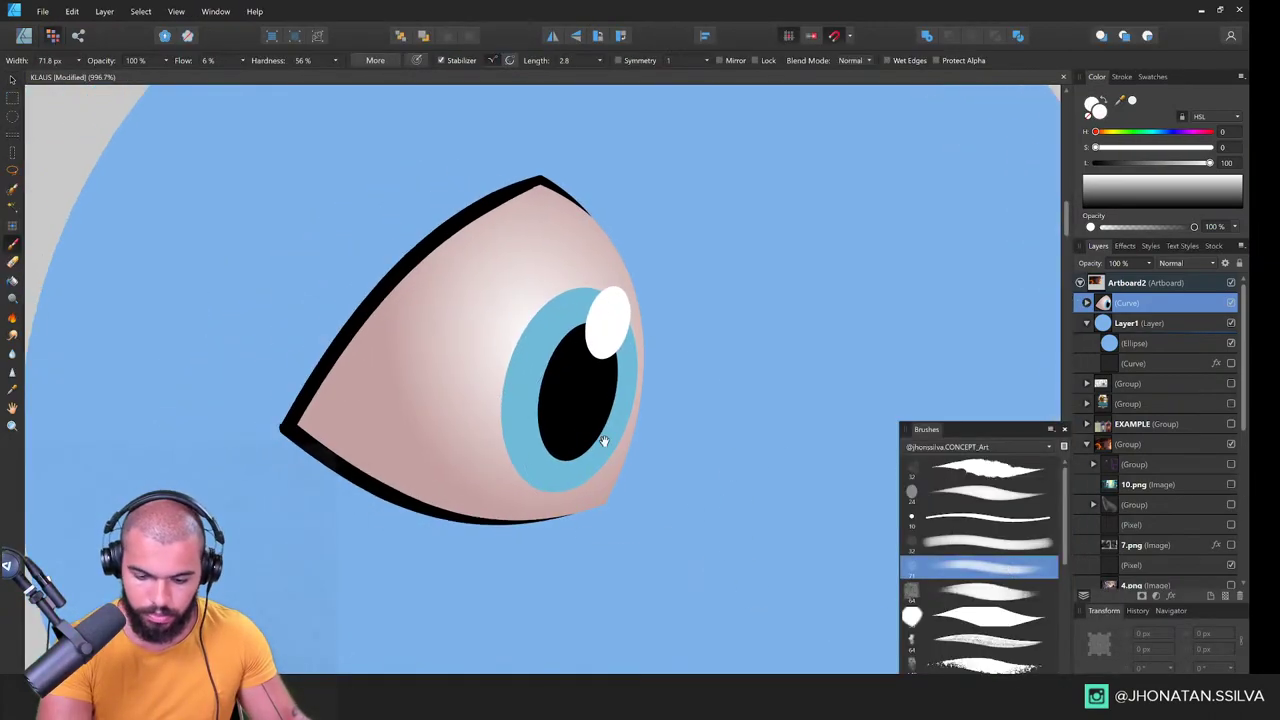
# Step: Sample the eye's pink, darken it to luminosity 46 and paint a soft shadow under the upper outline on a pixel layer inside the eye
pyautogui.keyDown('alt'); pyautogui.click(410, 400); pyautogui.keyUp('alt')
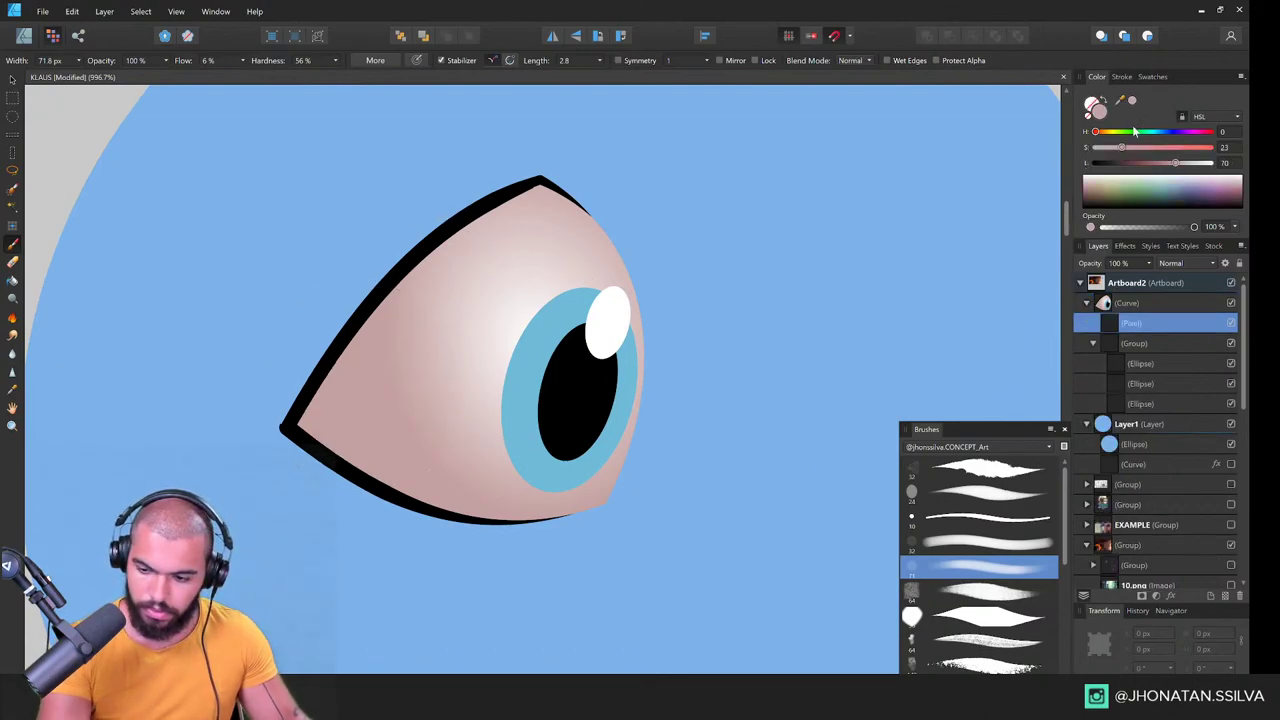
pyautogui.moveTo(1175, 163); pyautogui.dragTo(1147, 165)
pyautogui.moveTo(490, 371)
pyautogui.mouseDown()
pyautogui.moveTo(364, 378)
pyautogui.moveTo(378, 323)
pyautogui.mouseUp()
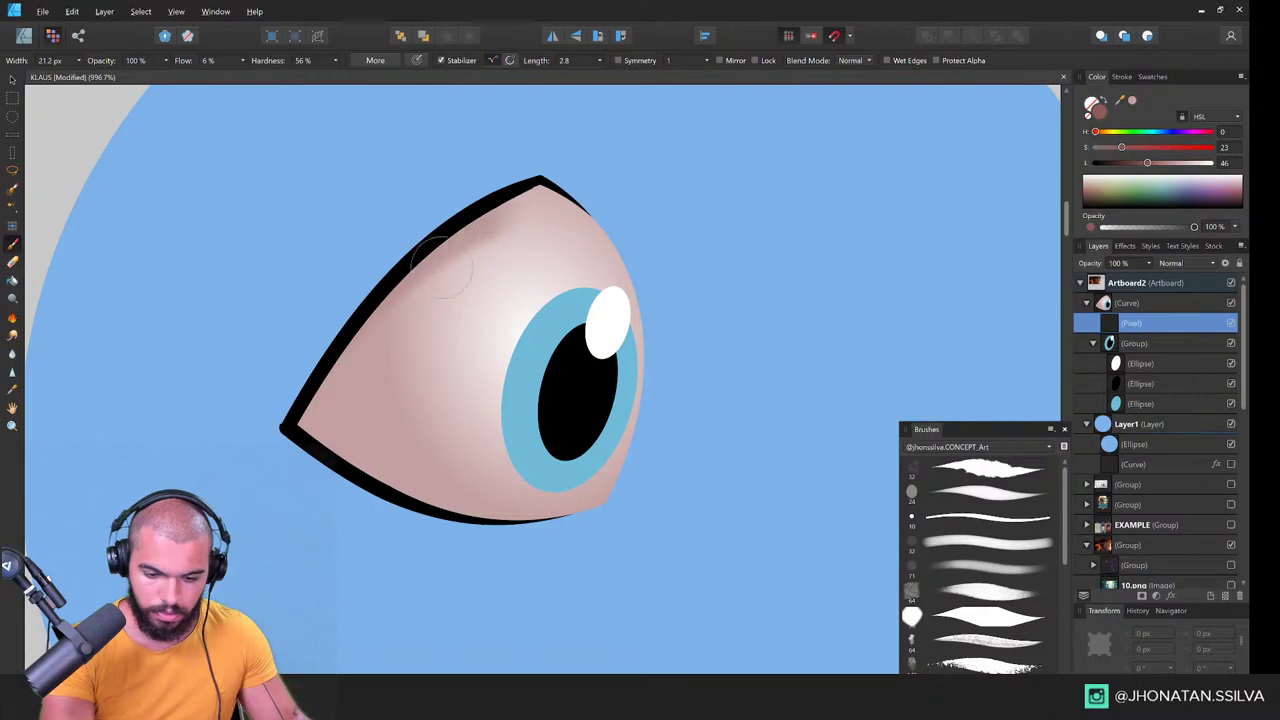
pyautogui.moveTo(397, 280); pyautogui.dragTo(575, 200)
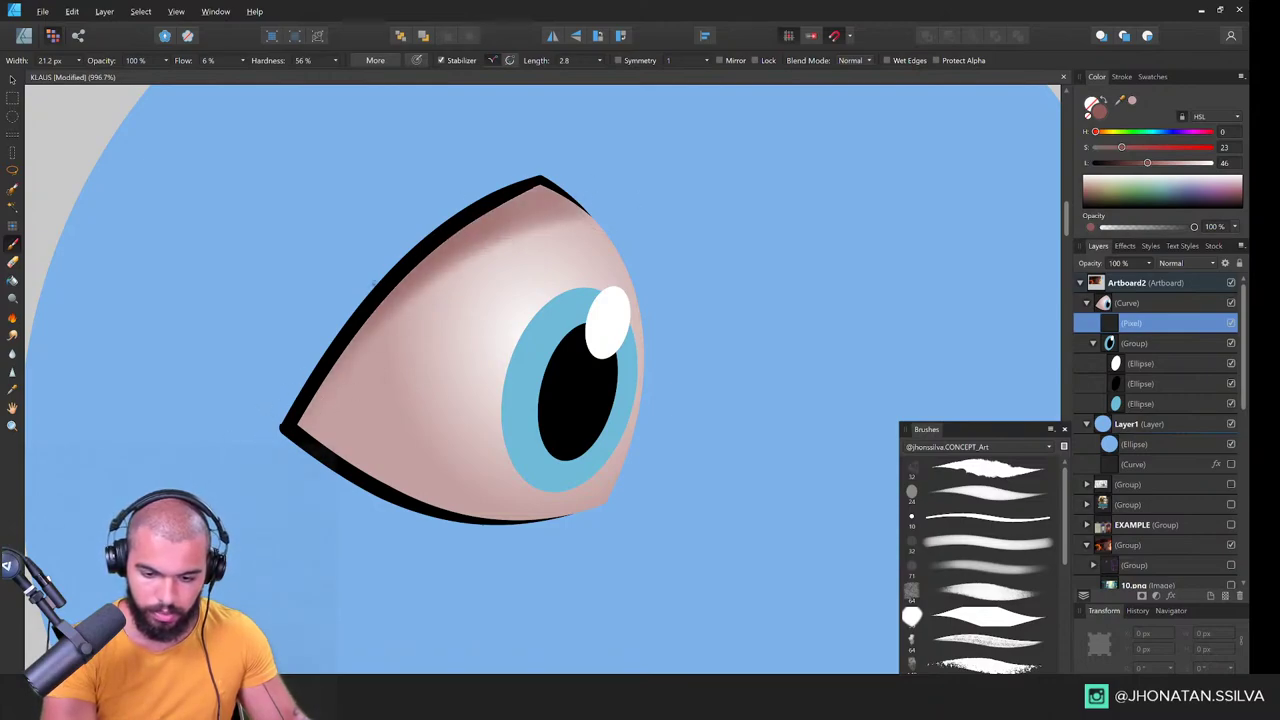
# Step: Paint a thin soft shadow along the eye white's lower outline with the 21.2 px brush
pyautogui.moveTo(410, 494); pyautogui.dragTo(290, 415)
pyautogui.hotkey('ctrl', 'z')
pyautogui.moveTo(535, 518); pyautogui.dragTo(280, 408)
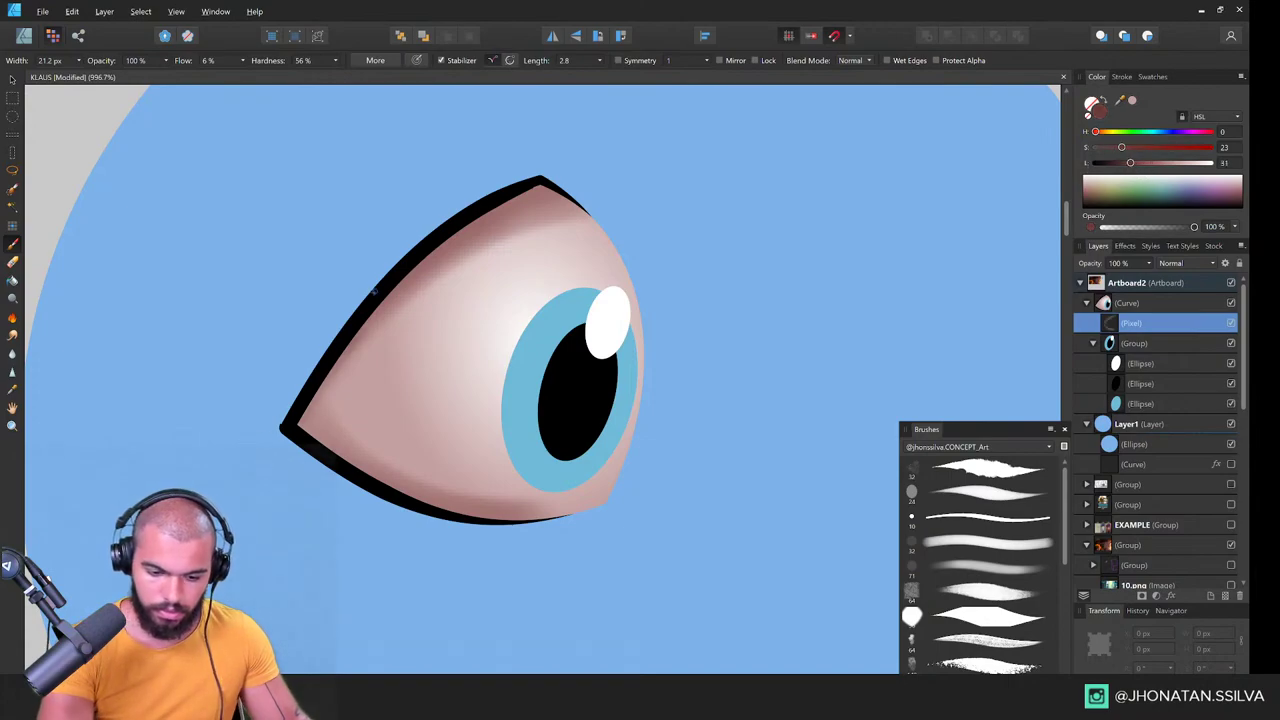
# Step: Deepen the shadow under the upper outline using luminosity 31 and progressively larger brush sizes up to 69.6 px
pyautogui.moveTo(374, 291); pyautogui.dragTo(462, 238)
pyautogui.hotkey('ctrl', 'z')
pyautogui.moveTo(298, 428)
pyautogui.mouseDown()
pyautogui.moveTo(438, 252)
pyautogui.moveTo(636, 176)
pyautogui.mouseUp()
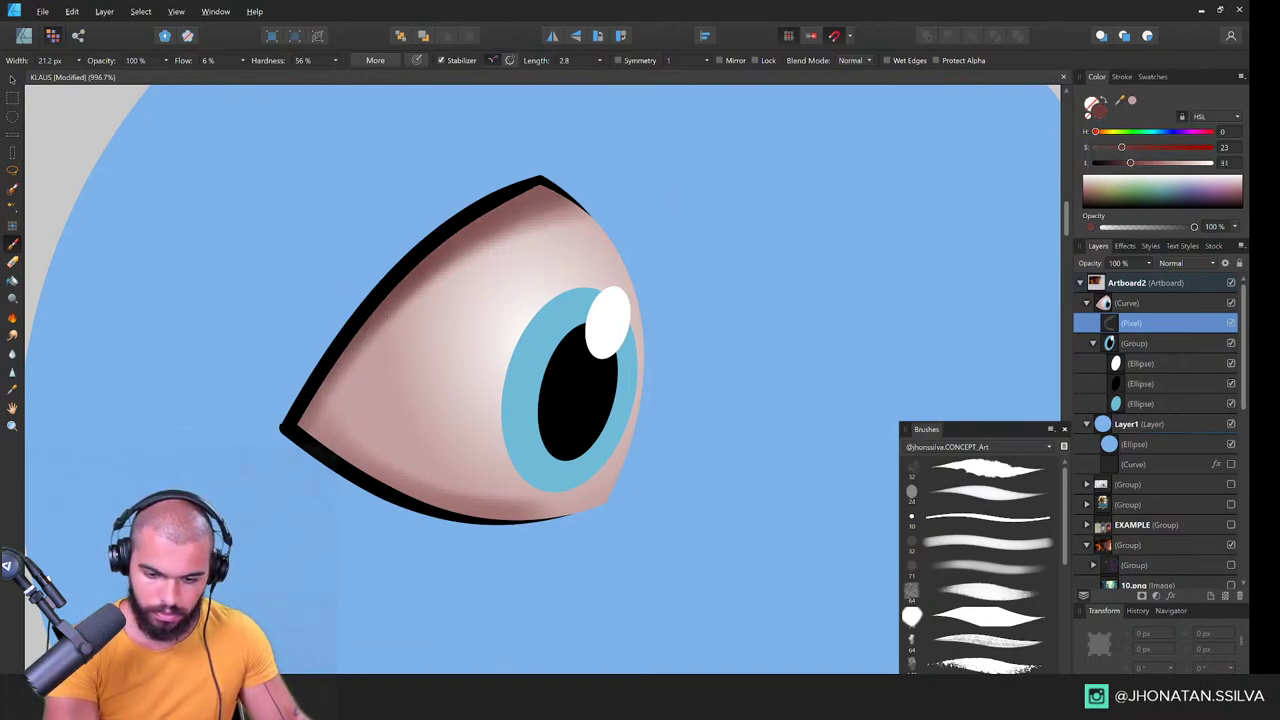
pyautogui.moveTo(345, 345); pyautogui.dragTo(598, 258)
pyautogui.moveTo(303, 352); pyautogui.dragTo(574, 214)
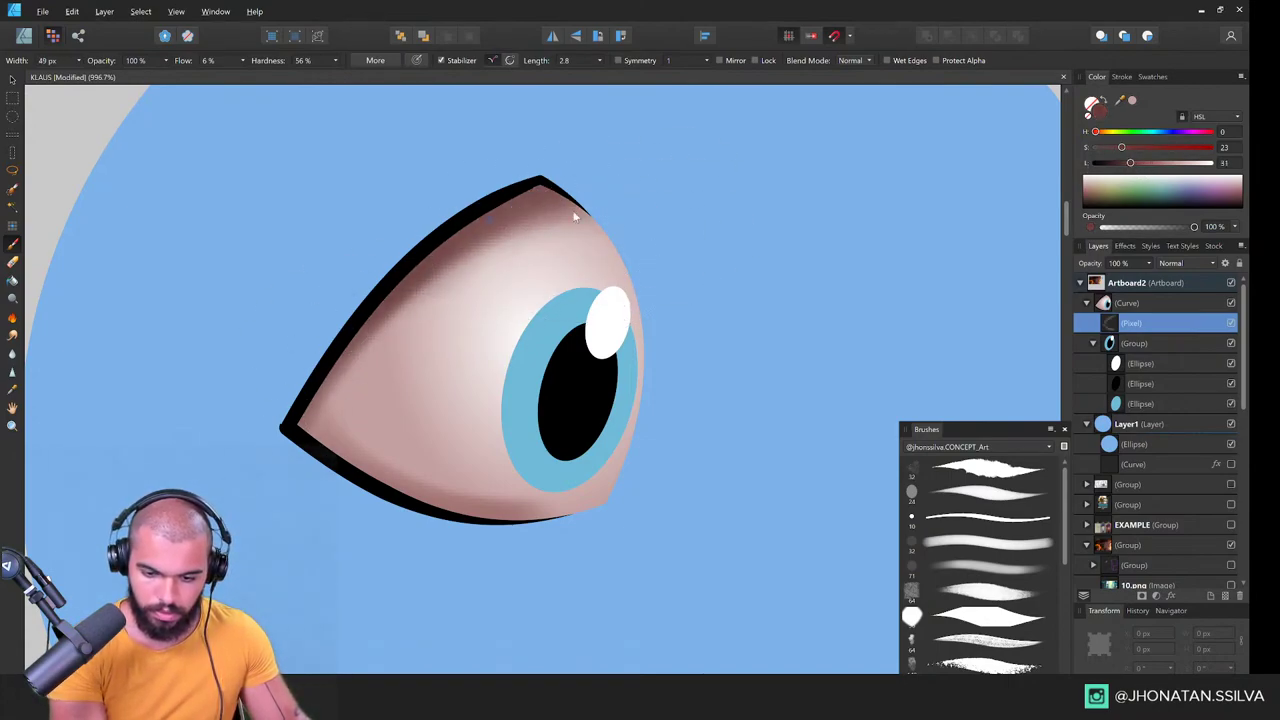
pyautogui.moveTo(600, 275); pyautogui.dragTo(645, 255)
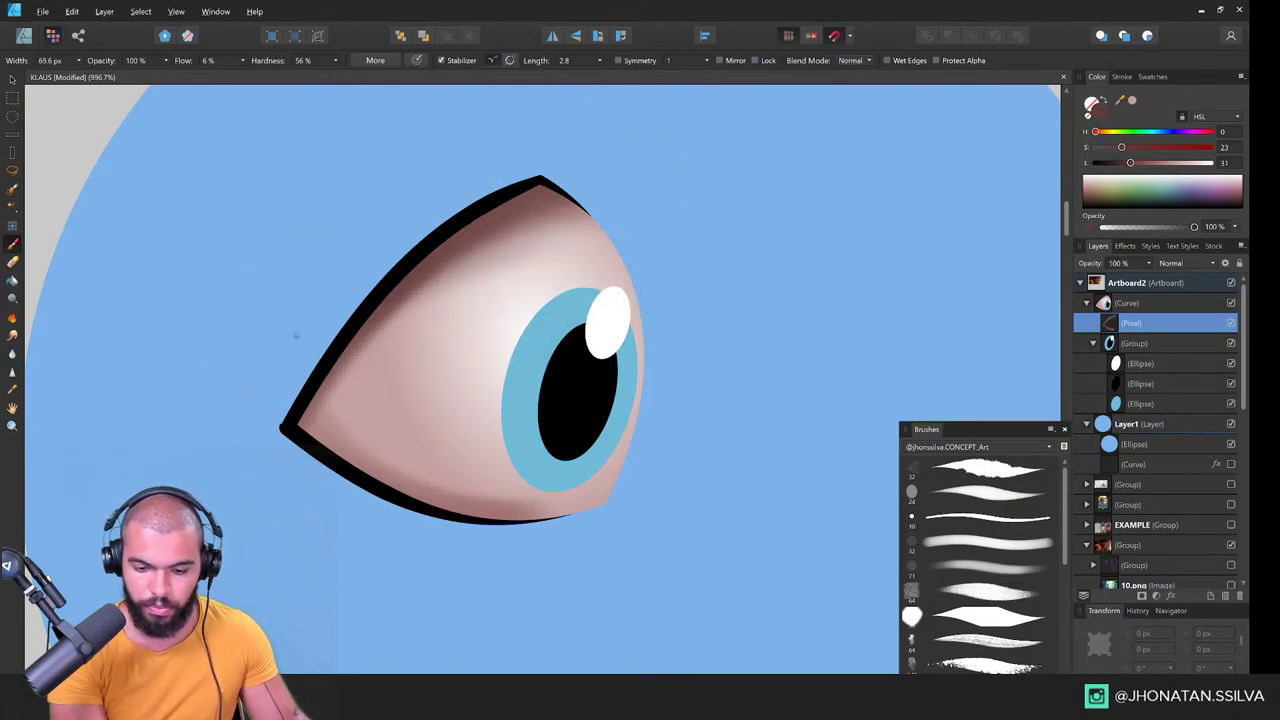
pyautogui.moveTo(575, 286)
pyautogui.mouseDown()
pyautogui.moveTo(612, 285)
pyautogui.moveTo(539, 289)
pyautogui.moveTo(530, 325)
pyautogui.mouseUp()
# Step: Shade the eye white's left corner and lower left edge with broad strokes of the 69.6 px soft brush
pyautogui.press('b')
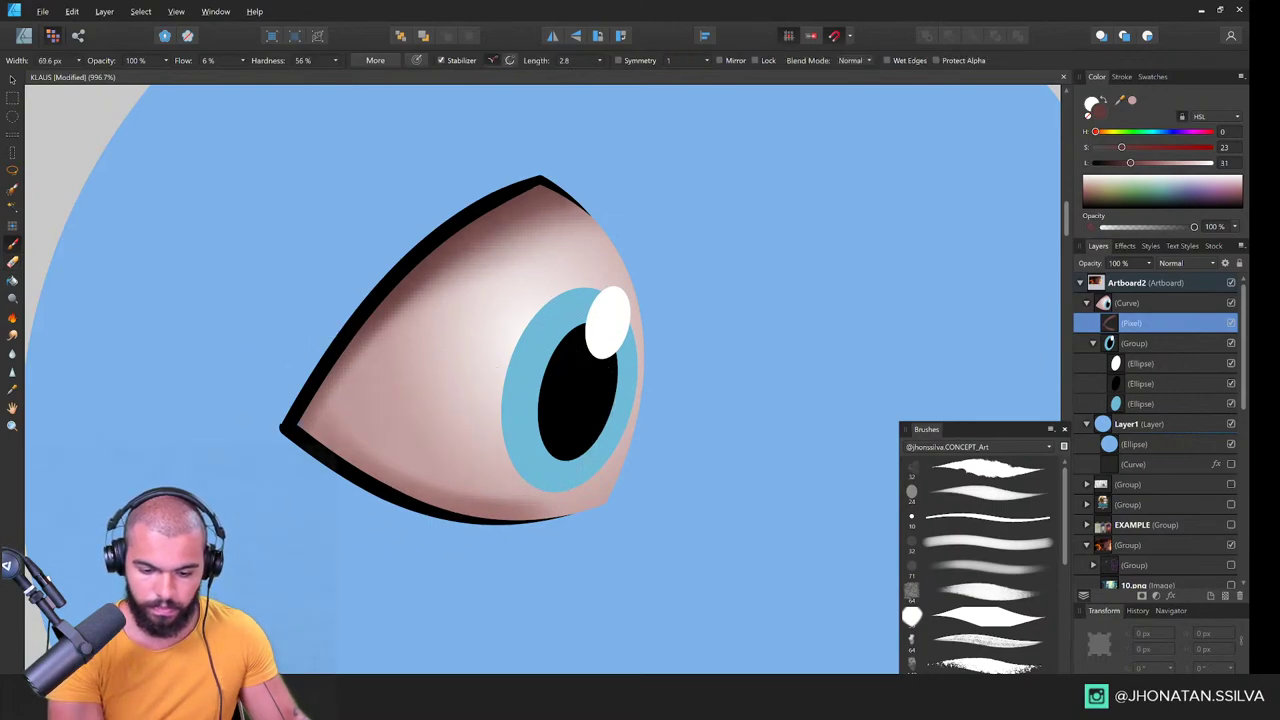
pyautogui.moveTo(267, 390); pyautogui.dragTo(345, 443)
pyautogui.moveTo(294, 400); pyautogui.dragTo(390, 500)
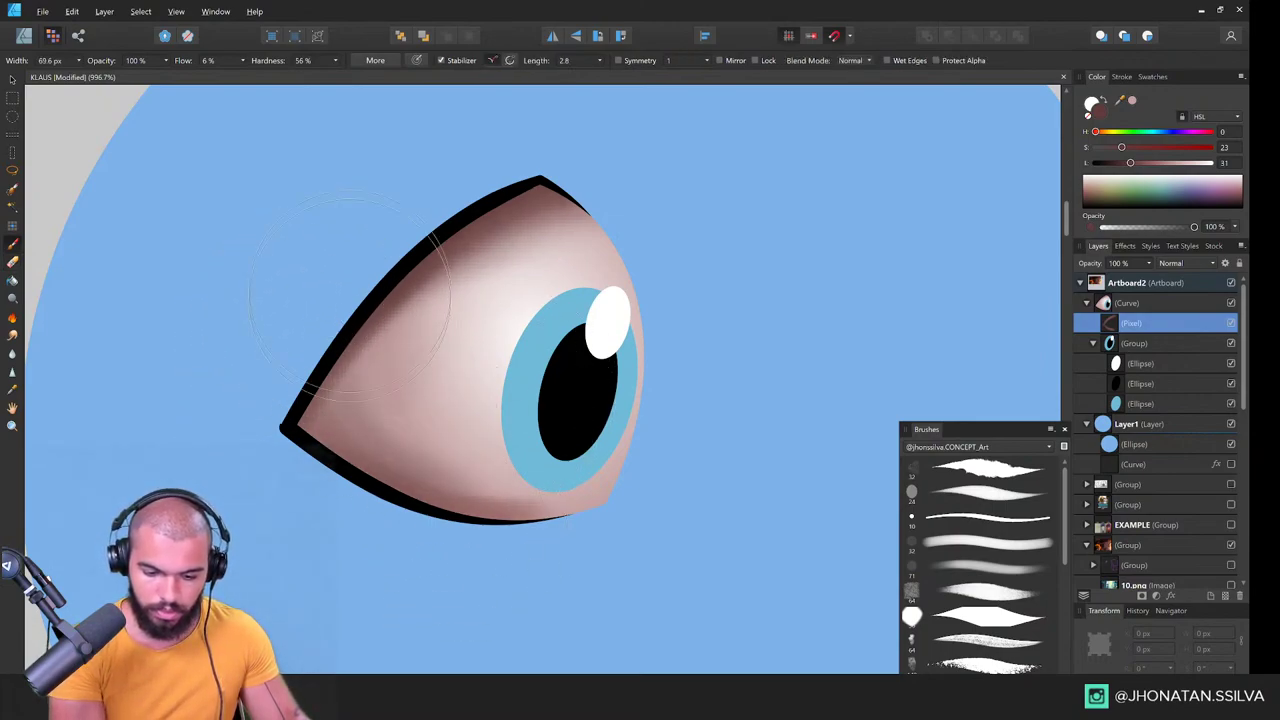
pyautogui.moveTo(330, 350)
pyautogui.mouseDown()
pyautogui.moveTo(344, 474)
pyautogui.moveTo(425, 515)
pyautogui.mouseUp()
pyautogui.moveTo(290, 440); pyautogui.dragTo(640, 566)
pyautogui.hotkey('ctrl', 'z')
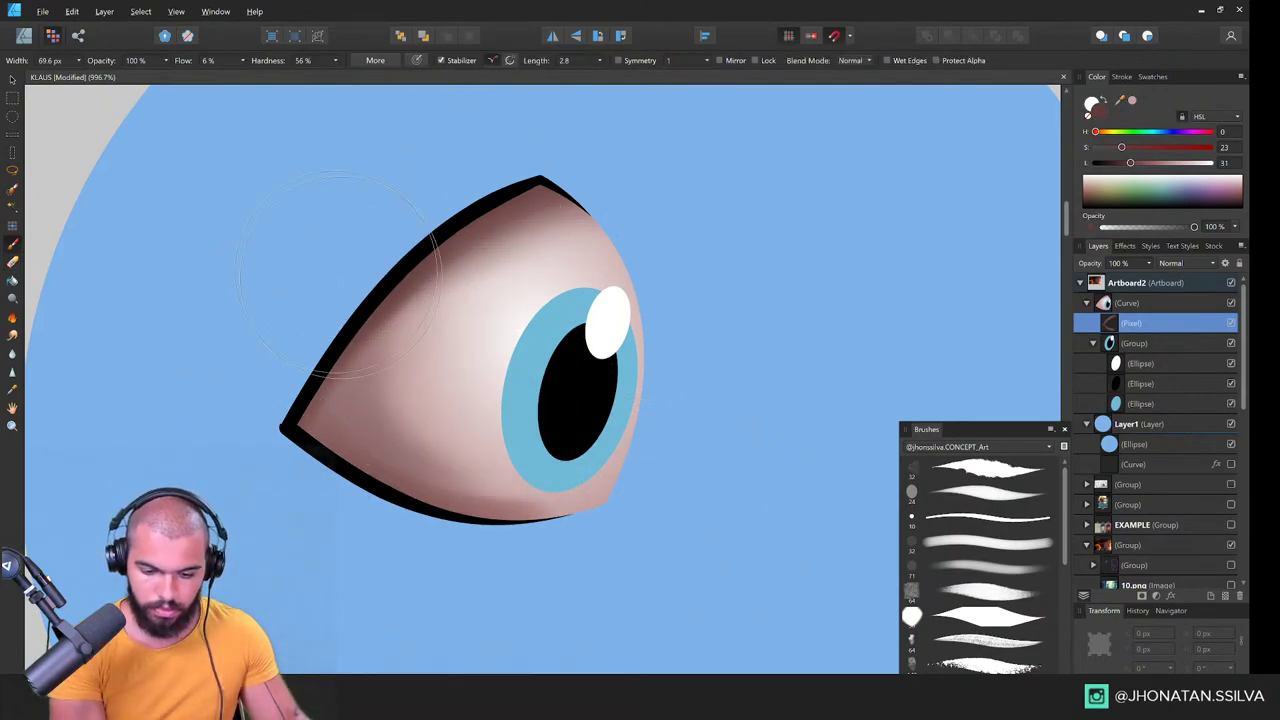
# Step: Soften the painted shading over the middle of the eye white with the Erase Brush
pyautogui.press('e')
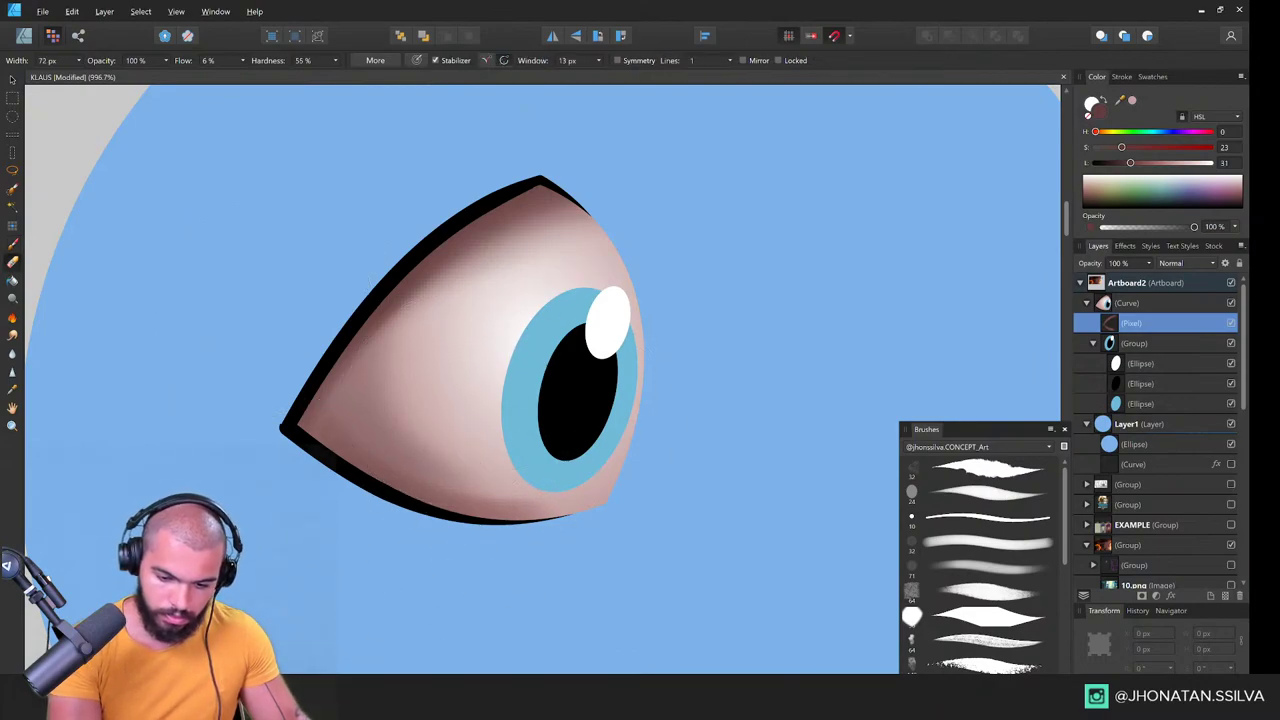
pyautogui.moveTo(459, 370); pyautogui.dragTo(461, 346)
pyautogui.moveTo(530, 420); pyautogui.dragTo(499, 431)
# Step: Set the brush colour to white with luminosity 100 and add a new pixel layer above the shading layer
pyautogui.press('b')
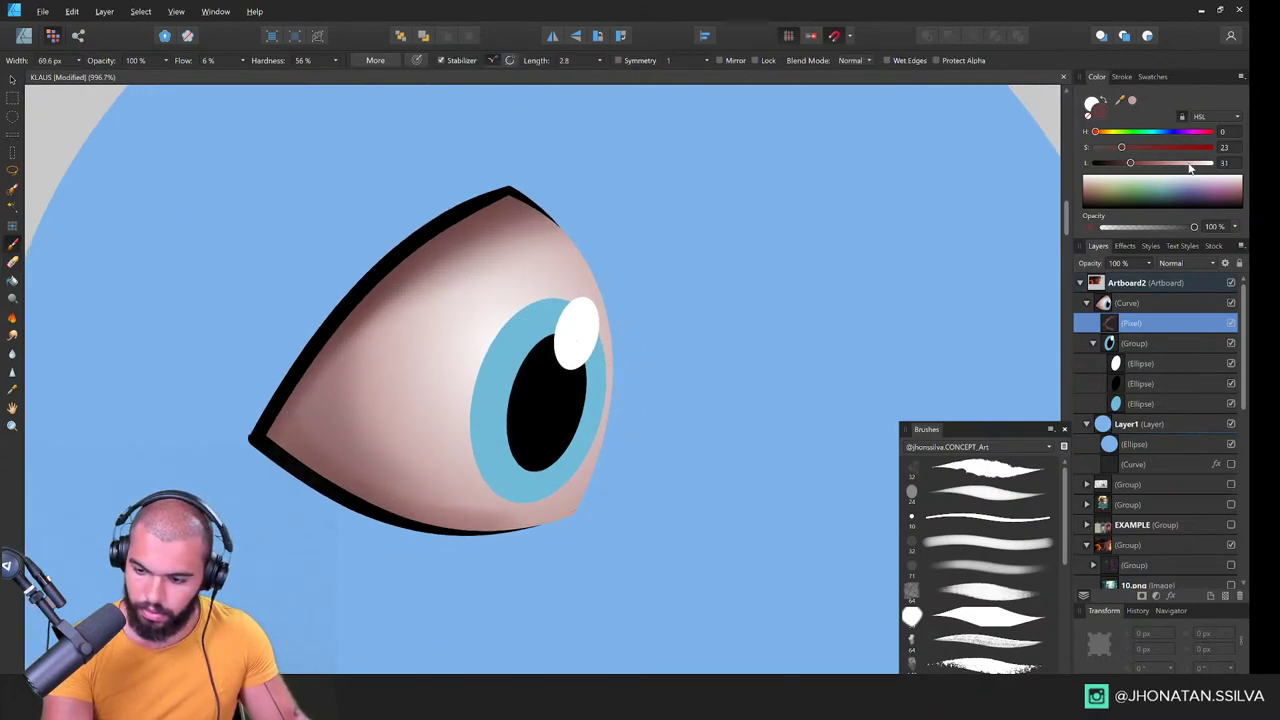
pyautogui.moveTo(1190, 164); pyautogui.dragTo(1243, 164)
pyautogui.hotkey('ctrl', 'shift', 'n')
# Step: Examine the highlights and bright areas on the bearded man's painted eye and compare them with the shaded vector eye
pyautogui.press('z')
pyautogui.moveTo(613, 330); pyautogui.dragTo(394, 426)
pyautogui.moveTo(204, 336); pyautogui.dragTo(752, 332)
pyautogui.click(407, 298)
pyautogui.moveTo(490, 289); pyautogui.dragTo(410, 330)
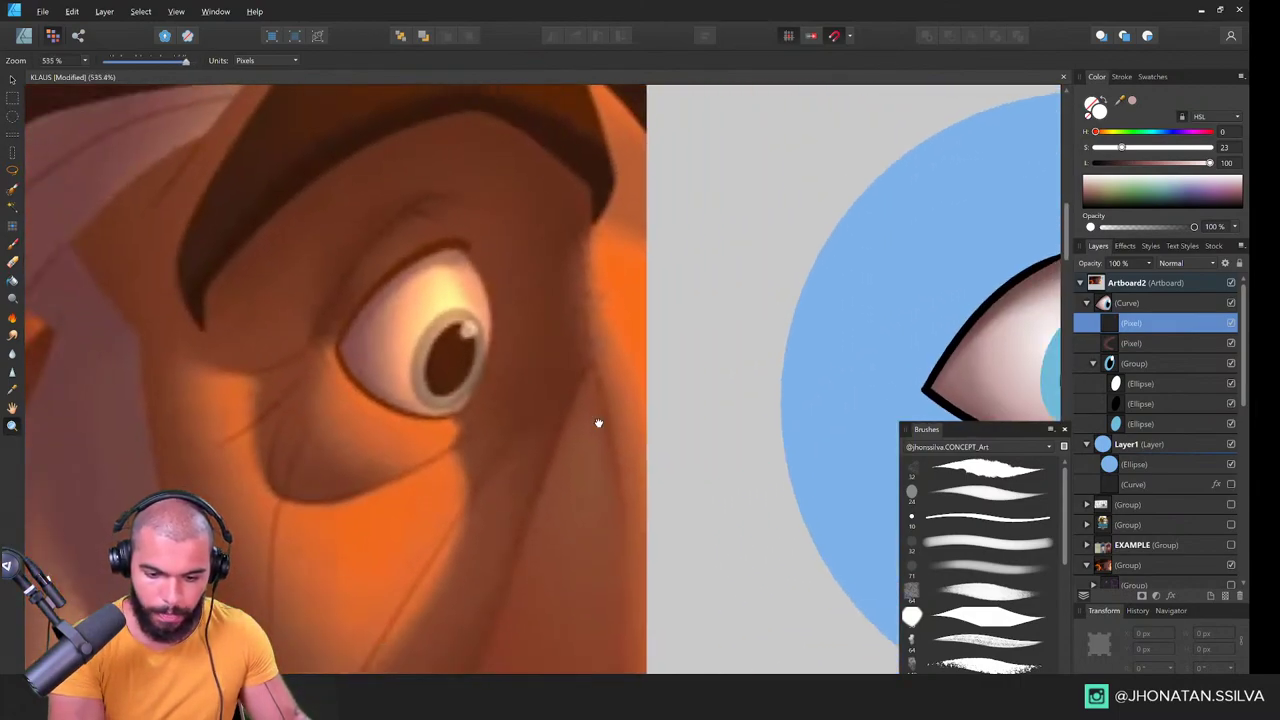
pyautogui.moveTo(655, 418); pyautogui.dragTo(286, 412)
pyautogui.moveTo(734, 355); pyautogui.dragTo(586, 357)
pyautogui.moveTo(666, 371); pyautogui.dragTo(628, 373)
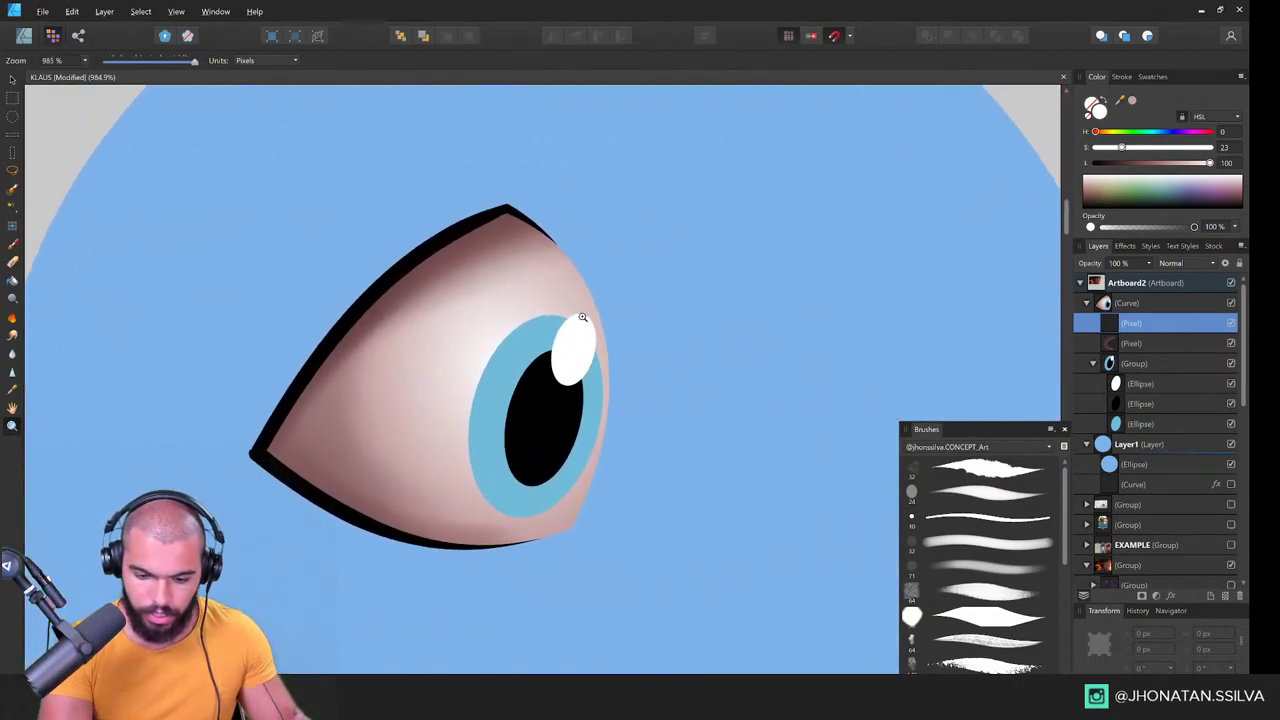
# Step: Set the brush colour to a light yellow with hue 49, saturation 98 and luminosity 71, matching the reference eye's warm highlight
pyautogui.press('b')
pyautogui.moveTo(522, 312)
pyautogui.mouseDown()
pyautogui.moveTo(476, 333)
pyautogui.moveTo(875, 354)
pyautogui.mouseUp()
pyautogui.press('z')
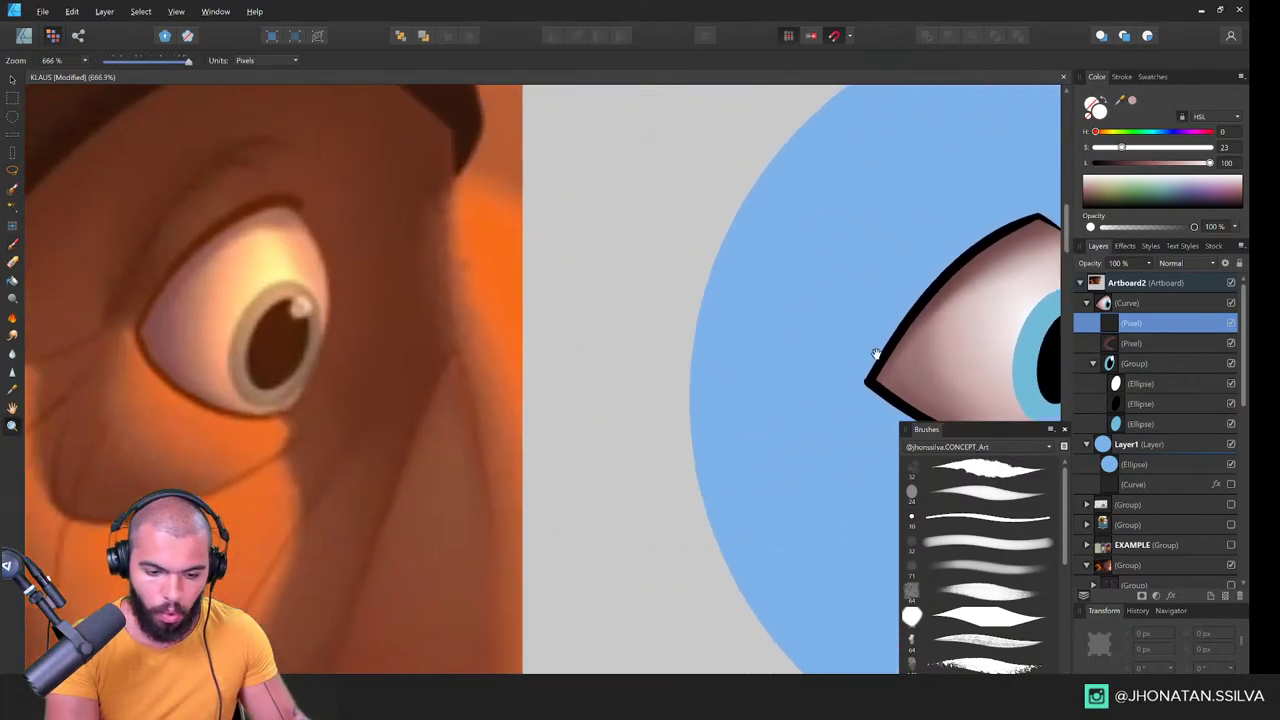
pyautogui.scroll(2, 355, 274)
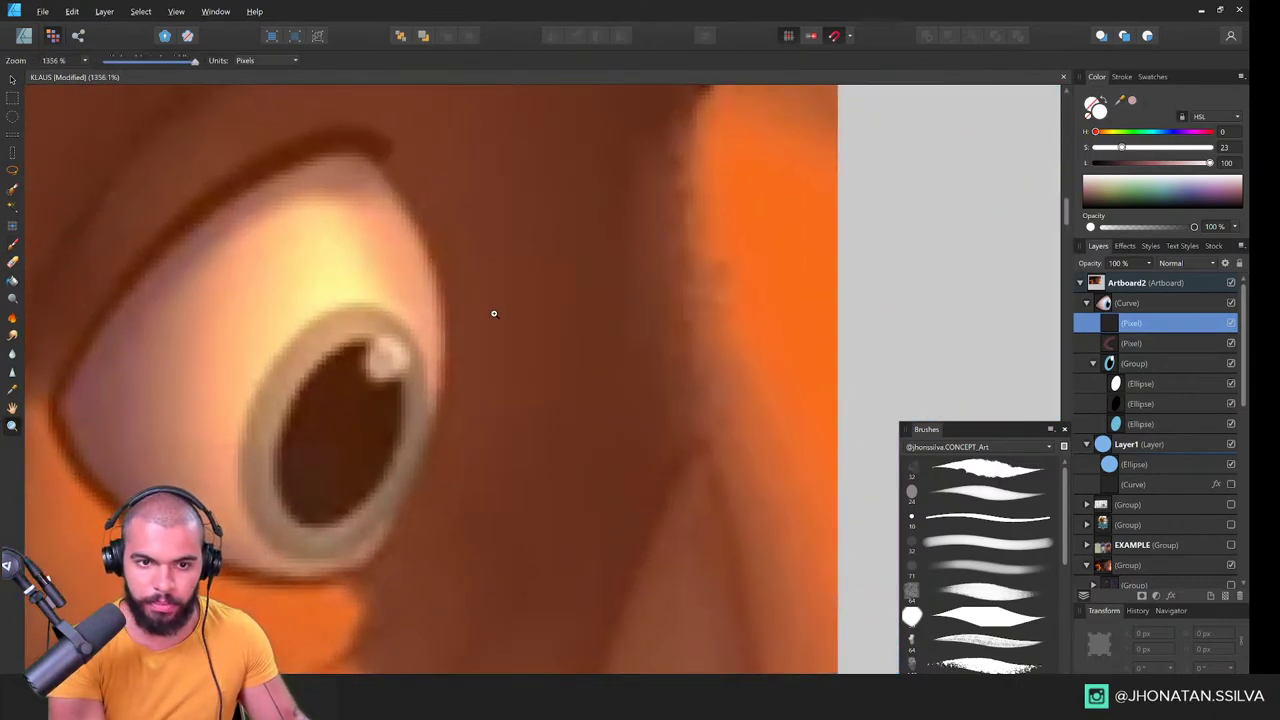
pyautogui.moveTo(327, 279); pyautogui.dragTo(60, 500)
pyautogui.moveTo(586, 422); pyautogui.dragTo(200, 406)
pyautogui.moveTo(638, 356); pyautogui.dragTo(790, 325)
pyautogui.moveTo(740, 335); pyautogui.dragTo(583, 348)
pyautogui.press('b')
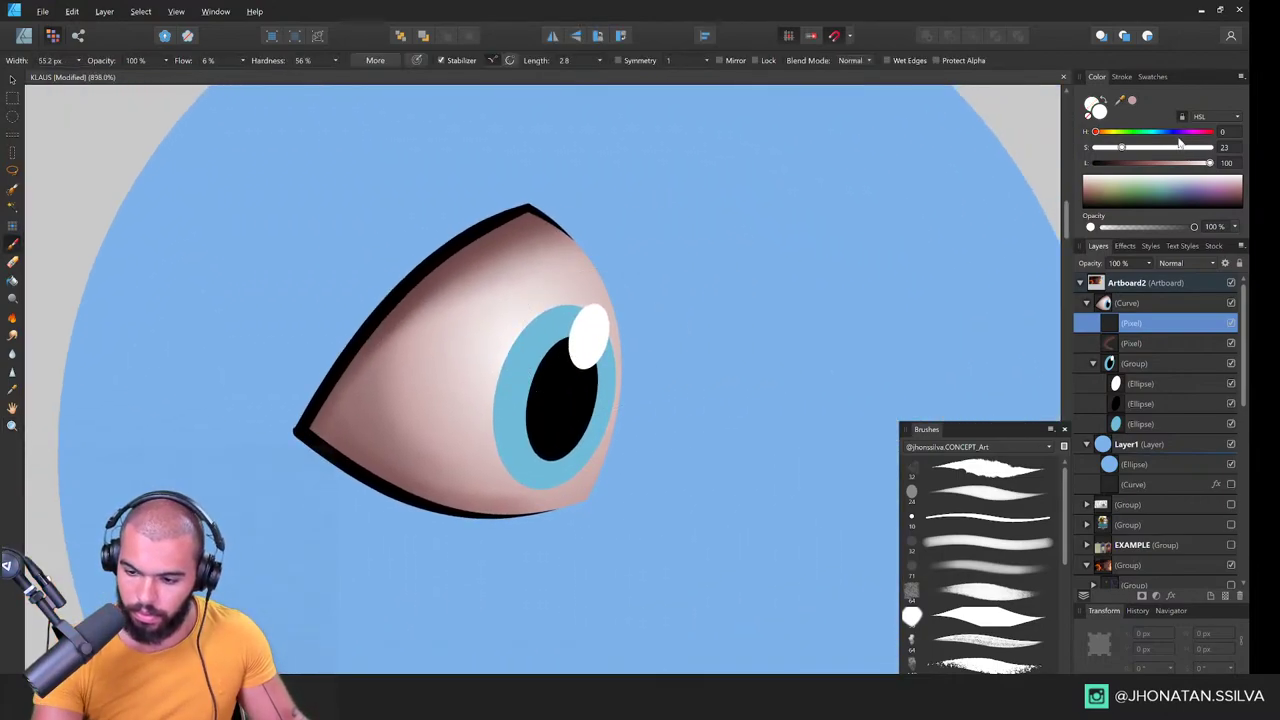
pyautogui.click(1177, 162)
pyautogui.click(1207, 148)
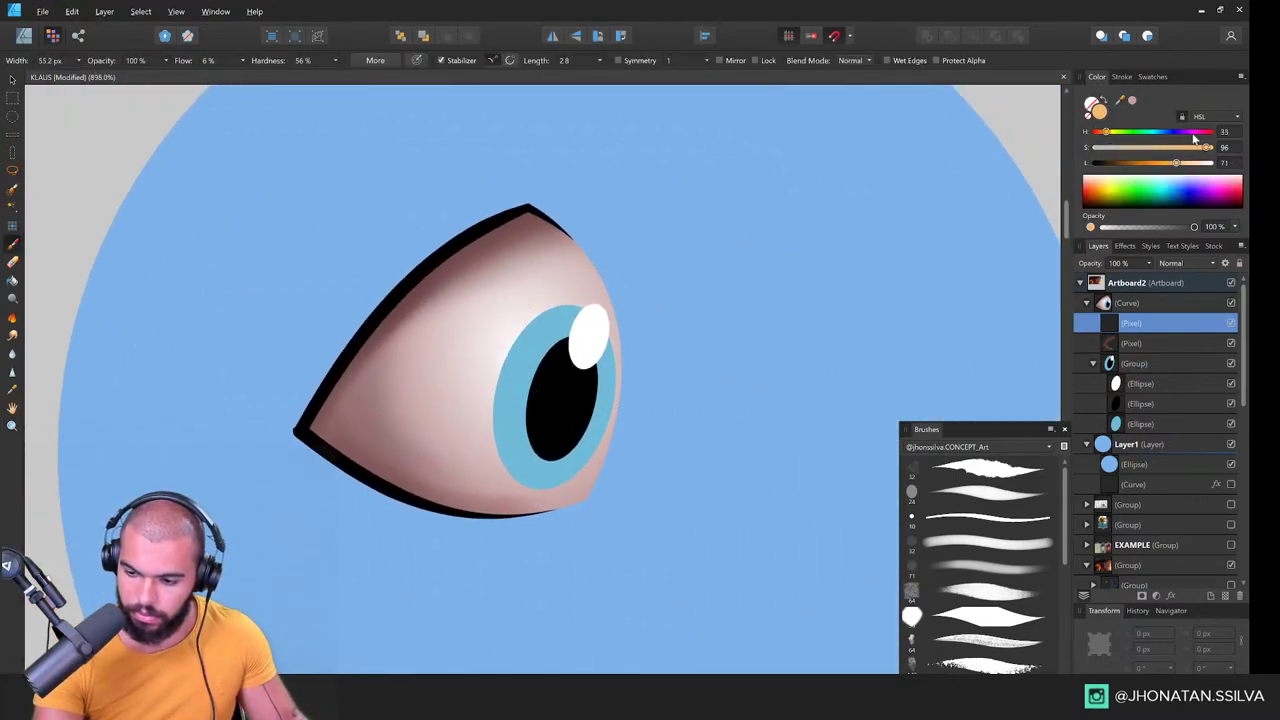
pyautogui.moveTo(1116, 133); pyautogui.dragTo(1112, 125)
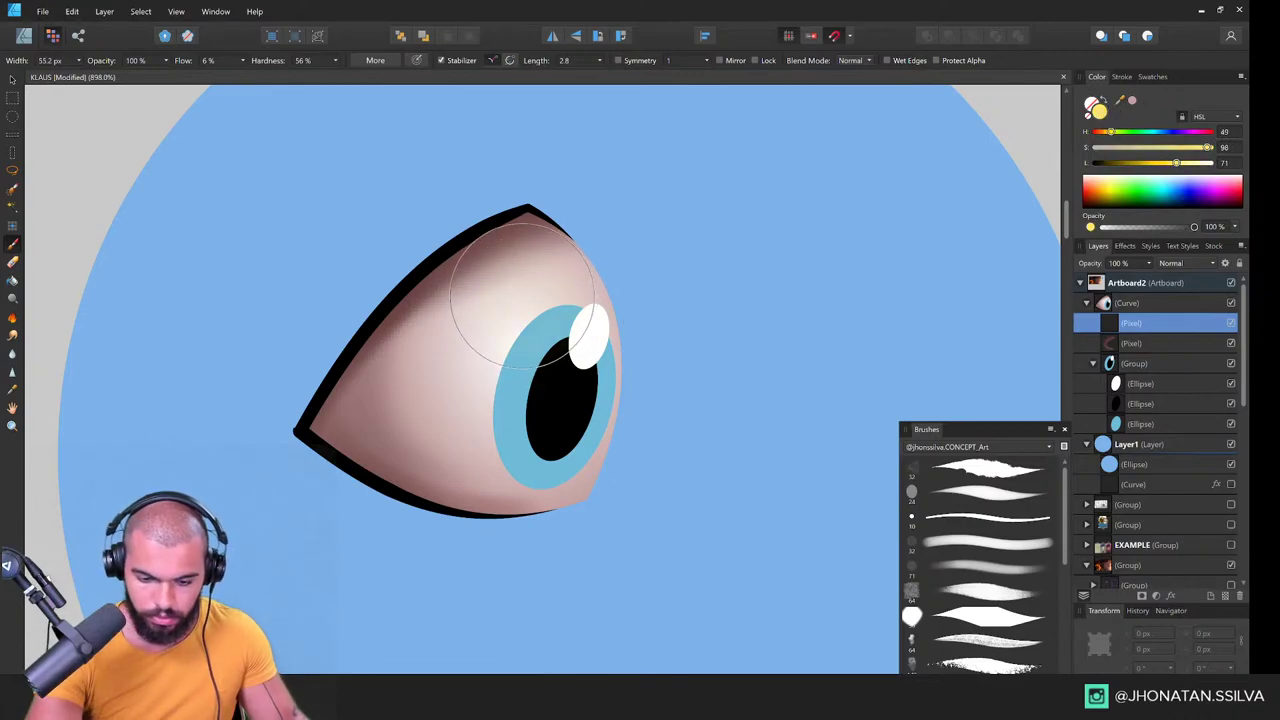
# Step: Paint a broad soft yellow glow over the eye white and iris, and set the pixel layer's blend mode to Overlay
pyautogui.moveTo(505, 292)
pyautogui.mouseDown()
pyautogui.moveTo(518, 280)
pyautogui.moveTo(512, 308)
pyautogui.moveTo(505, 294)
pyautogui.moveTo(496, 417)
pyautogui.moveTo(511, 420)
pyautogui.moveTo(490, 420)
pyautogui.mouseUp()
pyautogui.press('v')
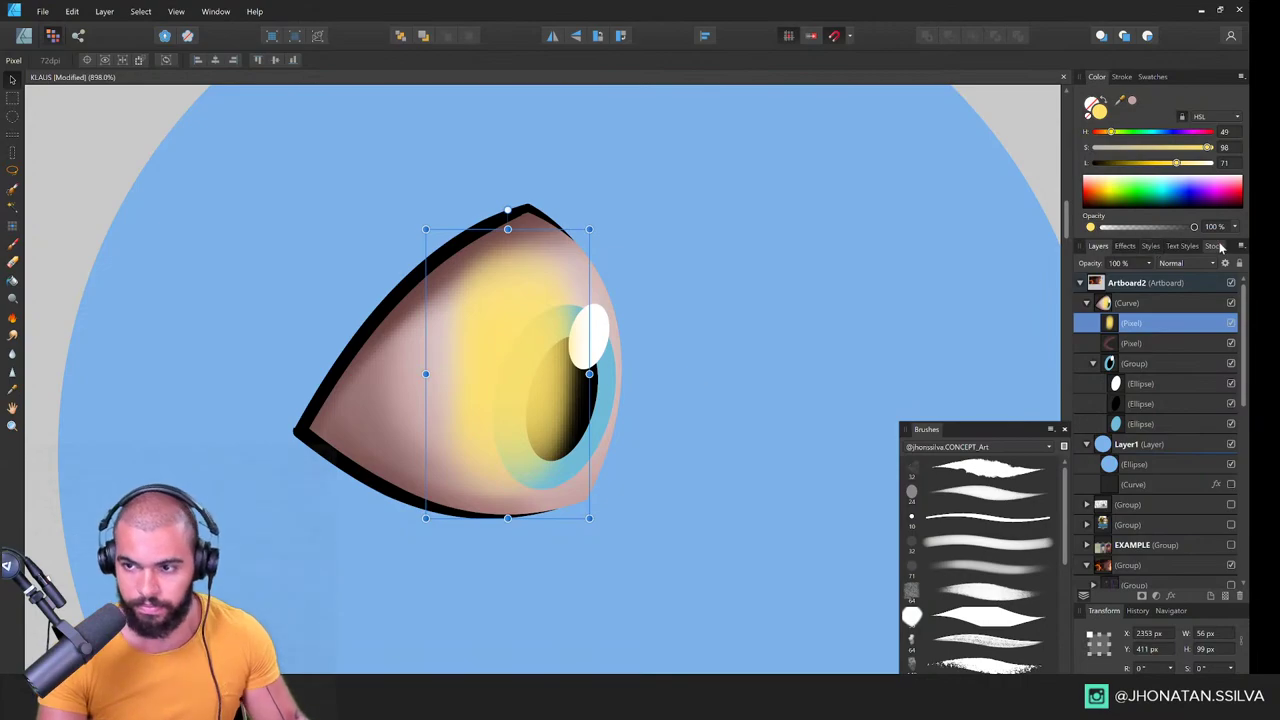
pyautogui.click(1203, 264)
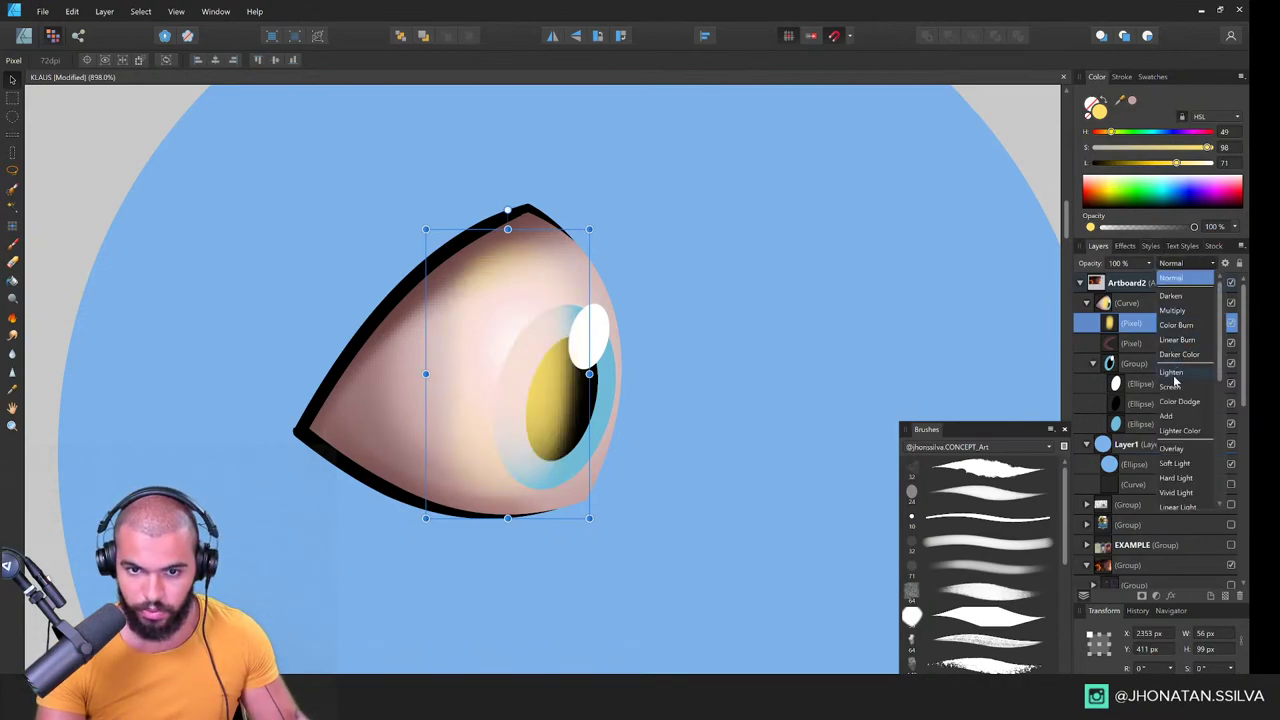
pyautogui.click(1172, 449)
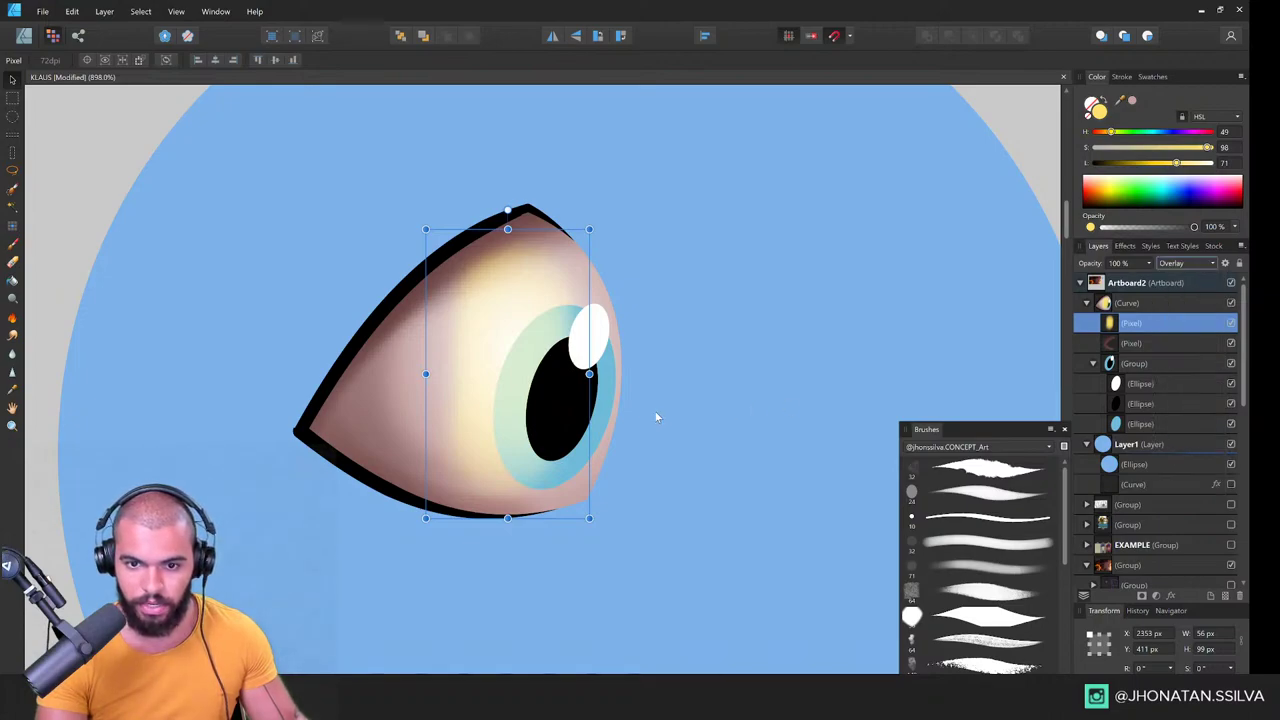
# Step: Extend the yellow glow across the middle of the eye white and soften it over the iris with the 72 px Erase Brush
pyautogui.moveTo(590, 519); pyautogui.dragTo(580, 442)
pyautogui.hotkey('ctrl', 'space')
pyautogui.moveTo(629, 393); pyautogui.dragTo(624, 366)
pyautogui.scroll(-1, 624, 366)
pyautogui.scroll(2, 649, 357)
pyautogui.press('b')
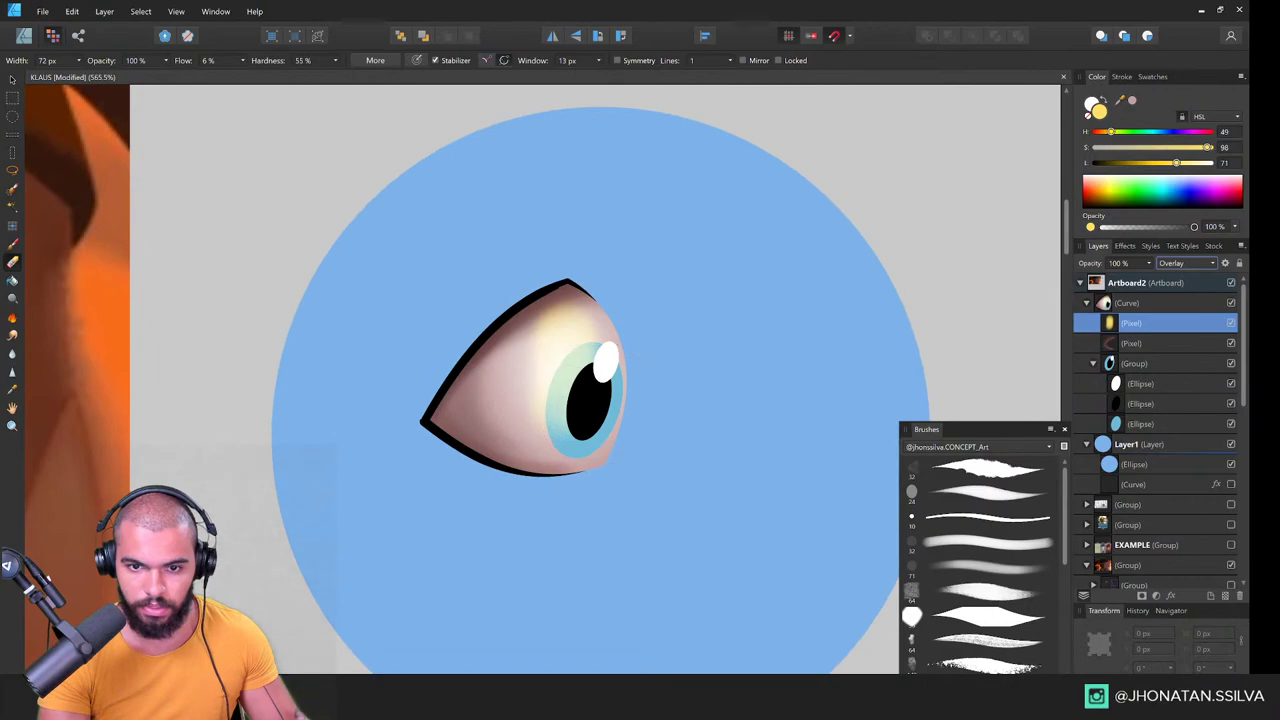
pyautogui.press('b')
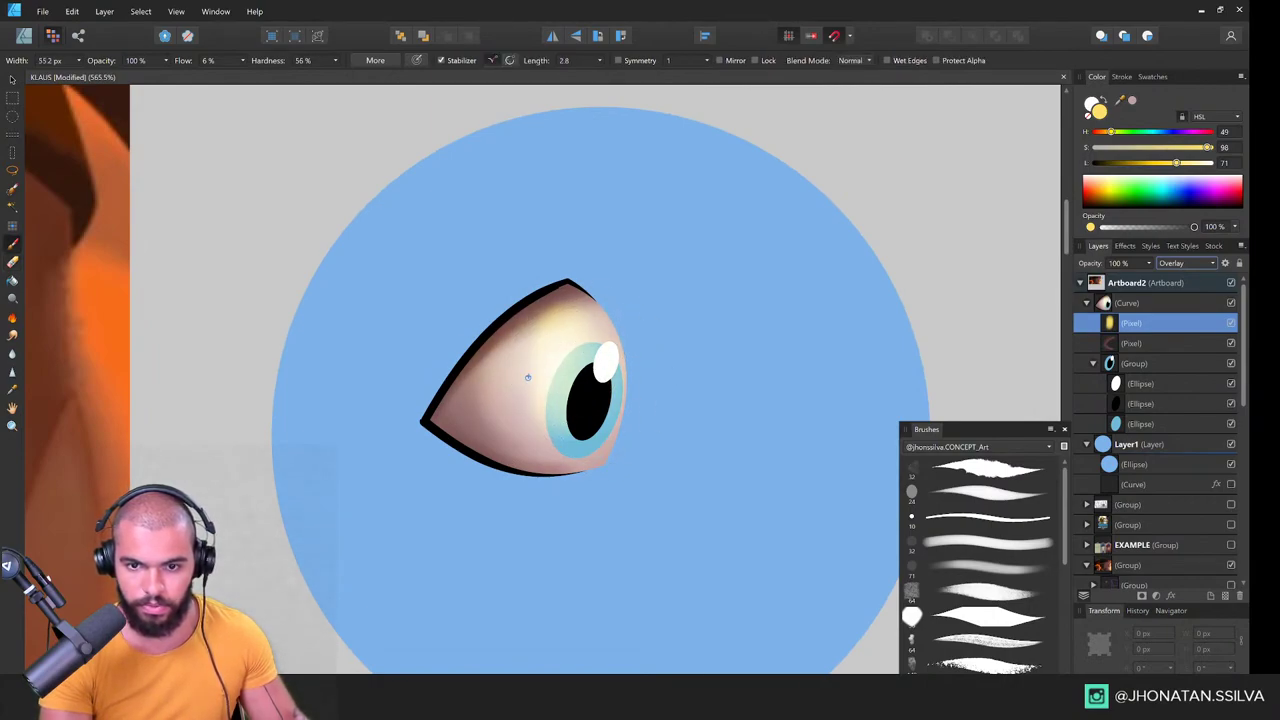
pyautogui.press('e')
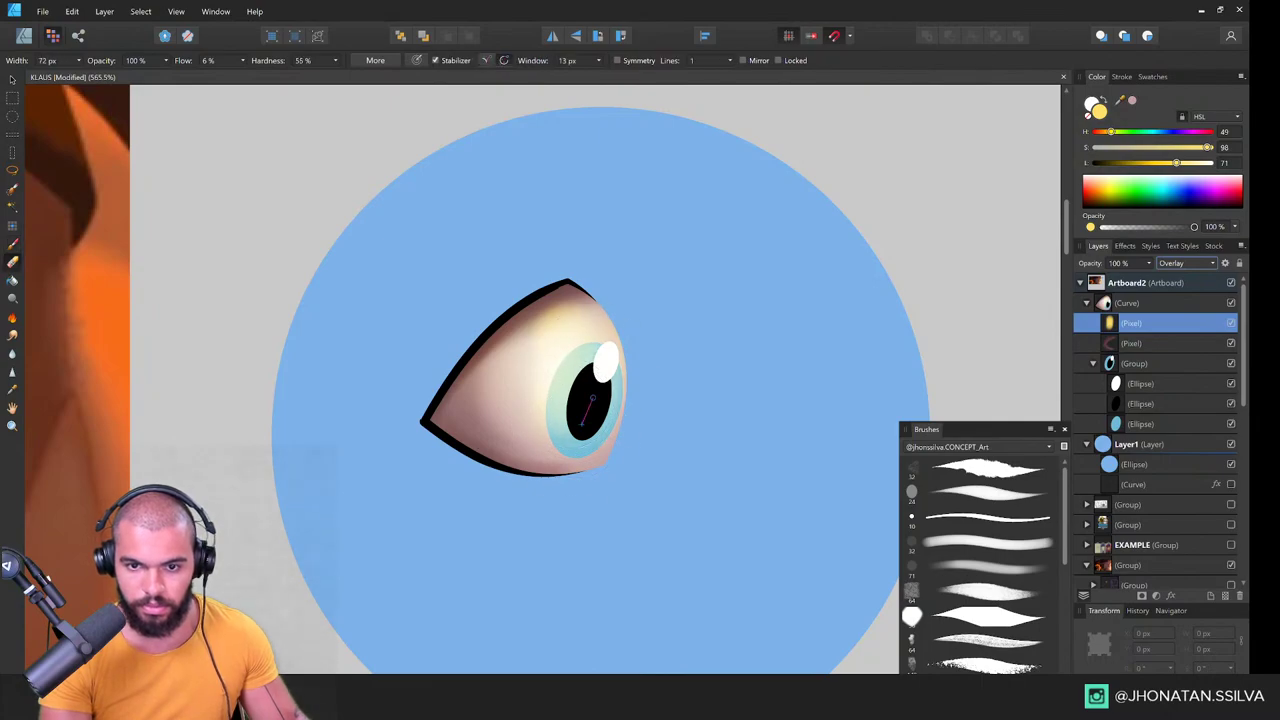
pyautogui.moveTo(562, 412); pyautogui.dragTo(575, 391)
pyautogui.press('b')
# Step: Examine the pupil, iris and highlight colours on the bearded man's painted eye and compare them with the vector eye
pyautogui.press('v')
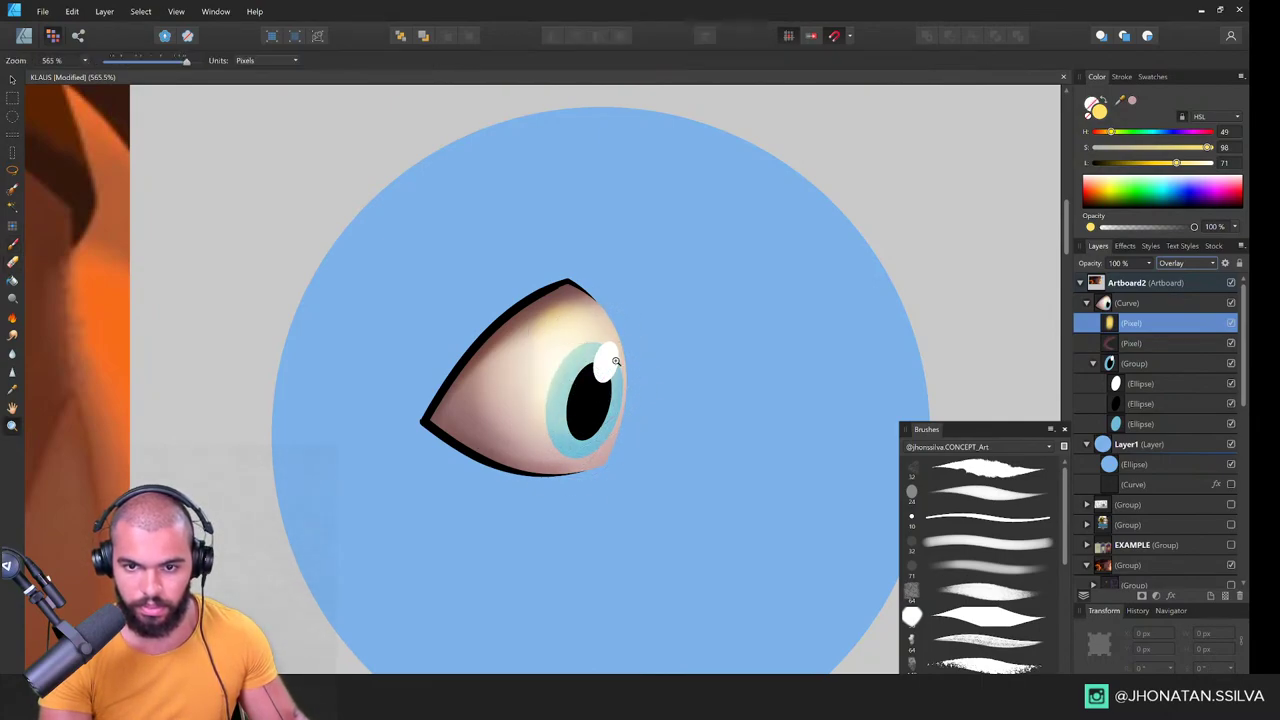
pyautogui.scroll(-2, 590, 390)
pyautogui.scroll(4, 580, 430)
pyautogui.hotkey('ctrl', 'space')
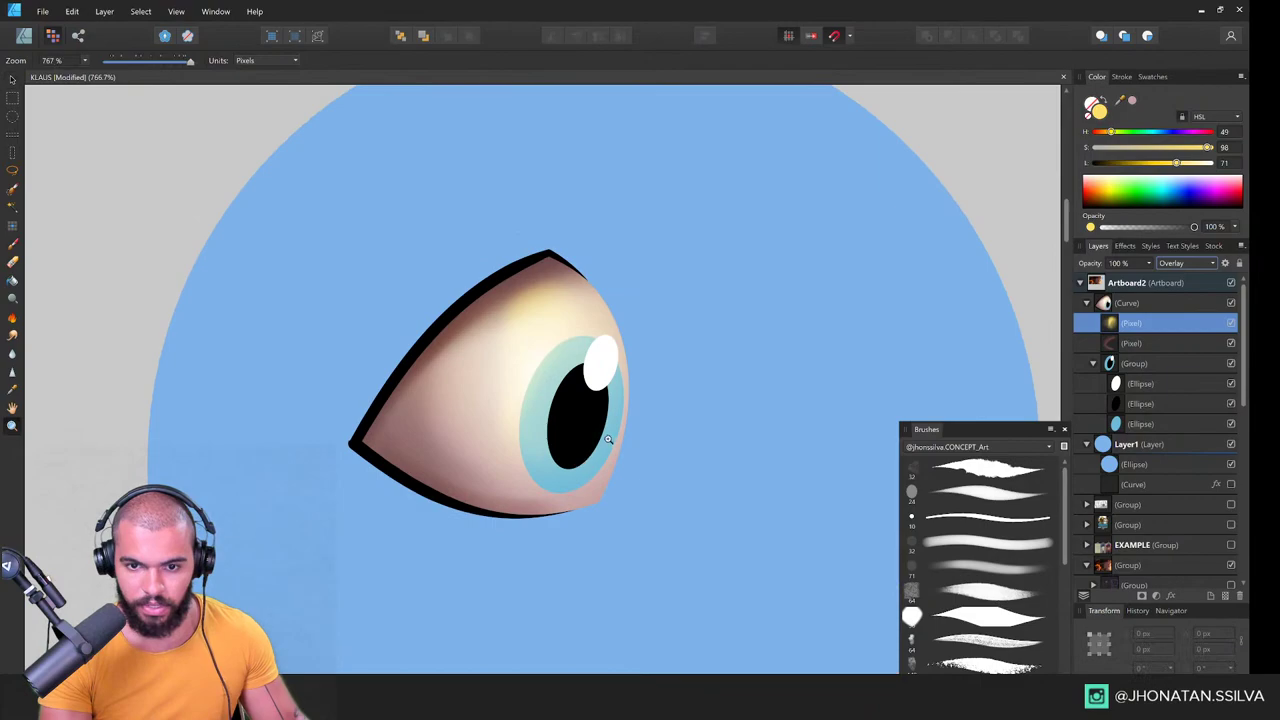
pyautogui.moveTo(604, 435); pyautogui.dragTo(561, 432)
pyautogui.moveTo(561, 432); pyautogui.dragTo(1048, 355)
pyautogui.moveTo(380, 344); pyautogui.dragTo(537, 307)
pyautogui.moveTo(353, 293); pyautogui.dragTo(440, 339)
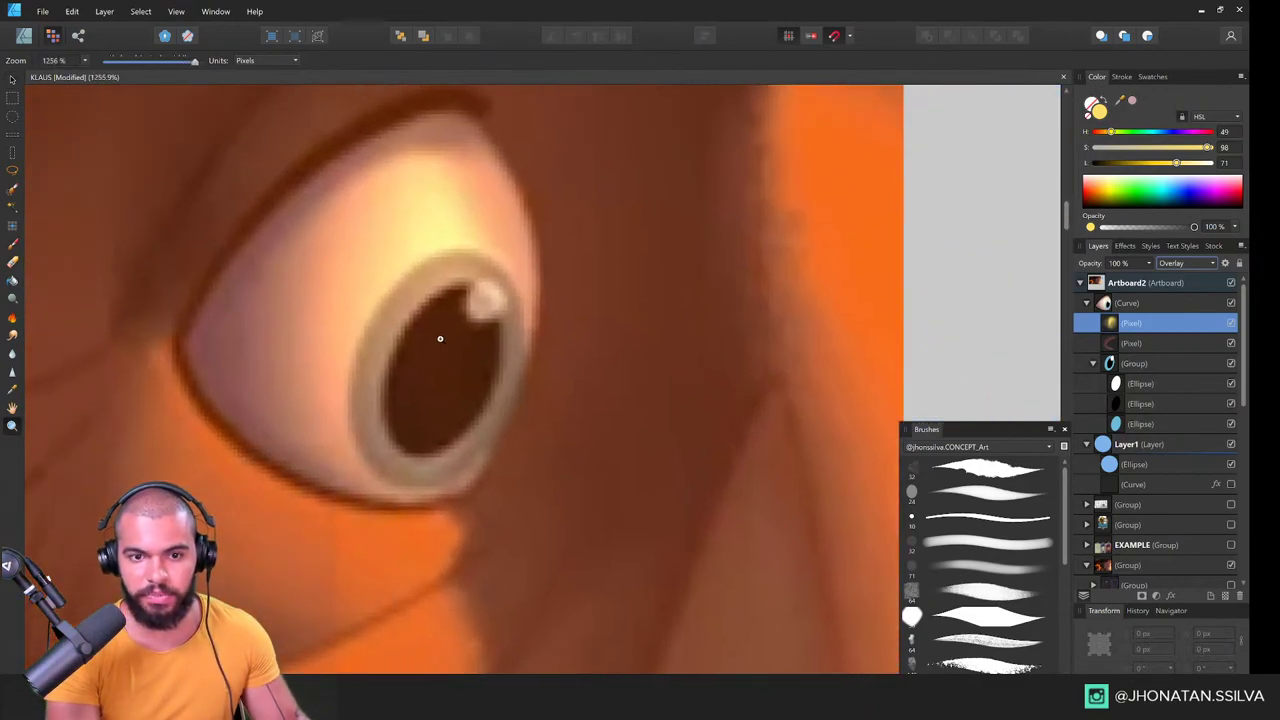
pyautogui.scroll(2, 430, 355)
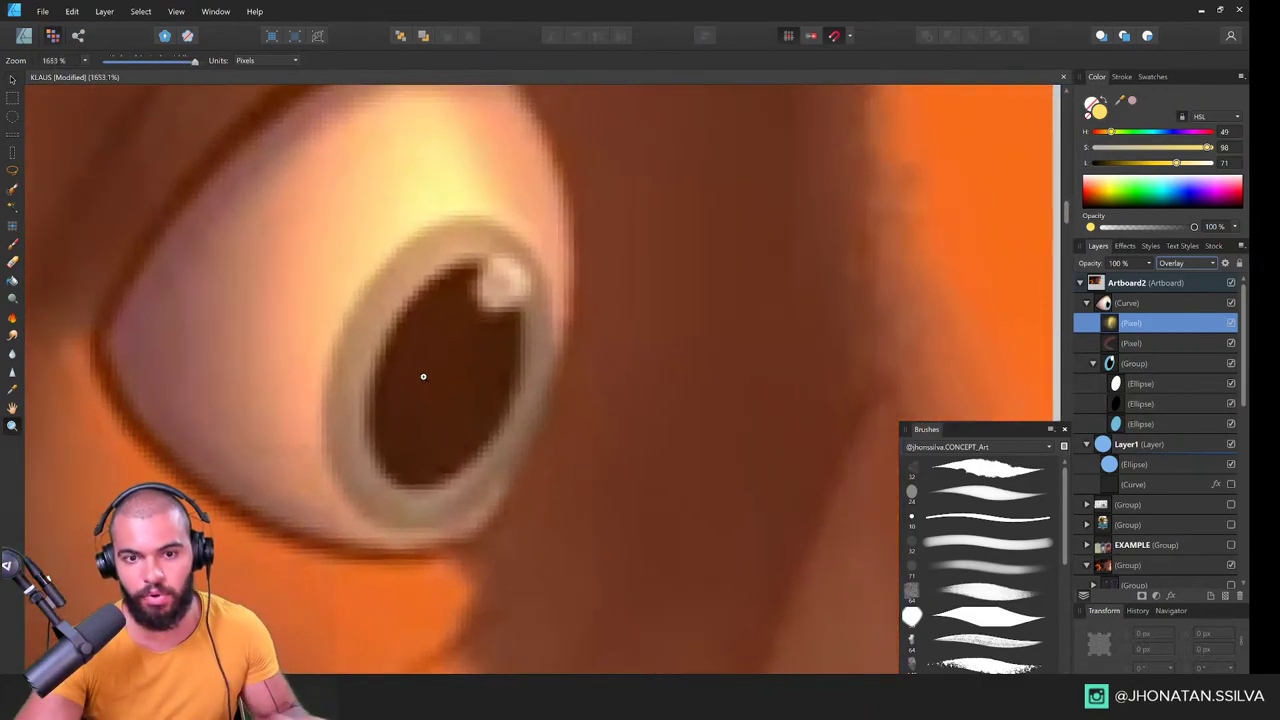
pyautogui.scroll(-3, 423, 376)
pyautogui.hscroll(5, 460, 400)
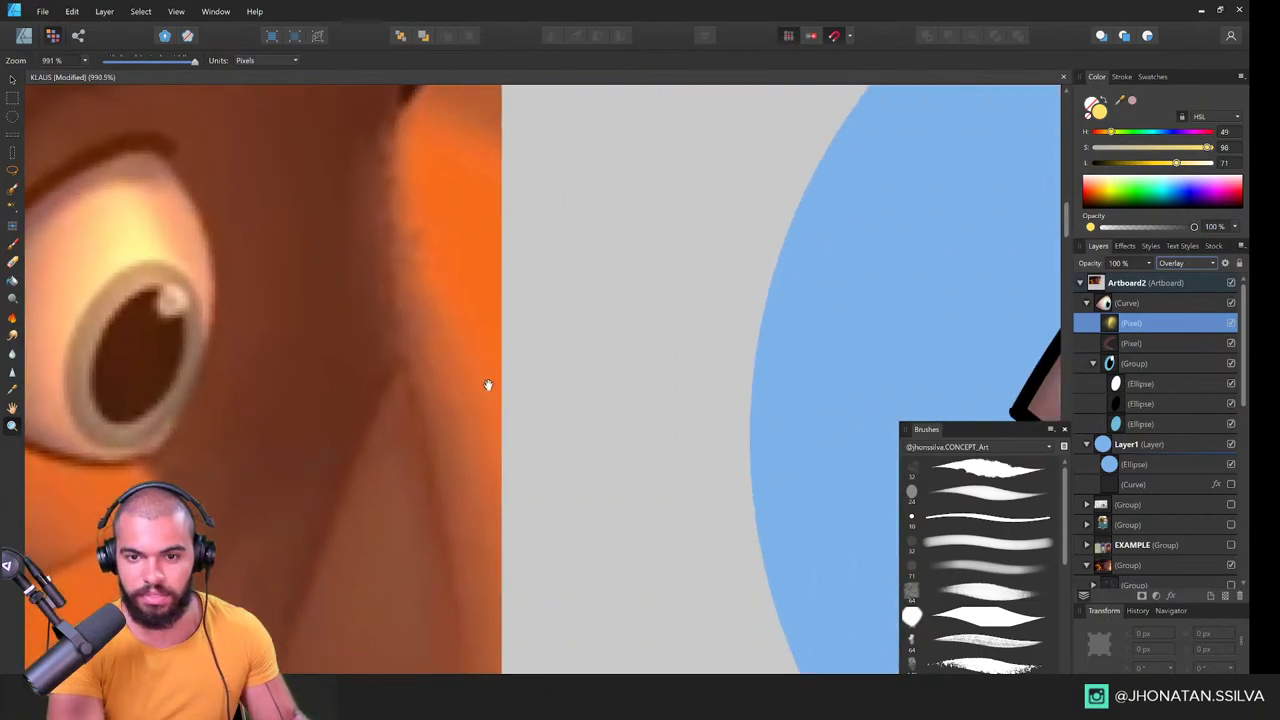
pyautogui.hscroll(10, 487, 385)
# Step: Recolour the pupil ellipse dark brown with hue 24, saturation 25 and luminosity 19
pyautogui.press('v')
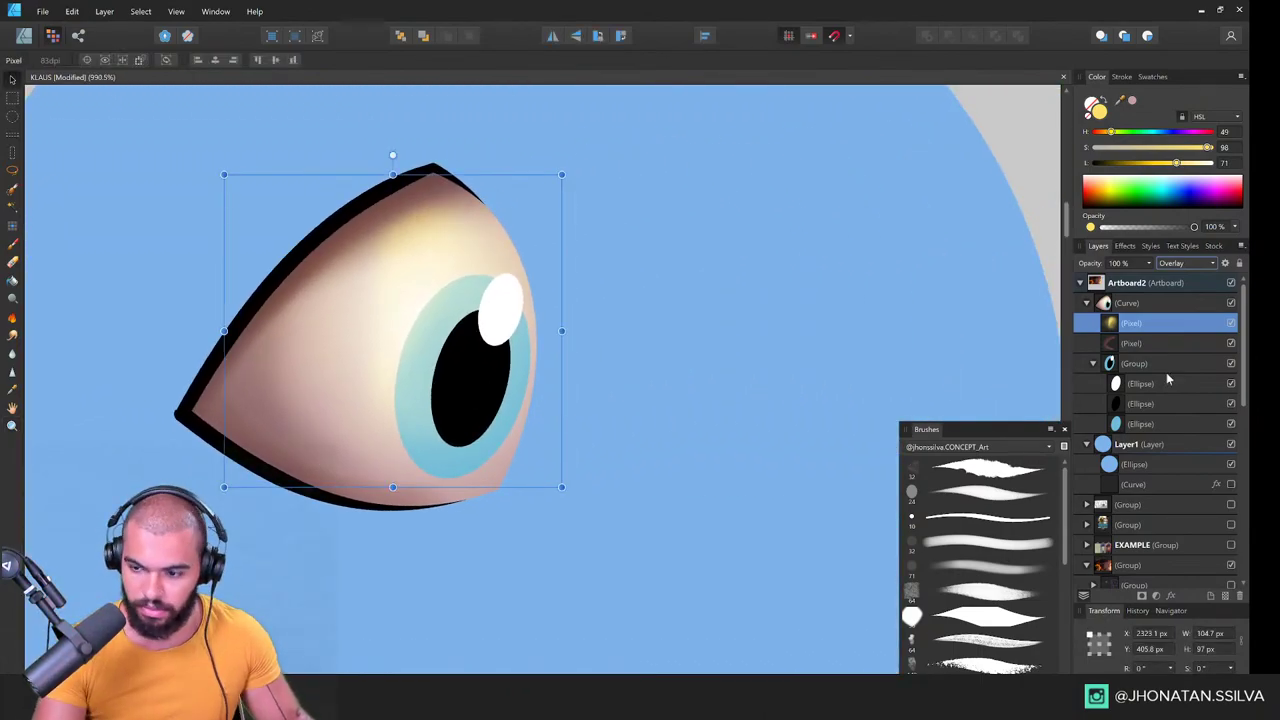
pyautogui.click(1163, 408)
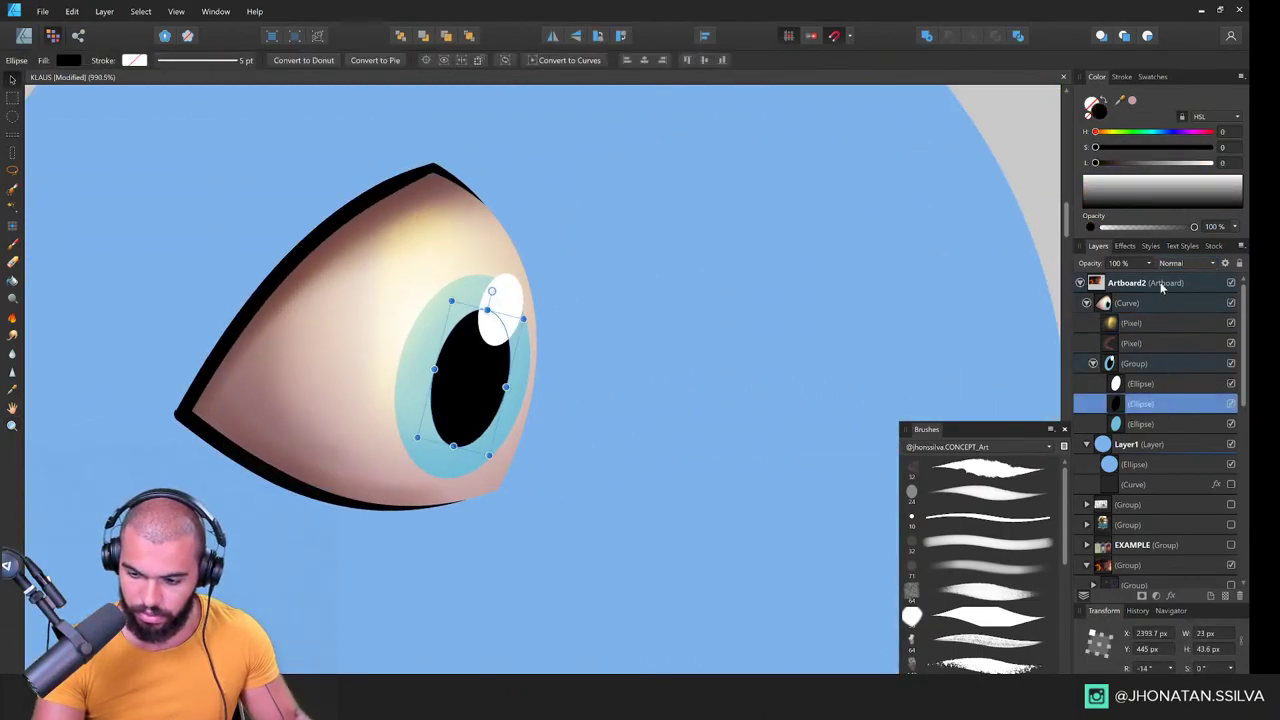
pyautogui.click(1131, 102)
pyautogui.moveTo(1163, 162); pyautogui.dragTo(1103, 132)
pyautogui.moveTo(1169, 147); pyautogui.dragTo(1125, 147)
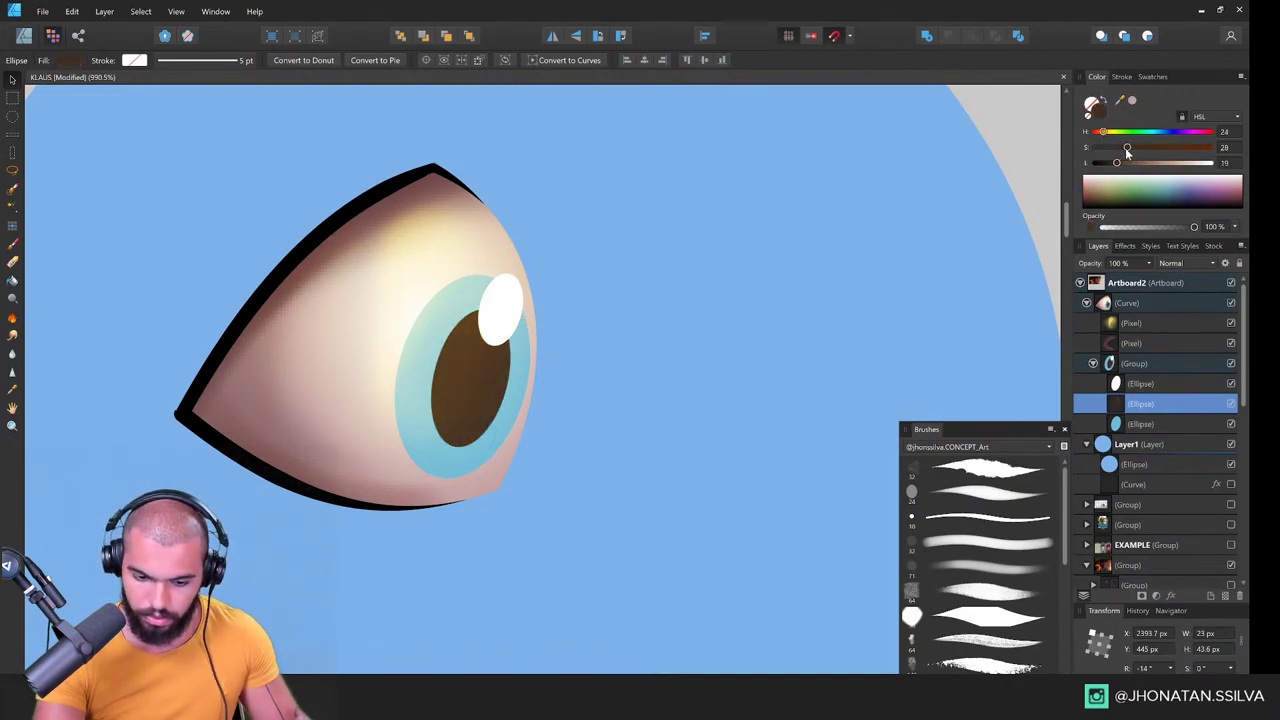
pyautogui.hotkey('ctrl', 'space')
pyautogui.moveTo(590, 414); pyautogui.dragTo(642, 441)
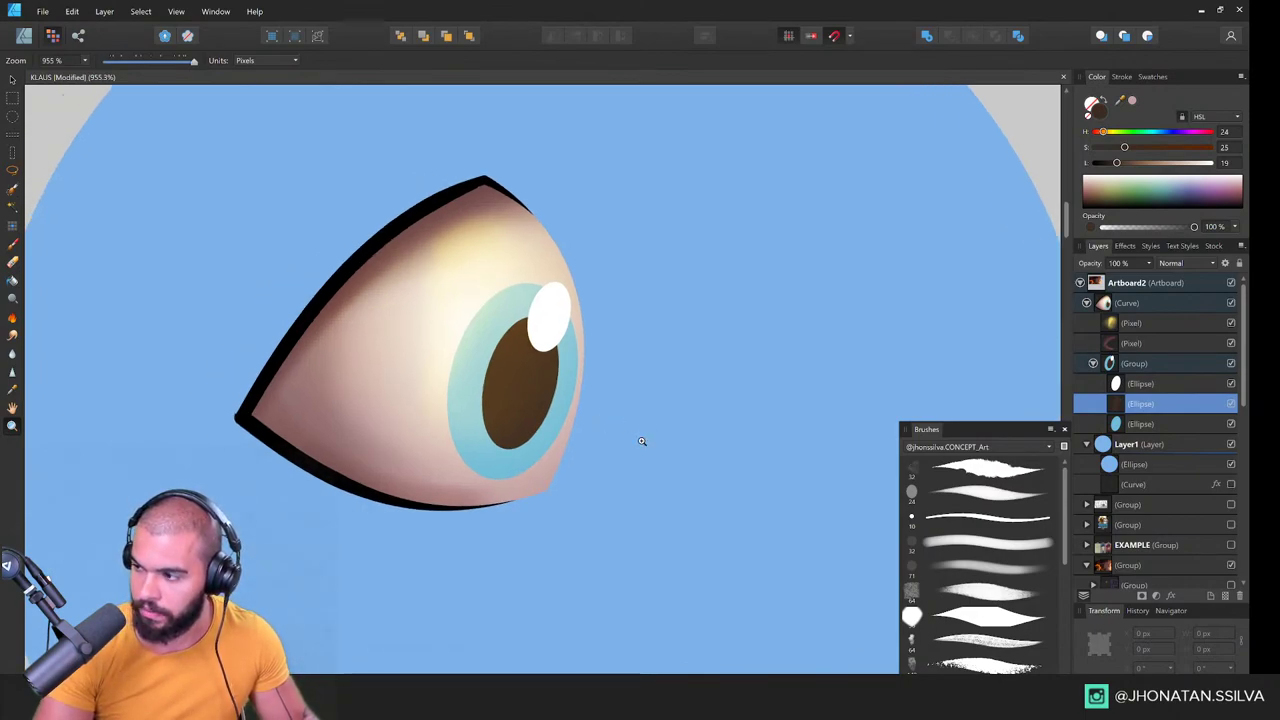
pyautogui.press('v')
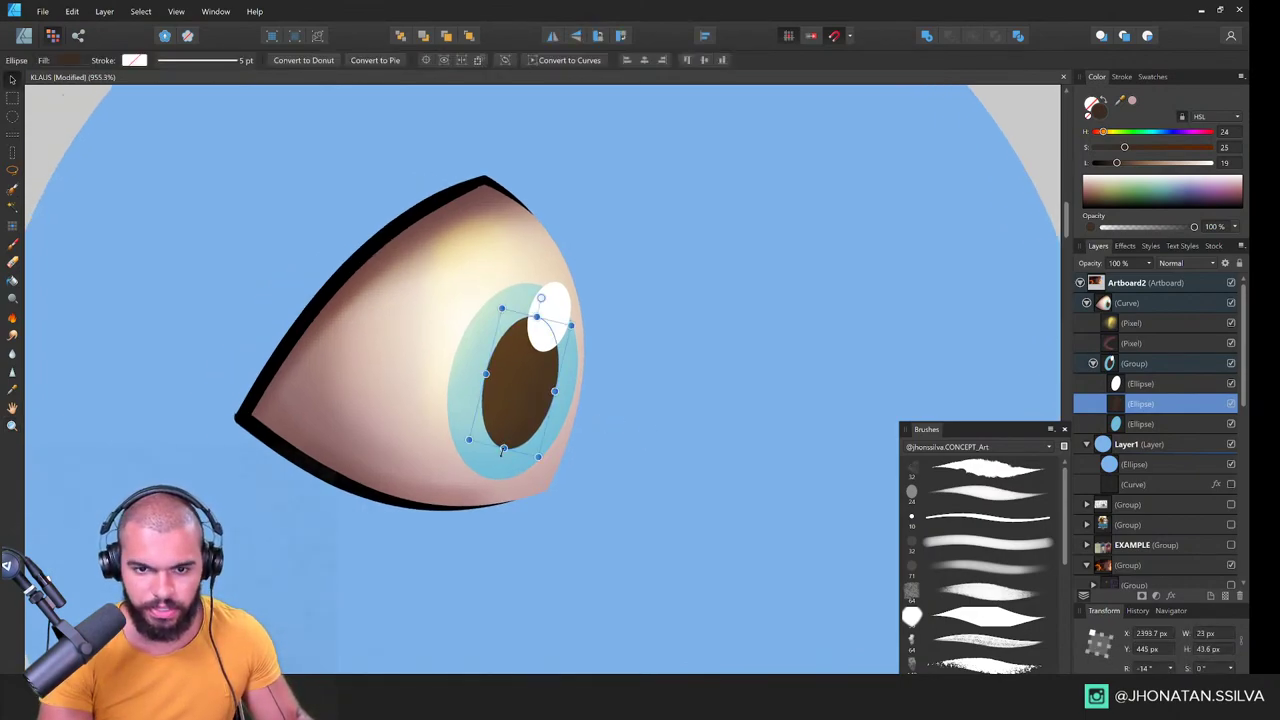
# Step: Lock the yellow Overlay pixel layer, shrink the white highlight ellipse slightly and shift it up towards the iris's upper edge
pyautogui.click(559, 341)
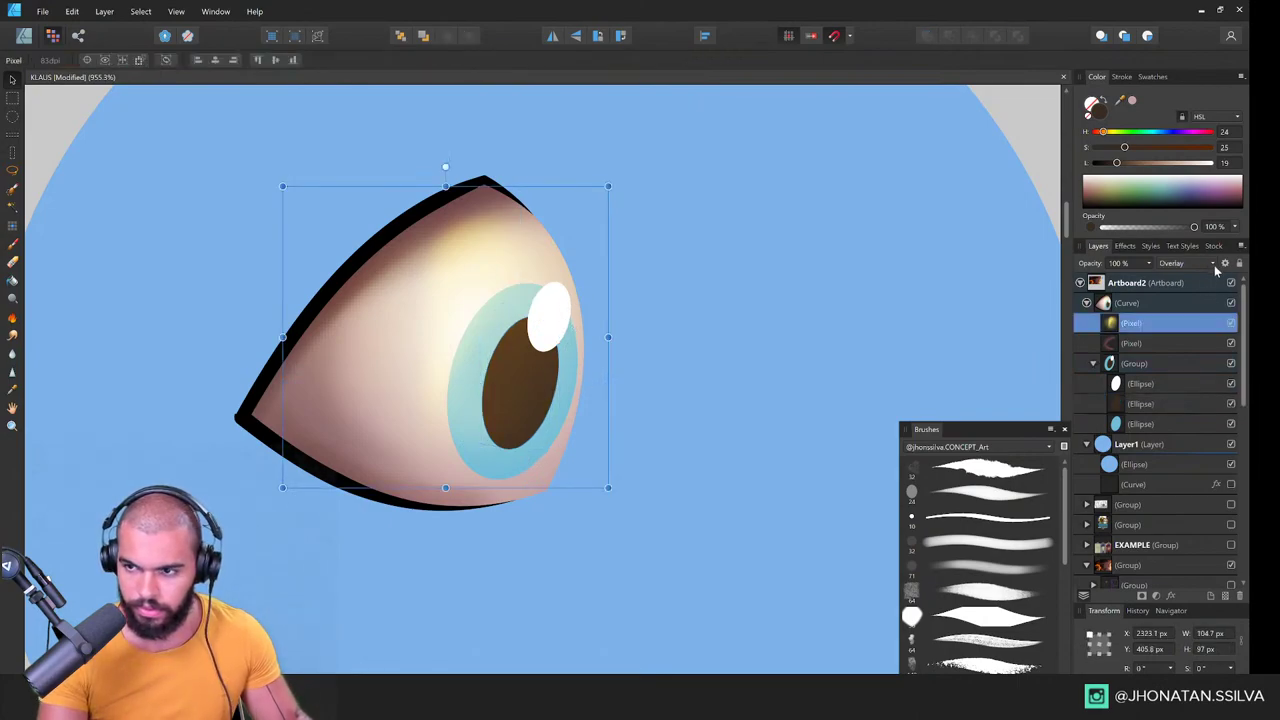
pyautogui.click(1158, 343)
pyautogui.click(1157, 384)
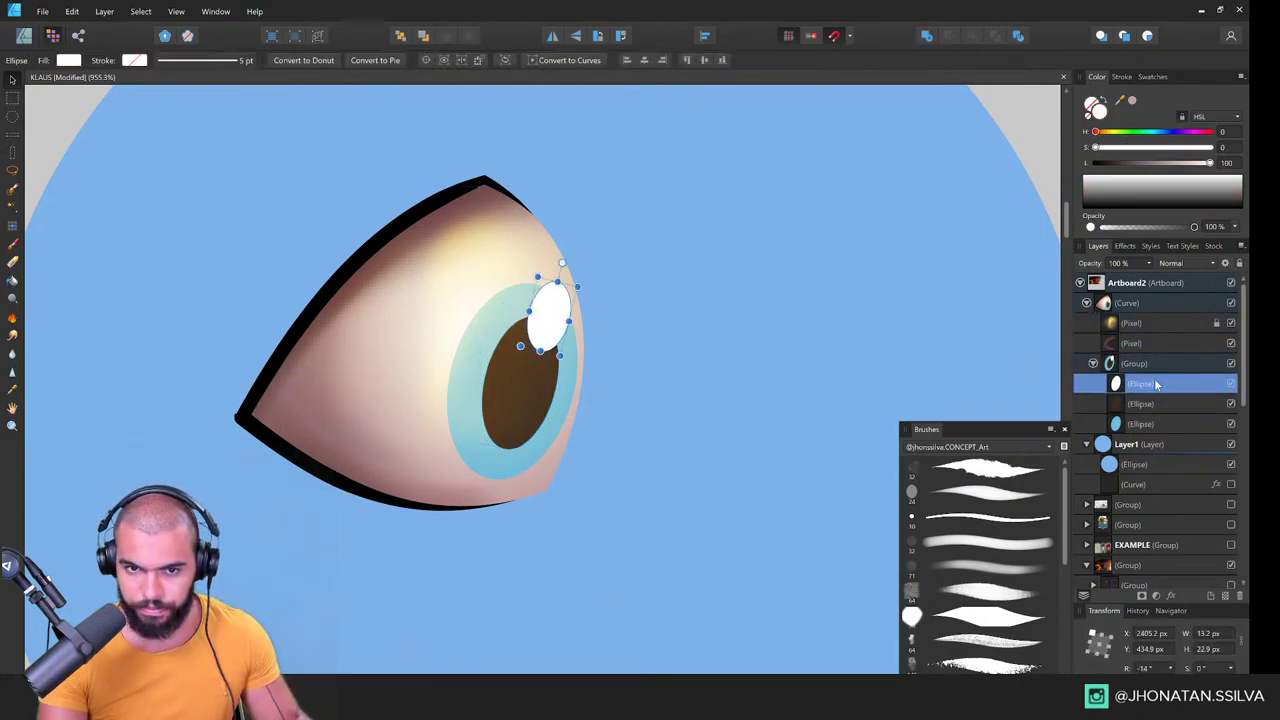
pyautogui.moveTo(576, 288); pyautogui.dragTo(568, 296)
pyautogui.moveTo(545, 320); pyautogui.dragTo(545, 312)
# Step: Compare the overall look of the shaded eye with the bearded man's eye at several zoom levels
pyautogui.press('z')
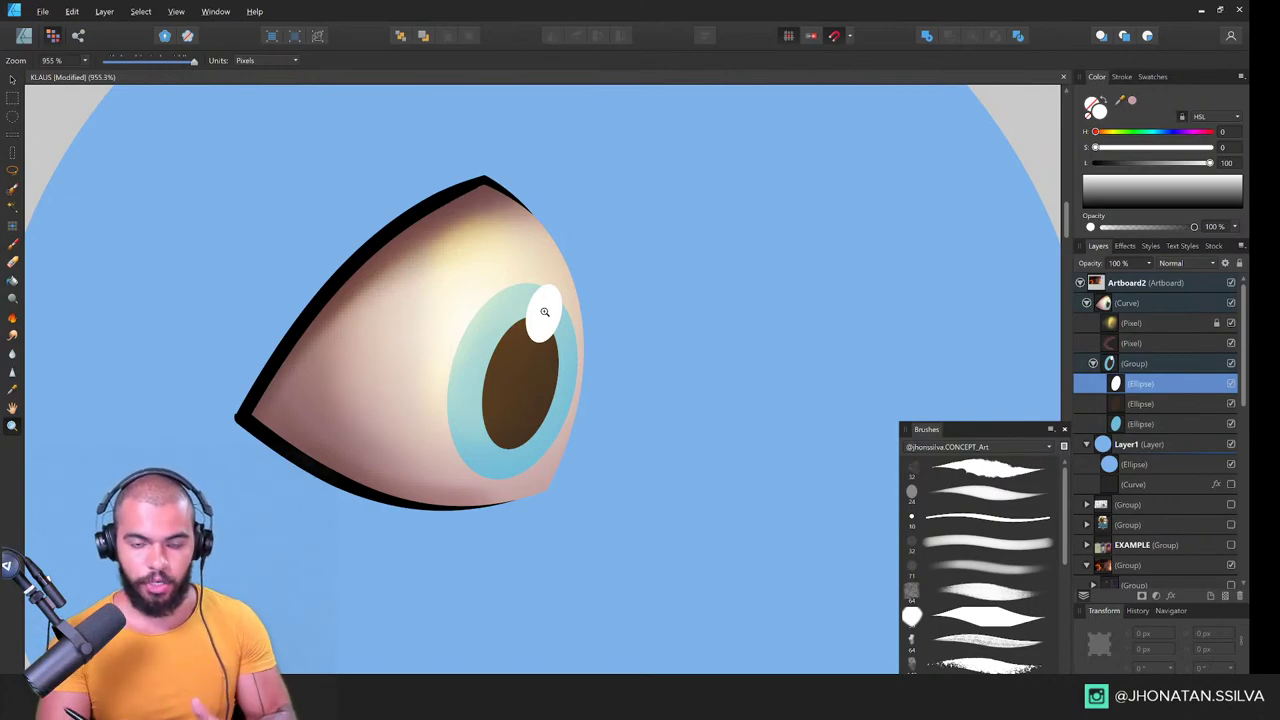
pyautogui.moveTo(597, 381); pyautogui.dragTo(331, 509)
pyautogui.moveTo(486, 444); pyautogui.dragTo(628, 426)
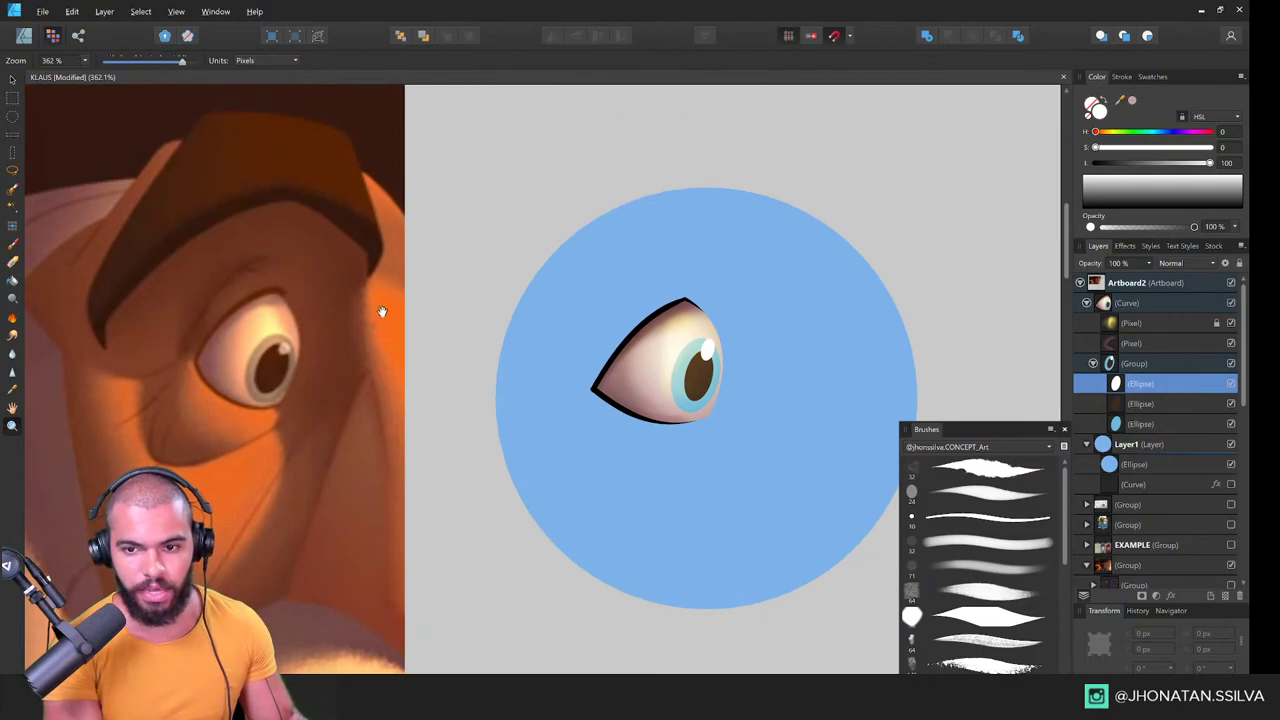
pyautogui.moveTo(381, 312); pyautogui.dragTo(279, 354)
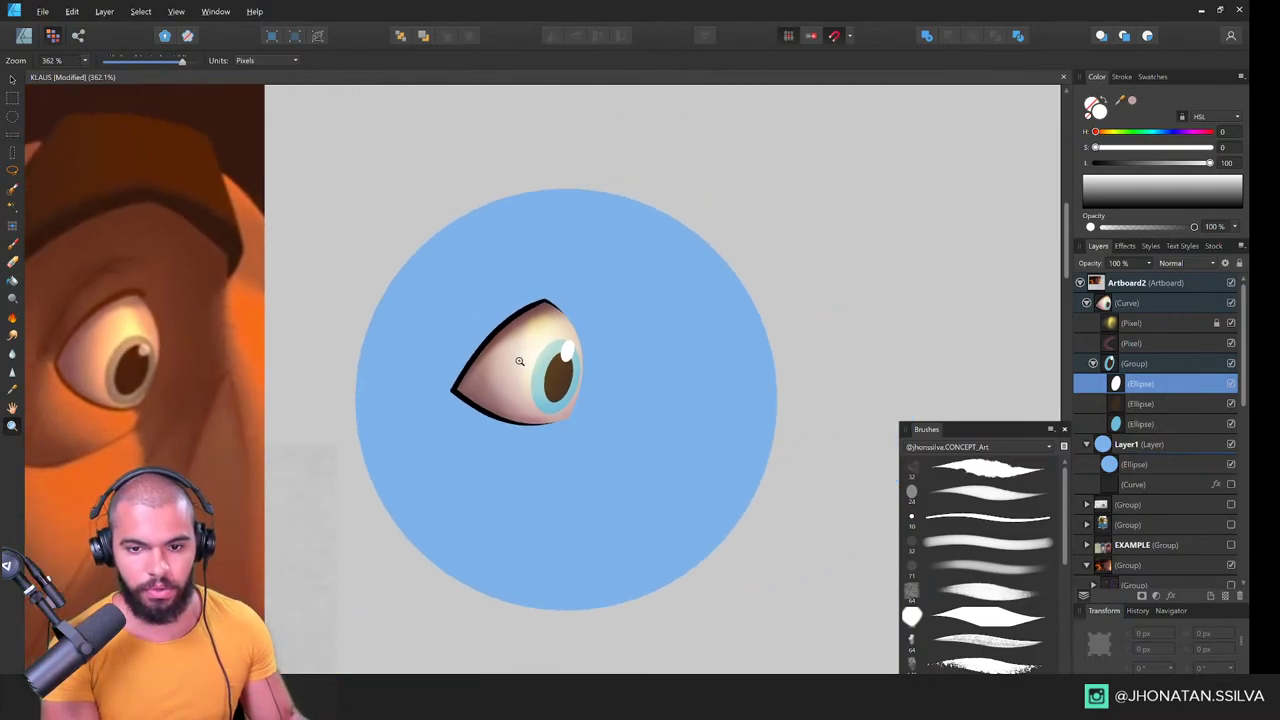
pyautogui.scroll(-1, 519, 361)
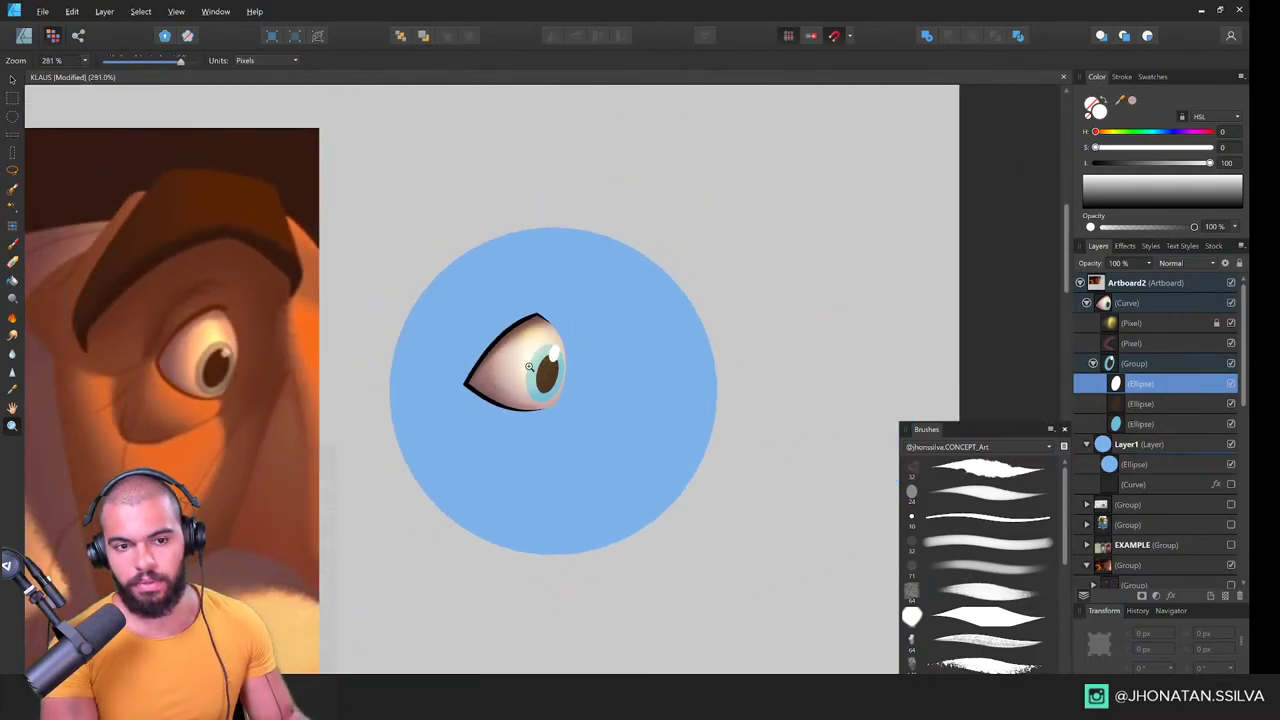
pyautogui.scroll(1, 529, 367)
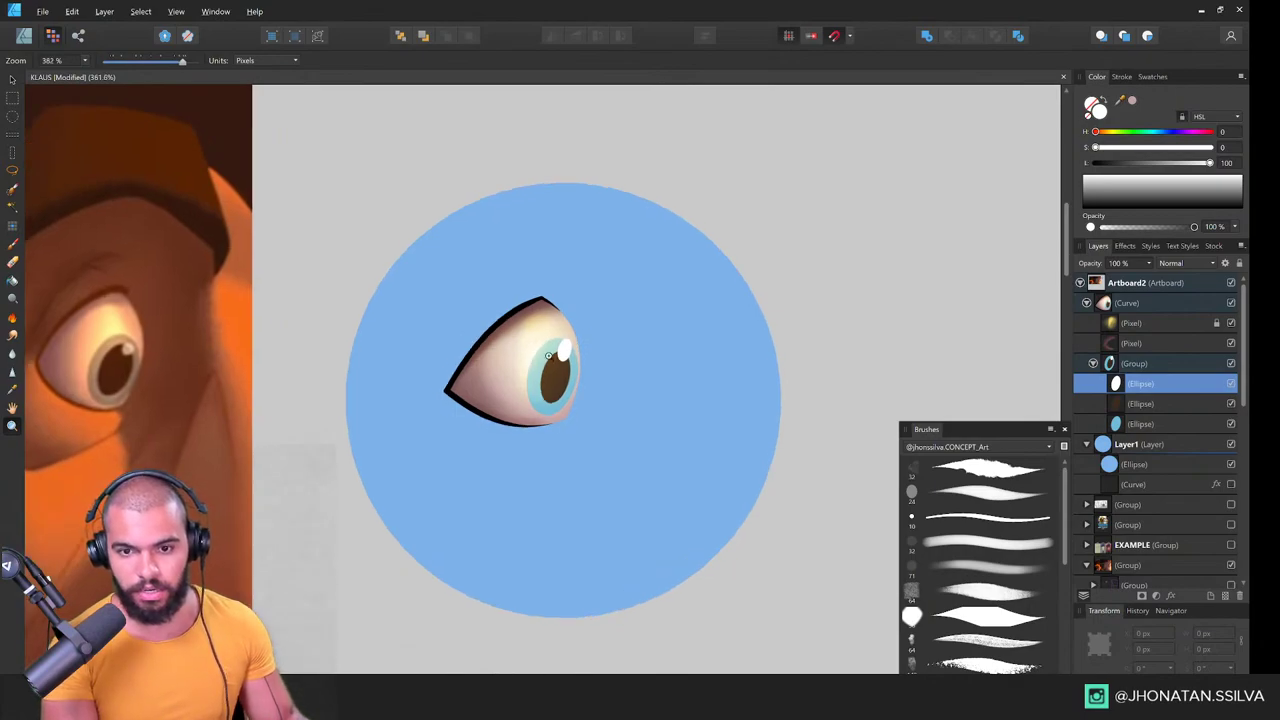
pyautogui.moveTo(498, 357); pyautogui.dragTo(650, 340)
pyautogui.moveTo(535, 338); pyautogui.dragTo(477, 386)
pyautogui.click(453, 393)
pyautogui.press('z')
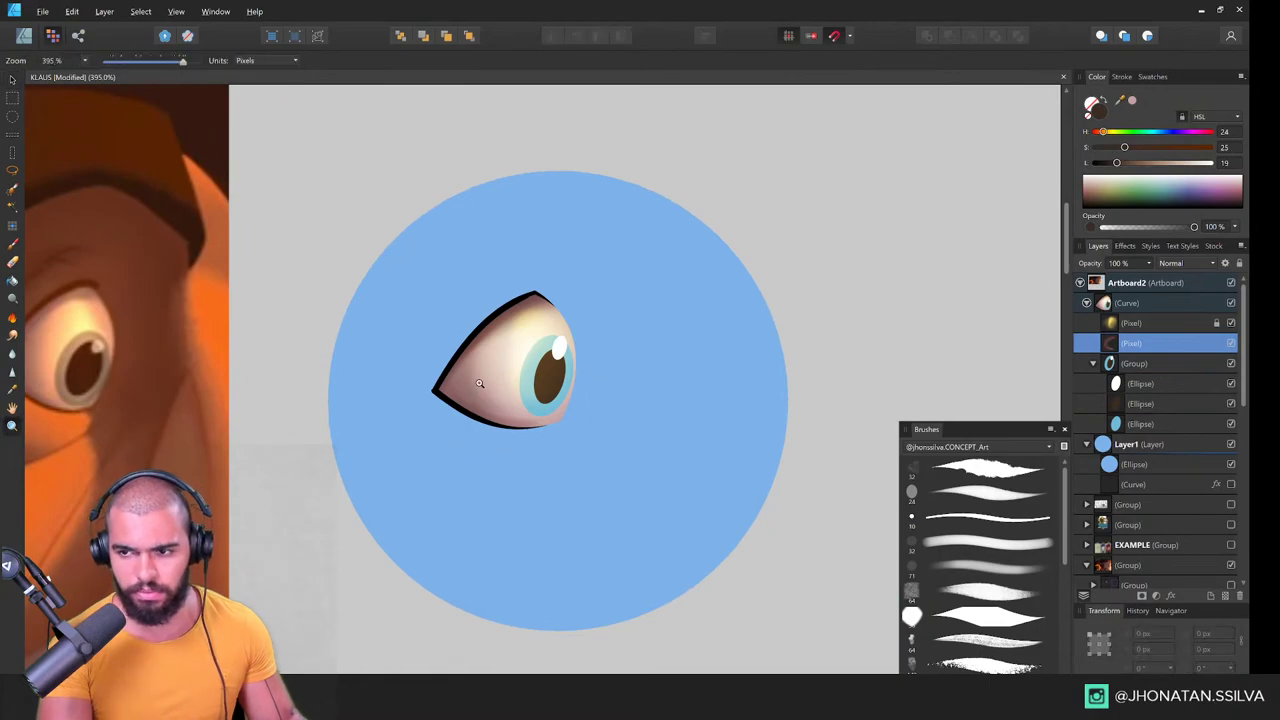
pyautogui.moveTo(552, 346); pyautogui.dragTo(534, 344)
pyautogui.moveTo(507, 300); pyautogui.dragTo(572, 304)
pyautogui.hotkey('ctrl', 'space')
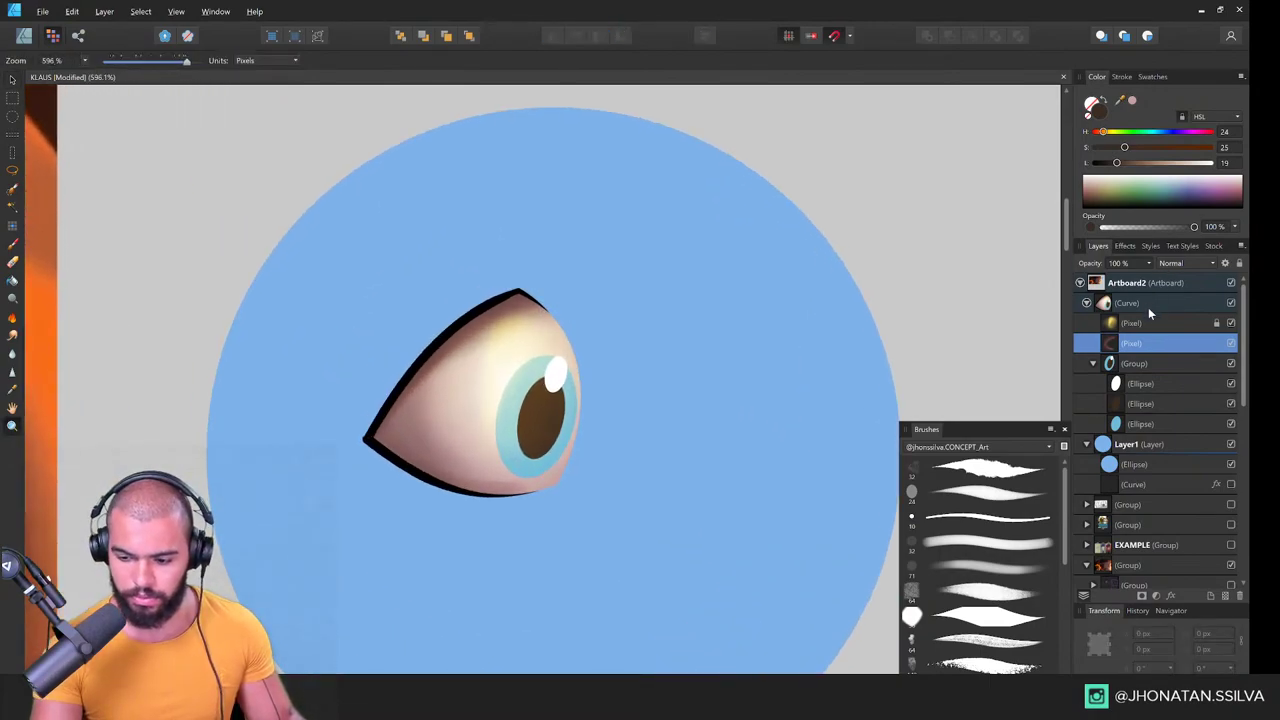
# Step: Round the eye outline's upper corner in the Designer Persona by converting its node to smooth and adjusting its handle
pyautogui.click(1148, 304)
pyautogui.scroll(2, 502, 327)
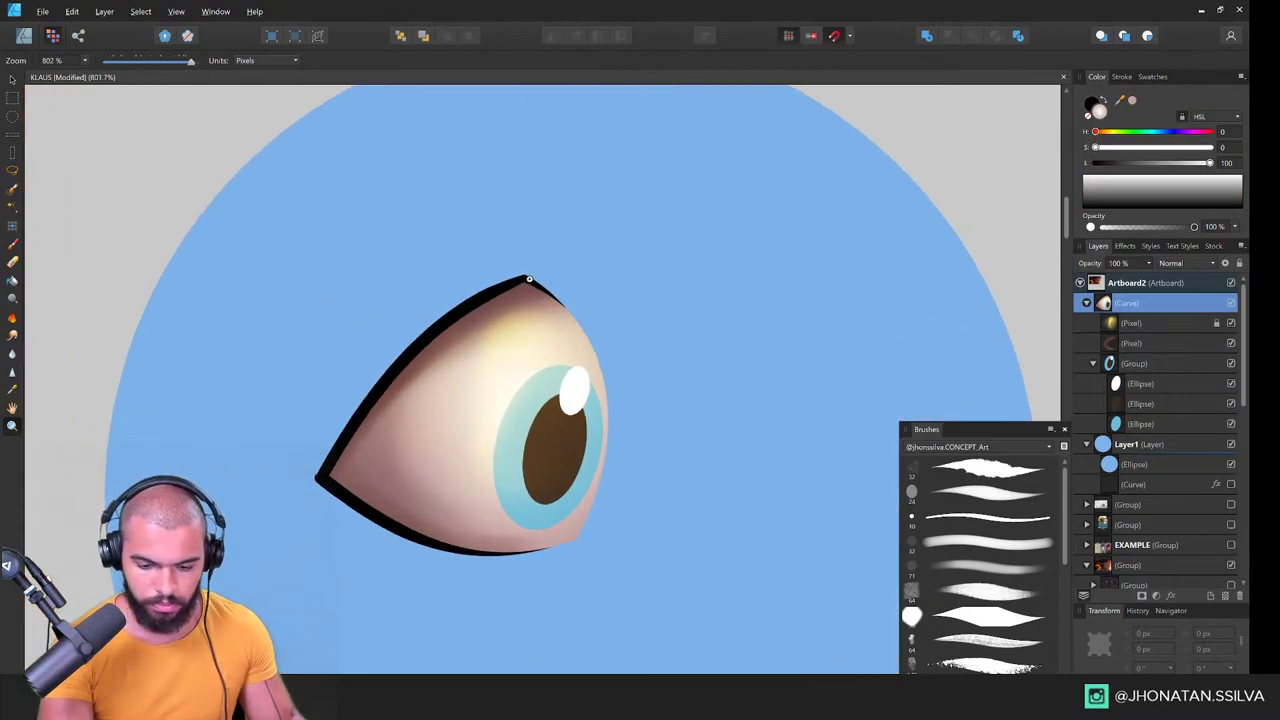
pyautogui.click(25, 37)
pyautogui.scroll(2, 563, 303)
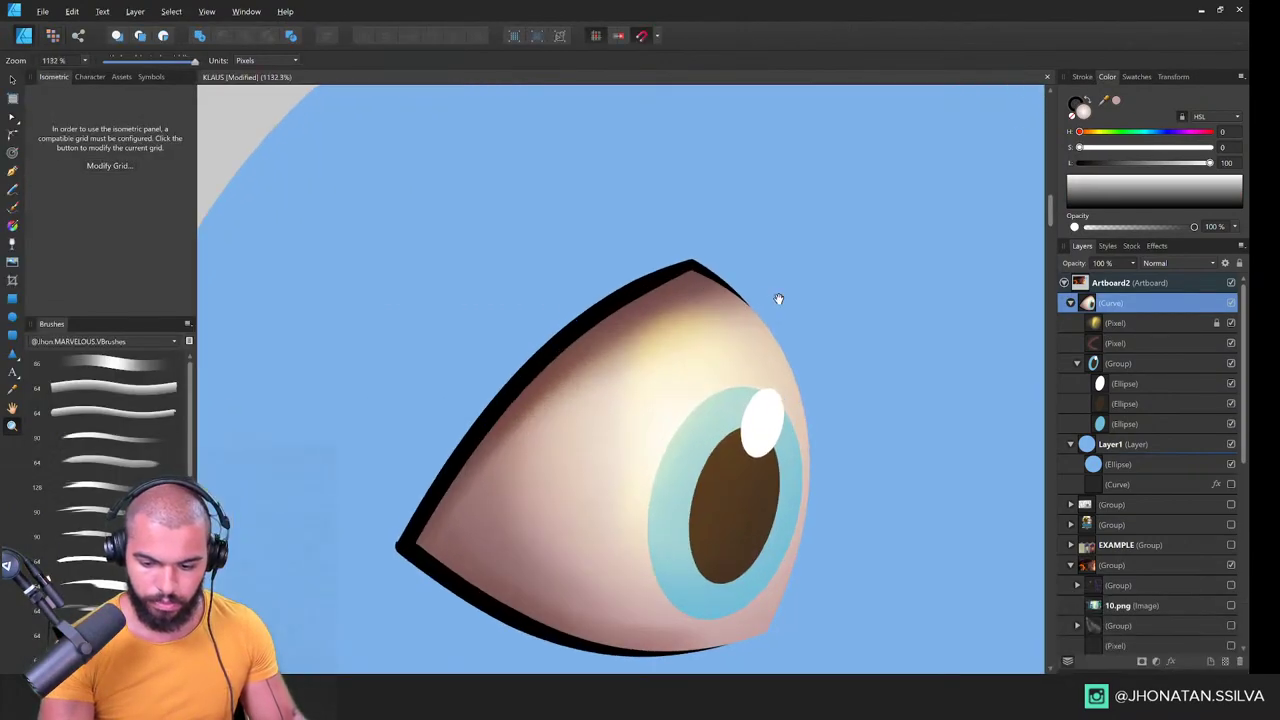
pyautogui.click(608, 251)
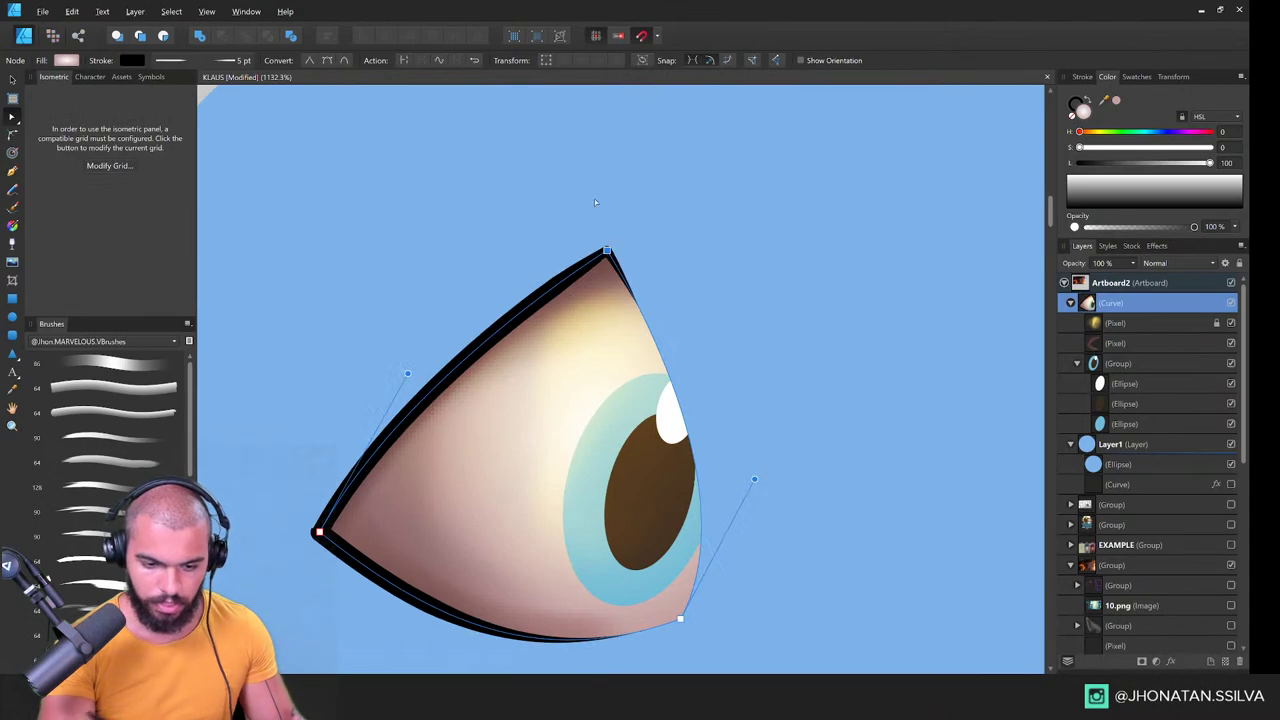
pyautogui.click(344, 60)
pyautogui.moveTo(672, 263); pyautogui.dragTo(732, 271)
pyautogui.moveTo(638, 272); pyautogui.dragTo(618, 172)
# Step: Round the eye outline's left corner by converting its node to smooth and adjusting its handle
pyautogui.click(299, 430)
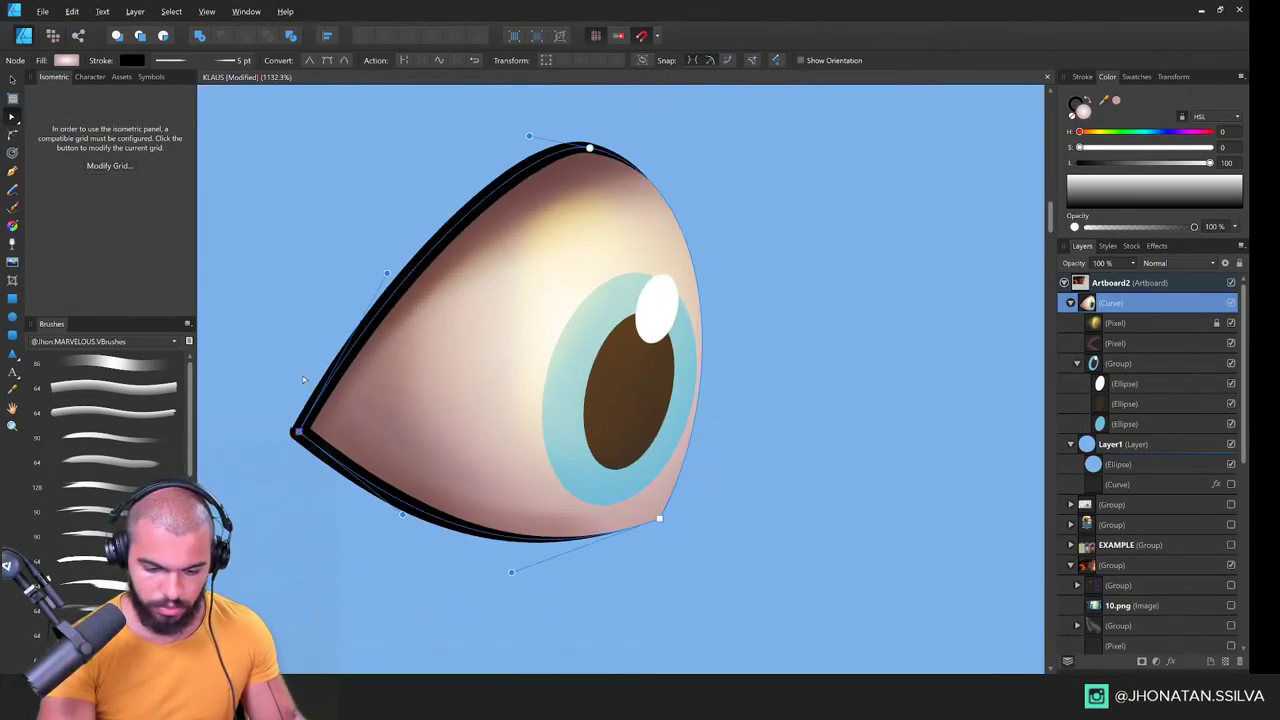
pyautogui.click(340, 60)
pyautogui.moveTo(310, 492); pyautogui.dragTo(306, 465)
pyautogui.moveTo(620, 377); pyautogui.dragTo(572, 368)
# Step: Shade the blue iris ellipse with a linear gradient running from its pale upper part to a deeper blue at the lower edge
pyautogui.press('v')
pyautogui.click(588, 400)
pyautogui.click(573, 485)
pyautogui.scroll(-1, 573, 485)
pyautogui.press('g')
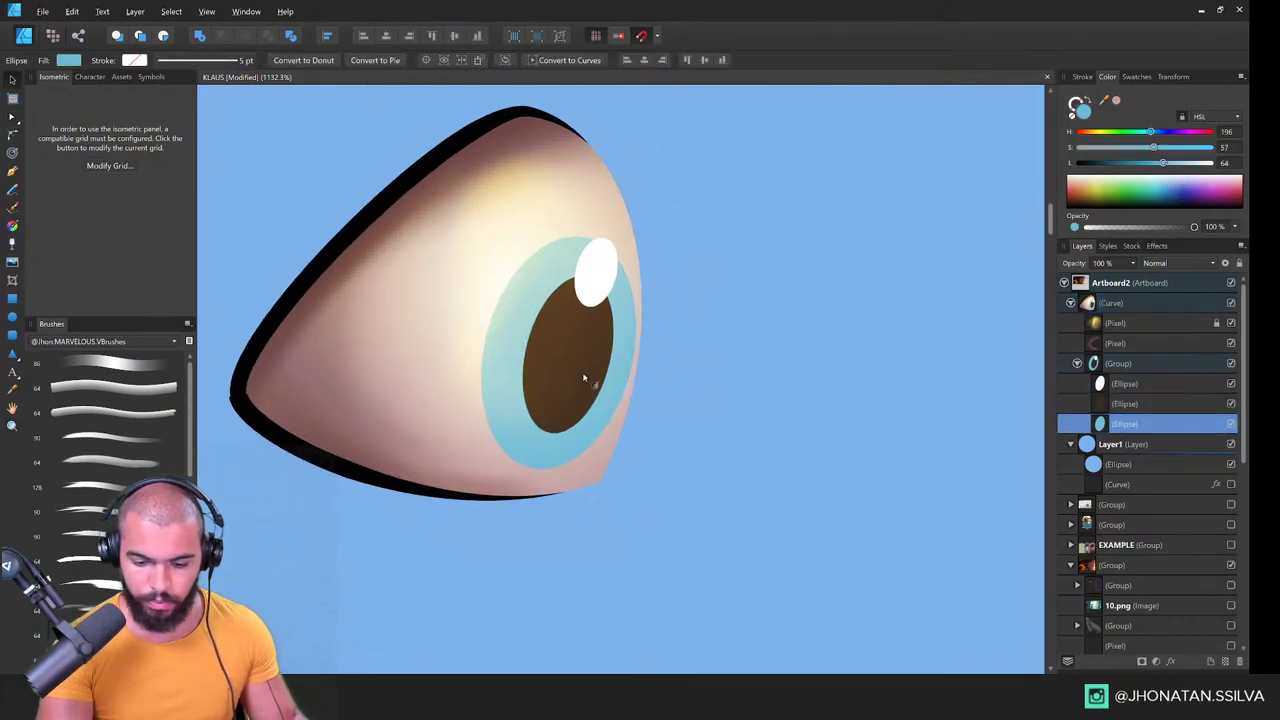
pyautogui.moveTo(573, 288); pyautogui.dragTo(598, 445)
pyautogui.moveTo(573, 288); pyautogui.dragTo(555, 281)
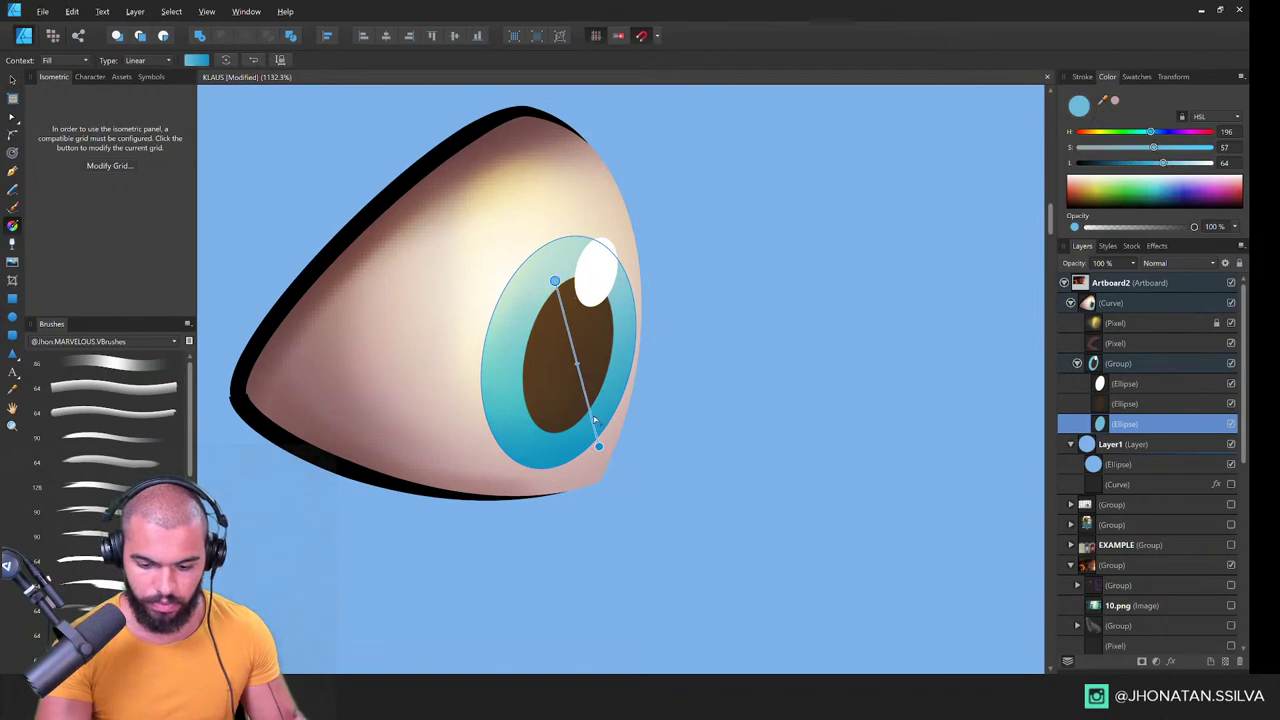
pyautogui.moveTo(599, 444); pyautogui.dragTo(606, 440)
pyautogui.moveTo(1150, 132); pyautogui.dragTo(1156, 131)
# Step: Duplicate the complete eye to its right and send the copy behind the original
pyautogui.press('z')
pyautogui.moveTo(652, 365); pyautogui.dragTo(620, 417)
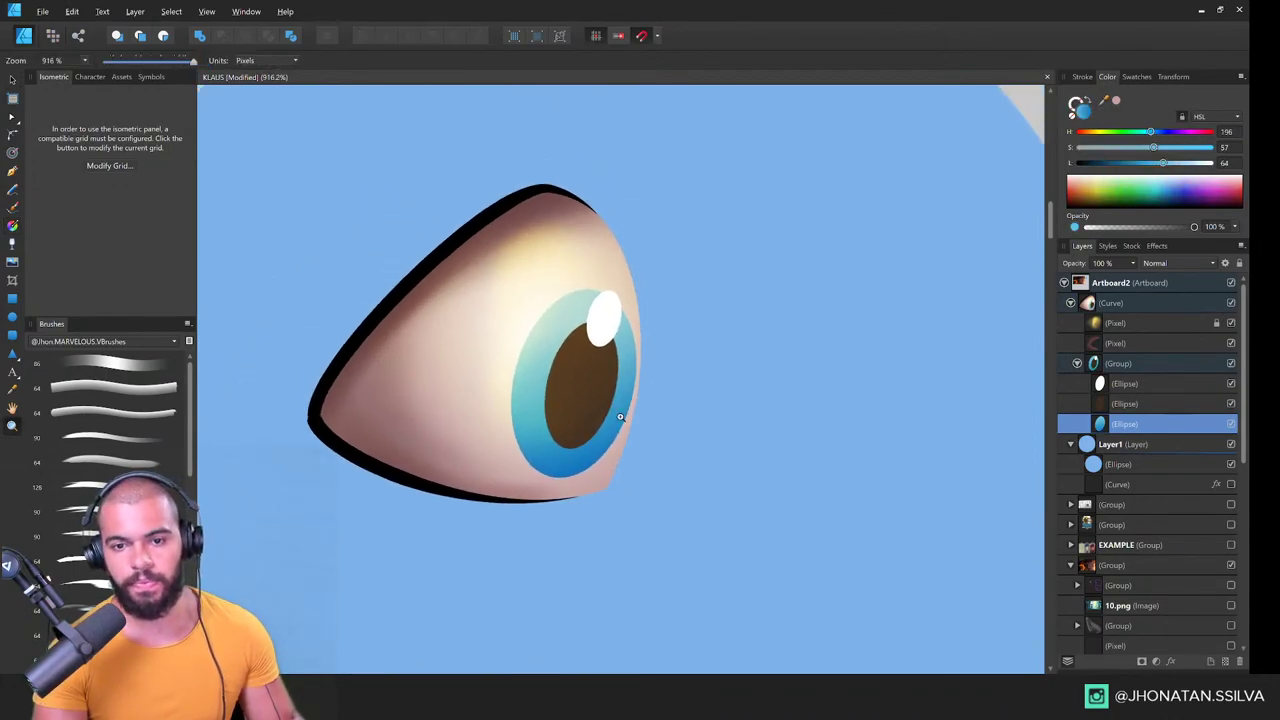
pyautogui.moveTo(635, 367)
pyautogui.mouseDown()
pyautogui.moveTo(544, 371)
pyautogui.moveTo(523, 413)
pyautogui.mouseUp()
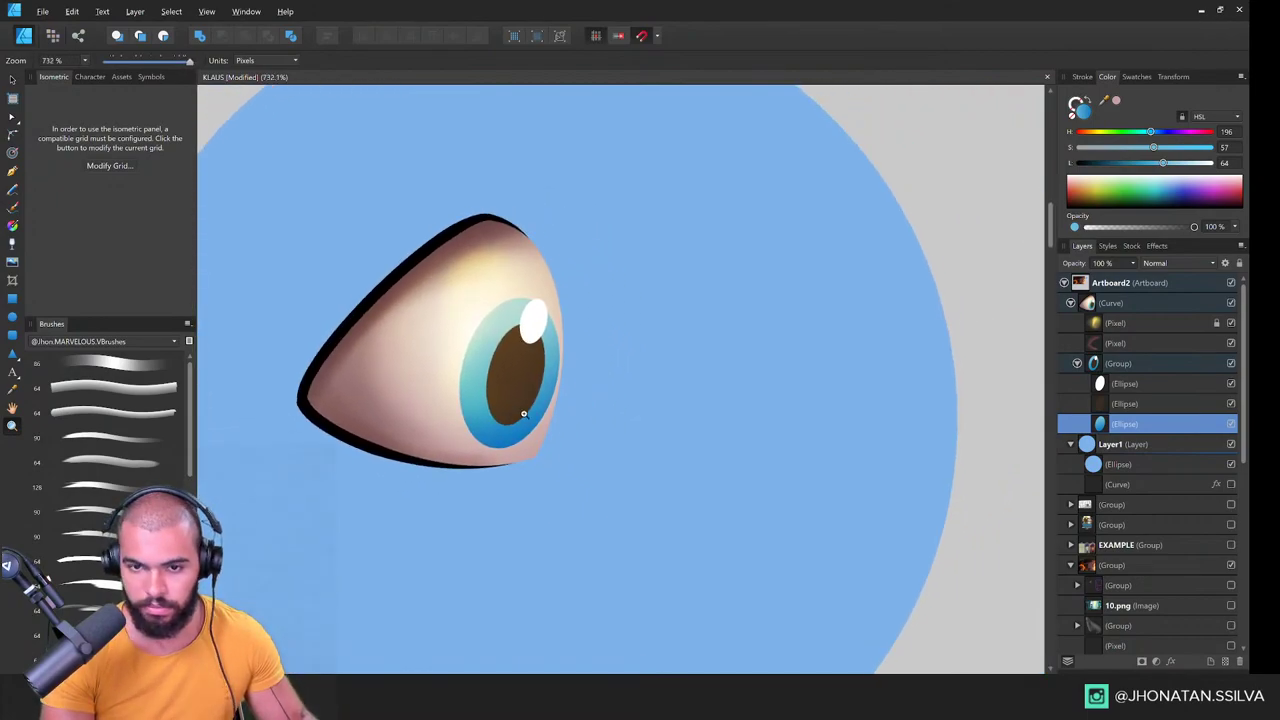
pyautogui.click(1071, 303)
pyautogui.click(1118, 303)
pyautogui.press('v')
pyautogui.moveTo(474, 384); pyautogui.dragTo(626, 357)
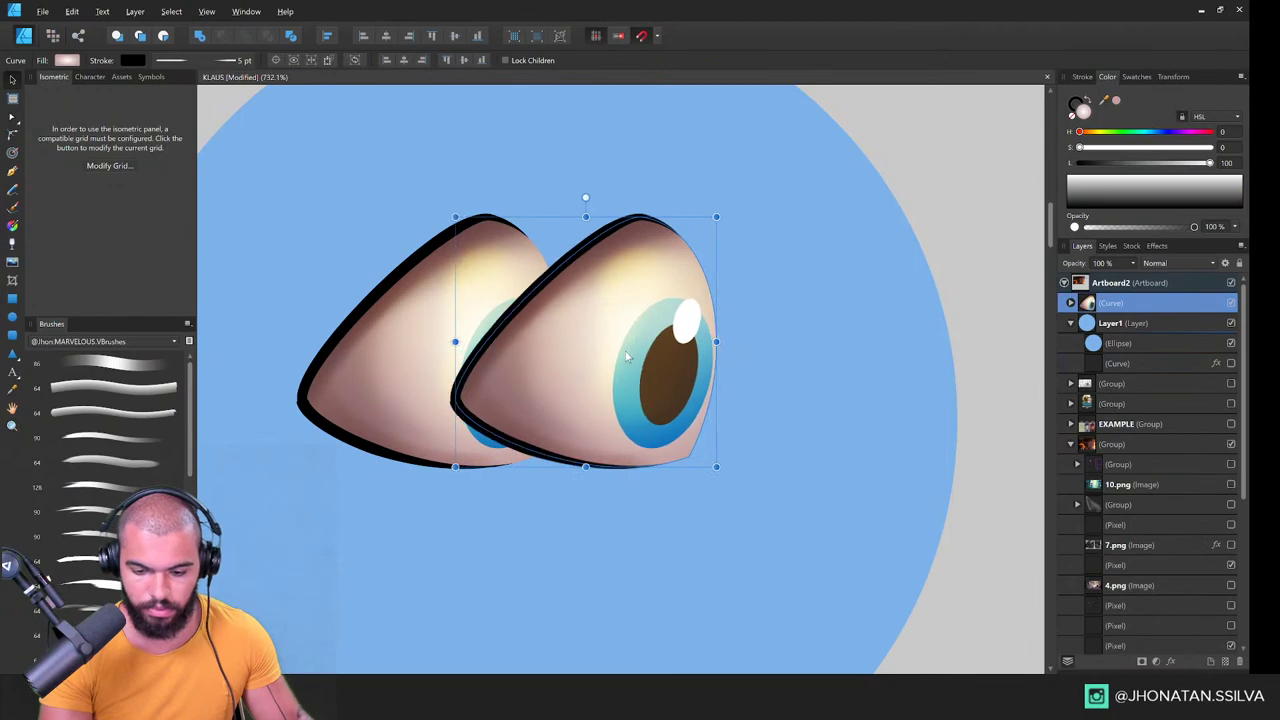
pyautogui.hotkey('ctrl', '[')
# Step: Draw a rounded freehand head shape with the Pencil tool around both eyes and send it behind them
pyautogui.moveTo(645, 410)
pyautogui.mouseDown()
pyautogui.moveTo(618, 410)
pyautogui.moveTo(654, 411)
pyautogui.moveTo(578, 363)
pyautogui.mouseUp()
pyautogui.press('space')
pyautogui.hotkey('ctrl', 'space')
pyautogui.press('n')
pyautogui.press('space')
pyautogui.moveTo(676, 249)
pyautogui.mouseDown()
pyautogui.moveTo(706, 279)
pyautogui.moveTo(372, 203)
pyautogui.moveTo(640, 560)
pyautogui.moveTo(706, 284)
pyautogui.mouseUp()
pyautogui.press('a')
pyautogui.hotkey('ctrl', '[')
# Step: Reshape the head's right edge so it bulges smoothly past the second eye
pyautogui.press('v')
pyautogui.moveTo(660, 232); pyautogui.dragTo(689, 226)
pyautogui.press('a')
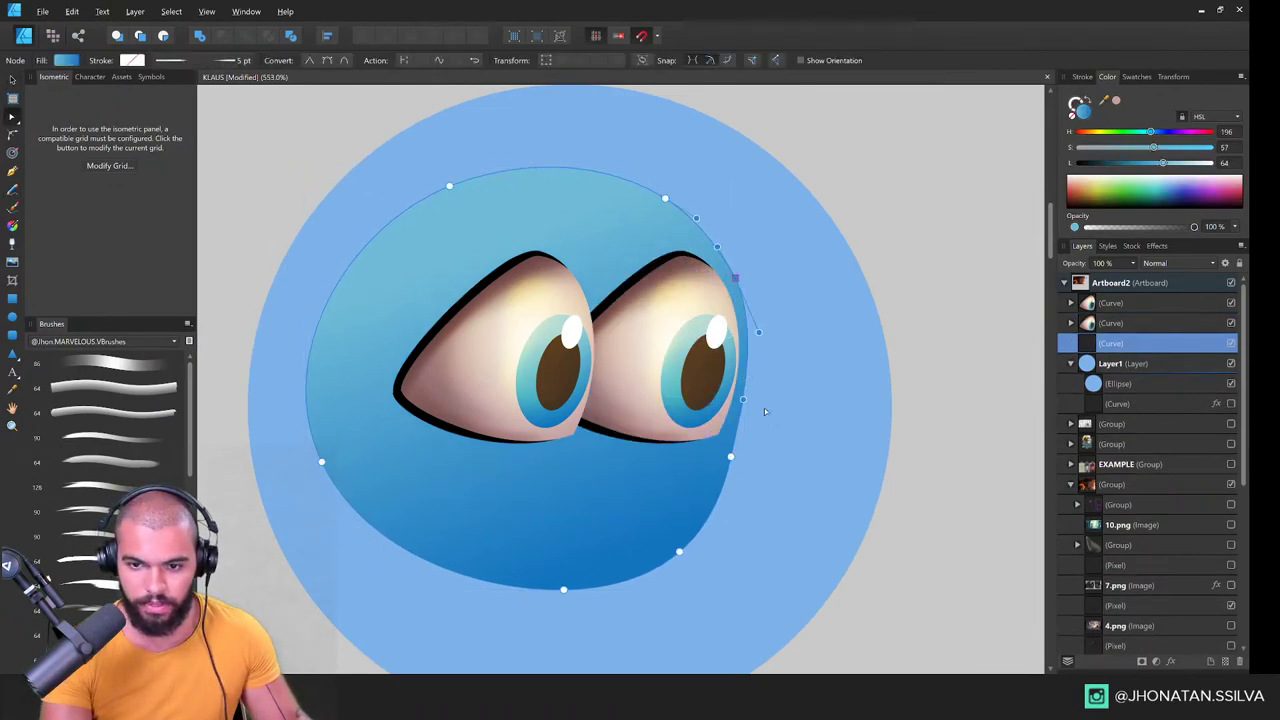
pyautogui.moveTo(731, 460); pyautogui.dragTo(760, 396)
pyautogui.moveTo(738, 446); pyautogui.dragTo(748, 443)
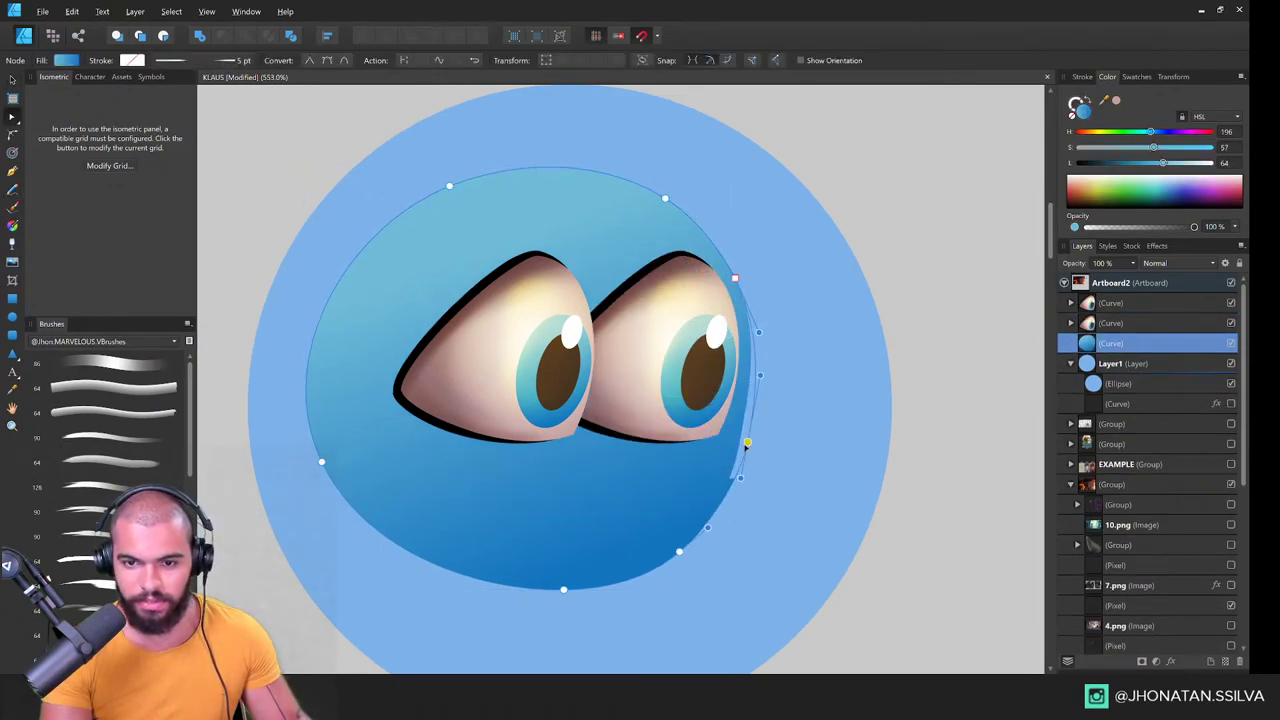
# Step: Recolour the head shape red with hue 0 and shade it with an elliptical gradient that darkens towards the edges
pyautogui.press('v')
pyautogui.moveTo(1102, 132); pyautogui.dragTo(1080, 141)
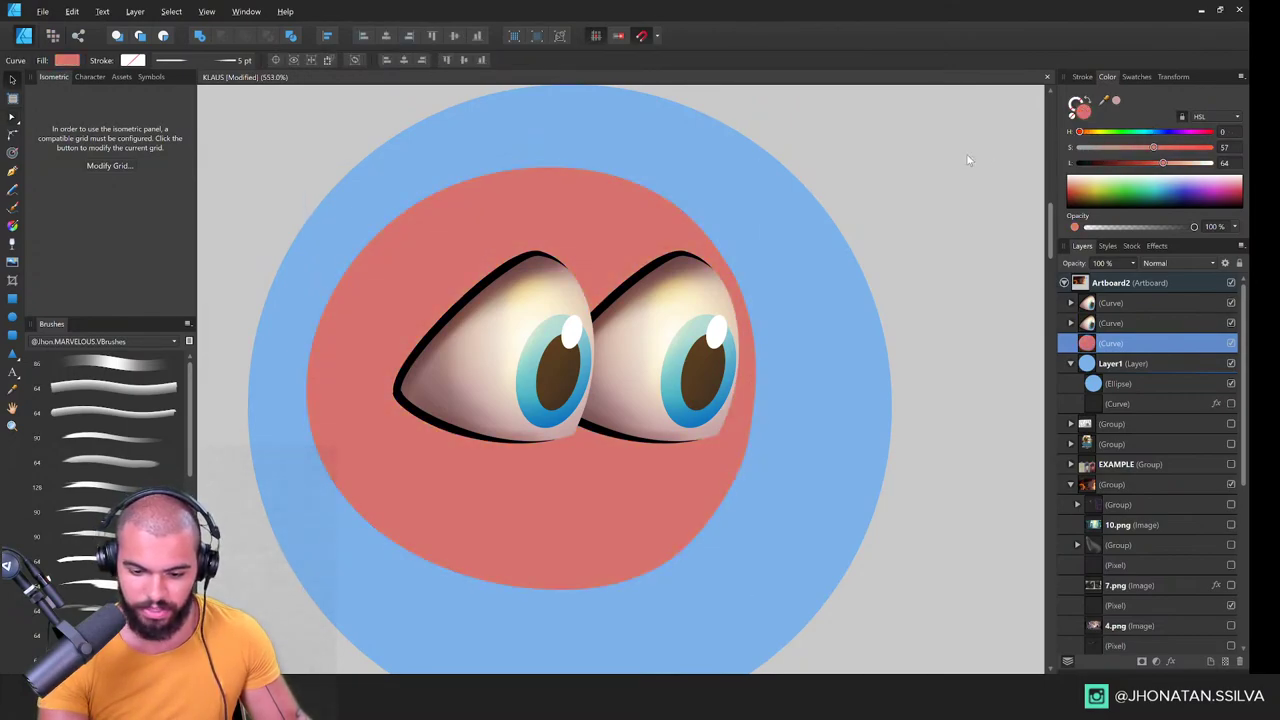
pyautogui.press('g')
pyautogui.moveTo(540, 258); pyautogui.dragTo(316, 545)
pyautogui.click(144, 58)
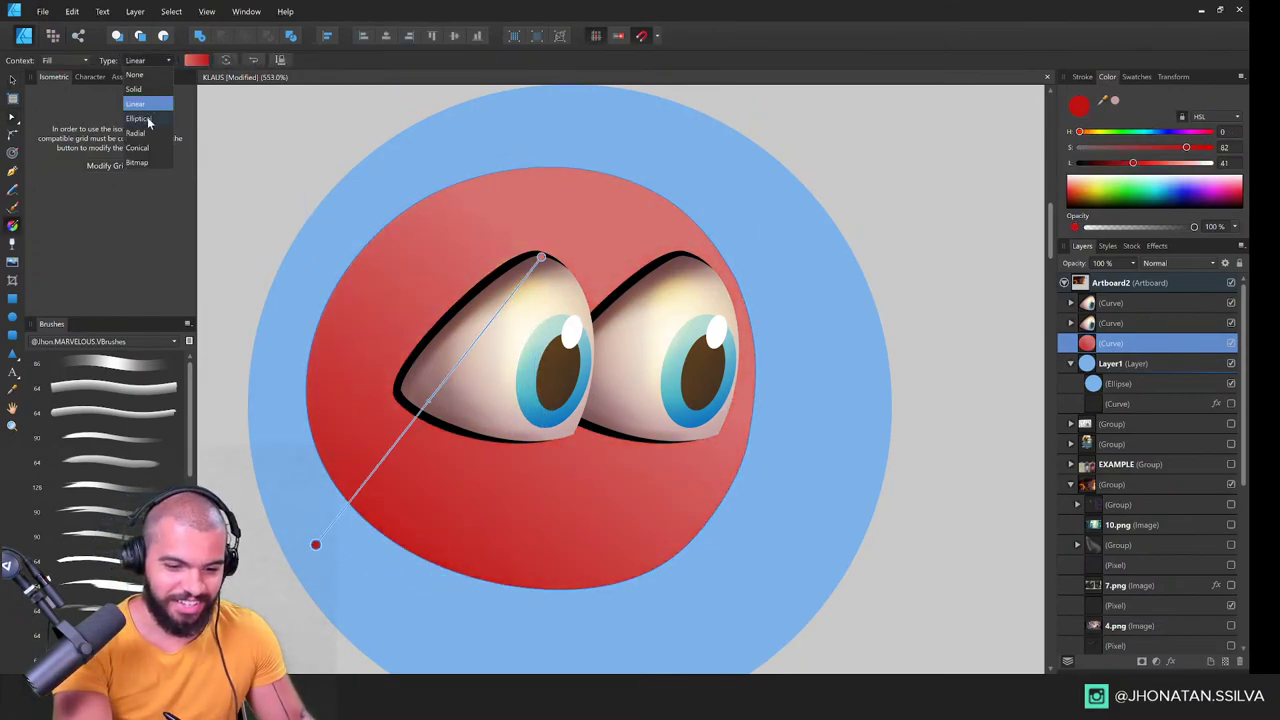
pyautogui.click(149, 119)
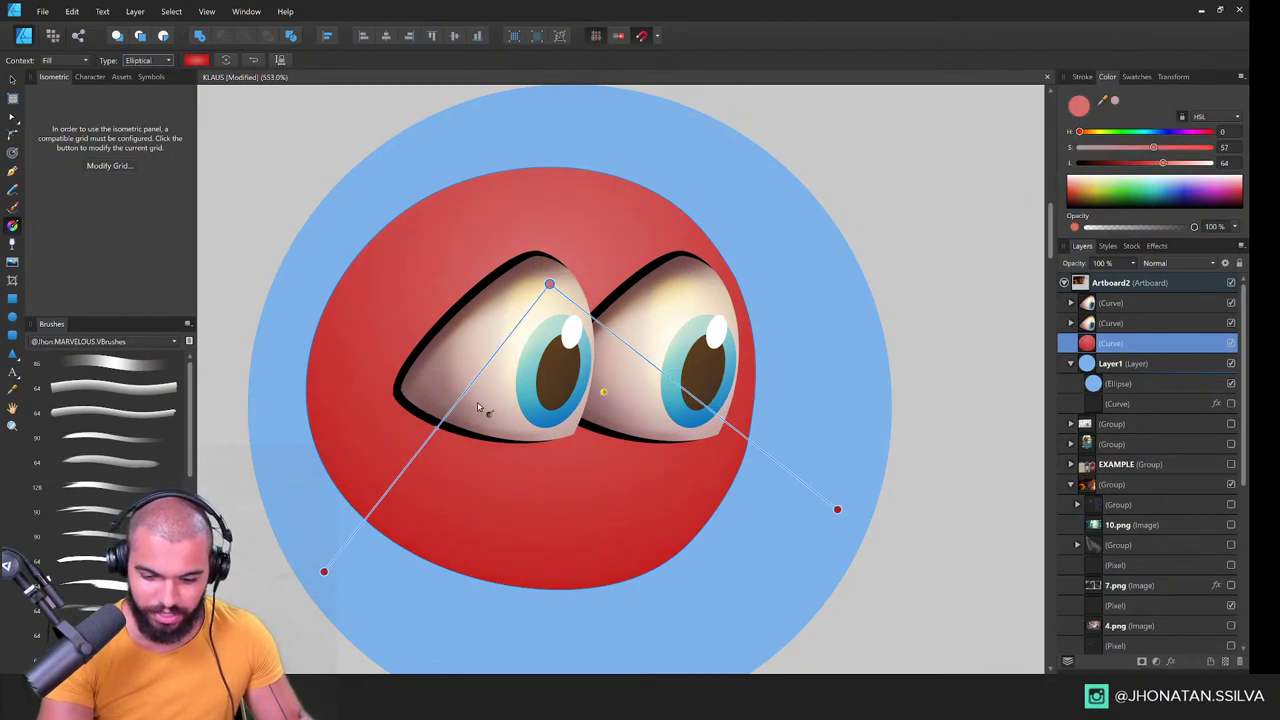
pyautogui.moveTo(437, 427); pyautogui.dragTo(406, 441)
pyautogui.moveTo(551, 285); pyautogui.dragTo(597, 293)
# Step: Delete the red head shape and the duplicated eye
pyautogui.press('z')
pyautogui.moveTo(747, 384); pyautogui.dragTo(786, 349)
pyautogui.press('v')
pyautogui.press('Delete')
pyautogui.click(688, 394)
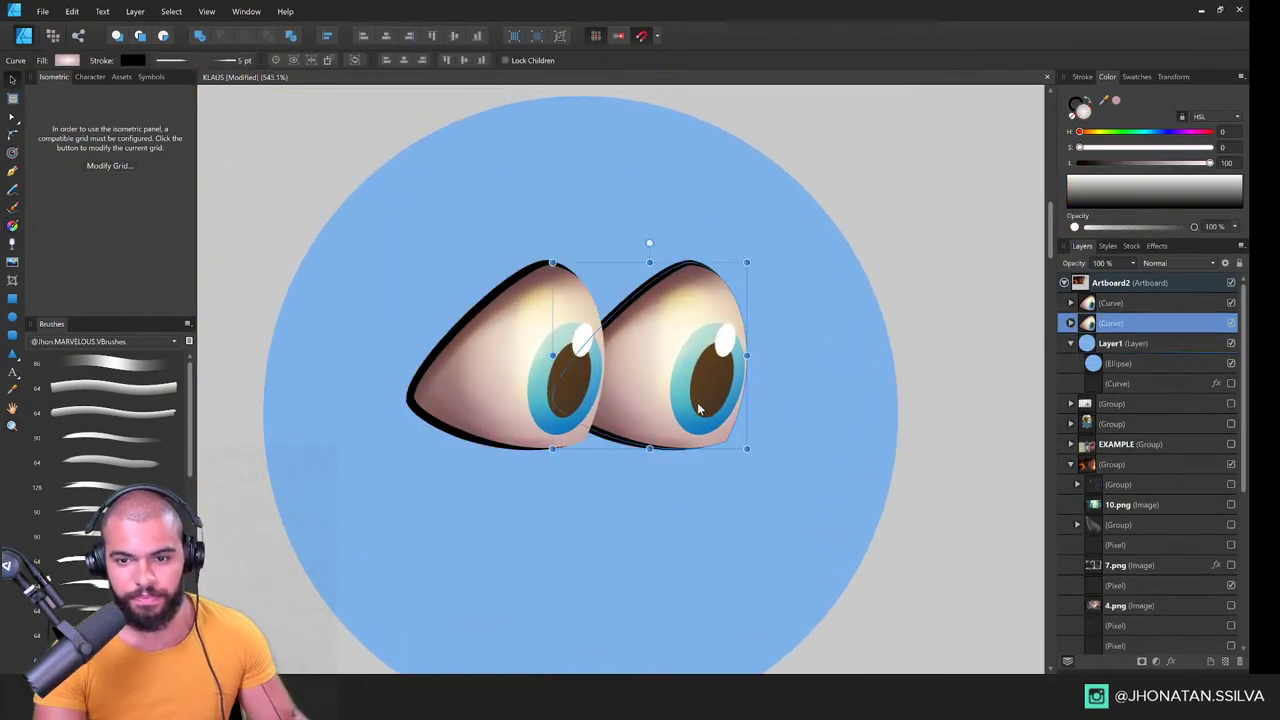
pyautogui.press('Delete')
# Step: Move the finished eye from the blue circle onto the bearded man's eye in the reference picture
pyautogui.press('z')
pyautogui.moveTo(706, 371); pyautogui.dragTo(477, 466)
pyautogui.moveTo(678, 388); pyautogui.dragTo(395, 339)
pyautogui.scroll(-2, 691, 355)
pyautogui.press('v')
pyautogui.click(677, 354)
pyautogui.press('z')
pyautogui.scroll(1, 706, 328)
pyautogui.press('v')
pyautogui.press('z')
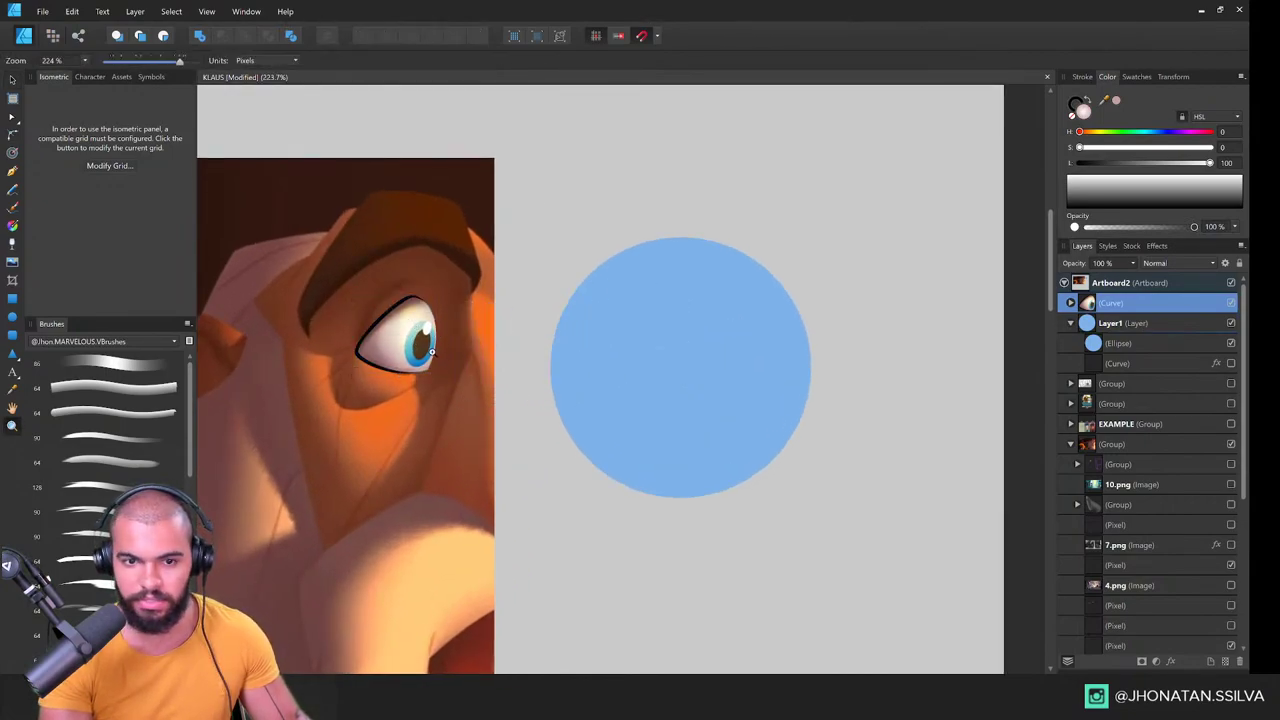
pyautogui.scroll(-1, 574, 338)
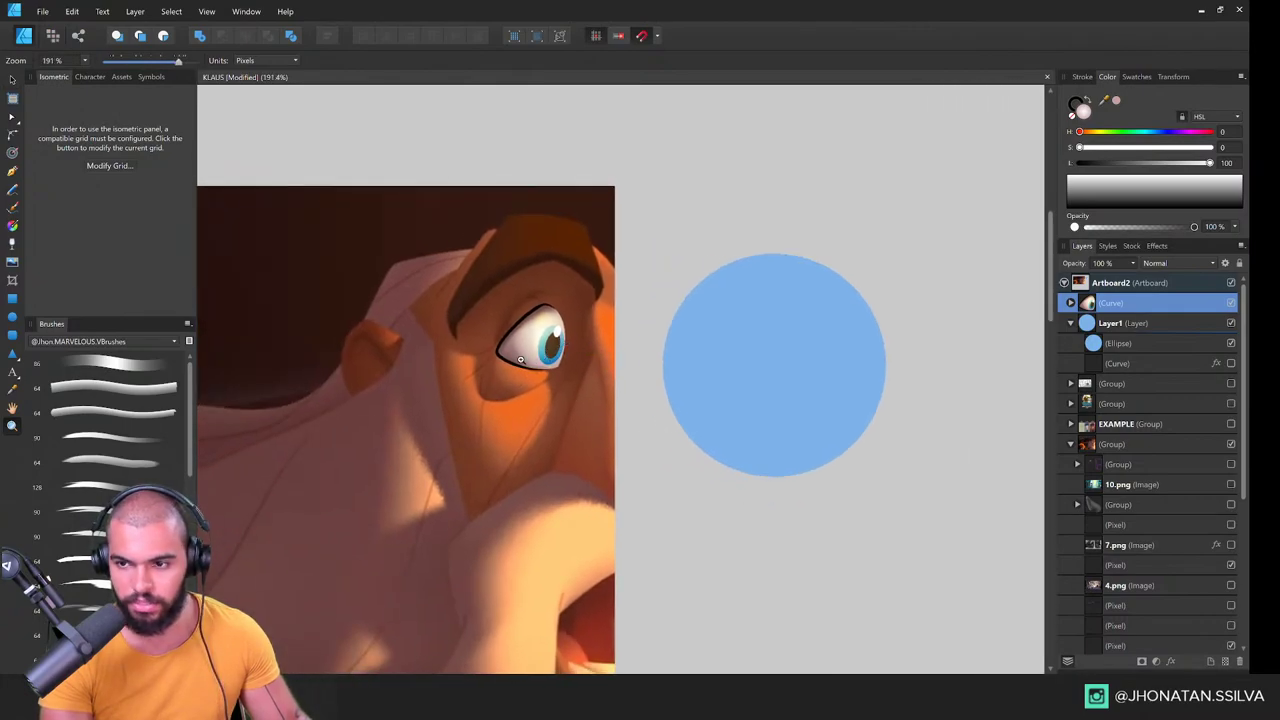
# Step: Add a Color Overlay effect to the eye in an orange sampled from the man's face, at 40% opacity
pyautogui.press('v')
pyautogui.click(1171, 661)
pyautogui.click(747, 373)
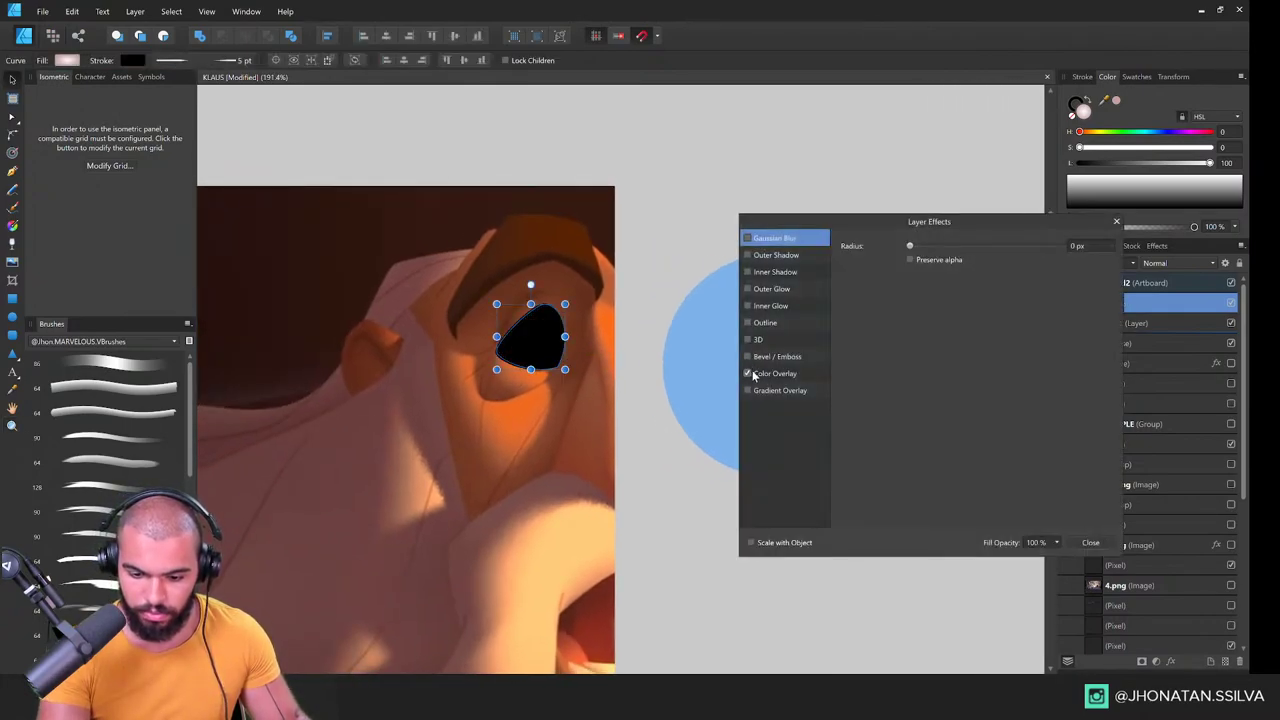
pyautogui.click(767, 372)
pyautogui.click(928, 276)
pyautogui.moveTo(985, 298); pyautogui.dragTo(598, 318)
pyautogui.moveTo(998, 298); pyautogui.dragTo(607, 327)
pyautogui.click(998, 298)
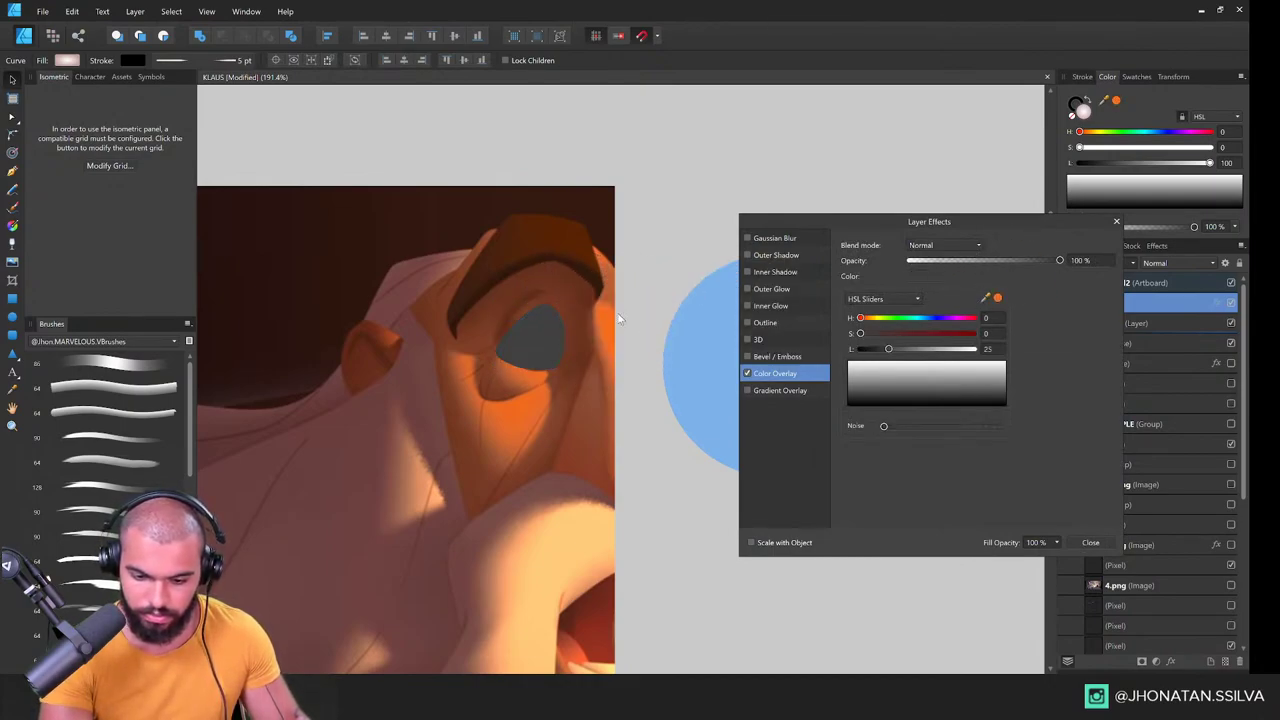
pyautogui.click(998, 298)
pyautogui.click(1037, 265)
pyautogui.moveTo(985, 262); pyautogui.dragTo(965, 264)
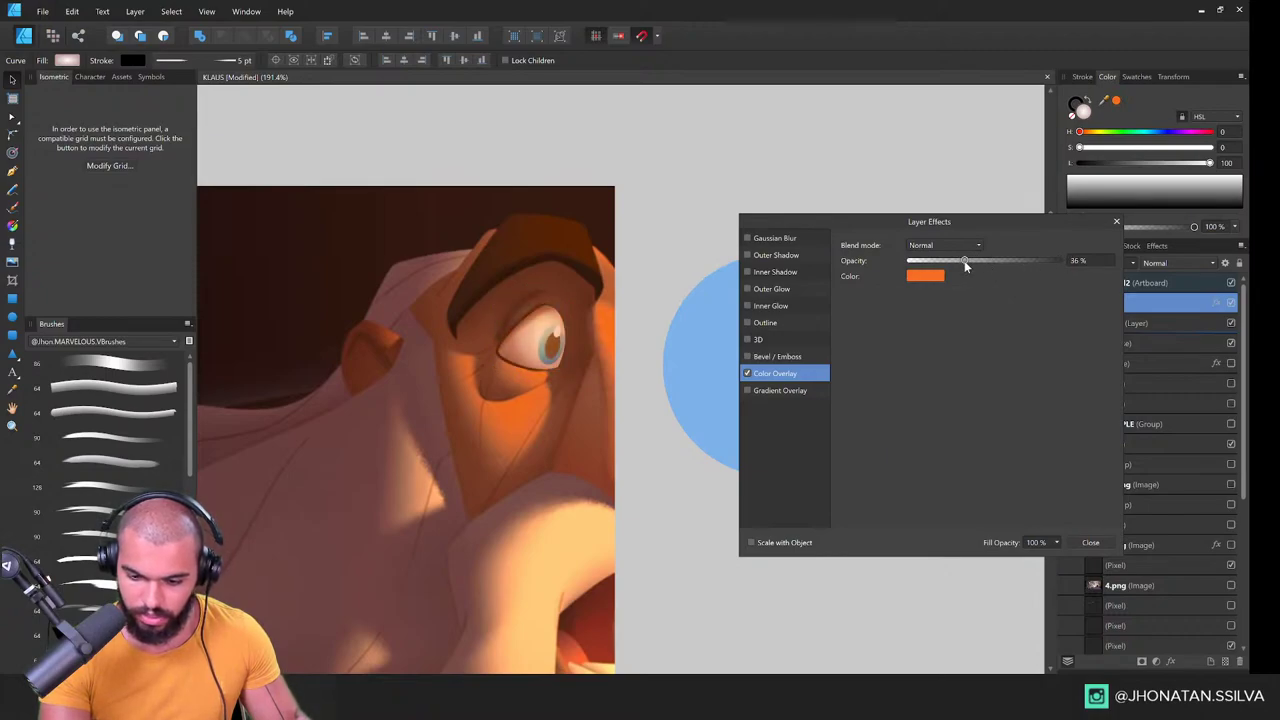
# Step: Set the eye's color overlay to Linear Burn, fine-tune its opacity and close the layer effects
pyautogui.click(972, 246)
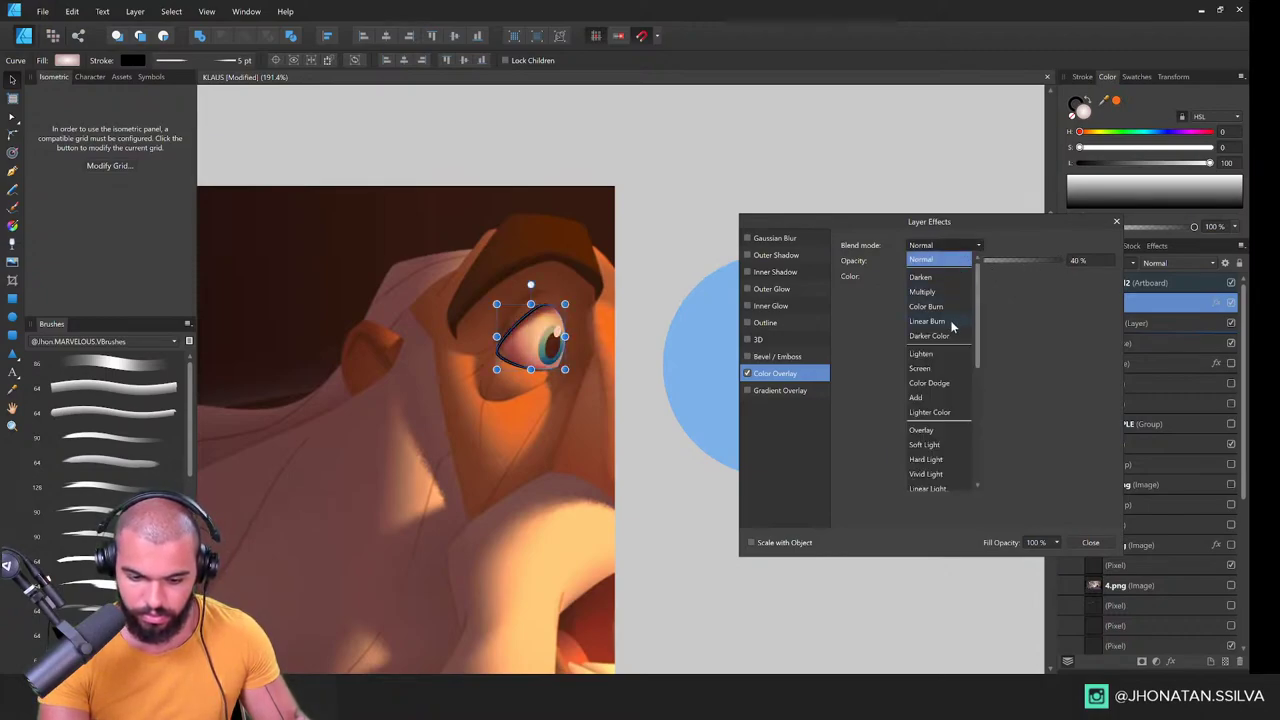
pyautogui.click(950, 321)
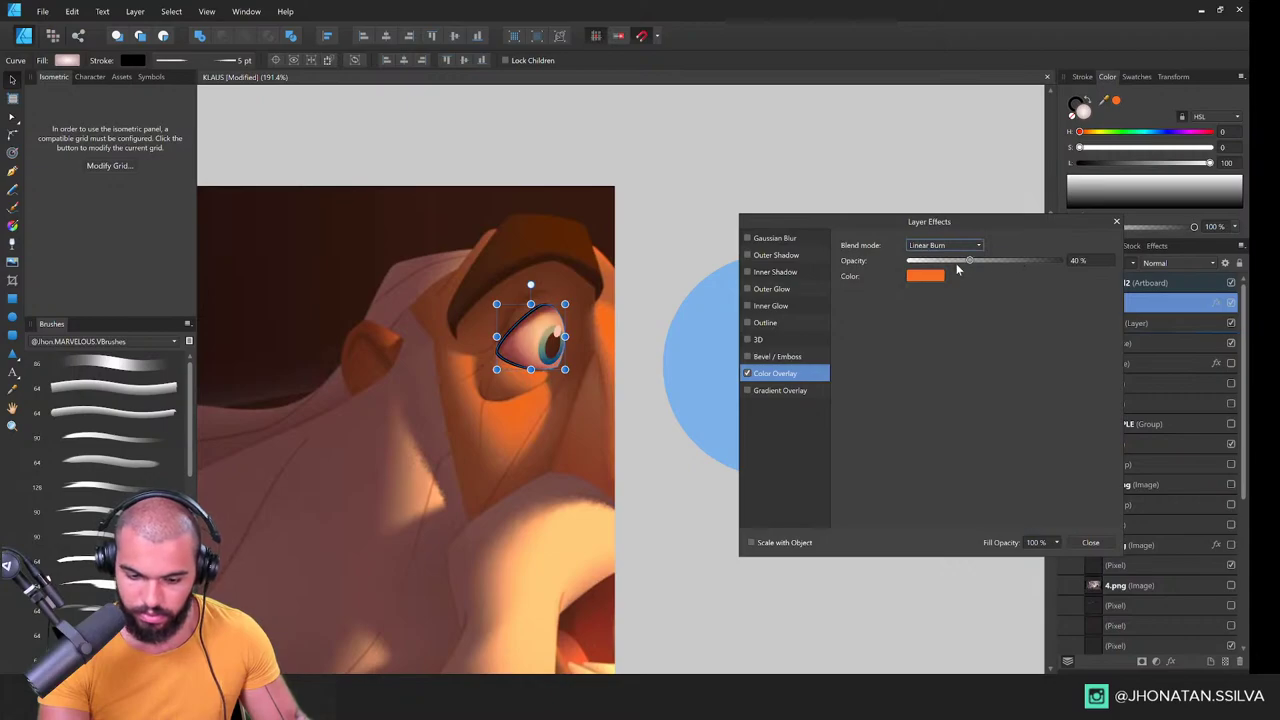
pyautogui.moveTo(956, 263)
pyautogui.mouseDown()
pyautogui.moveTo(941, 270)
pyautogui.moveTo(962, 263)
pyautogui.mouseUp()
pyautogui.click(1104, 543)
# Step: Compare the whole picture with the new eye hidden and shown
pyautogui.press('z')
pyautogui.moveTo(743, 352)
pyautogui.mouseDown()
pyautogui.moveTo(623, 406)
pyautogui.moveTo(735, 350)
pyautogui.mouseUp()
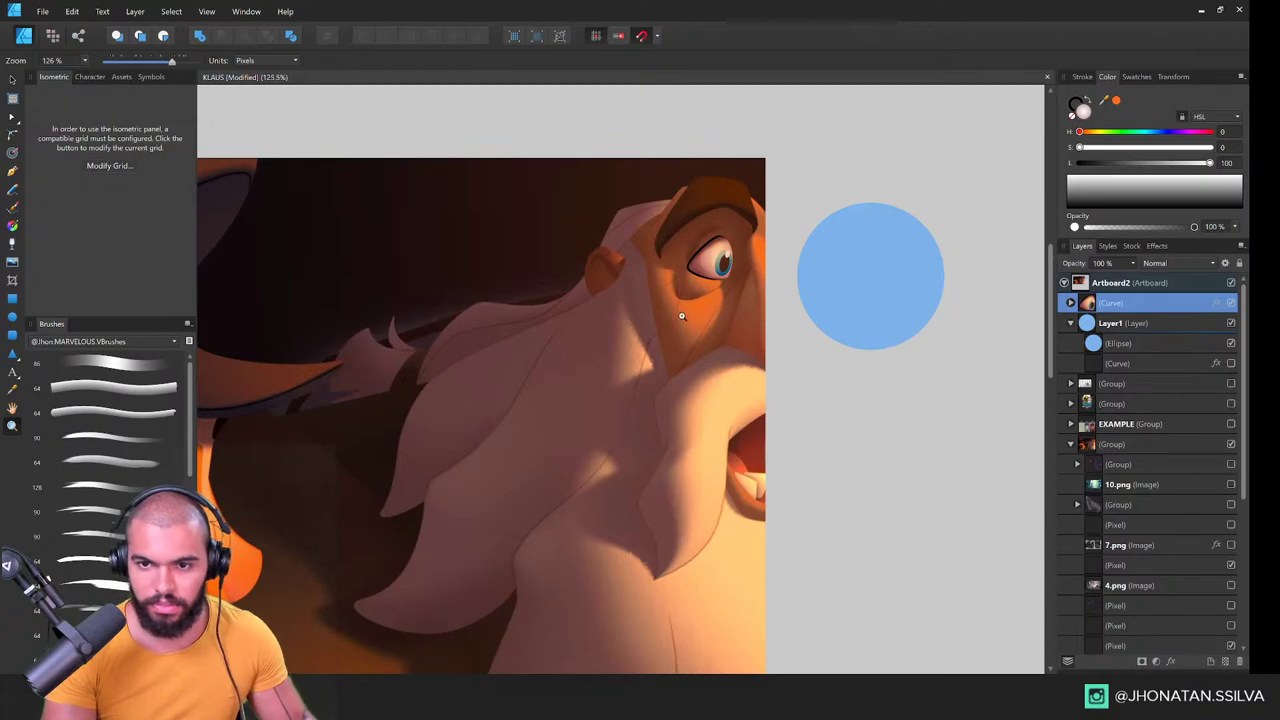
pyautogui.moveTo(681, 316); pyautogui.dragTo(623, 323)
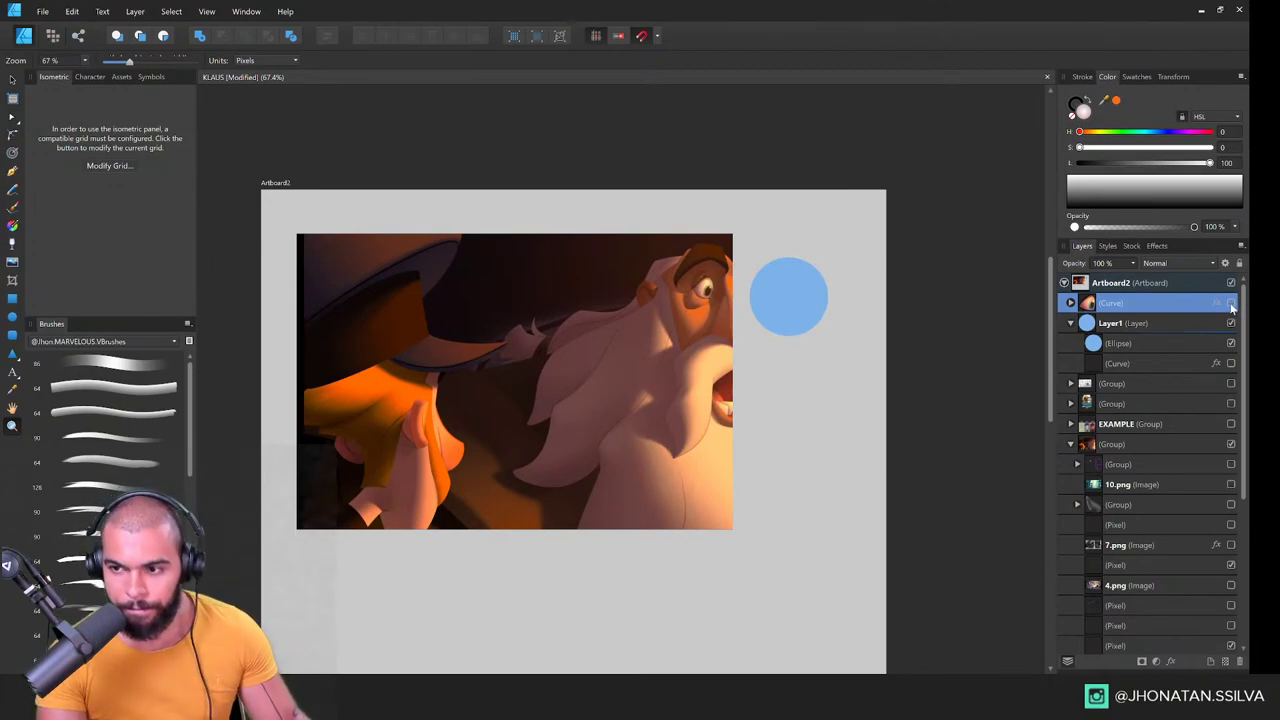
pyautogui.click(1231, 304)
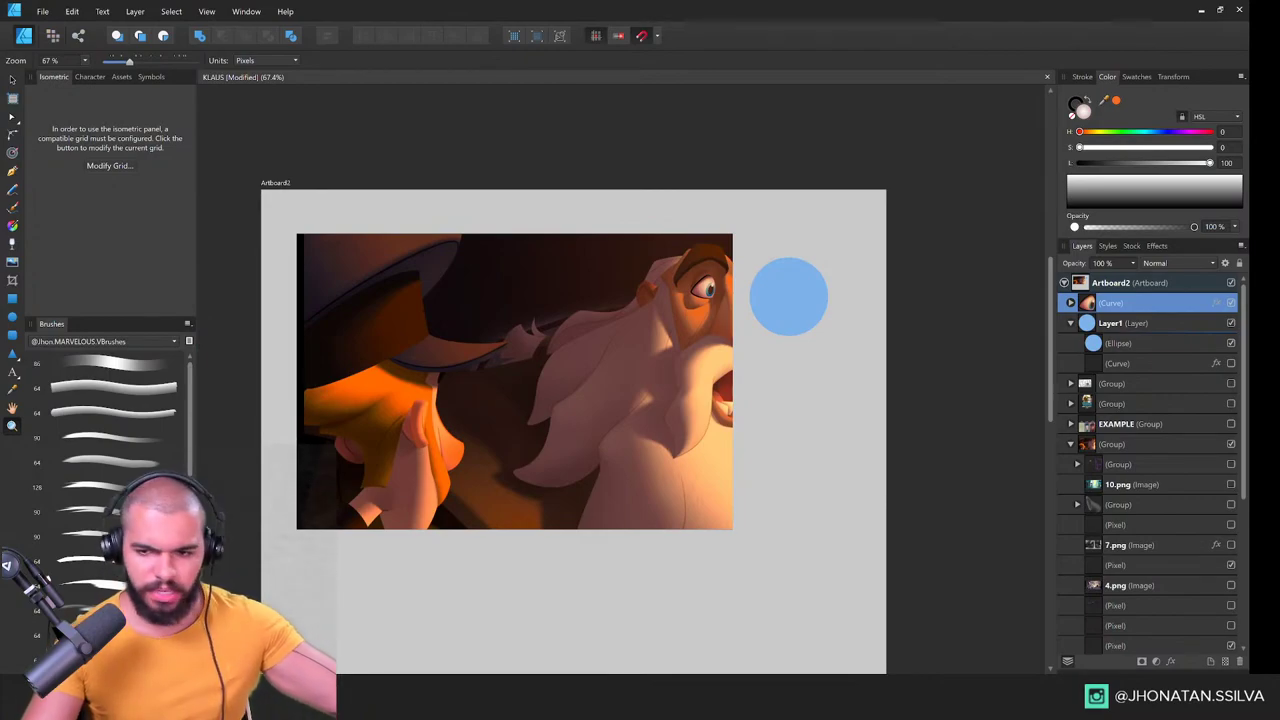
# Step: Collapse Layer1 and look through the image and pixel layers inside the reference group
pyautogui.click(1105, 321)
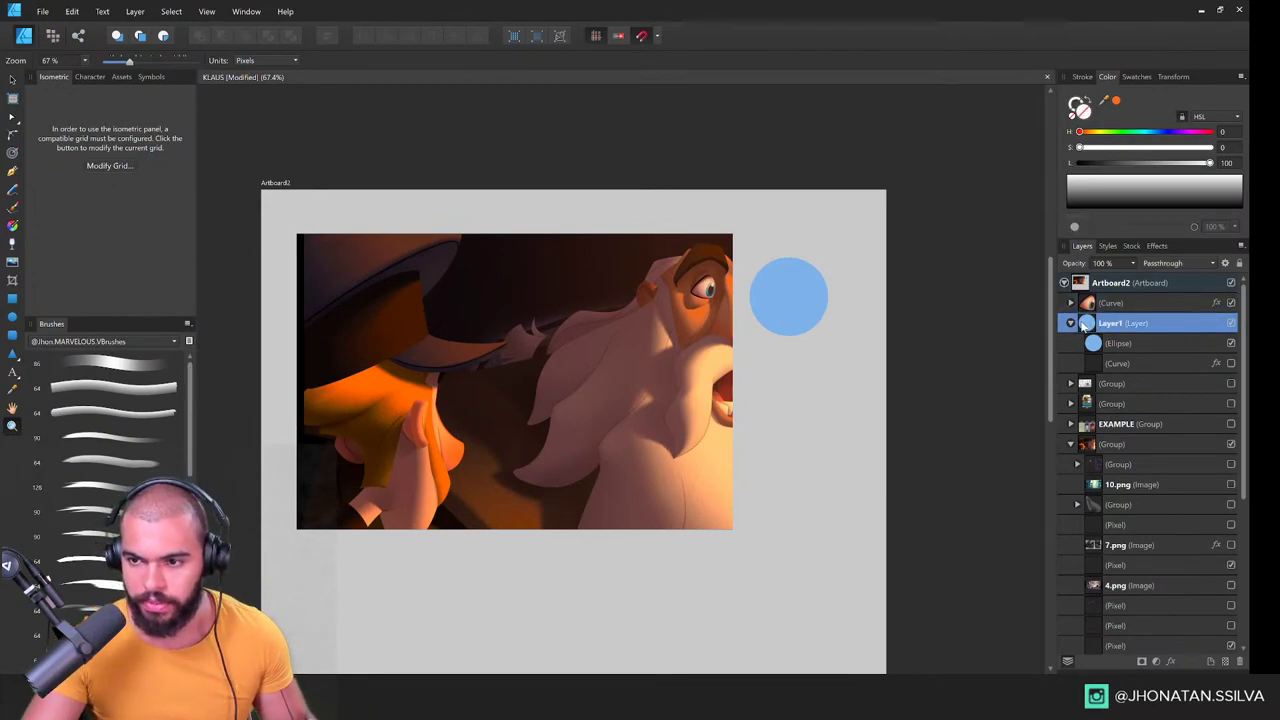
pyautogui.click(1070, 325)
pyautogui.scroll(-1, 661, 424)
pyautogui.moveTo(663, 426); pyautogui.dragTo(592, 363)
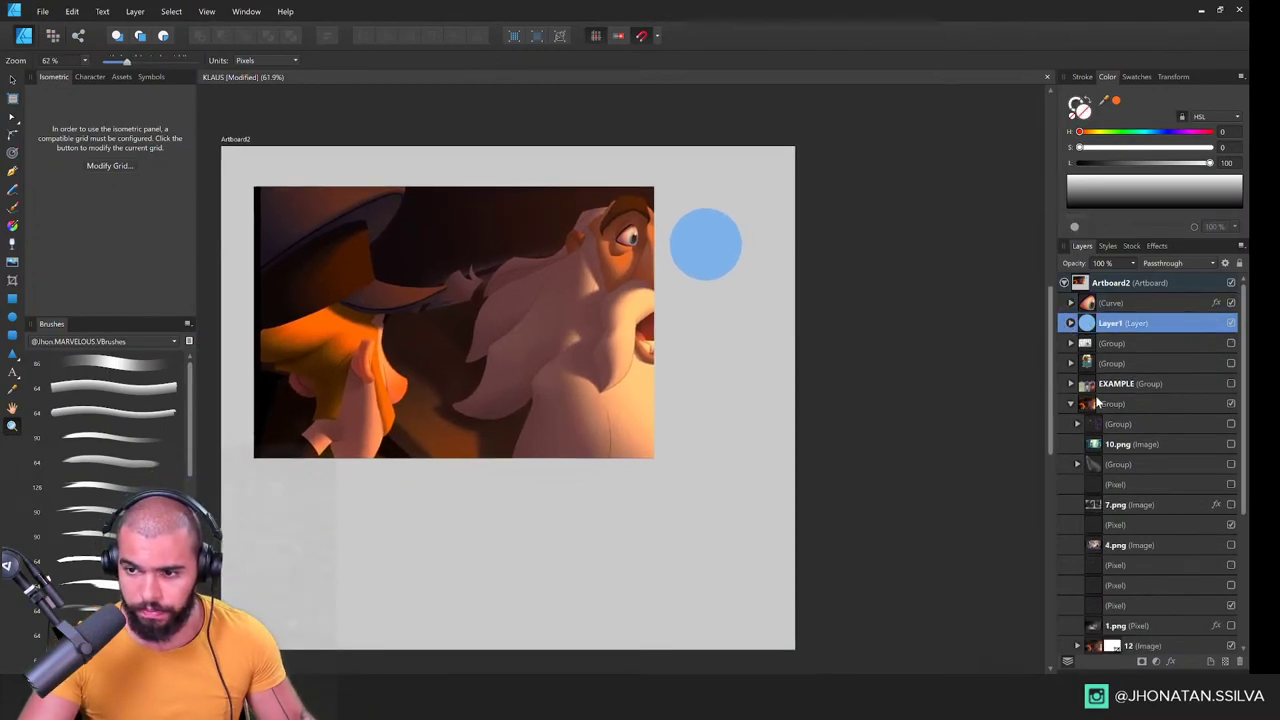
pyautogui.click(1104, 407)
pyautogui.scroll(-5, 1120, 440)
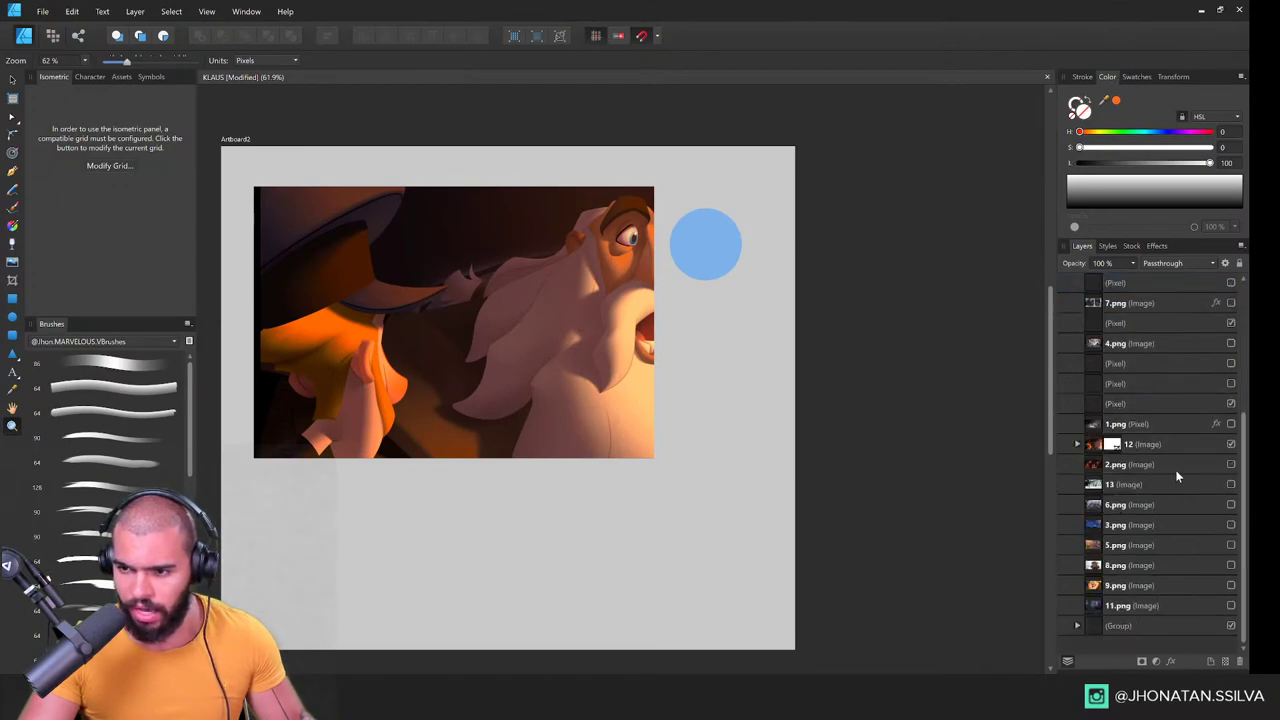
pyautogui.click(1177, 465)
pyautogui.scroll(3, 1200, 438)
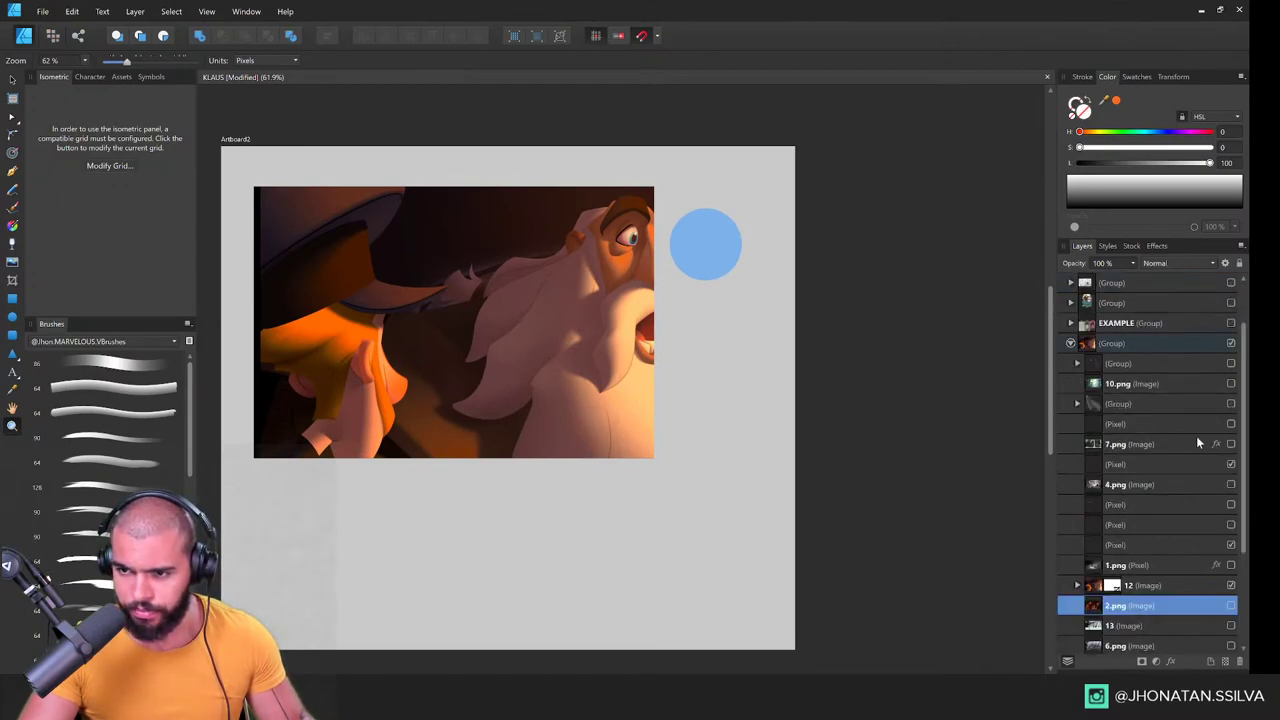
pyautogui.scroll(-3, 1161, 425)
pyautogui.scroll(3, 1160, 435)
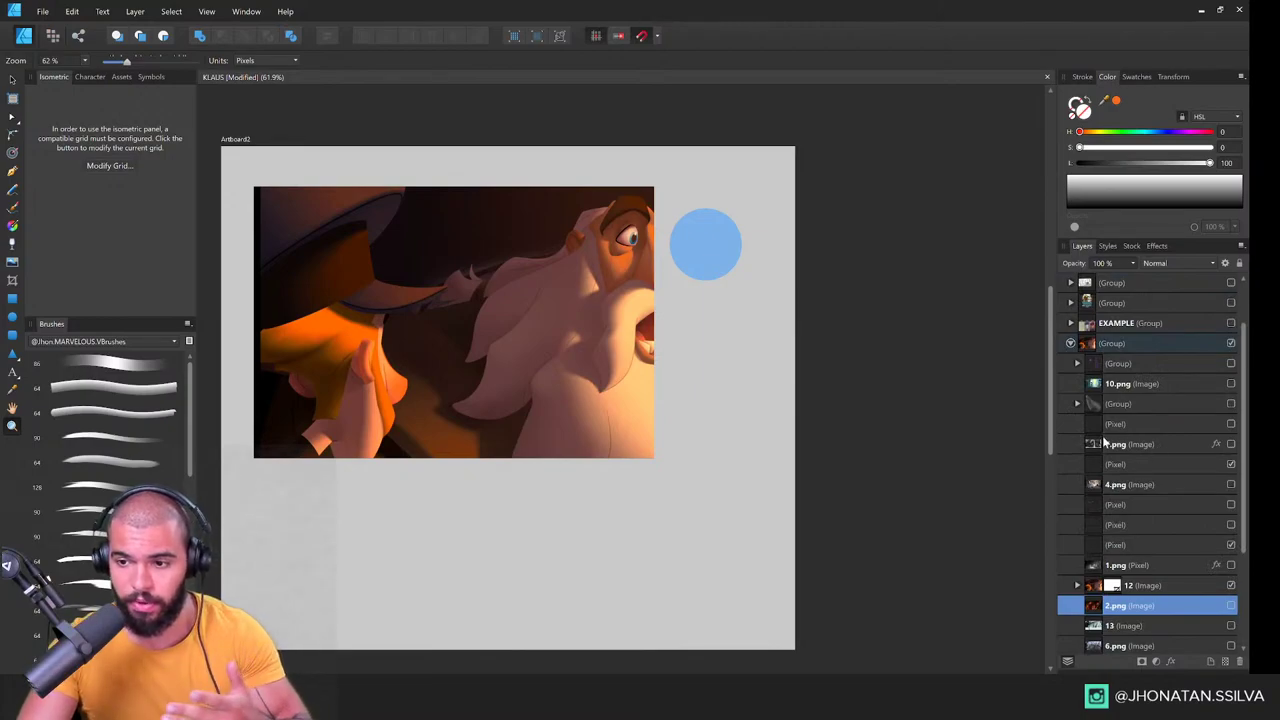
pyautogui.click(1156, 565)
# Step: Examine how image layer 12 contributes to the picture by hiding and showing it among the group's other layers
pyautogui.moveTo(660, 425); pyautogui.dragTo(659, 427)
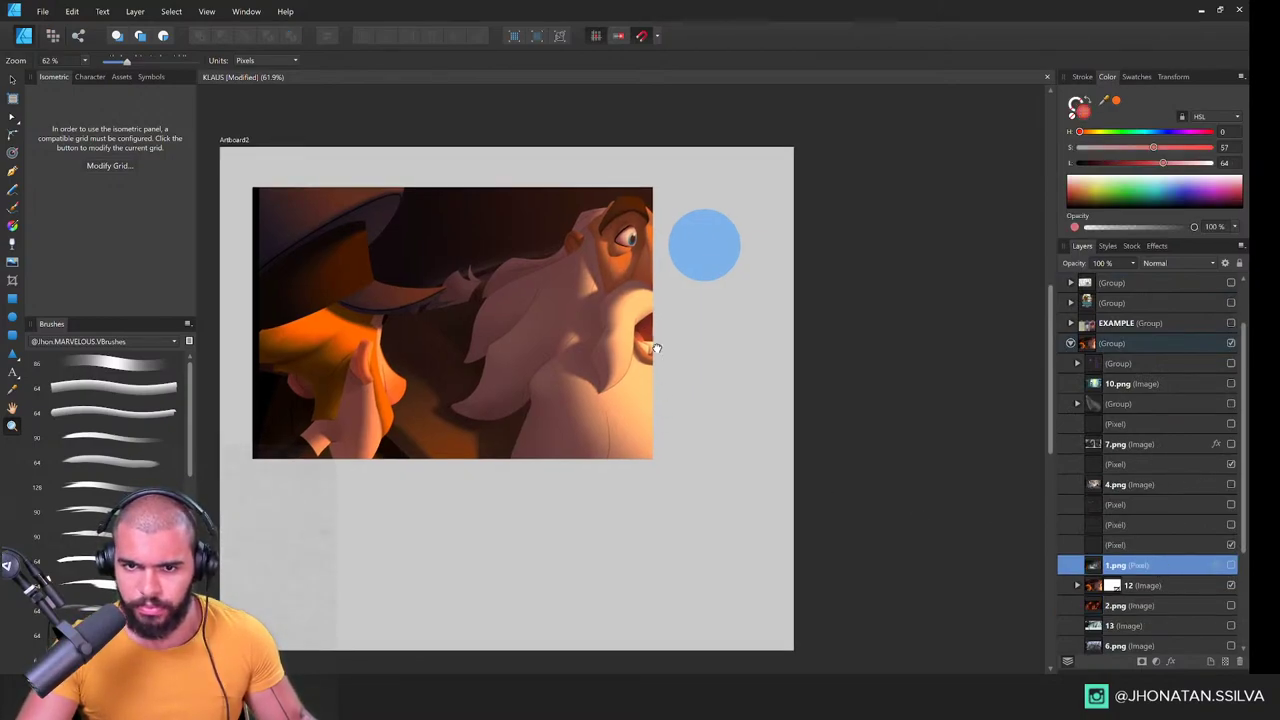
pyautogui.moveTo(605, 270); pyautogui.dragTo(589, 317)
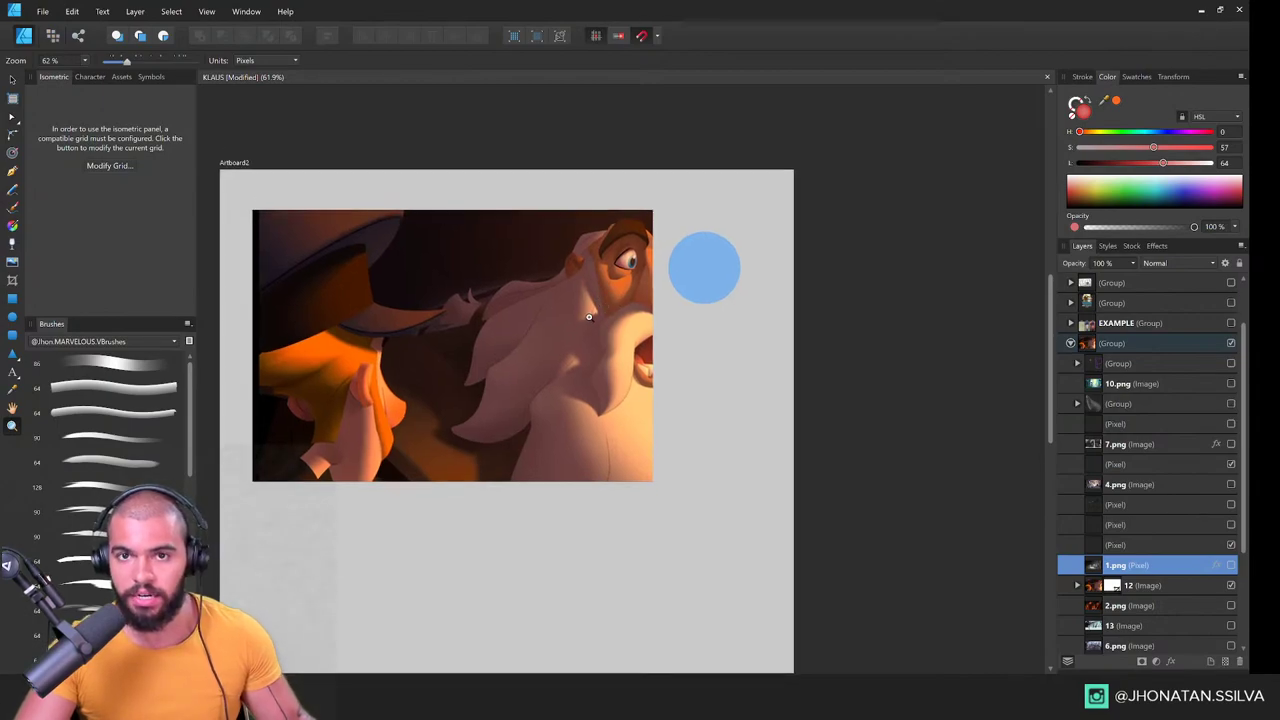
pyautogui.click(1174, 452)
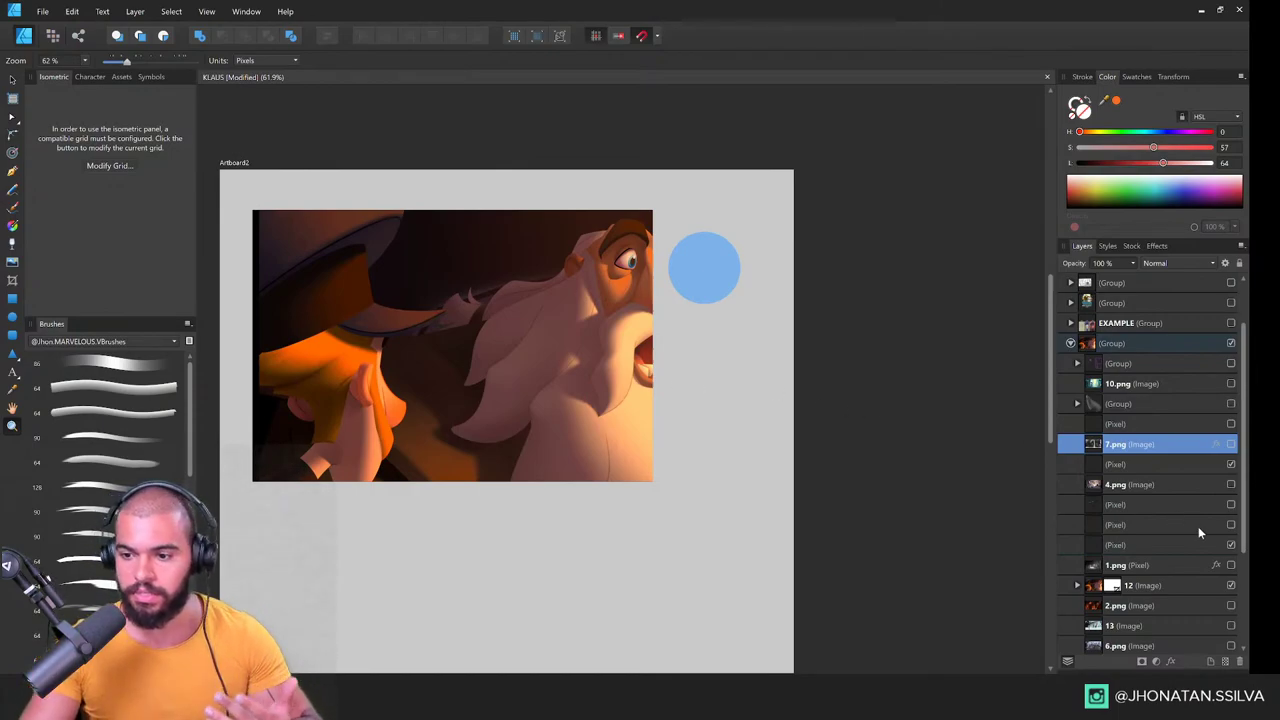
pyautogui.click(1217, 589)
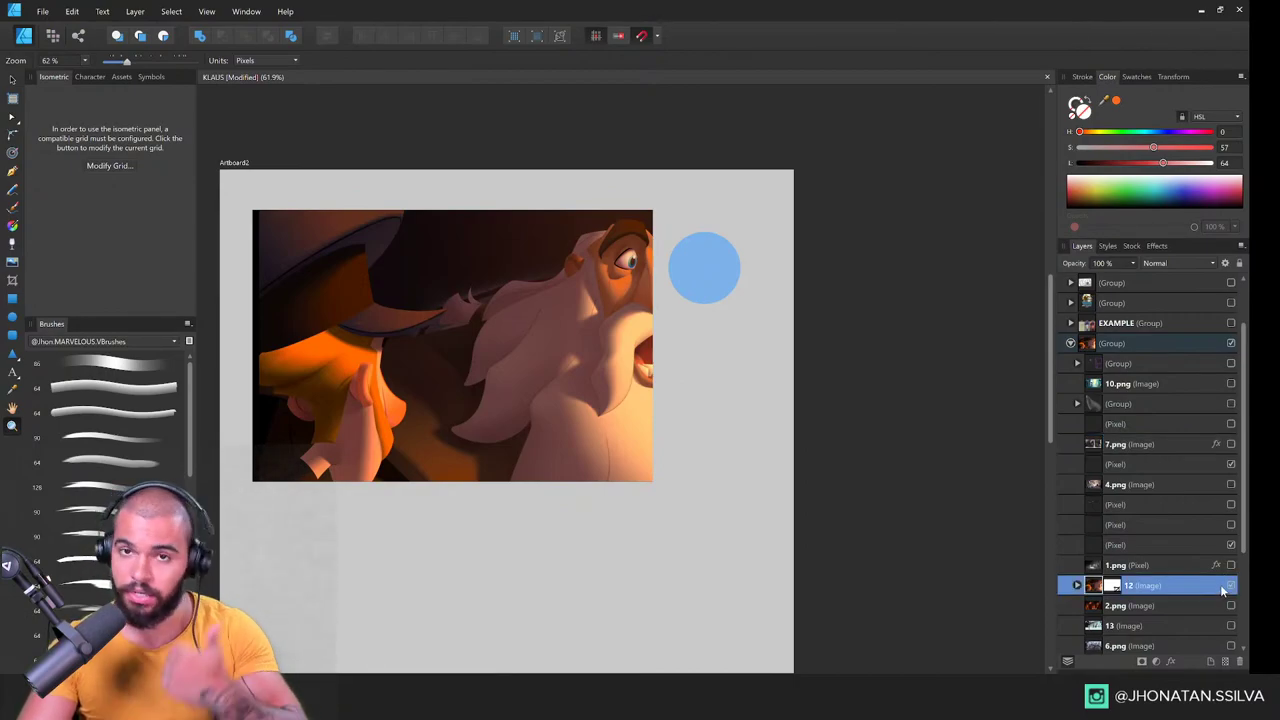
pyautogui.scroll(-3, 1183, 580)
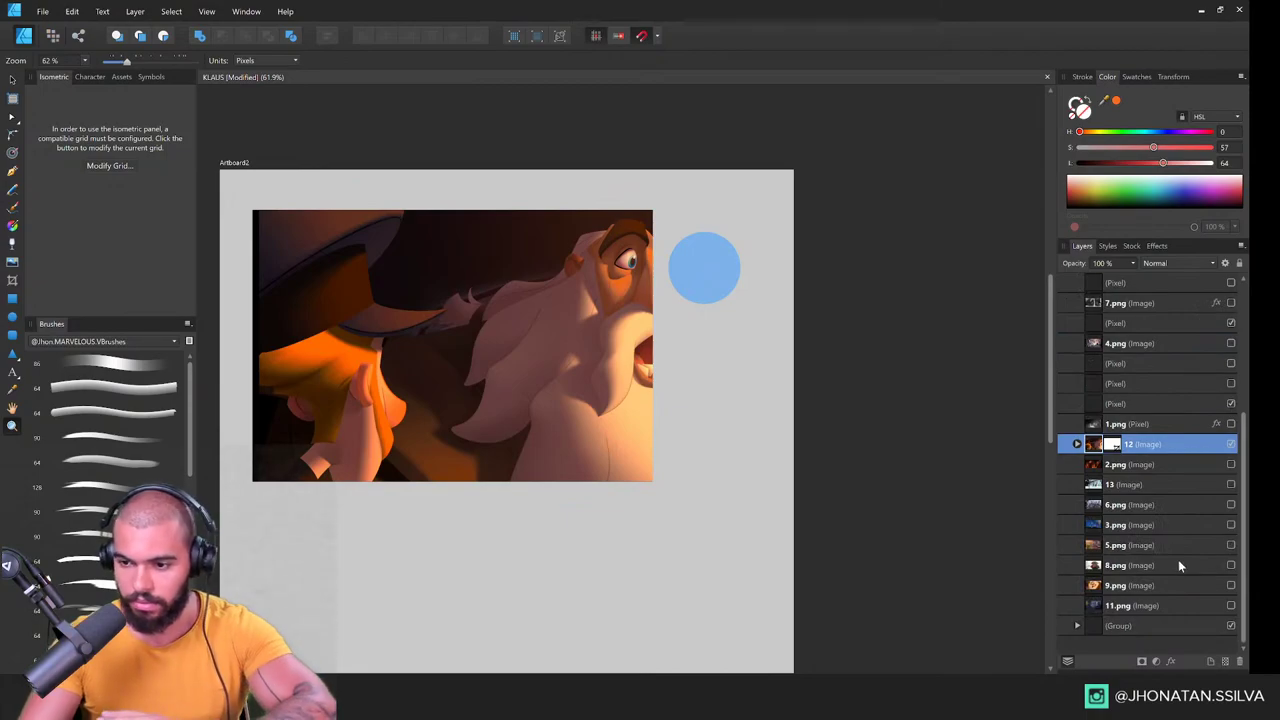
pyautogui.scroll(3, 1230, 453)
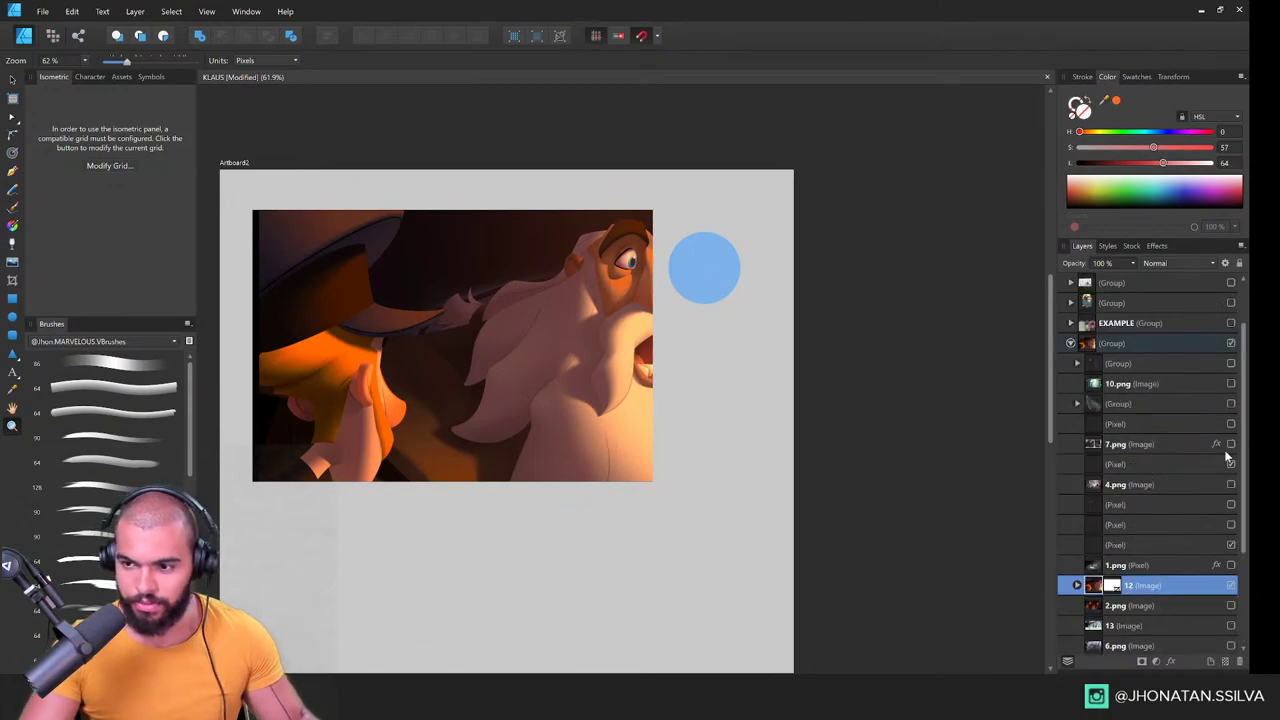
pyautogui.scroll(-3, 1220, 510)
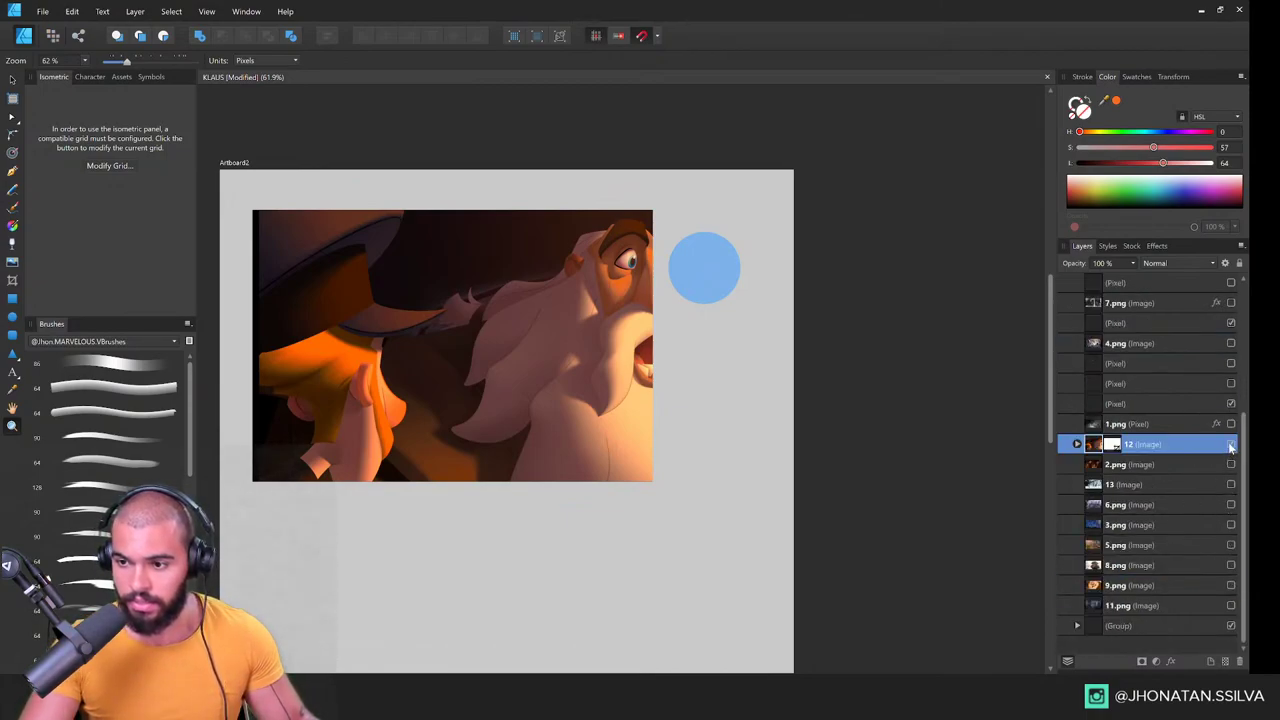
pyautogui.click(1231, 445)
pyautogui.click(1231, 445)
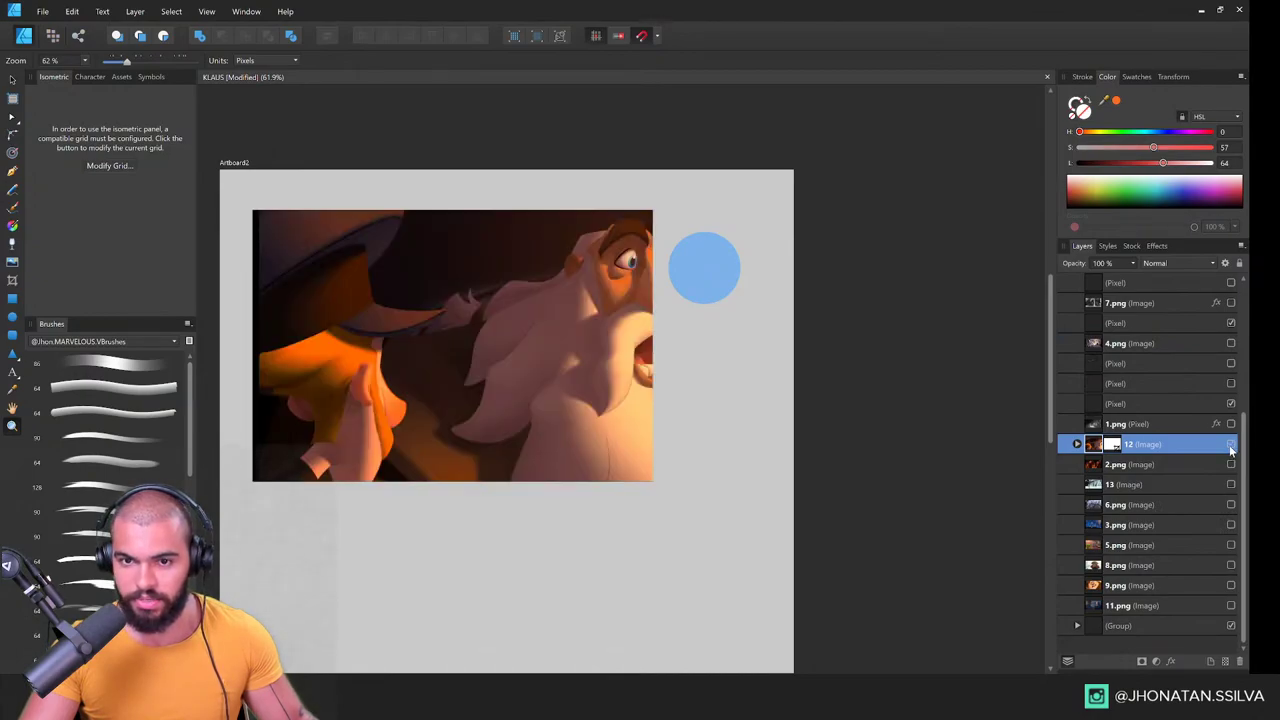
pyautogui.click(1150, 345)
pyautogui.scroll(4, 1130, 330)
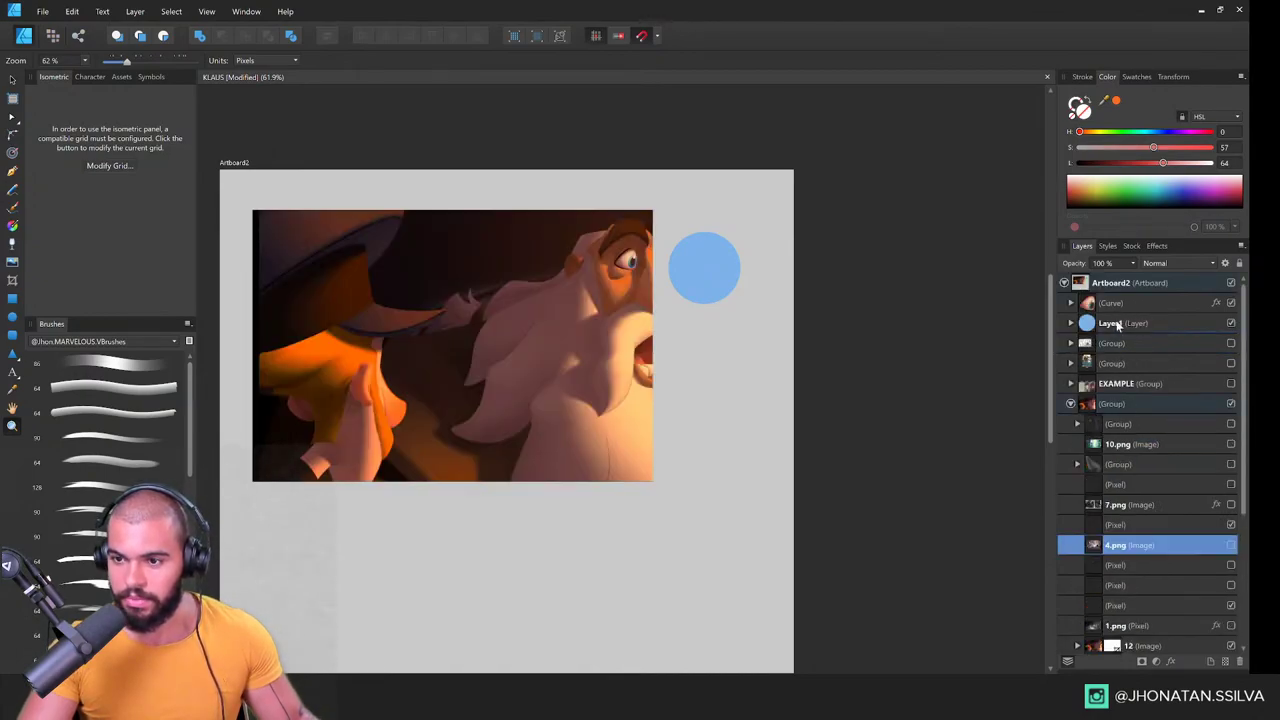
# Step: Hide the topmost curve, Layer1 and image 12, and show the 2.png reference image instead
pyautogui.click(1117, 305)
pyautogui.click(1232, 324)
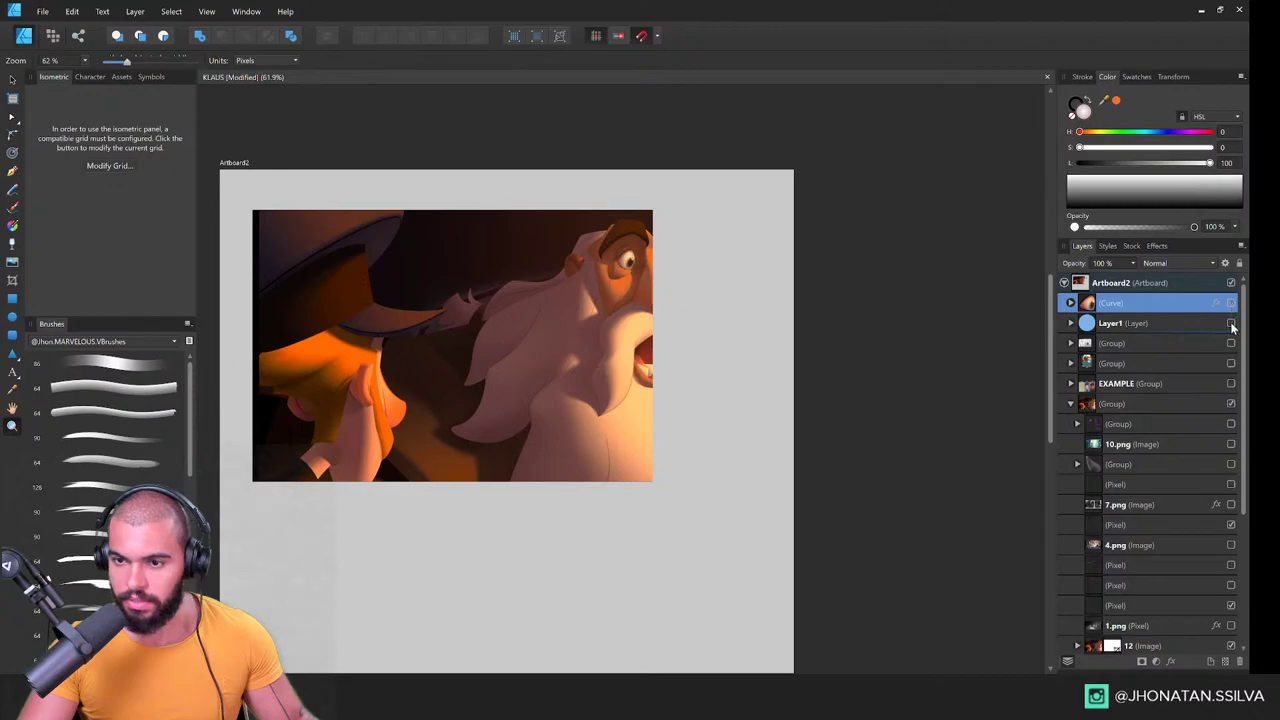
pyautogui.scroll(-5, 1207, 480)
pyautogui.click(1231, 445)
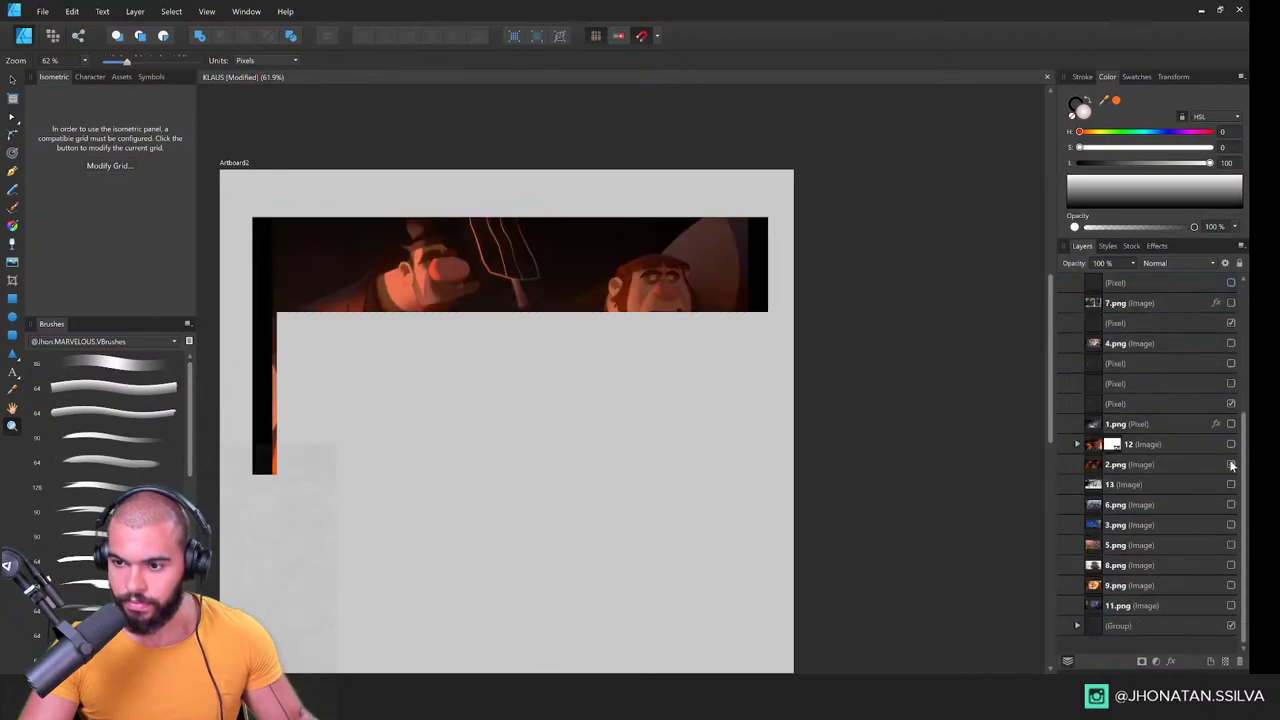
pyautogui.click(1212, 466)
# Step: Start a filled Pen outline of the top-hatted man's head at the hat brim and carry it down to his ear
pyautogui.moveTo(501, 351); pyautogui.dragTo(528, 352)
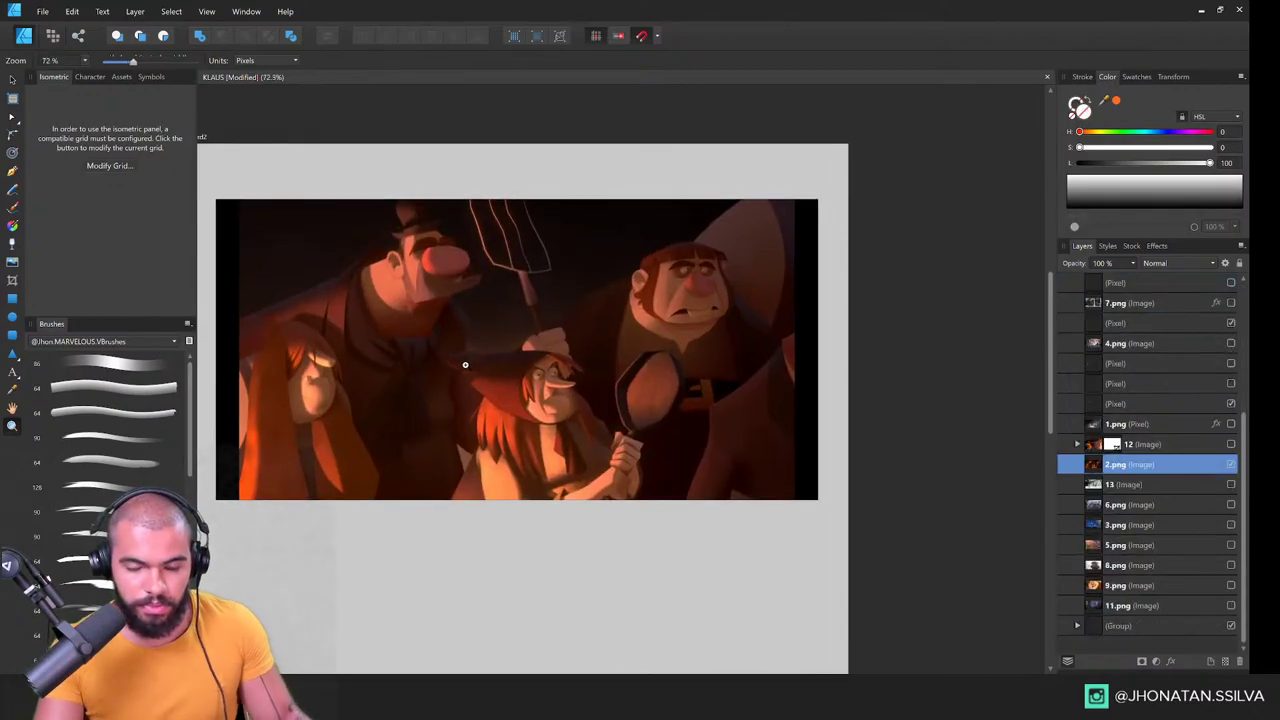
pyautogui.moveTo(406, 347); pyautogui.dragTo(464, 355)
pyautogui.moveTo(413, 299); pyautogui.dragTo(489, 309)
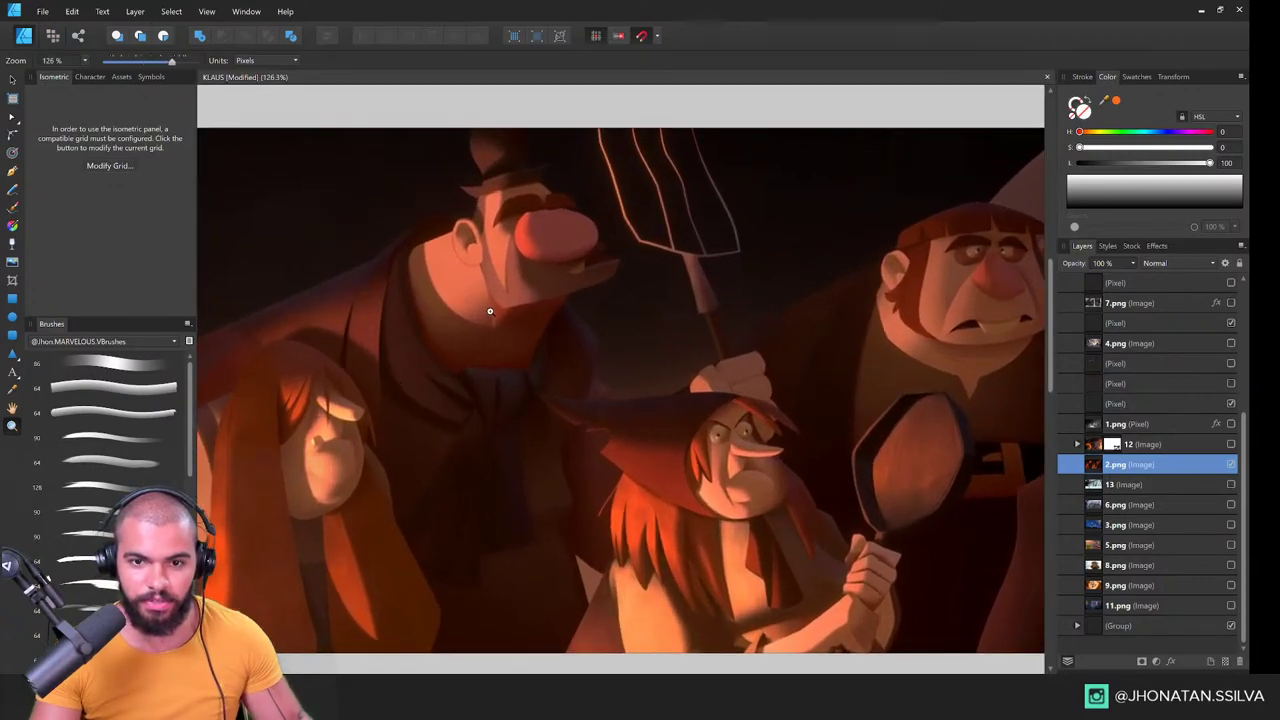
pyautogui.moveTo(451, 361); pyautogui.dragTo(497, 337)
pyautogui.moveTo(579, 255); pyautogui.dragTo(580, 258)
pyautogui.scroll(5, 580, 258)
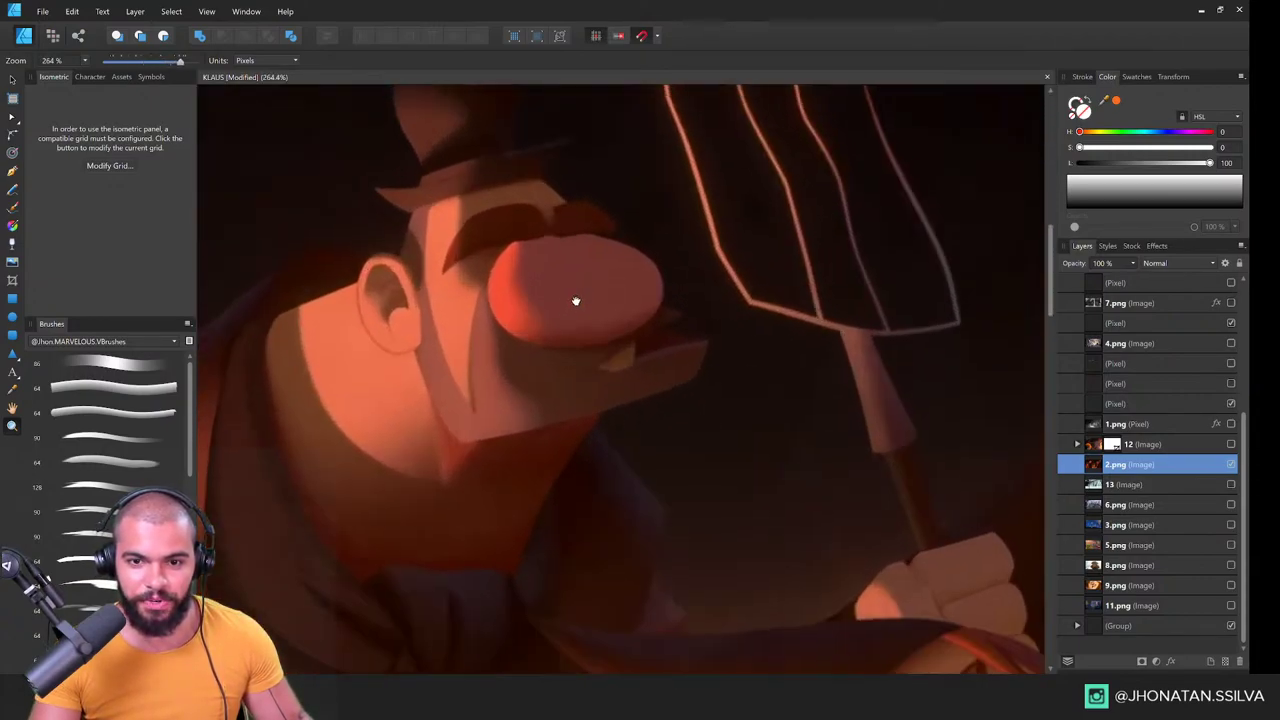
pyautogui.moveTo(400, 452); pyautogui.dragTo(452, 434)
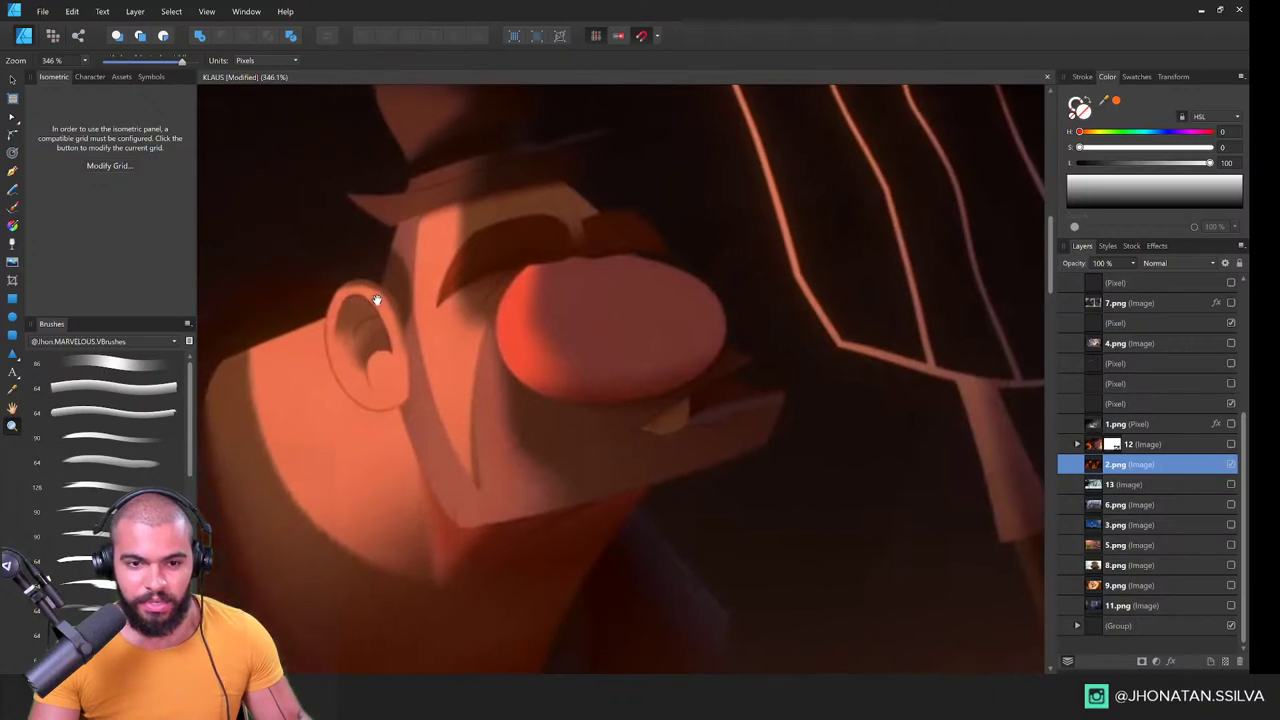
pyautogui.press('p')
pyautogui.click(404, 212)
pyautogui.click(390, 276)
pyautogui.hotkey('ctrl', 'z')
pyautogui.click(390, 212)
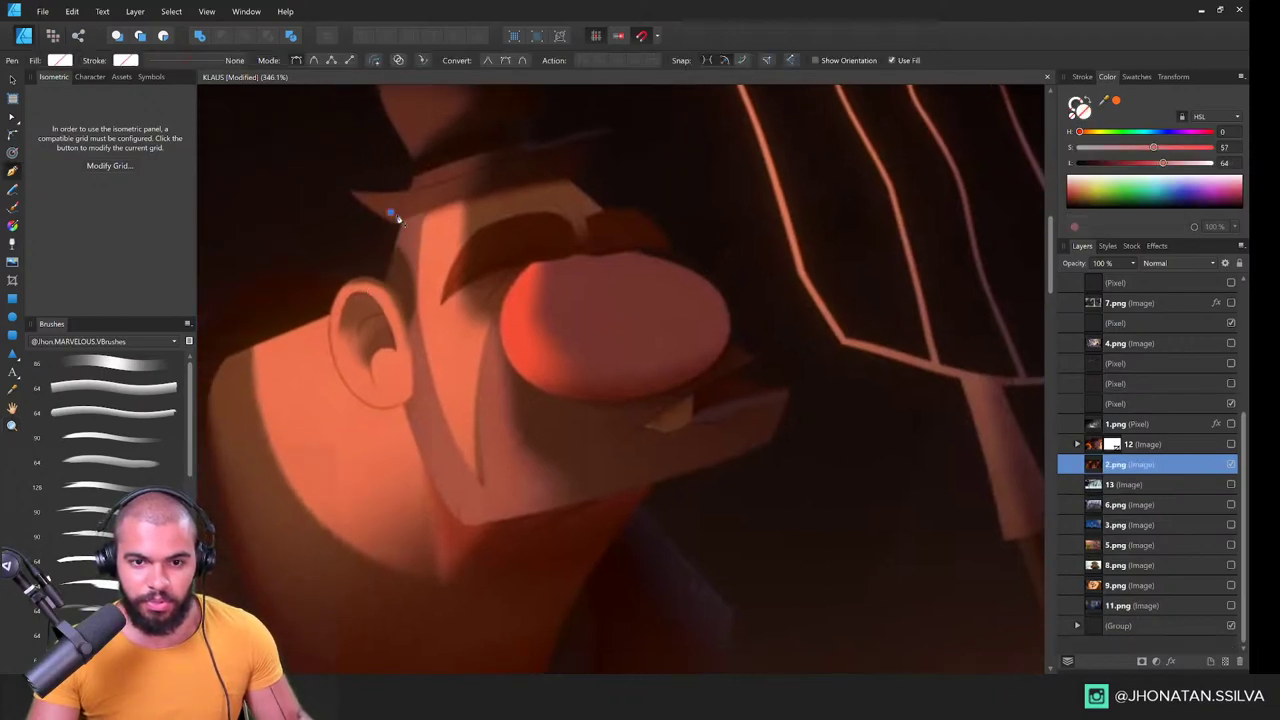
pyautogui.click(404, 212)
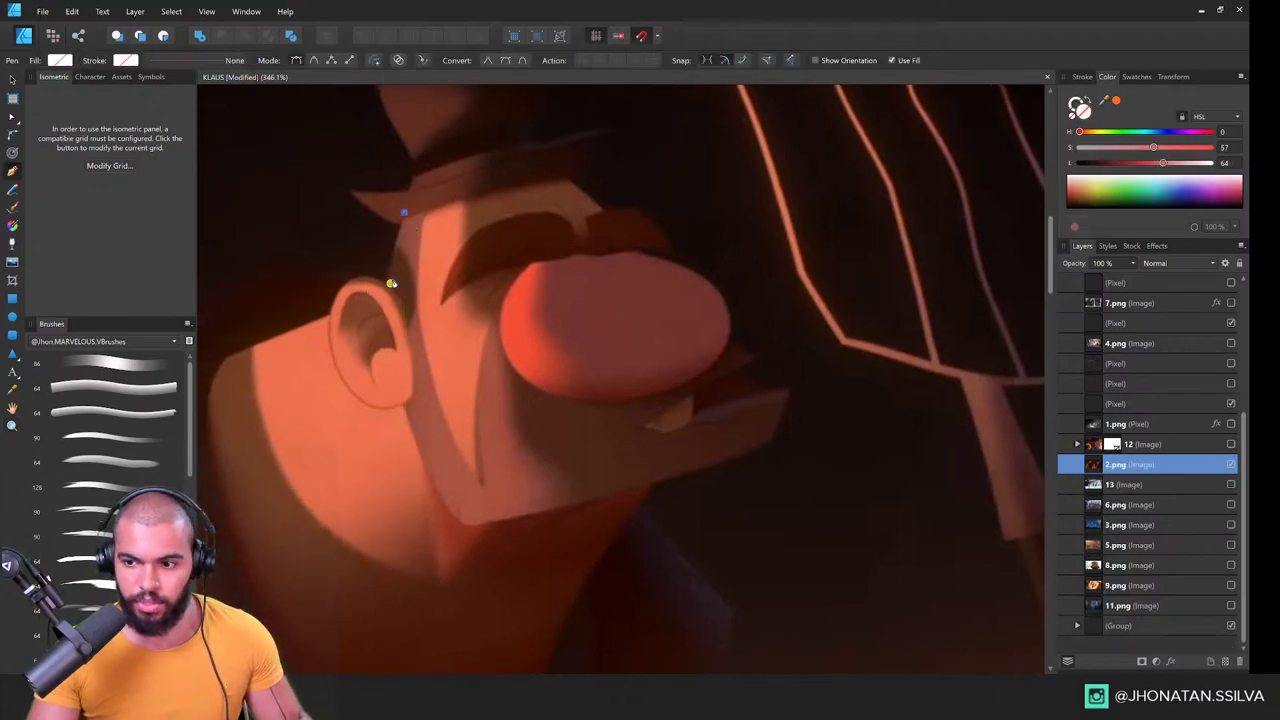
pyautogui.moveTo(390, 284); pyautogui.dragTo(355, 286)
pyautogui.click(333, 350)
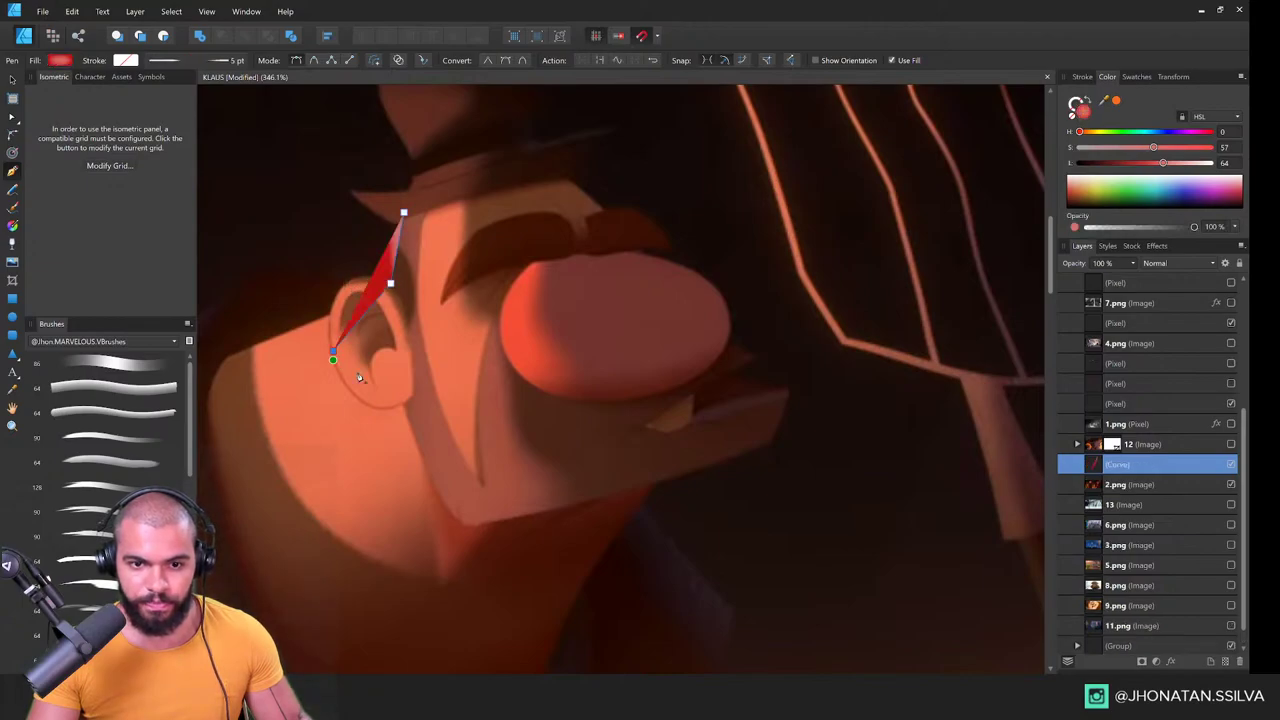
# Step: Continue the head outline with straight segments from the ear along the jaw and chin, around the mouth to the nose
pyautogui.click(404, 404)
pyautogui.click(467, 530)
pyautogui.click(773, 451)
pyautogui.click(795, 385)
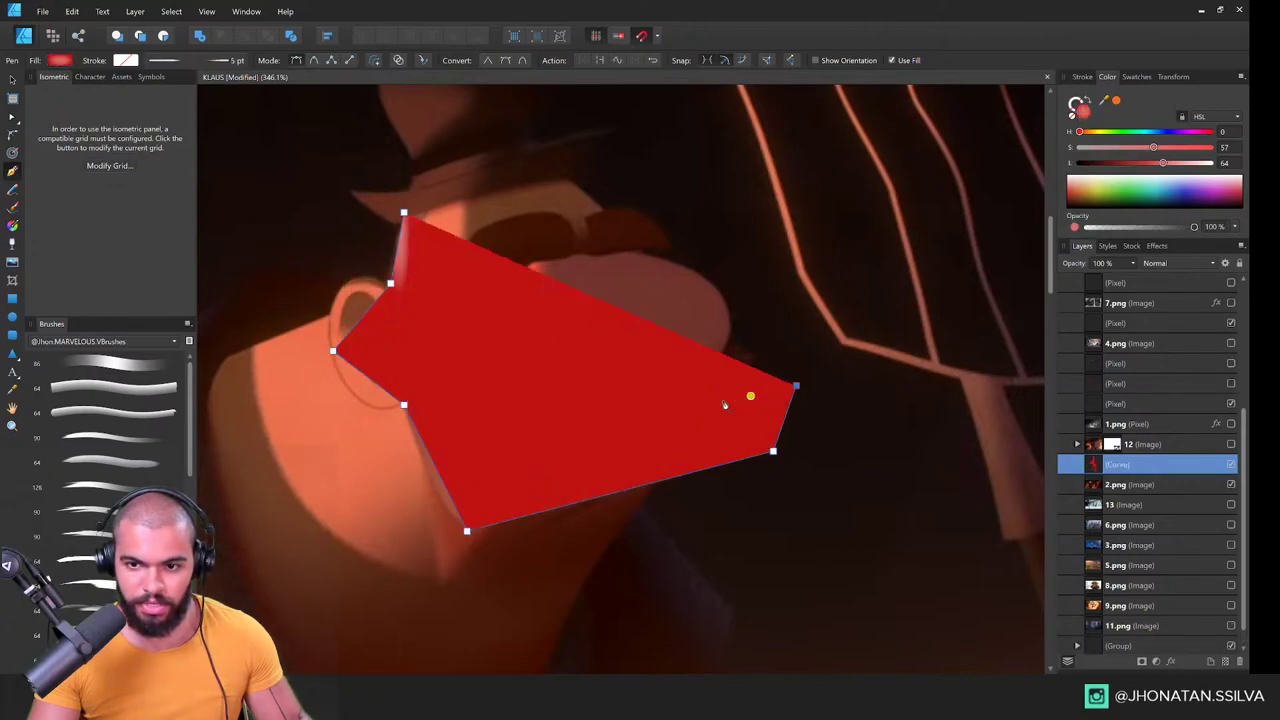
pyautogui.click(683, 404)
pyautogui.click(750, 350)
pyautogui.click(728, 338)
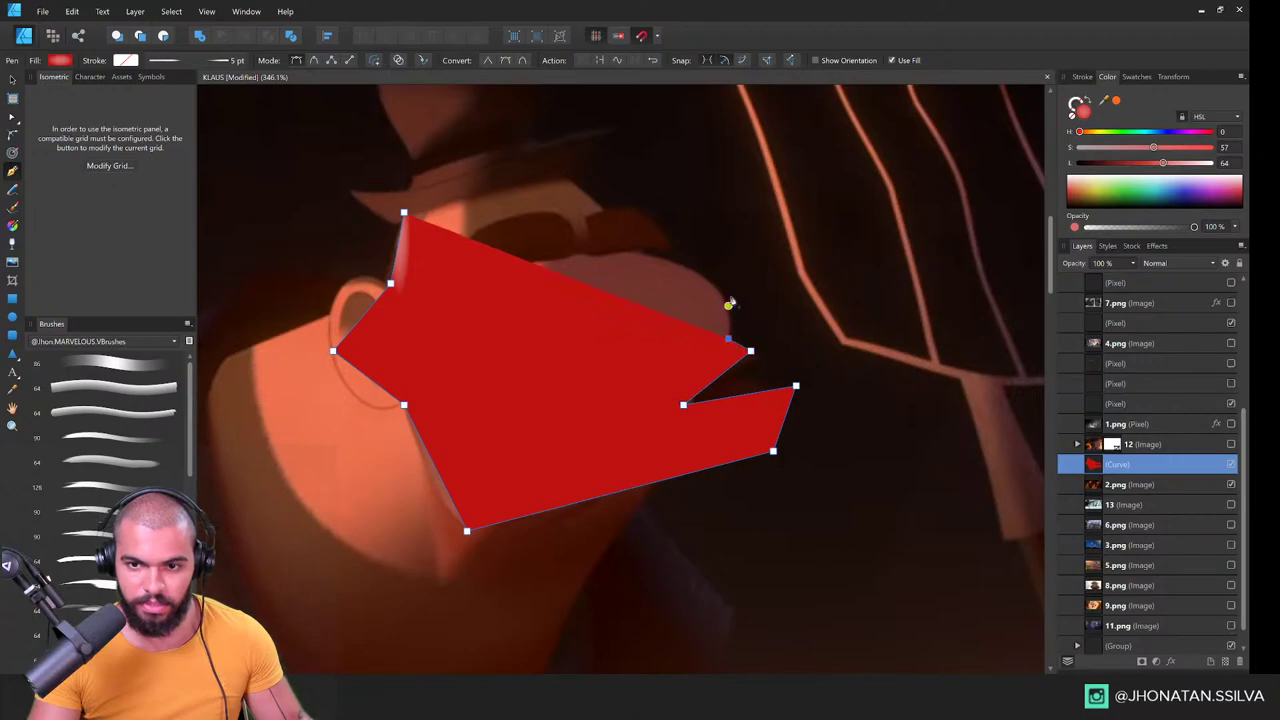
# Step: Carry the head outline over the nose, brow and forehead and close it at its starting point under the hat brim
pyautogui.click(706, 275)
pyautogui.click(638, 250)
pyautogui.click(669, 251)
pyautogui.click(638, 212)
pyautogui.click(615, 205)
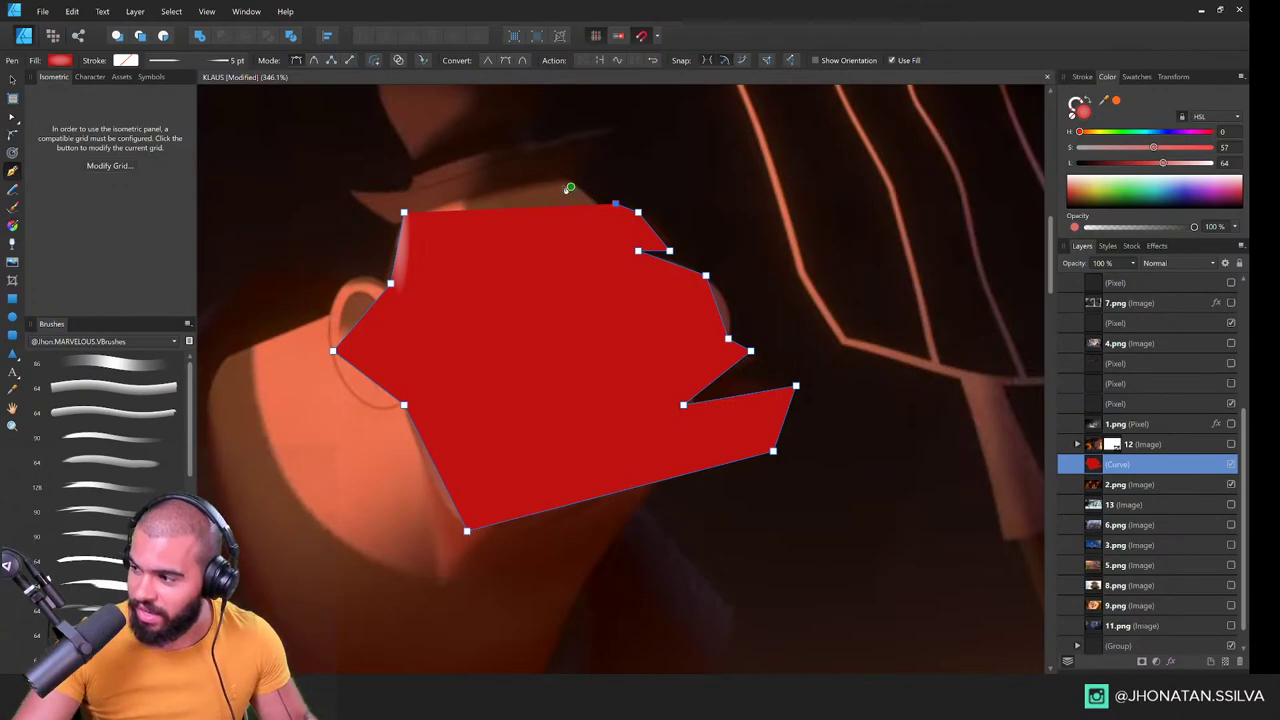
pyautogui.click(563, 171)
pyautogui.click(404, 212)
# Step: Reshape the ear part of the head outline into a rounded curve with the Node tool
pyautogui.press('z')
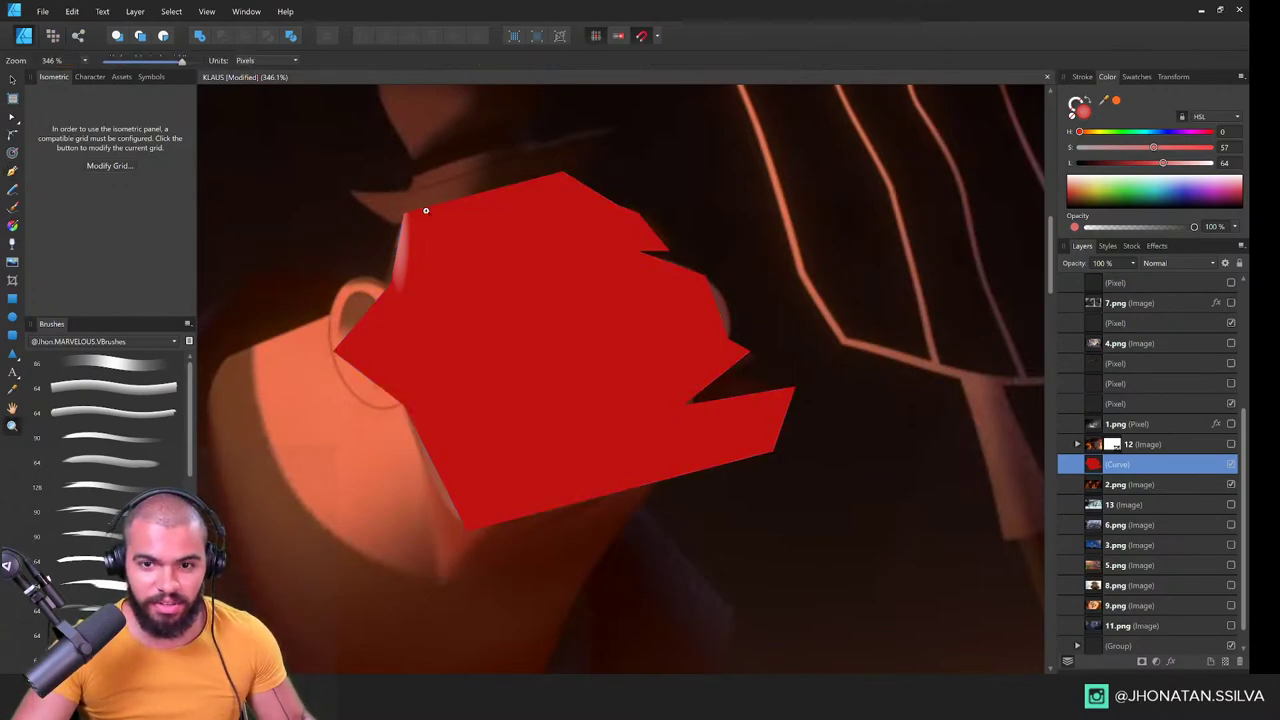
pyautogui.moveTo(426, 211); pyautogui.dragTo(412, 237)
pyautogui.press('a')
pyautogui.rightClick(416, 300)
pyautogui.keyDown('alt'); pyautogui.click(415, 300); pyautogui.keyUp('alt')
pyautogui.moveTo(414, 314); pyautogui.dragTo(431, 337)
# Step: Move the red head shape off the reference onto the empty artboard area above the picture
pyautogui.press('z')
pyautogui.moveTo(510, 282); pyautogui.dragTo(702, 246)
pyautogui.press('v')
pyautogui.click(632, 311)
pyautogui.moveTo(683, 273); pyautogui.dragTo(670, 453)
pyautogui.click(528, 222)
# Step: Draw a closed triangular shape with the Pen tool for the man's nearer eyebrow on the red head shape
pyautogui.press('z')
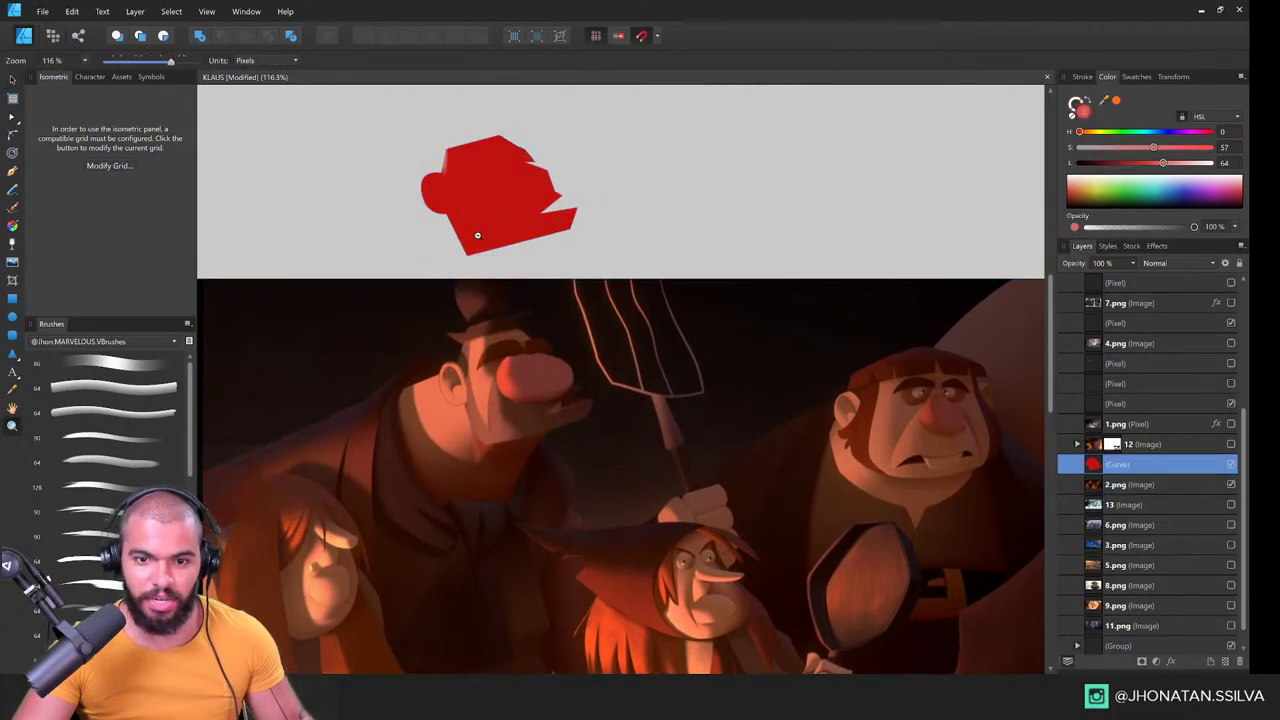
pyautogui.scroll(5, 560, 200)
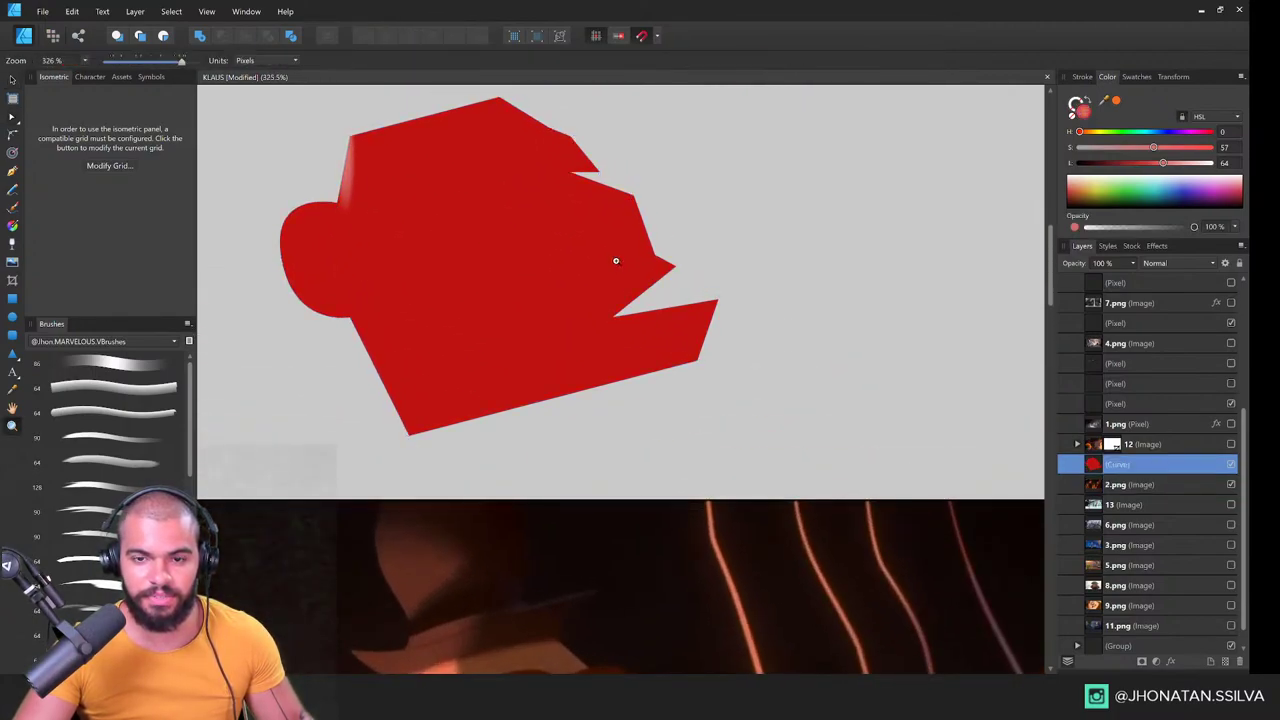
pyautogui.scroll(-3, 616, 261)
pyautogui.scroll(-1, 550, 261)
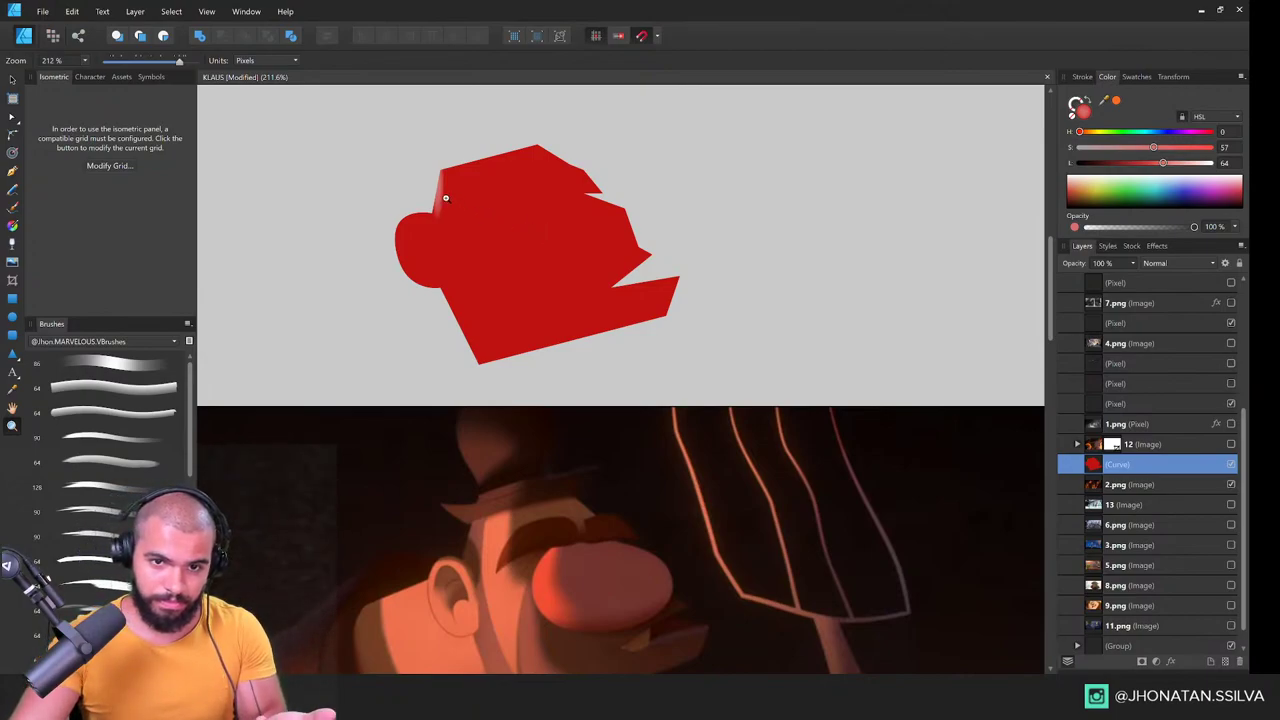
pyautogui.scroll(1, 446, 198)
pyautogui.press('v')
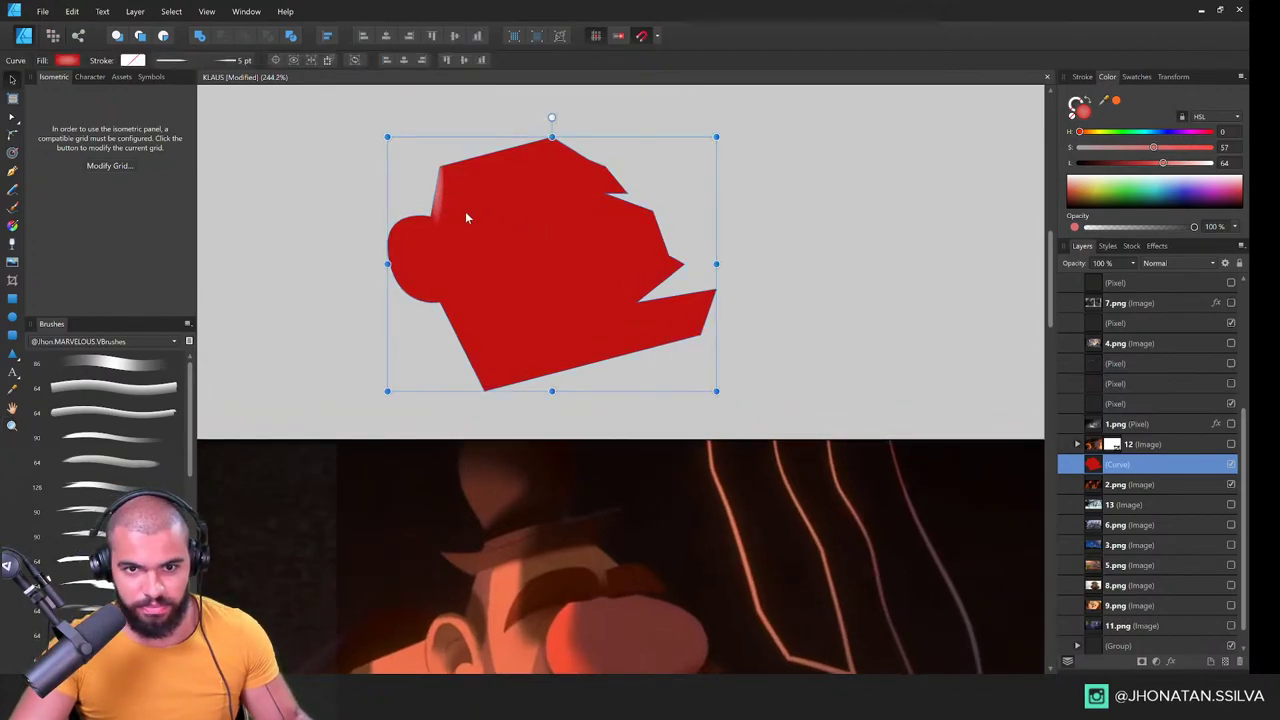
pyautogui.press('z')
pyautogui.moveTo(524, 222); pyautogui.dragTo(496, 258)
pyautogui.press('p')
pyautogui.click(419, 241)
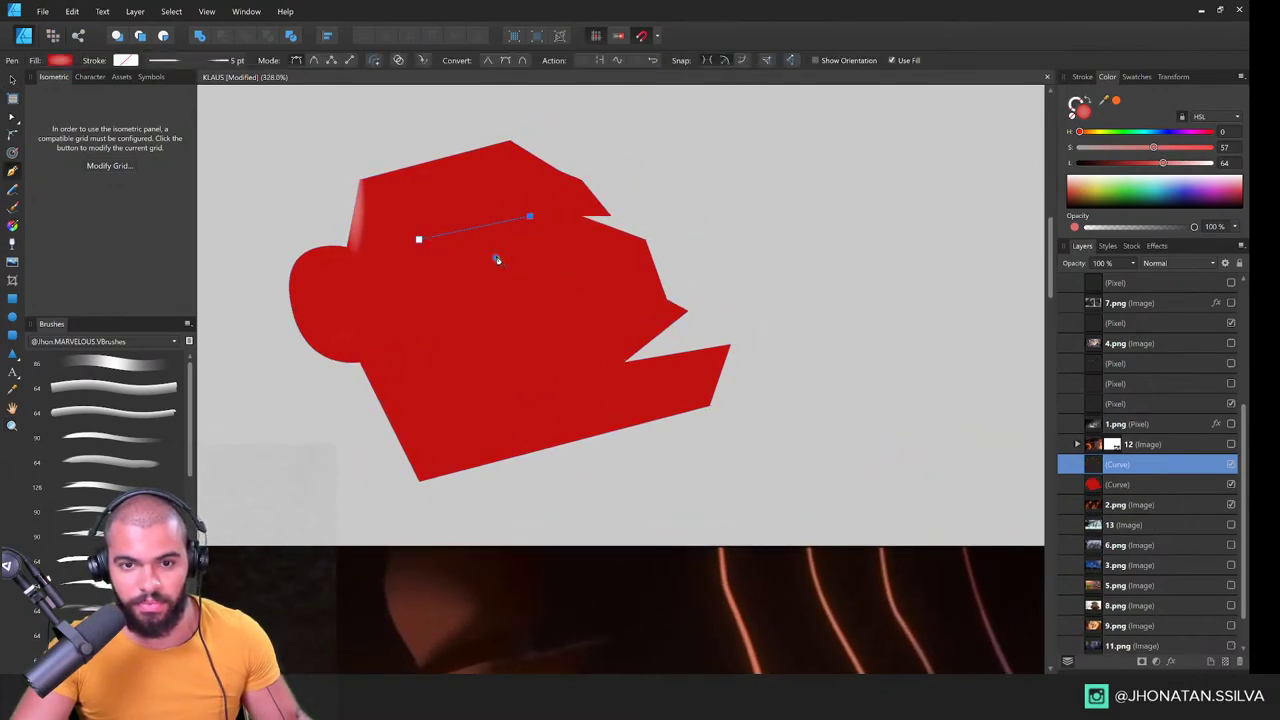
pyautogui.click(419, 241)
# Step: Darken the eyebrow triangle's fill to lightness 29, shrink it and shift it towards the ear
pyautogui.press('v')
pyautogui.moveTo(1163, 162); pyautogui.dragTo(1117, 162)
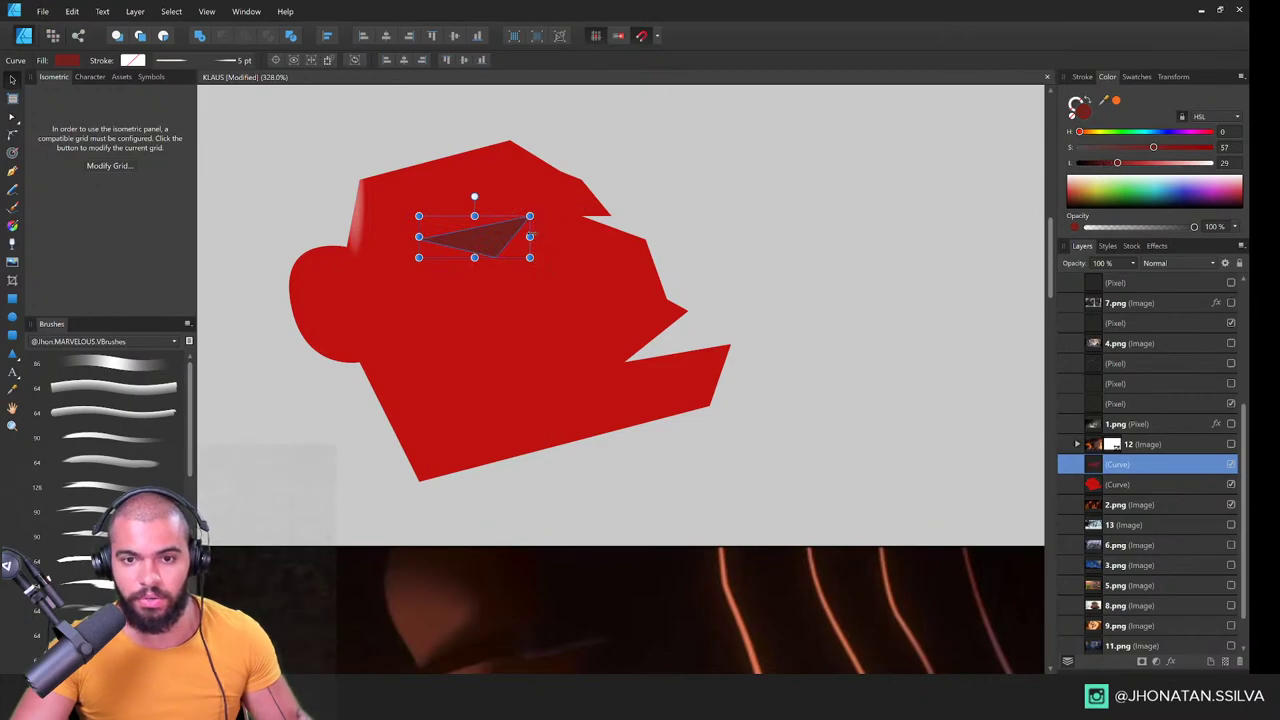
pyautogui.moveTo(531, 236); pyautogui.dragTo(476, 248)
pyautogui.press('b')
pyautogui.press('a')
pyautogui.press('v')
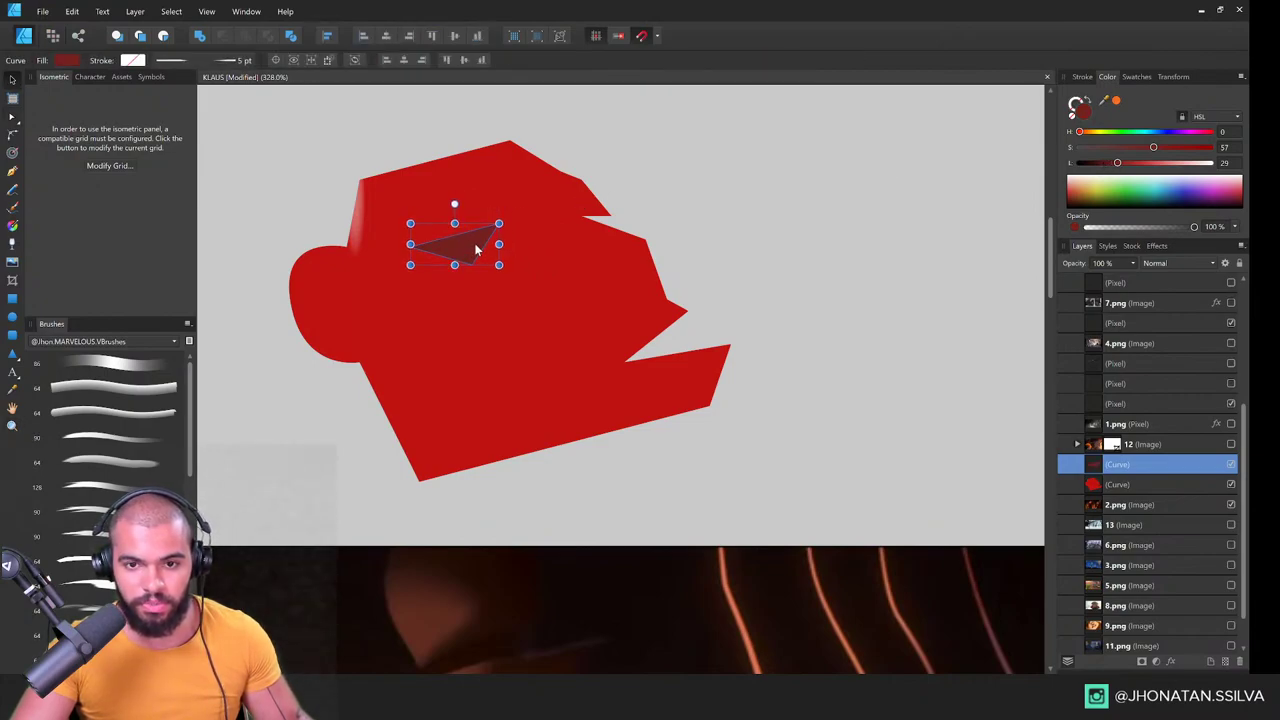
# Step: Compare the simplified red head and its dark eyebrow with the top-hatted man in the reference picture
pyautogui.moveTo(588, 320); pyautogui.dragTo(540, 289)
pyautogui.moveTo(565, 374); pyautogui.dragTo(517, 356)
pyautogui.scroll(-2, 549, 397)
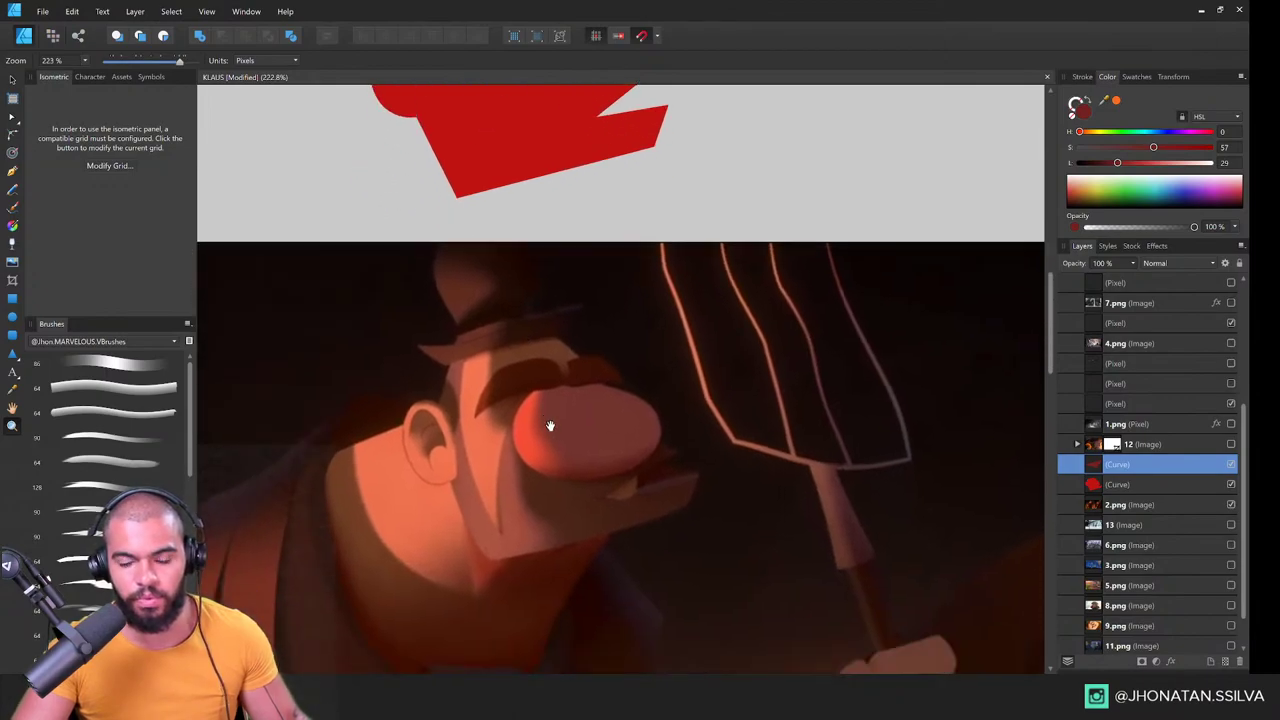
pyautogui.scroll(2, 580, 423)
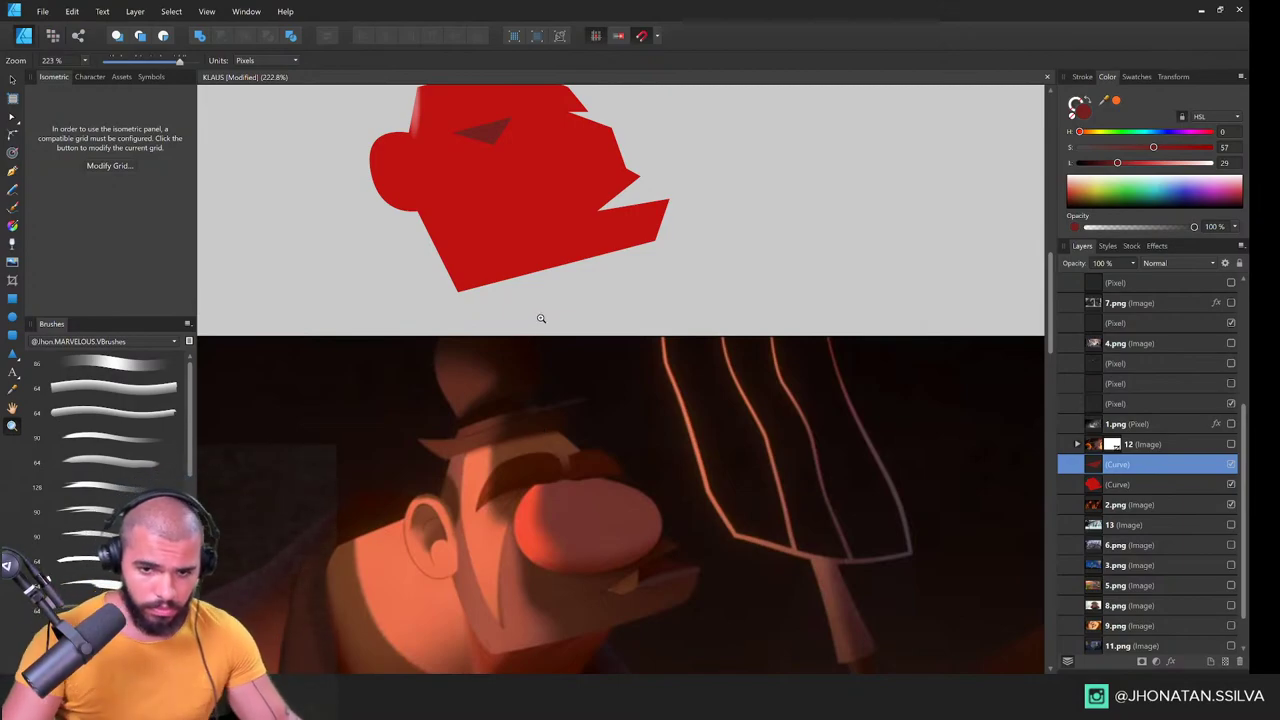
pyautogui.scroll(1, 545, 330)
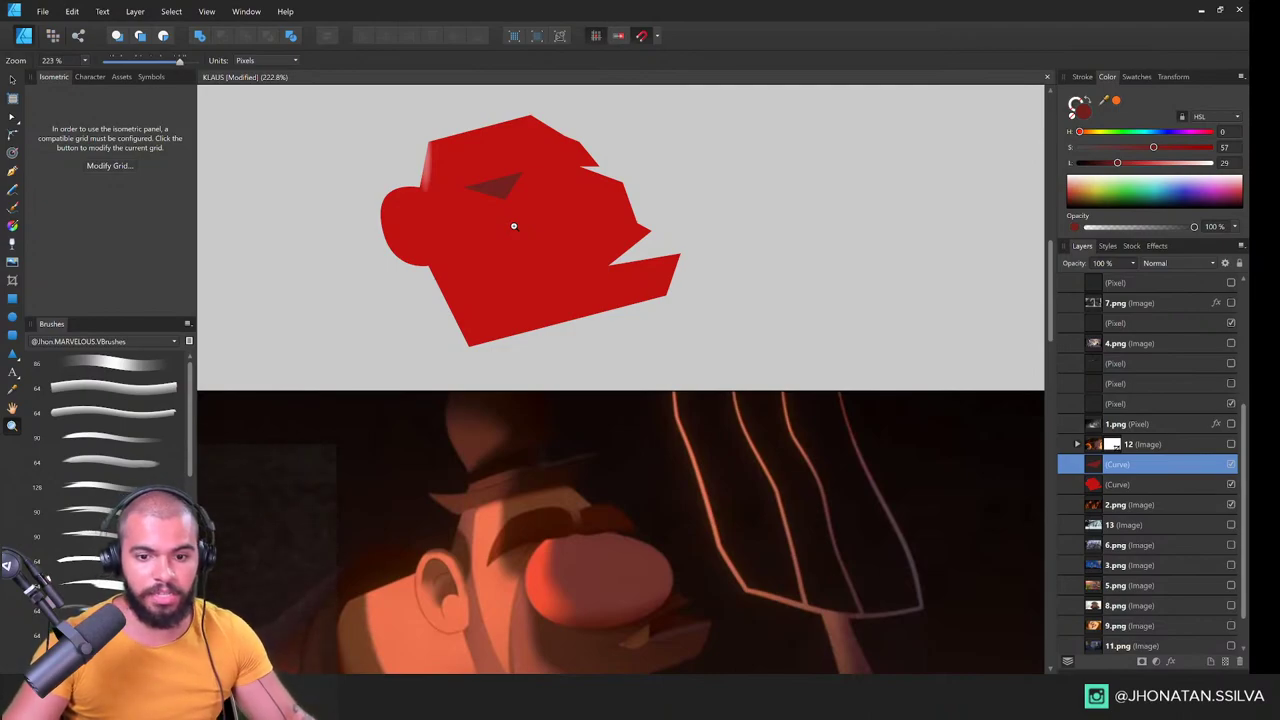
pyautogui.moveTo(523, 186); pyautogui.dragTo(528, 204)
pyautogui.scroll(-2, 507, 230)
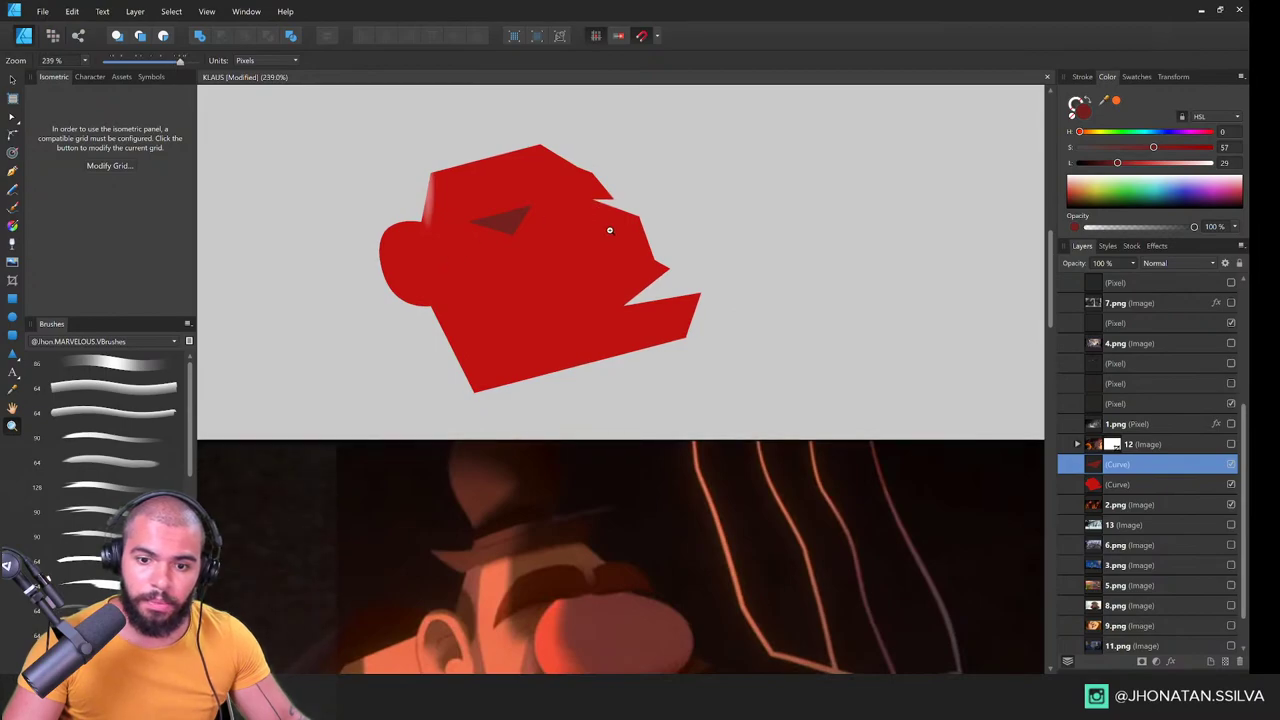
pyautogui.scroll(-1, 531, 240)
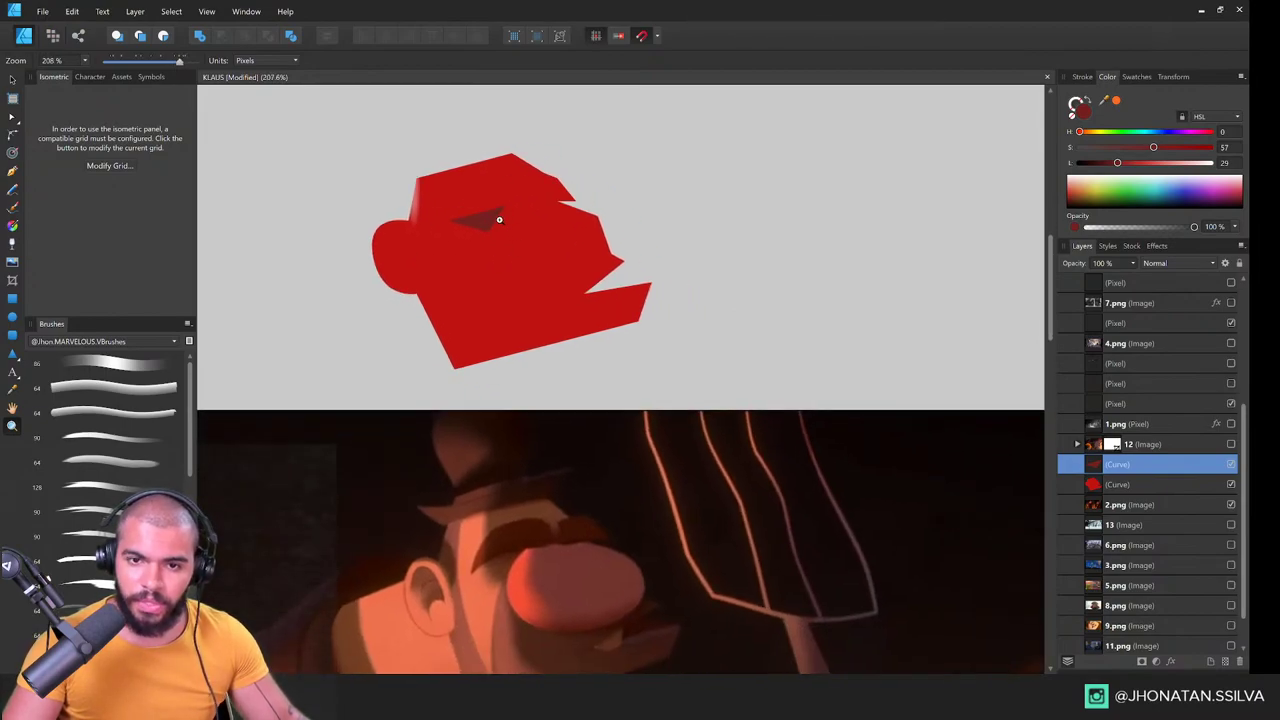
# Step: Draw a smaller dark red triangle for the far eyebrow at the notch in the head's front edge
pyautogui.press('v')
pyautogui.click(531, 218)
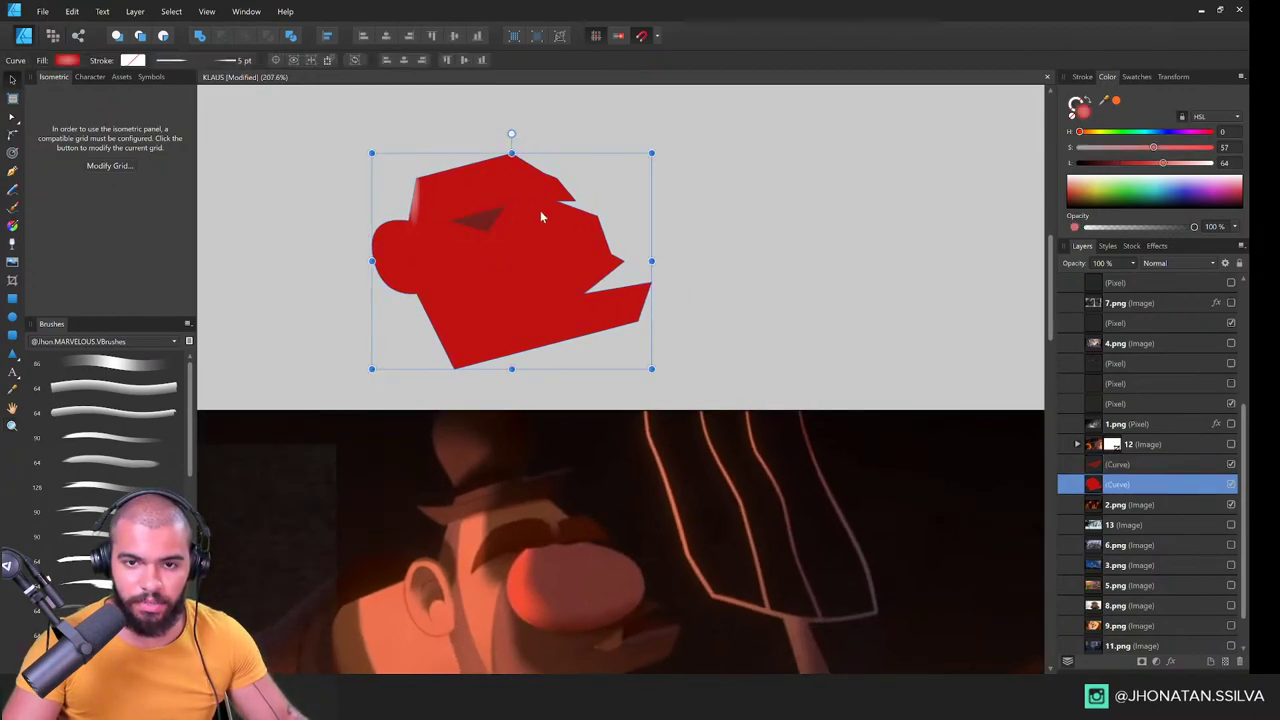
pyautogui.scroll(5, 535, 205)
pyautogui.press('p')
pyautogui.click(586, 212)
pyautogui.click(600, 194)
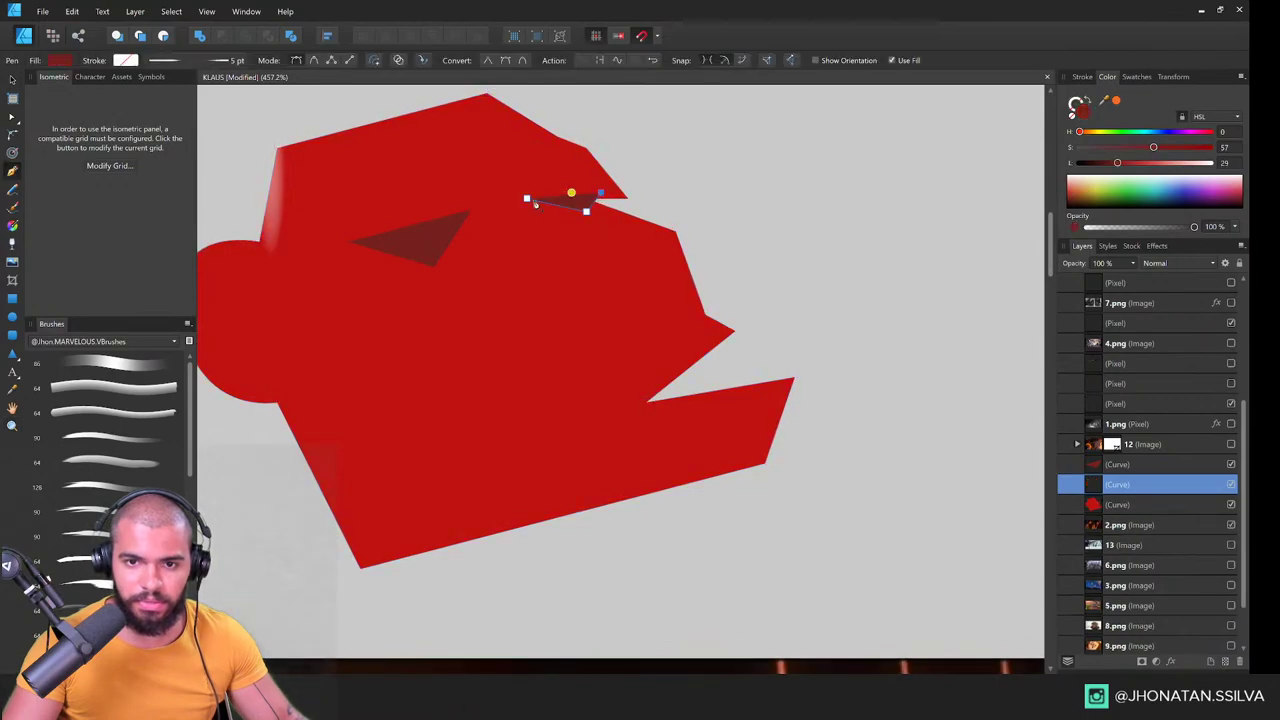
pyautogui.click(527, 198)
pyautogui.press('a')
pyautogui.moveTo(600, 194)
pyautogui.mouseDown()
pyautogui.moveTo(586, 184)
pyautogui.moveTo(309, 281)
pyautogui.mouseUp()
# Step: Add a dark red ellipse for the nose and fit it over the face as a horizontal oval about 130 px high
pyautogui.press('z')
pyautogui.scroll(-8, 600, 230)
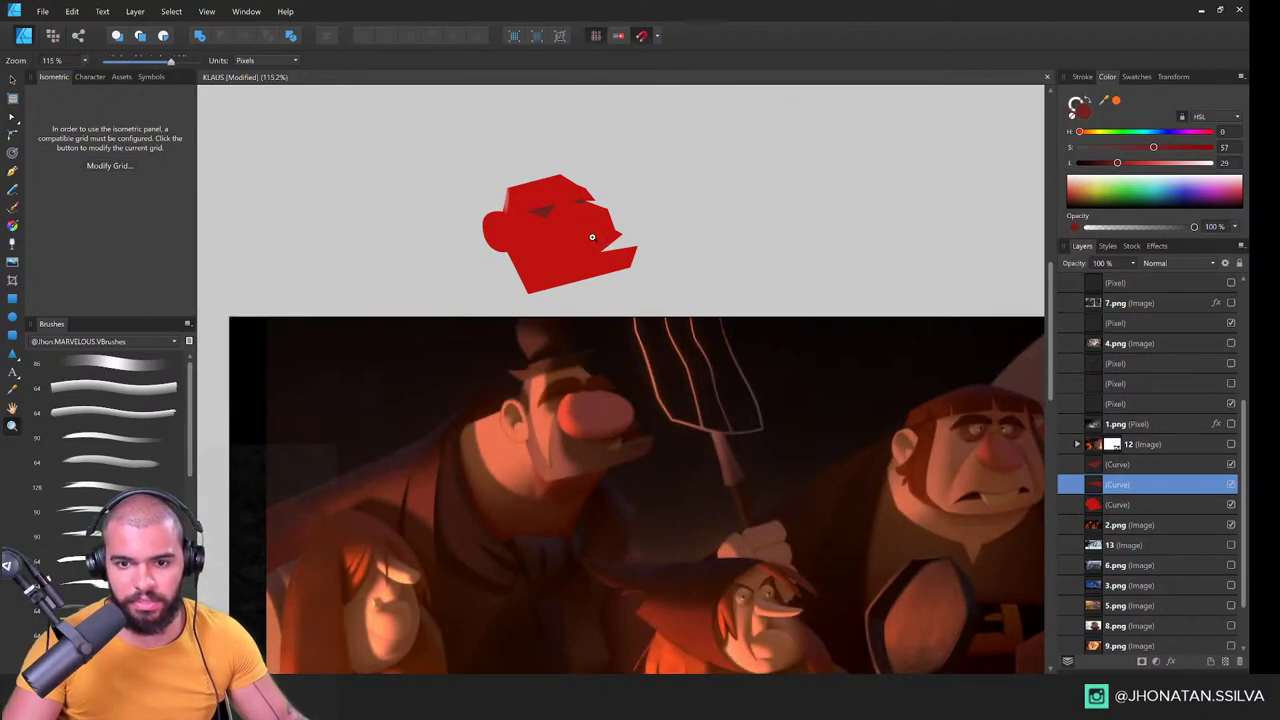
pyautogui.scroll(3, 590, 236)
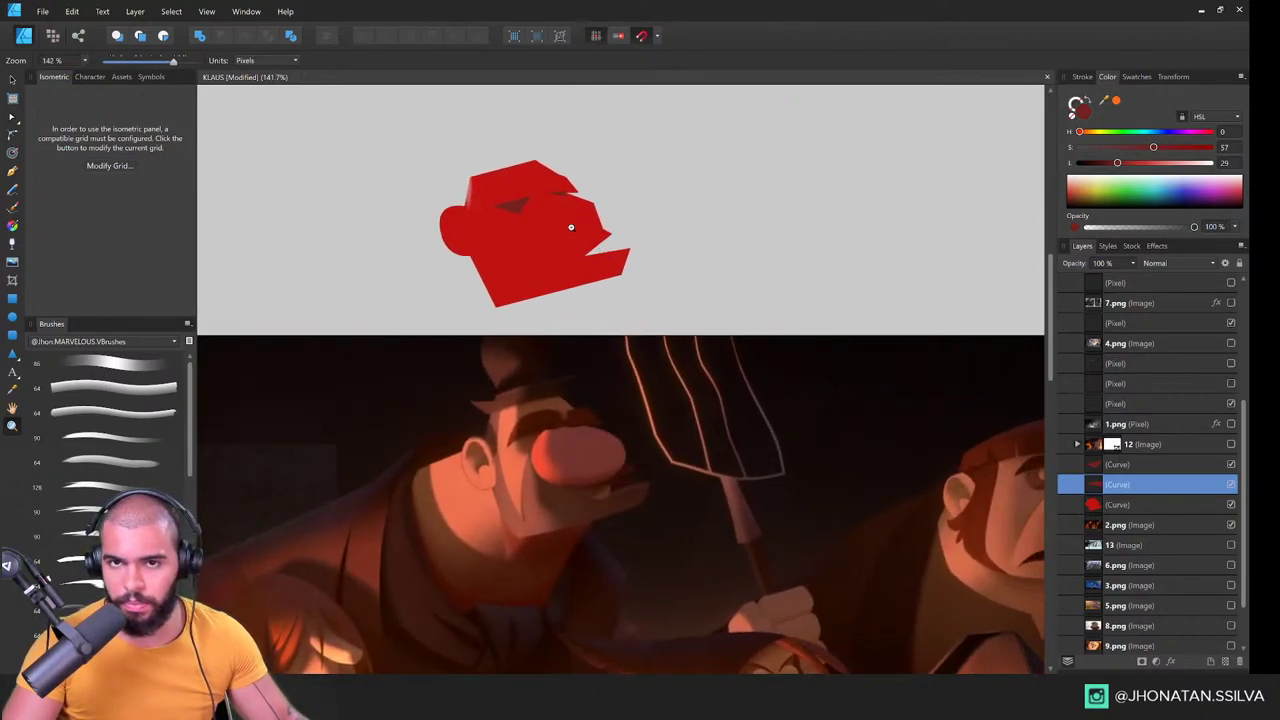
pyautogui.scroll(10, 571, 227)
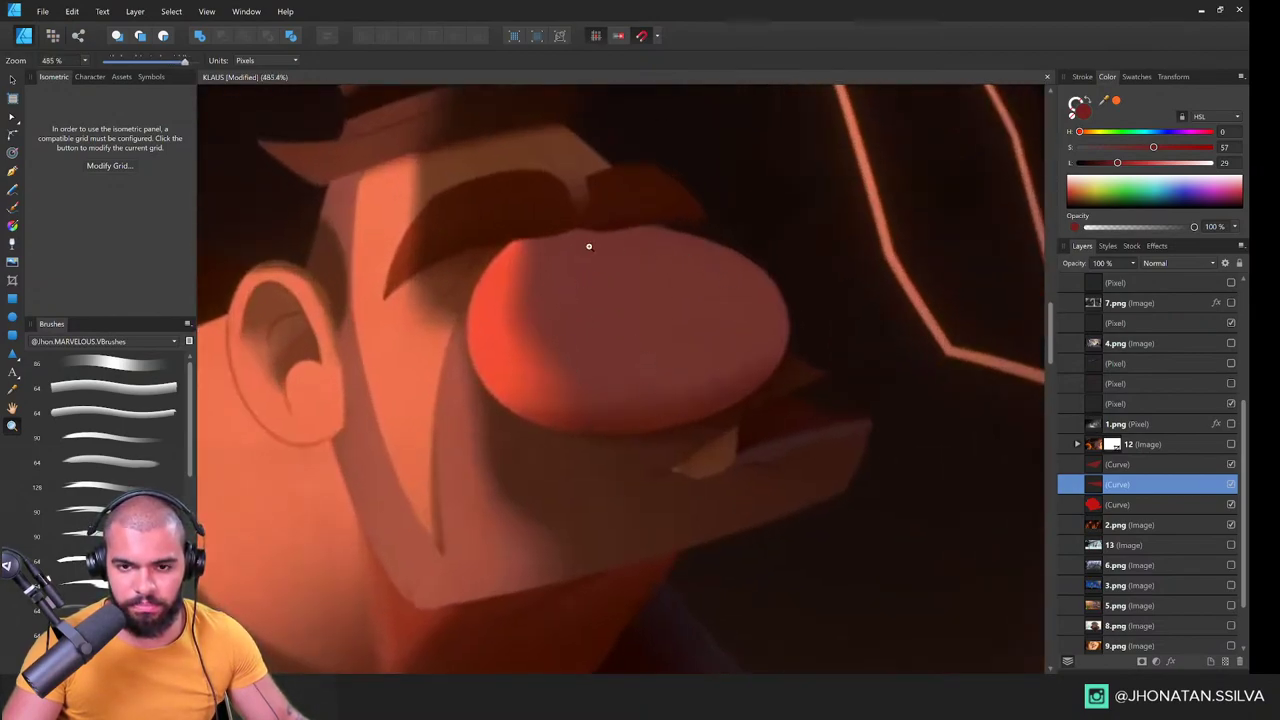
pyautogui.scroll(-8, 708, 272)
pyautogui.moveTo(697, 197); pyautogui.dragTo(650, 406)
pyautogui.scroll(7, 565, 388)
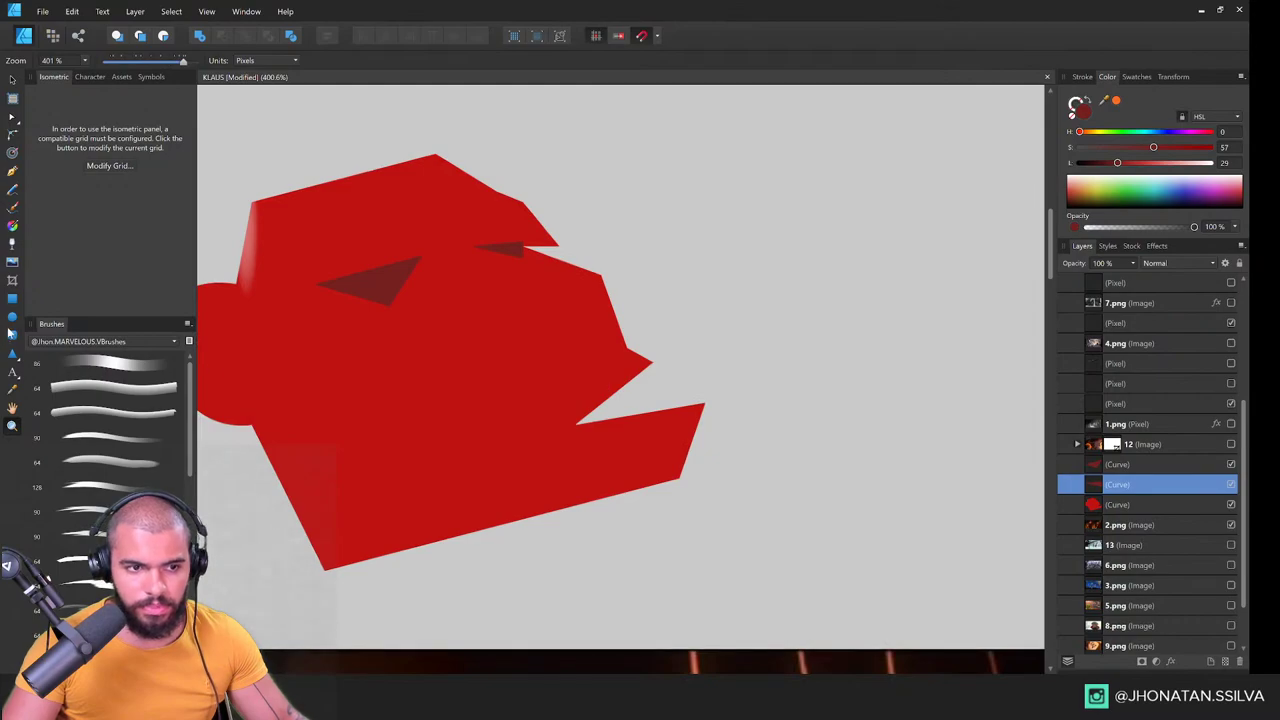
pyautogui.click(12, 318)
pyautogui.moveTo(392, 284); pyautogui.dragTo(605, 437)
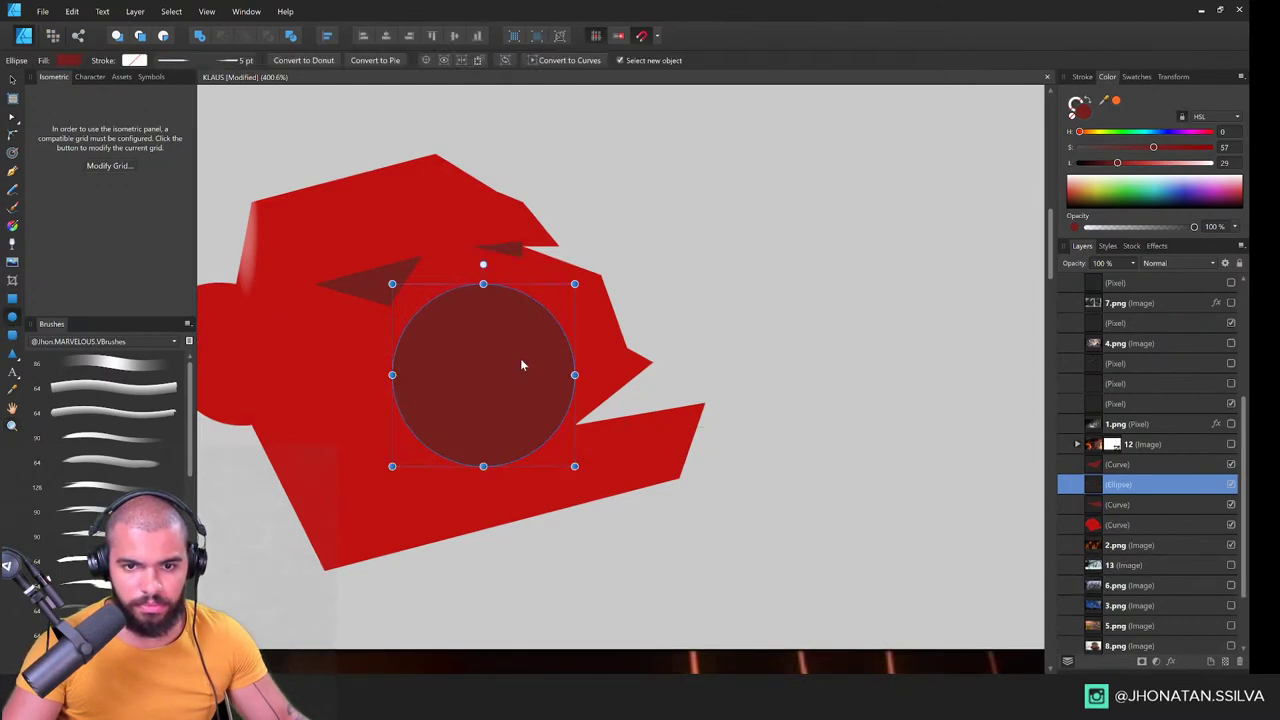
pyautogui.press('v')
pyautogui.moveTo(521, 362)
pyautogui.mouseDown()
pyautogui.moveTo(508, 323)
pyautogui.moveTo(643, 340)
pyautogui.mouseUp()
pyautogui.moveTo(509, 245); pyautogui.dragTo(509, 256)
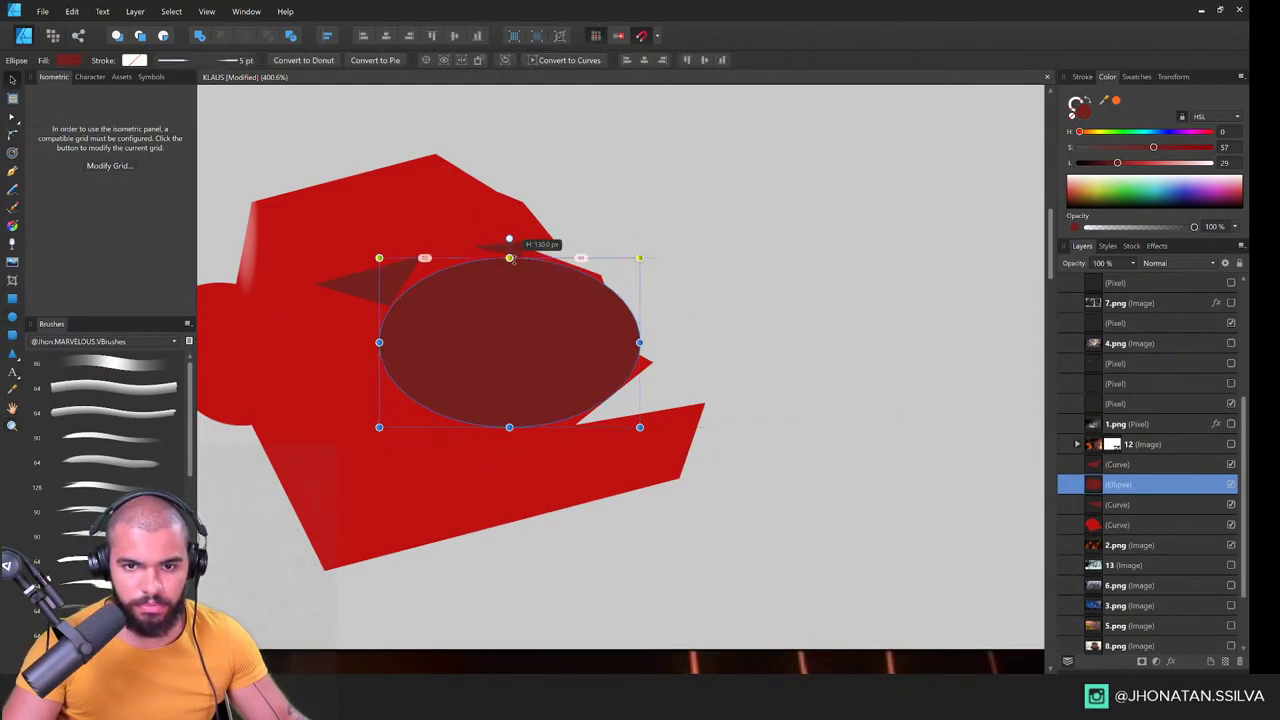
# Step: Recolor the nose ellipse bright red with hue 0, saturation 82 and lightness 47, and tilt it slightly counter-clockwise
pyautogui.moveTo(1117, 162)
pyautogui.mouseDown()
pyautogui.moveTo(1133, 163)
pyautogui.moveTo(1098, 148)
pyautogui.moveTo(1128, 143)
pyautogui.moveTo(1091, 148)
pyautogui.moveTo(1186, 147)
pyautogui.moveTo(1118, 162)
pyautogui.moveTo(1152, 162)
pyautogui.moveTo(1141, 162)
pyautogui.mouseUp()
pyautogui.click(1154, 132)
pyautogui.click(1080, 132)
pyautogui.moveTo(588, 226); pyautogui.dragTo(572, 223)
# Step: Draw a closed, angular eyebrow shape with the Pen tool above the dark eye shape beside the nose ellipse
pyautogui.hotkey('ctrl', 'space')
pyautogui.moveTo(647, 240); pyautogui.dragTo(603, 218)
pyautogui.hotkey('ctrl', 'space')
pyautogui.click(572, 211)
pyautogui.press('p')
pyautogui.click(578, 179)
pyautogui.click(556, 171)
pyautogui.click(466, 208)
pyautogui.click(466, 258)
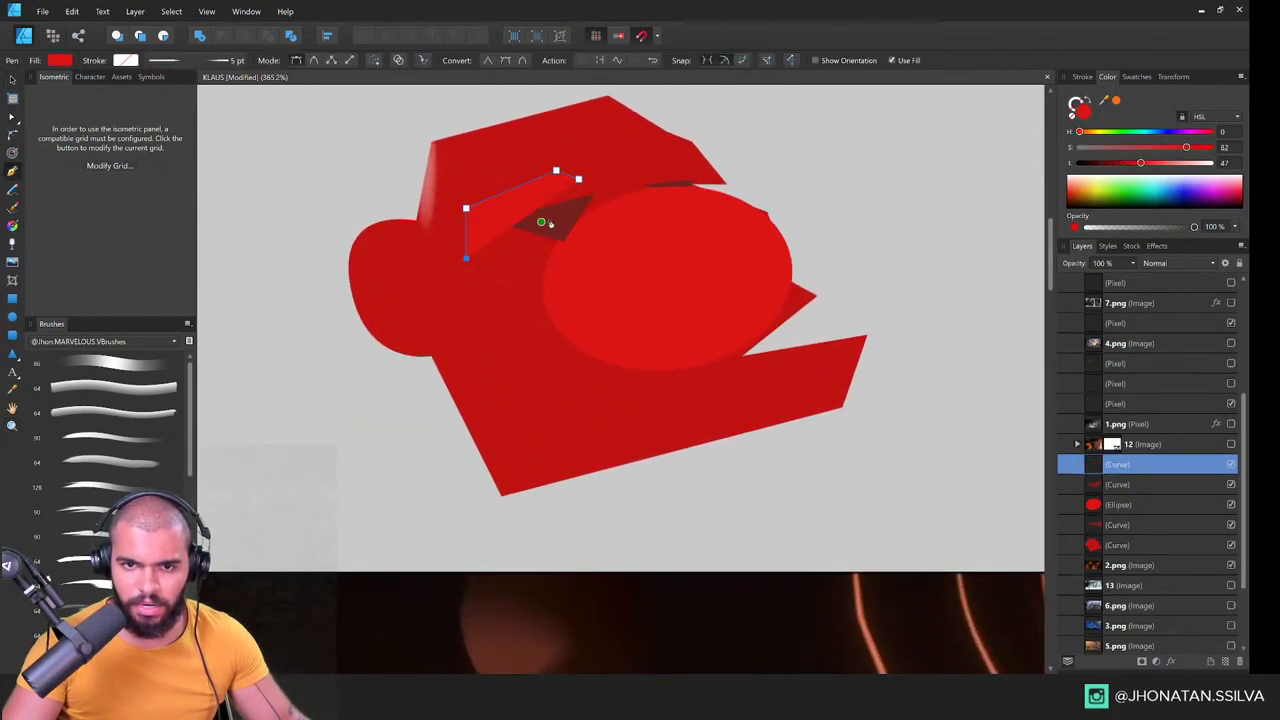
pyautogui.click(542, 219)
pyautogui.click(591, 199)
pyautogui.click(578, 179)
# Step: Adjust the eyebrow's inner nodes and darken its fill to lightness 15
pyautogui.press('a')
pyautogui.moveTo(578, 179); pyautogui.dragTo(541, 226)
pyautogui.scroll(-2, 250, 320)
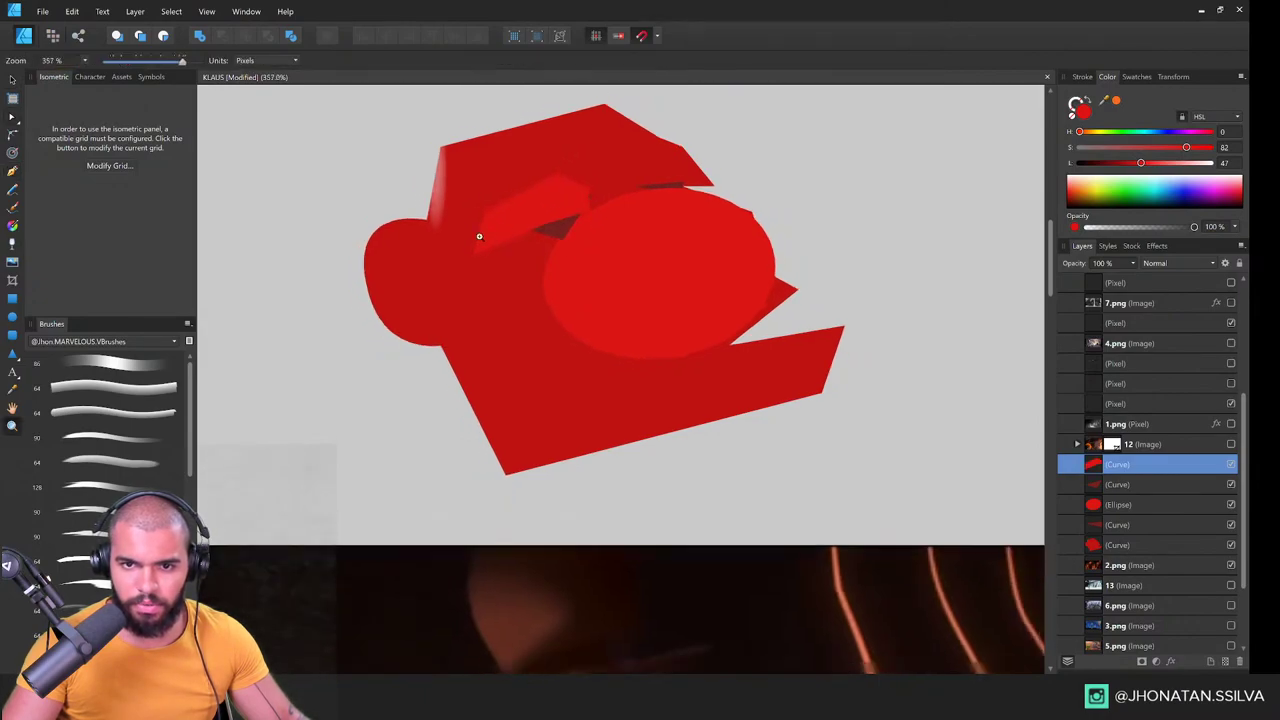
pyautogui.press('v')
pyautogui.click(1100, 163)
pyautogui.moveTo(1100, 164); pyautogui.dragTo(1099, 165)
# Step: Compare the eyebrow with the reference character and raise its outer upper corner node slightly
pyautogui.press('z')
pyautogui.moveTo(597, 255); pyautogui.dragTo(457, 309)
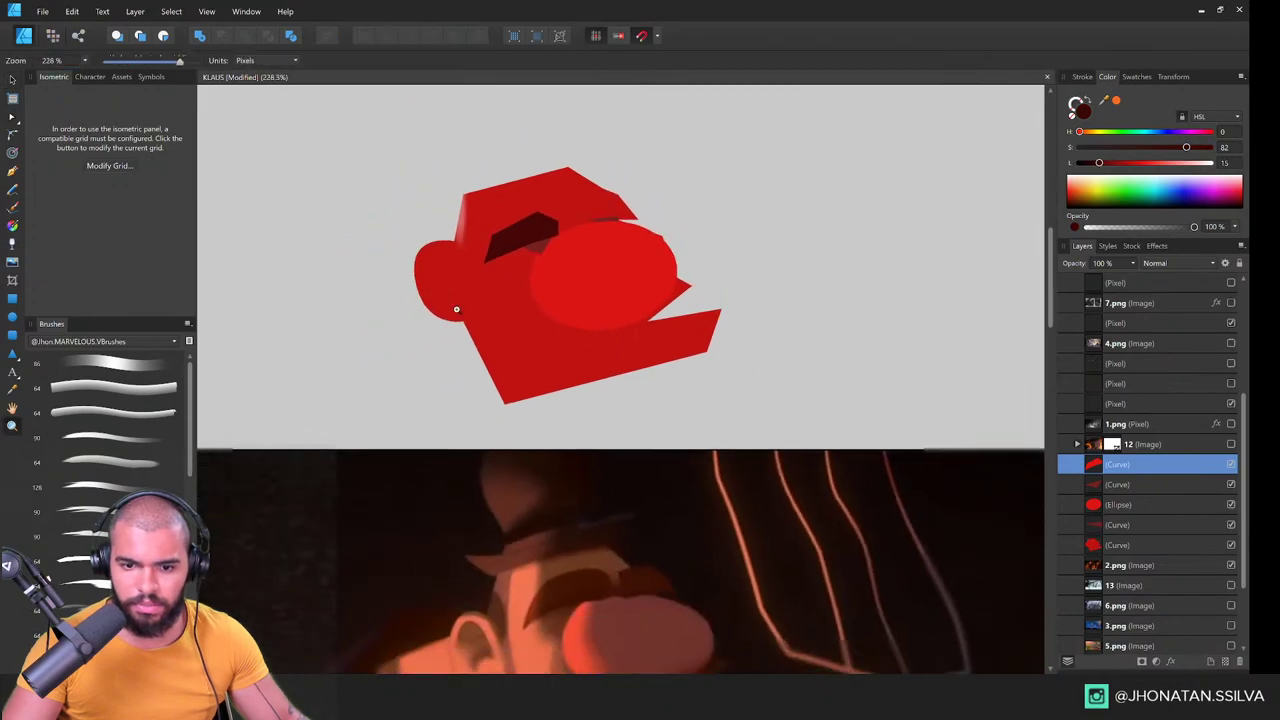
pyautogui.moveTo(561, 560); pyautogui.dragTo(584, 444)
pyautogui.moveTo(562, 230); pyautogui.dragTo(551, 455)
pyautogui.moveTo(479, 136); pyautogui.dragTo(544, 207)
pyautogui.press('a')
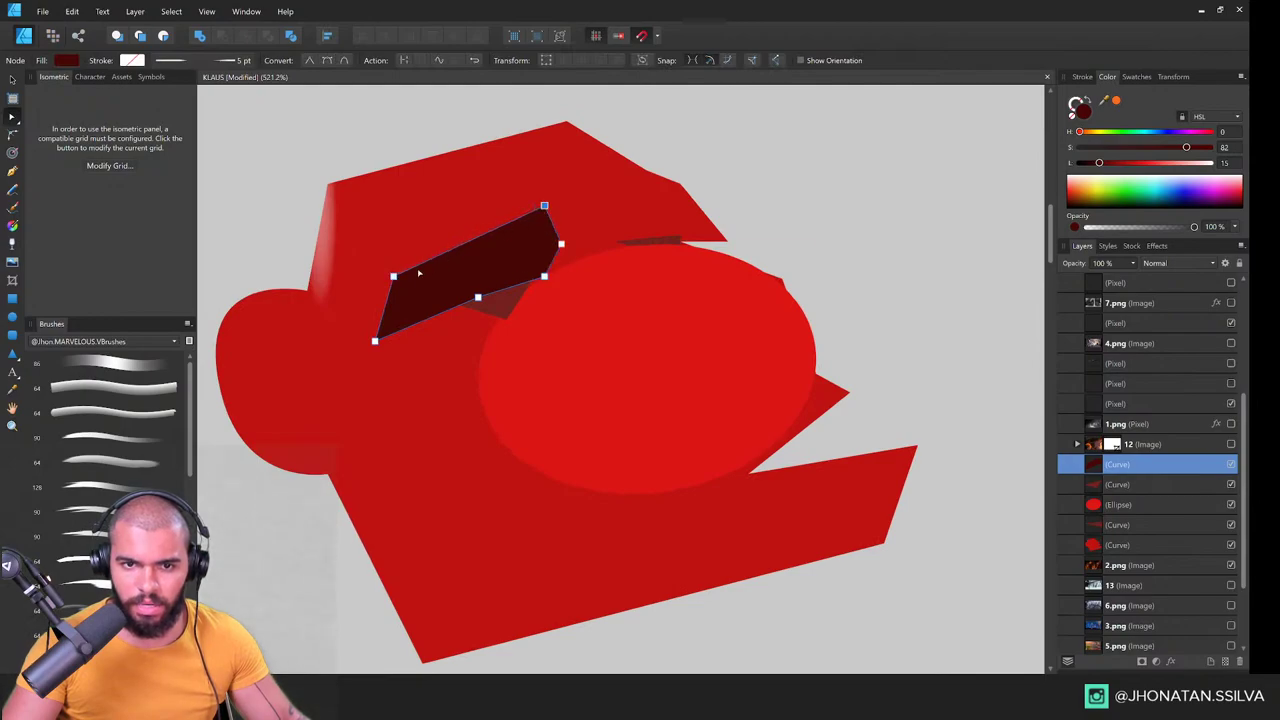
pyautogui.moveTo(393, 277); pyautogui.dragTo(400, 257)
# Step: Delete the two old dark red curves around the nose ellipse, one under the eyebrow and one above the nose
pyautogui.click(506, 314)
pyautogui.press('v')
pyautogui.press('Delete')
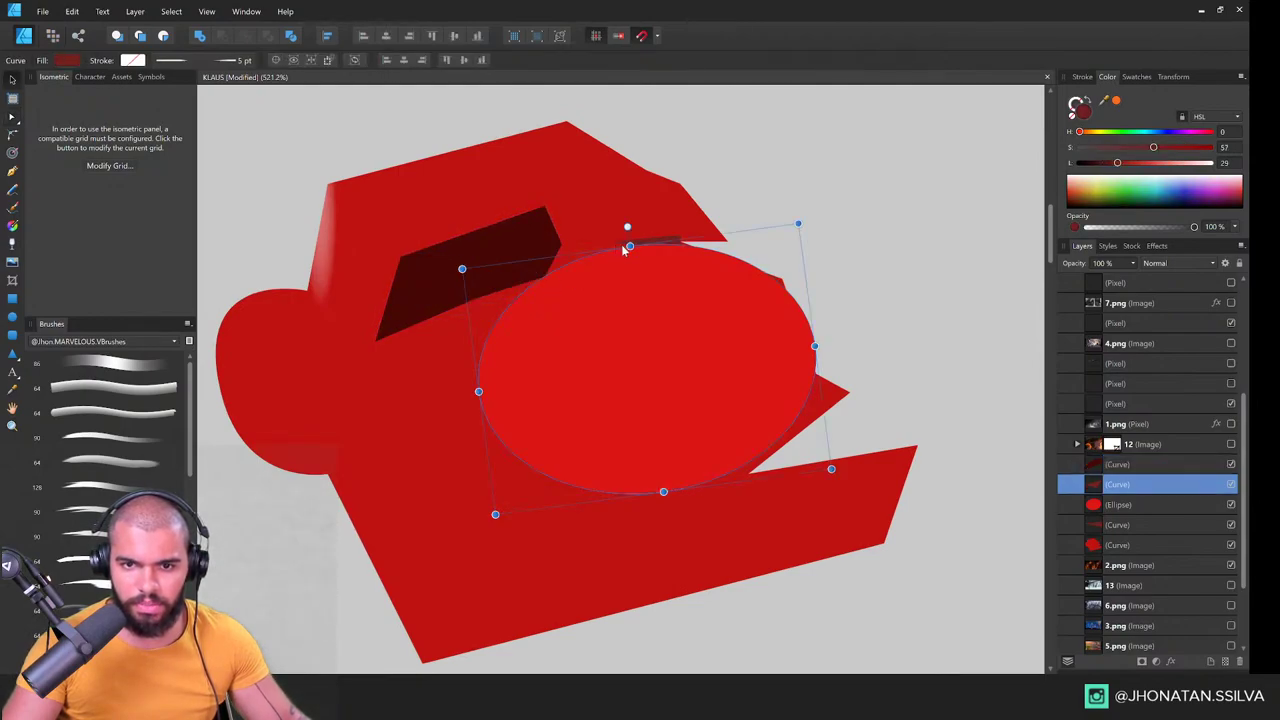
pyautogui.click(656, 241)
pyautogui.press('Delete')
# Step: Duplicate the eyebrow, flip the copy horizontally, place it above the nose and send it behind the nose ellipse
pyautogui.click(519, 270)
pyautogui.moveTo(519, 270); pyautogui.dragTo(660, 251)
pyautogui.hotkey('shift', 'h')
pyautogui.moveTo(660, 168); pyautogui.dragTo(626, 176)
pyautogui.hotkey('ctrl', '[')
pyautogui.hotkey('ctrl', '[')
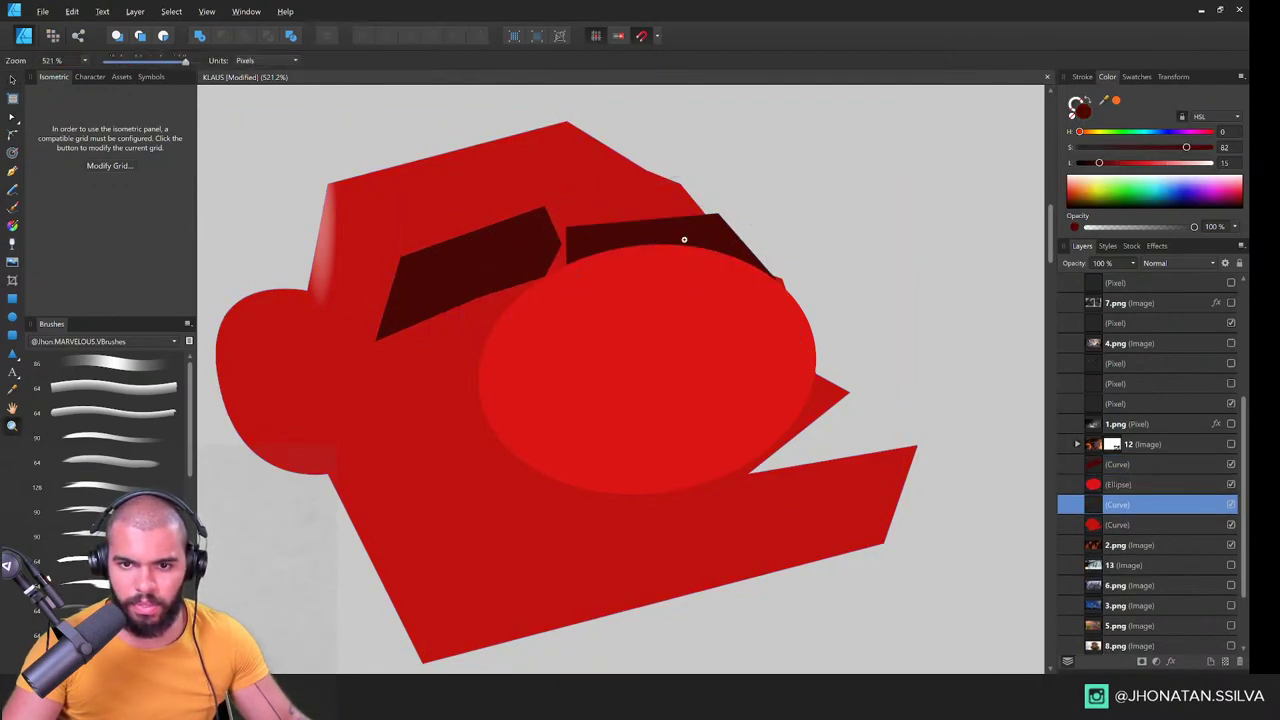
pyautogui.moveTo(680, 237); pyautogui.dragTo(669, 219)
pyautogui.moveTo(626, 161); pyautogui.dragTo(639, 158)
# Step: Compare the red head with the hatted reference character and examine the face of the stocky man holding the pan
pyautogui.press('space')
pyautogui.scroll(-4, 651, 194)
pyautogui.moveTo(665, 295); pyautogui.dragTo(631, 143)
pyautogui.scroll(-3, 660, 388)
pyautogui.moveTo(623, 366); pyautogui.dragTo(600, 392)
pyautogui.scroll(-2, 603, 480)
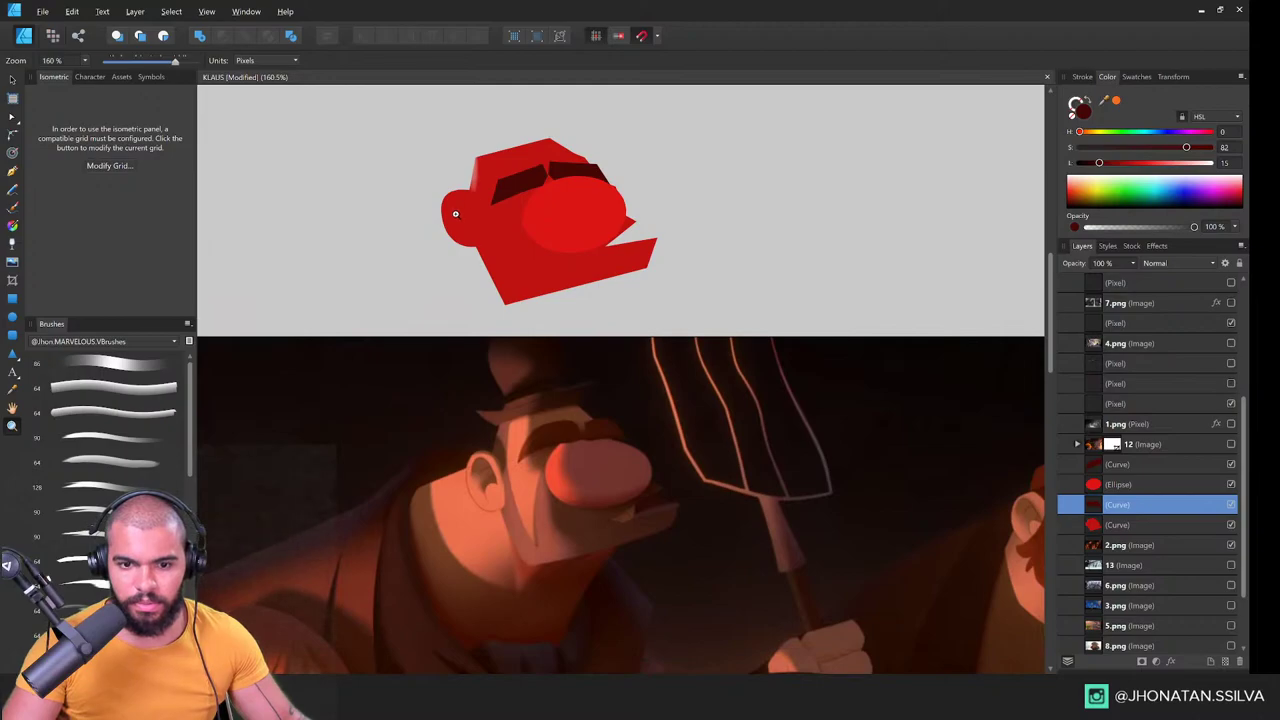
pyautogui.moveTo(578, 247); pyautogui.dragTo(412, 295)
pyautogui.moveTo(798, 386); pyautogui.dragTo(691, 326)
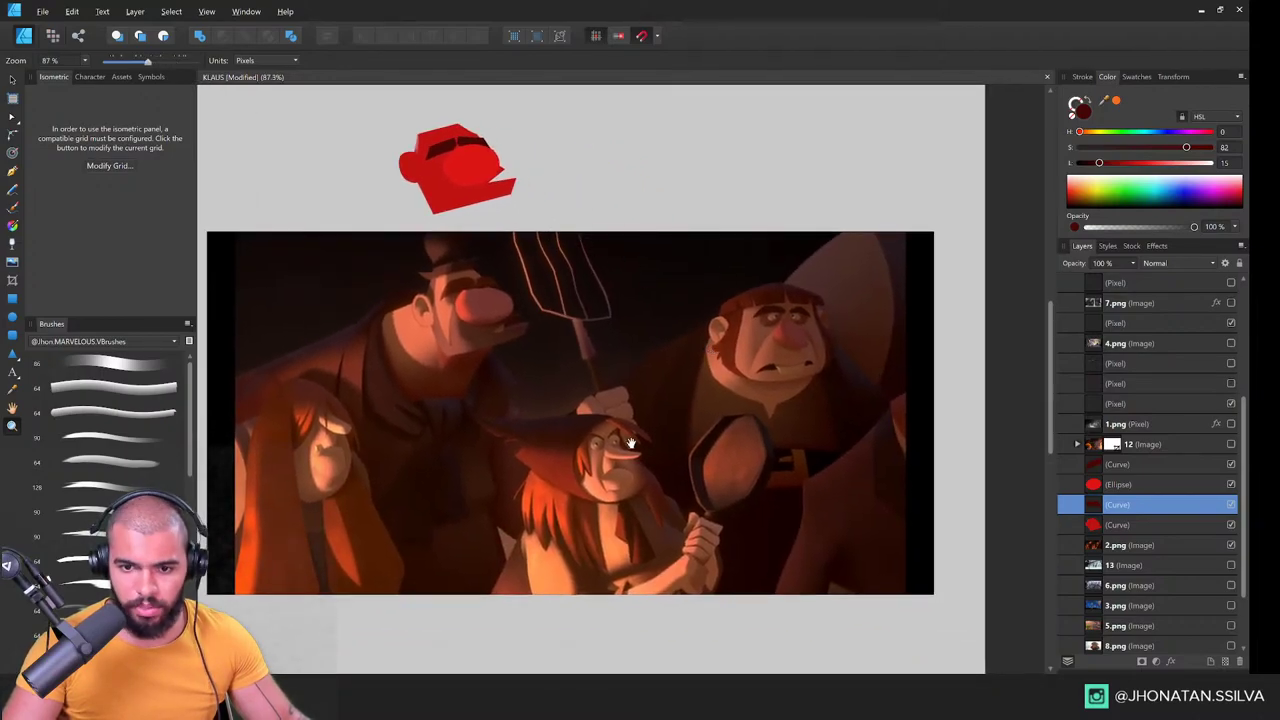
pyautogui.moveTo(631, 443); pyautogui.dragTo(612, 402)
pyautogui.moveTo(534, 441); pyautogui.dragTo(588, 445)
pyautogui.moveTo(550, 364); pyautogui.dragTo(516, 372)
pyautogui.moveTo(729, 351); pyautogui.dragTo(627, 353)
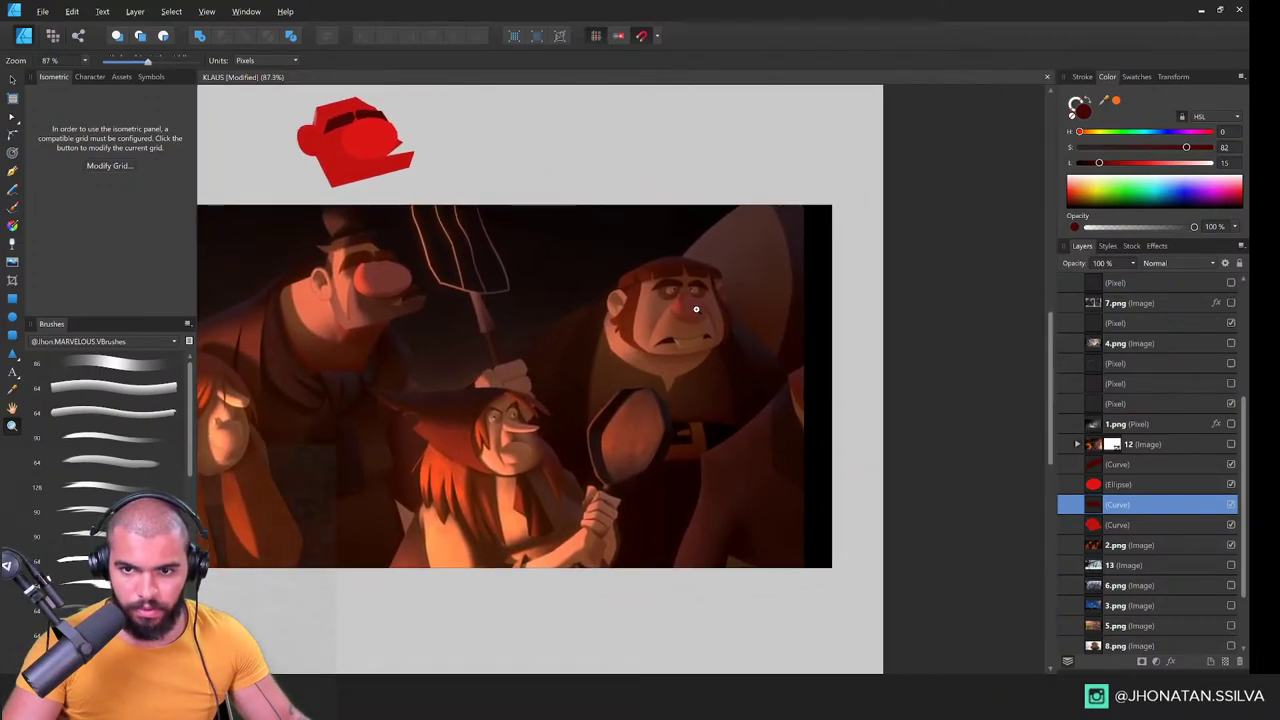
pyautogui.scroll(4, 368, 291)
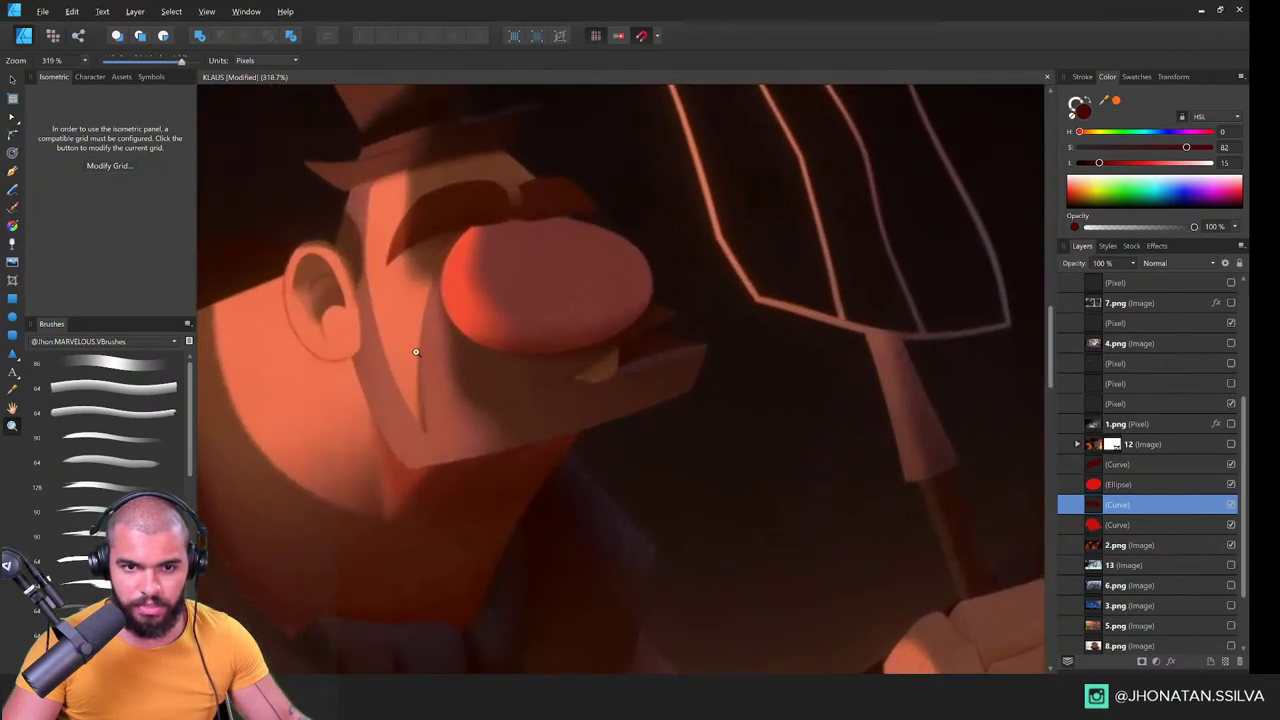
pyautogui.scroll(-3, 417, 351)
pyautogui.hscroll(3, 634, 366)
pyautogui.scroll(5, 680, 354)
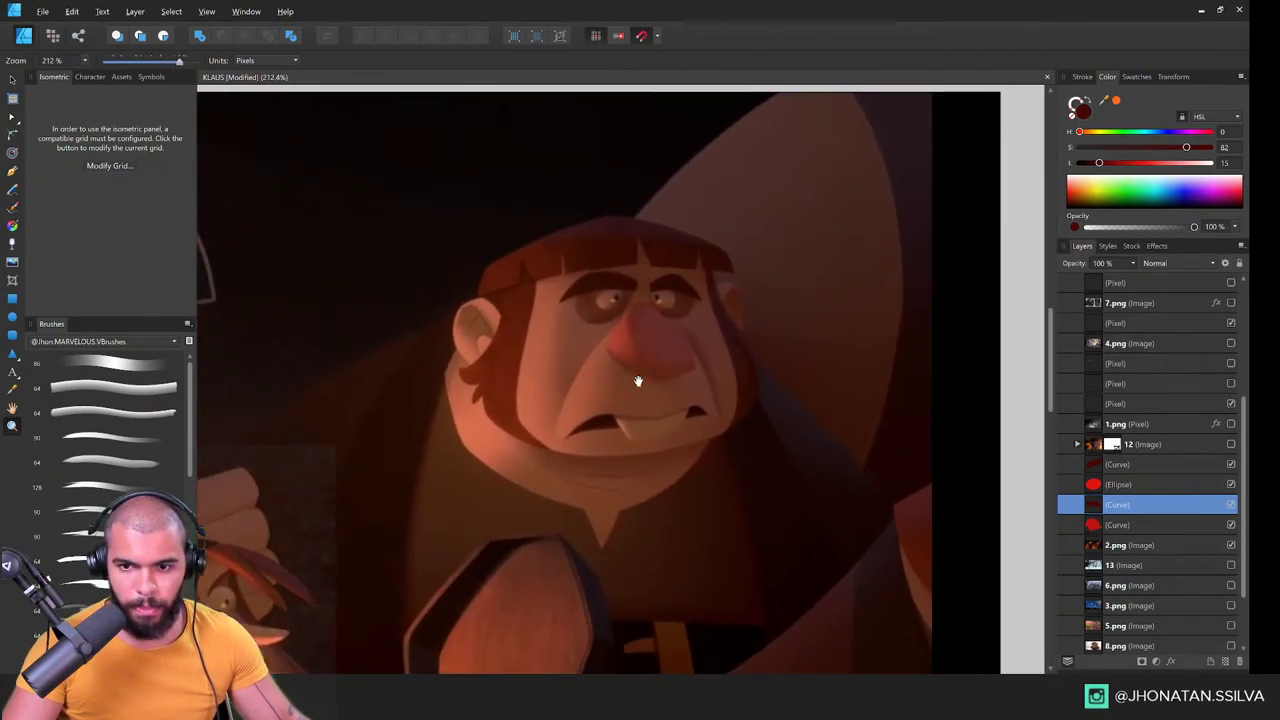
pyautogui.scroll(1, 617, 328)
# Step: Trace the stocky man's face from hairline to chin as a closed six-point shape with the Pen tool
pyautogui.press('p')
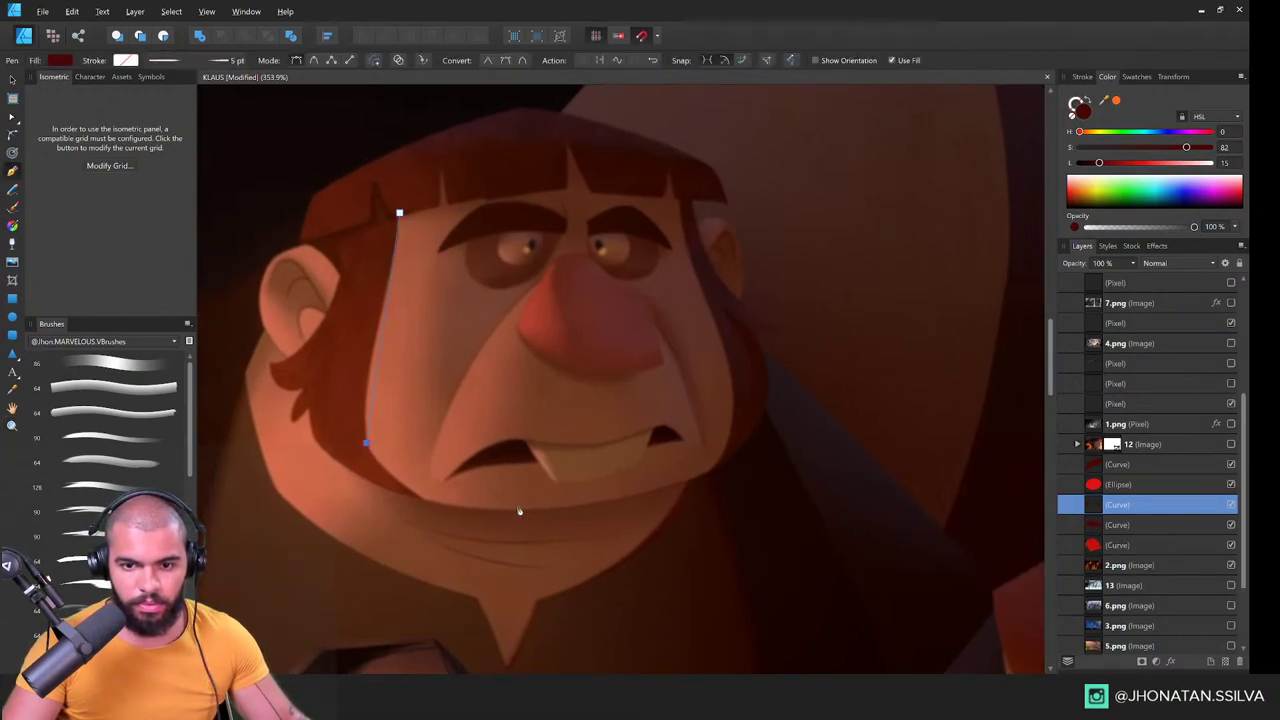
pyautogui.click(459, 512)
pyautogui.click(699, 467)
pyautogui.click(745, 407)
pyautogui.click(686, 189)
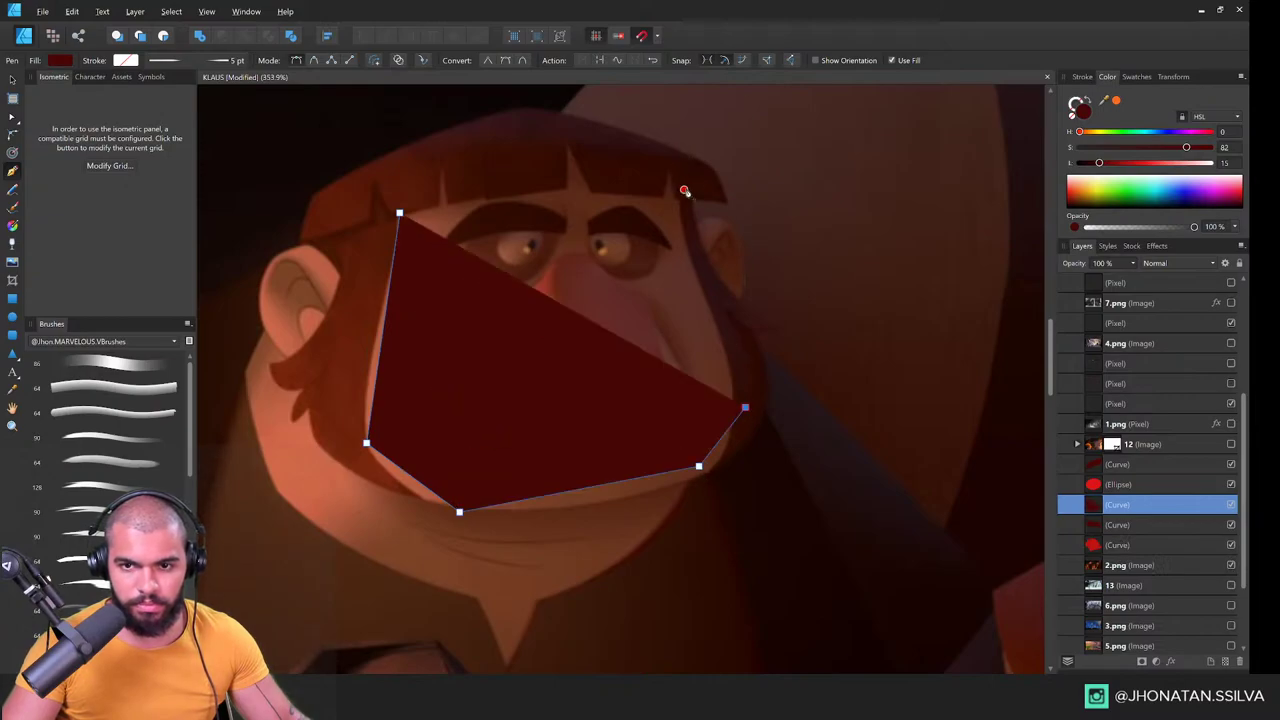
pyautogui.press('a')
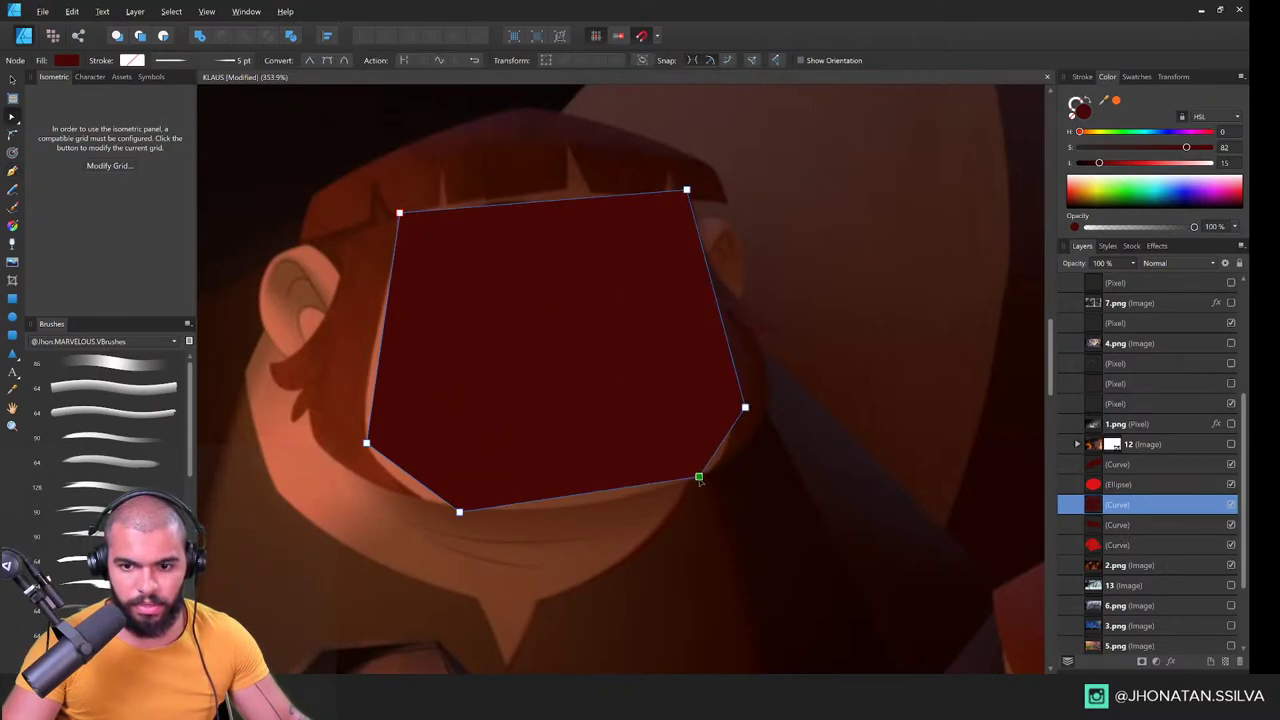
# Step: Set the face shape's blend mode to Add and its fill to green with hue 160, saturation 82 and lightness 21
pyautogui.click(1150, 264)
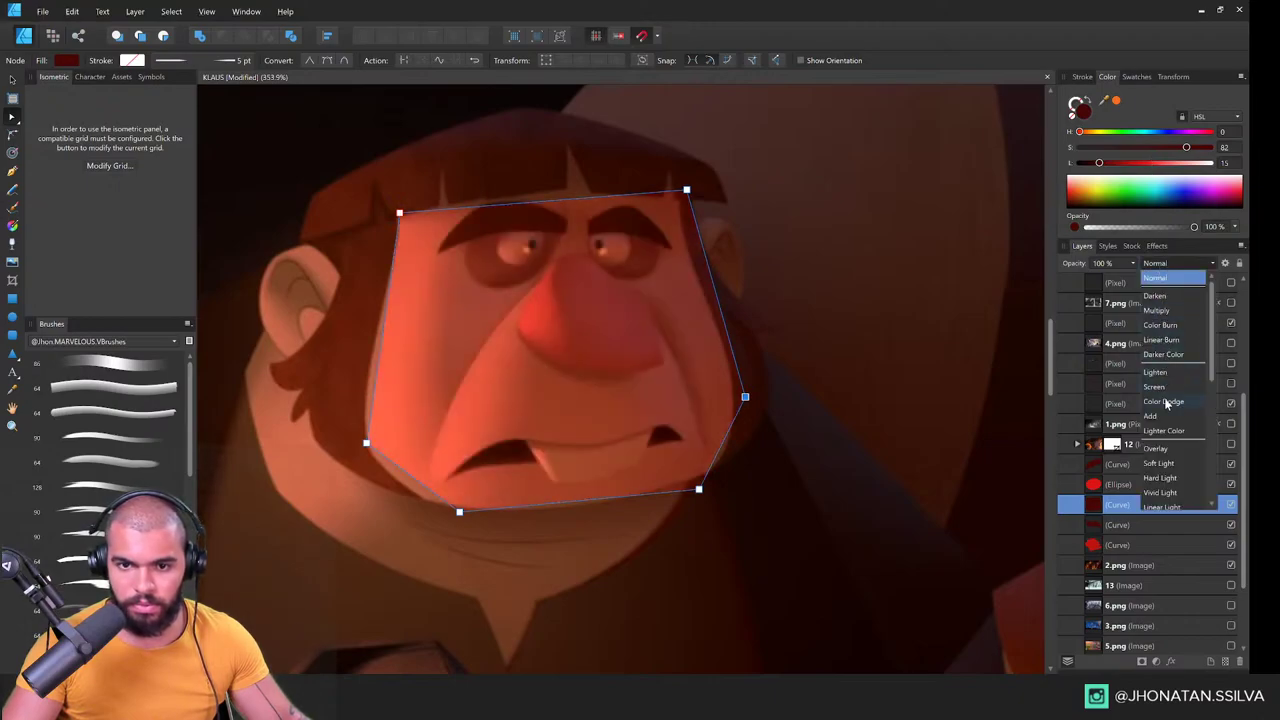
pyautogui.click(1152, 416)
pyautogui.click(1138, 131)
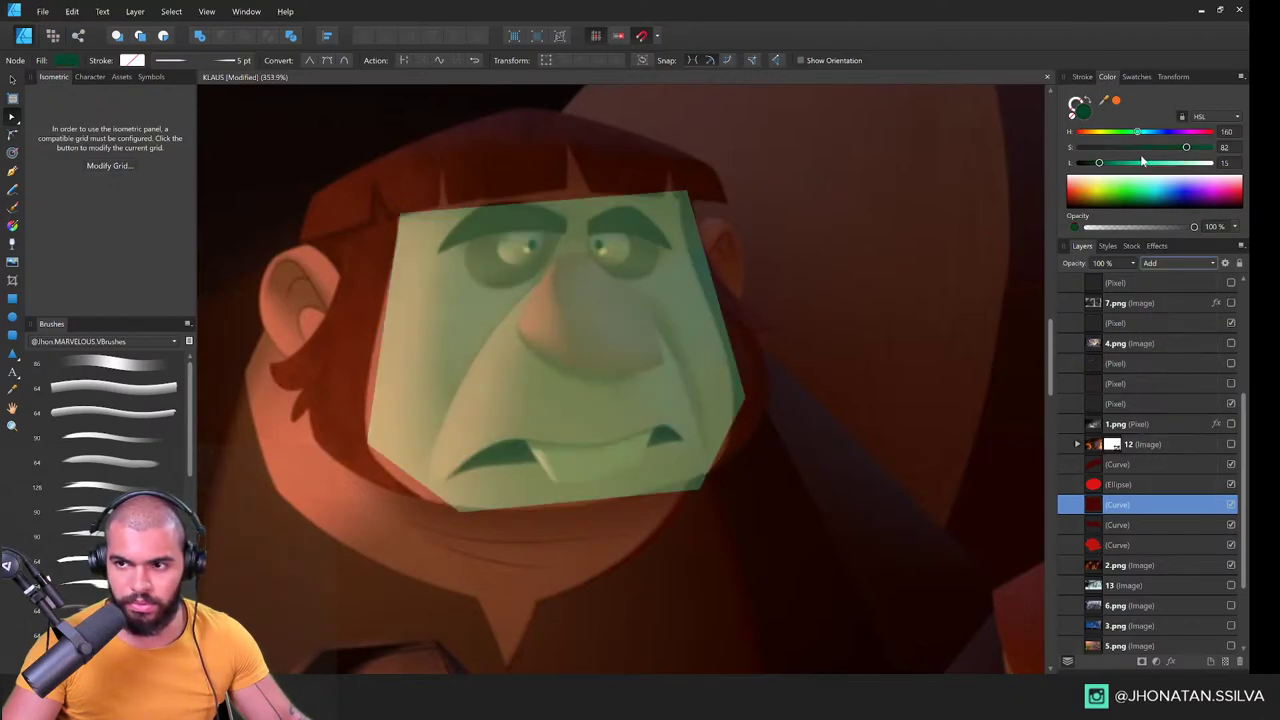
pyautogui.moveTo(1143, 162); pyautogui.dragTo(1107, 167)
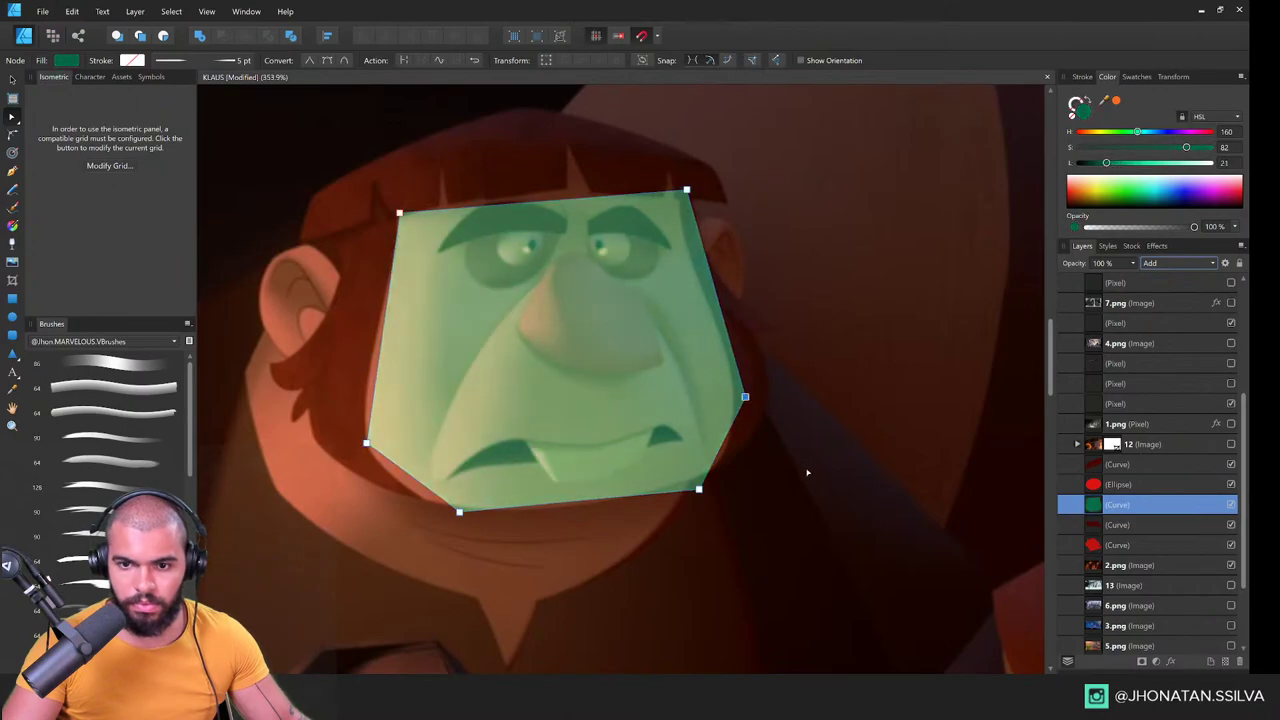
# Step: Fit the face shape's nodes at the far cheek and the upper corner by the small ear to the reference
pyautogui.moveTo(745, 397); pyautogui.dragTo(730, 373)
pyautogui.hotkey('ctrl', 'space')
pyautogui.moveTo(735, 360); pyautogui.dragTo(1060, 360)
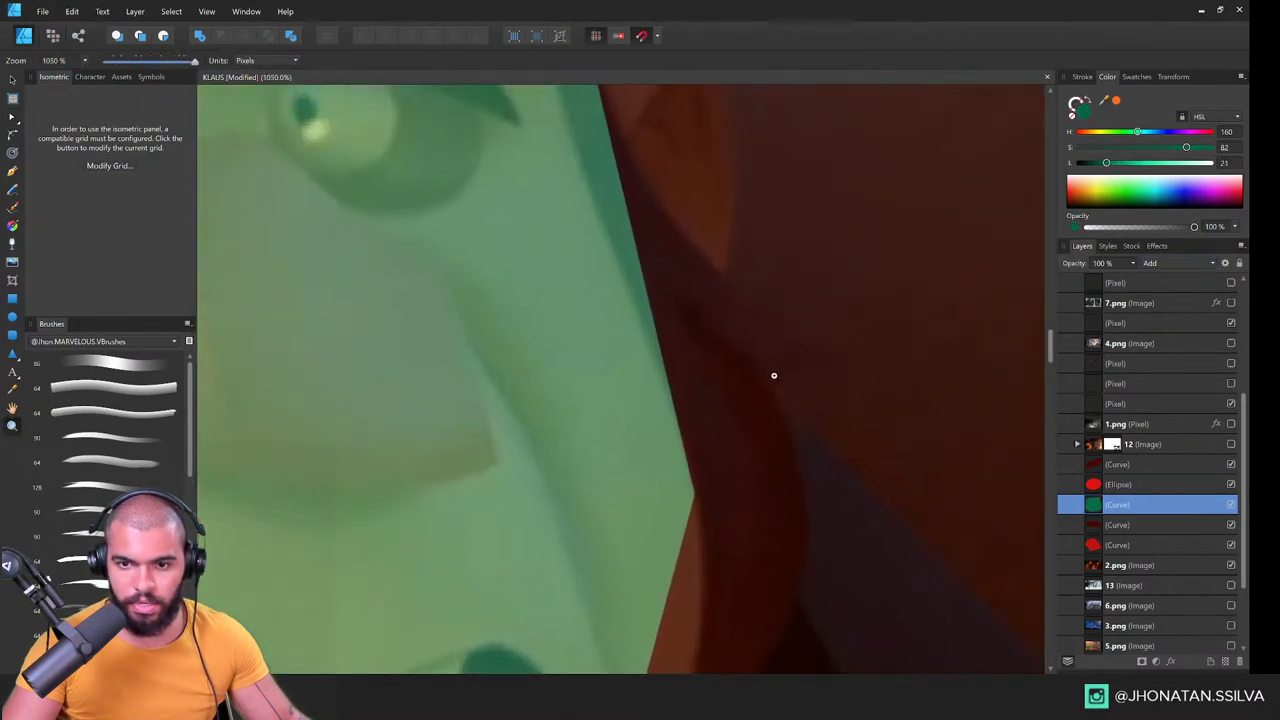
pyautogui.moveTo(771, 374); pyautogui.dragTo(584, 478)
pyautogui.moveTo(620, 241); pyautogui.dragTo(669, 245)
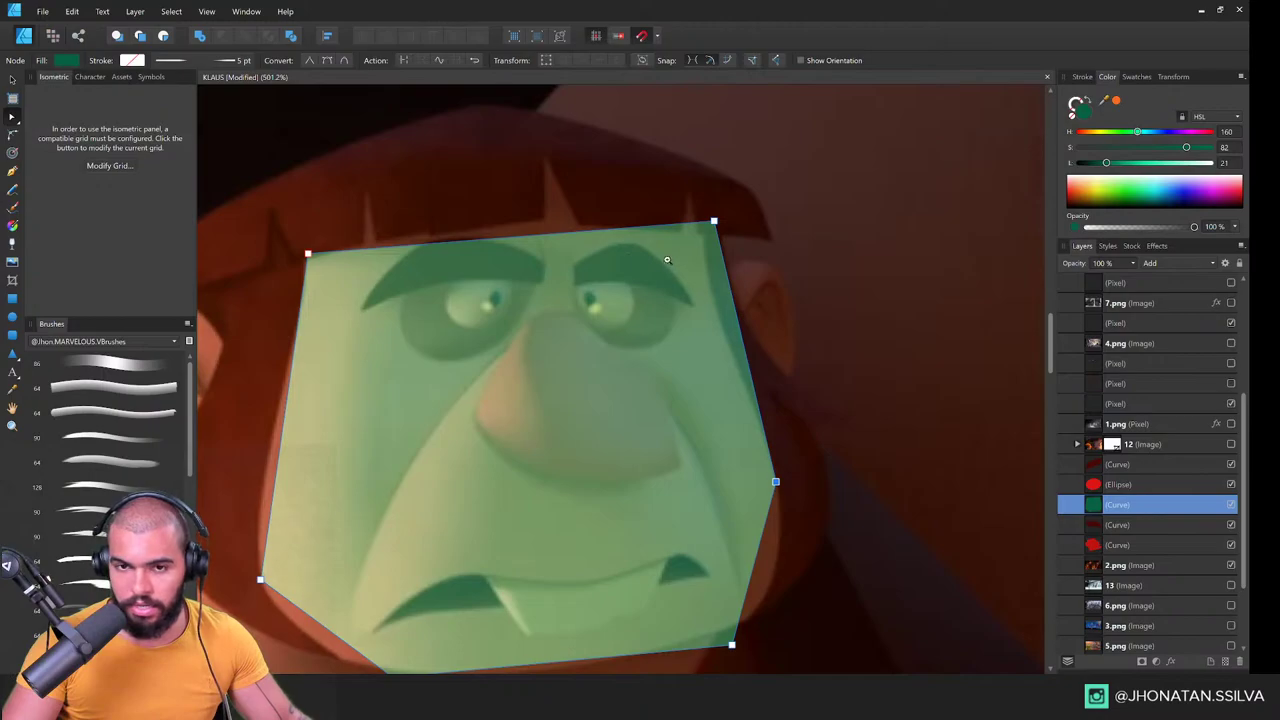
pyautogui.scroll(5, 667, 260)
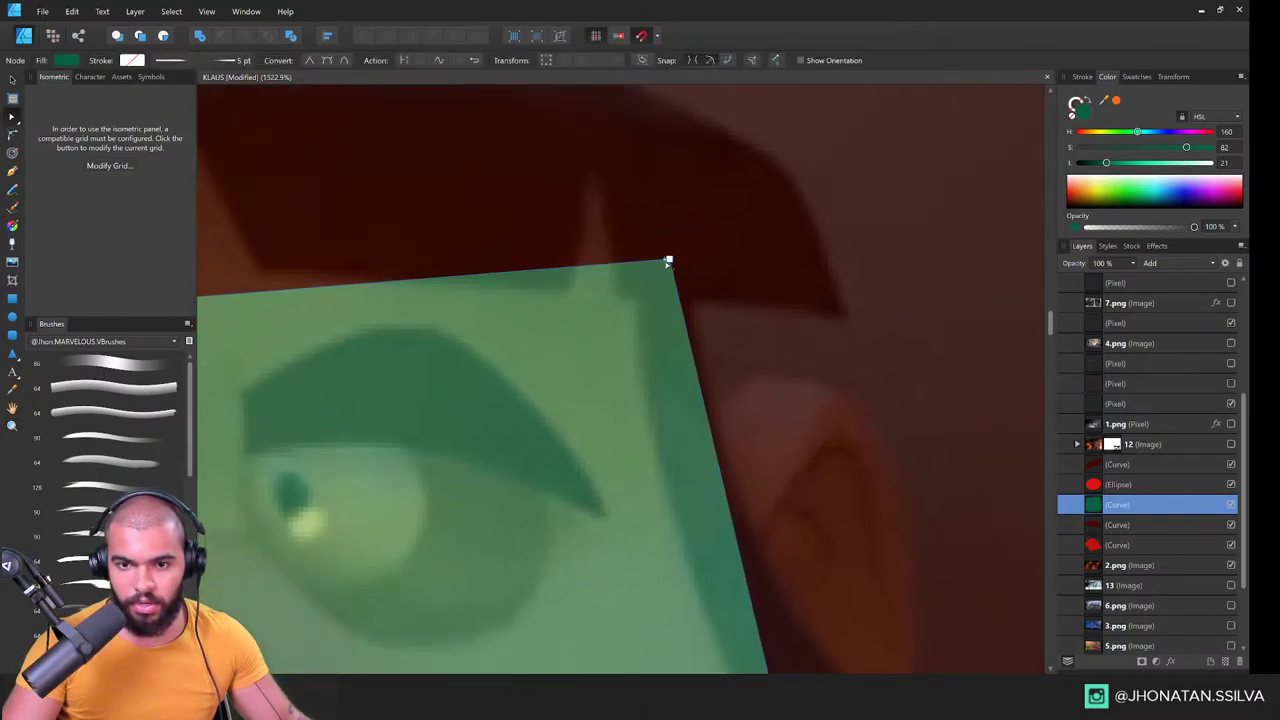
pyautogui.moveTo(667, 261); pyautogui.dragTo(680, 371)
pyautogui.hotkey('ctrl', 'space')
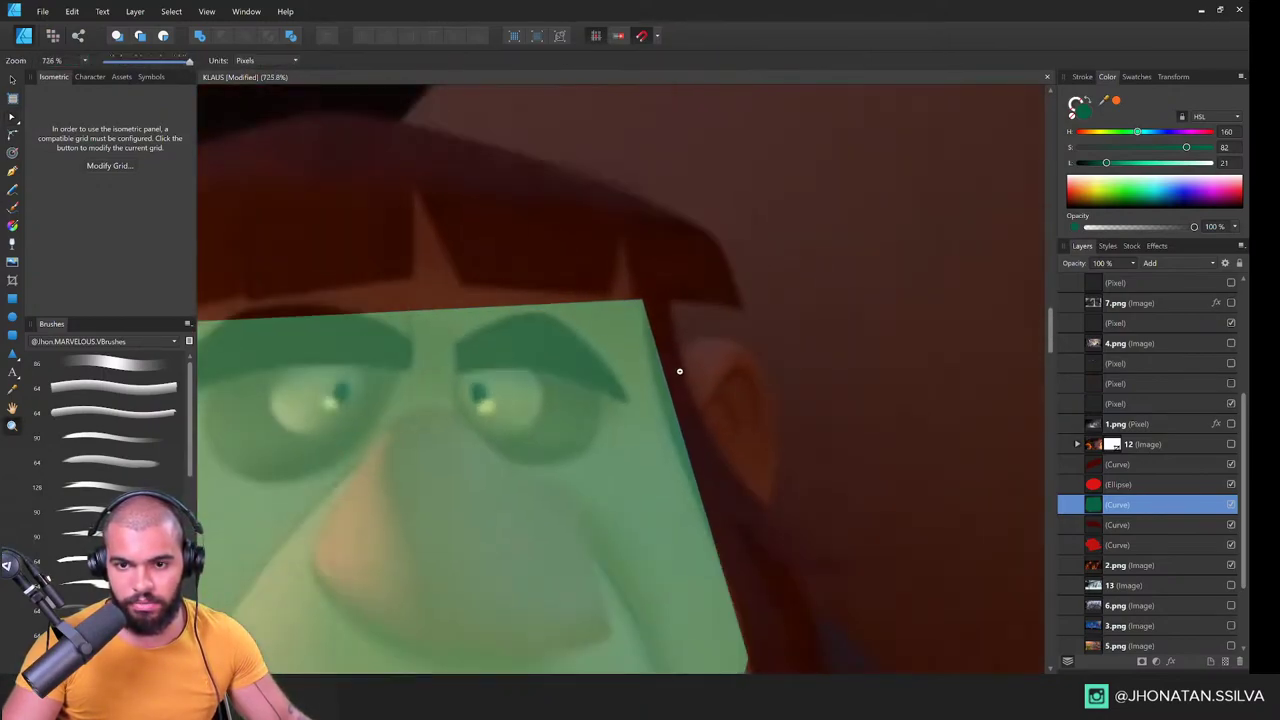
pyautogui.scroll(-2, 679, 371)
# Step: Fine-tune the face shape's cheek nodes and both jaw corners to follow the reference chin
pyautogui.press('a')
pyautogui.moveTo(775, 353); pyautogui.dragTo(778, 358)
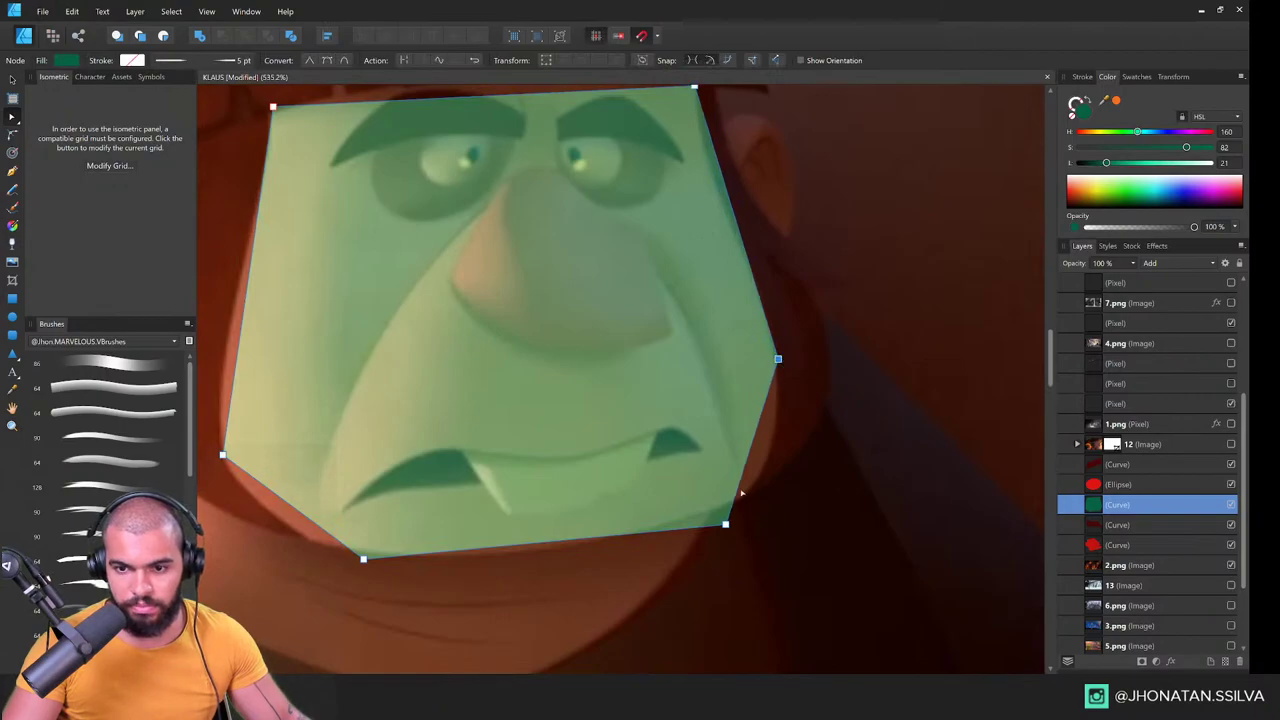
pyautogui.moveTo(725, 523); pyautogui.dragTo(743, 499)
pyautogui.moveTo(363, 559)
pyautogui.mouseDown()
pyautogui.moveTo(300, 541)
pyautogui.moveTo(361, 562)
pyautogui.mouseUp()
pyautogui.moveTo(284, 476); pyautogui.dragTo(283, 414)
# Step: Select the four cheek and jaw nodes of the face shape and convert them to smooth
pyautogui.press('z')
pyautogui.moveTo(493, 382); pyautogui.dragTo(463, 423)
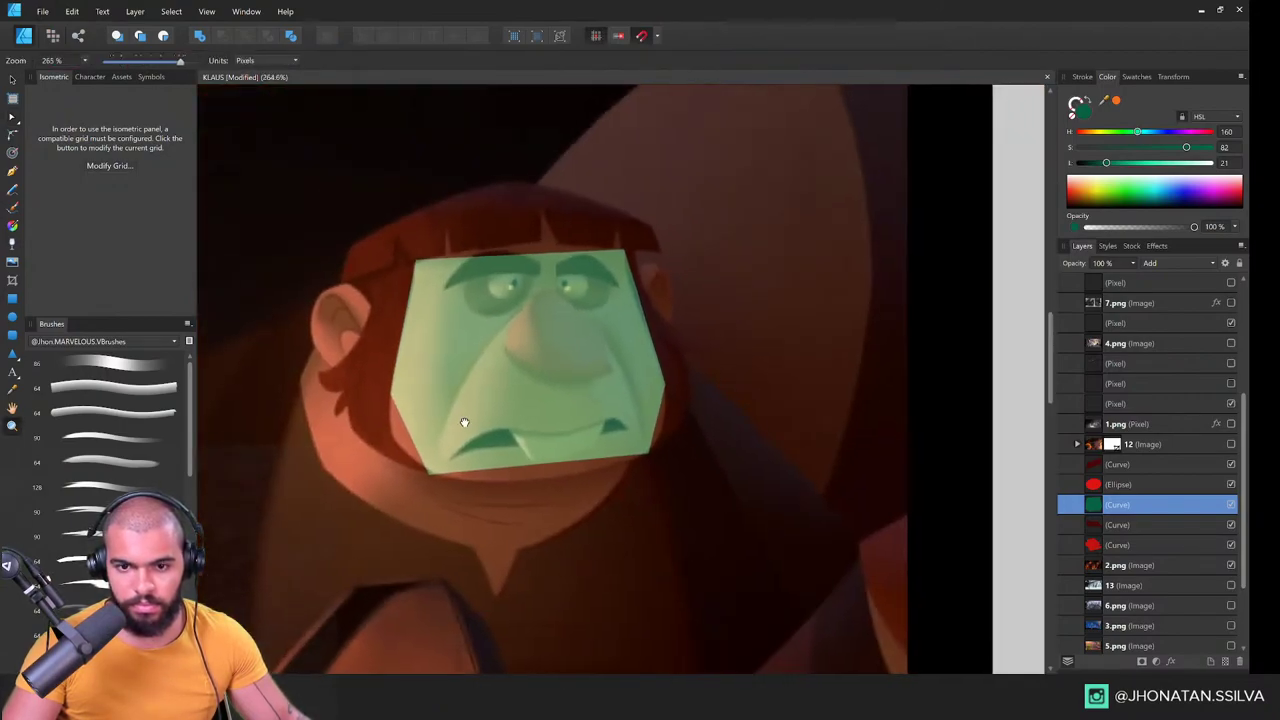
pyautogui.press('v')
pyautogui.press('z')
pyautogui.moveTo(536, 371); pyautogui.dragTo(514, 363)
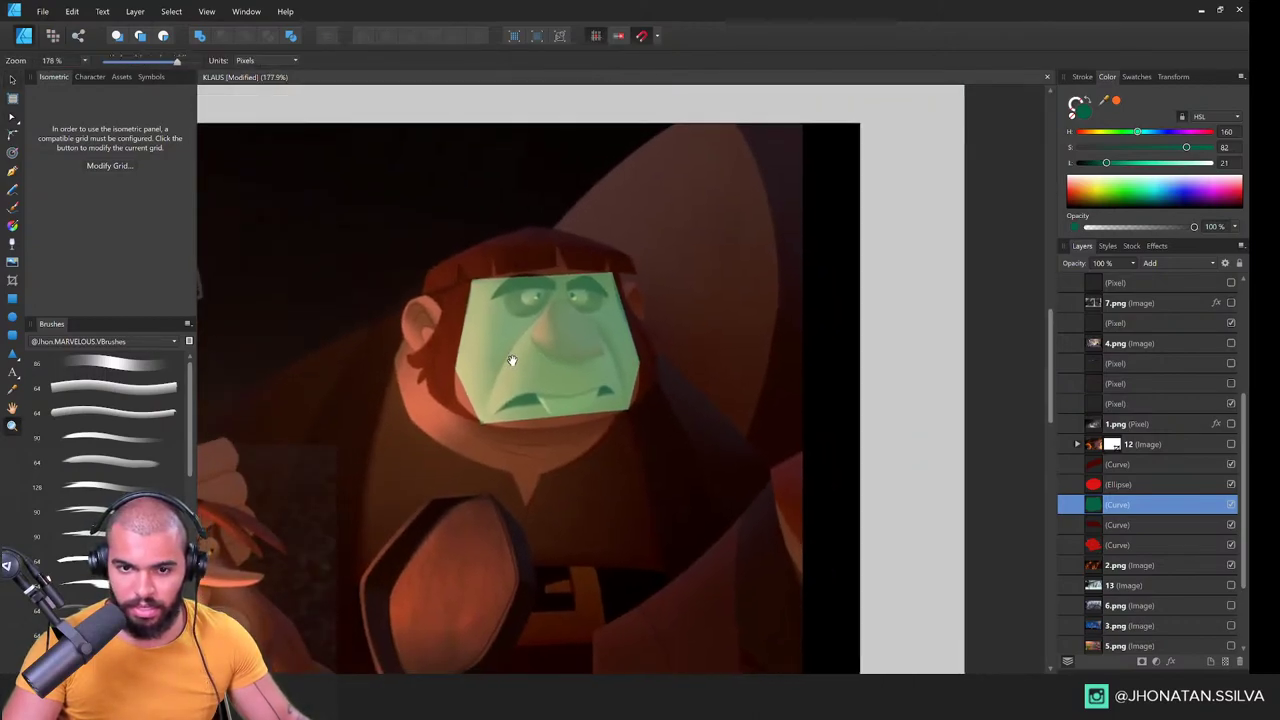
pyautogui.moveTo(571, 306); pyautogui.dragTo(733, 540)
pyautogui.moveTo(733, 540); pyautogui.dragTo(717, 460)
pyautogui.press('a')
pyautogui.moveTo(846, 552); pyautogui.dragTo(268, 272)
pyautogui.click(340, 60)
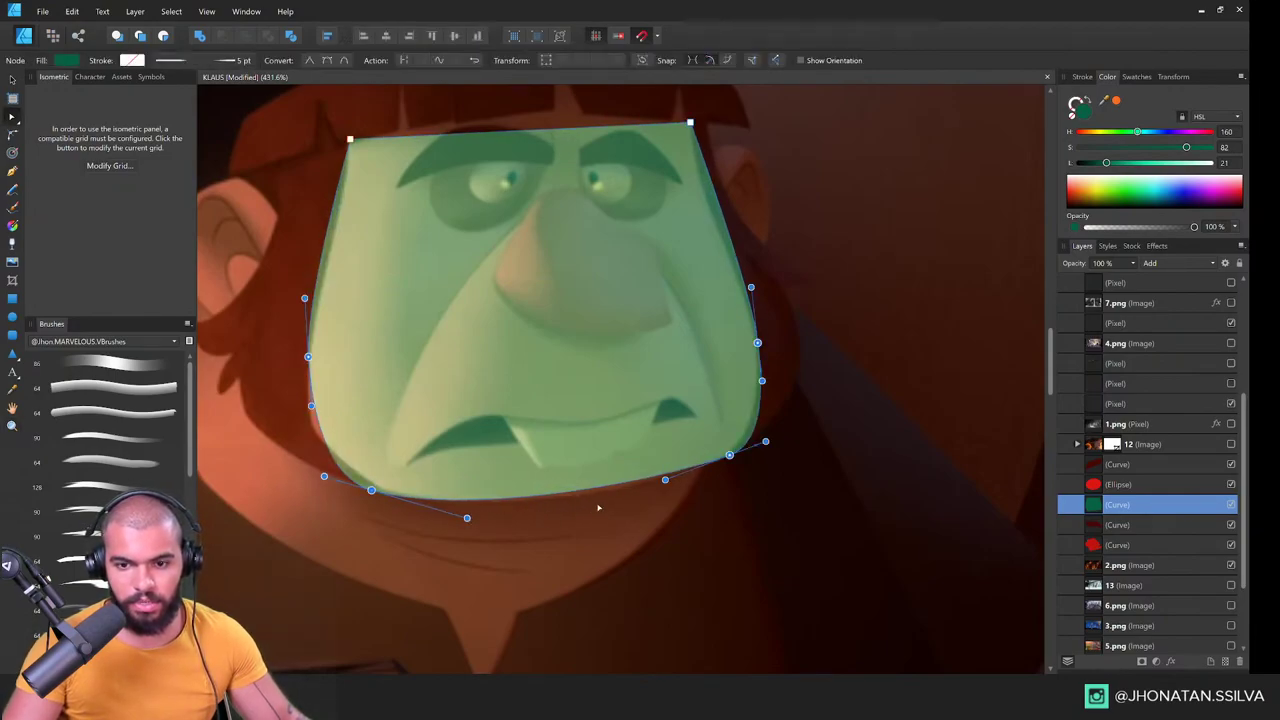
# Step: Add a node at the middle of the face shape's top edge and undo the trial bend of that edge
pyautogui.press('z')
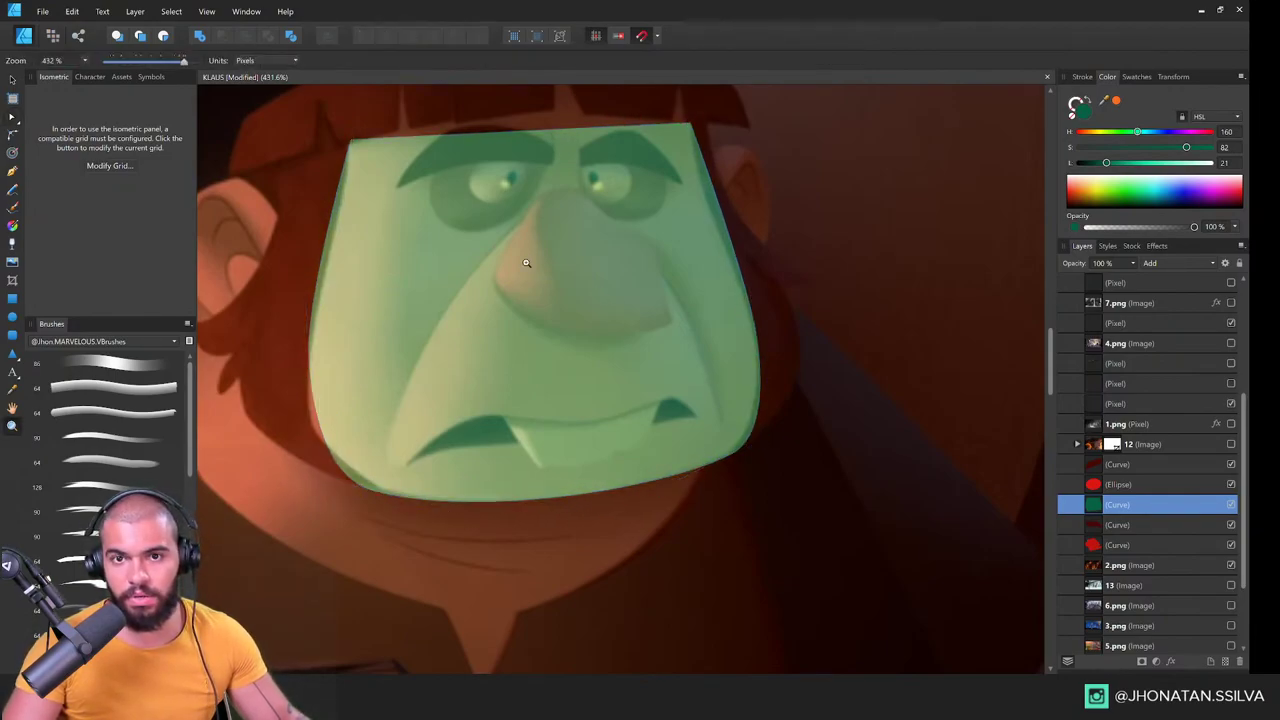
pyautogui.moveTo(535, 268); pyautogui.dragTo(551, 295)
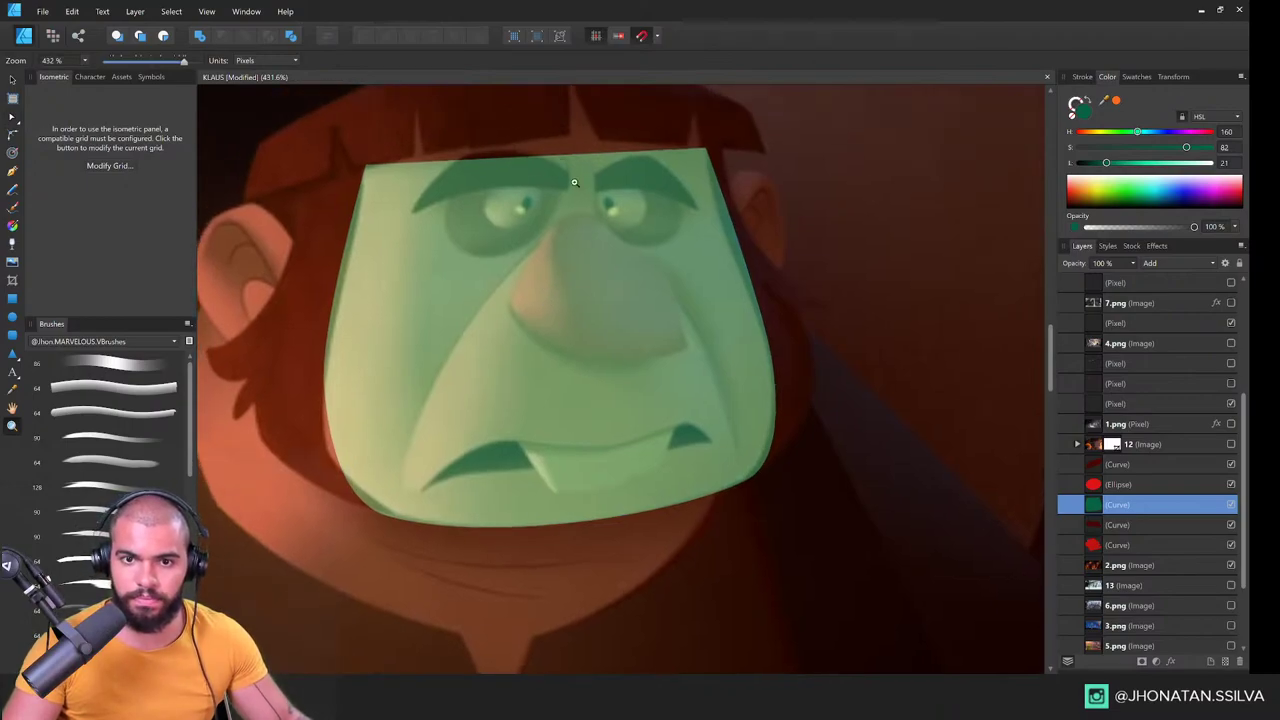
pyautogui.press('a')
pyautogui.moveTo(582, 173)
pyautogui.mouseDown()
pyautogui.moveTo(586, 203)
pyautogui.moveTo(574, 170)
pyautogui.mouseUp()
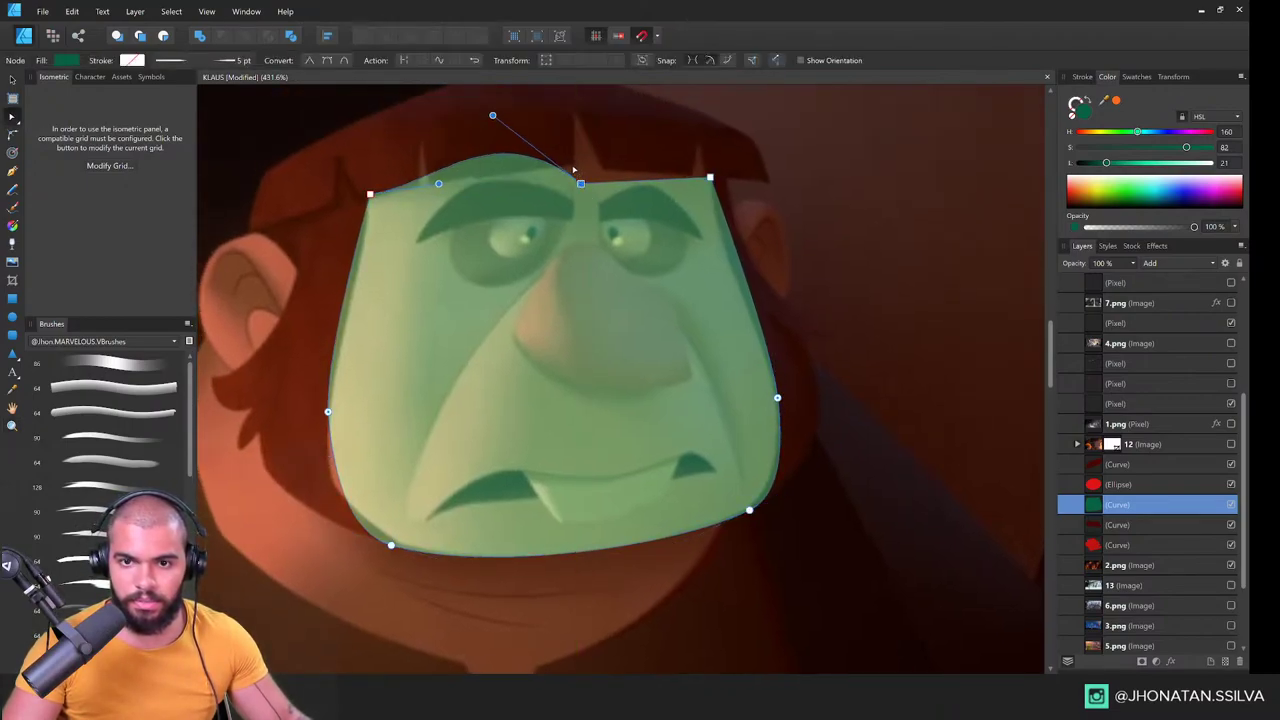
pyautogui.hotkey('ctrl', 'z')
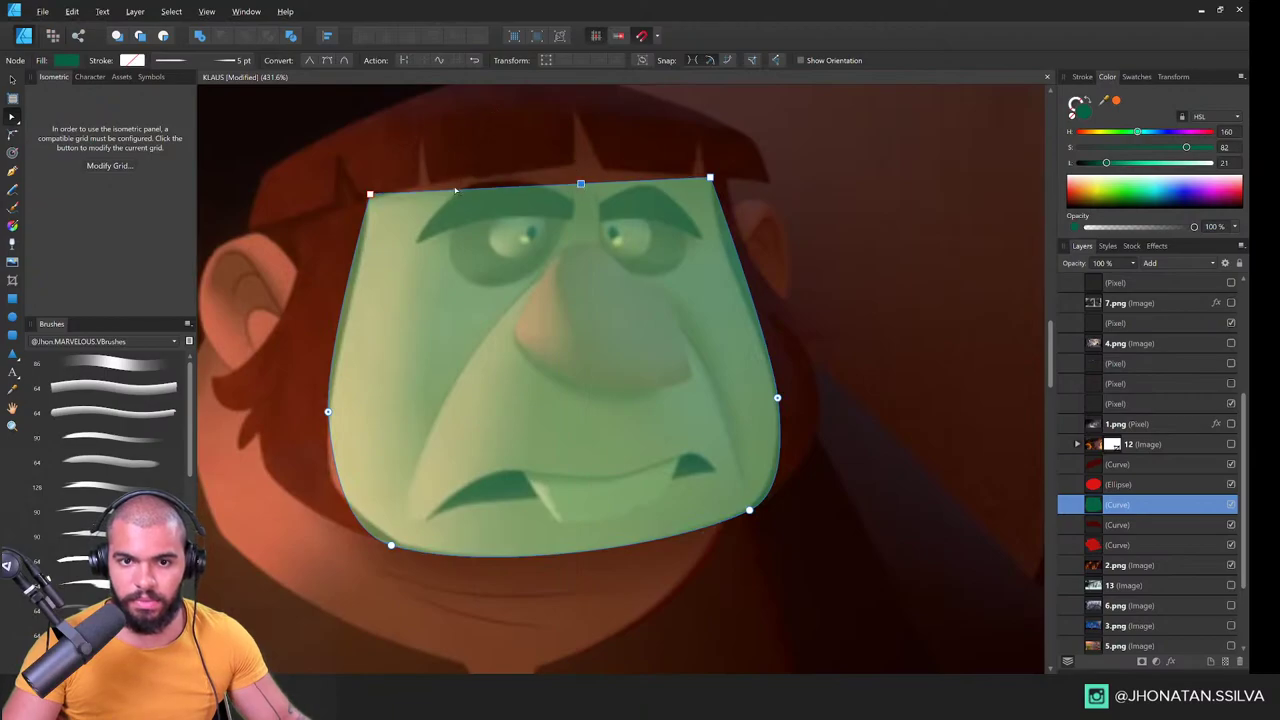
# Step: Draw the long-nosed character's nose as a closed four-point green shape above the nose ellipse in the layer stack
pyautogui.press('z')
pyautogui.moveTo(645, 212); pyautogui.dragTo(582, 357)
pyautogui.moveTo(642, 324); pyautogui.dragTo(560, 352)
pyautogui.moveTo(524, 458); pyautogui.dragTo(611, 405)
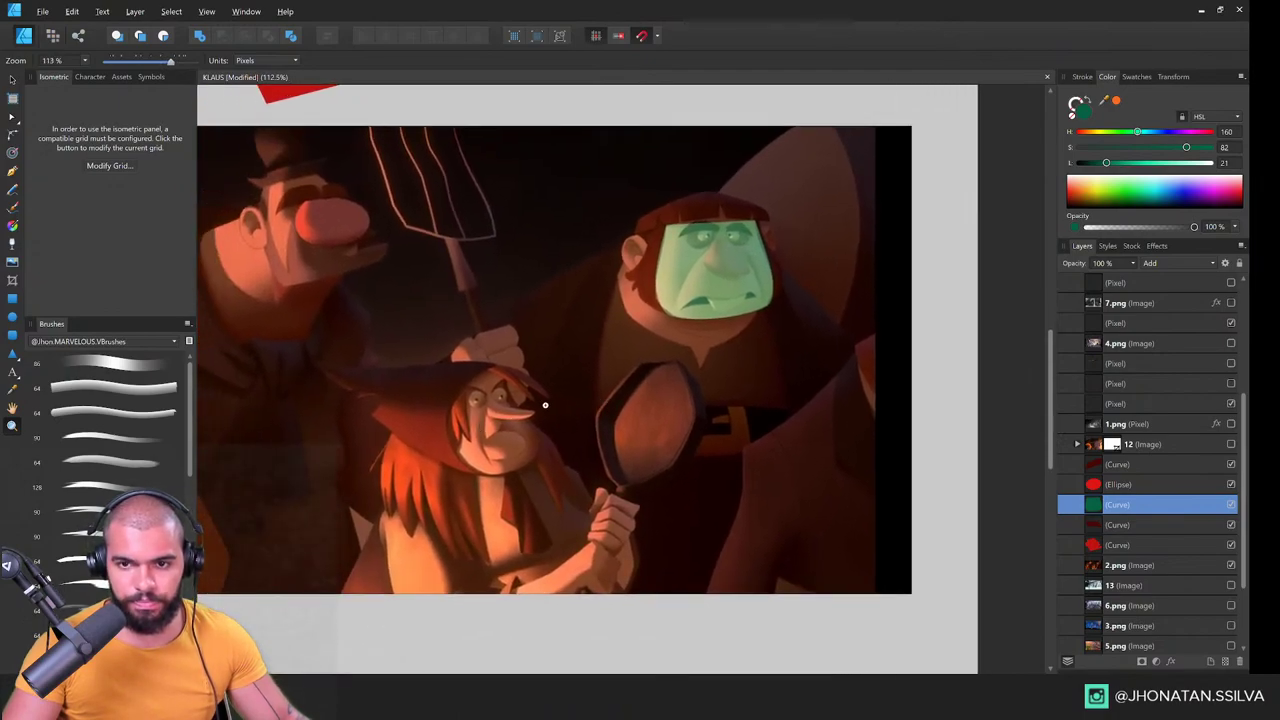
pyautogui.moveTo(443, 414); pyautogui.dragTo(557, 310)
pyautogui.moveTo(556, 305); pyautogui.dragTo(602, 306)
pyautogui.moveTo(597, 318); pyautogui.dragTo(568, 322)
pyautogui.moveTo(553, 314); pyautogui.dragTo(538, 345)
pyautogui.click(1134, 489)
pyautogui.press('p')
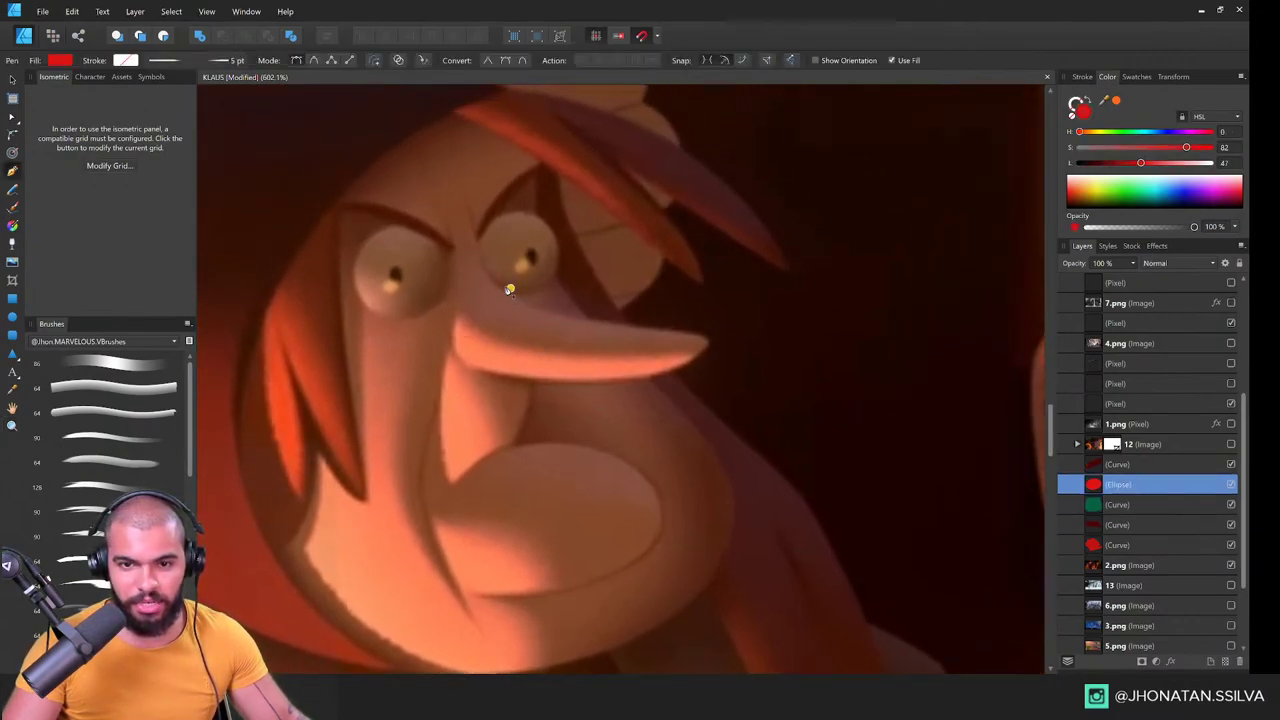
pyautogui.click(714, 338)
pyautogui.click(627, 383)
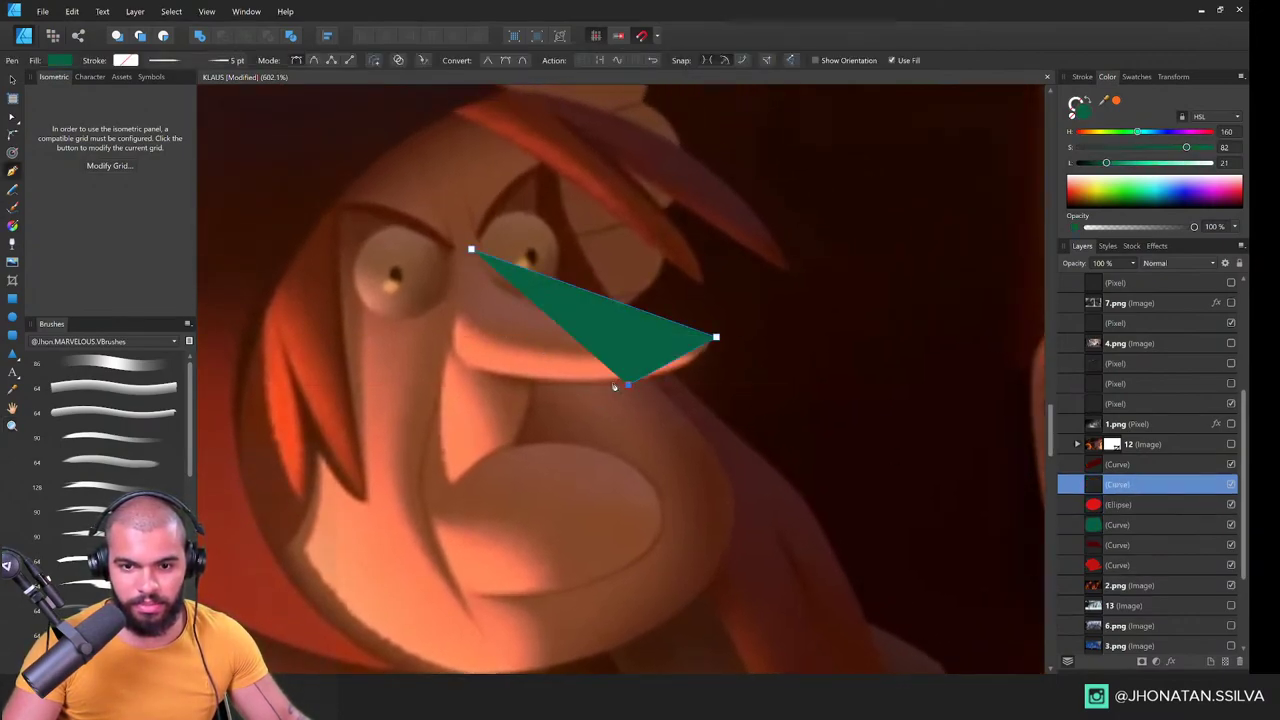
pyautogui.click(470, 368)
pyautogui.click(471, 249)
# Step: Bend the nose shape's top edge inward, then pull back and smooth its tip to follow the reference nose
pyautogui.press('a')
pyautogui.moveTo(593, 294); pyautogui.dragTo(593, 321)
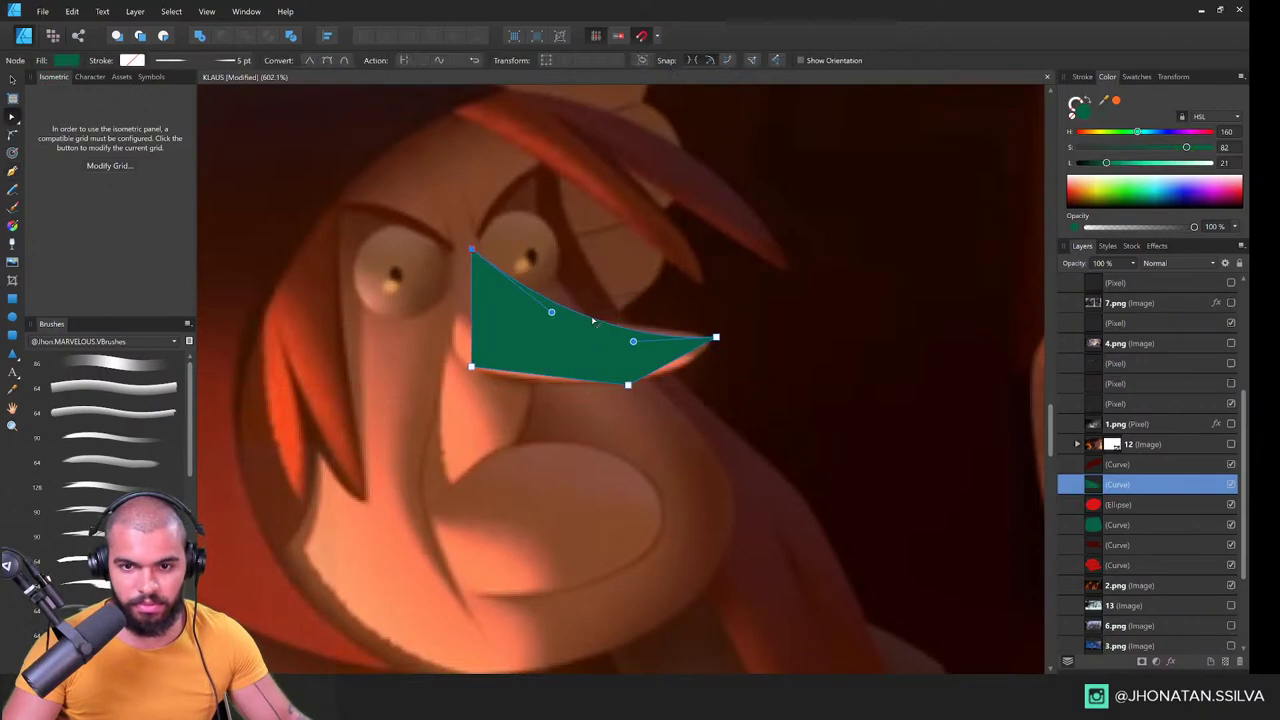
pyautogui.scroll(5, 704, 347)
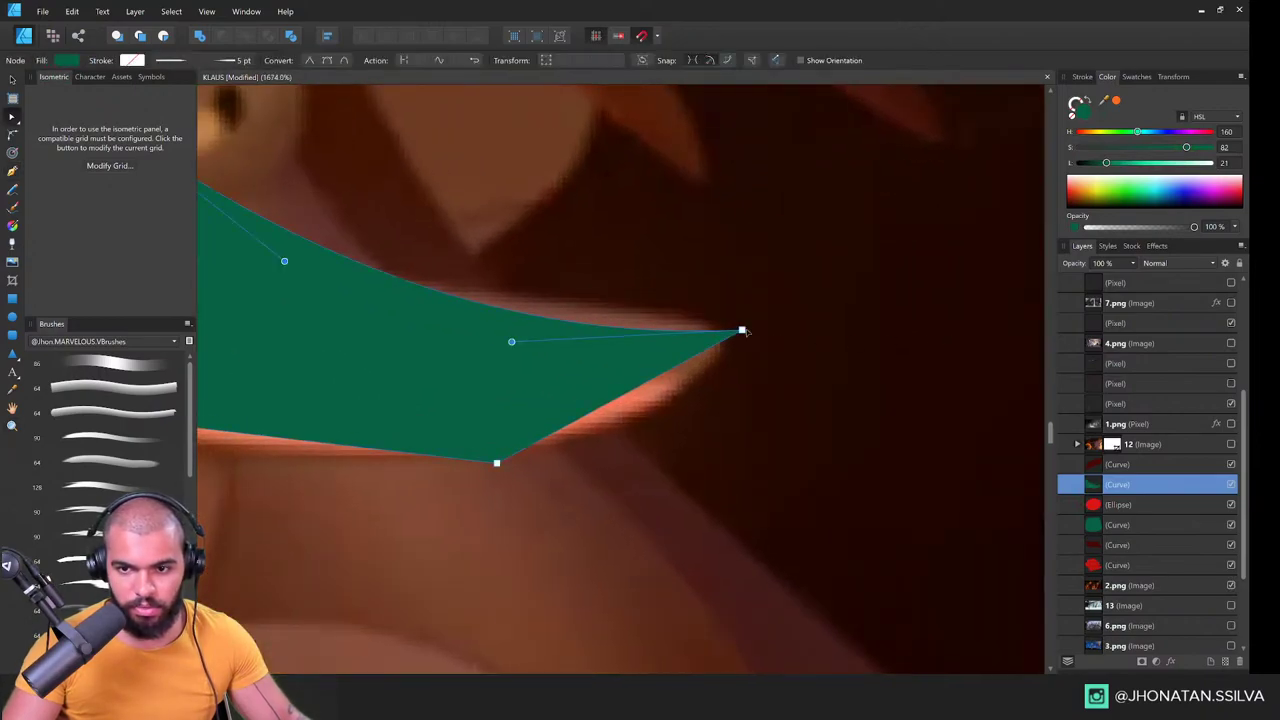
pyautogui.moveTo(743, 331); pyautogui.dragTo(711, 331)
pyautogui.press('s')
pyautogui.scroll(-4, 711, 331)
pyautogui.moveTo(478, 402); pyautogui.dragTo(576, 405)
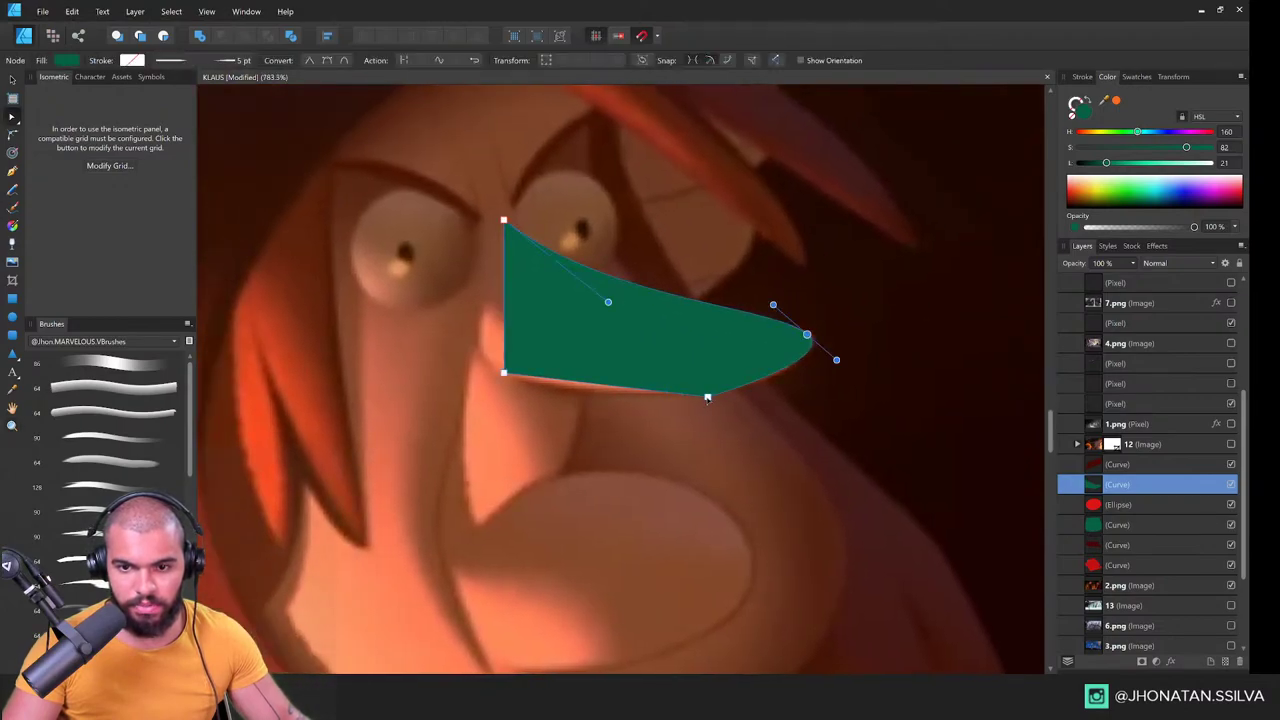
# Step: Smooth the two lower corners of the nose shape and adjust the rear one to round off the nose's base
pyautogui.press('s')
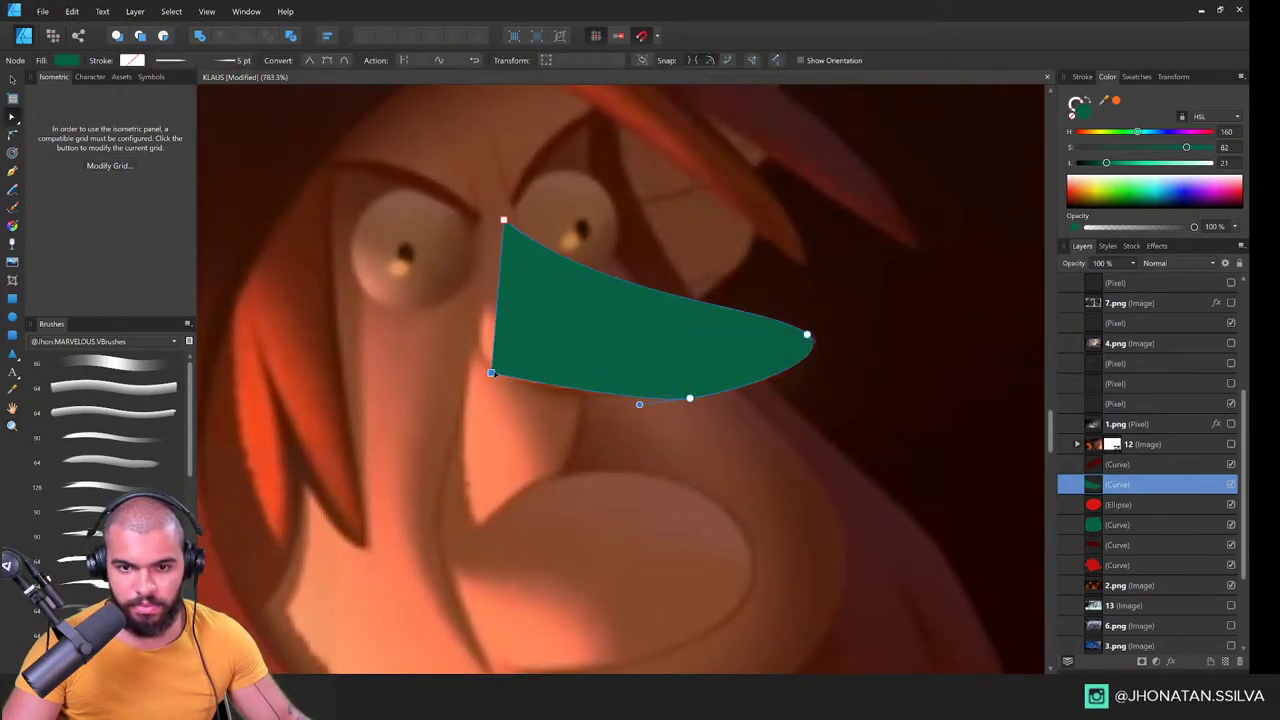
pyautogui.rightClick(494, 372)
pyautogui.click(491, 373)
pyautogui.press('s')
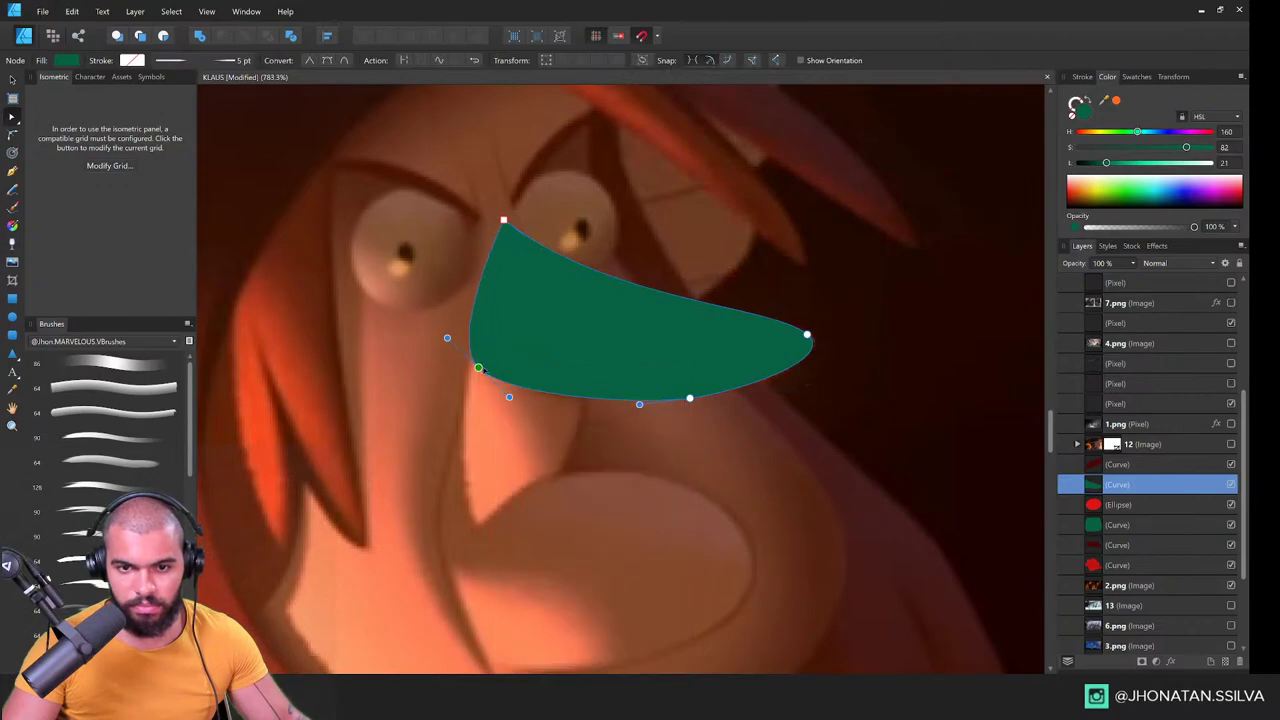
# Step: Set the nose shape's blend mode to Color Dodge
pyautogui.press('z')
pyautogui.moveTo(556, 352); pyautogui.dragTo(320, 366)
pyautogui.moveTo(517, 346); pyautogui.dragTo(637, 323)
pyautogui.press('v')
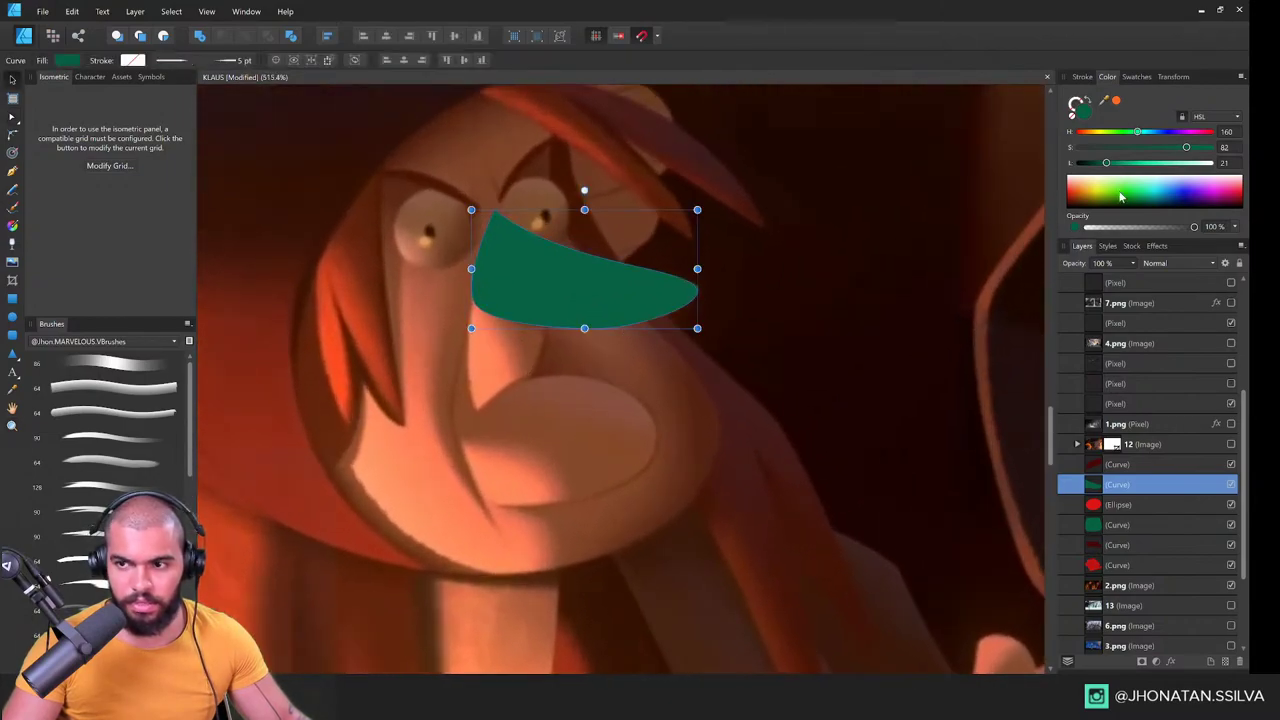
pyautogui.click(1170, 263)
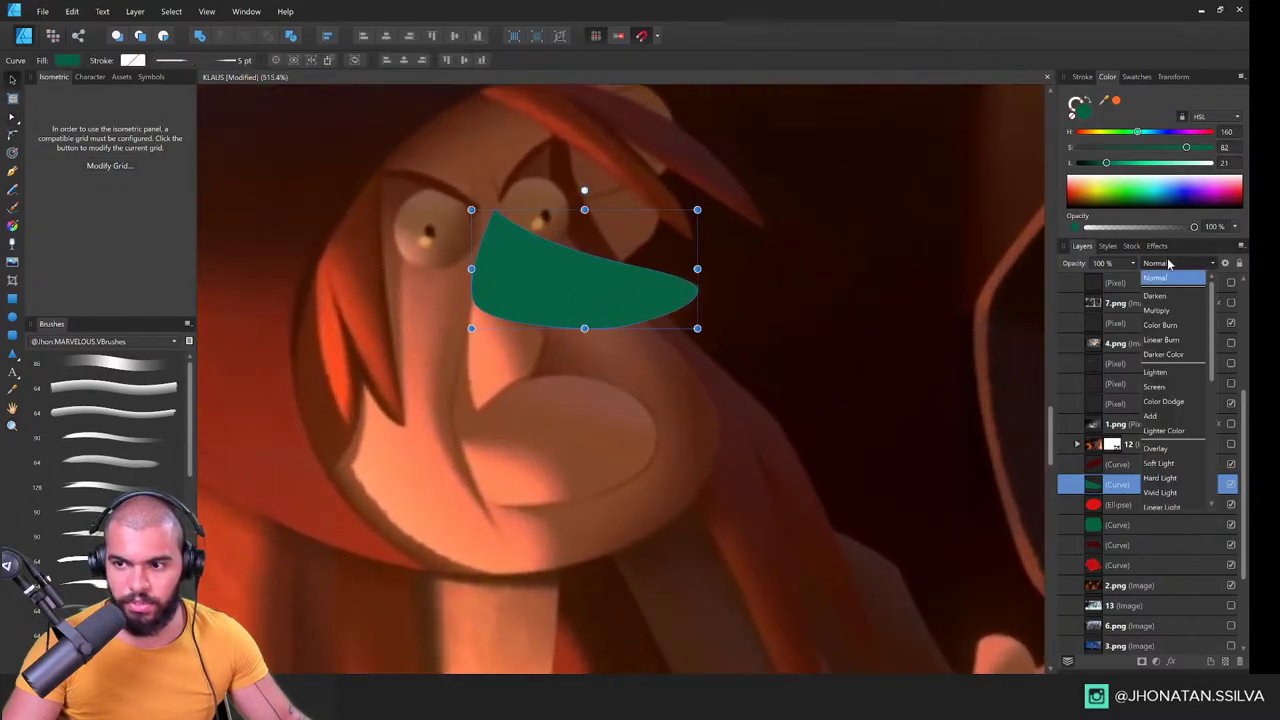
pyautogui.click(1165, 402)
# Step: Draw the large bulging lower mouth as a separate filled green shape over the reference
pyautogui.press('a')
pyautogui.press('n')
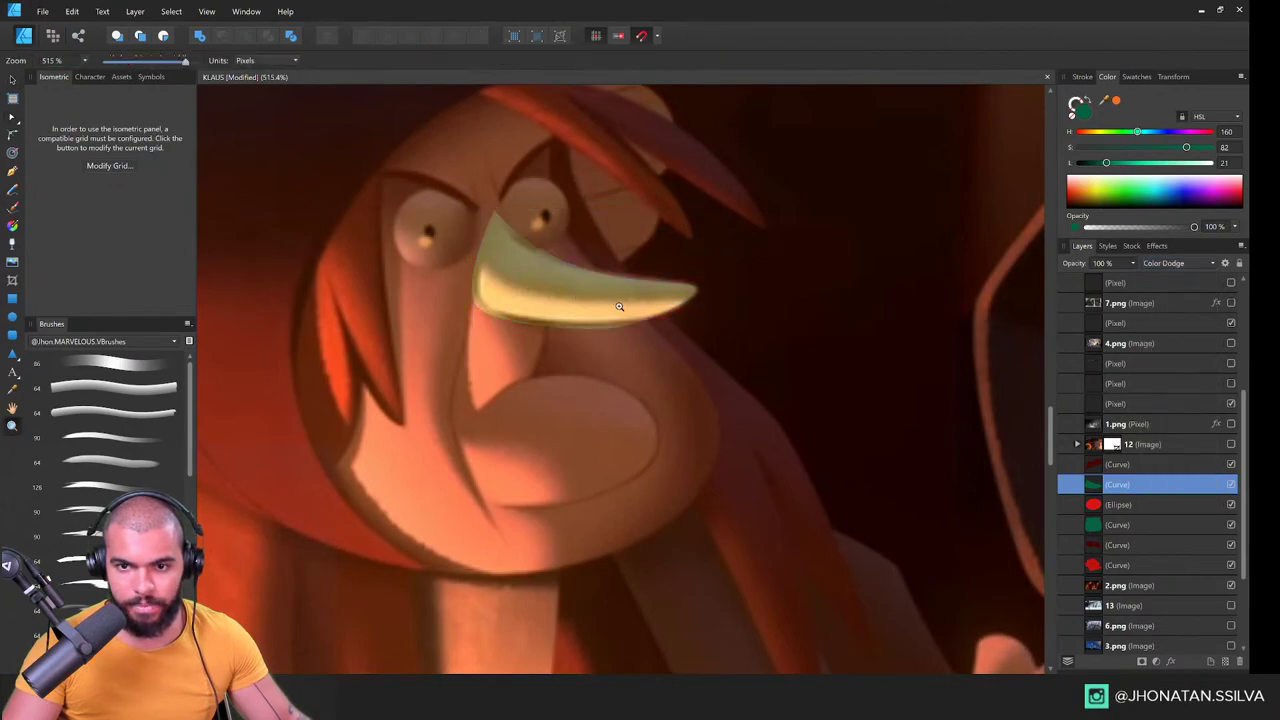
pyautogui.scroll(3, 537, 297)
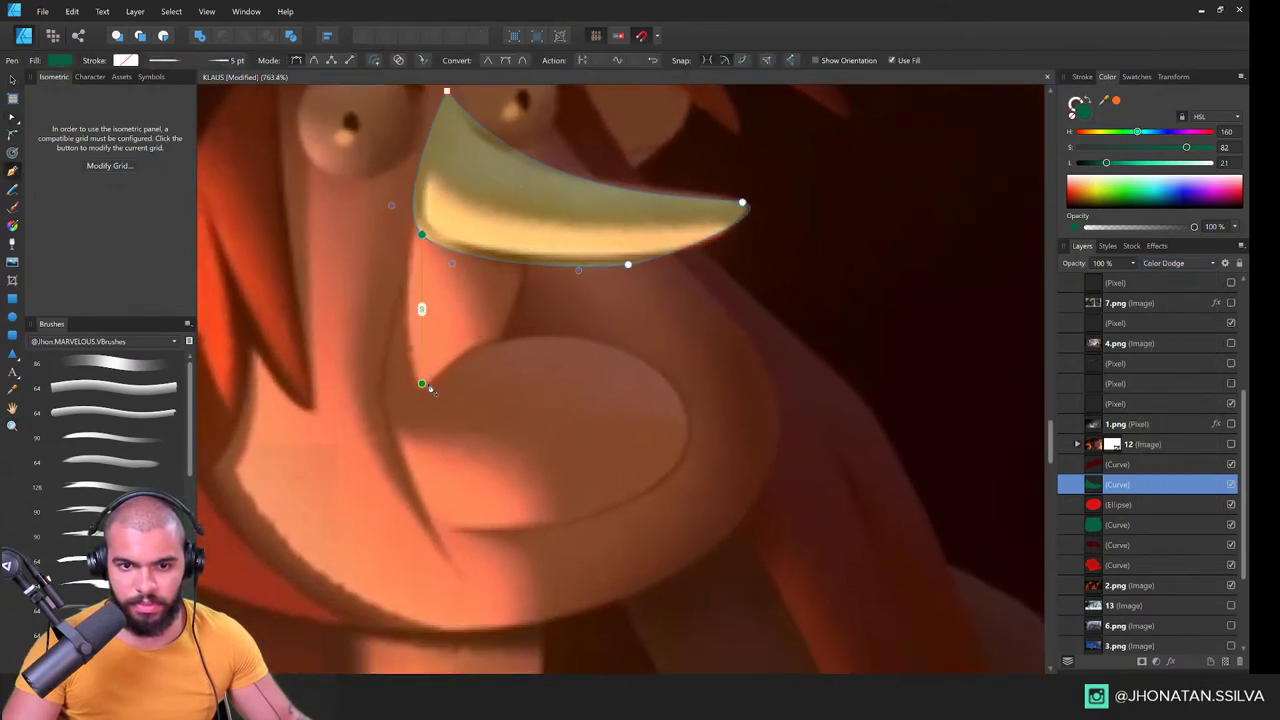
pyautogui.hotkey('ctrl', 'd')
pyautogui.moveTo(600, 343)
pyautogui.mouseDown()
pyautogui.moveTo(678, 409)
pyautogui.moveTo(632, 496)
pyautogui.moveTo(553, 520)
pyautogui.moveTo(462, 516)
pyautogui.mouseUp()
# Step: Copy the nose shape's style and paste it onto the lower mouth shape
pyautogui.press('v')
pyautogui.click(575, 249)
pyautogui.hotkey('ctrl', 'c')
pyautogui.click(572, 388)
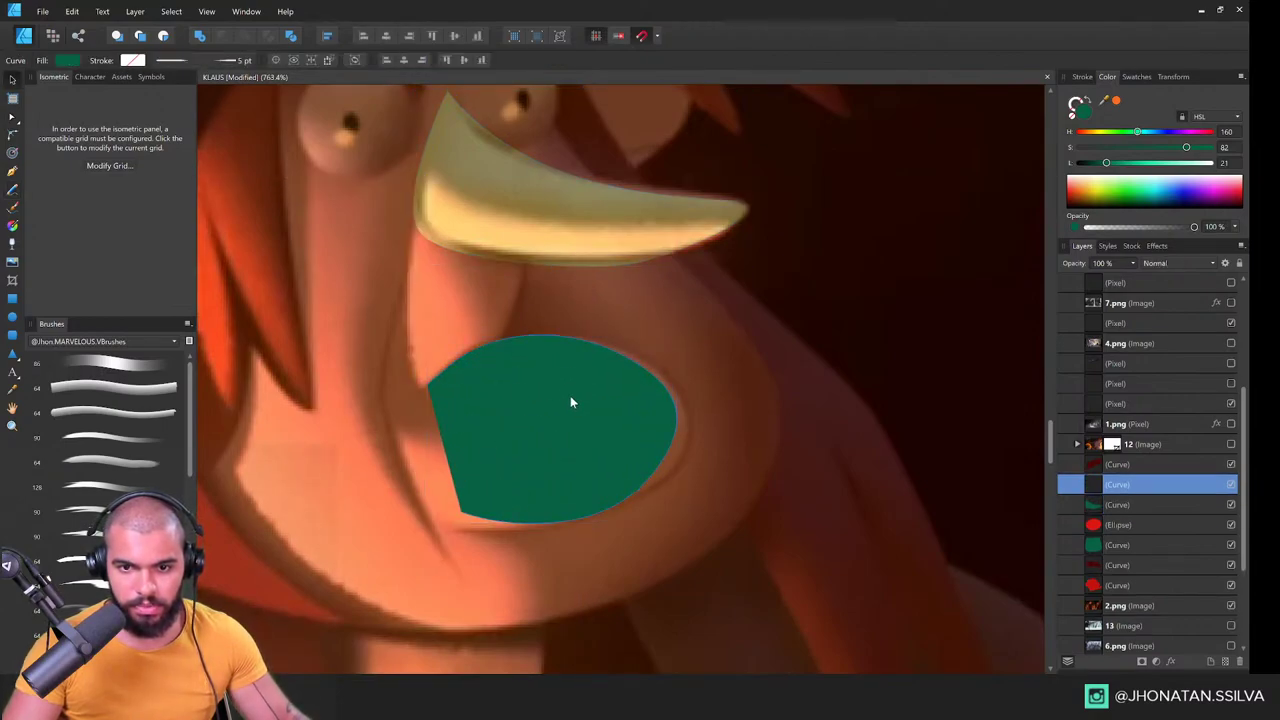
pyautogui.hotkey('ctrl', 'shift', 'v')
# Step: Draw the upper lip freehand between the nose and lower mouth, and give it the same Color Dodge style
pyautogui.moveTo(491, 300); pyautogui.dragTo(545, 360)
pyautogui.press('n')
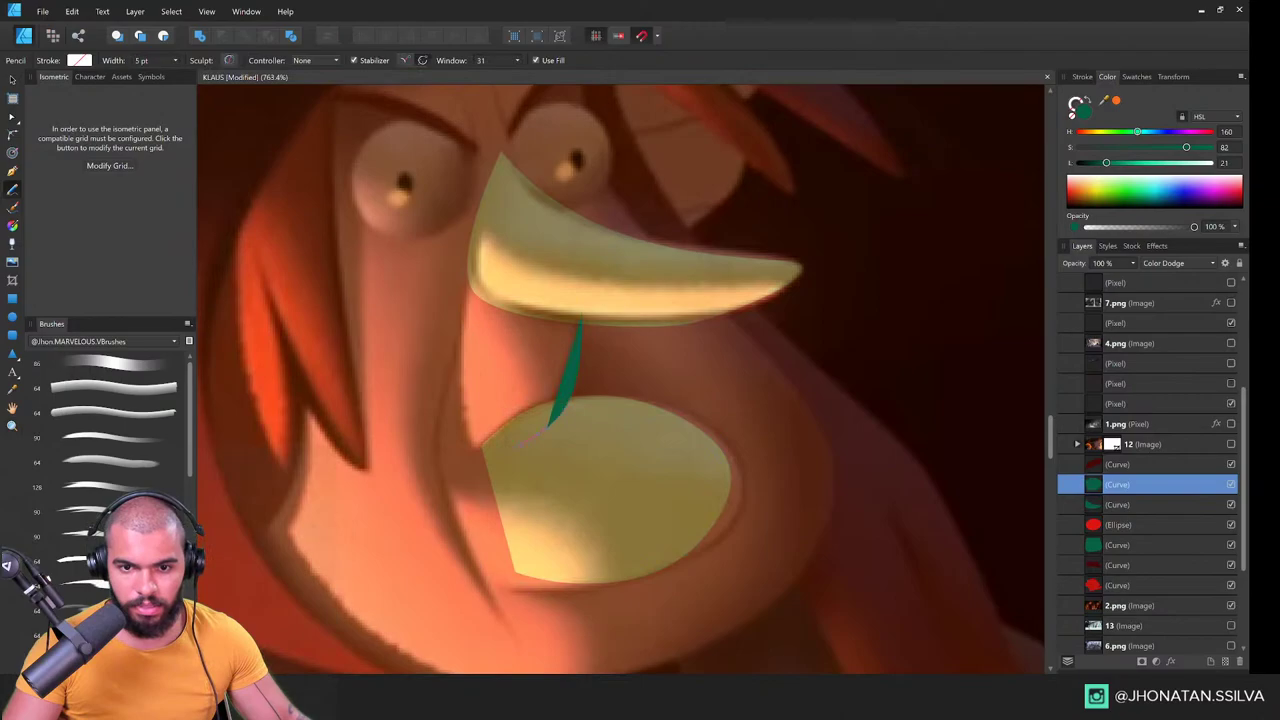
pyautogui.moveTo(467, 434)
pyautogui.mouseDown()
pyautogui.moveTo(465, 369)
pyautogui.moveTo(490, 289)
pyautogui.moveTo(580, 310)
pyautogui.mouseUp()
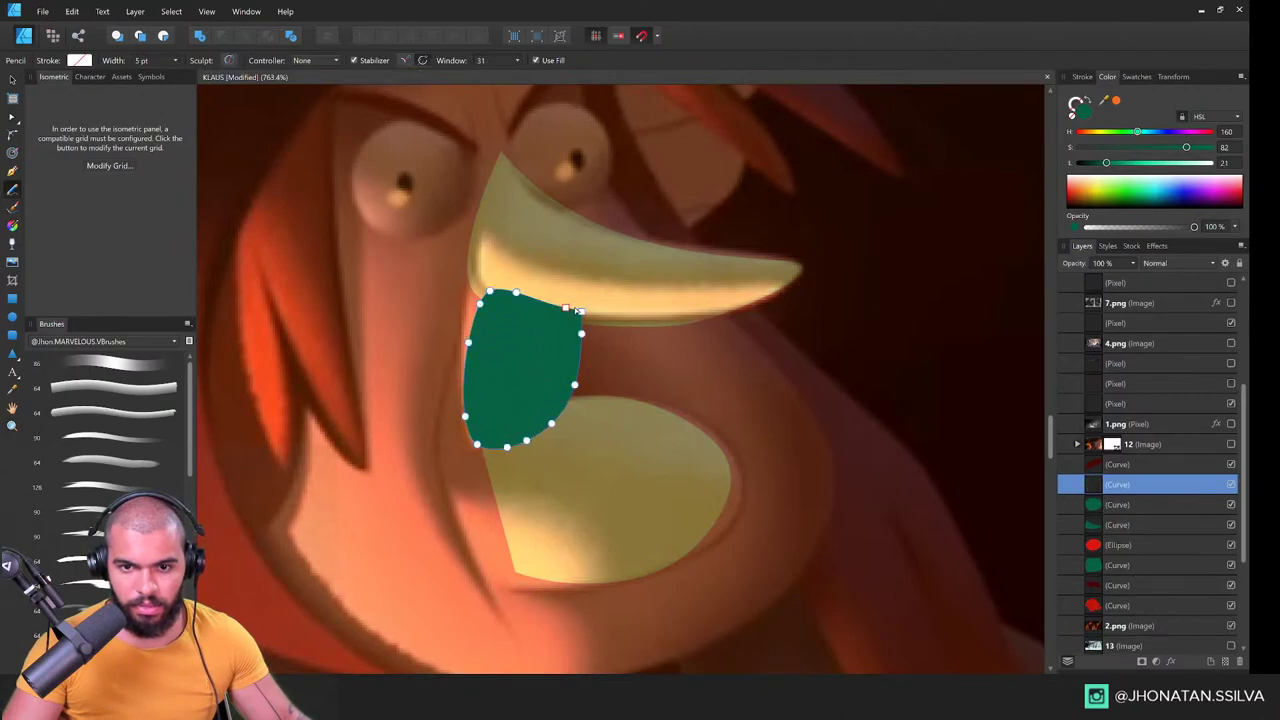
pyautogui.press('a')
pyautogui.press('v')
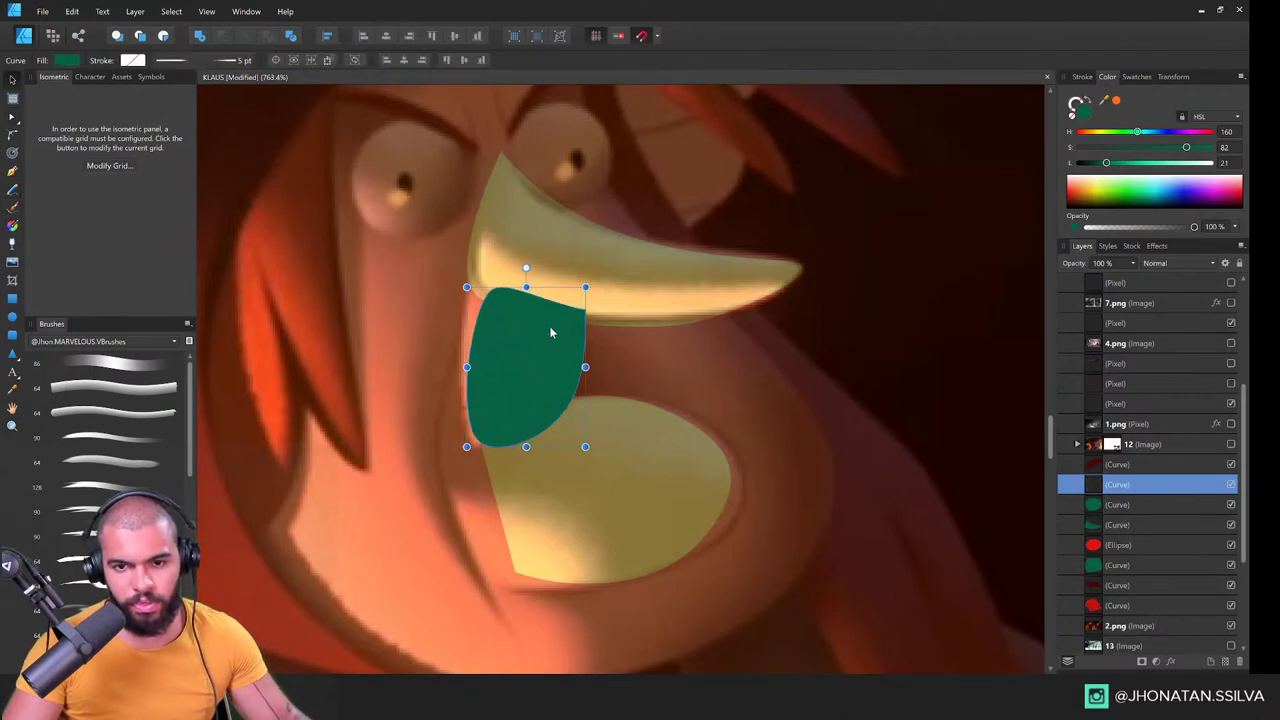
pyautogui.hotkey('shift', 'alt', 'd')
# Step: Reshape the lower mouth shape's straight inner edge into a rounded curve that follows the reference
pyautogui.moveTo(517, 268); pyautogui.dragTo(493, 297)
pyautogui.press('z')
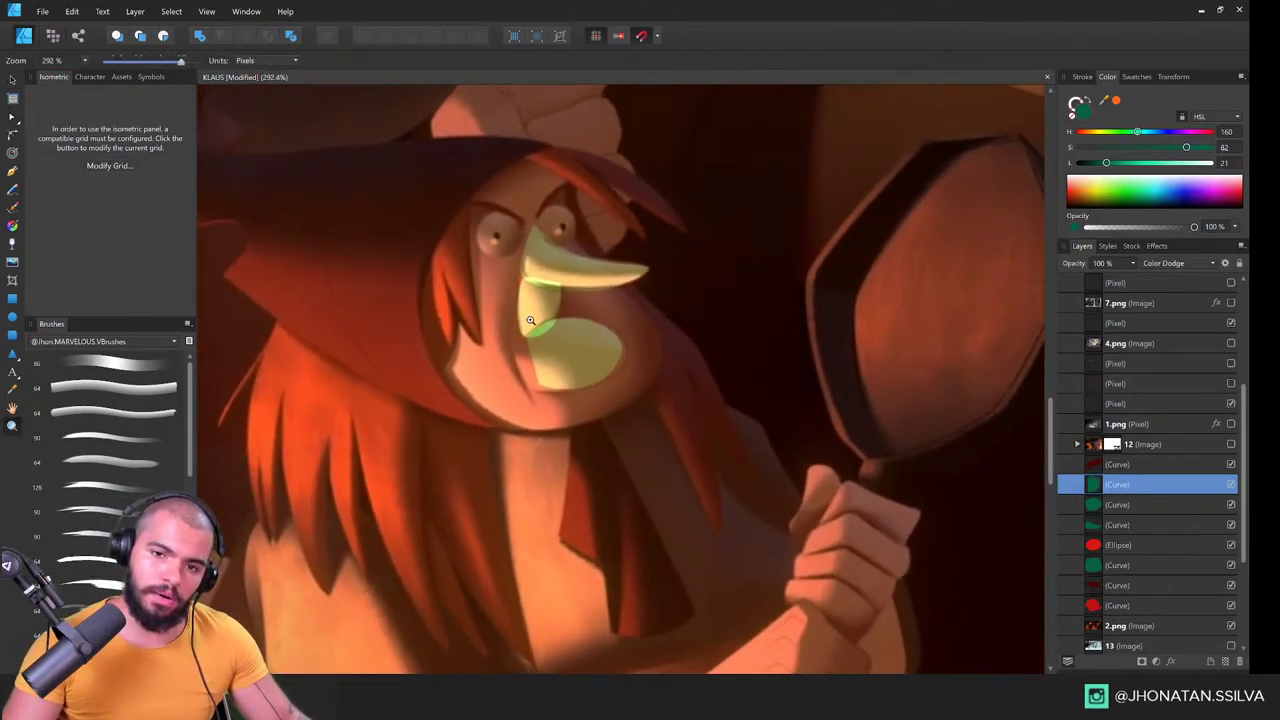
pyautogui.scroll(3, 524, 358)
pyautogui.press('a')
pyautogui.click(539, 365)
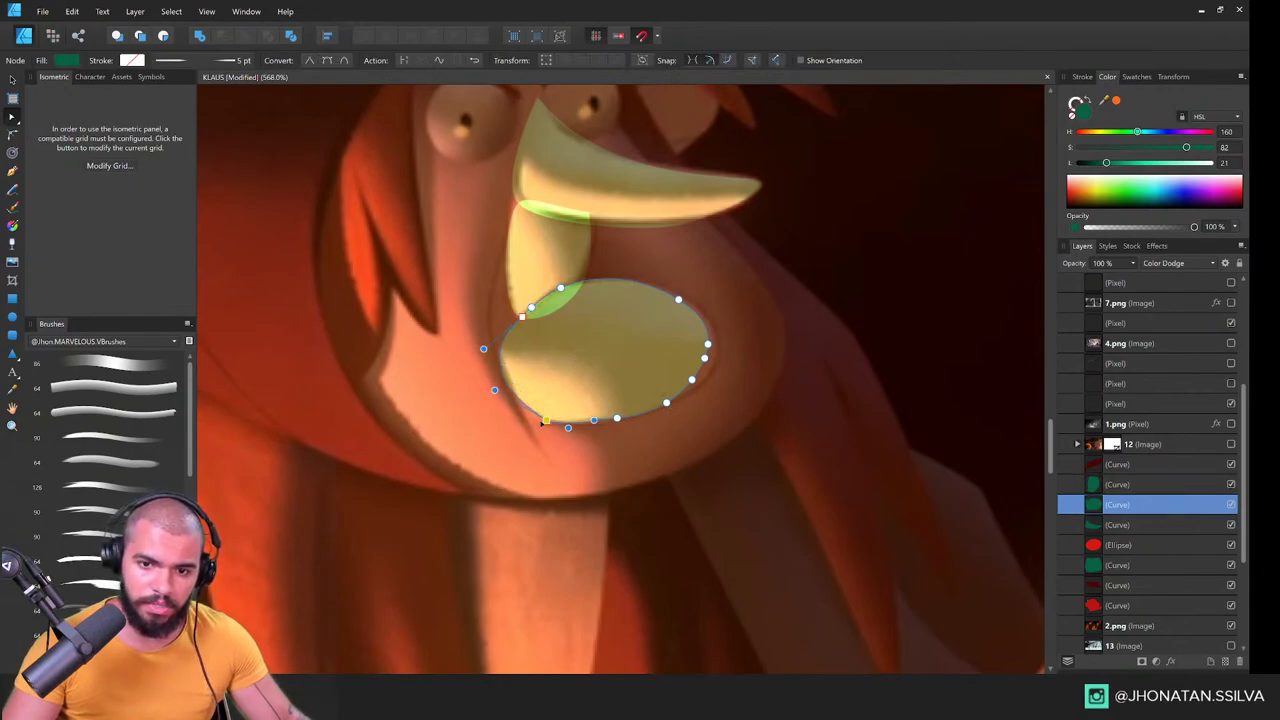
# Step: Select the lower mouth, upper lip and nose shapes together
pyautogui.press('z')
pyautogui.moveTo(574, 371); pyautogui.dragTo(506, 376)
pyautogui.press('v')
pyautogui.keyDown('shift'); pyautogui.click(503, 302); pyautogui.keyUp('shift')
pyautogui.keyDown('shift'); pyautogui.click(524, 246); pyautogui.keyUp('shift')
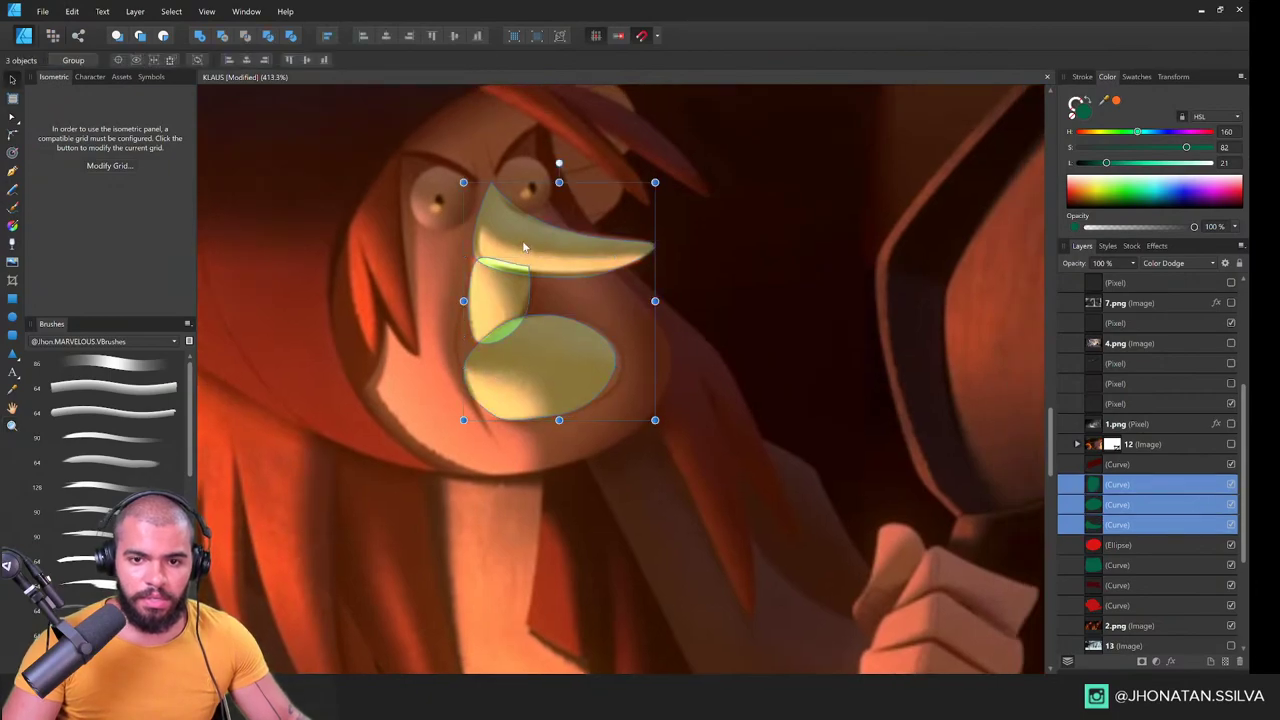
# Step: Try moving the three selected shapes off the face, and undo each move
pyautogui.moveTo(522, 262); pyautogui.dragTo(630, 272)
pyautogui.hotkey('ctrl', 'z')
pyautogui.press('z')
pyautogui.moveTo(467, 261); pyautogui.dragTo(766, 320)
pyautogui.scroll(-1, 529, 283)
pyautogui.press('v')
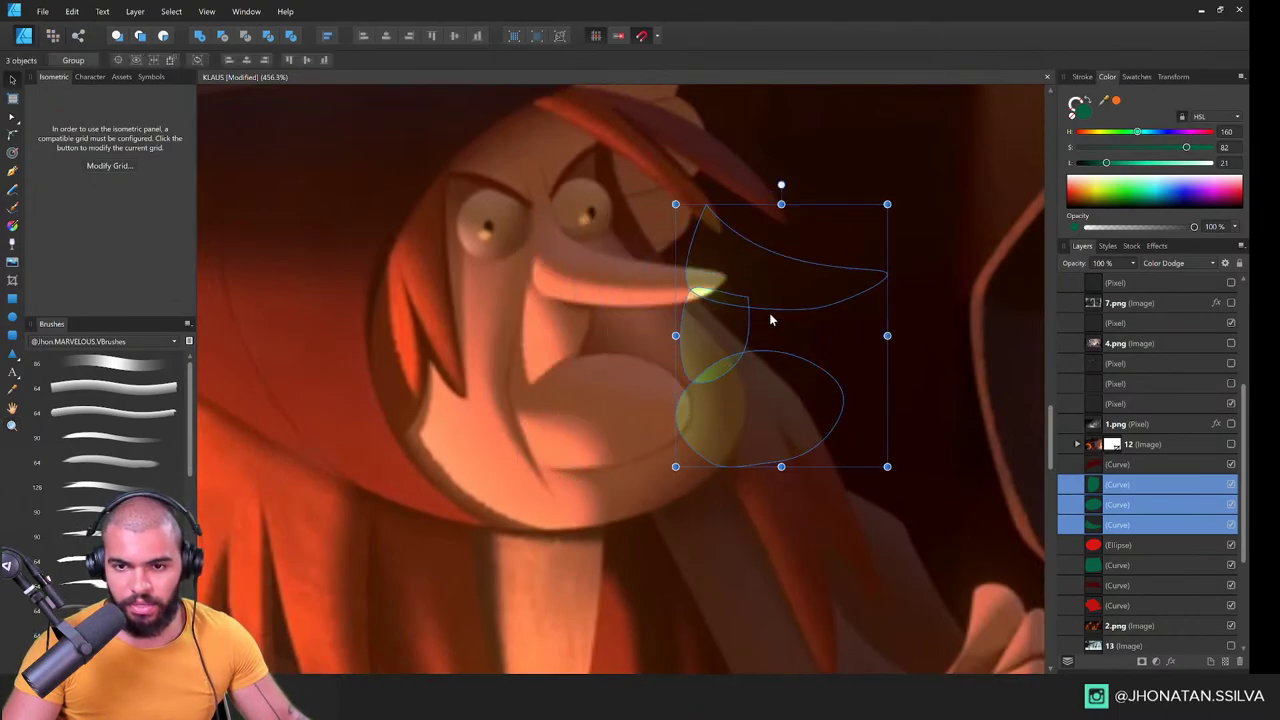
pyautogui.hotkey('ctrl', 'z')
# Step: Set the three shapes' blend mode to Normal and move them beside the long-nosed character's face
pyautogui.press('z')
pyautogui.click(1163, 263)
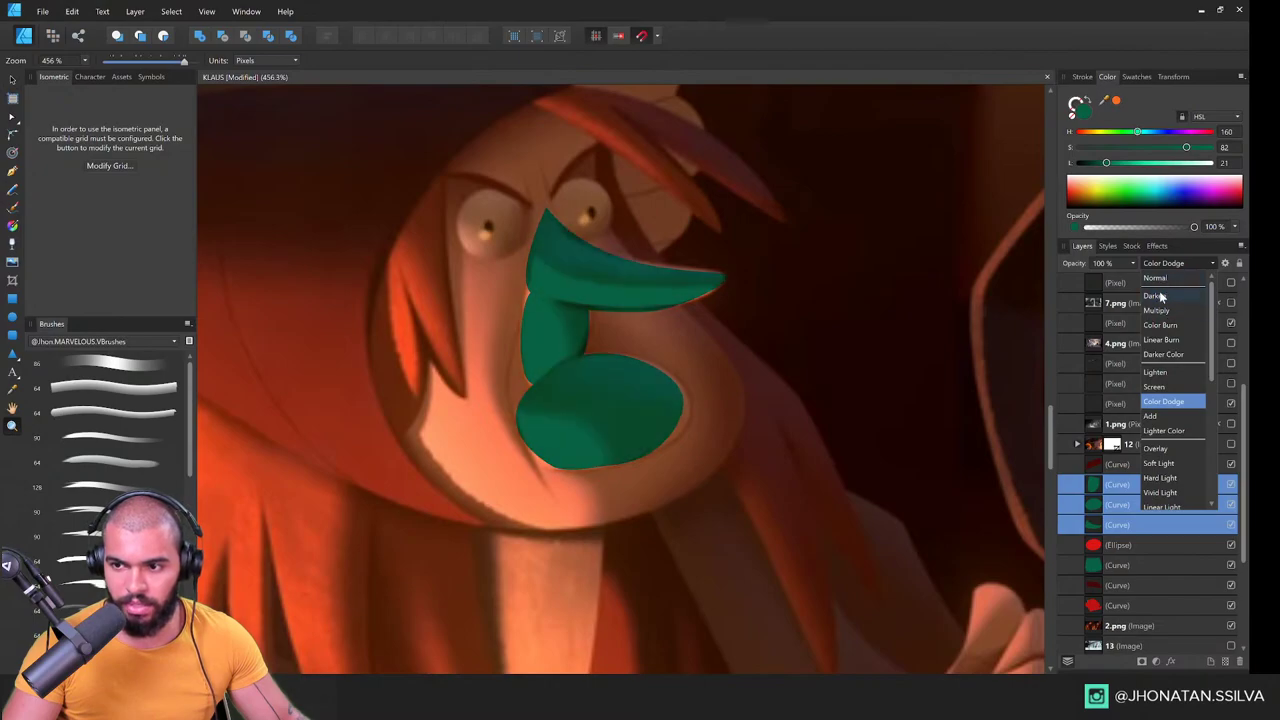
pyautogui.click(1155, 278)
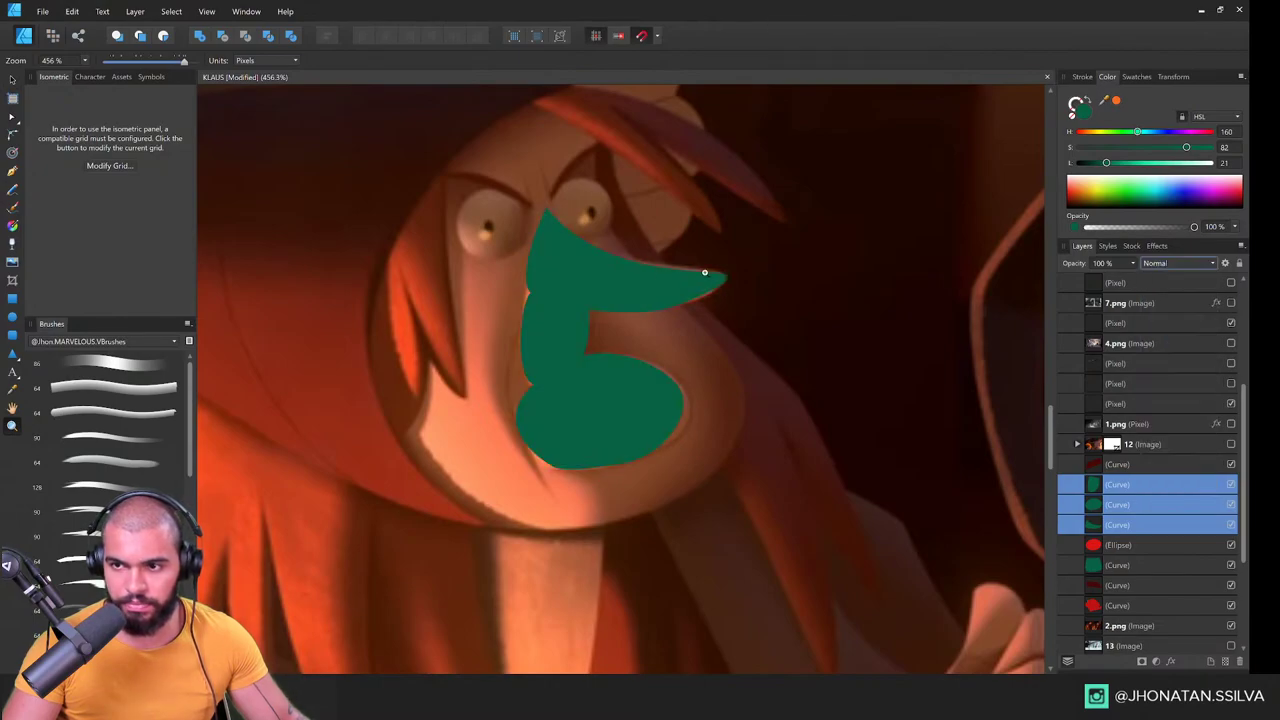
pyautogui.moveTo(640, 280); pyautogui.dragTo(485, 437)
pyautogui.press('v')
pyautogui.moveTo(537, 374); pyautogui.dragTo(591, 368)
pyautogui.press('z')
pyautogui.moveTo(591, 368); pyautogui.dragTo(583, 364)
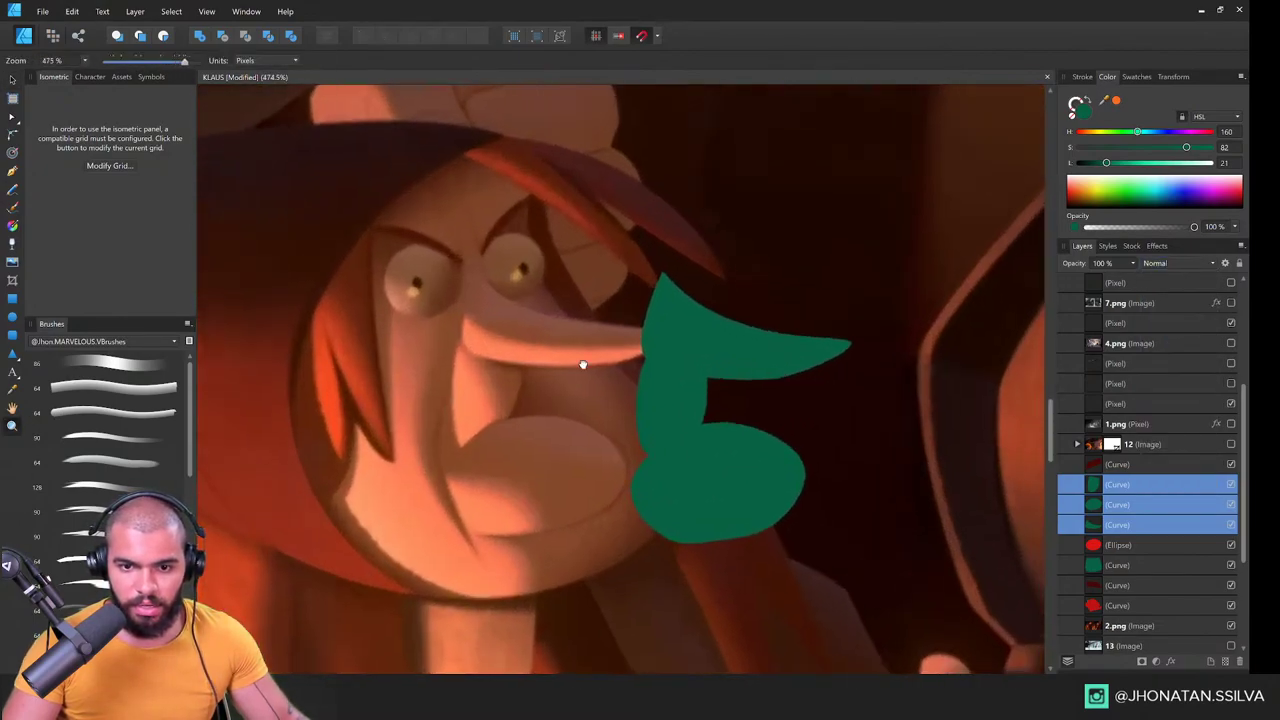
# Step: Recolour the three shapes dark red with hue 0, saturation 41 and lightness 28
pyautogui.scroll(3, 583, 364)
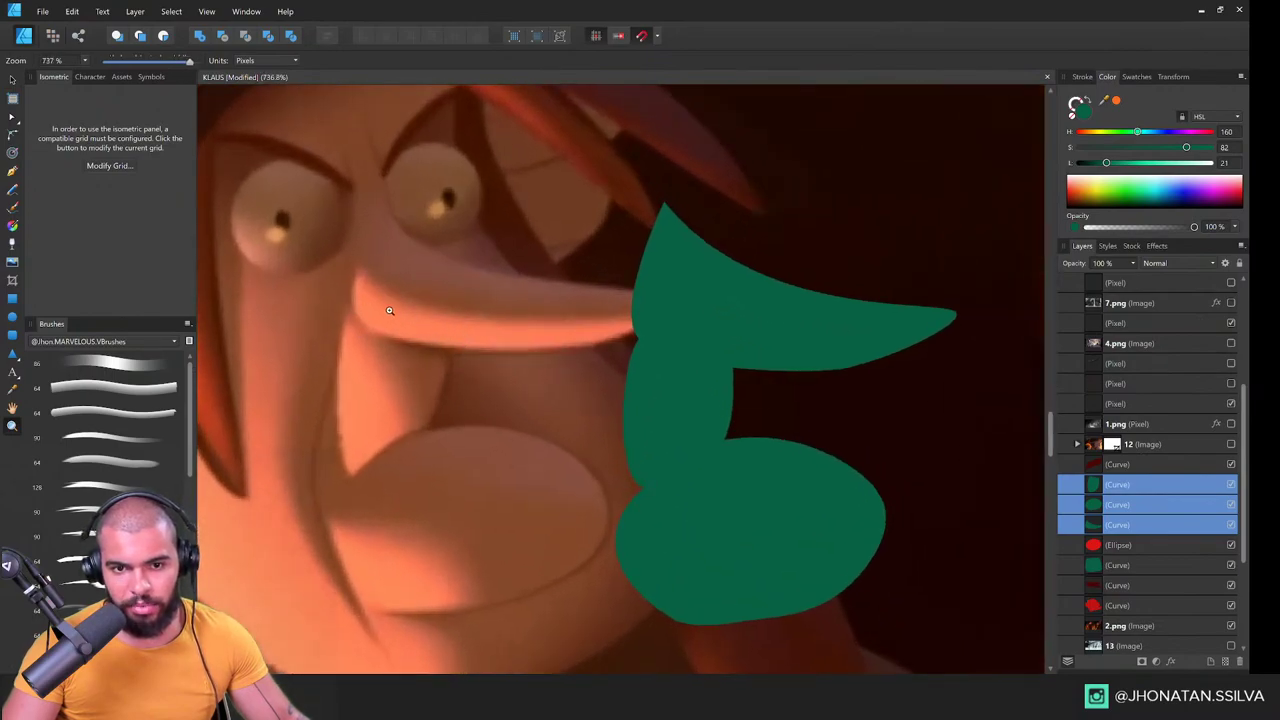
pyautogui.scroll(-10, 528, 326)
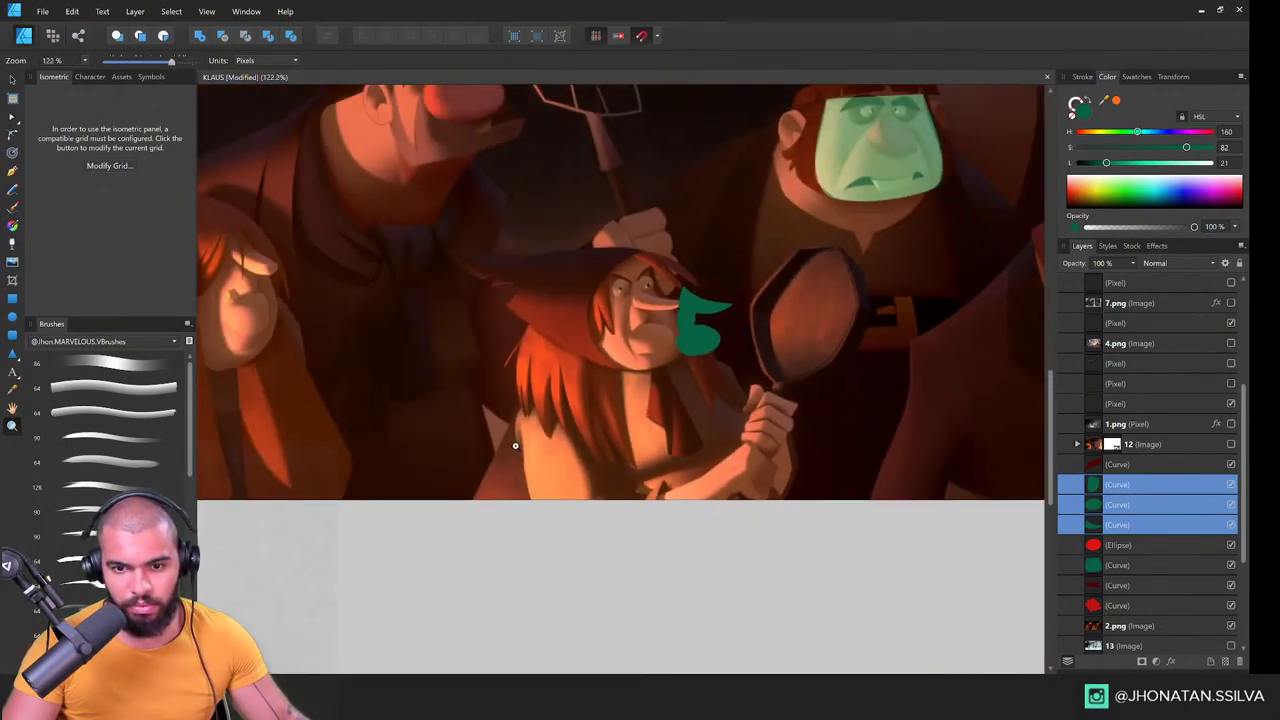
pyautogui.scroll(-2, 562, 473)
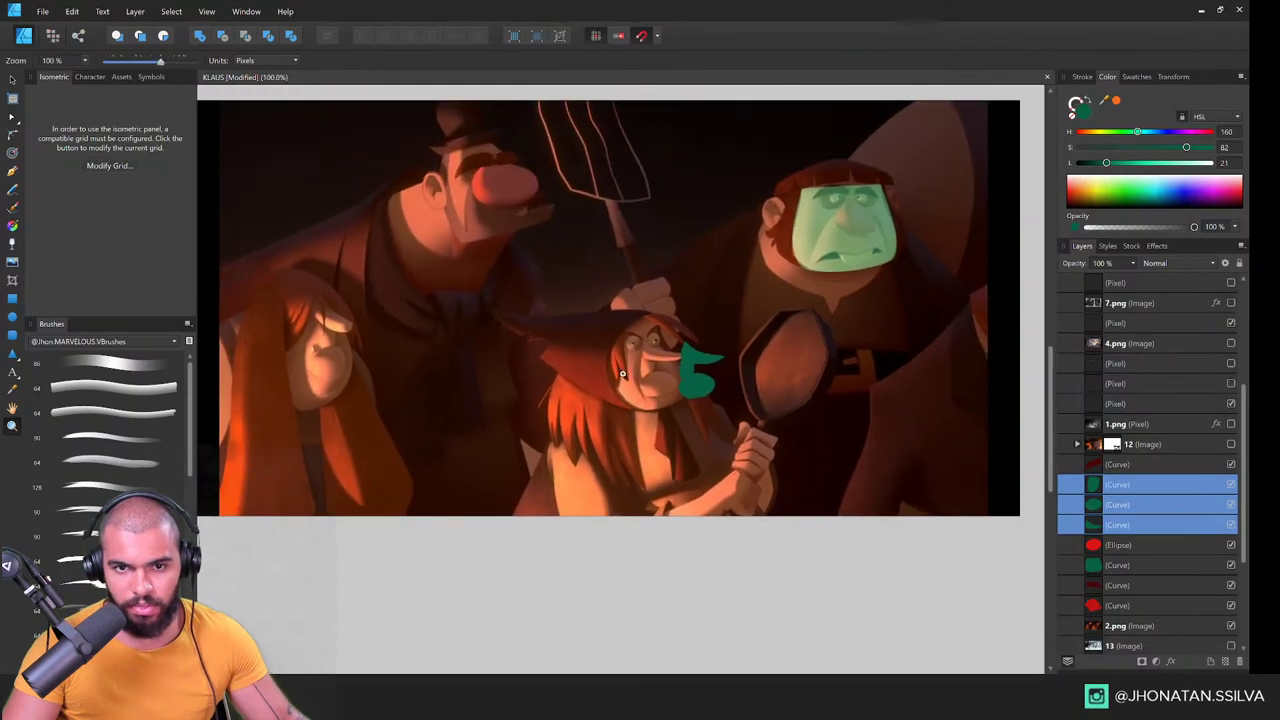
pyautogui.scroll(6, 631, 352)
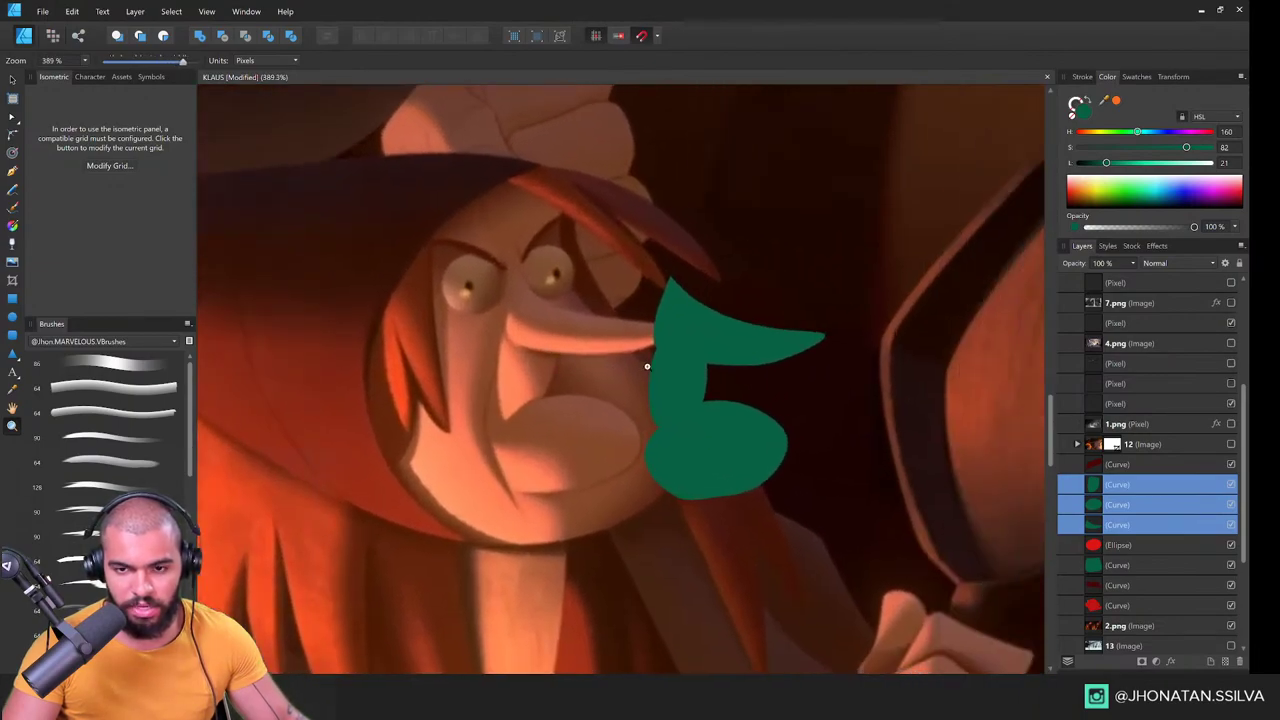
pyautogui.press('v')
pyautogui.moveTo(1186, 147); pyautogui.dragTo(1044, 150)
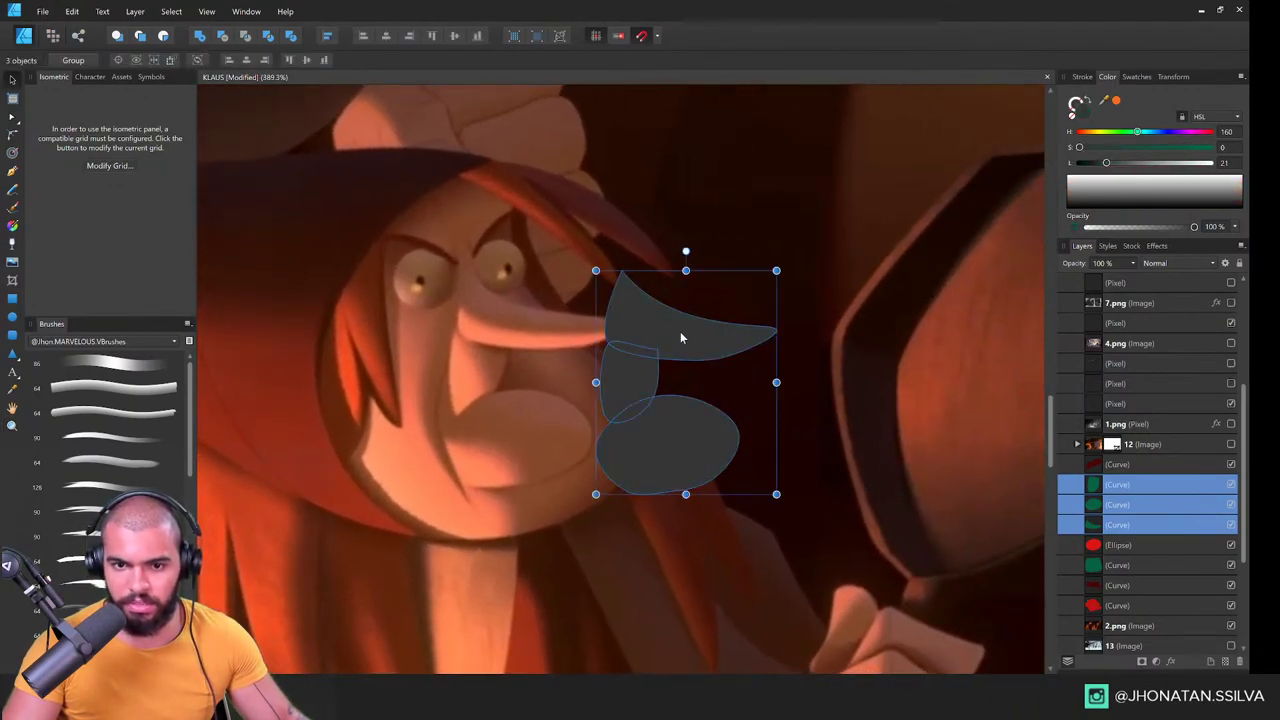
pyautogui.moveTo(680, 331); pyautogui.dragTo(717, 322)
pyautogui.press('v')
pyautogui.click(1130, 147)
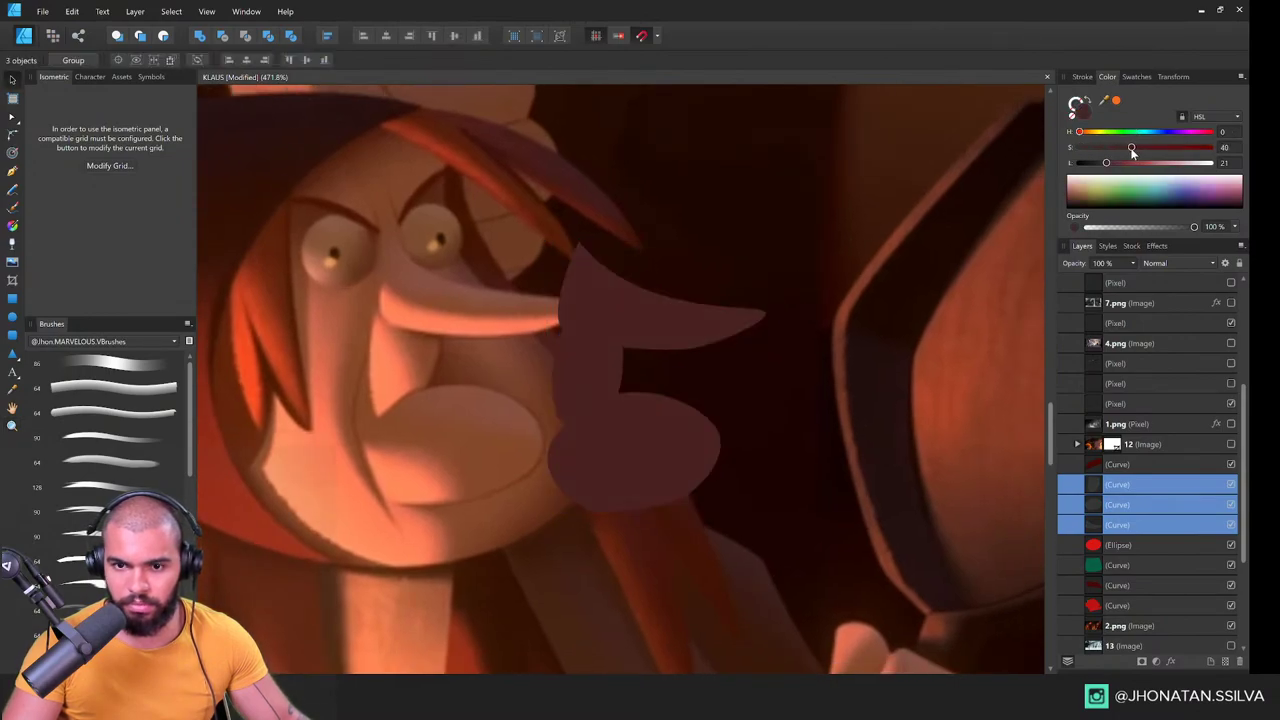
pyautogui.moveTo(1123, 163); pyautogui.dragTo(1116, 163)
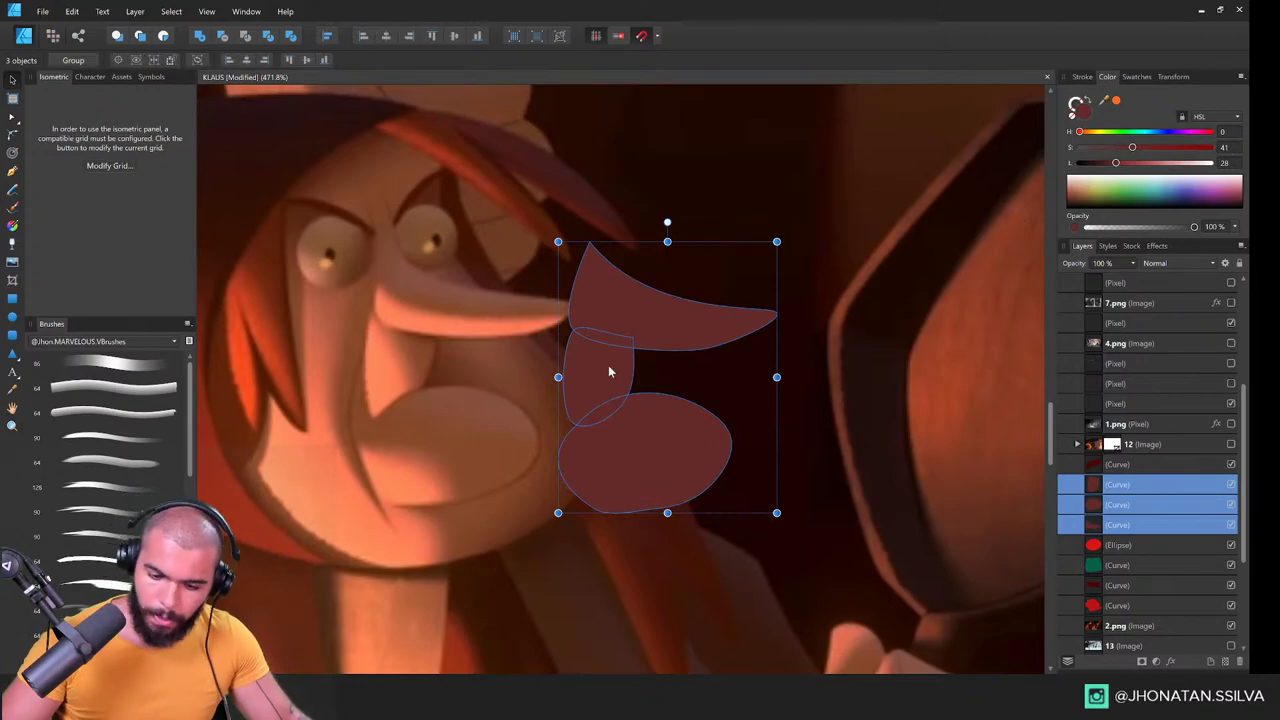
# Step: Move the three shapes onto the blank canvas above the film still, beside the red head study
pyautogui.press('b')
pyautogui.press('z')
pyautogui.scroll(-8, 669, 349)
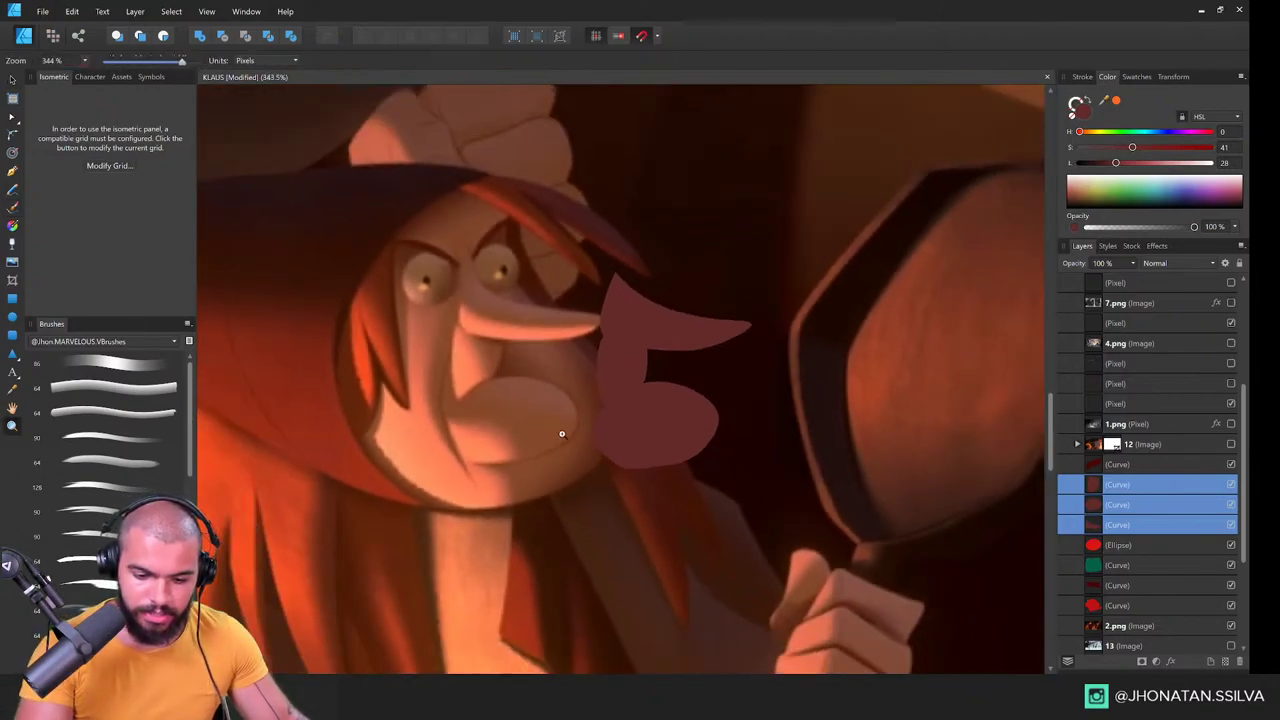
pyautogui.scroll(-6, 592, 468)
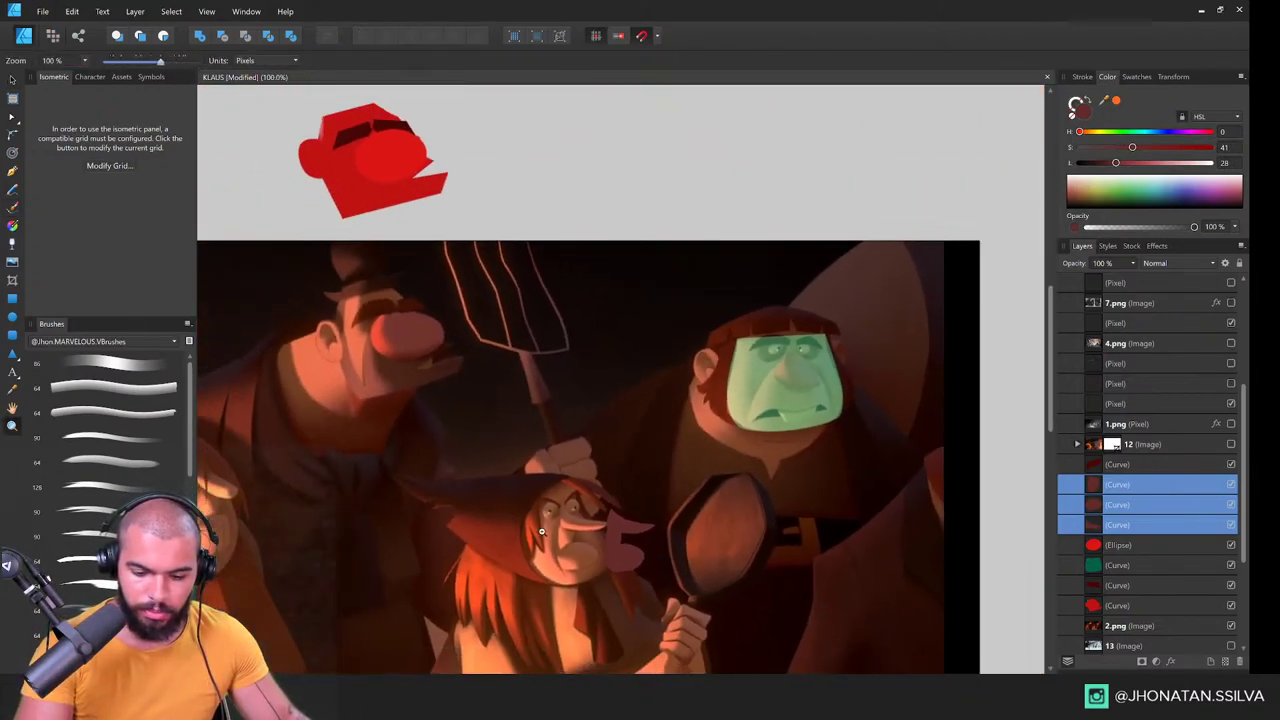
pyautogui.press('v')
pyautogui.moveTo(590, 540); pyautogui.dragTo(517, 262)
# Step: Look through the vector brushes and switch to the Pixel Persona with the three shapes selected
pyautogui.scroll(8, 505, 250)
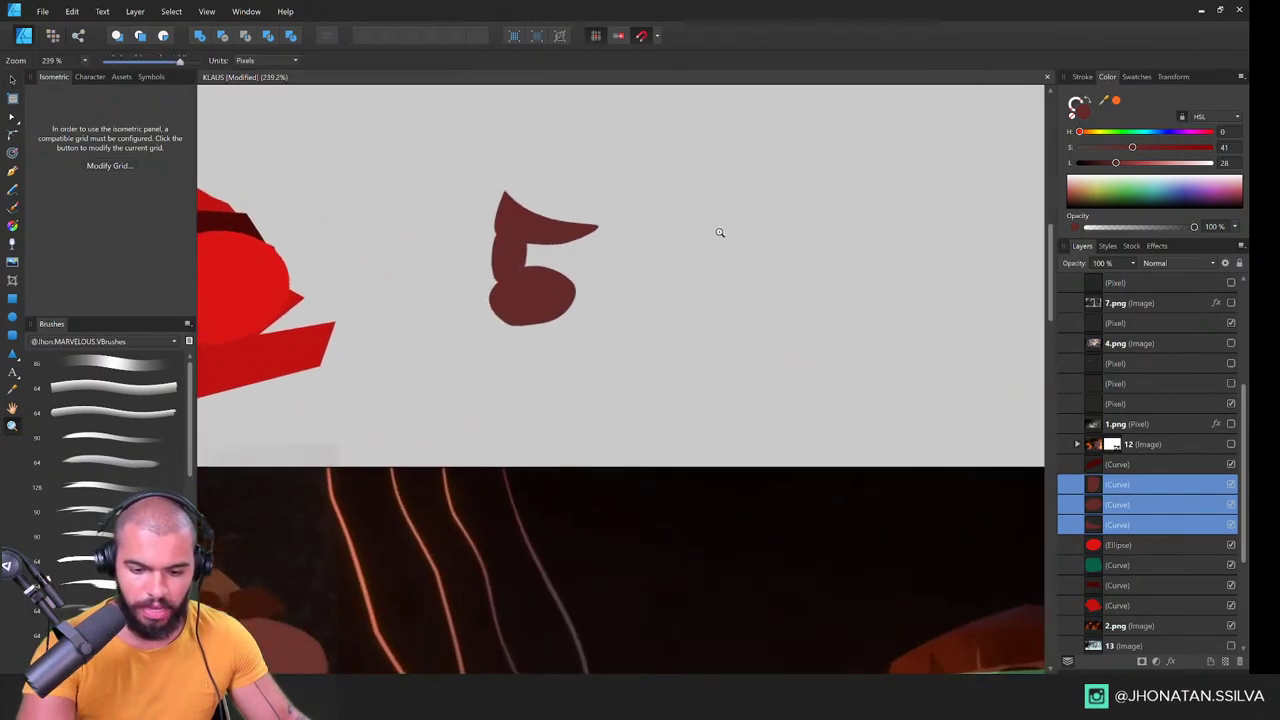
pyautogui.moveTo(600, 326); pyautogui.dragTo(656, 392)
pyautogui.press('b')
pyautogui.scroll(8, 654, 289)
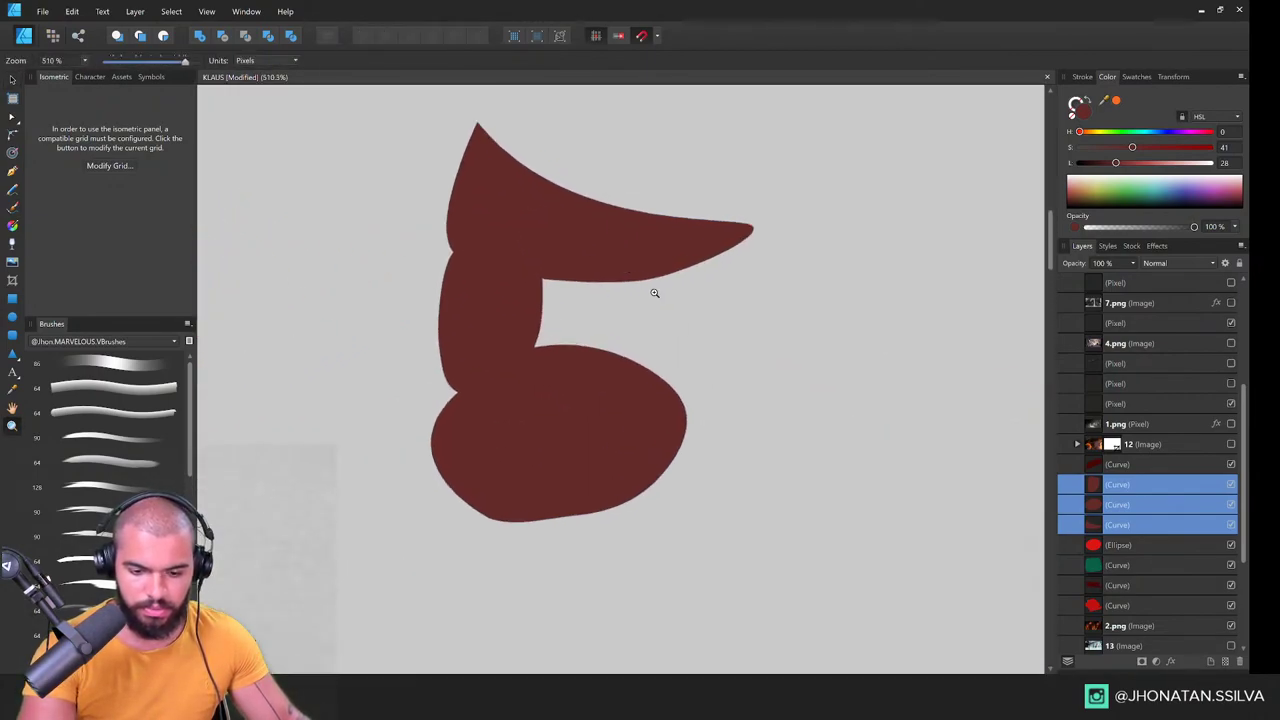
pyautogui.scroll(2, 640, 290)
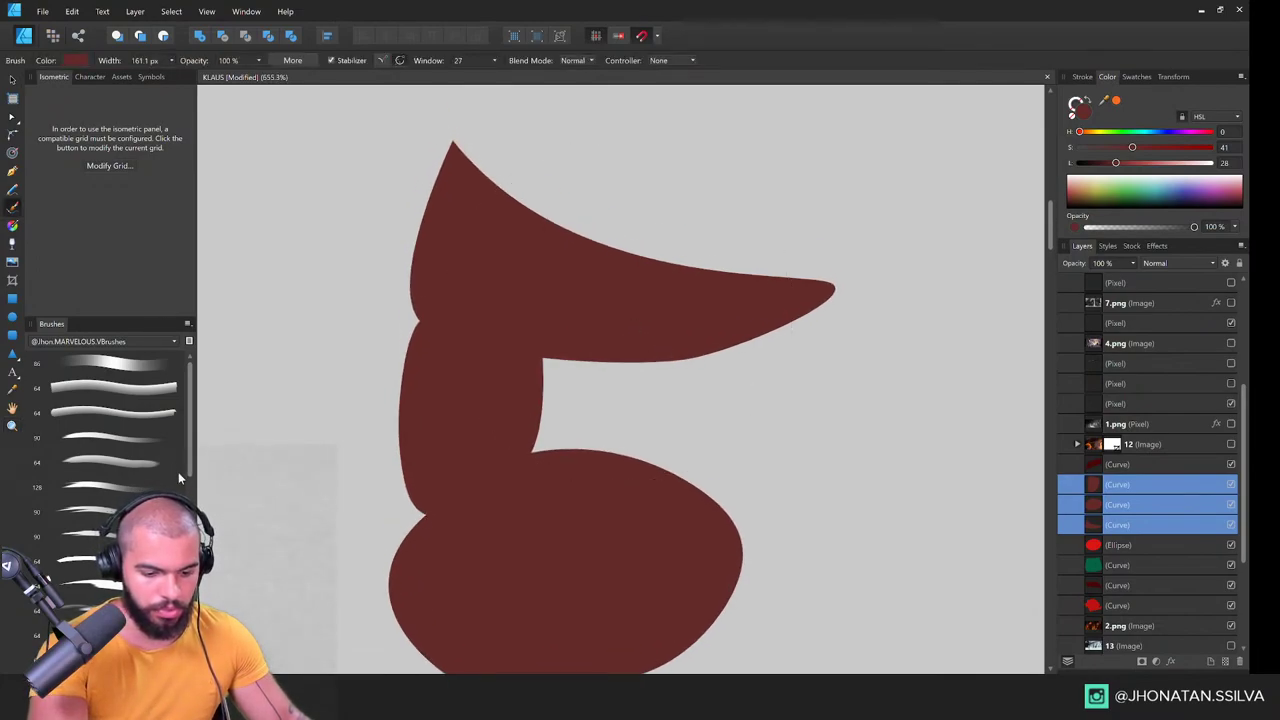
pyautogui.scroll(-2, 391, 320)
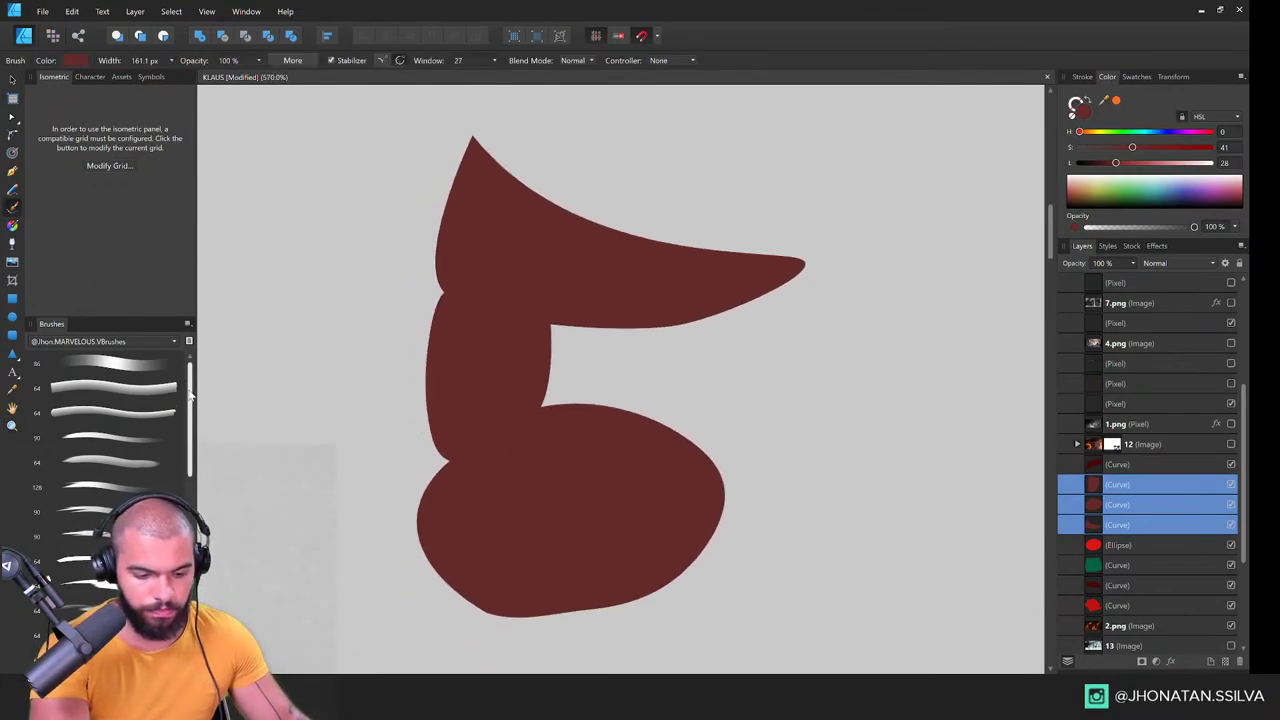
pyautogui.moveTo(190, 393)
pyautogui.mouseDown()
pyautogui.moveTo(190, 484)
pyautogui.moveTo(191, 405)
pyautogui.mouseUp()
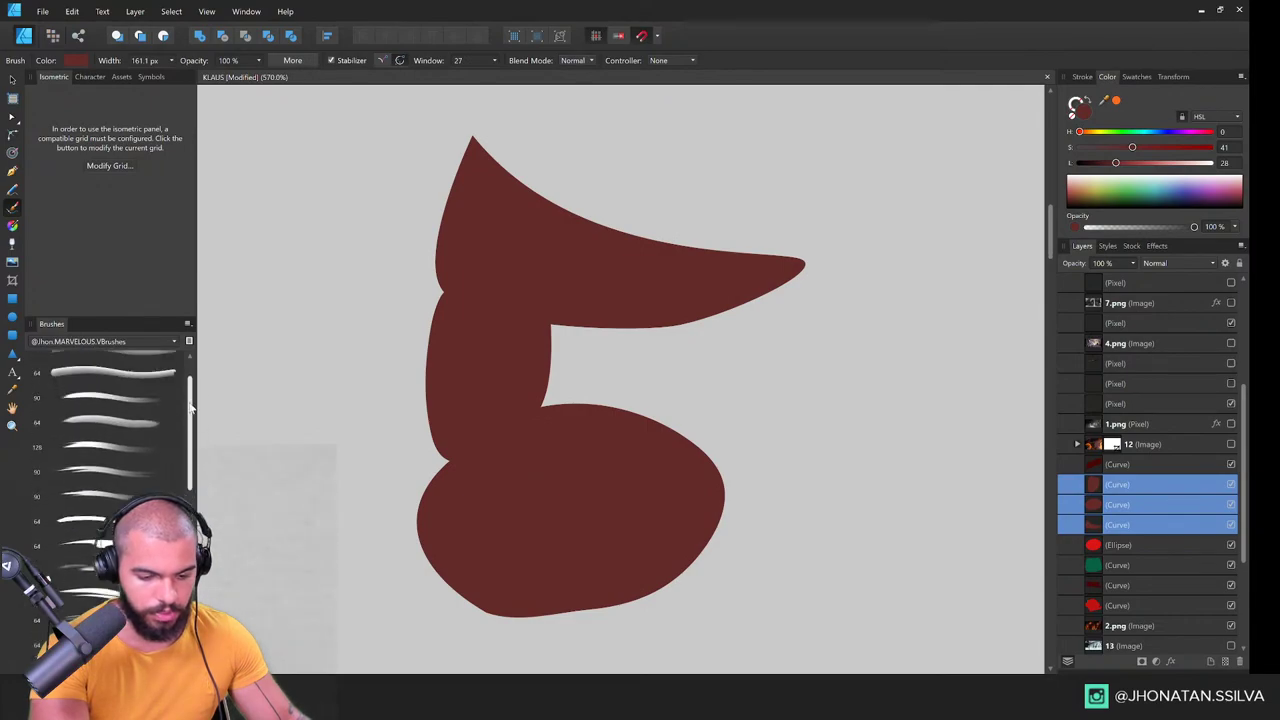
pyautogui.click(24, 35)
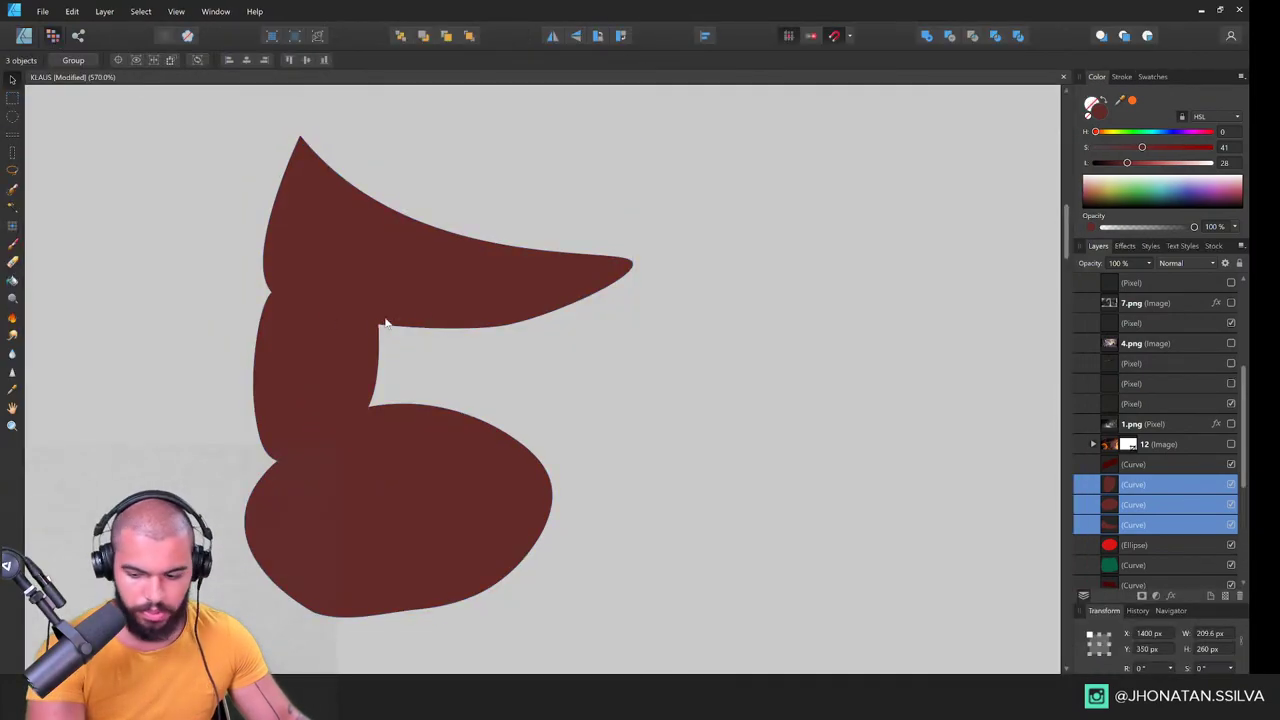
# Step: Choose the soft 71 px brush for the nose shape and set its colour to hue 17, saturation 36, lightness 52
pyautogui.click(52, 35)
pyautogui.click(503, 289)
pyautogui.press('b')
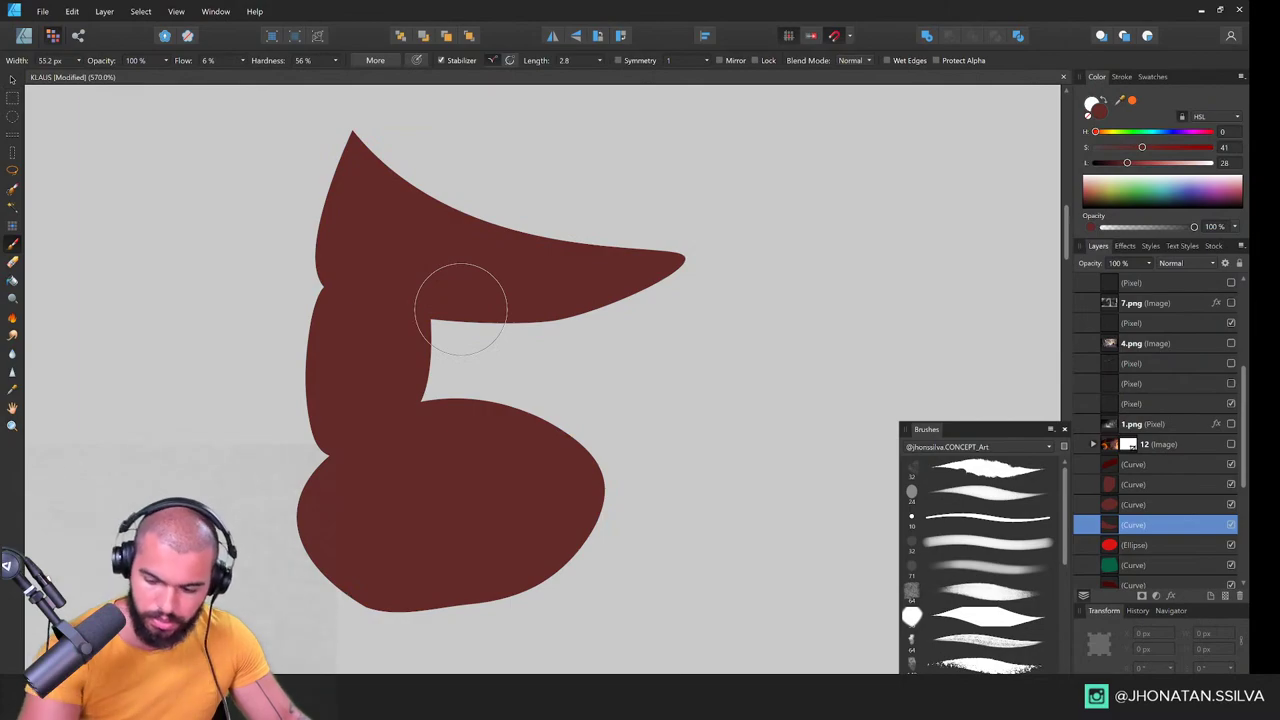
pyautogui.click(1022, 563)
pyautogui.moveTo(532, 270); pyautogui.dragTo(537, 268)
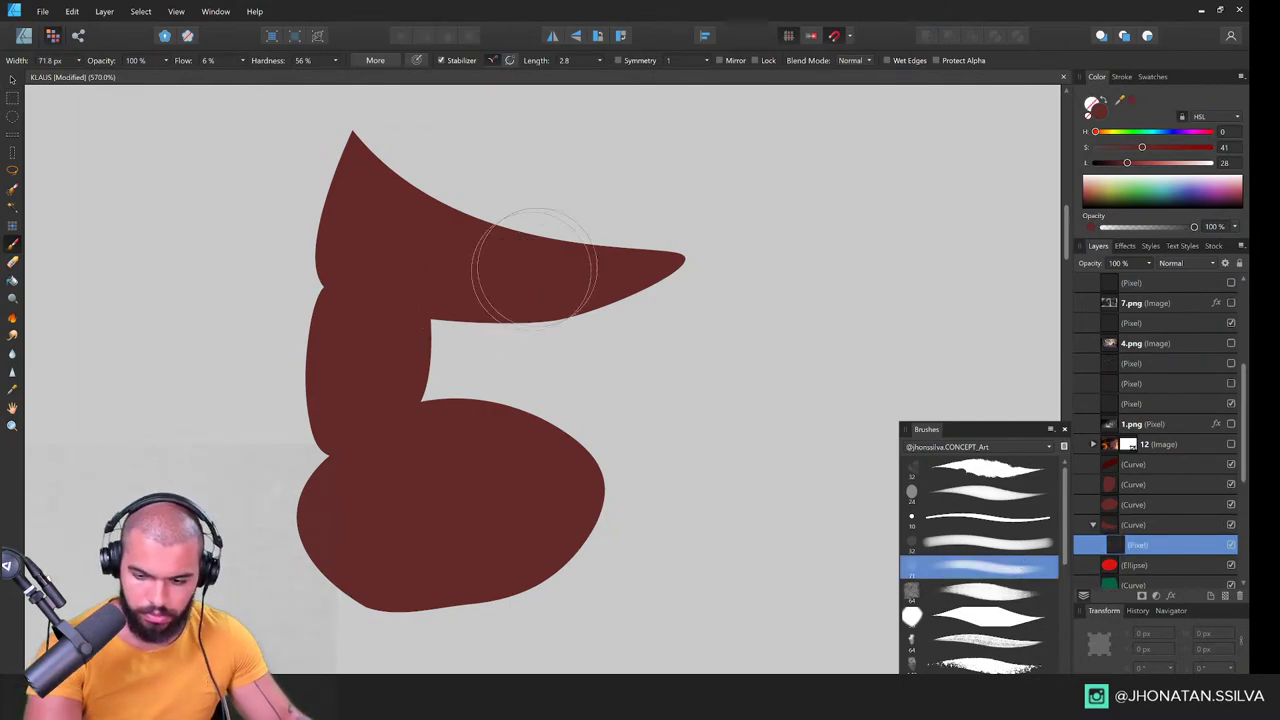
pyautogui.moveTo(1127, 163); pyautogui.dragTo(1100, 134)
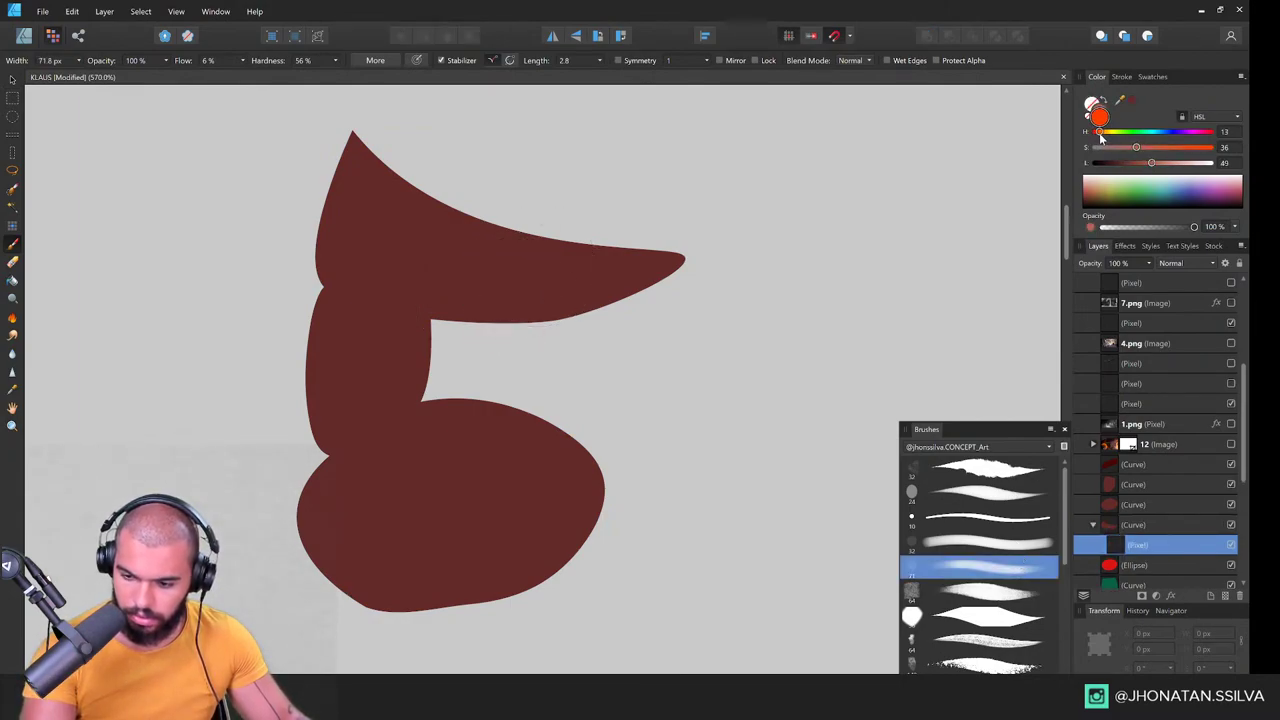
pyautogui.moveTo(758, 313); pyautogui.dragTo(802, 343)
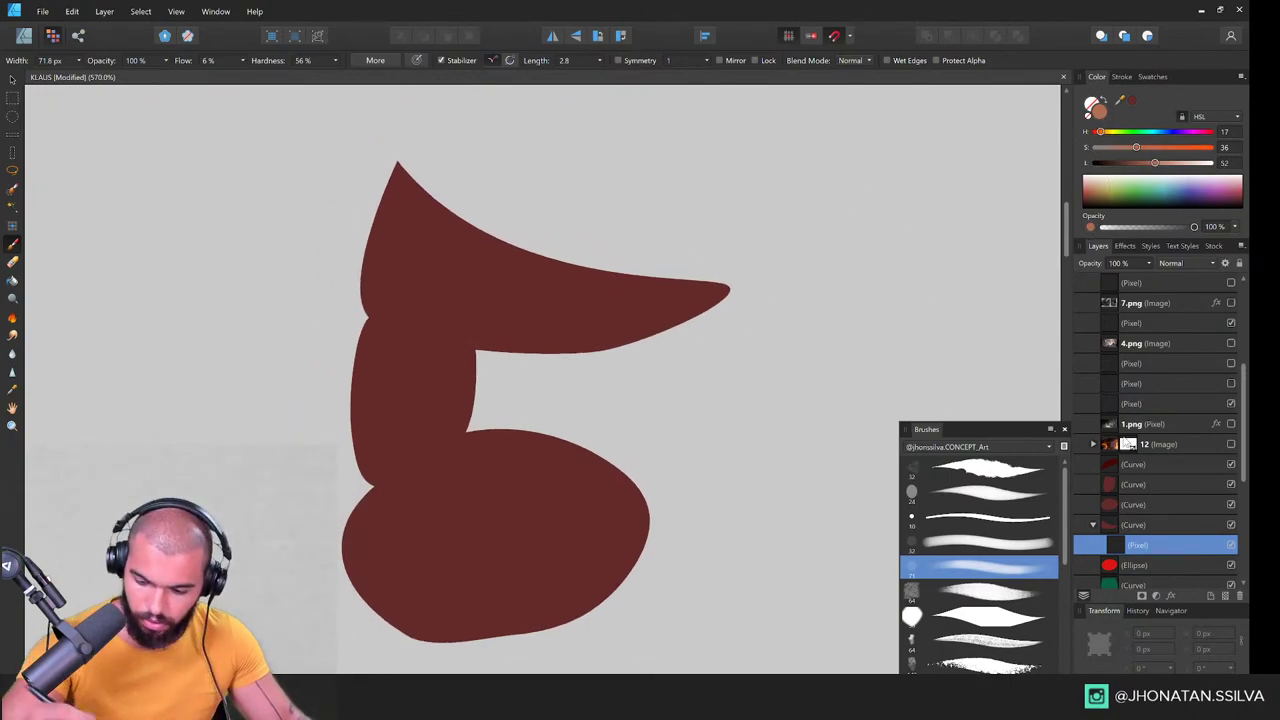
# Step: Paint a soft warm light along the underside of the nose shape, from its base to the tip
pyautogui.moveTo(340, 250); pyautogui.dragTo(558, 346)
pyautogui.moveTo(362, 268); pyautogui.dragTo(510, 335)
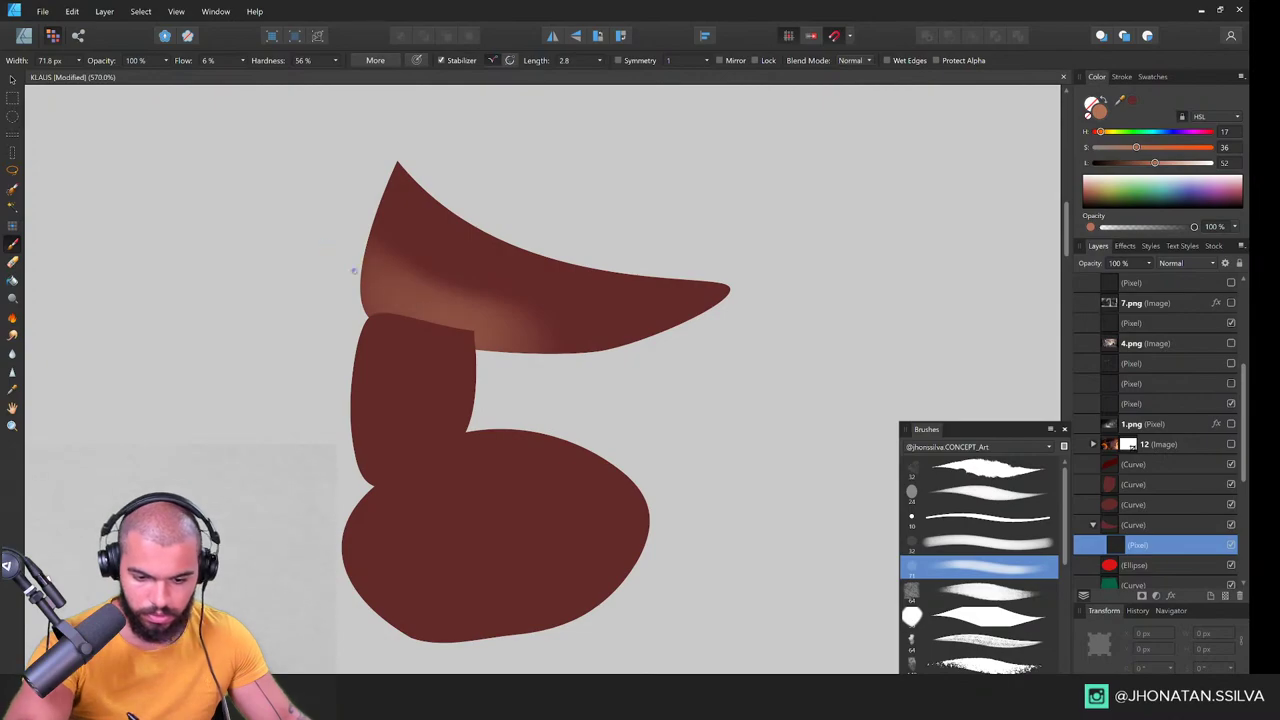
pyautogui.moveTo(360, 290)
pyautogui.mouseDown()
pyautogui.moveTo(590, 330)
pyautogui.moveTo(700, 305)
pyautogui.mouseUp()
# Step: Move the nose shape's layer above the layers of the two rounded shapes below it
pyautogui.click(1145, 526)
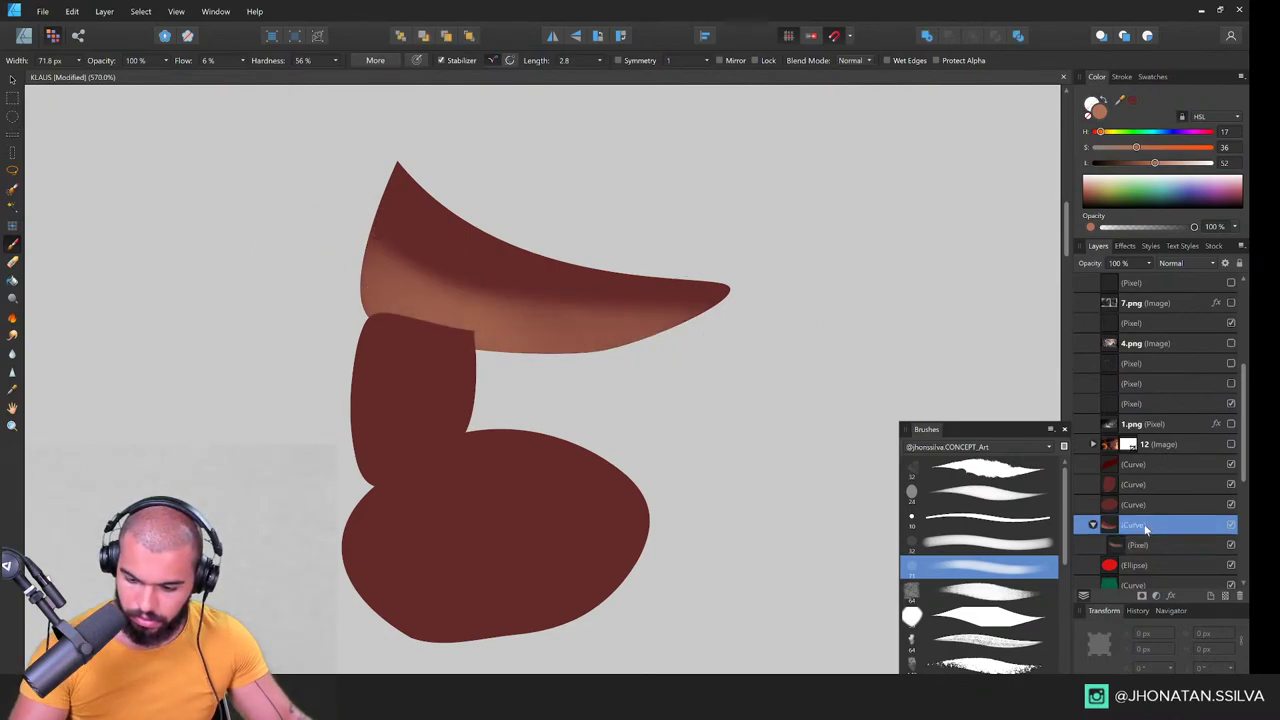
pyautogui.hotkey('ctrl', '[')
pyautogui.hotkey('ctrl', ']')
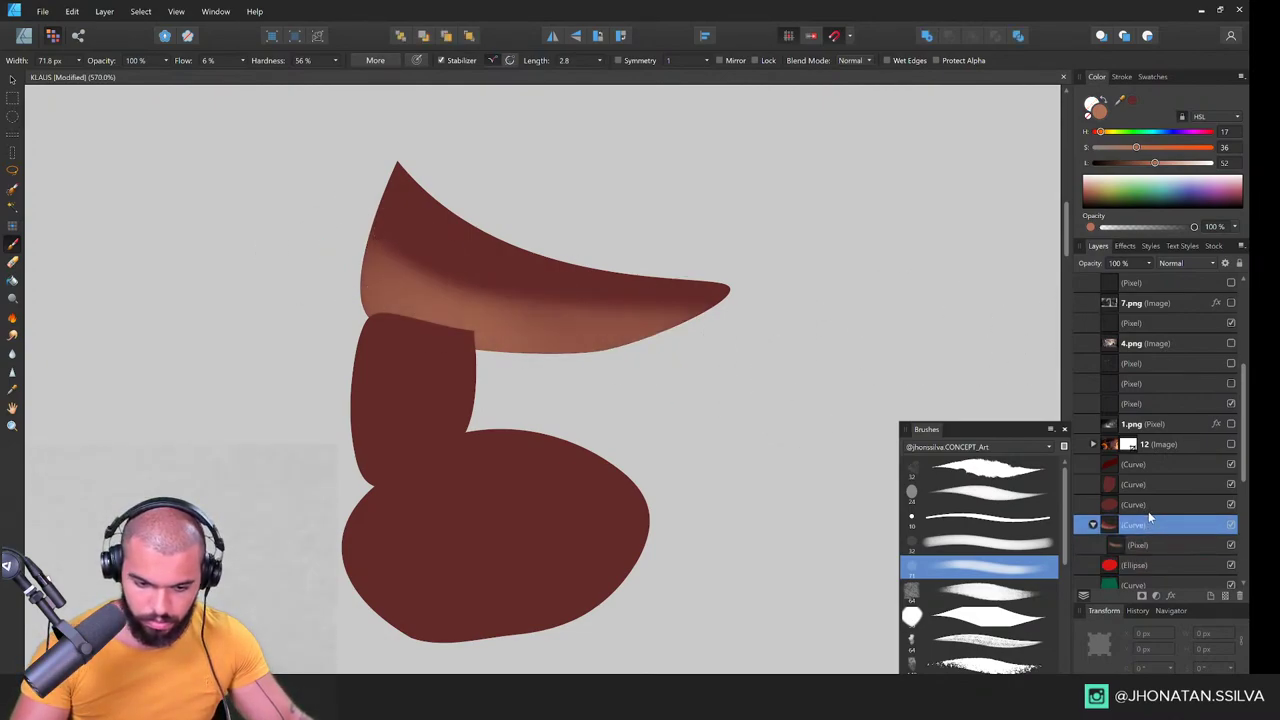
pyautogui.hotkey('ctrl', ']')
pyautogui.hotkey('ctrl', ']')
# Step: Paint the same warm light on the outer left side of the middle shape
pyautogui.press('v')
pyautogui.click(418, 397)
pyautogui.moveTo(450, 412); pyautogui.dragTo(497, 386)
pyautogui.press('b')
pyautogui.moveTo(402, 366)
pyautogui.mouseDown()
pyautogui.moveTo(422, 405)
pyautogui.moveTo(433, 411)
pyautogui.moveTo(436, 380)
pyautogui.moveTo(462, 402)
pyautogui.mouseUp()
# Step: Paint the same warm light over the left half of the large bottom shape
pyautogui.press('v')
pyautogui.click(560, 528)
pyautogui.moveTo(560, 528); pyautogui.dragTo(567, 450)
pyautogui.press('b')
pyautogui.moveTo(487, 462)
pyautogui.mouseDown()
pyautogui.moveTo(445, 440)
pyautogui.moveTo(497, 481)
pyautogui.mouseUp()
pyautogui.moveTo(419, 468)
pyautogui.mouseDown()
pyautogui.moveTo(530, 501)
pyautogui.moveTo(551, 558)
pyautogui.mouseUp()
# Step: Strengthen the warm light near the base of the nose shape and check the overall shading
pyautogui.press('v')
pyautogui.click(568, 311)
pyautogui.moveTo(594, 317); pyautogui.dragTo(548, 342)
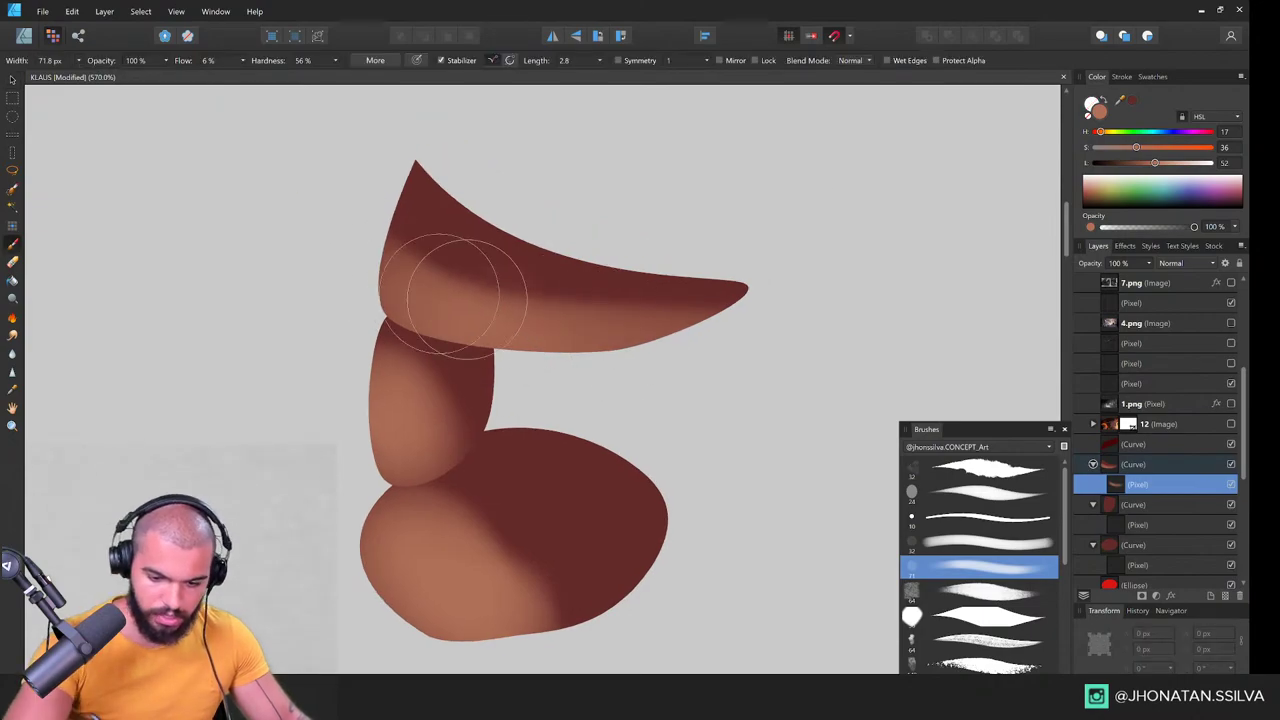
pyautogui.press('z')
pyautogui.moveTo(500, 404); pyautogui.dragTo(351, 520)
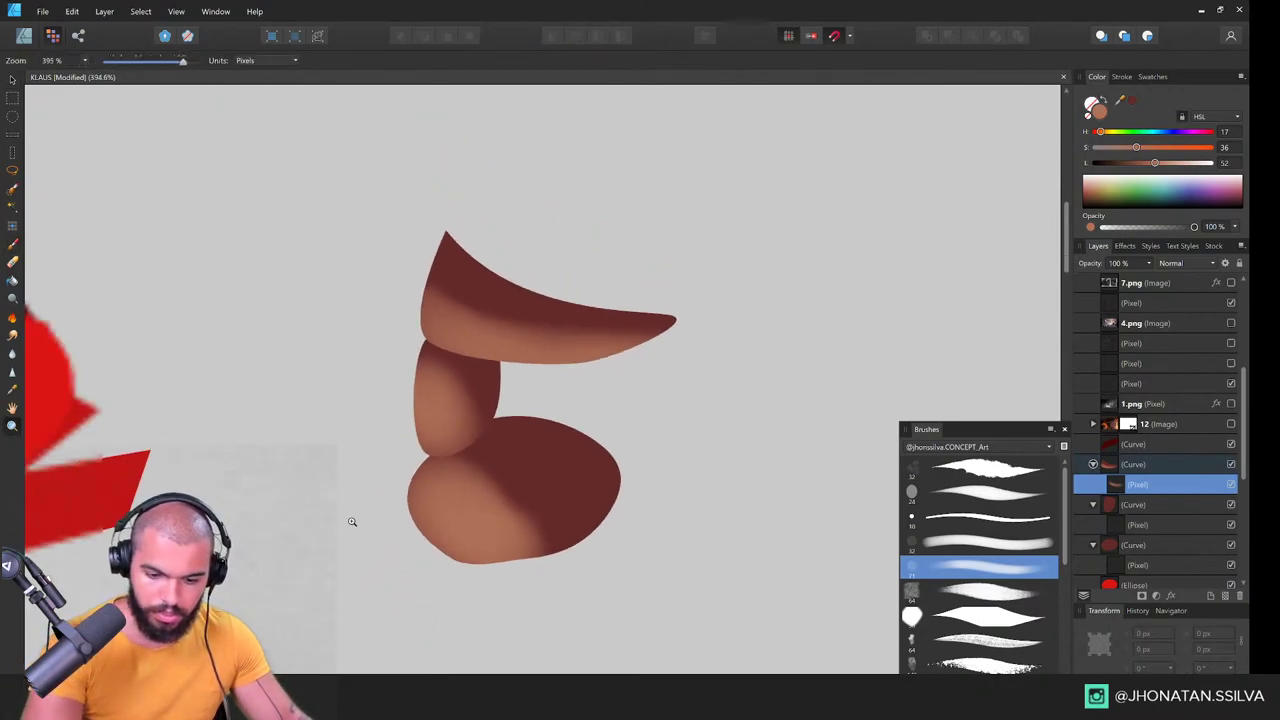
pyautogui.moveTo(484, 459); pyautogui.dragTo(586, 398)
pyautogui.moveTo(537, 478); pyautogui.dragTo(546, 434)
# Step: Build up more warm light on the lower left of the large bottom shape
pyautogui.press('v')
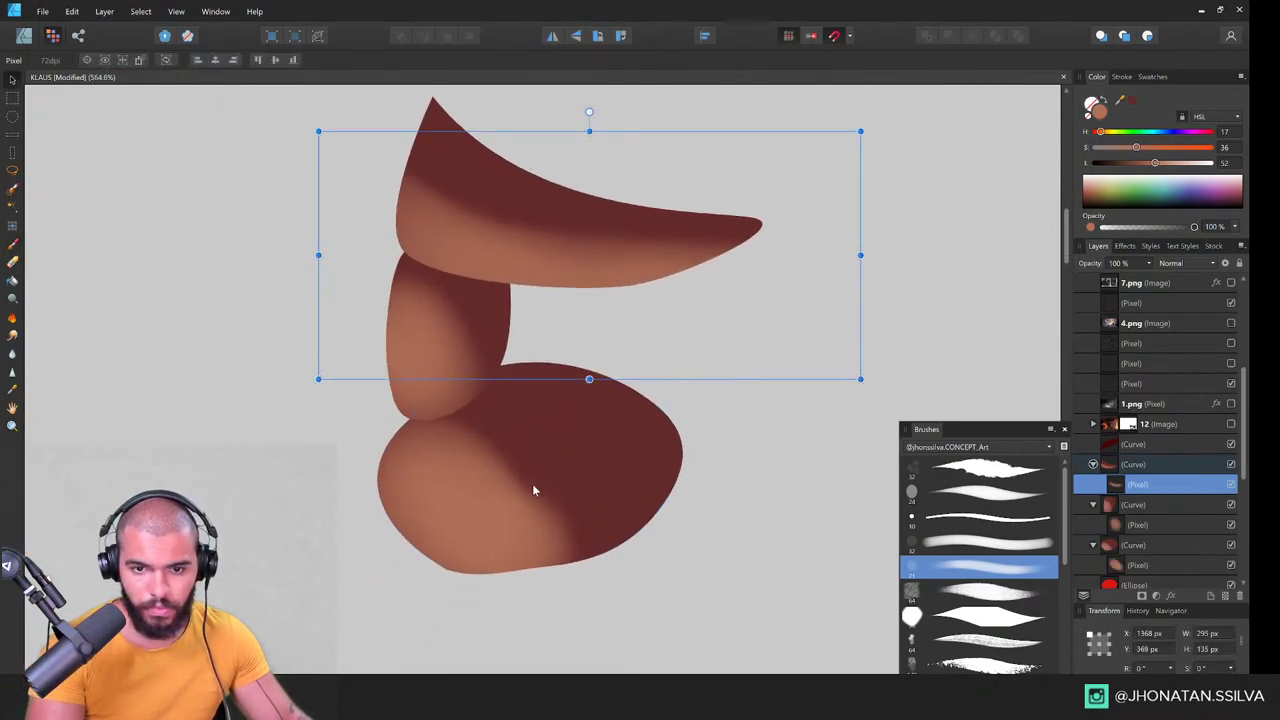
pyautogui.press('b')
pyautogui.press('v')
pyautogui.click(501, 508)
pyautogui.press('b')
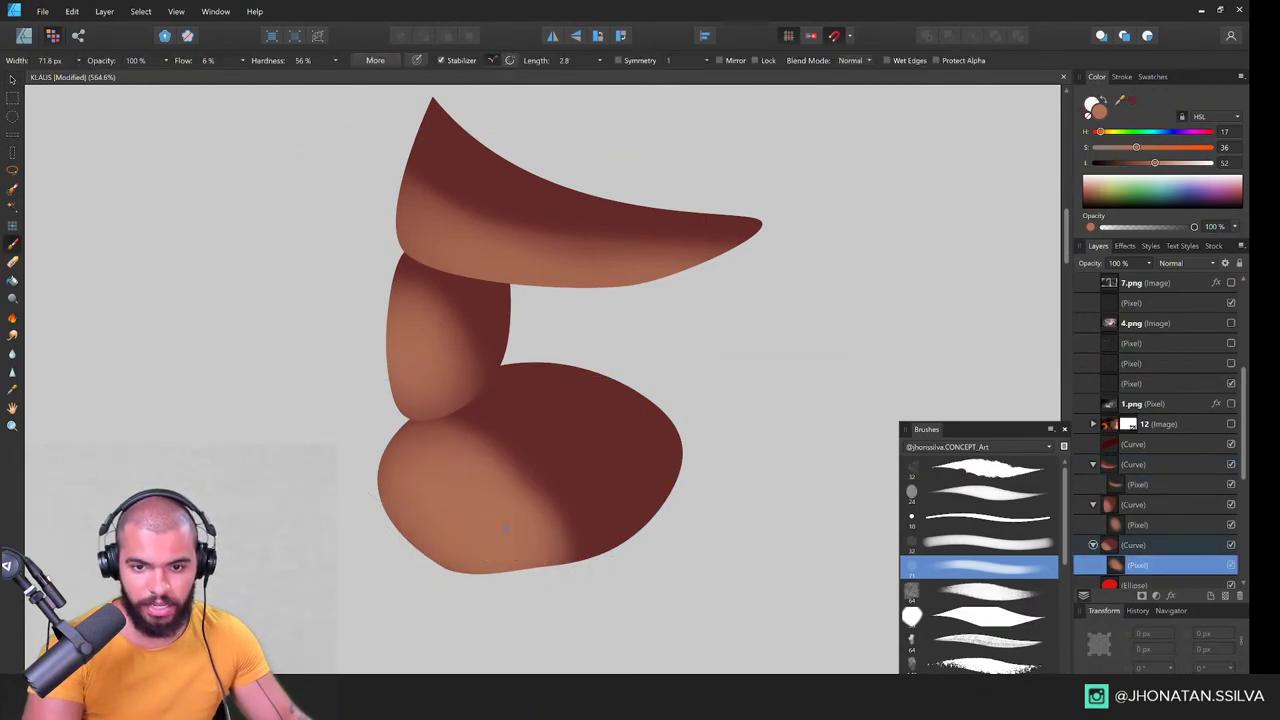
# Step: Compare the shaded shapes with the lighting on the long-nosed character's face in the film still
pyautogui.press('z')
pyautogui.moveTo(520, 454); pyautogui.dragTo(328, 468)
pyautogui.moveTo(540, 496)
pyautogui.mouseDown()
pyautogui.moveTo(554, 480)
pyautogui.moveTo(531, 277)
pyautogui.mouseUp()
pyautogui.moveTo(525, 394); pyautogui.dragTo(551, 250)
pyautogui.moveTo(511, 542); pyautogui.dragTo(496, 348)
pyautogui.moveTo(556, 498); pyautogui.dragTo(546, 382)
pyautogui.moveTo(552, 380); pyautogui.dragTo(654, 371)
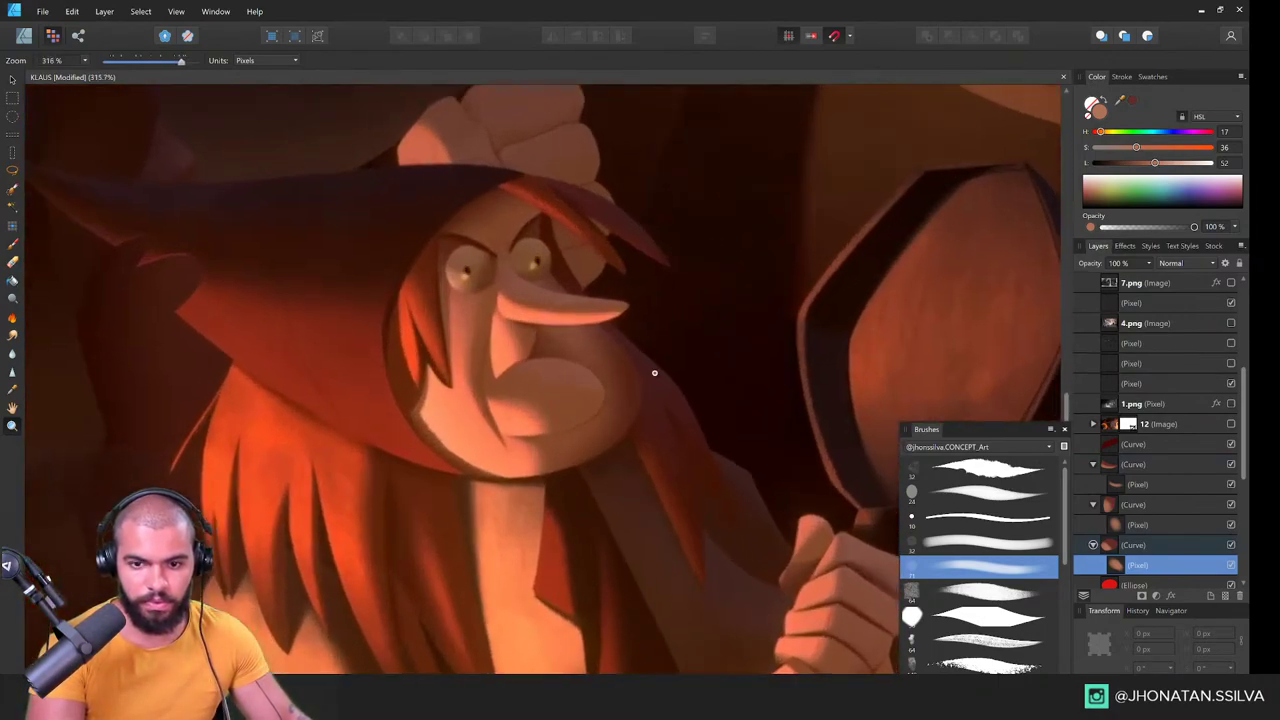
pyautogui.moveTo(502, 402); pyautogui.dragTo(553, 383)
pyautogui.moveTo(512, 316); pyautogui.dragTo(434, 322)
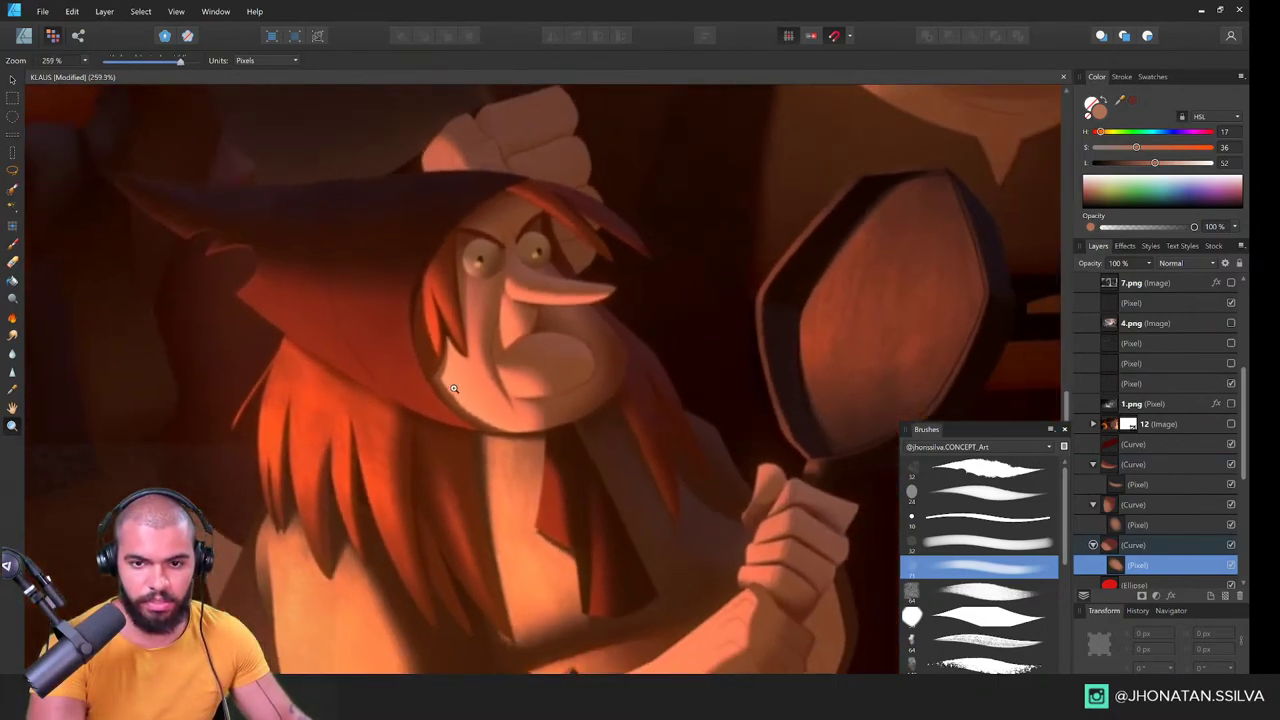
pyautogui.moveTo(584, 318); pyautogui.dragTo(568, 474)
pyautogui.moveTo(472, 487); pyautogui.dragTo(440, 489)
pyautogui.moveTo(572, 356); pyautogui.dragTo(554, 435)
pyautogui.moveTo(554, 378); pyautogui.dragTo(569, 417)
pyautogui.moveTo(638, 238); pyautogui.dragTo(534, 400)
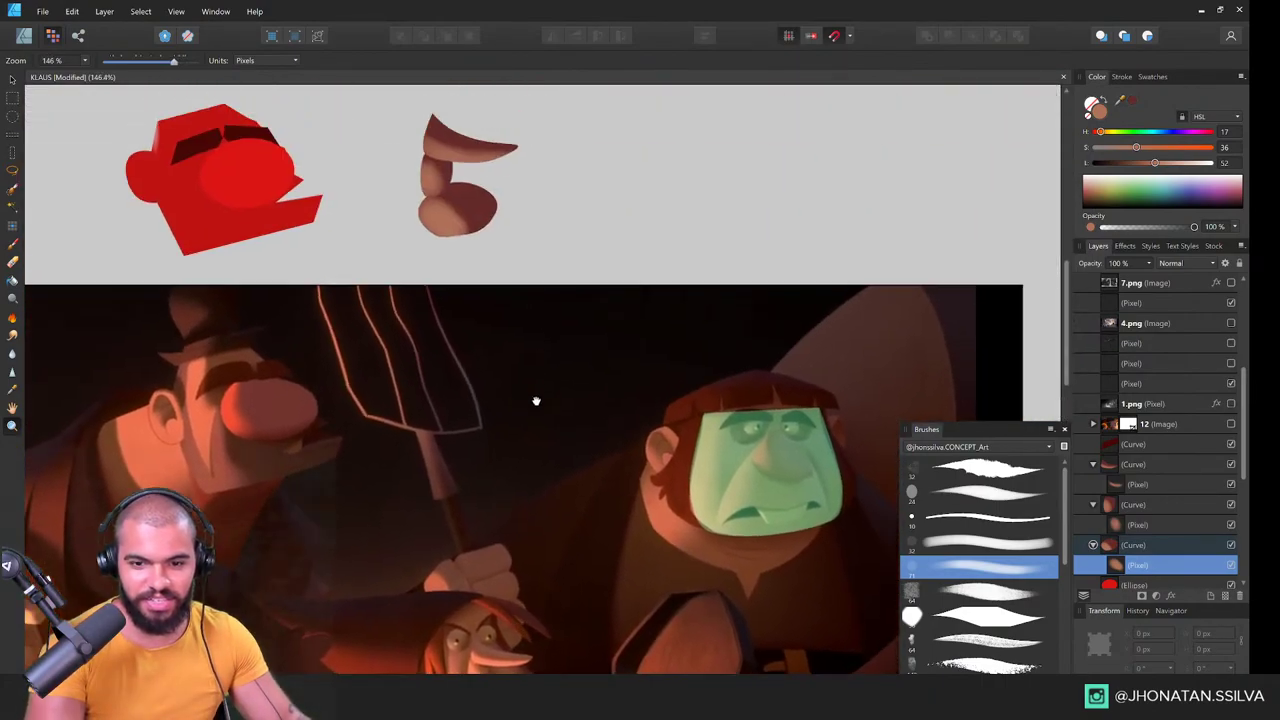
pyautogui.moveTo(525, 188); pyautogui.dragTo(540, 388)
pyautogui.moveTo(474, 339); pyautogui.dragTo(569, 332)
# Step: Select the nose shape for painting and set the brush colour's lightness to 60
pyautogui.press('v')
pyautogui.click(508, 380)
pyautogui.press('b')
pyautogui.scroll(1, 543, 380)
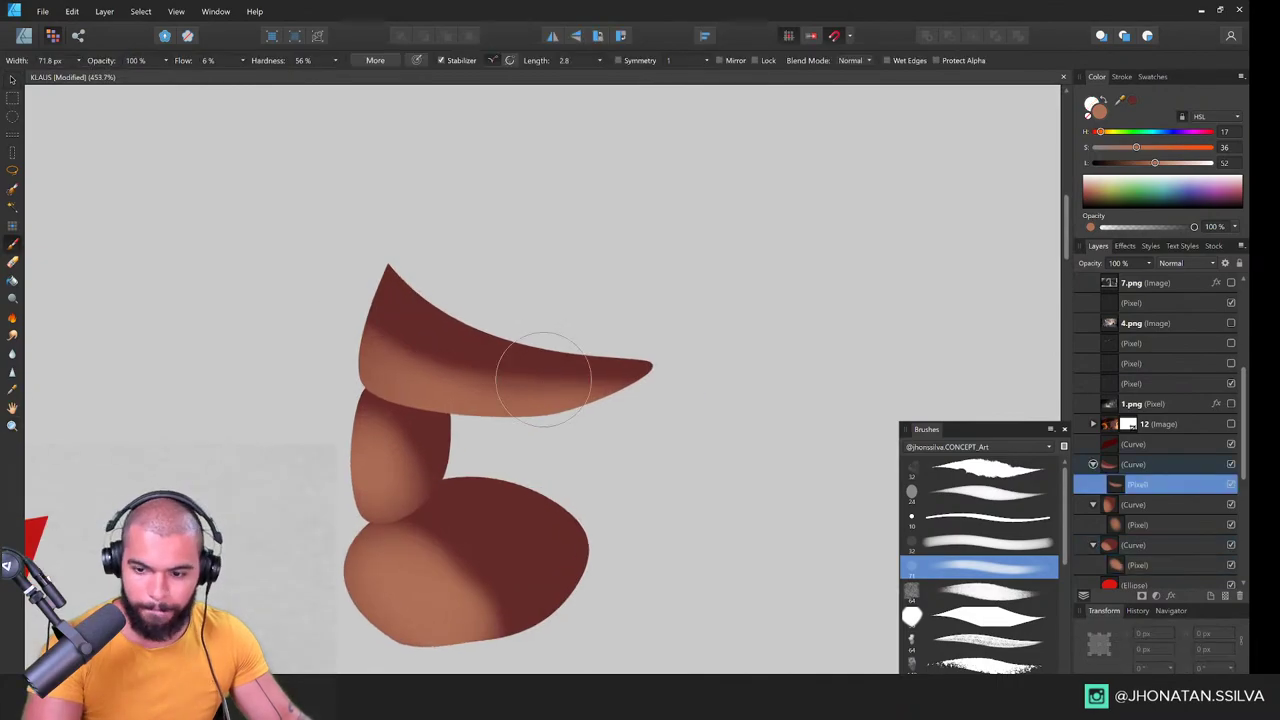
pyautogui.moveTo(1177, 165); pyautogui.dragTo(1164, 164)
# Step: Examine the light, shadow and upper-edge tones of the character's nose up close in the film still
pyautogui.moveTo(691, 423); pyautogui.dragTo(634, 391)
pyautogui.moveTo(634, 391); pyautogui.dragTo(600, 140)
pyautogui.moveTo(580, 480); pyautogui.dragTo(568, 120)
pyautogui.moveTo(537, 525); pyautogui.dragTo(486, 286)
pyautogui.moveTo(588, 474); pyautogui.dragTo(650, 412)
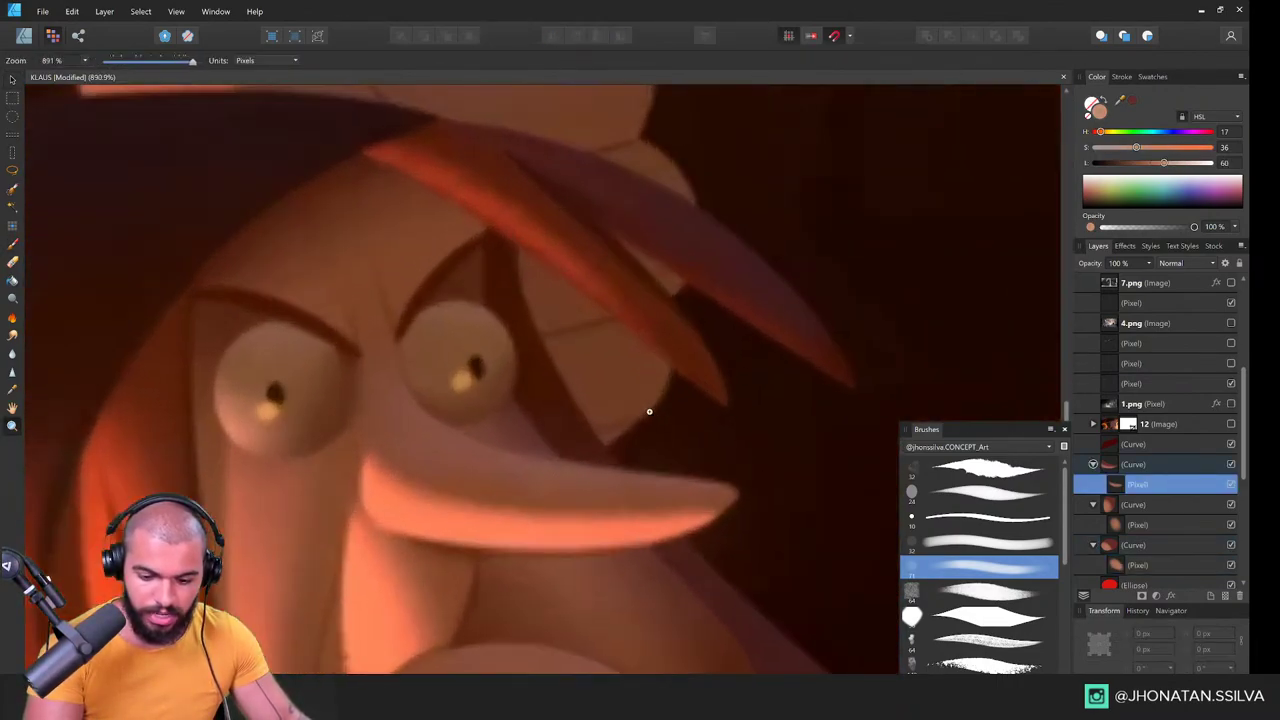
pyautogui.scroll(-2, 653, 415)
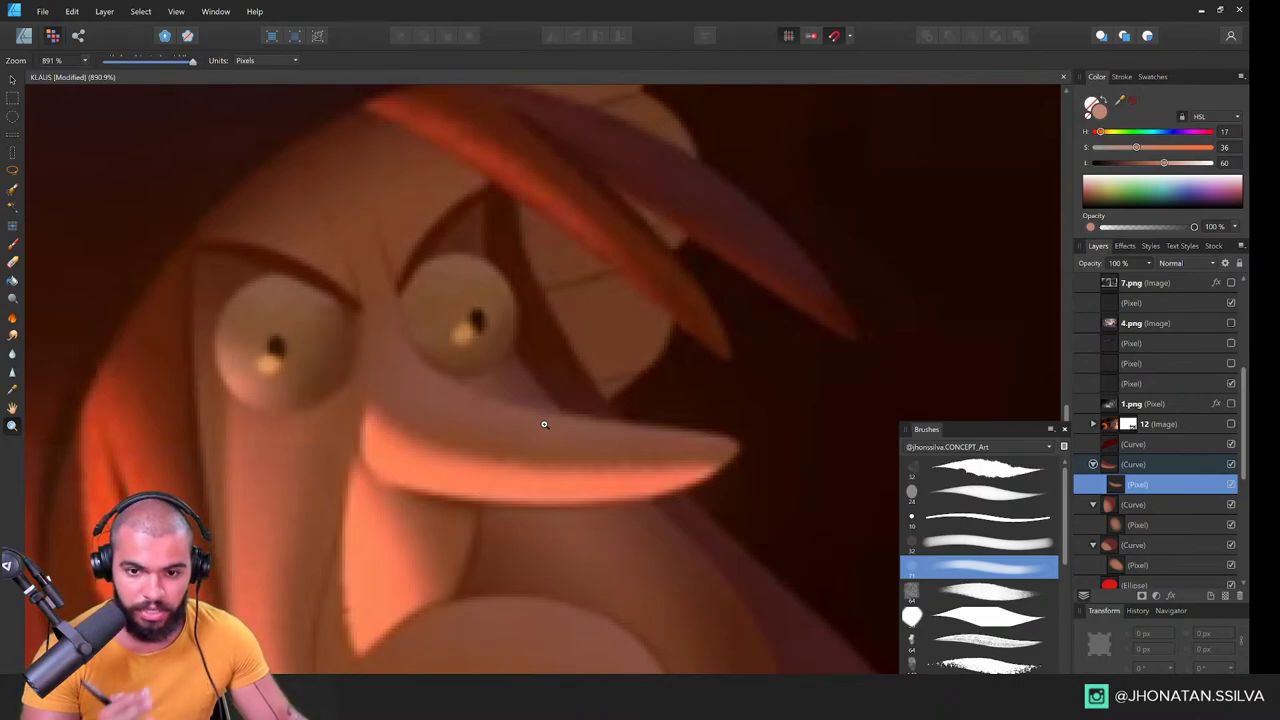
pyautogui.moveTo(544, 424)
pyautogui.mouseDown()
pyautogui.moveTo(551, 451)
pyautogui.moveTo(463, 445)
pyautogui.mouseUp()
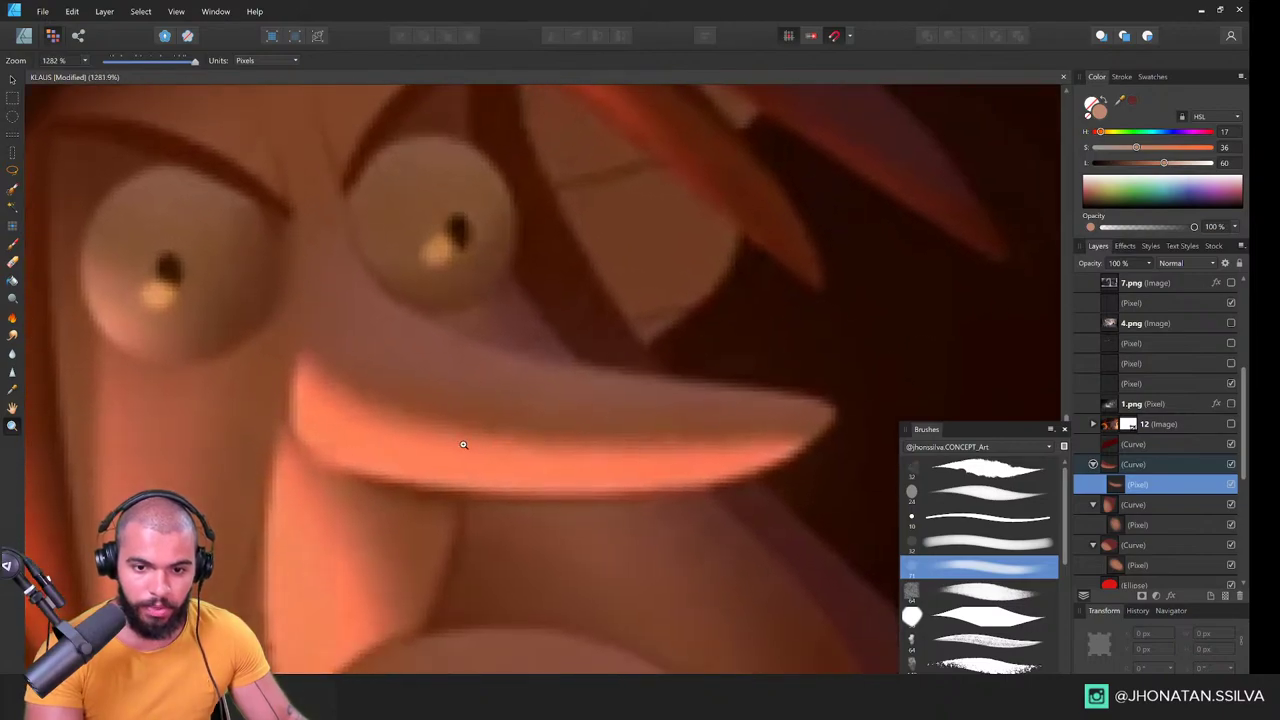
pyautogui.scroll(2, 475, 473)
pyautogui.press('b')
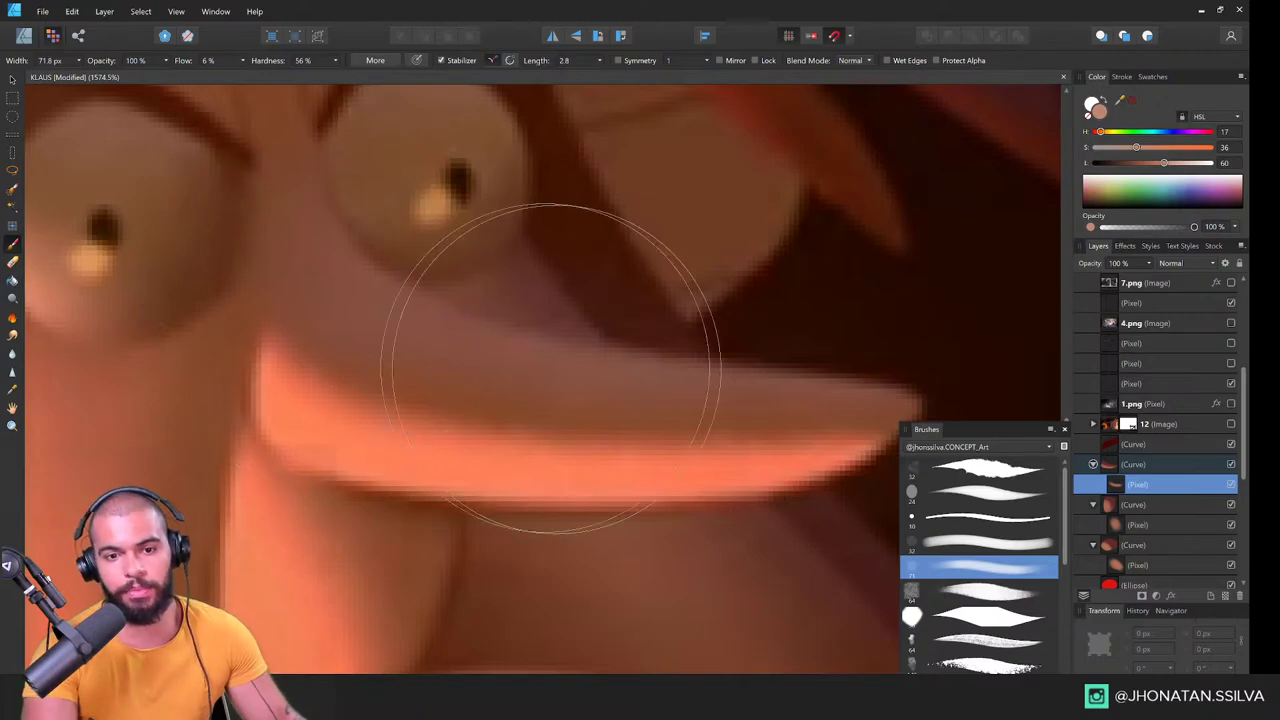
pyautogui.press('z')
pyautogui.scroll(-10, 220, 437)
pyautogui.moveTo(243, 509); pyautogui.dragTo(130, 515)
pyautogui.moveTo(588, 215); pyautogui.dragTo(591, 420)
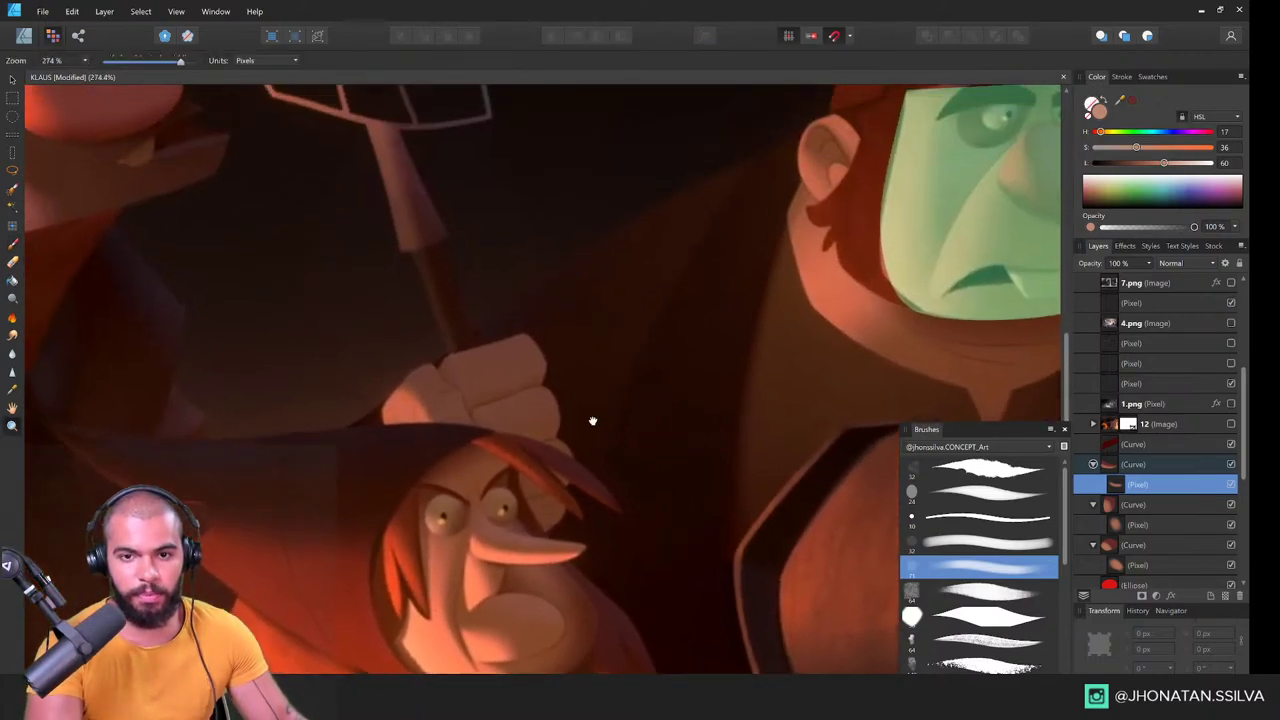
pyautogui.moveTo(592, 150); pyautogui.dragTo(577, 580)
pyautogui.moveTo(577, 380); pyautogui.dragTo(527, 376)
pyautogui.moveTo(457, 216); pyautogui.dragTo(540, 232)
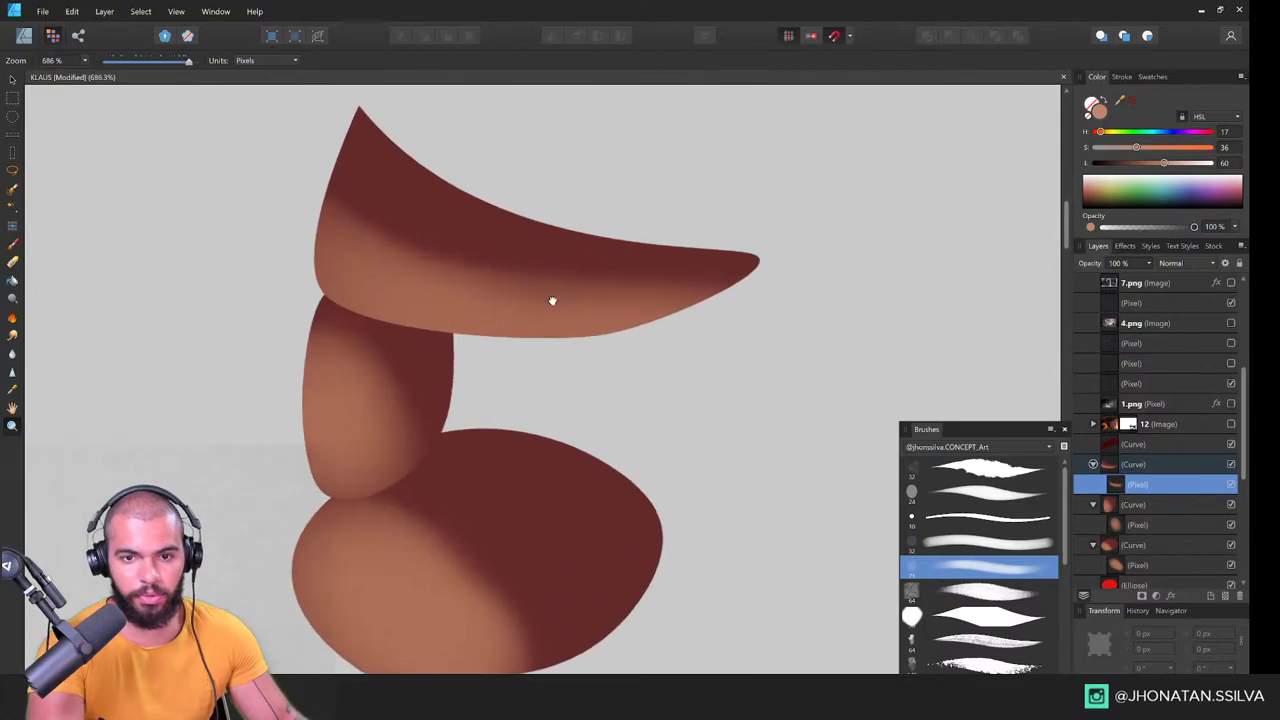
pyautogui.moveTo(551, 300); pyautogui.dragTo(556, 348)
# Step: Make the painted pixel layer inside the nose shape active for brushing
pyautogui.press('v')
pyautogui.click(513, 280)
pyautogui.press('z')
pyautogui.moveTo(506, 284); pyautogui.dragTo(542, 343)
pyautogui.press('b')
pyautogui.press('v')
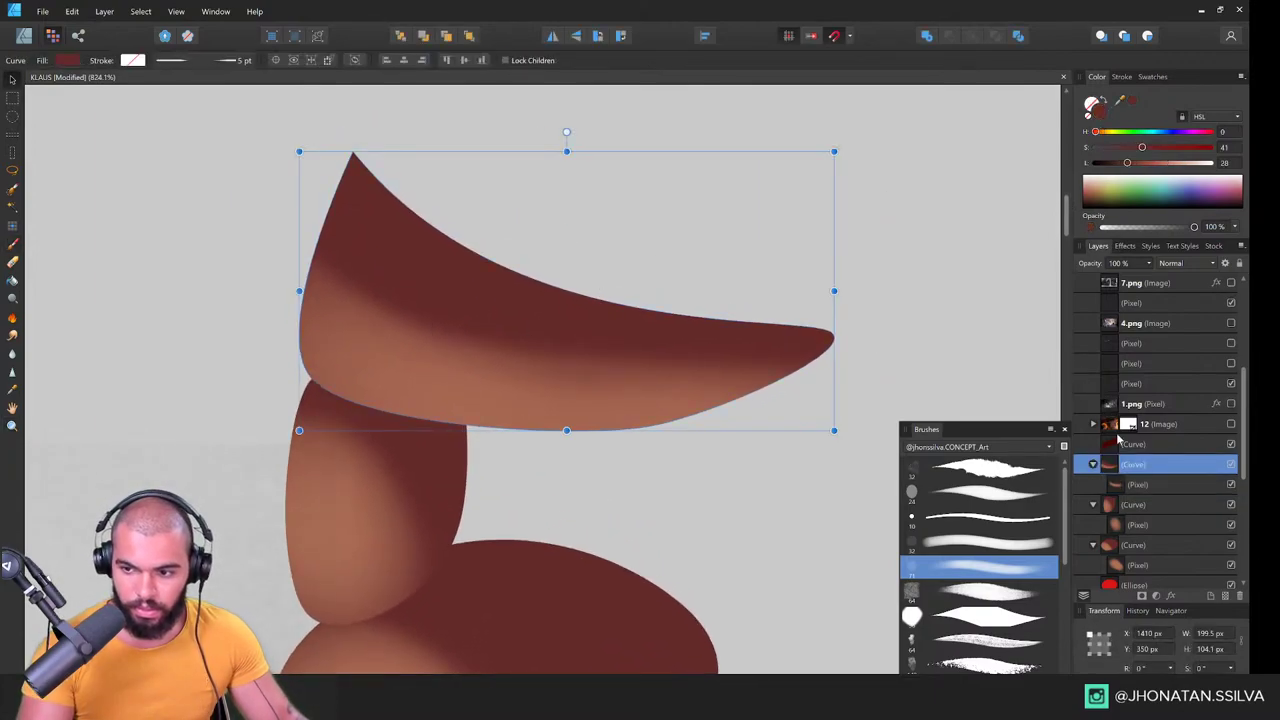
pyautogui.click(1133, 485)
pyautogui.press('b')
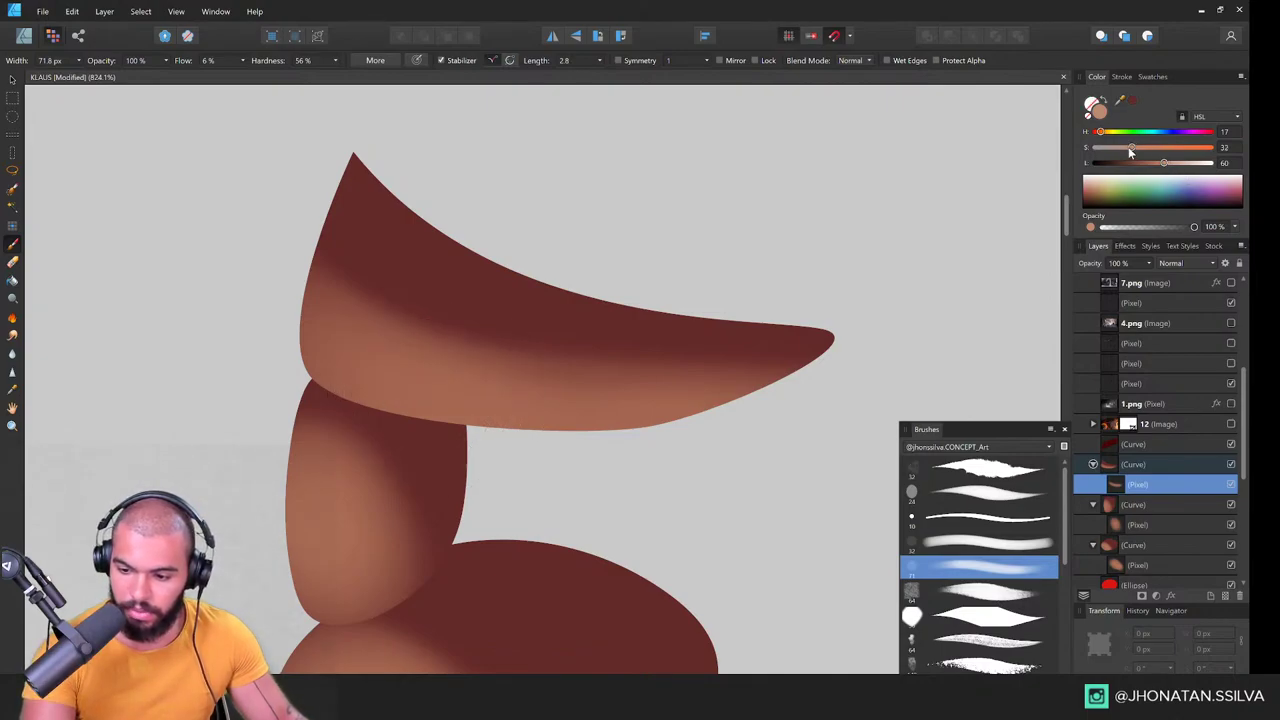
# Step: Paint a soft greyish secondary light along the nose's upper edge using hue 17, saturation 20 and lightness 65
pyautogui.moveTo(434, 169)
pyautogui.mouseDown()
pyautogui.moveTo(422, 169)
pyautogui.moveTo(663, 263)
pyautogui.mouseUp()
pyautogui.hotkey('ctrl', 'z')
pyautogui.click(1120, 146)
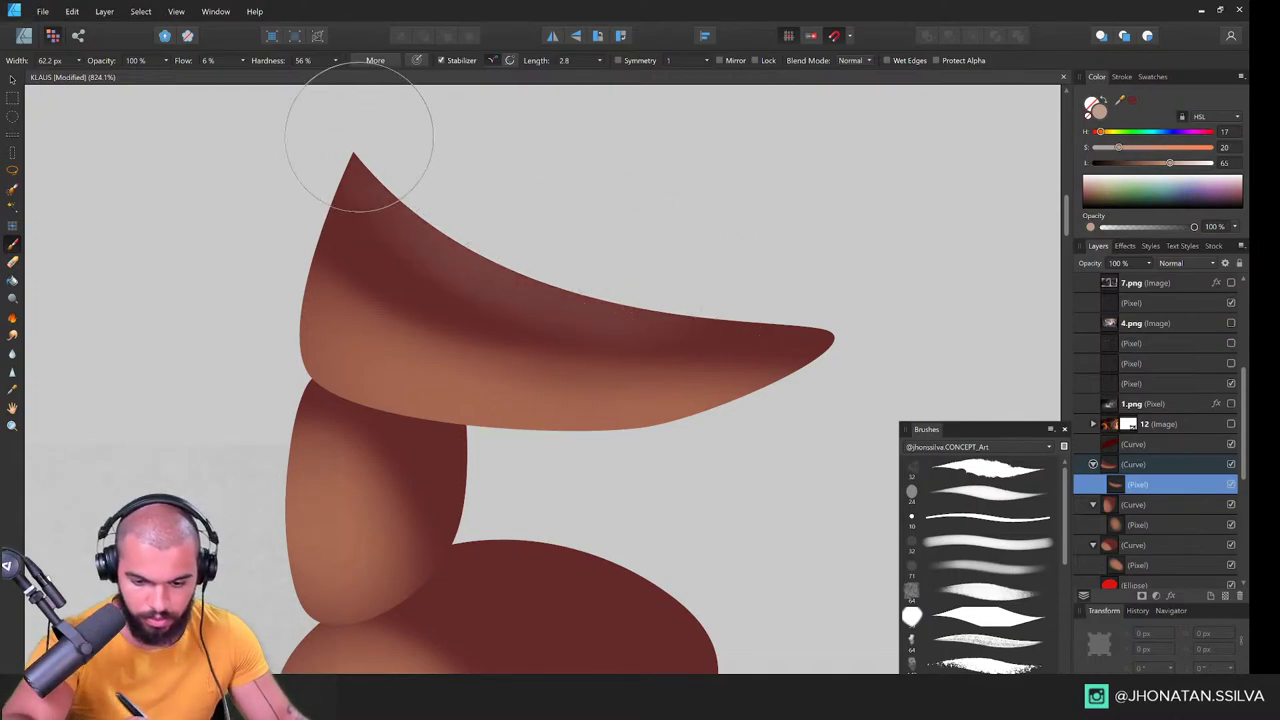
pyautogui.moveTo(438, 217); pyautogui.dragTo(790, 295)
pyautogui.hotkey('ctrl', 'space')
pyautogui.moveTo(553, 253)
pyautogui.mouseDown()
pyautogui.moveTo(444, 293)
pyautogui.moveTo(492, 270)
pyautogui.moveTo(587, 267)
pyautogui.mouseUp()
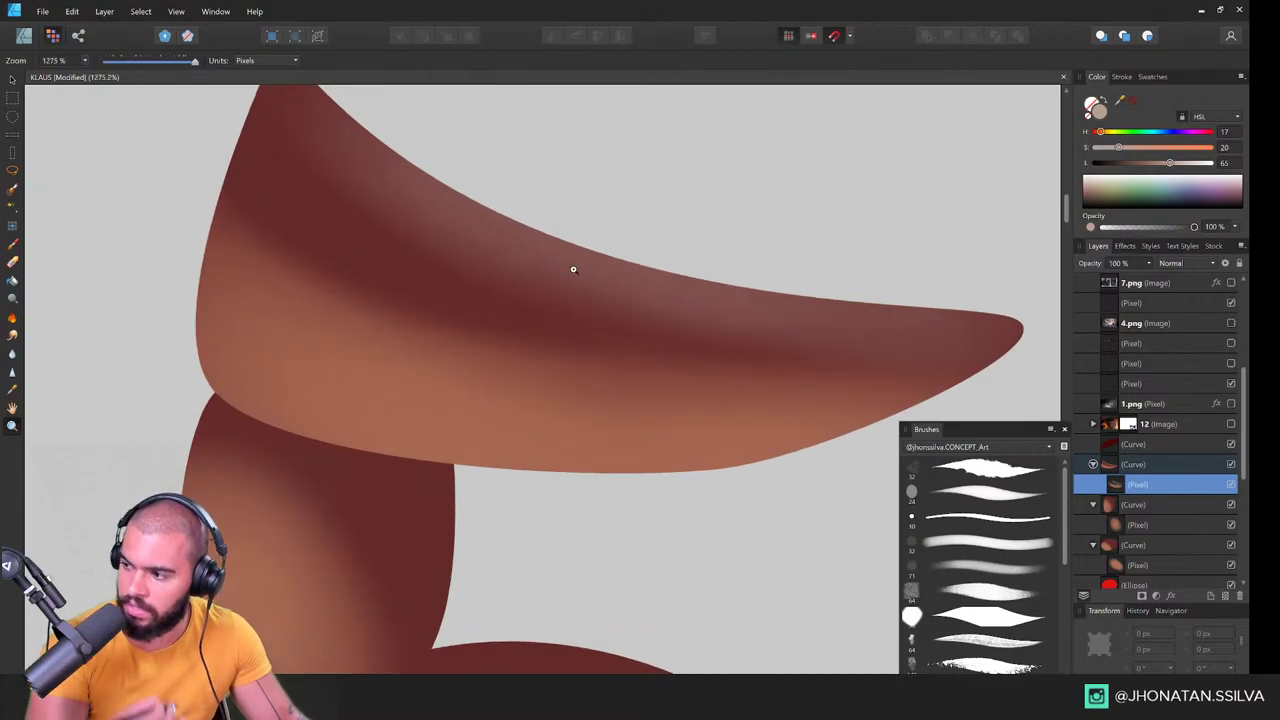
pyautogui.moveTo(577, 316); pyautogui.dragTo(434, 346)
# Step: Paint the greyish secondary light along the right edge of the middle shape
pyautogui.press('v')
pyautogui.click(437, 423)
pyautogui.press('space')
pyautogui.moveTo(440, 423); pyautogui.dragTo(460, 352)
pyautogui.press('b')
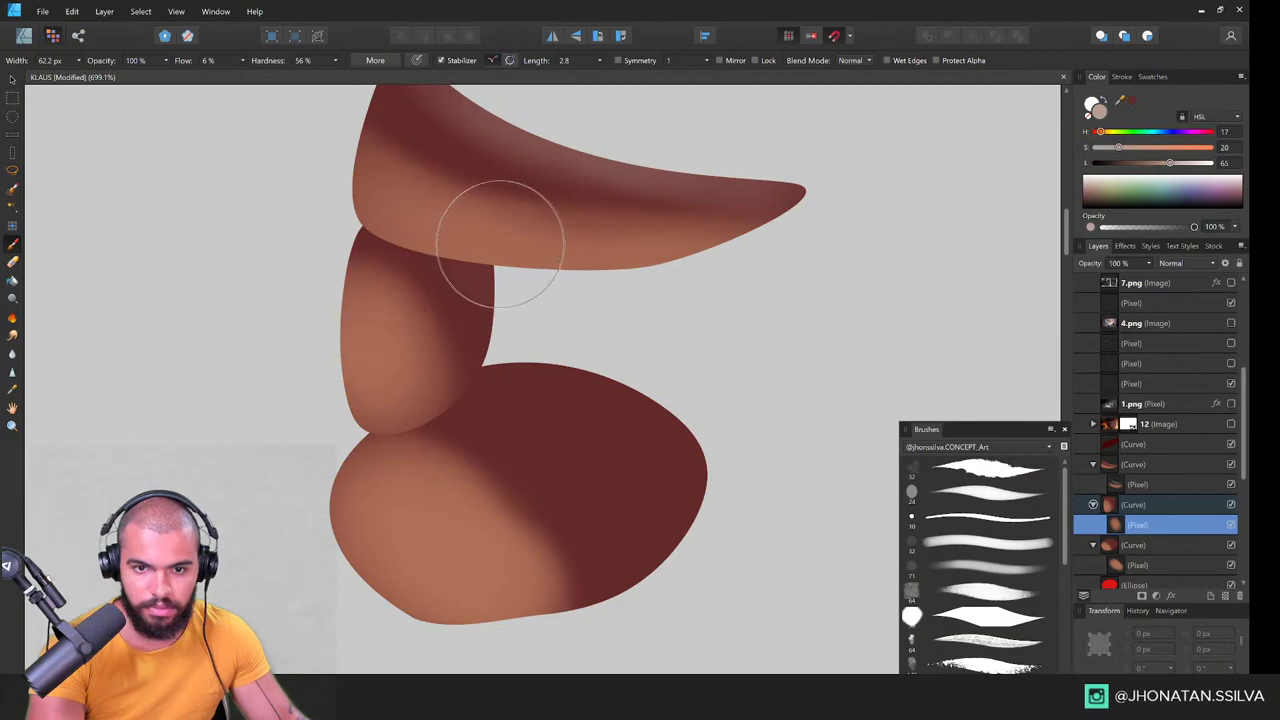
pyautogui.press('space')
pyautogui.moveTo(546, 427); pyautogui.dragTo(521, 371)
# Step: Paint the greyish secondary light along the upper right of the large bottom shape
pyautogui.press('v')
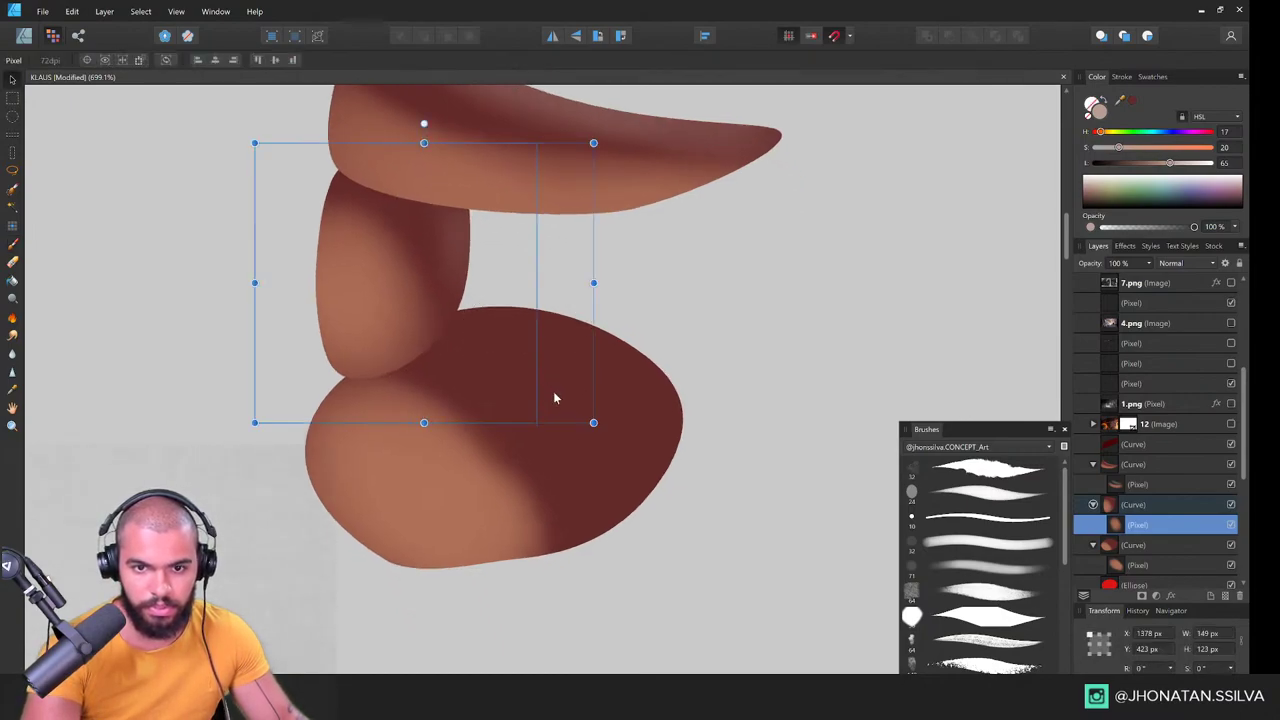
pyautogui.doubleClick(553, 391)
pyautogui.press('b')
pyautogui.moveTo(500, 314)
pyautogui.mouseDown()
pyautogui.moveTo(645, 423)
pyautogui.moveTo(488, 328)
pyautogui.moveTo(670, 424)
pyautogui.mouseUp()
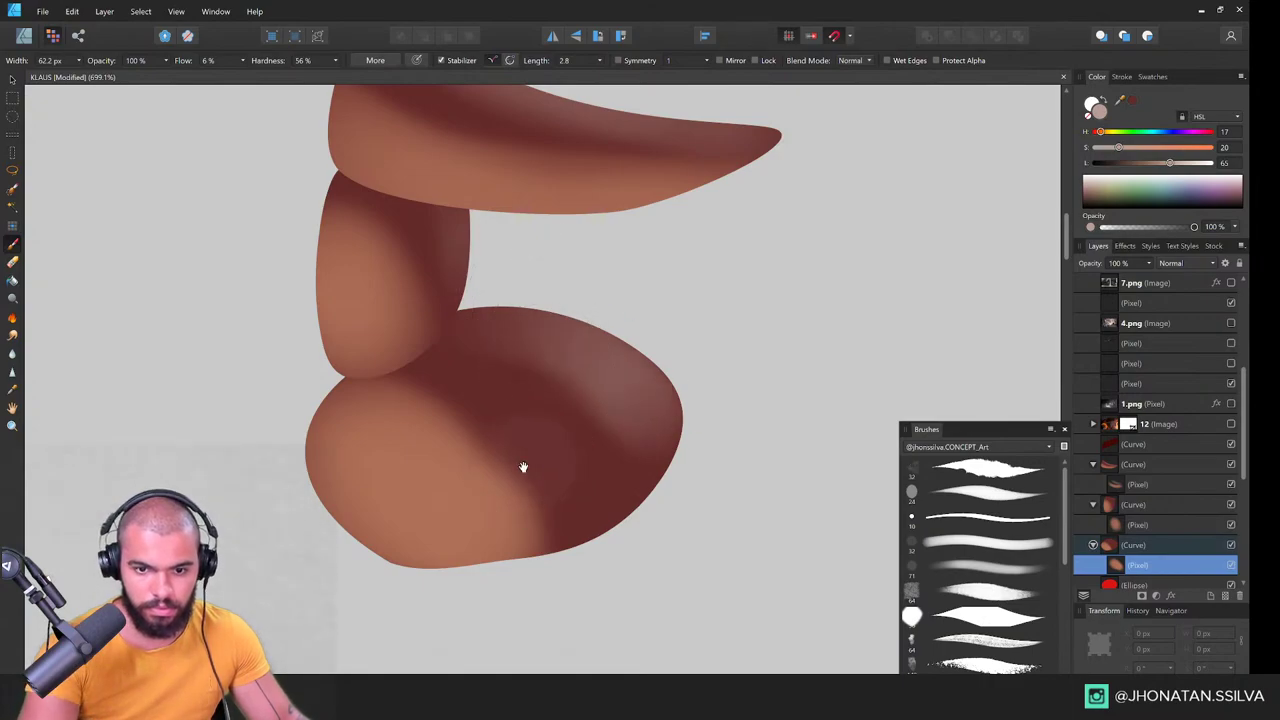
pyautogui.scroll(-1, 523, 463)
pyautogui.press('v')
pyautogui.hotkey('ctrl', 'z')
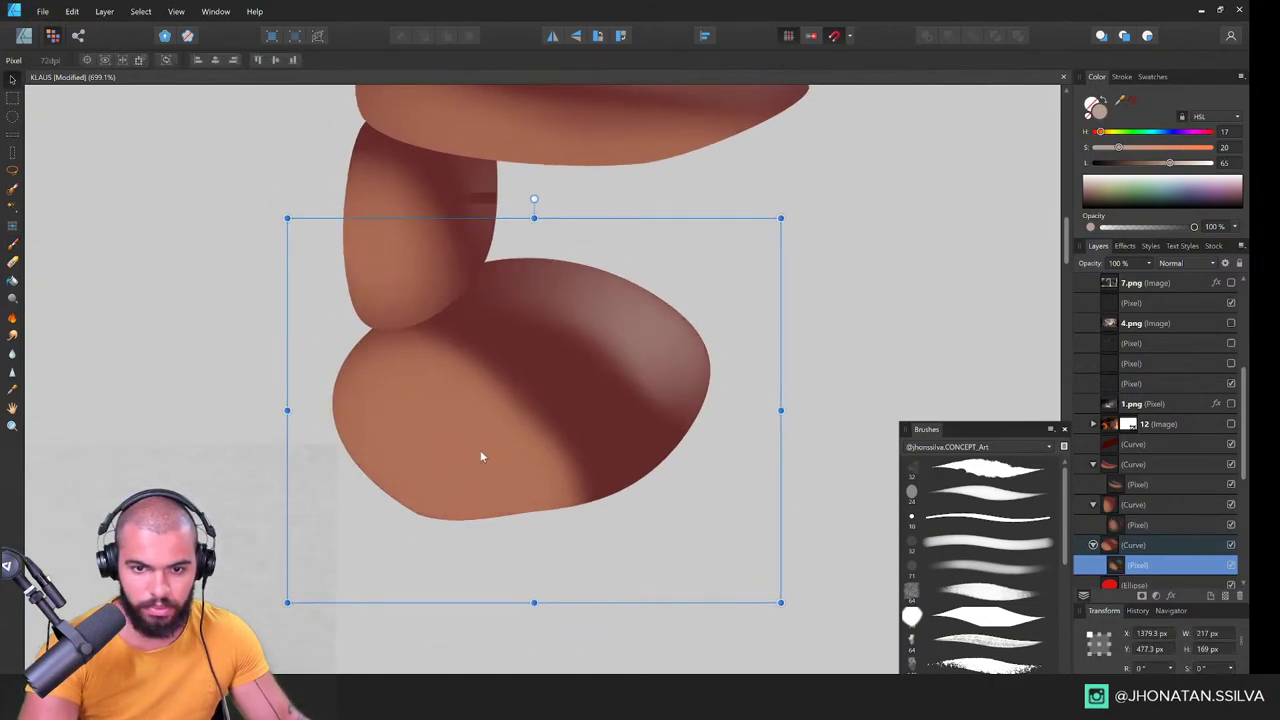
pyautogui.hotkey('ctrl', 'shift', 'z')
# Step: Try to smudge the transition between light and shadow on the bottom shape and undo the stroke
pyautogui.press('r')
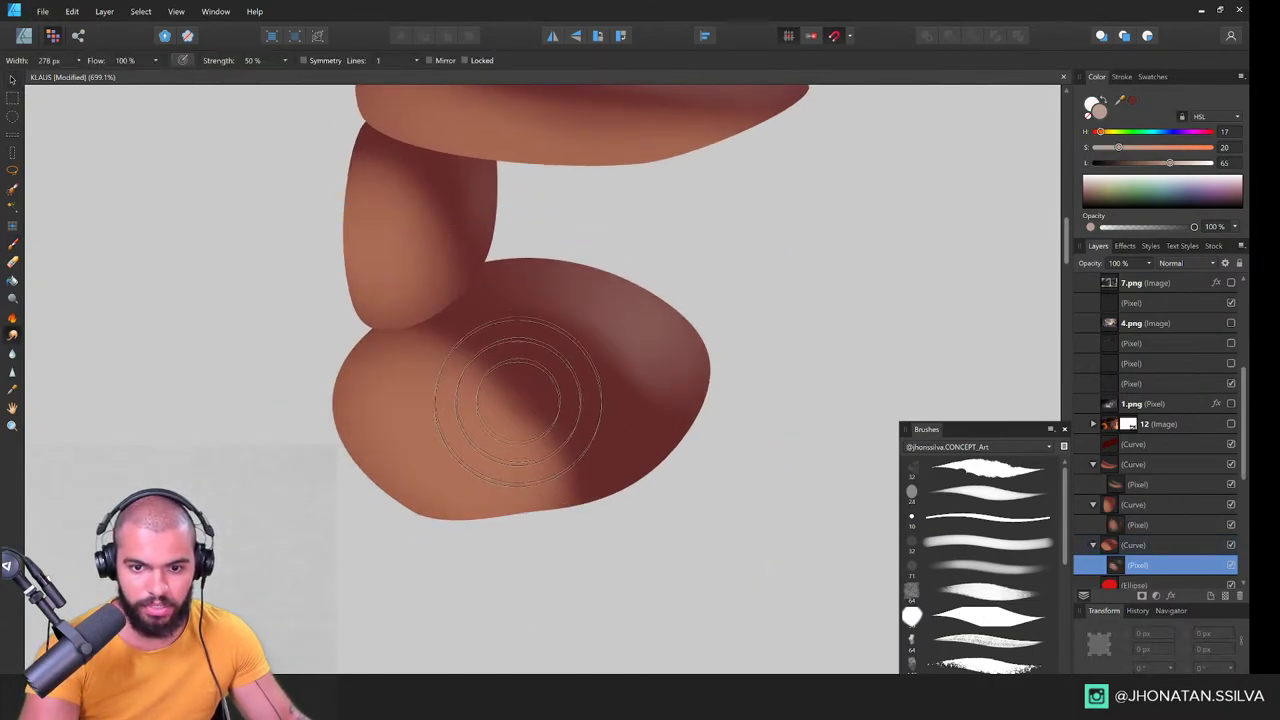
pyautogui.moveTo(522, 400); pyautogui.dragTo(550, 452)
pyautogui.hotkey('ctrl', 'z')
pyautogui.press('z')
pyautogui.moveTo(573, 408); pyautogui.dragTo(553, 407)
pyautogui.scroll(2, 510, 400)
pyautogui.press('o')
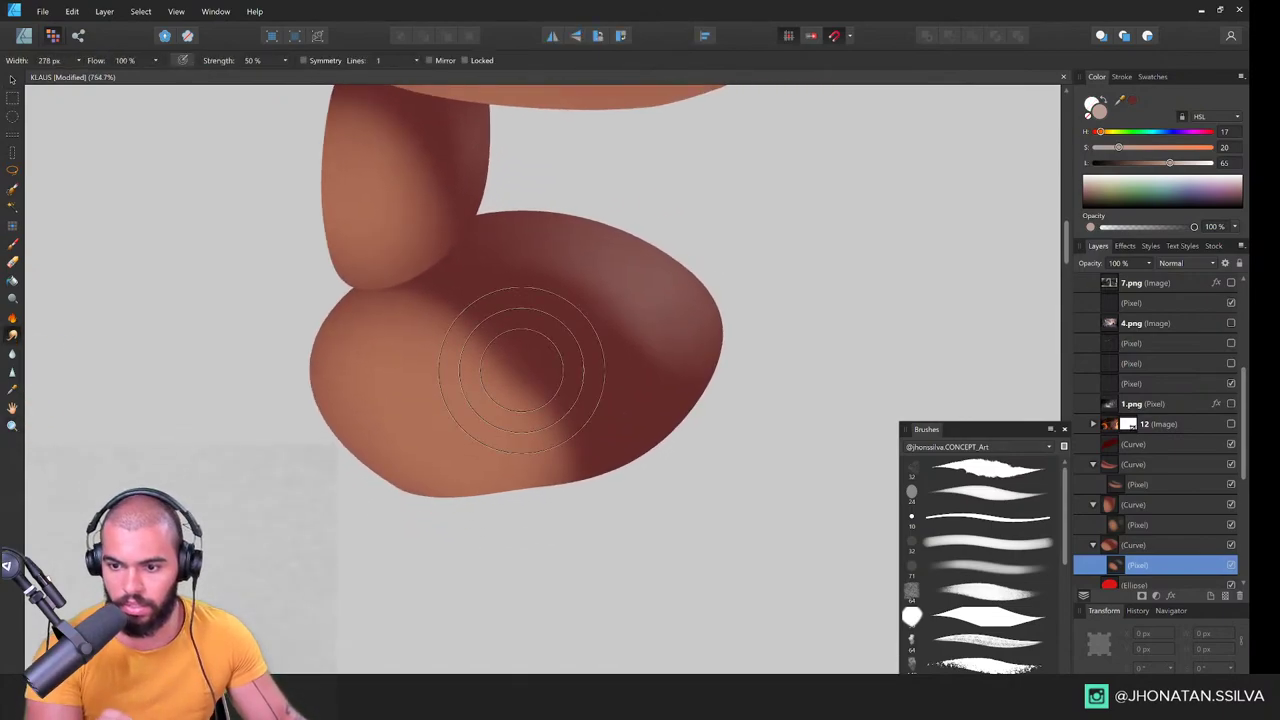
# Step: Soften the edge of the warm light on the bottom shape by erasing with the soft brush at about 90 px
pyautogui.press('b')
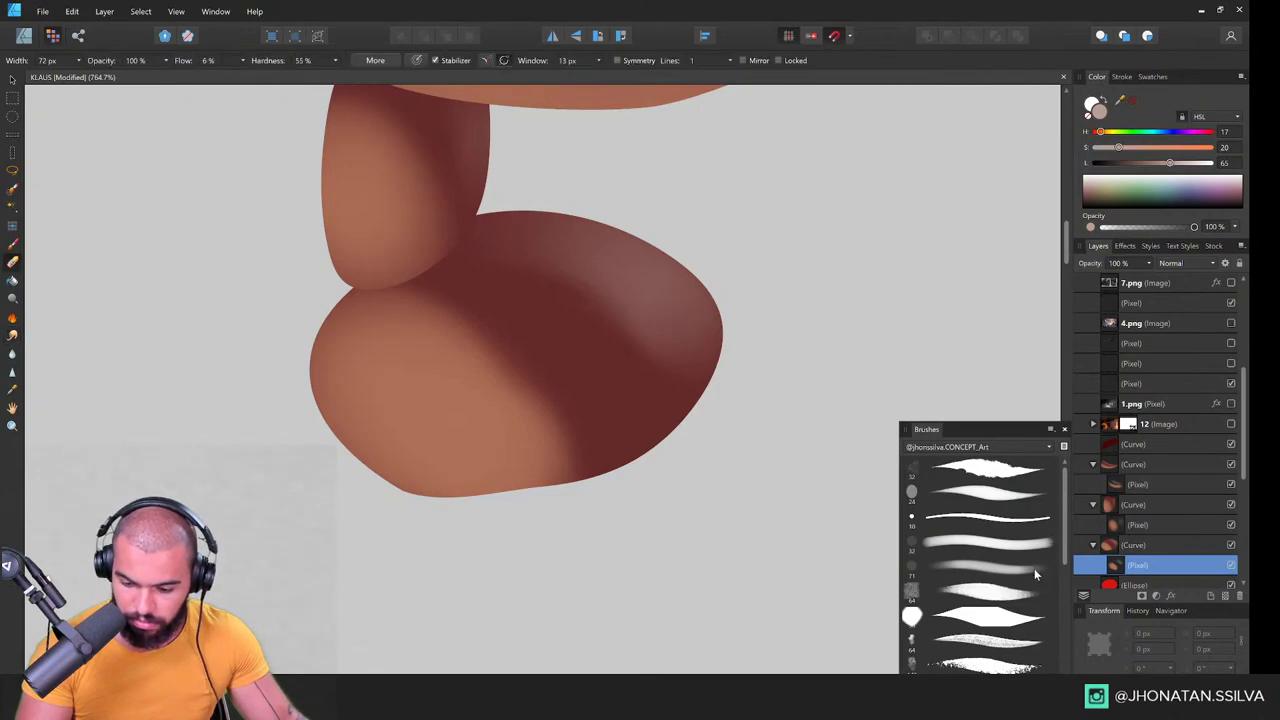
pyautogui.click(1034, 568)
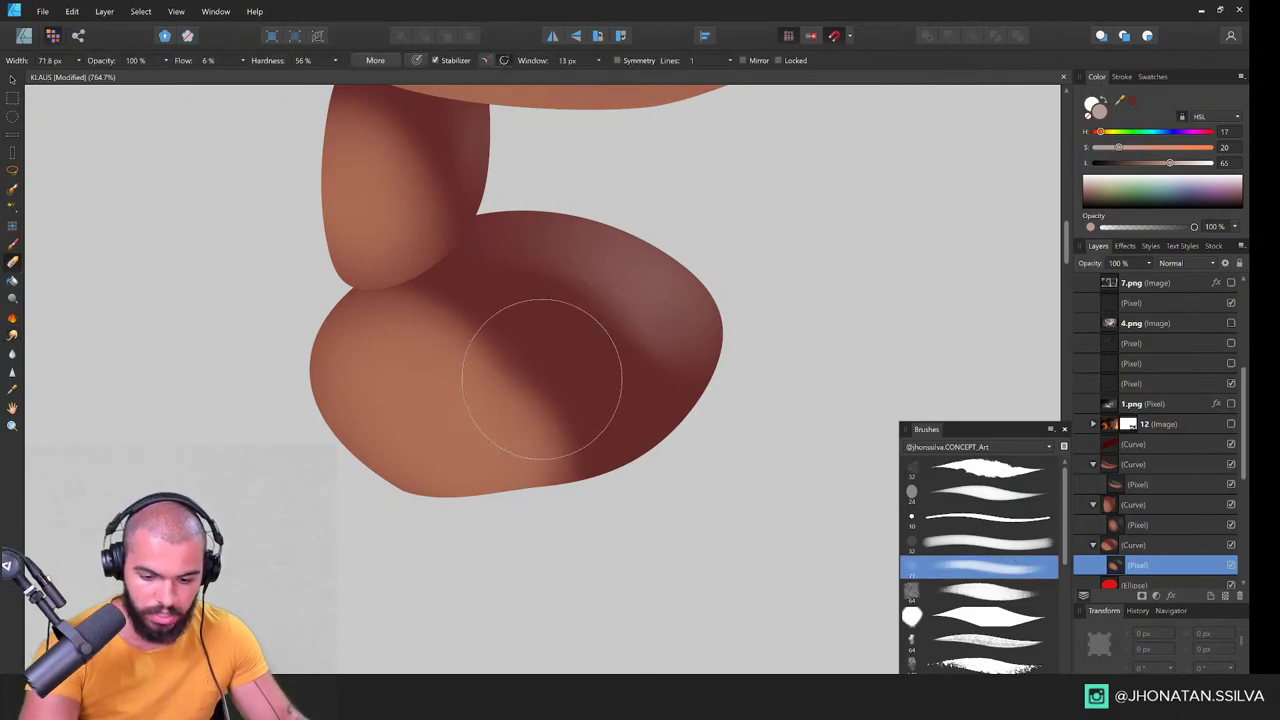
pyautogui.moveTo(488, 340); pyautogui.dragTo(523, 335)
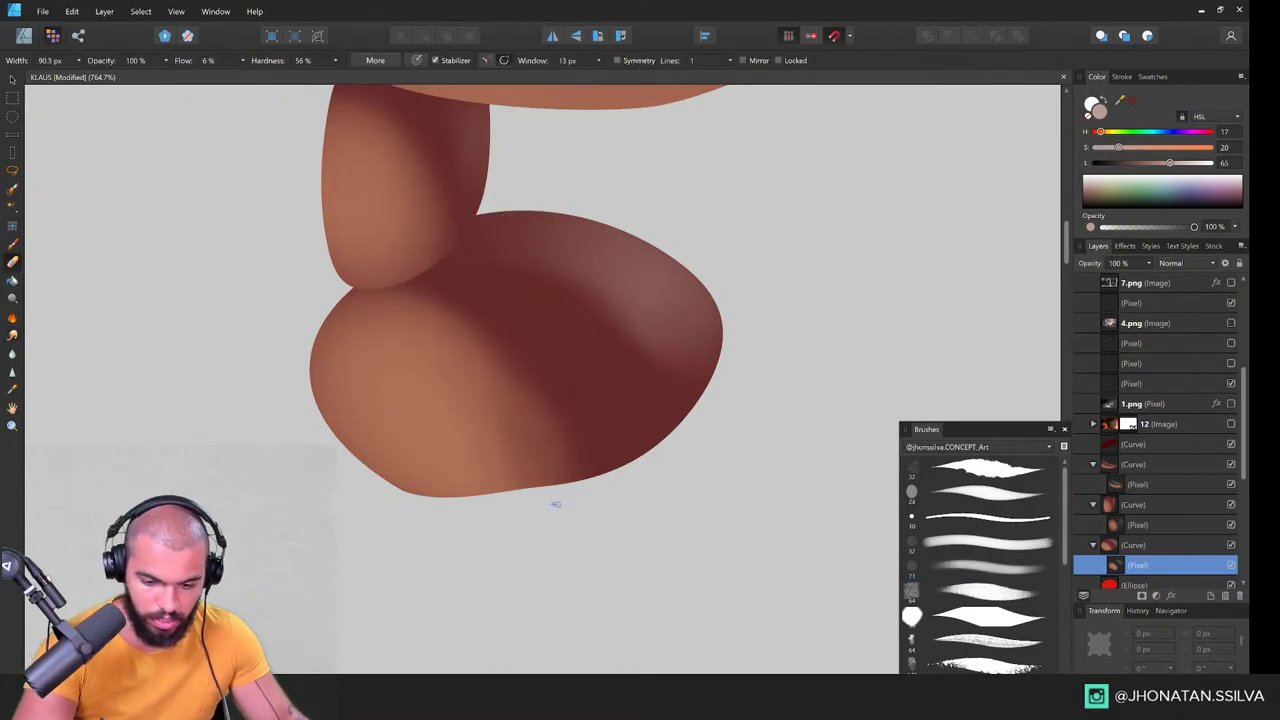
pyautogui.press('b')
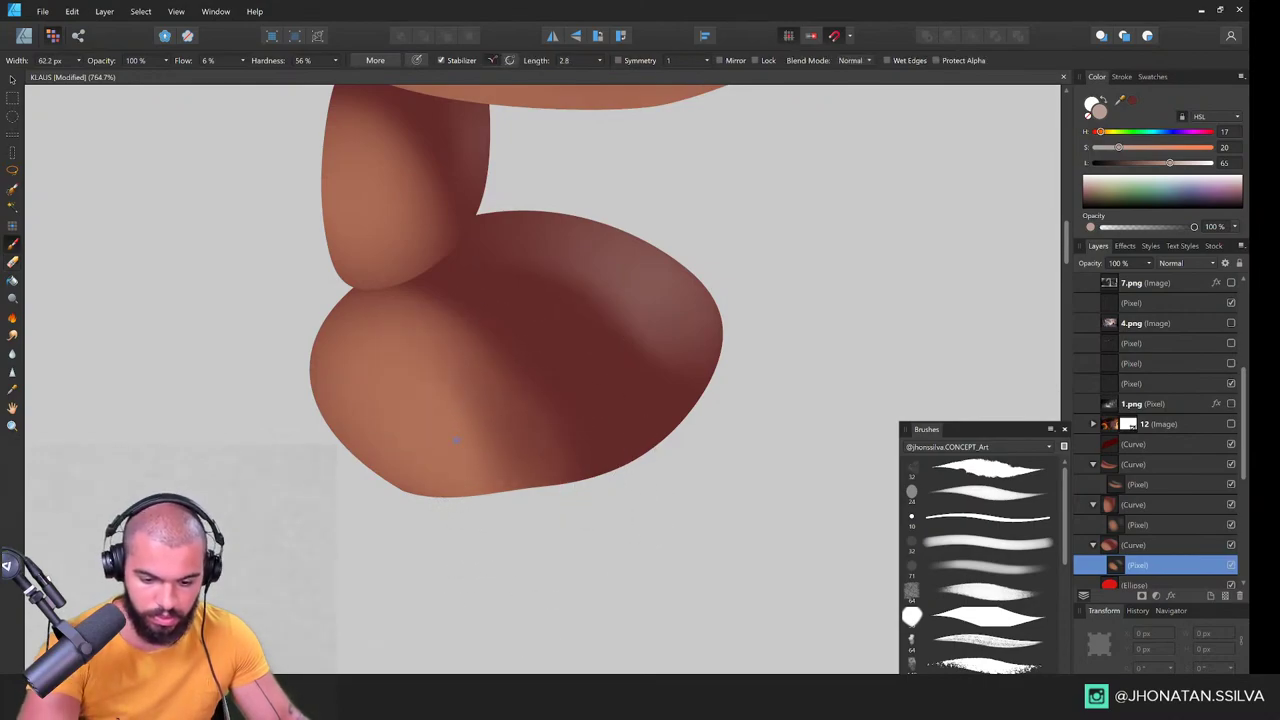
# Step: Smudge the transition between warm light and shadow on the large bottom shape using the soft brush at about 88 px
pyautogui.keyDown('alt'); pyautogui.click(376, 353); pyautogui.keyUp('alt')
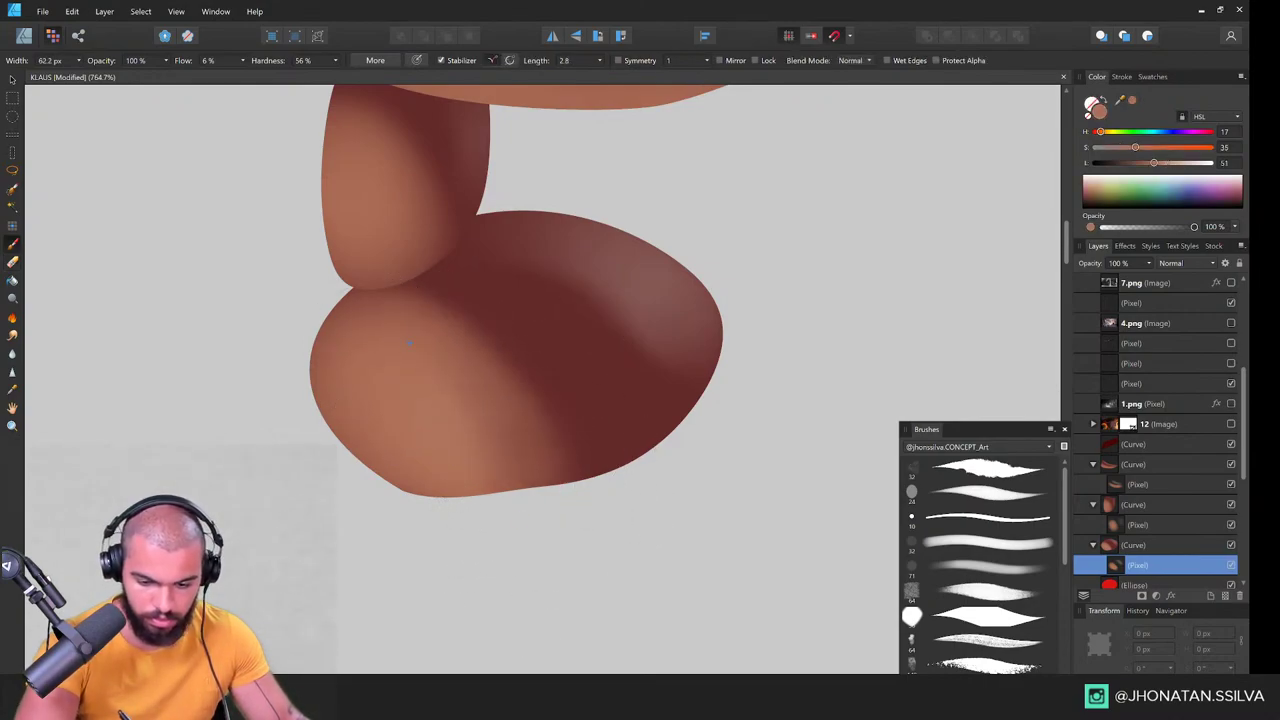
pyautogui.click(12, 320)
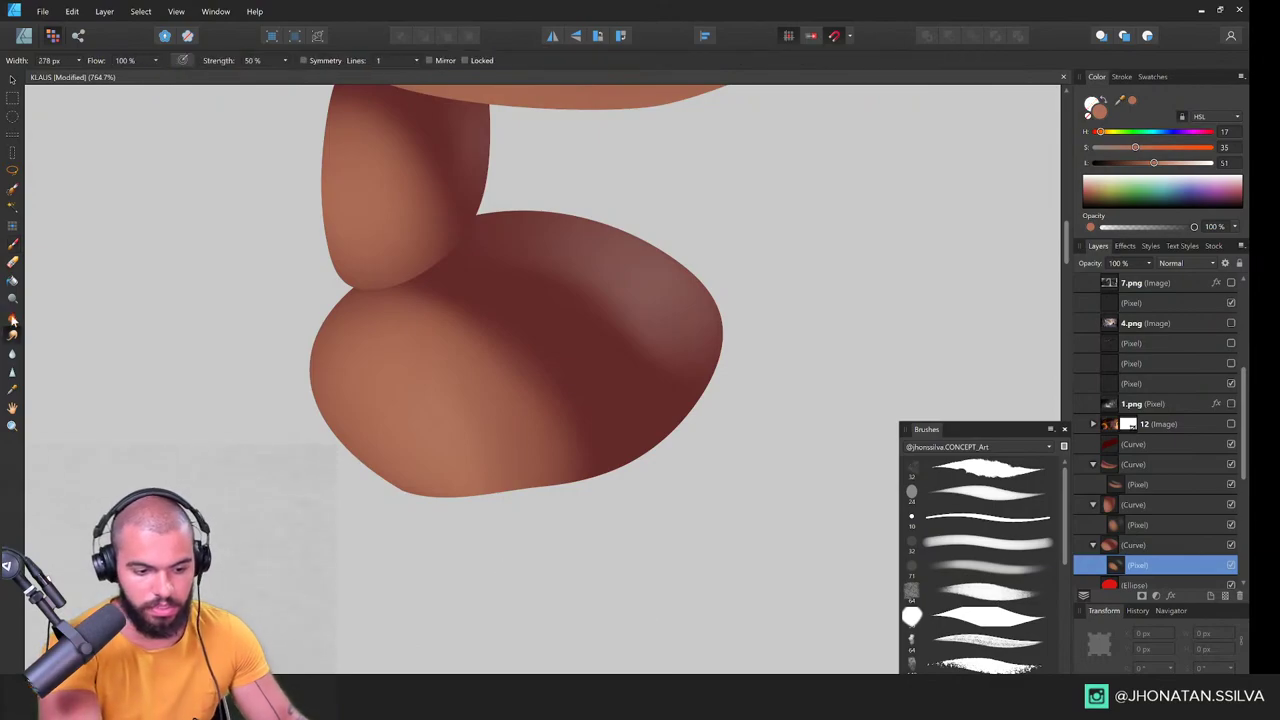
pyautogui.click(1038, 567)
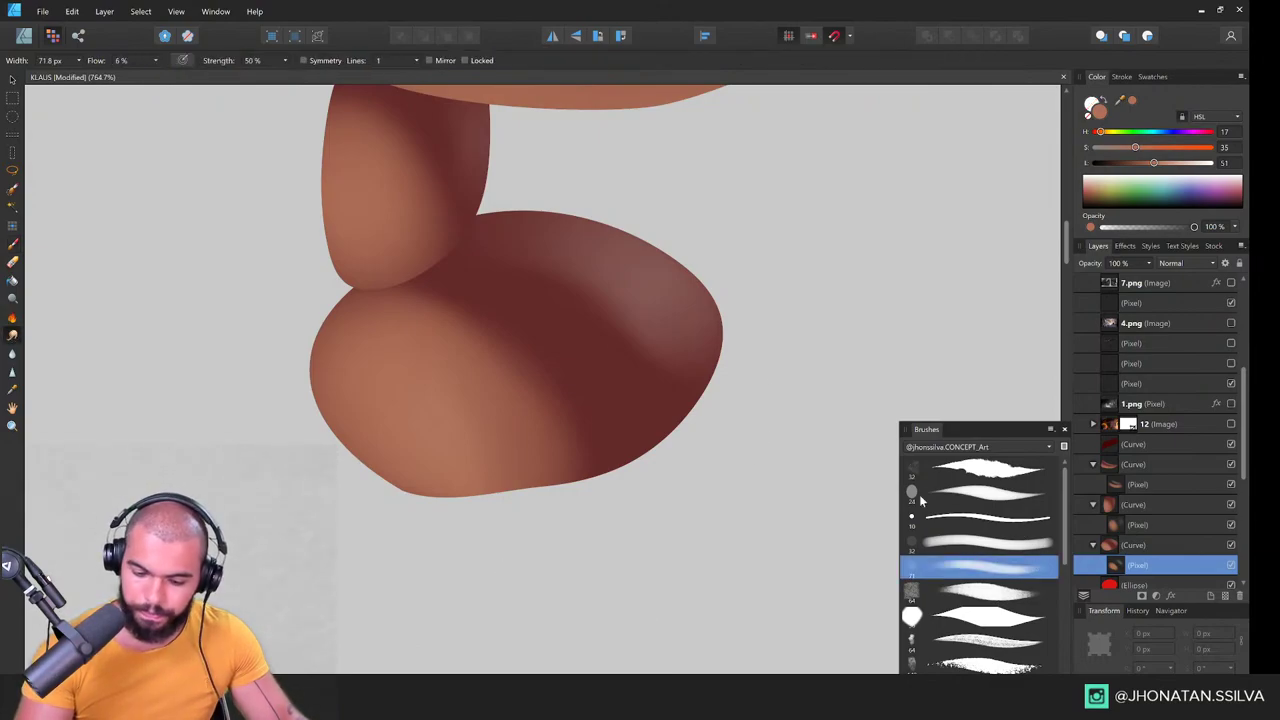
pyautogui.moveTo(554, 391); pyautogui.dragTo(575, 391)
pyautogui.moveTo(576, 386)
pyautogui.mouseDown()
pyautogui.moveTo(540, 350)
pyautogui.moveTo(474, 307)
pyautogui.moveTo(571, 450)
pyautogui.moveTo(557, 409)
pyautogui.moveTo(575, 487)
pyautogui.moveTo(486, 317)
pyautogui.mouseUp()
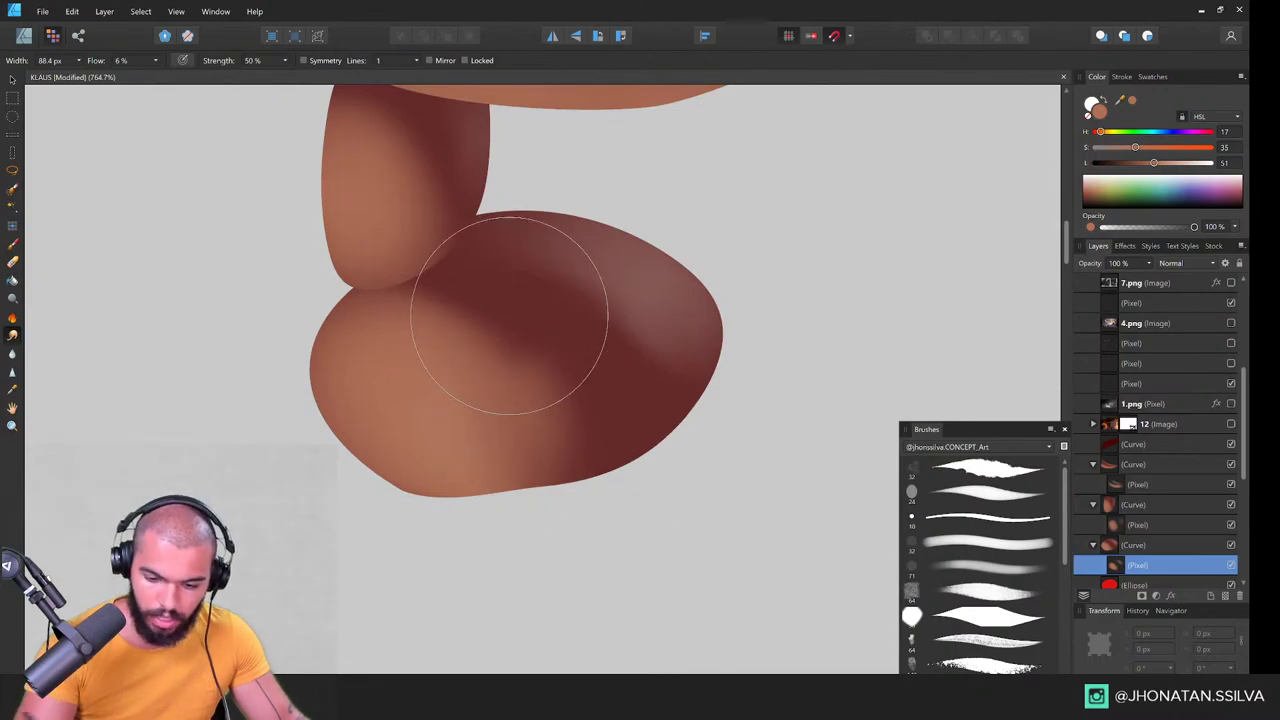
# Step: Smudge the light and shadow areas of the bottom shape with a streaky textured brush
pyautogui.scroll(-3, 1064, 535)
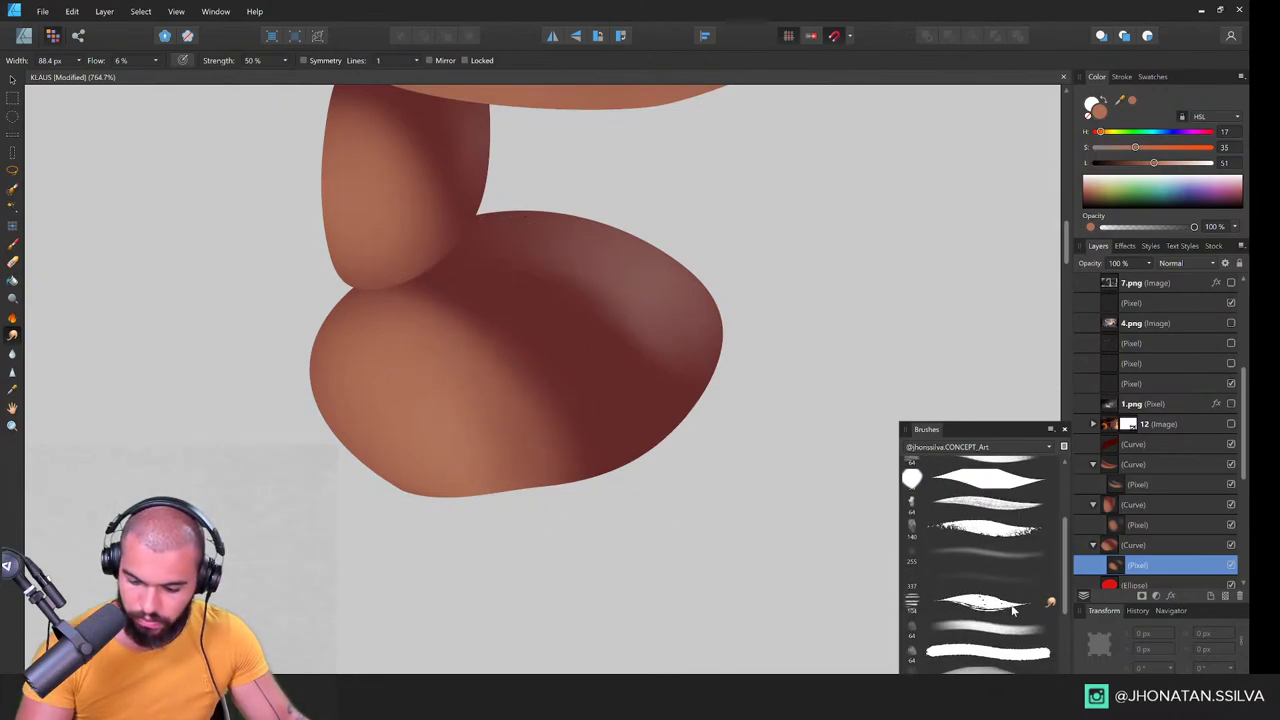
pyautogui.click(975, 601)
pyautogui.moveTo(558, 400)
pyautogui.mouseDown()
pyautogui.moveTo(584, 434)
pyautogui.moveTo(545, 466)
pyautogui.moveTo(521, 417)
pyautogui.moveTo(533, 360)
pyautogui.moveTo(421, 310)
pyautogui.moveTo(493, 275)
pyautogui.moveTo(558, 421)
pyautogui.moveTo(558, 455)
pyautogui.moveTo(528, 466)
pyautogui.moveTo(469, 357)
pyautogui.moveTo(403, 409)
pyautogui.moveTo(466, 475)
pyautogui.moveTo(386, 345)
pyautogui.moveTo(503, 514)
pyautogui.moveTo(671, 316)
pyautogui.moveTo(639, 295)
pyautogui.moveTo(621, 252)
pyautogui.moveTo(585, 231)
pyautogui.mouseUp()
pyautogui.moveTo(701, 284); pyautogui.dragTo(740, 519)
# Step: Select the middle shape and smudge its shading with the textured brush
pyautogui.press('v')
pyautogui.click(491, 438)
pyautogui.press('r')
pyautogui.moveTo(456, 455)
pyautogui.mouseDown()
pyautogui.moveTo(432, 443)
pyautogui.moveTo(406, 366)
pyautogui.moveTo(457, 459)
pyautogui.mouseUp()
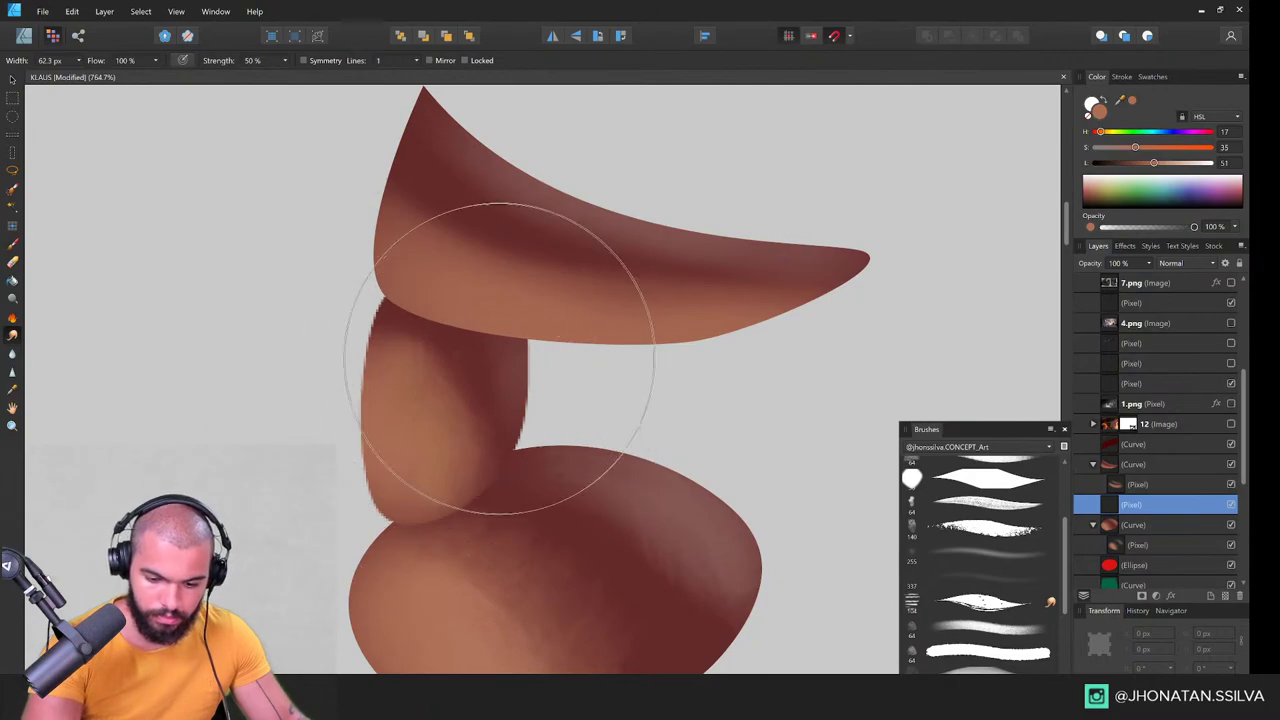
pyautogui.hotkey('ctrl', 'space')
pyautogui.moveTo(641, 405); pyautogui.dragTo(299, 594)
pyautogui.moveTo(650, 350); pyautogui.dragTo(583, 346)
pyautogui.click(583, 346)
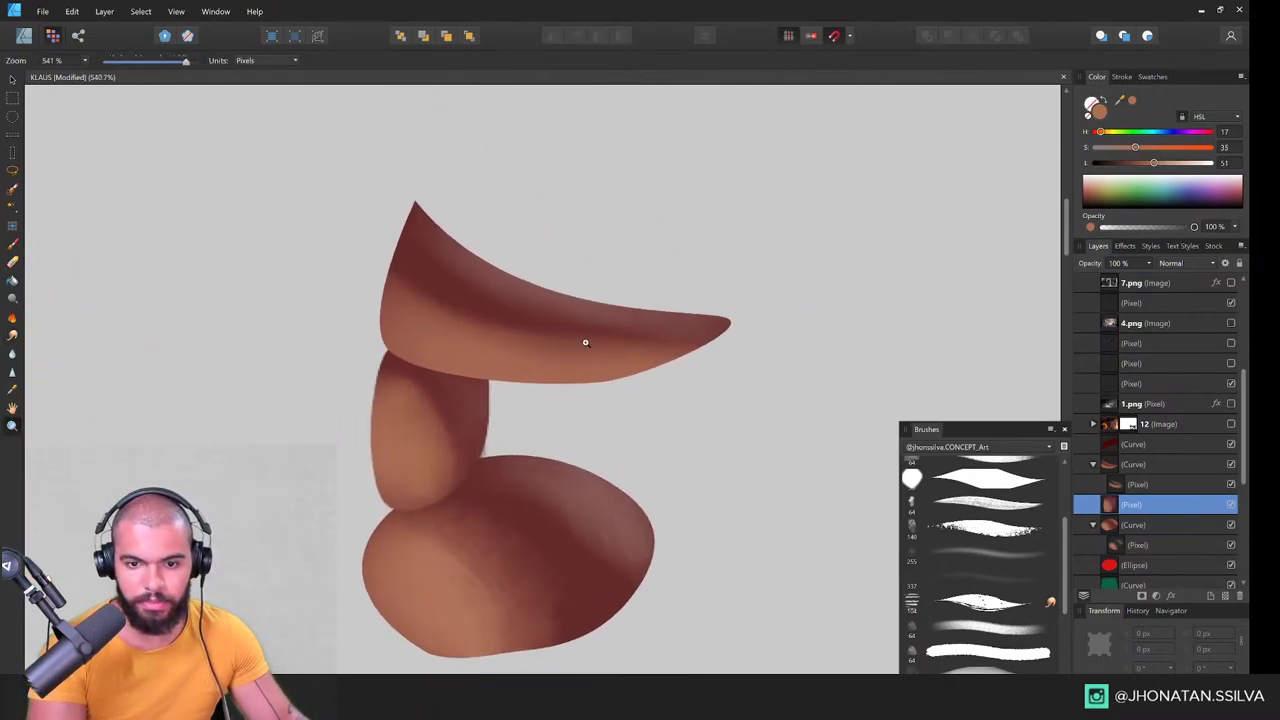
# Step: Select the shading of the pointed top shape and smudge it, then compare the shapes with the reference image
pyautogui.press('v')
pyautogui.click(582, 328)
pyautogui.press('r')
pyautogui.moveTo(394, 305)
pyautogui.mouseDown()
pyautogui.moveTo(449, 320)
pyautogui.moveTo(411, 280)
pyautogui.moveTo(491, 309)
pyautogui.moveTo(468, 308)
pyautogui.moveTo(640, 331)
pyautogui.moveTo(437, 266)
pyautogui.moveTo(628, 335)
pyautogui.moveTo(526, 423)
pyautogui.mouseUp()
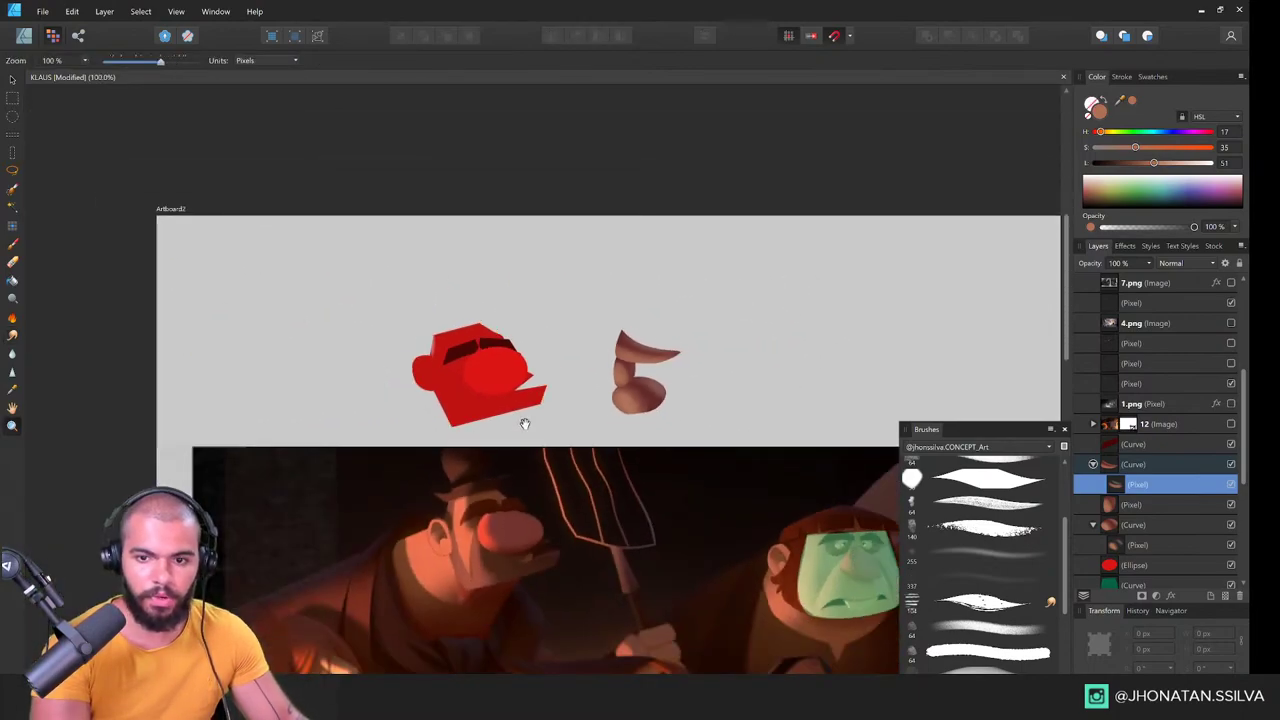
pyautogui.moveTo(729, 426); pyautogui.dragTo(542, 219)
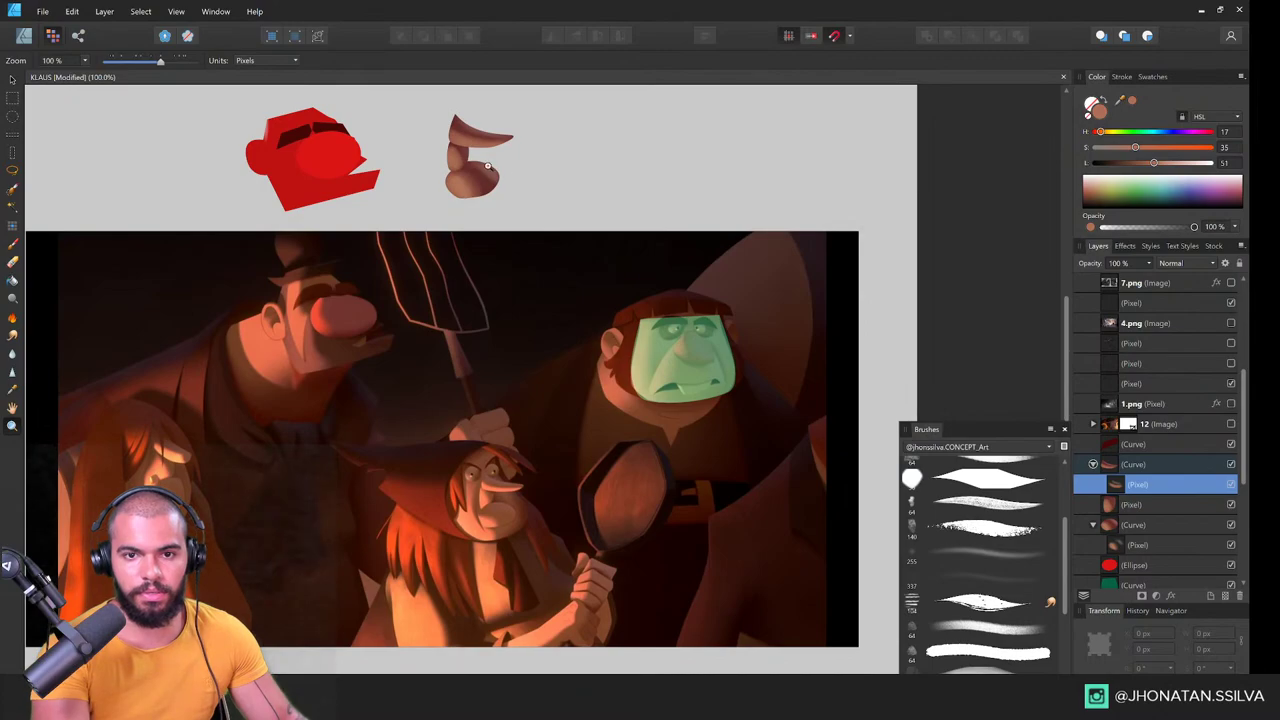
pyautogui.scroll(5, 487, 165)
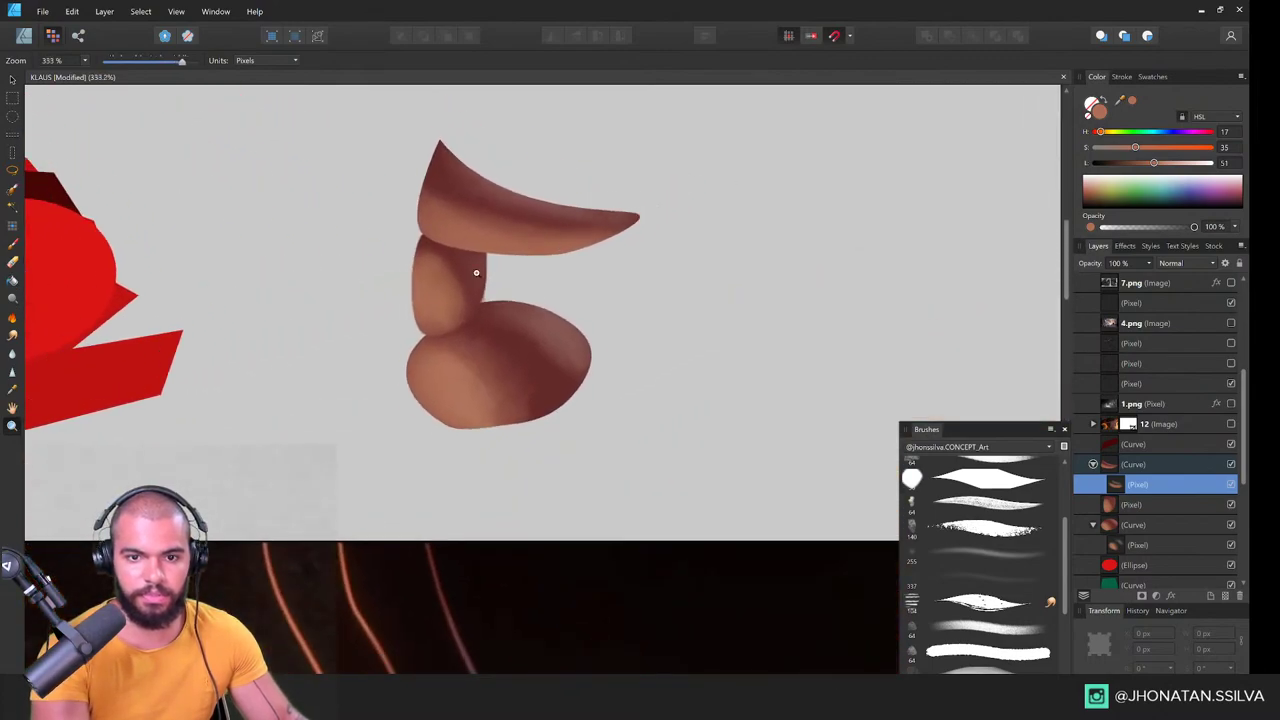
pyautogui.scroll(-5, 476, 272)
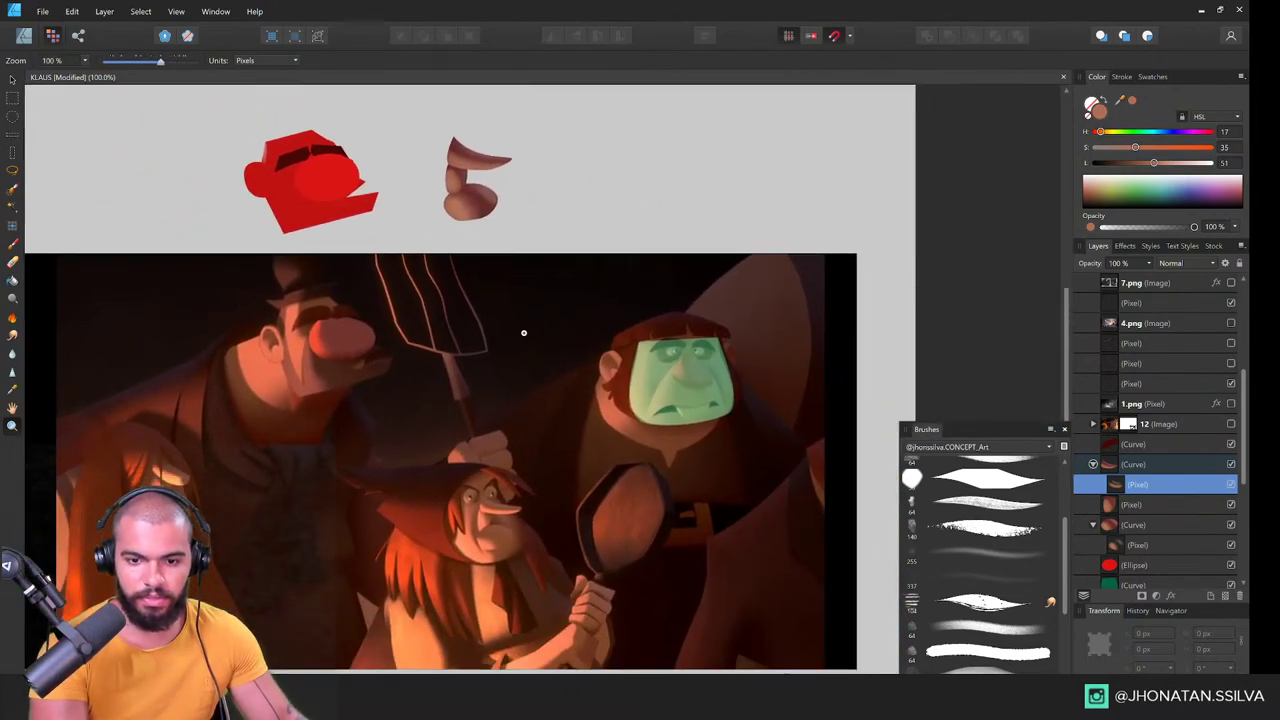
# Step: Select the three shaded nose and mouth shapes and group them
pyautogui.press('v')
pyautogui.click(1093, 465)
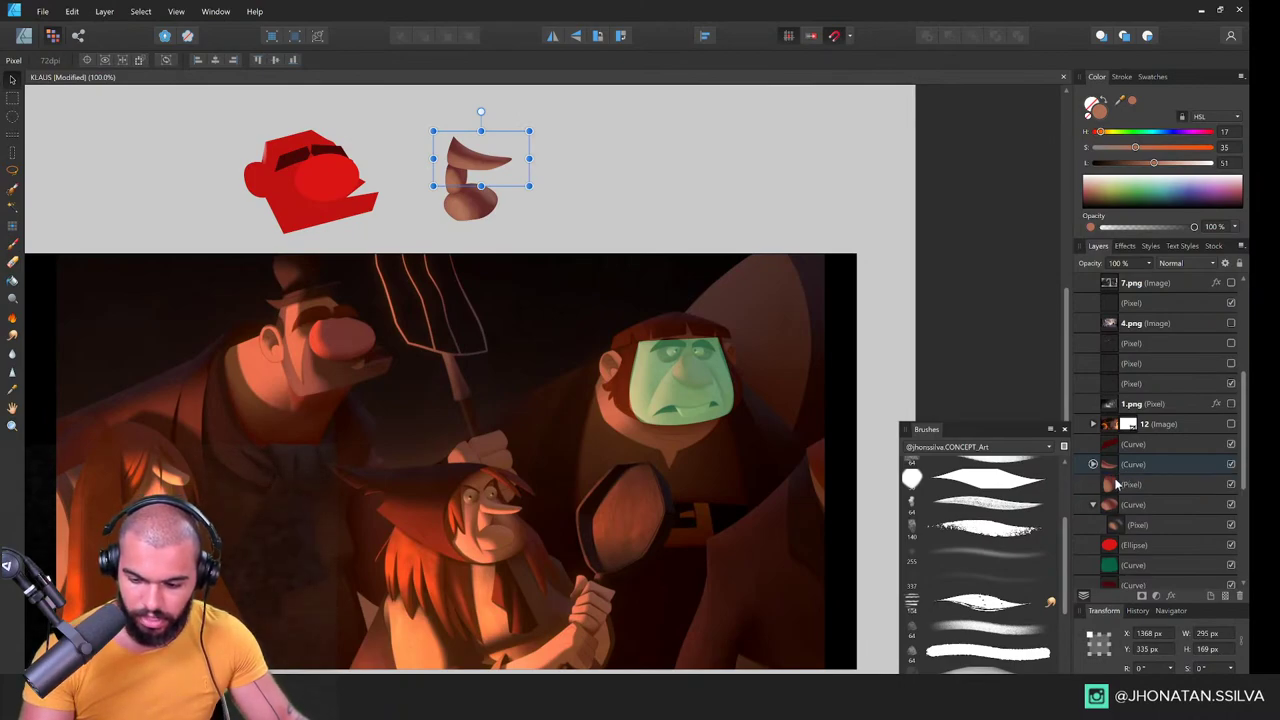
pyautogui.click(1133, 466)
pyautogui.keyDown('shift'); pyautogui.click(1136, 503); pyautogui.keyUp('shift')
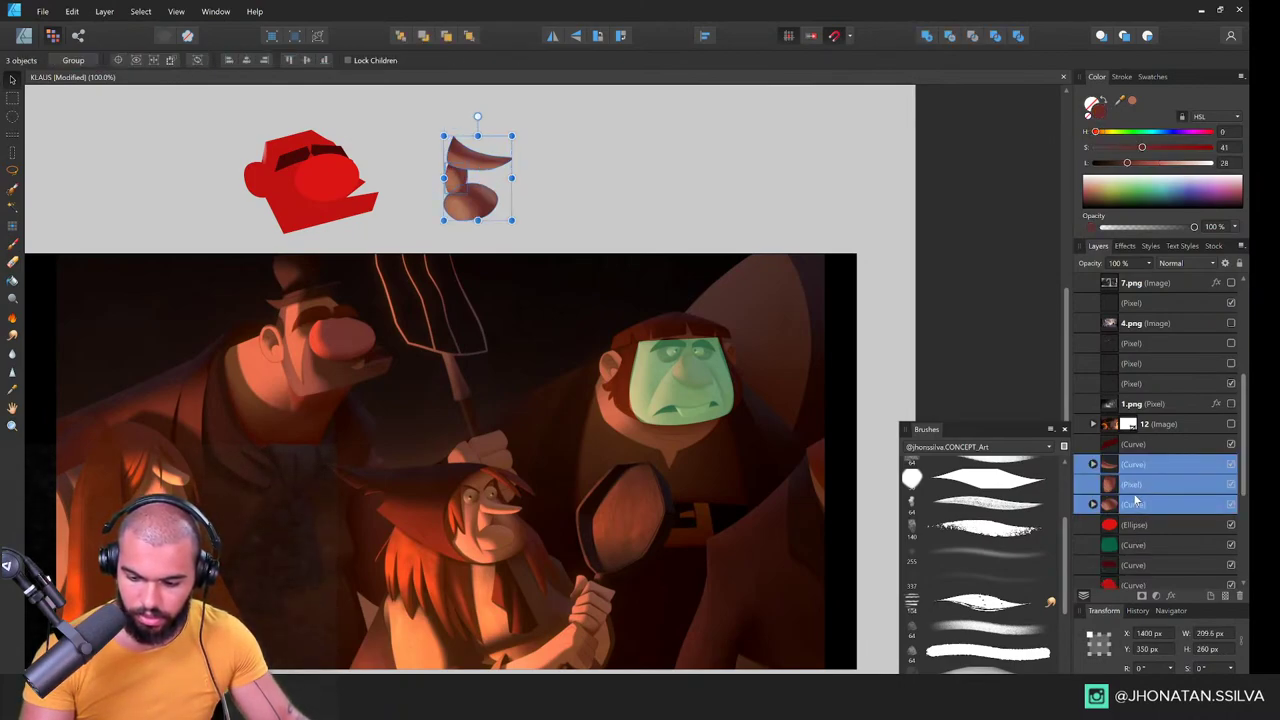
pyautogui.hotkey('ctrl', 'g')
# Step: Place the group over the nose and mouth of the character in the pointed hat and scale it to 182 × 230 px
pyautogui.moveTo(483, 180); pyautogui.dragTo(529, 487)
pyautogui.hotkey('ctrl', 'space')
pyautogui.hotkey('ctrl', 'space')
pyautogui.moveTo(606, 440); pyautogui.dragTo(532, 505)
pyautogui.scroll(4, 493, 545)
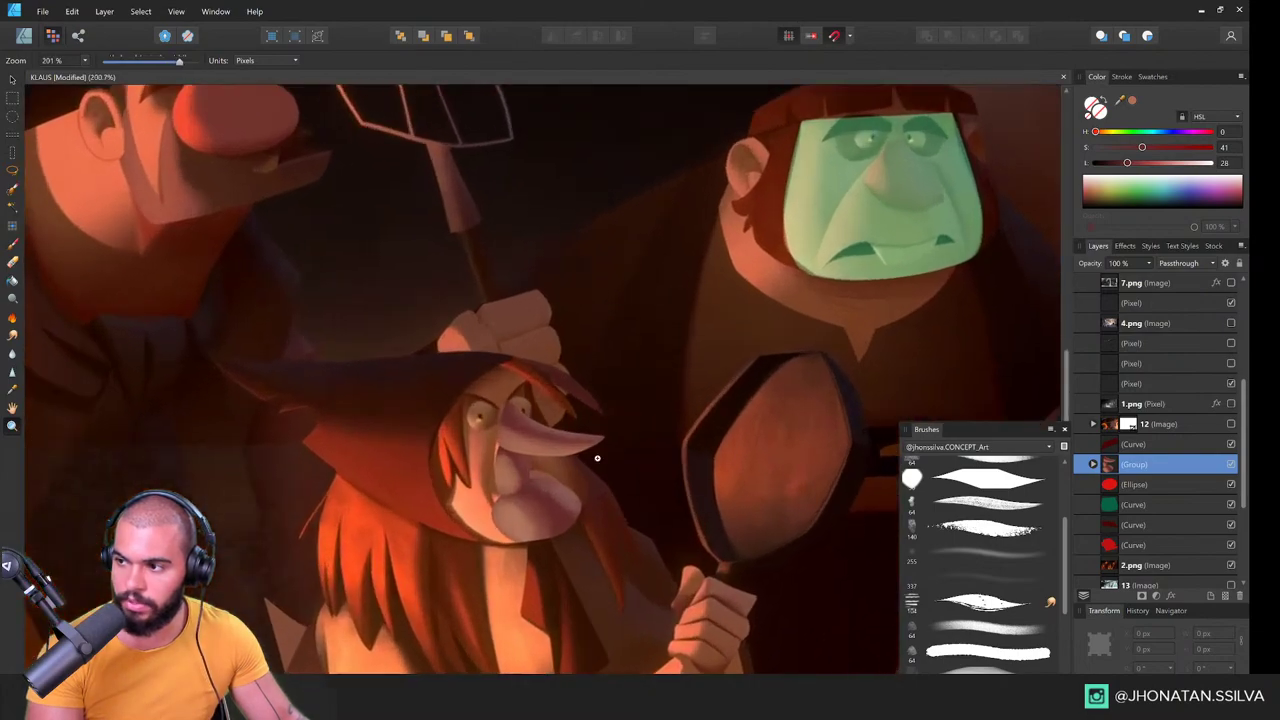
pyautogui.press('v')
pyautogui.press('z')
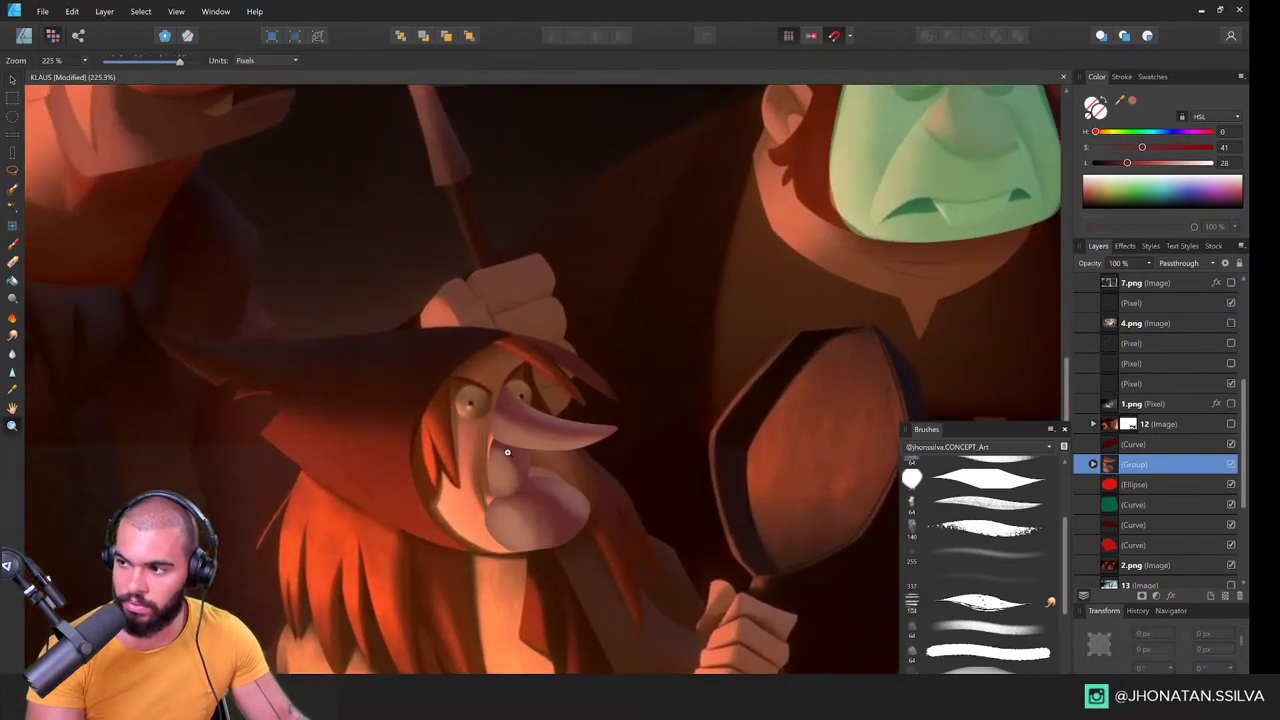
pyautogui.scroll(-1, 388, 537)
pyautogui.moveTo(388, 537); pyautogui.dragTo(514, 423)
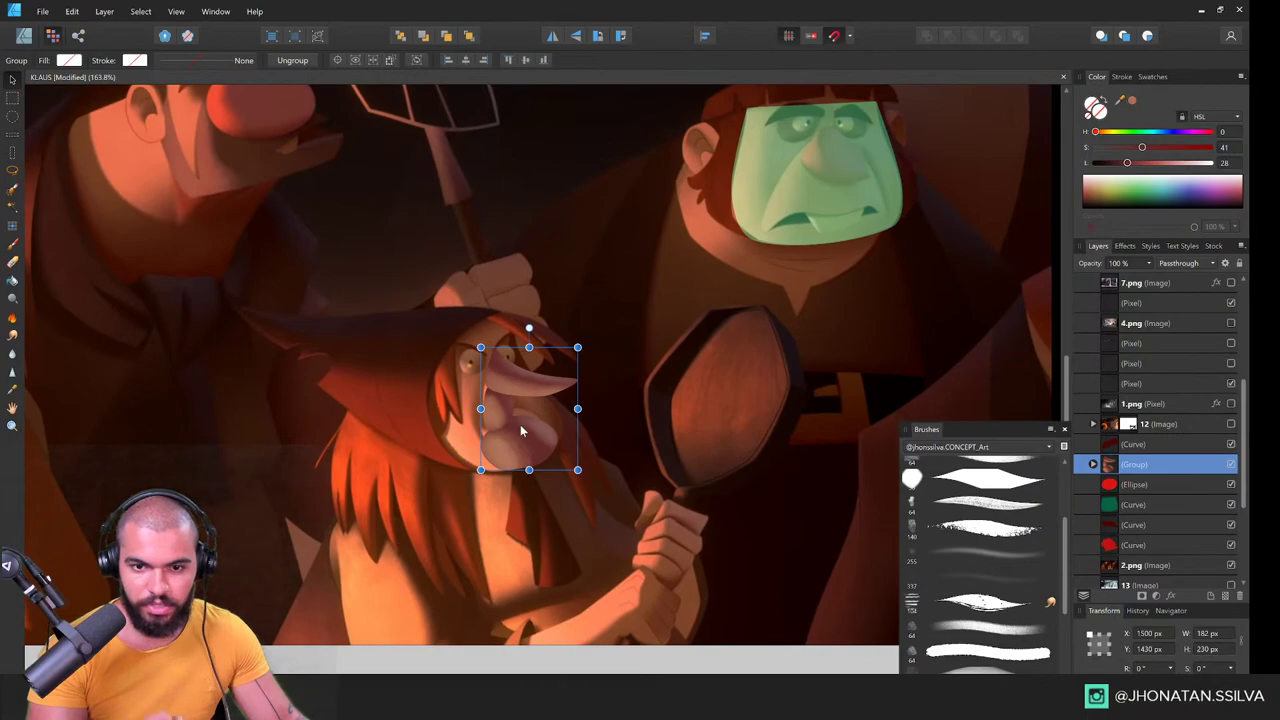
pyautogui.hotkey('ctrl', 'space')
pyautogui.moveTo(556, 380); pyautogui.dragTo(518, 427)
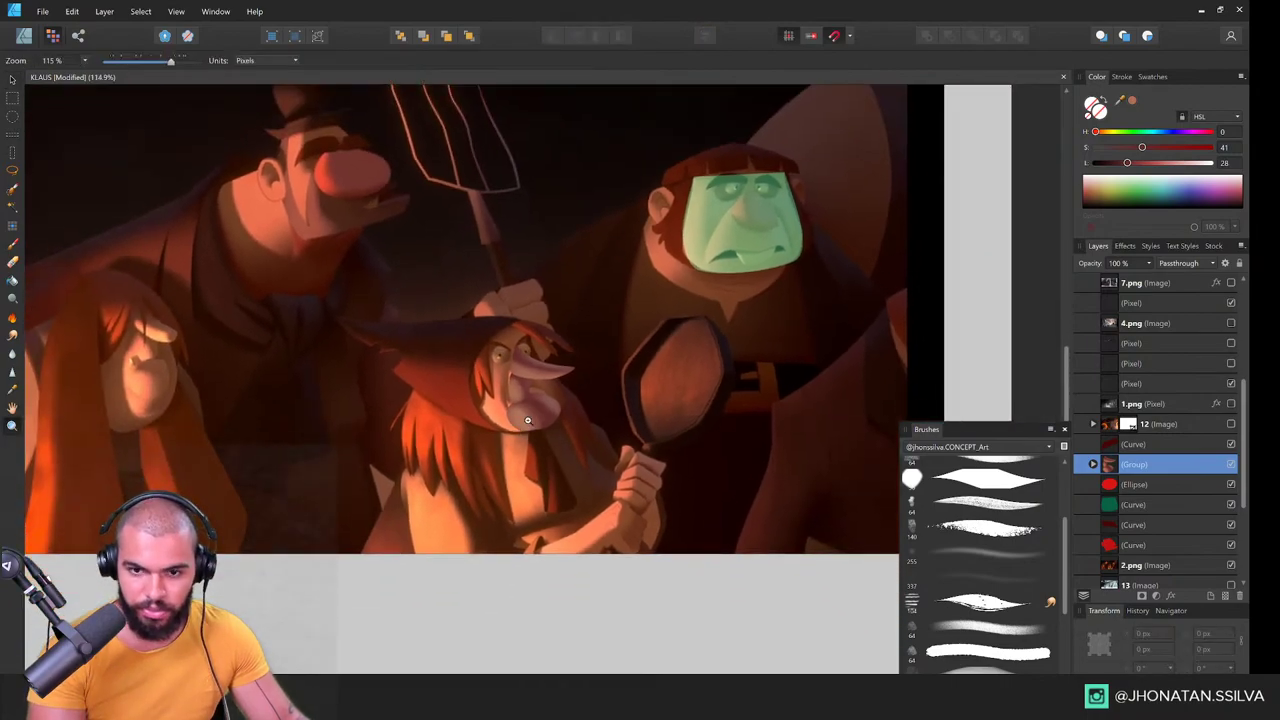
# Step: Add a Color Overlay effect to the group using an orange skin tone sampled from the character's face
pyautogui.click(1172, 596)
pyautogui.click(757, 377)
pyautogui.click(747, 373)
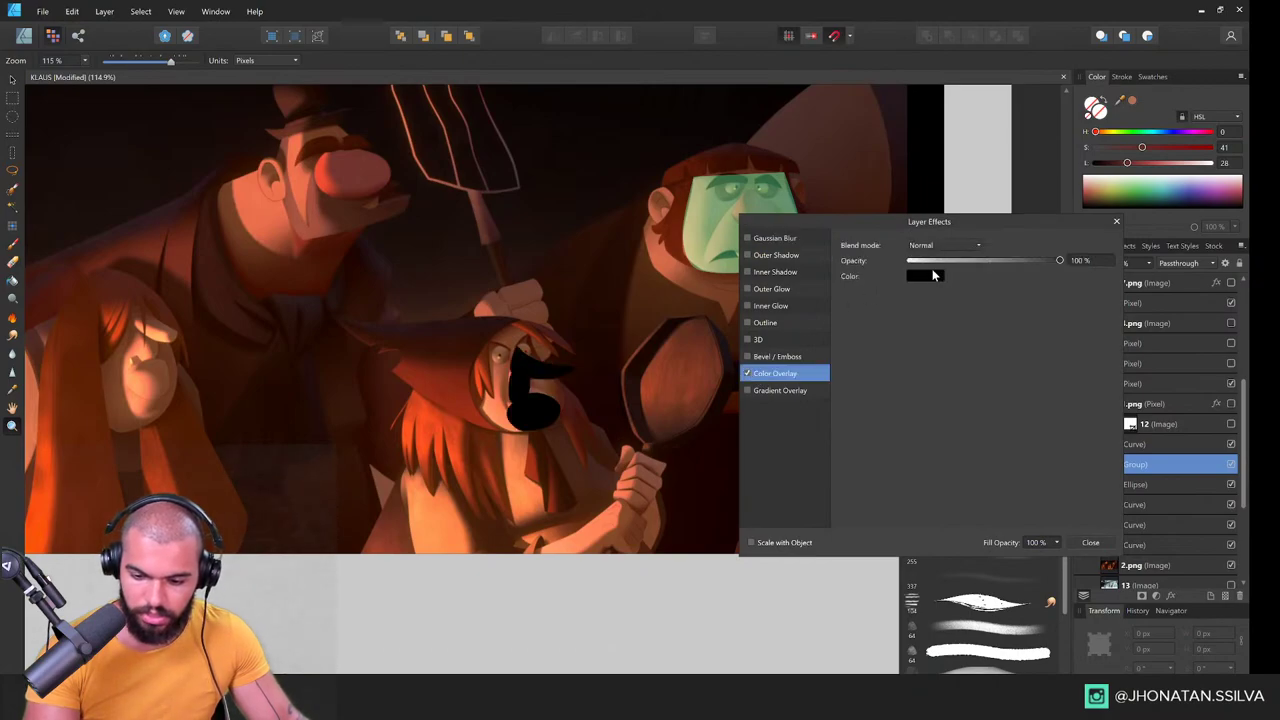
pyautogui.moveTo(987, 300); pyautogui.dragTo(500, 390)
pyautogui.click(998, 300)
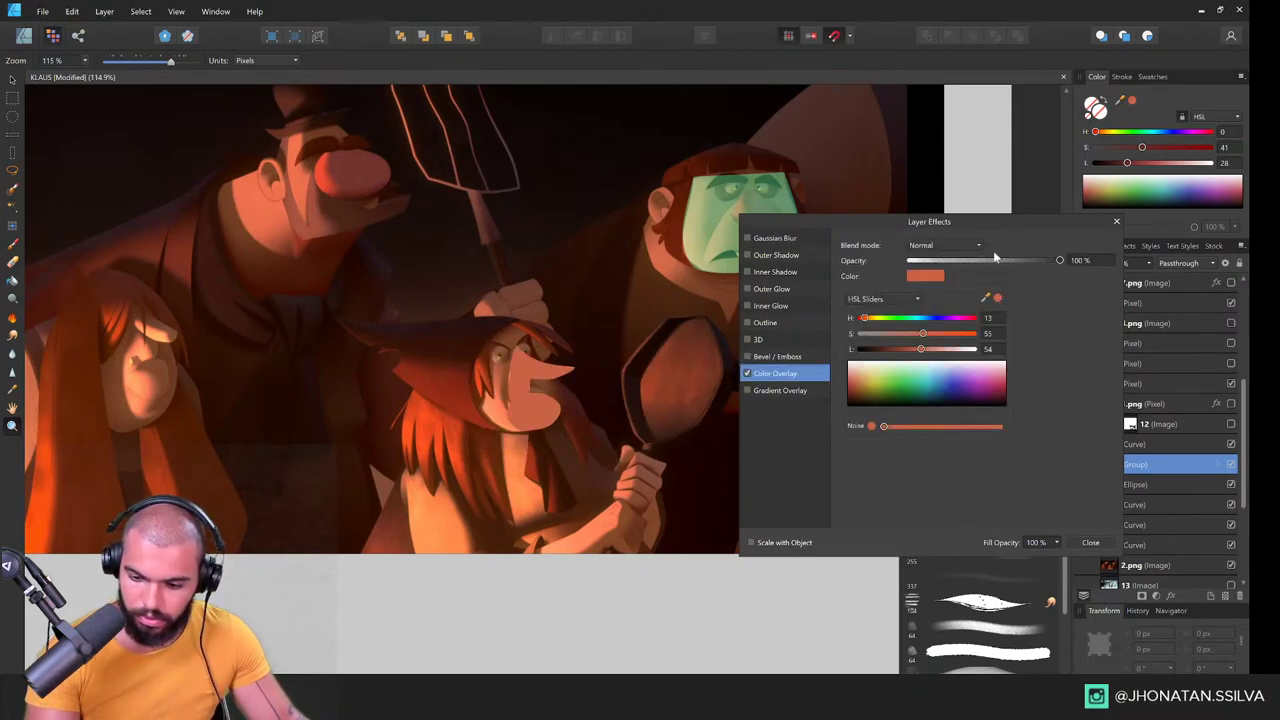
# Step: Try Color Dodge for the colour overlay, then set its blend mode to Overlay at 56 % opacity
pyautogui.click(945, 245)
pyautogui.click(945, 245)
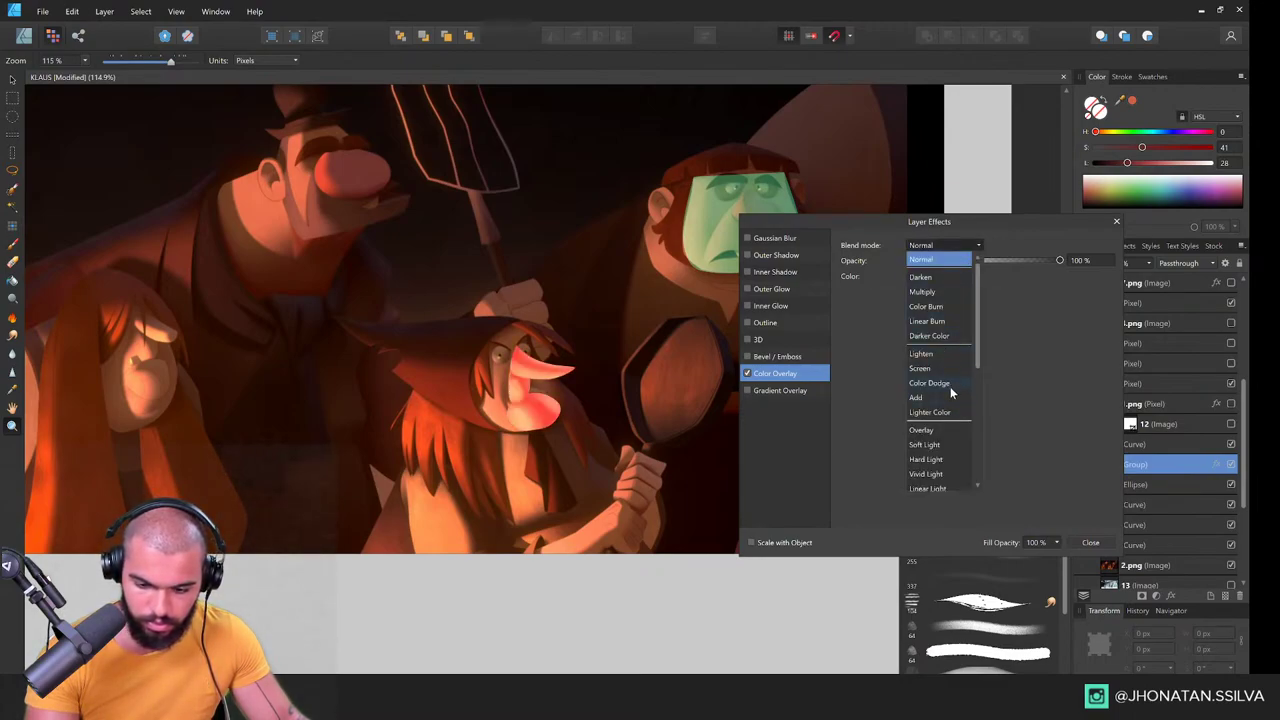
pyautogui.click(950, 386)
pyautogui.moveTo(1016, 259); pyautogui.dragTo(989, 262)
pyautogui.click(964, 247)
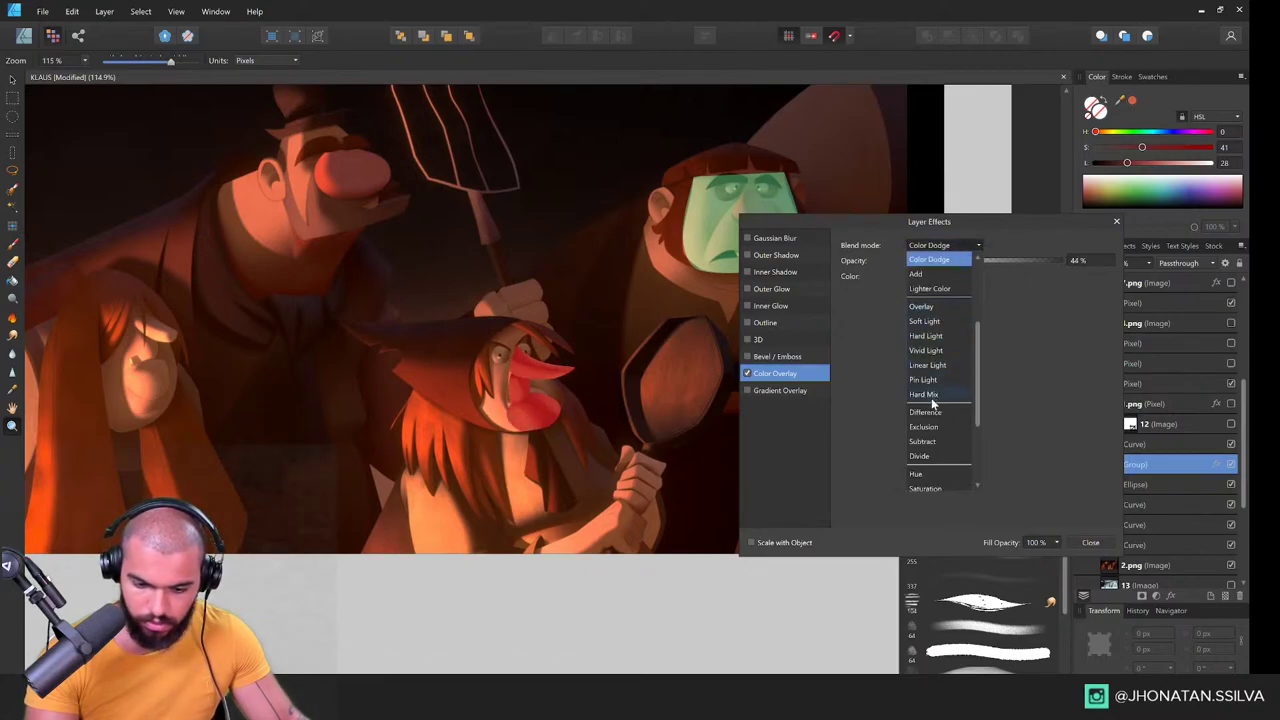
pyautogui.click(925, 307)
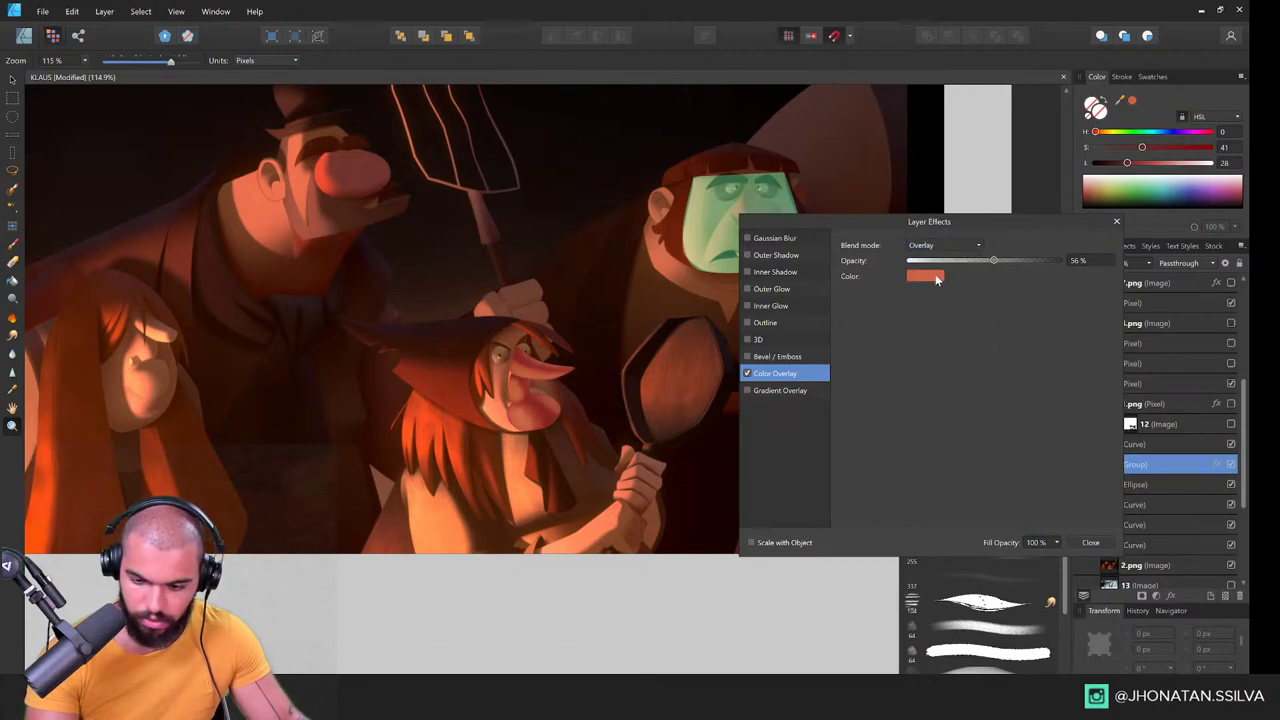
# Step: Change the overlay colour to a light peach with hue 37 and lightness 72, and close the layer effects
pyautogui.click(925, 275)
pyautogui.moveTo(922, 349); pyautogui.dragTo(937, 350)
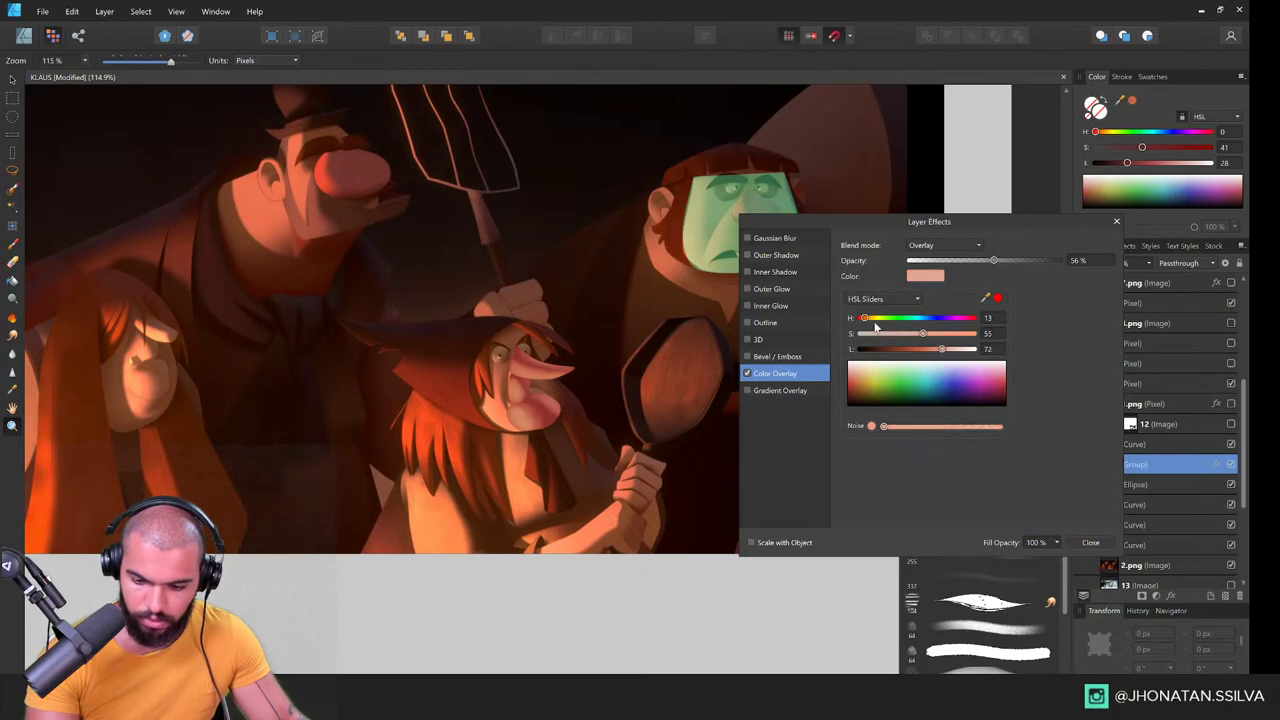
pyautogui.moveTo(874, 319); pyautogui.dragTo(873, 319)
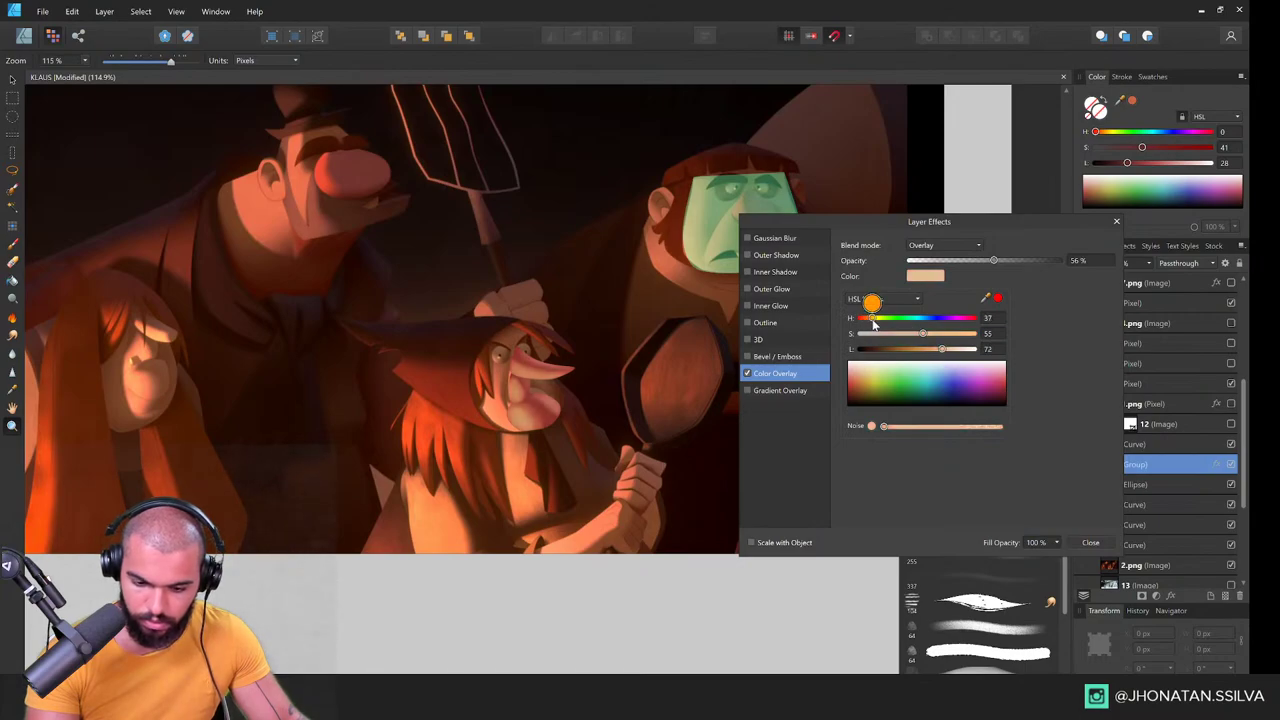
pyautogui.click(1058, 533)
pyautogui.click(1090, 542)
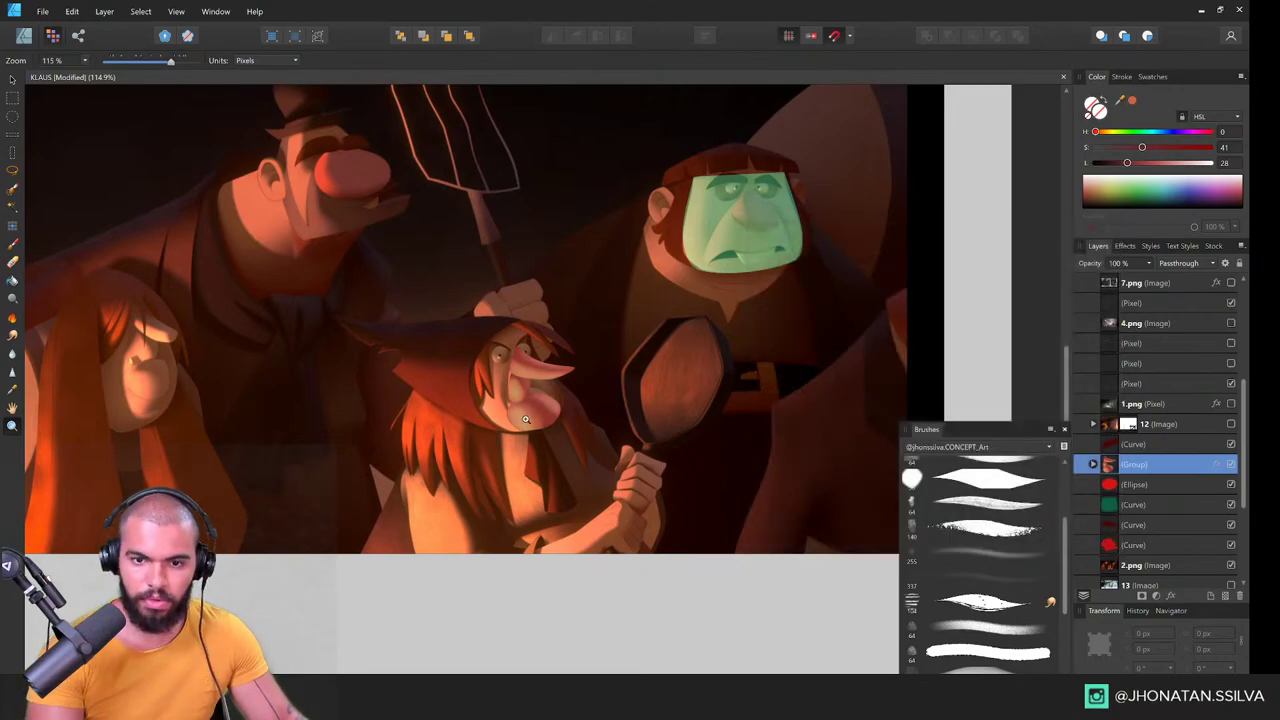
# Step: Return the nose and mouth group to the blank area above the reference image, beside the red head study
pyautogui.scroll(-5, 557, 405)
pyautogui.moveTo(557, 412); pyautogui.dragTo(606, 273)
pyautogui.press('v')
pyautogui.hotkey('ctrl', 'z')
pyautogui.scroll(1, 509, 406)
pyautogui.moveTo(606, 274)
pyautogui.mouseDown()
pyautogui.moveTo(600, 397)
pyautogui.moveTo(549, 282)
pyautogui.moveTo(608, 283)
pyautogui.mouseUp()
pyautogui.moveTo(574, 326); pyautogui.dragTo(563, 290)
pyautogui.moveTo(540, 403); pyautogui.dragTo(540, 358)
pyautogui.moveTo(558, 360); pyautogui.dragTo(536, 353)
pyautogui.scroll(-2, 560, 390)
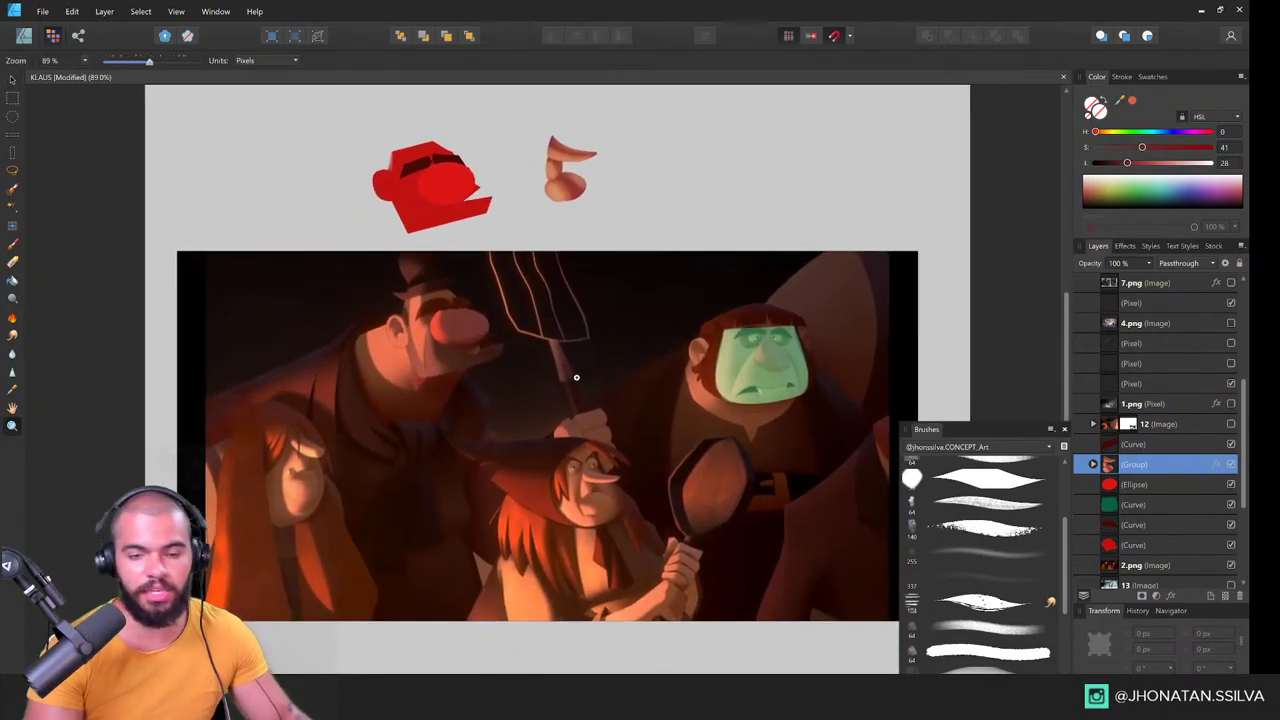
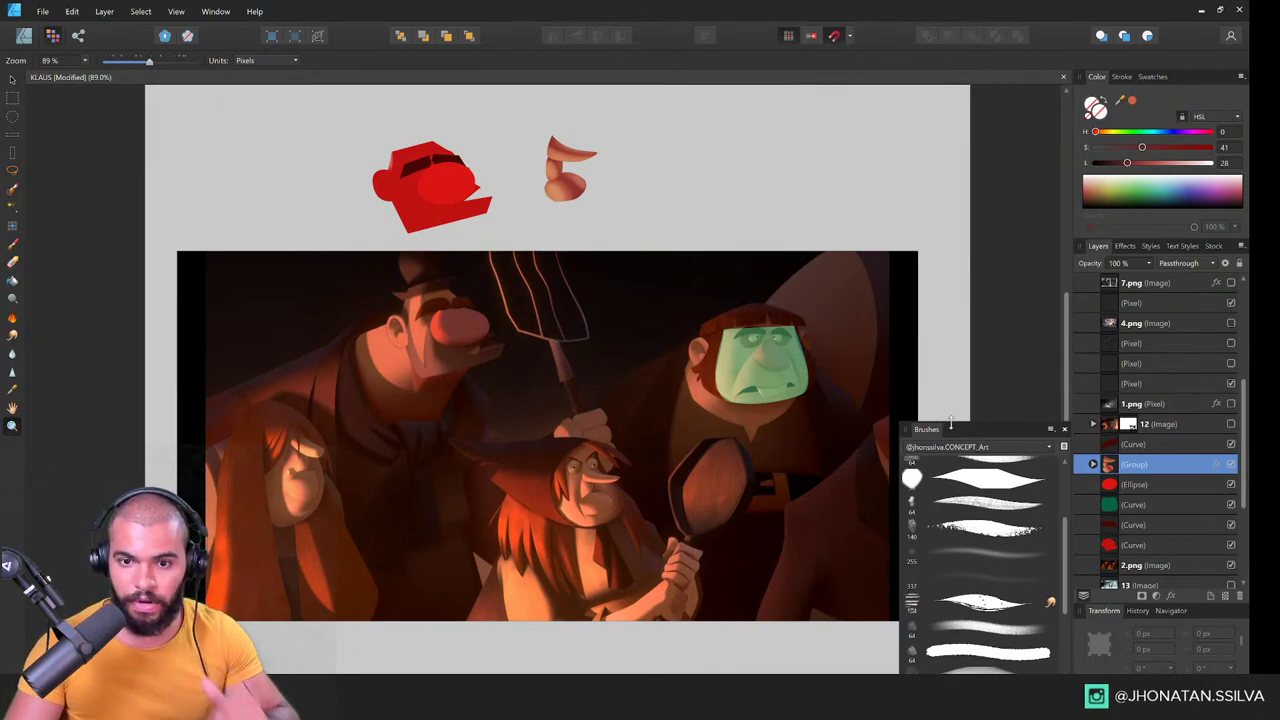
# Step: Switch to Telegram, view the Vectorize Club group chat, and minimize the window to return to the drawing
pyautogui.scroll(-2, 557, 445)
pyautogui.press('super+Tab')
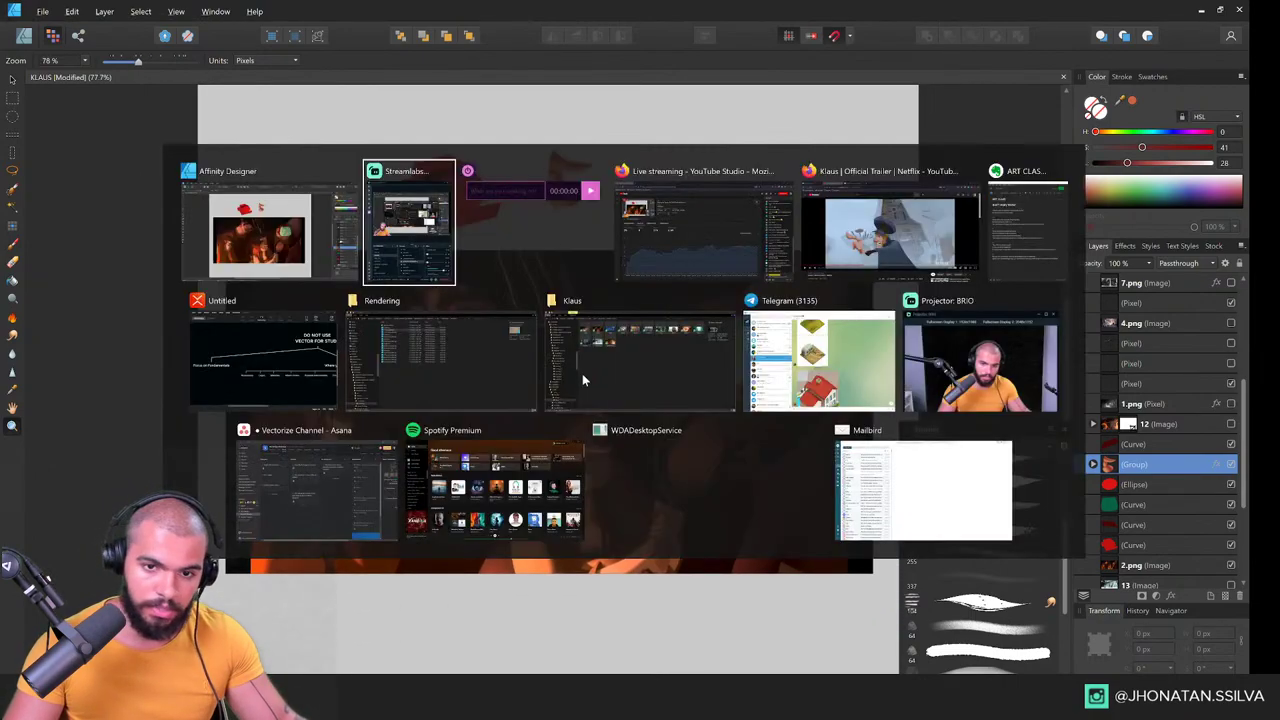
pyautogui.click(340, 262)
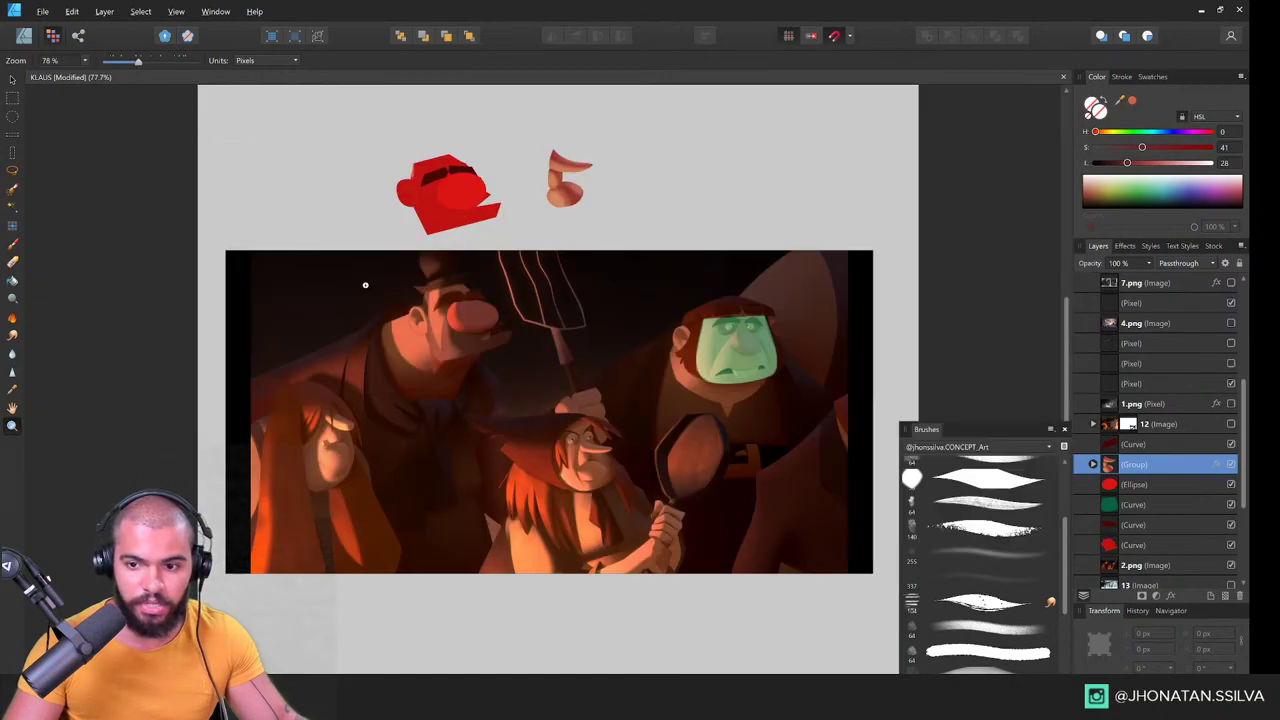
pyautogui.hotkey('alt', 'Tab')
pyautogui.click(803, 367)
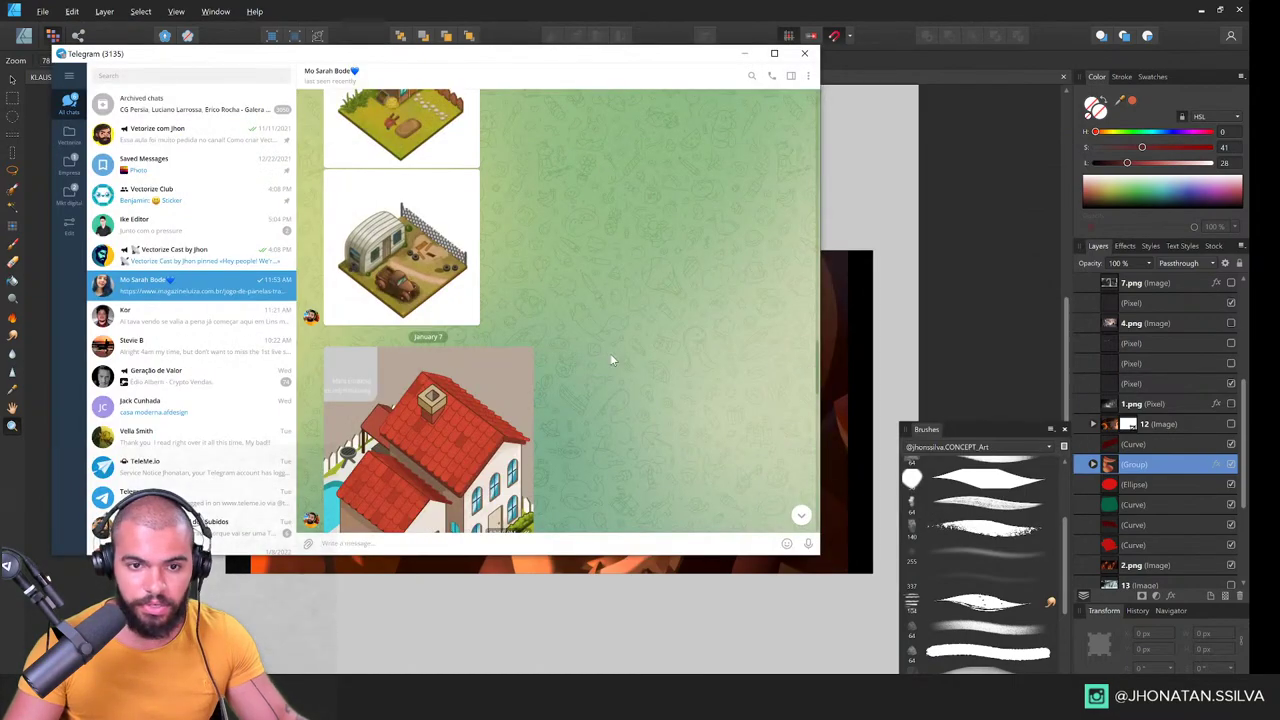
pyautogui.scroll(1, 610, 353)
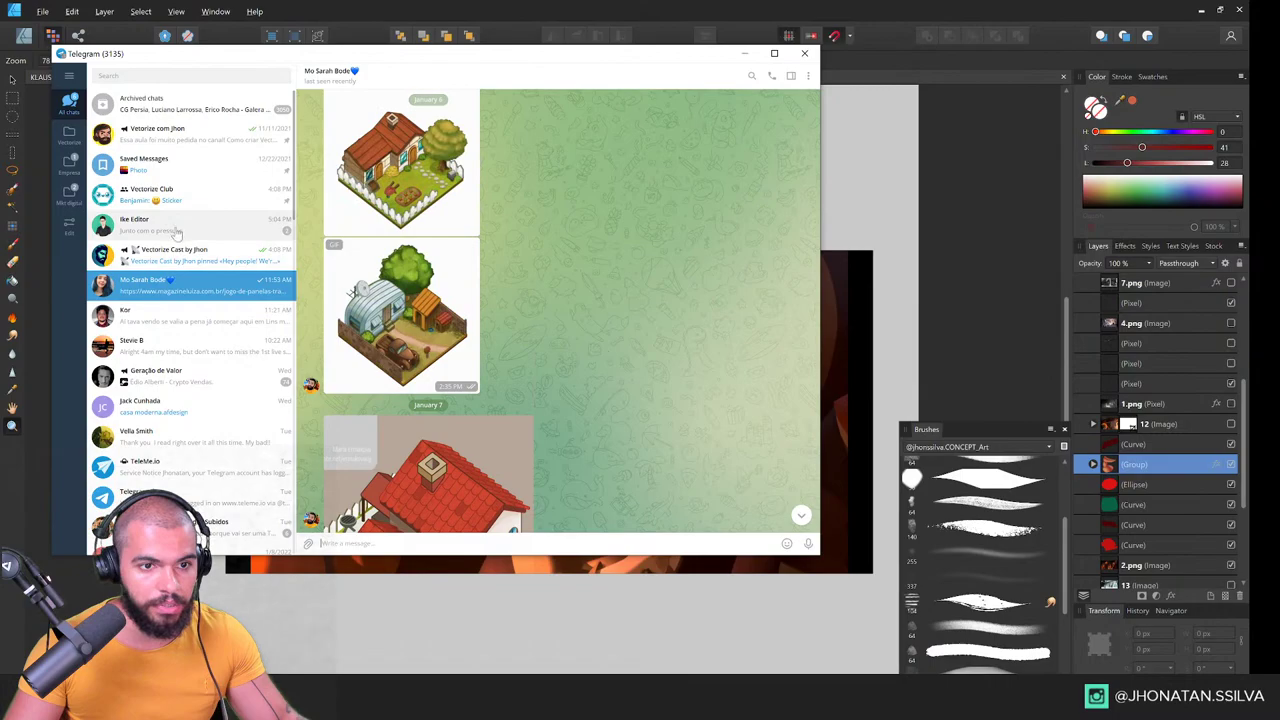
pyautogui.click(207, 201)
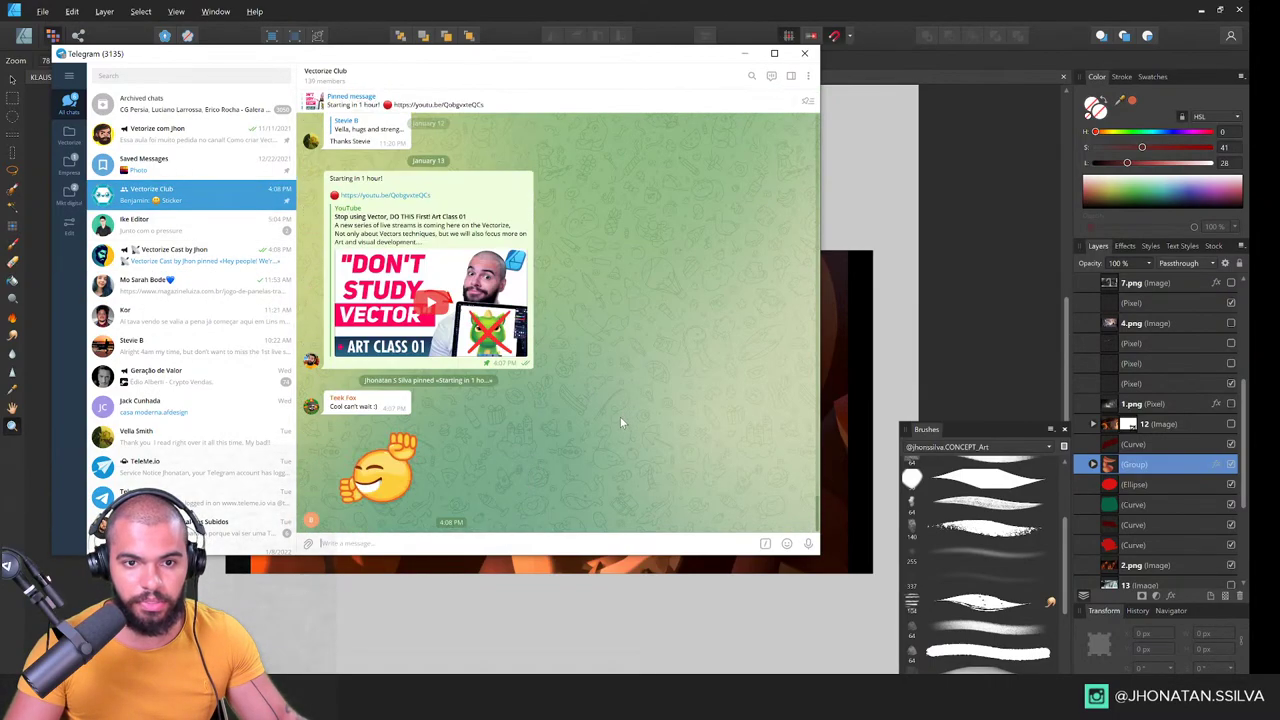
pyautogui.click(744, 53)
# Step: Group the two head-study curves, the nose and mouth group and the ellipse together, and hide that group
pyautogui.scroll(-1, 500, 350)
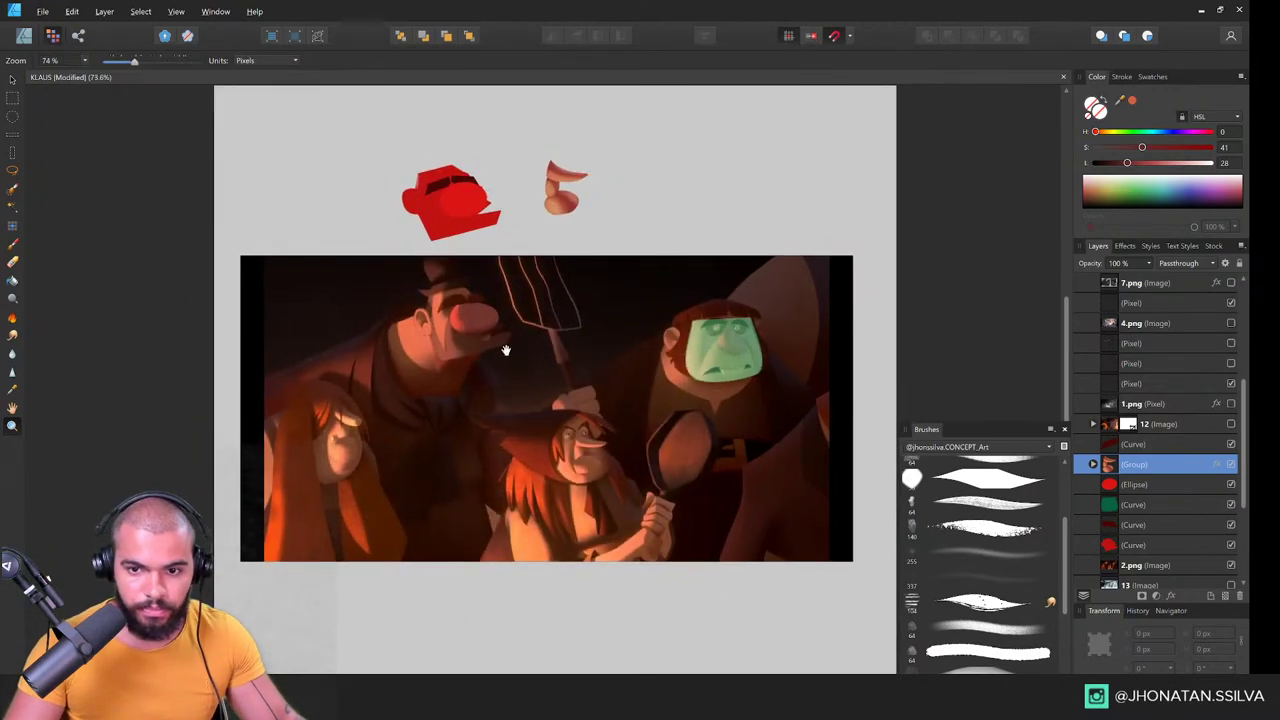
pyautogui.moveTo(506, 349); pyautogui.dragTo(497, 314)
pyautogui.scroll(-3, 1135, 478)
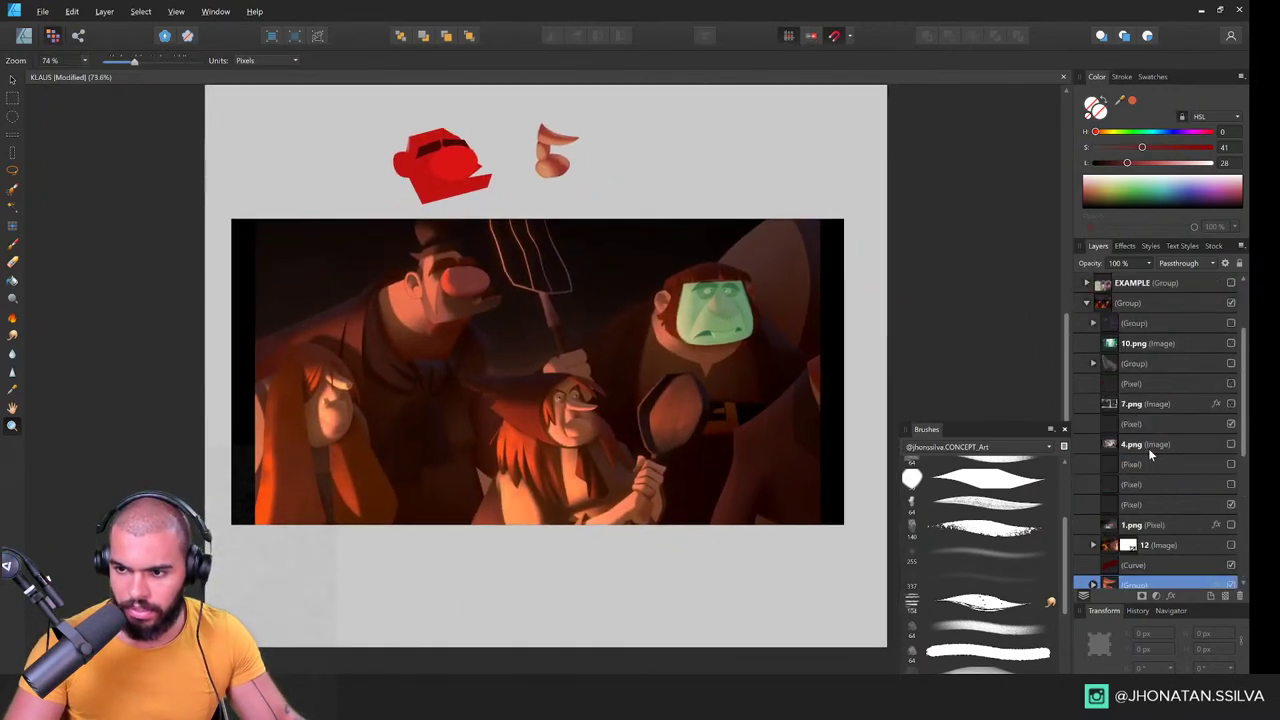
pyautogui.scroll(2, 1225, 408)
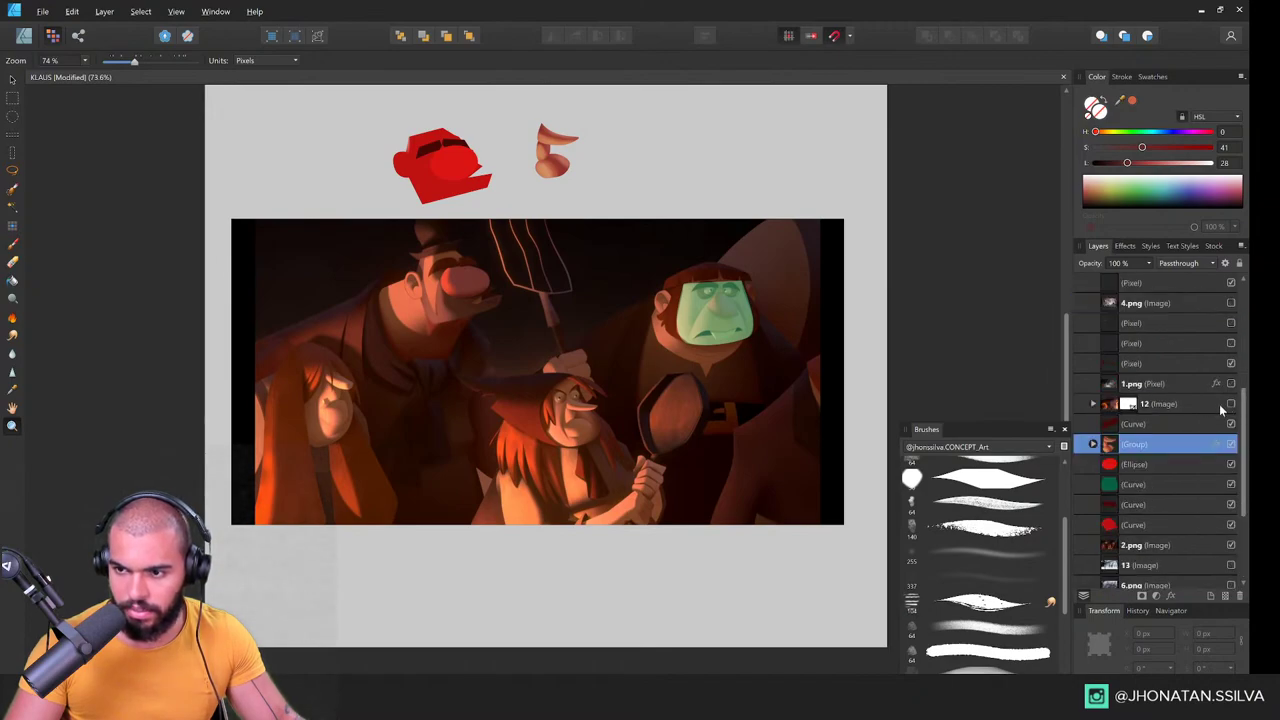
pyautogui.click(1150, 385)
pyautogui.click(1160, 424)
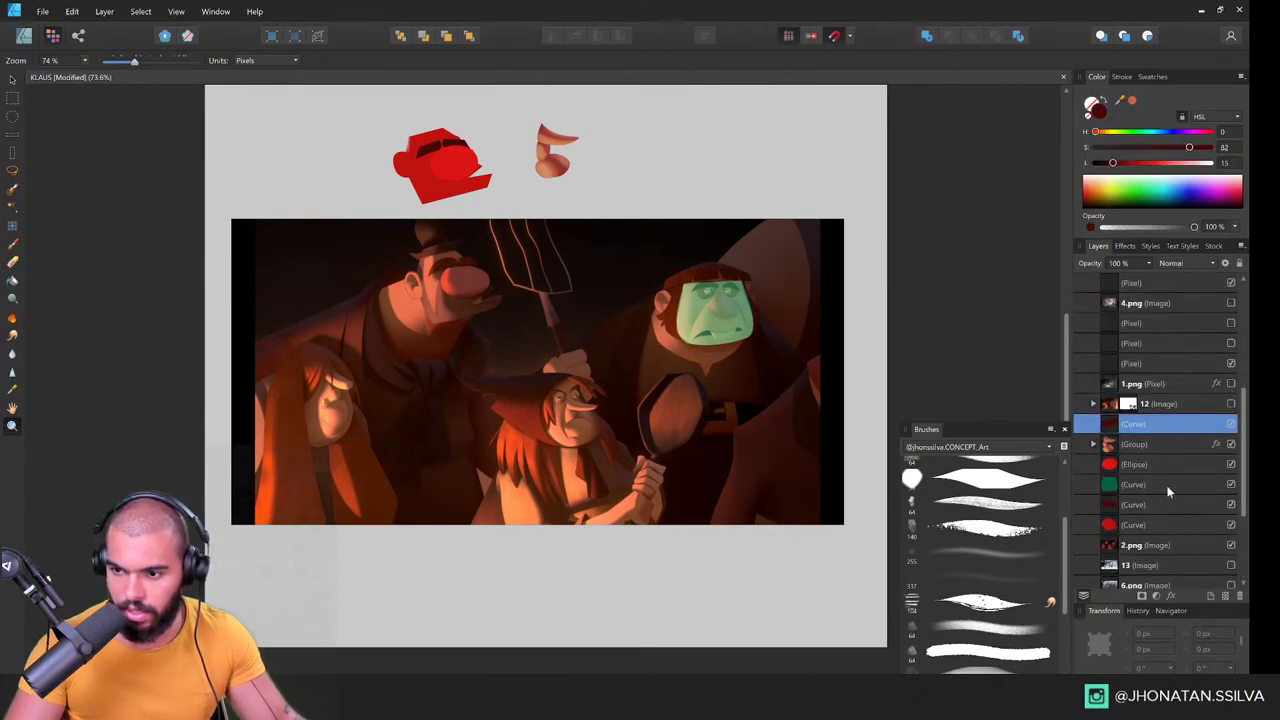
pyautogui.keyDown('shift'); pyautogui.click(1141, 524); pyautogui.keyUp('shift')
pyautogui.hotkey('ctrl', 'g')
pyautogui.click(1231, 424)
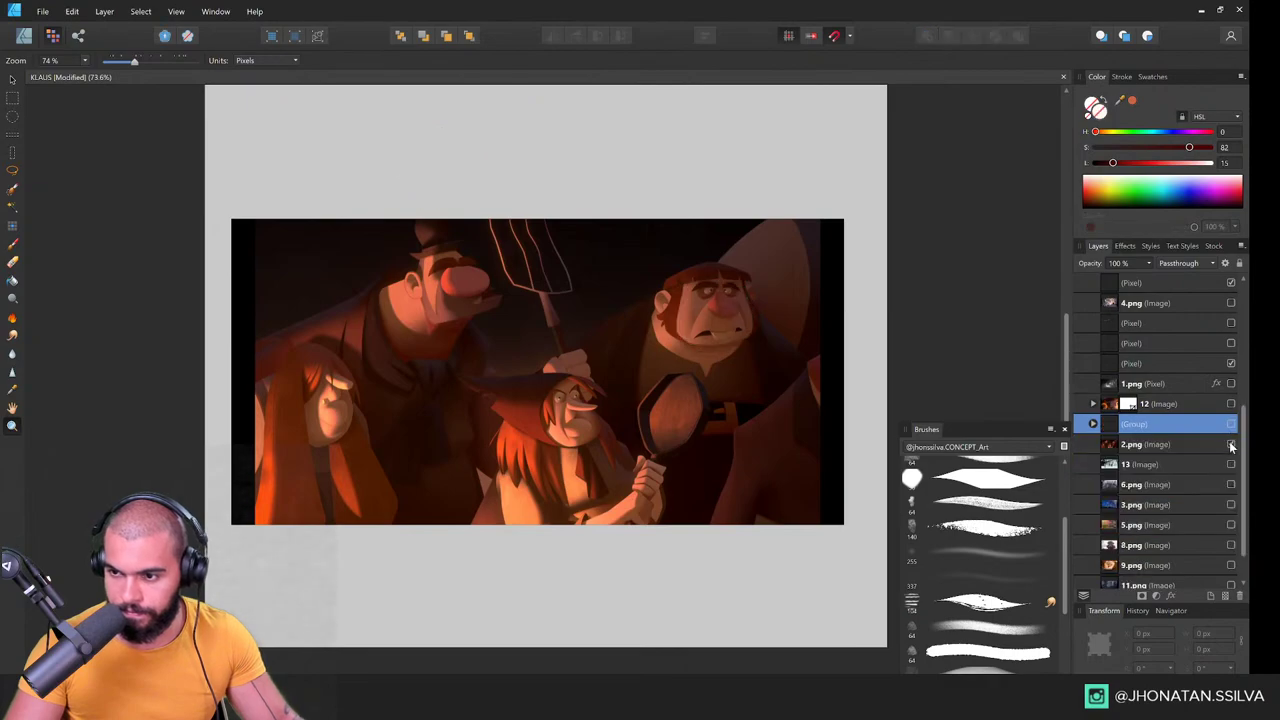
# Step: Hide reference image 2.png, show image 13 with the characters on the ice, and select it
pyautogui.click(1231, 444)
pyautogui.click(1231, 464)
pyautogui.click(1202, 462)
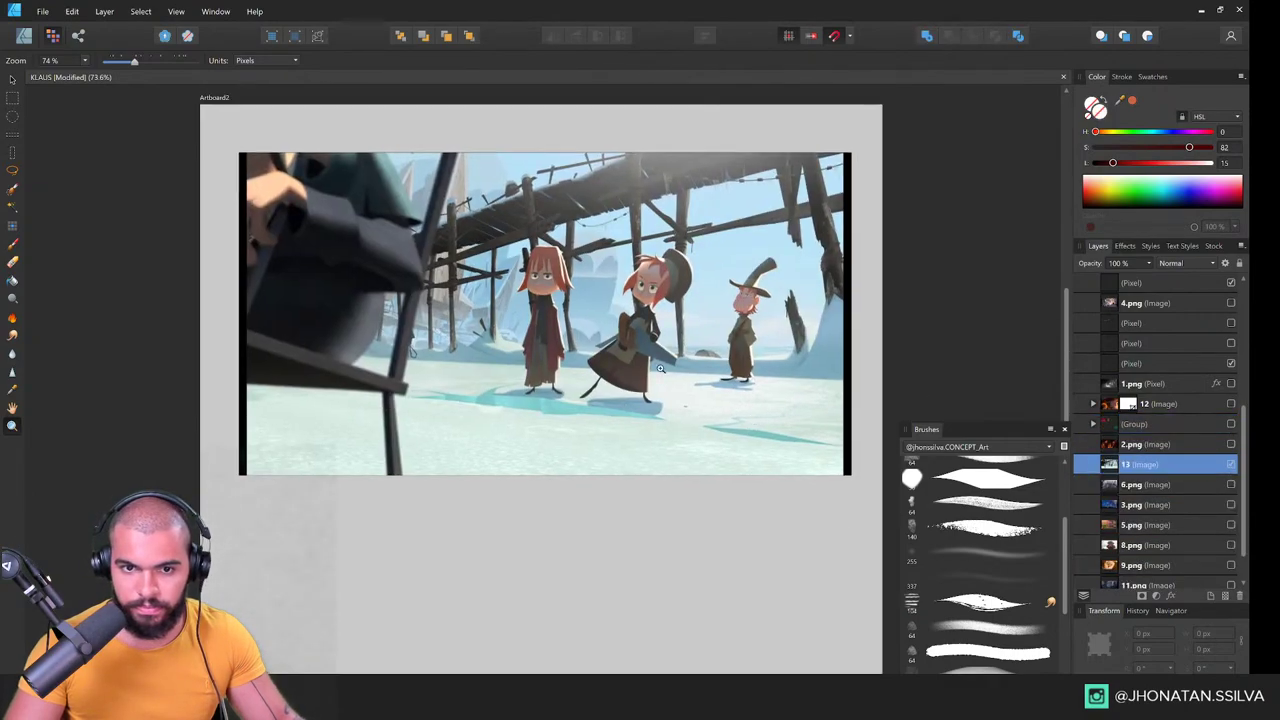
# Step: Examine the three characters in image 13, especially the face and silhouette of the one in the tall hat
pyautogui.moveTo(402, 262); pyautogui.dragTo(494, 289)
pyautogui.moveTo(494, 289); pyautogui.dragTo(454, 297)
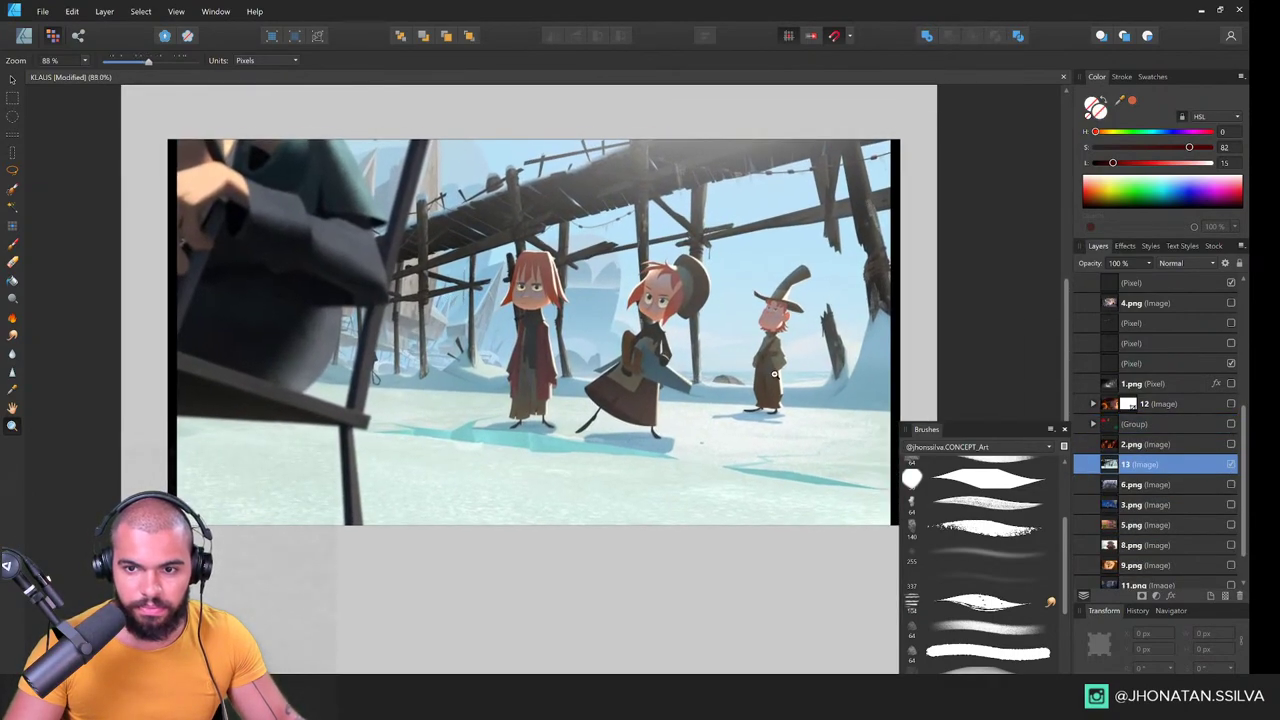
pyautogui.moveTo(777, 378); pyautogui.dragTo(741, 395)
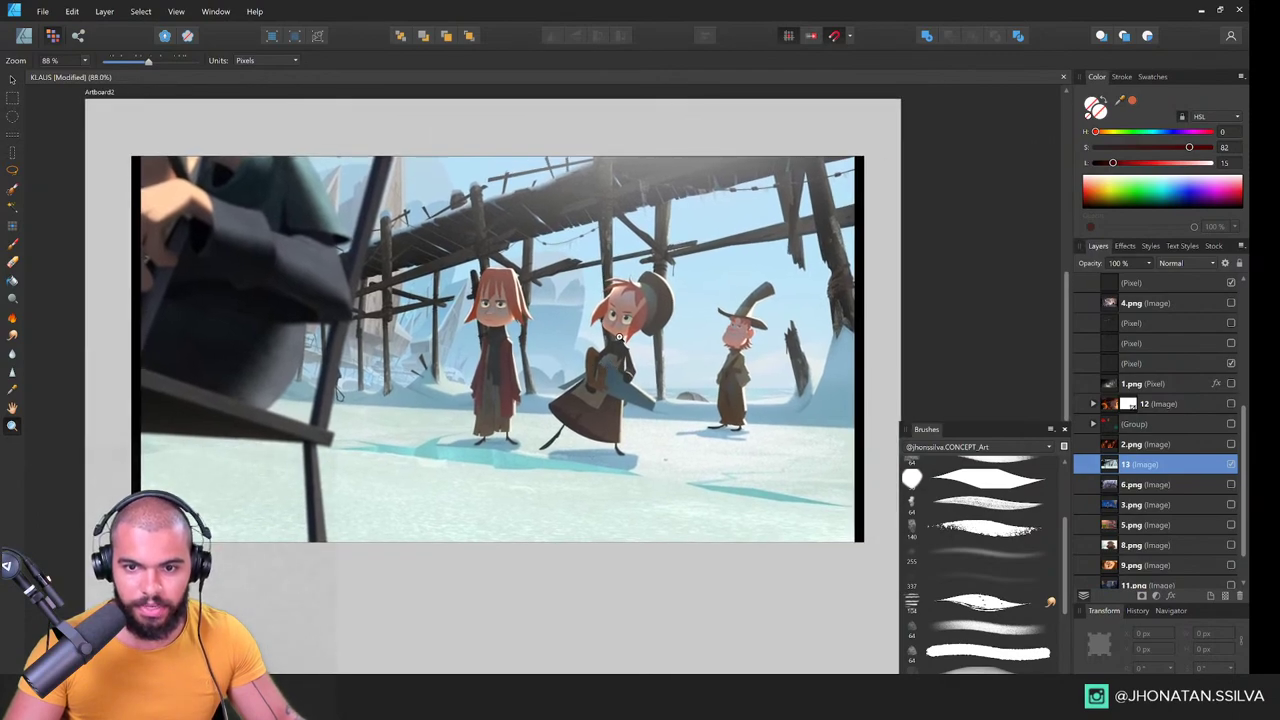
pyautogui.scroll(1, 379, 336)
pyautogui.hscroll(-2, 349, 355)
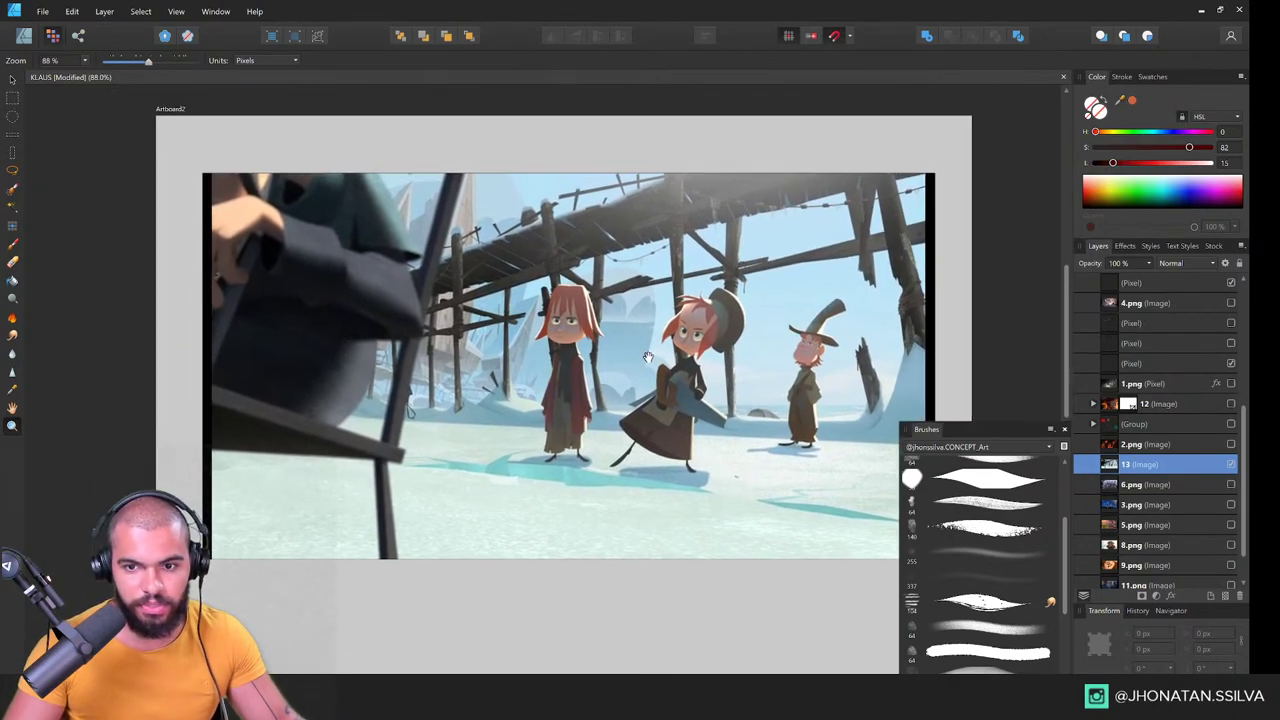
pyautogui.hscroll(2, 648, 357)
pyautogui.scroll(8, 761, 346)
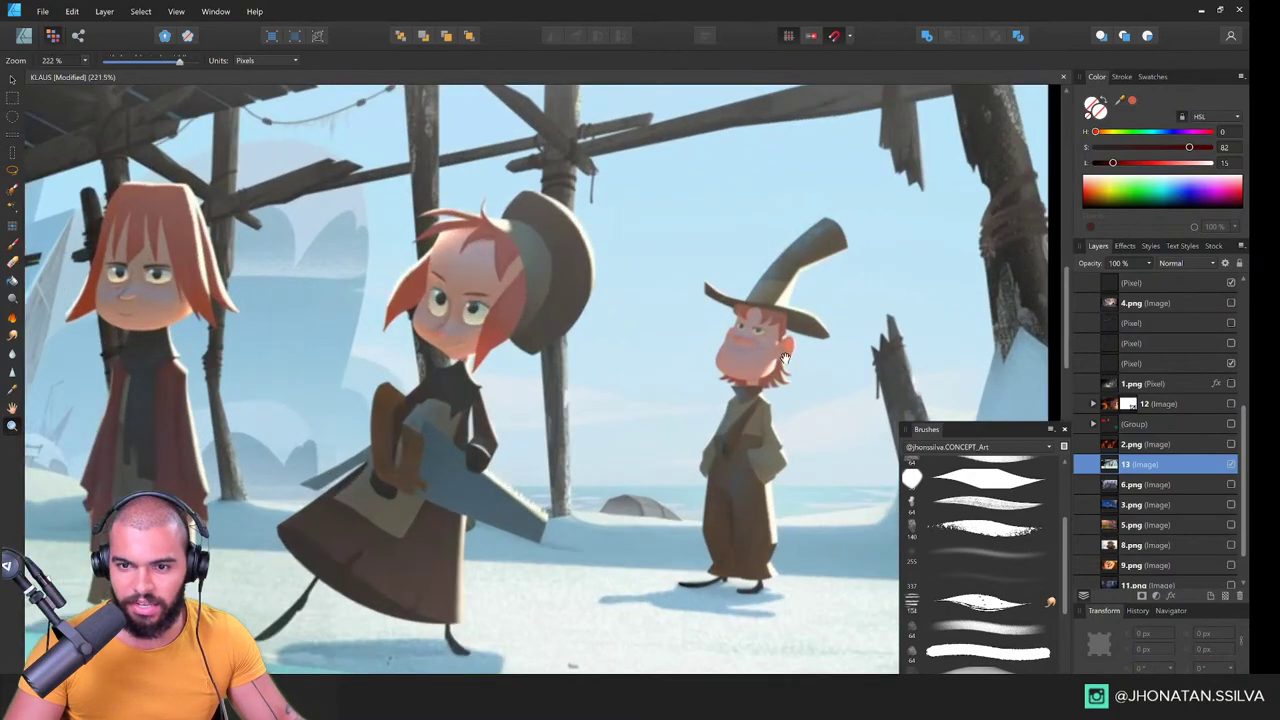
pyautogui.scroll(1, 763, 409)
pyautogui.moveTo(823, 423); pyautogui.dragTo(682, 360)
pyautogui.scroll(1, 627, 300)
pyautogui.scroll(2, 626, 298)
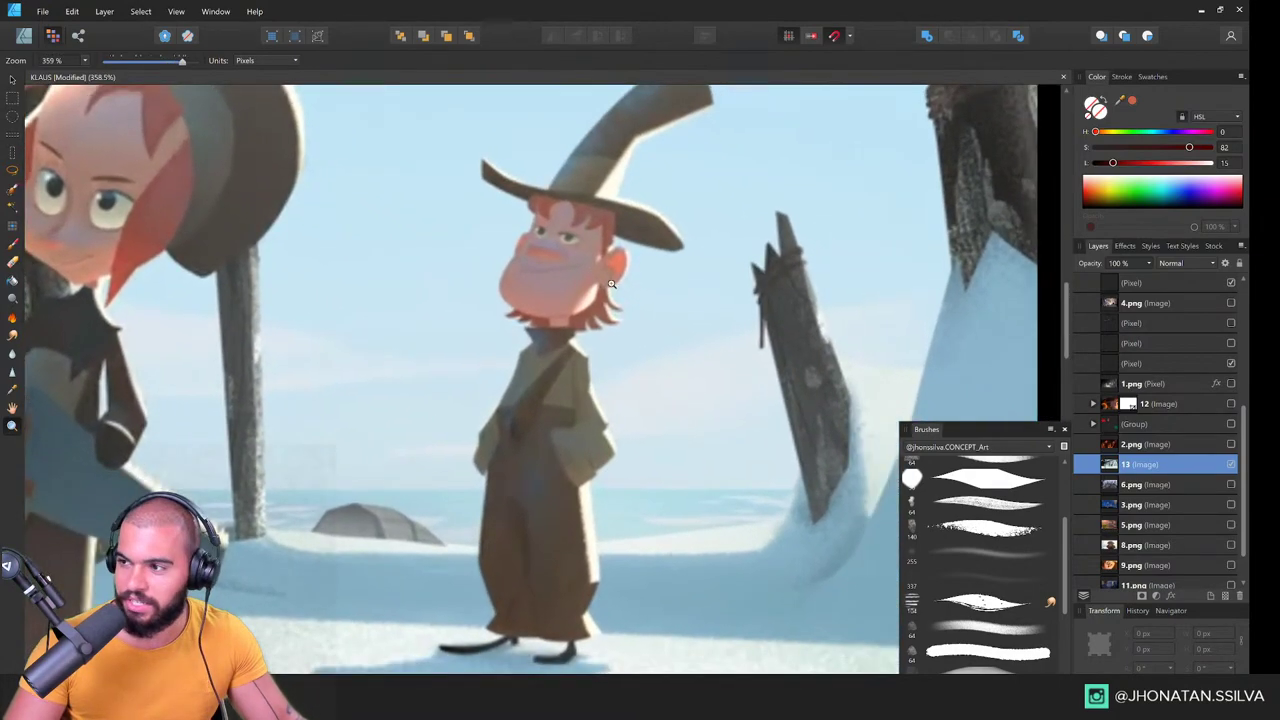
pyautogui.scroll(-5, 588, 286)
pyautogui.scroll(1, 565, 335)
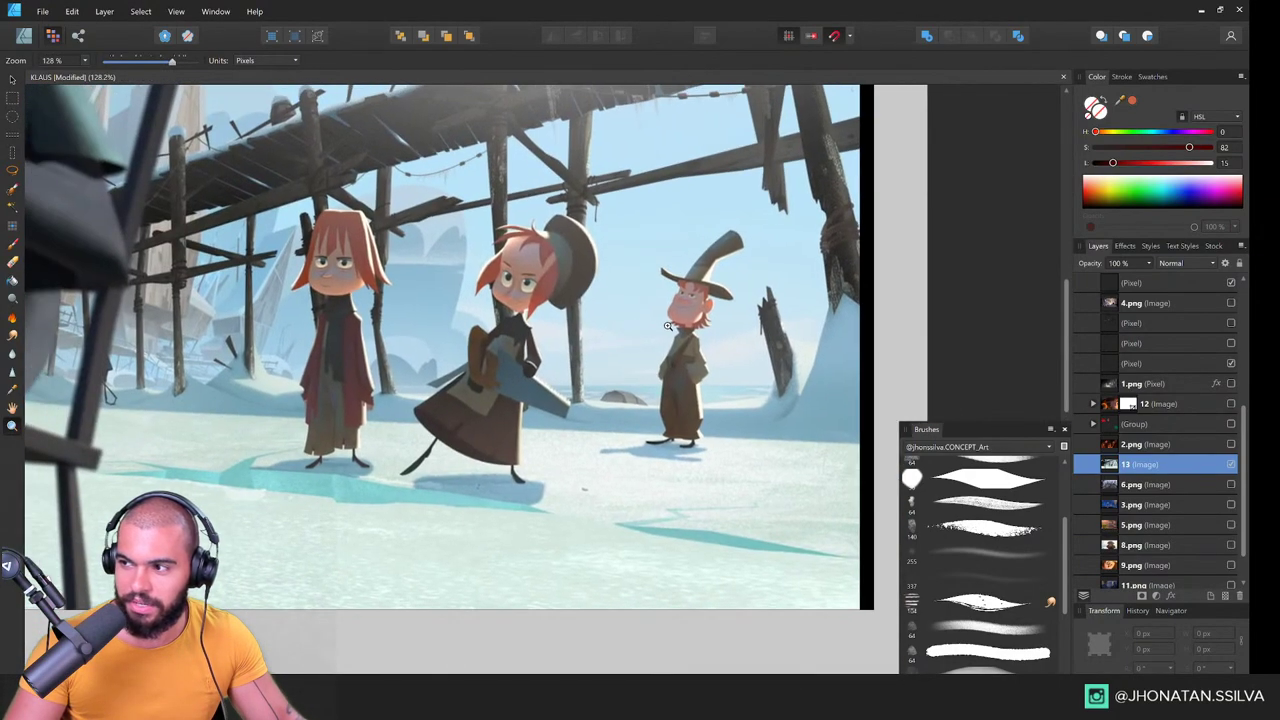
pyautogui.scroll(-1, 565, 335)
pyautogui.scroll(3, 685, 318)
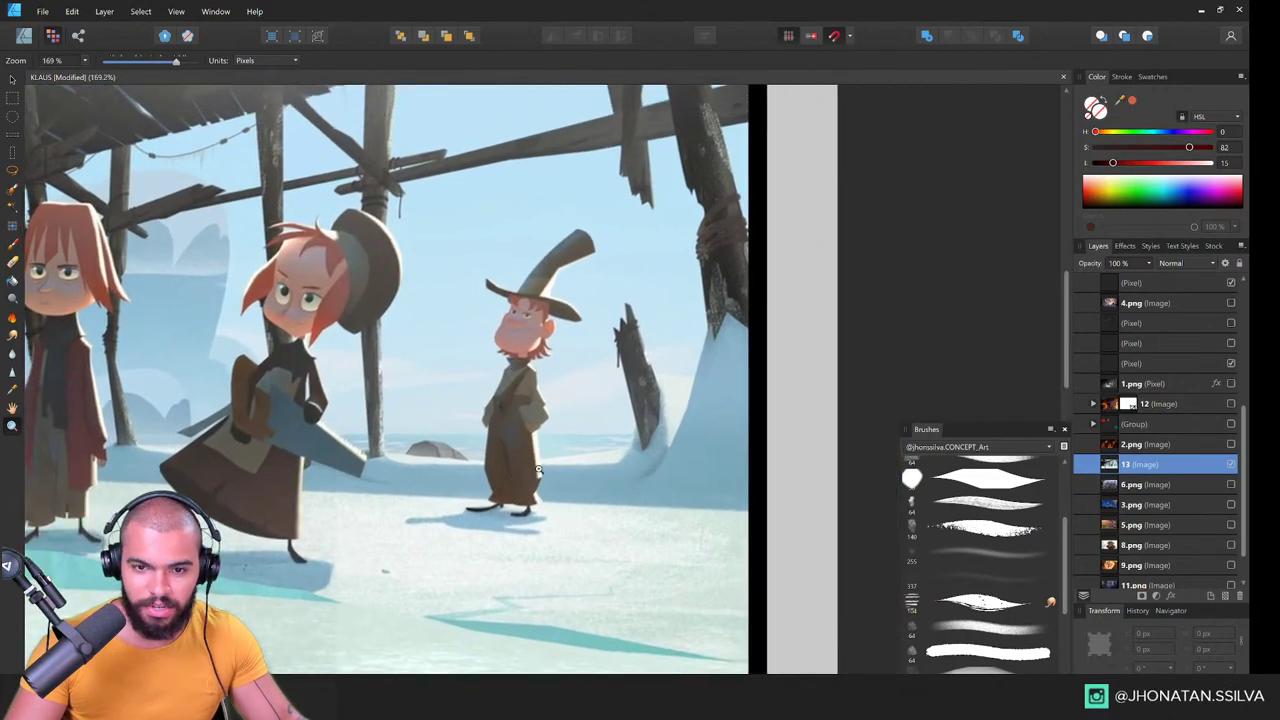
# Step: Start a filled Pen shape over the sky beside the tall-hatted character, tracing the broken post, the overhead beam and the neighbour's hat edge
pyautogui.press('l')
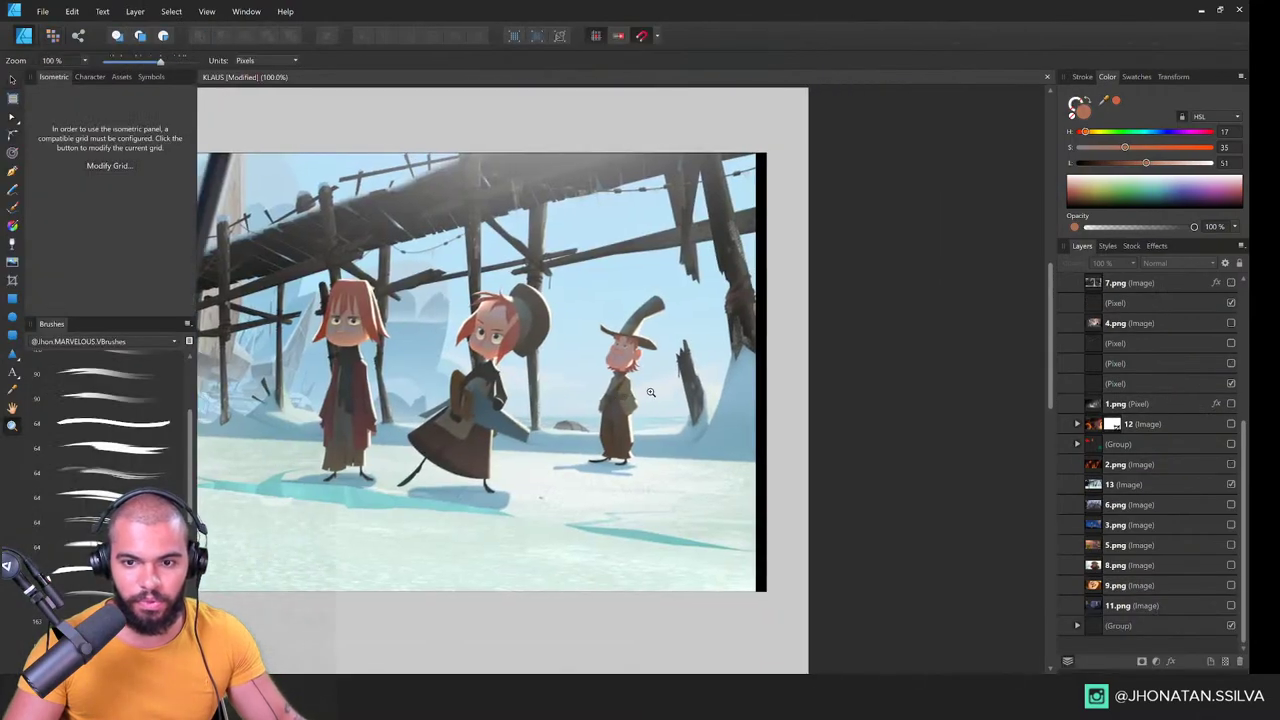
pyautogui.press('p')
pyautogui.click(703, 437)
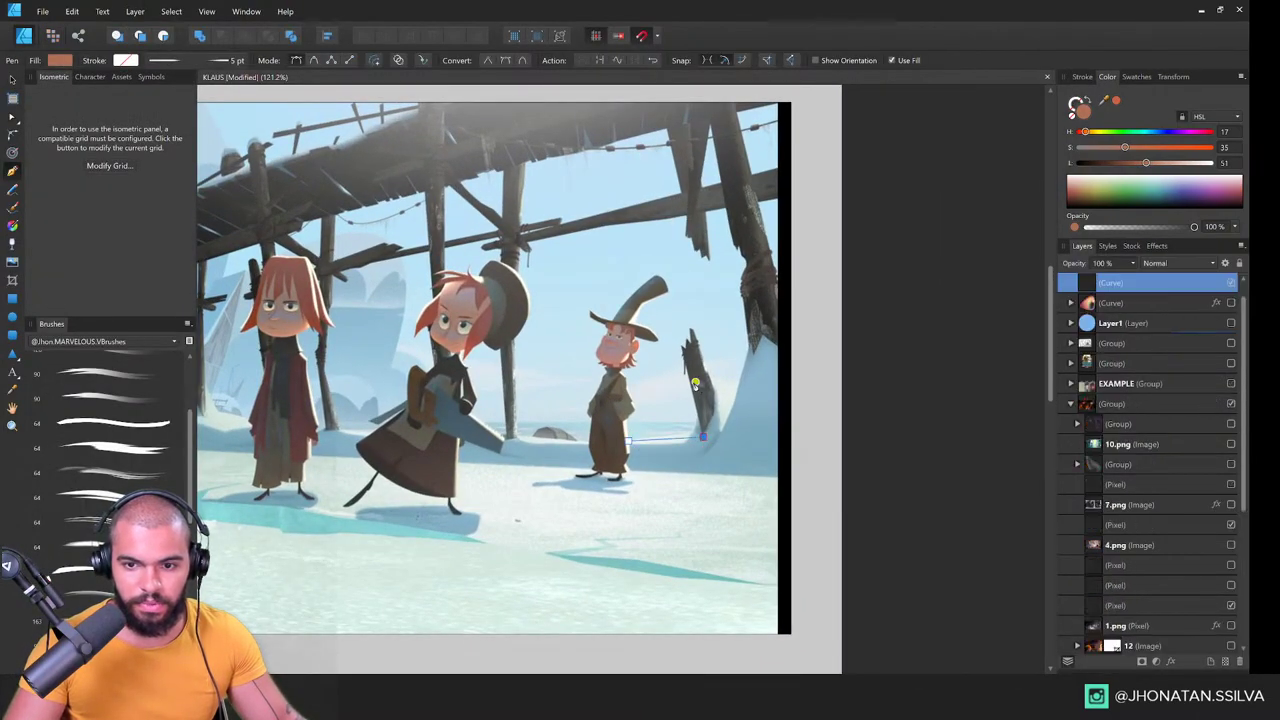
pyautogui.click(695, 381)
pyautogui.click(683, 346)
pyautogui.click(695, 338)
pyautogui.click(700, 252)
pyautogui.click(688, 207)
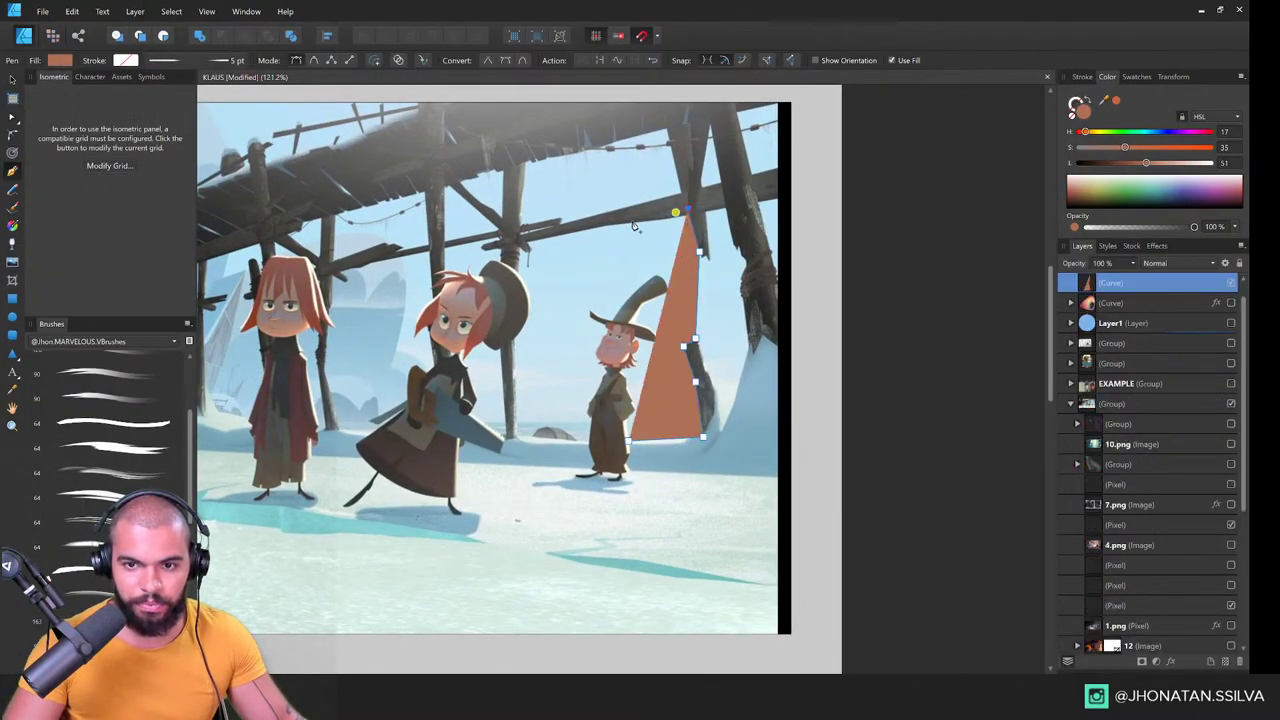
pyautogui.click(529, 230)
pyautogui.click(529, 282)
pyautogui.click(514, 319)
pyautogui.click(514, 342)
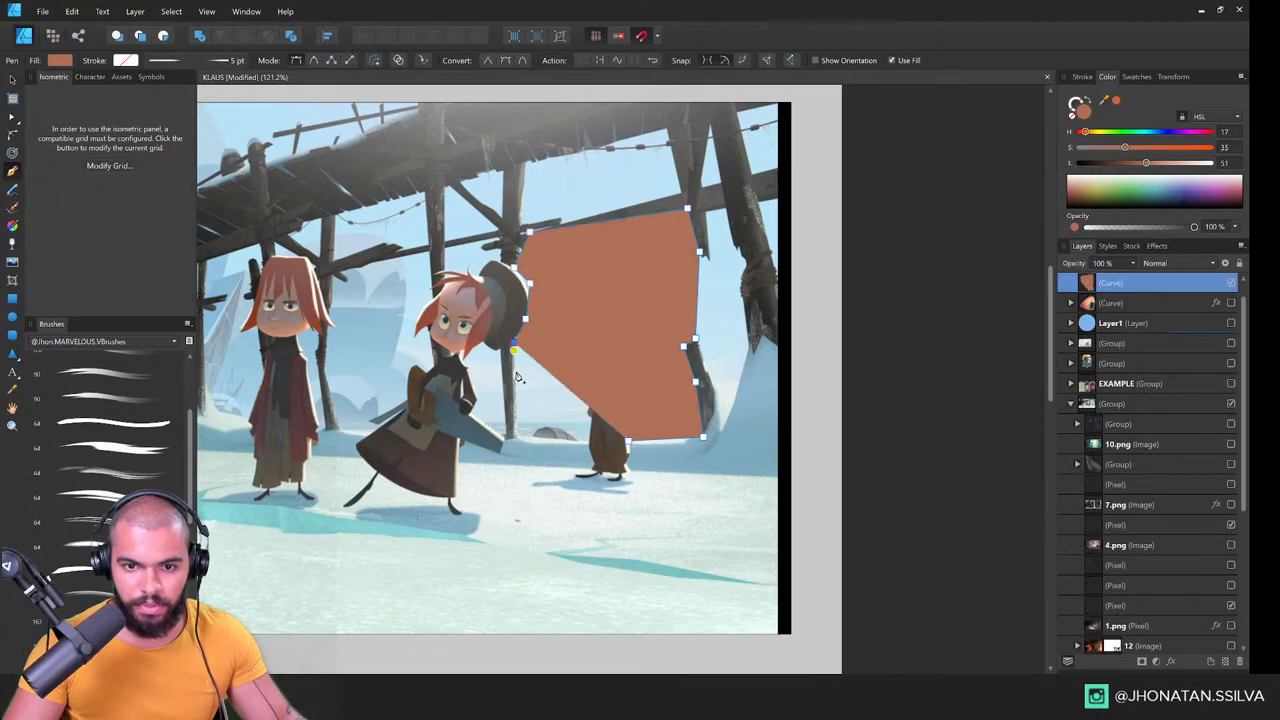
# Step: Continue the shape along the snow line and around the tall-hatted character's silhouette, and close it as a negative-space shape
pyautogui.click(512, 433)
pyautogui.click(584, 439)
pyautogui.click(597, 393)
pyautogui.click(592, 365)
pyautogui.click(574, 353)
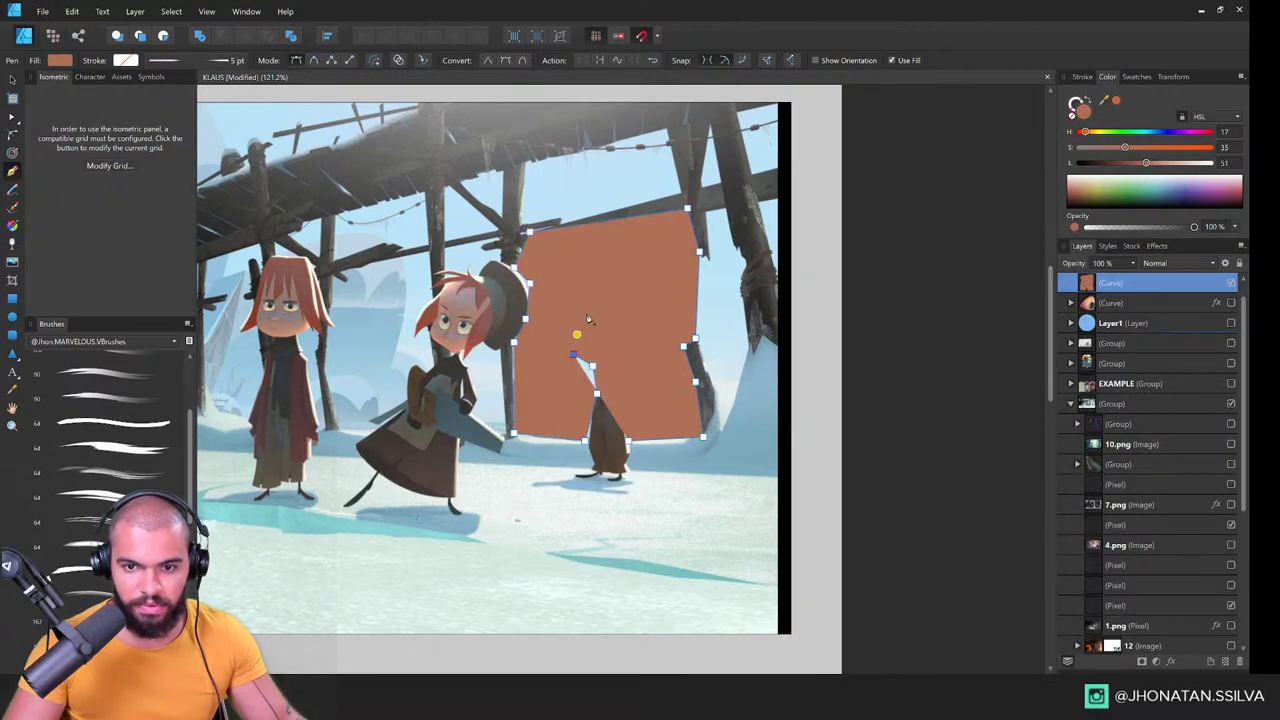
pyautogui.click(592, 302)
pyautogui.click(616, 274)
pyautogui.click(648, 268)
pyautogui.click(651, 306)
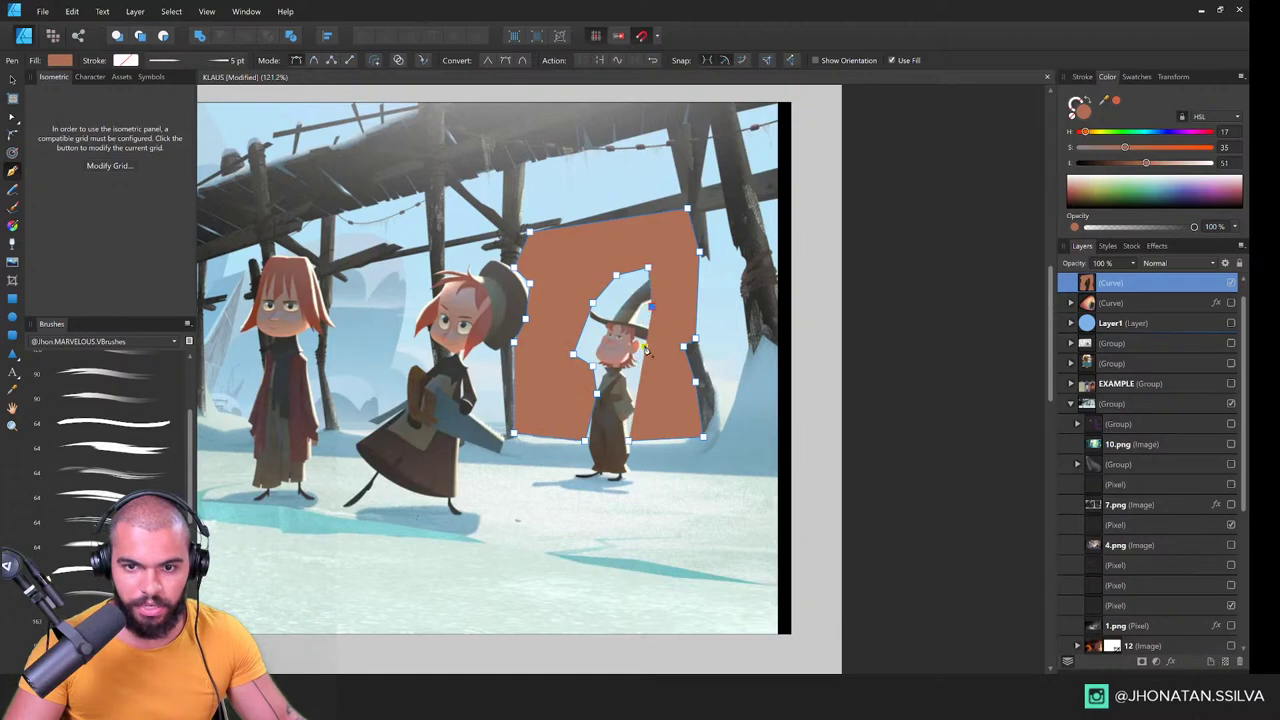
pyautogui.click(651, 342)
pyautogui.click(636, 397)
pyautogui.click(629, 441)
# Step: Try moving and squeezing the negative-space shape horizontally, and return it to its original place and width
pyautogui.hotkey('ctrl', 'space')
pyautogui.moveTo(660, 391); pyautogui.dragTo(619, 367)
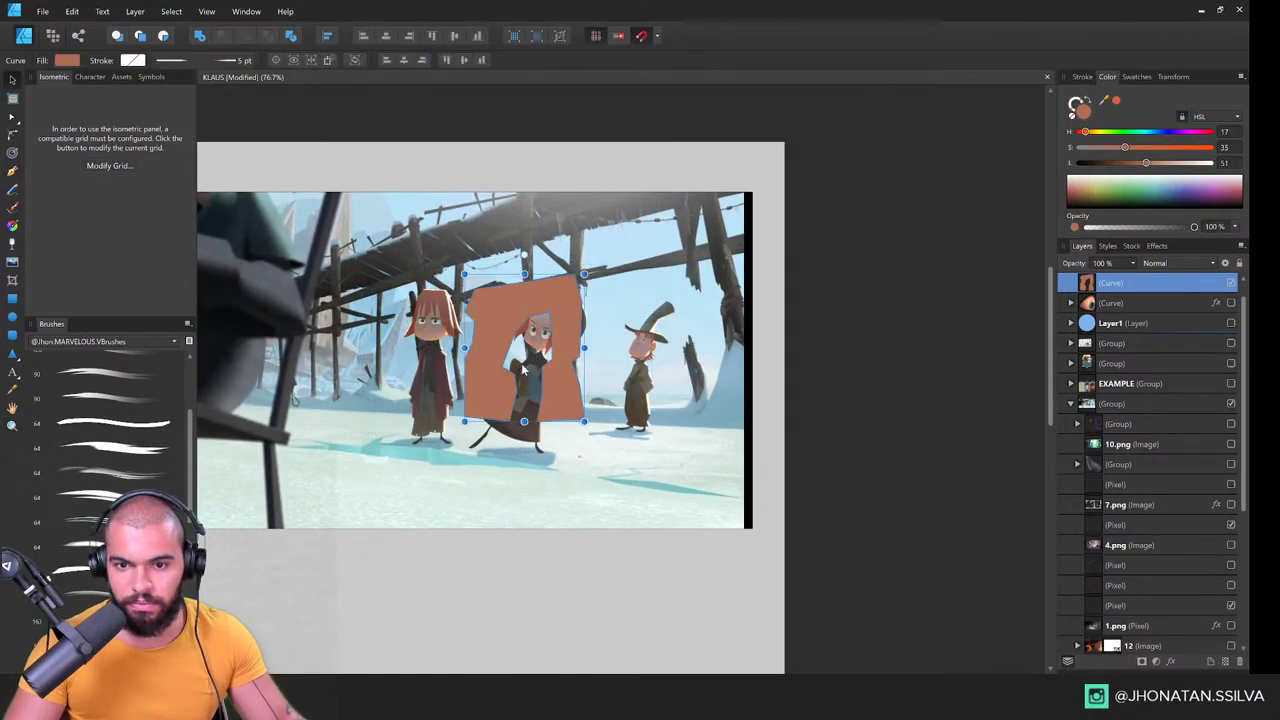
pyautogui.click(596, 345)
pyautogui.press('v')
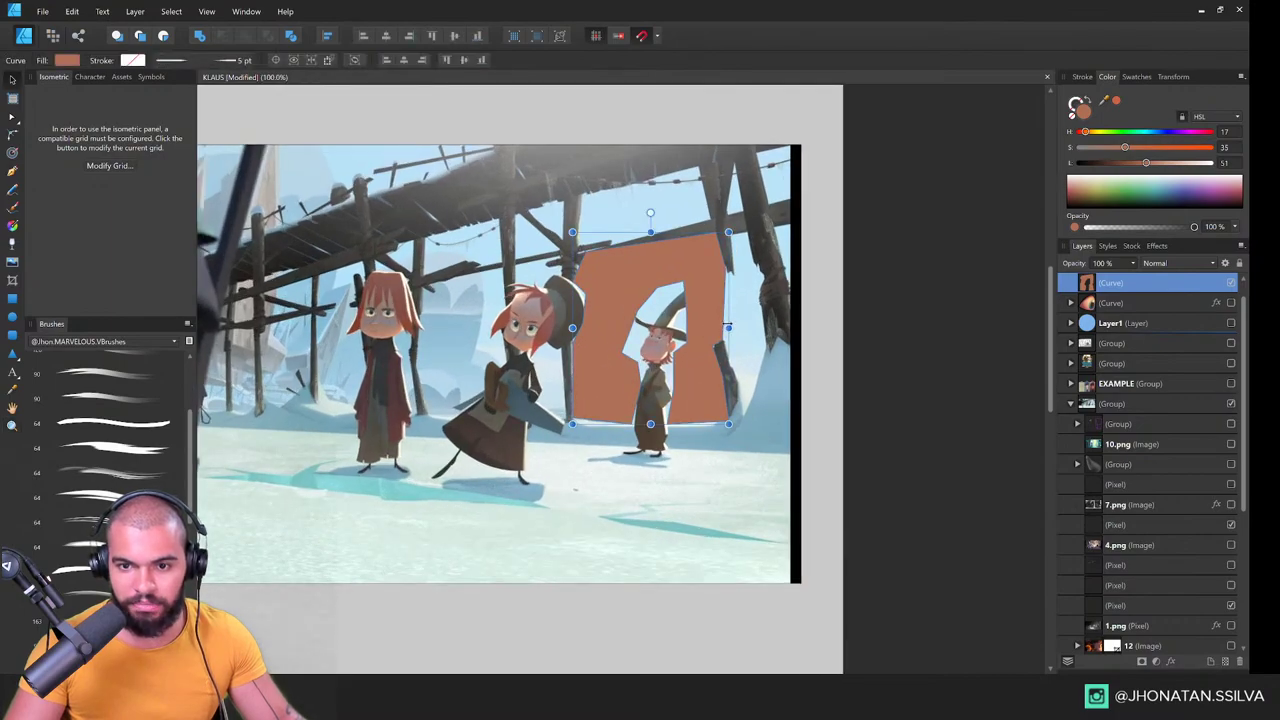
pyautogui.moveTo(726, 325); pyautogui.dragTo(615, 326)
pyautogui.moveTo(605, 337); pyautogui.dragTo(319, 341)
pyautogui.scroll(4, 660, 345)
pyautogui.moveTo(411, 329); pyautogui.dragTo(666, 329)
# Step: Lower the negative-space shape's opacity to 43 % and move its nodes to follow the tall hat and figure more closely
pyautogui.click(1133, 263)
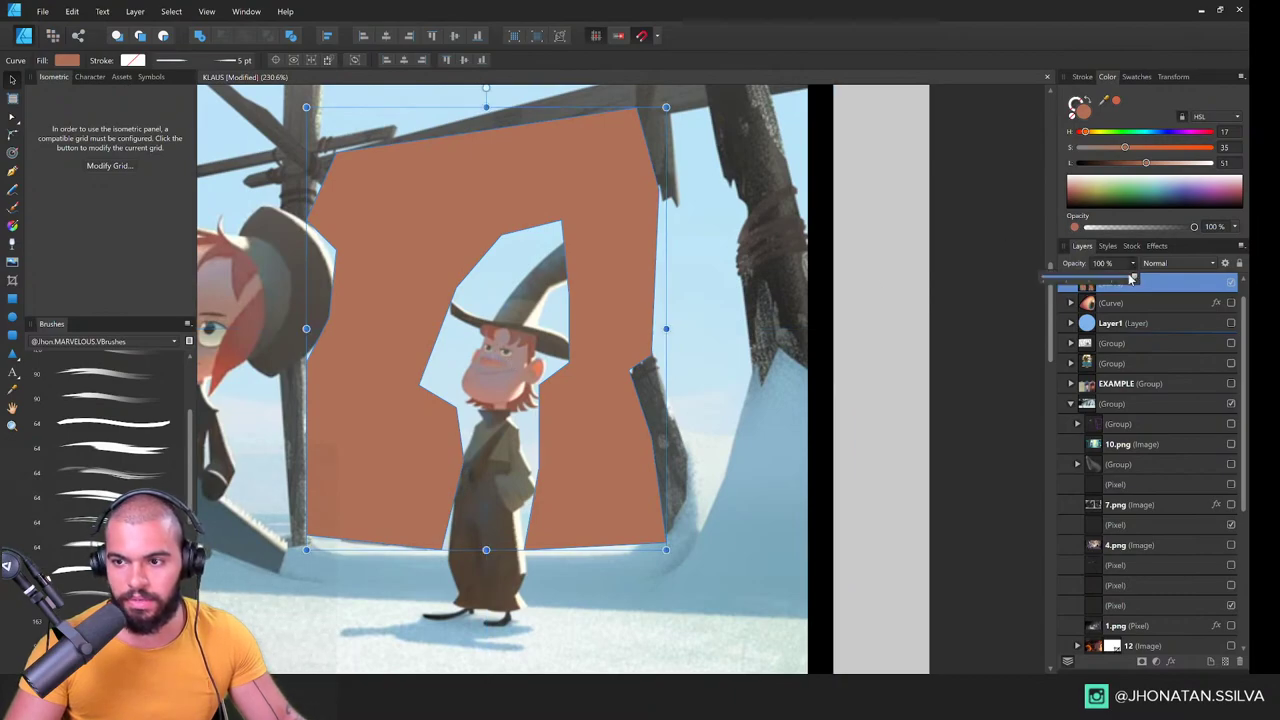
pyautogui.moveTo(1134, 277); pyautogui.dragTo(1082, 278)
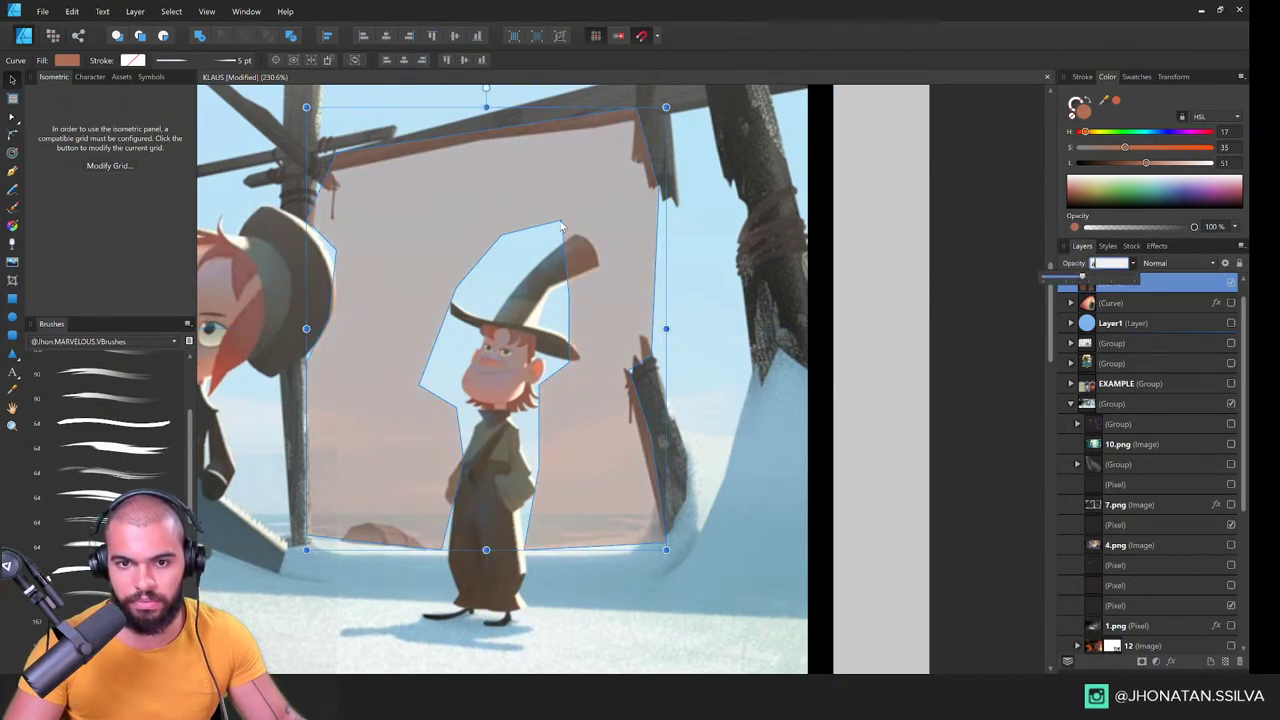
pyautogui.press('a')
pyautogui.moveTo(561, 222)
pyautogui.mouseDown()
pyautogui.moveTo(600, 263)
pyautogui.moveTo(580, 235)
pyautogui.mouseUp()
pyautogui.moveTo(502, 236); pyautogui.dragTo(532, 266)
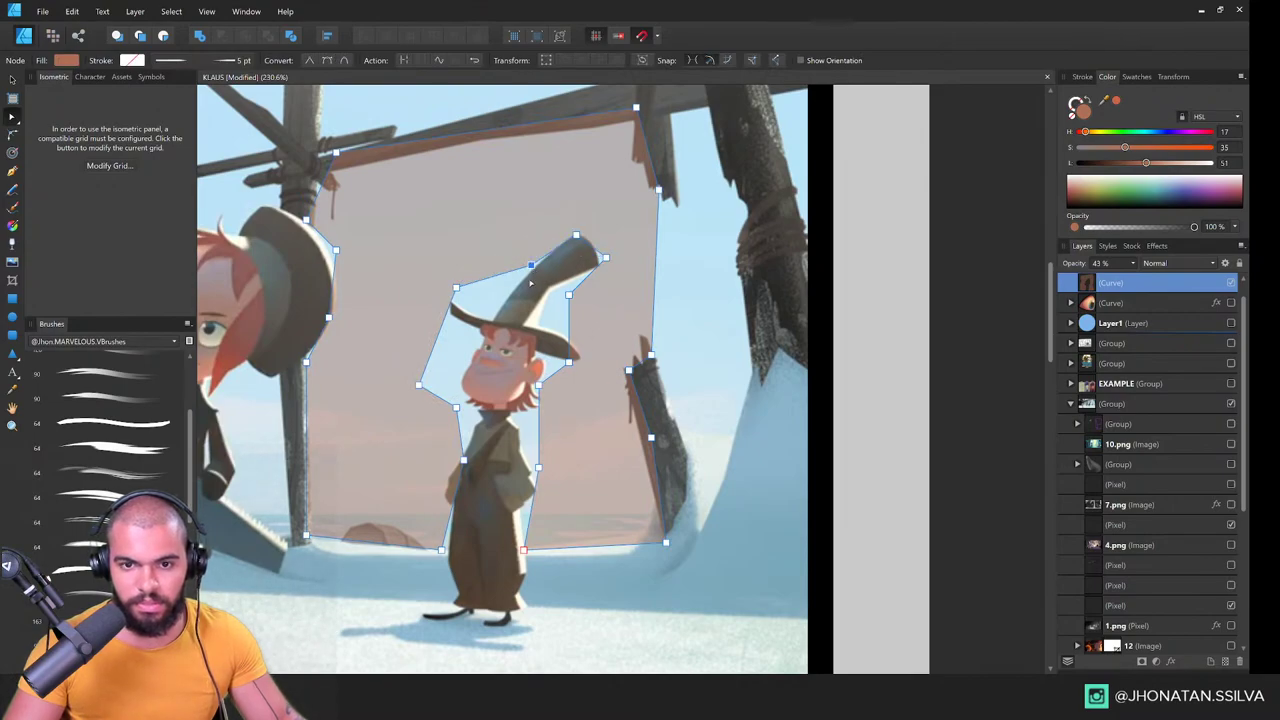
pyautogui.hotkey('ctrl', 'space')
pyautogui.moveTo(612, 275); pyautogui.dragTo(519, 308)
pyautogui.press('a')
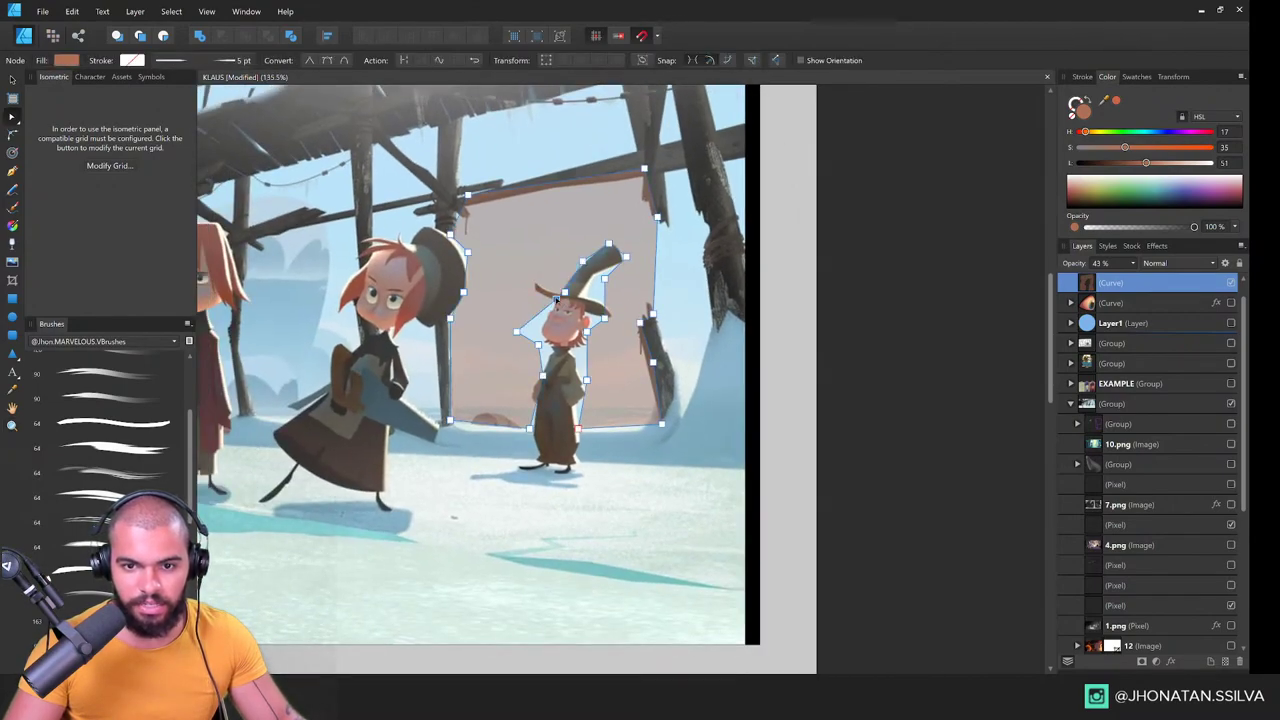
pyautogui.moveTo(517, 336)
pyautogui.mouseDown()
pyautogui.moveTo(548, 307)
pyautogui.moveTo(540, 318)
pyautogui.moveTo(556, 320)
pyautogui.moveTo(397, 336)
pyautogui.moveTo(453, 320)
pyautogui.moveTo(511, 345)
pyautogui.mouseUp()
# Step: Examine the spacing between the characters and the blurred foreground figure's hand, sleeve and cloak
pyautogui.hotkey('ctrl', 'space')
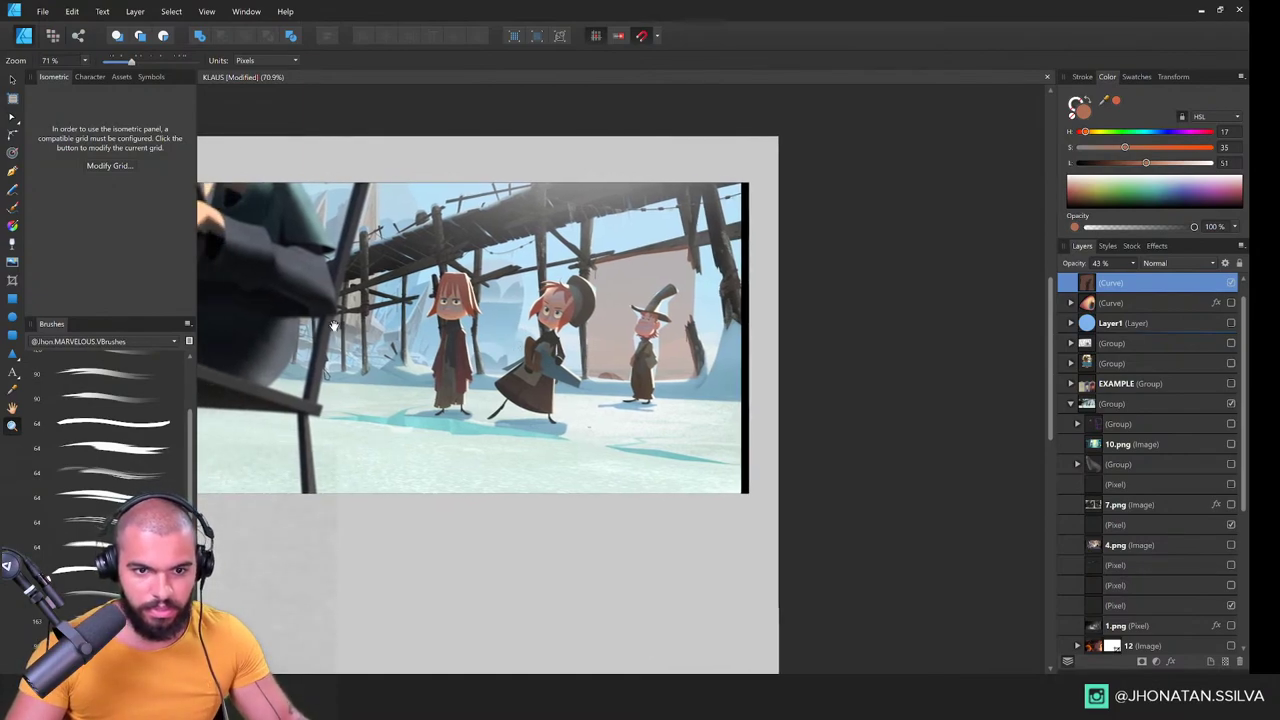
pyautogui.moveTo(334, 326); pyautogui.dragTo(397, 335)
pyautogui.moveTo(604, 312); pyautogui.dragTo(527, 318)
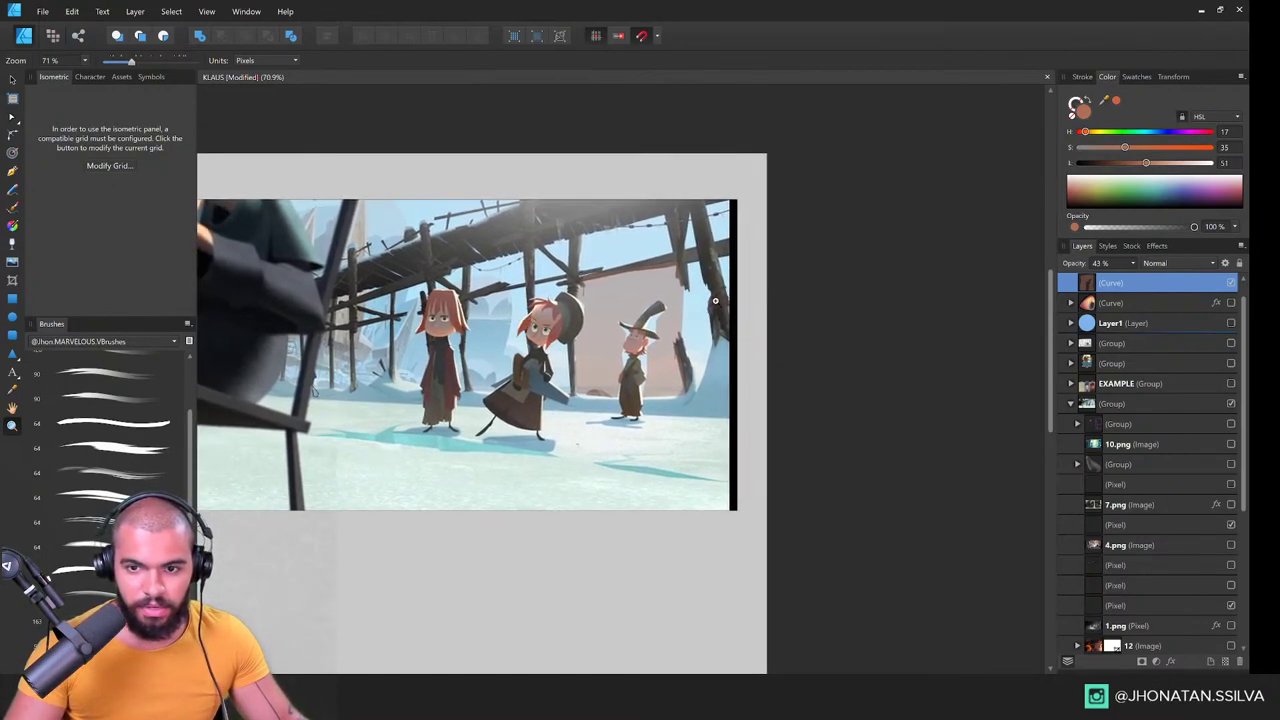
pyautogui.scroll(2, 656, 360)
pyautogui.scroll(-1, 660, 355)
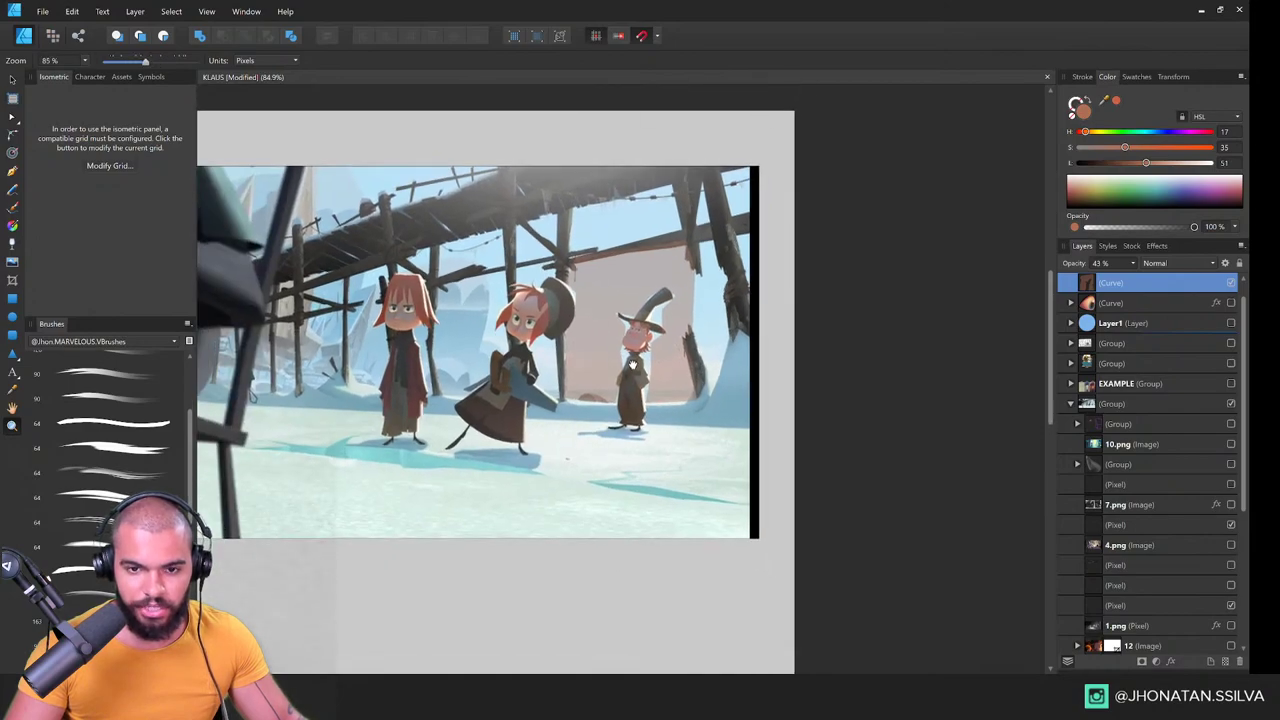
pyautogui.moveTo(527, 370); pyautogui.dragTo(404, 348)
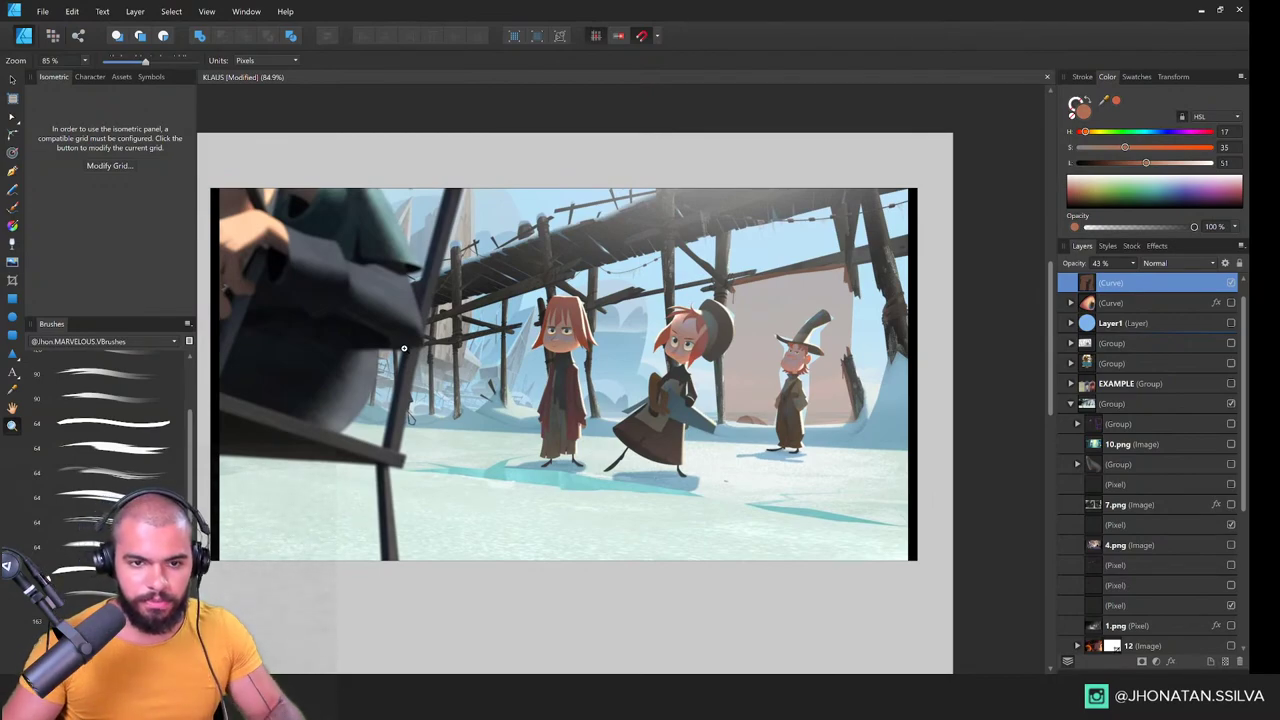
pyautogui.moveTo(321, 320); pyautogui.dragTo(519, 356)
pyautogui.moveTo(417, 308); pyautogui.dragTo(449, 307)
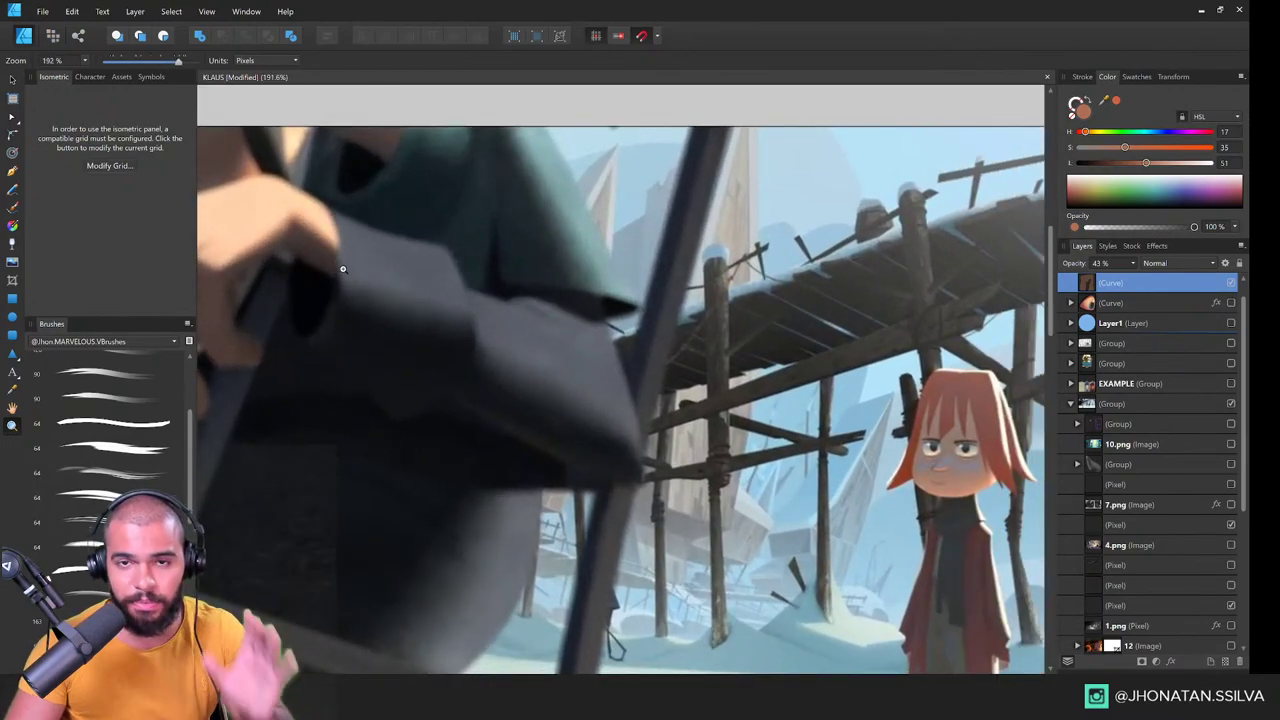
pyautogui.moveTo(342, 268); pyautogui.dragTo(362, 334)
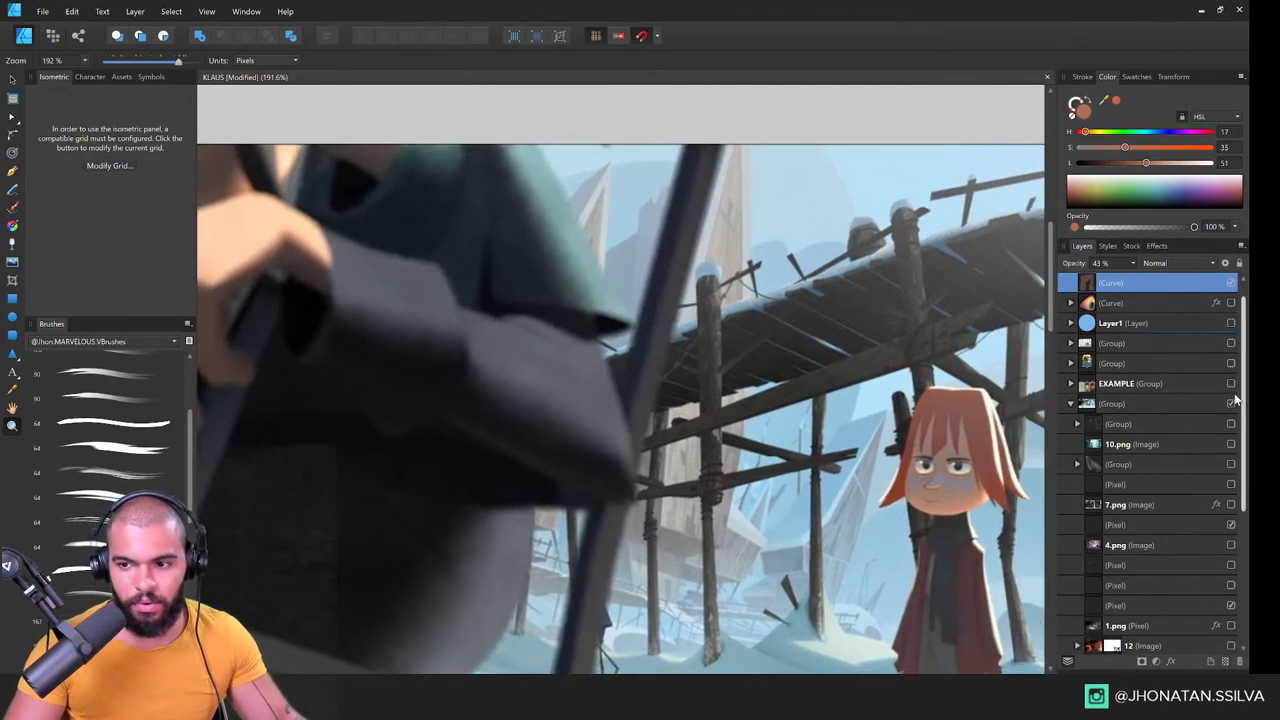
pyautogui.moveTo(463, 337)
pyautogui.mouseDown()
pyautogui.moveTo(488, 350)
pyautogui.moveTo(474, 333)
pyautogui.mouseUp()
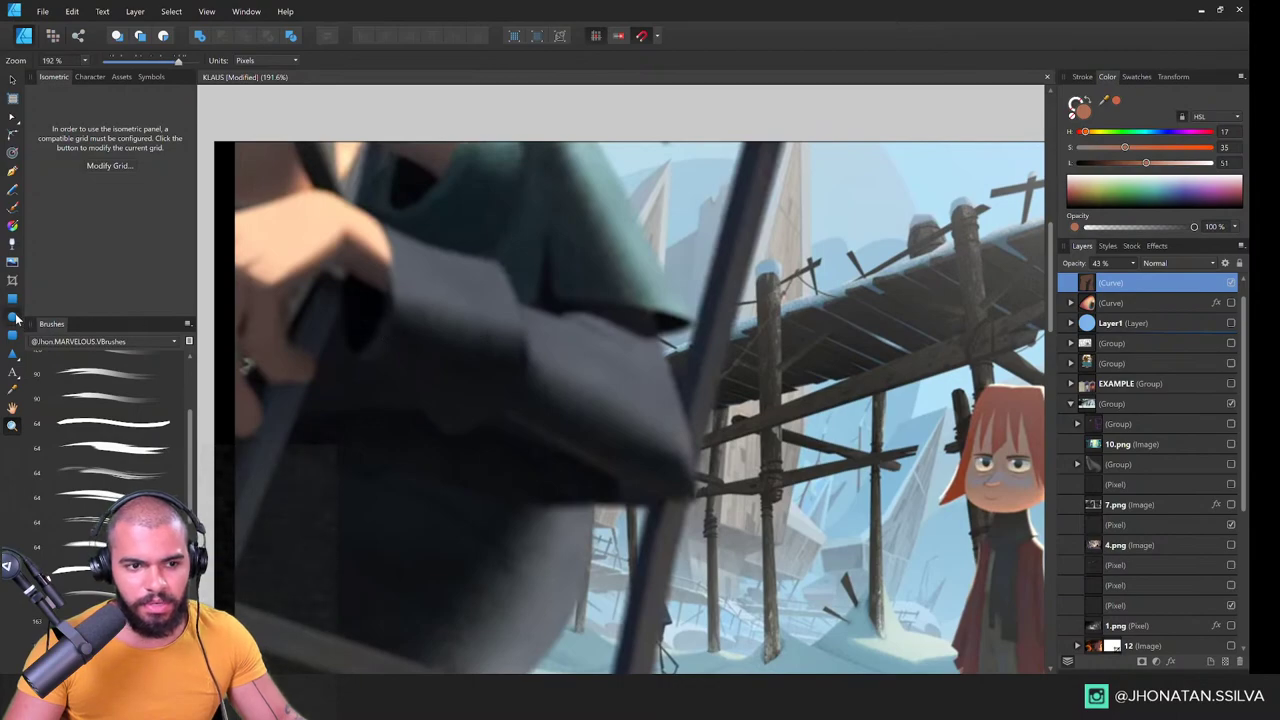
# Step: Draw a narrow upright ellipse over the foreground figure's wrist, filled purple with hue 277 and lightness 56, and blend it with Soft Light
pyautogui.click(412, 317)
pyautogui.click(14, 319)
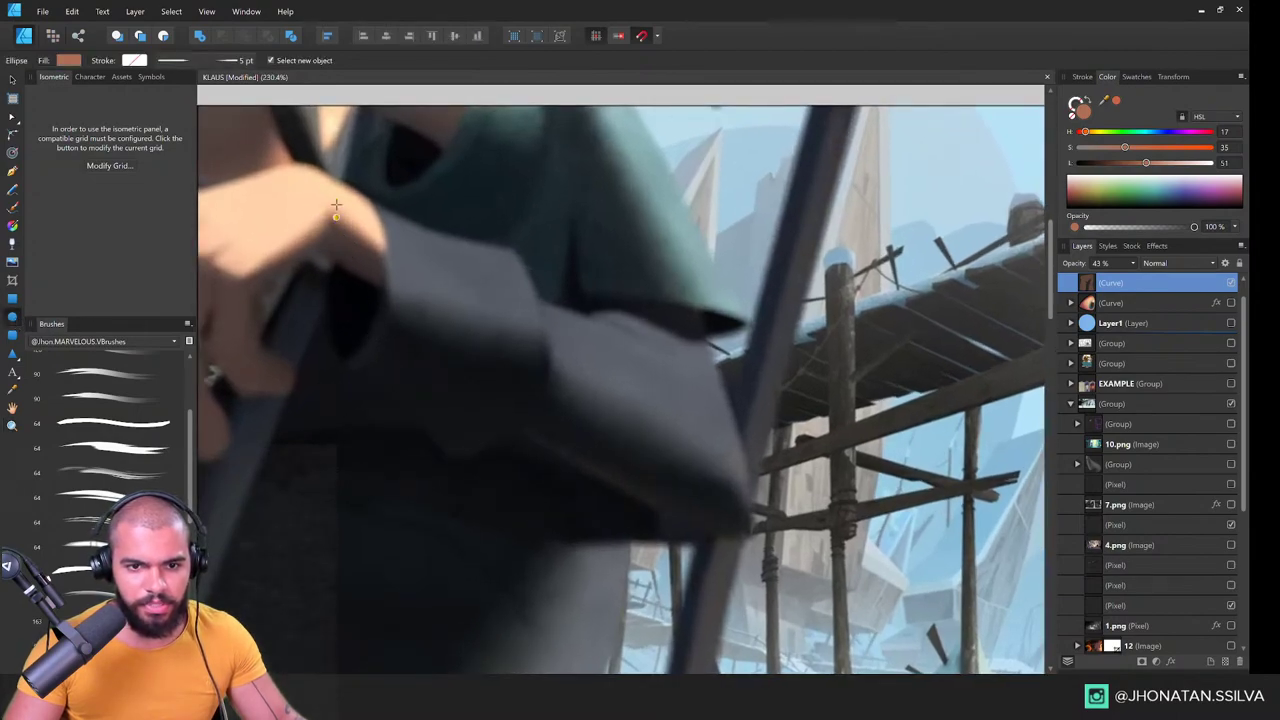
pyautogui.moveTo(336, 205); pyautogui.dragTo(389, 353)
pyautogui.moveTo(1146, 162); pyautogui.dragTo(1181, 132)
pyautogui.click(1152, 132)
pyautogui.click(1153, 163)
pyautogui.click(1175, 263)
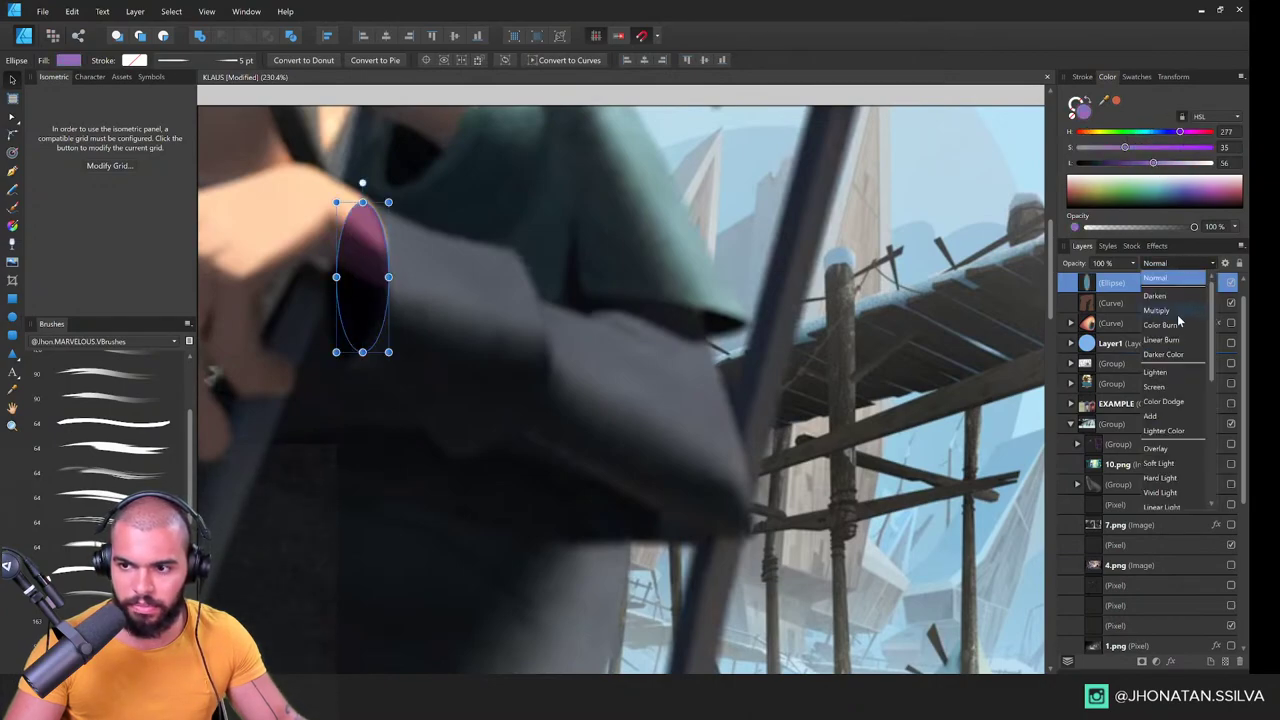
pyautogui.click(1166, 464)
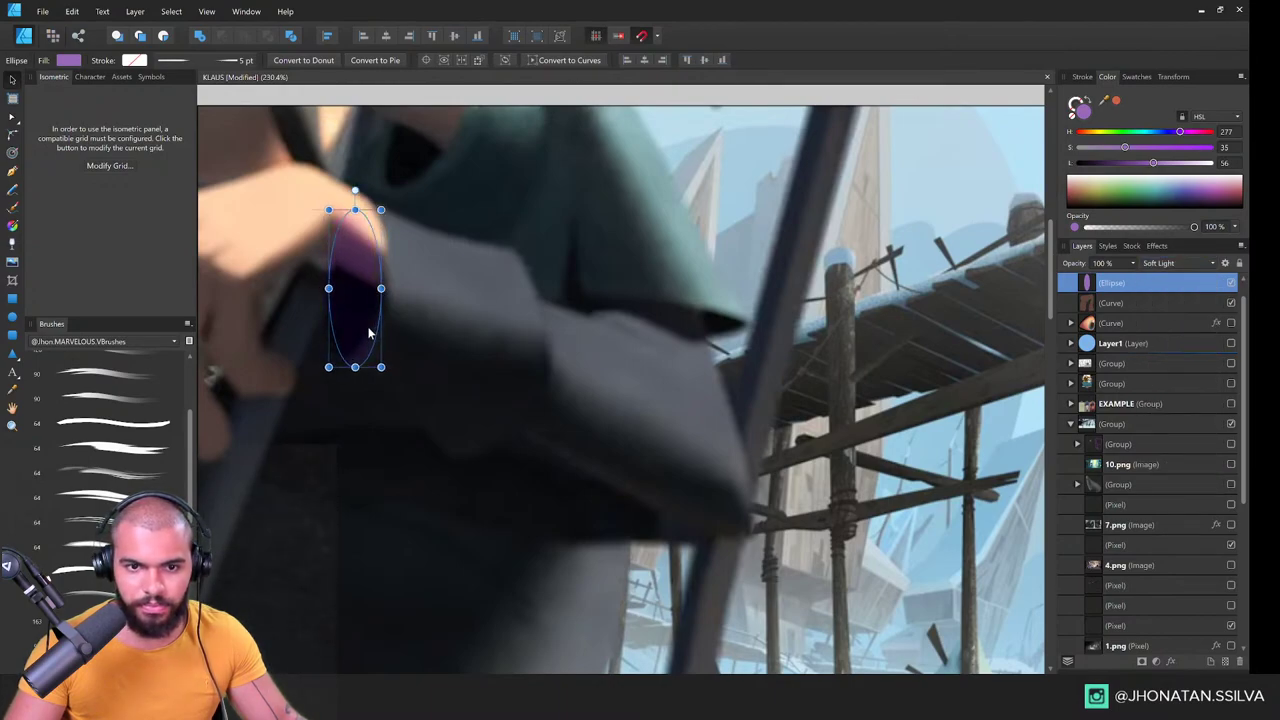
# Step: Duplicate the wrist ellipse onto the middle of the sleeve, enlarging and tilting it to match the cuff's end
pyautogui.moveTo(347, 309); pyautogui.dragTo(468, 394)
pyautogui.moveTo(509, 286); pyautogui.dragTo(497, 238)
pyautogui.moveTo(519, 351); pyautogui.dragTo(531, 347)
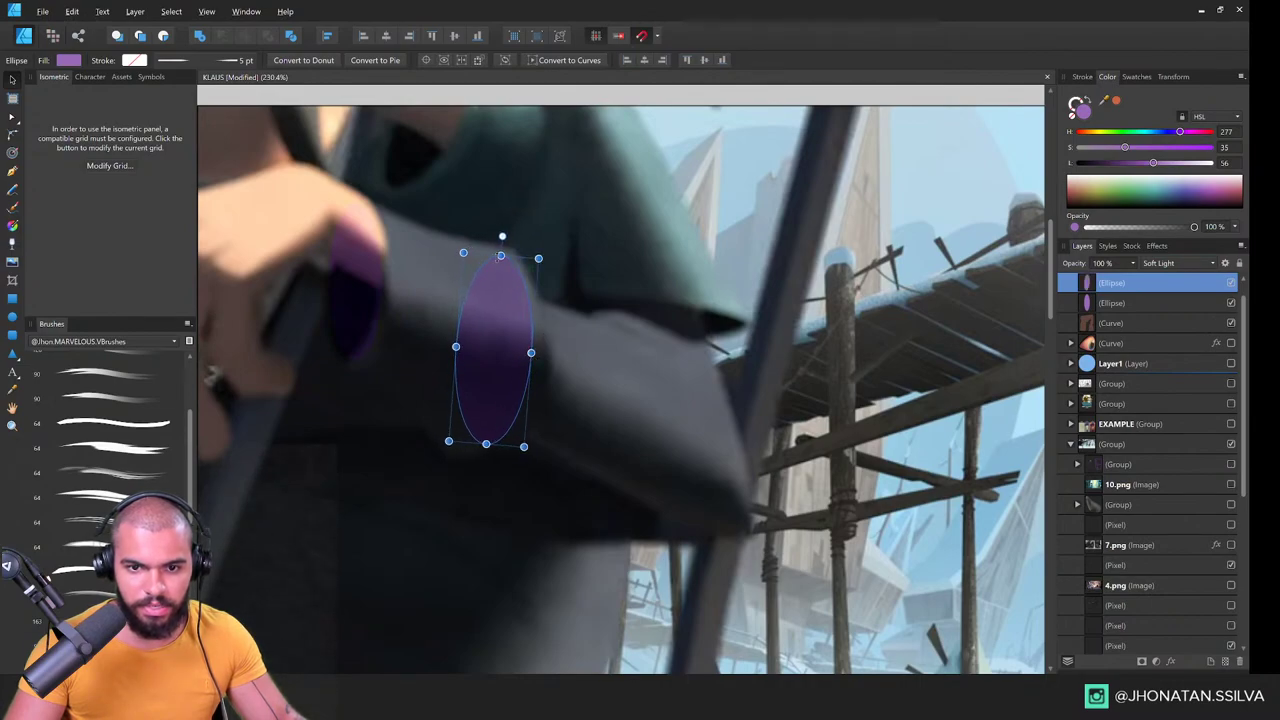
pyautogui.moveTo(500, 254); pyautogui.dragTo(502, 244)
pyautogui.moveTo(486, 444); pyautogui.dragTo(463, 408)
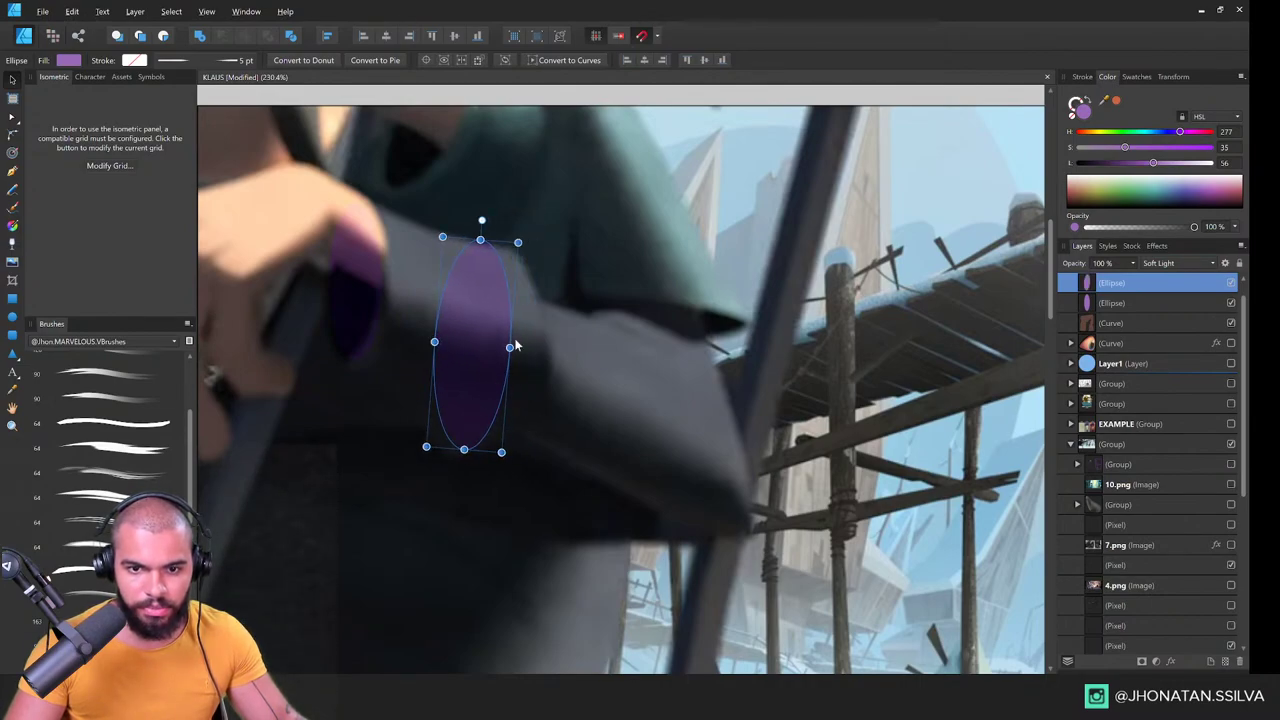
pyautogui.moveTo(511, 346)
pyautogui.mouseDown()
pyautogui.moveTo(545, 351)
pyautogui.moveTo(506, 323)
pyautogui.mouseUp()
# Step: Copy the middle ellipse to the elbow end of the sleeve and scale it down to fit
pyautogui.press('space')
pyautogui.scroll(-1, 560, 363)
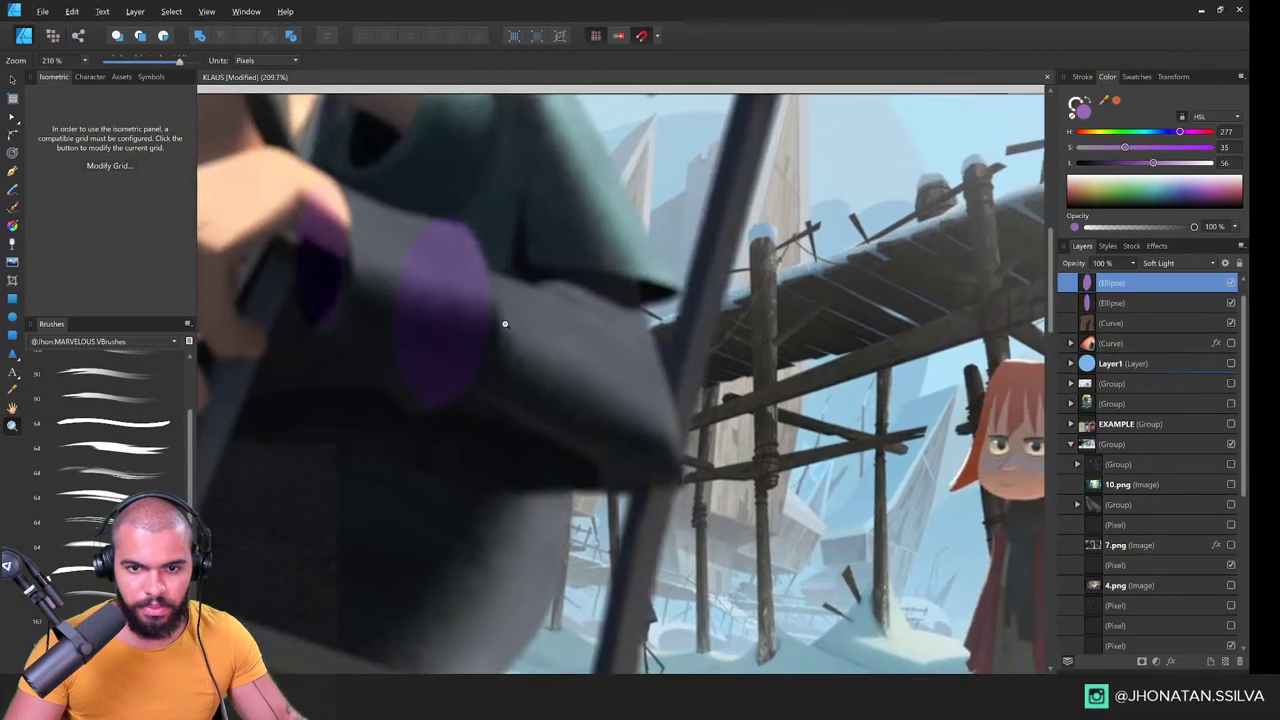
pyautogui.keyDown('ctrl'); pyautogui.moveTo(430, 386); pyautogui.dragTo(670, 421); pyautogui.keyUp('ctrl')
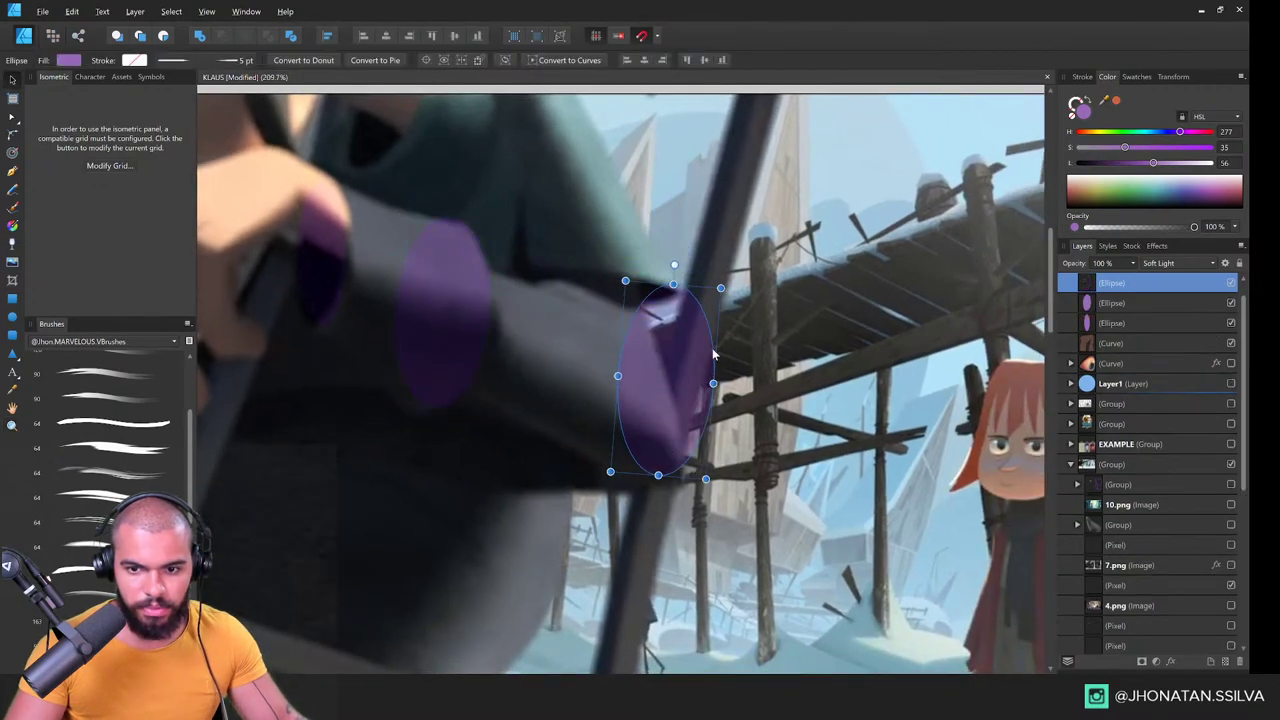
pyautogui.moveTo(720, 289); pyautogui.dragTo(663, 420)
# Step: Draw a closed purple Pen shape over the sleeve between the middle and elbow ellipses, following its outer contour
pyautogui.press('p')
pyautogui.click(557, 278)
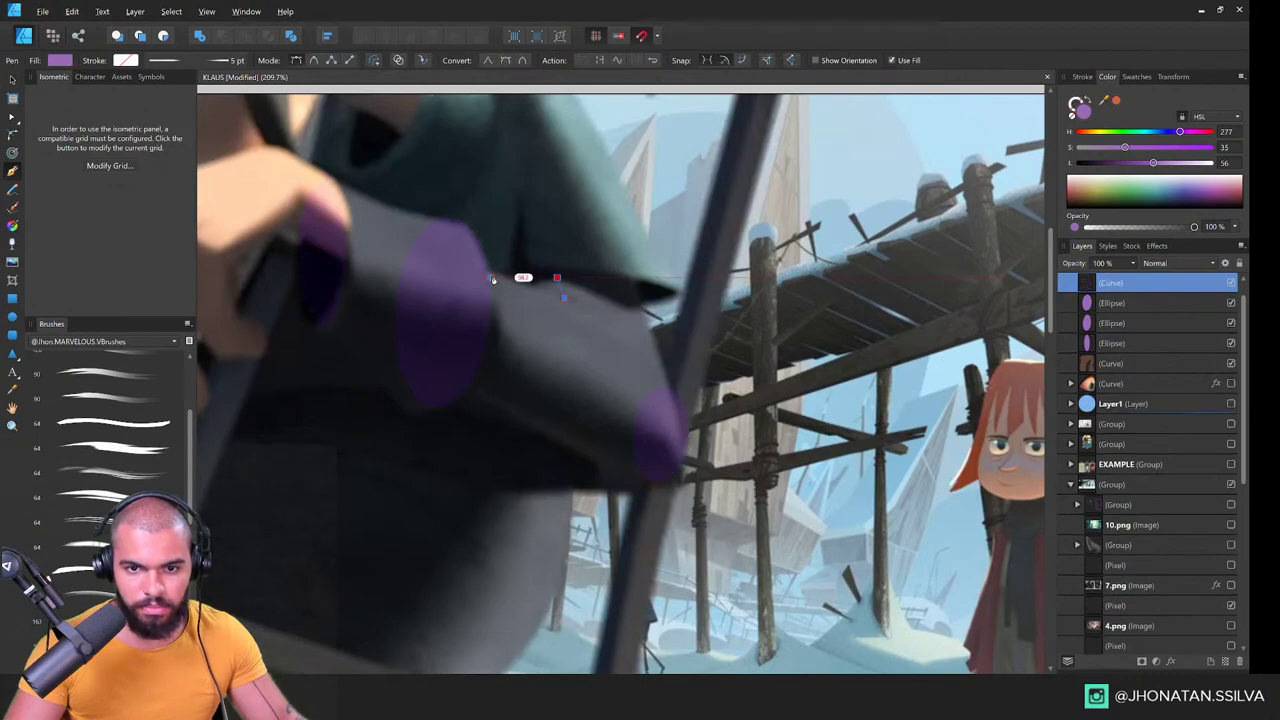
pyautogui.click(490, 277)
pyautogui.click(468, 385)
pyautogui.click(666, 482)
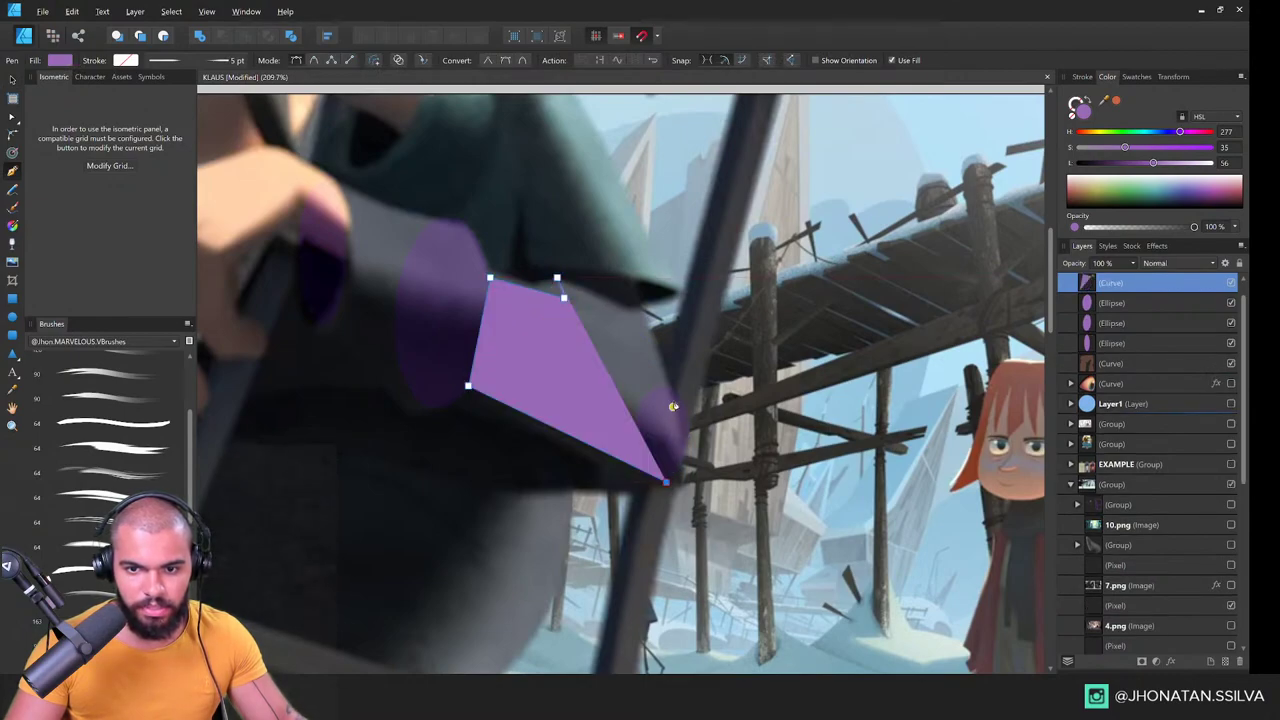
pyautogui.click(680, 384)
pyautogui.click(646, 299)
pyautogui.click(557, 278)
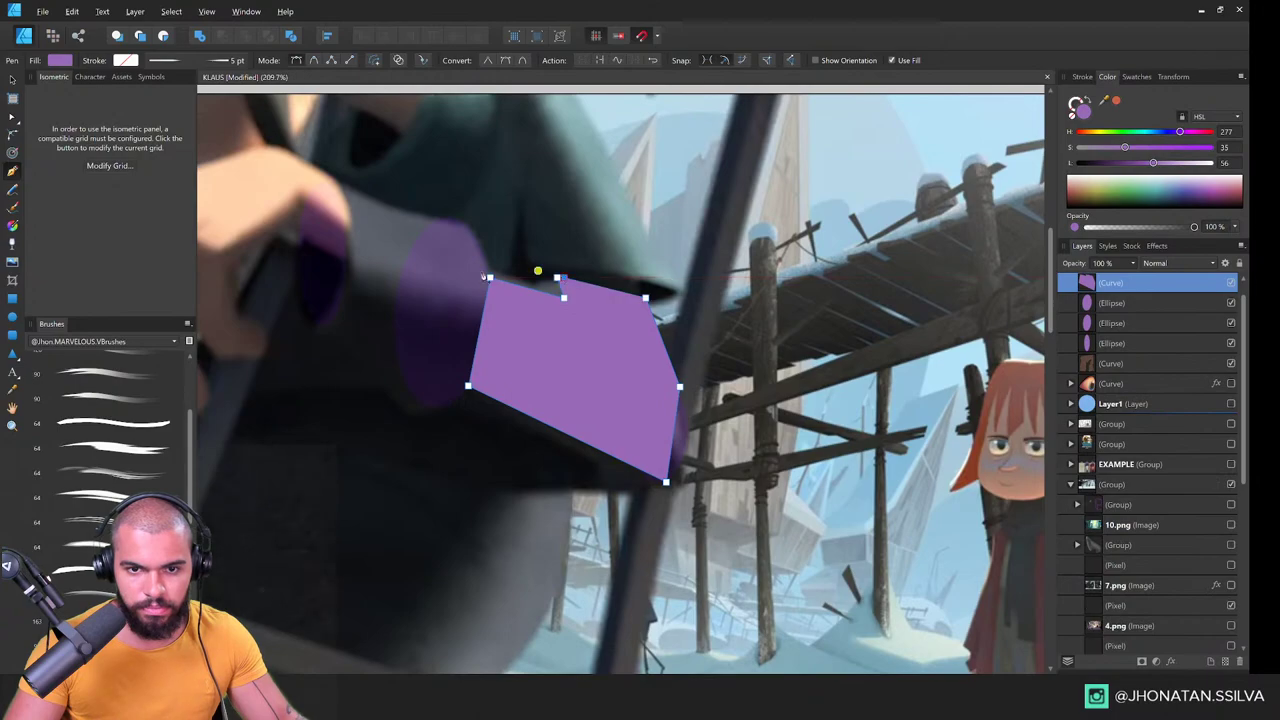
# Step: Draw a closed purple Pen shape over the cuff from the wrist to the middle ellipse, and curve its far edge
pyautogui.moveTo(437, 267); pyautogui.dragTo(521, 297)
pyautogui.keyDown('ctrl'); pyautogui.click(521, 297); pyautogui.keyUp('ctrl')
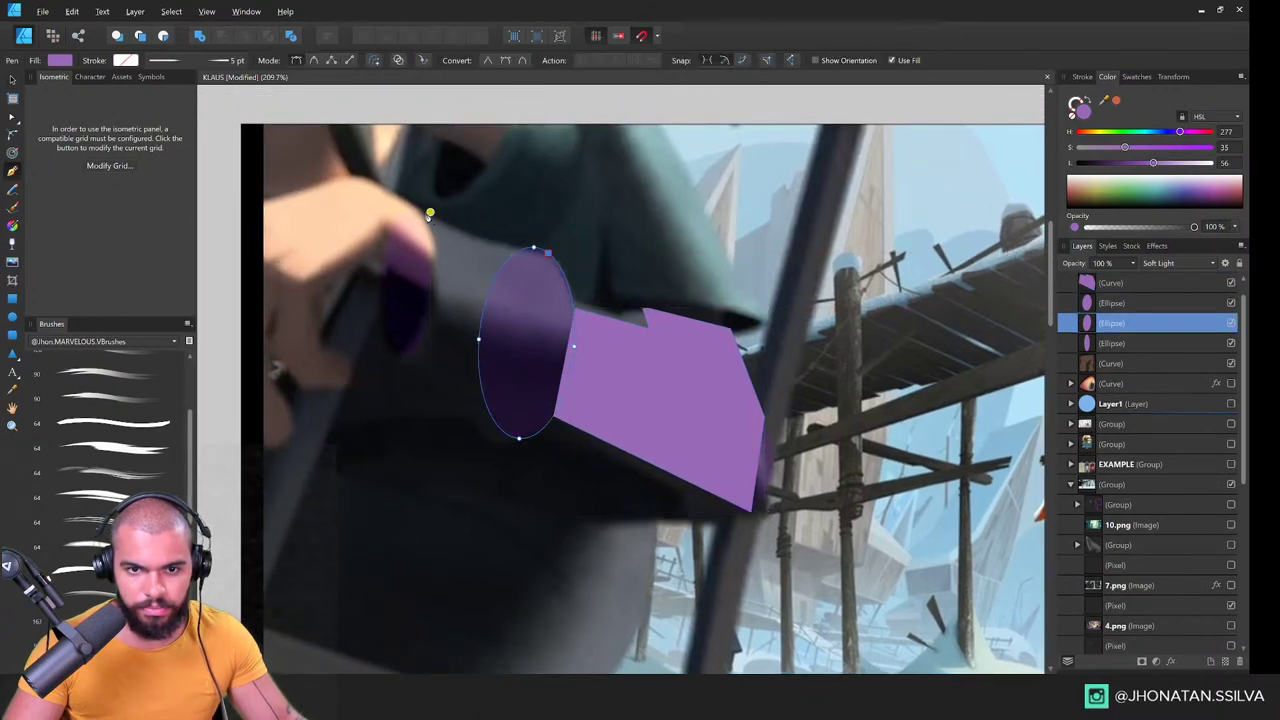
pyautogui.click(424, 213)
pyautogui.click(397, 366)
pyautogui.click(497, 443)
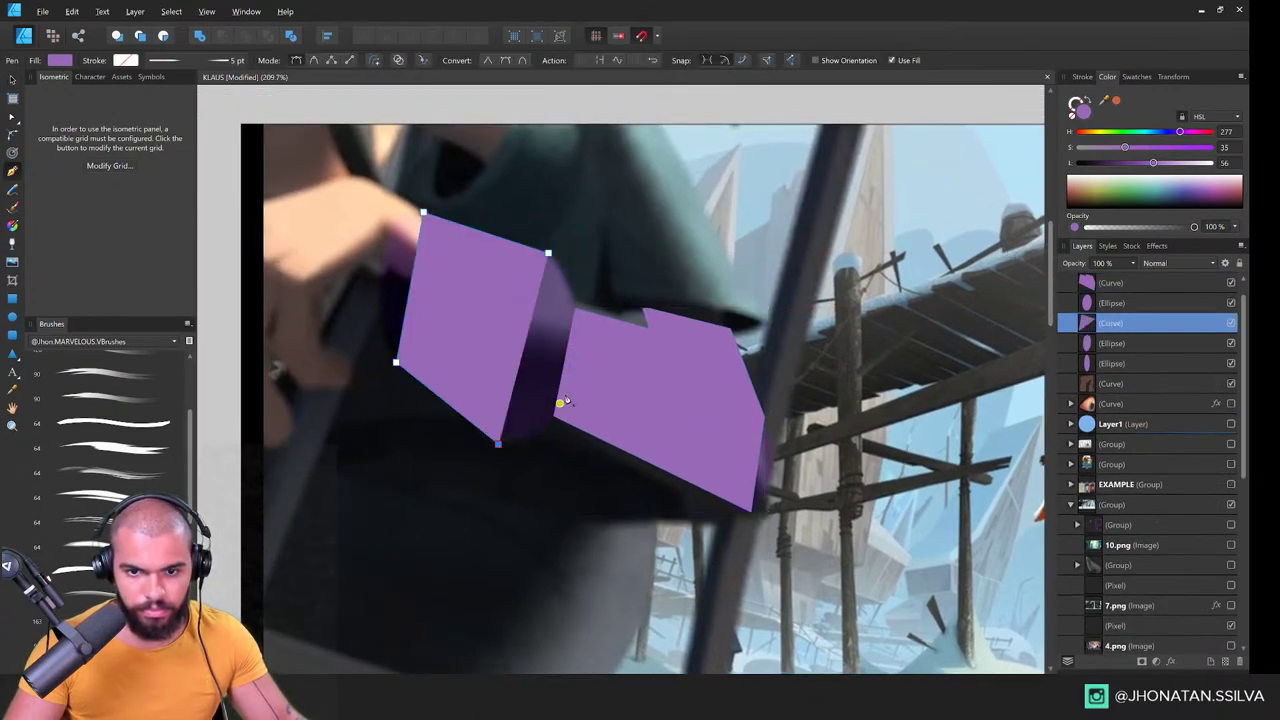
pyautogui.click(567, 398)
pyautogui.press('a')
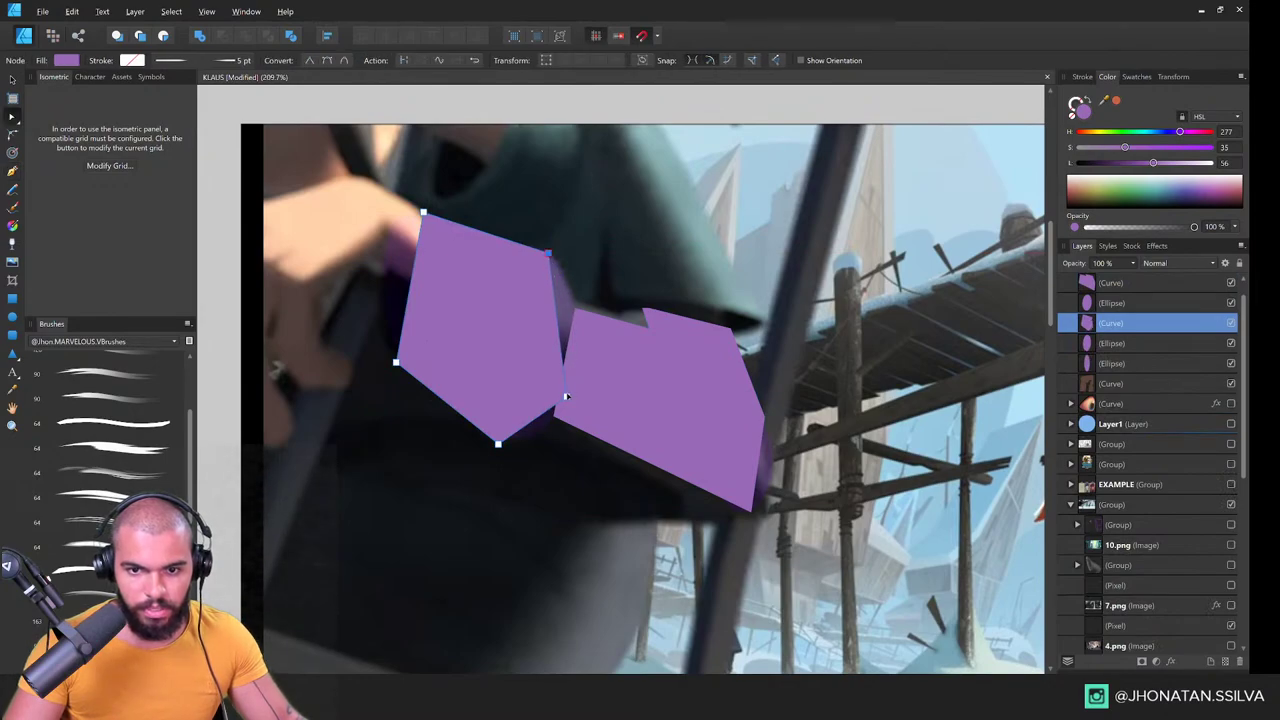
pyautogui.moveTo(566, 397); pyautogui.dragTo(561, 377)
pyautogui.rightClick(562, 376)
pyautogui.click(590, 400)
# Step: Send the purple cuff shape behind the ellipses in the stacking order
pyautogui.press('z')
pyautogui.moveTo(641, 370); pyautogui.dragTo(564, 370)
pyautogui.hotkey('ctrl', '[')
pyautogui.hotkey('ctrl', '[')
# Step: Set the wrist ellipse's blend mode to Normal and darken its fill to lightness 38
pyautogui.press('m')
pyautogui.moveTo(415, 232); pyautogui.dragTo(457, 357)
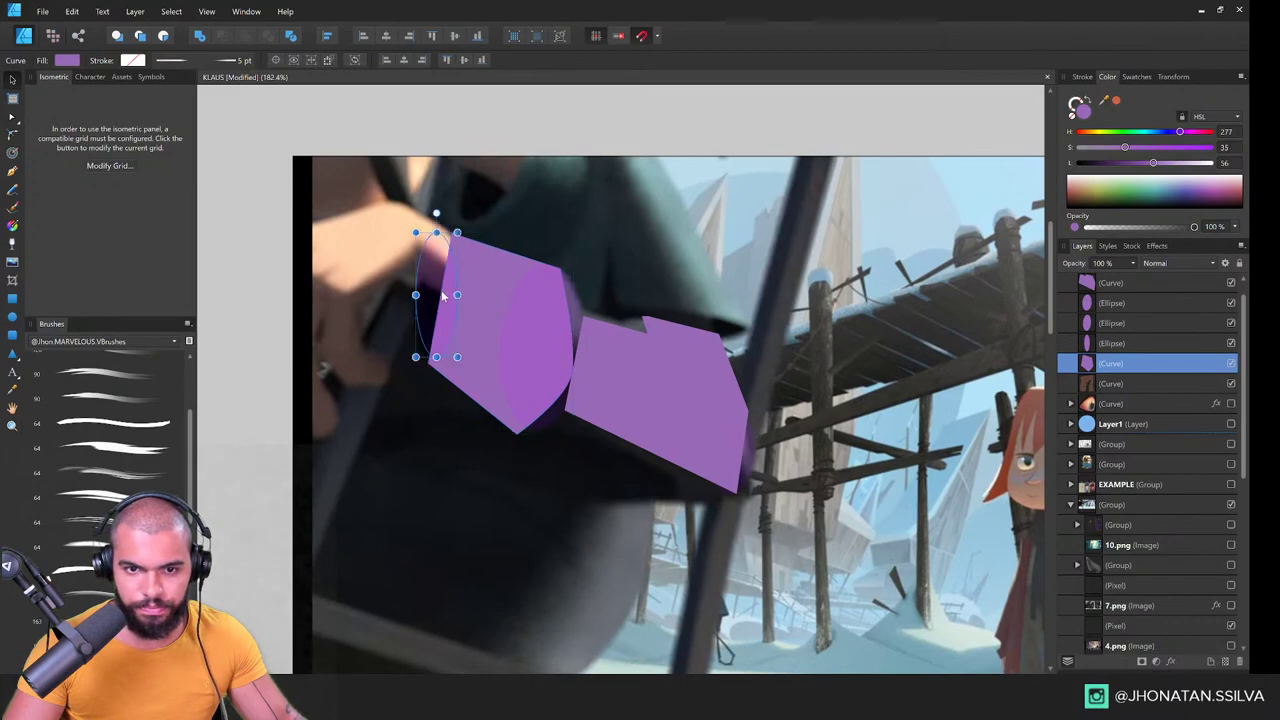
pyautogui.click(1170, 262)
pyautogui.scroll(4, 1169, 280)
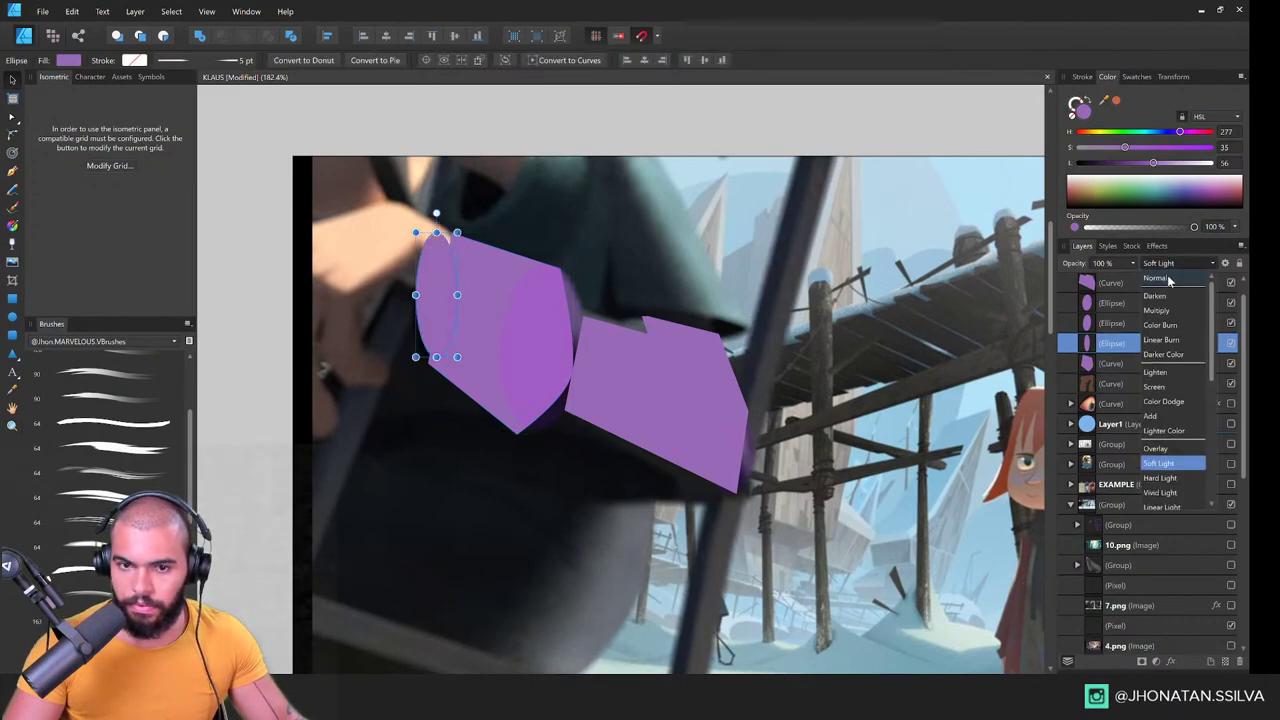
pyautogui.click(1168, 280)
pyautogui.click(1168, 267)
pyautogui.click(1168, 280)
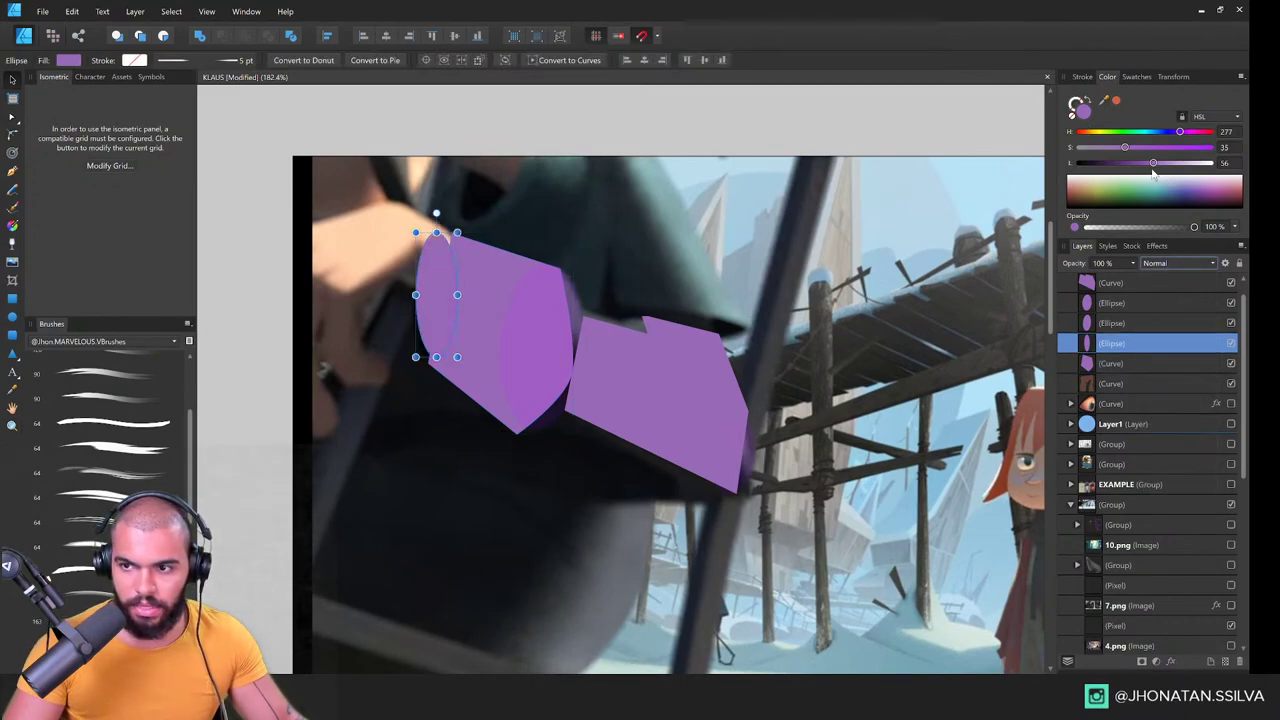
pyautogui.moveTo(1153, 168); pyautogui.dragTo(1128, 164)
pyautogui.scroll(3, 460, 290)
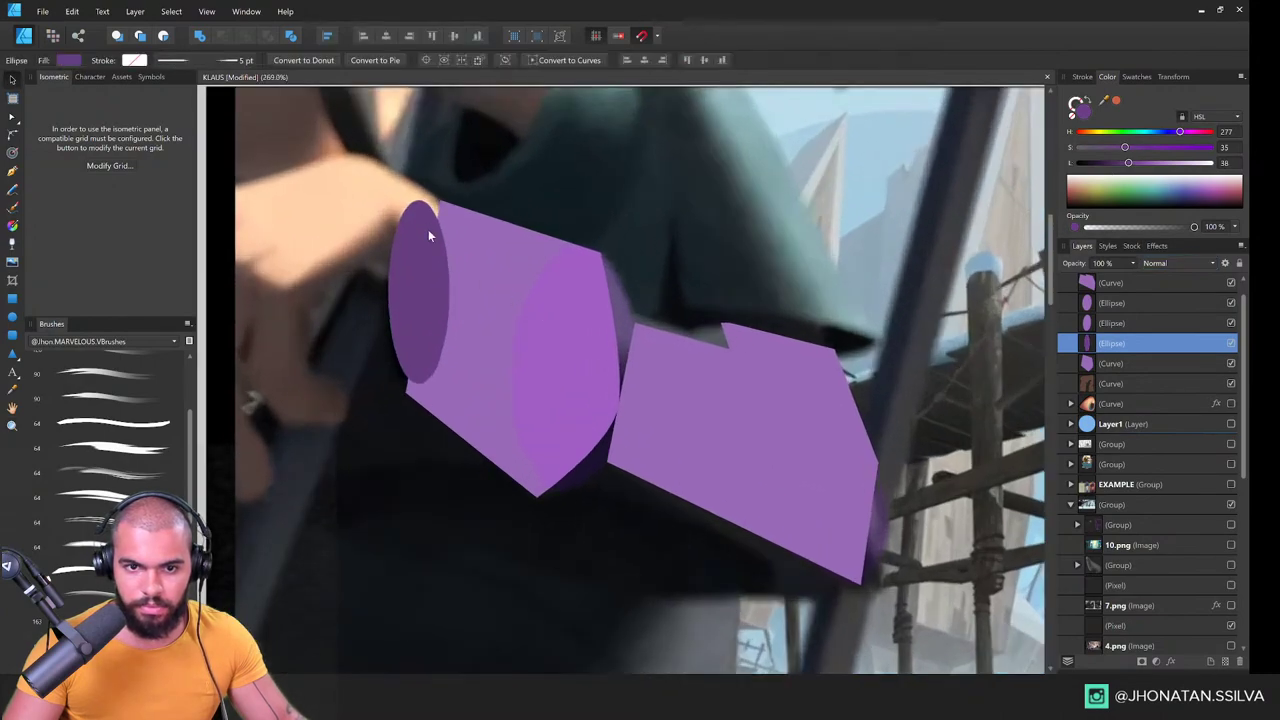
# Step: Set the cuff shape's blend mode to Multiply
pyautogui.click(511, 267)
pyautogui.scroll(-2, 511, 267)
pyautogui.scroll(1, 547, 299)
pyautogui.click(1175, 263)
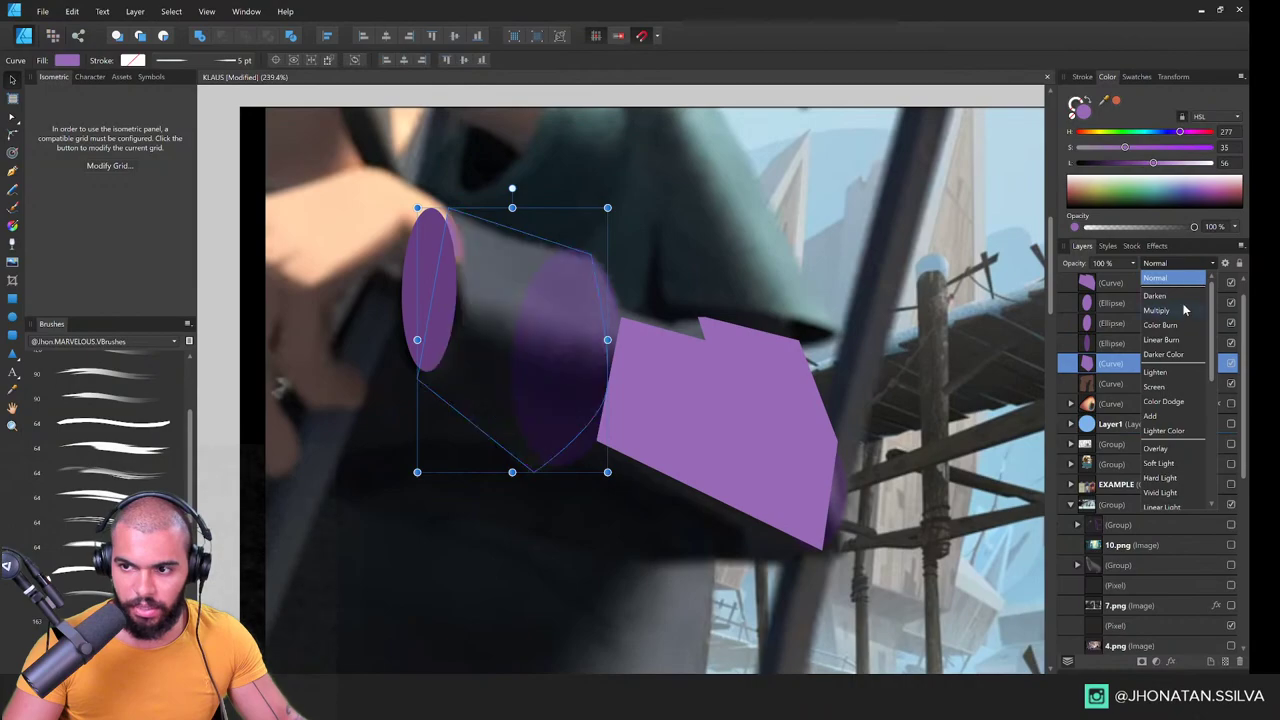
pyautogui.click(1178, 311)
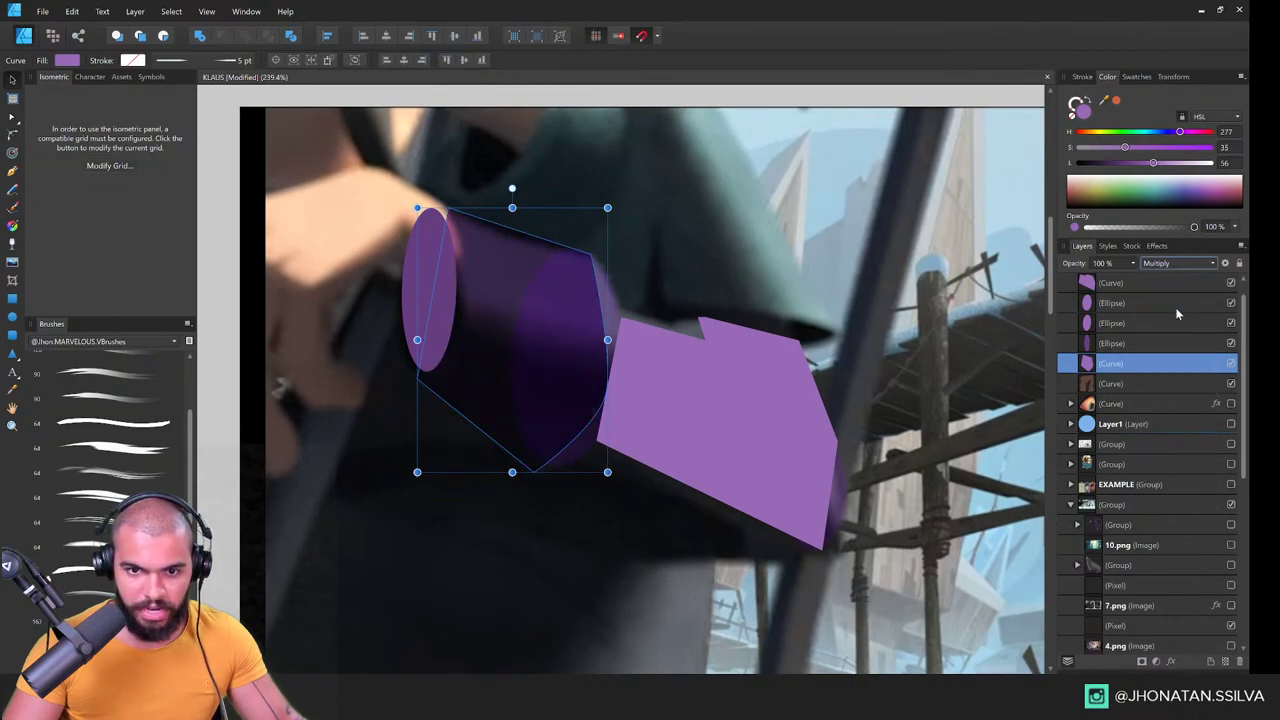
# Step: Darken the wrist ellipse's fill further to lightness 19
pyautogui.scroll(-3, 391, 317)
pyautogui.scroll(1, 514, 291)
pyautogui.click(422, 254)
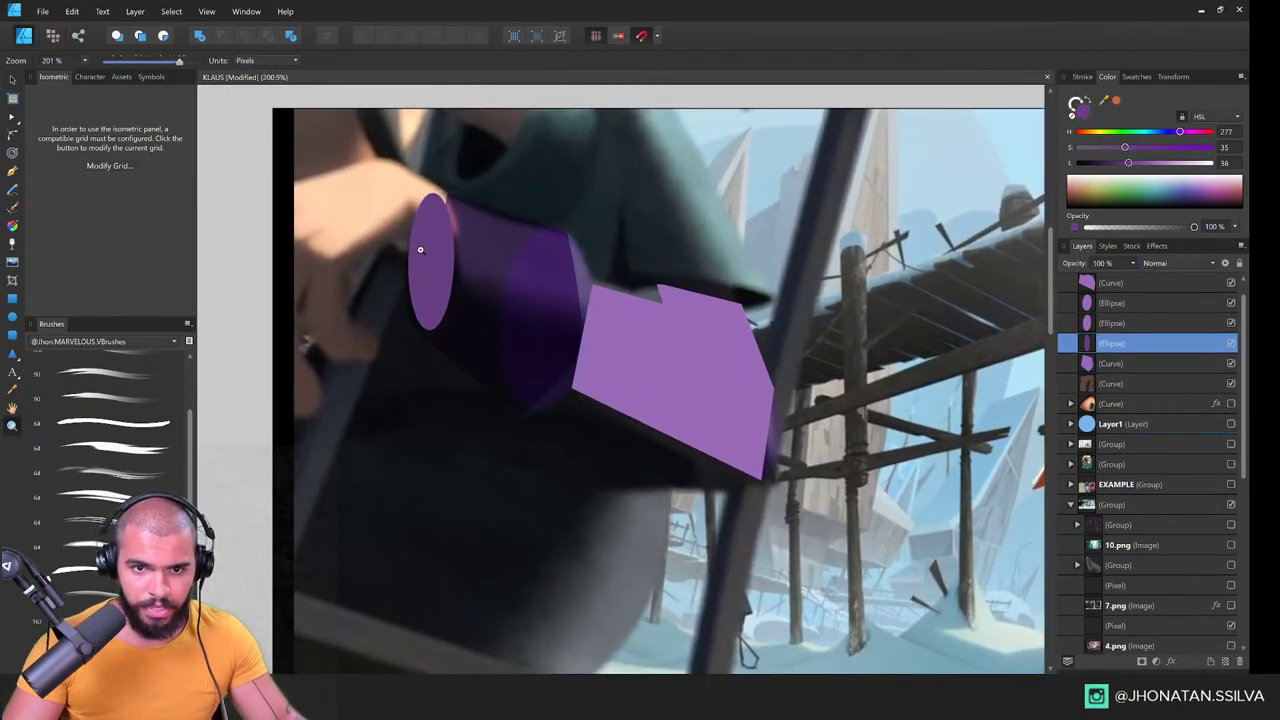
pyautogui.moveTo(420, 250); pyautogui.dragTo(485, 298)
pyautogui.moveTo(1128, 163)
pyautogui.mouseDown()
pyautogui.moveTo(1089, 163)
pyautogui.moveTo(1103, 163)
pyautogui.mouseUp()
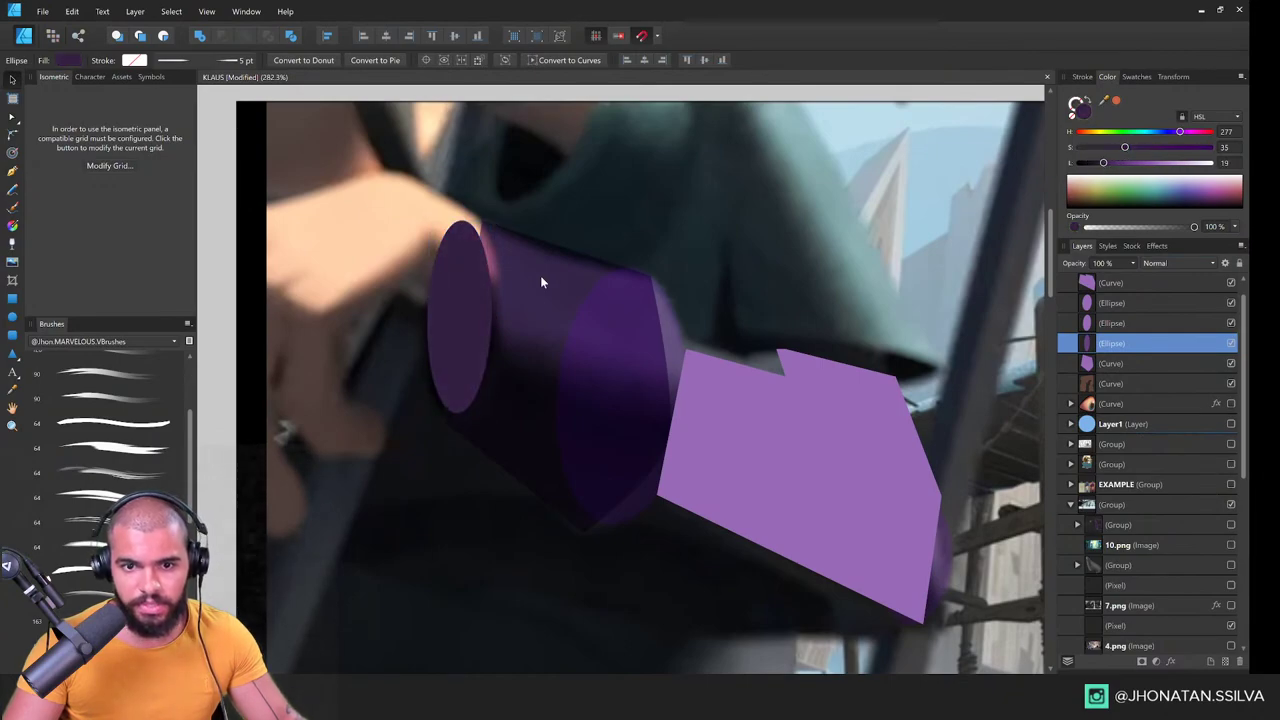
# Step: Widen and slightly tilt the dark wrist ellipse so it reads as the open end of the cuff cylinder
pyautogui.moveTo(481, 312); pyautogui.dragTo(557, 340)
pyautogui.hotkey('ctrl', 'z')
pyautogui.moveTo(430, 325); pyautogui.dragTo(475, 346)
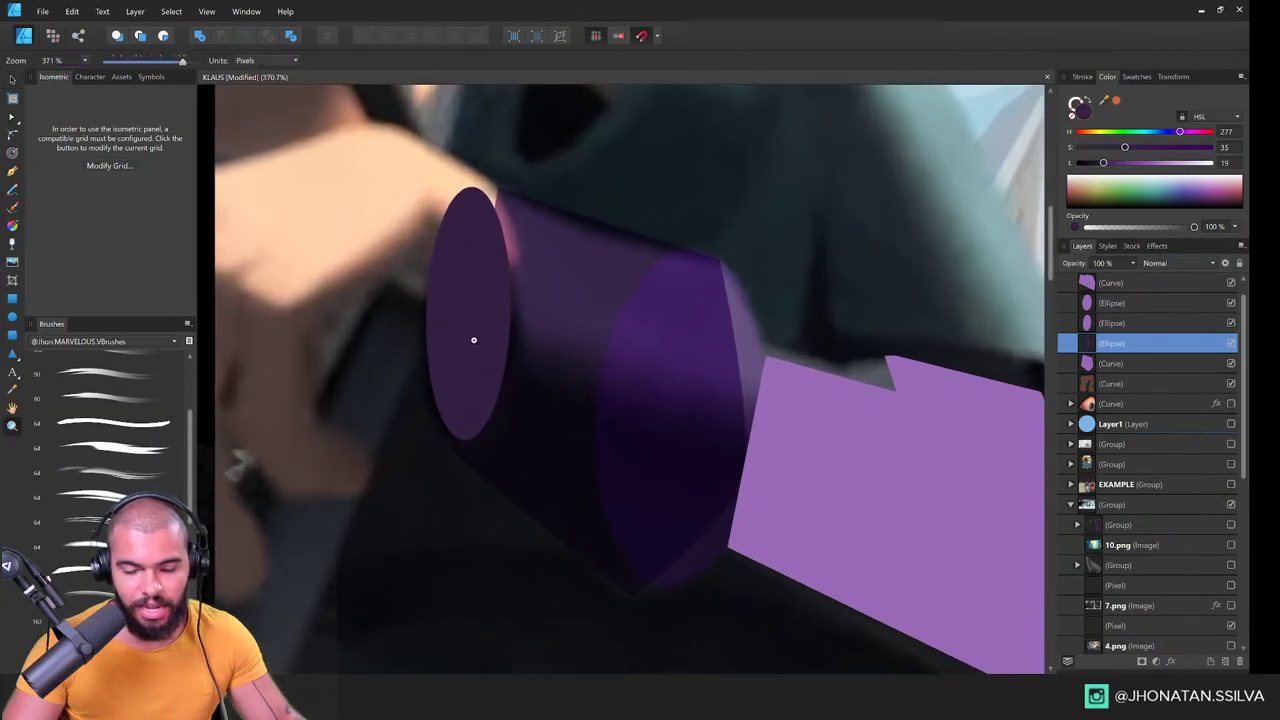
pyautogui.scroll(-2, 474, 340)
pyautogui.press('v')
pyautogui.click(588, 345)
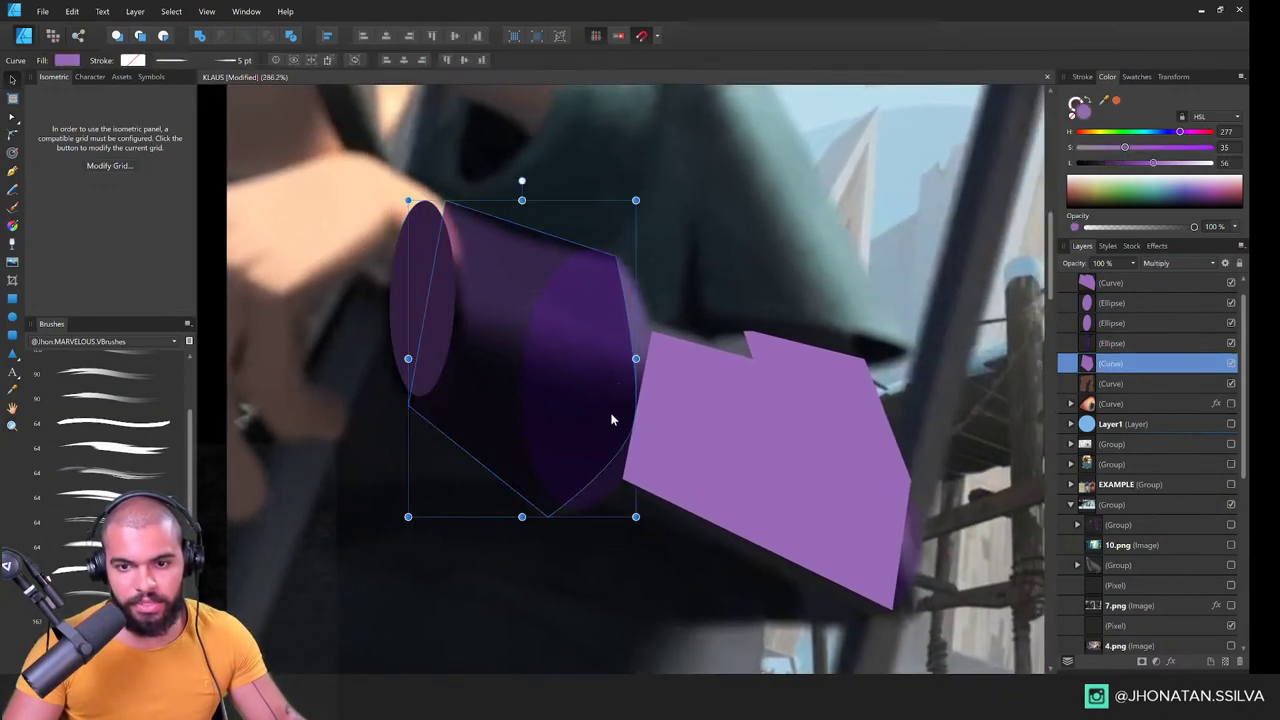
pyautogui.click(606, 437)
pyautogui.moveTo(603, 443); pyautogui.dragTo(589, 444)
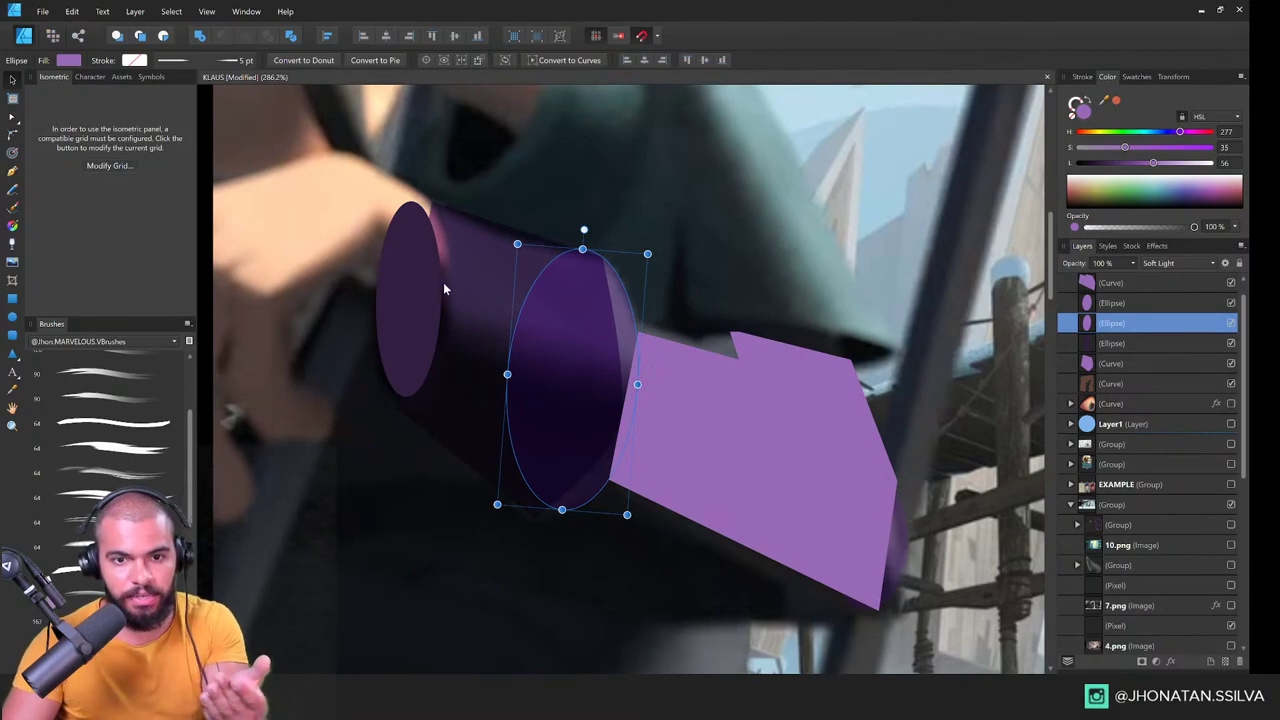
pyautogui.click(421, 298)
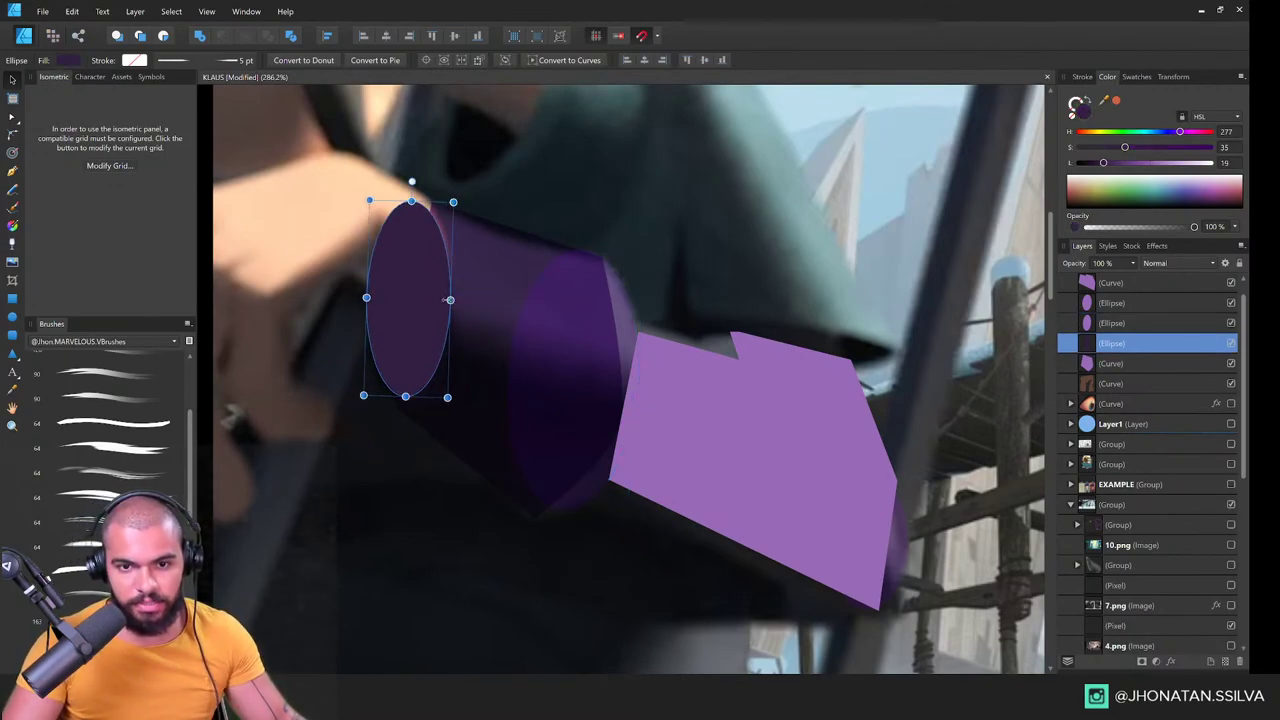
# Step: Merge the middle ellipse with the cuff shape using Add, and pull the lower corner node up onto the contour
pyautogui.click(571, 368)
pyautogui.keyDown('shift'); pyautogui.click(478, 306); pyautogui.keyUp('shift')
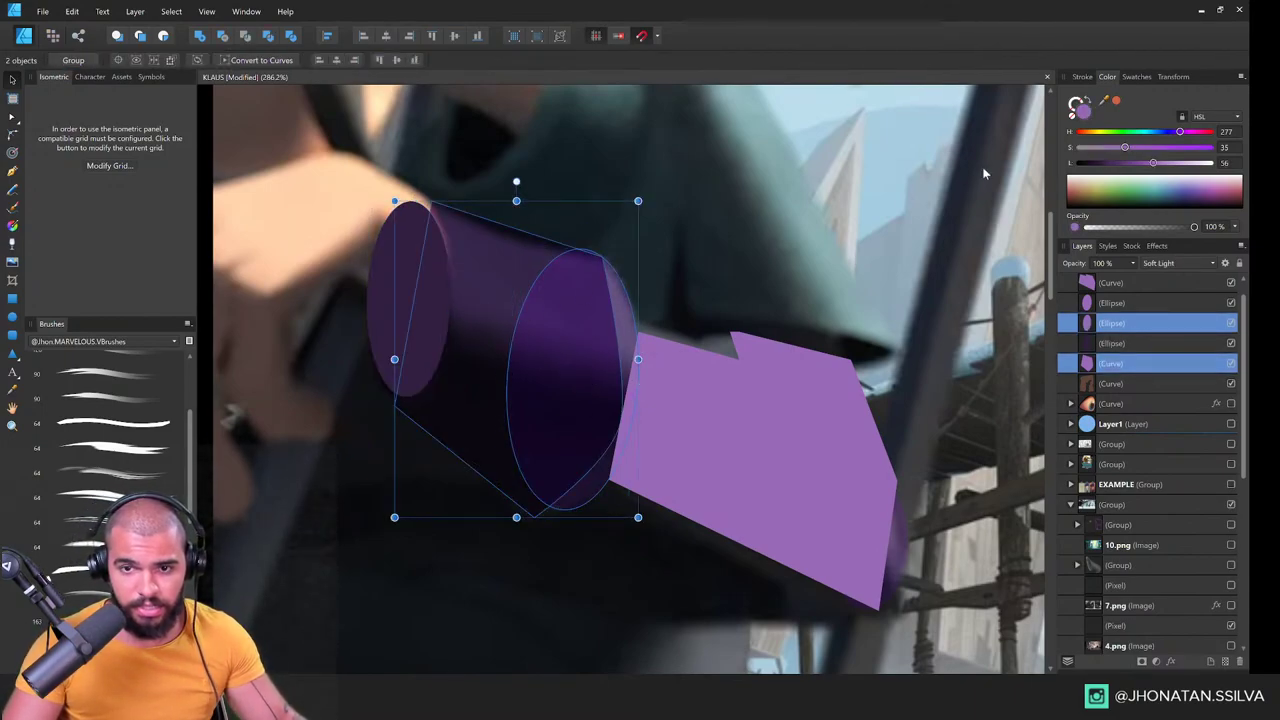
pyautogui.click(199, 36)
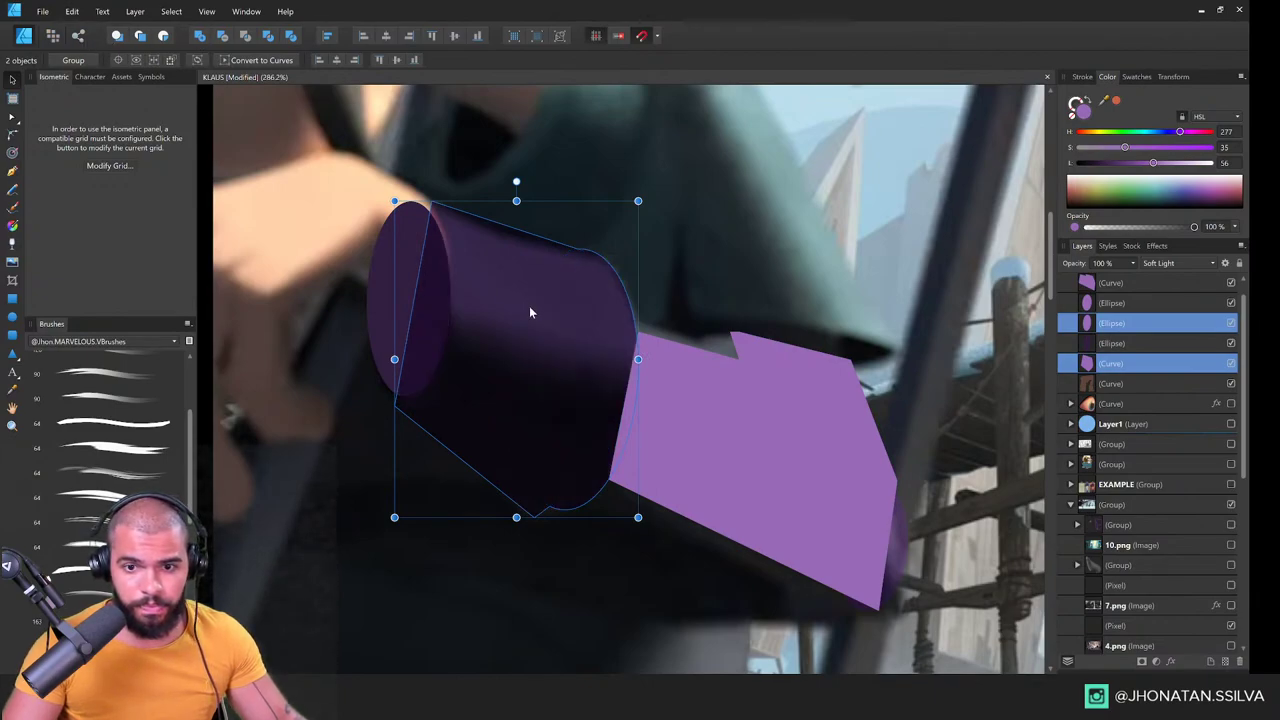
pyautogui.press('a')
pyautogui.moveTo(535, 518); pyautogui.dragTo(536, 503)
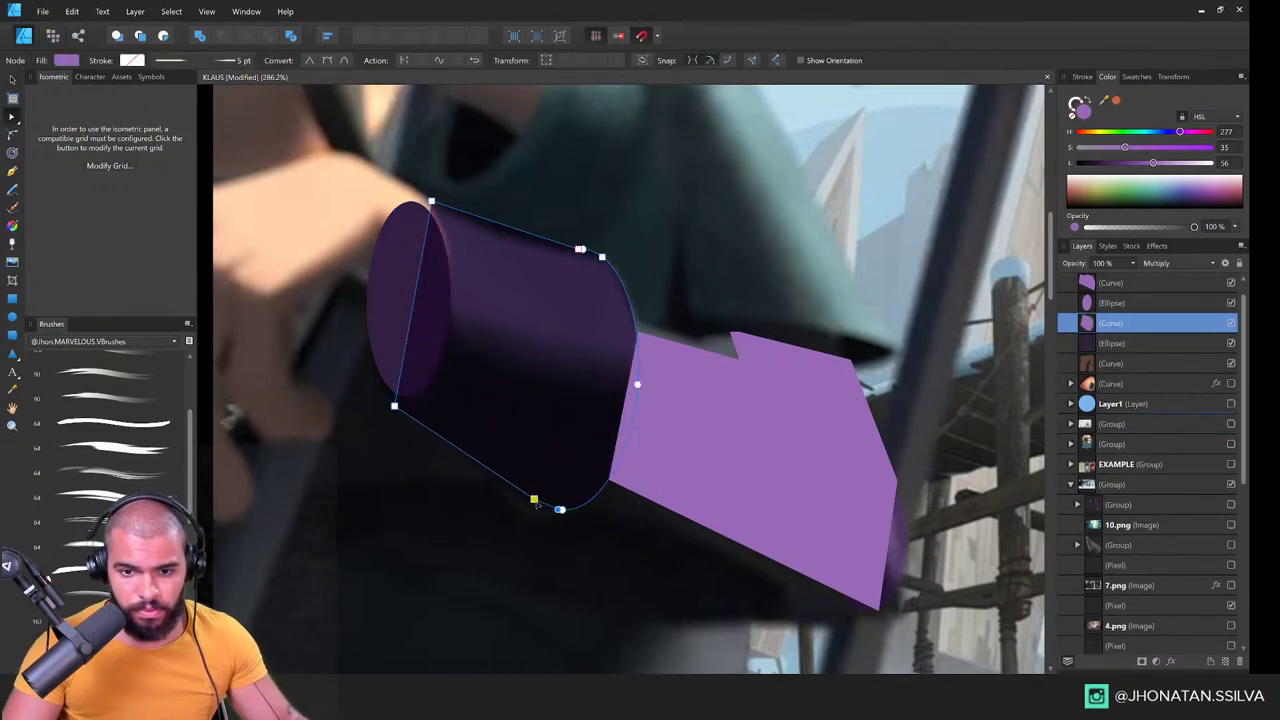
# Step: Tilt the dark wrist ellipse to the cuff's angle, bring it in front of the cuff and stretch its lower end
pyautogui.click(380, 278)
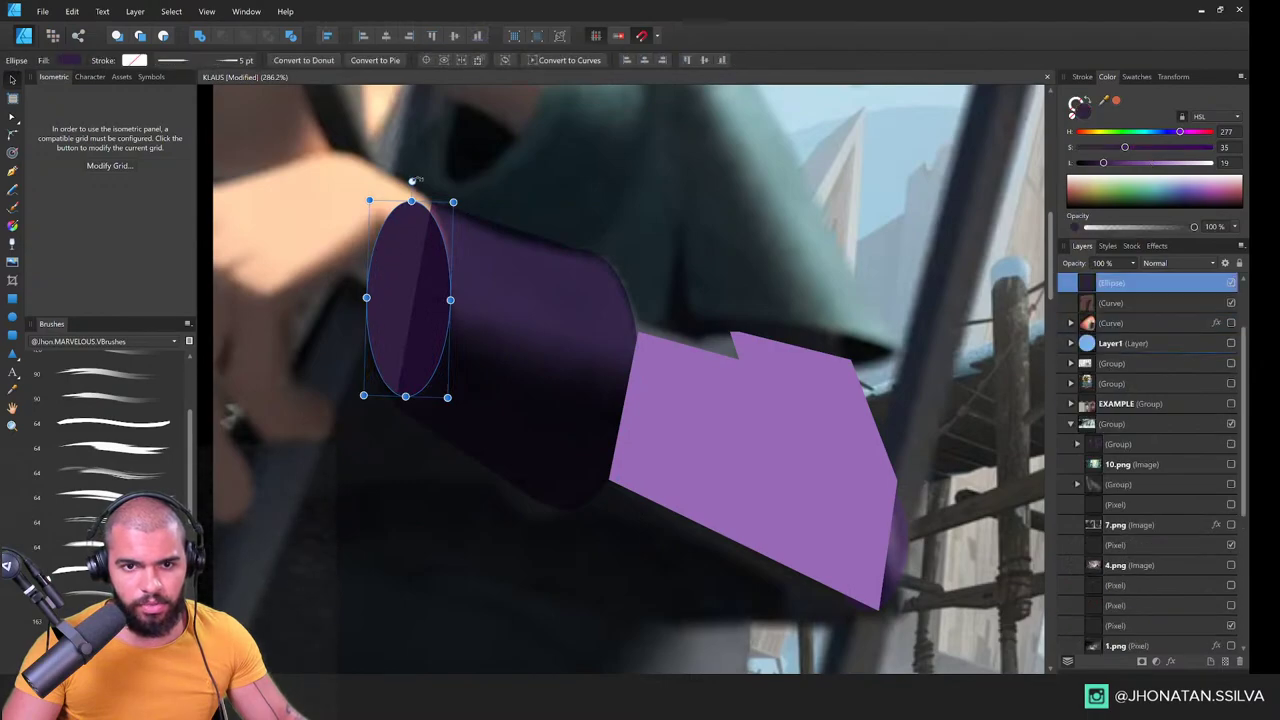
pyautogui.moveTo(412, 181); pyautogui.dragTo(422, 183)
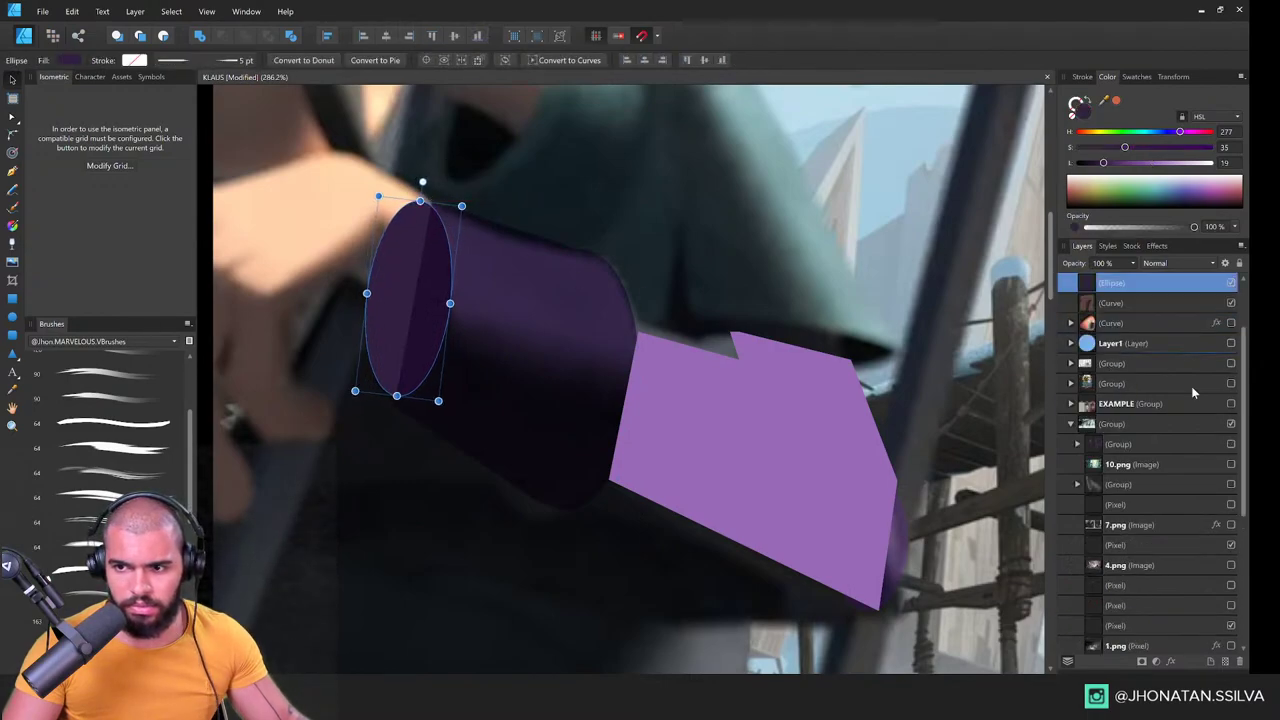
pyautogui.scroll(2, 1191, 386)
pyautogui.hotkey('ctrl', ']')
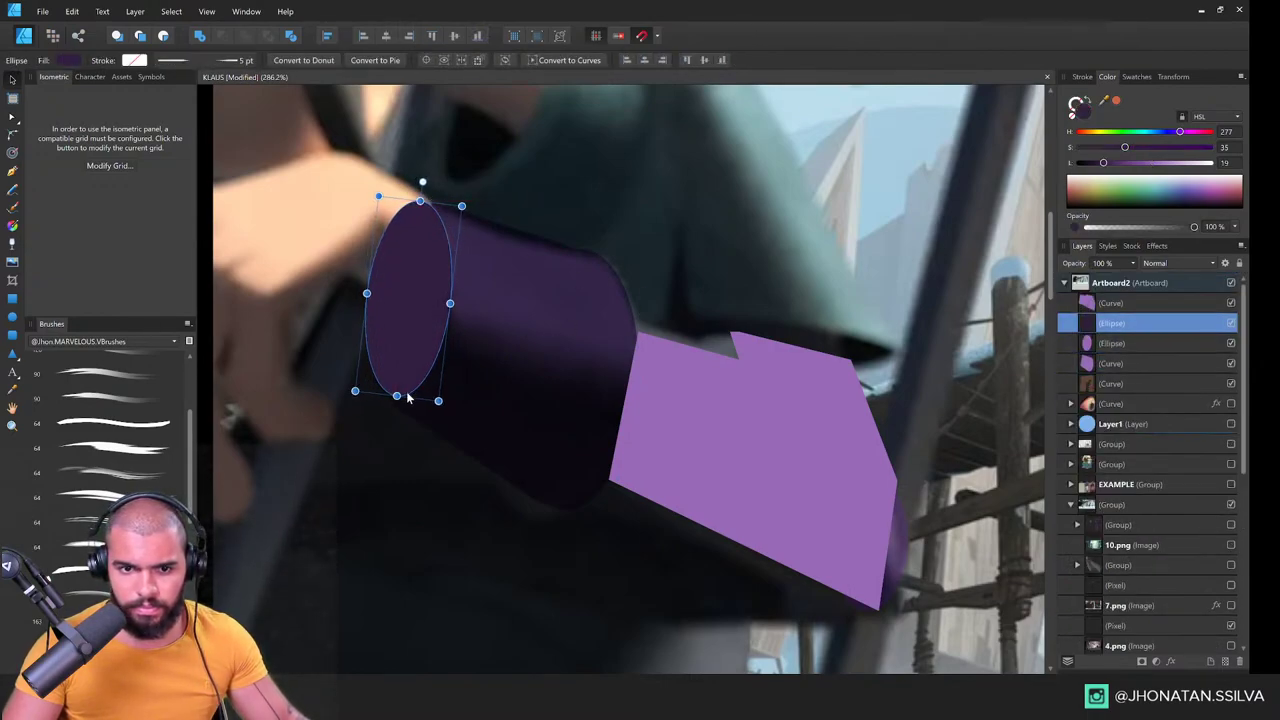
pyautogui.moveTo(397, 396); pyautogui.dragTo(395, 406)
# Step: Set the merged cuff shape's blend mode back to Normal after trying the blend options
pyautogui.click(1181, 266)
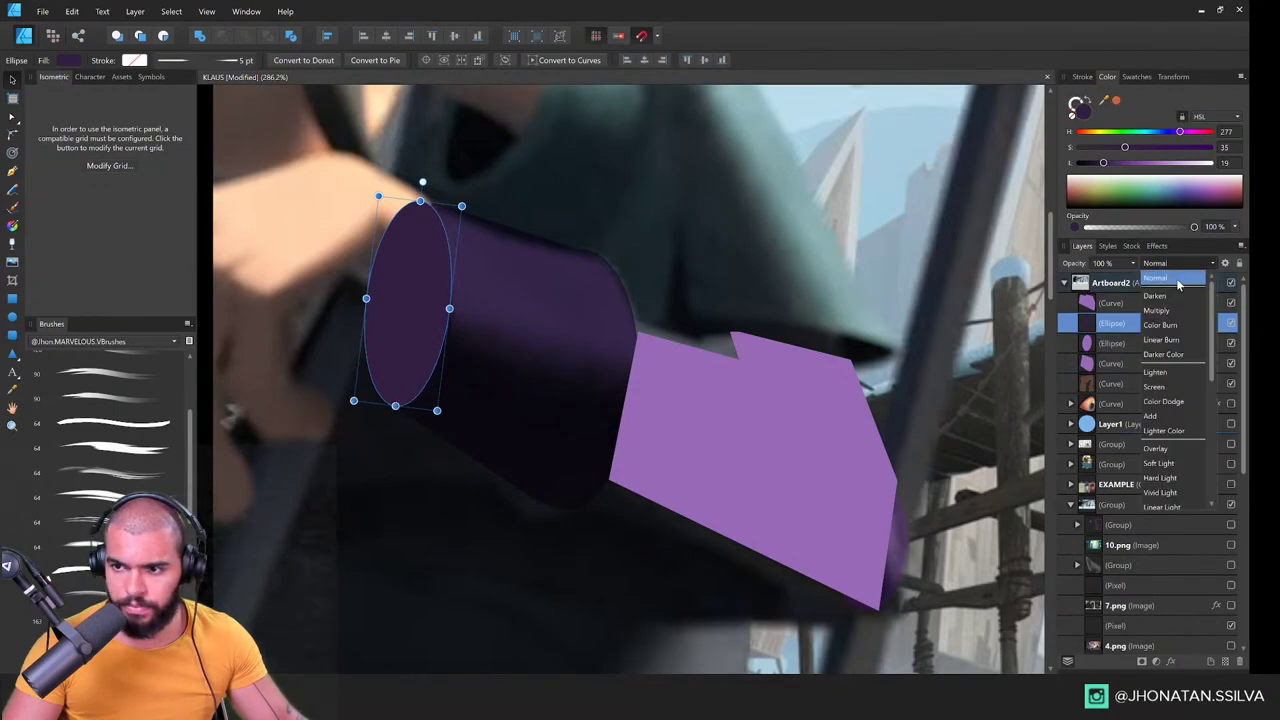
pyautogui.click(1156, 310)
pyautogui.click(619, 363)
pyautogui.click(1175, 263)
pyautogui.click(1156, 310)
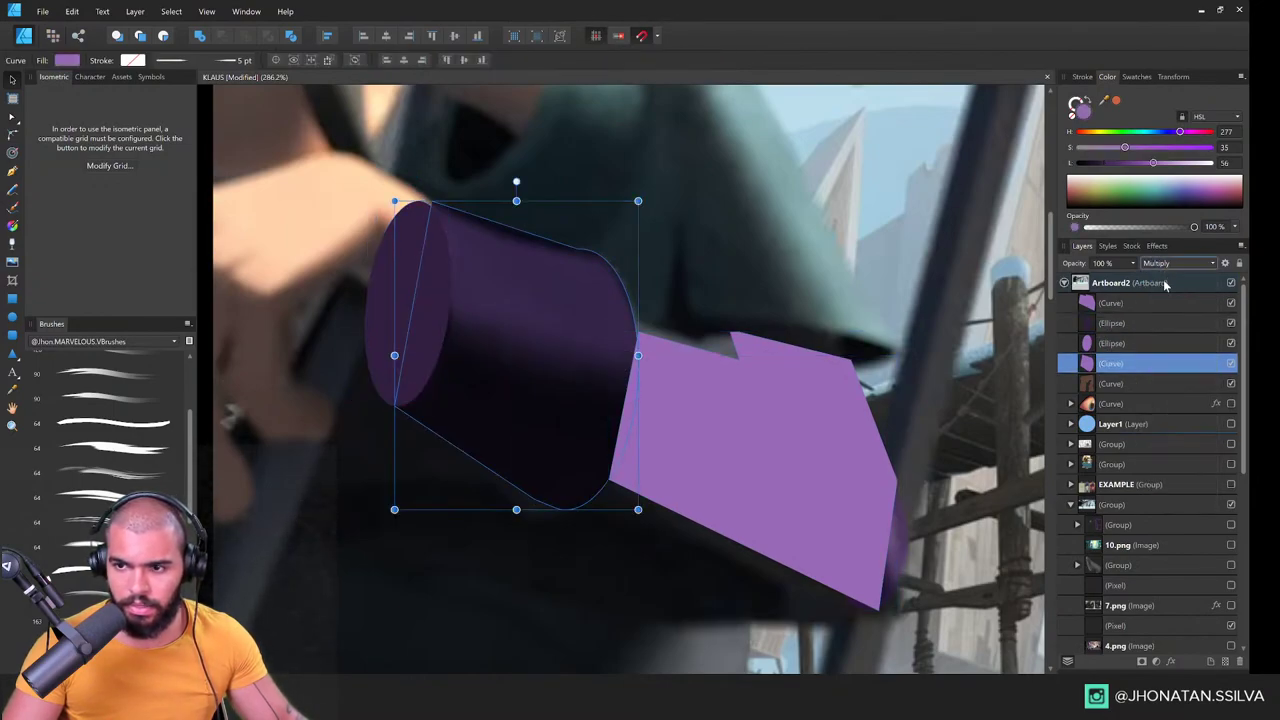
pyautogui.click(1166, 265)
pyautogui.scroll(1, 1164, 281)
pyautogui.click(1165, 283)
# Step: Move the sleeve shape, cuff shape and dark wrist ellipse together off the arm to the open area beside the figure
pyautogui.hotkey('ctrl', 'space')
pyautogui.moveTo(723, 324); pyautogui.dragTo(703, 392)
pyautogui.press('v')
pyautogui.keyDown('shift'); pyautogui.click(400, 316); pyautogui.keyUp('shift')
pyautogui.keyDown('shift'); pyautogui.click(569, 367); pyautogui.keyUp('shift')
pyautogui.press('space')
pyautogui.moveTo(736, 388); pyautogui.dragTo(633, 383)
# Step: Turn only the cuff shape grey by setting its fill saturation to 0
pyautogui.moveTo(1125, 148); pyautogui.dragTo(1071, 149)
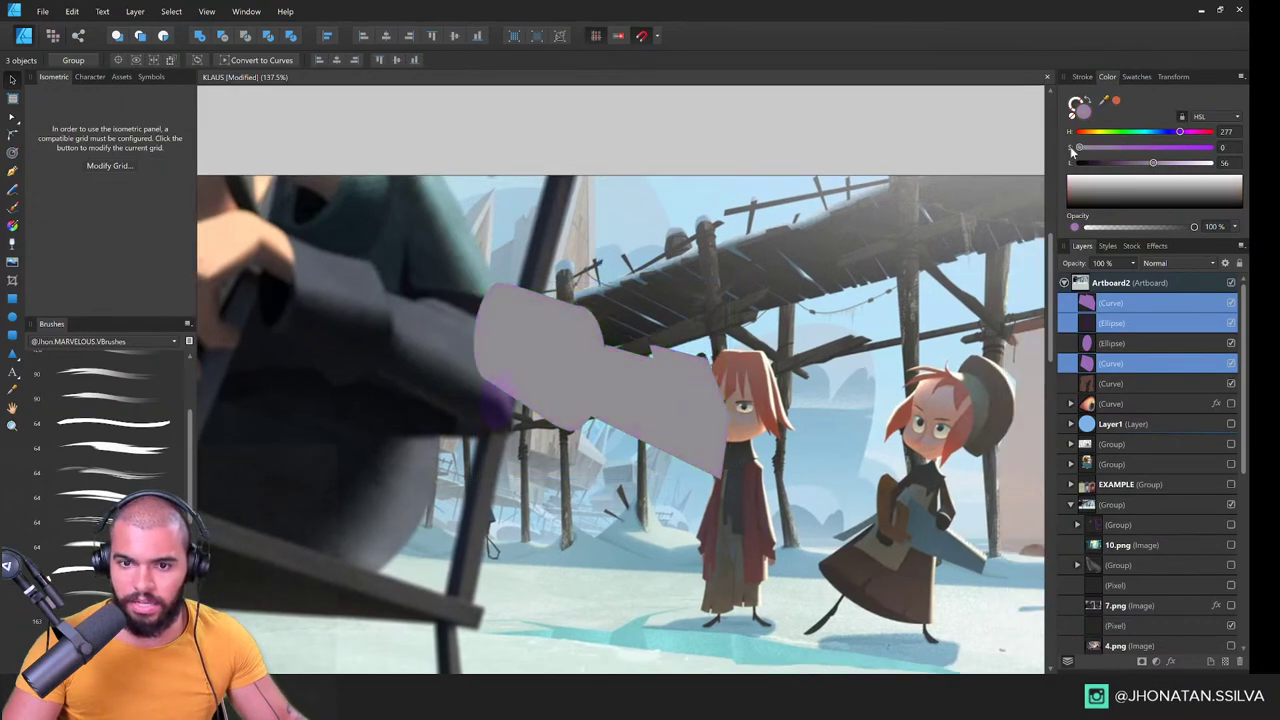
pyautogui.hotkey('ctrl', 'z')
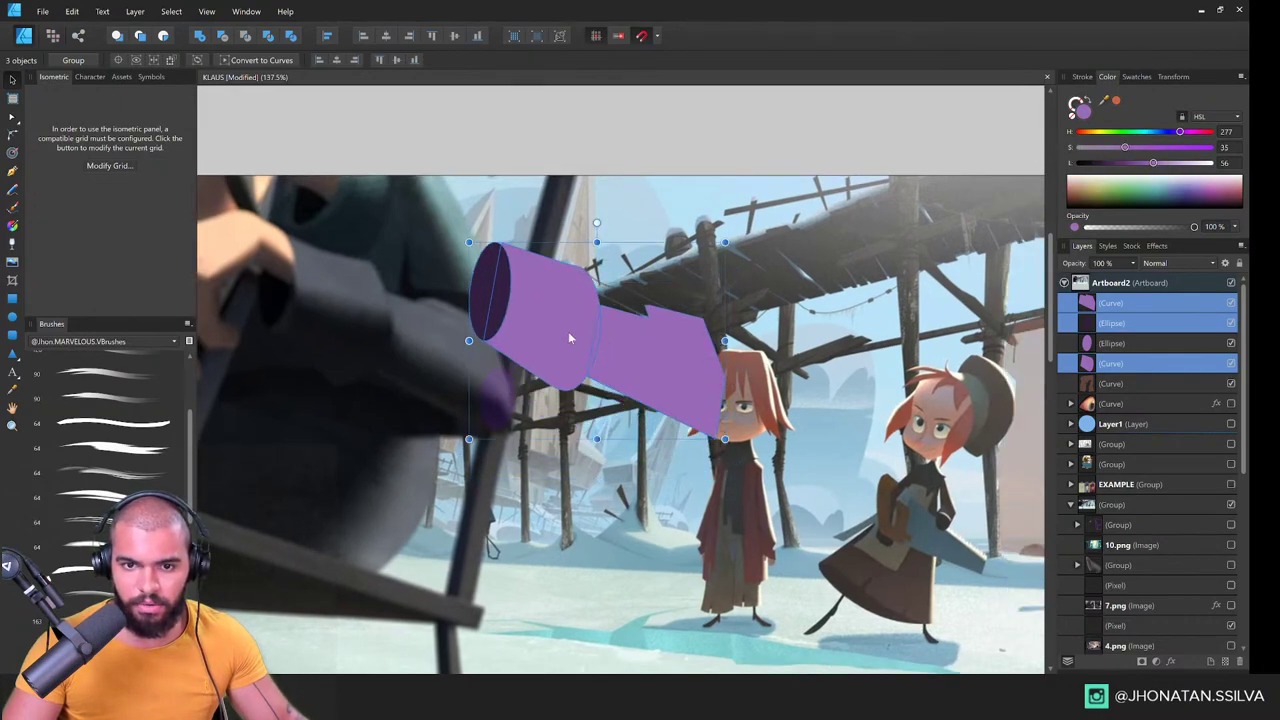
pyautogui.click(568, 333)
pyautogui.moveTo(1092, 148); pyautogui.dragTo(1073, 149)
pyautogui.click(858, 415)
# Step: Crop the reference image 13 from its right edge so only the part with the foreground figure remains
pyautogui.scroll(-1, 858, 415)
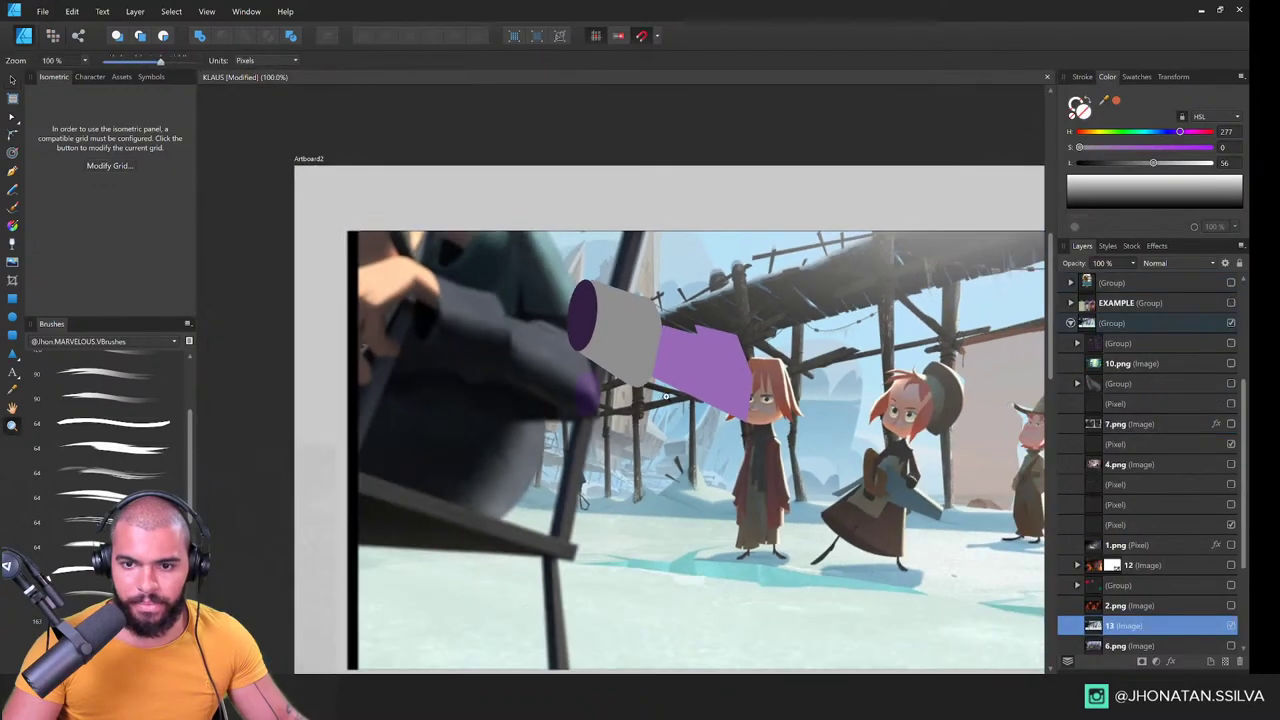
pyautogui.press('space')
pyautogui.moveTo(862, 424); pyautogui.dragTo(695, 356)
pyautogui.press('space')
pyautogui.moveTo(695, 356); pyautogui.dragTo(665, 354)
pyautogui.press('v')
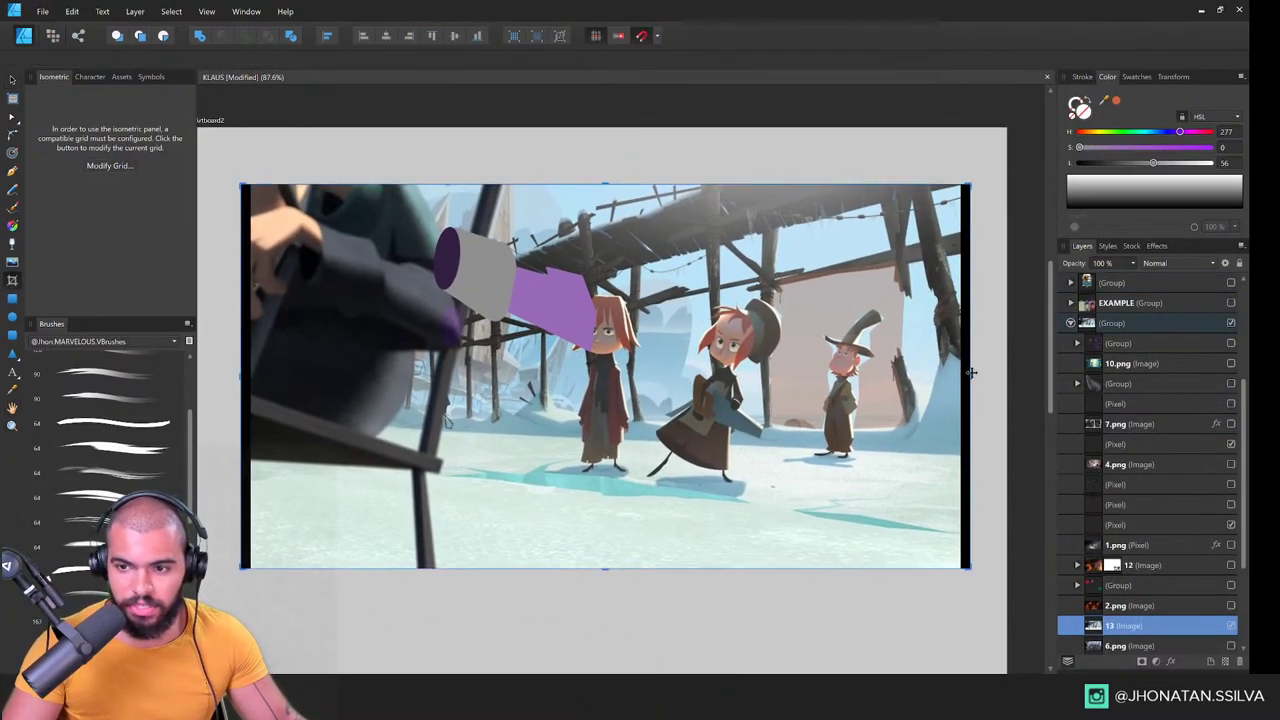
pyautogui.moveTo(971, 373); pyautogui.dragTo(474, 362)
pyautogui.hotkey('ctrl', 'space')
pyautogui.moveTo(420, 308); pyautogui.dragTo(468, 323)
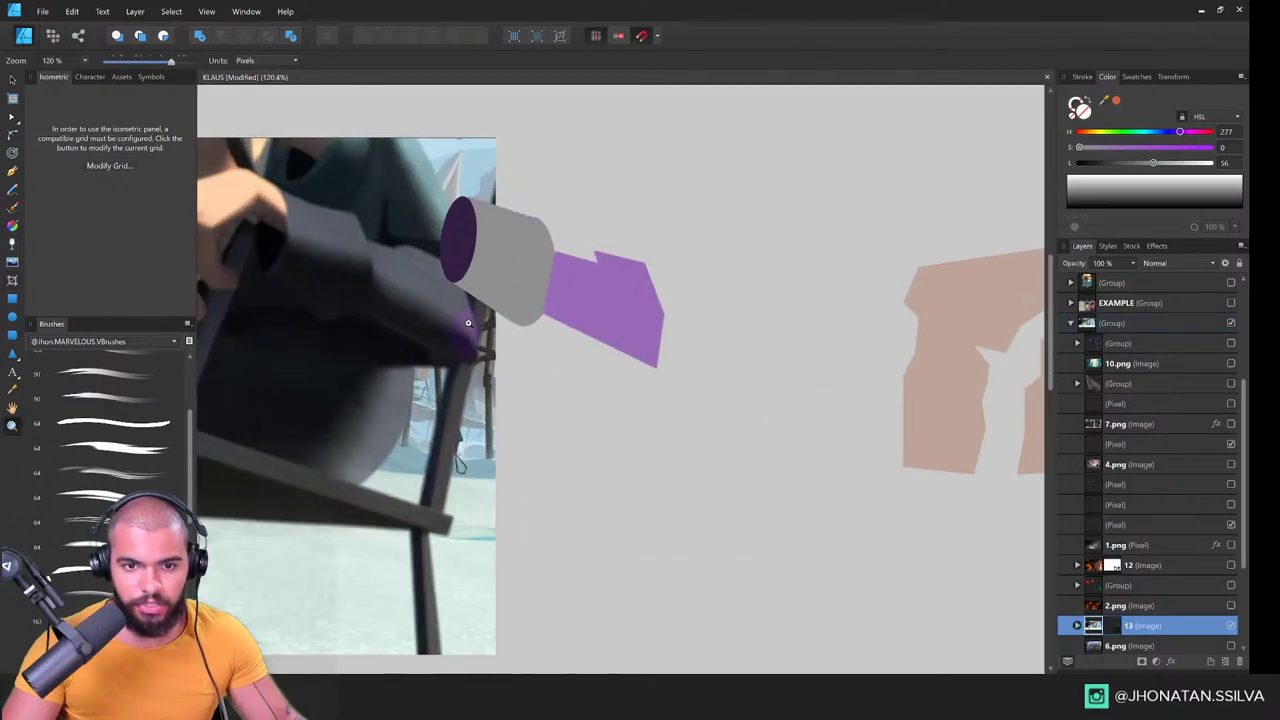
# Step: Shift the grey cuff's upper corner node beside the dark ellipse so it meets the top of the ellipse
pyautogui.press('space')
pyautogui.moveTo(359, 250); pyautogui.dragTo(474, 300)
pyautogui.hotkey('ctrl', 'space')
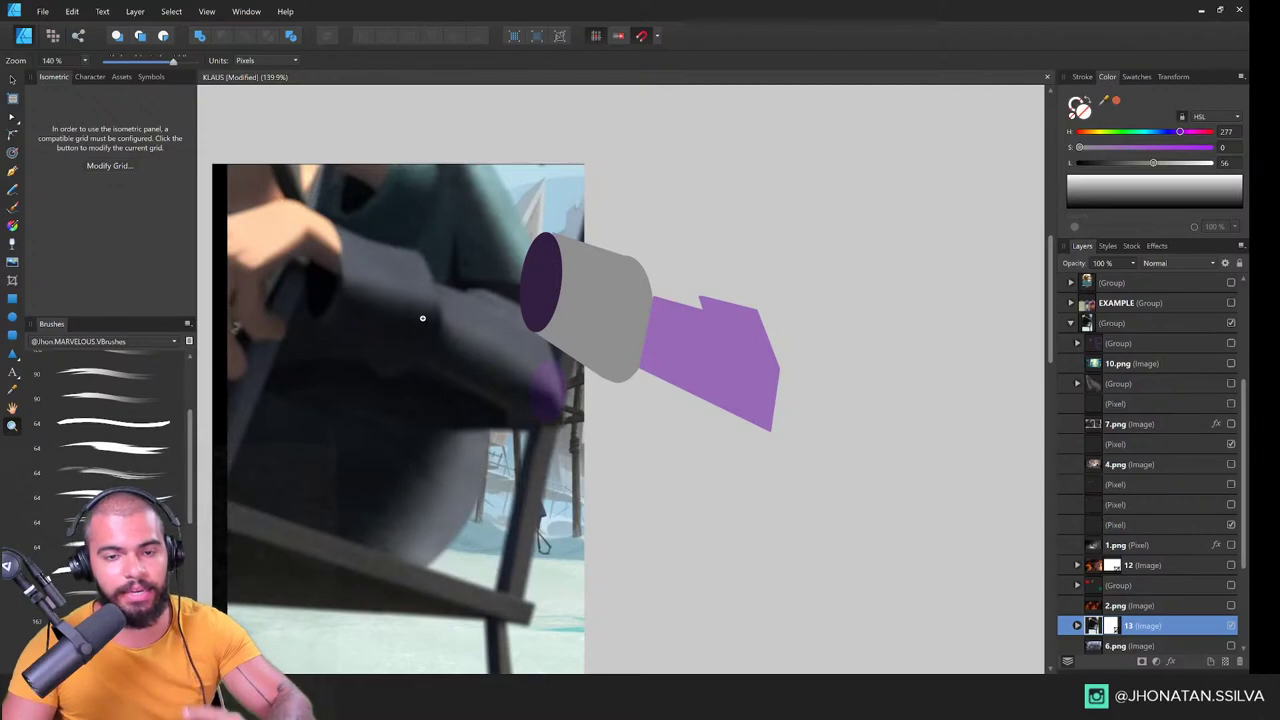
pyautogui.press('space')
pyautogui.moveTo(586, 300); pyautogui.dragTo(451, 297)
pyautogui.press('v')
pyautogui.click(552, 311)
pyautogui.keyDown('shift'); pyautogui.click(646, 341); pyautogui.keyUp('shift')
pyautogui.press('z')
pyautogui.press('v')
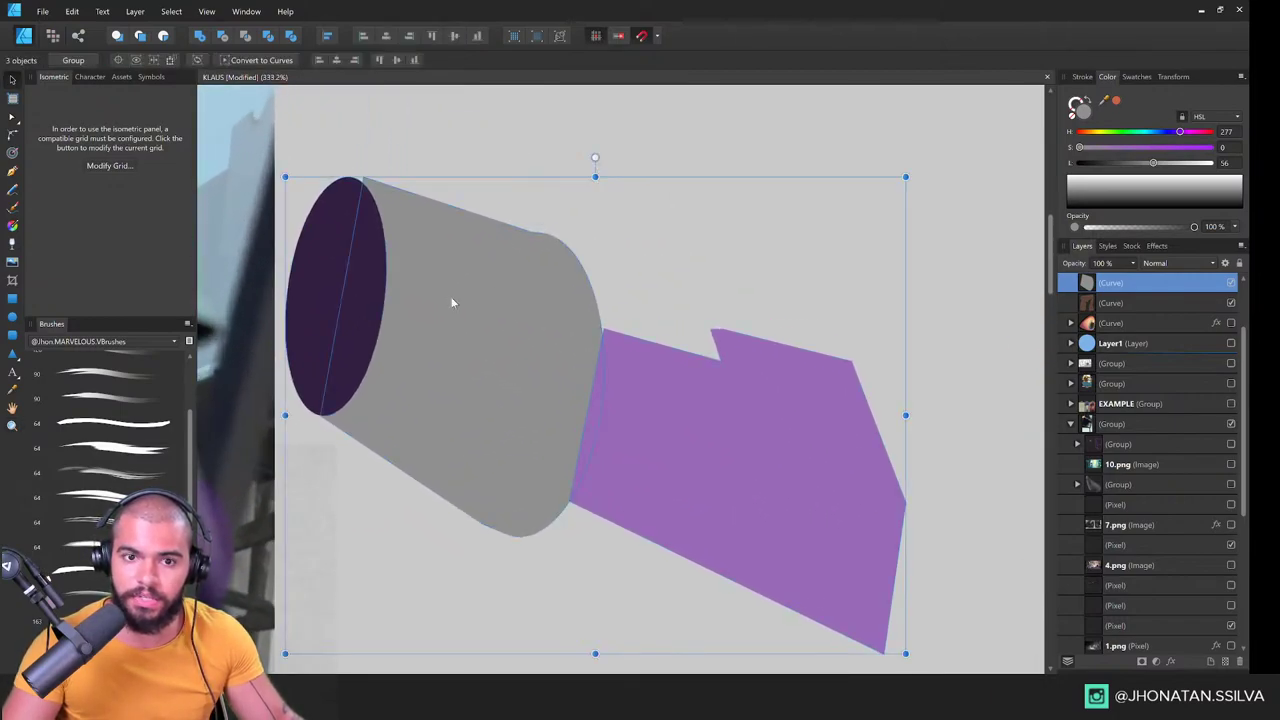
pyautogui.click(392, 281)
pyautogui.press('a')
pyautogui.moveTo(361, 178); pyautogui.dragTo(353, 177)
# Step: Draw a contour line across the cuff near the dark ellipse and bend its middle node into a smooth outward curve
pyautogui.press('space')
pyautogui.moveTo(389, 226); pyautogui.dragTo(419, 230)
pyautogui.press('p')
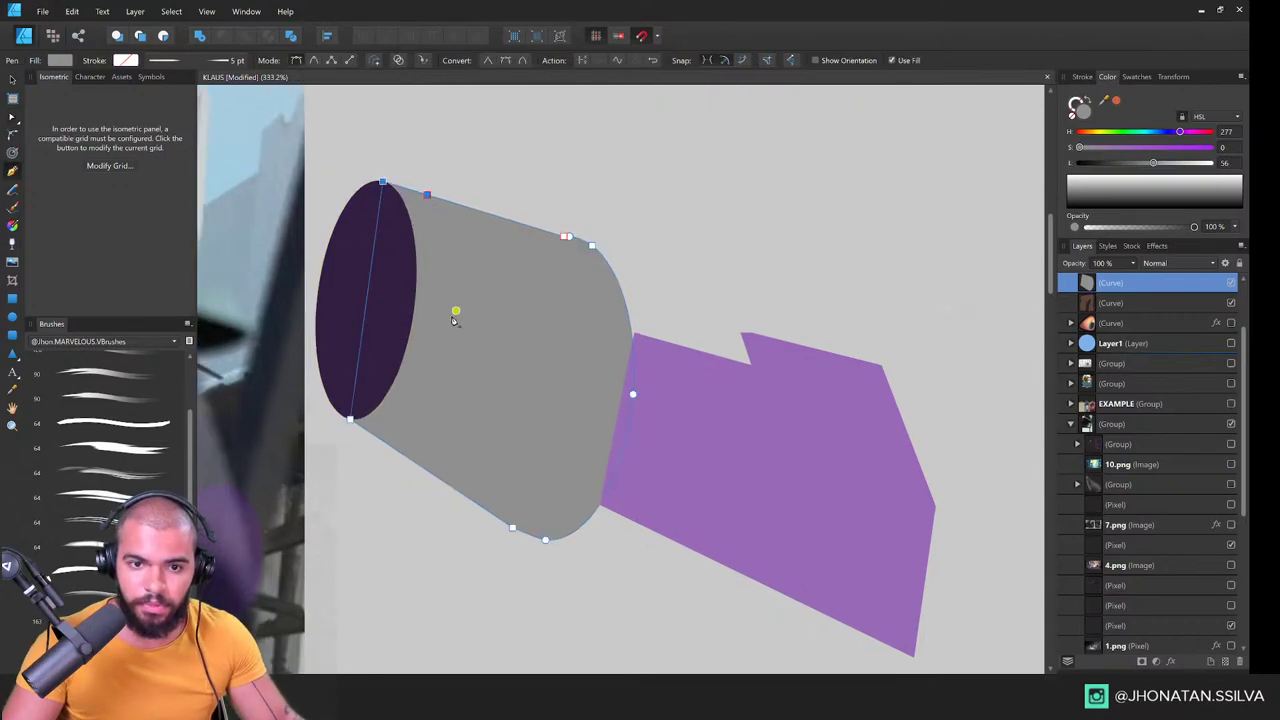
pyautogui.click(455, 313)
pyautogui.click(416, 431)
pyautogui.press('a')
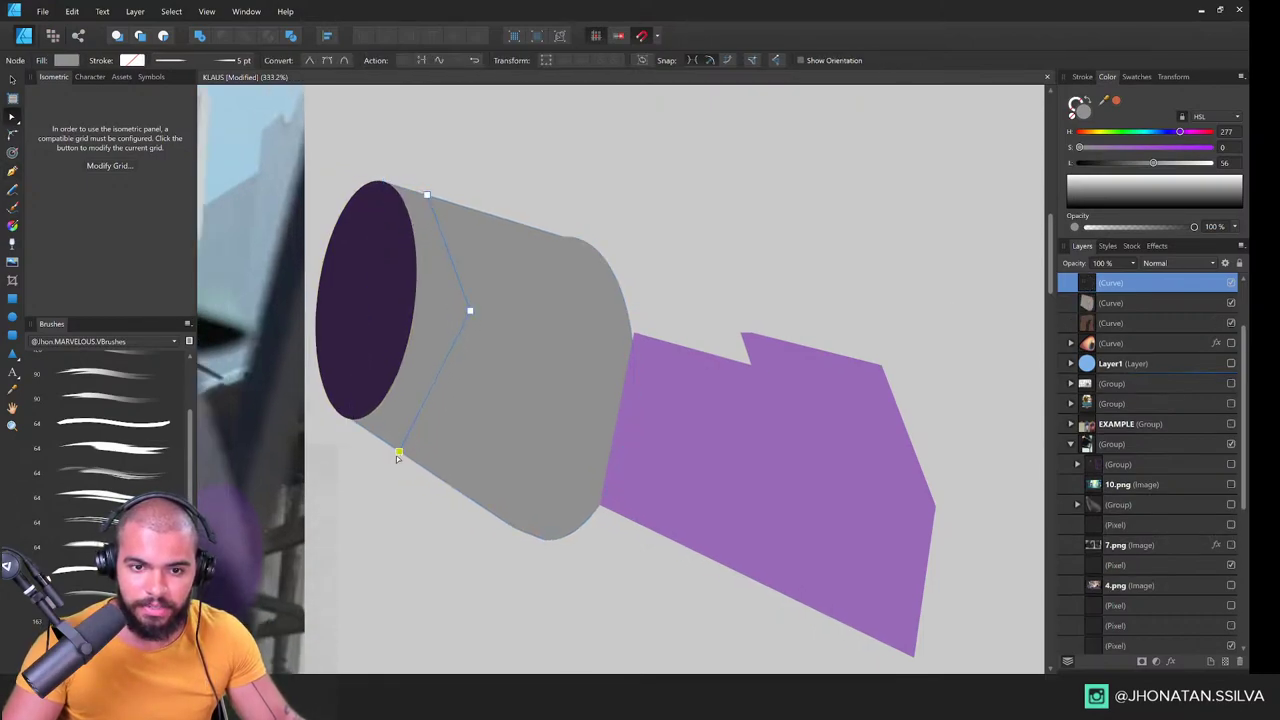
pyautogui.doubleClick(470, 312)
pyautogui.moveTo(465, 356); pyautogui.dragTo(452, 409)
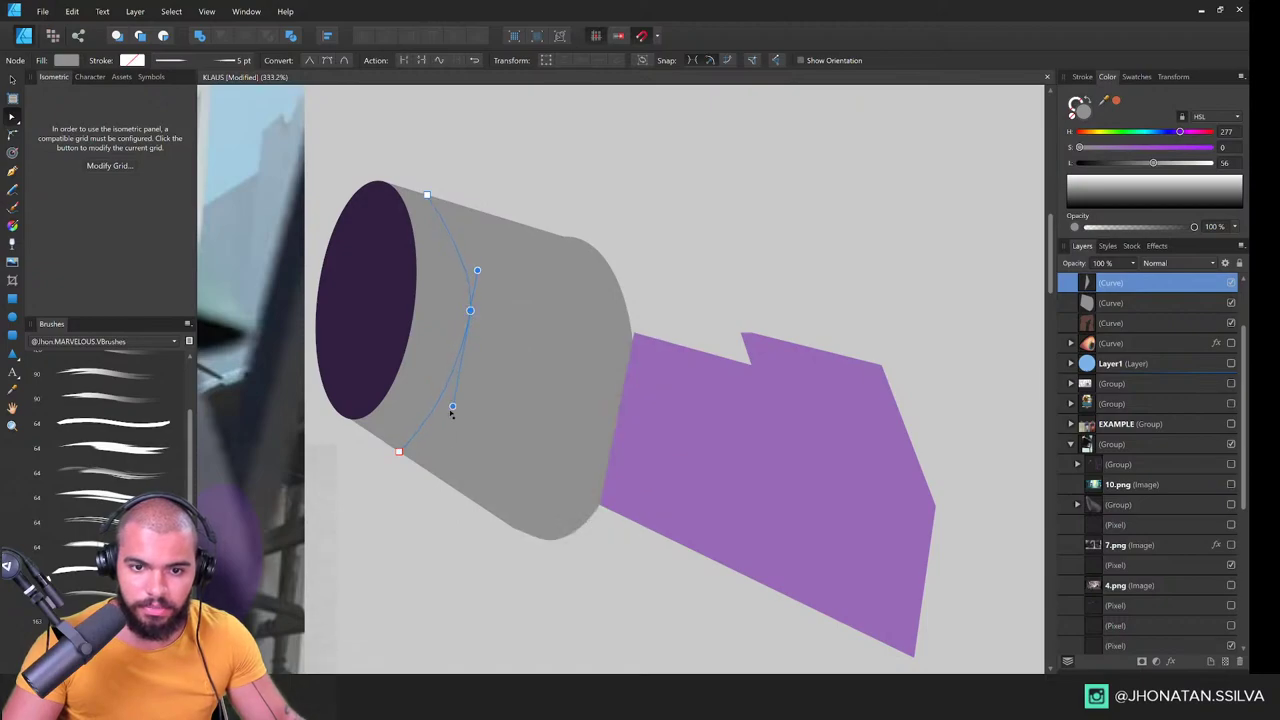
# Step: Give the contour line an even black stroke by resetting its pressure profile and setting the width to 1.9 pt
pyautogui.click(1082, 77)
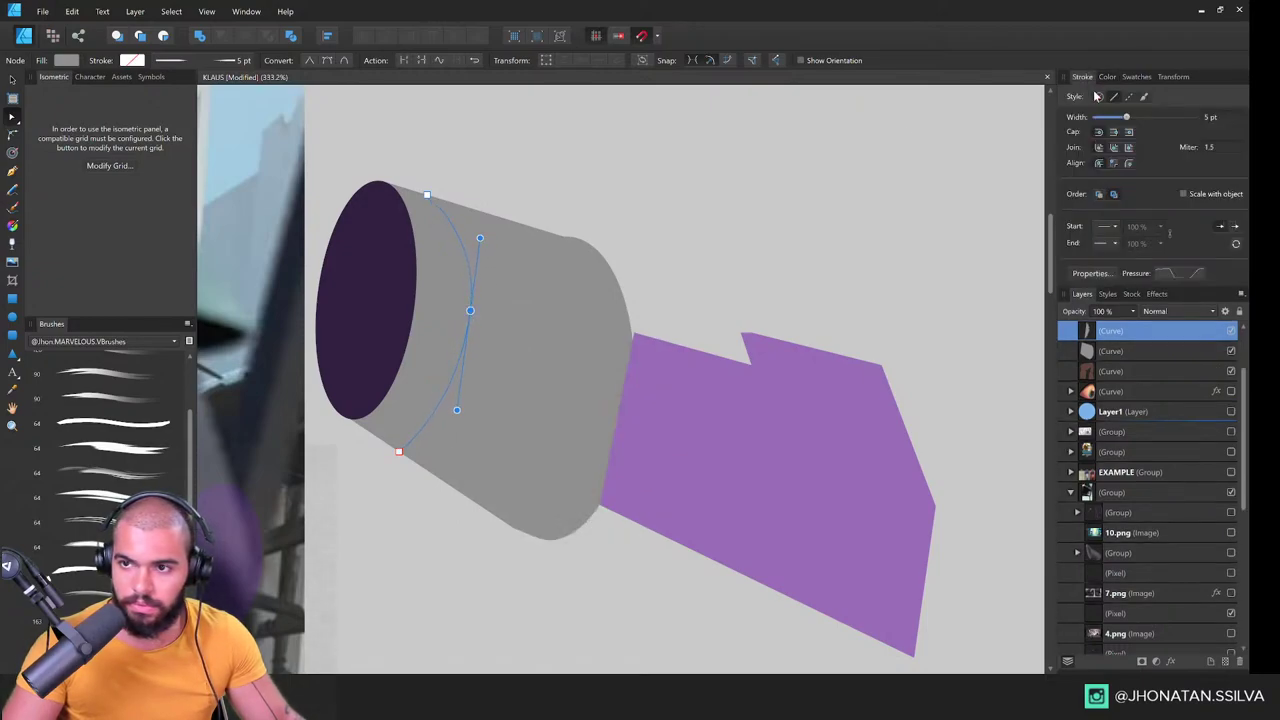
pyautogui.moveTo(1100, 117); pyautogui.dragTo(1117, 118)
pyautogui.click(1180, 273)
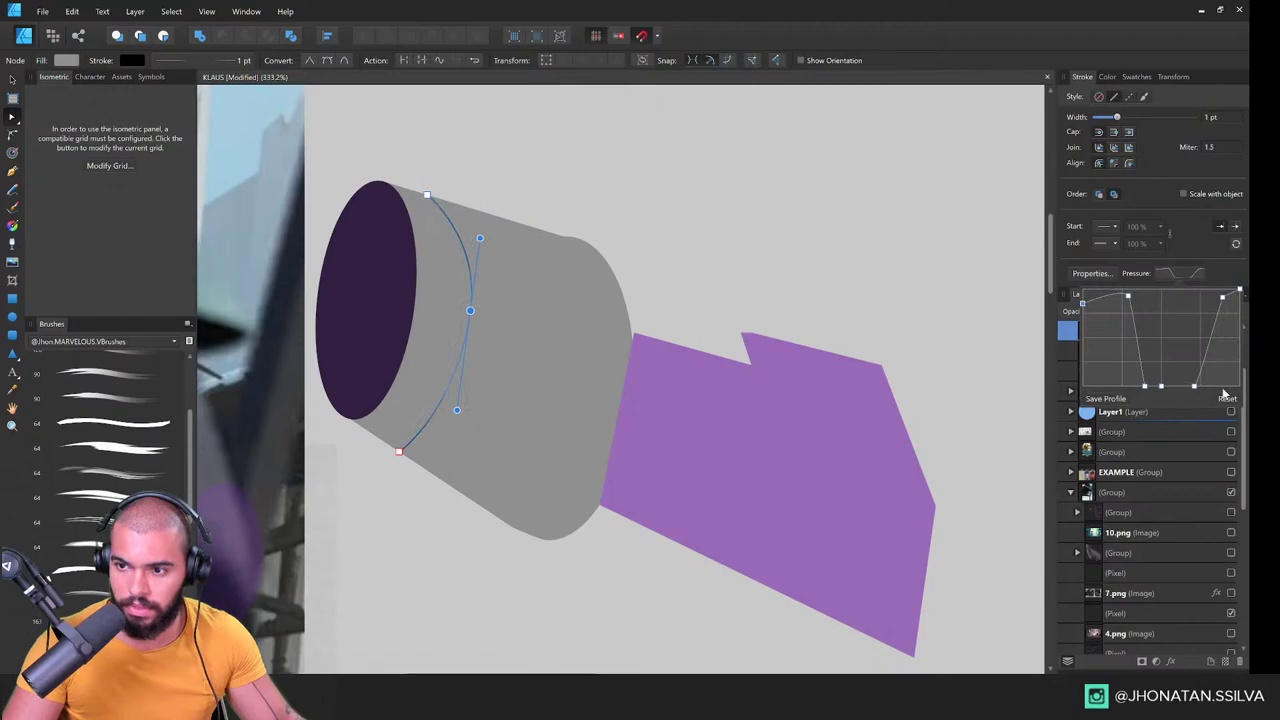
pyautogui.click(1226, 399)
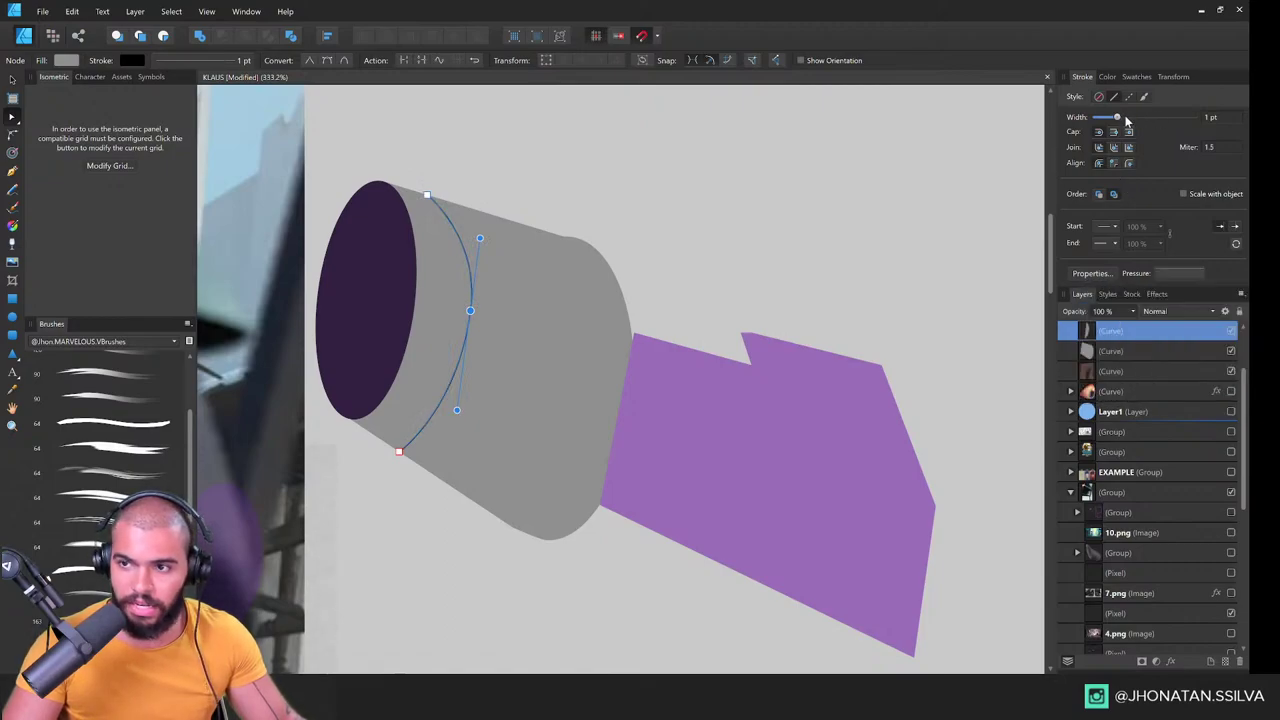
pyautogui.moveTo(1118, 118); pyautogui.dragTo(1119, 118)
pyautogui.press('v')
pyautogui.moveTo(471, 308); pyautogui.dragTo(515, 277)
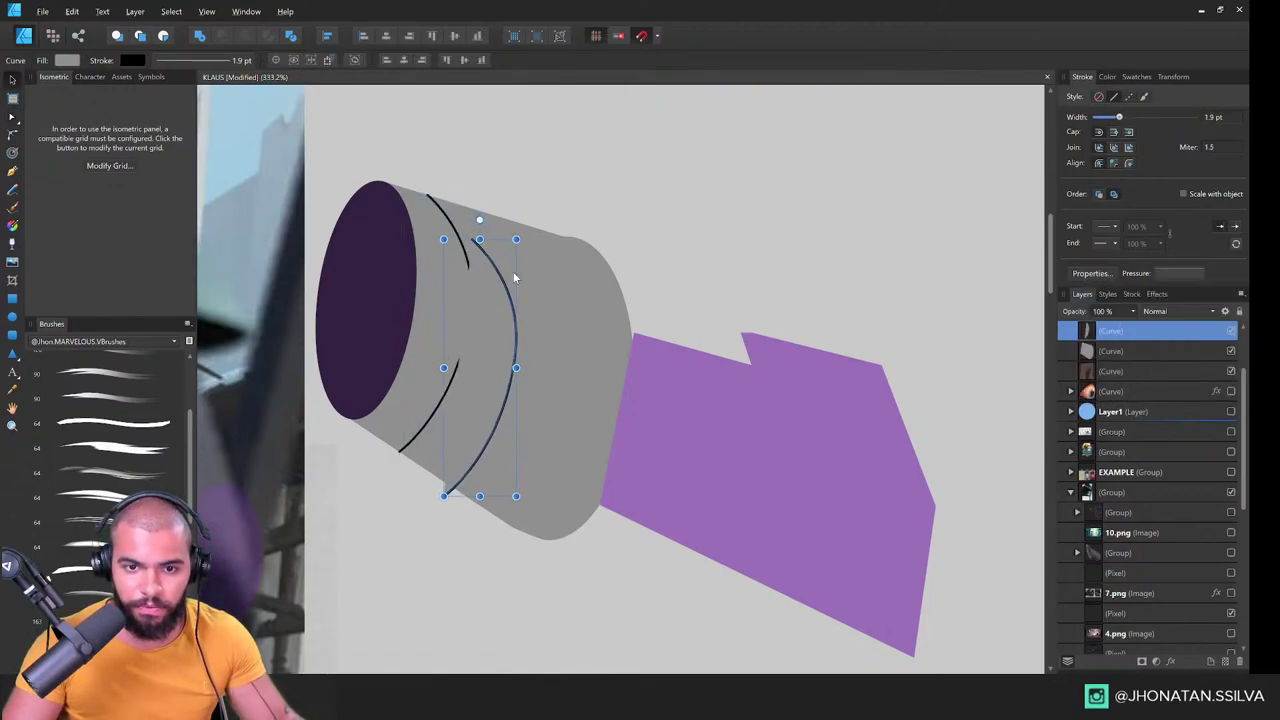
pyautogui.hotkey('ctrl', 'z')
# Step: Remove the contour line's fill and place two copies of it further along the cuff, stretched to span its edges
pyautogui.click(1107, 77)
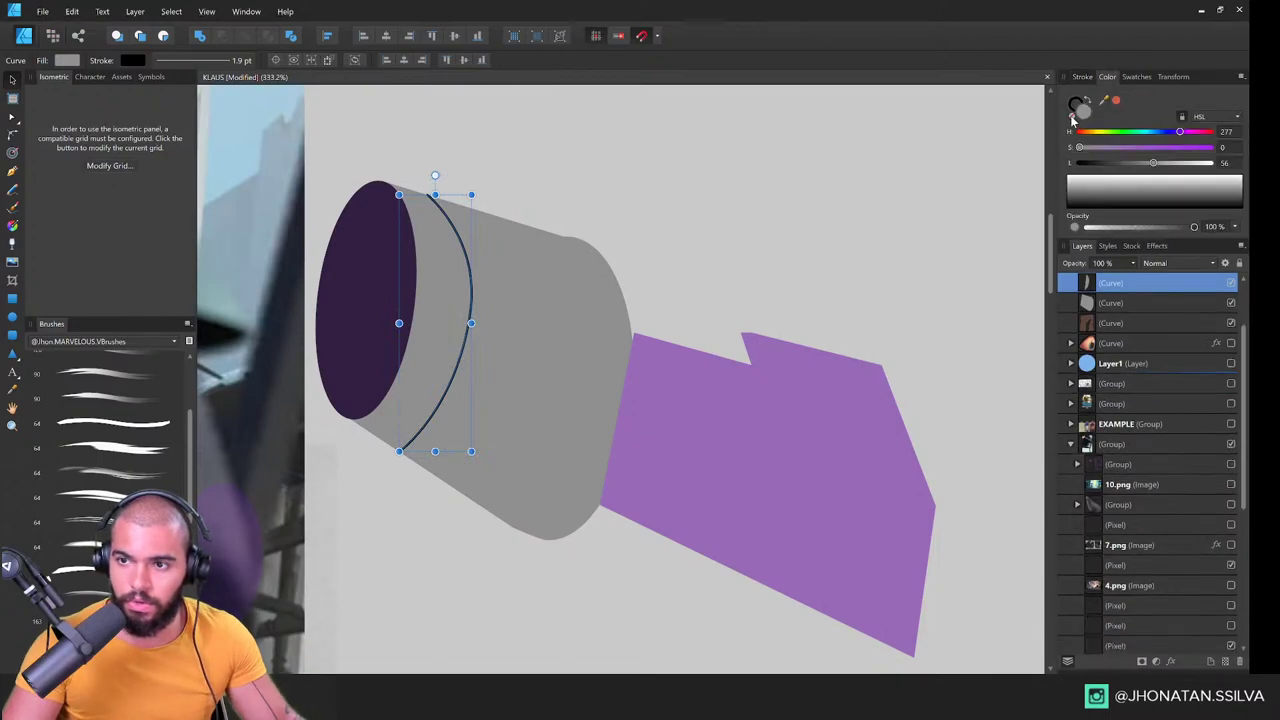
pyautogui.click(1073, 118)
pyautogui.moveTo(468, 317); pyautogui.dragTo(527, 359)
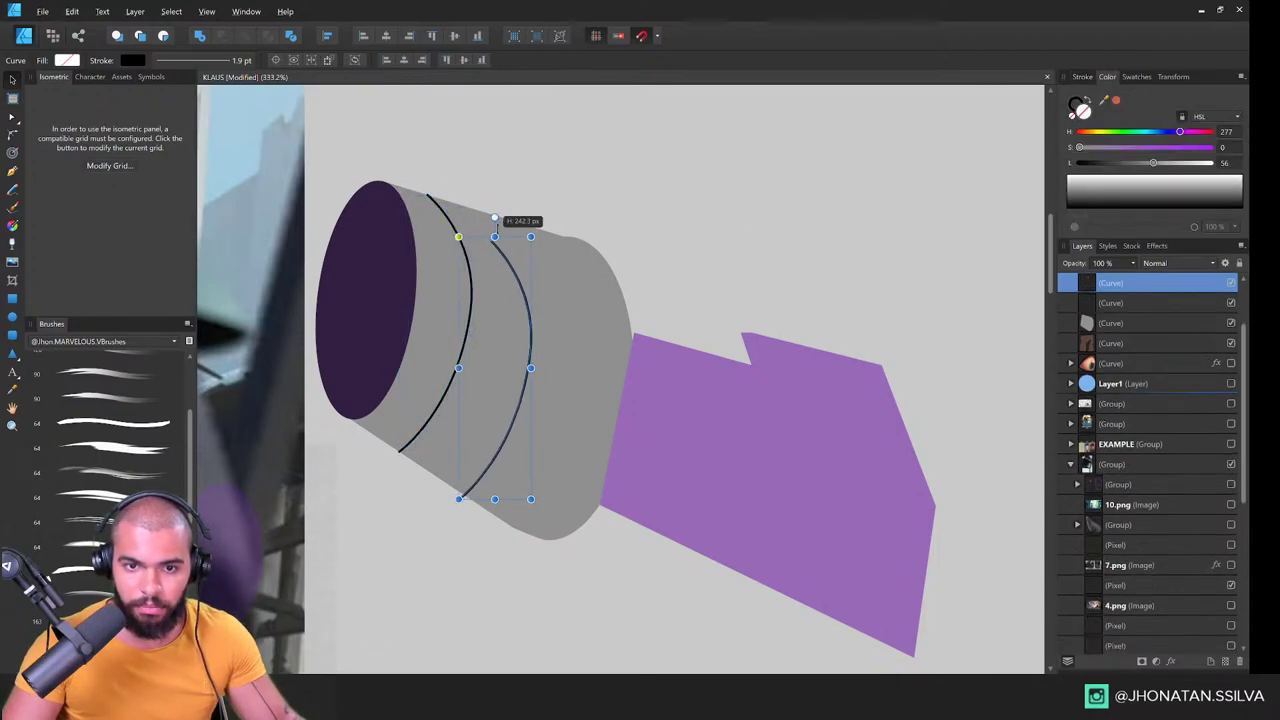
pyautogui.moveTo(496, 231); pyautogui.dragTo(587, 283)
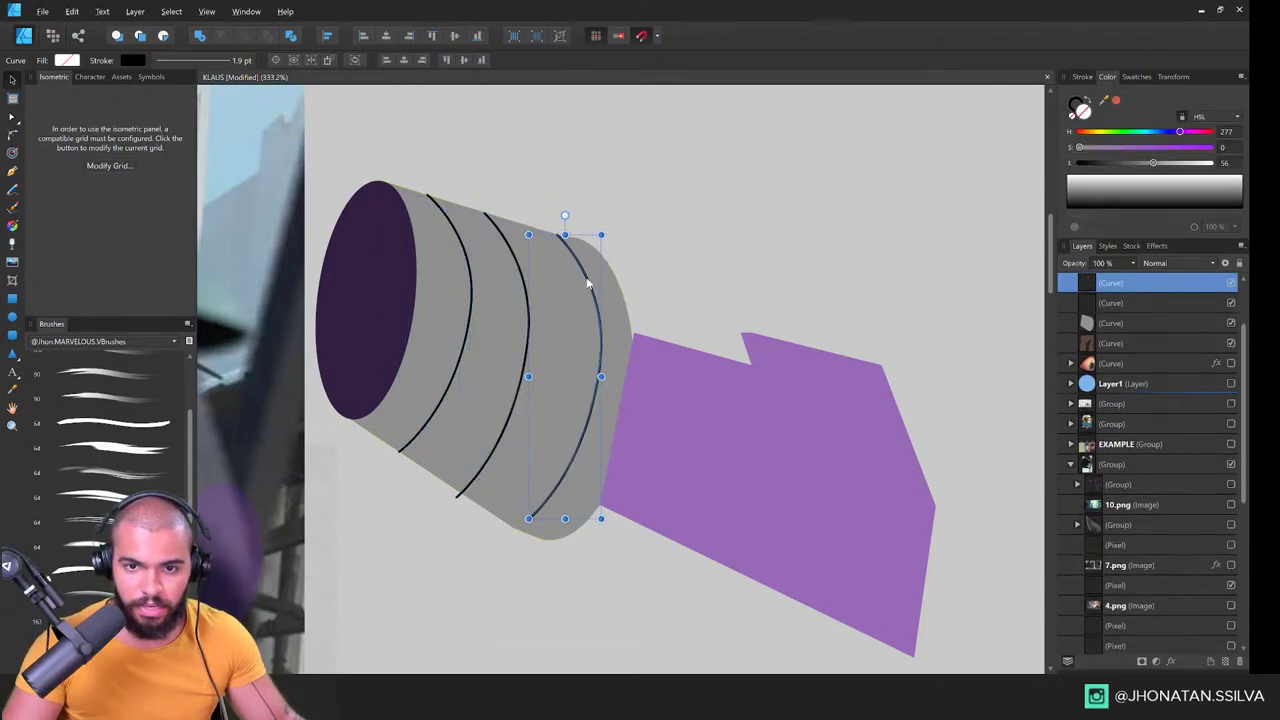
pyautogui.moveTo(566, 519); pyautogui.dragTo(567, 538)
# Step: Draw a straight lengthwise line along the cuff's lower side, from the dark ellipse to the far end
pyautogui.press('z')
pyautogui.moveTo(485, 472); pyautogui.dragTo(473, 452)
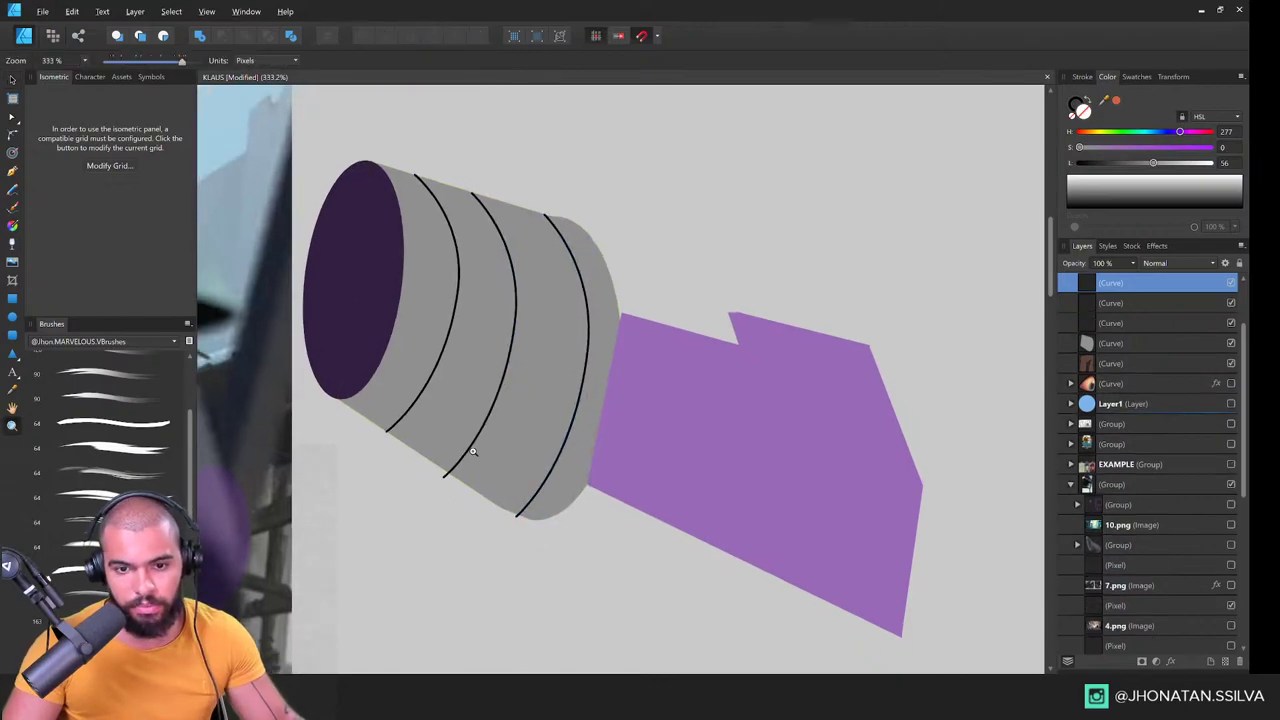
pyautogui.press('p')
pyautogui.click(362, 388)
pyautogui.keyDown('shift'); pyautogui.click(560, 513); pyautogui.keyUp('shift')
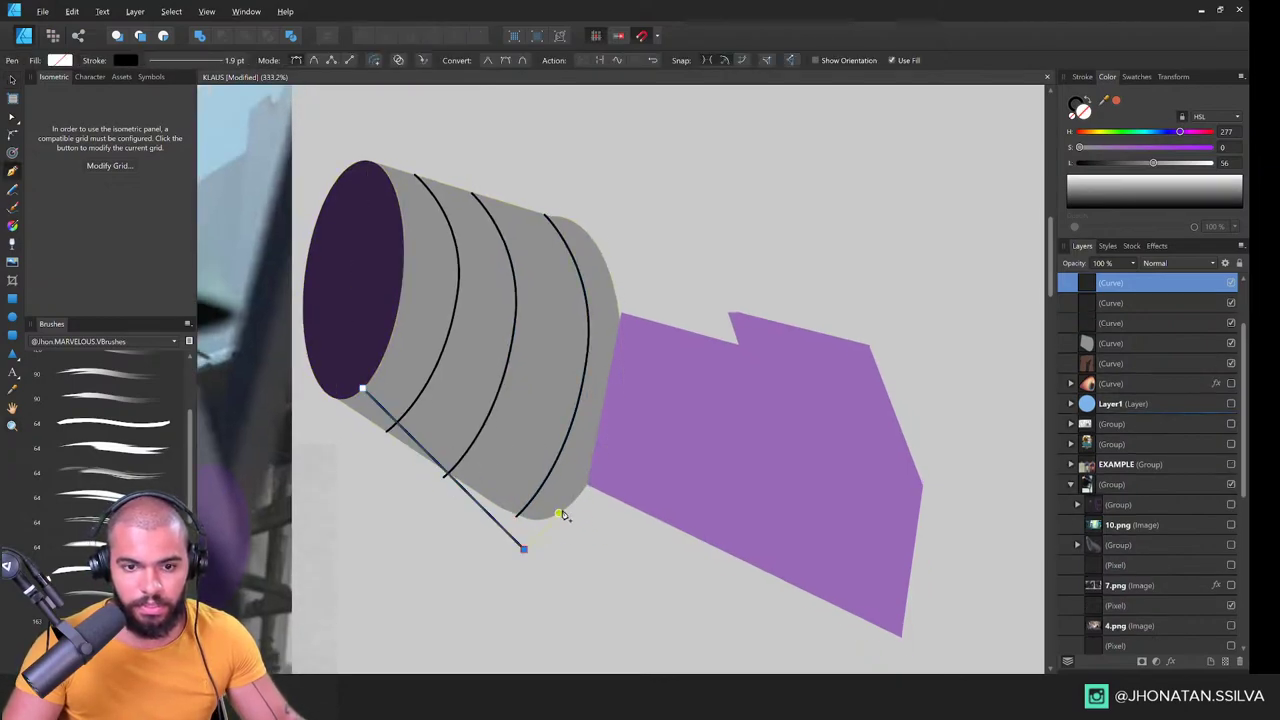
pyautogui.hotkey('ctrl', 'z')
pyautogui.click(564, 509)
pyautogui.click(369, 381)
pyautogui.press('a')
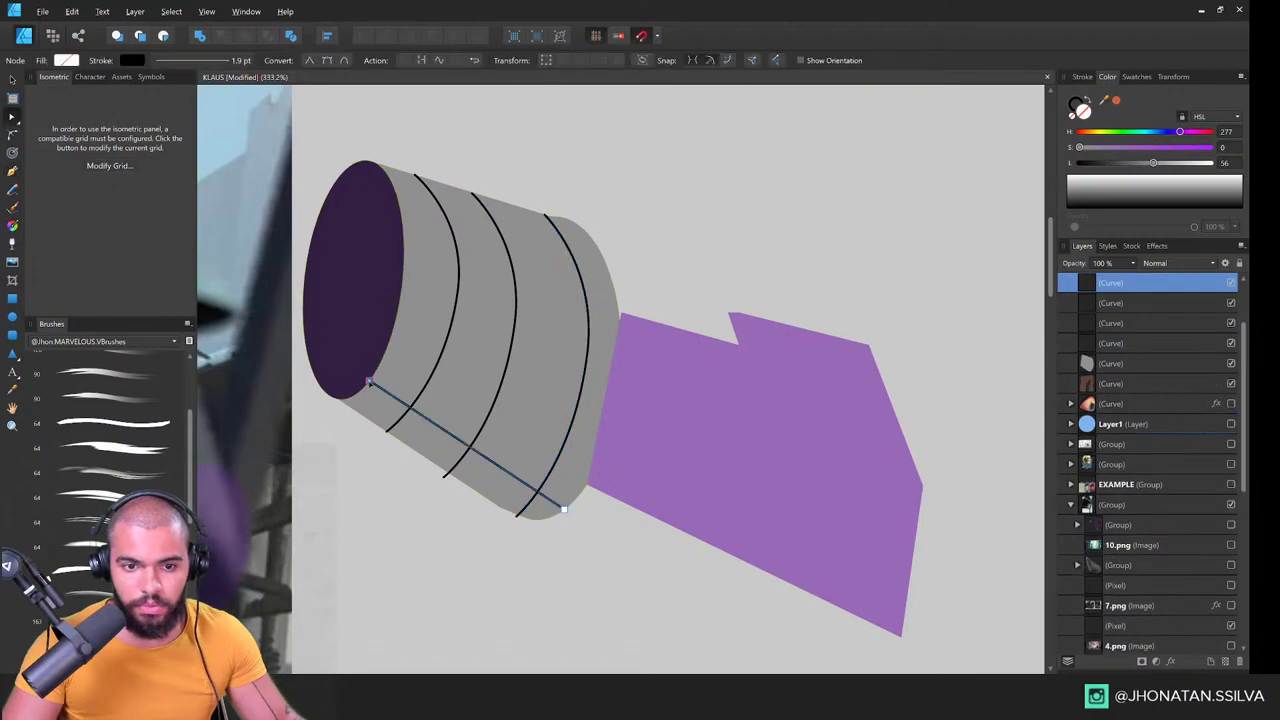
# Step: Copy the lengthwise line to the middle of the cuff and fit its ends to the ellipse and the far edge
pyautogui.press('v')
pyautogui.moveTo(480, 465); pyautogui.dragTo(521, 382)
pyautogui.press('a')
pyautogui.moveTo(605, 425); pyautogui.dragTo(617, 368)
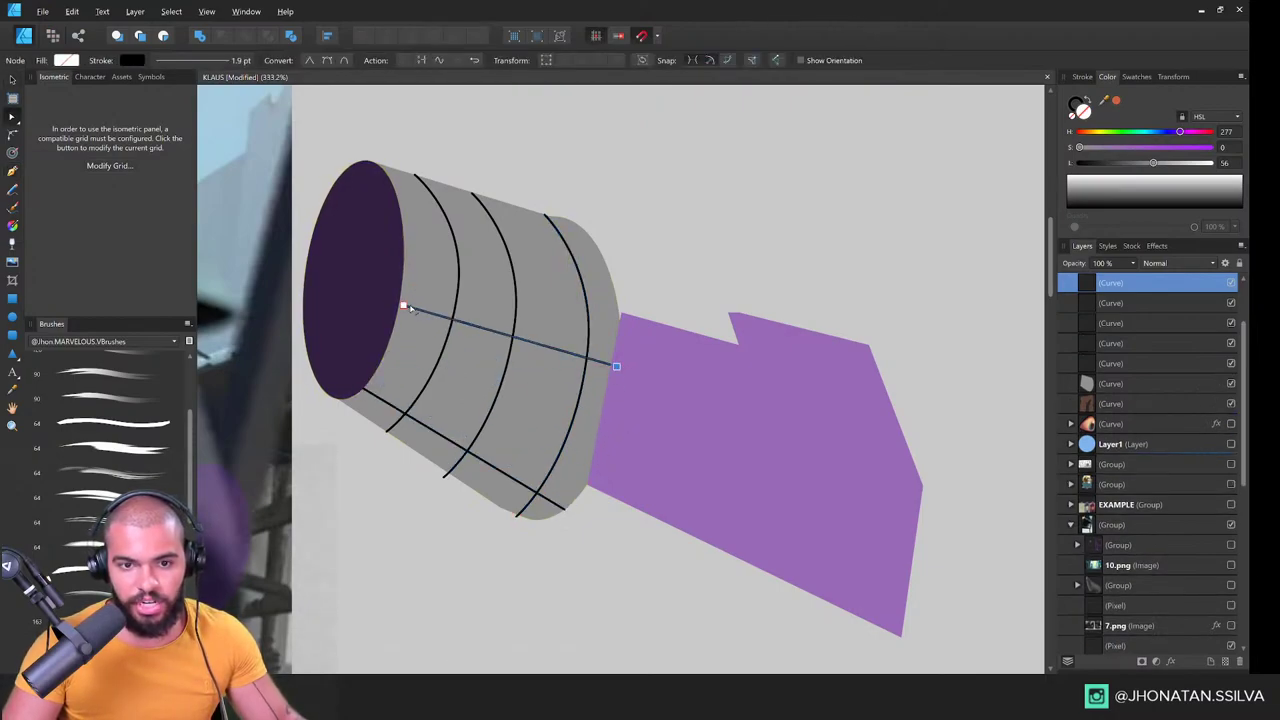
pyautogui.moveTo(400, 306); pyautogui.dragTo(399, 301)
# Step: Add a third lengthwise line near the cuff's upper edge as a copy and pull its end to the ellipse
pyautogui.press('v')
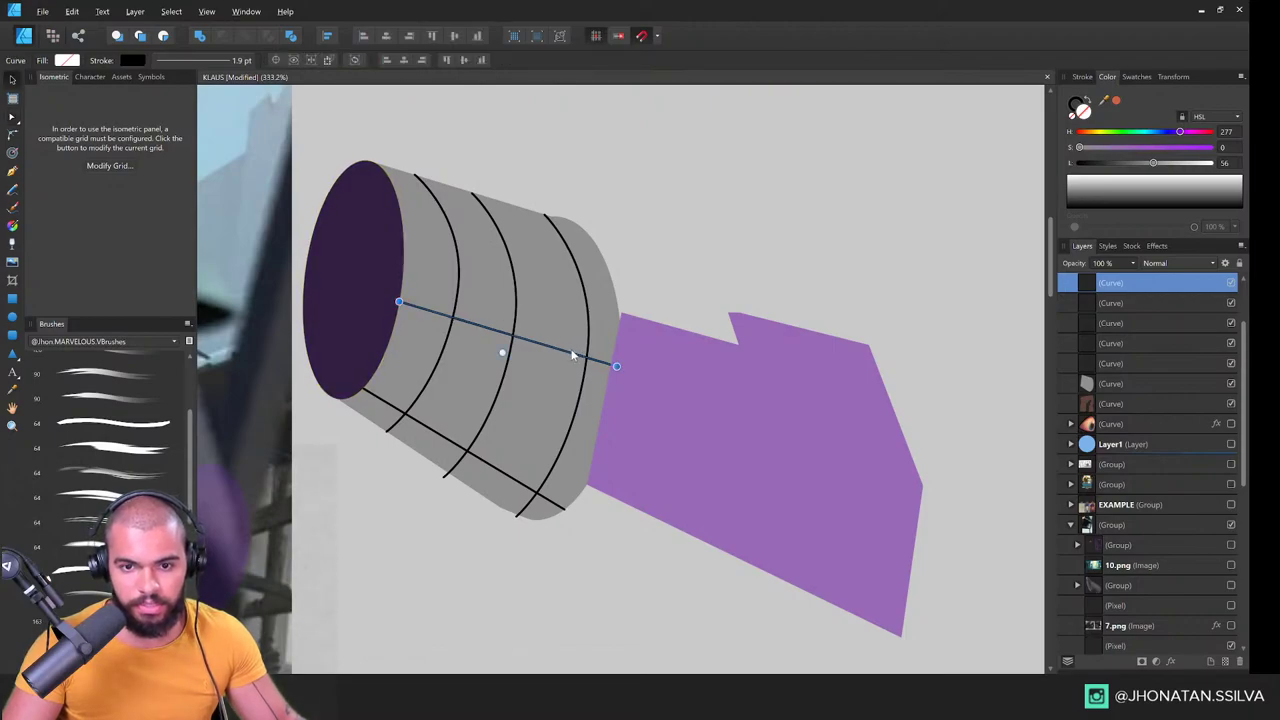
pyautogui.moveTo(573, 355); pyautogui.dragTo(595, 243)
pyautogui.press('a')
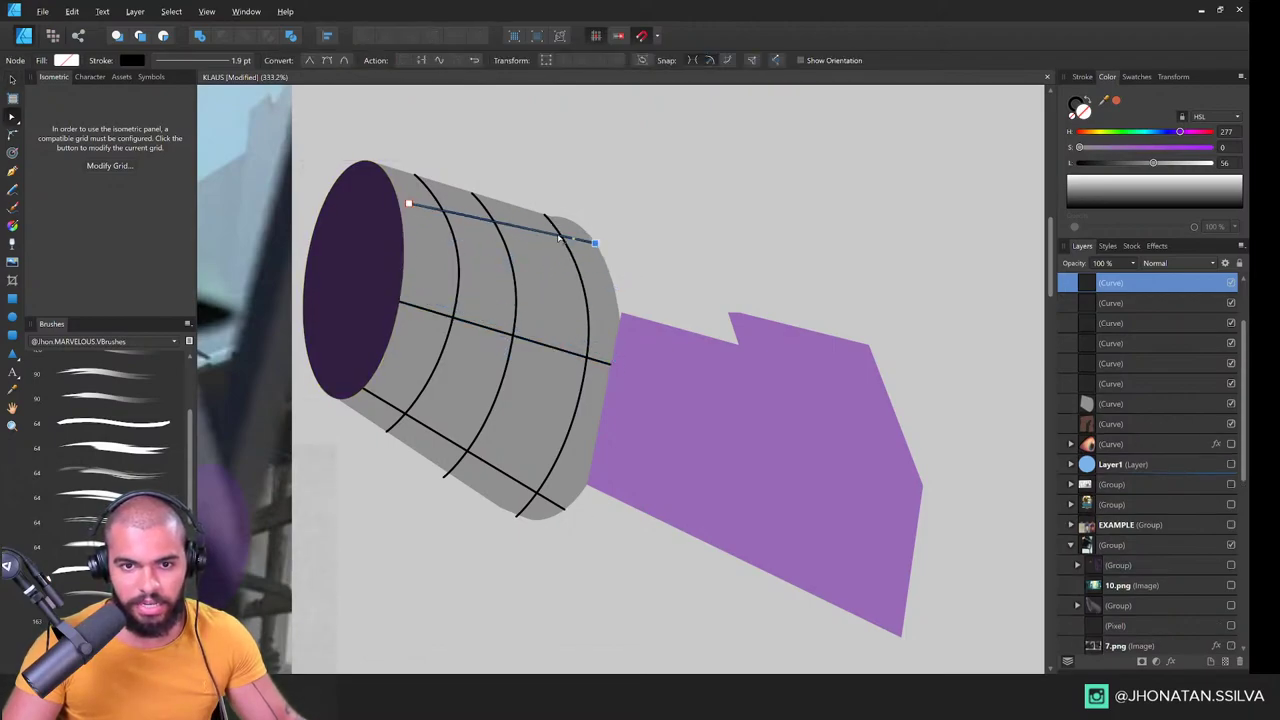
pyautogui.moveTo(409, 204); pyautogui.dragTo(390, 196)
# Step: Compare the cuff's contour grid with the sleeve in the reference image and inspect the lower lengthwise line
pyautogui.press('z')
pyautogui.moveTo(503, 192); pyautogui.dragTo(643, 329)
pyautogui.scroll(-2, 643, 330)
pyautogui.scroll(5, 663, 371)
pyautogui.press('a')
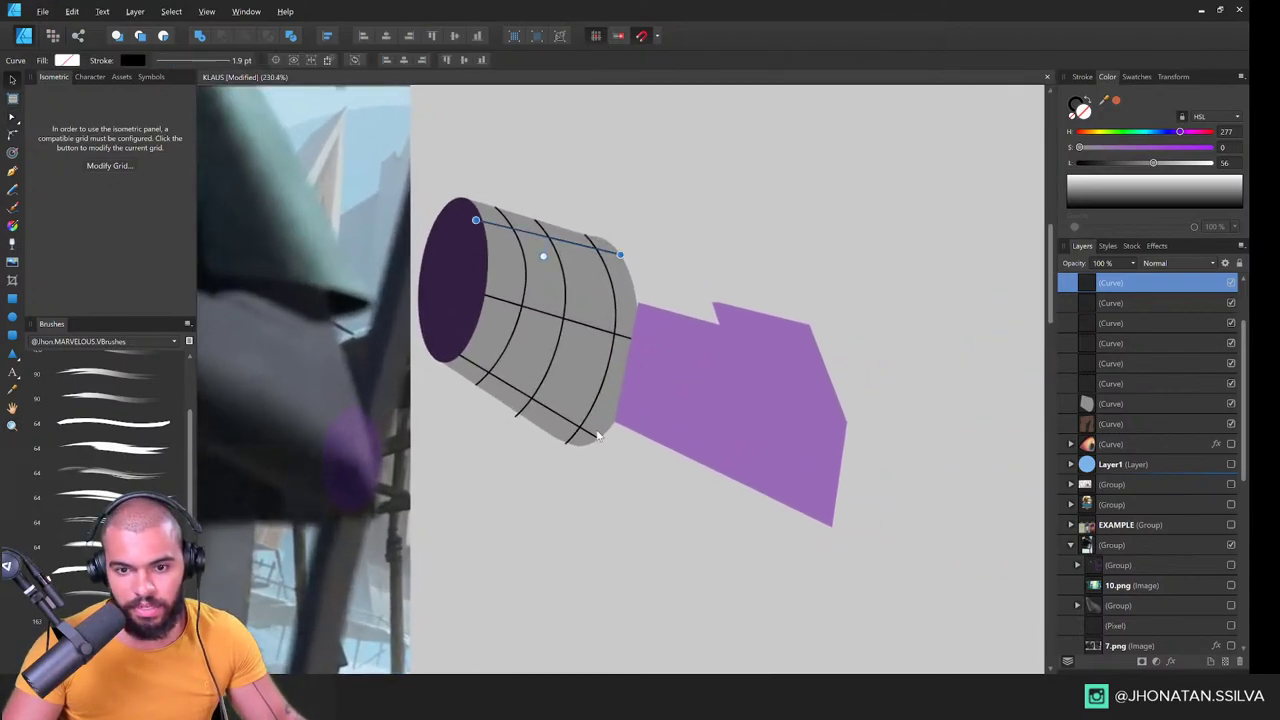
pyautogui.click(597, 438)
pyautogui.press('z')
pyautogui.scroll(-3, 548, 330)
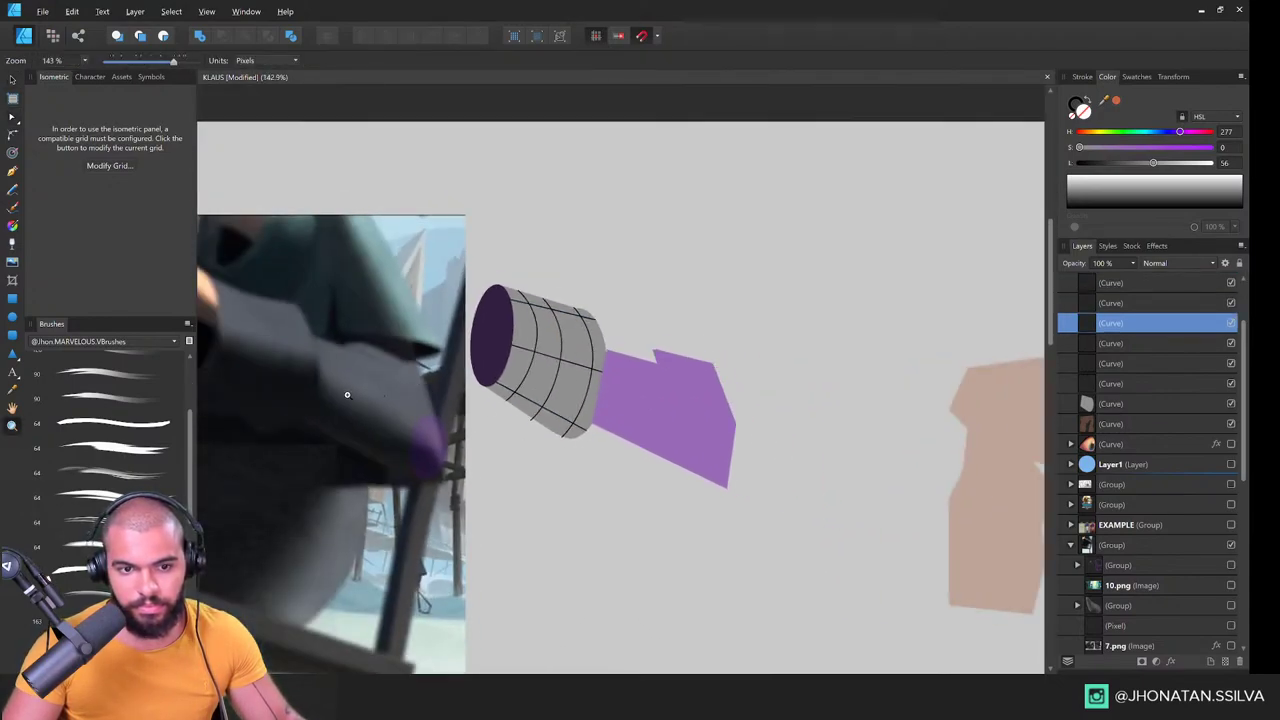
pyautogui.scroll(4, 506, 405)
pyautogui.scroll(2, 629, 417)
pyautogui.moveTo(620, 420); pyautogui.dragTo(526, 441)
# Step: Group the six contour lines on the cuff
pyautogui.press('v')
pyautogui.moveTo(770, 366); pyautogui.dragTo(730, 380)
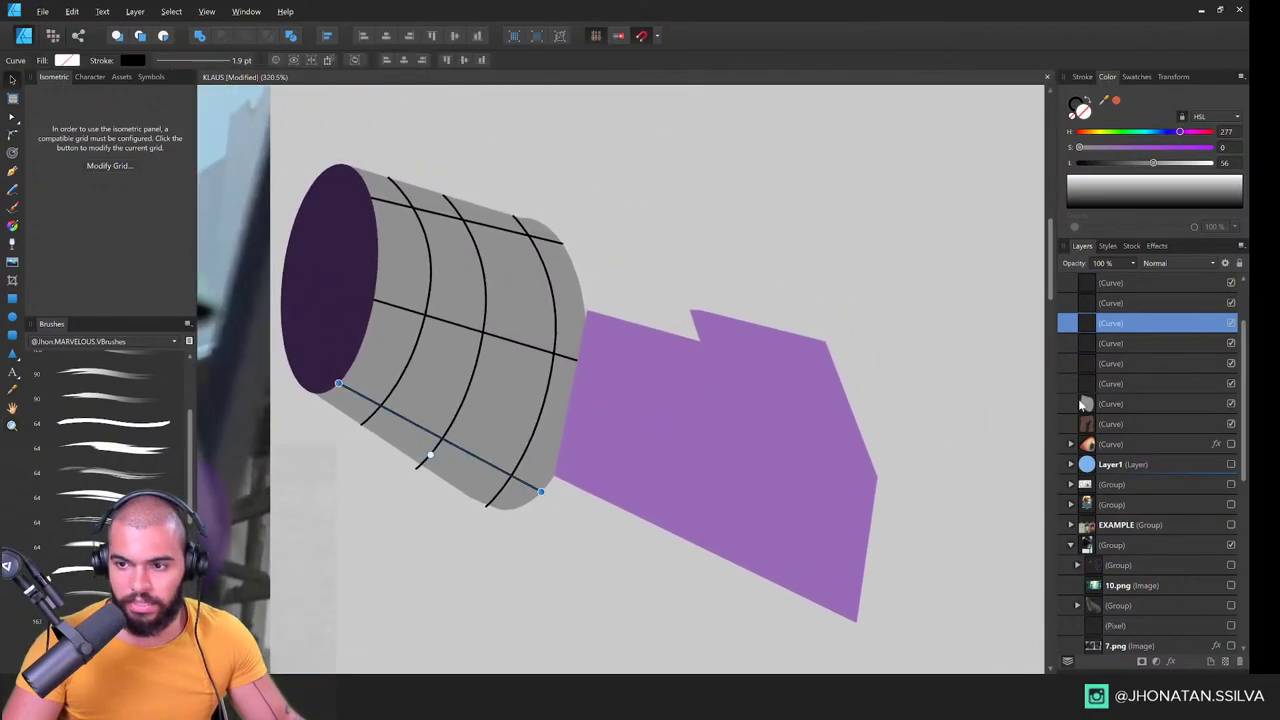
pyautogui.click(1113, 389)
pyautogui.scroll(2, 1122, 398)
pyautogui.keyDown('shift'); pyautogui.click(1133, 364); pyautogui.keyUp('shift')
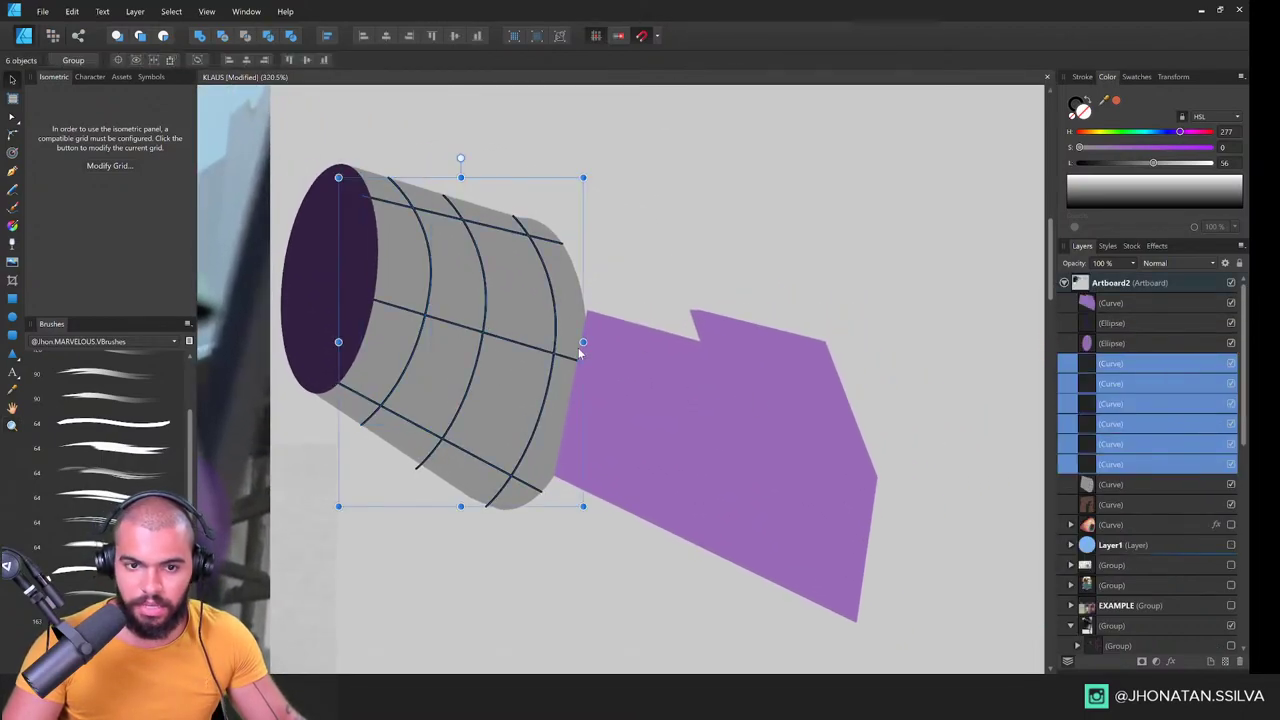
pyautogui.hotkey('ctrl', 'g')
pyautogui.press('z')
pyautogui.scroll(3, 500, 309)
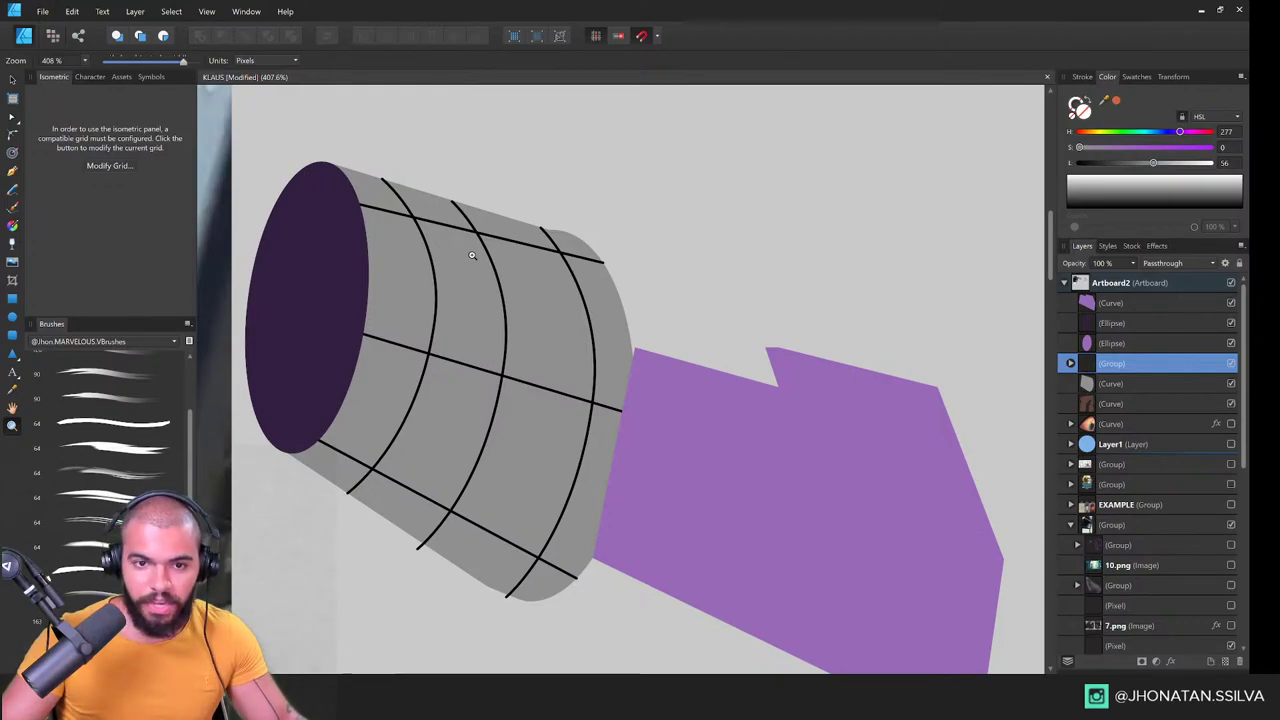
pyautogui.scroll(2, 519, 318)
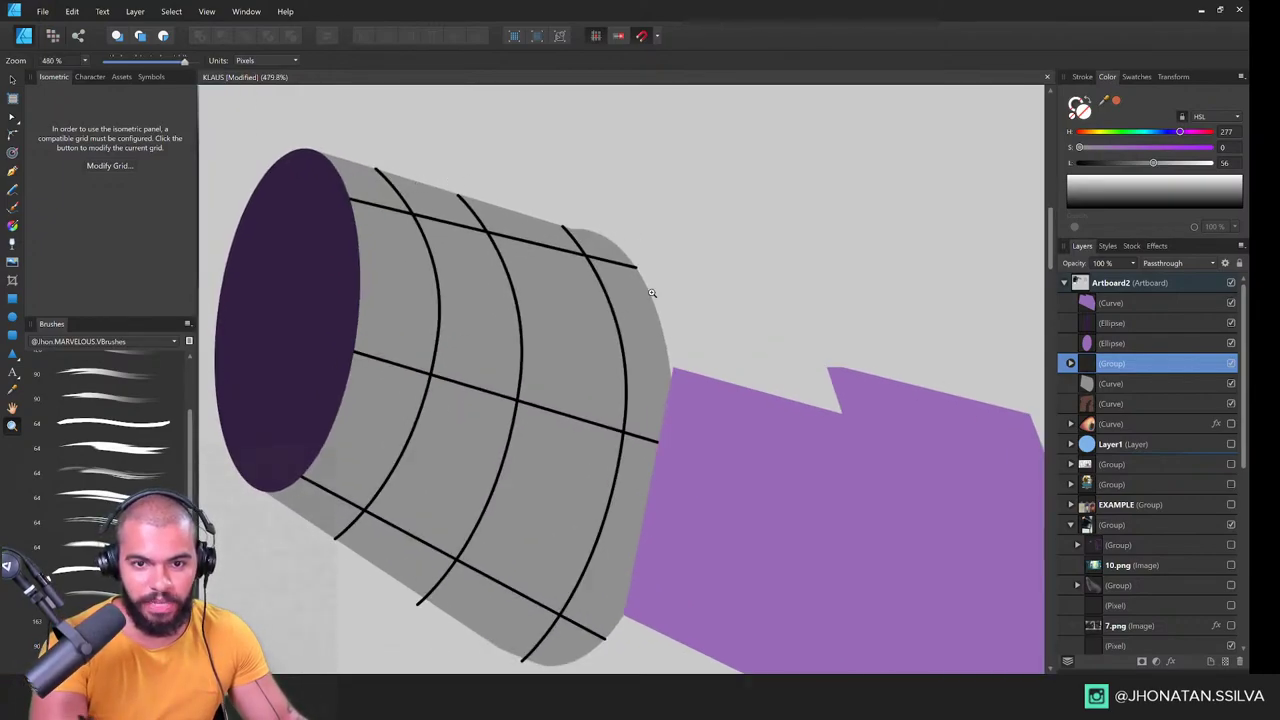
pyautogui.scroll(-2, 541, 340)
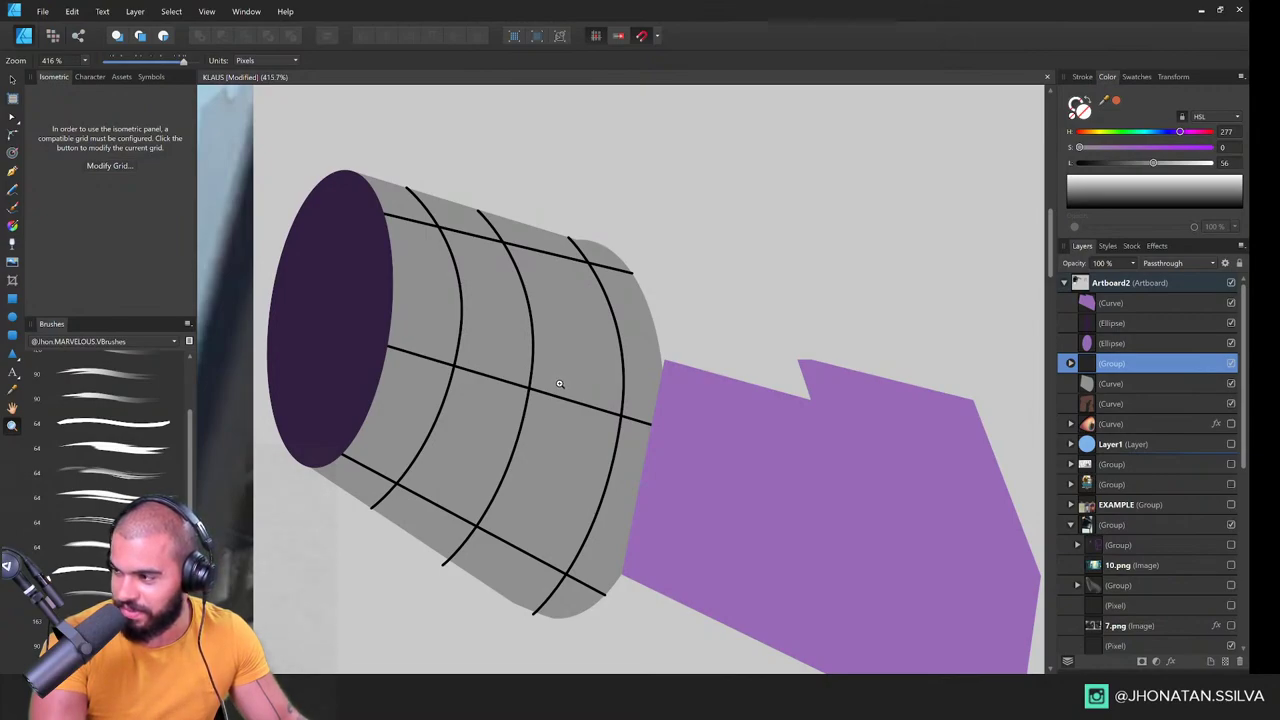
pyautogui.scroll(-2, 524, 306)
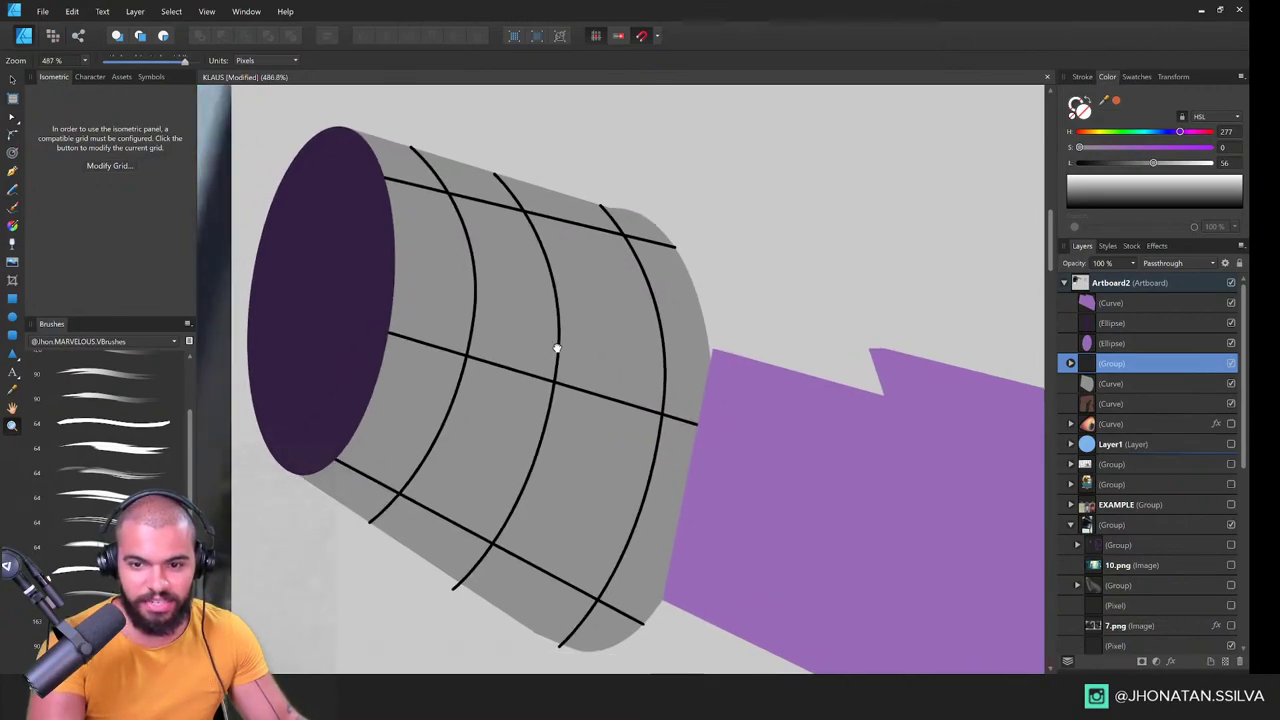
pyautogui.scroll(1, 557, 349)
# Step: Lower the purple sleeve shape in the layer order and recolour it dark grey with saturation 3 and lightness 25
pyautogui.press('v')
pyautogui.click(701, 415)
pyautogui.hotkey('ctrl', '[')
pyautogui.moveTo(751, 411); pyautogui.dragTo(710, 389)
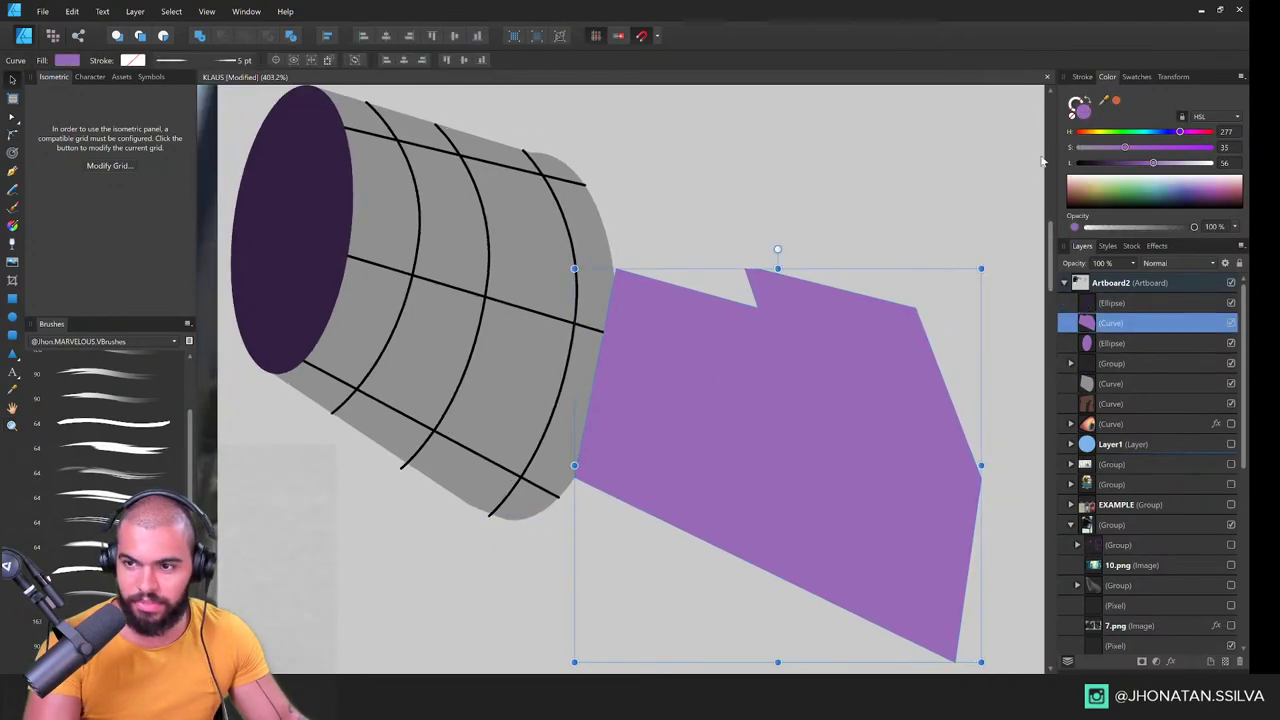
pyautogui.hotkey('ctrl', '[')
pyautogui.moveTo(1103, 148); pyautogui.dragTo(1083, 148)
pyautogui.click(1110, 164)
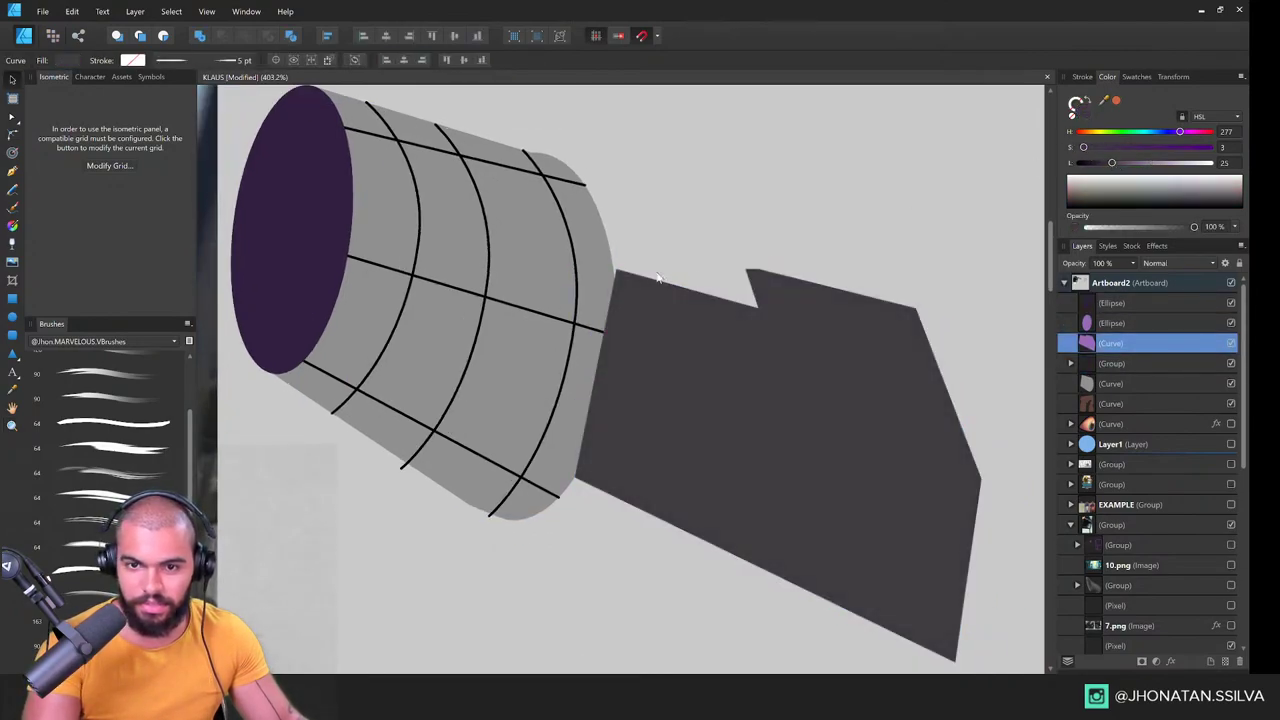
# Step: Extend the sleeve shape's upper corner into the cuff, curve its adjoining edge and send the shape behind the cuff
pyautogui.press('a')
pyautogui.moveTo(617, 270); pyautogui.dragTo(585, 256)
pyautogui.moveTo(581, 349); pyautogui.dragTo(595, 350)
pyautogui.hotkey('ctrl', '[')
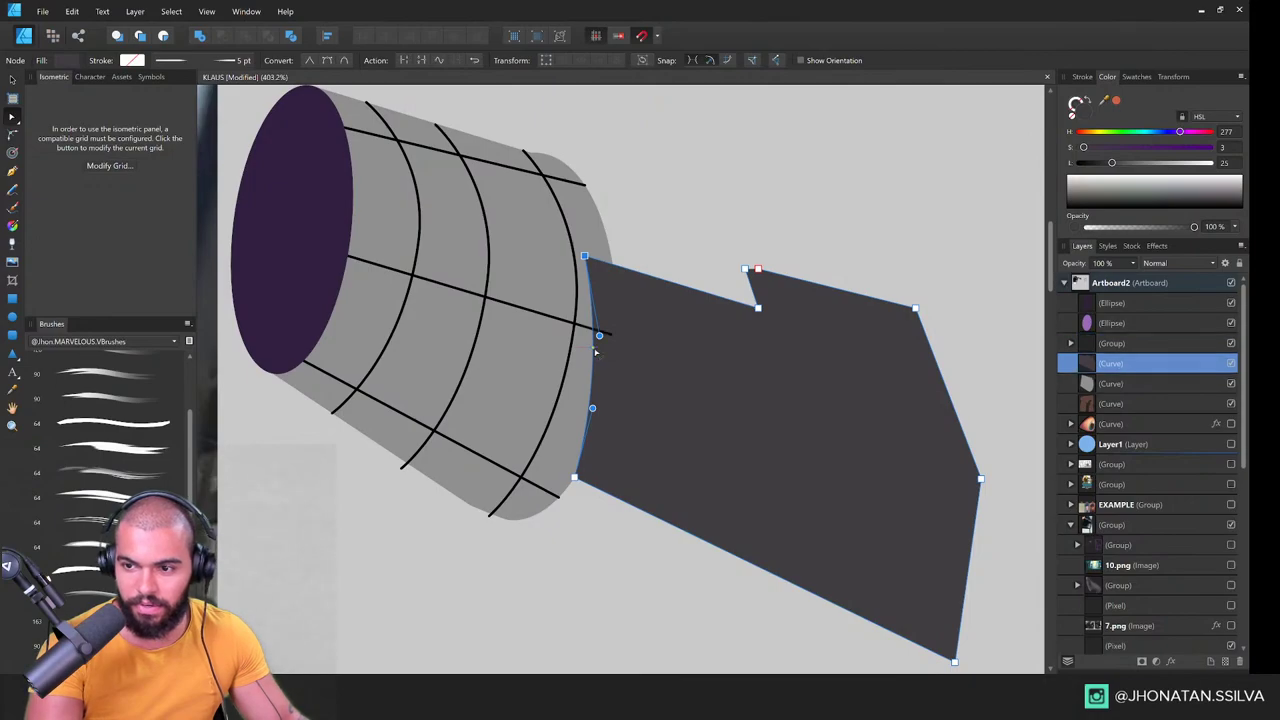
pyautogui.hotkey('ctrl', '[')
# Step: Lighten the sleeve shape to lightness 39 and raise its upper corner node hidden behind the cuff slightly
pyautogui.press('v')
pyautogui.moveTo(1112, 163); pyautogui.dragTo(1131, 164)
pyautogui.press('z')
pyautogui.moveTo(632, 323); pyautogui.dragTo(624, 322)
pyautogui.scroll(-2, 624, 321)
pyautogui.press('a')
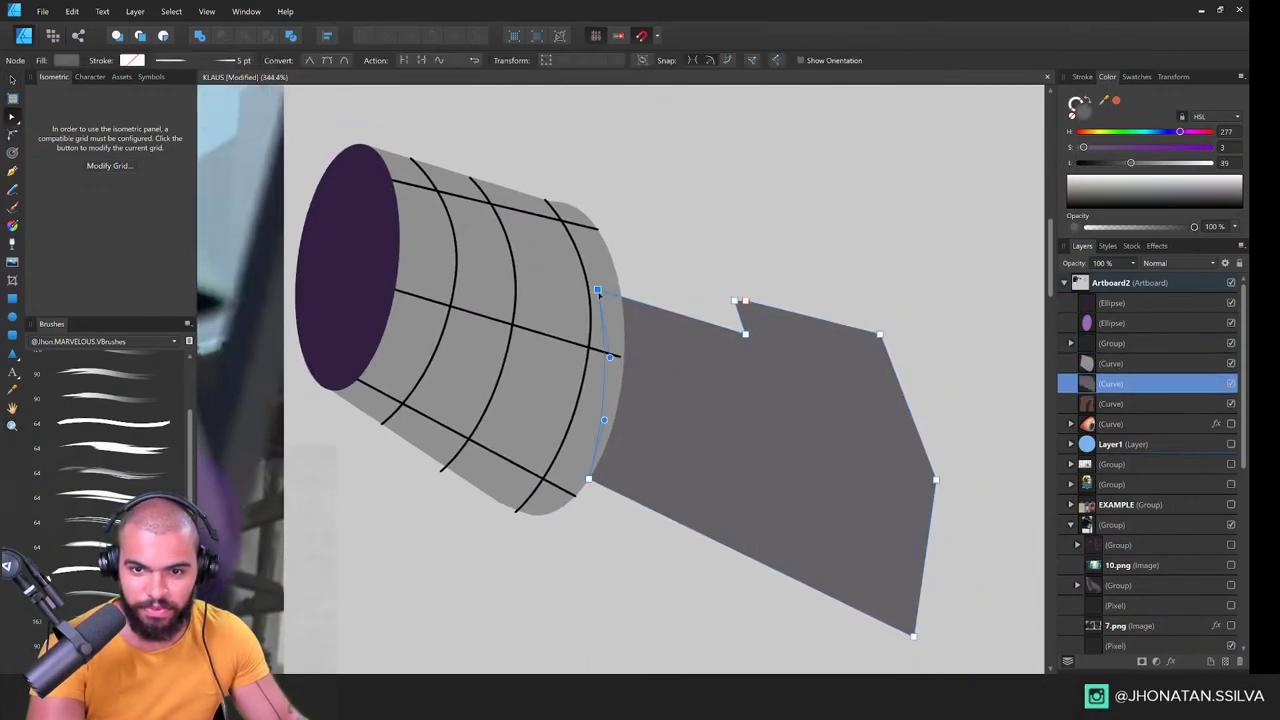
pyautogui.scroll(3, 600, 280)
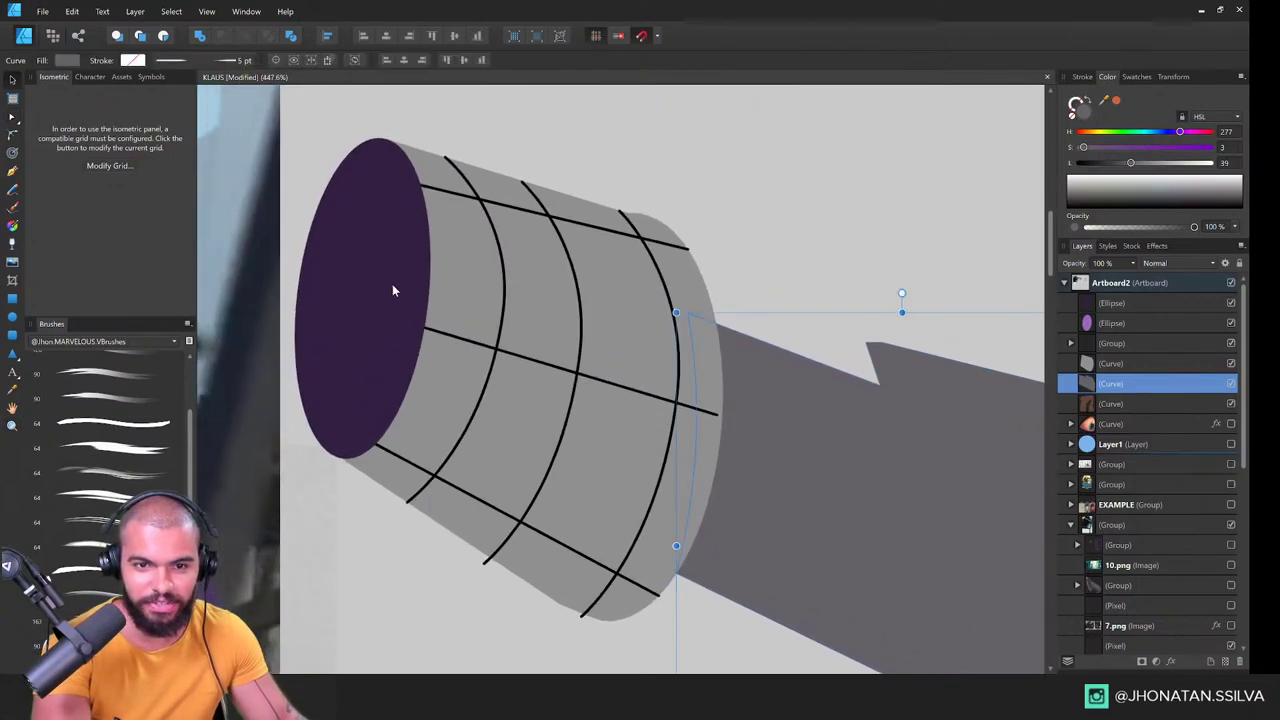
# Step: Turn the dark purple ellipse at the cuff's opening grey by removing its colour saturation
pyautogui.click(400, 284)
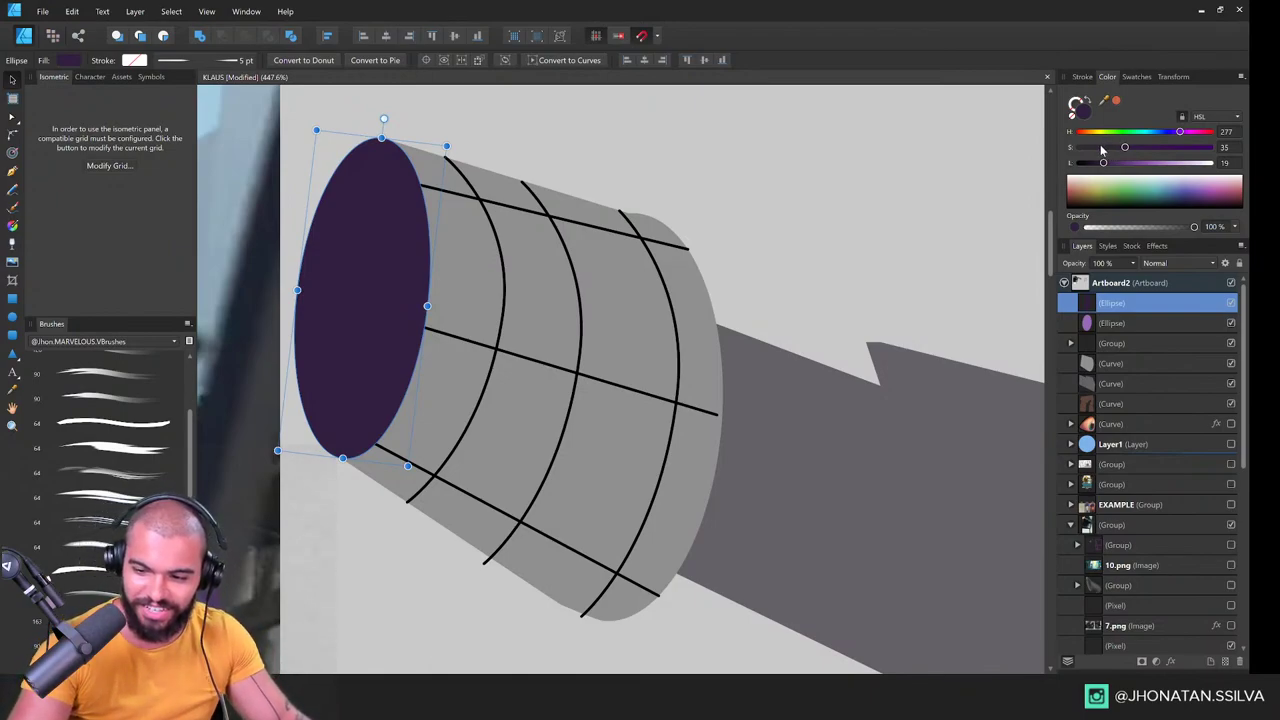
pyautogui.moveTo(1091, 148); pyautogui.dragTo(1071, 146)
# Step: Apply a linear gradient across the grey cuff, lighter at the upper edge and darkening to lightness 35 toward the lower side
pyautogui.click(563, 326)
pyautogui.hotkey('ctrl', 'space')
pyautogui.moveTo(582, 396); pyautogui.dragTo(567, 400)
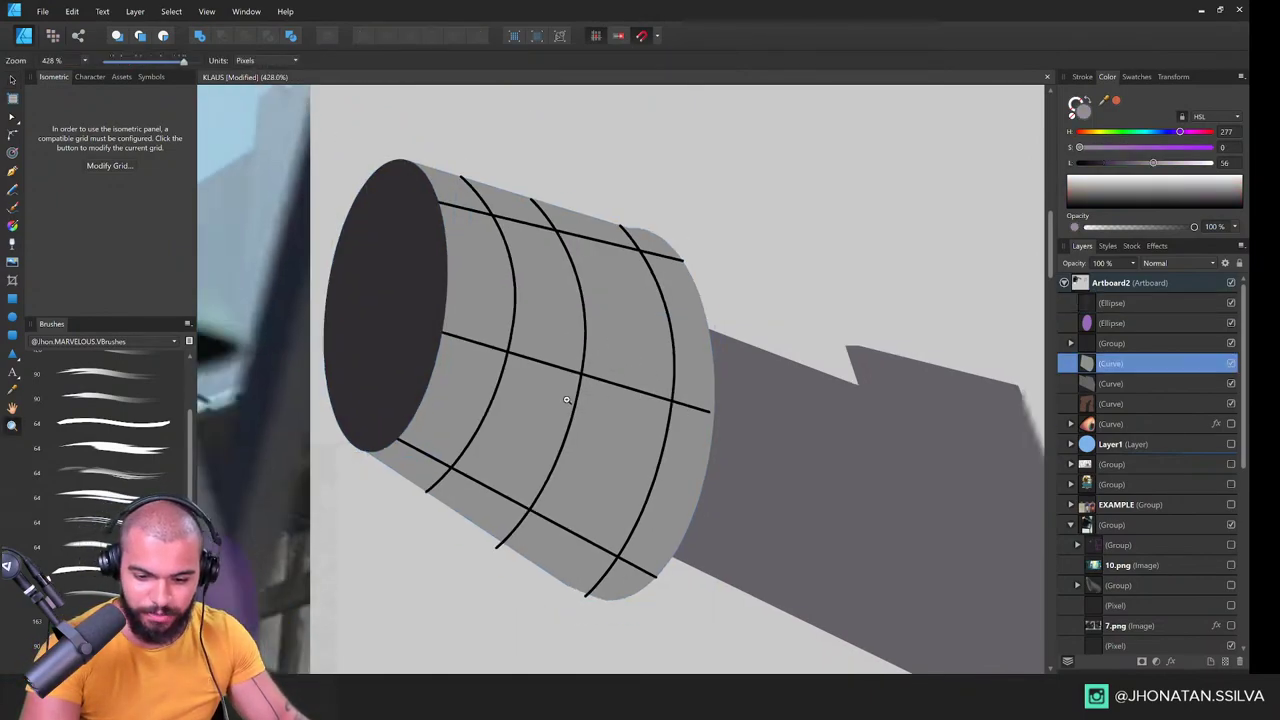
pyautogui.scroll(-1, 566, 400)
pyautogui.press('g')
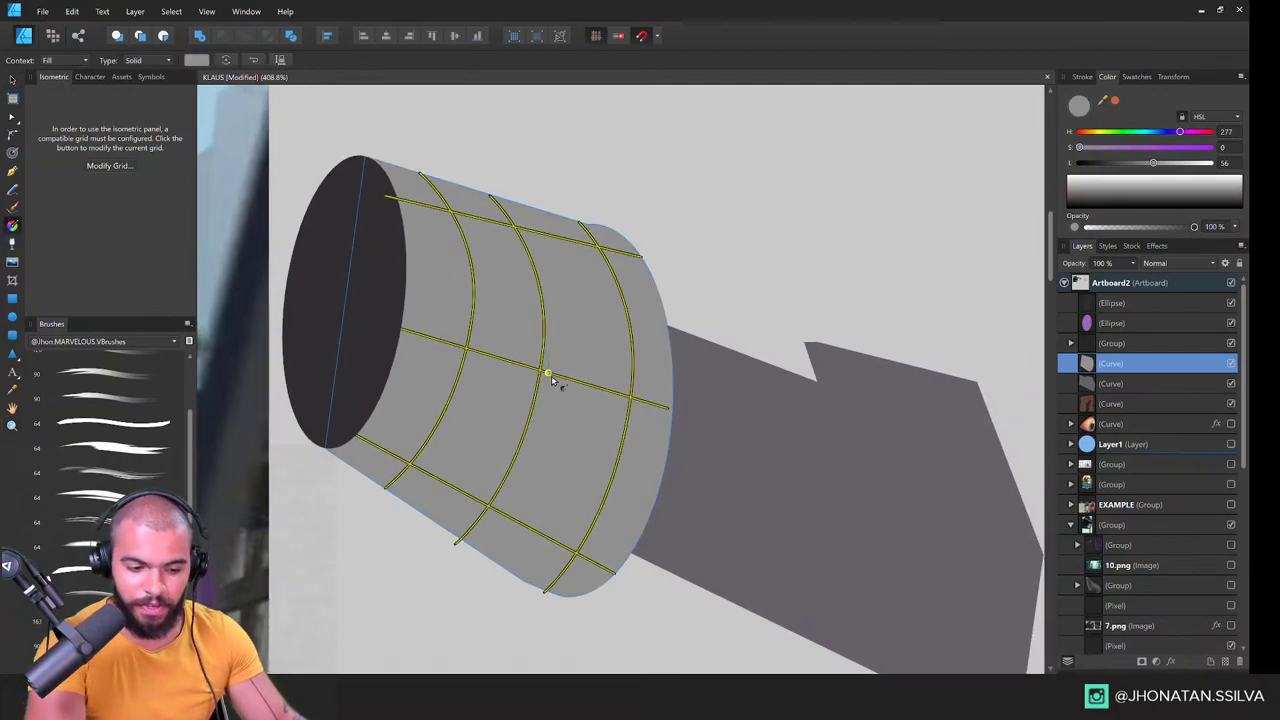
pyautogui.moveTo(455, 488); pyautogui.dragTo(535, 231)
pyautogui.moveTo(455, 489); pyautogui.dragTo(455, 461)
pyautogui.moveTo(551, 235)
pyautogui.mouseDown()
pyautogui.moveTo(455, 501)
pyautogui.moveTo(535, 222)
pyautogui.mouseUp()
pyautogui.moveTo(455, 500); pyautogui.dragTo(468, 407)
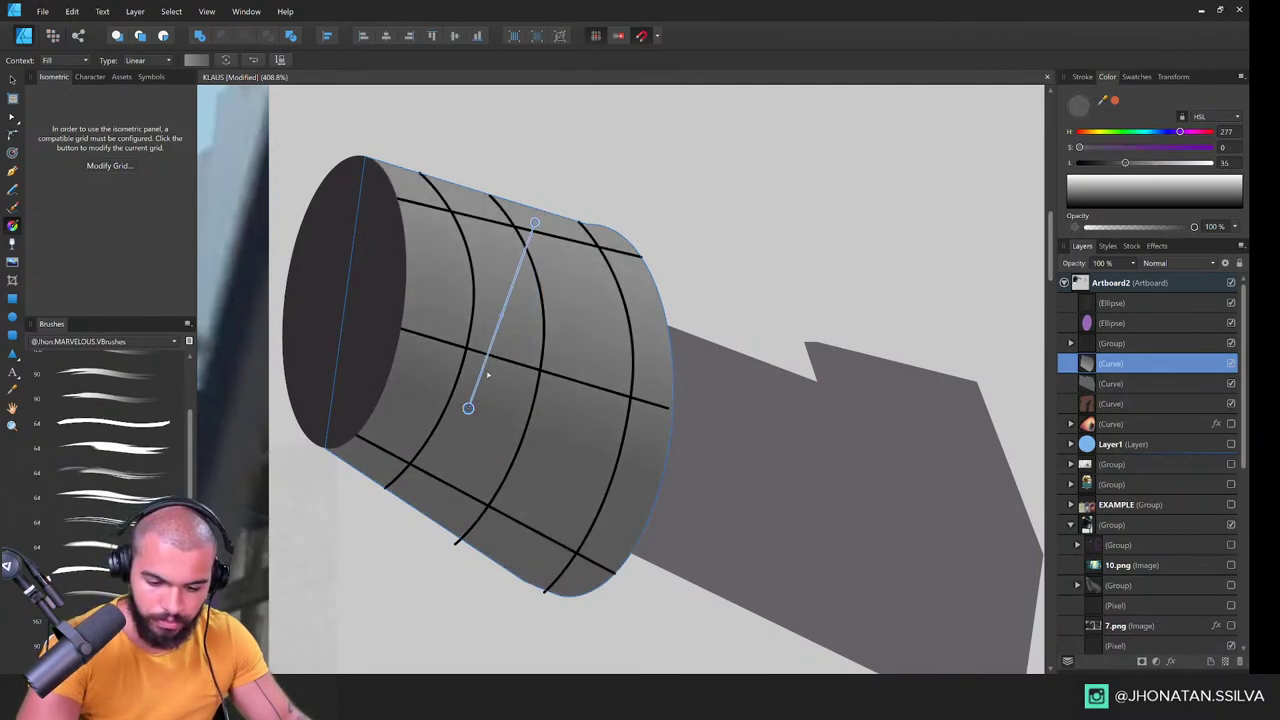
# Step: Darken the lower end of the cuff's linear gradient to lightness 20
pyautogui.click(1107, 163)
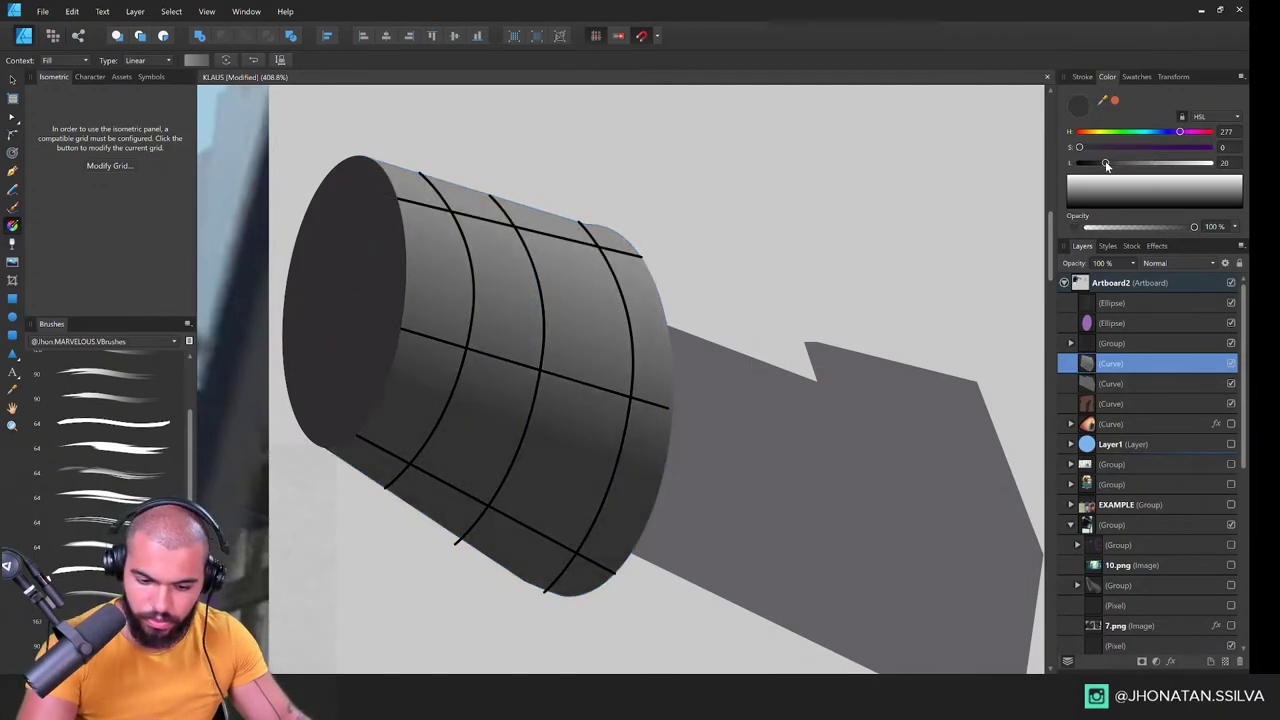
pyautogui.click(536, 217)
pyautogui.press('z')
pyautogui.moveTo(571, 400); pyautogui.dragTo(416, 521)
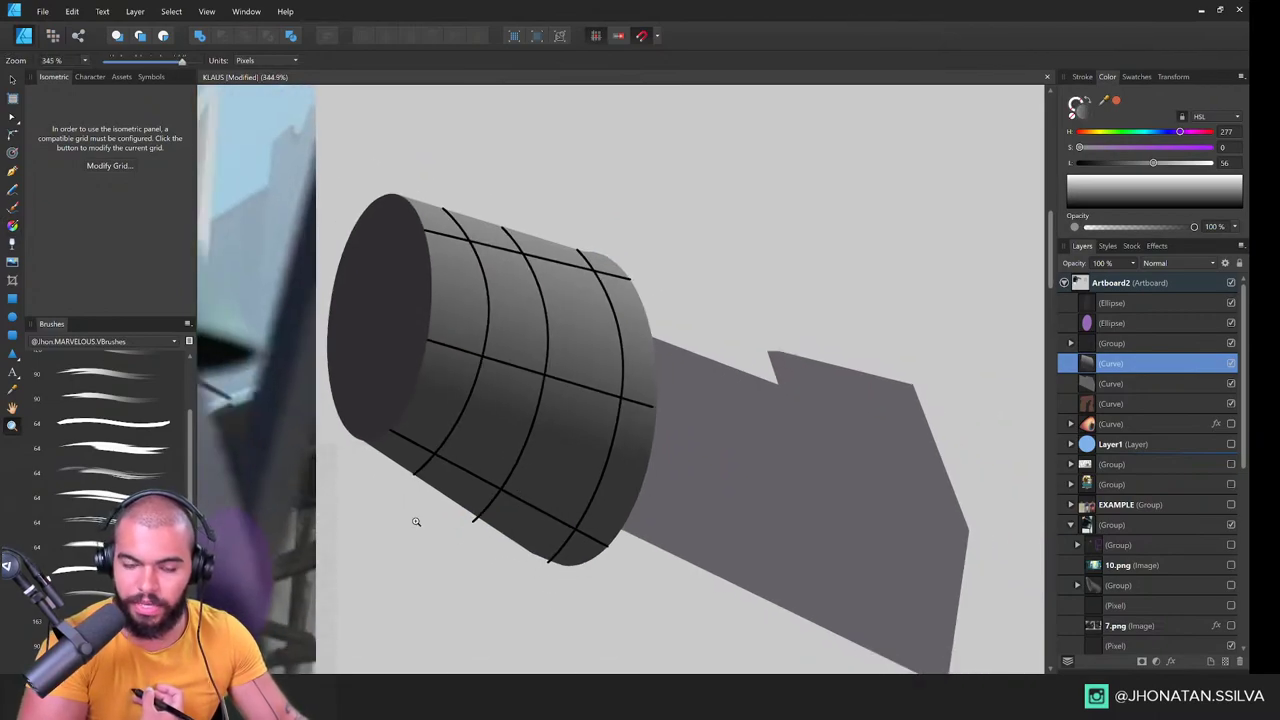
# Step: Examine the shaded cuff against the painted sleeve and cuff in the reference image
pyautogui.scroll(-2, 590, 308)
pyautogui.moveTo(597, 314); pyautogui.dragTo(648, 338)
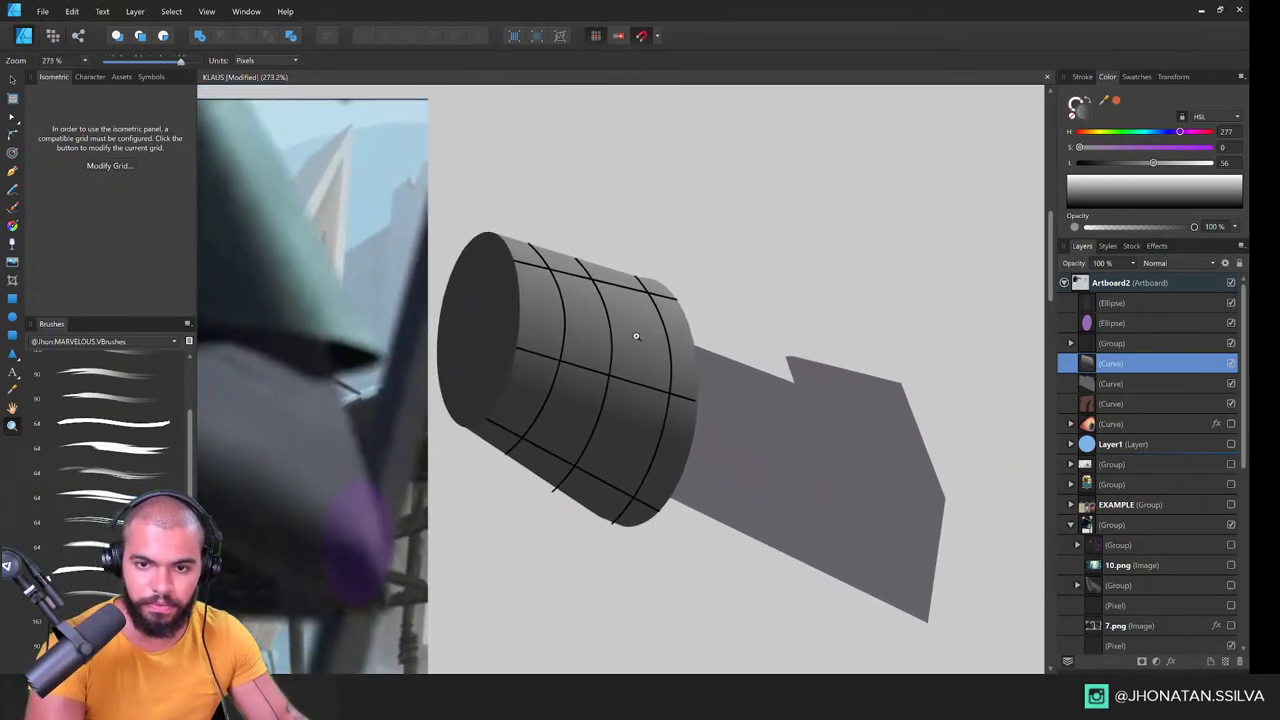
pyautogui.scroll(-2, 637, 334)
pyautogui.scroll(4, 634, 314)
pyautogui.press('v')
pyautogui.press('z')
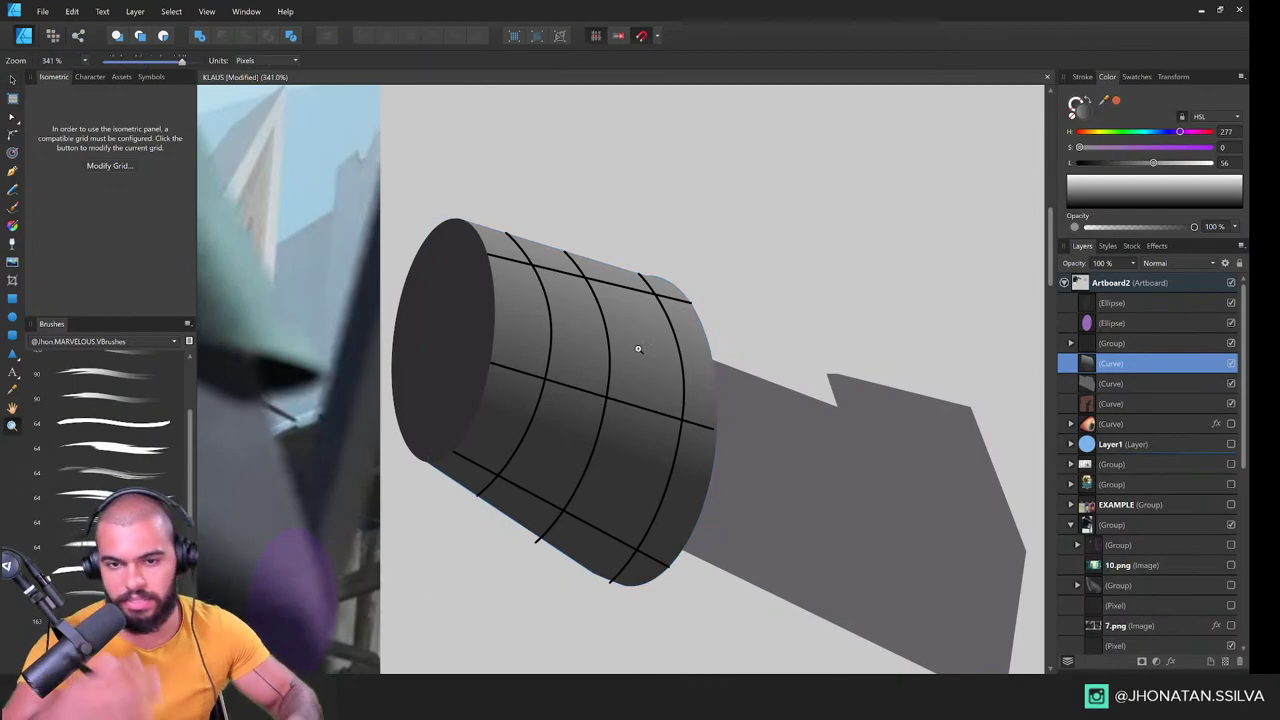
pyautogui.moveTo(638, 307); pyautogui.dragTo(651, 320)
pyautogui.moveTo(560, 335)
pyautogui.mouseDown()
pyautogui.moveTo(329, 449)
pyautogui.moveTo(543, 374)
pyautogui.mouseUp()
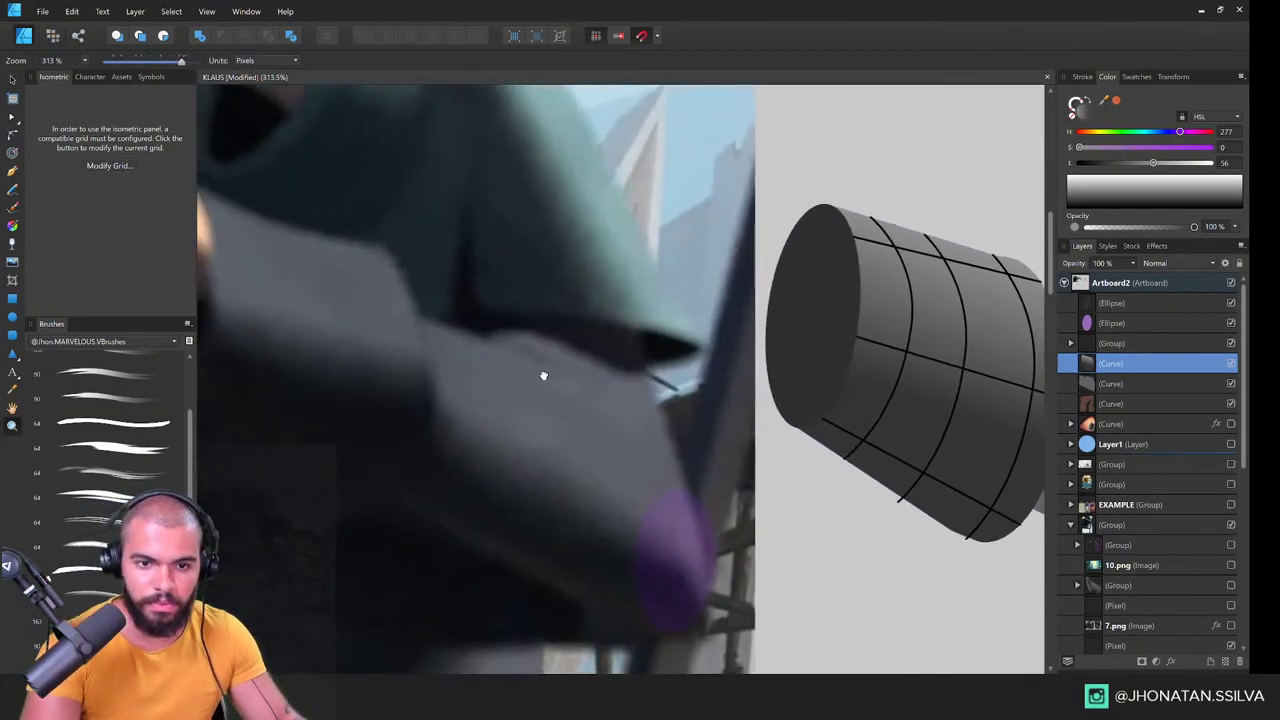
pyautogui.moveTo(237, 328); pyautogui.dragTo(481, 320)
# Step: Try outlining the reference image's cuff with a four-point pen shape, curving the edge that meets the sleeve
pyautogui.press('p')
pyautogui.click(407, 390)
pyautogui.click(560, 533)
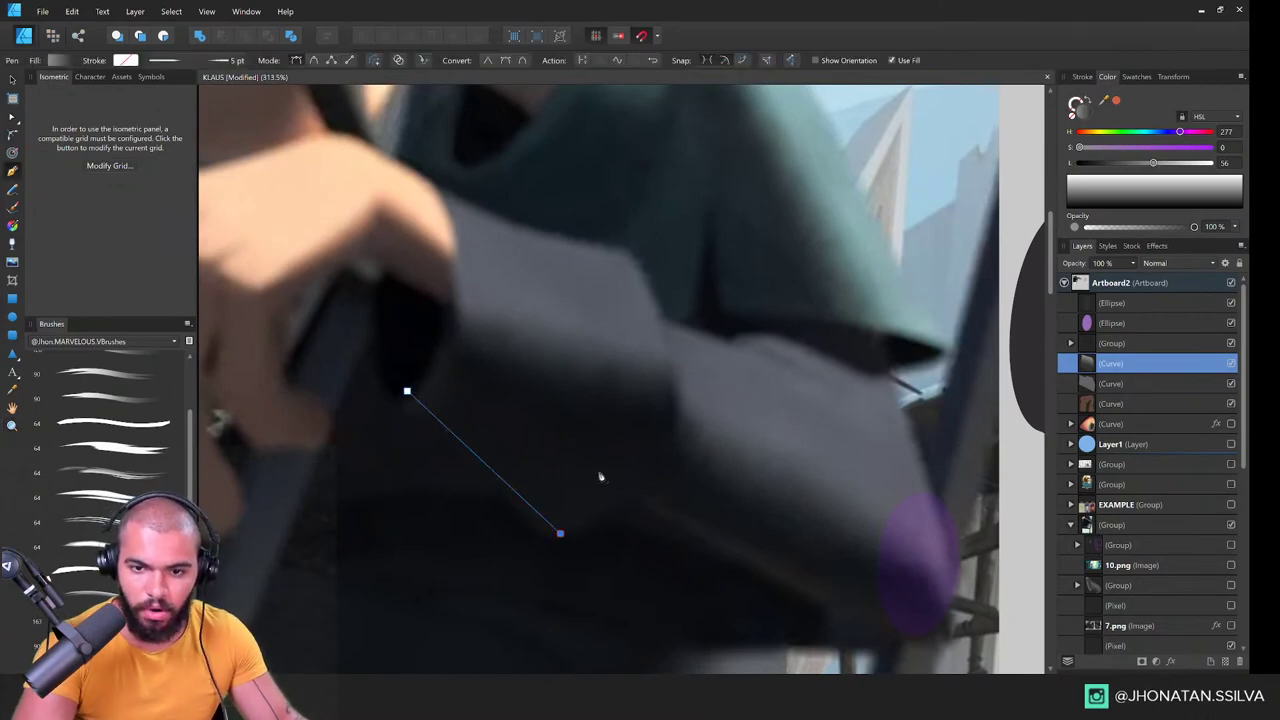
pyautogui.click(621, 249)
pyautogui.click(438, 217)
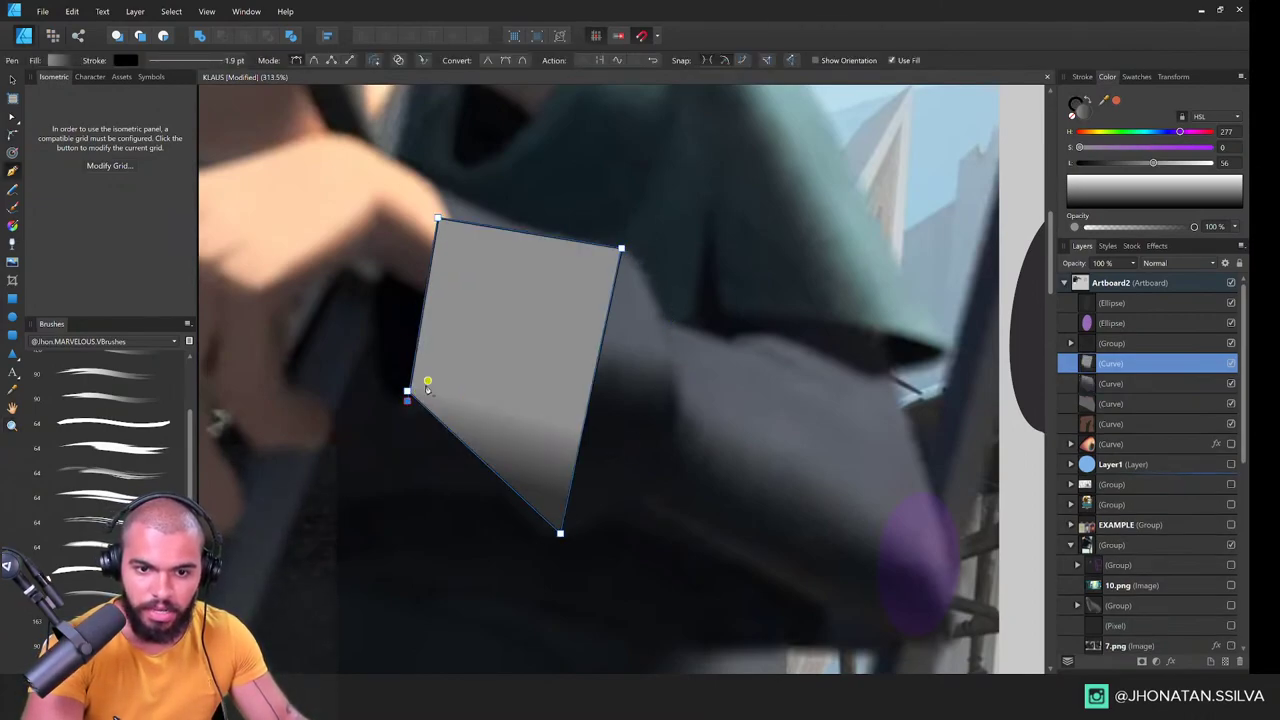
pyautogui.click(407, 391)
pyautogui.press('a')
pyautogui.moveTo(606, 354); pyautogui.dragTo(654, 373)
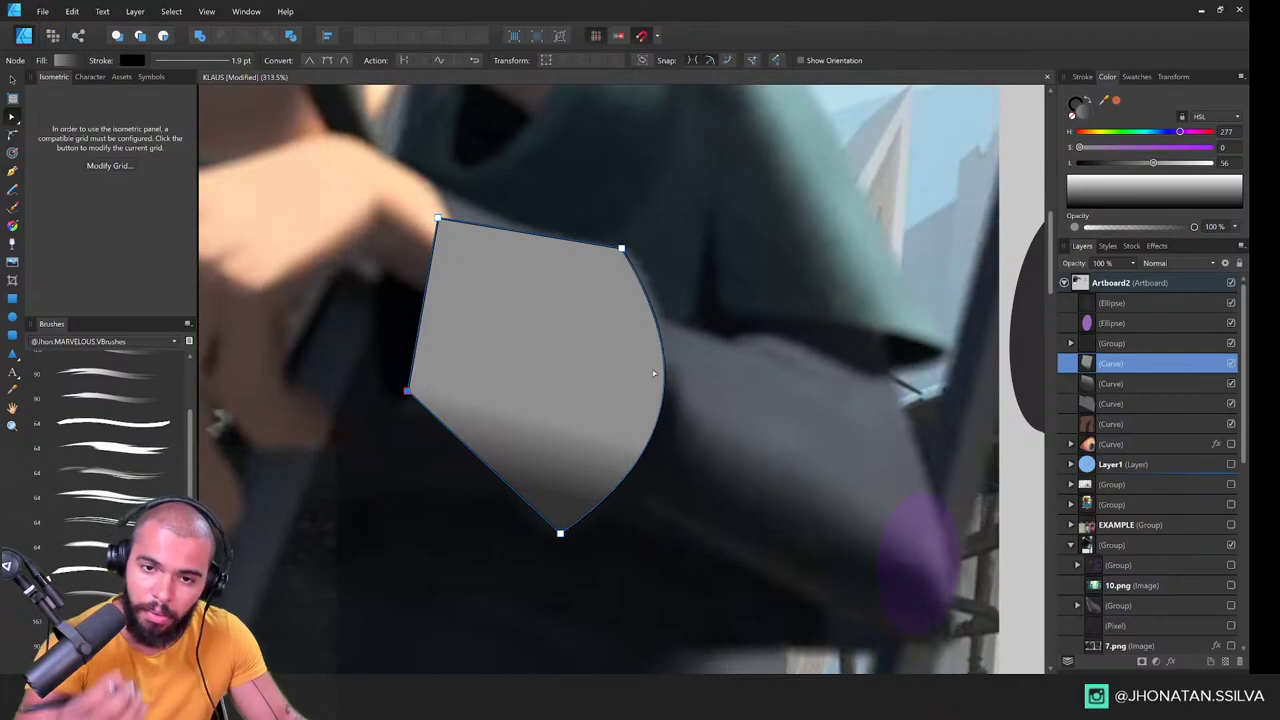
pyautogui.press('Delete')
pyautogui.press('Delete')
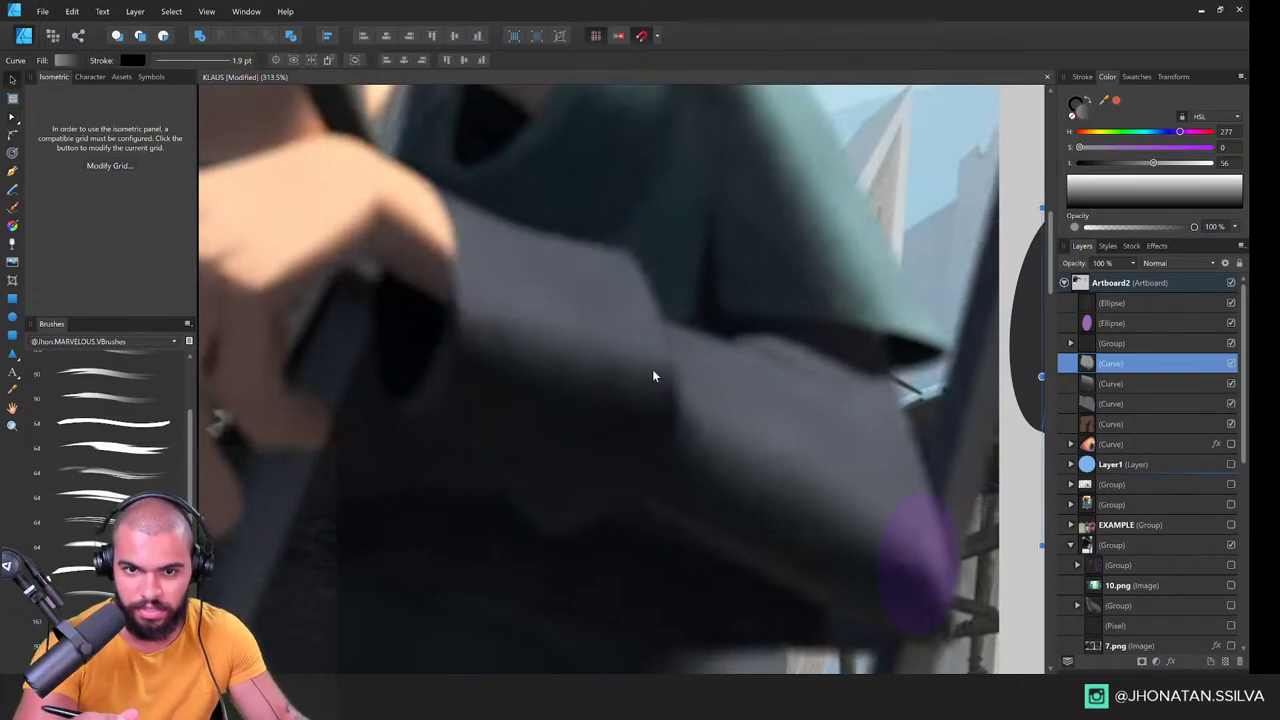
# Step: Replace the cuff's gradient with a flat grey fill of lightness 35
pyautogui.press('z')
pyautogui.moveTo(634, 290); pyautogui.dragTo(298, 407)
pyautogui.moveTo(880, 295); pyautogui.dragTo(758, 320)
pyautogui.press('v')
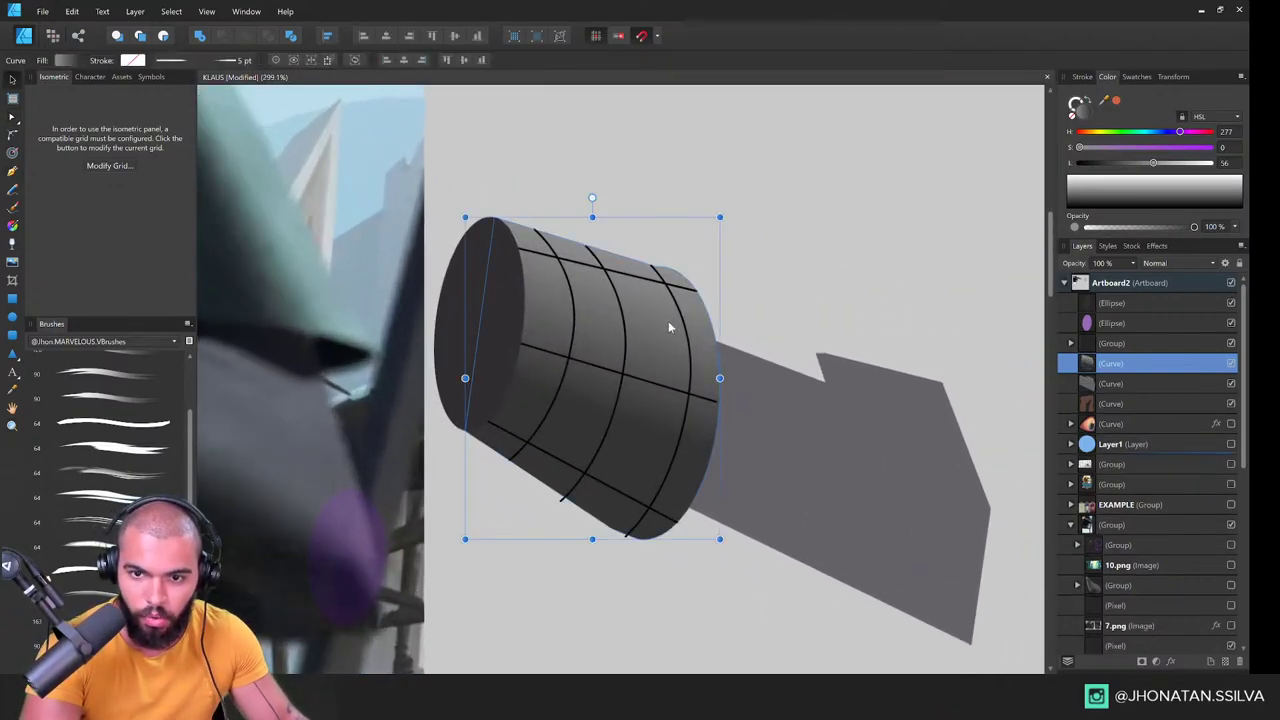
pyautogui.moveTo(654, 334); pyautogui.dragTo(582, 330)
pyautogui.press('g')
pyautogui.press('v')
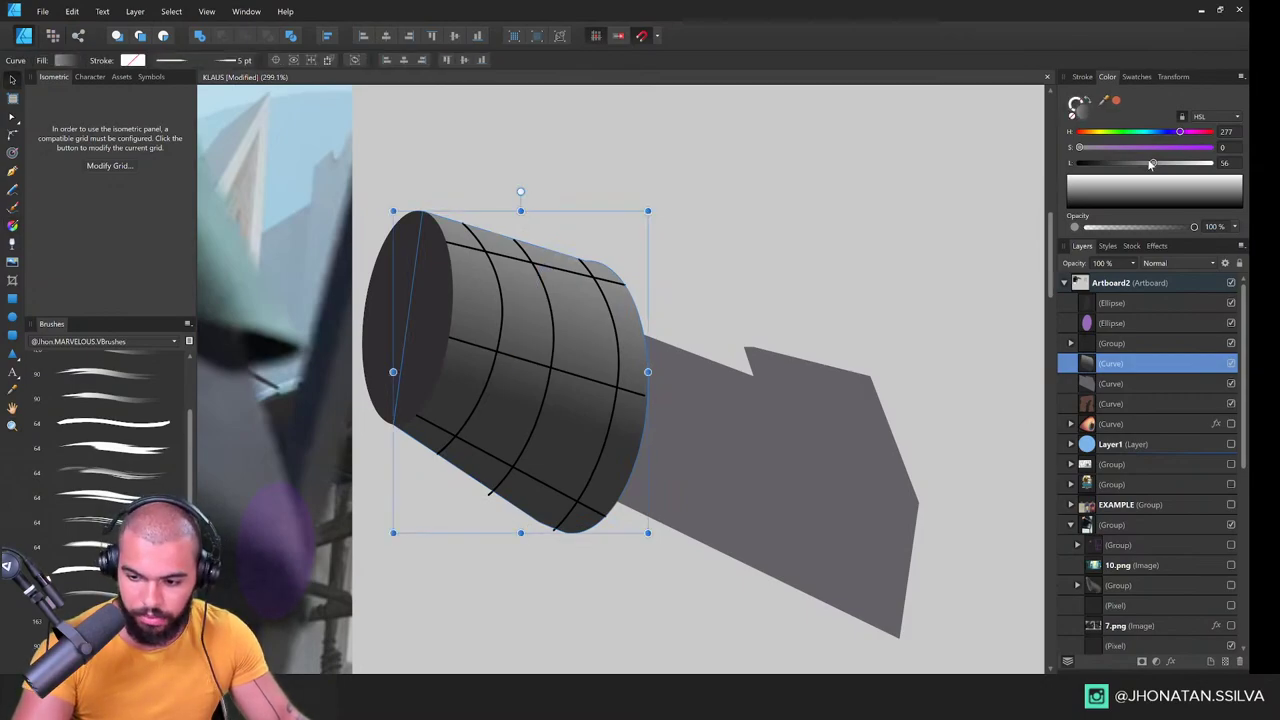
pyautogui.moveTo(1152, 163); pyautogui.dragTo(1126, 163)
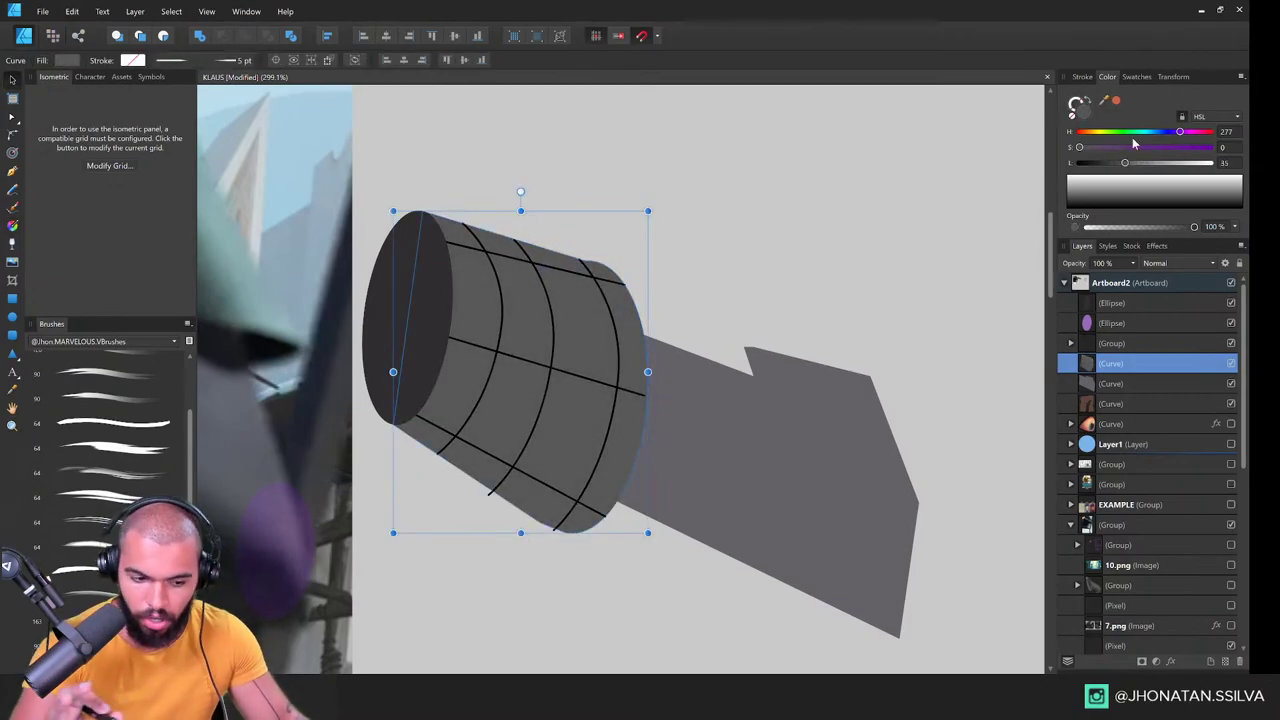
# Step: Choose the soft 250 px vector brush from the MASTER-VBrushes set
pyautogui.press('b')
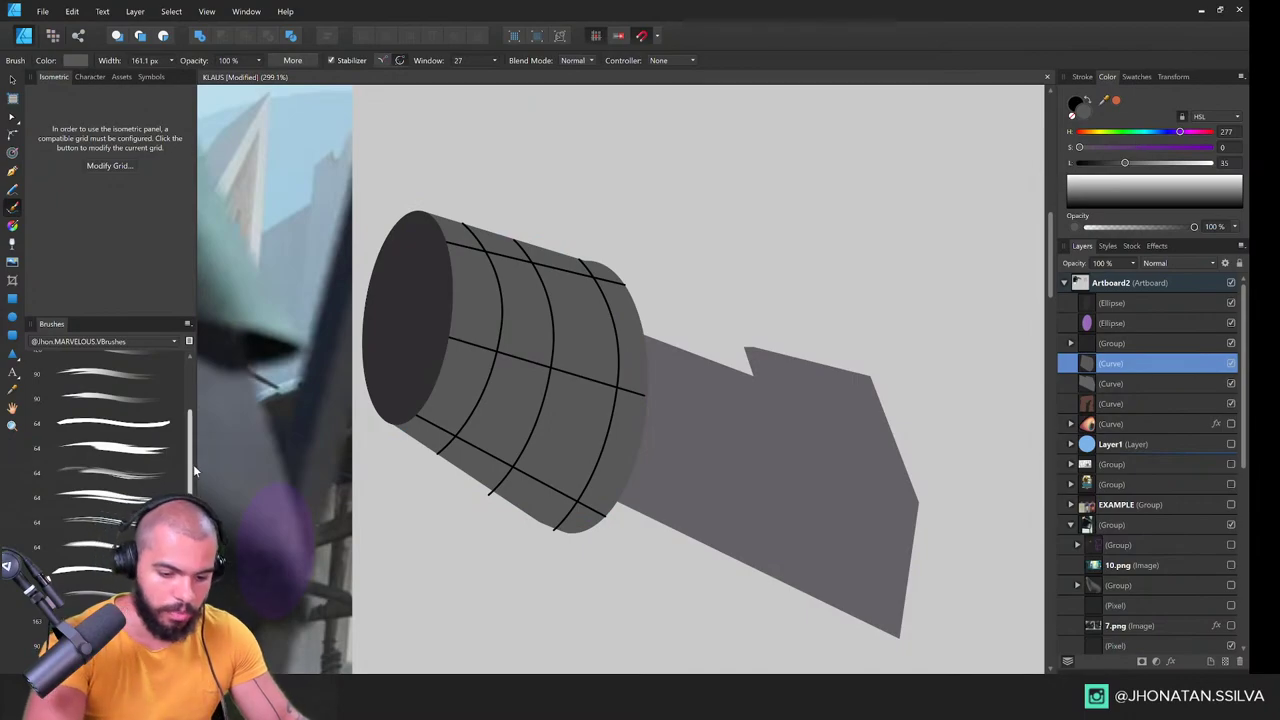
pyautogui.moveTo(191, 463); pyautogui.dragTo(190, 422)
pyautogui.scroll(-3, 190, 430)
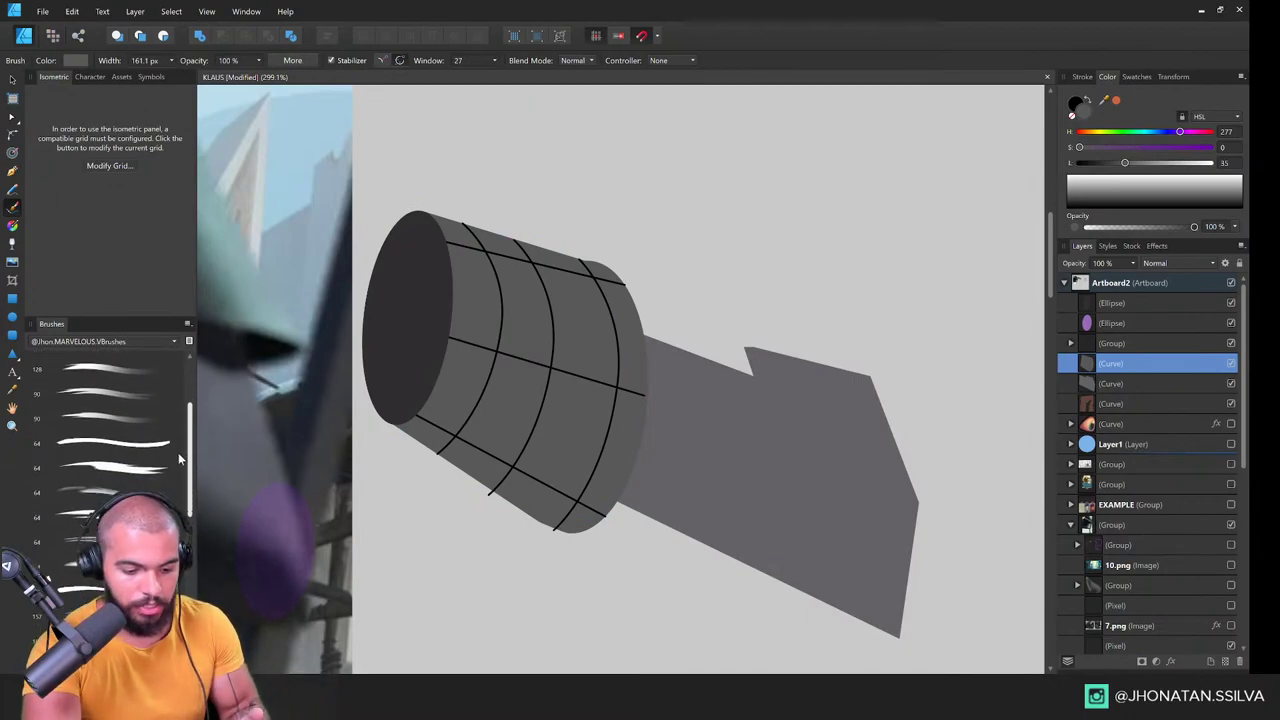
pyautogui.scroll(2, 176, 466)
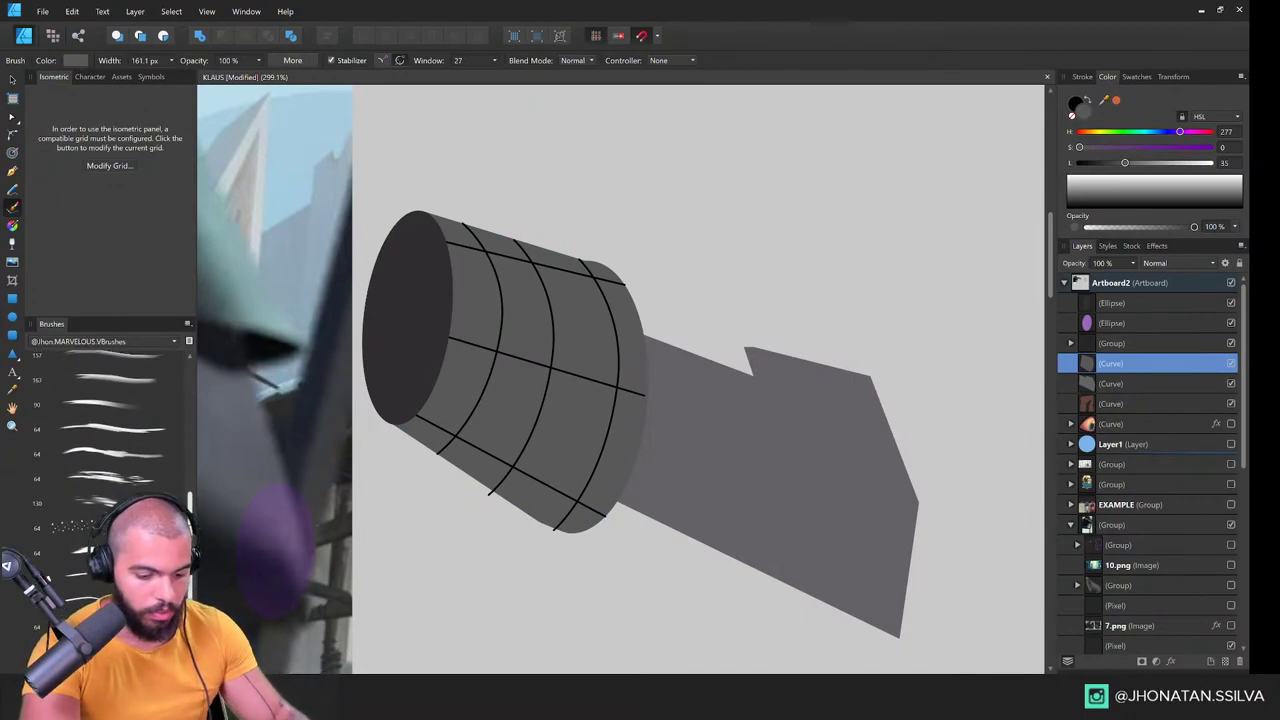
pyautogui.click(139, 341)
pyautogui.click(134, 364)
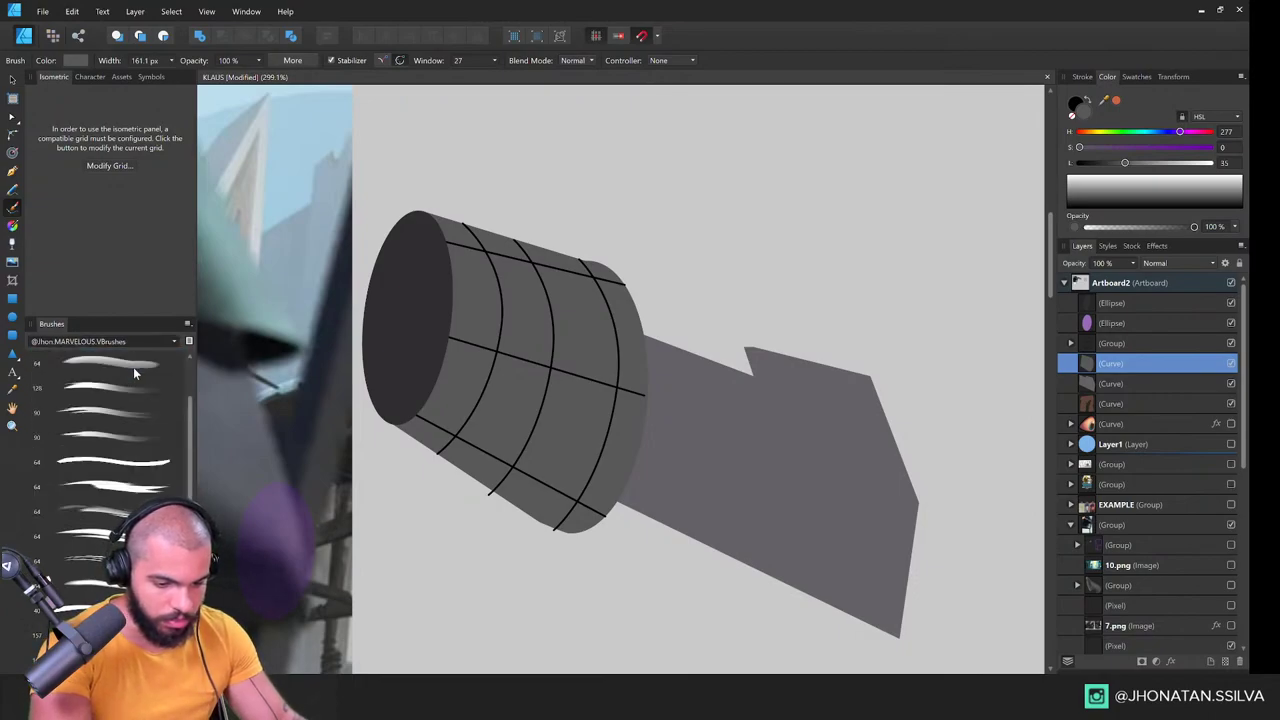
pyautogui.scroll(2, 165, 385)
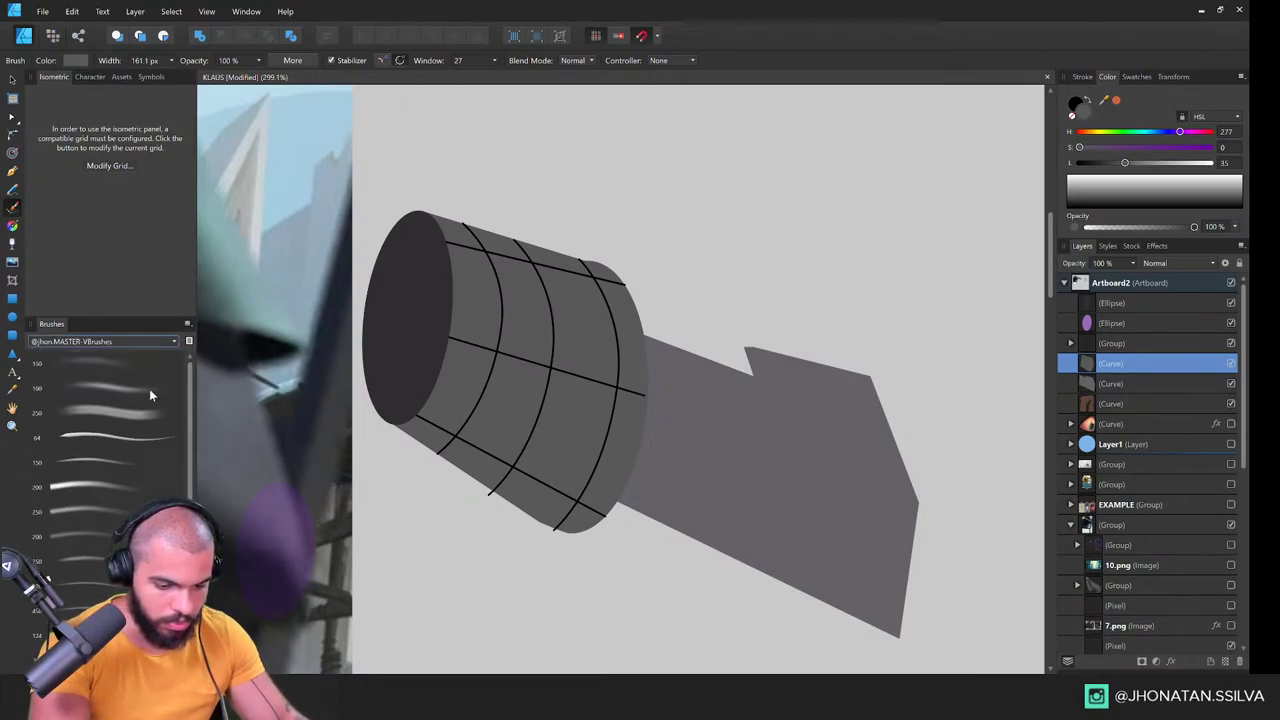
pyautogui.click(122, 510)
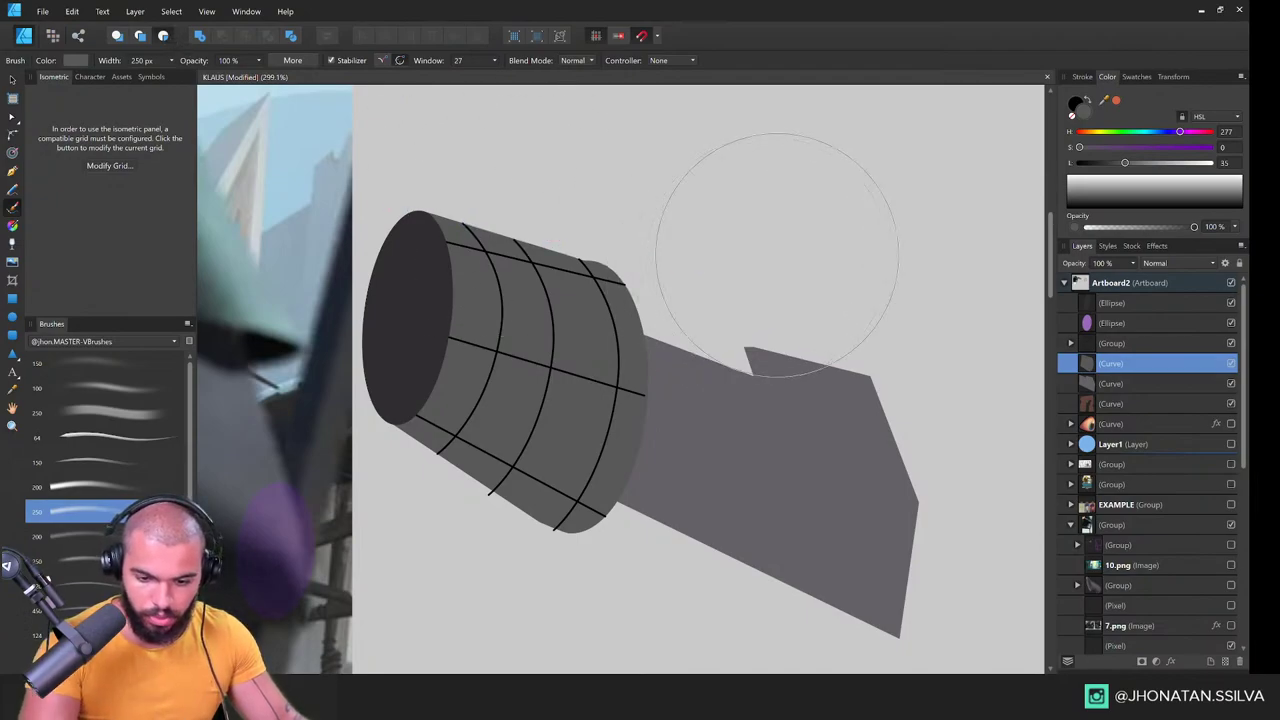
# Step: Paint a white highlight stroke of lightness 100 inside the cuff along its upper side
pyautogui.click(1170, 163)
pyautogui.moveTo(1211, 169); pyautogui.dragTo(1218, 170)
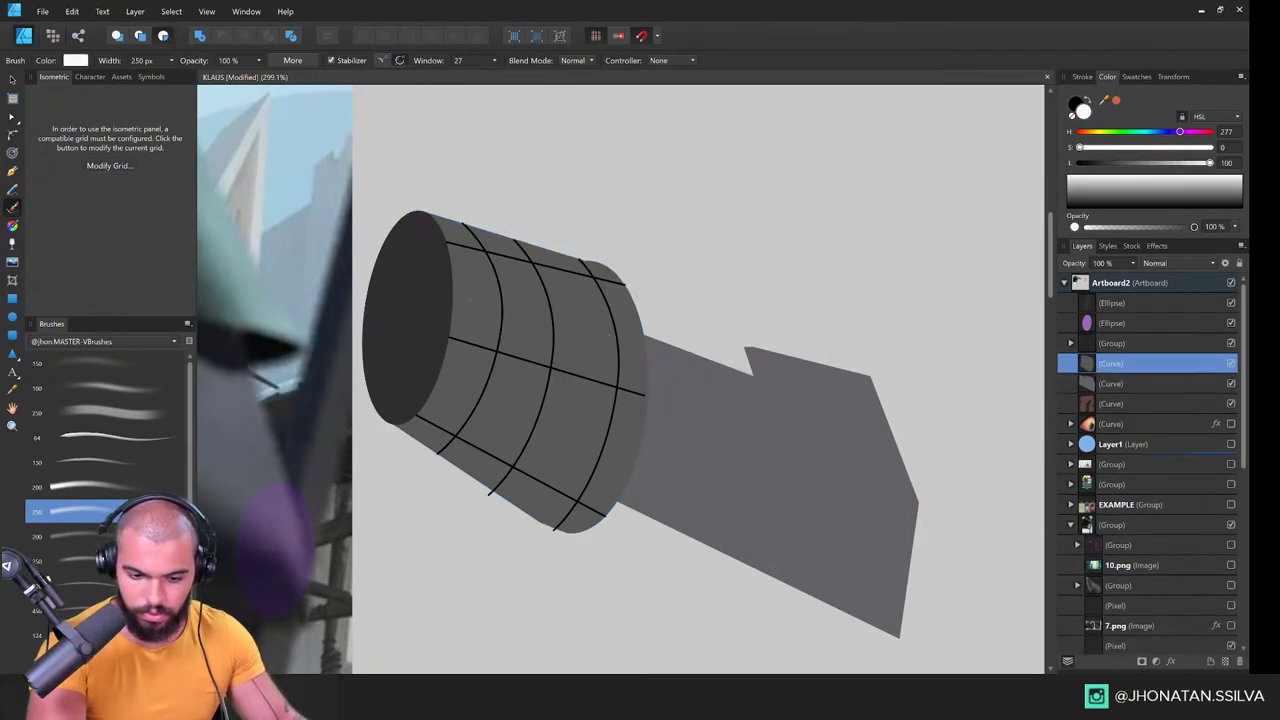
pyautogui.moveTo(398, 198); pyautogui.dragTo(824, 288)
pyautogui.press('z')
pyautogui.moveTo(594, 268)
pyautogui.mouseDown()
pyautogui.moveTo(708, 286)
pyautogui.moveTo(719, 271)
pyautogui.mouseUp()
pyautogui.press('a')
pyautogui.press('v')
pyautogui.moveTo(428, 230); pyautogui.dragTo(453, 263)
pyautogui.press('z')
pyautogui.moveTo(589, 273)
pyautogui.mouseDown()
pyautogui.moveTo(477, 363)
pyautogui.moveTo(485, 300)
pyautogui.mouseUp()
# Step: Paint two soft shadow strokes across the cuff's lower half, the first at lightness 29 and the second darker
pyautogui.press('b')
pyautogui.moveTo(1158, 165); pyautogui.dragTo(1115, 166)
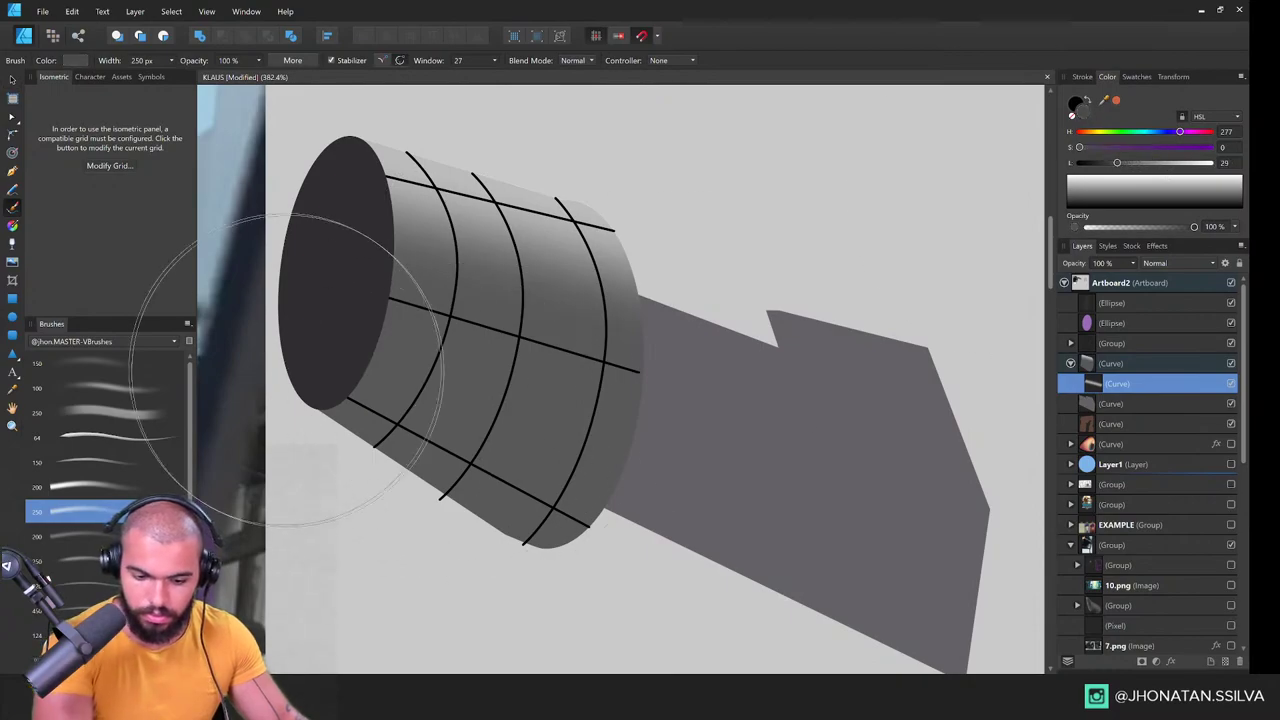
pyautogui.moveTo(288, 368); pyautogui.dragTo(742, 501)
pyautogui.moveTo(1124, 164); pyautogui.dragTo(1091, 164)
pyautogui.moveTo(312, 385); pyautogui.dragTo(648, 490)
# Step: Paint a reflected-light stroke of lightness 71 along the cuff's lower edge, replacing the wide attempt with a 110.7 px one
pyautogui.moveTo(1136, 164); pyautogui.dragTo(1172, 163)
pyautogui.moveTo(293, 406)
pyautogui.mouseDown()
pyautogui.moveTo(400, 457)
pyautogui.moveTo(519, 546)
pyautogui.mouseUp()
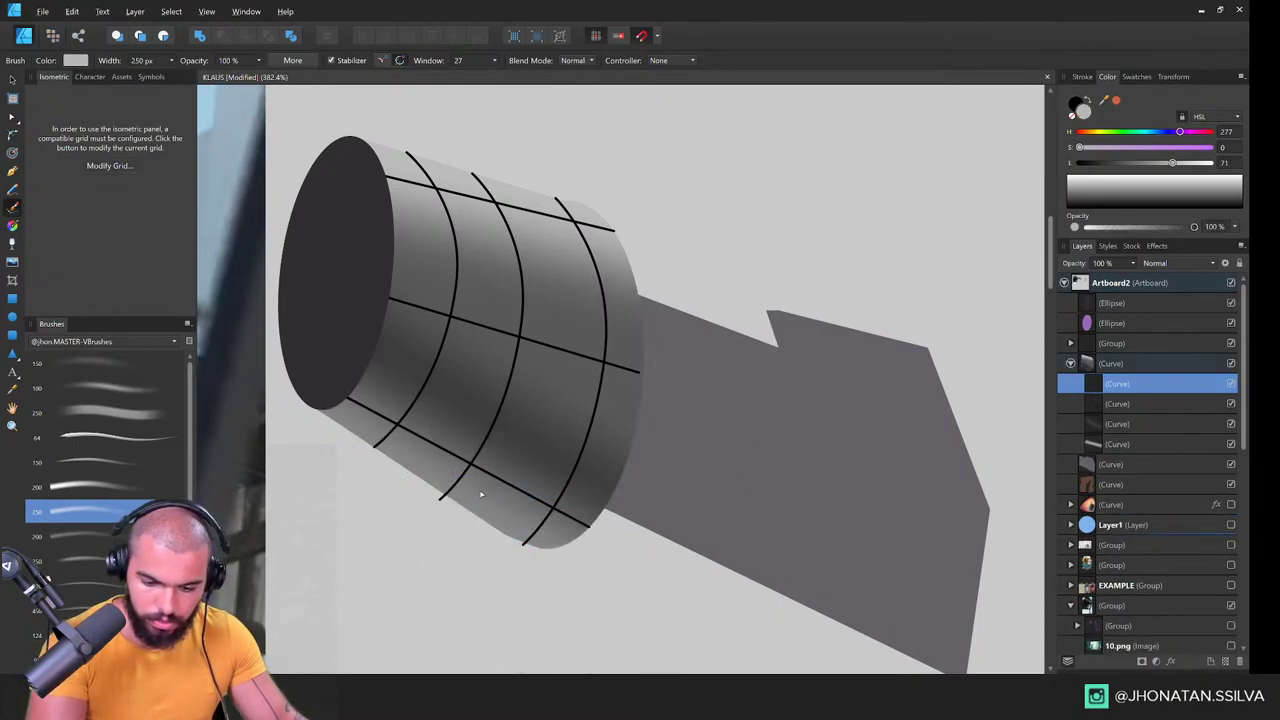
pyautogui.press('[')
pyautogui.press('[')
pyautogui.press('[')
pyautogui.press('[')
pyautogui.press('[')
pyautogui.press('[')
pyautogui.press('[')
pyautogui.press('[')
pyautogui.press('[')
pyautogui.press('[')
pyautogui.press('[')
pyautogui.press('[')
pyautogui.press('[')
pyautogui.press('[')
pyautogui.press('[')
pyautogui.press('[')
pyautogui.press('[')
pyautogui.press('[')
pyautogui.press('[')
pyautogui.press('[')
pyautogui.moveTo(610, 445); pyautogui.dragTo(590, 445)
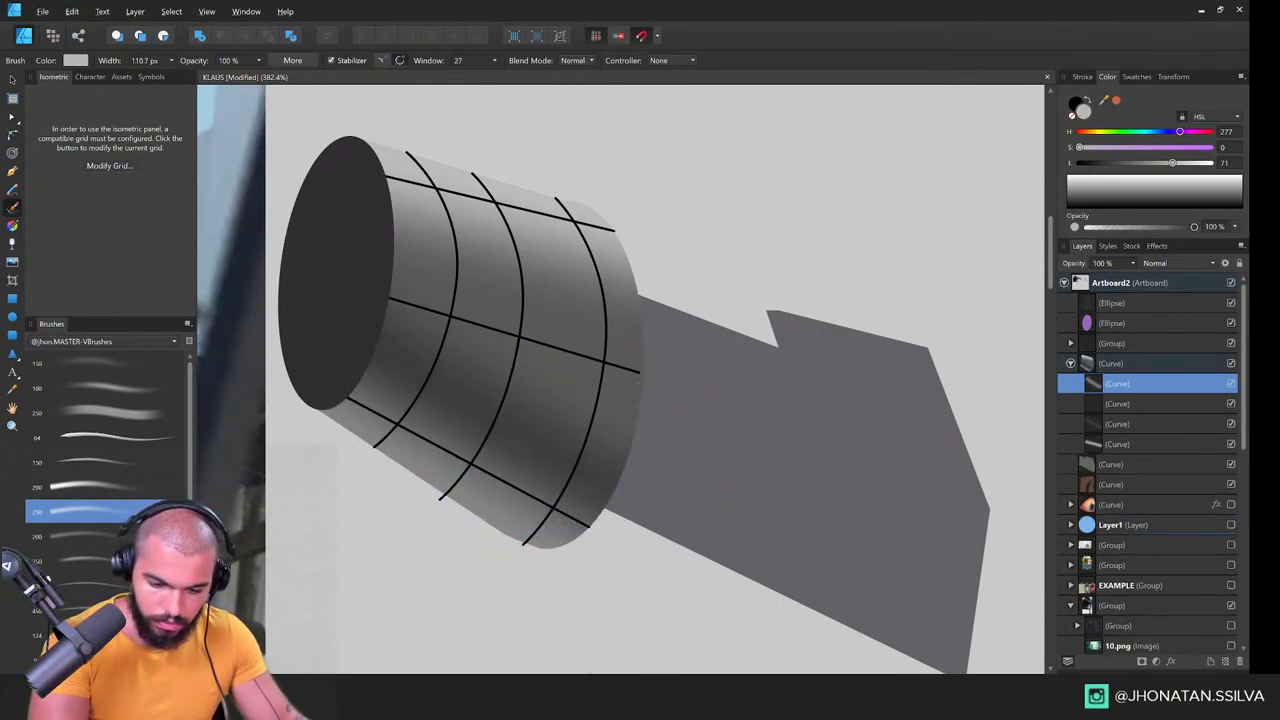
pyautogui.press('Delete')
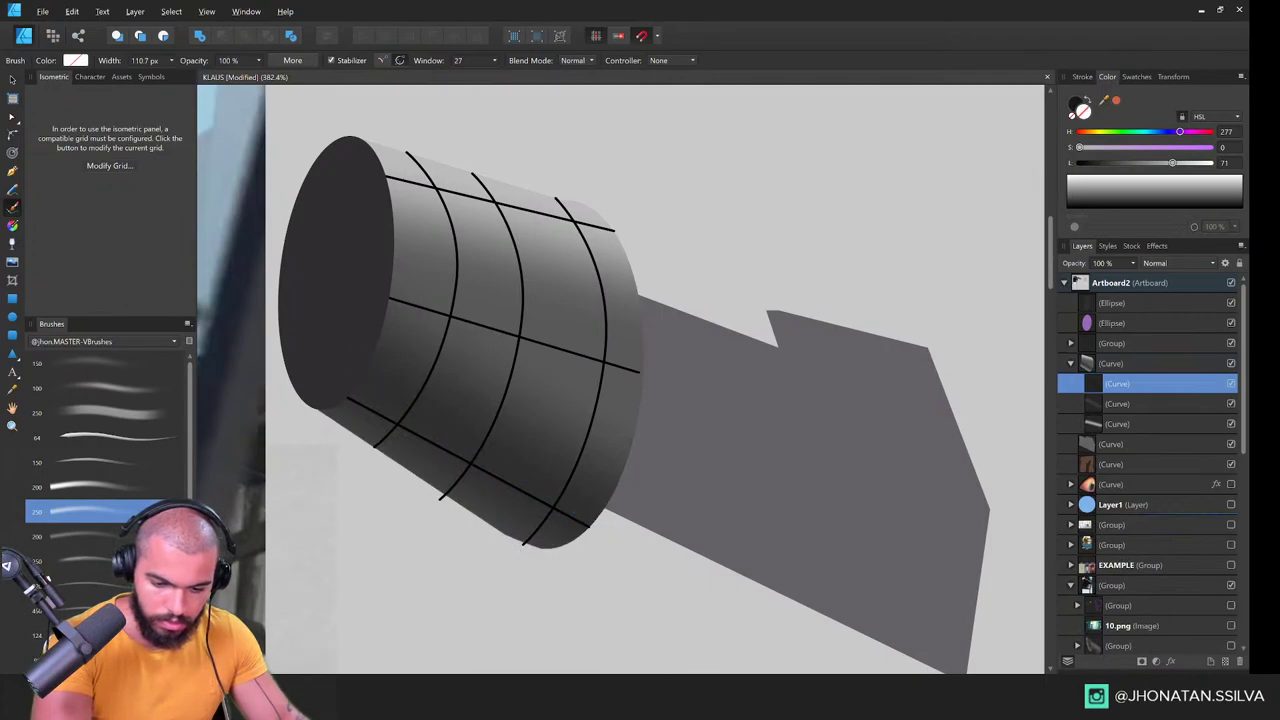
pyautogui.moveTo(318, 400); pyautogui.dragTo(571, 591)
# Step: Hide the group of black contour lines over the cuff
pyautogui.press('z')
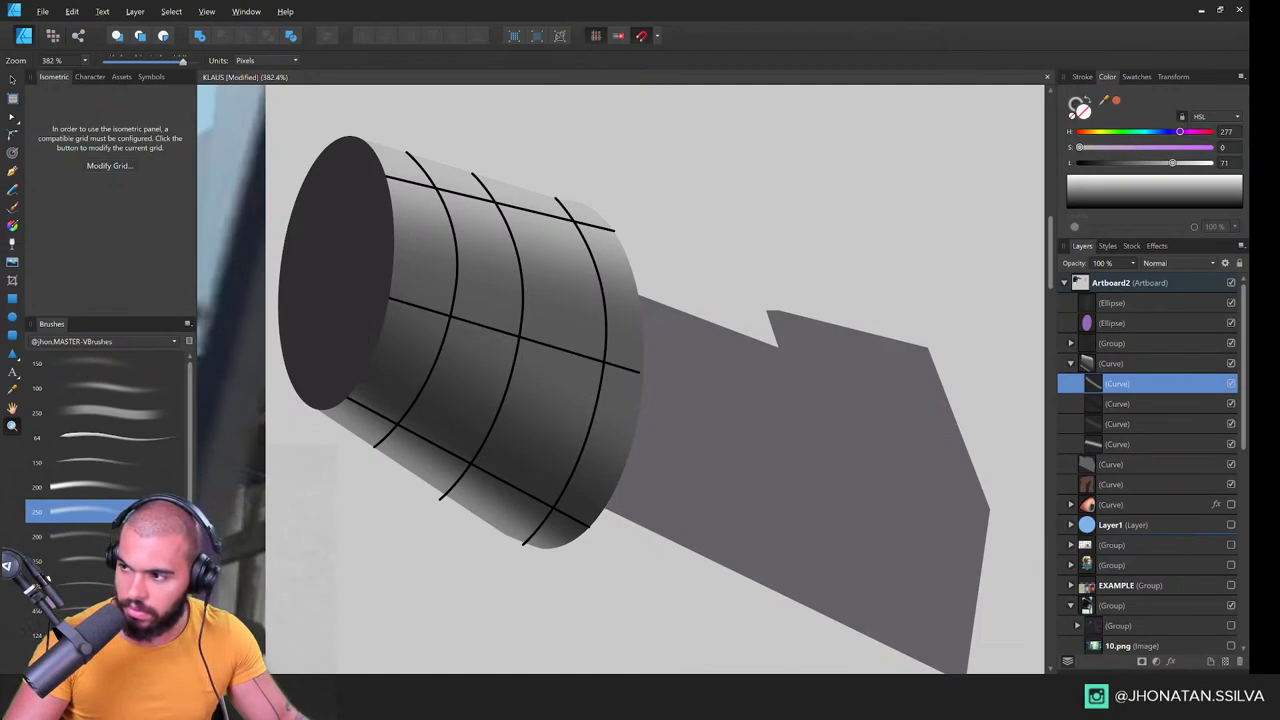
pyautogui.moveTo(486, 334)
pyautogui.mouseDown()
pyautogui.moveTo(609, 357)
pyautogui.moveTo(563, 422)
pyautogui.moveTo(615, 428)
pyautogui.mouseUp()
pyautogui.press('v')
pyautogui.click(1231, 343)
pyautogui.press('z')
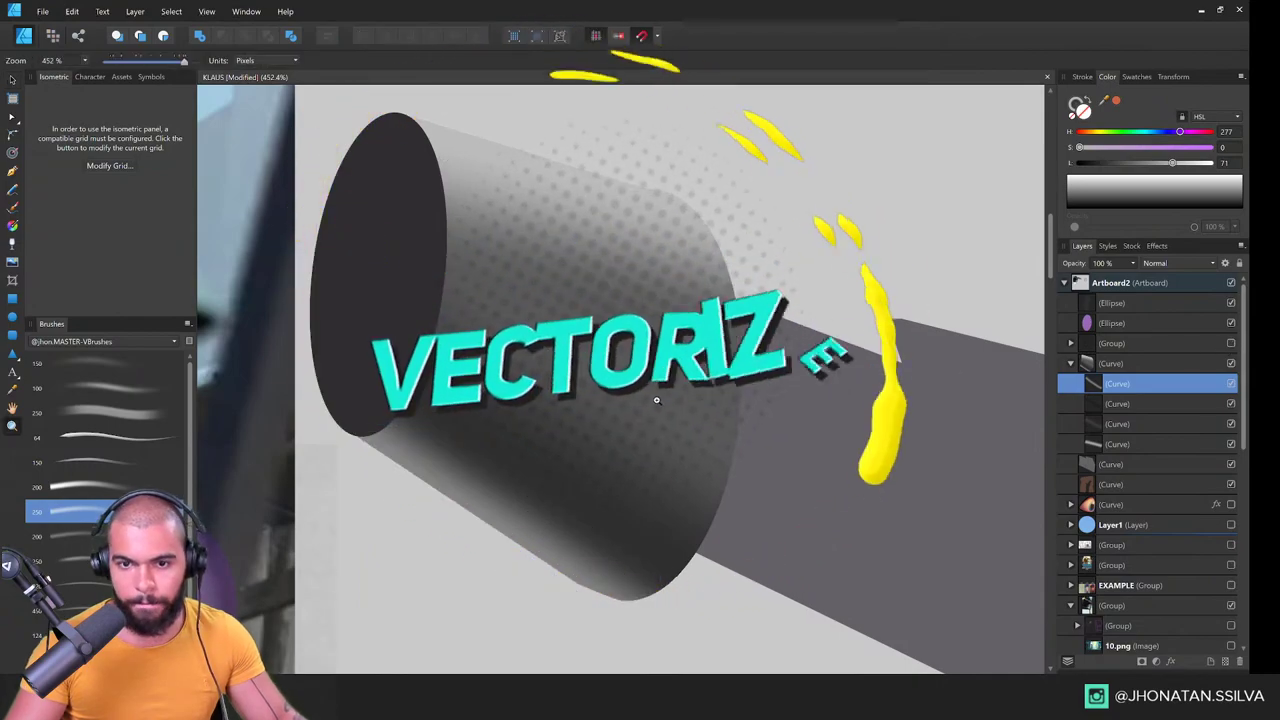
pyautogui.moveTo(696, 395); pyautogui.dragTo(588, 420)
pyautogui.press('v')
pyautogui.click(658, 396)
pyautogui.press('z')
pyautogui.scroll(1, 473, 413)
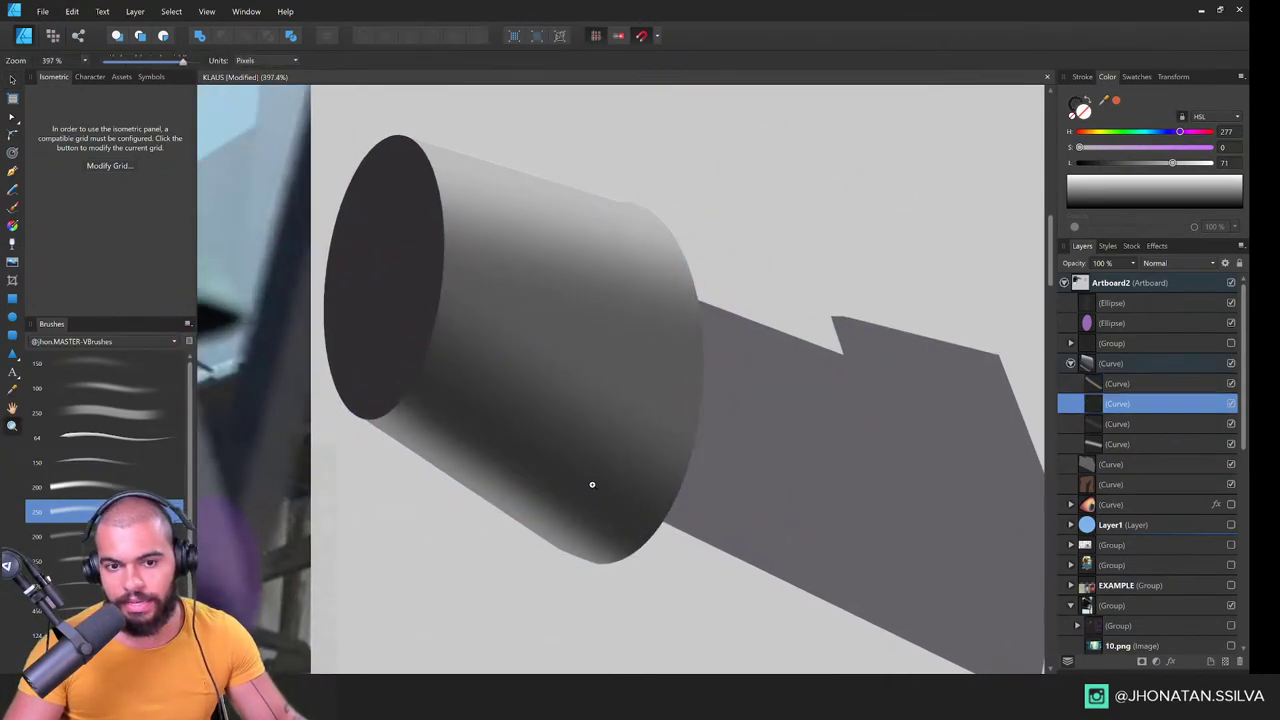
# Step: Darken the ellipse at the cuff's opening to lightness 11
pyautogui.press('v')
pyautogui.click(406, 310)
pyautogui.moveTo(1172, 163); pyautogui.dragTo(1094, 164)
pyautogui.press('b')
# Step: Paint a soft curved stroke of lightness 25 inside the opening ellipse along its outer edge, undoing the first attempt
pyautogui.scroll(2, 417, 266)
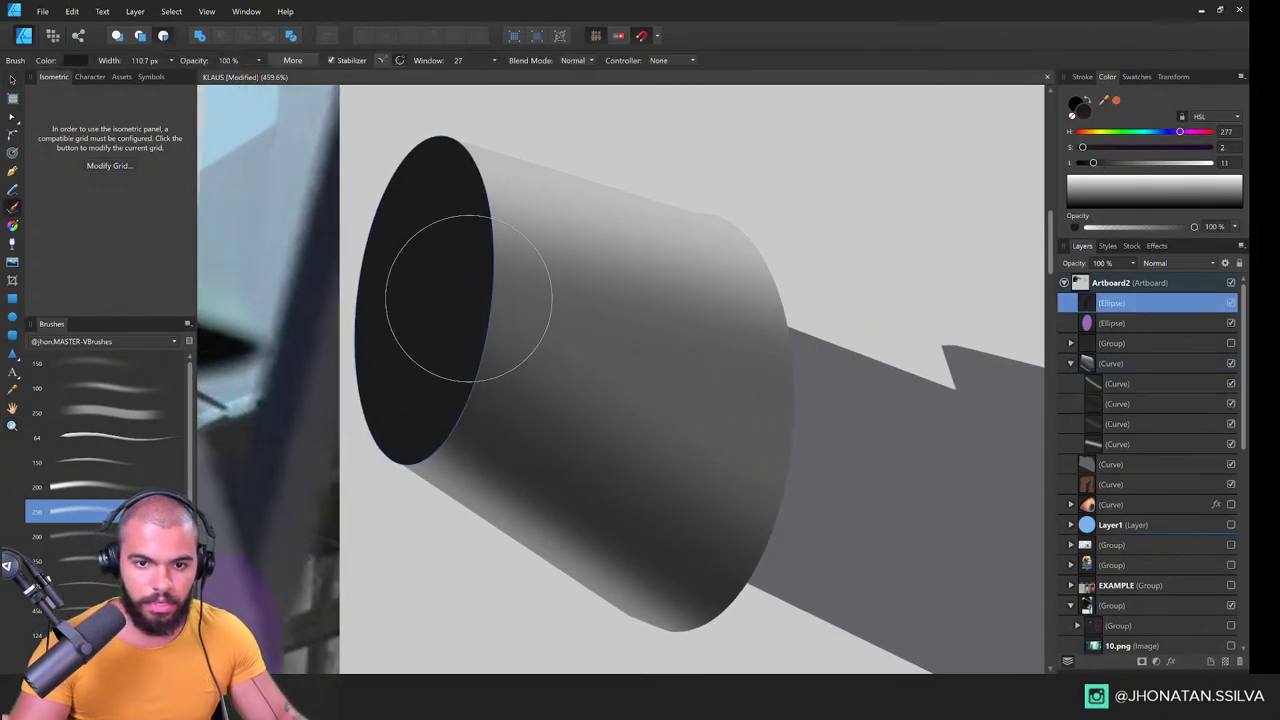
pyautogui.moveTo(473, 302); pyautogui.dragTo(497, 417)
pyautogui.press('z')
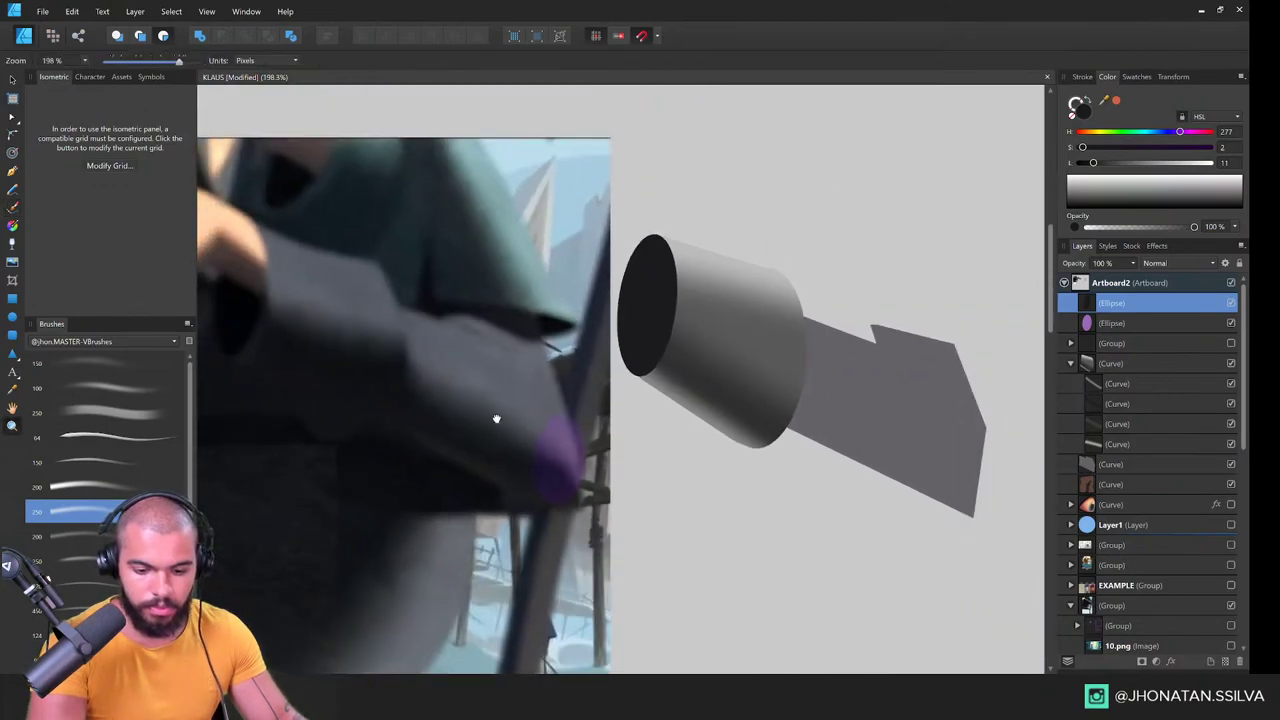
pyautogui.moveTo(230, 402); pyautogui.dragTo(484, 414)
pyautogui.moveTo(430, 350)
pyautogui.mouseDown()
pyautogui.moveTo(534, 329)
pyautogui.moveTo(491, 323)
pyautogui.moveTo(351, 460)
pyautogui.moveTo(453, 494)
pyautogui.moveTo(293, 534)
pyautogui.mouseUp()
pyautogui.scroll(5, 734, 406)
pyautogui.press('b')
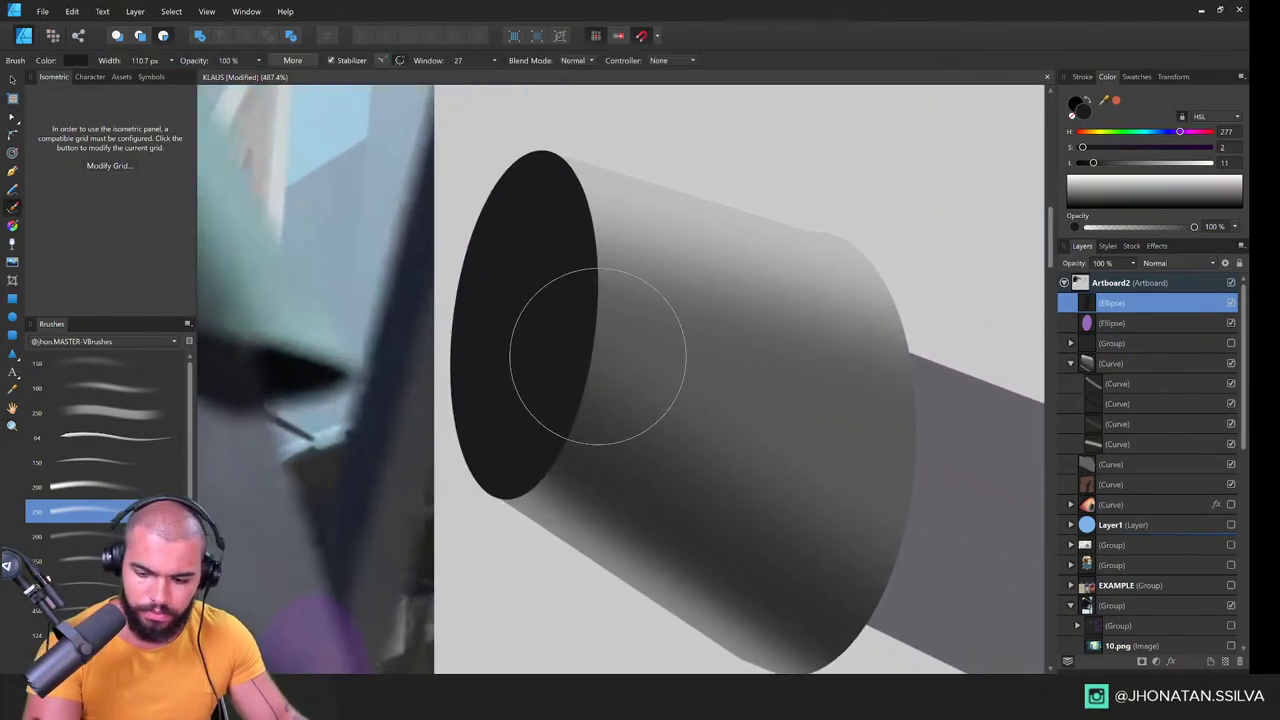
pyautogui.moveTo(1130, 164); pyautogui.dragTo(1111, 163)
pyautogui.moveTo(495, 536); pyautogui.dragTo(456, 185)
pyautogui.hotkey('ctrl', 'z')
pyautogui.moveTo(535, 575)
pyautogui.mouseDown()
pyautogui.moveTo(497, 502)
pyautogui.moveTo(534, 197)
pyautogui.mouseUp()
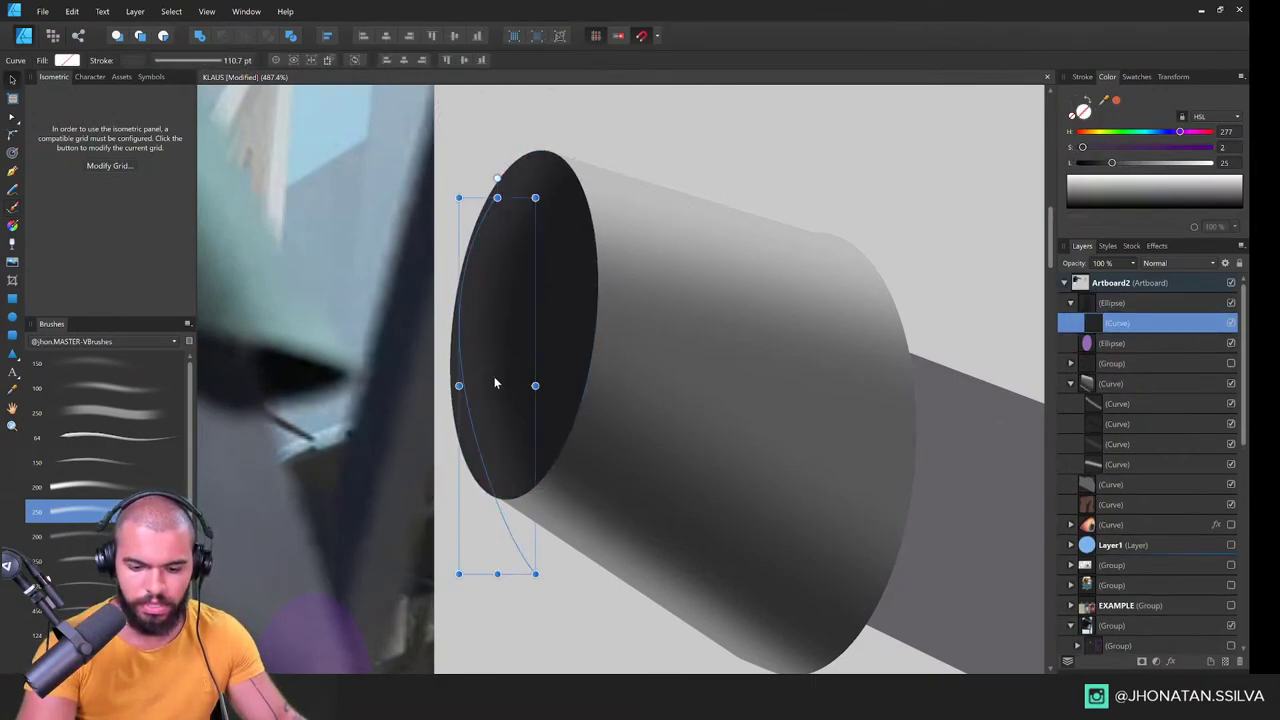
# Step: Select the cuff's dark shadow stroke, then switch to the Pixel Persona and choose the 52 px SPRAY-DOTS brush from the CONCEPT_Art set
pyautogui.hotkey('ctrl', 'space')
pyautogui.moveTo(749, 498); pyautogui.dragTo(624, 474)
pyautogui.press('v')
pyautogui.doubleClick(630, 472)
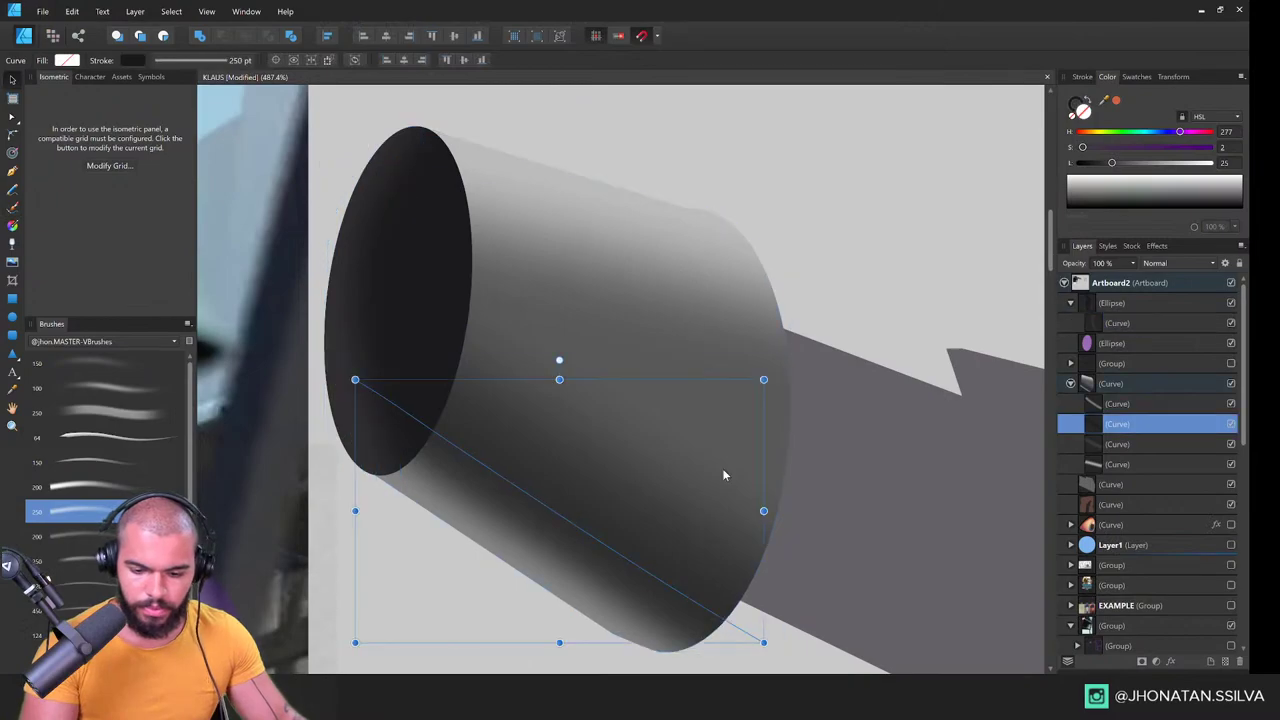
pyautogui.click(52, 36)
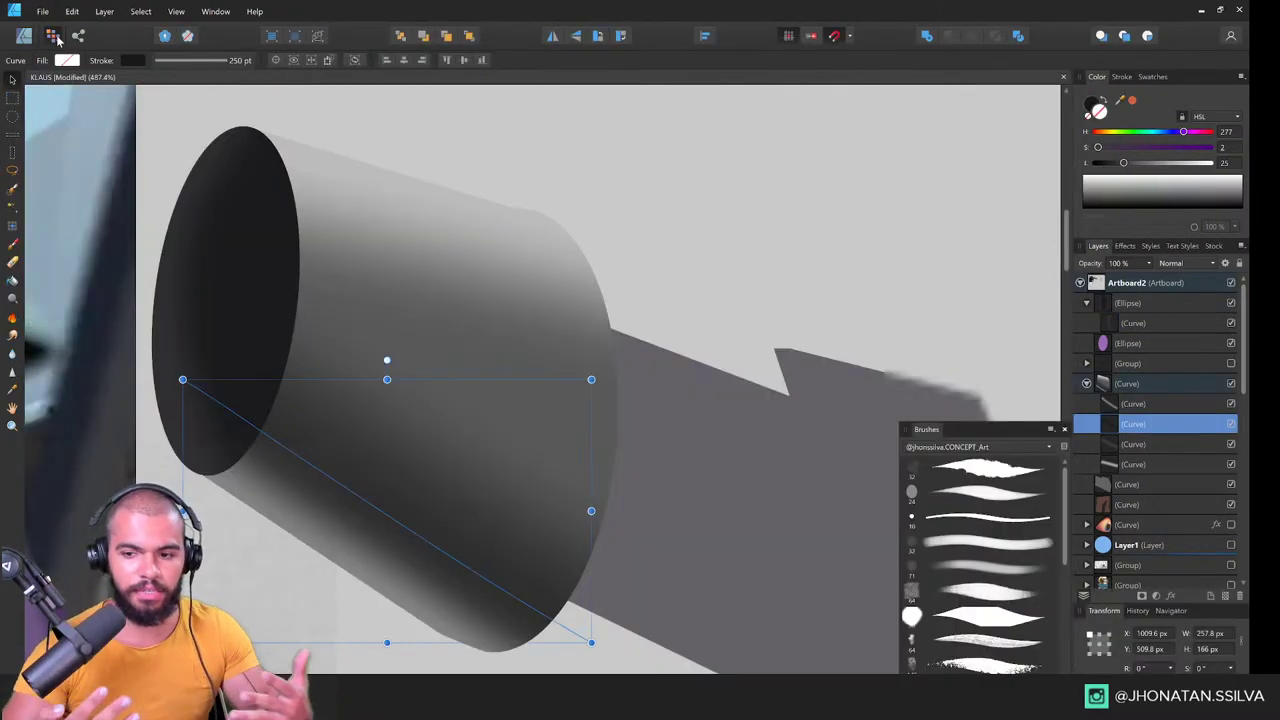
pyautogui.press('b')
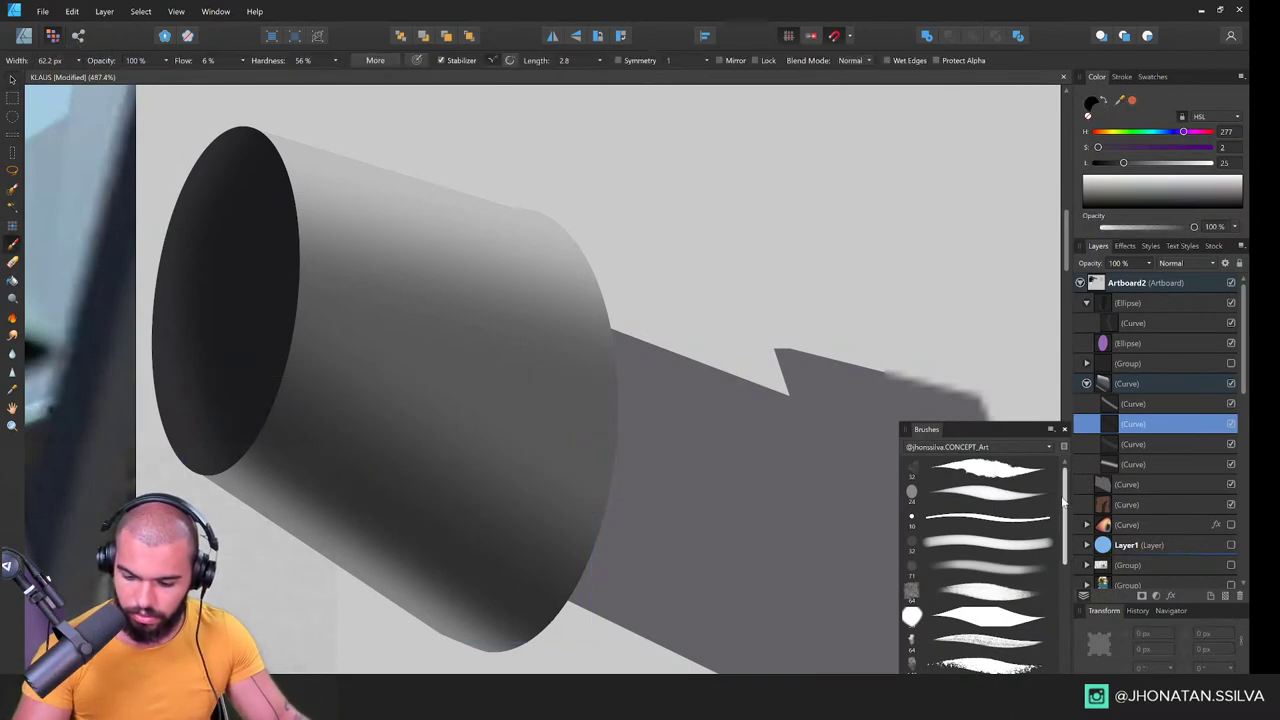
pyautogui.moveTo(1066, 505); pyautogui.dragTo(1068, 600)
pyautogui.click(1022, 630)
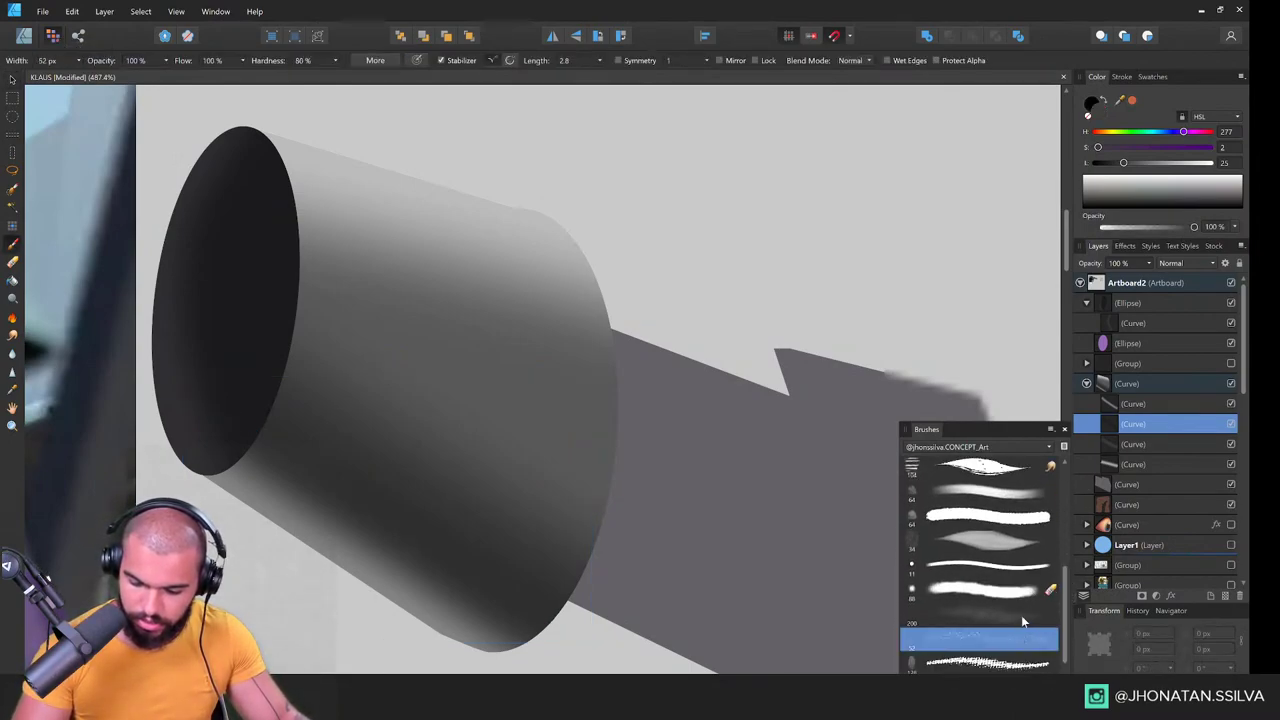
pyautogui.moveTo(537, 525); pyautogui.dragTo(587, 515)
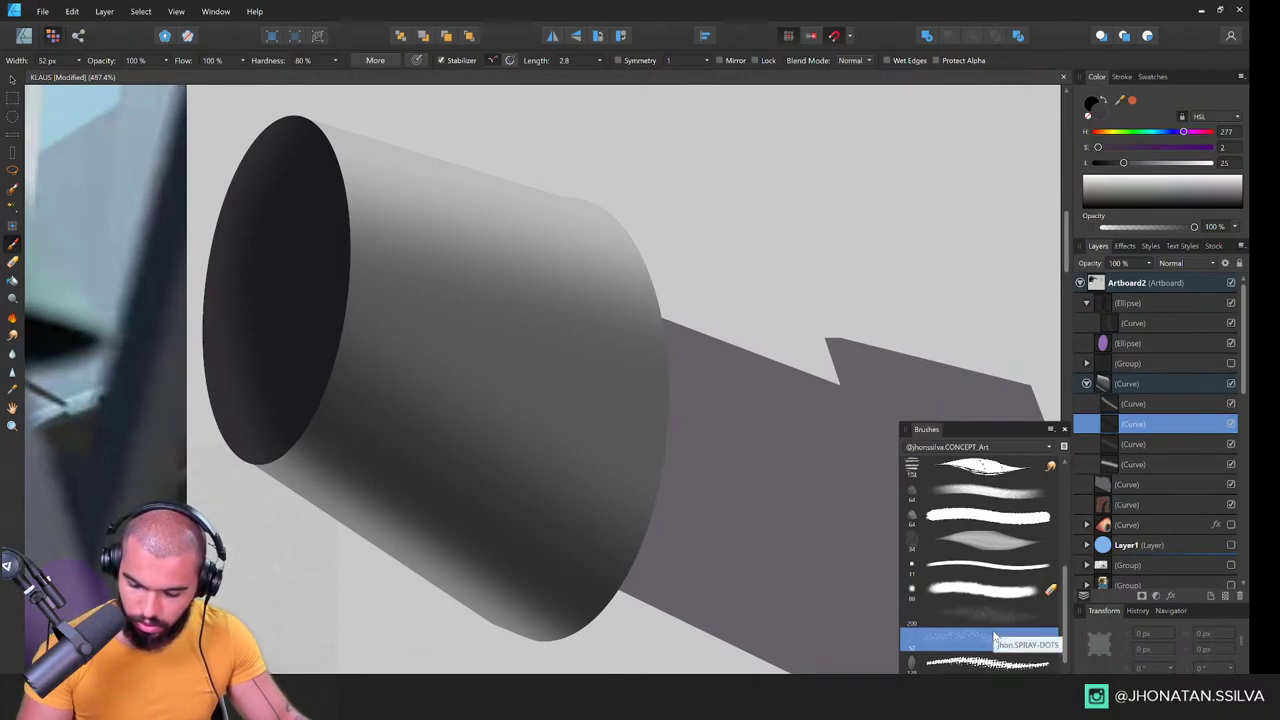
# Step: Spray dark dots of lightness 10 along the cuff's lower shadow side, enlarging the brush to about 80 px
pyautogui.moveTo(588, 485); pyautogui.dragTo(603, 500)
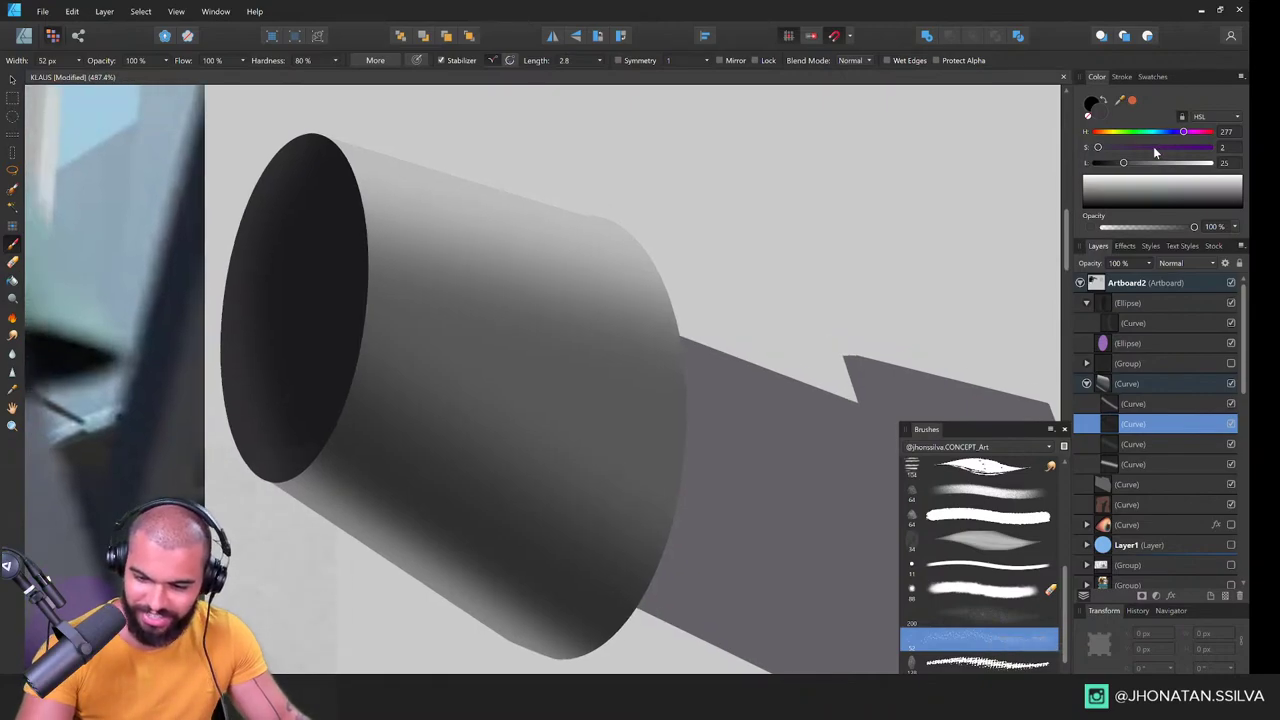
pyautogui.moveTo(1122, 164); pyautogui.dragTo(1106, 165)
pyautogui.moveTo(394, 451); pyautogui.dragTo(526, 517)
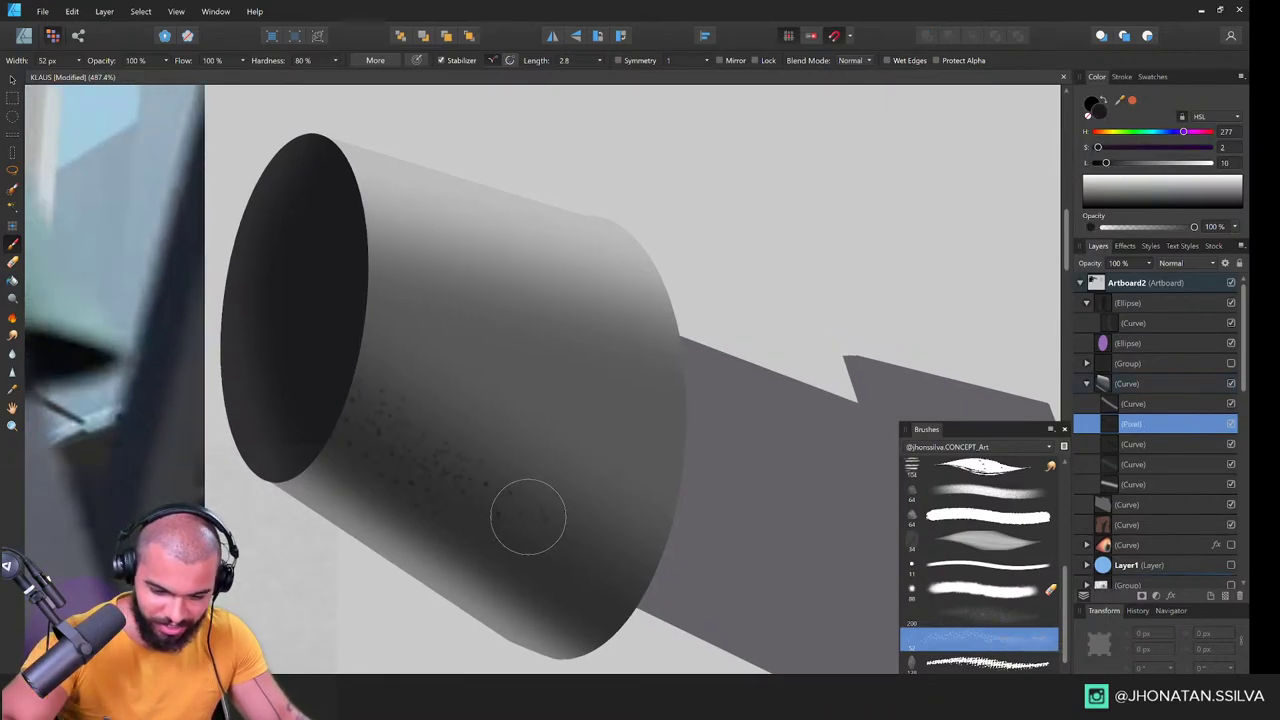
pyautogui.press(']')
pyautogui.press(']')
pyautogui.press(']')
pyautogui.moveTo(304, 396); pyautogui.dragTo(587, 620)
pyautogui.moveTo(340, 398); pyautogui.dragTo(640, 548)
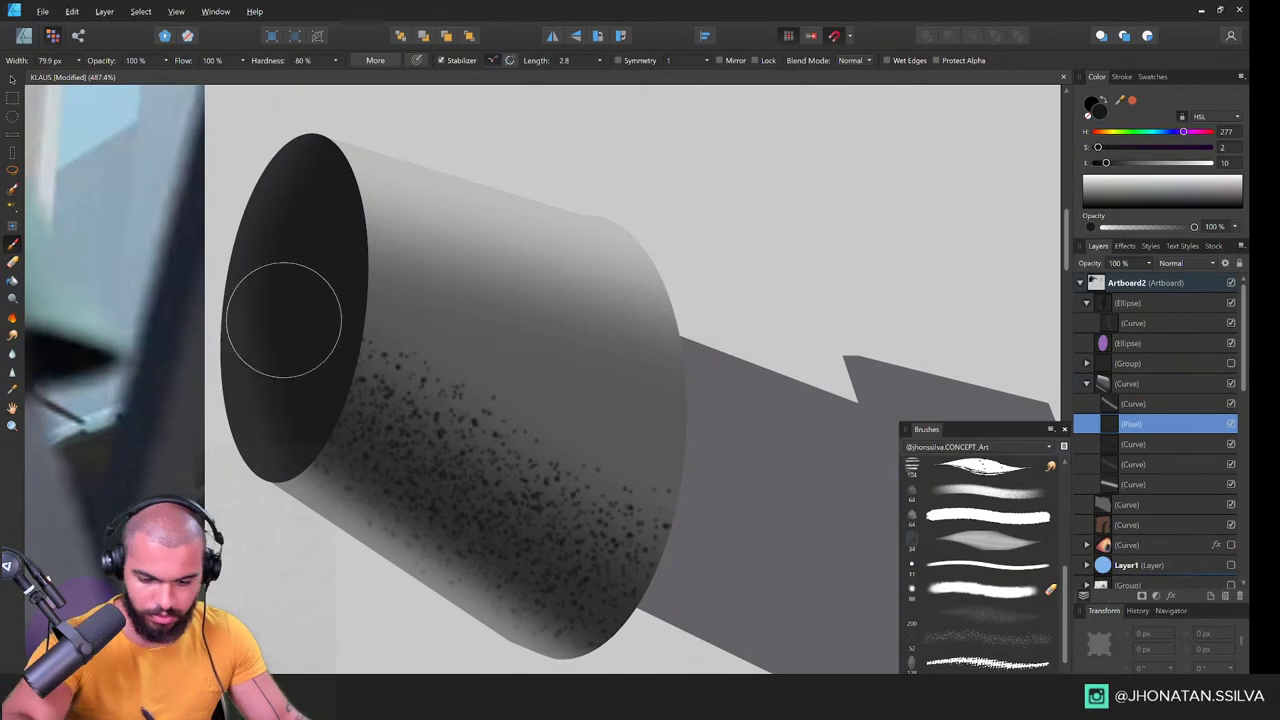
# Step: Extend the sprayed dots up the cuff beside its opening, and cover the upper cuff with fine grain using the 200 px brush
pyautogui.moveTo(283, 320); pyautogui.dragTo(590, 475)
pyautogui.moveTo(331, 294); pyautogui.dragTo(540, 410)
pyautogui.moveTo(350, 240); pyautogui.dragTo(500, 330)
pyautogui.click(1026, 615)
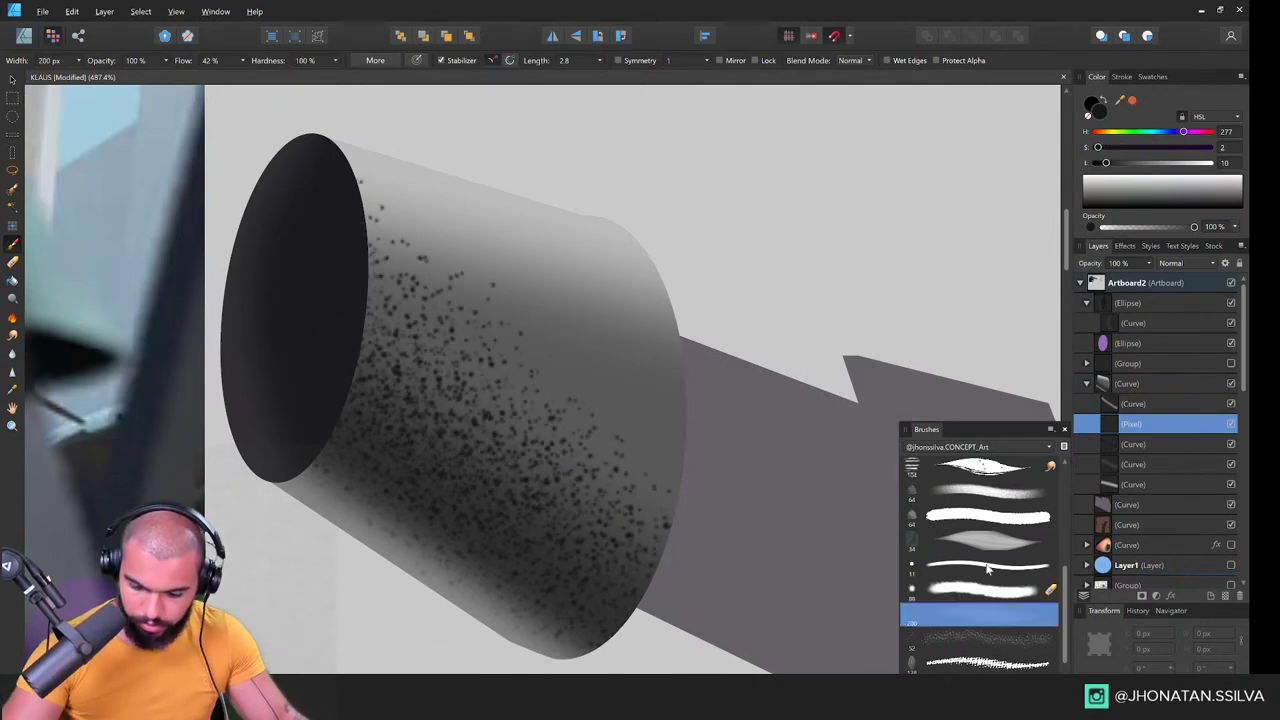
pyautogui.moveTo(456, 215)
pyautogui.mouseDown()
pyautogui.moveTo(314, 216)
pyautogui.moveTo(530, 205)
pyautogui.mouseUp()
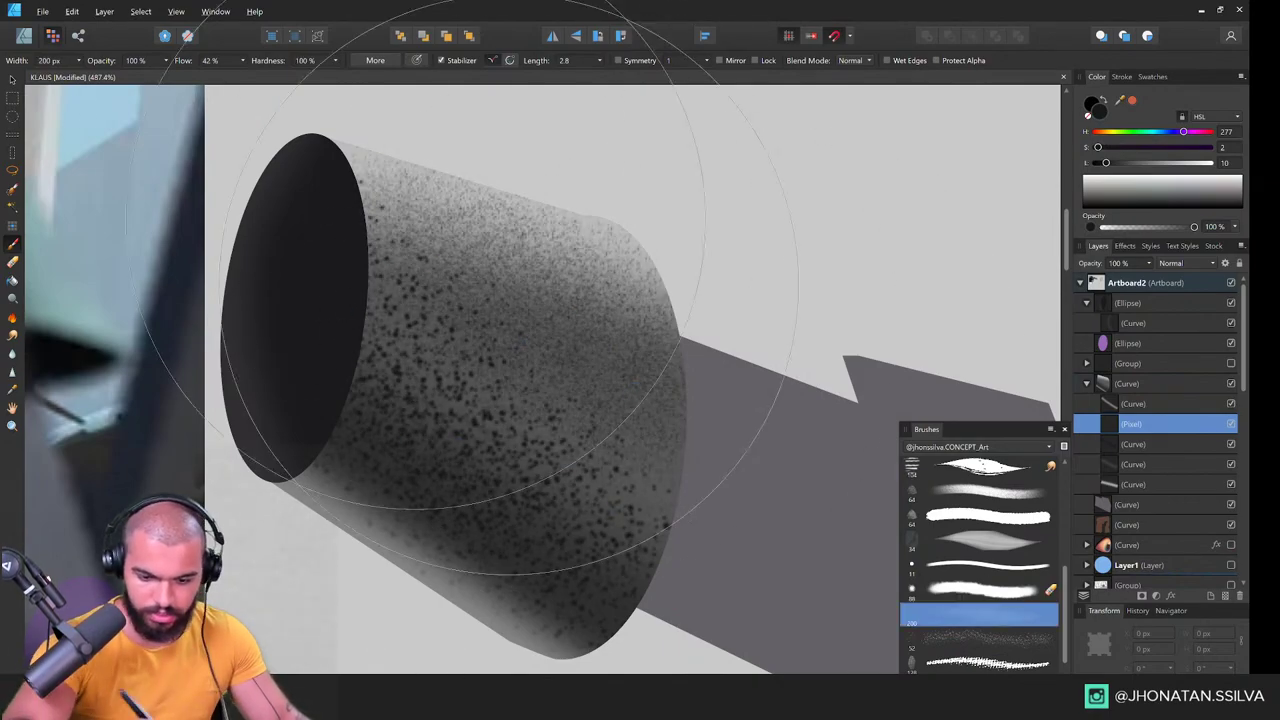
# Step: Add a pixel layer above the dots and cover the cuff with dark texture using the 128 px wet-edged brush
pyautogui.moveTo(1064, 608); pyautogui.dragTo(1064, 635)
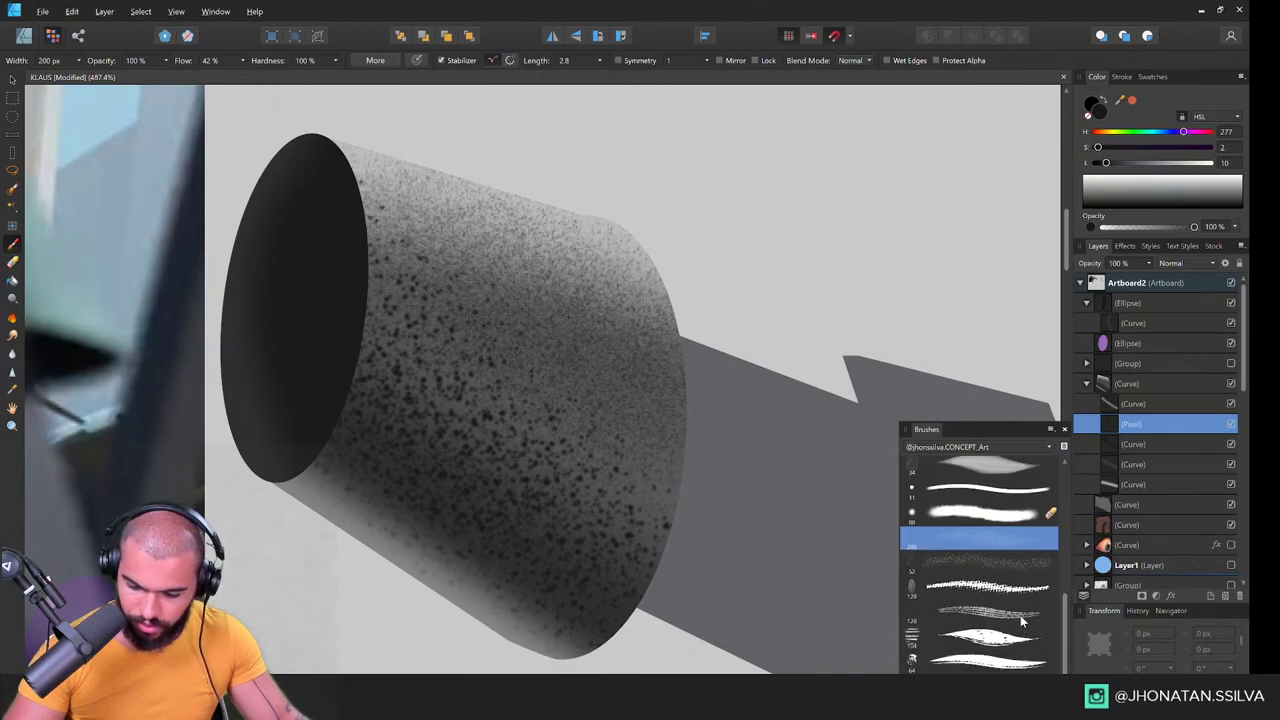
pyautogui.click(1024, 614)
pyautogui.hotkey('ctrl', 'shift', 'n')
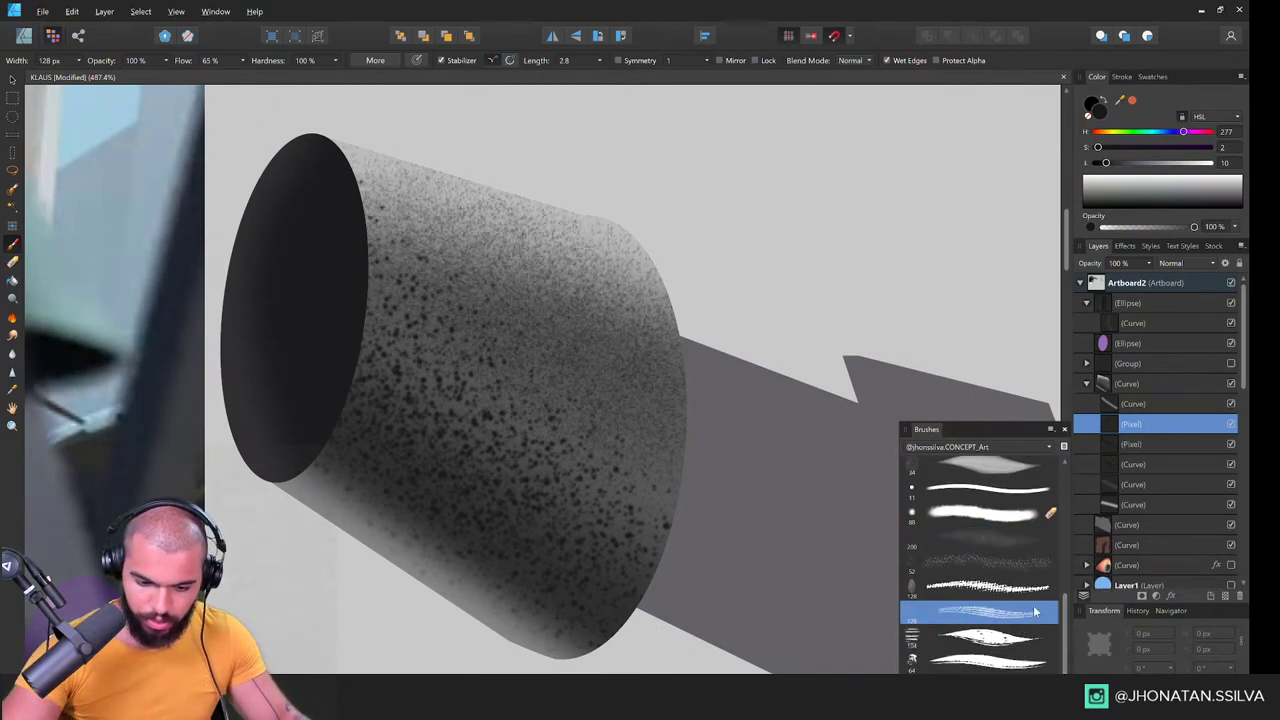
pyautogui.moveTo(394, 410); pyautogui.dragTo(432, 407)
pyautogui.moveTo(580, 582)
pyautogui.mouseDown()
pyautogui.moveTo(356, 472)
pyautogui.moveTo(540, 560)
pyautogui.moveTo(480, 380)
pyautogui.moveTo(600, 300)
pyautogui.moveTo(708, 378)
pyautogui.moveTo(700, 278)
pyautogui.moveTo(685, 306)
pyautogui.mouseUp()
# Step: Set the dark texture layer to Soft Light blending and reduce its opacity to about 50%
pyautogui.press('v')
pyautogui.click(1186, 264)
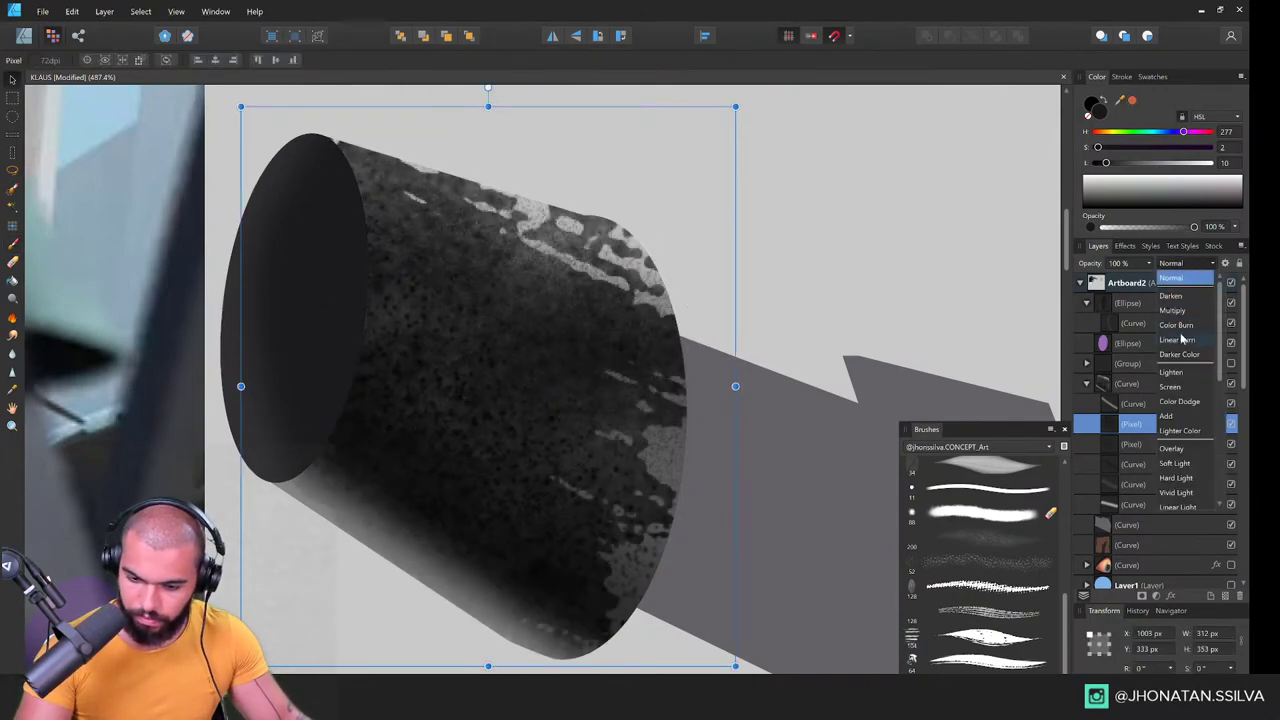
pyautogui.click(1189, 465)
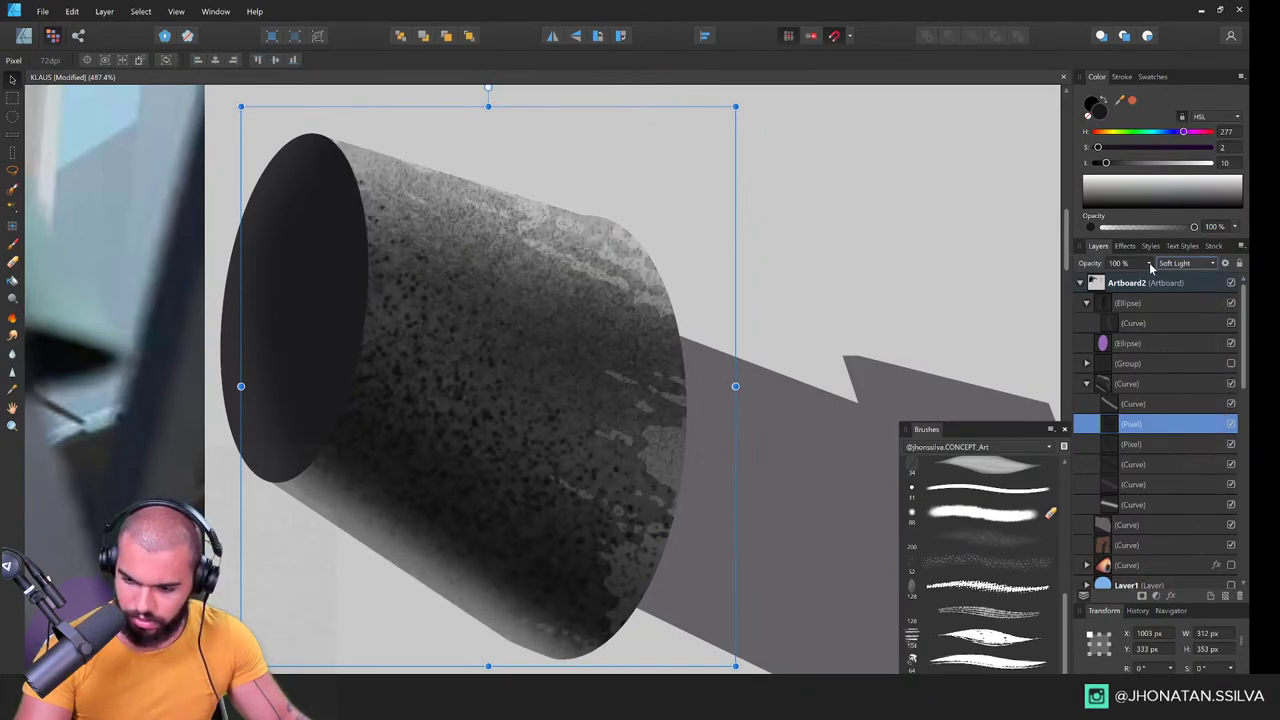
pyautogui.moveTo(1149, 264); pyautogui.dragTo(1109, 280)
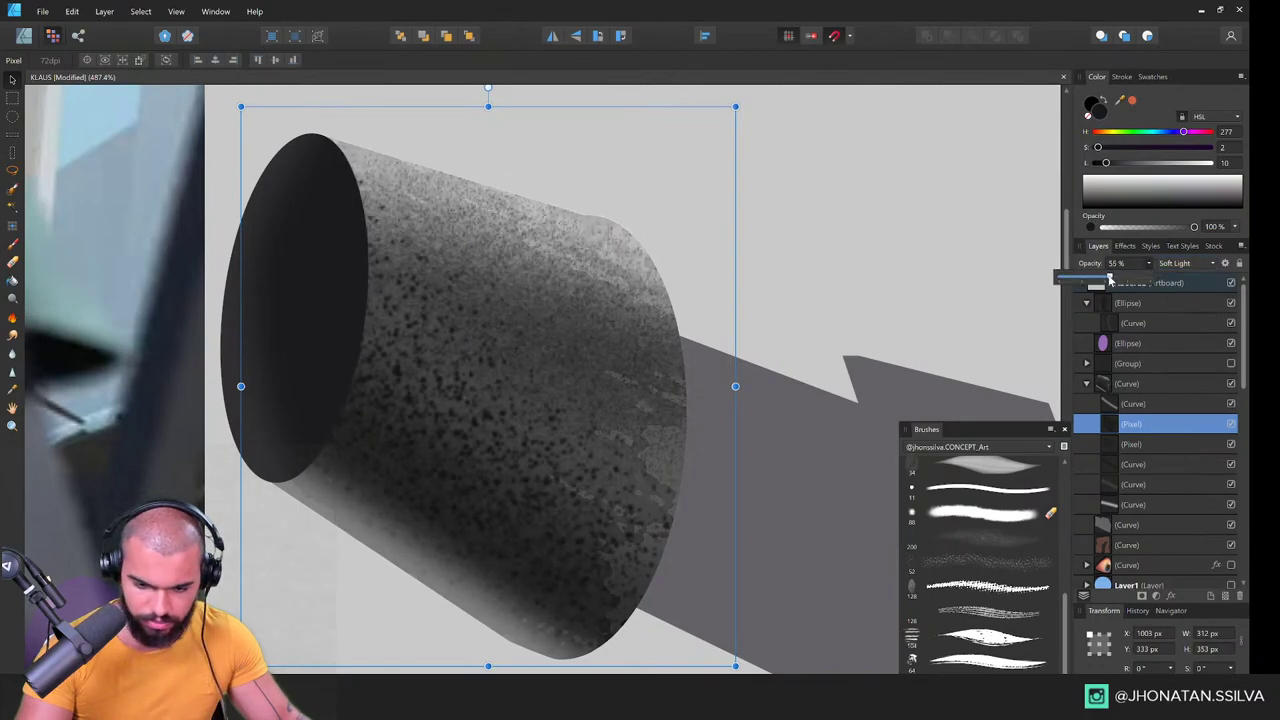
# Step: Select the dots pixel layer and softly erase speckles across the cuff's middle with a 90.3 px eraser at 6% flow
pyautogui.click(1155, 446)
pyautogui.click(1188, 265)
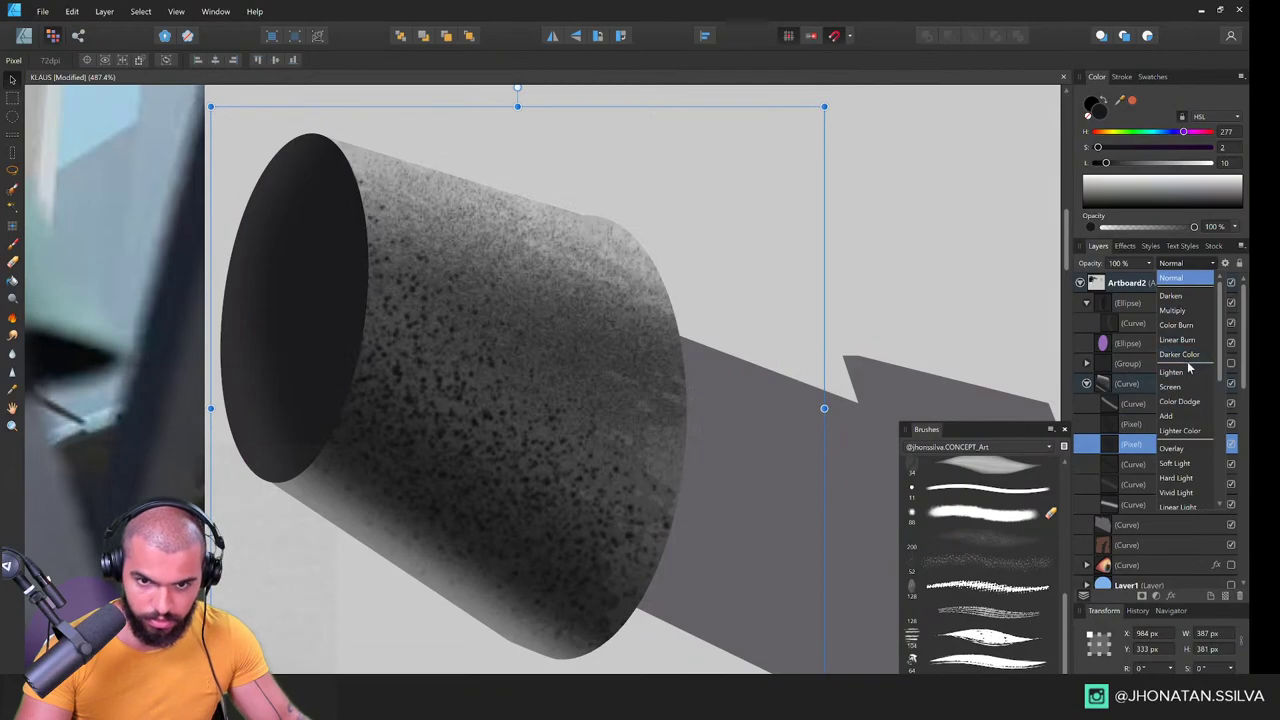
pyautogui.click(640, 455)
pyautogui.press('e')
pyautogui.moveTo(631, 440); pyautogui.dragTo(608, 425)
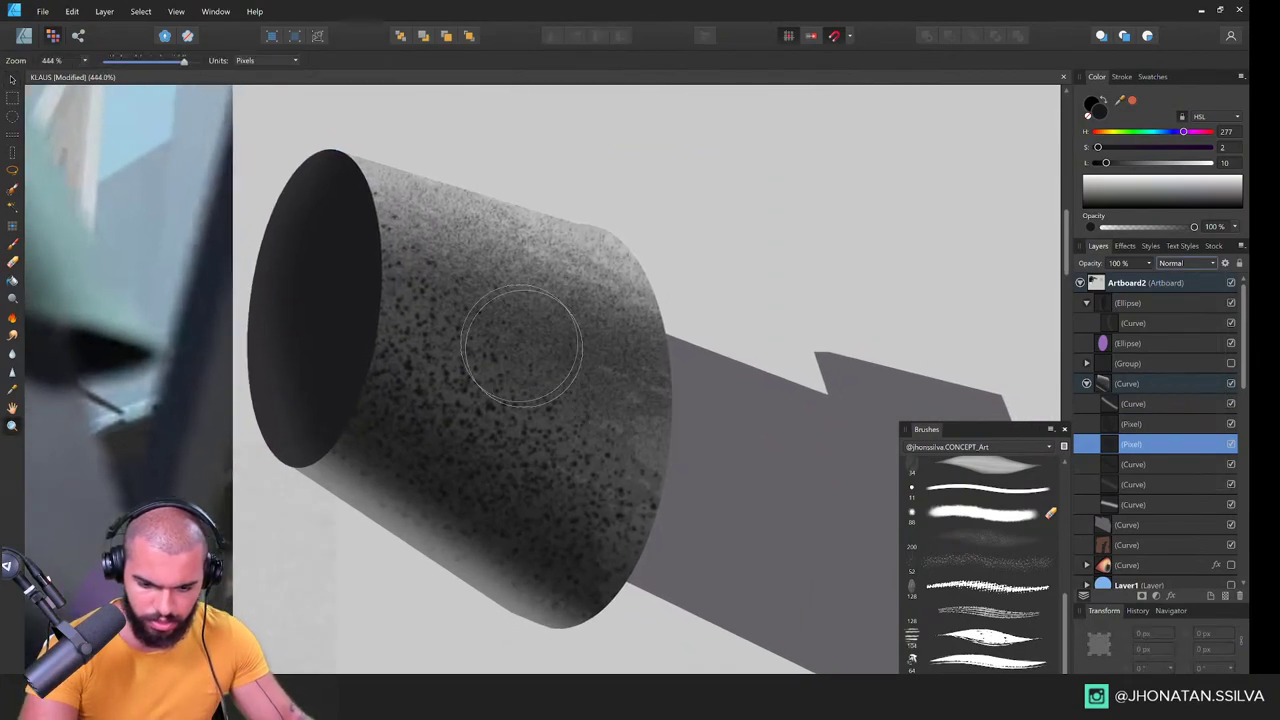
pyautogui.moveTo(492, 402); pyautogui.dragTo(535, 437)
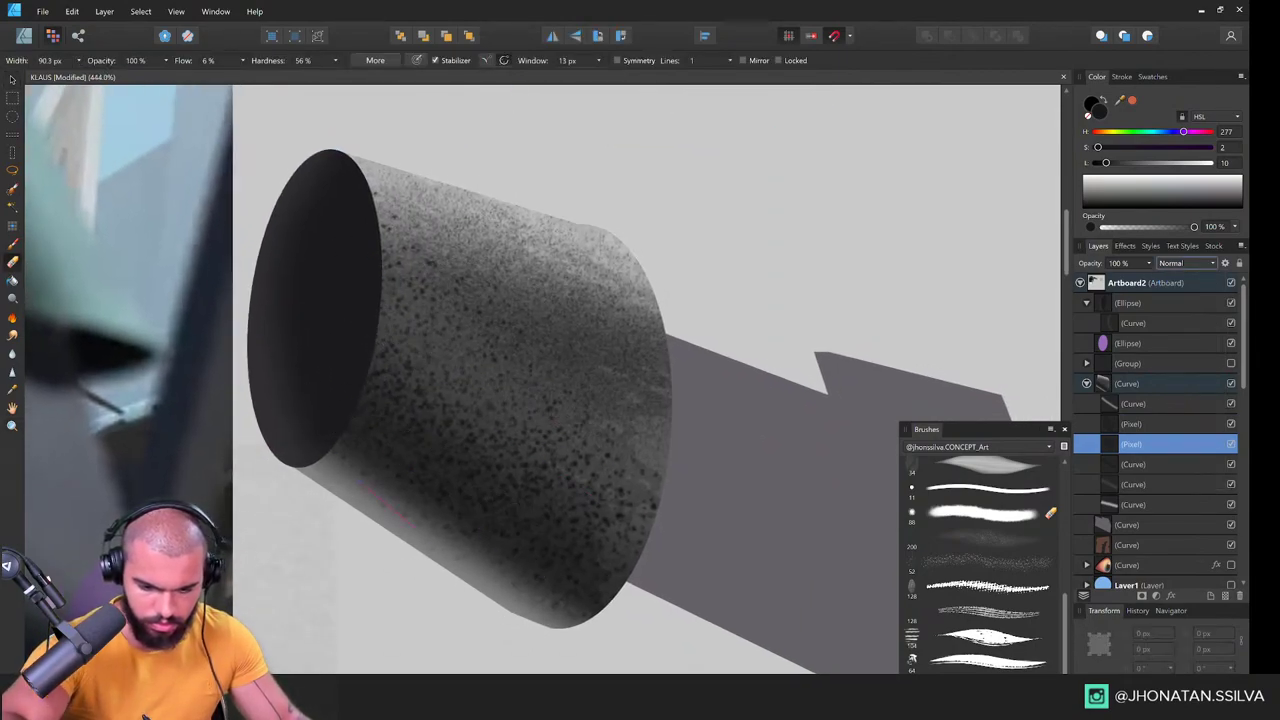
pyautogui.moveTo(538, 492); pyautogui.dragTo(548, 488)
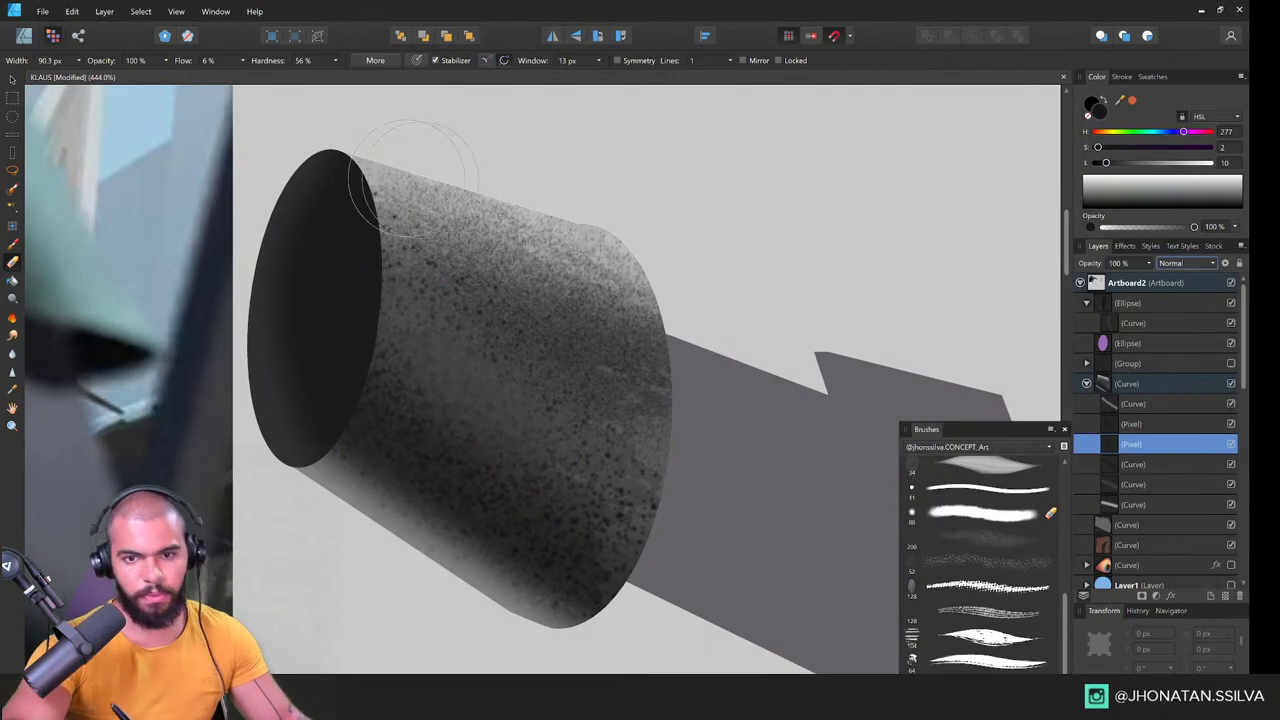
pyautogui.moveTo(490, 296); pyautogui.dragTo(523, 277)
pyautogui.moveTo(539, 339)
pyautogui.mouseDown()
pyautogui.moveTo(586, 270)
pyautogui.moveTo(605, 294)
pyautogui.mouseUp()
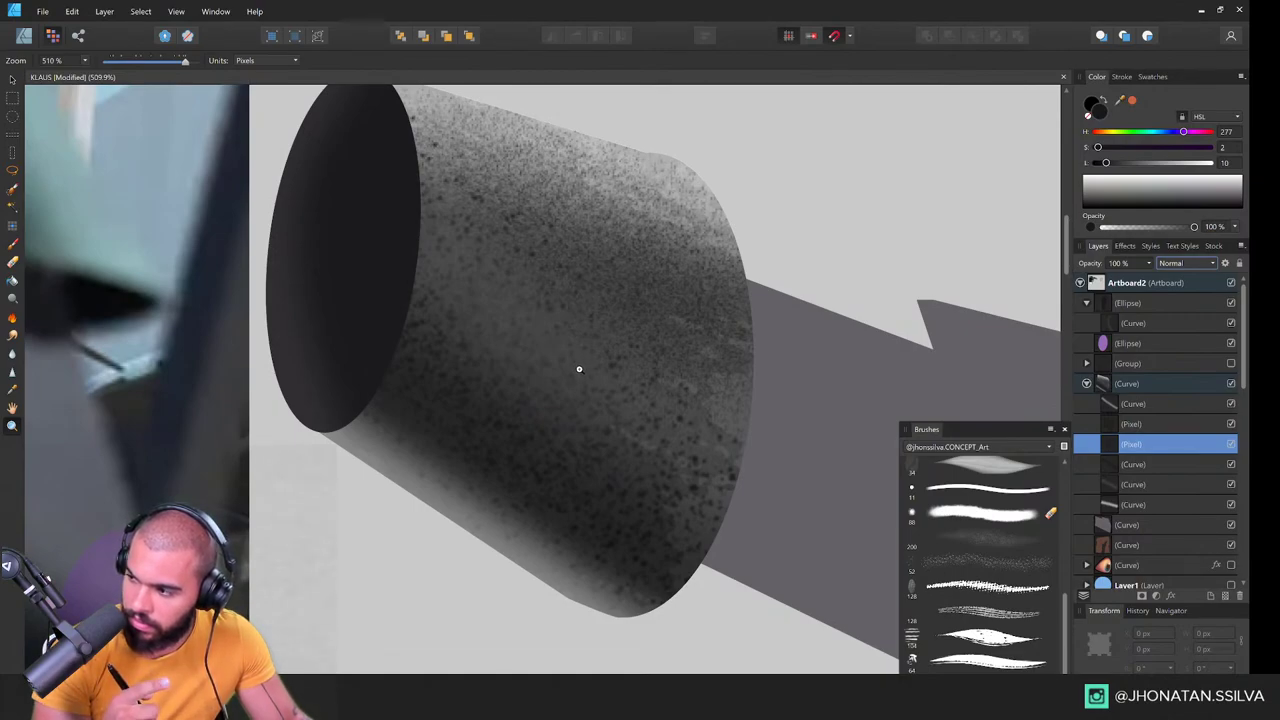
pyautogui.moveTo(578, 369); pyautogui.dragTo(572, 421)
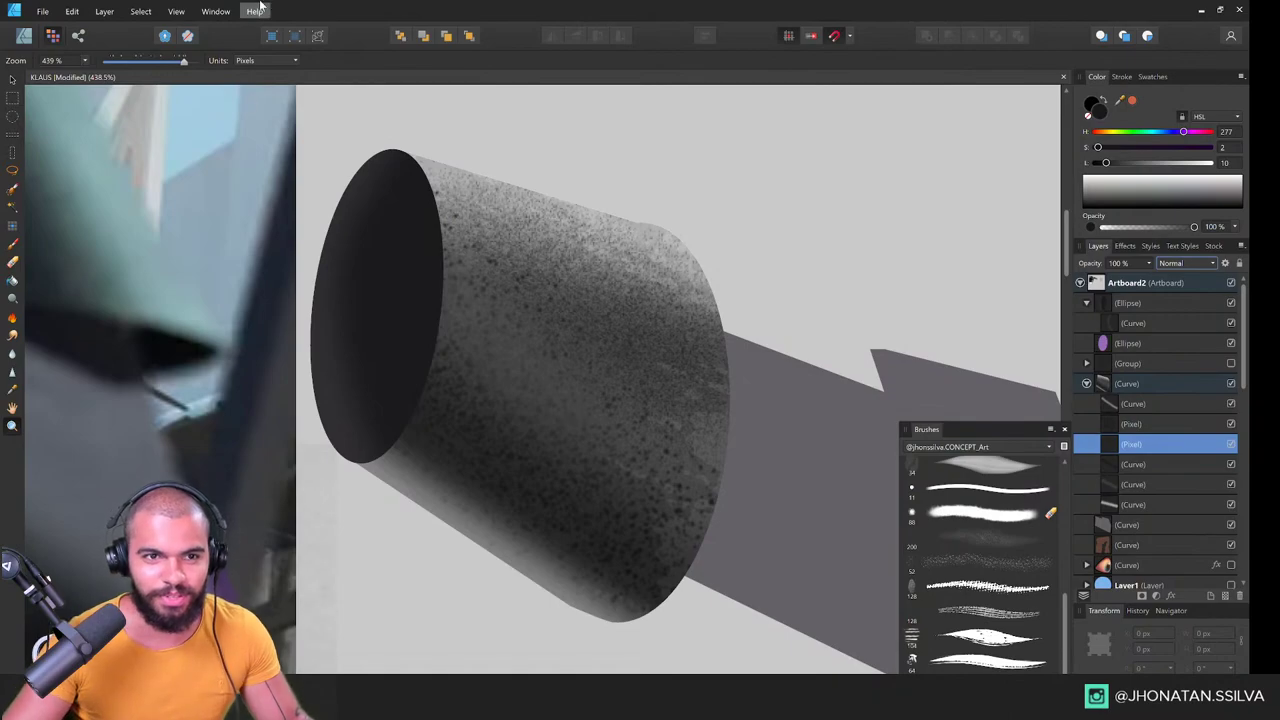
pyautogui.hotkey('alt', 'Tab')
pyautogui.hotkey('alt', 'Tab')
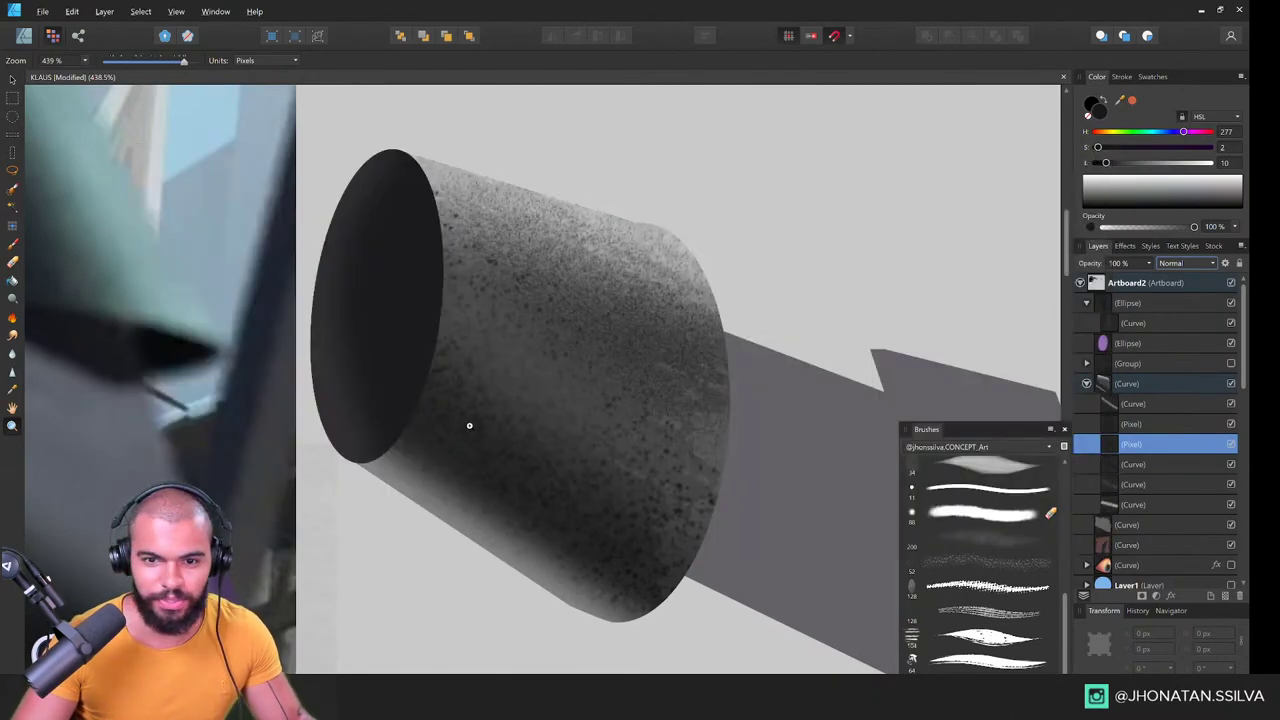
pyautogui.moveTo(470, 426); pyautogui.dragTo(430, 407)
pyautogui.moveTo(430, 407); pyautogui.dragTo(426, 379)
# Step: Try a textured brush stroke inside the cuff's opening ellipse and undo it
pyautogui.press('v')
pyautogui.click(393, 305)
pyautogui.click(1145, 302)
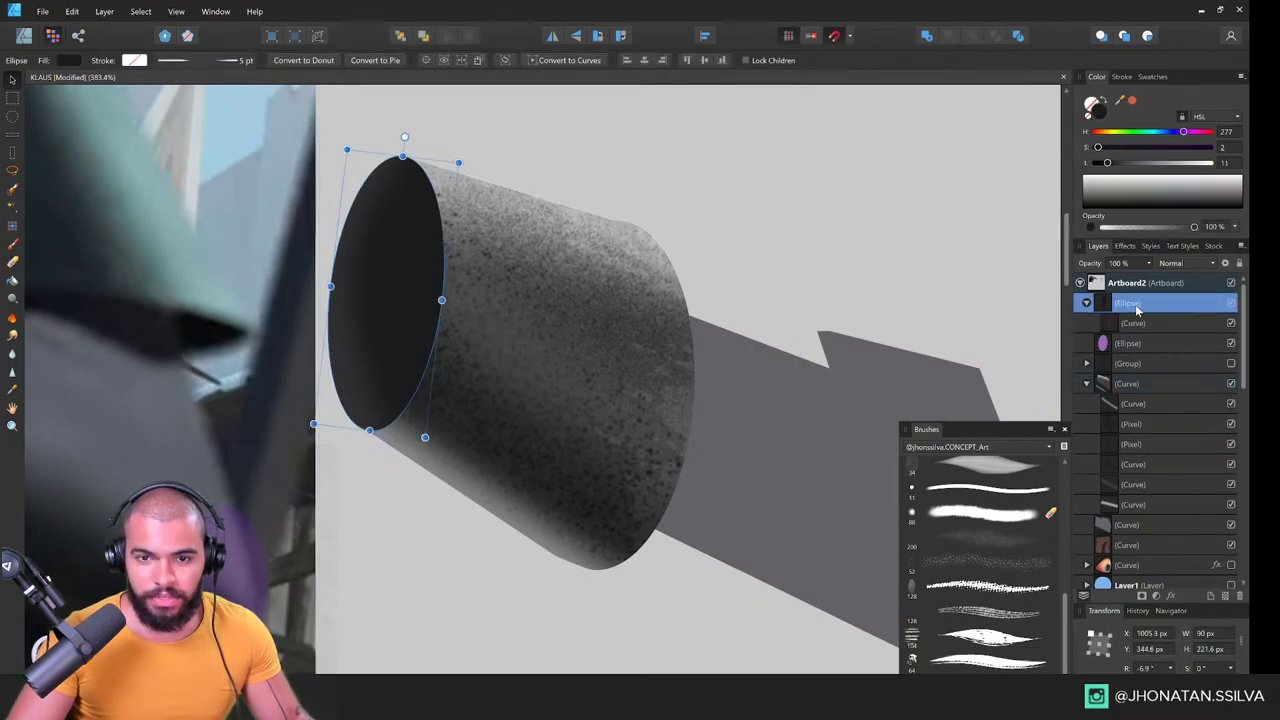
pyautogui.scroll(2, 394, 306)
pyautogui.press('g')
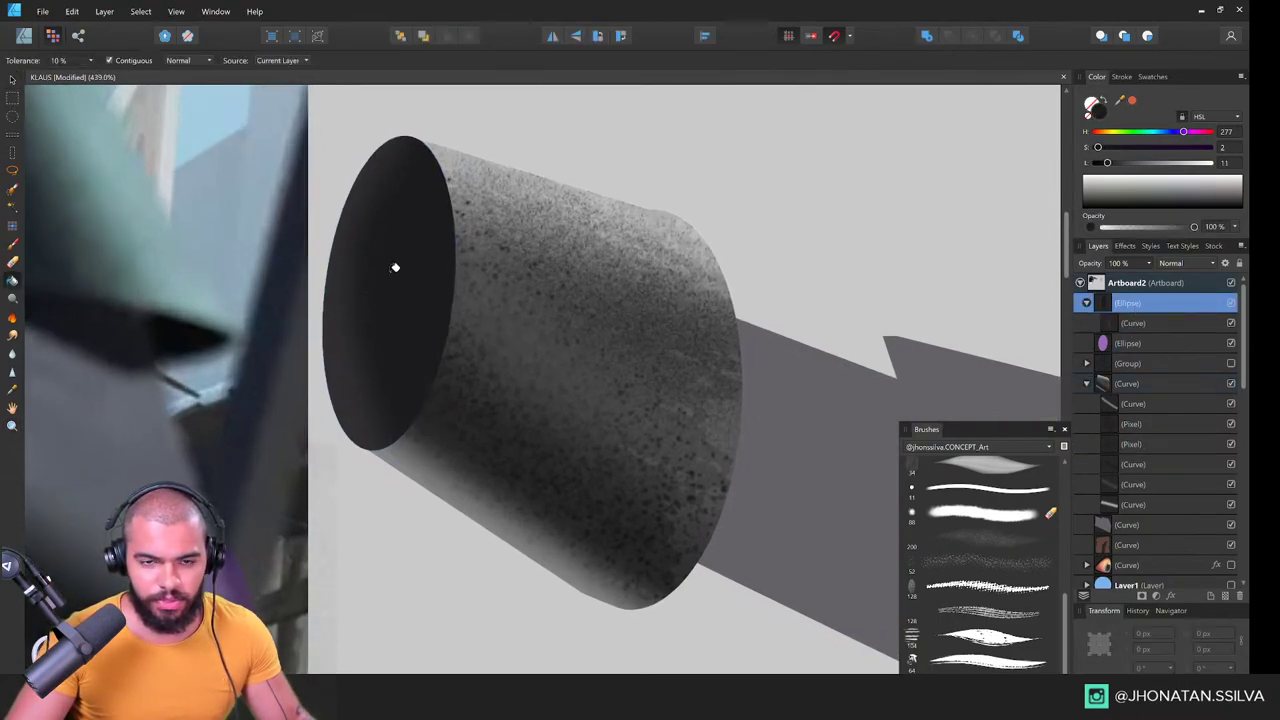
pyautogui.press('b')
pyautogui.moveTo(385, 374)
pyautogui.mouseDown()
pyautogui.moveTo(430, 149)
pyautogui.moveTo(428, 349)
pyautogui.mouseUp()
pyautogui.hotkey('ctrl', 'z')
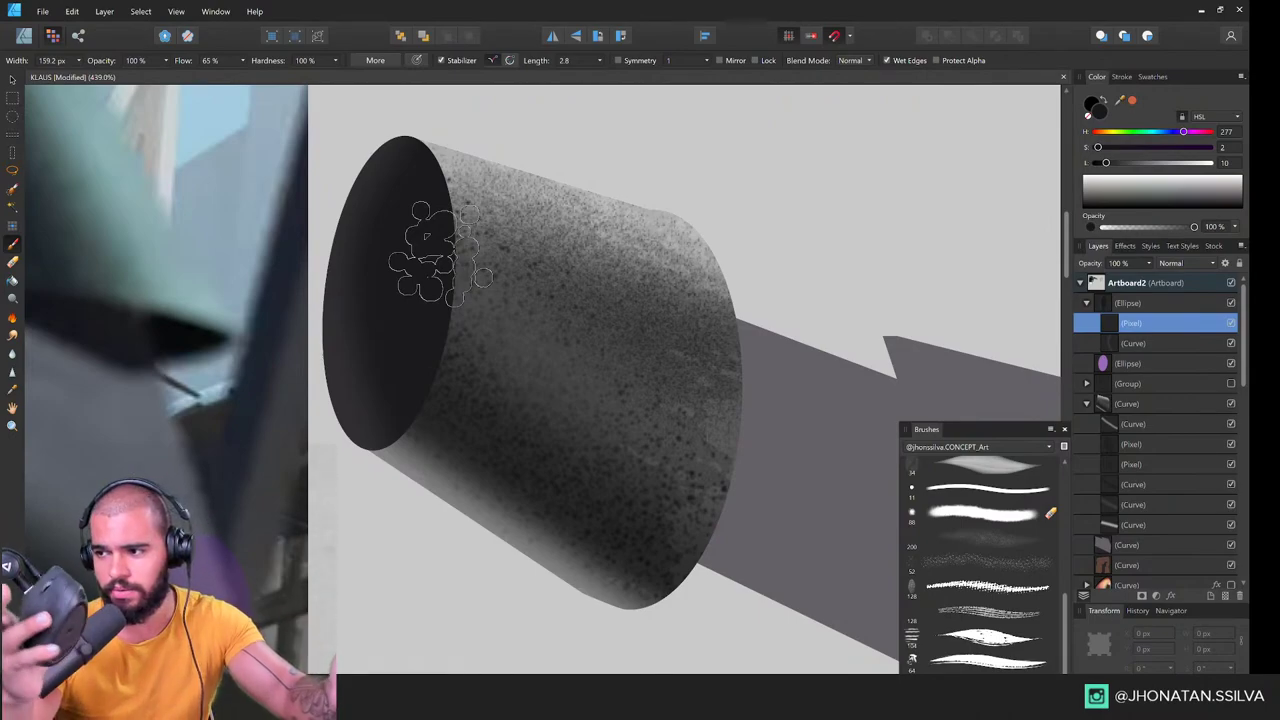
# Step: Try a dark textured stroke on the flat sleeve shape beside the cuff and undo it
pyautogui.scroll(-5, 390, 360)
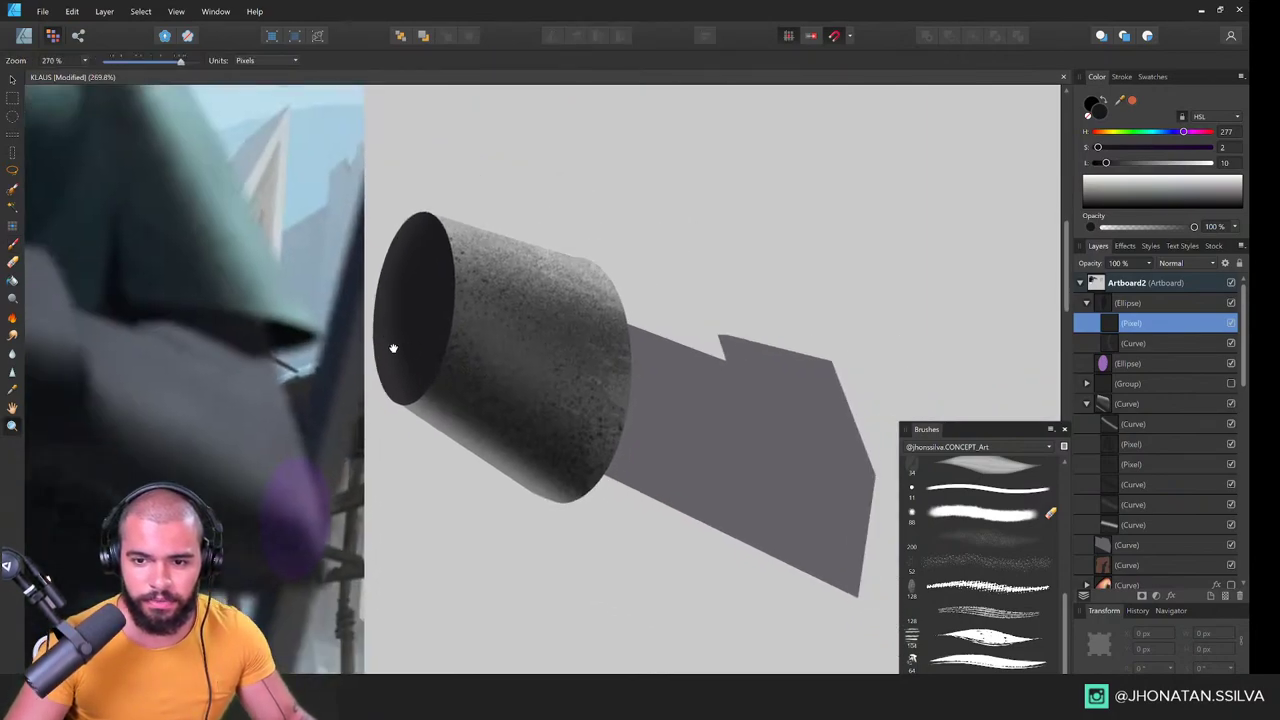
pyautogui.moveTo(394, 349); pyautogui.dragTo(299, 317)
pyautogui.press('v')
pyautogui.click(598, 366)
pyautogui.press('a')
pyautogui.moveTo(490, 328)
pyautogui.mouseDown()
pyautogui.moveTo(570, 389)
pyautogui.moveTo(552, 314)
pyautogui.mouseUp()
pyautogui.press('b')
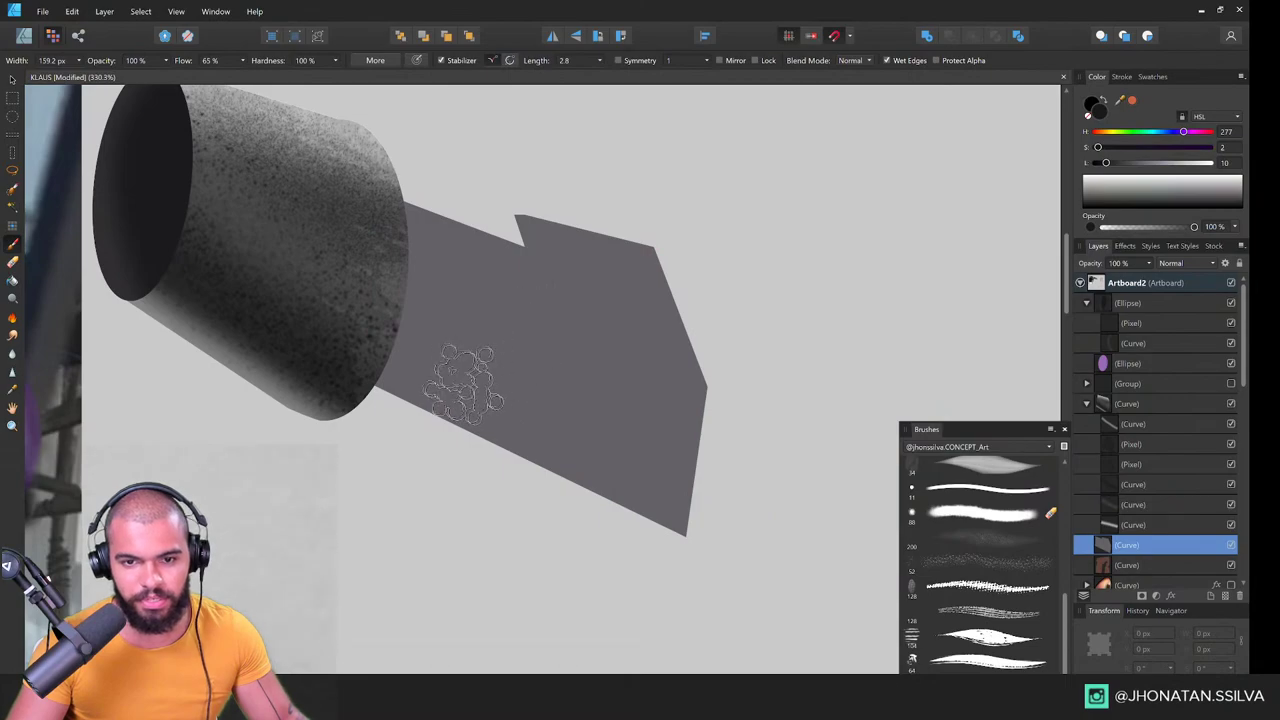
pyautogui.moveTo(425, 358)
pyautogui.mouseDown()
pyautogui.moveTo(640, 519)
pyautogui.moveTo(600, 335)
pyautogui.moveTo(660, 430)
pyautogui.mouseUp()
pyautogui.hotkey('ctrl', 'z')
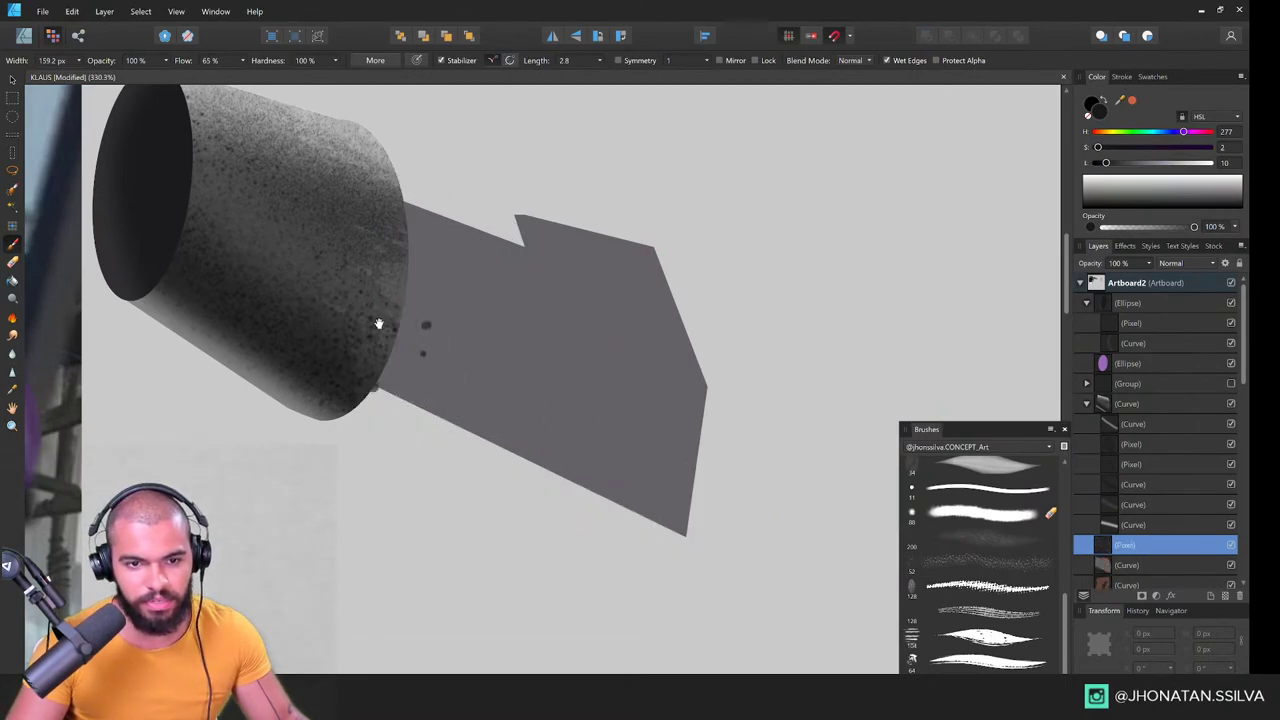
# Step: Examine the cuff's grainy surface up close and from a distance beside the reference image
pyautogui.moveTo(378, 323); pyautogui.dragTo(541, 457)
pyautogui.hotkey('ctrl', 'space')
pyautogui.moveTo(350, 281); pyautogui.dragTo(534, 304)
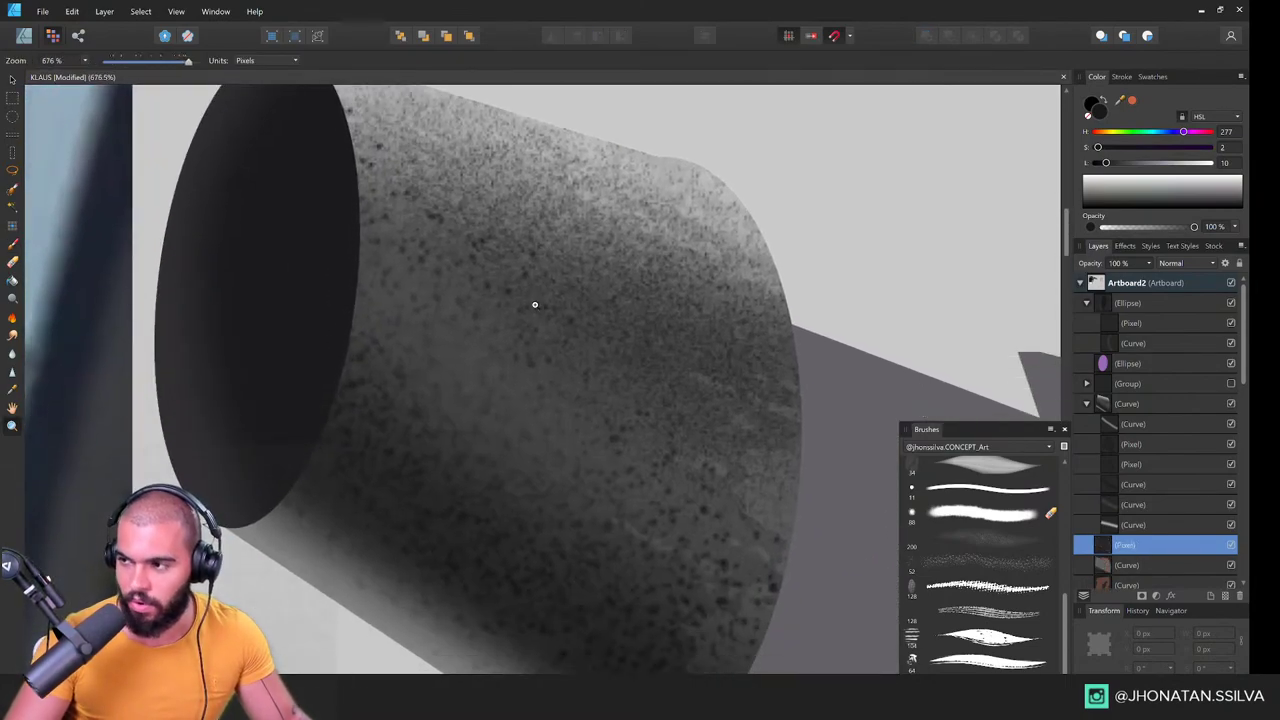
pyautogui.scroll(2, 541, 306)
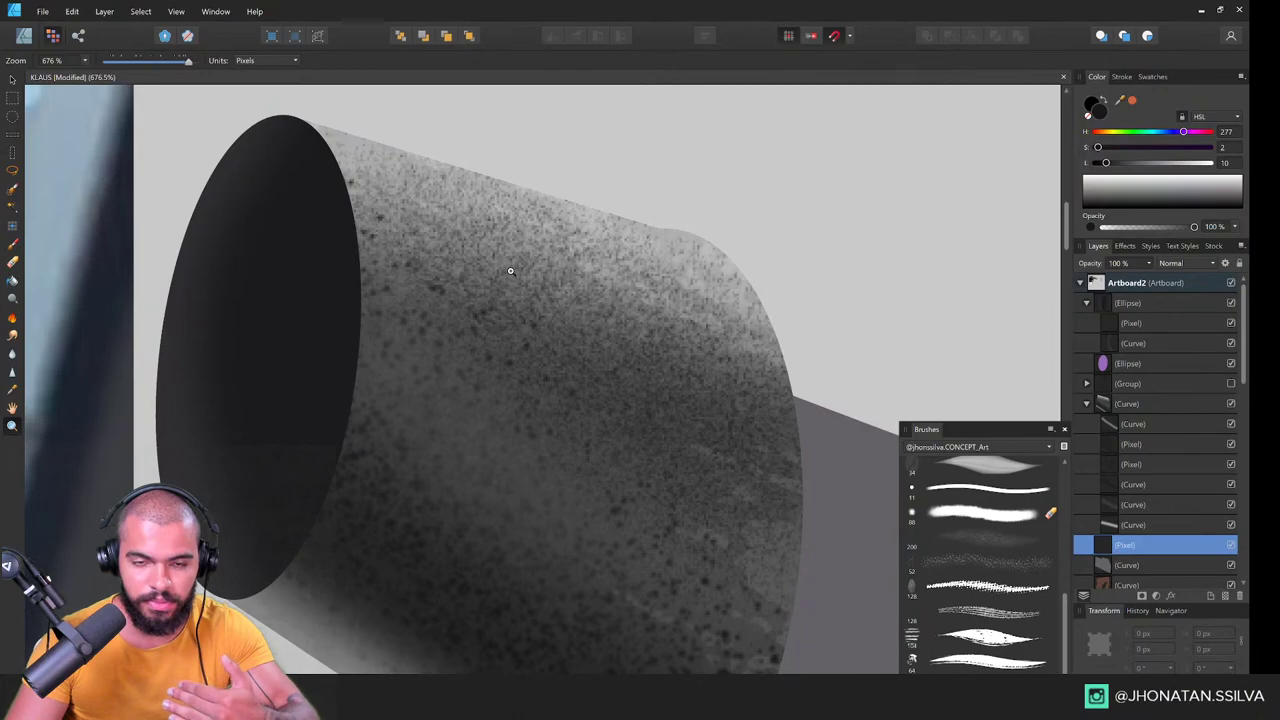
pyautogui.scroll(-2, 488, 328)
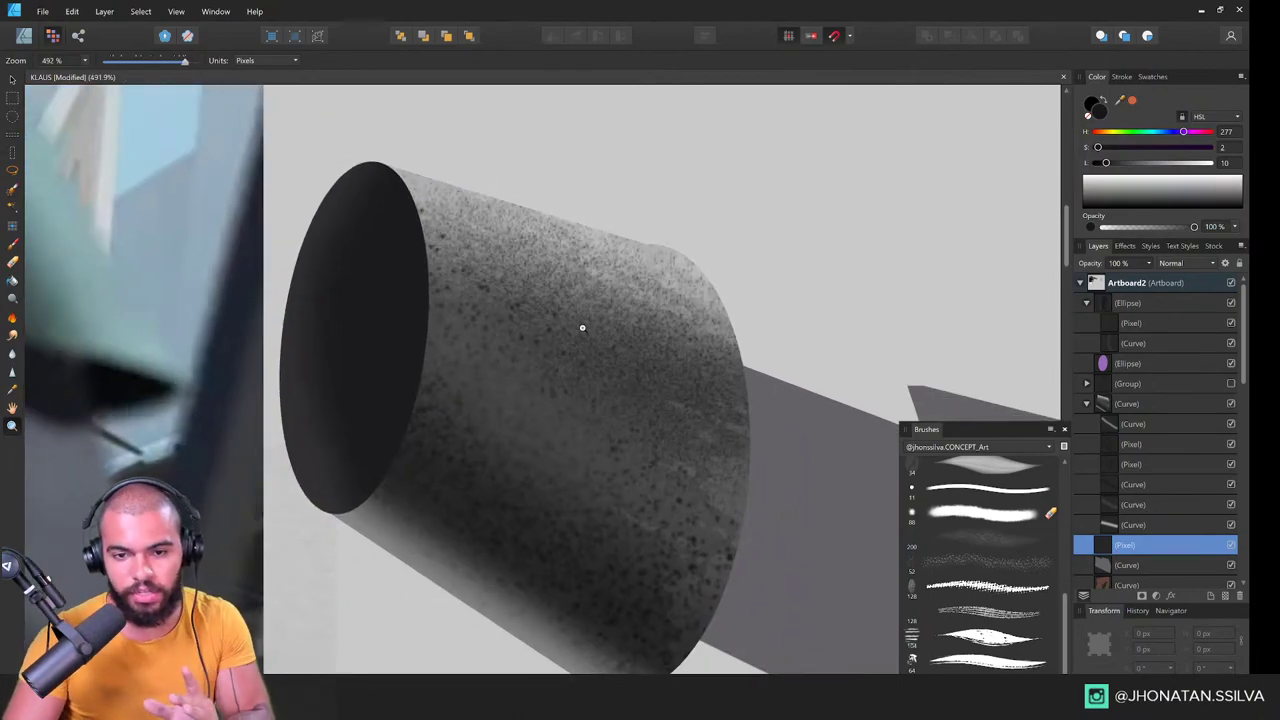
pyautogui.scroll(-5, 582, 327)
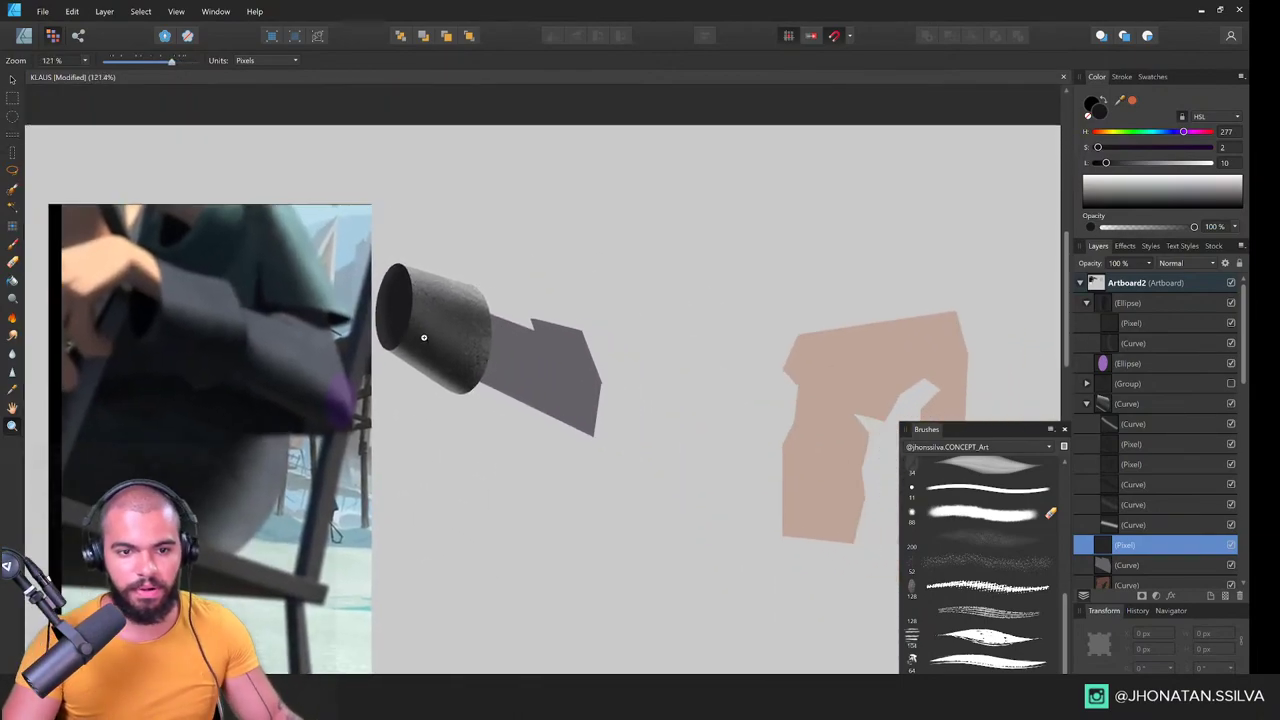
pyautogui.moveTo(436, 315); pyautogui.dragTo(489, 360)
# Step: Select the cuff's Soft Light pixel layer and paint light texture of lightness 74 over its upper half
pyautogui.keyDown('ctrl'); pyautogui.click(469, 318); pyautogui.keyUp('ctrl')
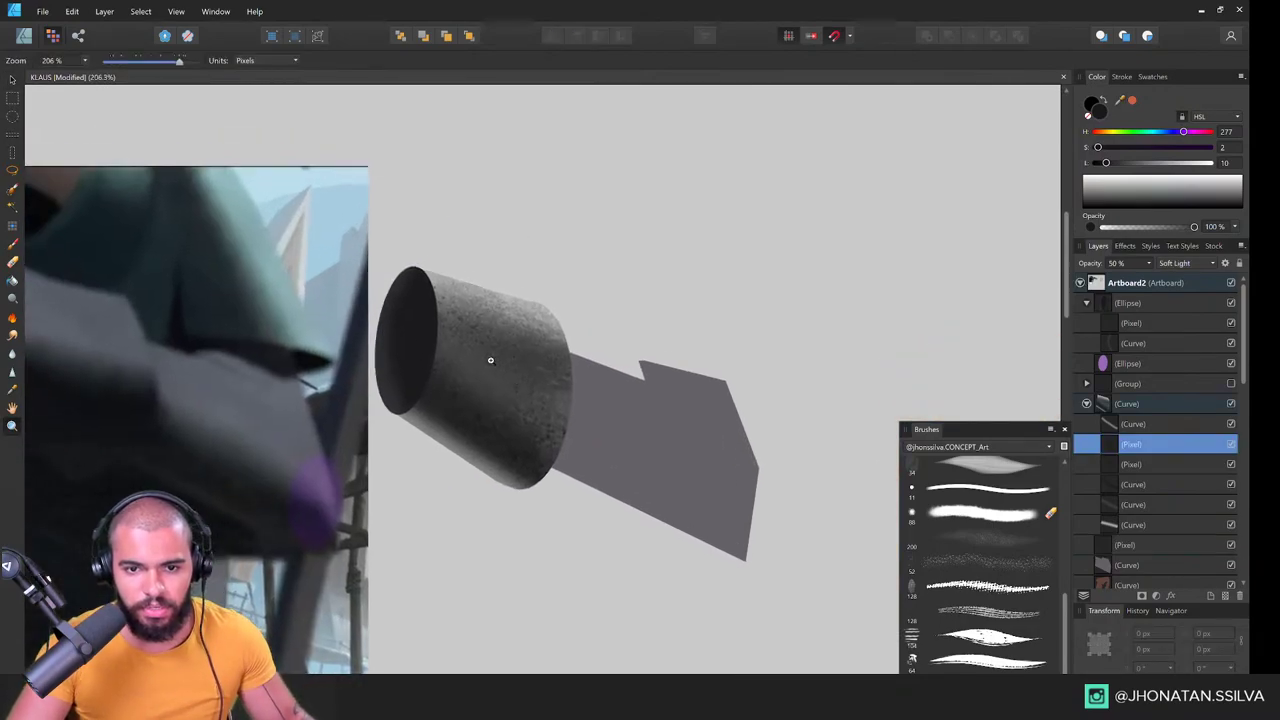
pyautogui.moveTo(220, 312); pyautogui.dragTo(467, 384)
pyautogui.moveTo(290, 374); pyautogui.dragTo(163, 354)
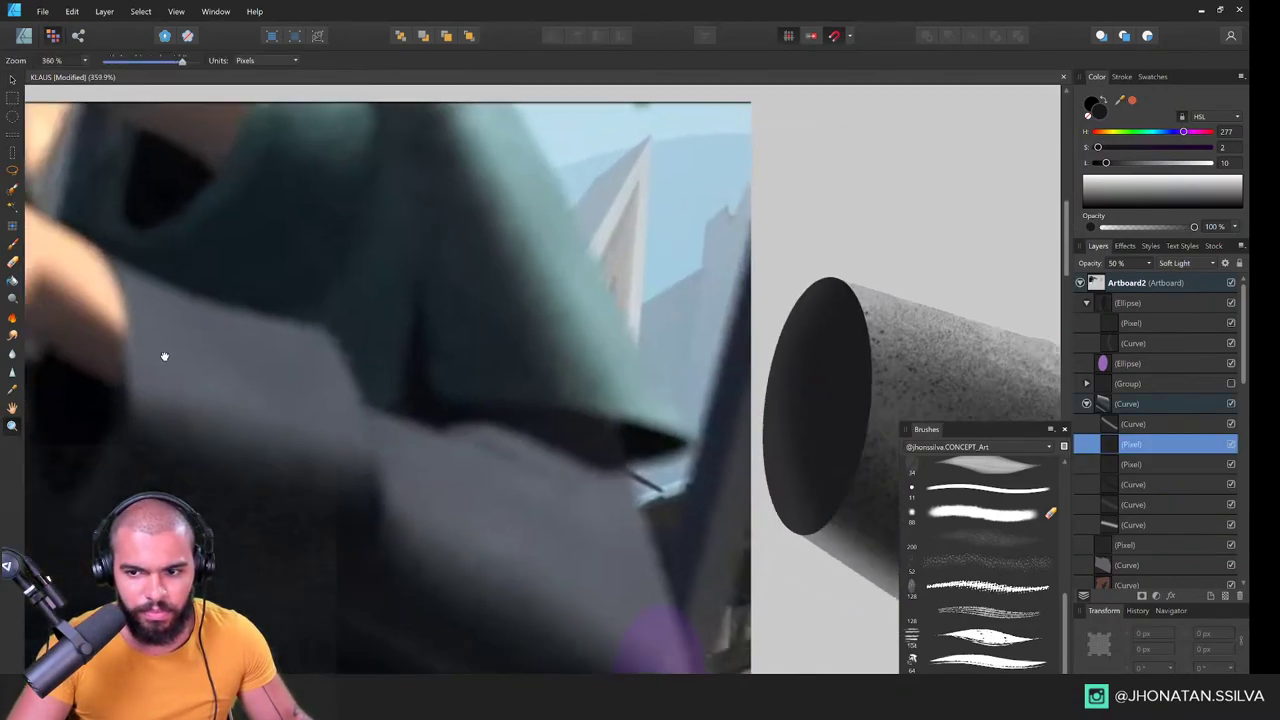
pyautogui.moveTo(850, 376); pyautogui.dragTo(485, 340)
pyautogui.scroll(1, 484, 339)
pyautogui.press('b')
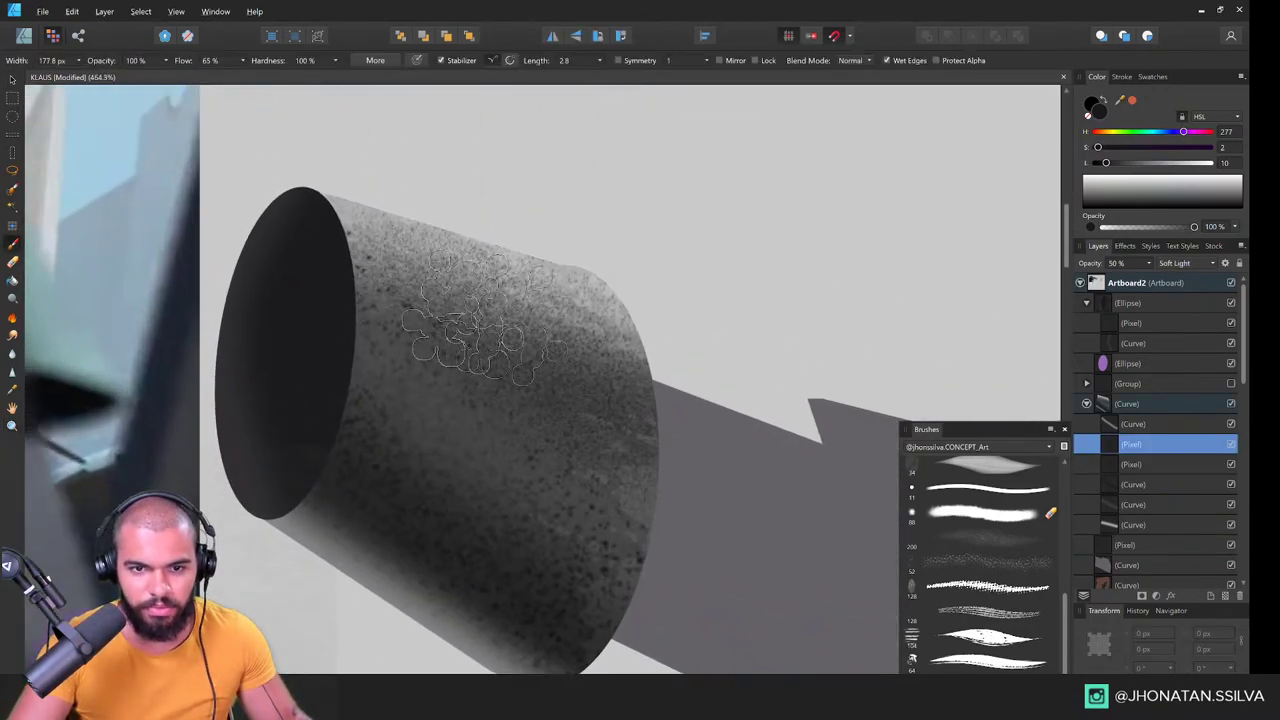
pyautogui.click(1180, 163)
pyautogui.moveTo(500, 330); pyautogui.dragTo(534, 344)
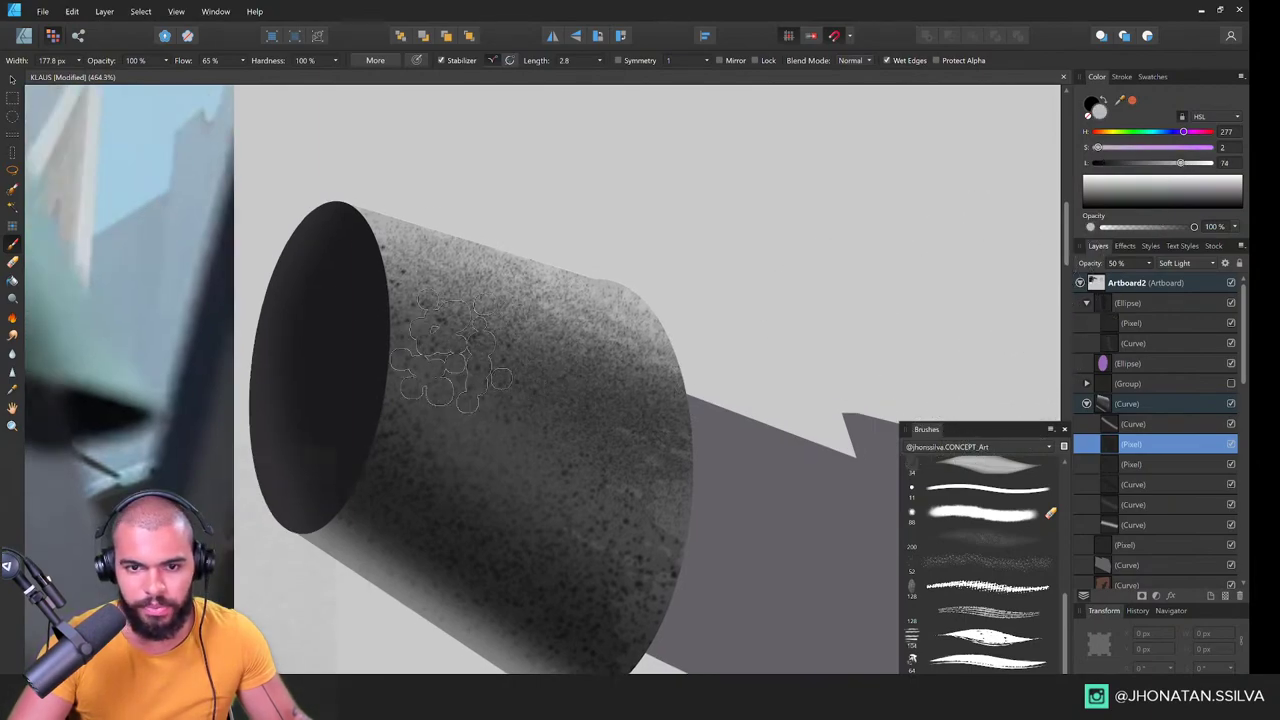
pyautogui.moveTo(440, 290)
pyautogui.mouseDown()
pyautogui.moveTo(640, 400)
pyautogui.moveTo(540, 385)
pyautogui.mouseUp()
# Step: Compare the lightened cuff texture with the sleeve in the reference image
pyautogui.hotkey('ctrl', 'space')
pyautogui.moveTo(592, 436); pyautogui.dragTo(553, 428)
pyautogui.moveTo(191, 354)
pyautogui.mouseDown()
pyautogui.moveTo(422, 376)
pyautogui.moveTo(395, 373)
pyautogui.mouseUp()
pyautogui.moveTo(487, 430); pyautogui.dragTo(440, 391)
pyautogui.moveTo(706, 397); pyautogui.dragTo(417, 380)
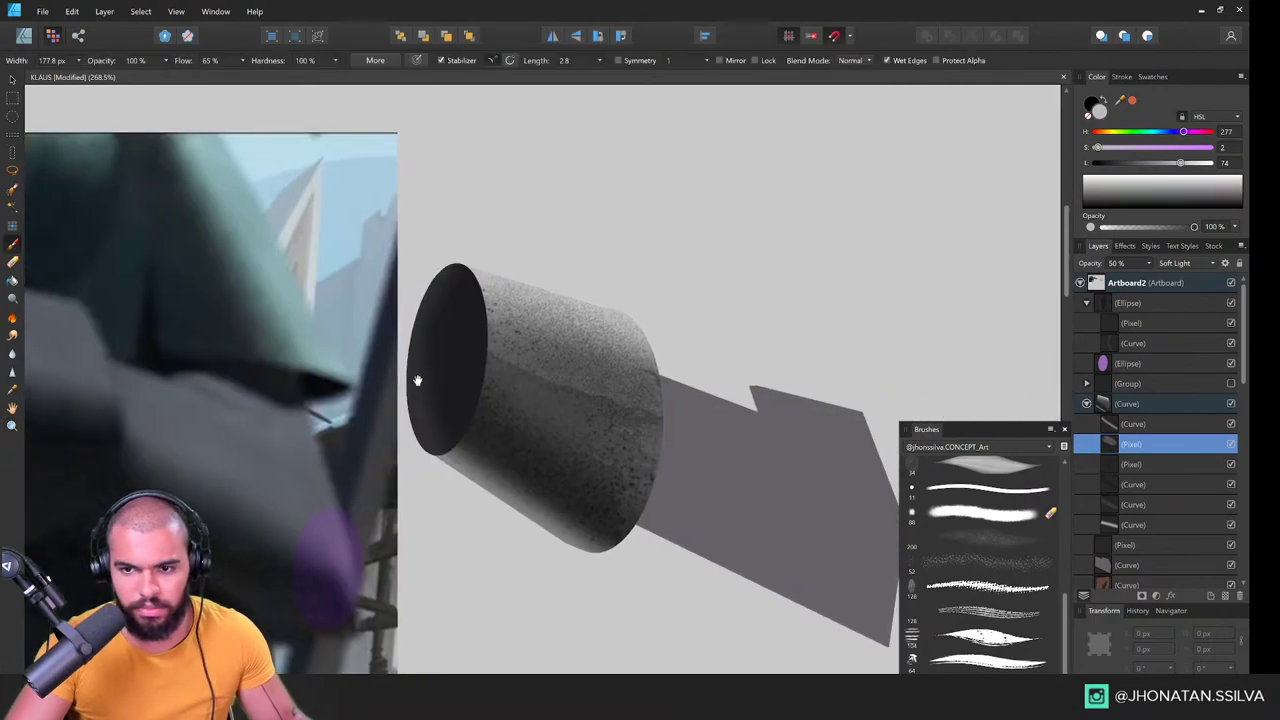
pyautogui.moveTo(542, 365)
pyautogui.mouseDown()
pyautogui.moveTo(597, 377)
pyautogui.moveTo(516, 352)
pyautogui.moveTo(592, 400)
pyautogui.moveTo(425, 350)
pyautogui.mouseUp()
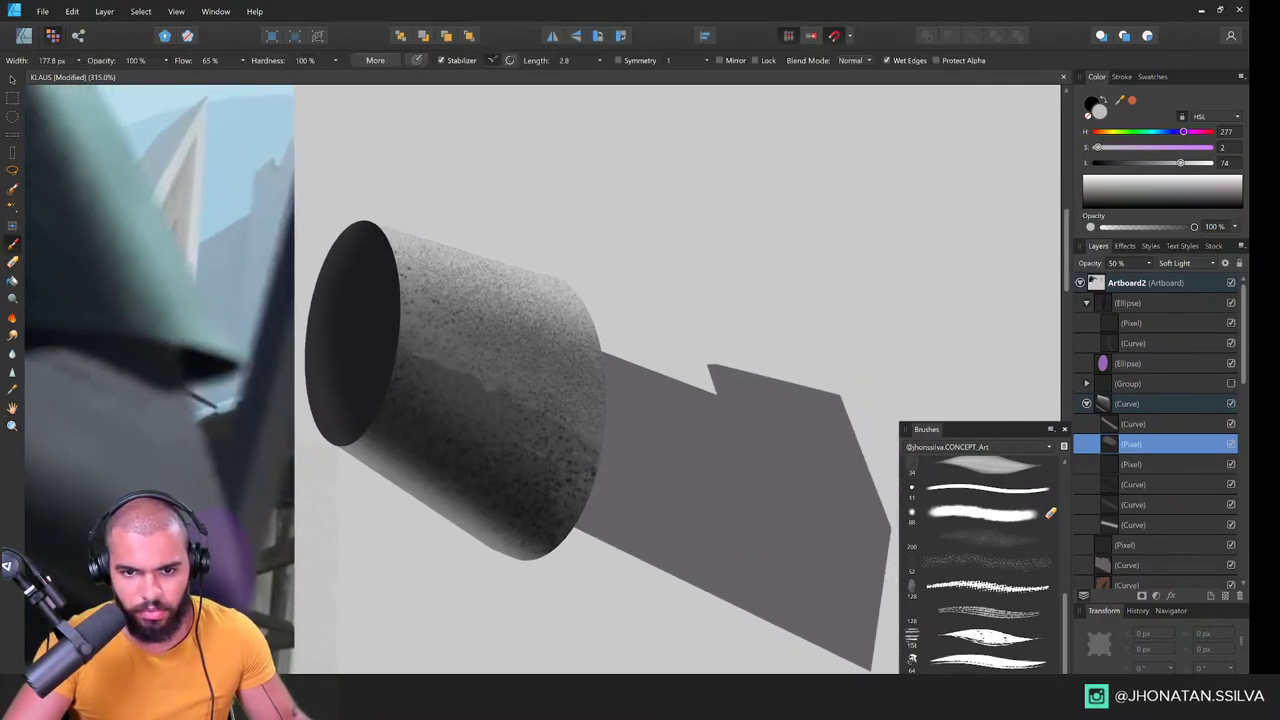
# Step: Hide the sprayed dots layer on the cuff and set the brush colour to lightness 17
pyautogui.click(1231, 466)
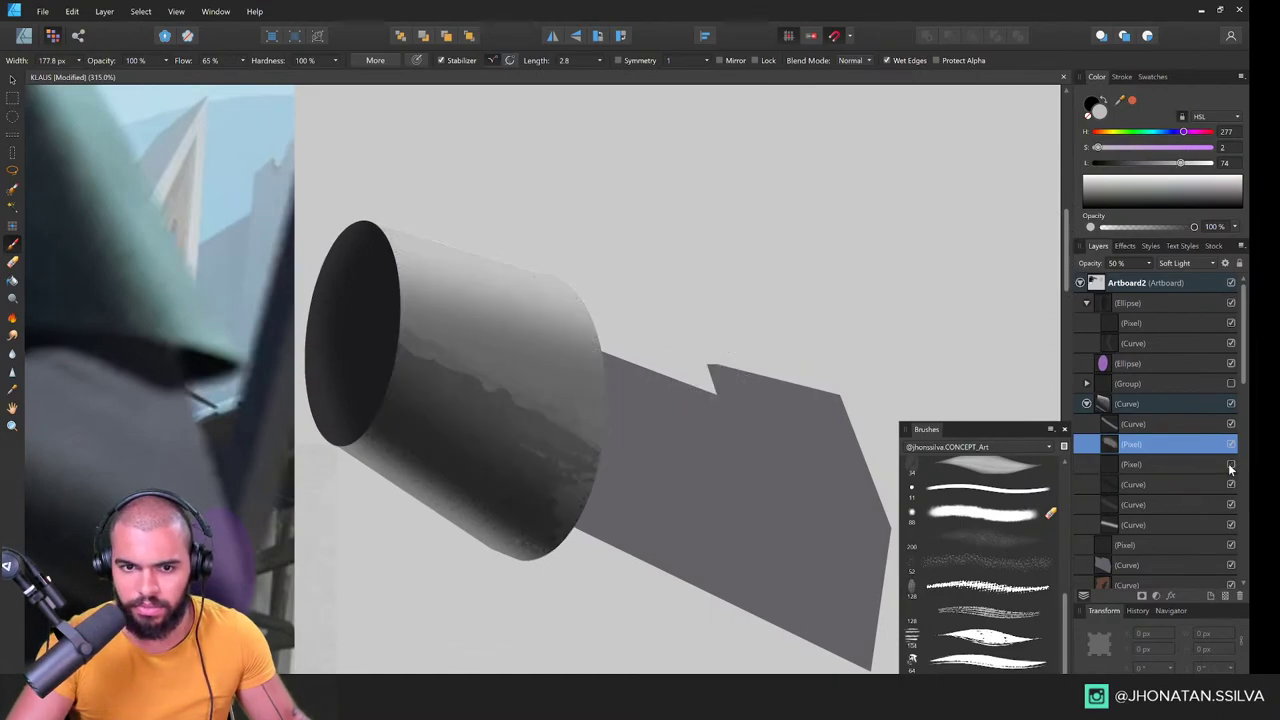
pyautogui.click(1130, 163)
pyautogui.moveTo(1130, 165); pyautogui.dragTo(1114, 163)
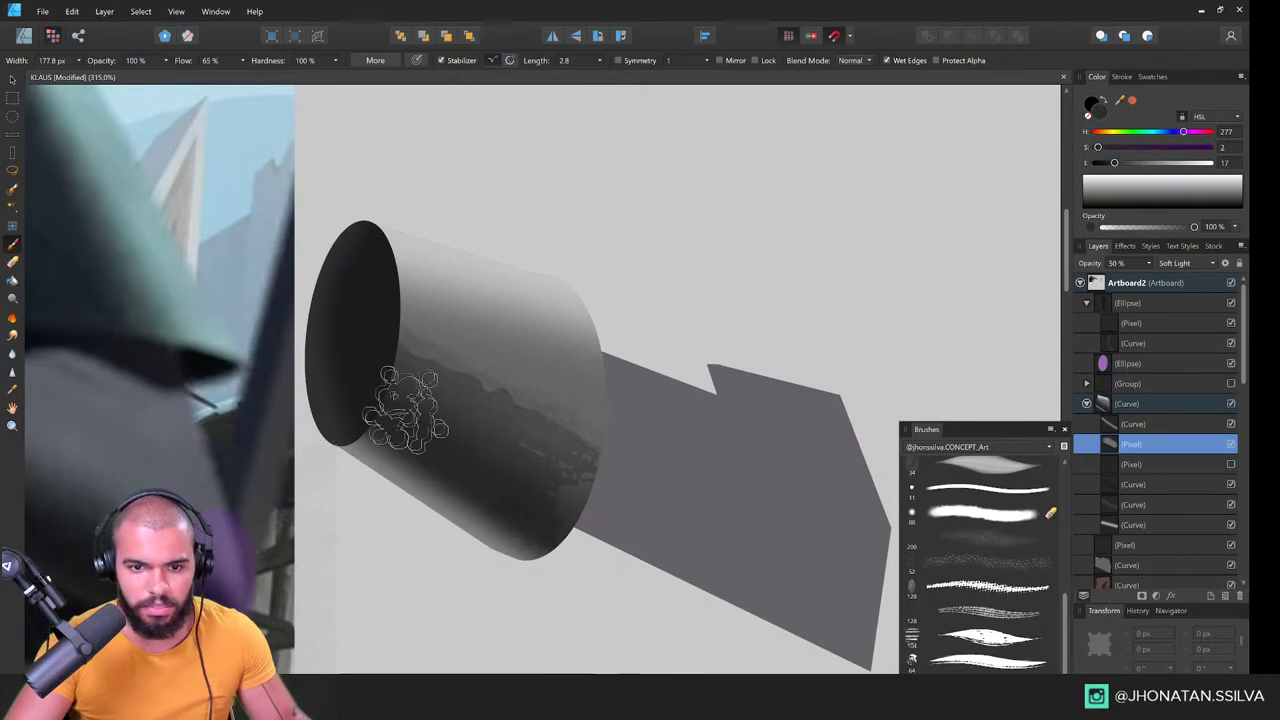
# Step: Brush dark texture of lightness 17 along the cuff's shadow edge on the Soft Light pixel layer
pyautogui.moveTo(393, 384)
pyautogui.mouseDown()
pyautogui.moveTo(423, 414)
pyautogui.moveTo(480, 415)
pyautogui.mouseUp()
pyautogui.hotkey('ctrl', 'z')
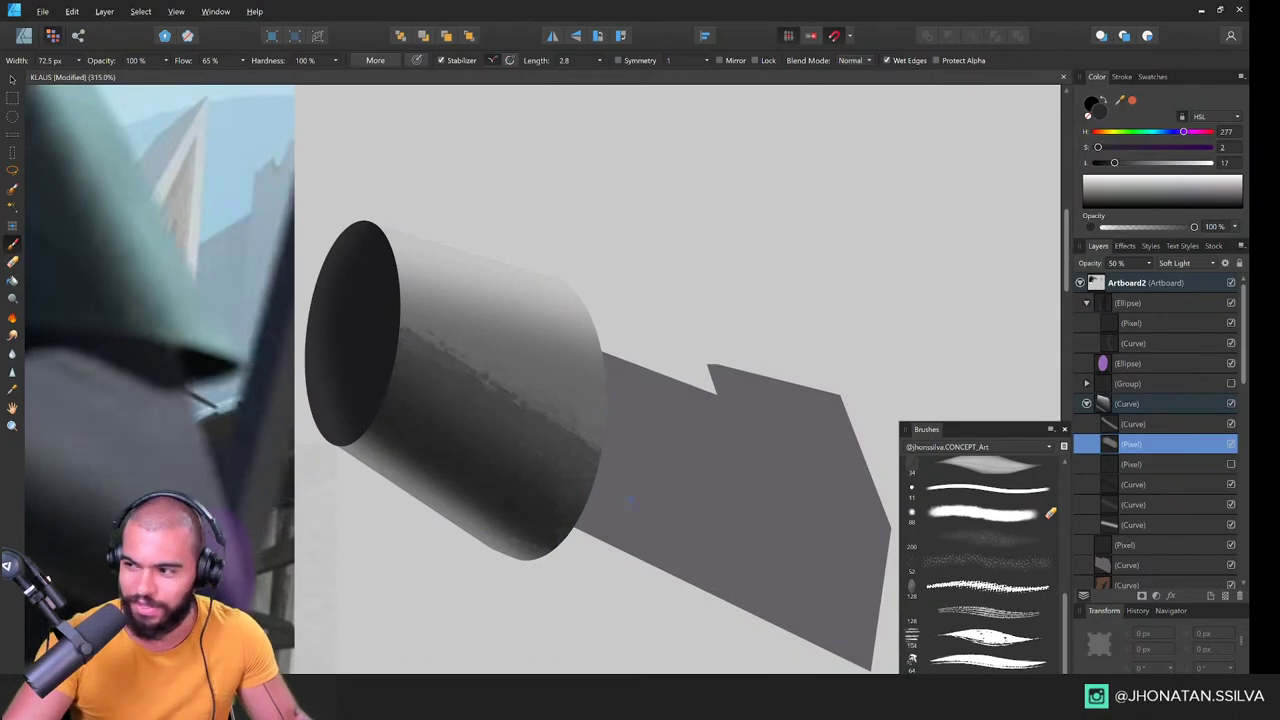
pyautogui.hotkey('ctrl', 'space')
pyautogui.moveTo(488, 417)
pyautogui.mouseDown()
pyautogui.moveTo(488, 363)
pyautogui.moveTo(507, 401)
pyautogui.mouseUp()
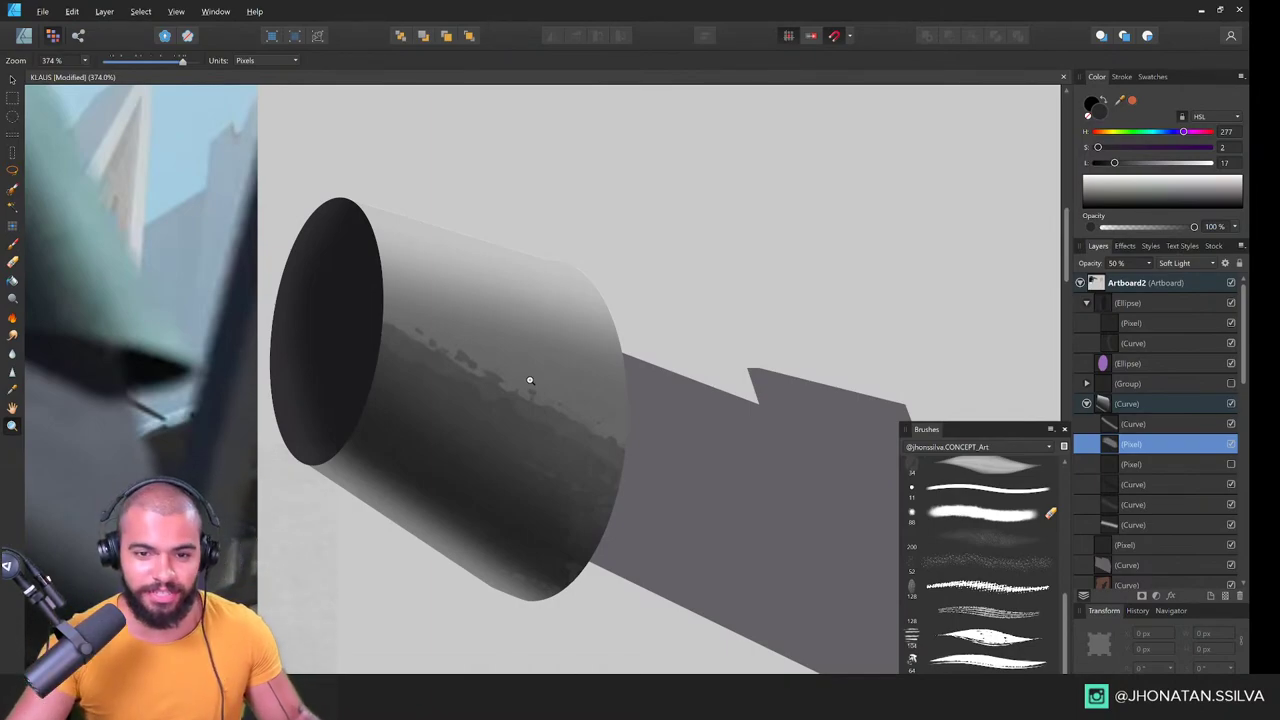
pyautogui.moveTo(571, 377); pyautogui.dragTo(260, 403)
pyautogui.moveTo(705, 405); pyautogui.dragTo(540, 354)
# Step: Collapse the sublayers of the top ellipse and of the sleeve cuff's curve
pyautogui.press('v')
pyautogui.click(734, 337)
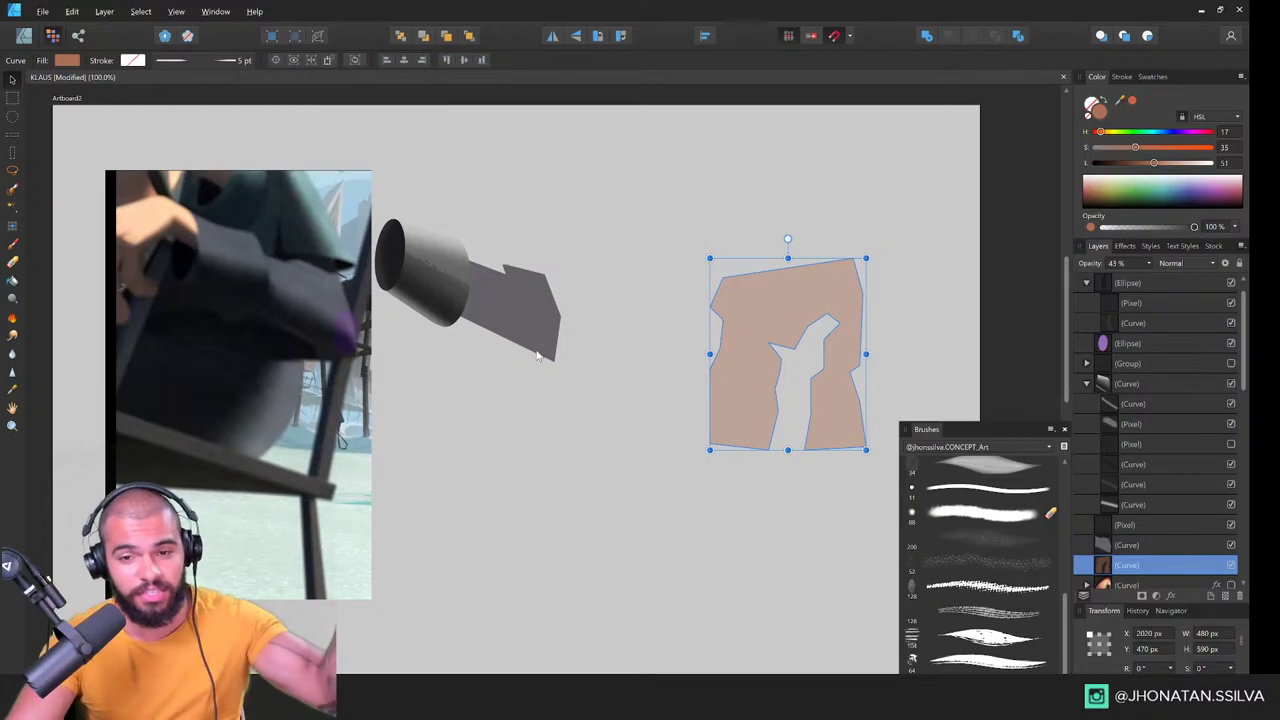
pyautogui.hotkey('ctrl', 'd')
pyautogui.moveTo(537, 355)
pyautogui.mouseDown()
pyautogui.moveTo(551, 356)
pyautogui.moveTo(534, 349)
pyautogui.mouseUp()
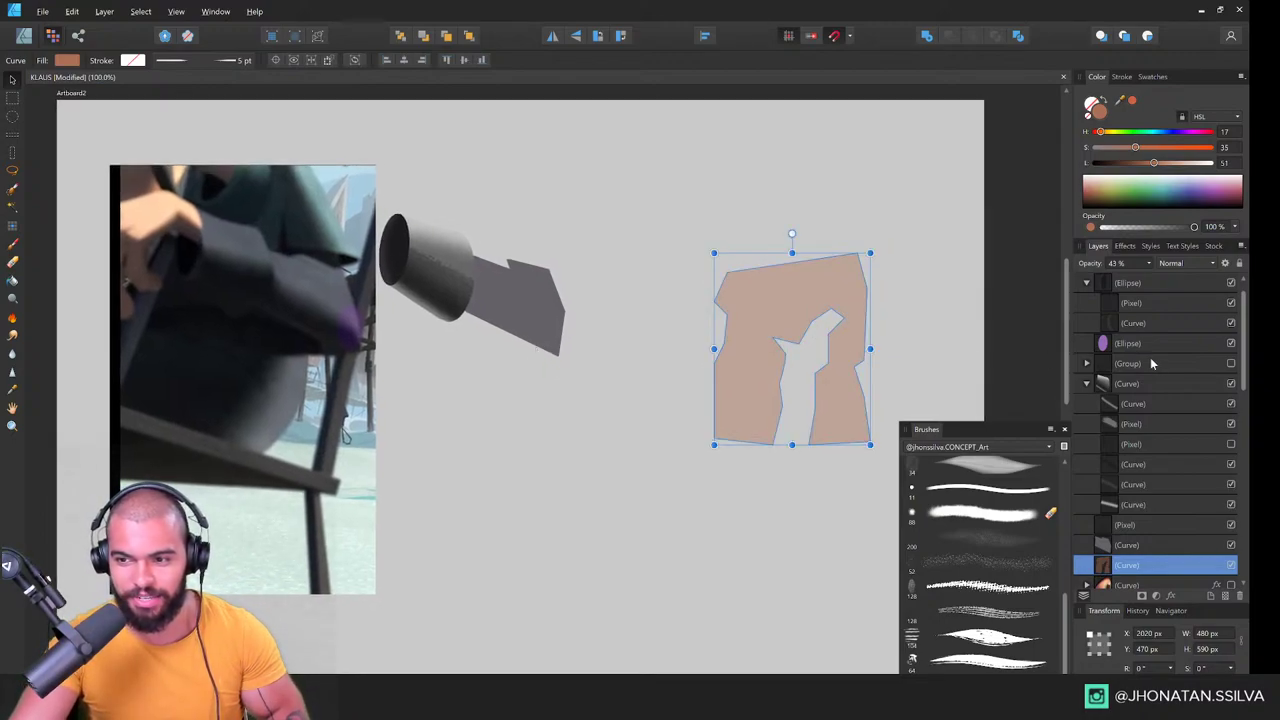
pyautogui.scroll(1, 1155, 415)
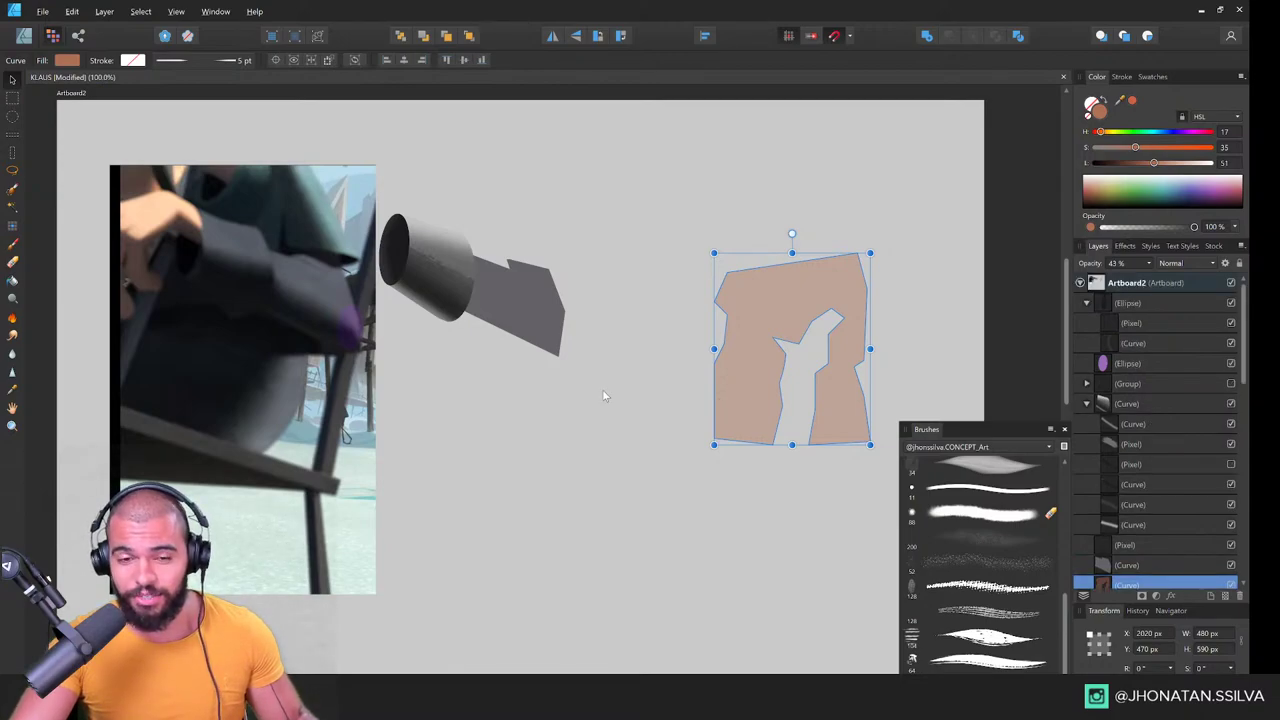
pyautogui.click(1087, 303)
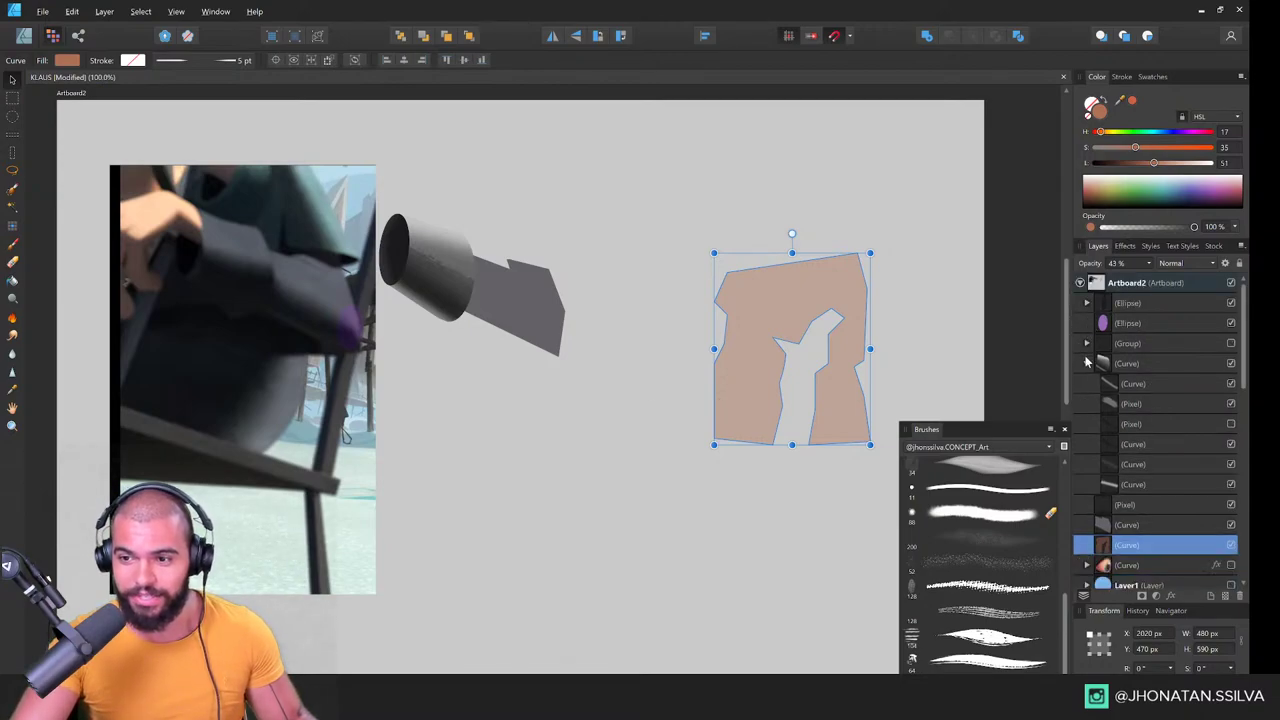
pyautogui.click(1091, 365)
pyautogui.click(1087, 364)
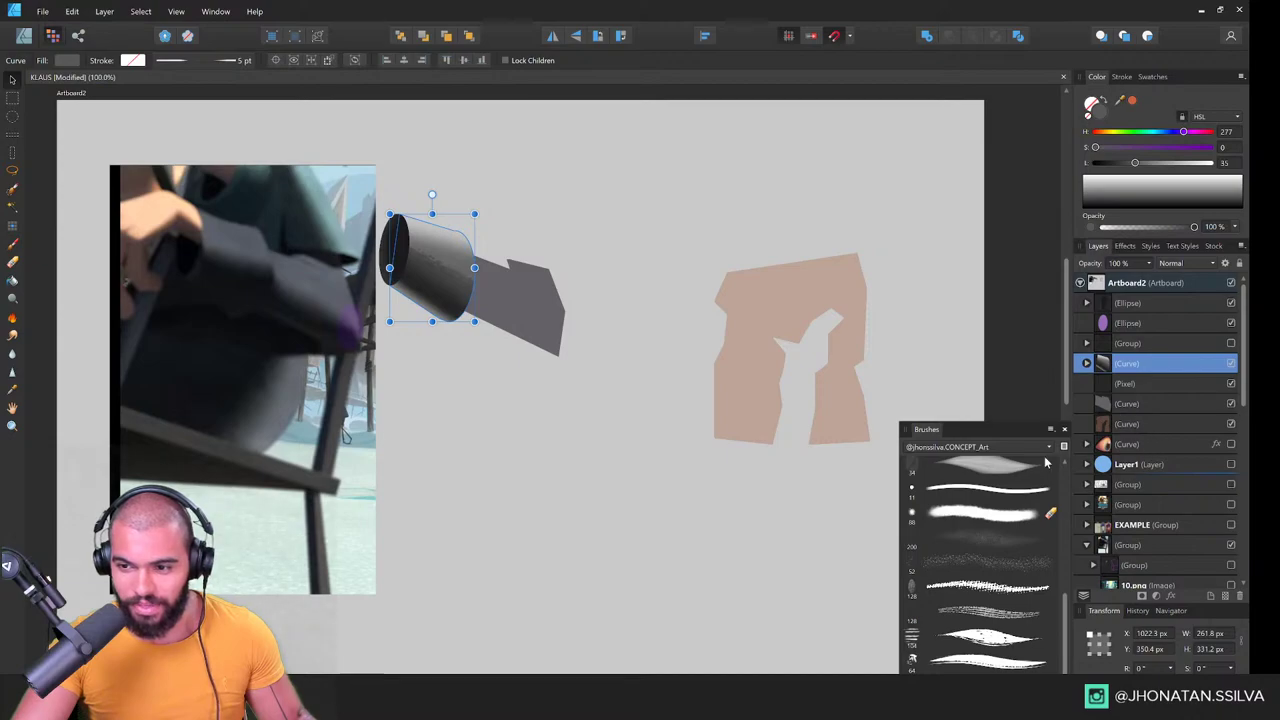
# Step: Select the study layers from the top ellipse through the brown curve and hide them together
pyautogui.press('z')
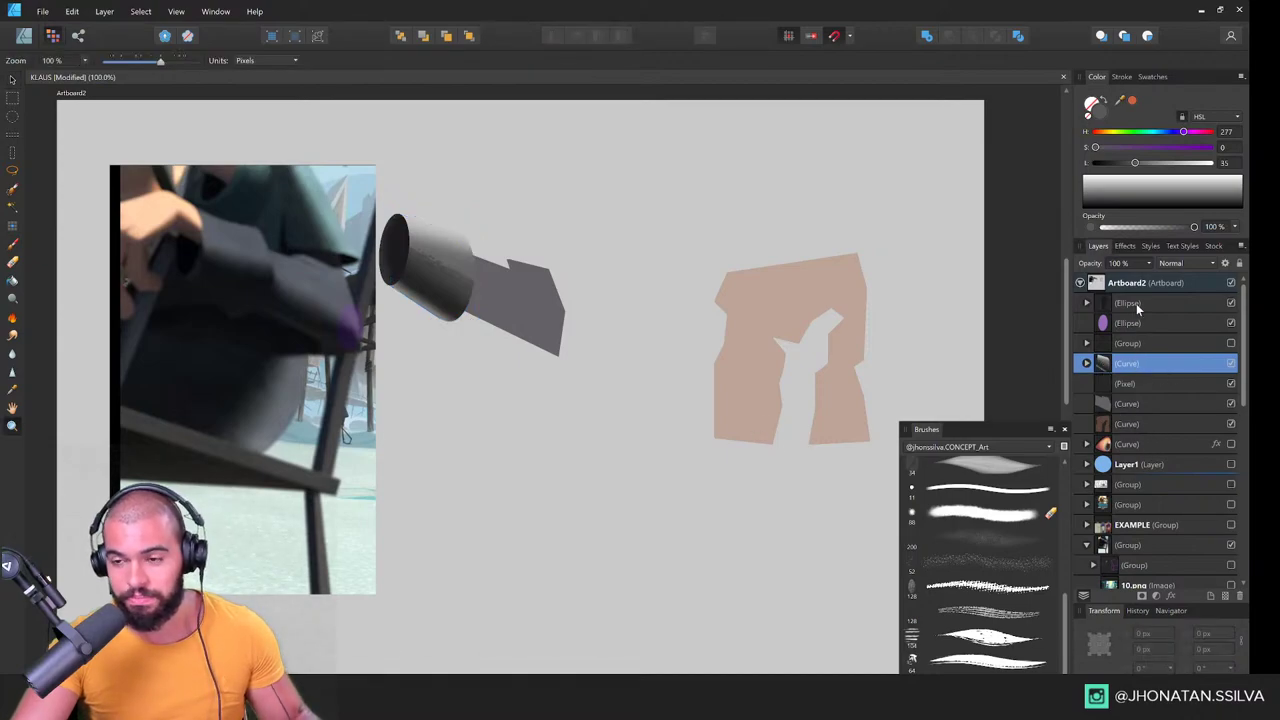
pyautogui.click(1136, 303)
pyautogui.keyDown('shift'); pyautogui.click(1139, 424); pyautogui.keyUp('shift')
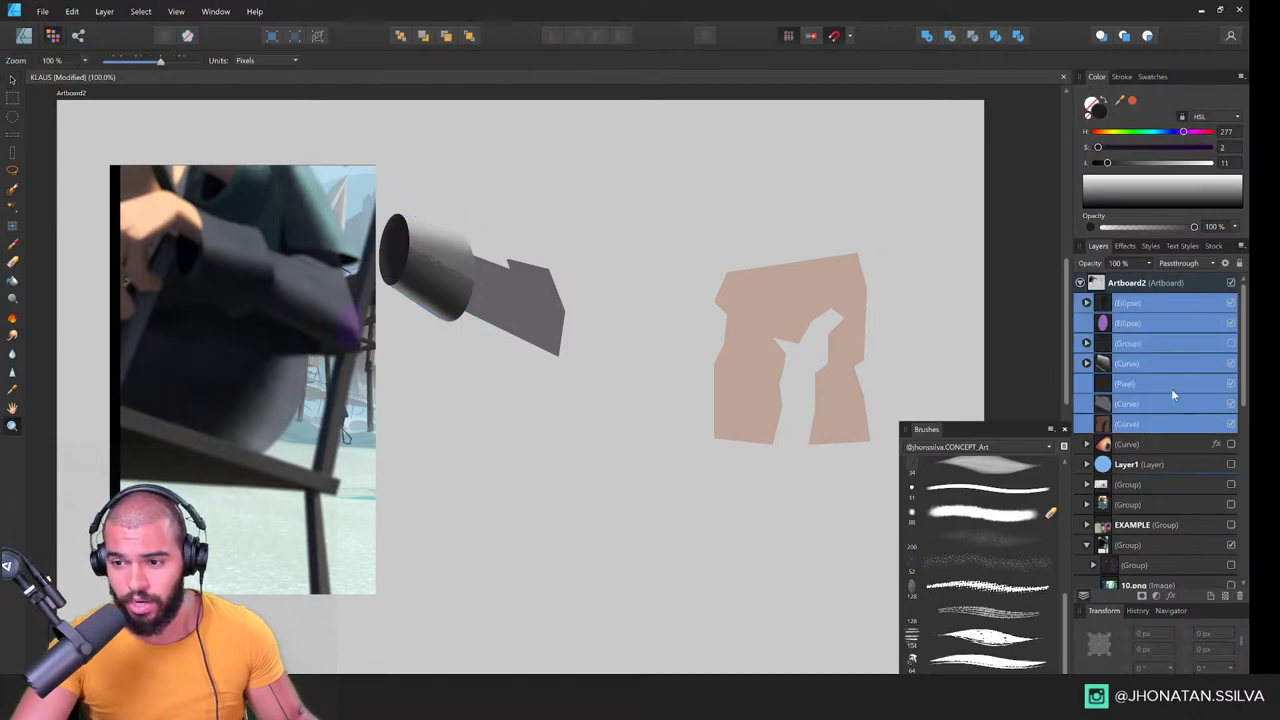
pyautogui.click(1231, 303)
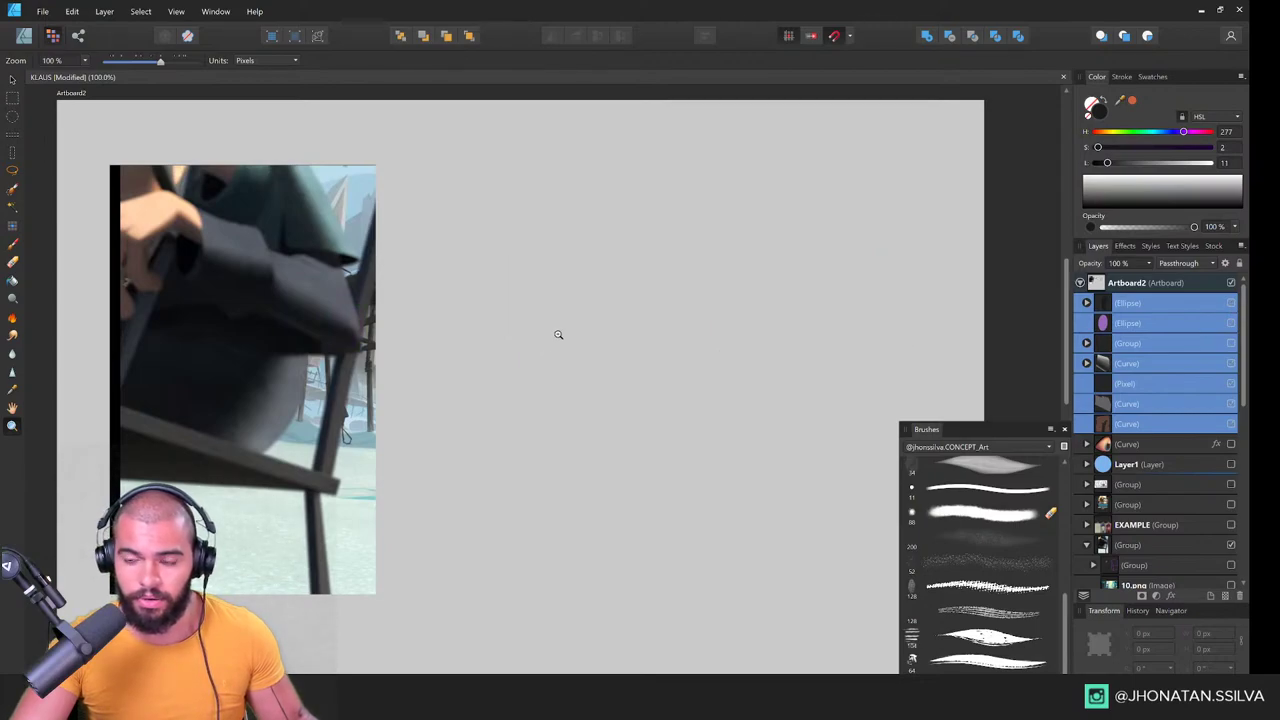
# Step: Collapse and hide the reference image group, and show the "#ART CLASS 01 KLAUS!" poster group
pyautogui.scroll(-3, 1145, 470)
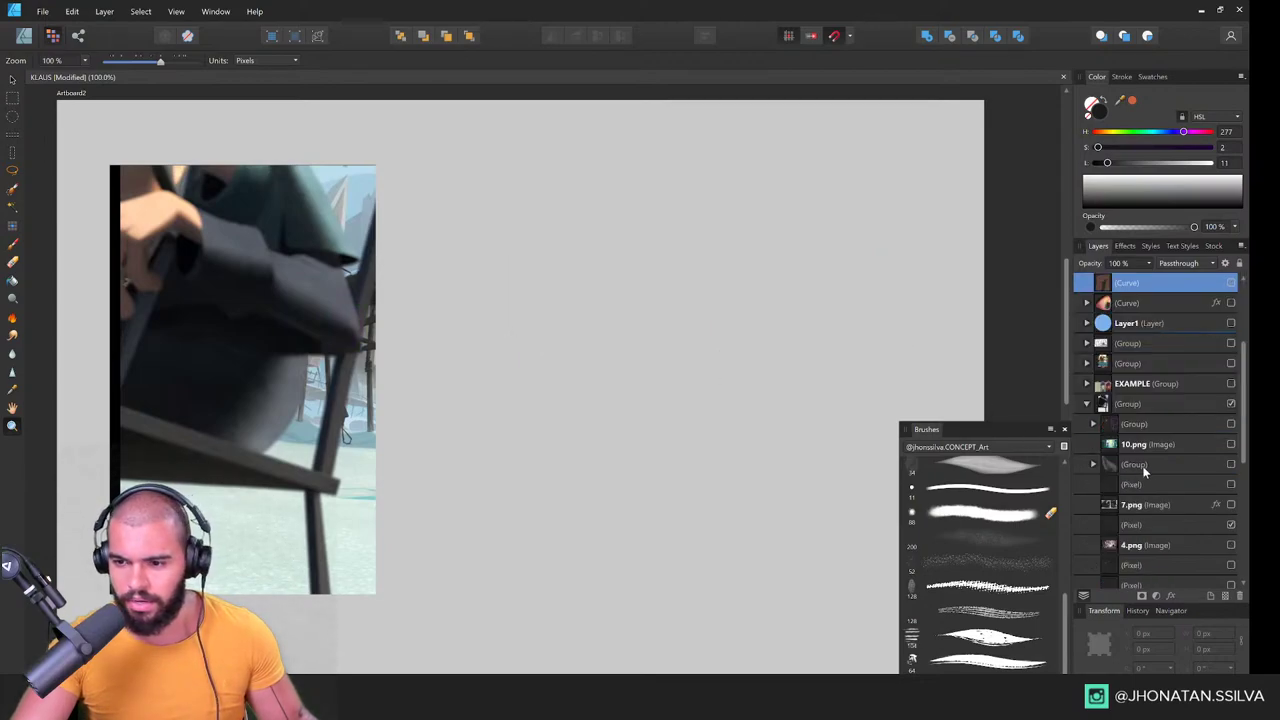
pyautogui.click(1141, 404)
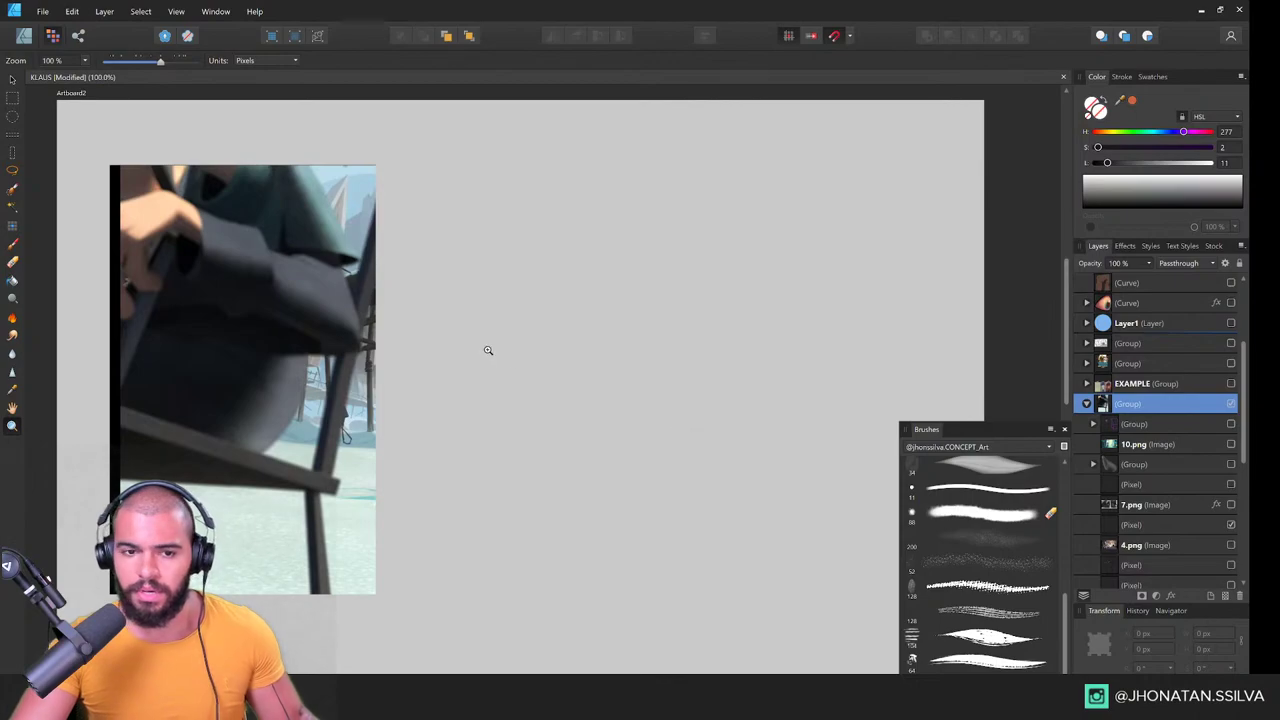
pyautogui.scroll(-1, 436, 329)
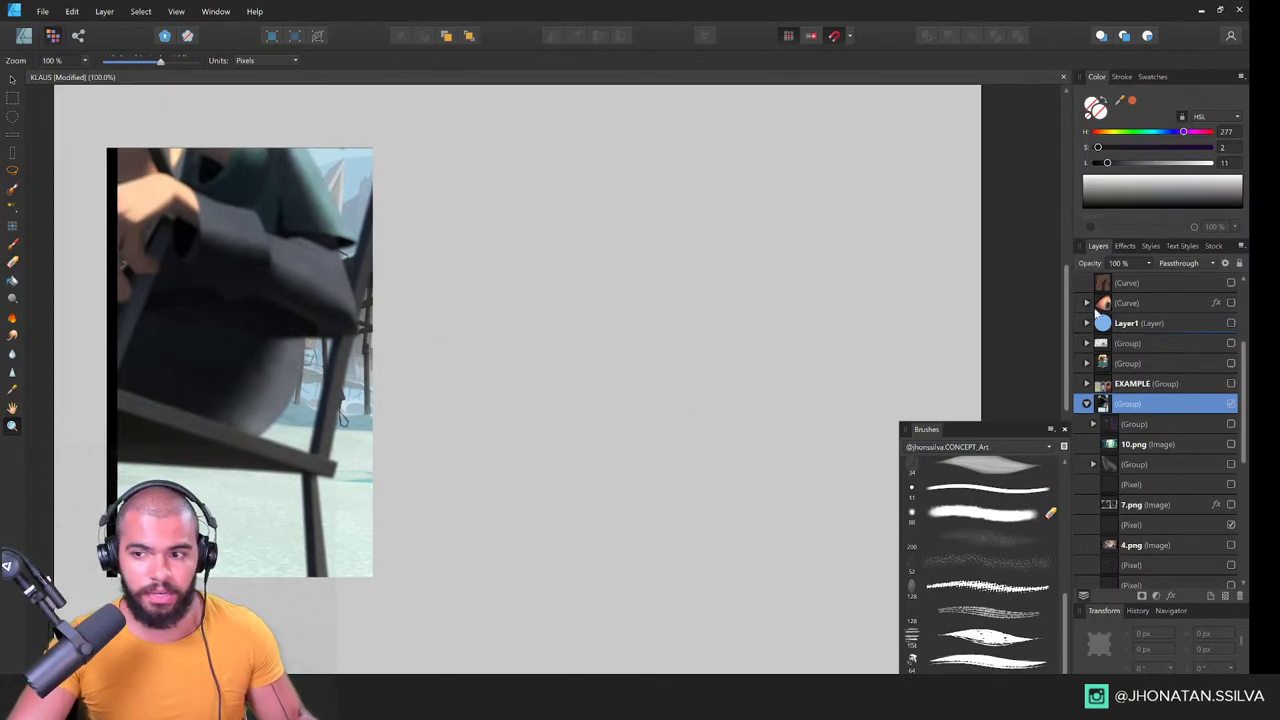
pyautogui.scroll(3, 1176, 384)
pyautogui.click(1087, 545)
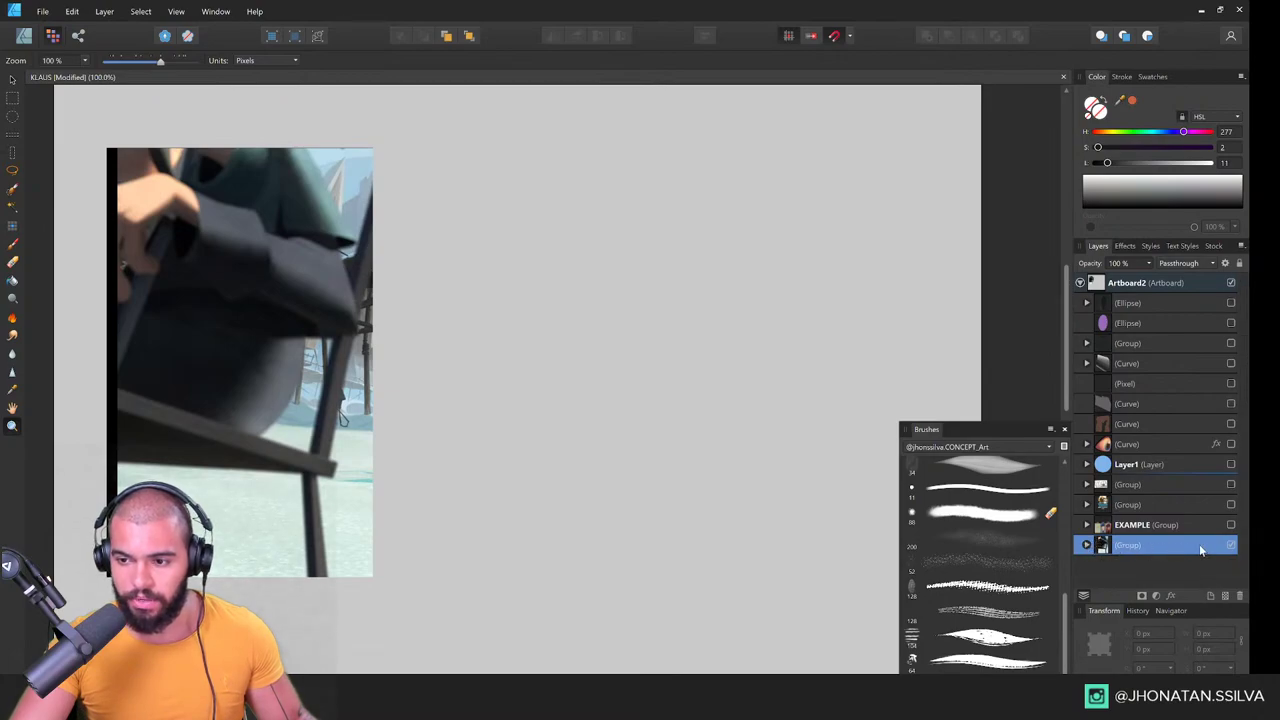
pyautogui.click(1232, 544)
pyautogui.click(1231, 505)
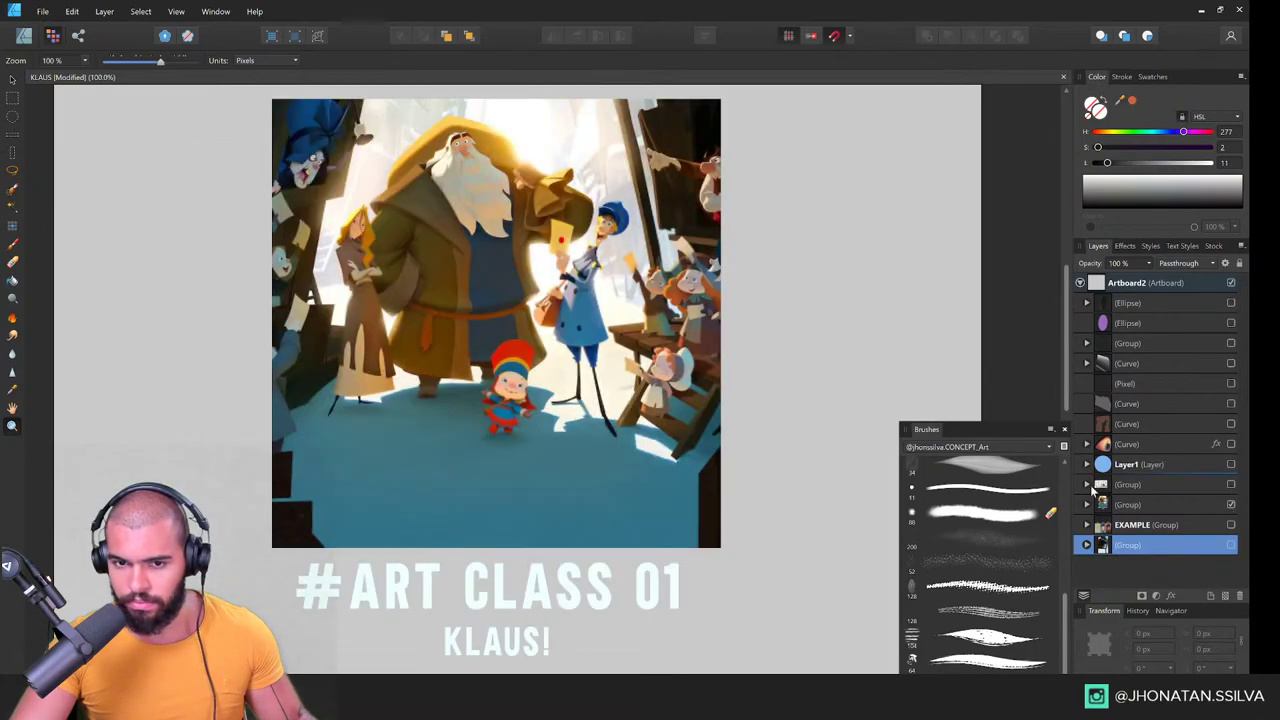
# Step: Select Artboard2 and darken its background fill to lightness 15
pyautogui.press('v')
pyautogui.click(1030, 140)
pyautogui.moveTo(448, 207); pyautogui.dragTo(480, 254)
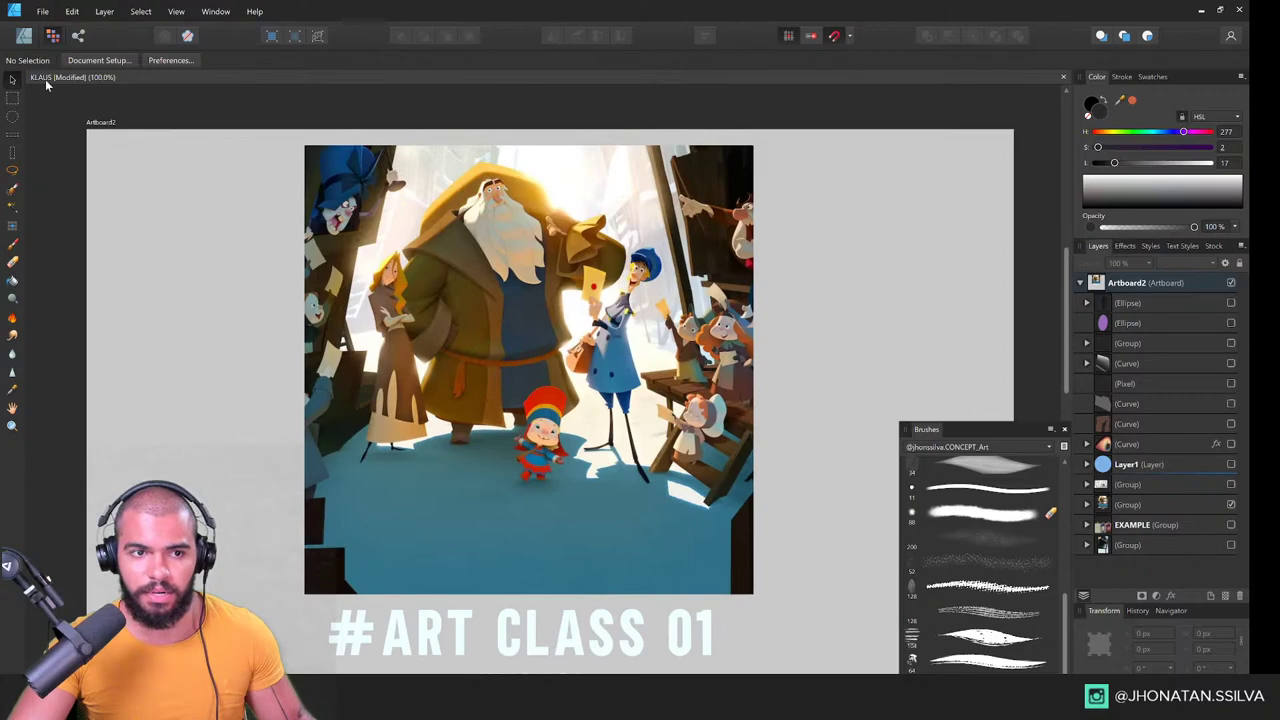
pyautogui.click(92, 119)
pyautogui.moveTo(1165, 163); pyautogui.dragTo(1113, 163)
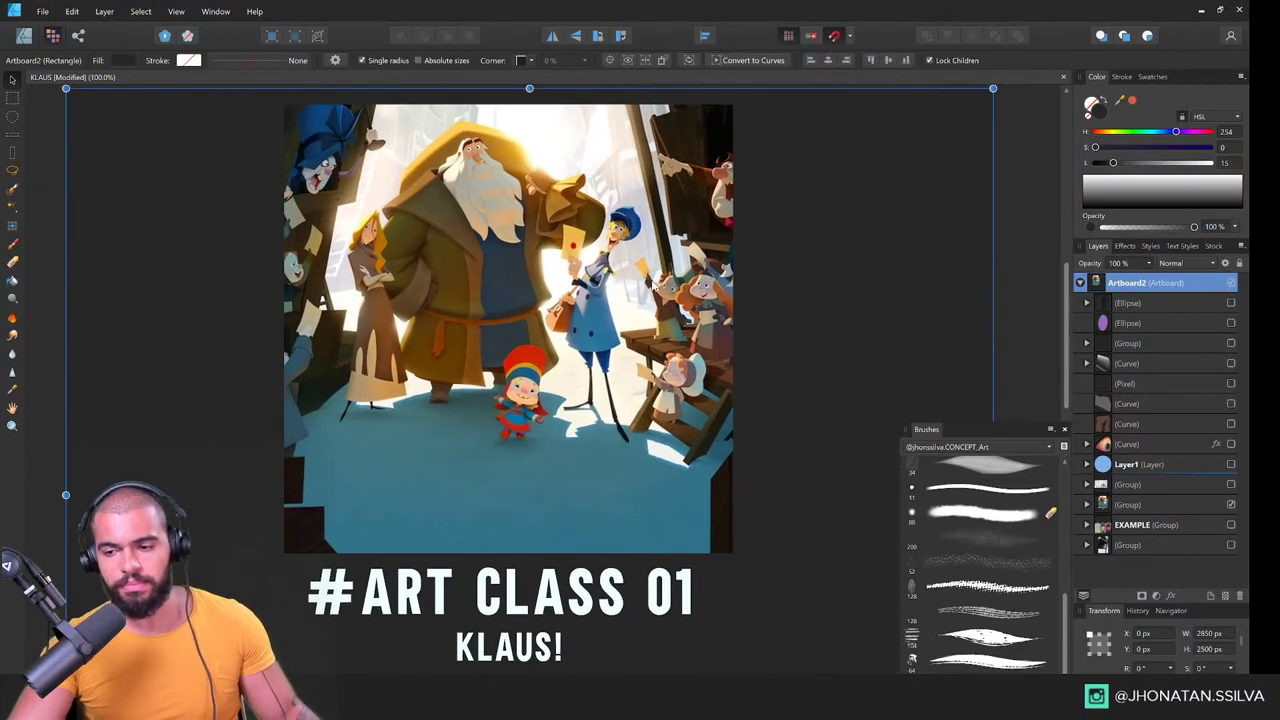
# Step: Check the system date and time, and select the Klaus poster group for viewing
pyautogui.click(1200, 688)
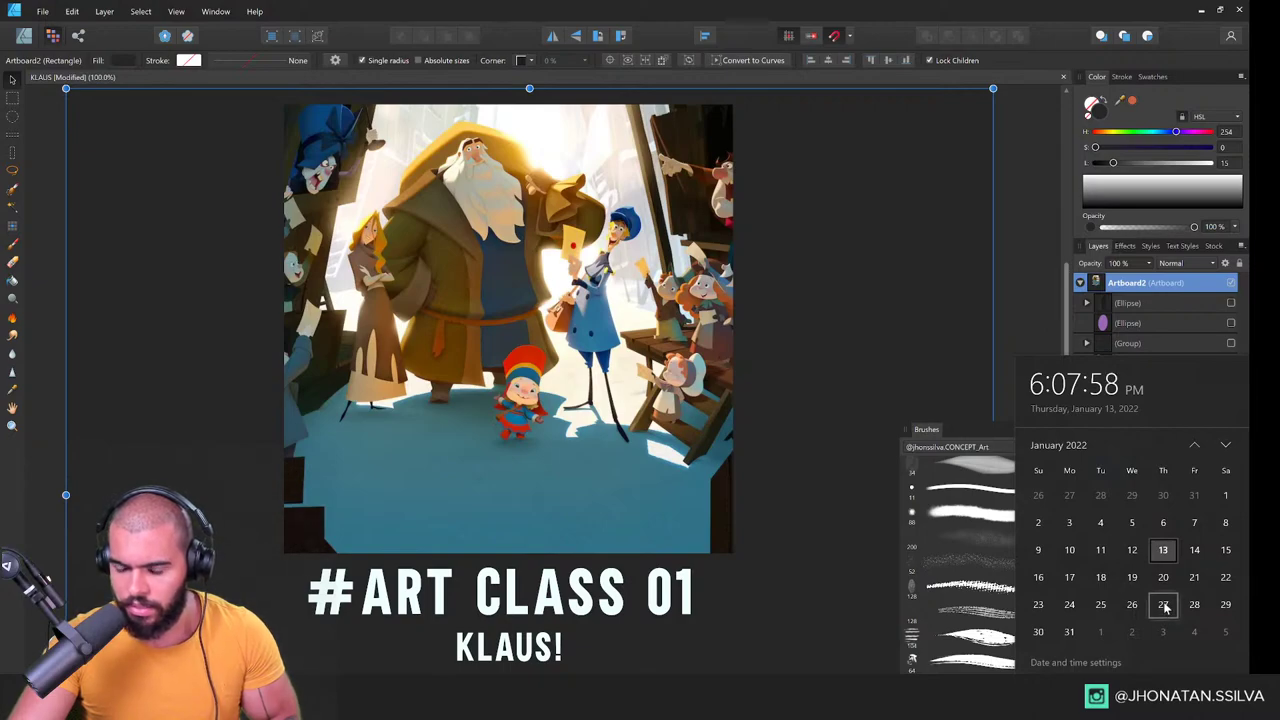
pyautogui.click(567, 306)
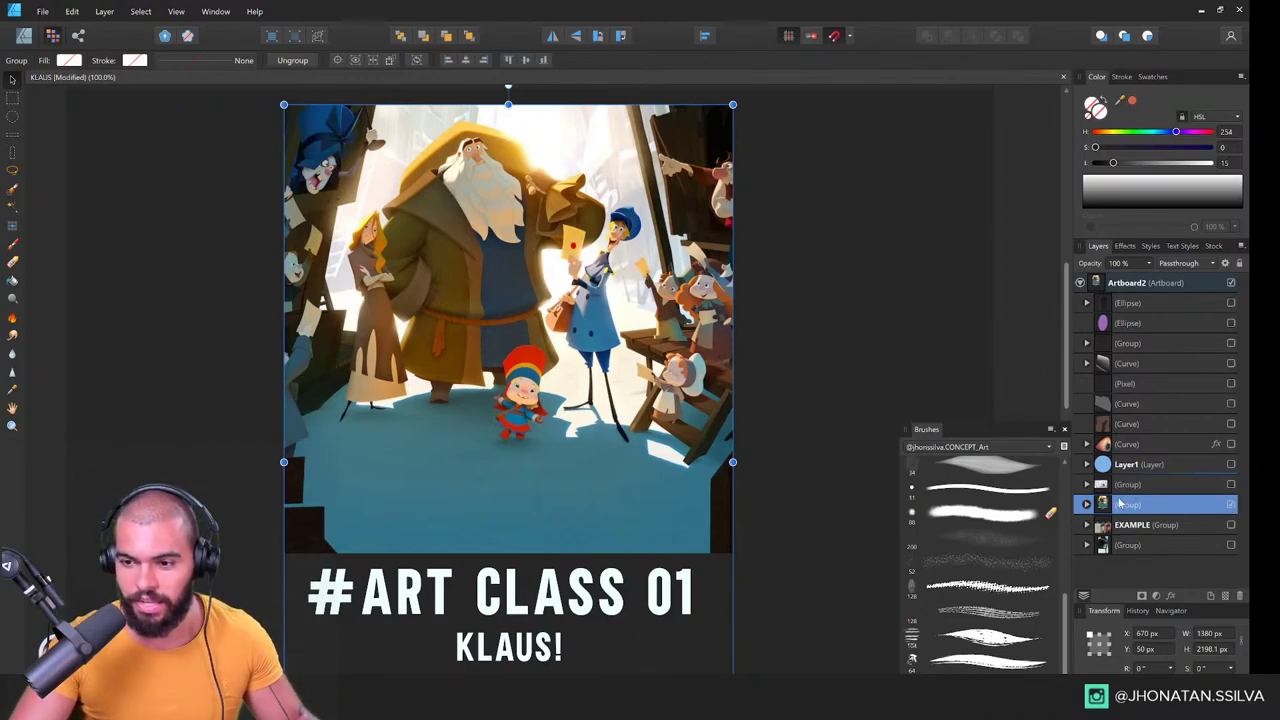
pyautogui.press('z')
pyautogui.moveTo(561, 347); pyautogui.dragTo(587, 359)
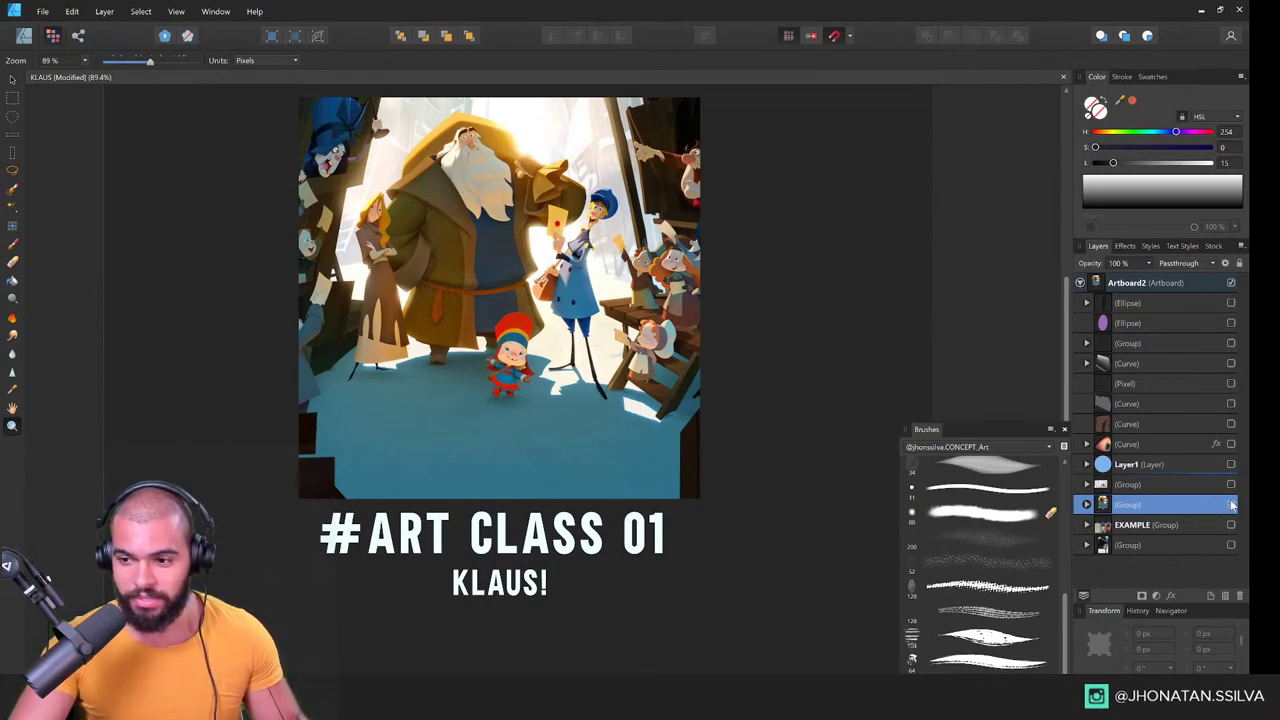
# Step: Hide the poster group and show the group with the greyscale forest thumbnail sketch
pyautogui.click(1231, 504)
pyautogui.click(1231, 484)
pyautogui.scroll(2, 296, 540)
pyautogui.moveTo(296, 540); pyautogui.dragTo(409, 428)
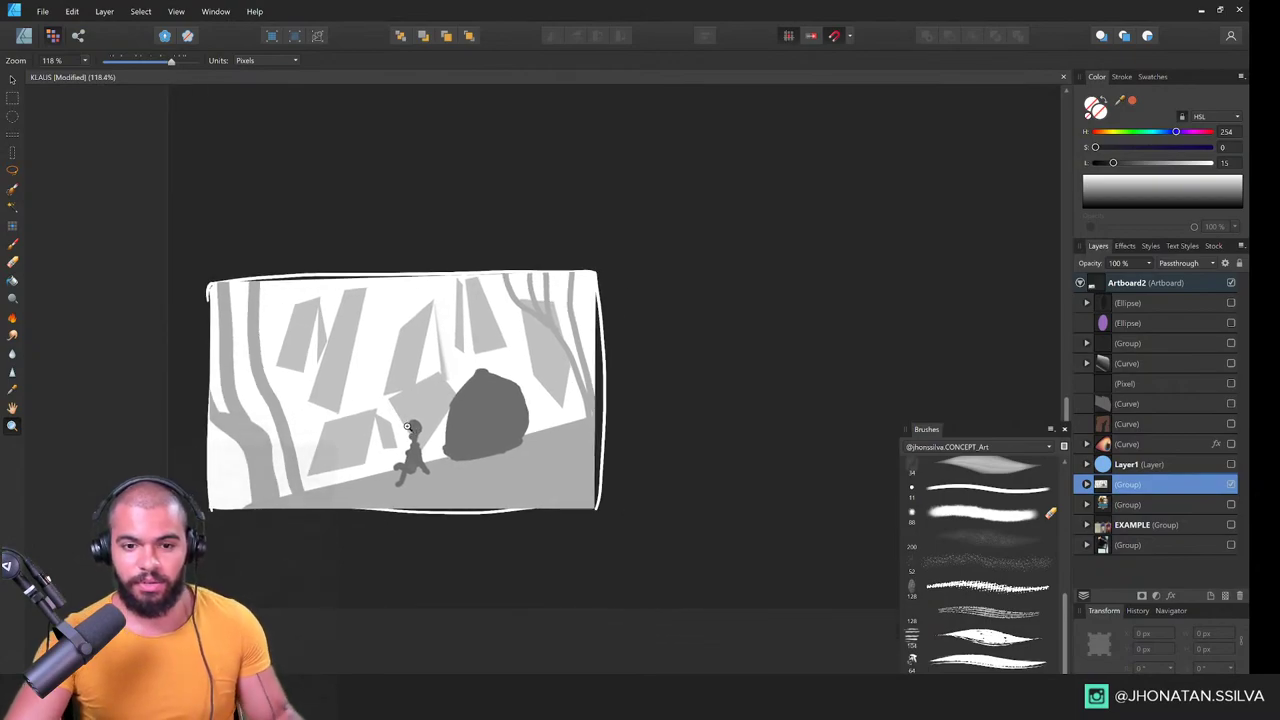
pyautogui.scroll(-2, 334, 415)
pyautogui.moveTo(466, 376); pyautogui.dragTo(393, 529)
pyautogui.scroll(-2, 408, 429)
pyautogui.scroll(-1, 417, 487)
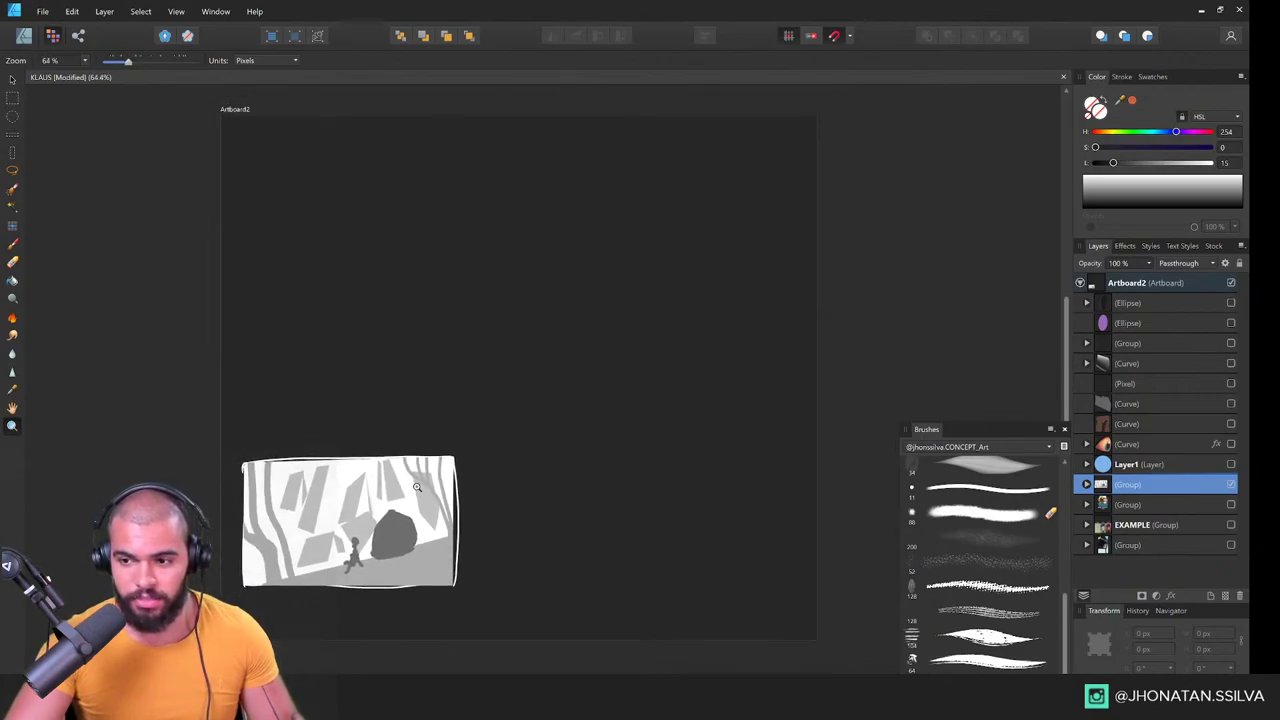
pyautogui.moveTo(461, 484); pyautogui.dragTo(453, 452)
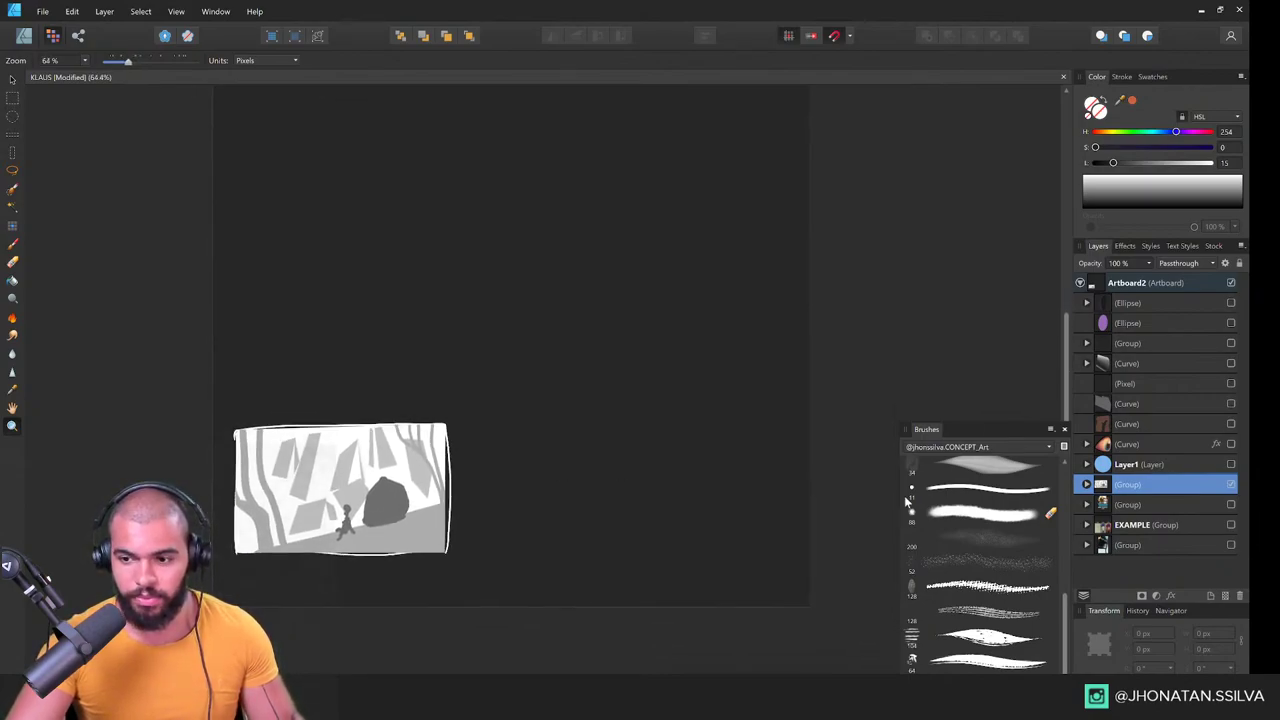
# Step: Show the EXAMPLE group and move it up clear of the thumbnail sketch, to about X 880 px, Y 617 px
pyautogui.click(1231, 505)
pyautogui.click(1231, 505)
pyautogui.click(1231, 525)
pyautogui.click(1200, 529)
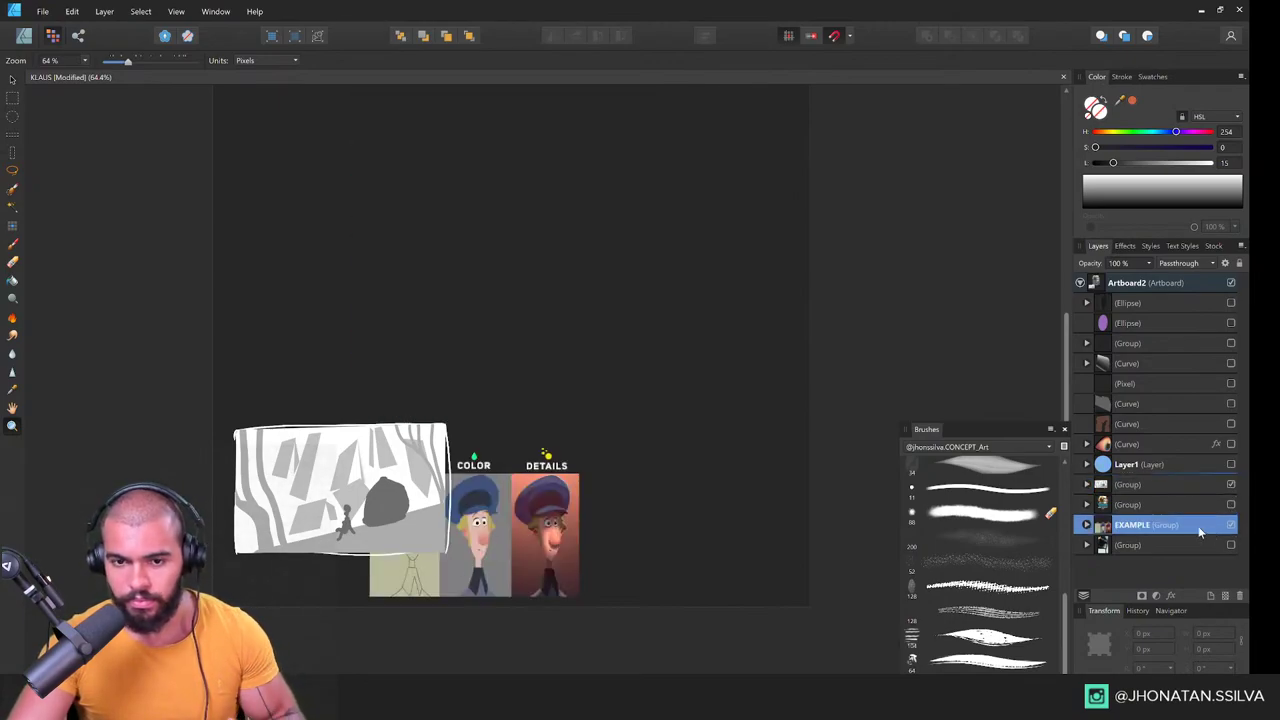
pyautogui.press('v')
pyautogui.moveTo(496, 537); pyautogui.dragTo(524, 370)
pyautogui.press('z')
pyautogui.scroll(5, 525, 378)
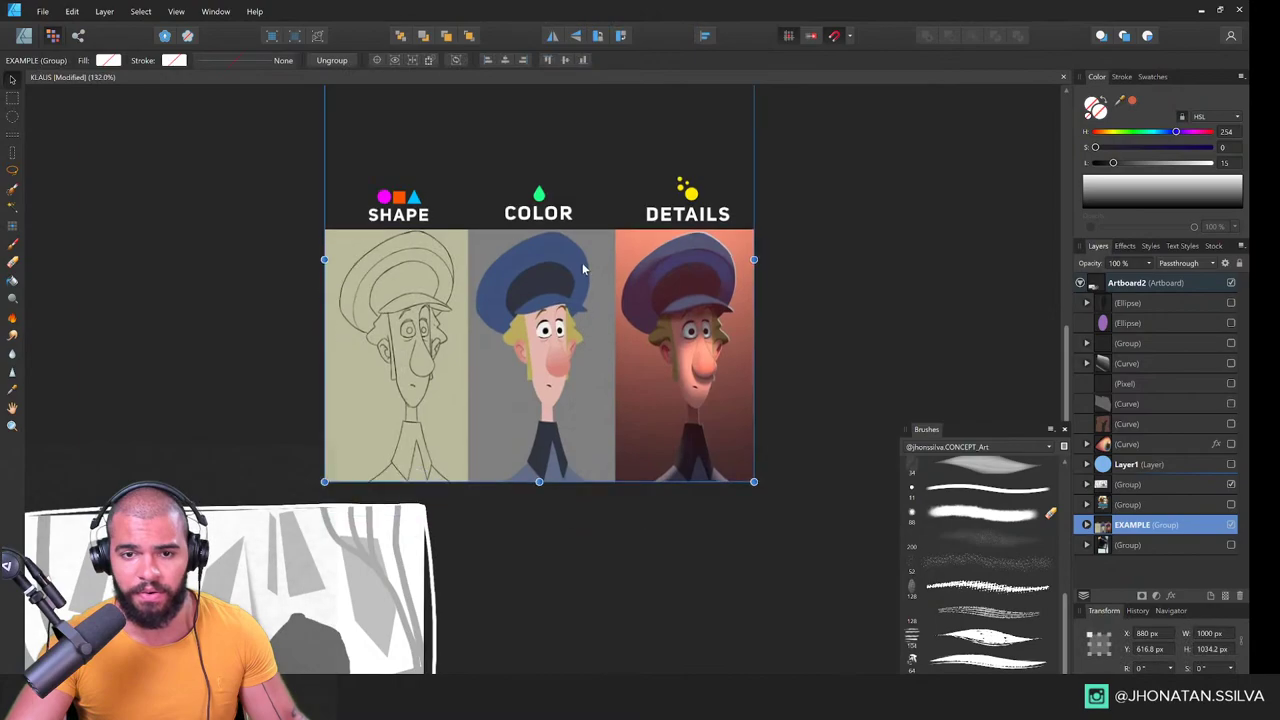
# Step: Examine the Shape, Color and Details stages of the postman portrait and check the system time
pyautogui.scroll(2, 525, 386)
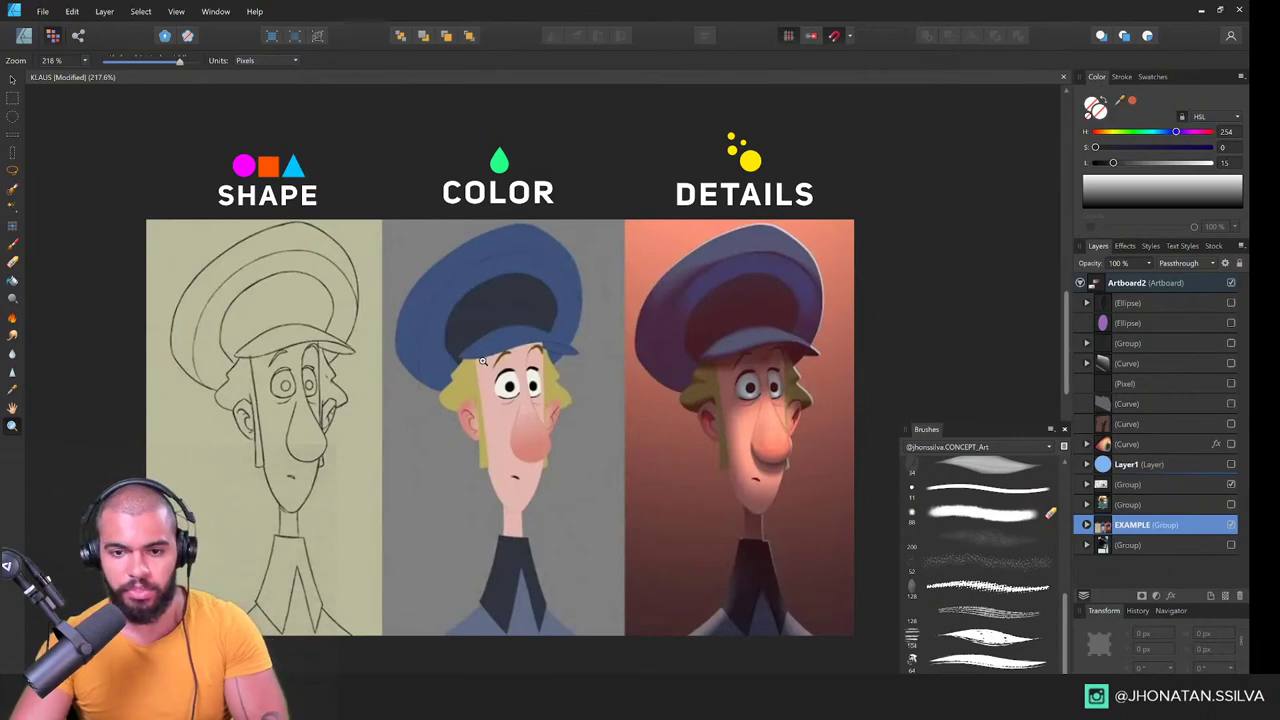
pyautogui.moveTo(482, 360)
pyautogui.mouseDown()
pyautogui.moveTo(456, 365)
pyautogui.moveTo(520, 352)
pyautogui.moveTo(452, 370)
pyautogui.moveTo(463, 368)
pyautogui.mouseUp()
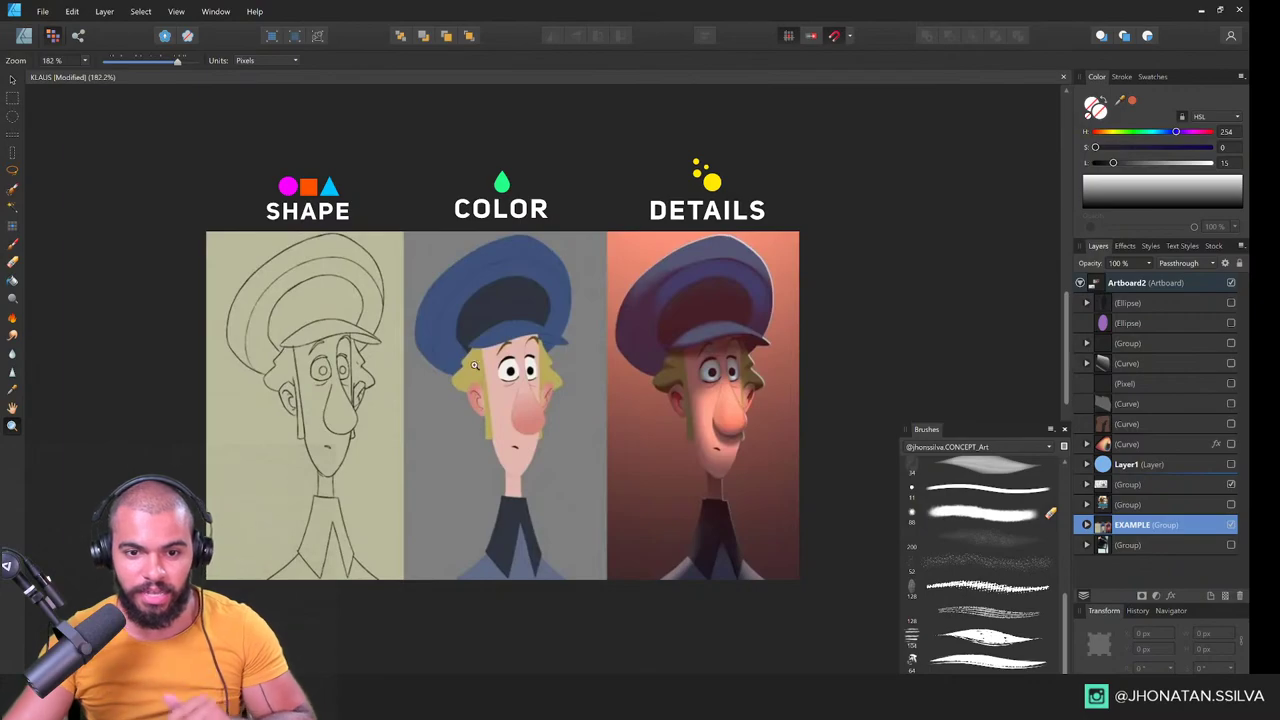
pyautogui.scroll(-2, 487, 368)
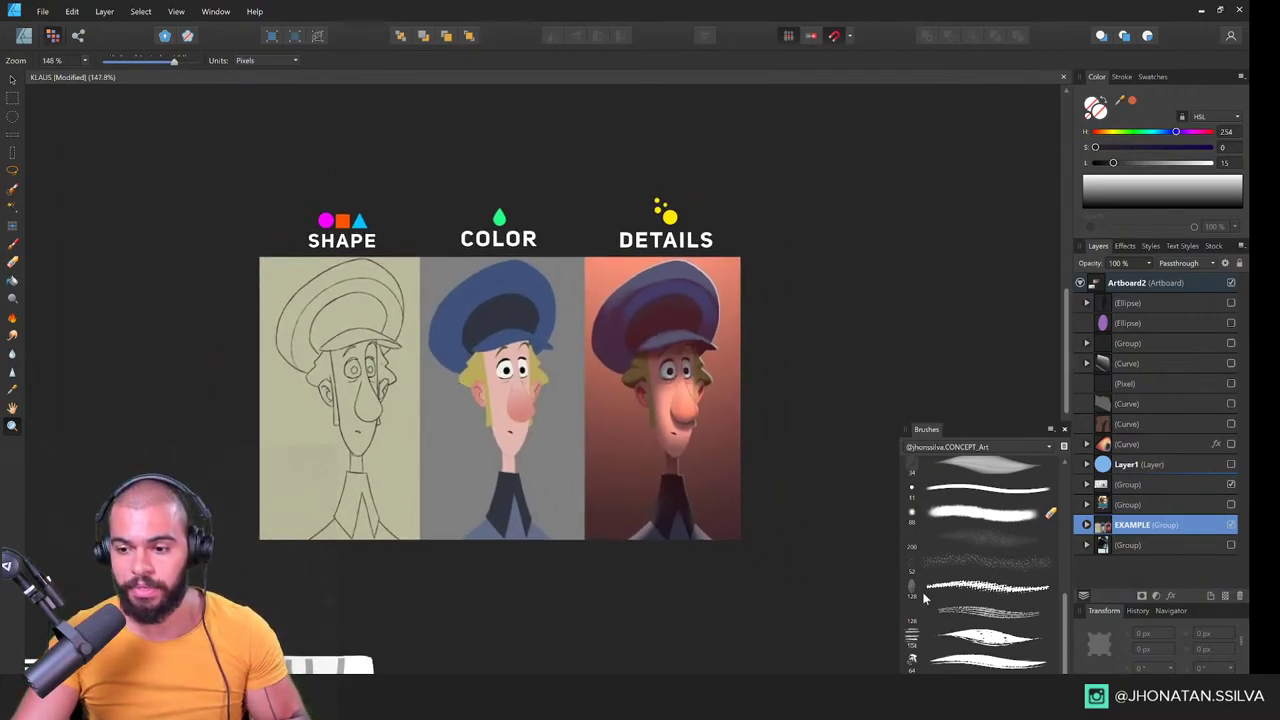
pyautogui.click(1192, 688)
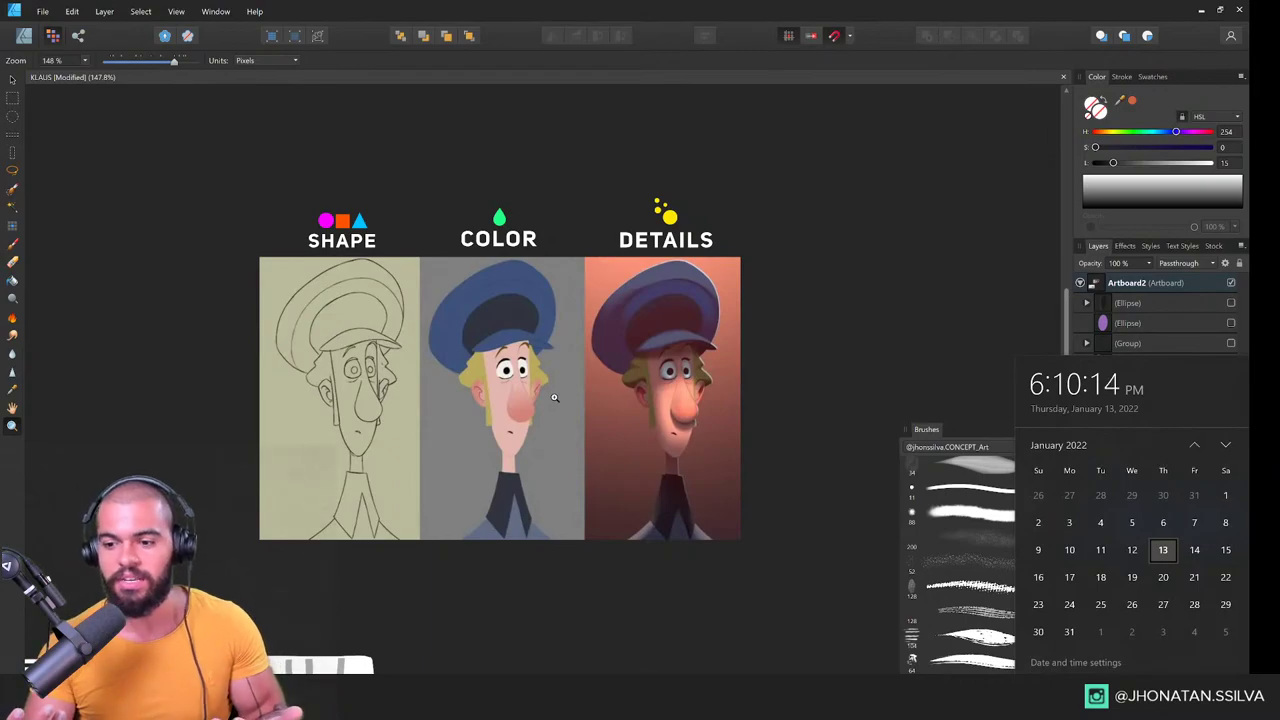
pyautogui.click(554, 398)
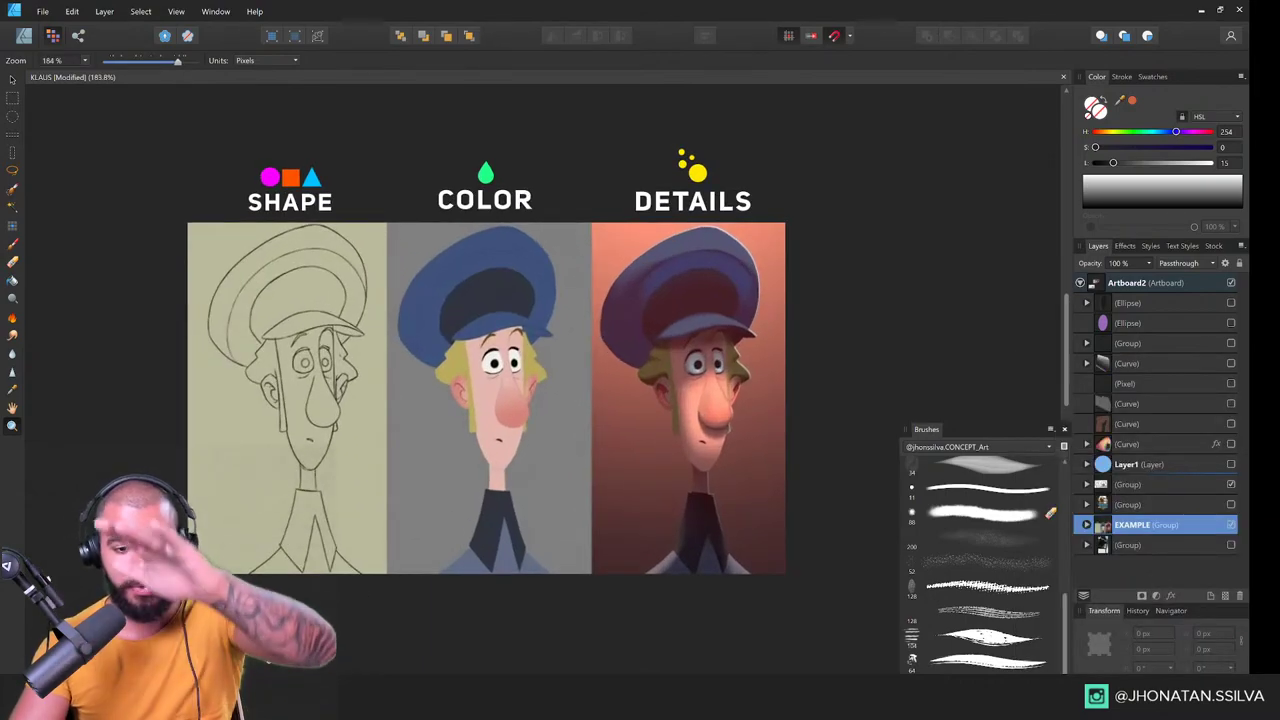
pyautogui.moveTo(242, 690)
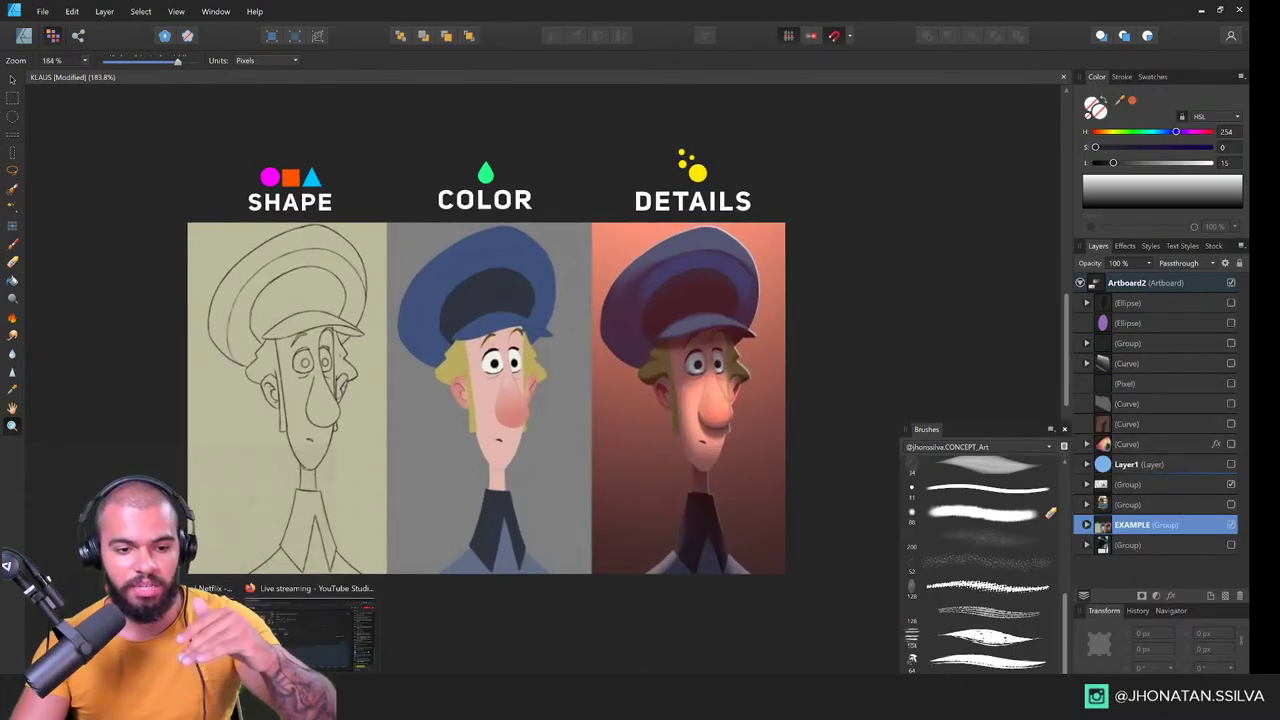
pyautogui.moveTo(170, 630)
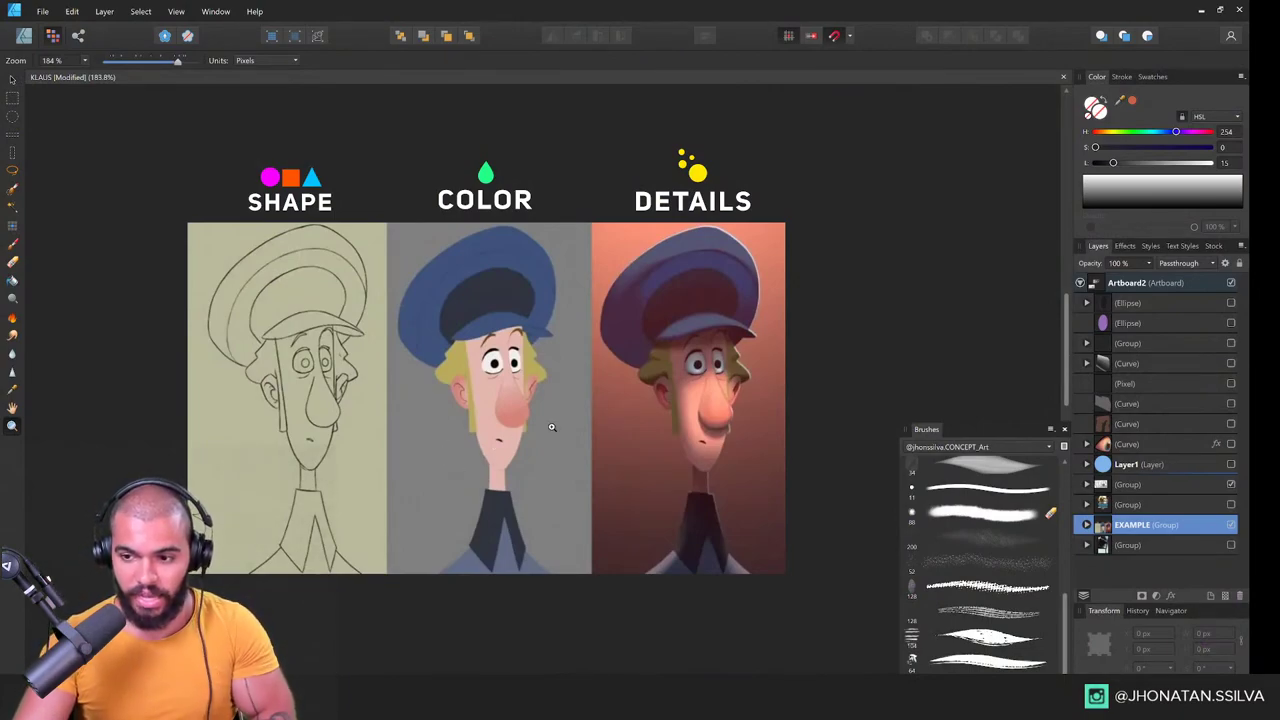
# Step: View the three-stage portrait example together with the forest thumbnail sketch below it
pyautogui.moveTo(578, 428); pyautogui.dragTo(444, 417)
pyautogui.moveTo(444, 508); pyautogui.dragTo(473, 418)
pyautogui.moveTo(391, 551)
pyautogui.mouseDown()
pyautogui.moveTo(459, 424)
pyautogui.moveTo(344, 578)
pyautogui.mouseUp()
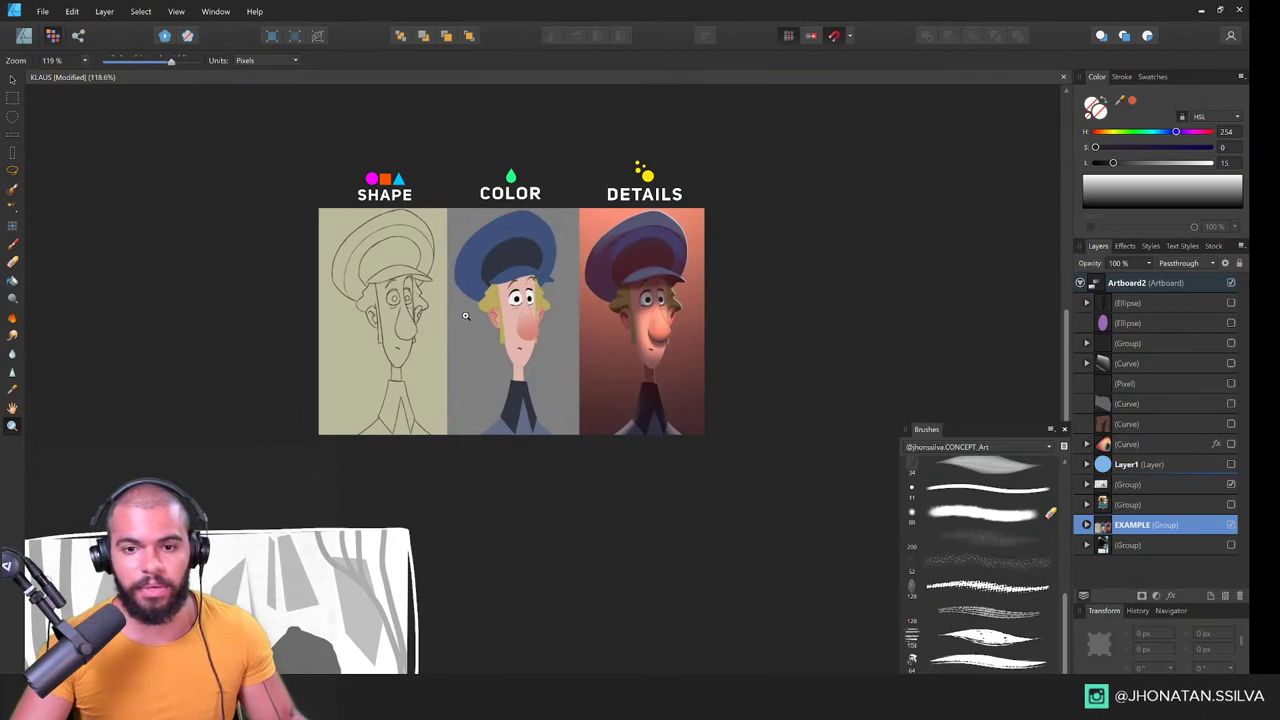
pyautogui.moveTo(466, 317); pyautogui.dragTo(460, 342)
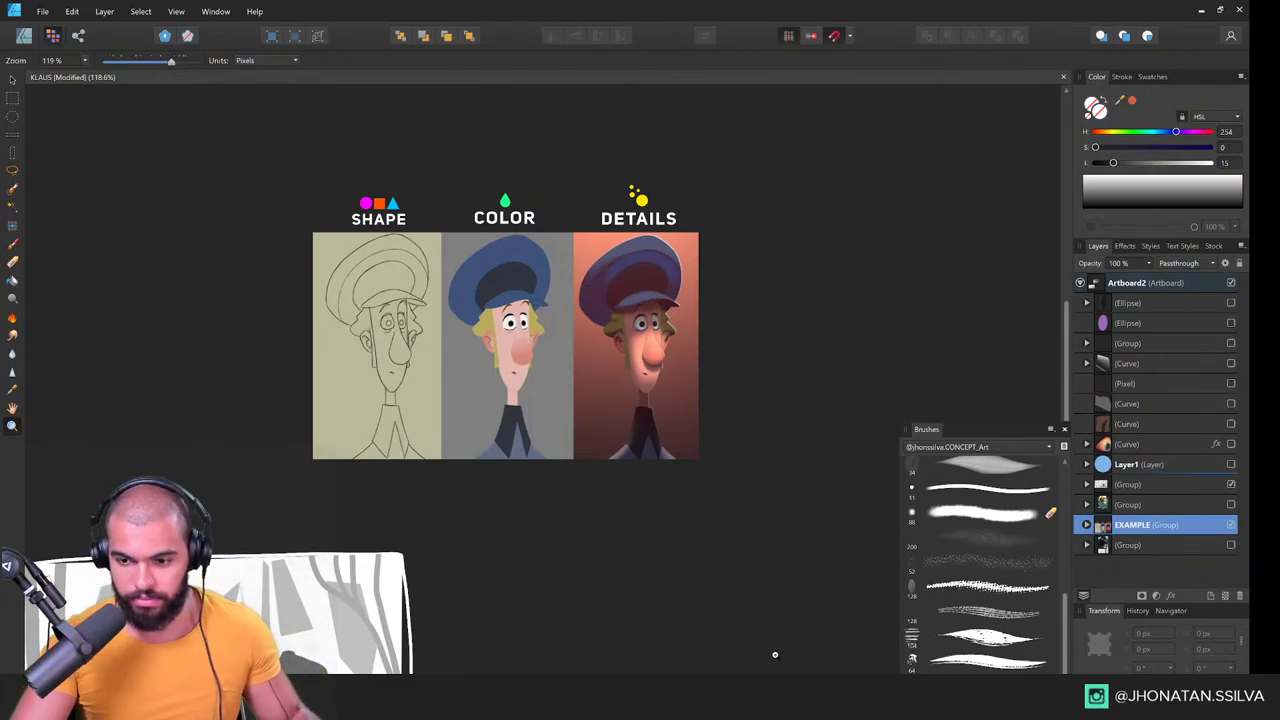
pyautogui.moveTo(468, 371); pyautogui.dragTo(440, 367)
pyautogui.moveTo(483, 390); pyautogui.dragTo(505, 339)
pyautogui.moveTo(490, 425); pyautogui.dragTo(506, 390)
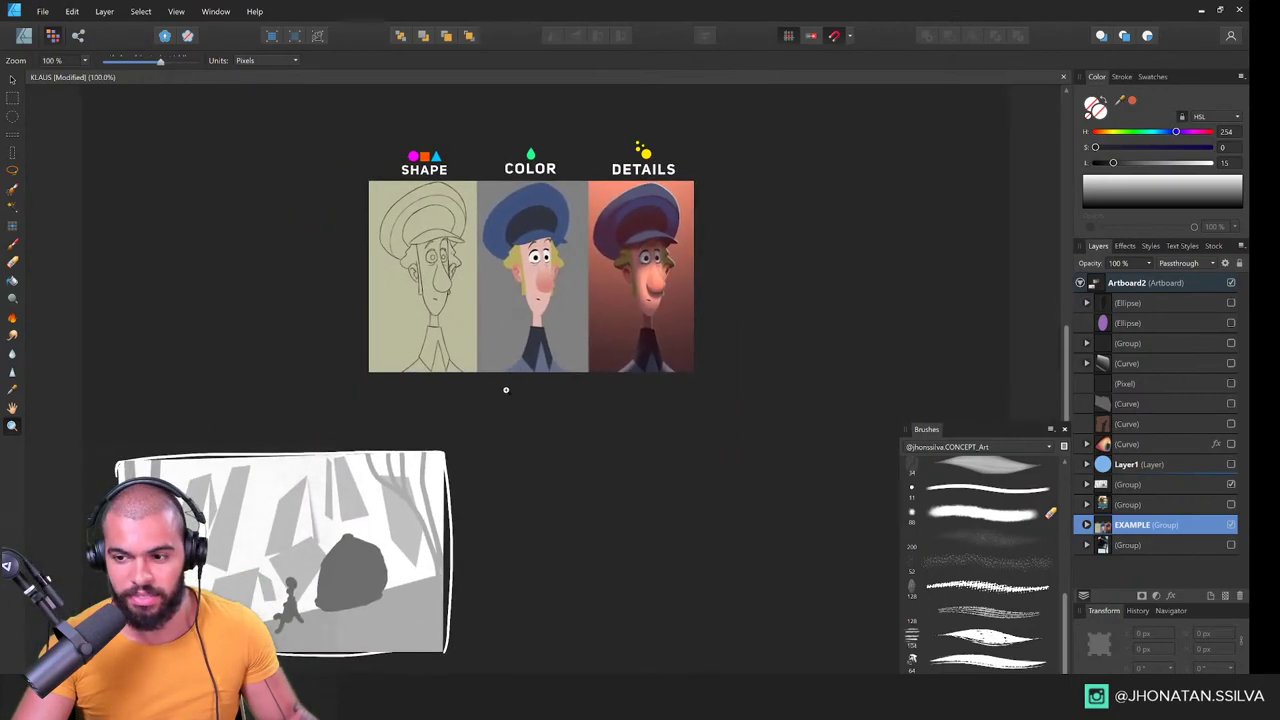